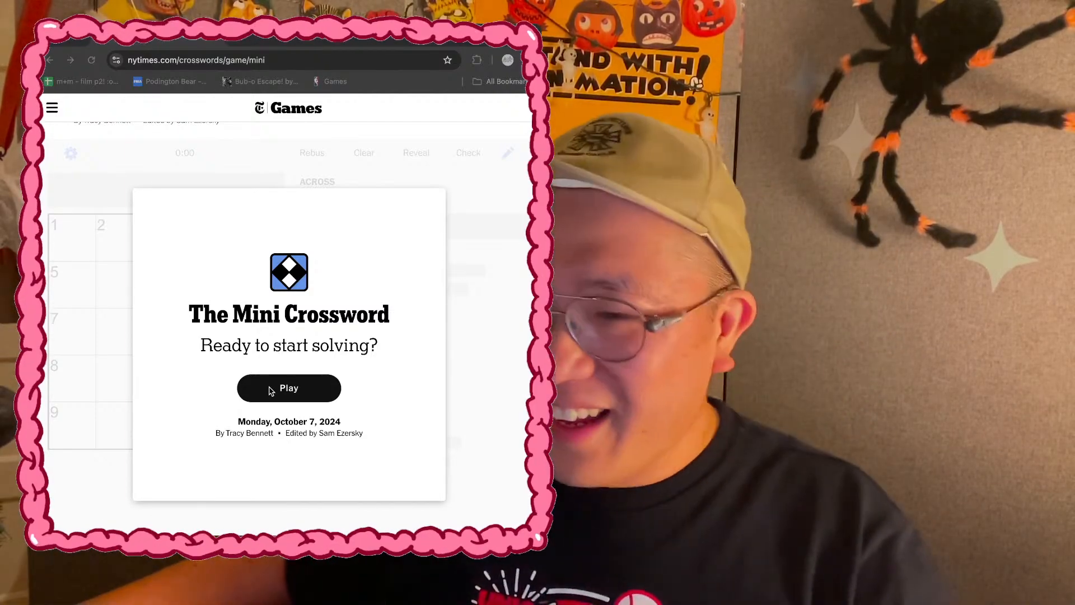
Step: Start the Mini Crossword and enter TELL at 1-Across and EAGLE at 5-Across
click(270, 390)
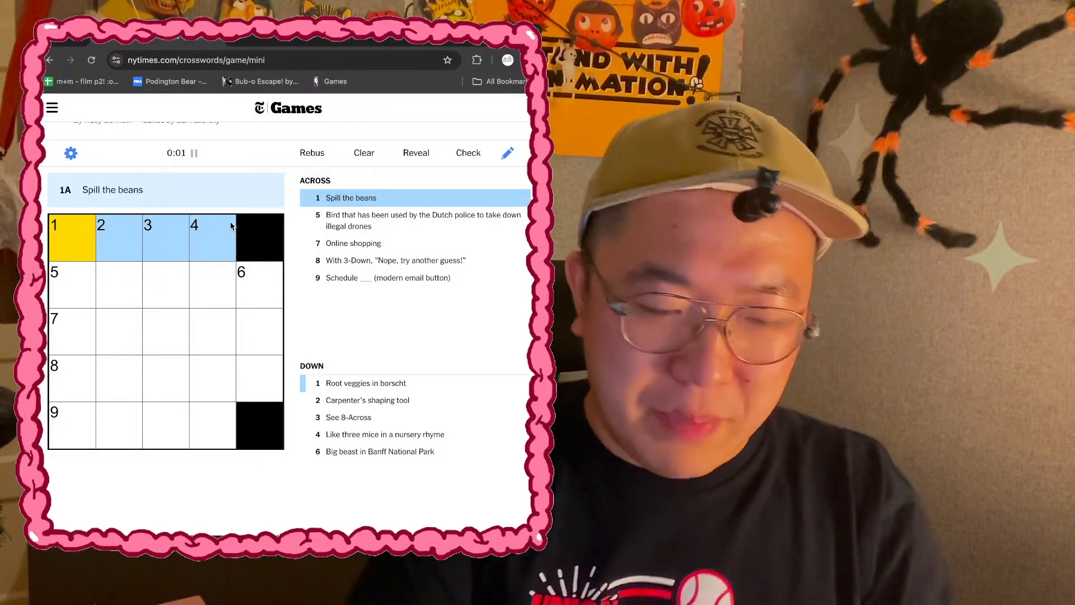
text(te)
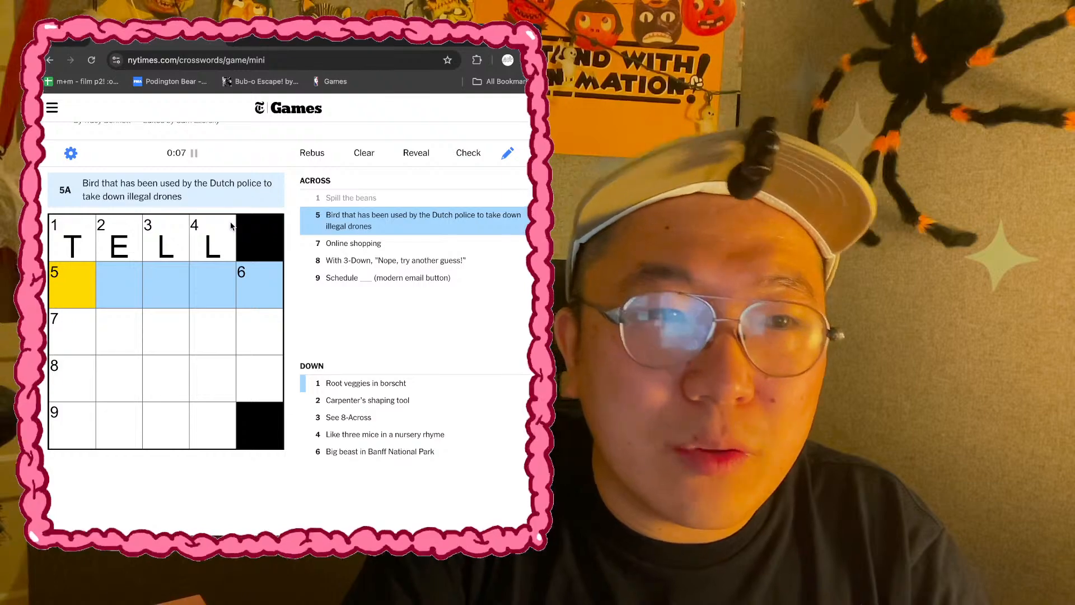
text(eagle)
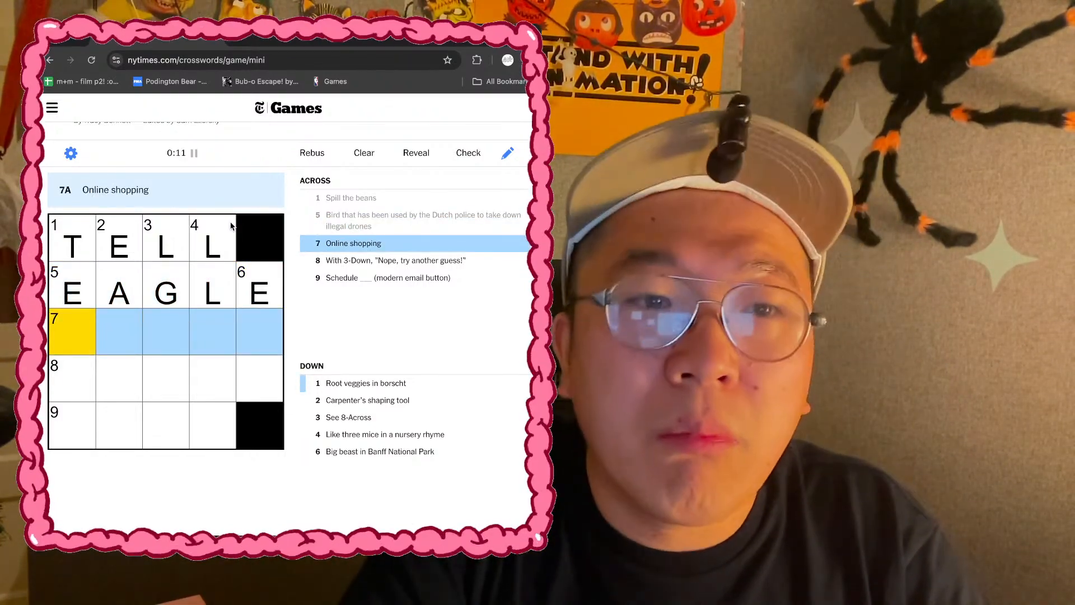
Step: Skip 7-Across and 8-Across and enter SEND at 9-Across
key(Tab)
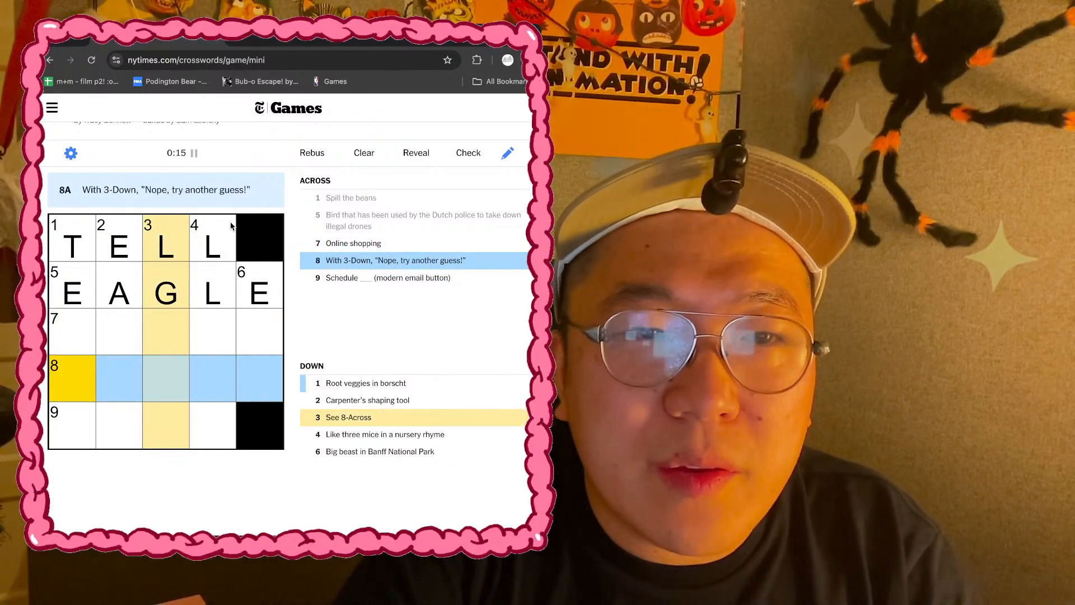
key(Tab)
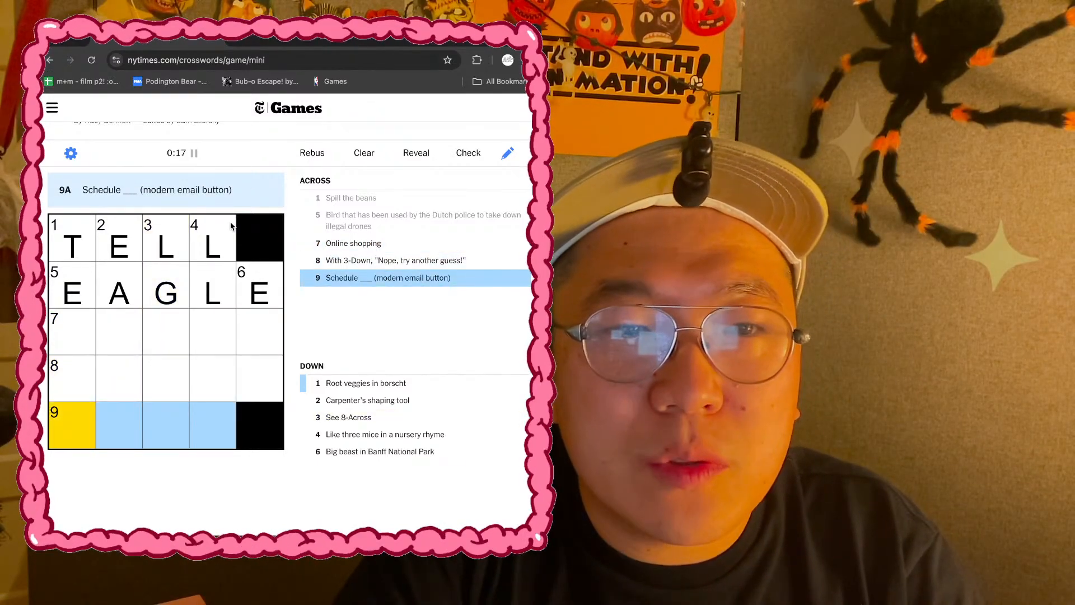
text(SEND)
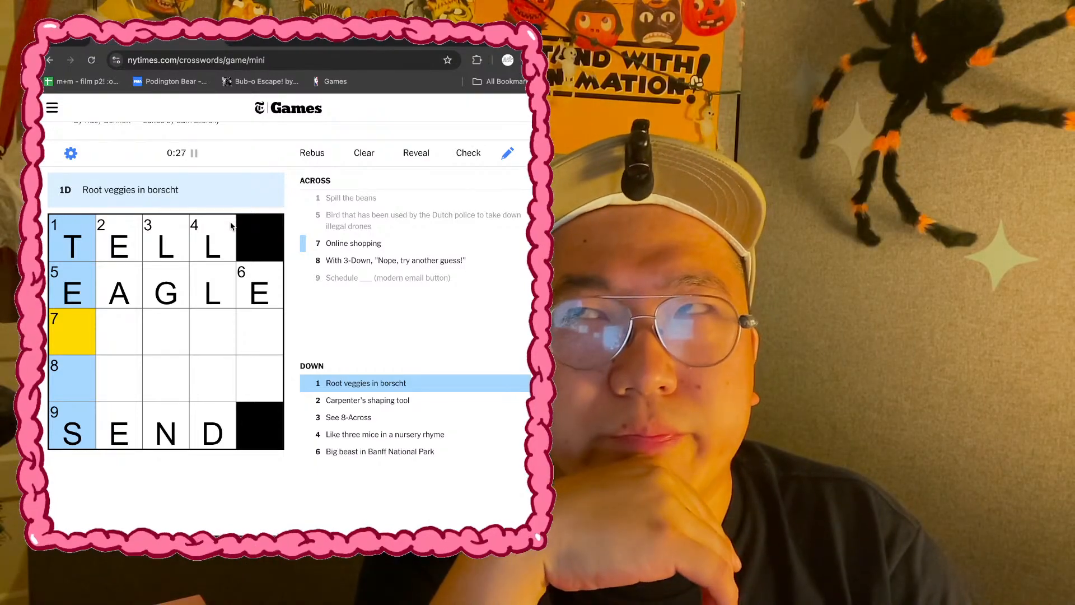
Step: Go through the down clues up to 4-Down and clear the letters of TELL from 1-Across
key(Tab)
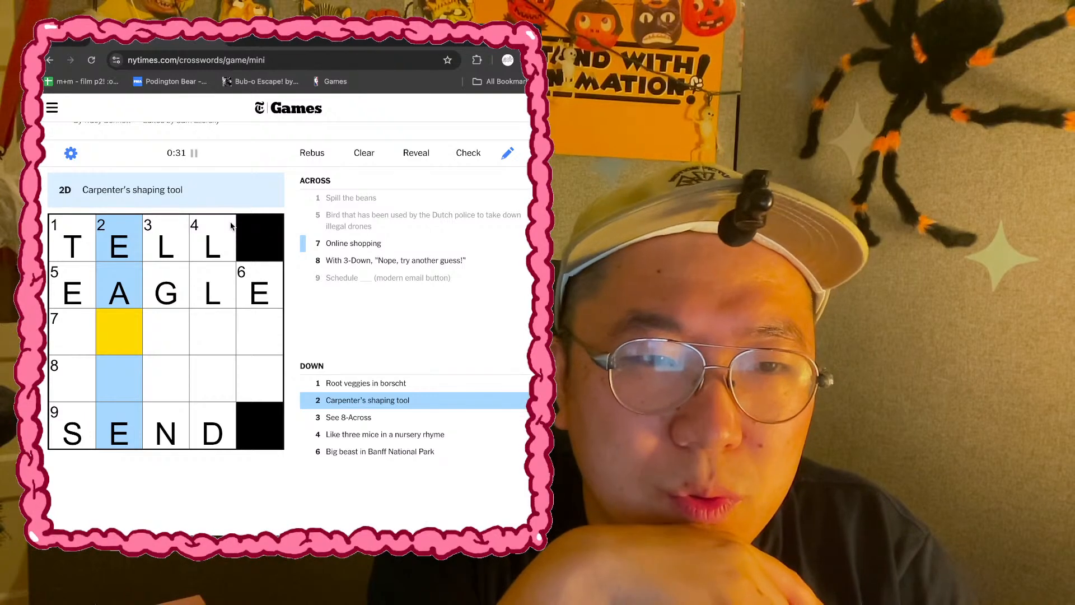
key(Tab)
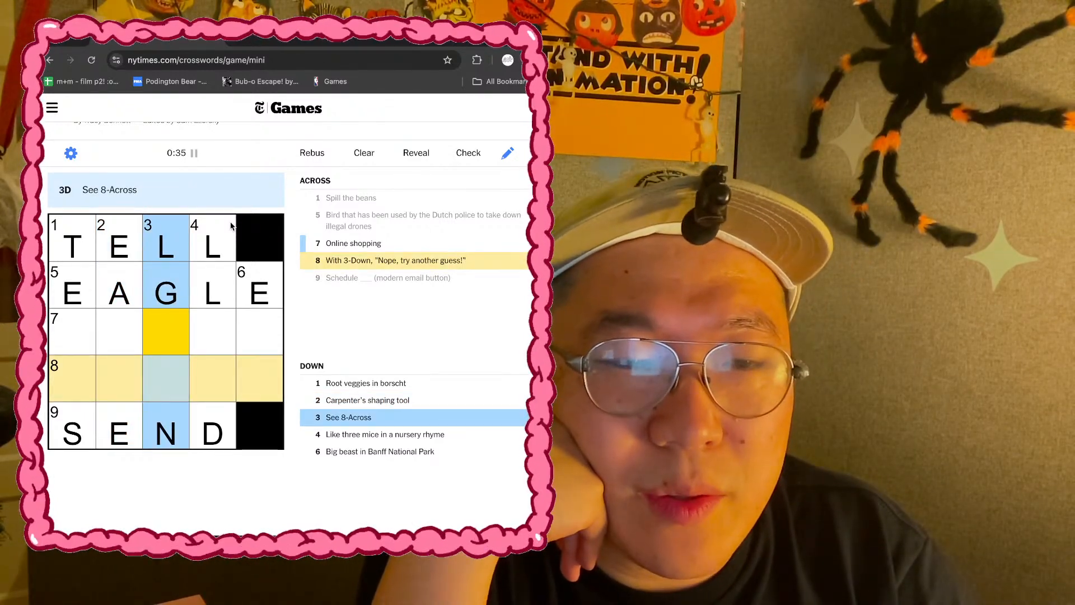
key(Tab)
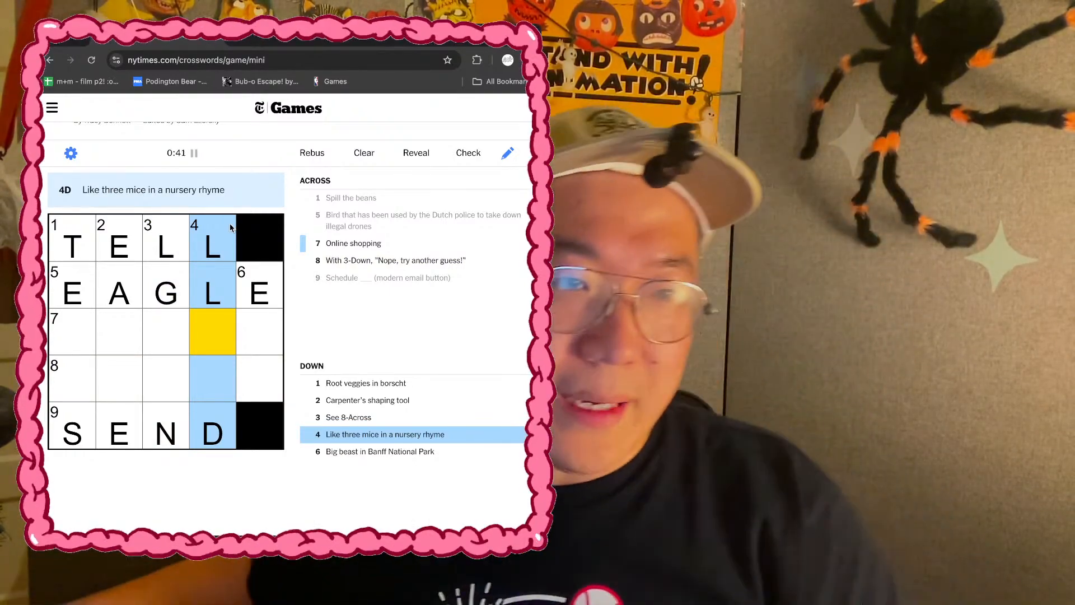
click(231, 227)
key(BackSpace)
key(BackSpace)
key(BackSpace)
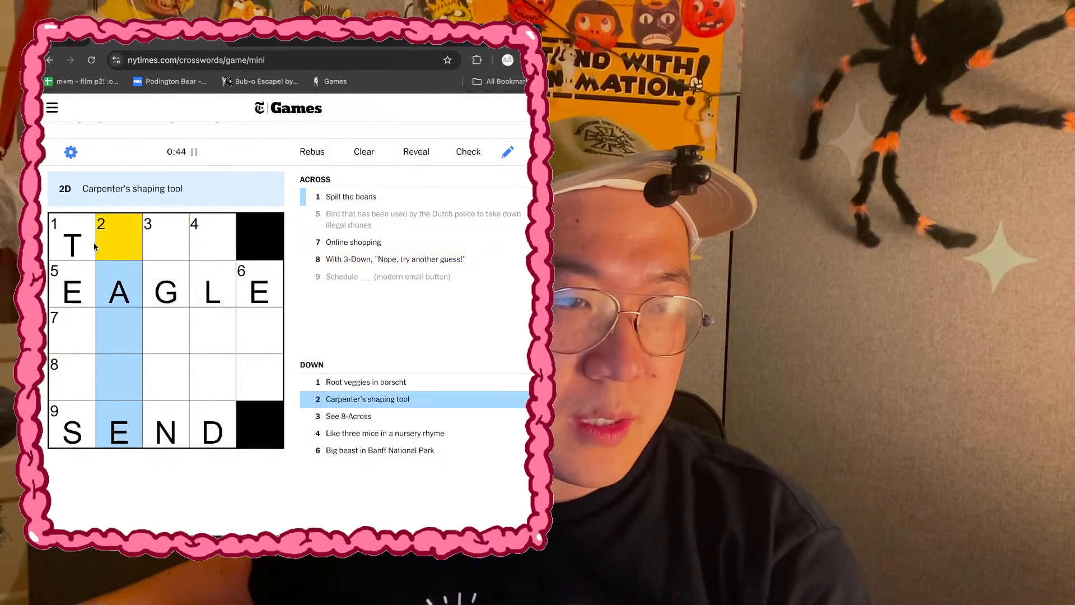
key(BackSpace)
Step: Fill in BLIND at 4-Down for the three mice clue
click(210, 240)
text(BL)
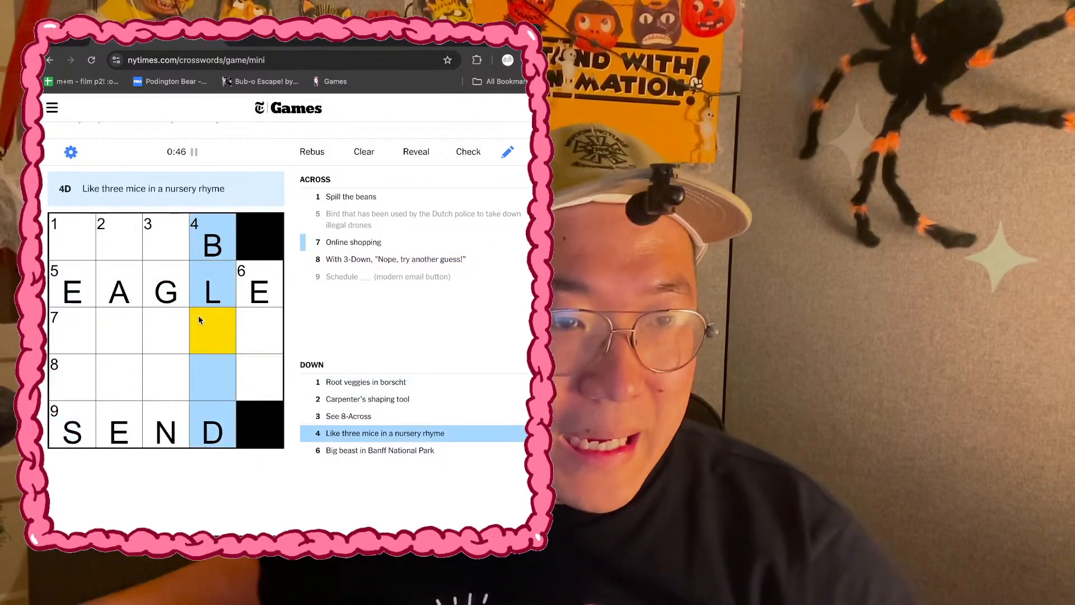
text(IN)
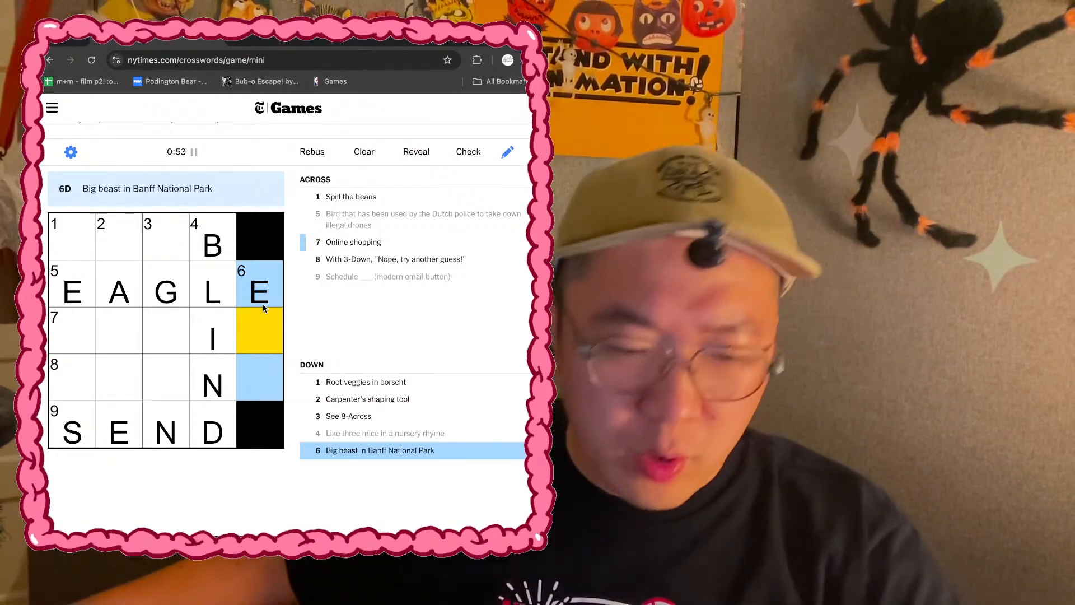
Step: Complete 6-Down as ELK and check the entire puzzle
text(lk)
click(459, 157)
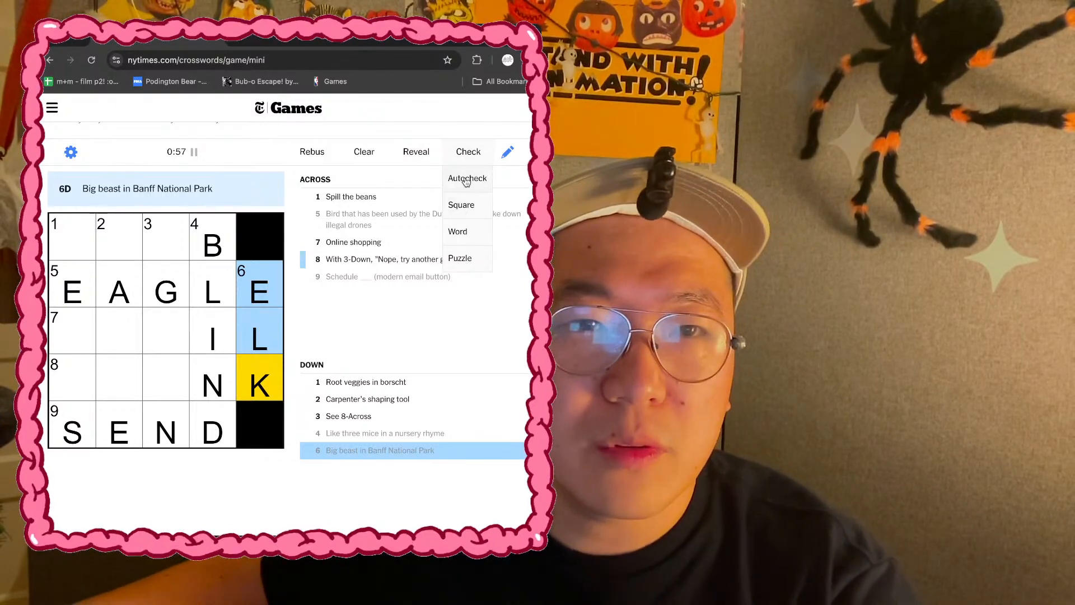
click(458, 257)
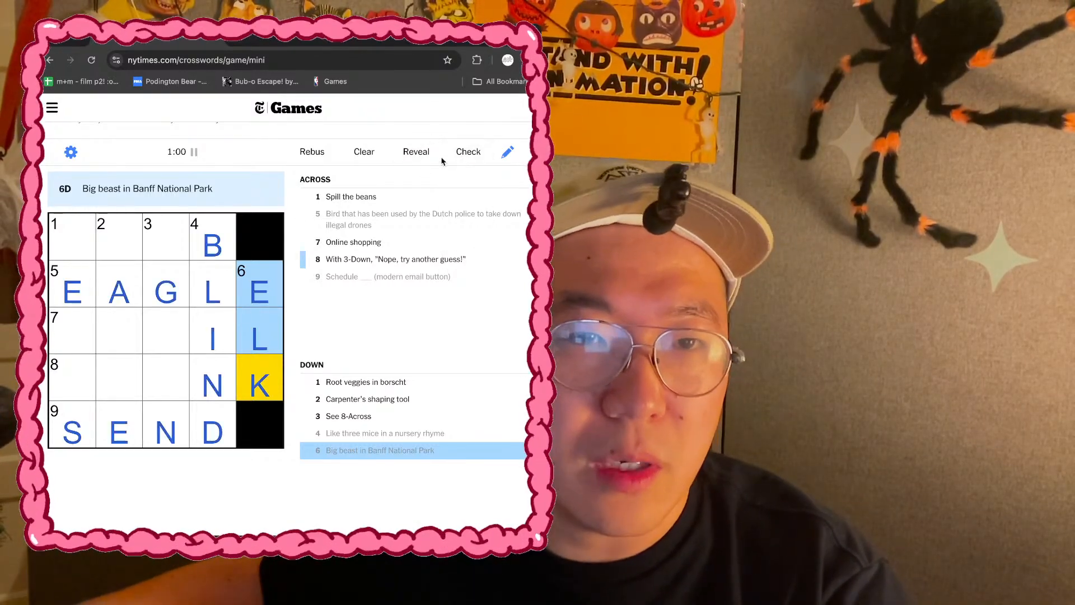
Step: Fill in BEETS at 1-Down for the borscht root veggies clue
click(83, 245)
click(83, 244)
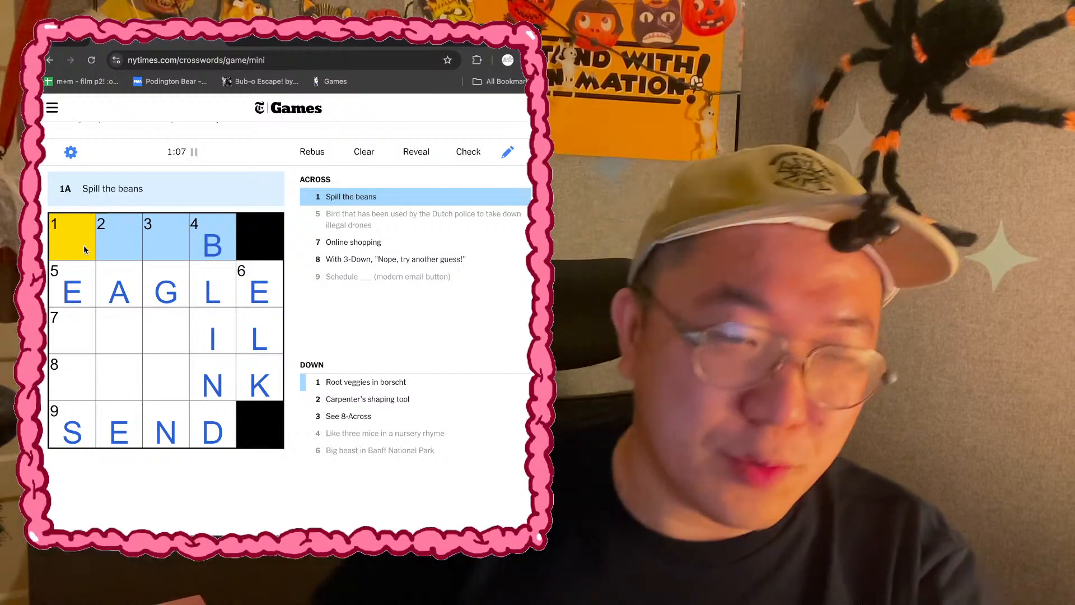
key(Tab)
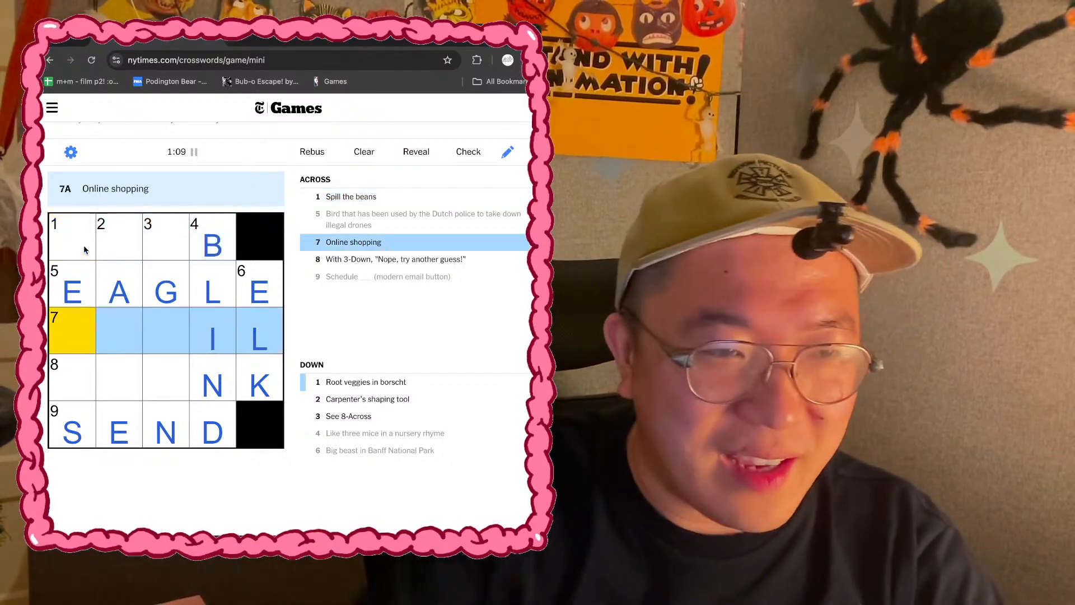
double_click(84, 246)
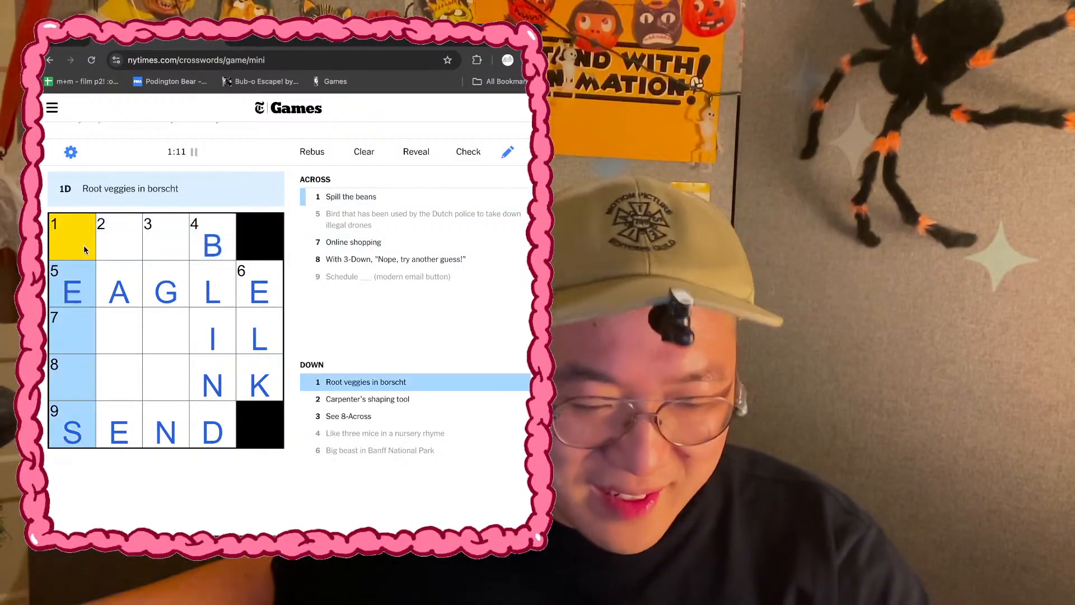
text(BEET)
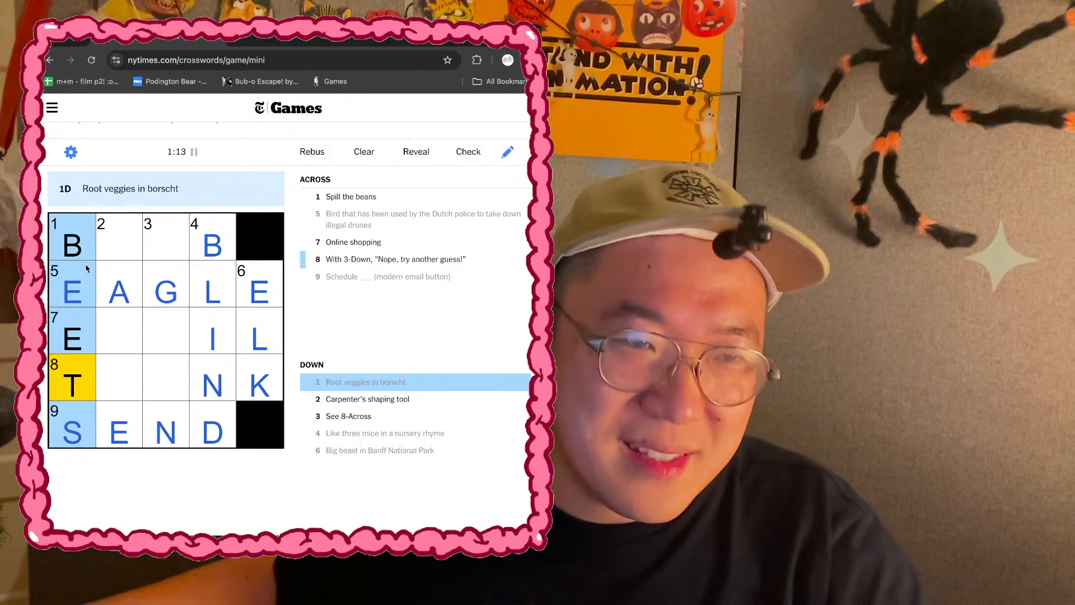
Step: Complete 1-Across as BLAB by adding L and A in its empty squares
click(79, 245)
click(78, 245)
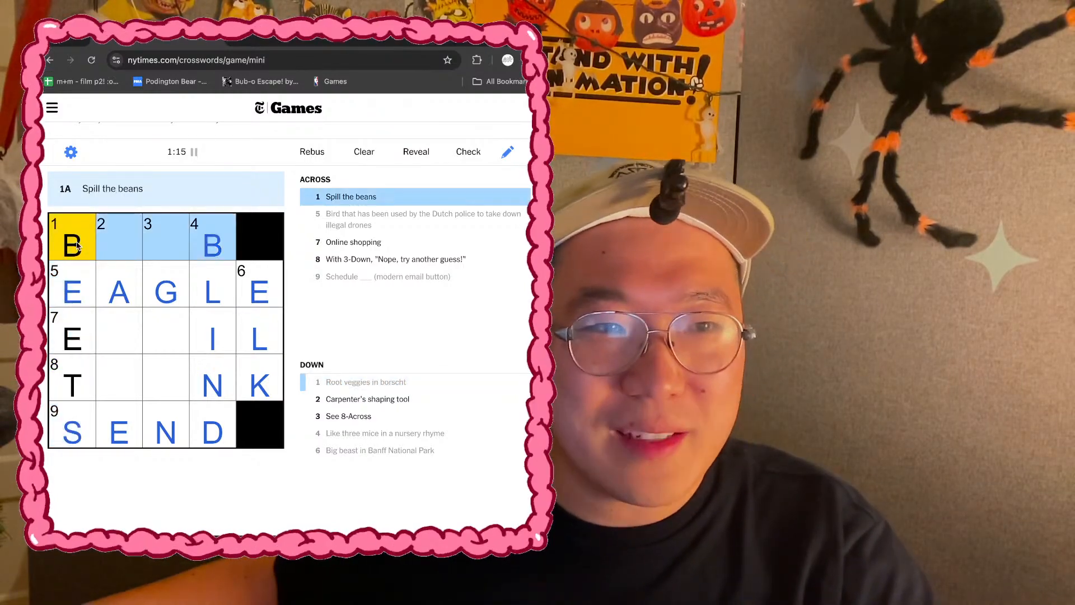
click(118, 246)
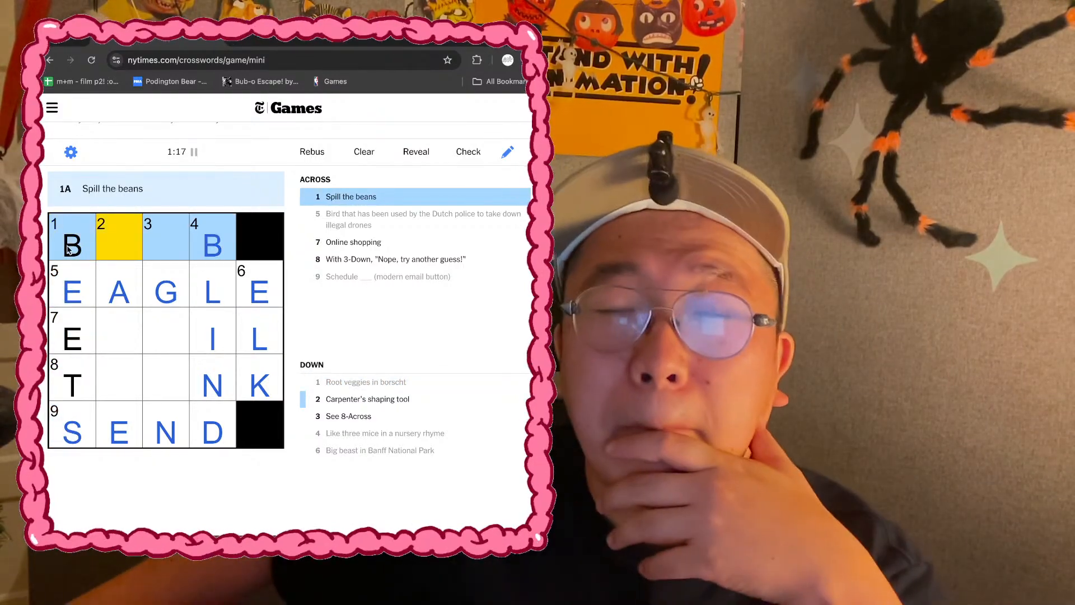
text(LA)
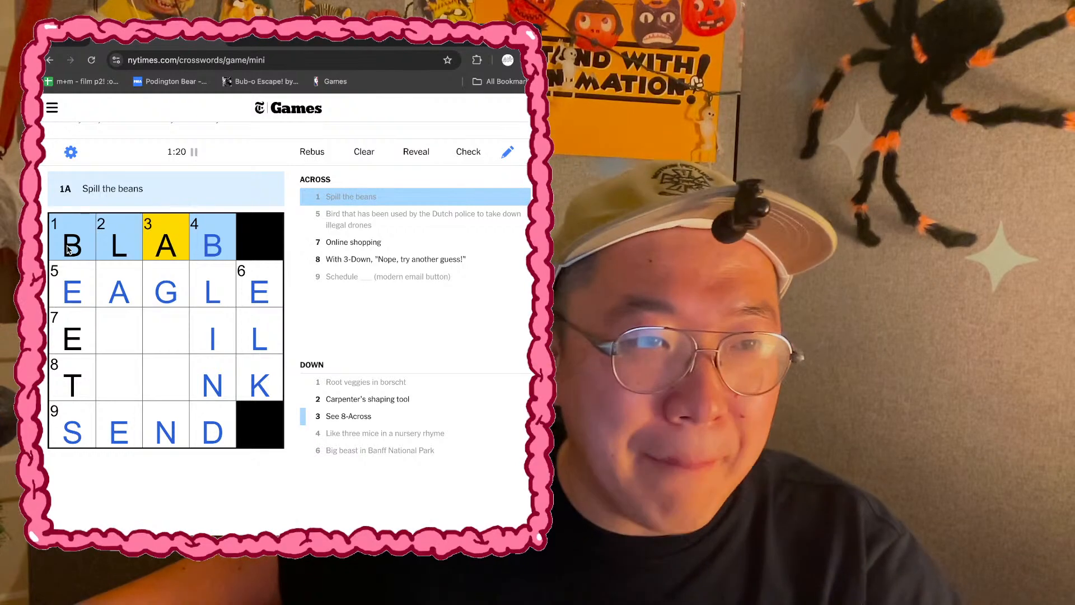
Step: Examine the unsolved 3-Down, 7-Across, 2-Down and 8-Across clues against the letters already in the grid
click(168, 236)
click(169, 235)
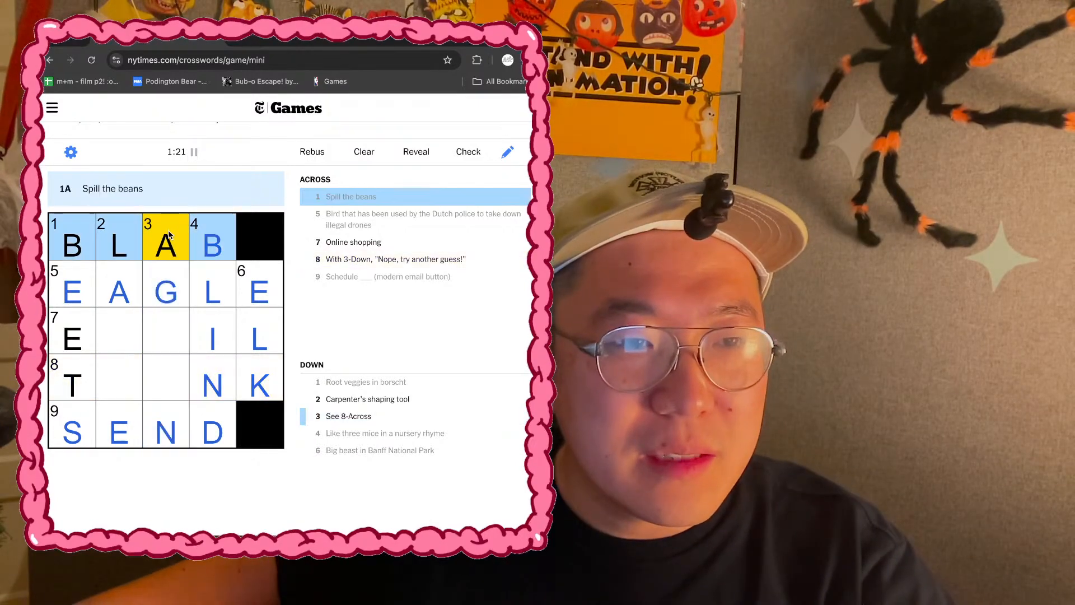
click(168, 236)
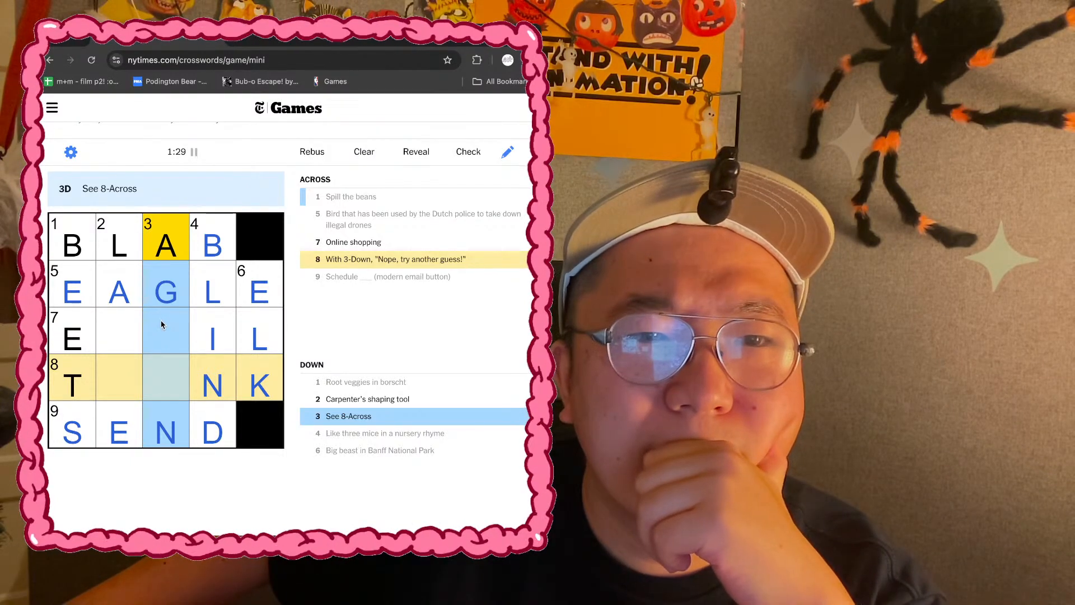
click(68, 342)
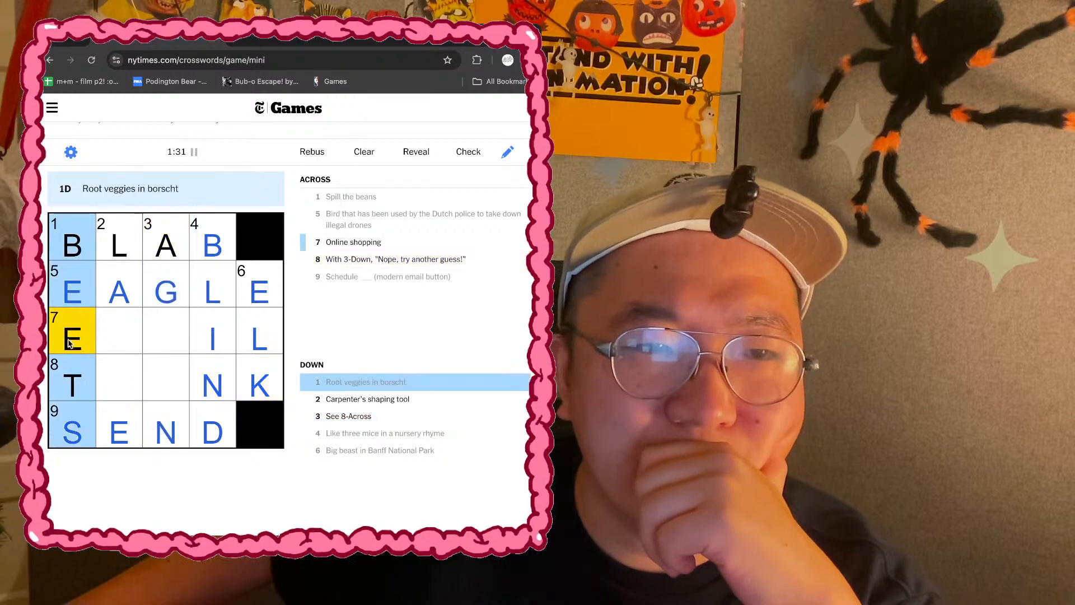
click(69, 343)
click(118, 335)
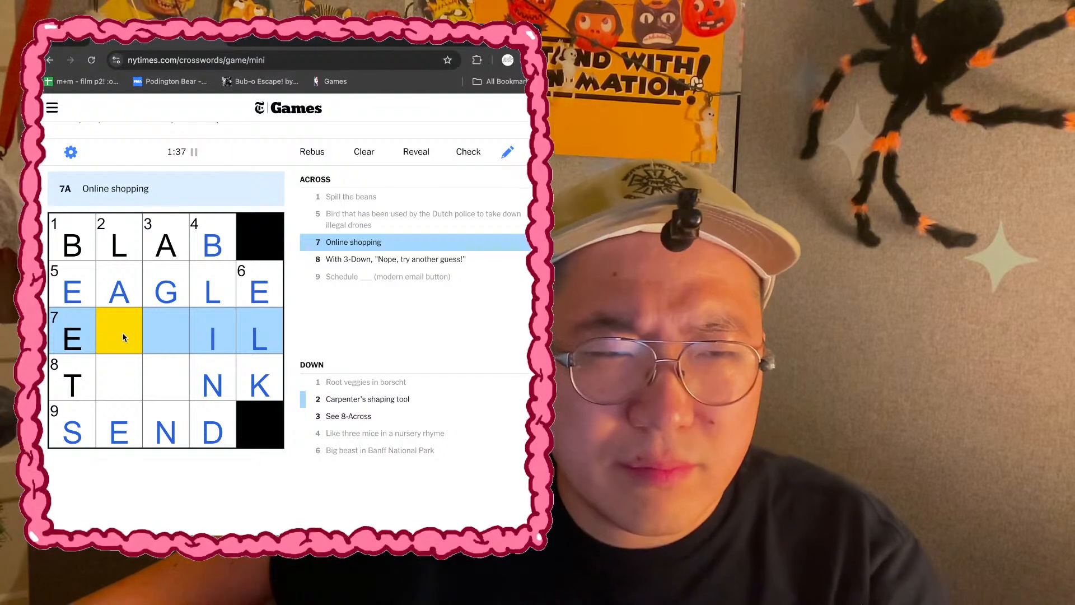
click(119, 261)
click(116, 258)
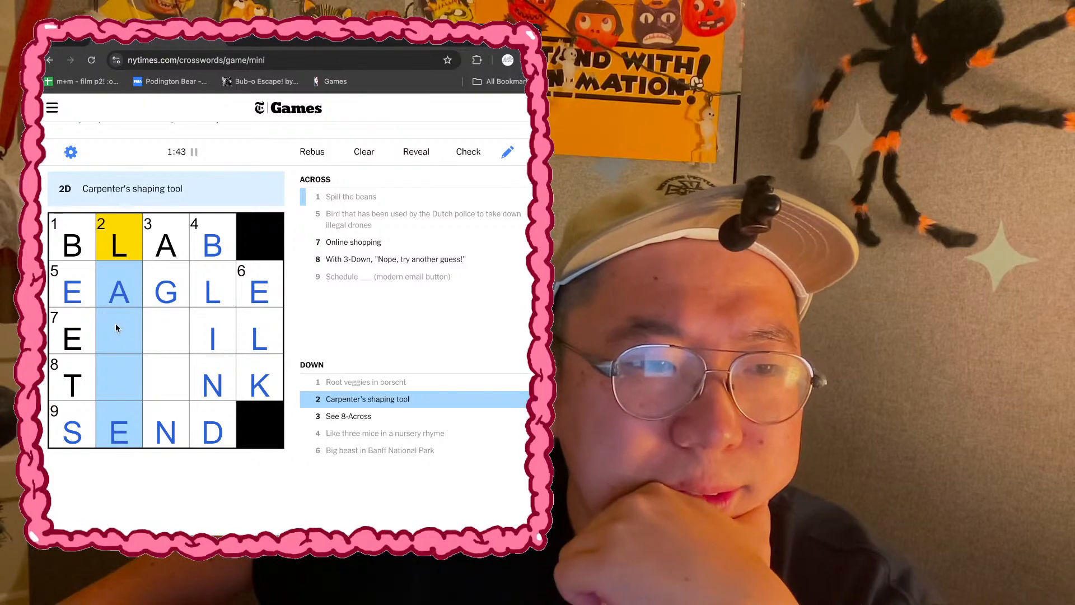
click(66, 384)
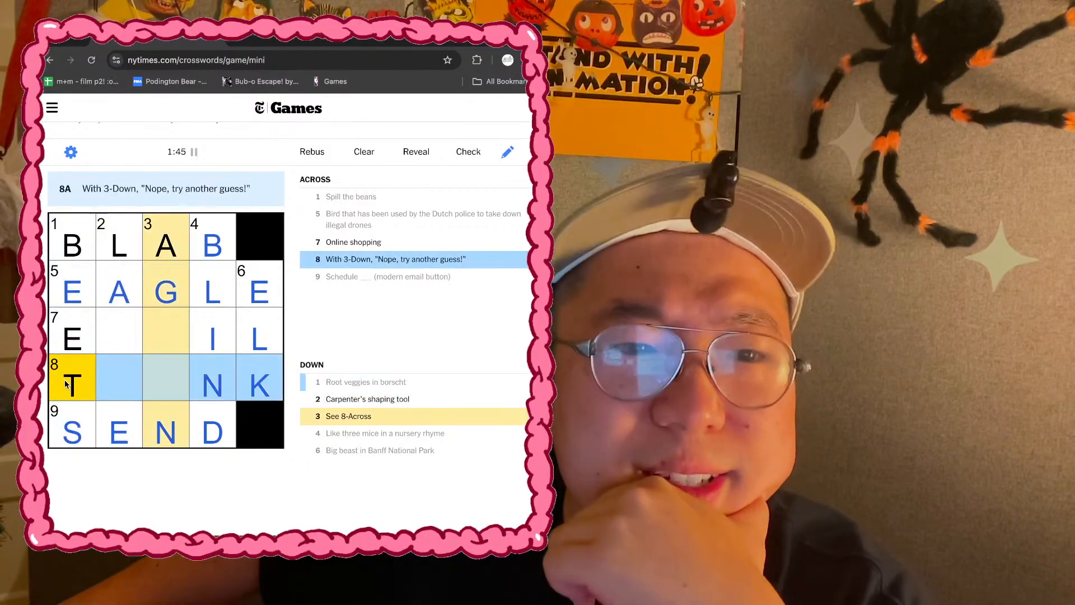
click(90, 343)
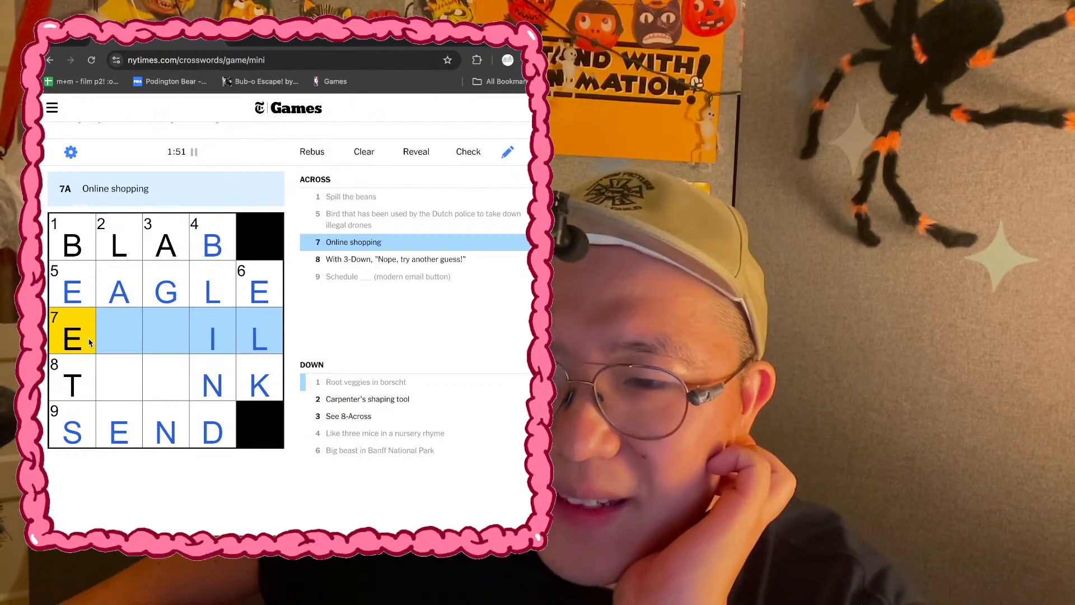
Step: Complete 3-Down as AGAIN by adding A and I in its empty squares
click(172, 256)
click(168, 251)
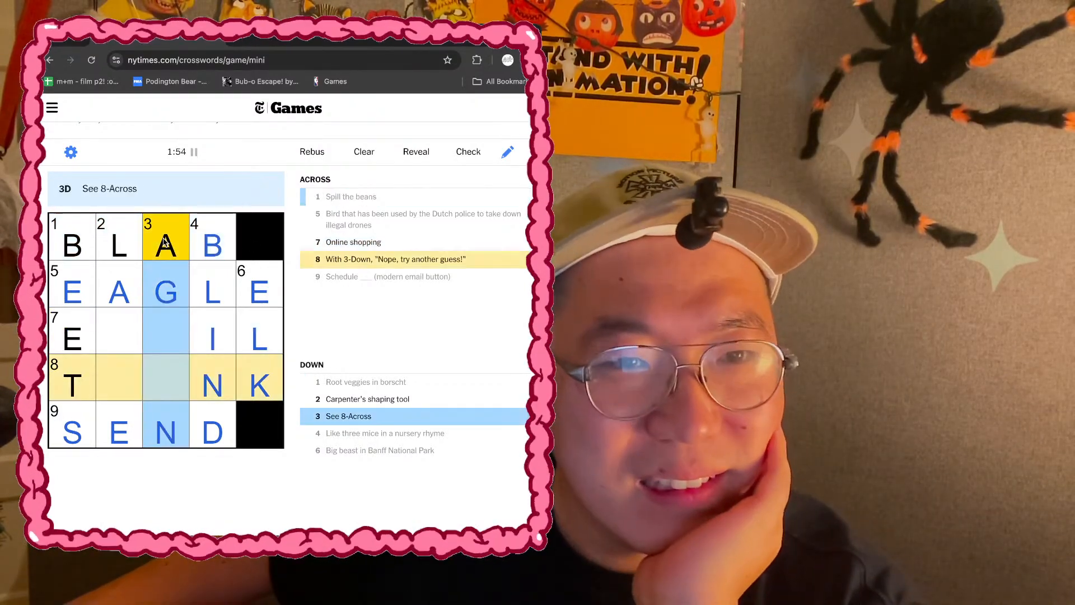
click(162, 320)
text(AI)
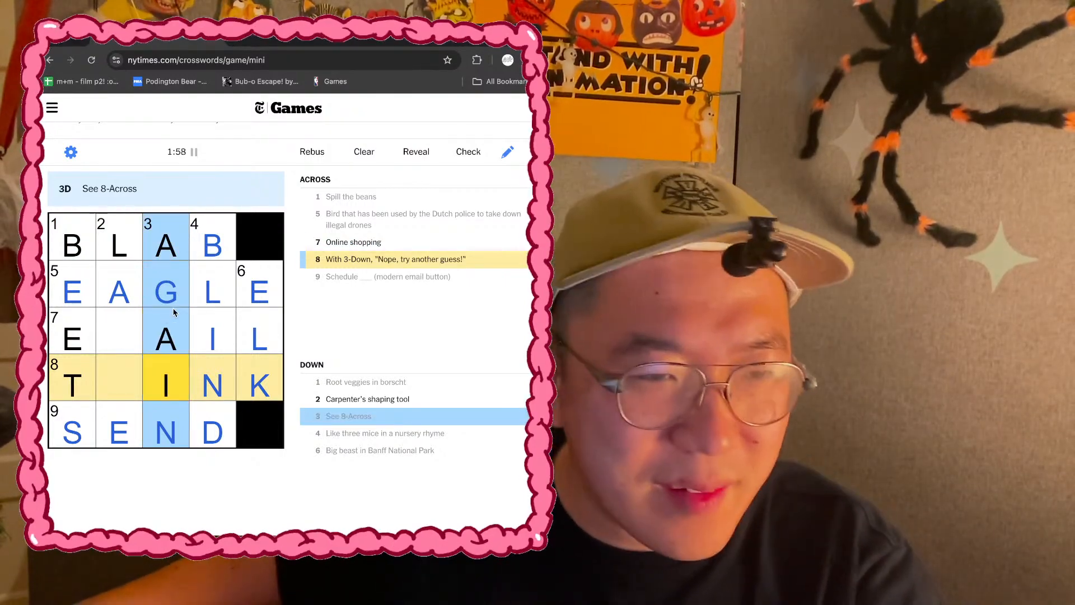
Step: Complete 8-Across as THINK by adding the H, and check the entire puzzle
click(68, 386)
click(68, 387)
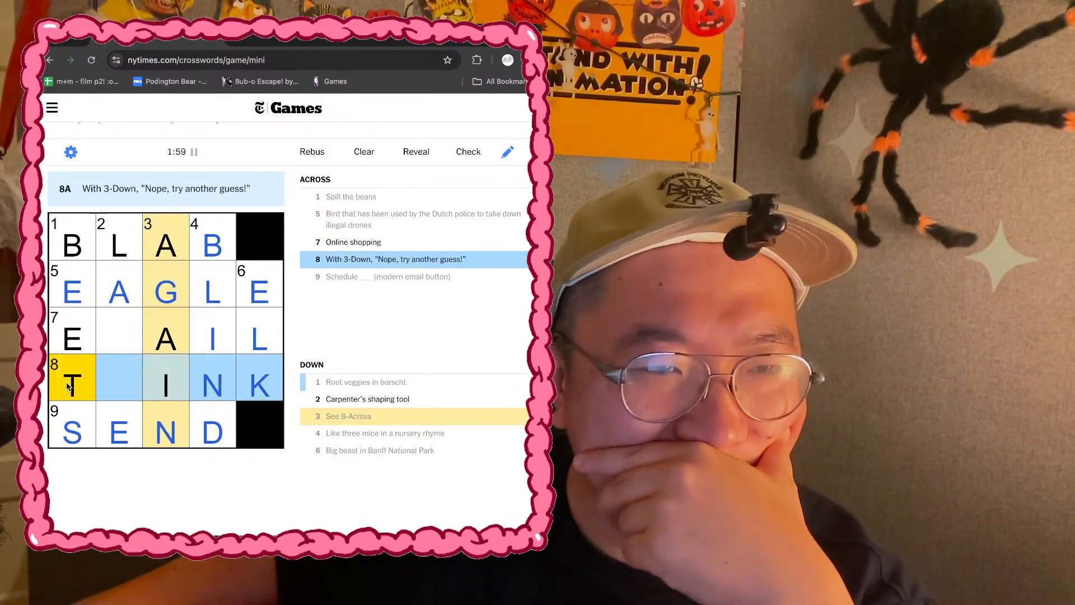
click(115, 379)
text(h)
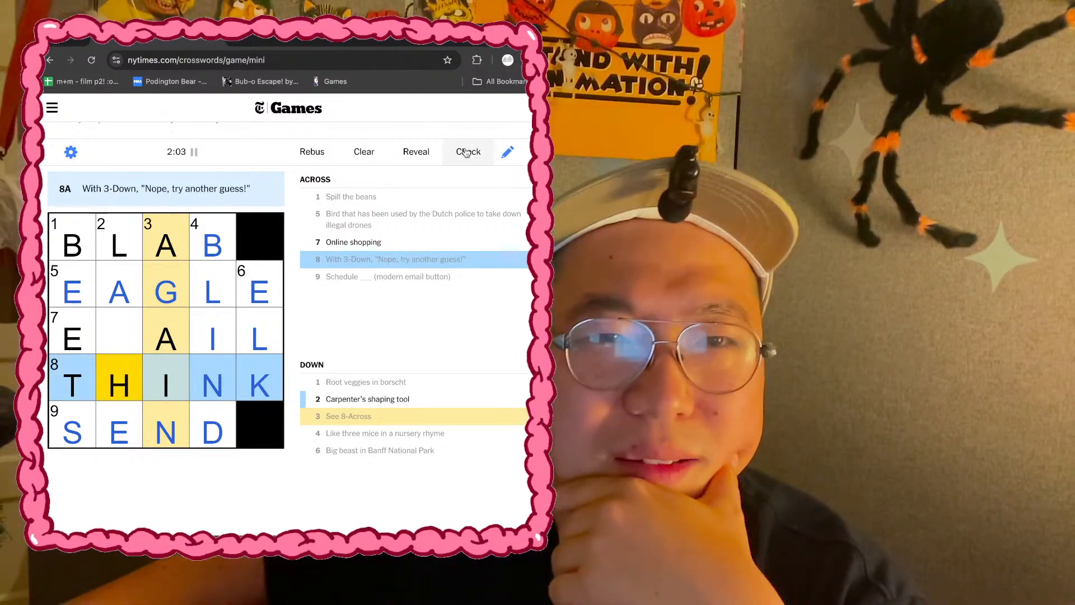
click(466, 152)
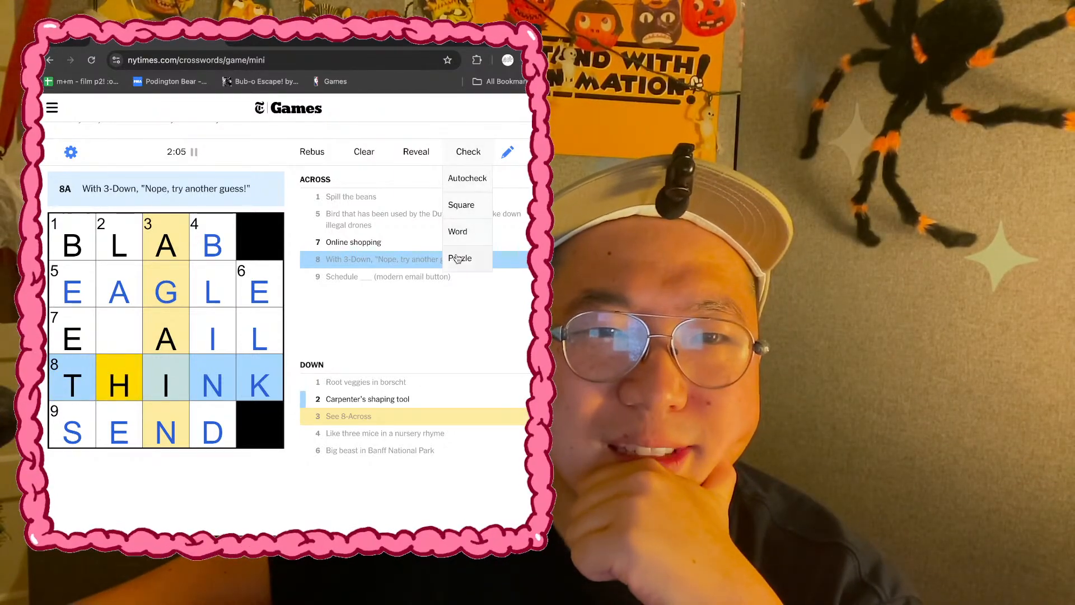
click(457, 258)
Step: Complete 2-Down as LATHE by adding the T in its empty square, and close the results screen
click(108, 337)
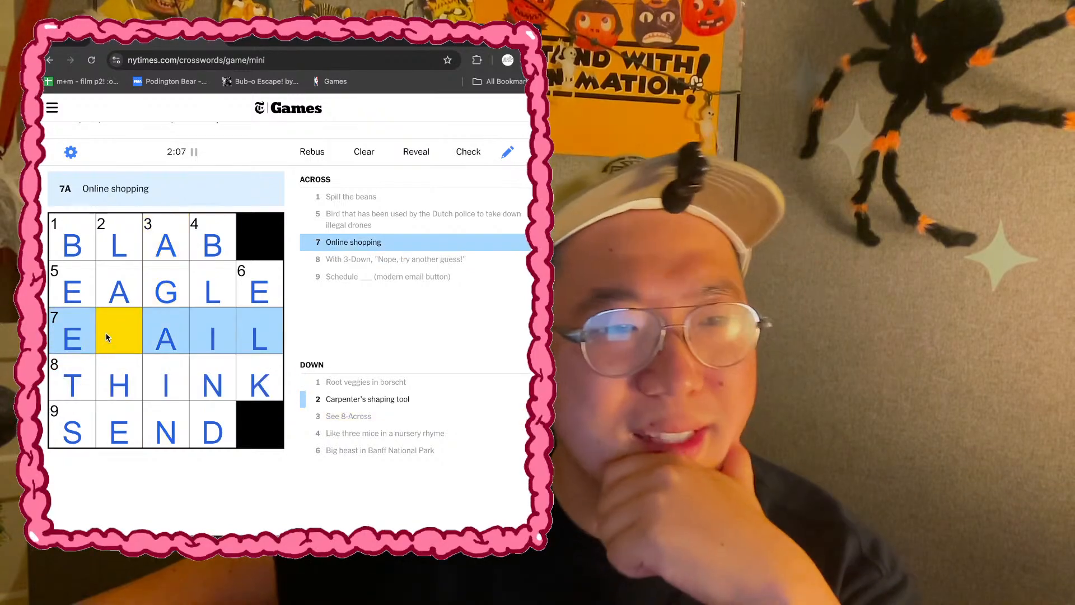
click(124, 241)
click(125, 241)
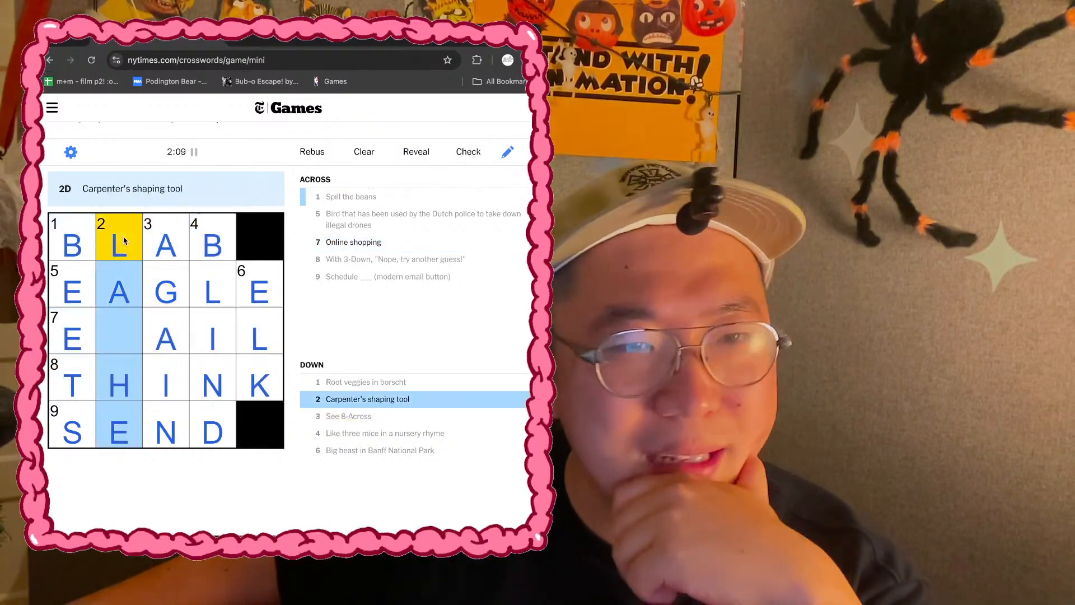
click(106, 334)
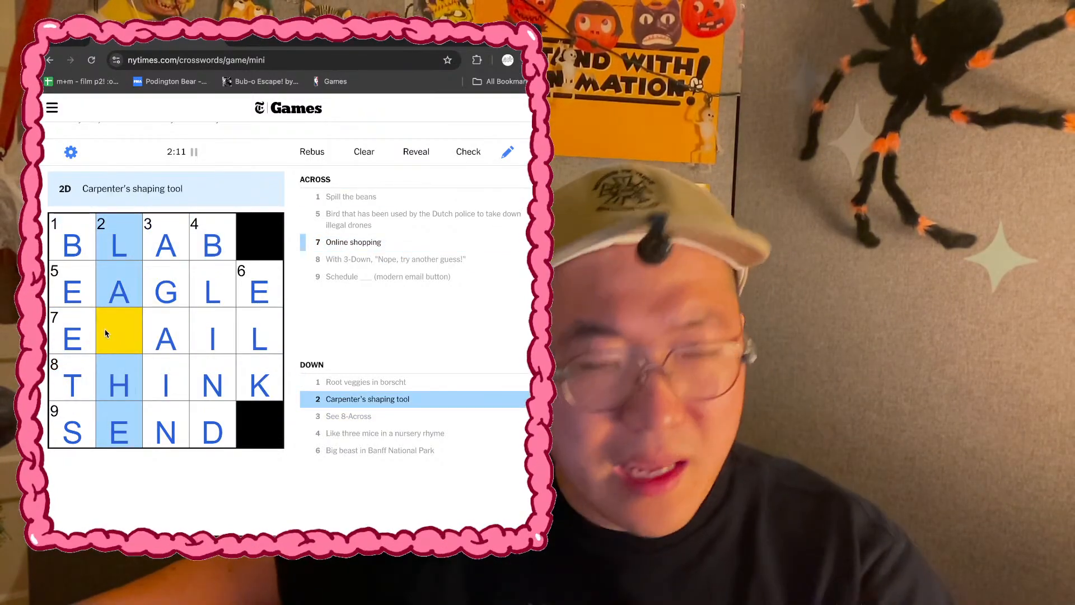
text(t)
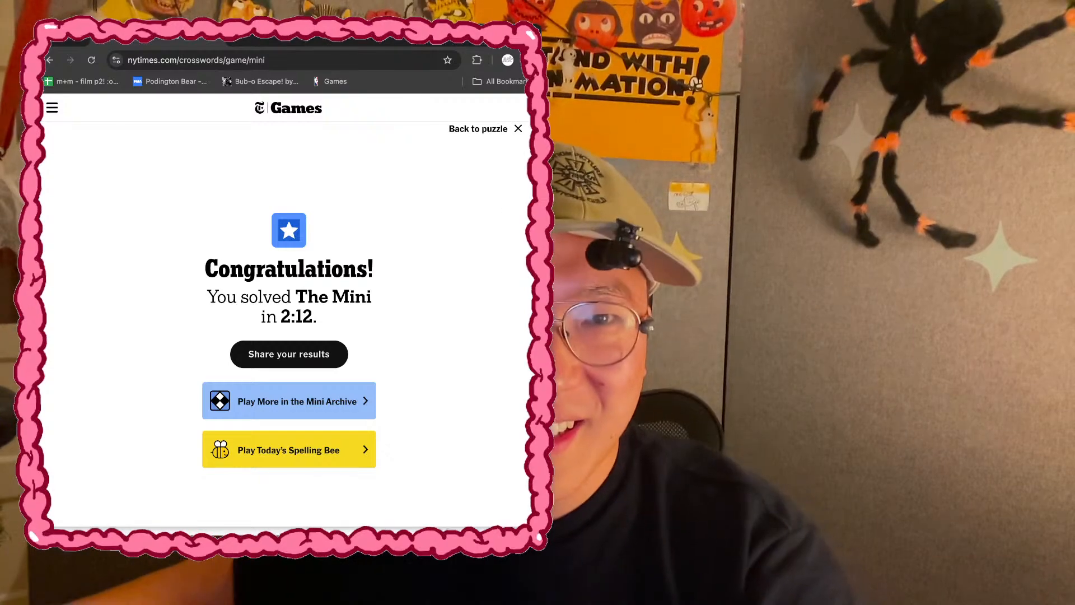
click(512, 129)
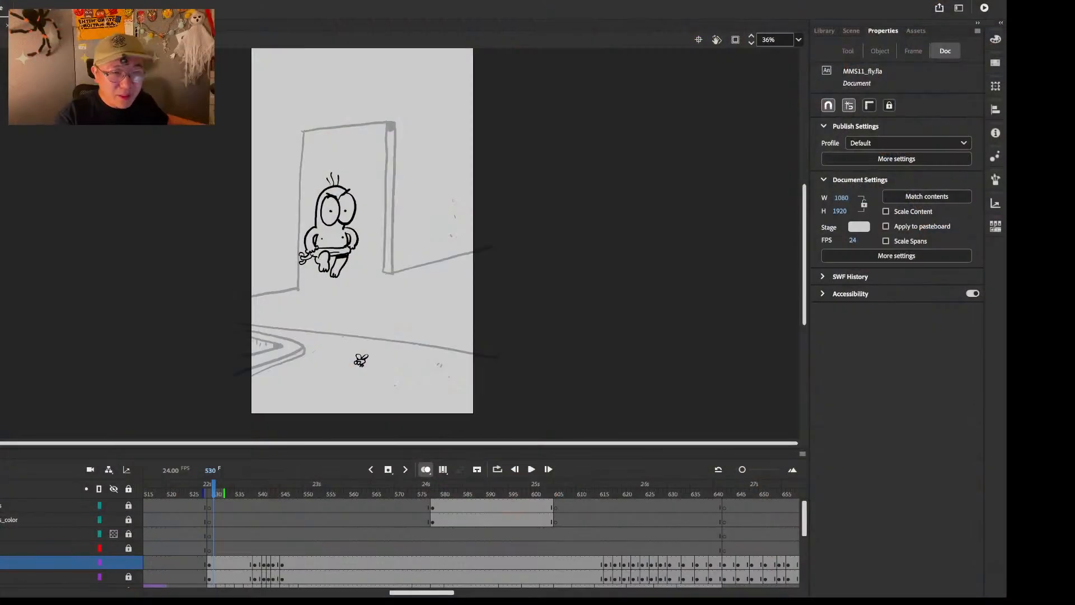
Step: Switch to Adobe Animate, advance MMS11_fly.fla past frame 735, and show the hidden rough-sketch layer
mouse_move(377, 483)
mouse_down()
mouse_move(503, 485)
mouse_move(250, 480)
mouse_move(656, 472)
mouse_move(615, 485)
mouse_move(211, 485)
mouse_move(844, 486)
mouse_move(431, 510)
mouse_up()
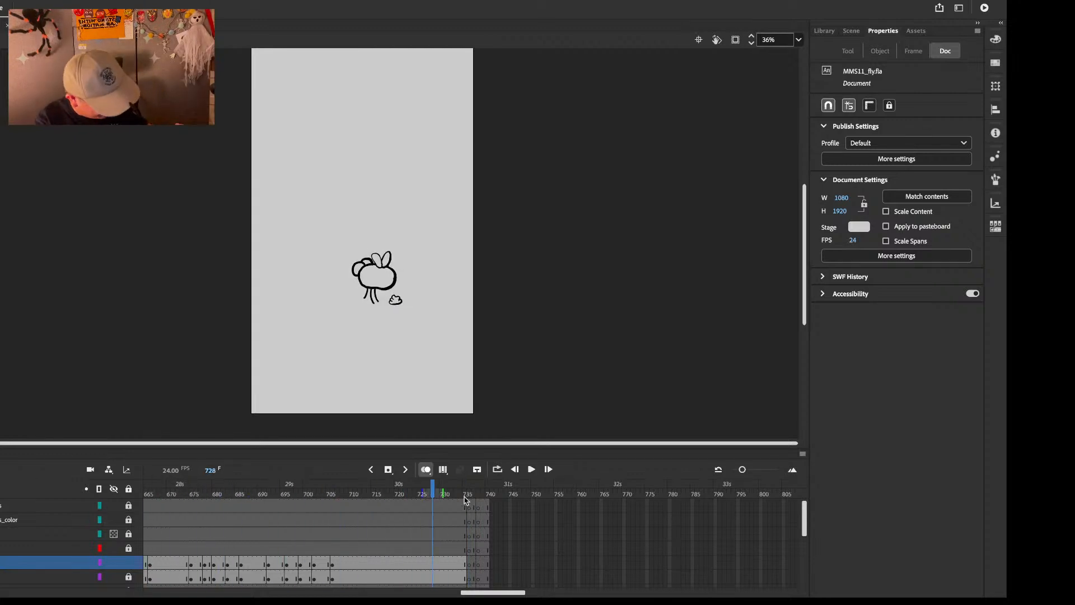
drag(804, 518, 806, 572)
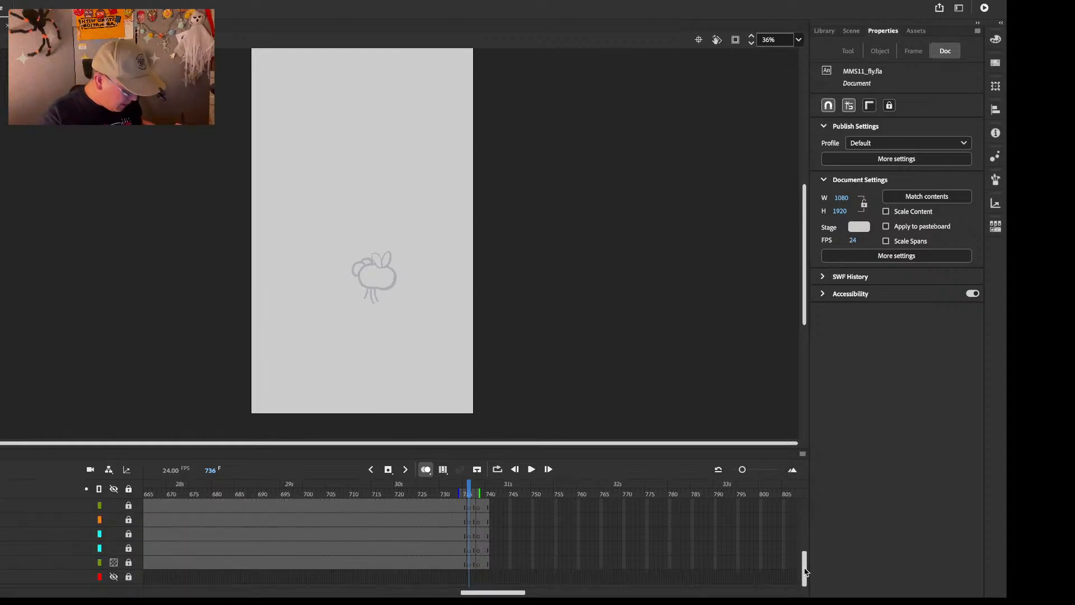
click(114, 577)
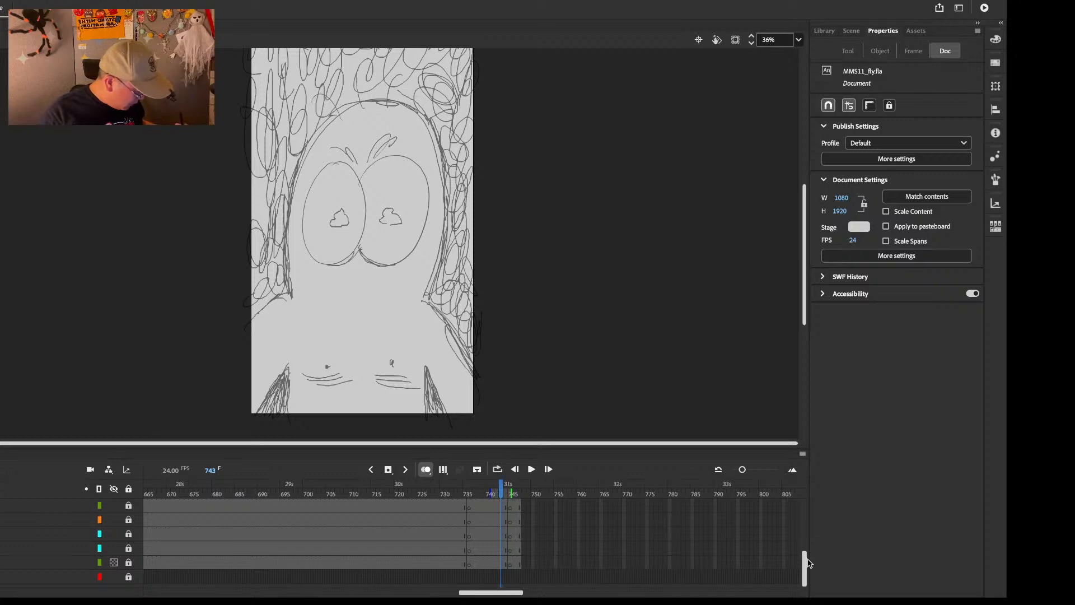
drag(804, 567, 808, 525)
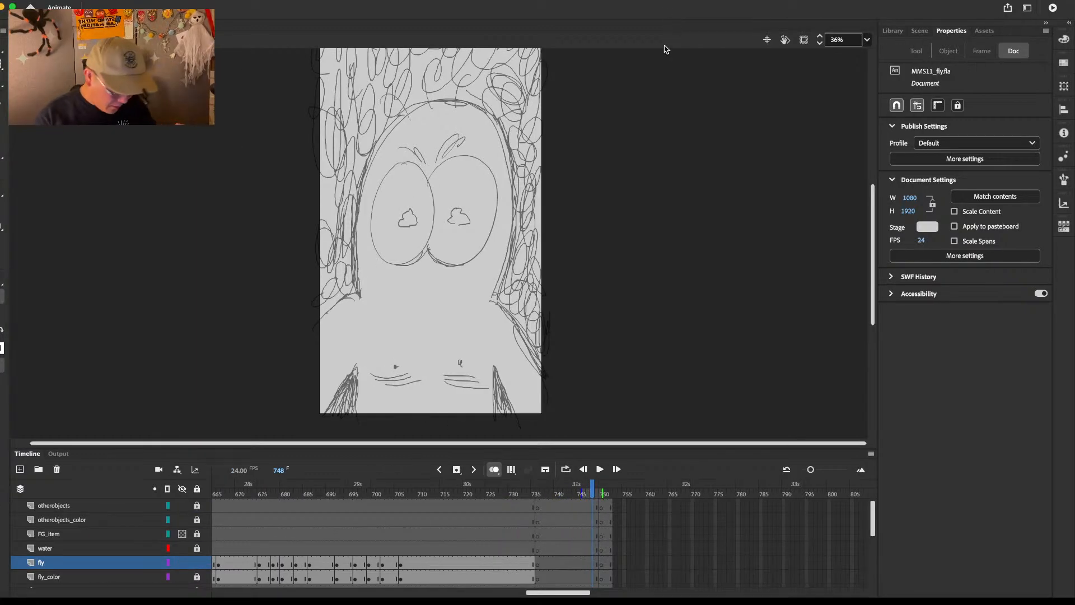
Step: Unlock the matt layer and select its frame 736 for drawing
drag(873, 516, 874, 528)
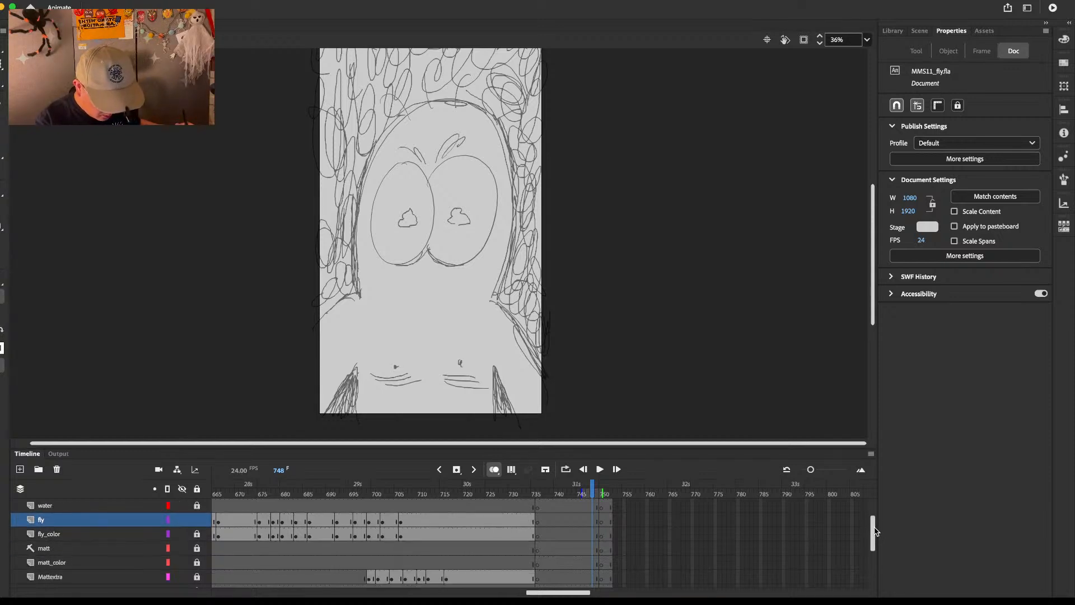
click(197, 548)
click(537, 548)
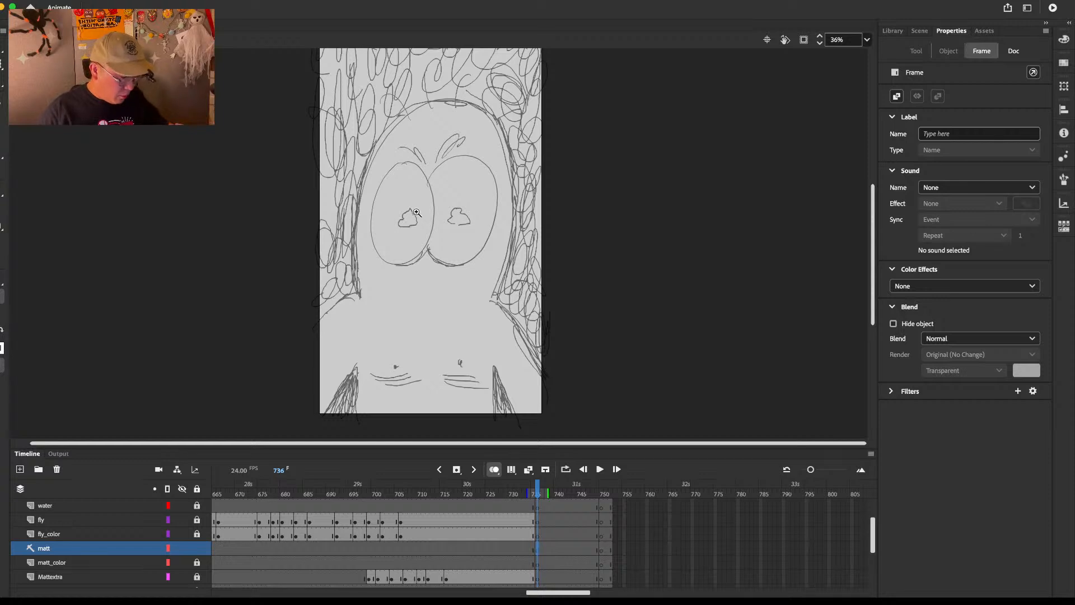
Step: Ink the character's head outline and one adjoining shoulder with the size 22 Classic Brush, following the rough sketch
click(425, 185)
alt+click(512, 206)
key(b)
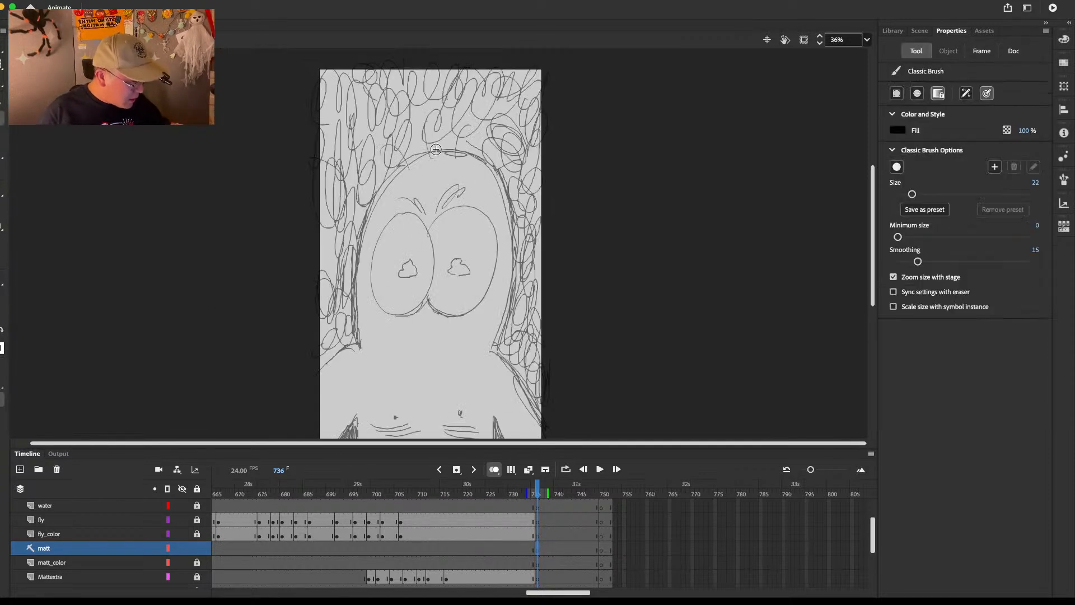
mouse_move(436, 149)
mouse_down()
mouse_move(388, 176)
mouse_move(355, 266)
mouse_move(357, 344)
mouse_up()
mouse_move(430, 152)
mouse_down()
mouse_move(479, 156)
mouse_move(506, 186)
mouse_move(514, 284)
mouse_move(494, 354)
mouse_up()
key(super+z)
key(e)
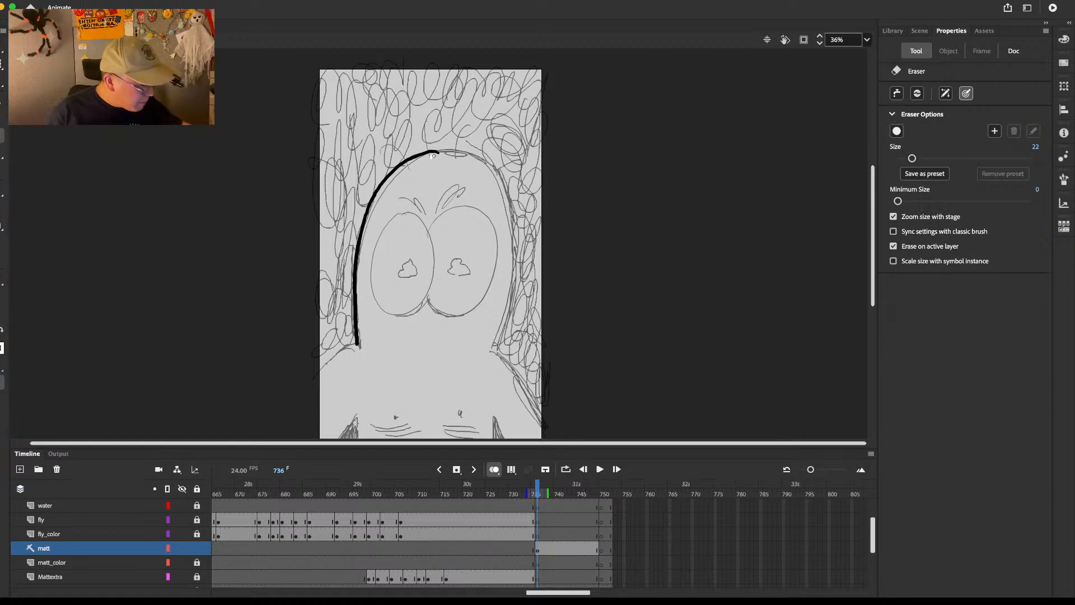
key(b)
mouse_move(432, 152)
mouse_down()
mouse_move(495, 168)
mouse_move(503, 192)
mouse_move(495, 343)
mouse_up()
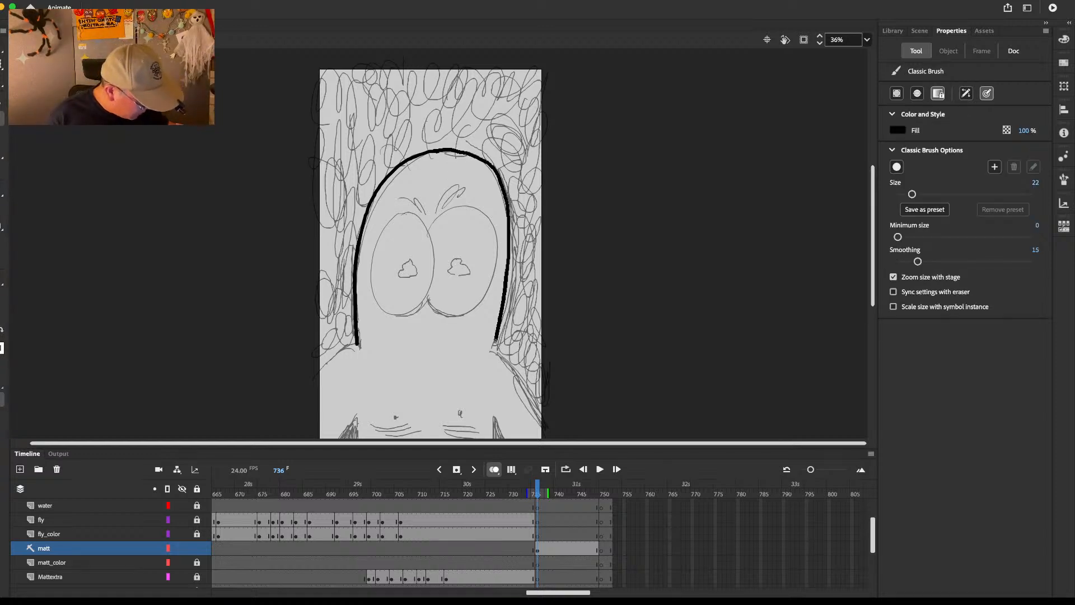
key(super+z)
key(super+z)
mouse_move(429, 154)
mouse_down()
mouse_move(464, 151)
mouse_move(498, 173)
mouse_move(515, 219)
mouse_move(515, 274)
mouse_move(494, 351)
mouse_move(549, 435)
mouse_up()
Step: Ink the other shoulder, the inner lines of both arms and the two small chest dots over the sketch
scroll(554, 396, down, 5)
mouse_move(496, 312)
mouse_down()
mouse_move(515, 352)
mouse_move(496, 373)
mouse_up()
drag(361, 242, 294, 312)
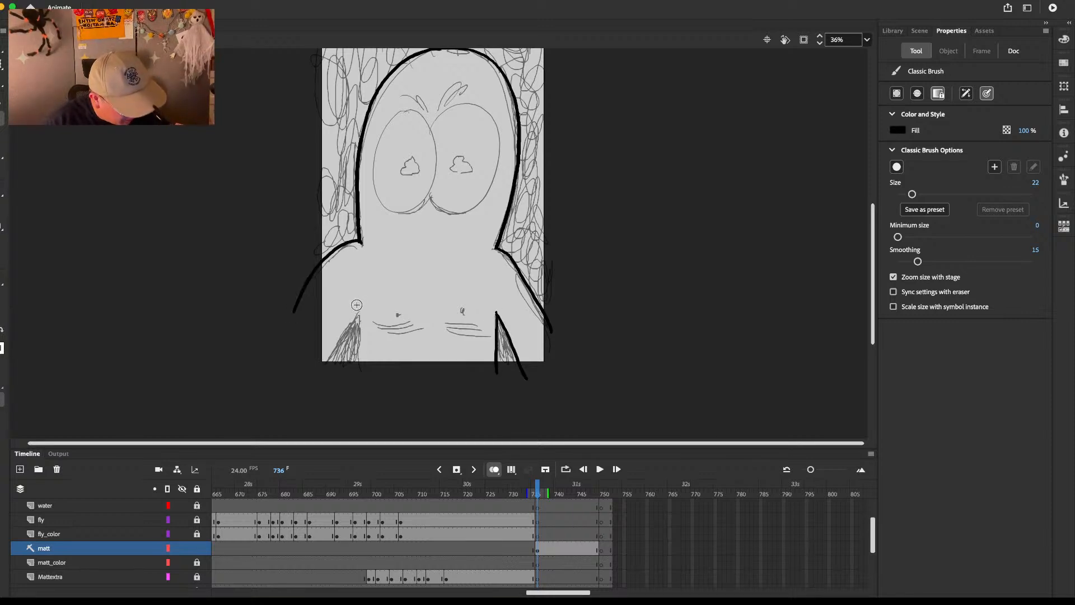
mouse_move(360, 301)
mouse_down()
mouse_move(311, 373)
mouse_move(343, 367)
mouse_move(344, 385)
mouse_up()
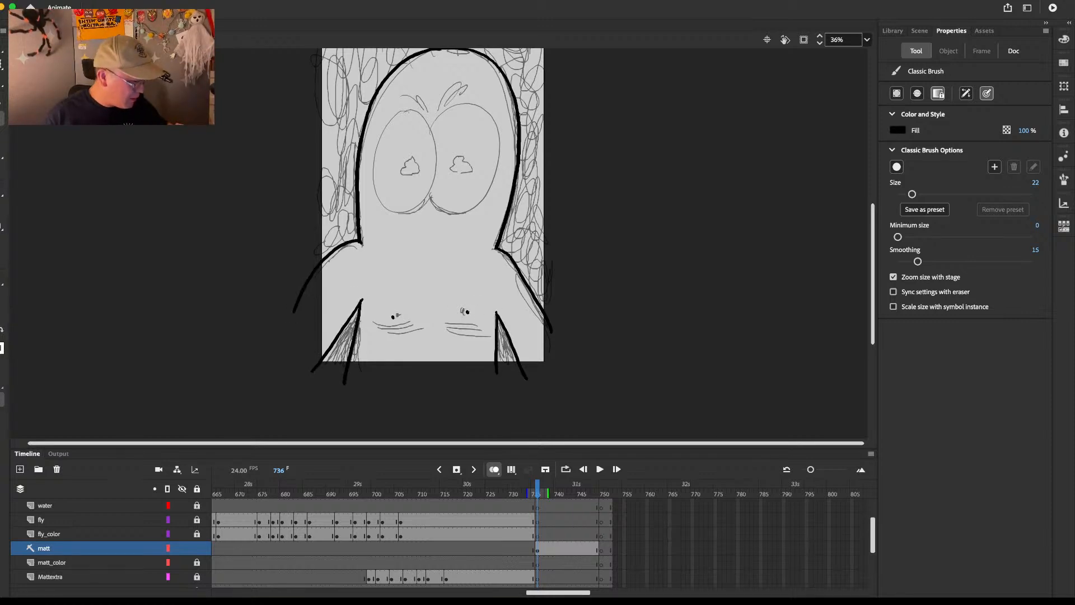
Step: Ink the character's two large oval eyes side by side, erasing the stray line where they meet
scroll(522, 241, up, 5)
mouse_move(429, 216)
mouse_down()
mouse_move(405, 206)
mouse_move(382, 302)
mouse_move(432, 276)
mouse_move(429, 217)
mouse_move(385, 227)
mouse_move(428, 305)
mouse_move(440, 205)
mouse_up()
key(super+z)
key(e)
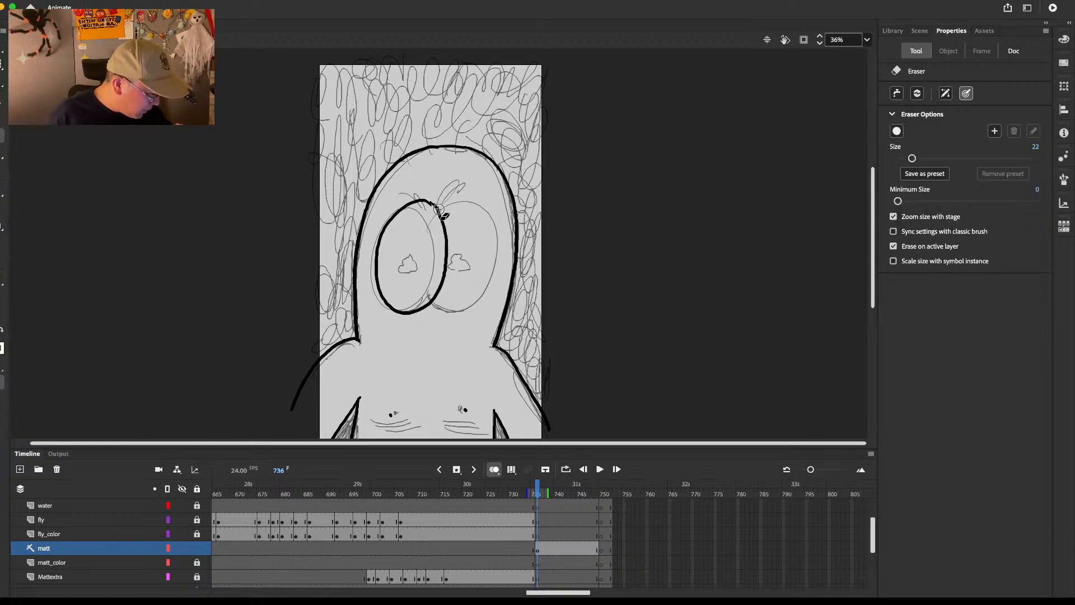
key(b)
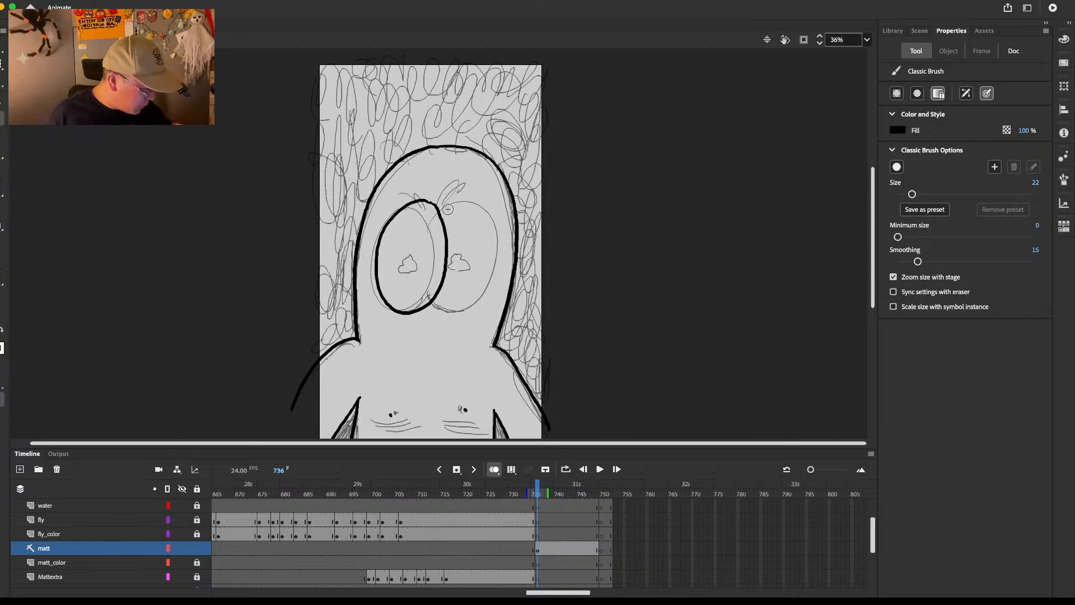
mouse_move(479, 199)
mouse_down()
mouse_move(500, 231)
mouse_move(500, 273)
mouse_move(442, 296)
mouse_up()
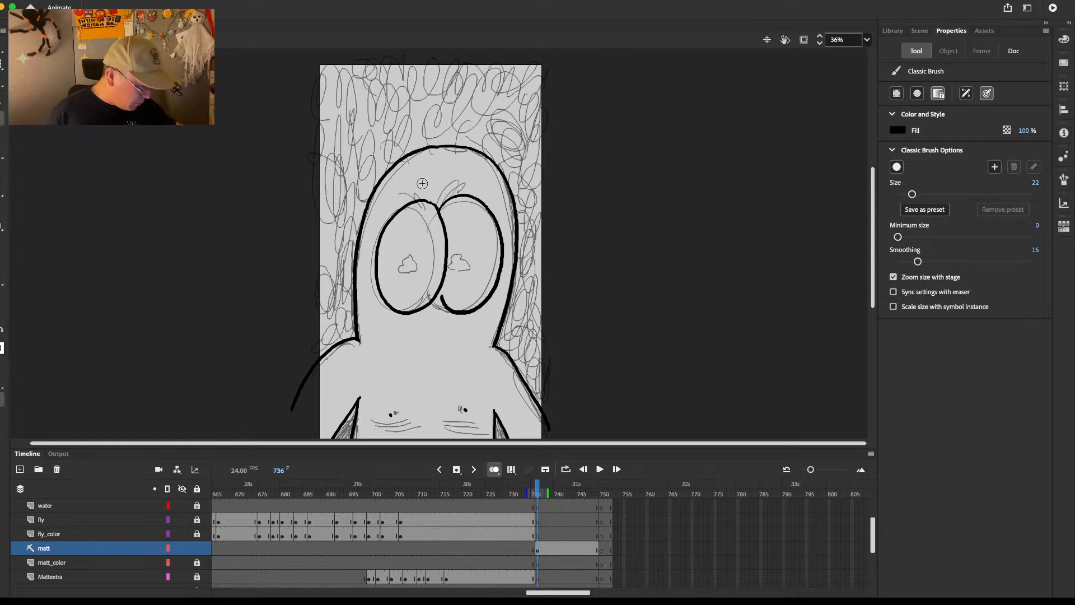
Step: Ink the angry eyebrows and three curly hairs on the head, trimming the lower junction of the eyes
drag(418, 192, 473, 189)
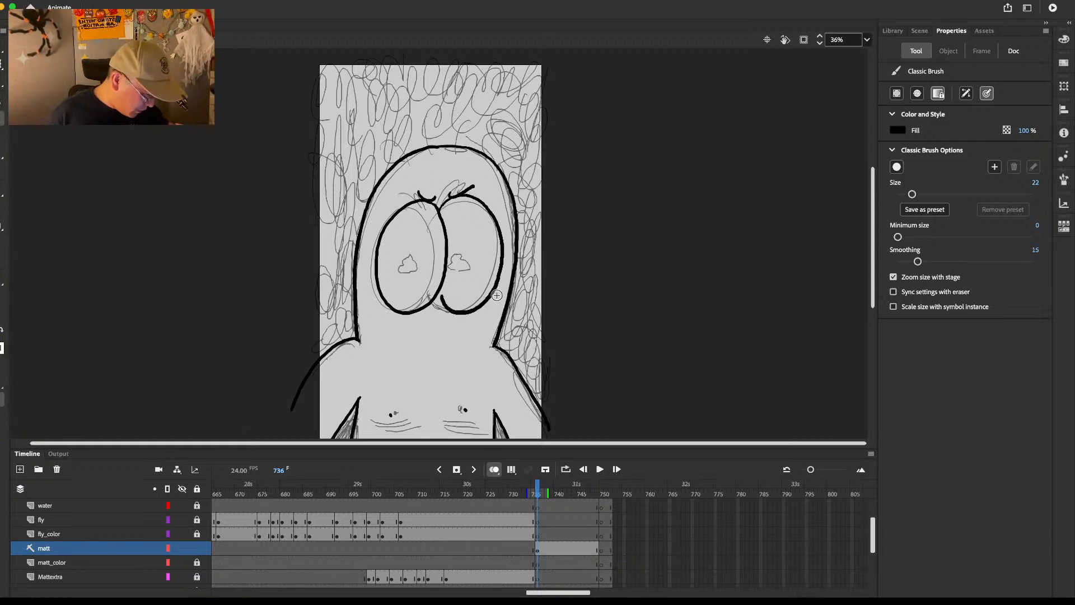
key(e)
drag(446, 293, 450, 306)
key(b)
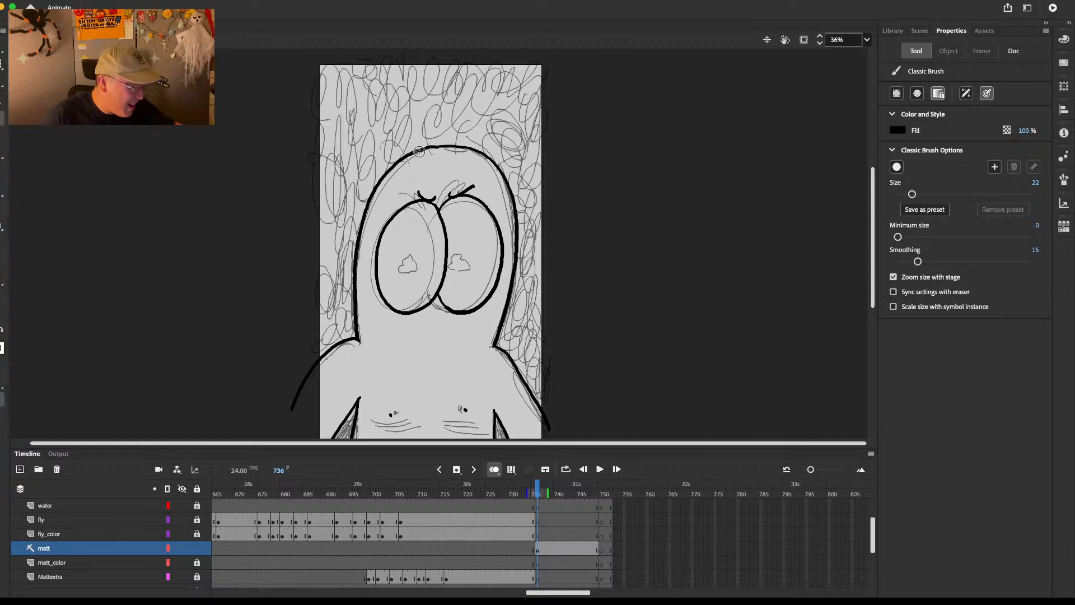
mouse_move(408, 130)
mouse_down()
mouse_move(416, 105)
mouse_move(443, 99)
mouse_up()
mouse_move(435, 147)
mouse_down()
mouse_move(443, 94)
mouse_move(438, 120)
mouse_move(469, 115)
mouse_move(465, 93)
mouse_up()
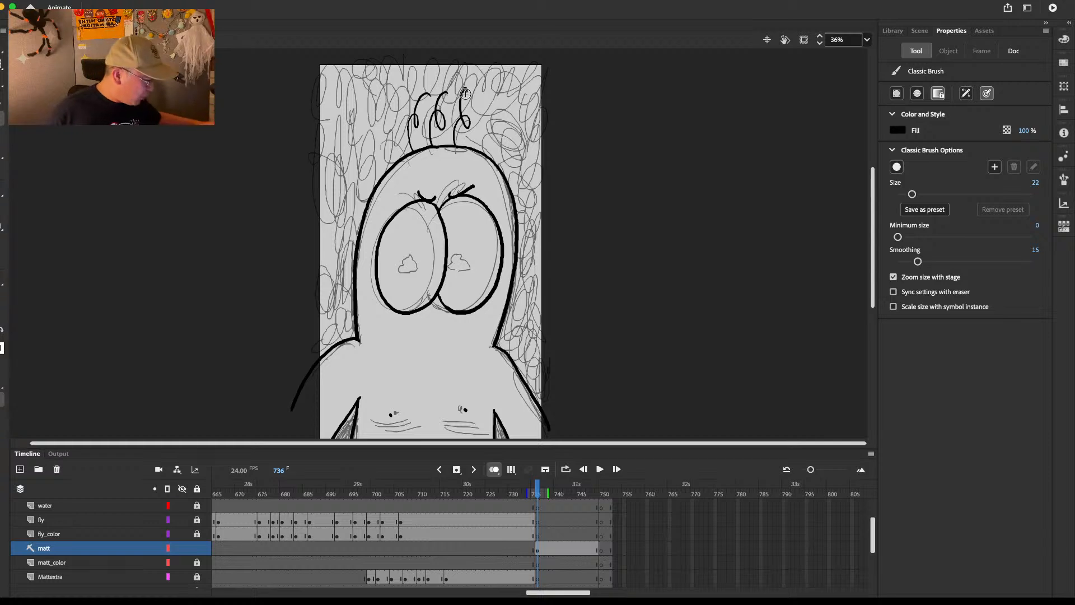
Step: Create a new graphic symbol named mattmad and paste the inked character into it
drag(464, 304, 475, 239)
click(542, 548)
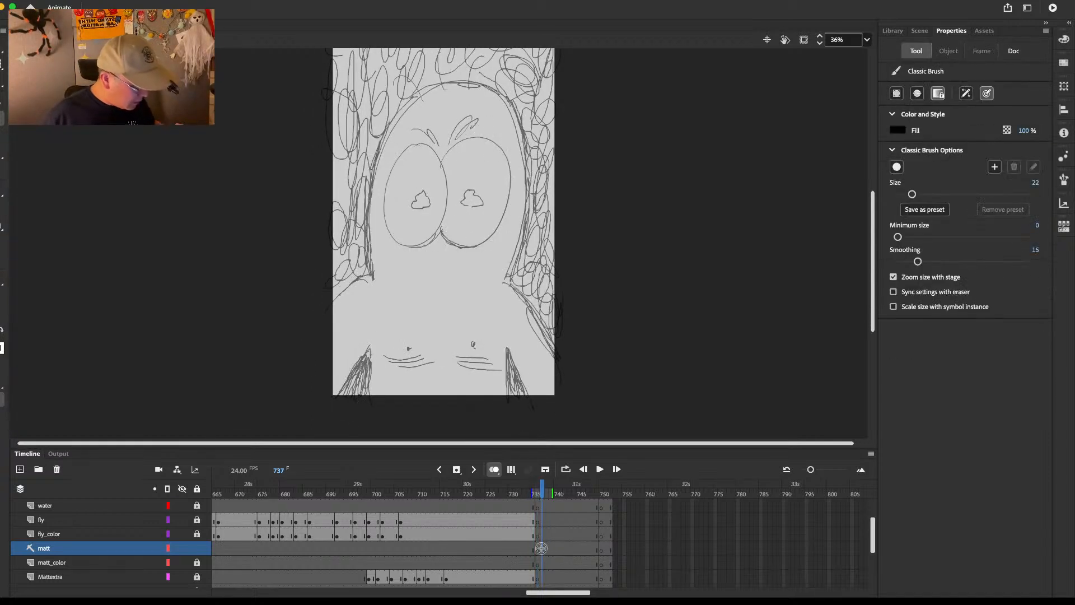
key(super+F8)
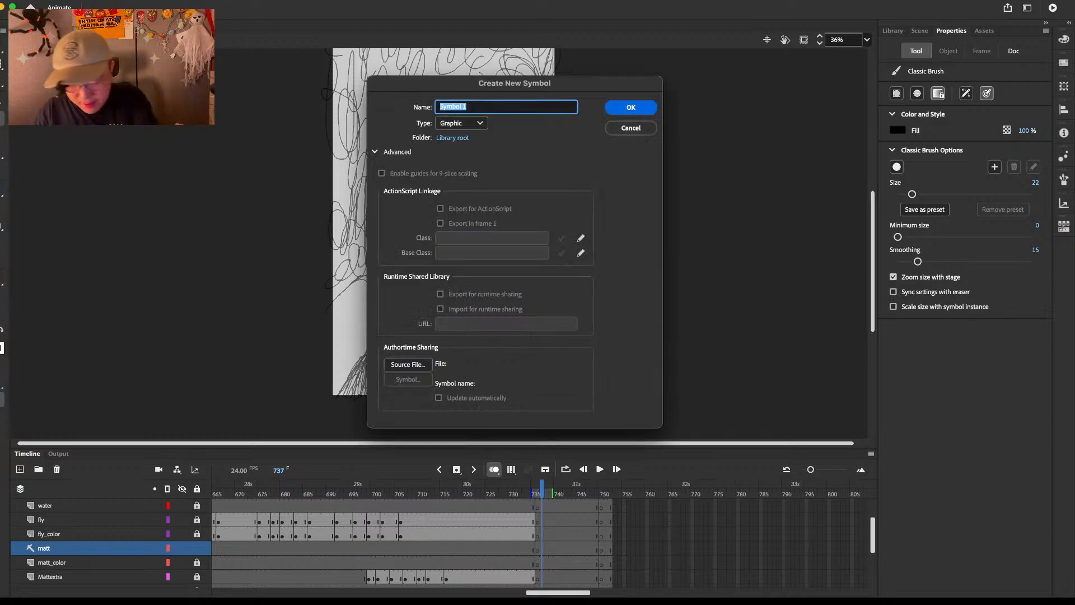
text(mattmad)
key(Return)
key(super+v)
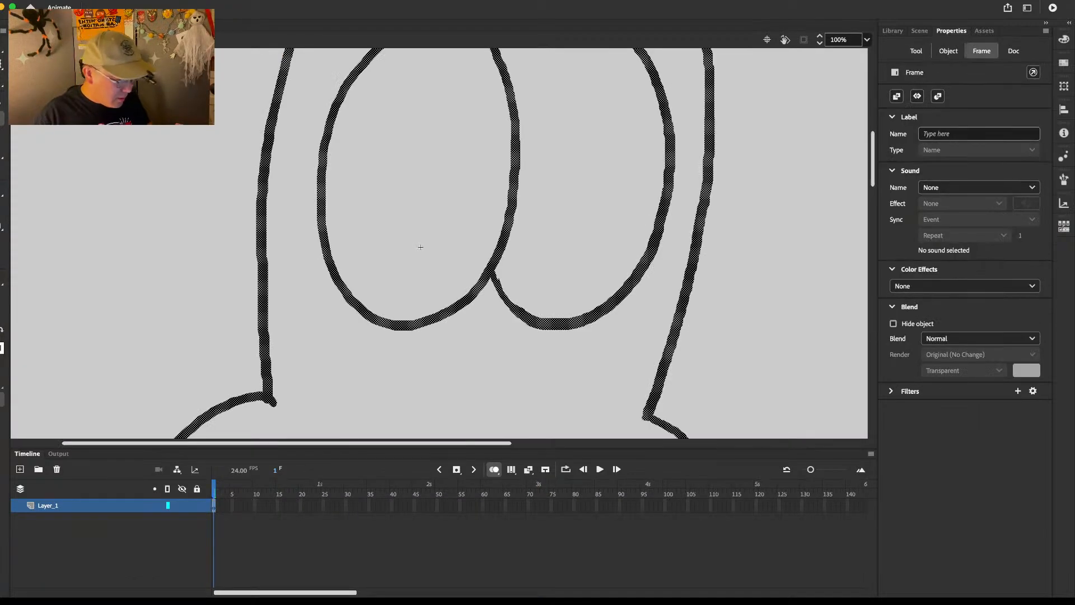
Step: Draw a poop-shaped pupil inside each of the character's eyes with the Classic Brush
key(z)
alt+click(587, 291)
key(b)
scroll(368, 237, up, 4)
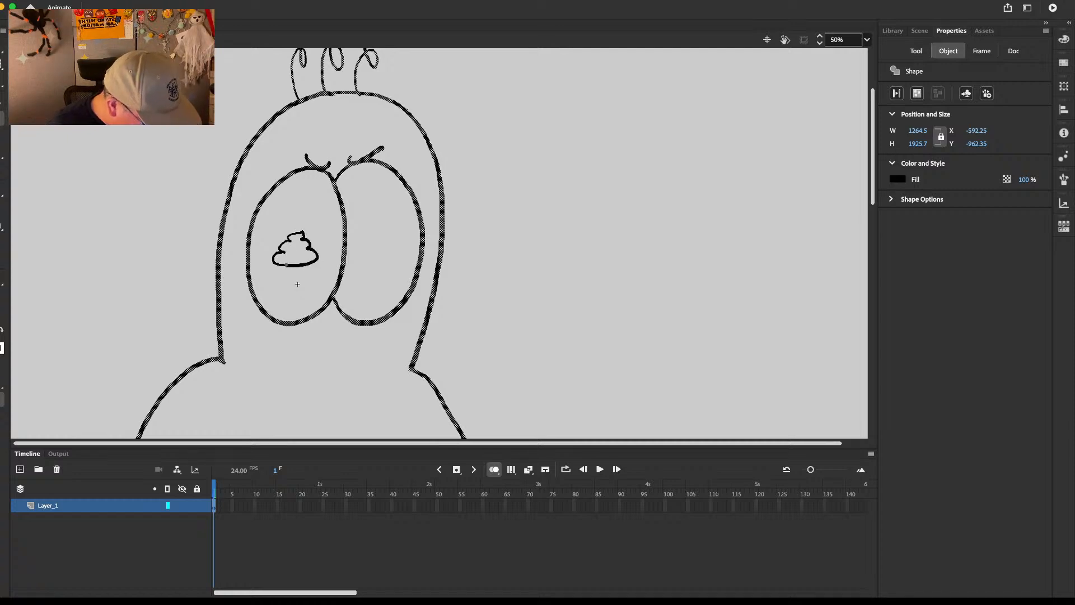
key(super+shift+a)
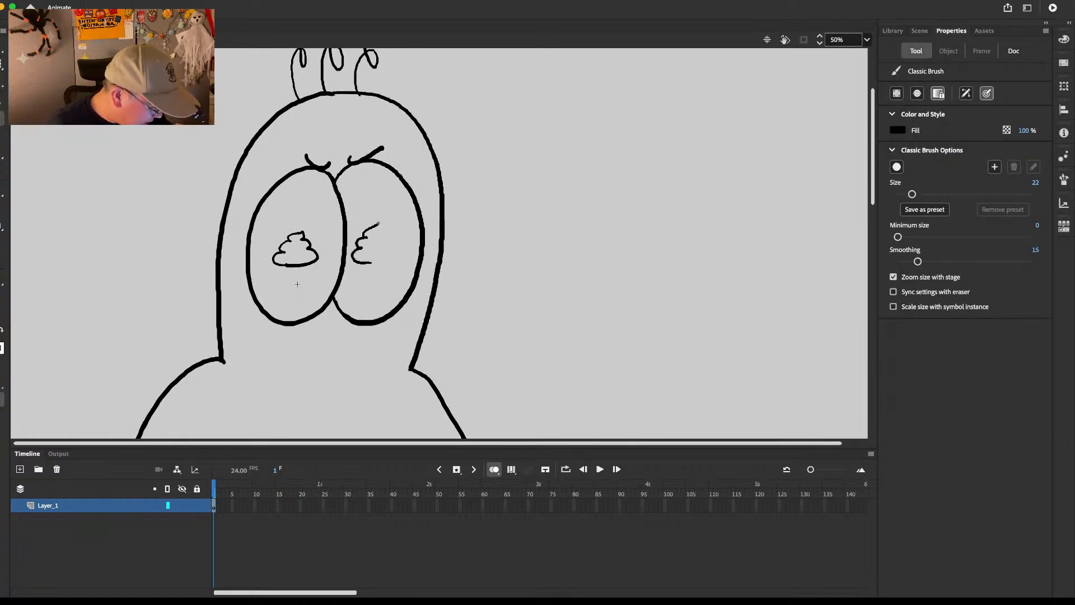
drag(400, 254, 371, 262)
scroll(468, 163, down, 10)
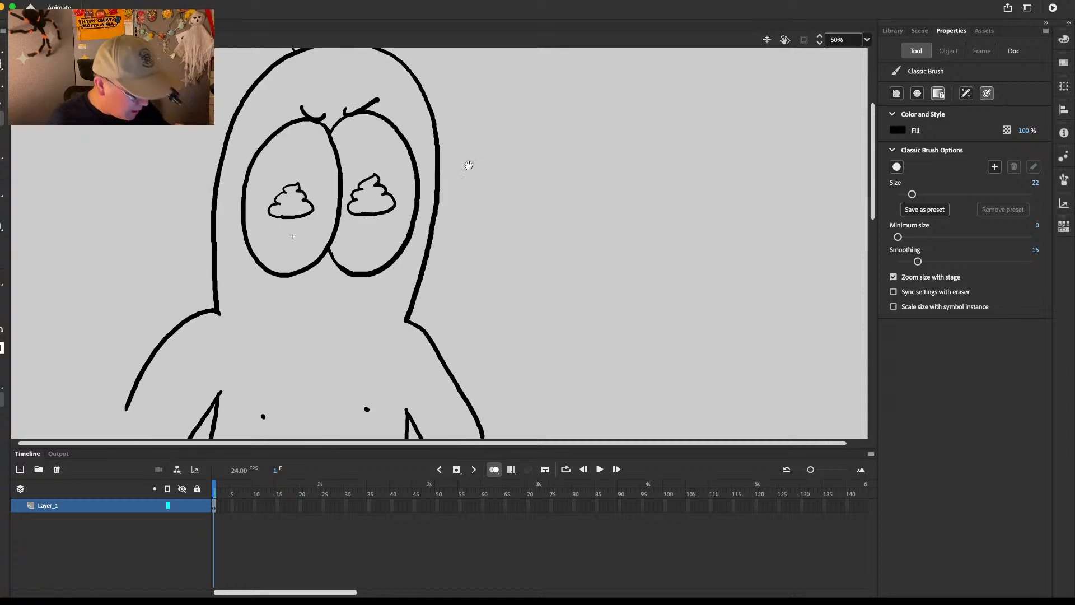
Step: Lengthen the outer lines of both arms and thin them to a taper with the Classic Brush and Eraser
drag(135, 282, 106, 331)
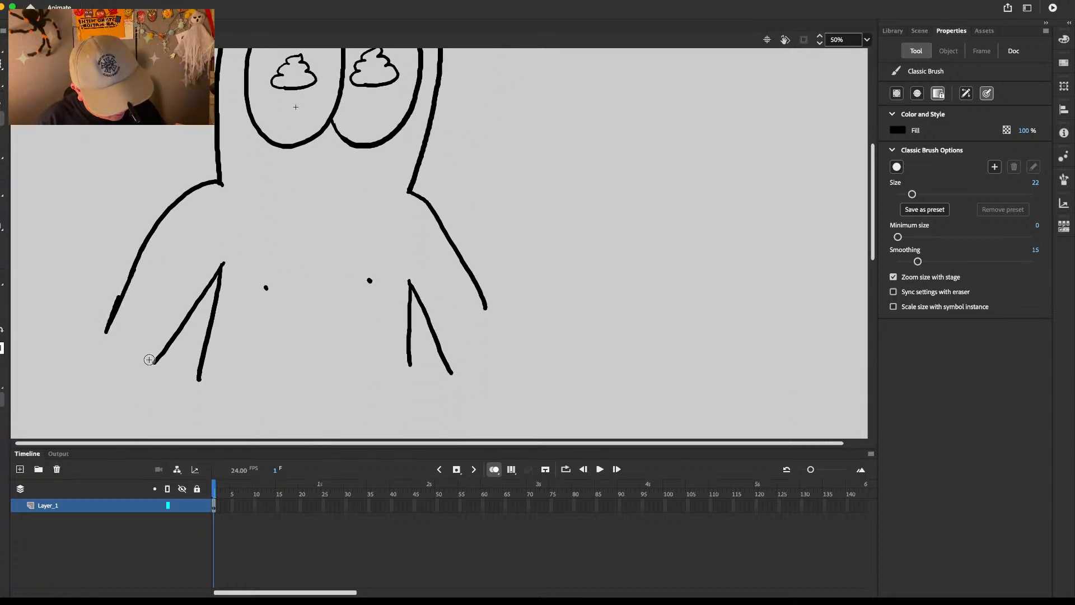
key(e)
key(b)
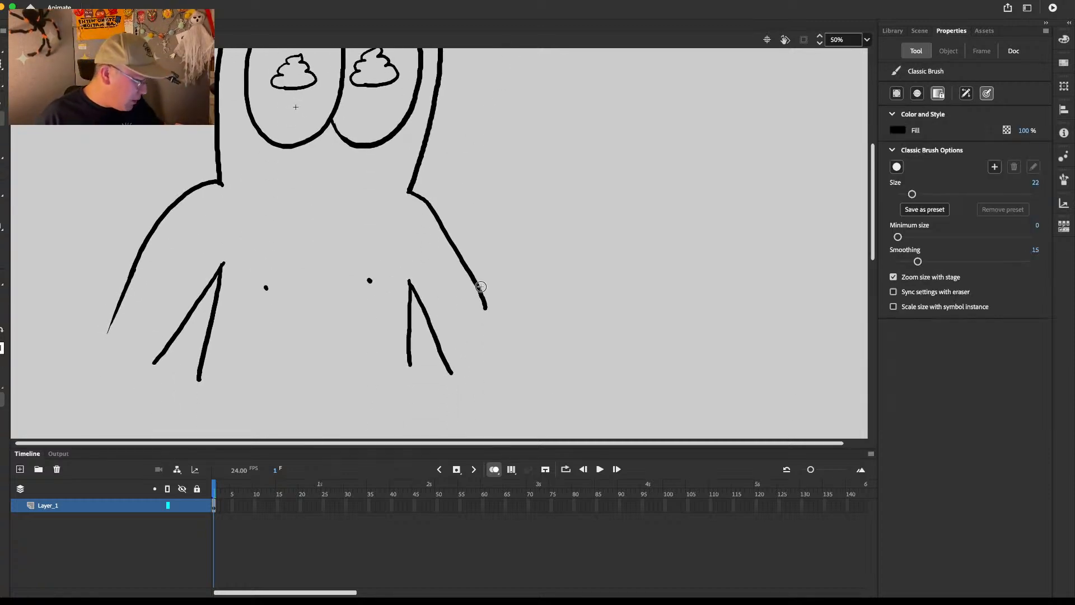
key(e)
mouse_move(432, 204)
mouse_down()
mouse_move(442, 233)
mouse_move(429, 211)
mouse_move(475, 296)
mouse_up()
key(b)
key(e)
drag(432, 222, 463, 264)
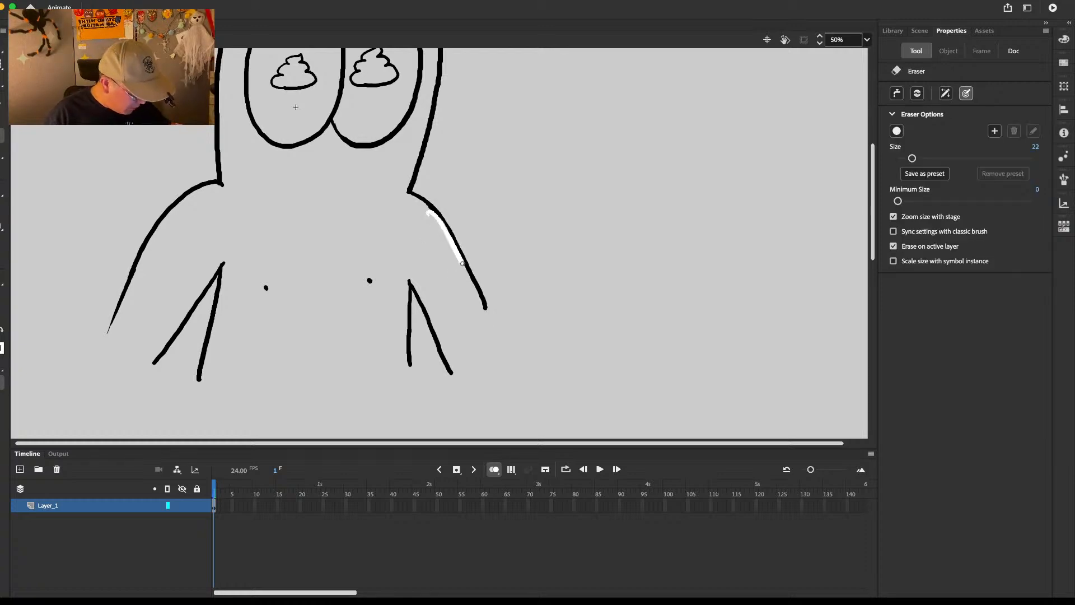
key(b)
drag(485, 302, 495, 336)
key(e)
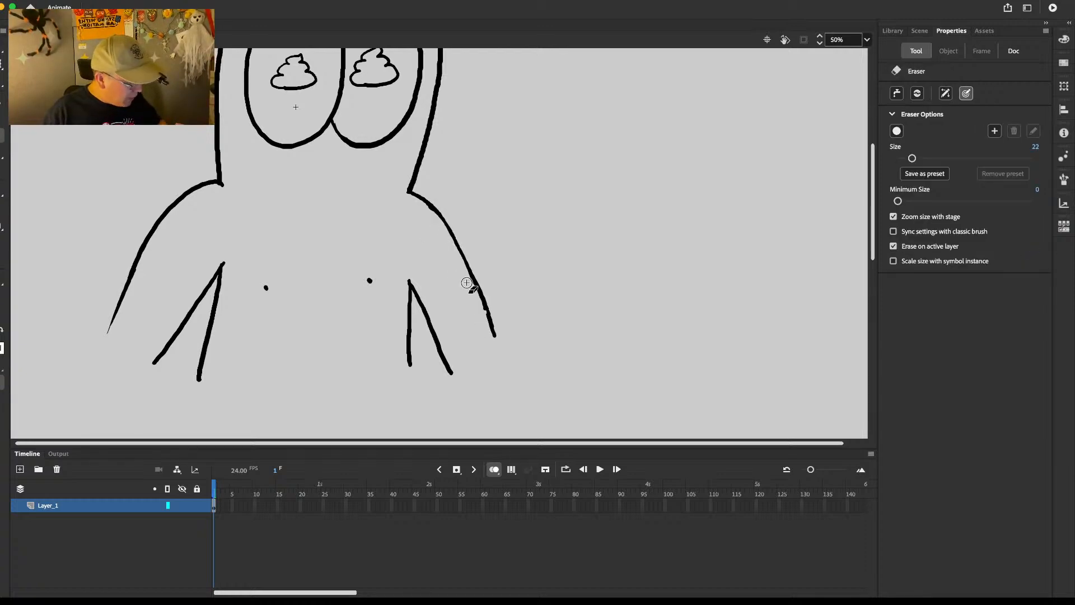
key(b)
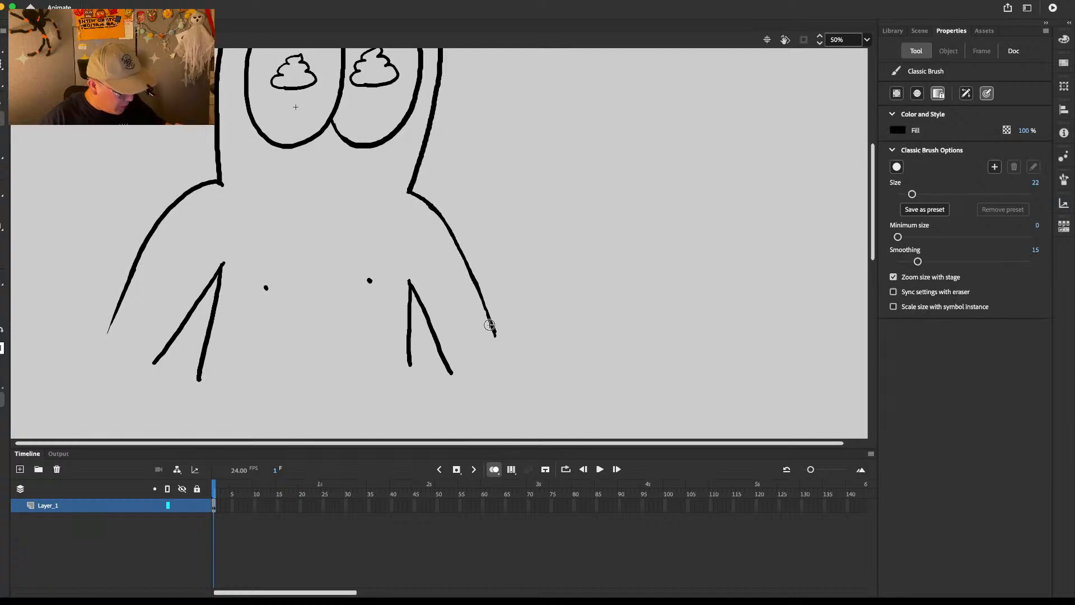
Step: Extend the drawing on Layer_1 of the symbol to frame 5
key(.)
key(F5)
key(F5)
key(F5)
key(F5)
key(F5)
key(F5)
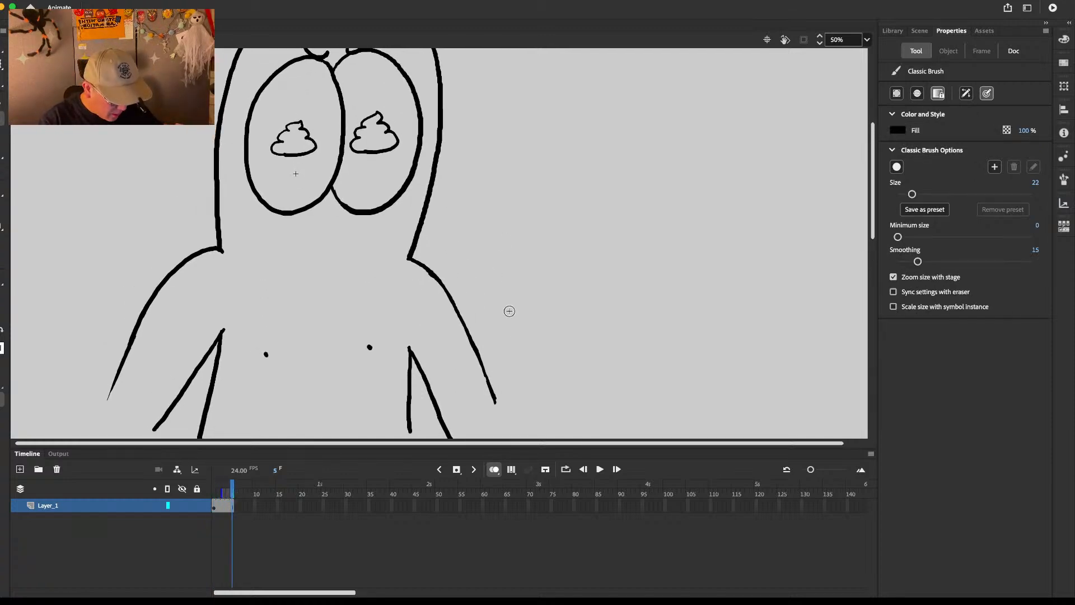
Step: Insert a blank keyframe at frame 4 of Layer_1 and step through the neighbouring frames
click(229, 506)
key(F7)
key(.)
key(.)
key(comma)
key(comma)
key(comma)
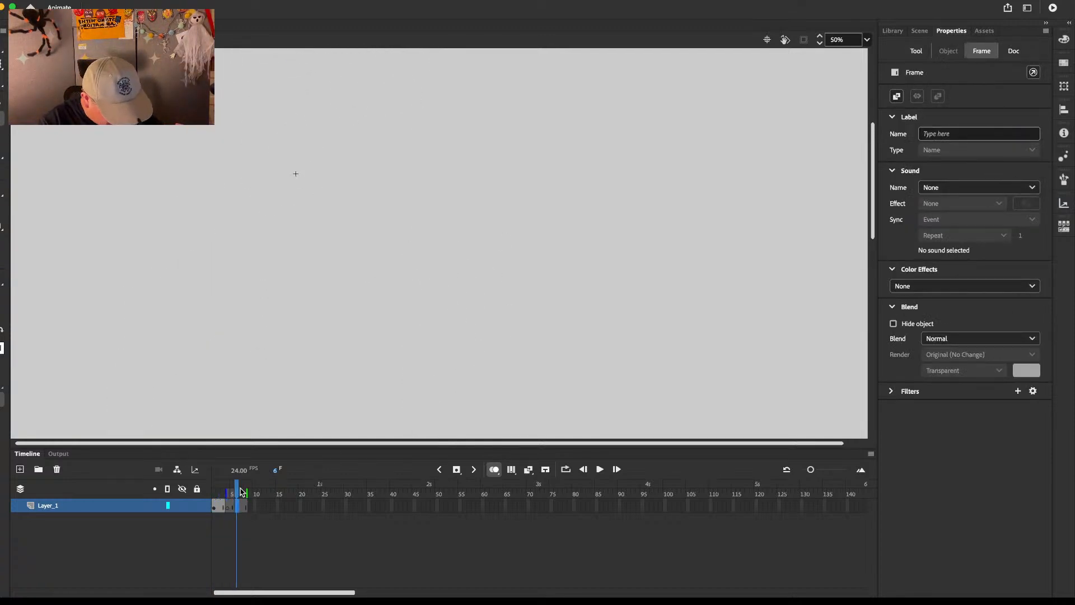
Step: Trace the left side of the character's head on frame 3 of Layer_1 with the Classic Brush
drag(242, 485, 224, 491)
scroll(458, 285, up, 5)
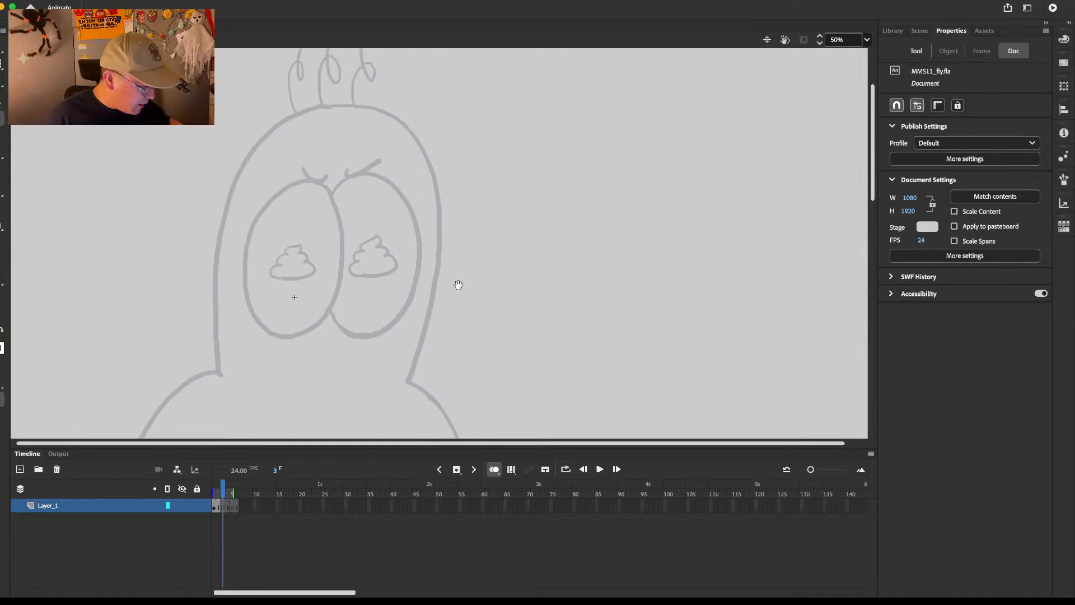
key(b)
mouse_move(323, 106)
mouse_down()
mouse_move(220, 213)
mouse_move(212, 367)
mouse_up()
key(super+z)
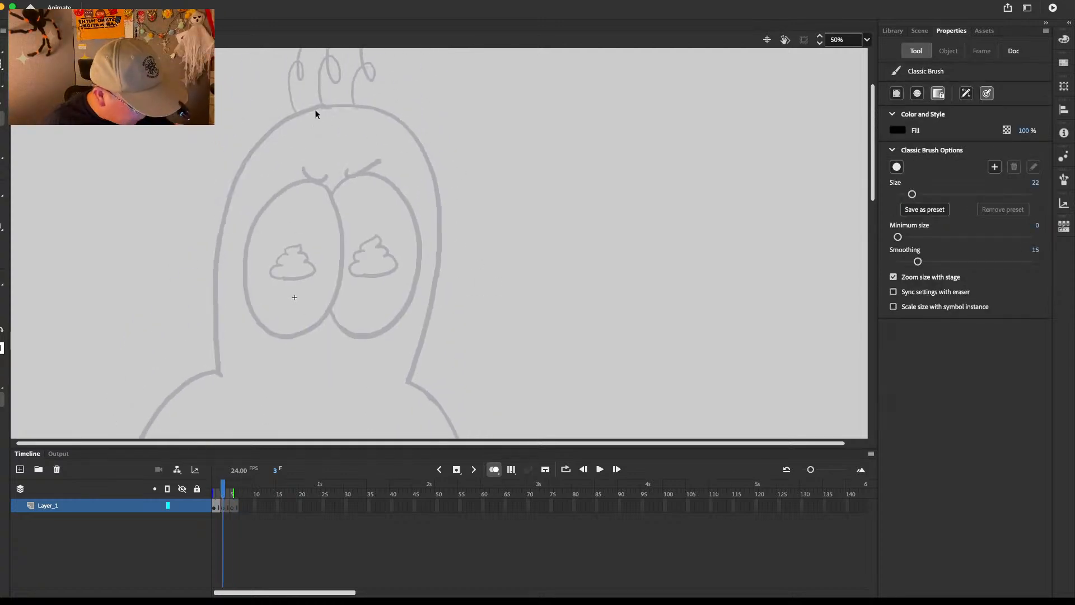
mouse_move(325, 107)
mouse_down()
mouse_move(231, 191)
mouse_move(215, 269)
mouse_move(220, 377)
mouse_up()
Step: Trace the outer and inner lines of both arms on frame 3 over the onion-skinned drawing
drag(315, 325, 315, 147)
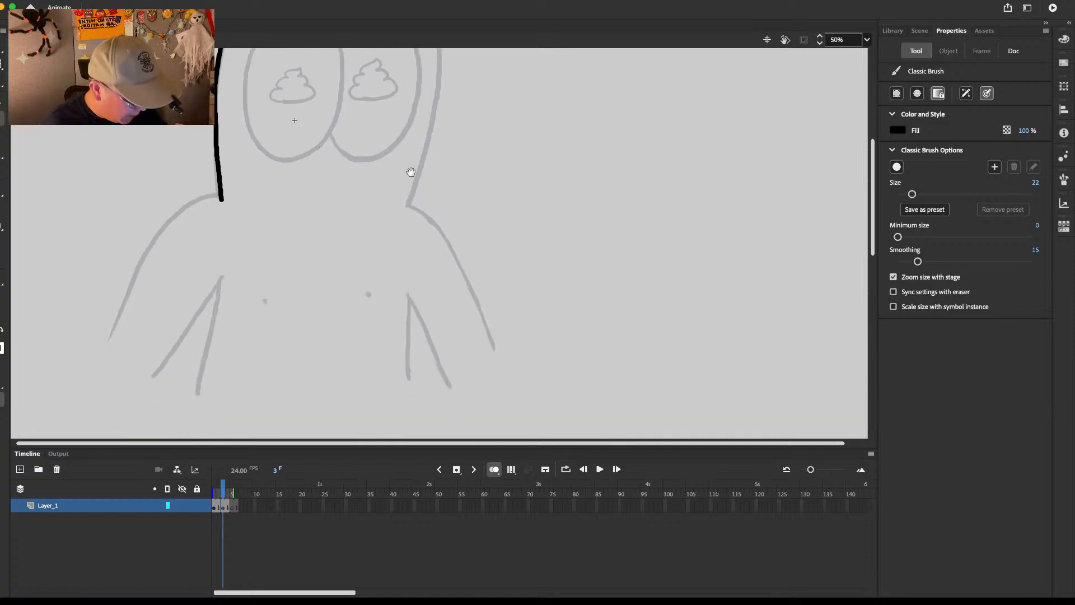
mouse_move(221, 197)
mouse_down()
mouse_move(180, 211)
mouse_move(132, 283)
mouse_move(100, 378)
mouse_move(176, 340)
mouse_move(220, 275)
mouse_move(195, 395)
mouse_up()
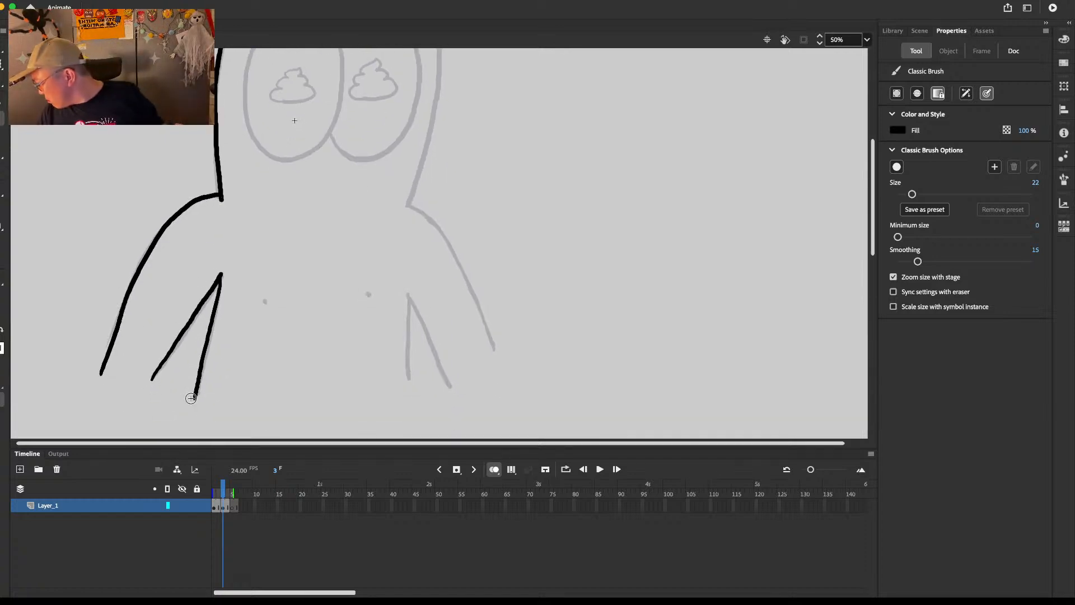
mouse_move(409, 292)
mouse_down()
mouse_move(407, 367)
mouse_move(428, 336)
mouse_move(448, 386)
mouse_up()
mouse_move(406, 203)
mouse_down()
mouse_move(436, 222)
mouse_move(494, 351)
mouse_up()
Step: Trace the top and right side of the head on frame 3, cleaning up the outline with the Eraser
scroll(476, 246, up, 5)
mouse_move(217, 191)
mouse_down()
mouse_move(333, 74)
mouse_move(321, 69)
mouse_move(366, 70)
mouse_move(412, 96)
mouse_move(439, 142)
mouse_move(442, 217)
mouse_move(412, 343)
mouse_up()
key(e)
key(b)
key(e)
mouse_move(434, 263)
mouse_down()
mouse_move(418, 343)
mouse_move(439, 254)
mouse_move(412, 344)
mouse_move(445, 318)
mouse_up()
Step: Trace the angry eyebrows, both eye outlines and the poop-shaped pupils on frame 3
key(b)
drag(287, 152, 315, 161)
drag(332, 156, 363, 143)
mouse_move(291, 167)
mouse_down()
mouse_move(243, 214)
mouse_move(235, 265)
mouse_move(234, 226)
mouse_move(233, 279)
mouse_move(252, 315)
mouse_move(291, 316)
mouse_move(313, 296)
mouse_move(329, 236)
mouse_move(316, 176)
mouse_move(331, 166)
mouse_move(374, 166)
mouse_move(396, 193)
mouse_move(402, 253)
mouse_up()
key(super+z)
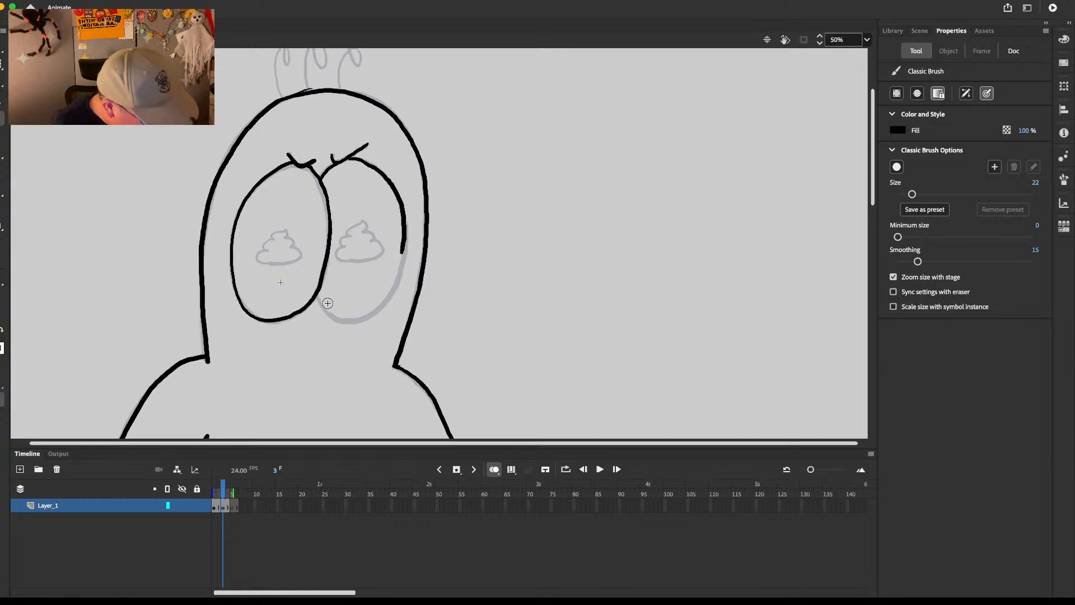
mouse_move(318, 295)
mouse_down()
mouse_move(333, 316)
mouse_move(374, 314)
mouse_up()
key(e)
mouse_move(400, 252)
mouse_down()
mouse_move(396, 210)
mouse_move(406, 252)
mouse_up()
key(b)
drag(390, 299, 366, 317)
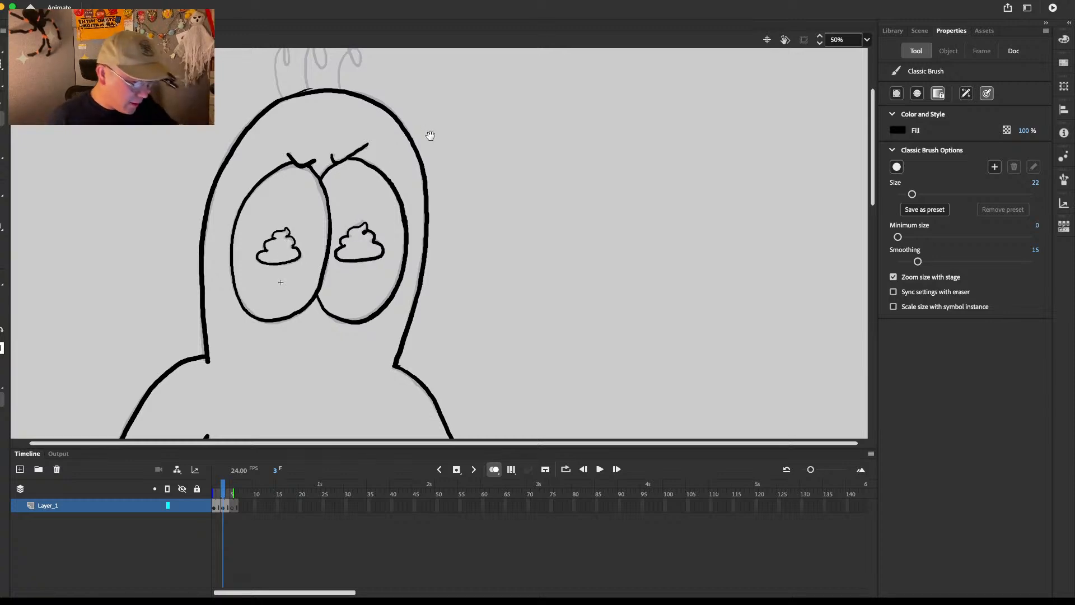
Step: Trace the three curly hairs above the head and the chest dots on frame 3
scroll(430, 137, up, 5)
mouse_move(289, 217)
mouse_down()
mouse_move(284, 192)
mouse_move(301, 147)
mouse_move(317, 202)
mouse_move(339, 140)
mouse_up()
drag(347, 209, 369, 134)
key(e)
scroll(506, 175, down, 6)
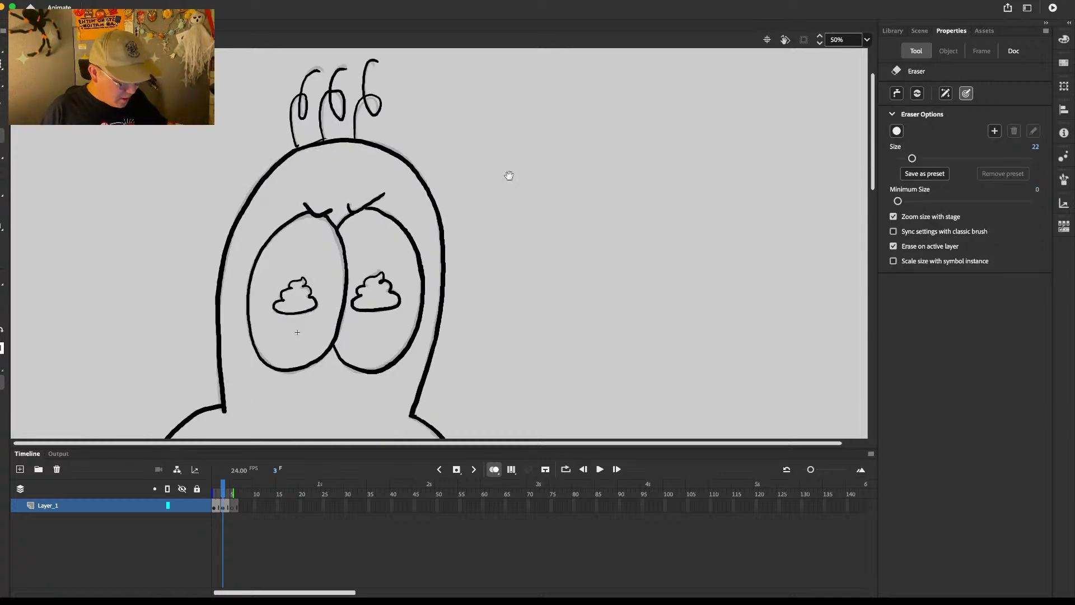
scroll(342, 313, down, 5)
key(b)
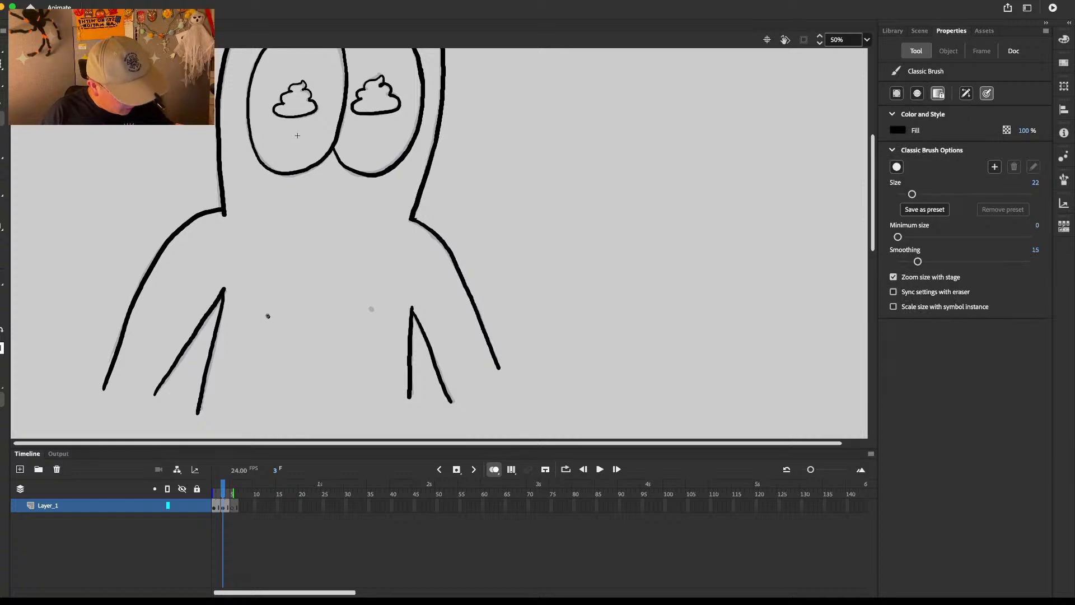
click(268, 316)
Step: Trace the left side of the head on frame 5 with the Classic Brush and tidy it with the Eraser
key(period)
key(period)
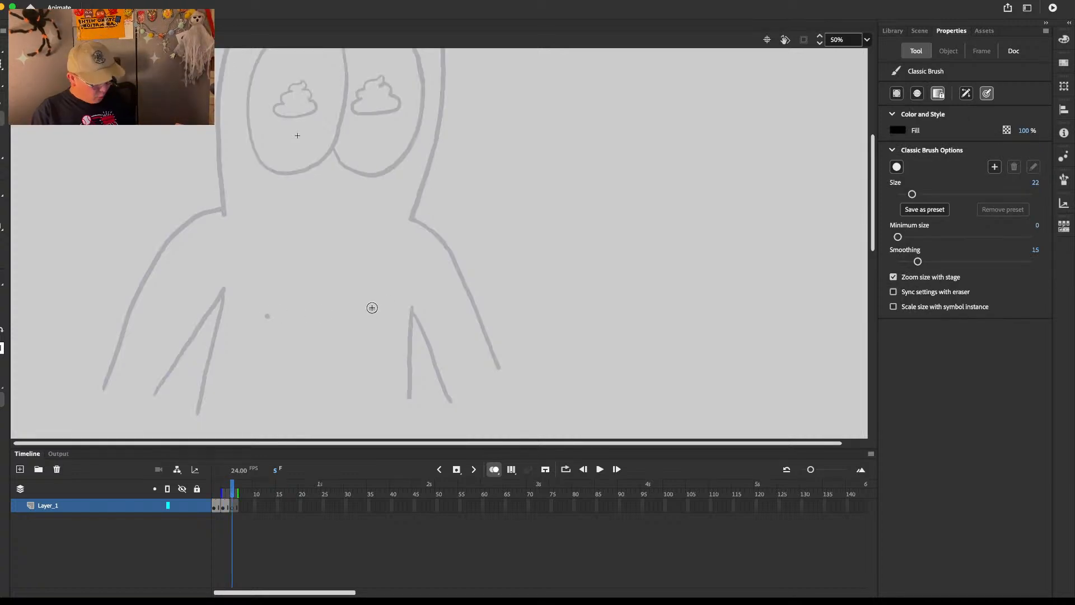
scroll(588, 382, up, 7)
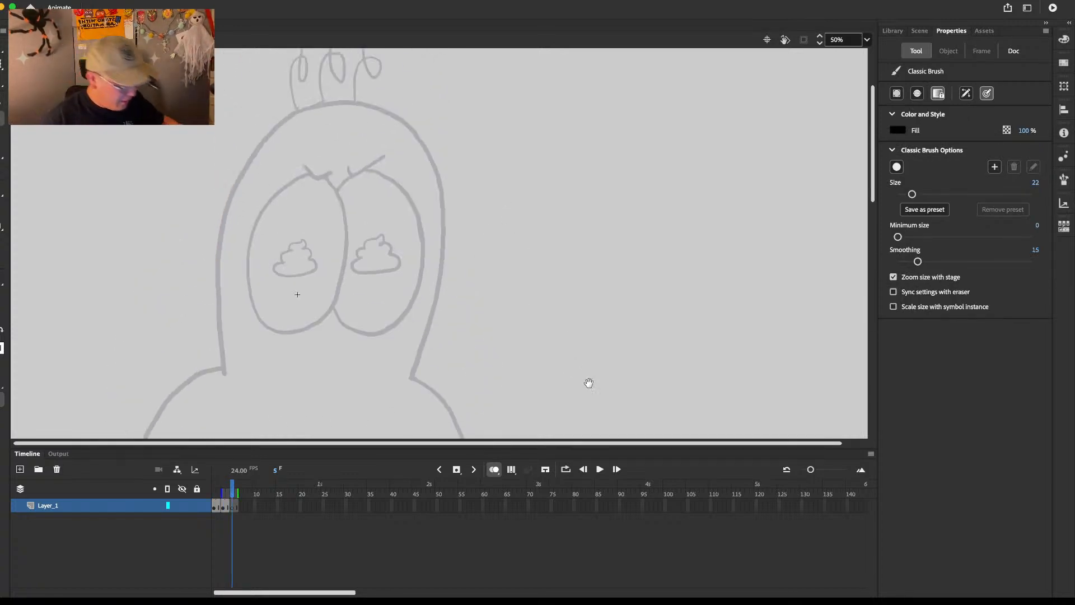
mouse_move(310, 129)
mouse_down()
mouse_move(257, 163)
mouse_move(234, 207)
mouse_move(211, 306)
mouse_move(220, 397)
mouse_up()
key(e)
mouse_move(203, 296)
mouse_down()
mouse_move(215, 404)
mouse_move(206, 287)
mouse_move(220, 398)
mouse_up()
key(b)
scroll(215, 389, down, 8)
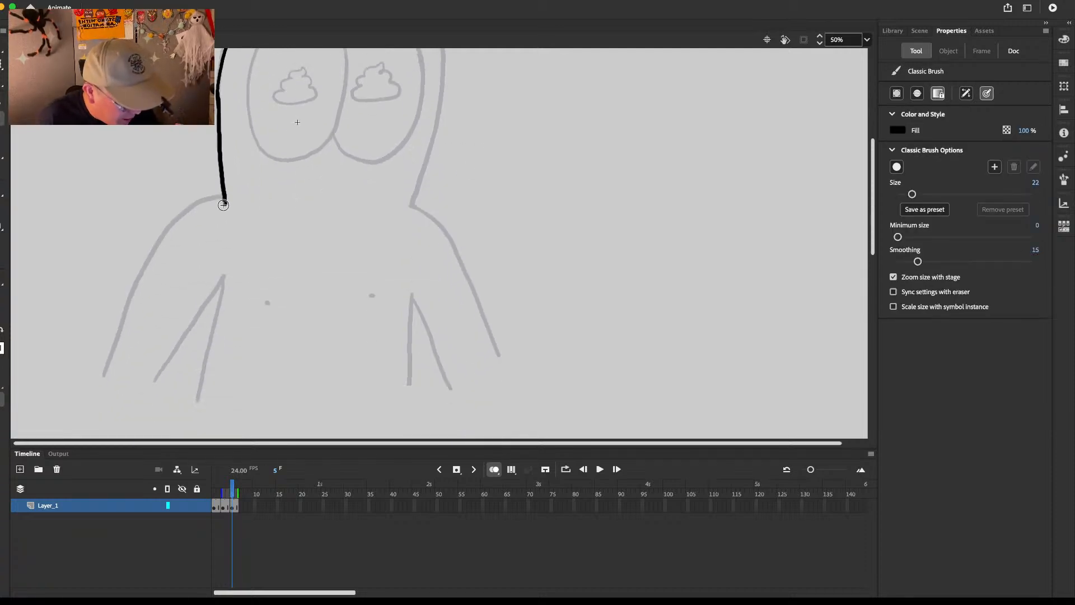
Step: Trace both arms and the chest dots on frame 5 over the onion-skinned drawing
mouse_move(194, 202)
mouse_down()
mouse_move(155, 246)
mouse_move(97, 402)
mouse_up()
drag(228, 274, 144, 399)
drag(225, 277, 194, 400)
key(super+z)
drag(412, 293, 409, 376)
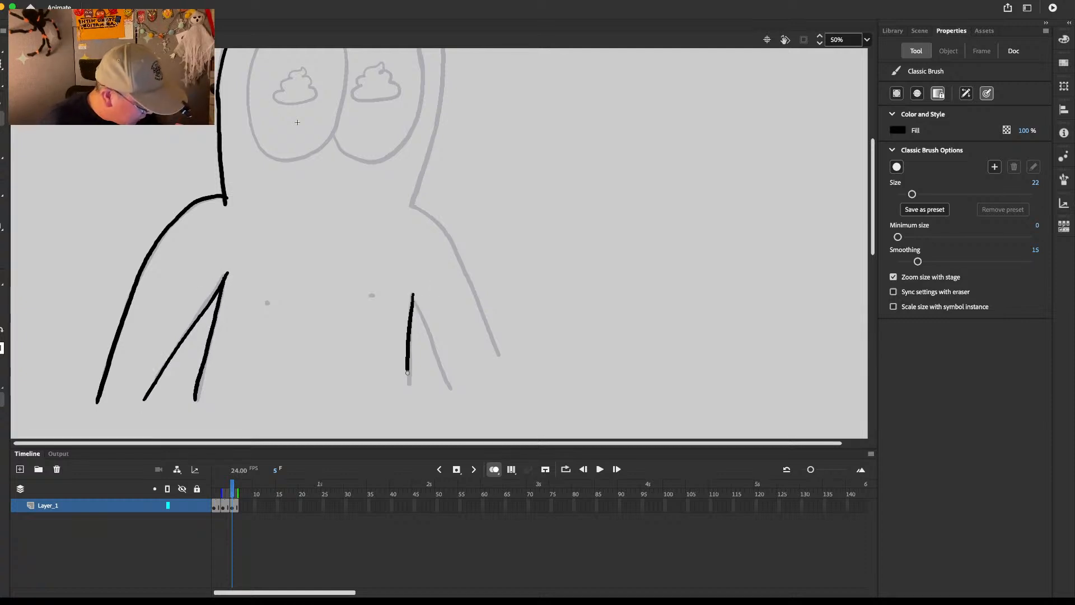
key(super+z)
mouse_move(412, 290)
mouse_down()
mouse_move(412, 379)
mouse_move(440, 357)
mouse_move(451, 391)
mouse_move(421, 313)
mouse_move(450, 390)
mouse_up()
key(super+z)
mouse_move(412, 206)
mouse_down()
mouse_move(475, 280)
mouse_move(500, 364)
mouse_up()
click(373, 297)
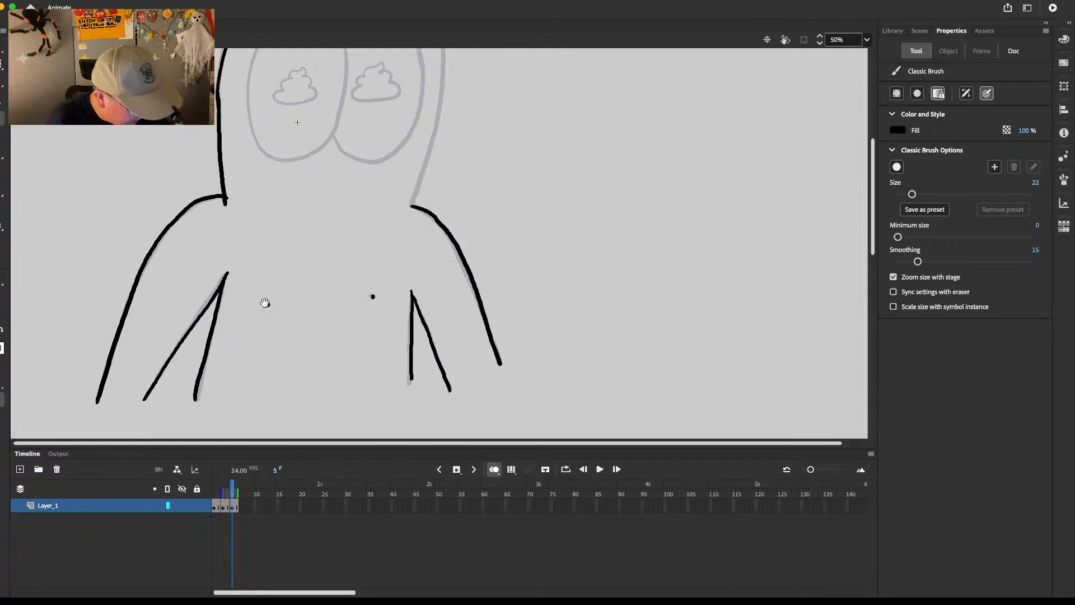
Step: Trace the top and right side of the head on frame 5 to complete its outline
scroll(457, 317, up, 5)
mouse_move(289, 114)
mouse_down()
mouse_move(346, 112)
mouse_move(393, 150)
mouse_move(413, 198)
mouse_up()
key(e)
key(b)
mouse_move(391, 154)
mouse_down()
mouse_move(417, 222)
mouse_move(400, 172)
mouse_move(412, 196)
mouse_up()
key(e)
key(b)
mouse_move(375, 130)
mouse_down()
mouse_move(419, 232)
mouse_move(407, 327)
mouse_move(385, 374)
mouse_up()
Step: Draw the angry eyebrows and both overlapping eye outlines on frame 5
drag(323, 174, 363, 161)
mouse_move(283, 180)
mouse_down()
mouse_move(252, 201)
mouse_move(224, 272)
mouse_move(230, 314)
mouse_move(294, 329)
mouse_move(319, 259)
mouse_up()
drag(315, 210, 319, 260)
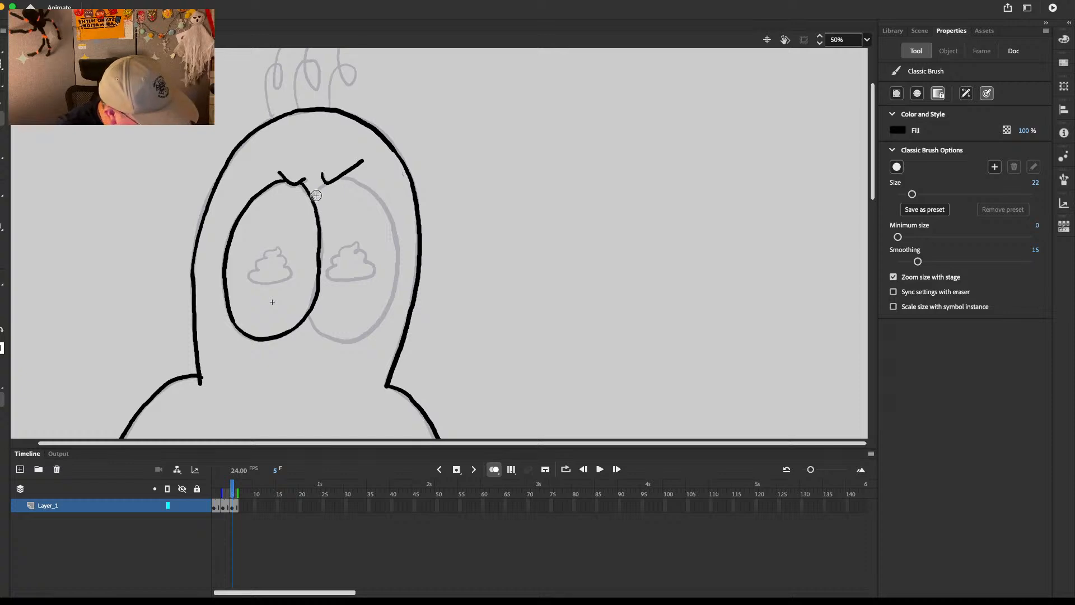
mouse_move(314, 197)
mouse_down()
mouse_move(325, 182)
mouse_move(374, 192)
mouse_move(392, 235)
mouse_up()
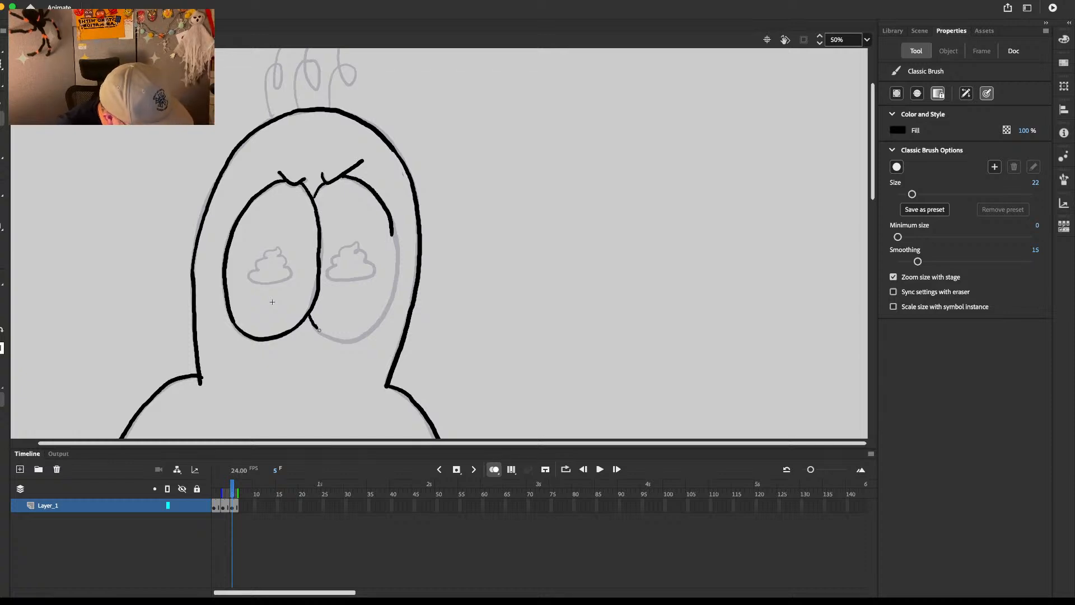
mouse_move(319, 331)
mouse_down()
mouse_move(372, 327)
mouse_move(396, 270)
mouse_move(392, 235)
mouse_move(395, 247)
mouse_up()
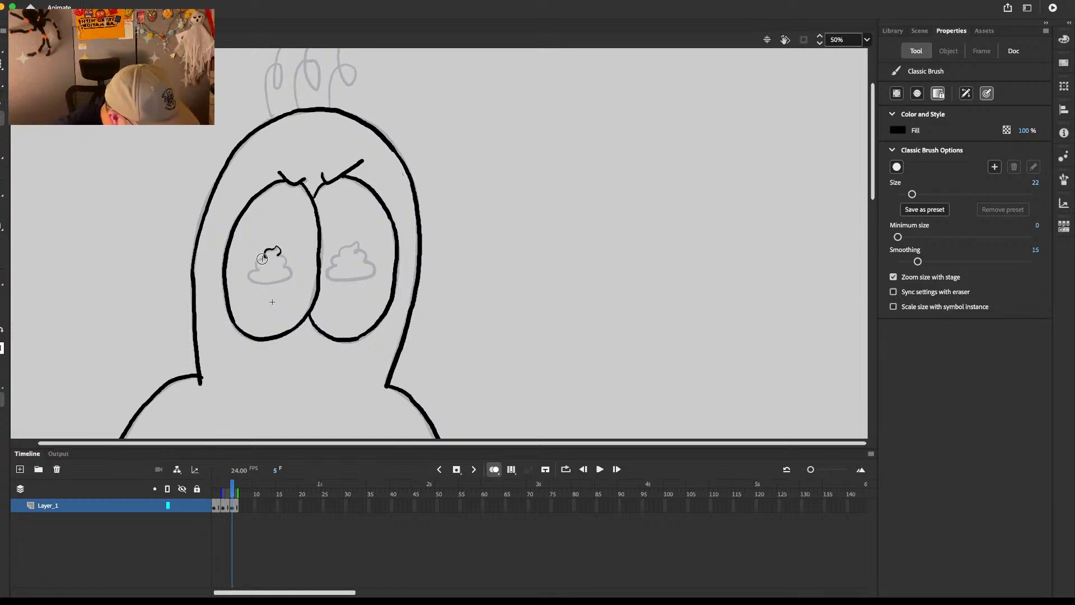
Step: Trace the poop-shaped pupil inside each eye on frame 5
mouse_move(281, 256)
mouse_down()
mouse_move(287, 267)
mouse_move(284, 255)
mouse_up()
key(e)
key(b)
drag(351, 244, 338, 254)
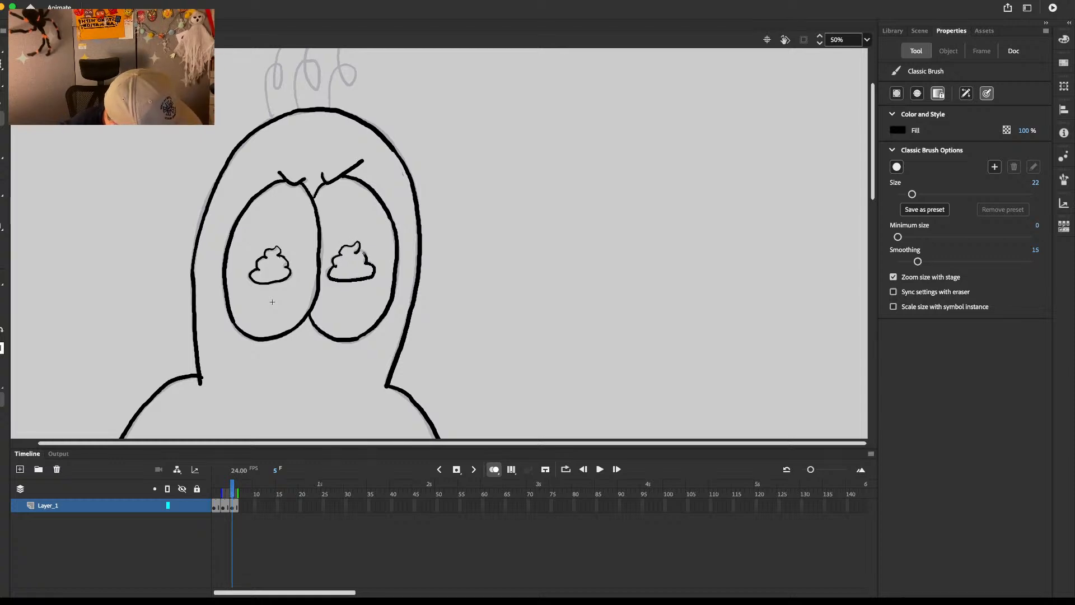
Step: Trace the three curly hairs on top of the head on frame 5
scroll(293, 212, up, 4)
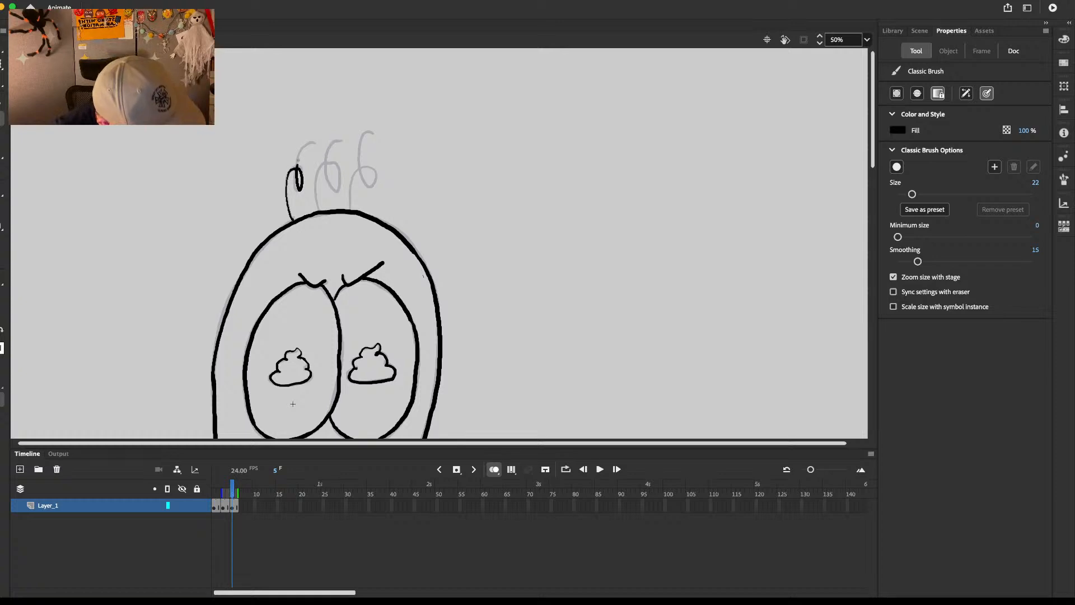
mouse_move(297, 167)
mouse_down()
mouse_move(331, 161)
mouse_move(335, 190)
mouse_move(342, 134)
mouse_up()
key(e)
key(b)
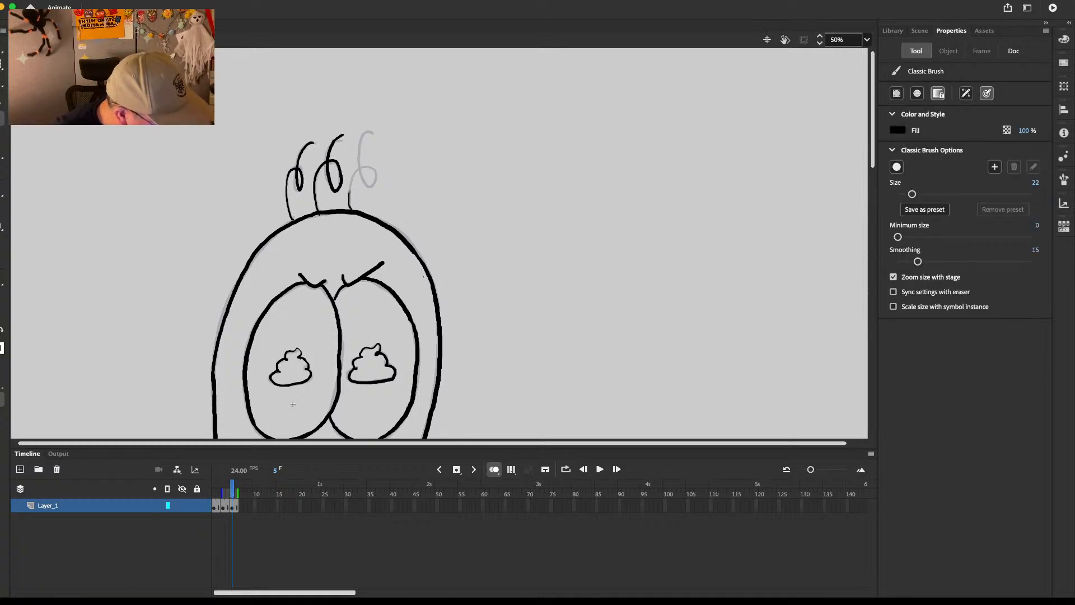
drag(366, 186, 374, 135)
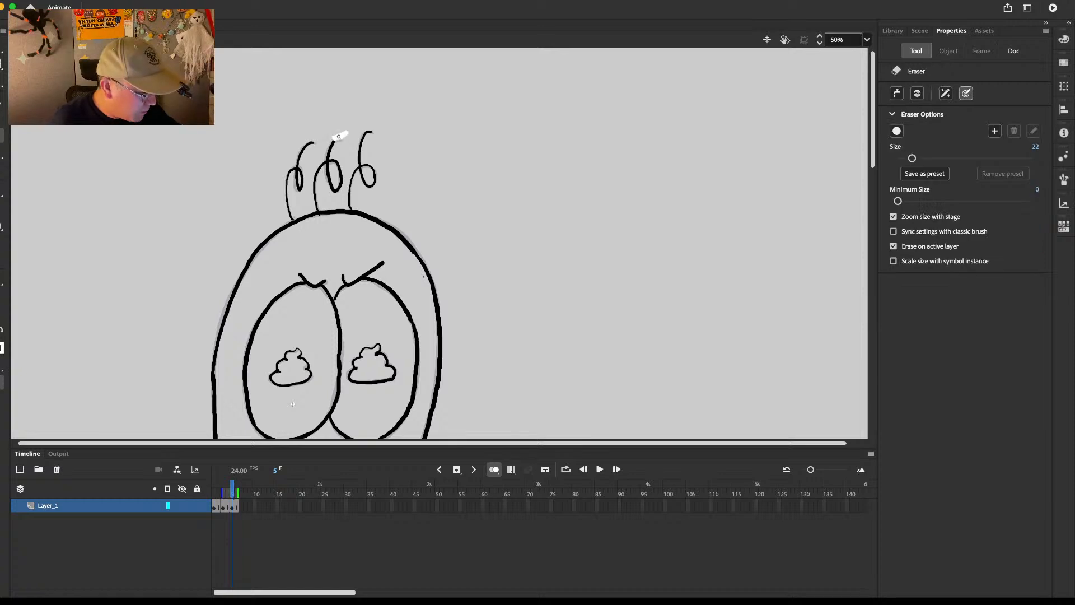
Step: Turn on Loop Playback and play the symbol's traced animation with the whole character in view
key(h)
key(super+minus)
drag(466, 315, 469, 201)
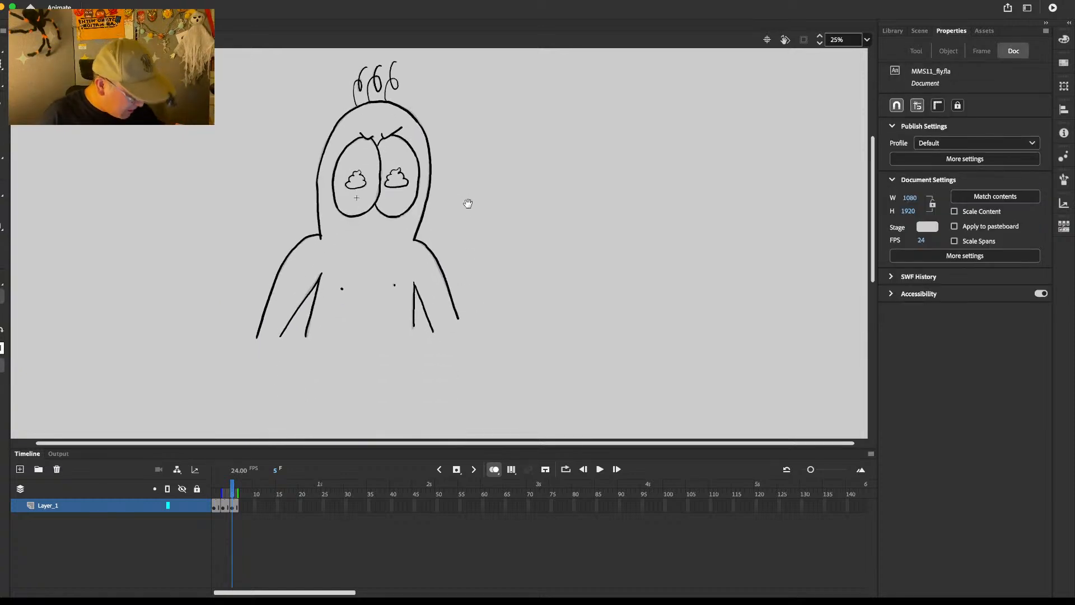
key(period)
key(z)
click(246, 0)
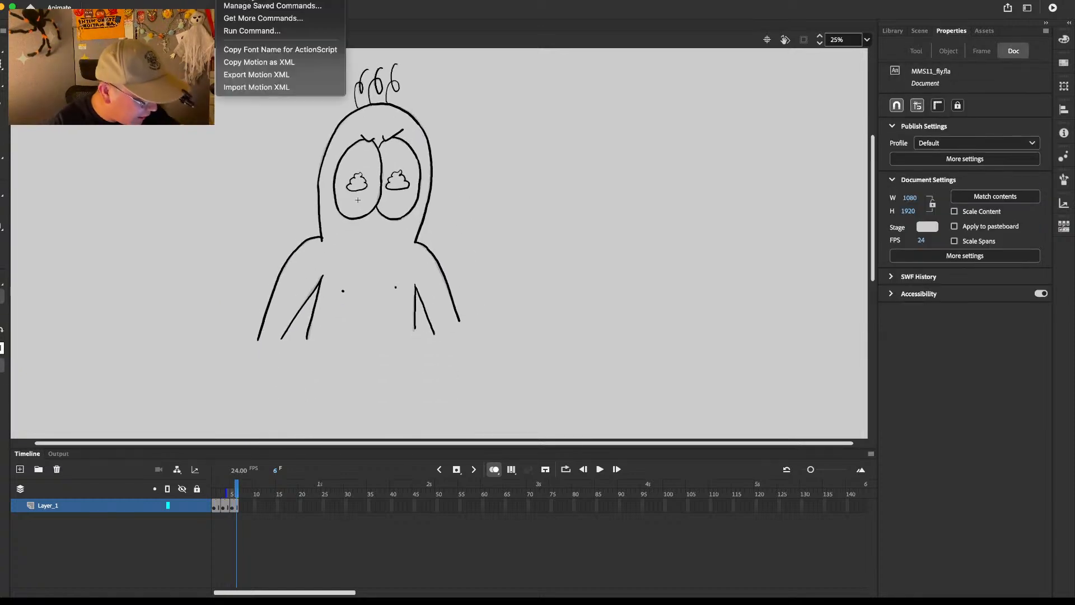
mouse_move(283, 0)
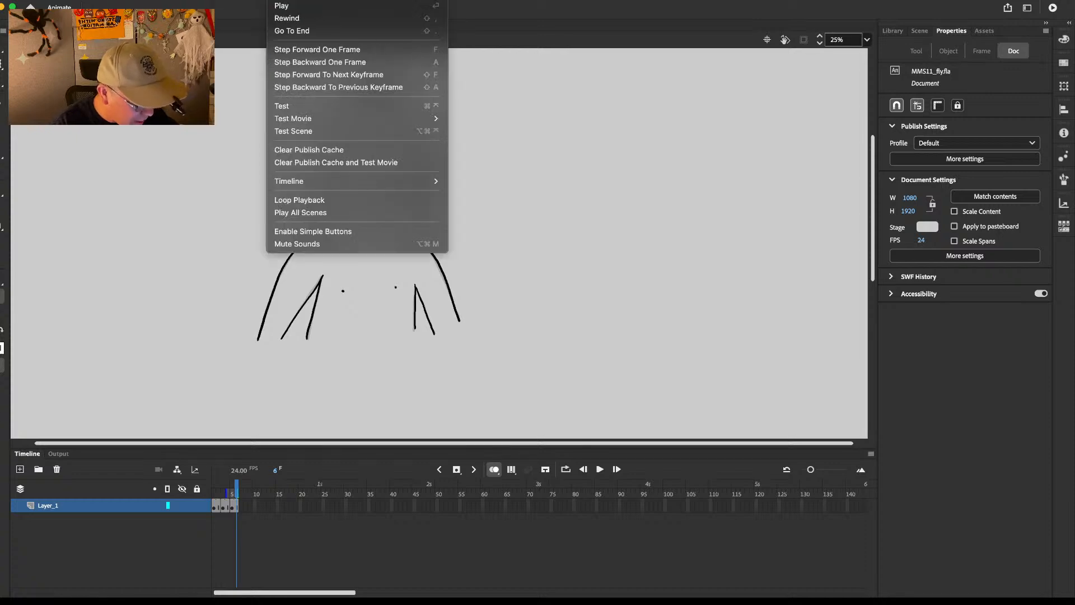
click(313, 201)
key(Return)
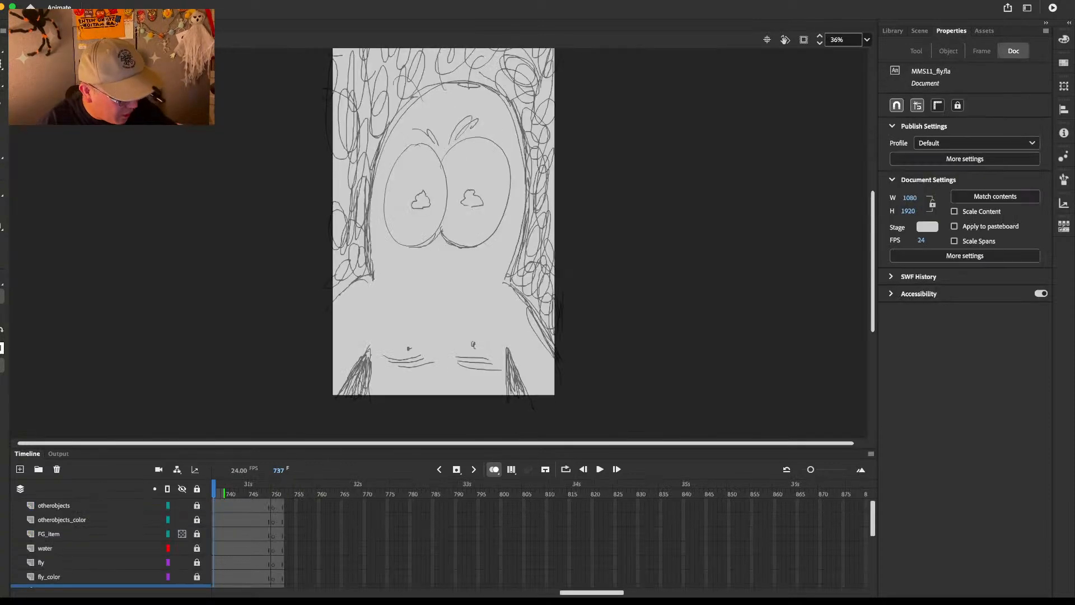
Step: Place the mattmad symbol from the library over the close-up sketch on the matt layer at frame 736
drag(598, 591, 578, 592)
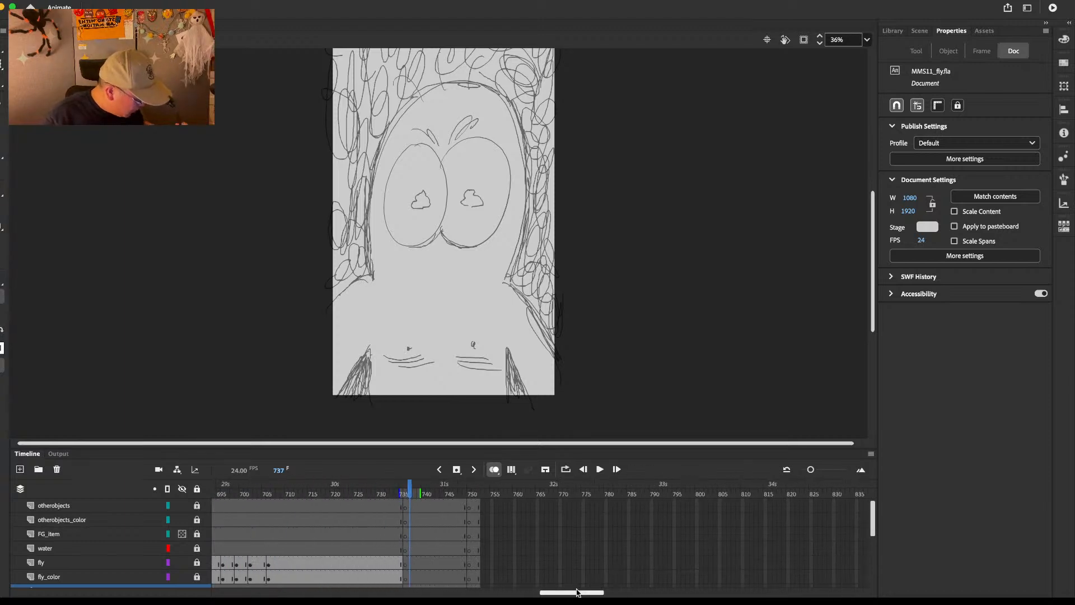
drag(873, 513, 873, 537)
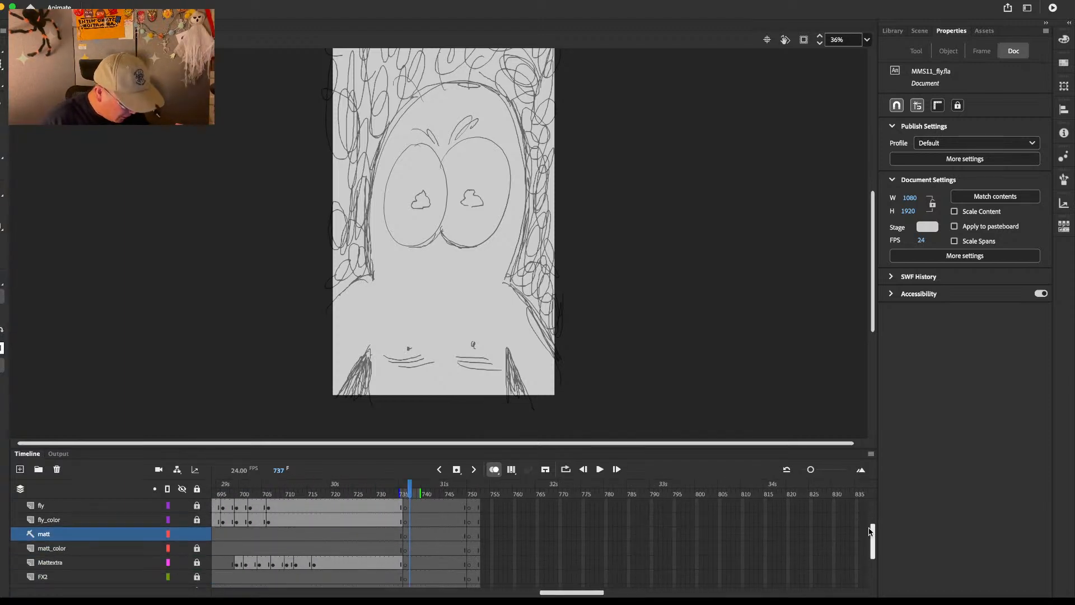
click(408, 536)
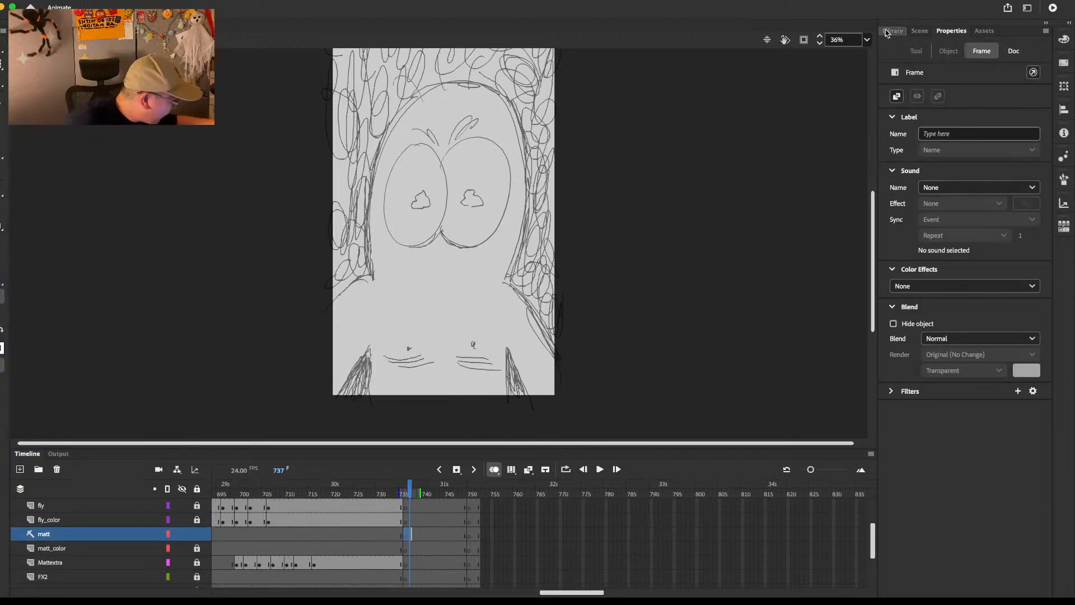
click(893, 30)
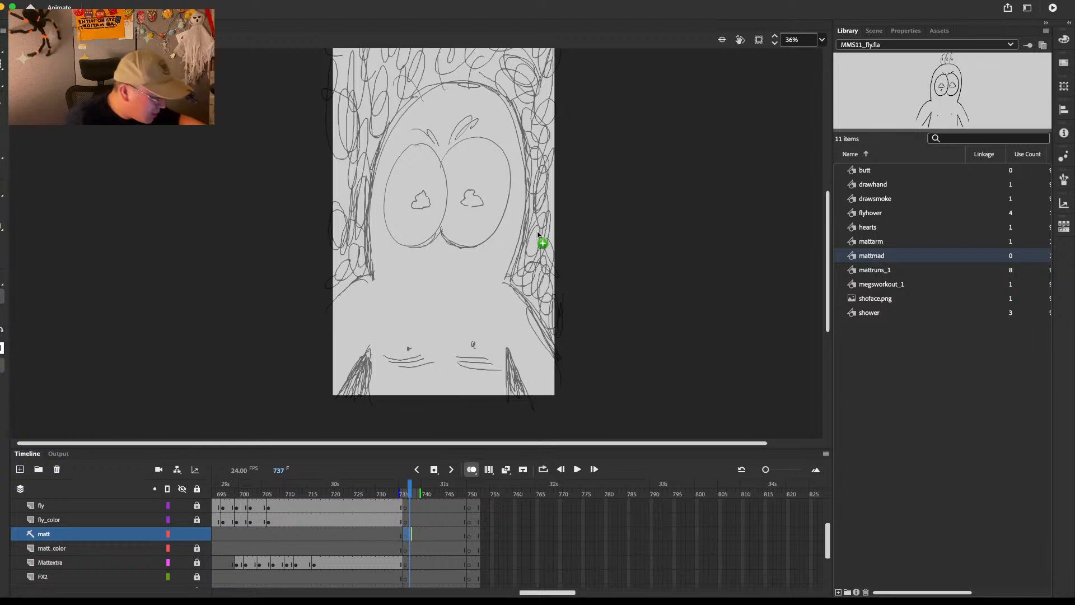
mouse_move(538, 235)
mouse_down()
mouse_move(539, 210)
mouse_move(511, 209)
mouse_up()
key(space)
drag(618, 178, 593, 238)
Step: Lock the matt layer and unlock the Mattextra layer for drawing at frame 736
click(405, 549)
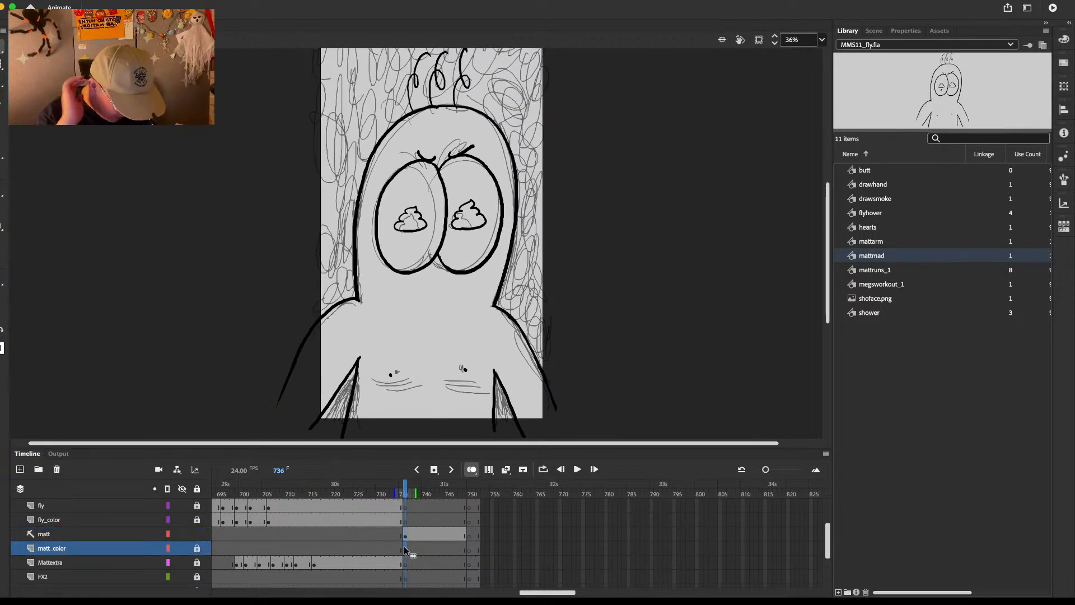
click(197, 534)
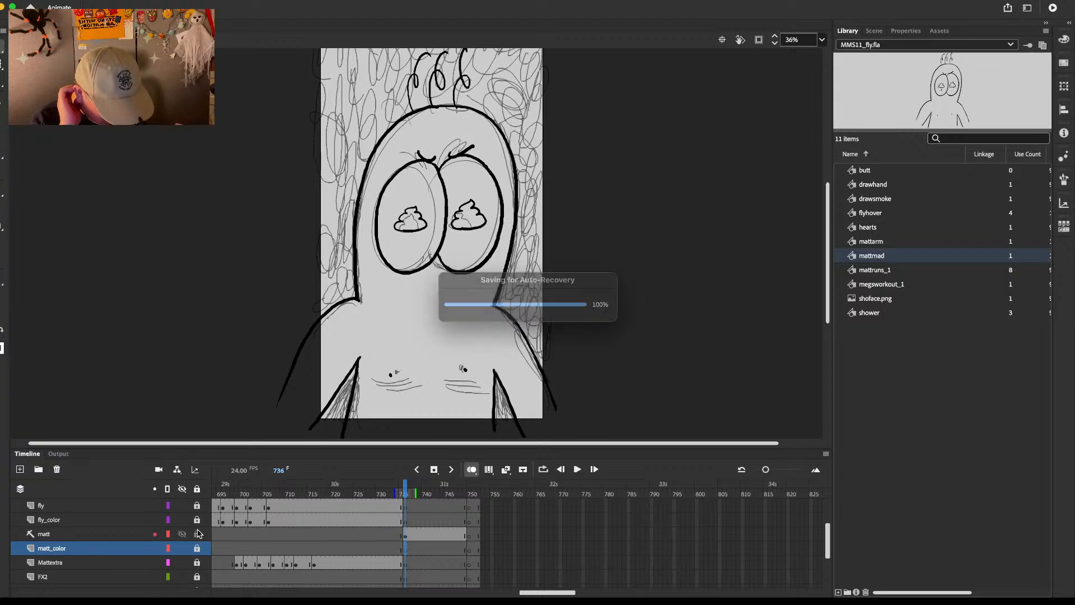
click(197, 562)
click(420, 562)
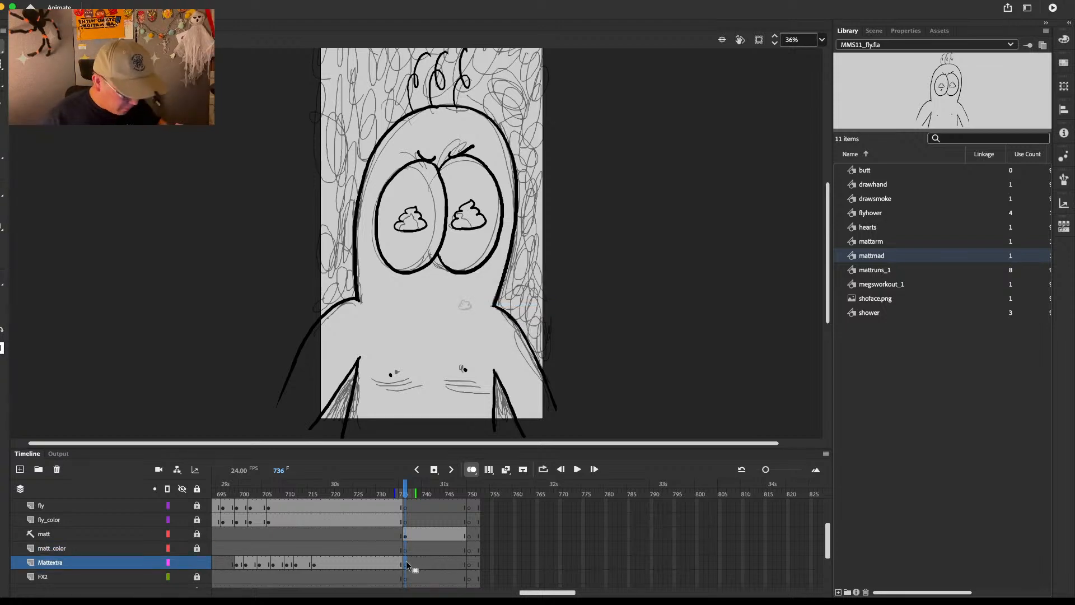
Step: Draw looping black curls on Mattextra beside the right of the head and in the gaps between arms and torso
drag(427, 142, 440, 231)
mouse_move(350, 126)
mouse_down()
mouse_move(358, 168)
mouse_move(338, 195)
mouse_move(376, 222)
mouse_up()
key(super+z)
mouse_move(535, 128)
mouse_down()
mouse_move(523, 216)
mouse_move(539, 241)
mouse_move(554, 234)
mouse_move(557, 177)
mouse_move(551, 193)
mouse_up()
mouse_move(532, 246)
mouse_down()
mouse_move(523, 264)
mouse_move(554, 282)
mouse_move(522, 323)
mouse_move(543, 357)
mouse_move(540, 382)
mouse_move(560, 387)
mouse_up()
drag(581, 347, 577, 249)
drag(551, 272, 555, 310)
drag(506, 325, 511, 341)
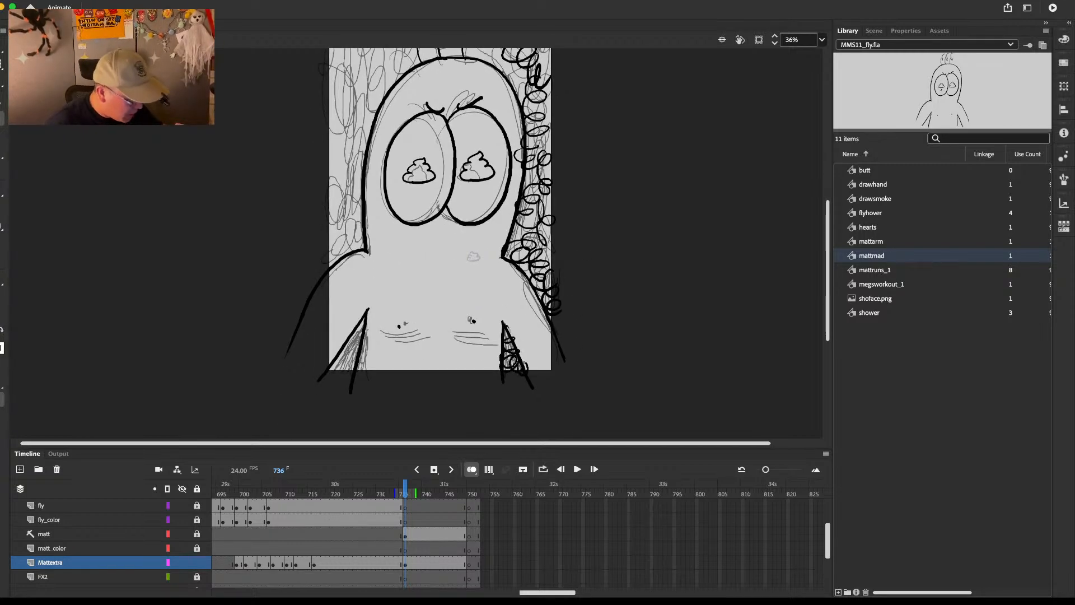
drag(367, 314, 343, 351)
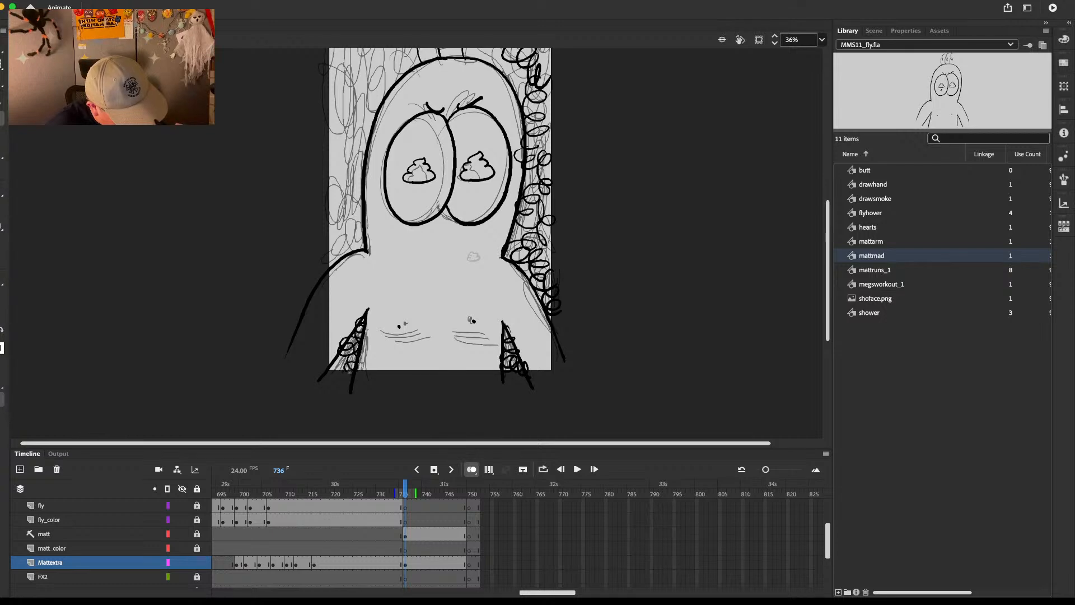
Step: Fill the area right of and above the head's right side with more looping curls up to the stage's edge
mouse_move(496, 190)
mouse_down()
mouse_move(491, 272)
mouse_move(495, 264)
mouse_up()
mouse_move(536, 293)
mouse_down()
mouse_move(520, 296)
mouse_move(557, 297)
mouse_move(538, 236)
mouse_move(539, 84)
mouse_up()
drag(563, 73, 555, 168)
mouse_move(533, 178)
mouse_down()
mouse_move(546, 162)
mouse_move(523, 131)
mouse_move(490, 154)
mouse_move(471, 216)
mouse_move(480, 171)
mouse_move(513, 255)
mouse_up()
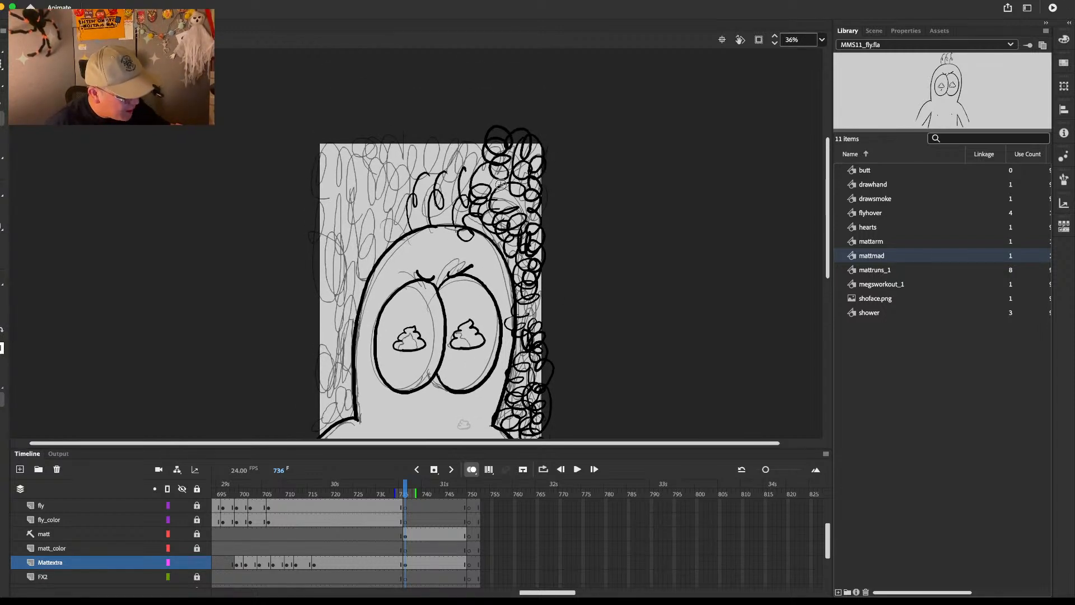
Step: Fill the space above the head and down its left side to the shoulder with looping curls
mouse_move(449, 155)
mouse_down()
mouse_move(473, 174)
mouse_move(447, 208)
mouse_move(460, 214)
mouse_up()
mouse_move(428, 145)
mouse_down()
mouse_move(418, 145)
mouse_move(436, 166)
mouse_move(417, 188)
mouse_move(397, 144)
mouse_move(370, 152)
mouse_move(364, 180)
mouse_move(403, 174)
mouse_move(408, 190)
mouse_move(391, 205)
mouse_move(336, 150)
mouse_move(324, 168)
mouse_move(392, 219)
mouse_move(369, 233)
mouse_move(324, 196)
mouse_move(363, 235)
mouse_move(322, 235)
mouse_move(350, 258)
mouse_move(370, 246)
mouse_move(325, 263)
mouse_move(336, 288)
mouse_move(361, 291)
mouse_up()
drag(364, 314, 363, 280)
mouse_move(320, 248)
mouse_down()
mouse_move(336, 294)
mouse_move(342, 280)
mouse_move(322, 302)
mouse_move(343, 315)
mouse_move(322, 339)
mouse_move(344, 336)
mouse_move(341, 361)
mouse_move(322, 375)
mouse_move(358, 387)
mouse_up()
drag(456, 269, 447, 208)
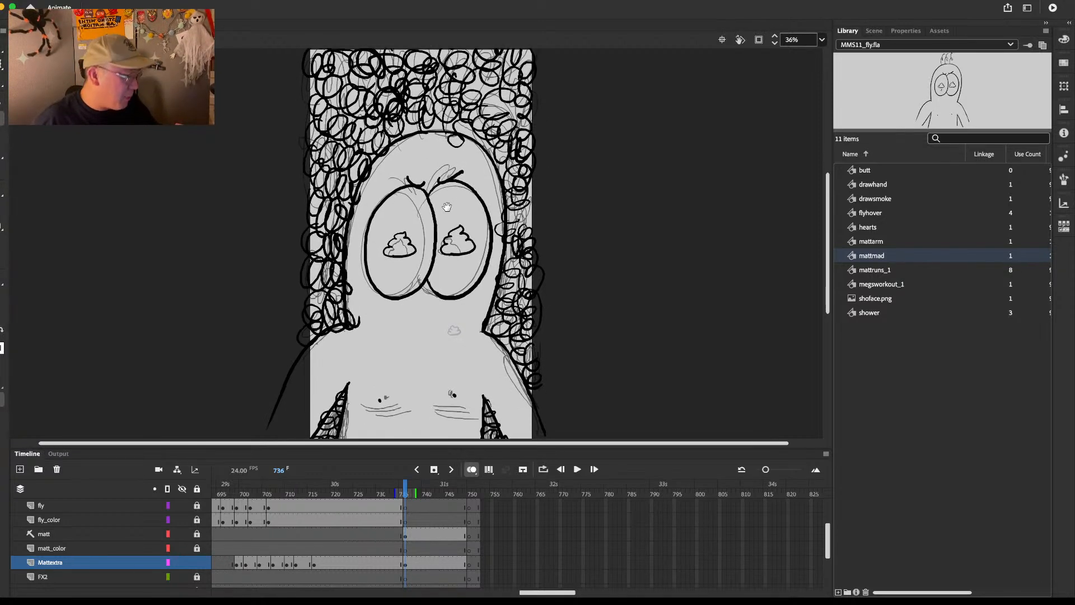
Step: Fill the remaining gaps in the stage's top right area with looping curls at frame 736
scroll(510, 313, up, 5)
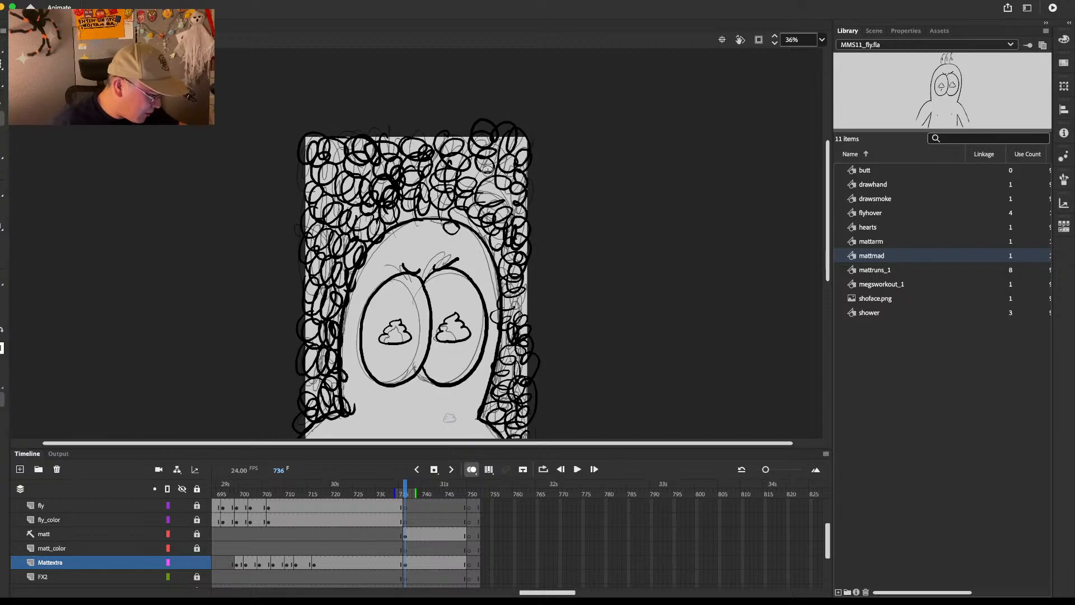
mouse_move(514, 143)
mouse_down()
mouse_move(487, 193)
mouse_move(515, 188)
mouse_move(510, 158)
mouse_up()
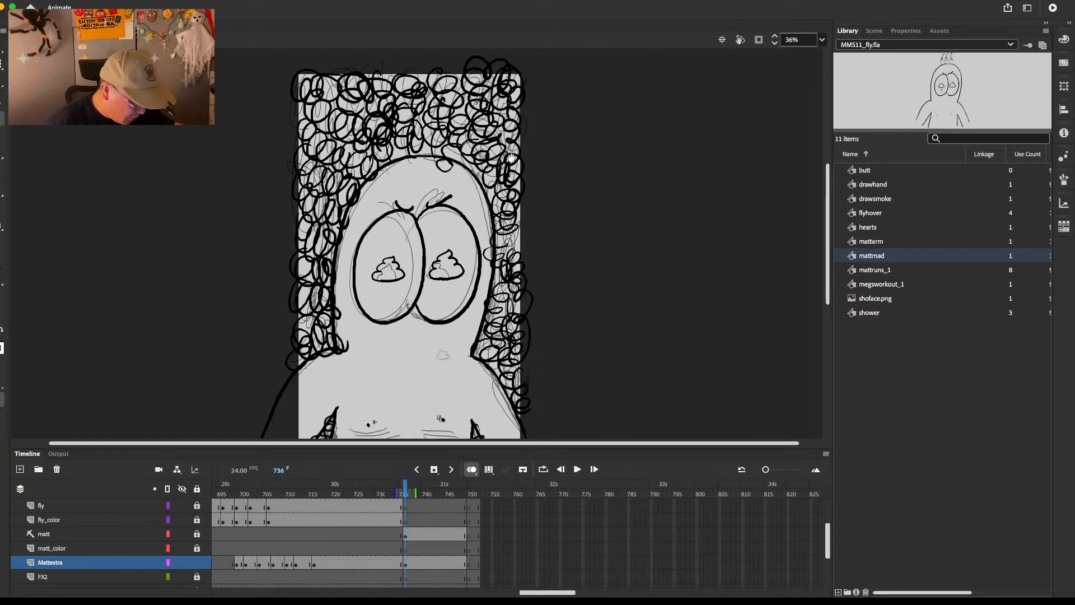
Step: Insert a blank keyframe on Mattextra at frame 738 and hide the boards folder
click(411, 562)
double_click(414, 562)
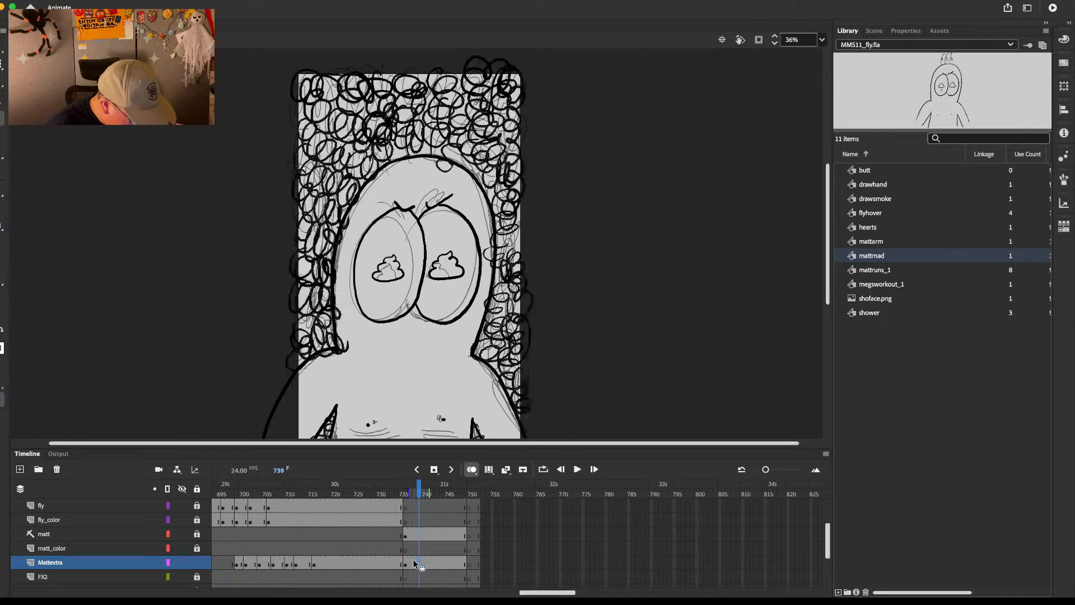
click(419, 573)
click(415, 562)
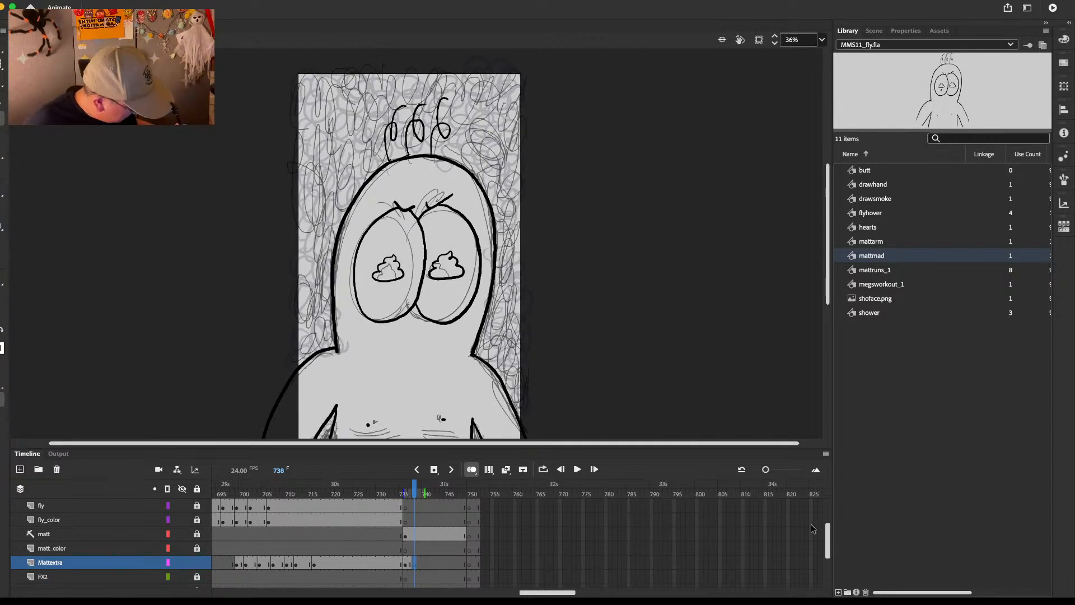
scroll(813, 528, down, 5)
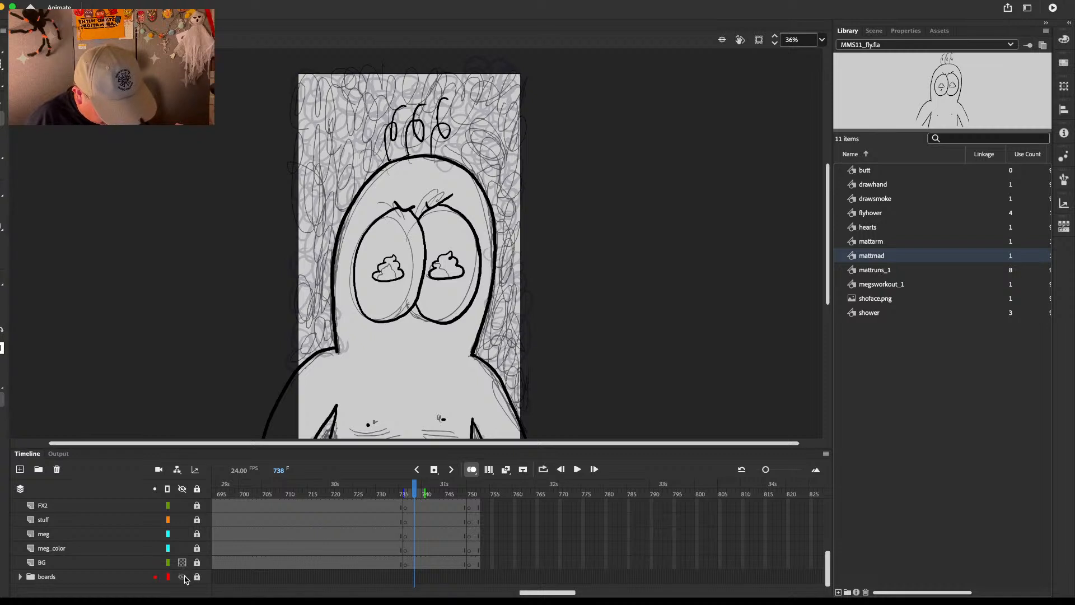
click(182, 577)
Step: Draw looping curls at frame 738 across the stage's top, down the head's right side and in both gaps between arms and torso
mouse_move(318, 157)
mouse_down()
mouse_move(313, 180)
mouse_move(346, 190)
mouse_move(324, 237)
mouse_move(339, 237)
mouse_move(359, 268)
mouse_move(390, 241)
mouse_move(354, 222)
mouse_move(353, 194)
mouse_move(366, 188)
mouse_move(356, 197)
mouse_move(358, 175)
mouse_move(337, 155)
mouse_move(387, 179)
mouse_up()
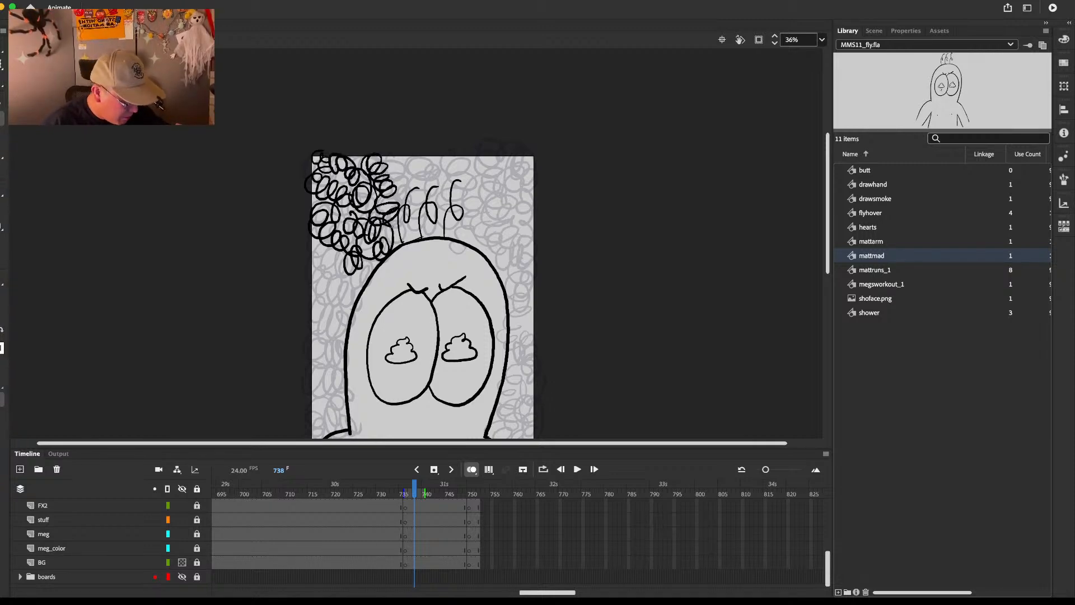
mouse_move(392, 216)
mouse_down()
mouse_move(415, 238)
mouse_move(416, 171)
mouse_move(392, 165)
mouse_move(434, 204)
mouse_move(437, 238)
mouse_move(428, 158)
mouse_move(451, 207)
mouse_move(451, 240)
mouse_move(462, 160)
mouse_move(469, 194)
mouse_move(488, 197)
mouse_move(466, 237)
mouse_move(506, 220)
mouse_move(490, 205)
mouse_move(512, 164)
mouse_move(536, 158)
mouse_move(494, 155)
mouse_move(534, 203)
mouse_move(543, 191)
mouse_move(521, 243)
mouse_move(490, 270)
mouse_move(544, 237)
mouse_move(529, 244)
mouse_move(540, 256)
mouse_move(512, 302)
mouse_move(542, 287)
mouse_move(537, 311)
mouse_move(515, 338)
mouse_move(579, 262)
mouse_move(524, 281)
mouse_move(530, 269)
mouse_move(514, 288)
mouse_move(526, 304)
mouse_move(491, 342)
mouse_move(510, 360)
mouse_move(508, 326)
mouse_move(518, 358)
mouse_move(539, 348)
mouse_move(533, 294)
mouse_move(522, 317)
mouse_up()
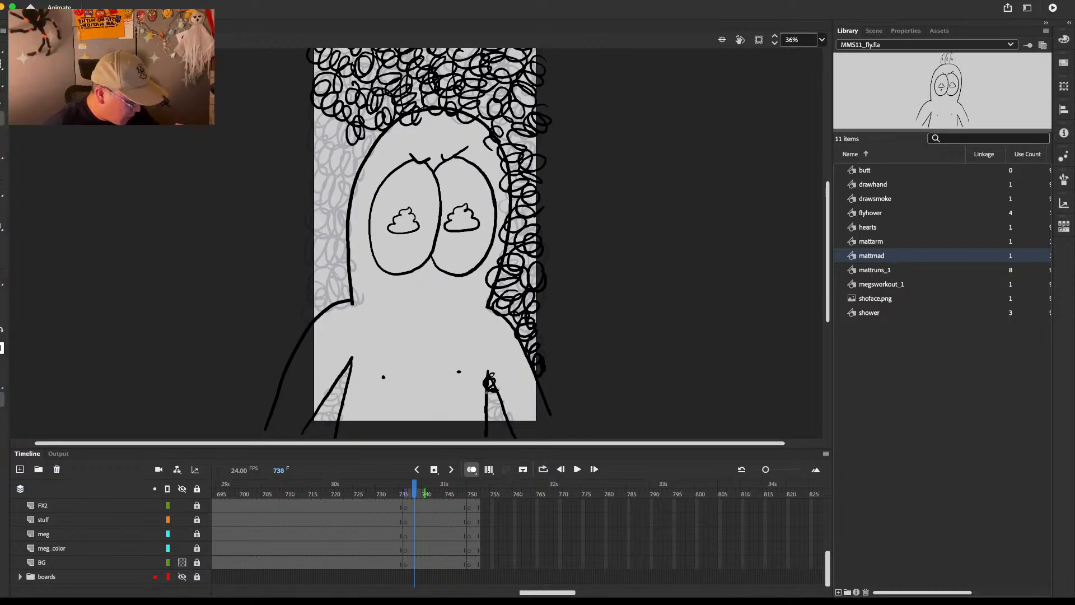
drag(507, 409, 513, 352)
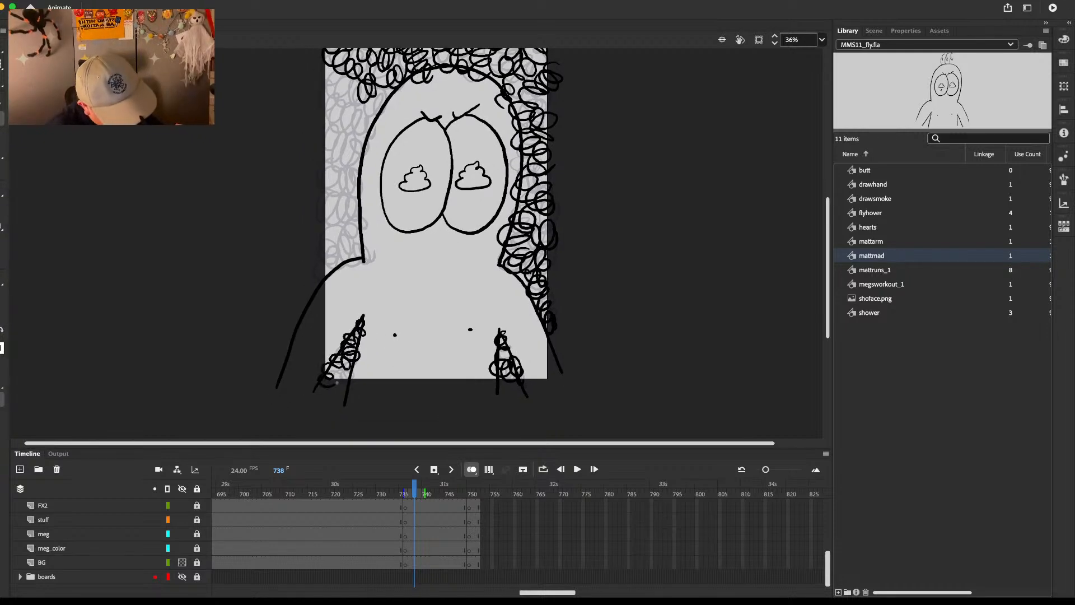
mouse_move(337, 383)
mouse_down()
mouse_move(352, 349)
mouse_move(349, 370)
mouse_up()
Step: Fill the strip left of the head down to the shoulder with looping curls at frame 738
drag(423, 207, 434, 267)
mouse_move(343, 146)
mouse_down()
mouse_move(339, 165)
mouse_move(394, 175)
mouse_move(348, 196)
mouse_move(339, 213)
mouse_move(367, 230)
mouse_move(370, 249)
mouse_move(340, 246)
mouse_move(362, 269)
mouse_move(371, 247)
mouse_up()
scroll(371, 247, down, 3)
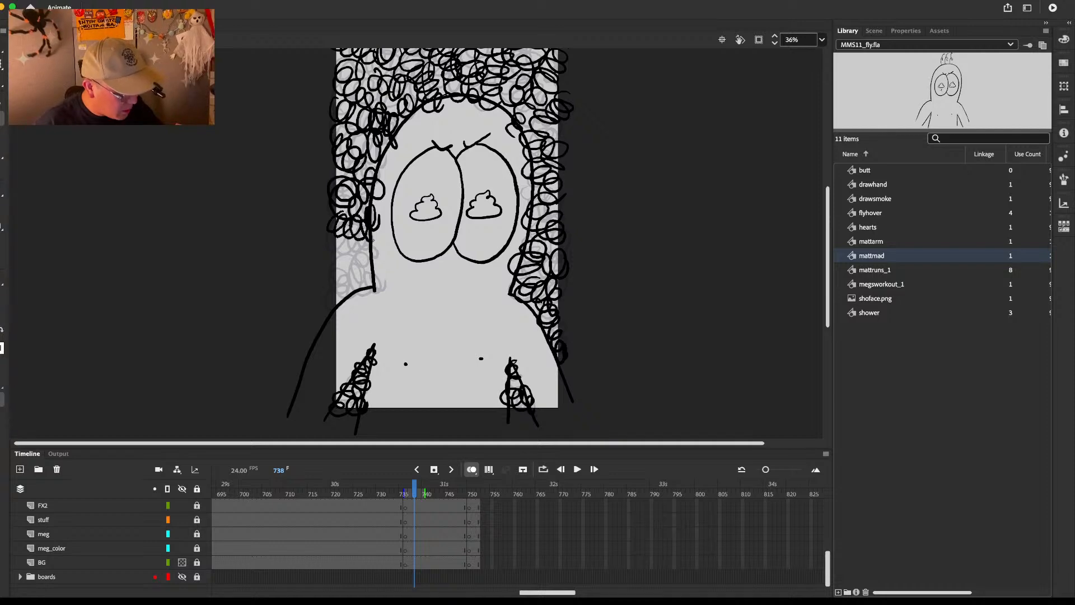
mouse_move(371, 240)
mouse_down()
mouse_move(339, 238)
mouse_move(335, 259)
mouse_move(361, 266)
mouse_move(339, 283)
mouse_move(383, 283)
mouse_up()
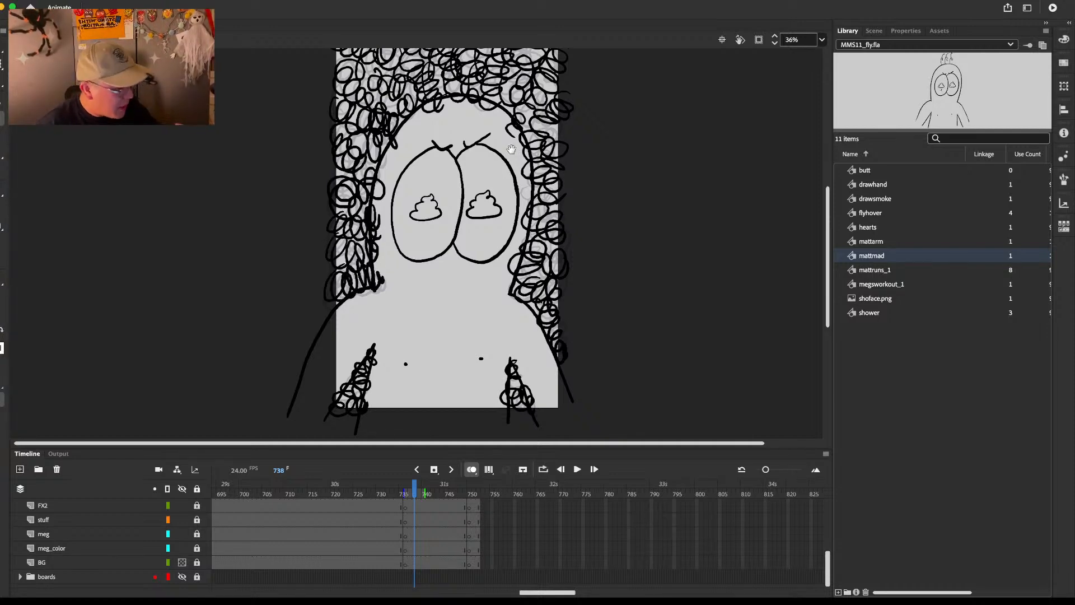
drag(512, 149, 492, 230)
Step: Insert a blank keyframe on Mattextra at frame 740 and draw curls from the upper left corner down the head's left side
drag(822, 560, 831, 541)
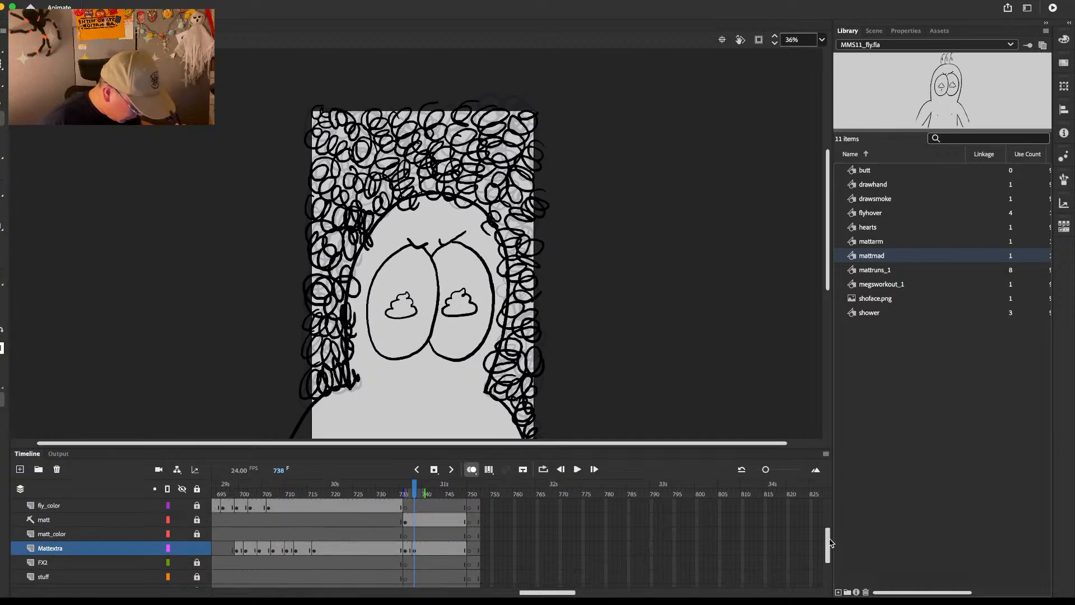
click(423, 546)
key(F7)
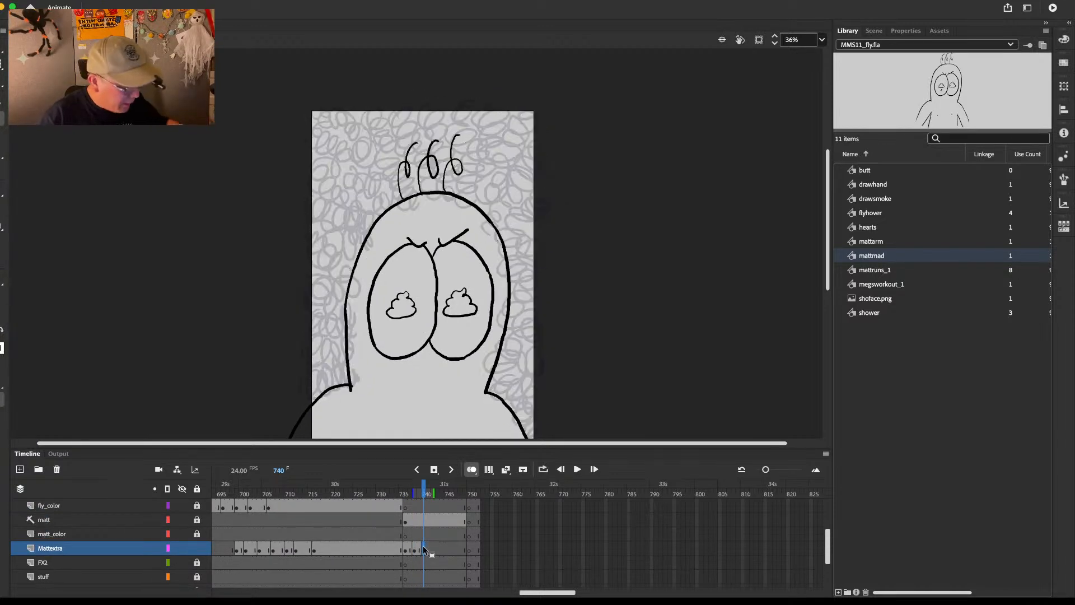
drag(375, 126, 381, 140)
mouse_move(313, 147)
mouse_down()
mouse_move(336, 146)
mouse_move(386, 206)
mouse_move(393, 215)
mouse_move(331, 178)
mouse_move(381, 232)
mouse_up()
mouse_move(307, 182)
mouse_down()
mouse_move(345, 238)
mouse_move(385, 250)
mouse_up()
mouse_move(320, 231)
mouse_down()
mouse_move(336, 262)
mouse_move(359, 266)
mouse_move(376, 241)
mouse_up()
scroll(373, 240, down, 3)
mouse_move(314, 209)
mouse_down()
mouse_move(353, 258)
mouse_move(314, 280)
mouse_move(355, 305)
mouse_move(325, 291)
mouse_move(311, 330)
mouse_move(351, 302)
mouse_move(330, 307)
mouse_up()
drag(359, 196, 373, 285)
Step: Fill the areas above and right of the head and both arm gaps with curls at frame 740, undoing the last stroke
mouse_move(355, 162)
mouse_down()
mouse_move(396, 160)
mouse_move(389, 191)
mouse_move(430, 249)
mouse_move(423, 168)
mouse_move(404, 152)
mouse_move(454, 148)
mouse_move(442, 193)
mouse_move(457, 217)
mouse_move(476, 179)
mouse_move(465, 148)
mouse_move(515, 184)
mouse_move(473, 238)
mouse_move(538, 180)
mouse_move(512, 148)
mouse_move(555, 185)
mouse_move(538, 241)
mouse_up()
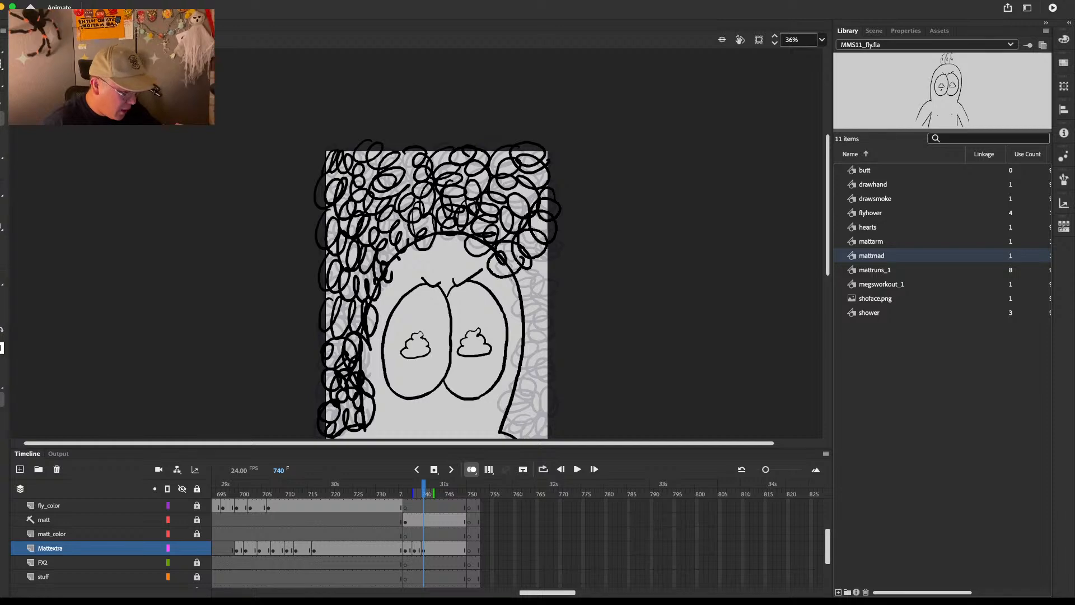
scroll(549, 232, down, 3)
mouse_move(548, 232)
mouse_down()
mouse_move(537, 249)
mouse_move(518, 229)
mouse_move(527, 277)
mouse_move(554, 290)
mouse_move(523, 303)
mouse_move(546, 336)
mouse_move(507, 353)
mouse_move(524, 369)
mouse_move(546, 327)
mouse_up()
scroll(569, 339, down, 3)
mouse_move(522, 292)
mouse_down()
mouse_move(541, 350)
mouse_move(497, 364)
mouse_move(493, 392)
mouse_move(509, 406)
mouse_move(501, 391)
mouse_up()
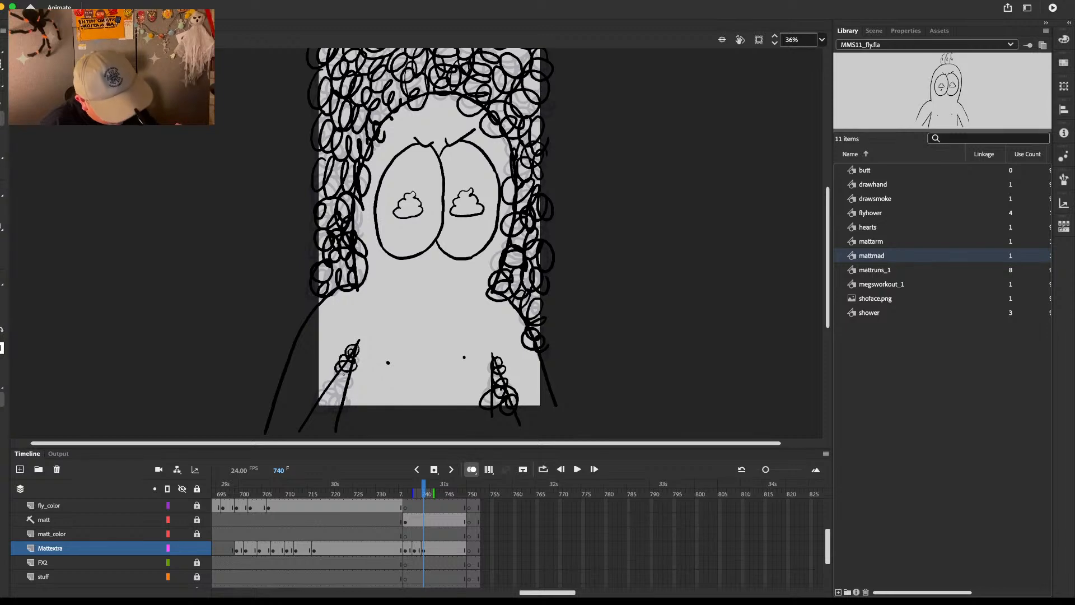
mouse_move(331, 376)
mouse_down()
mouse_move(337, 402)
mouse_move(320, 403)
mouse_up()
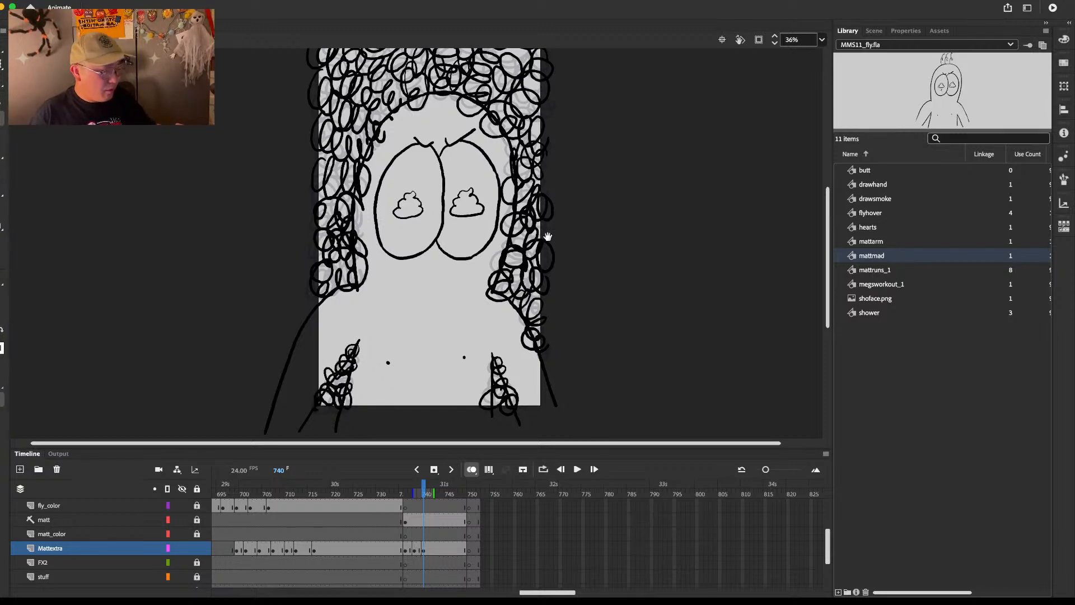
mouse_move(541, 213)
mouse_down()
mouse_move(536, 294)
mouse_move(571, 317)
mouse_up()
mouse_move(407, 123)
mouse_down()
mouse_move(387, 161)
mouse_move(458, 182)
mouse_move(470, 160)
mouse_up()
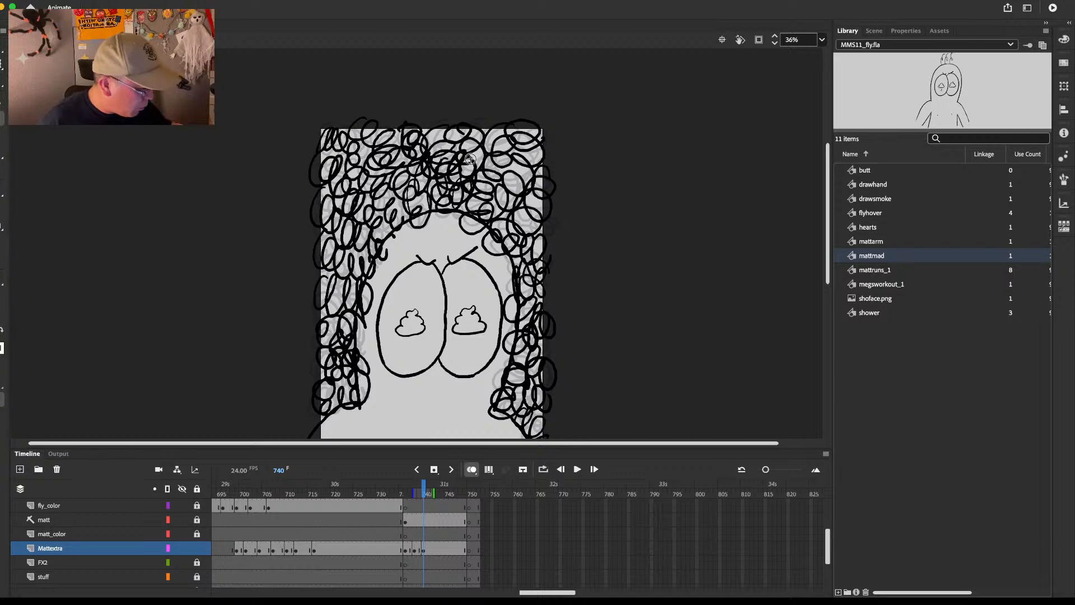
key(super+z)
Step: Cut the curl frames 736 to 741 from the Mattextra layer
click(434, 551)
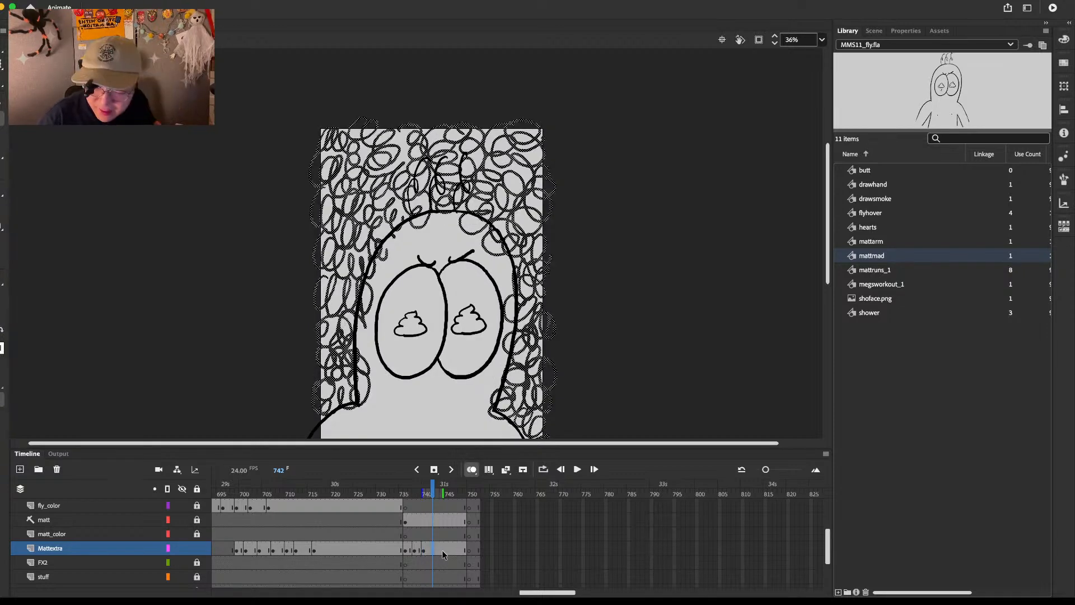
key(F7)
drag(406, 550, 427, 549)
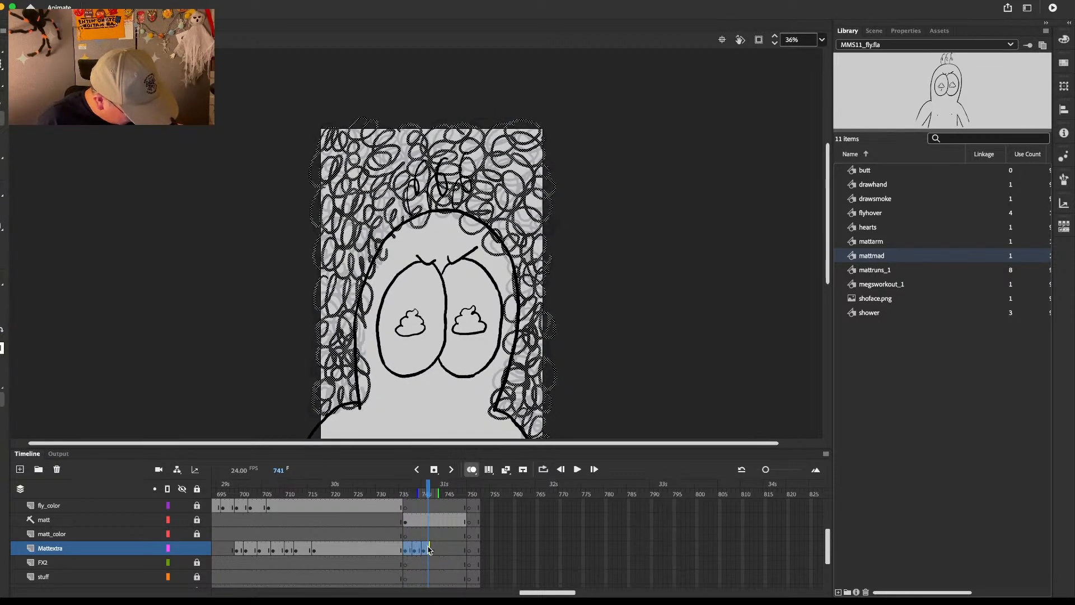
right_click(429, 550)
click(464, 404)
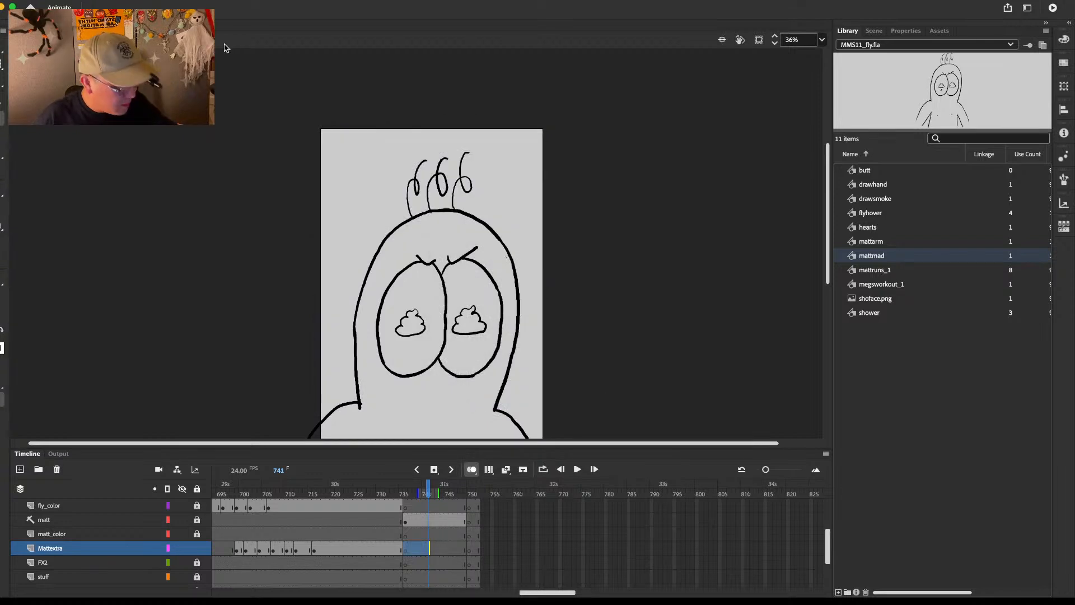
Step: Create a graphic symbol named noise and paste the cut curl frames into it
click(172, 2)
click(144, 7)
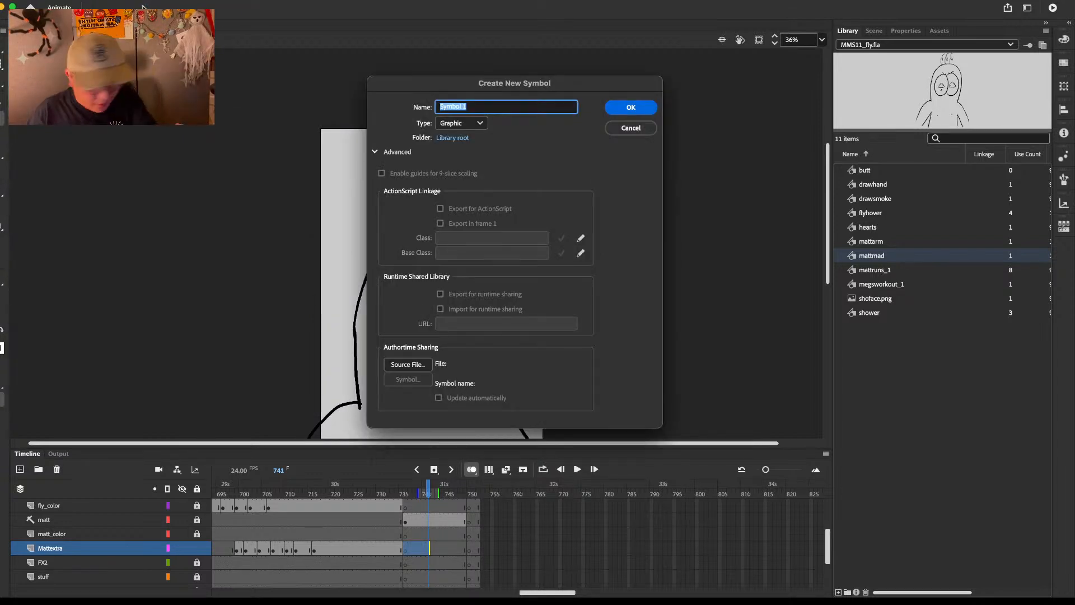
text(noise)
key(Return)
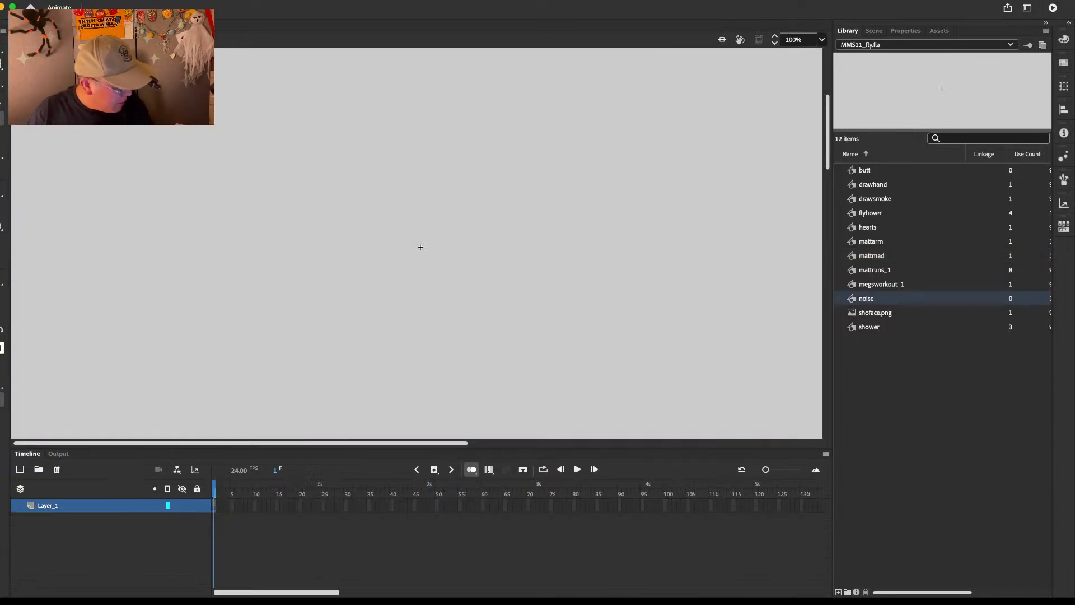
right_click(216, 507)
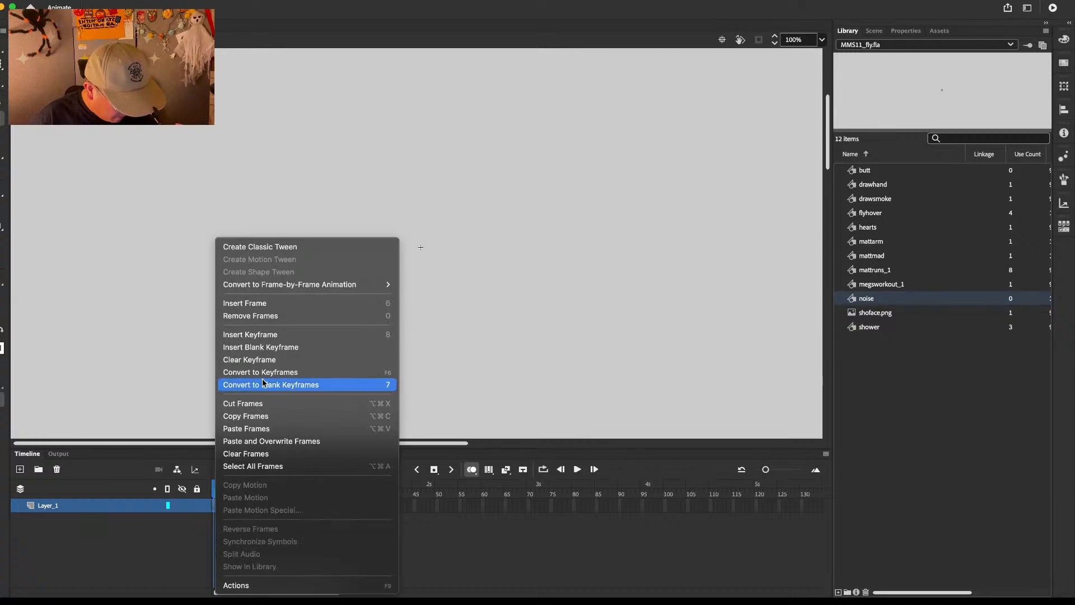
click(266, 426)
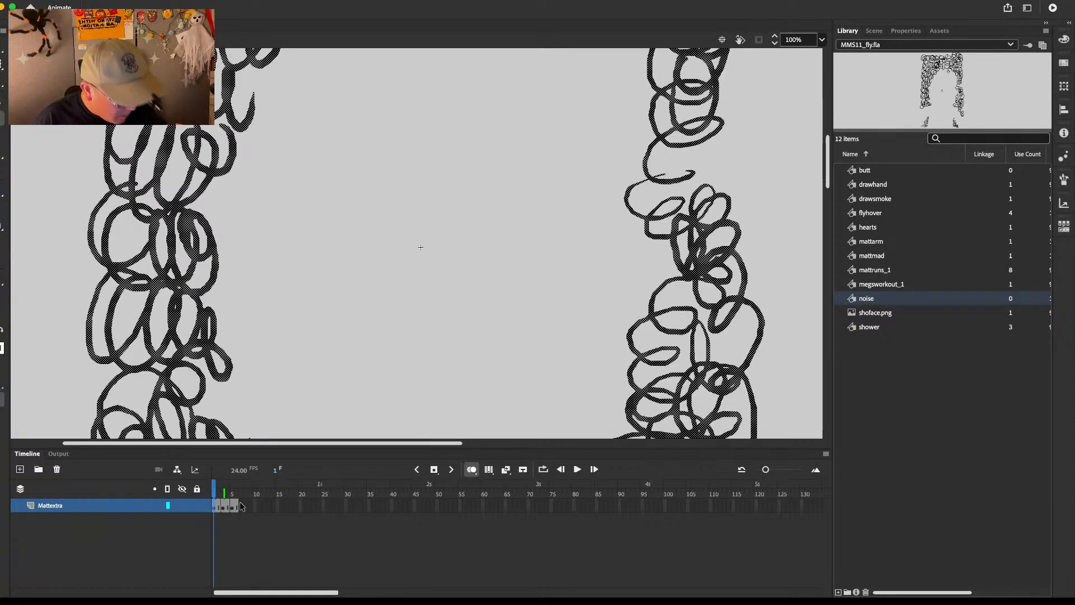
Step: Return to the main scene and place the noise symbol on Mattextra, fitted around the character
click(19, 40)
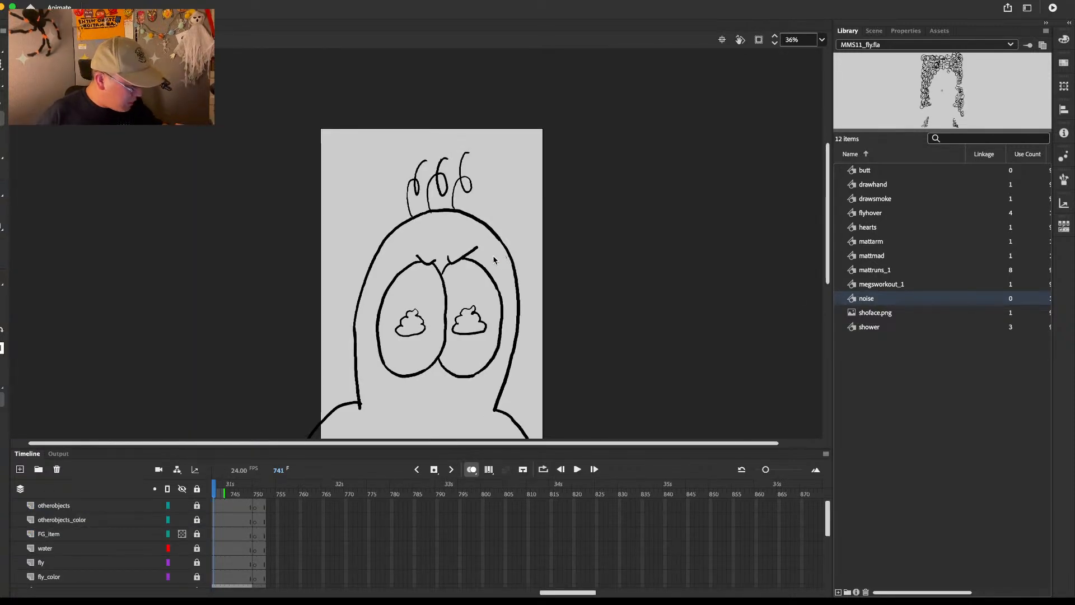
drag(494, 260, 506, 261)
mouse_move(596, 226)
mouse_down()
mouse_move(512, 282)
mouse_move(537, 283)
mouse_up()
drag(621, 248, 625, 162)
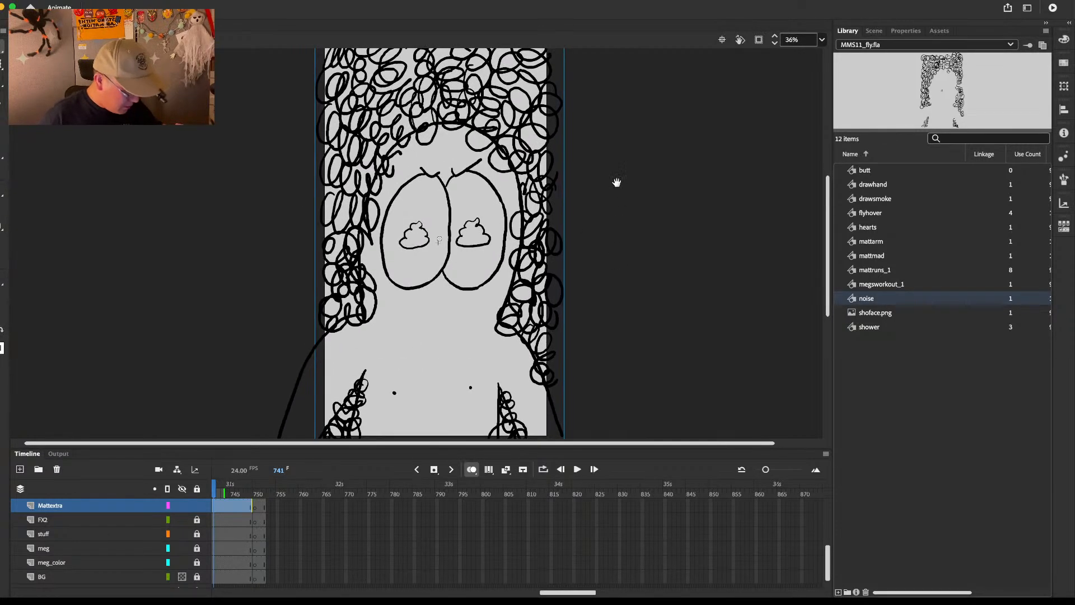
Step: Make the Mattextra layer transparent, lock it, and play the animation leading into the close-up
drag(561, 592, 535, 585)
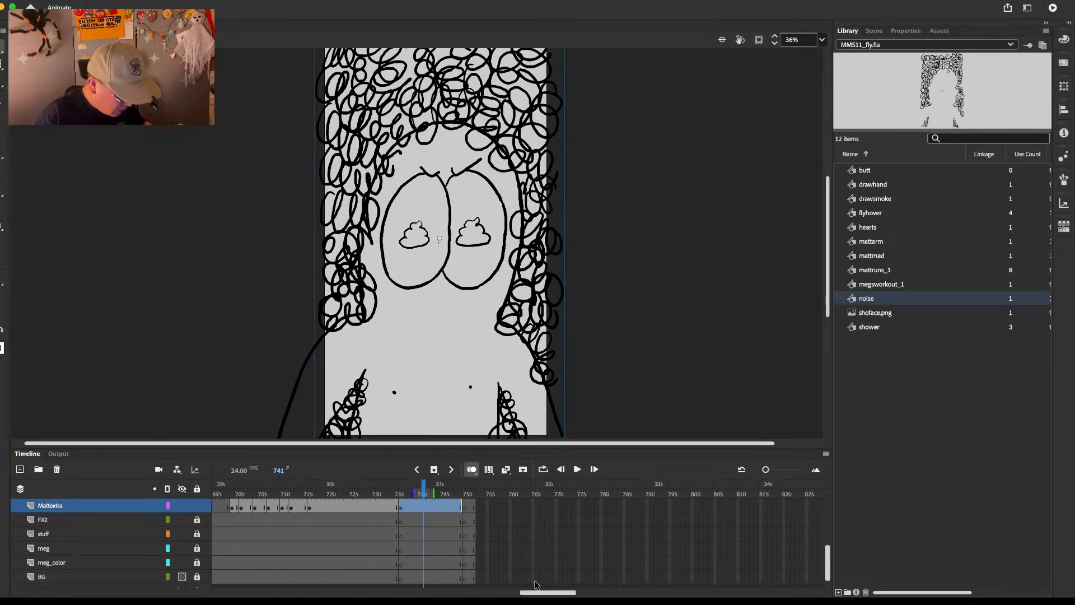
click(182, 506)
click(360, 495)
key(Return)
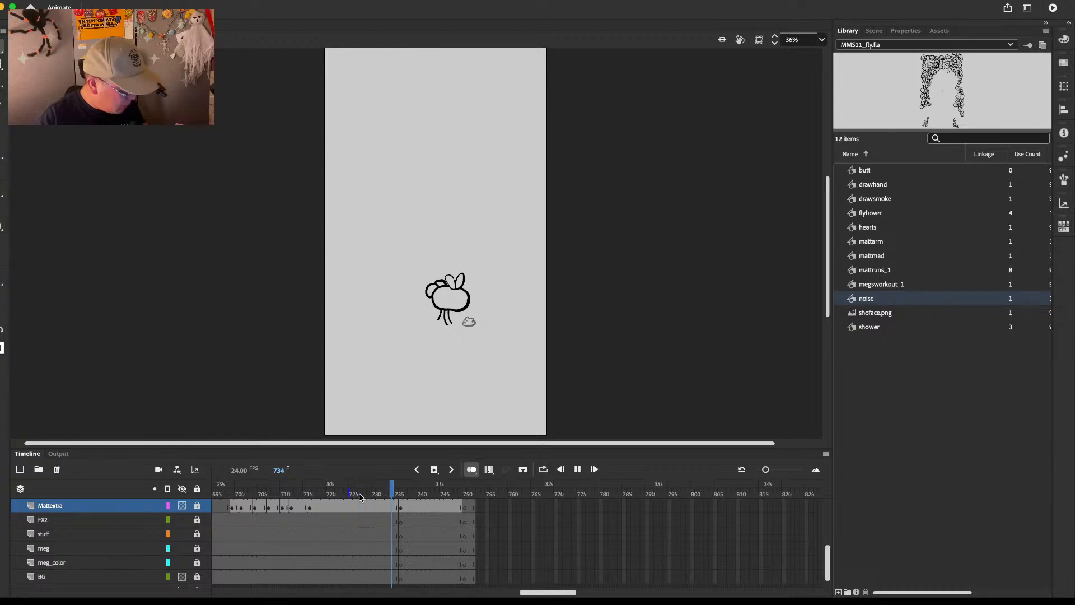
key(Return)
Step: Scrub and play the close-up with the whole stage in view to review the looping curls
drag(655, 493, 383, 490)
click(529, 222)
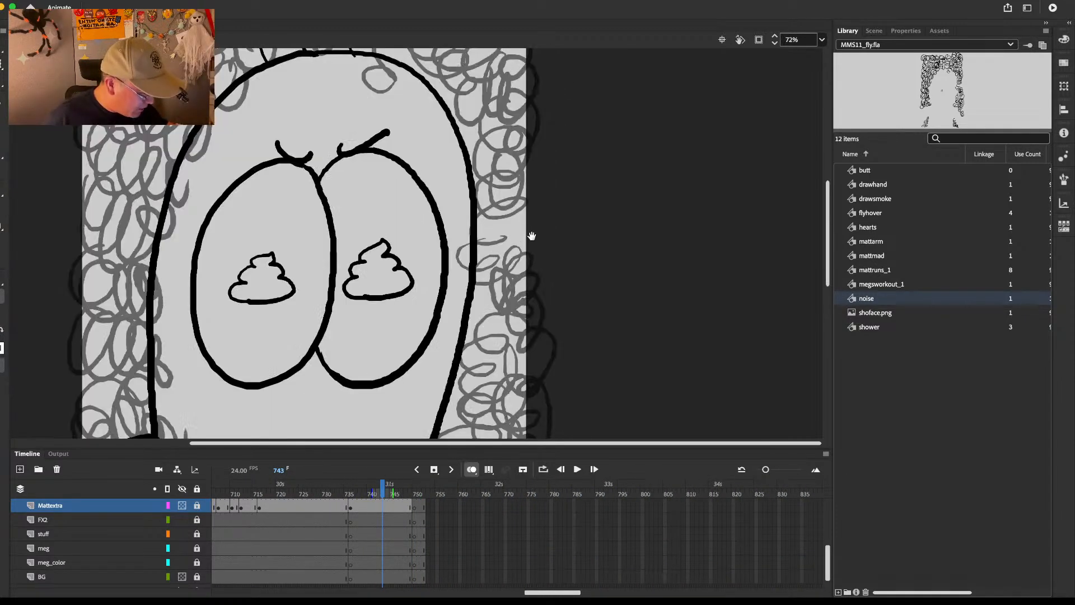
alt+click(501, 254)
alt+click(485, 270)
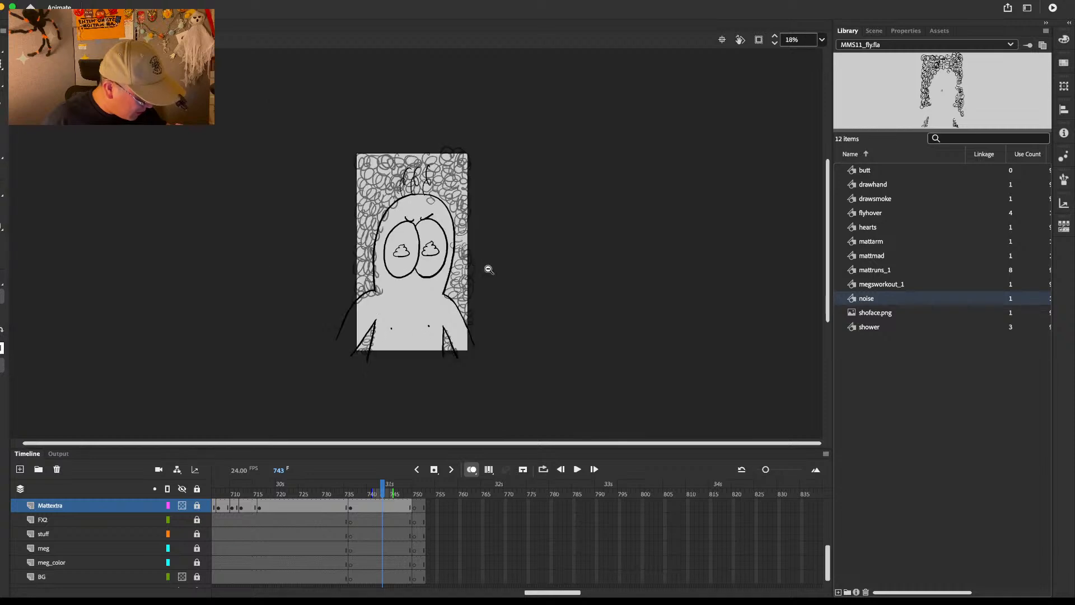
click(365, 507)
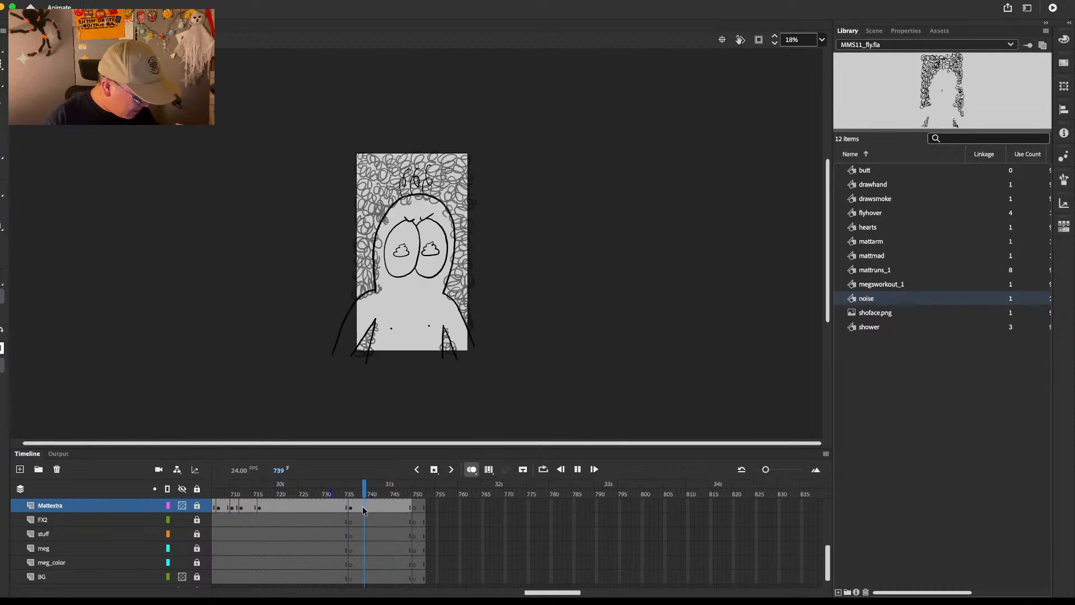
key(Return)
Step: Extend the close-up by ten frames on all layers and scrub back through it
drag(413, 491, 389, 488)
key(F5)
key(F5)
key(F5)
key(F5)
key(F5)
key(F5)
key(F5)
key(F5)
key(F5)
key(F5)
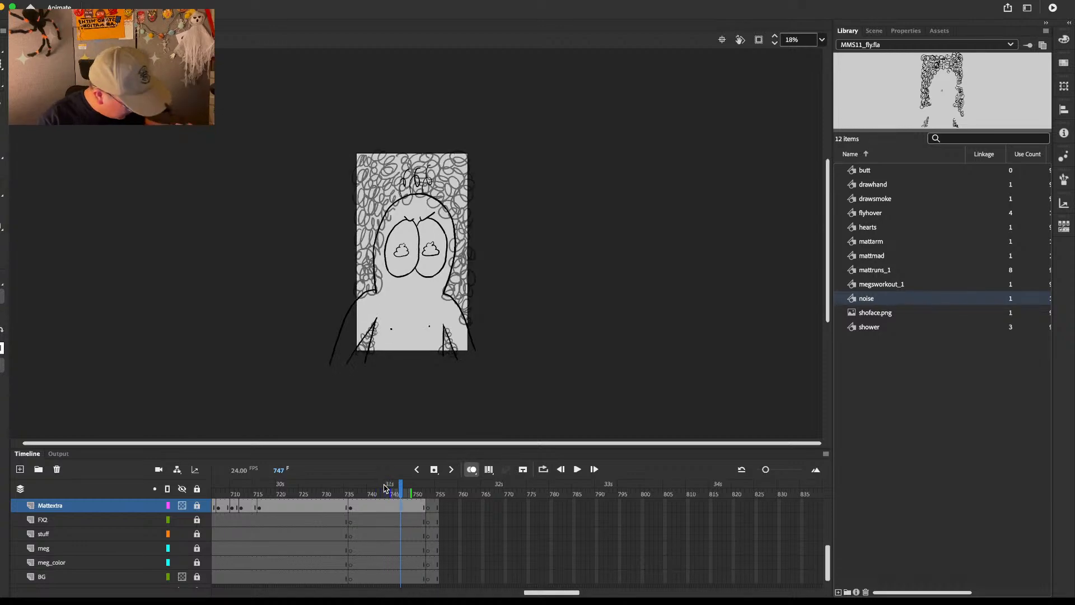
drag(830, 558, 831, 513)
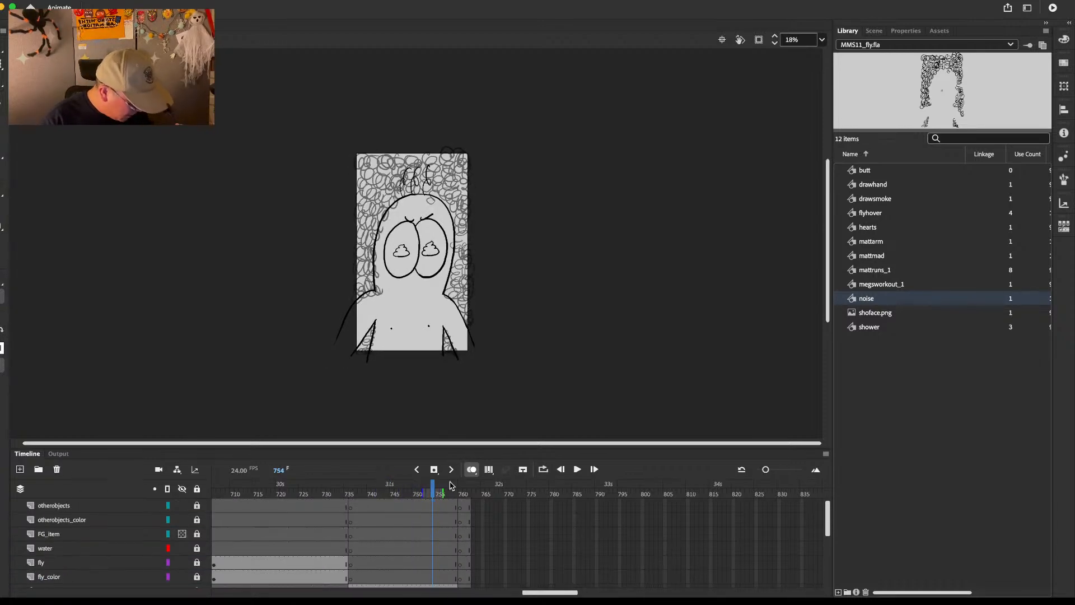
drag(431, 488, 396, 487)
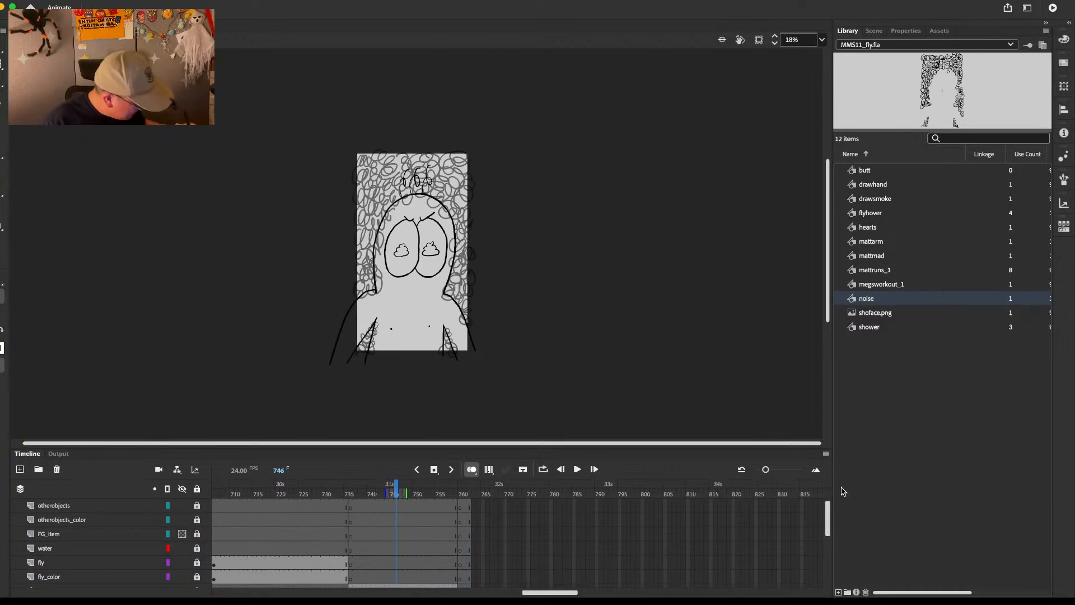
Step: Open the noise symbol on Mattextra, check its curl drawings frame by frame, and return to the main scene
scroll(818, 523, down, 3)
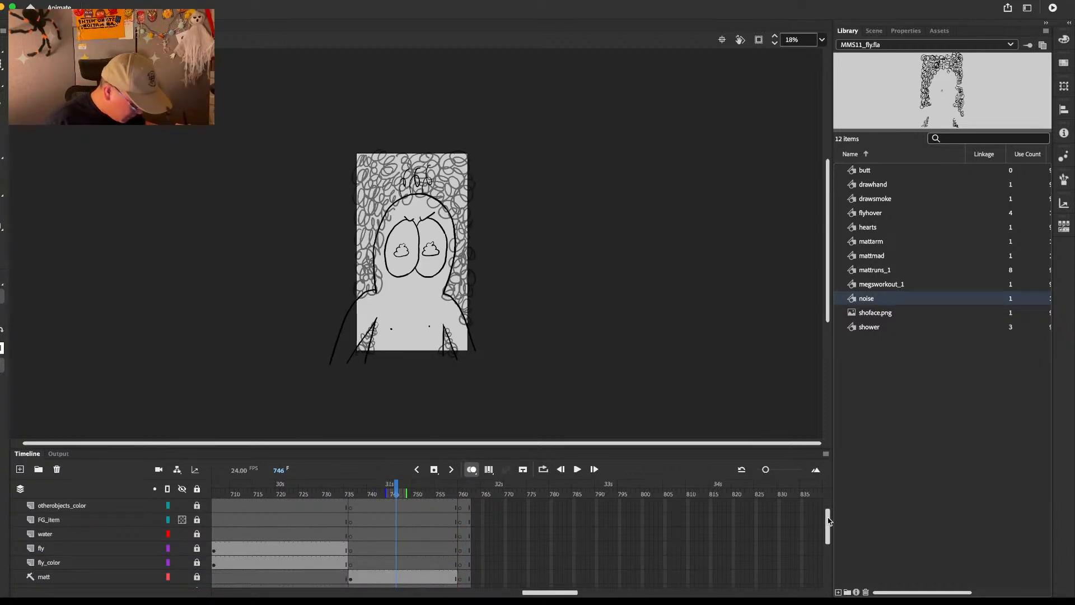
click(350, 577)
double_click(447, 180)
scroll(432, 138, up, 2)
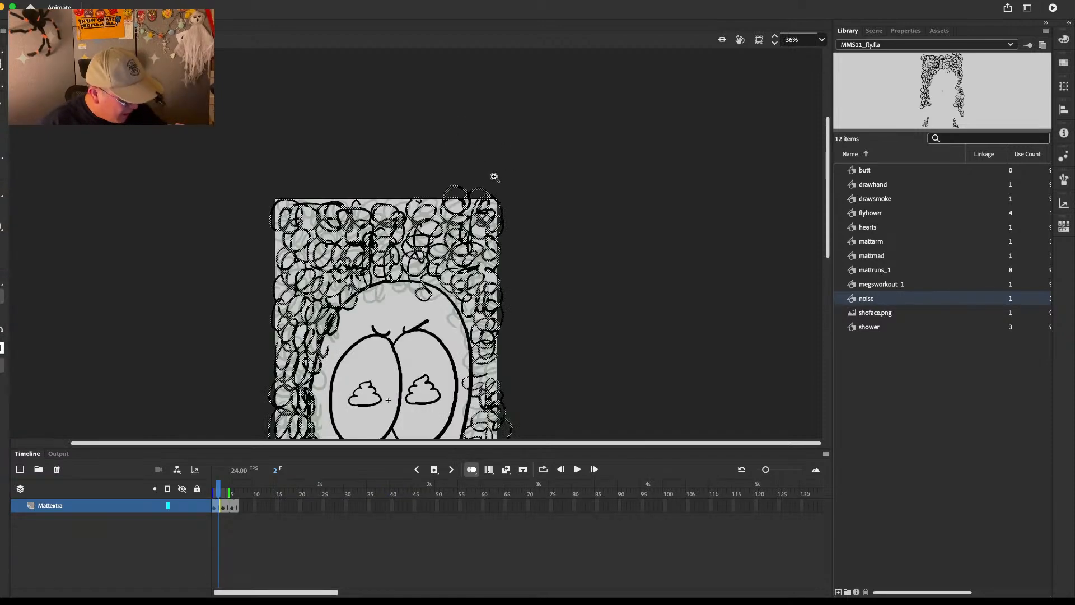
mouse_move(319, 187)
mouse_down()
mouse_move(410, 204)
mouse_move(440, 199)
mouse_move(442, 186)
mouse_move(496, 265)
mouse_up()
scroll(447, 193, down, 3)
scroll(498, 263, down, 3)
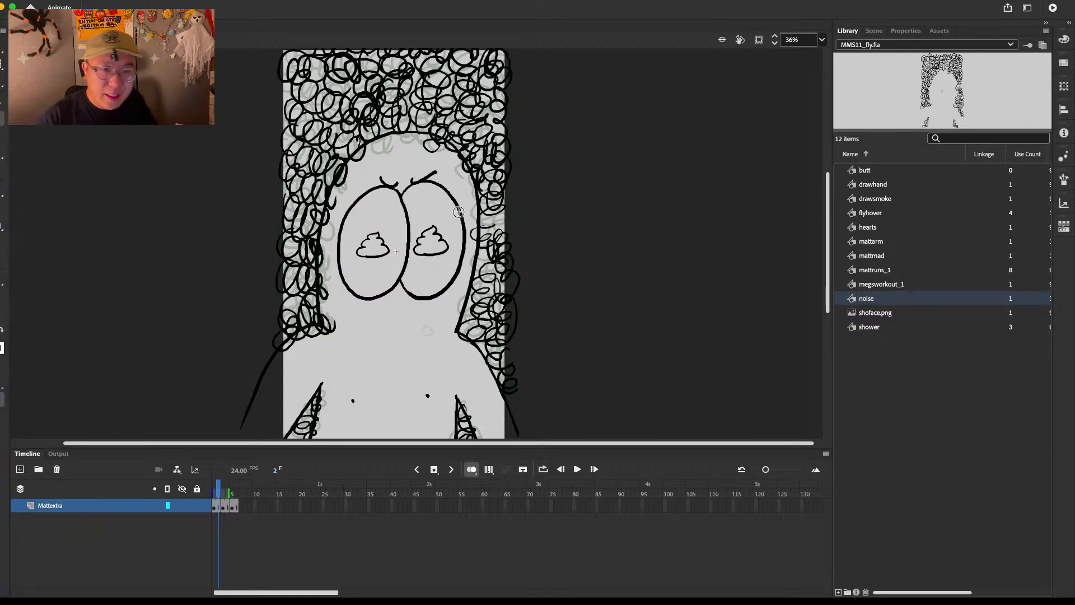
drag(224, 507, 234, 504)
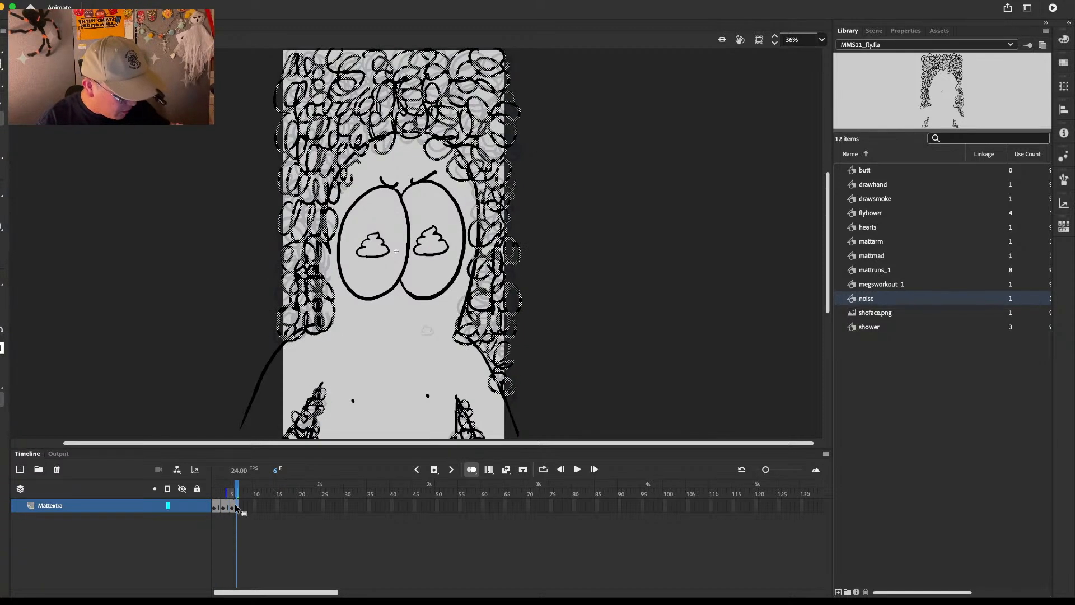
key(super+e)
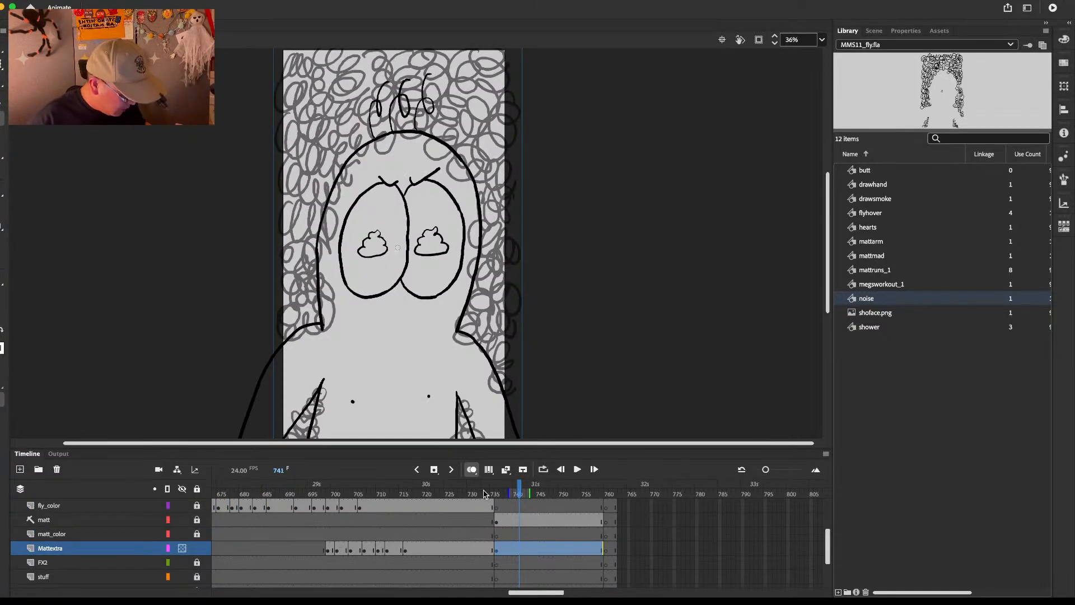
Step: Enable the scene camera, set camera keyframes at frames 736, 759 and 760, and zoom the camera in slightly at frame 759
drag(485, 494, 501, 490)
click(158, 470)
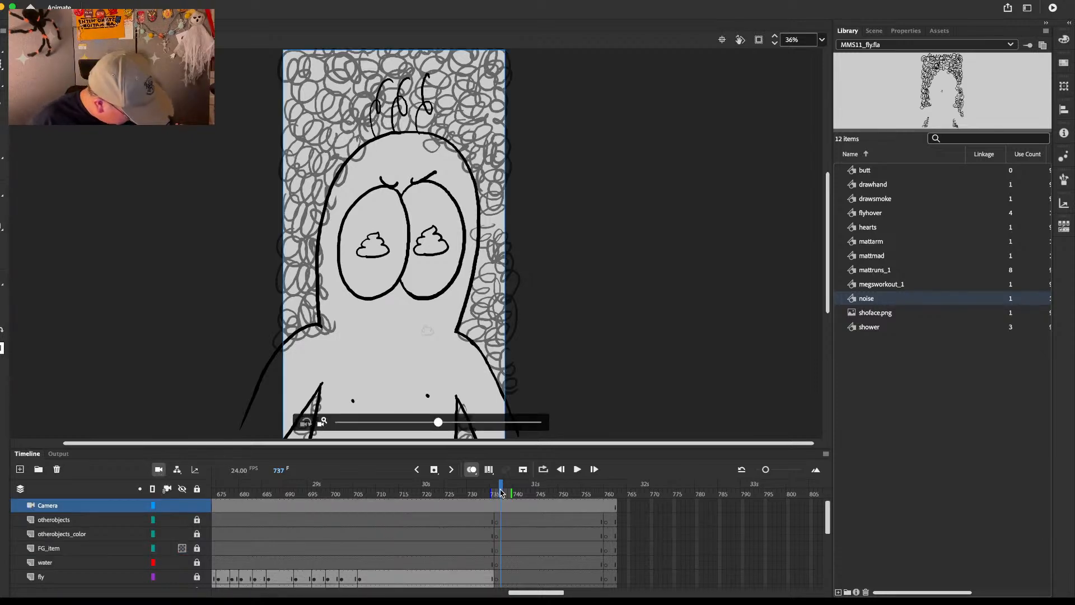
click(497, 509)
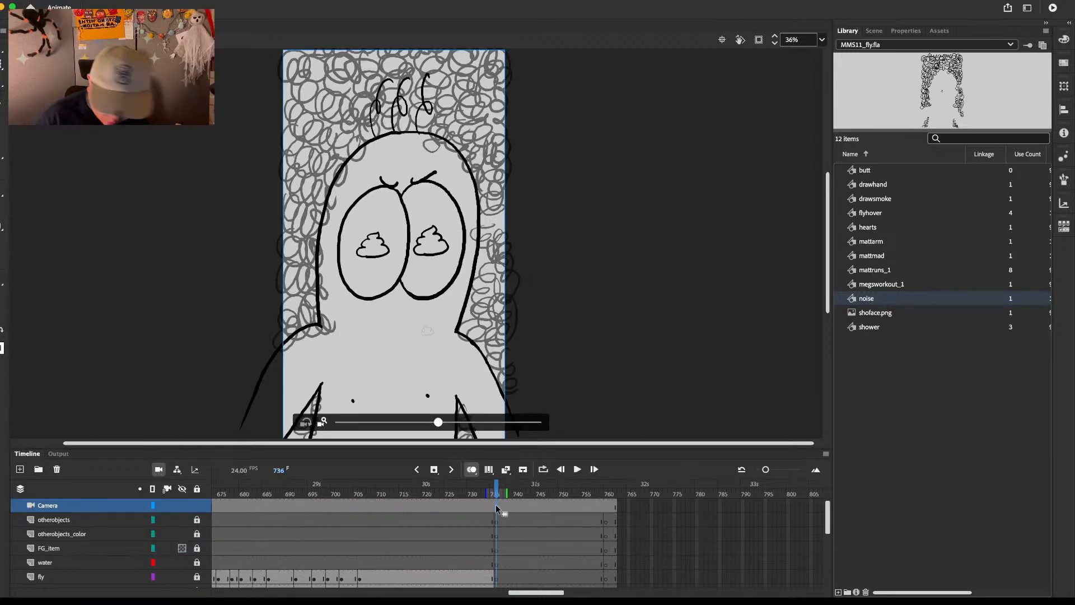
click(608, 507)
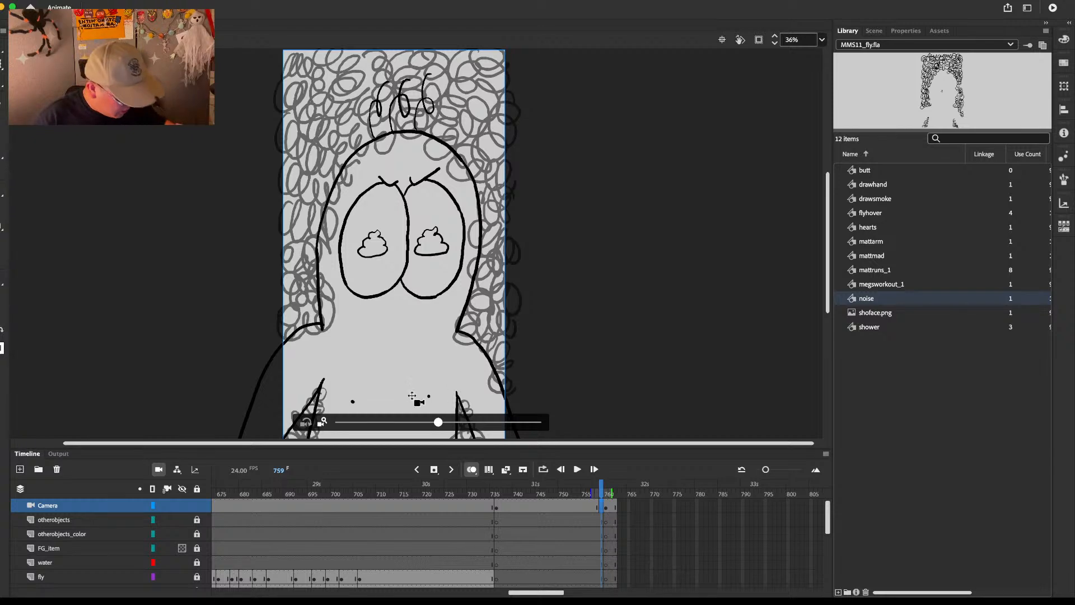
drag(441, 422, 470, 423)
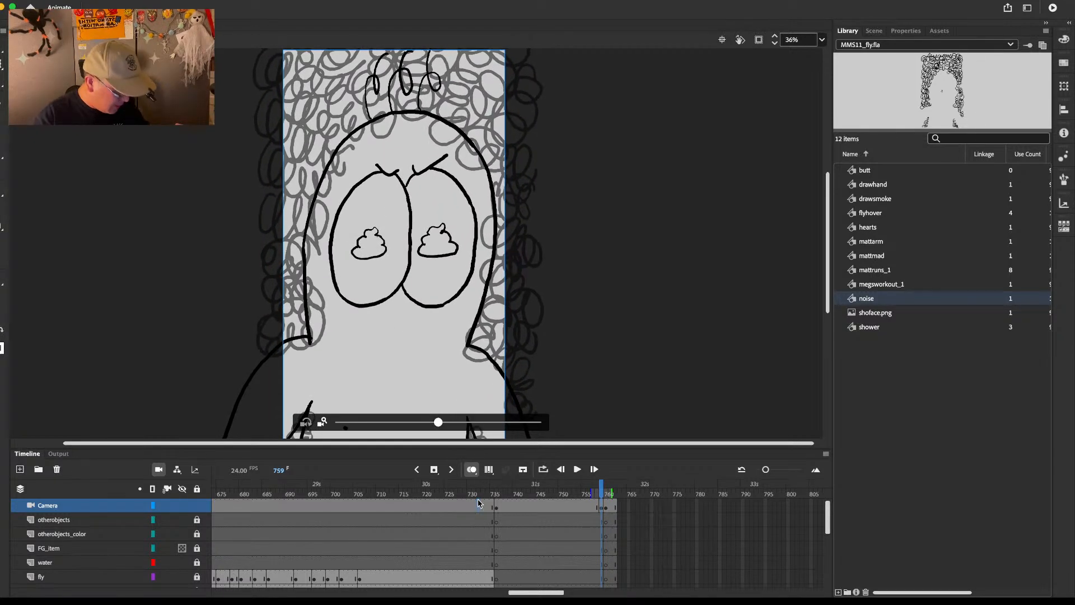
Step: Create a tween on the Camera layer between the close-up's start and its zoomed-in keyframe at frame 759
click(478, 502)
click(584, 506)
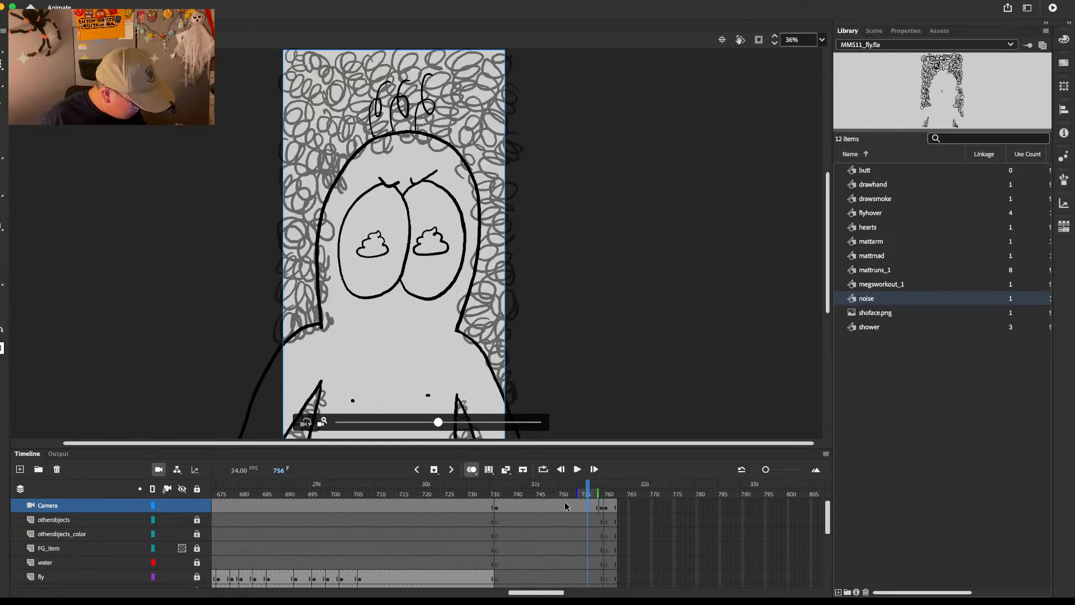
right_click(566, 506)
click(618, 245)
Step: Play and scrub through the close-up to review the camera push-in
click(454, 502)
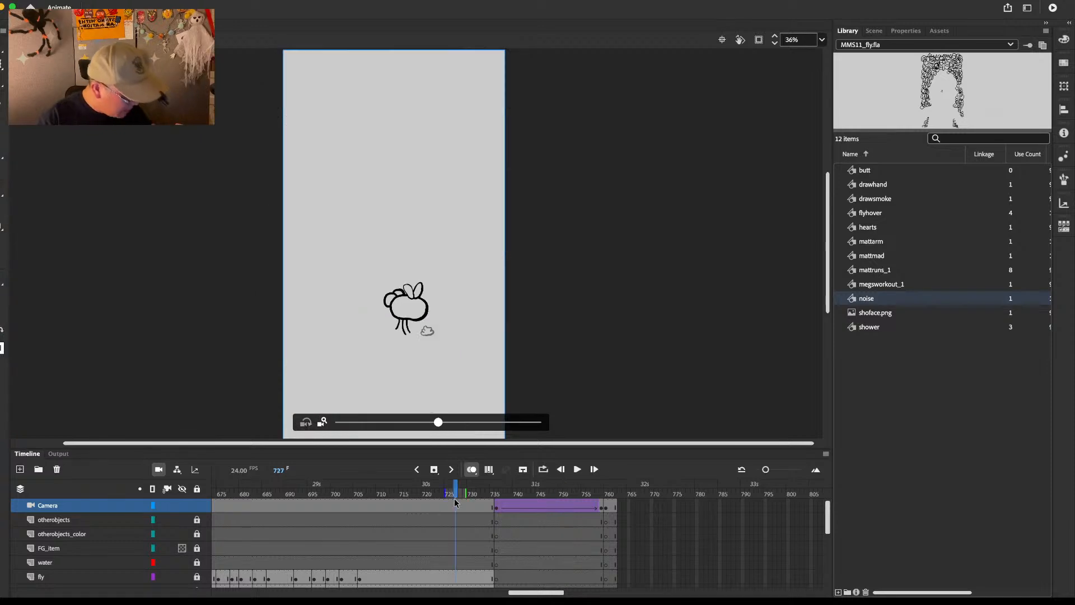
key(Return)
key(Return)
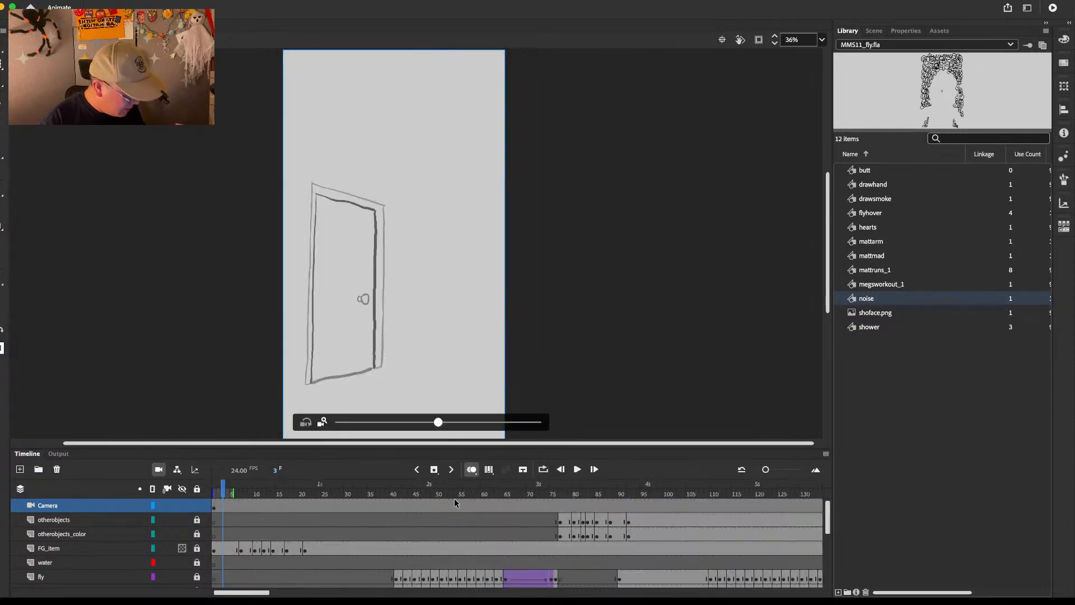
click(465, 489)
drag(252, 594, 545, 594)
click(518, 488)
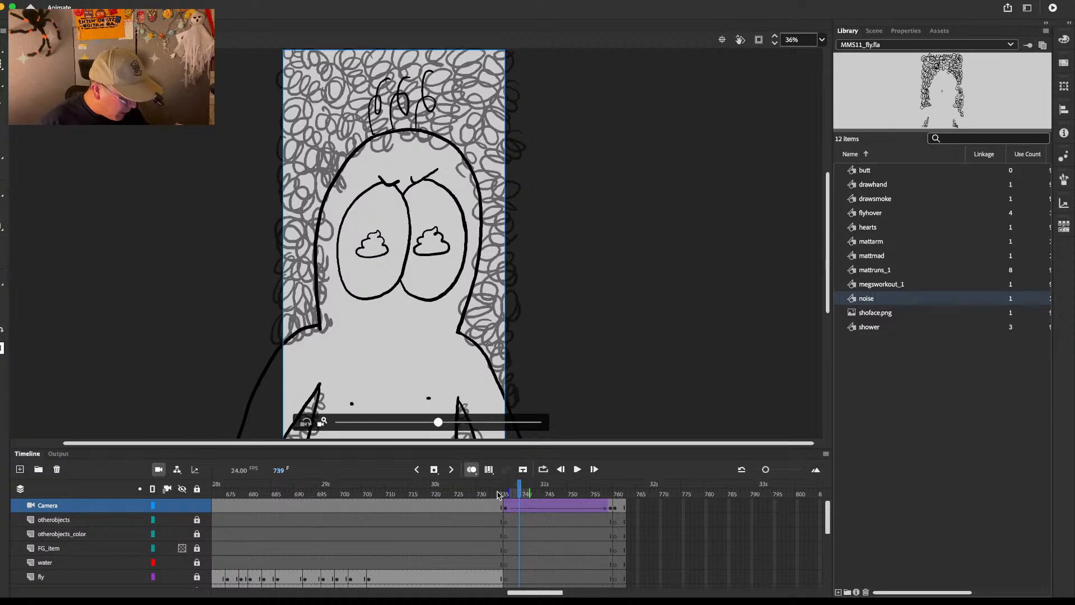
mouse_move(522, 491)
mouse_down()
mouse_move(551, 496)
mouse_move(514, 494)
mouse_up()
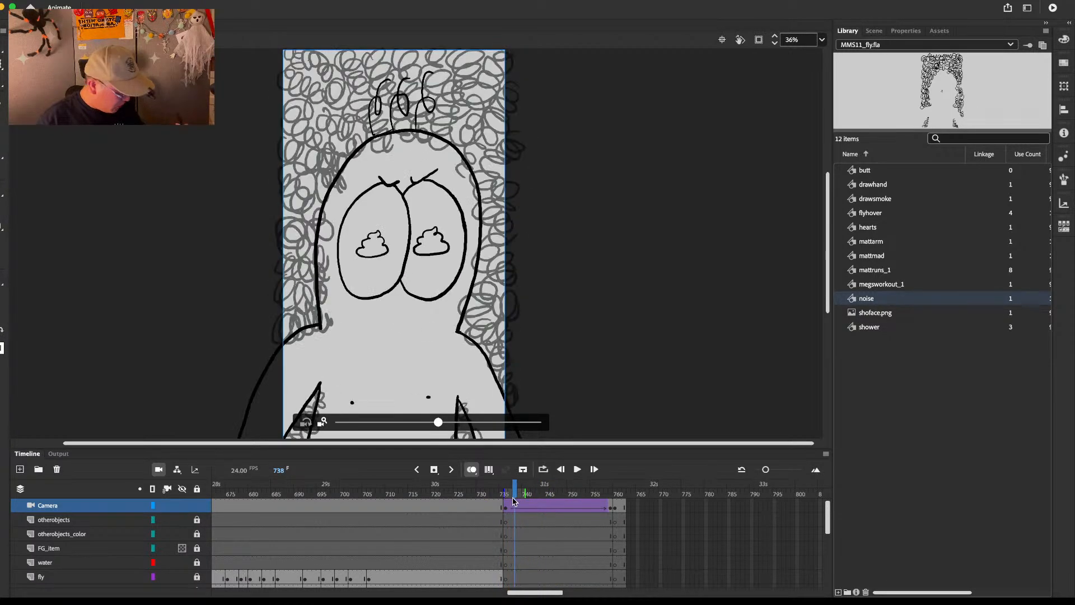
Step: Unlock FX2, lock Mattextra, and draw a rough rectangle around the stage on FX2 at the close-up, filled with light grey
drag(828, 512, 829, 550)
click(509, 533)
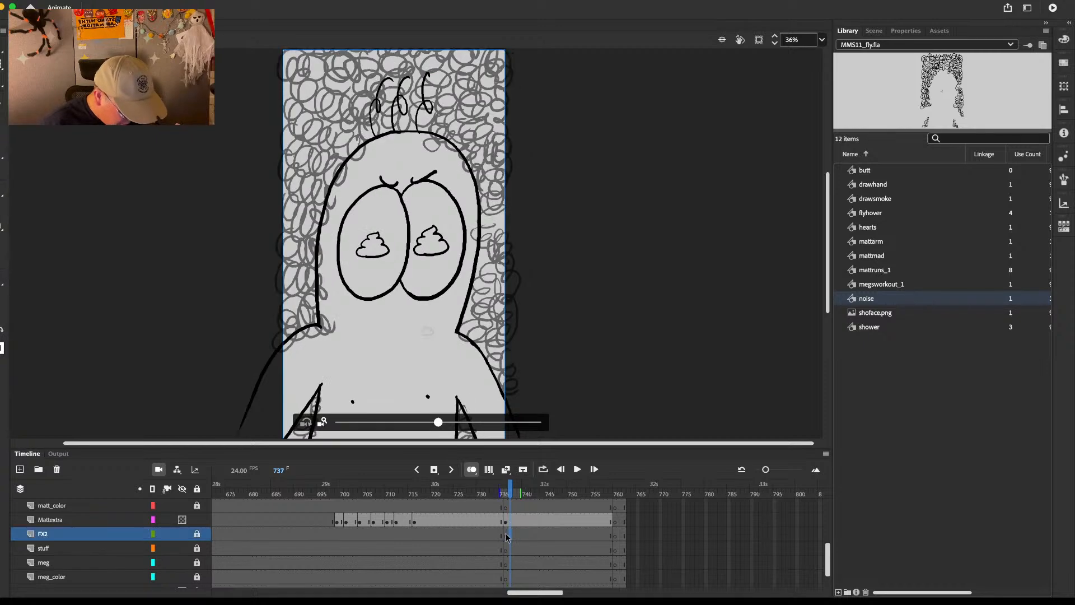
click(196, 534)
click(197, 520)
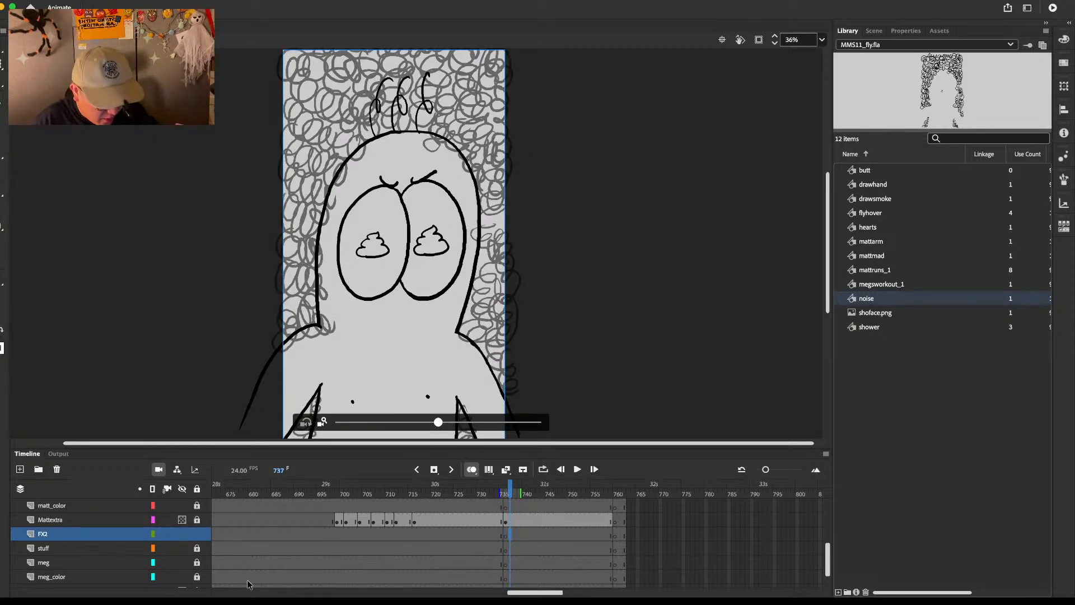
alt+click(548, 270)
mouse_move(500, 120)
mouse_down()
mouse_move(470, 117)
mouse_move(328, 241)
mouse_move(468, 364)
mouse_move(493, 102)
mouse_up()
key(k)
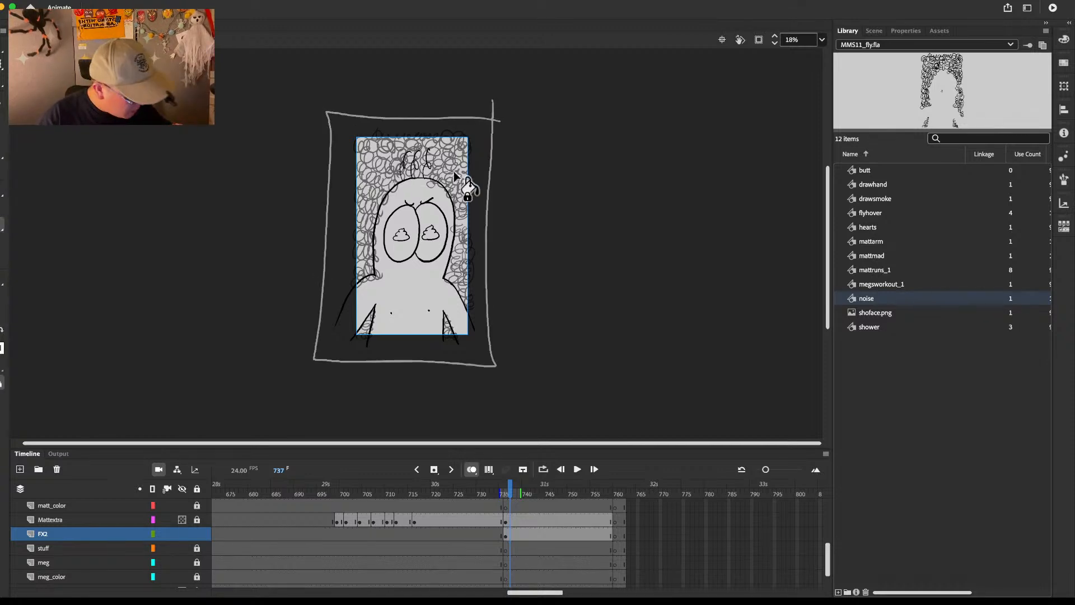
click(463, 182)
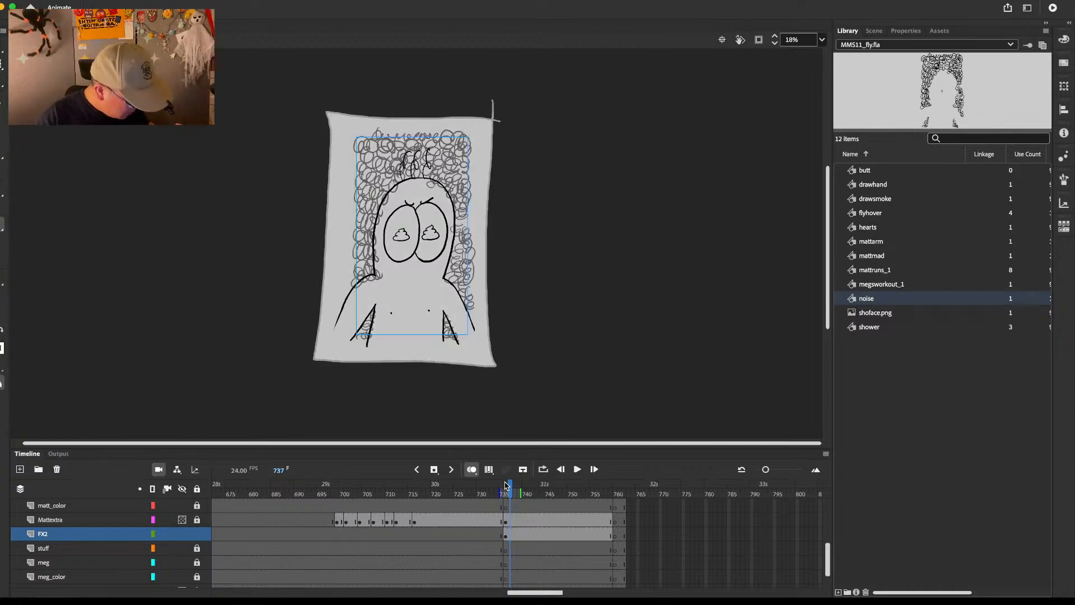
Step: Clip the view to the stage, play the lead-in to the close-up, and lock the FX2 layer
click(758, 39)
click(468, 501)
key(Return)
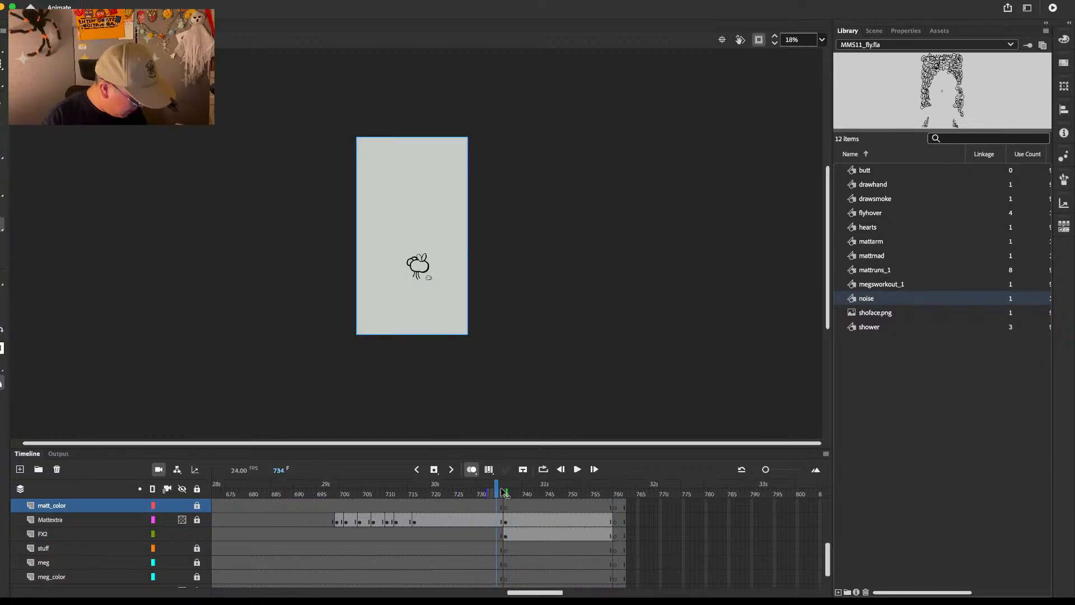
click(619, 486)
click(198, 534)
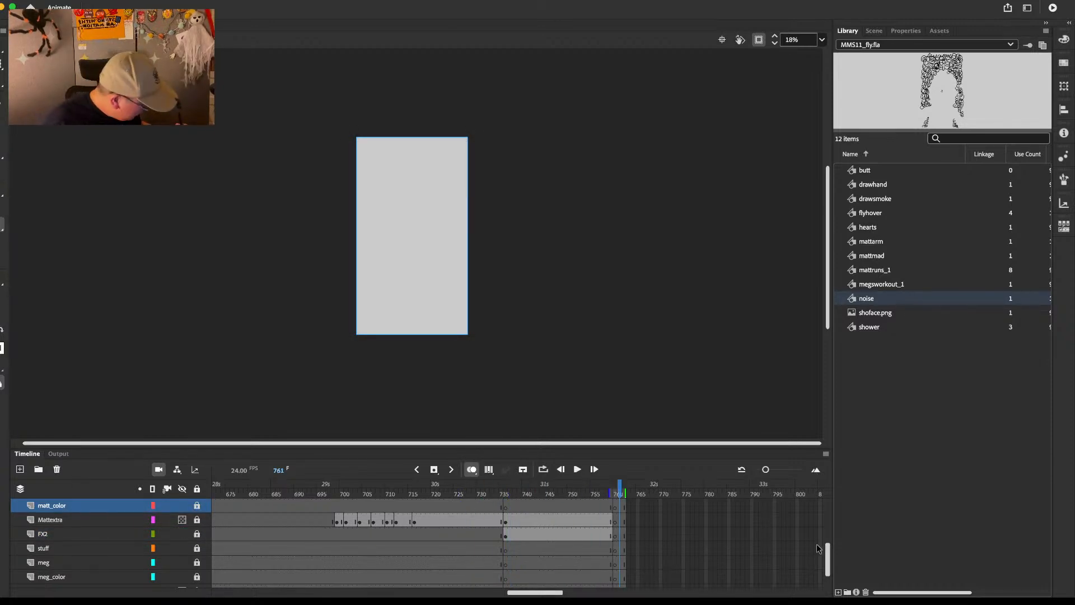
Step: Show the boards folder at frame 761 to view the storyboard sketch for the next shot
scroll(823, 546, up, 3)
scroll(827, 552, down, 3)
drag(828, 551, 815, 585)
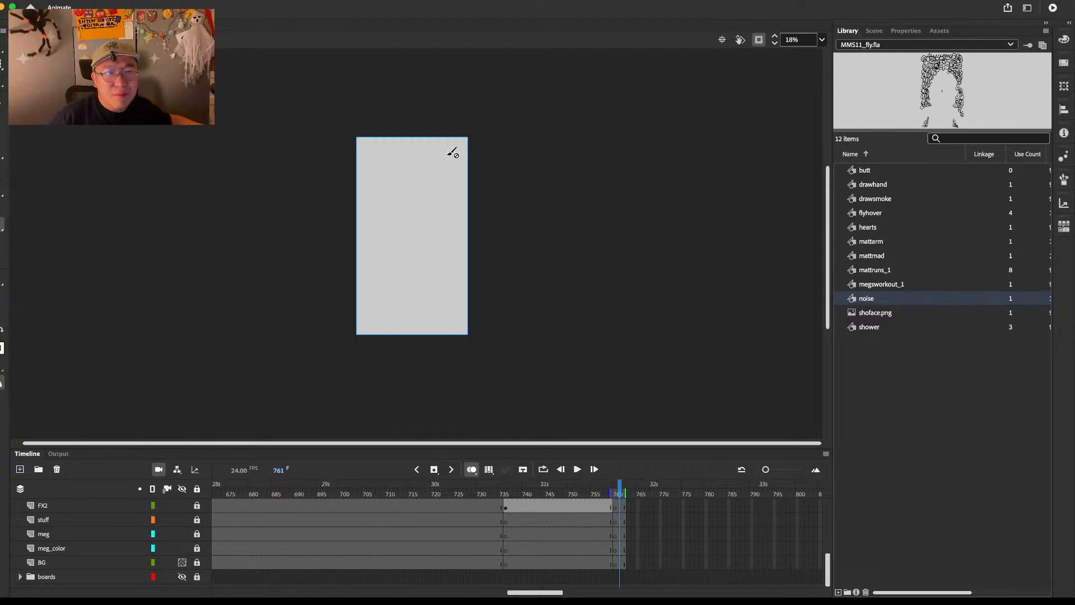
key(super+Tab)
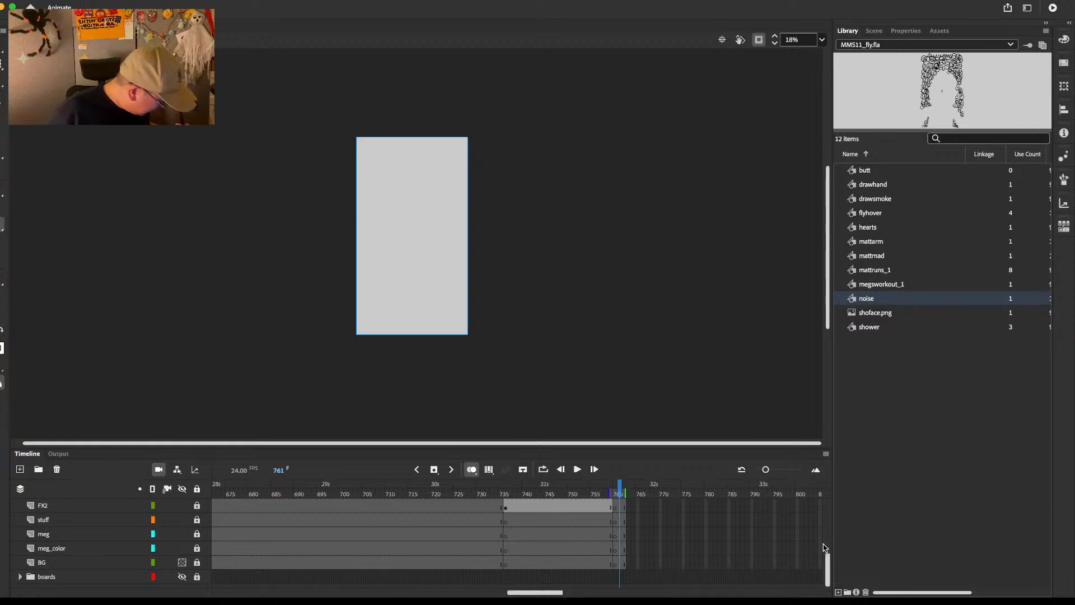
scroll(823, 547, up, 3)
scroll(823, 547, down, 3)
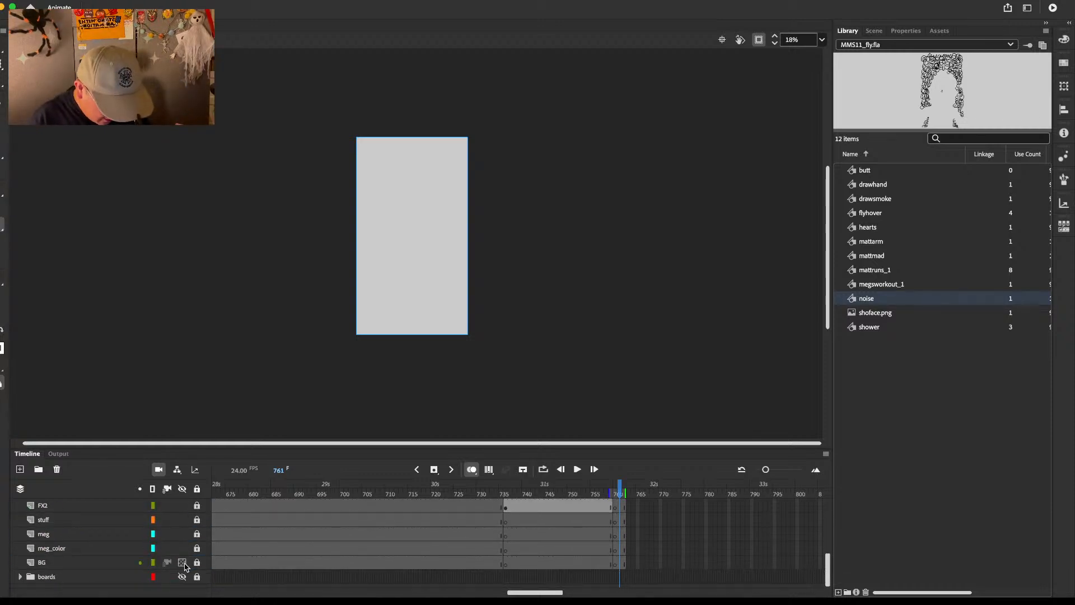
click(182, 576)
key(super+equal)
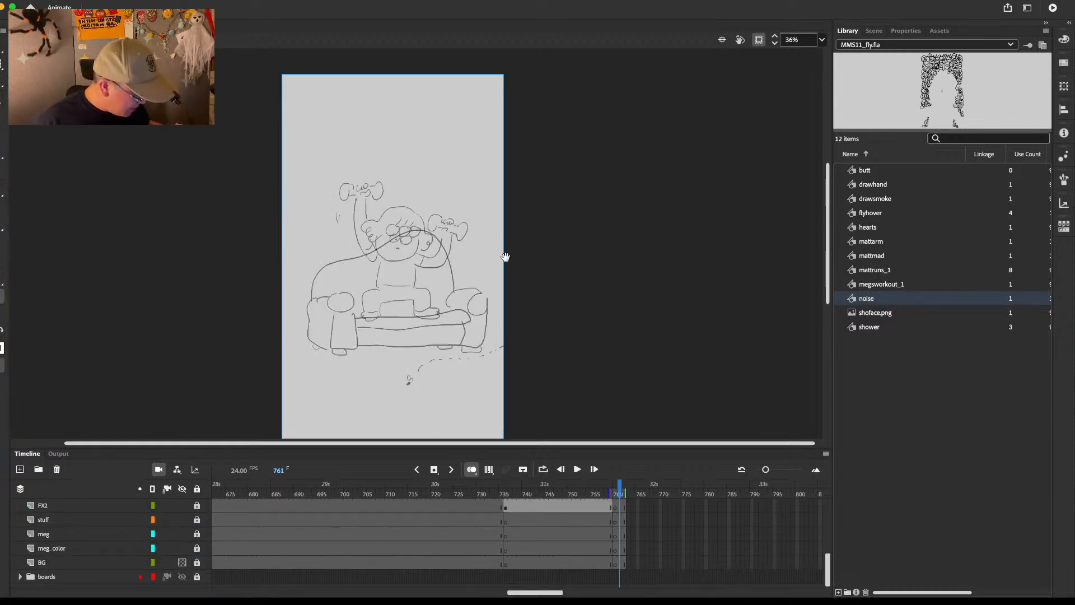
Step: Find the earlier couch shot around frame 500, unlock the BG layer, and copy its couch drawing
scroll(573, 574, left, 10)
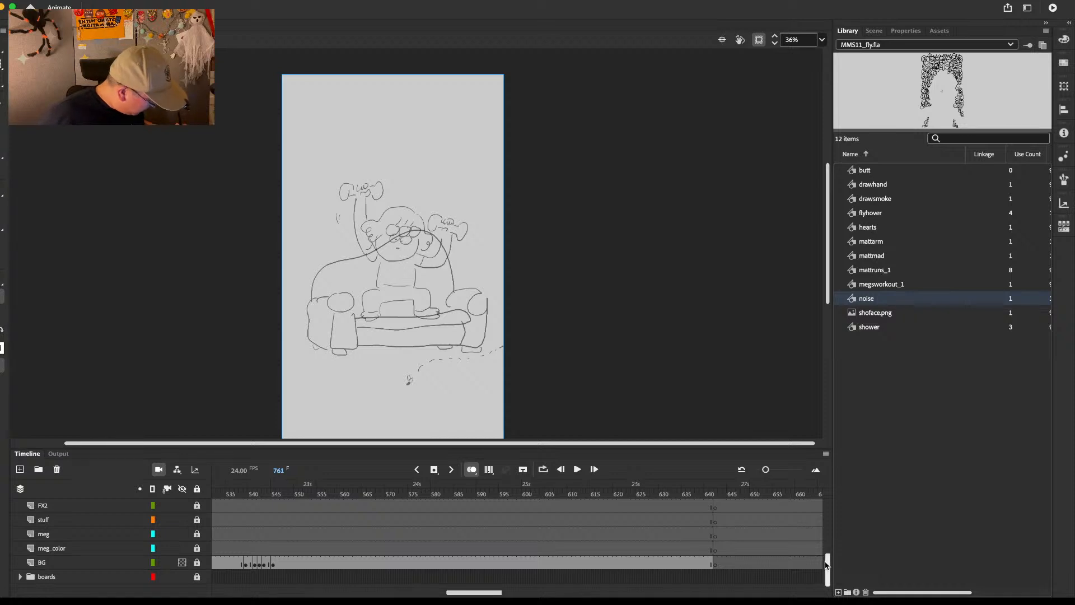
scroll(825, 565, up, 4)
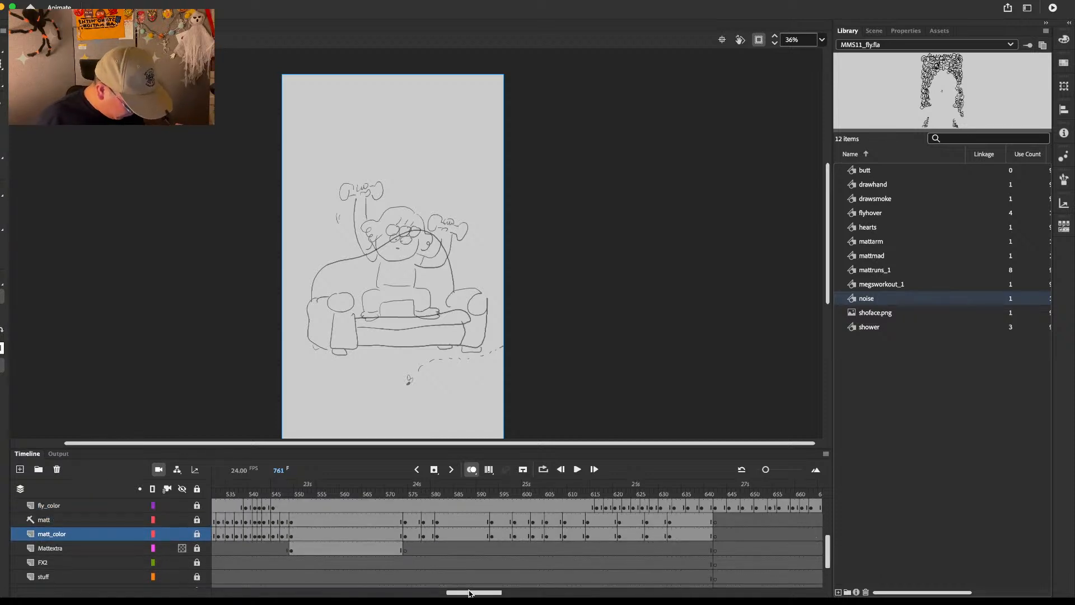
scroll(469, 594, left, 1)
click(332, 493)
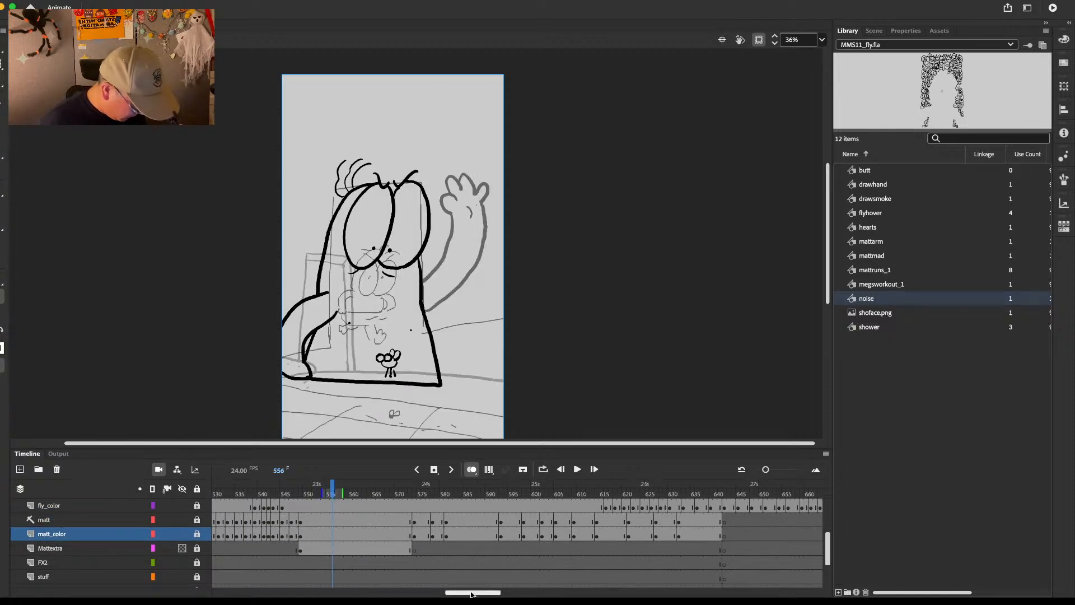
scroll(471, 594, right, 3)
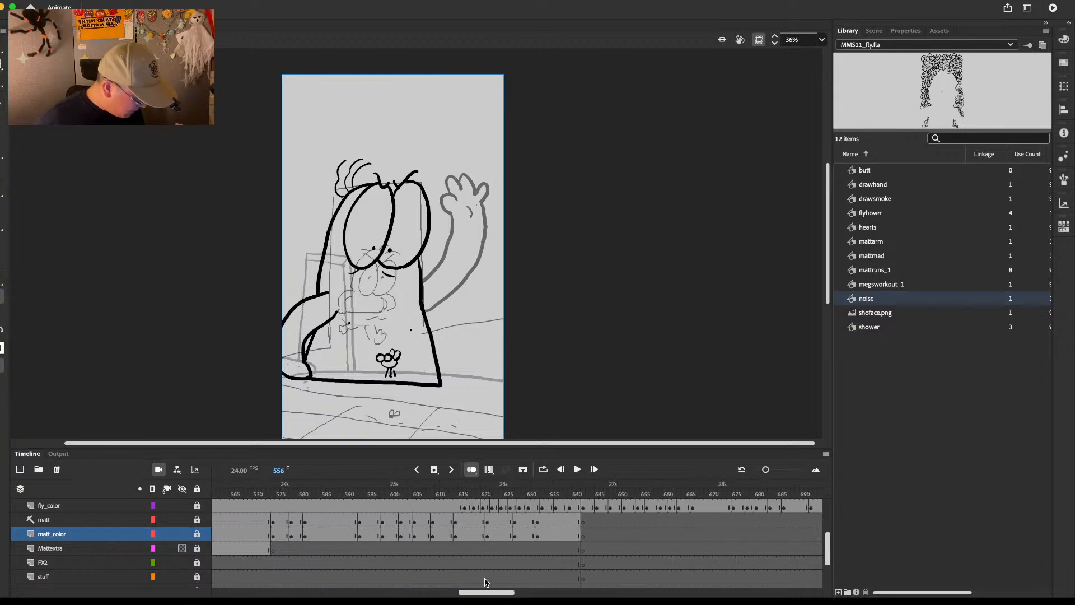
scroll(485, 582, left, 6)
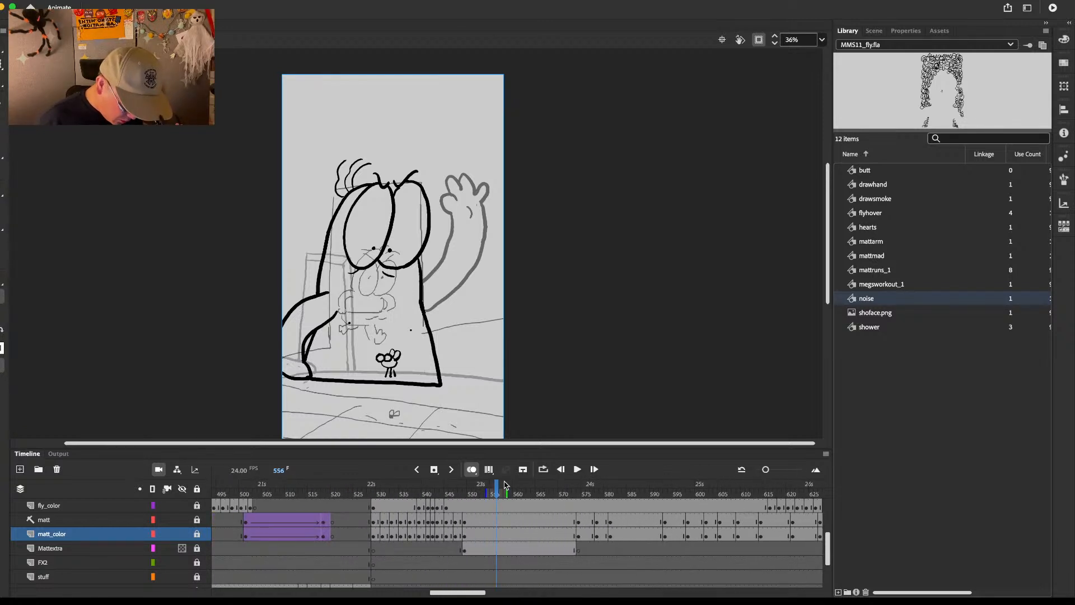
drag(819, 540, 830, 564)
click(336, 562)
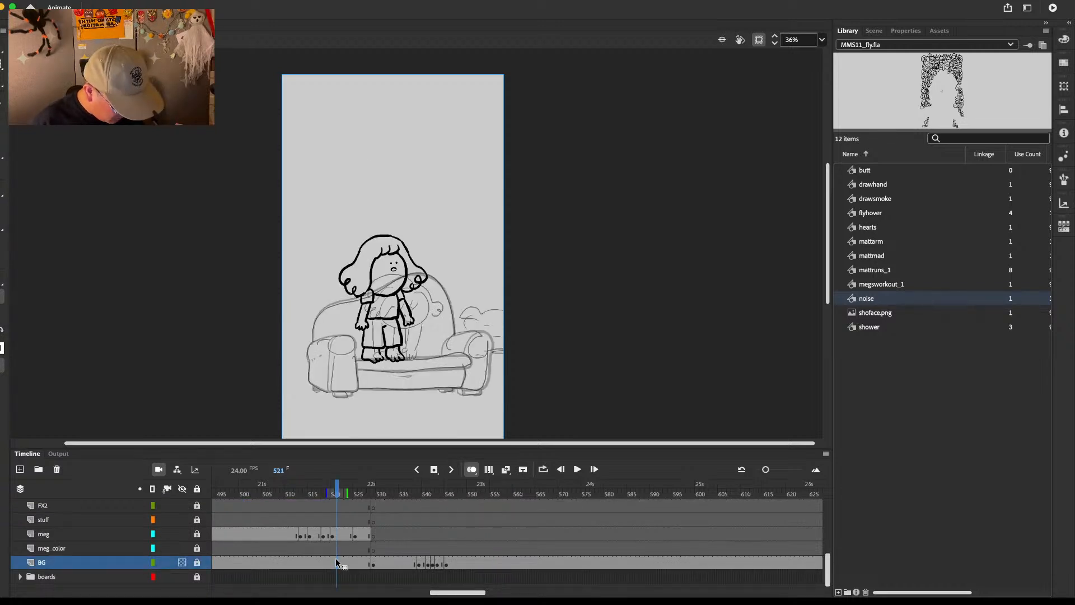
click(263, 564)
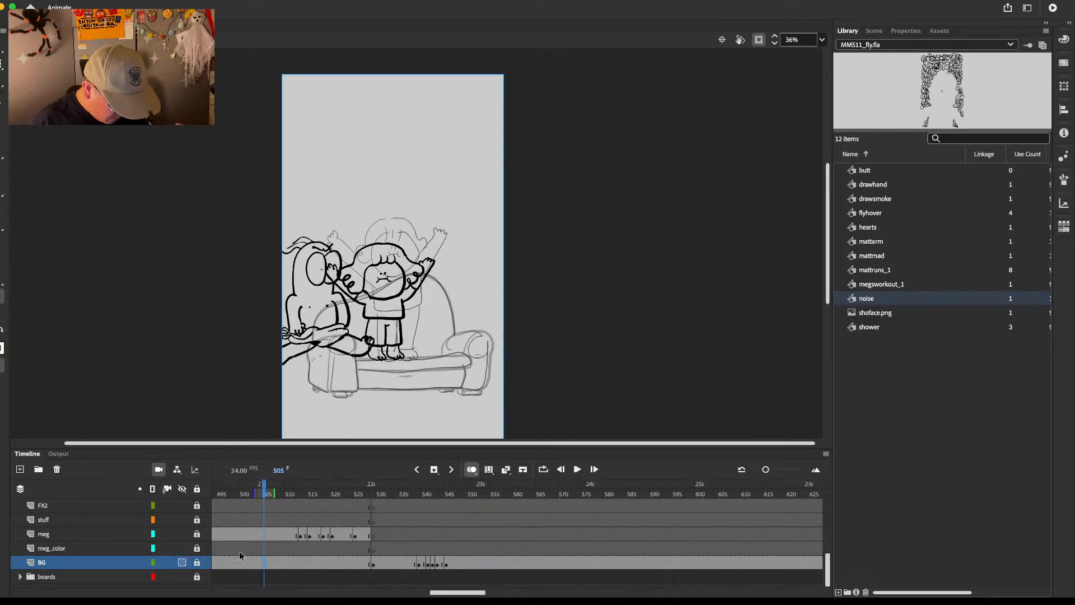
click(237, 560)
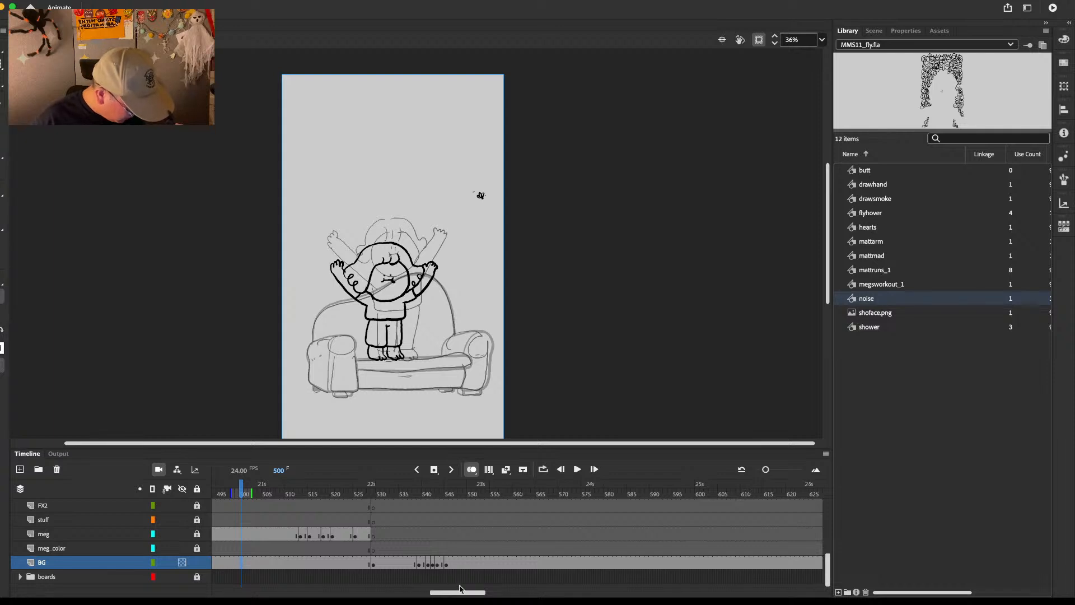
Step: Hide the boards folder and paste the couch in place on the BG layer at frame 761
drag(472, 593, 551, 592)
click(182, 576)
click(497, 562)
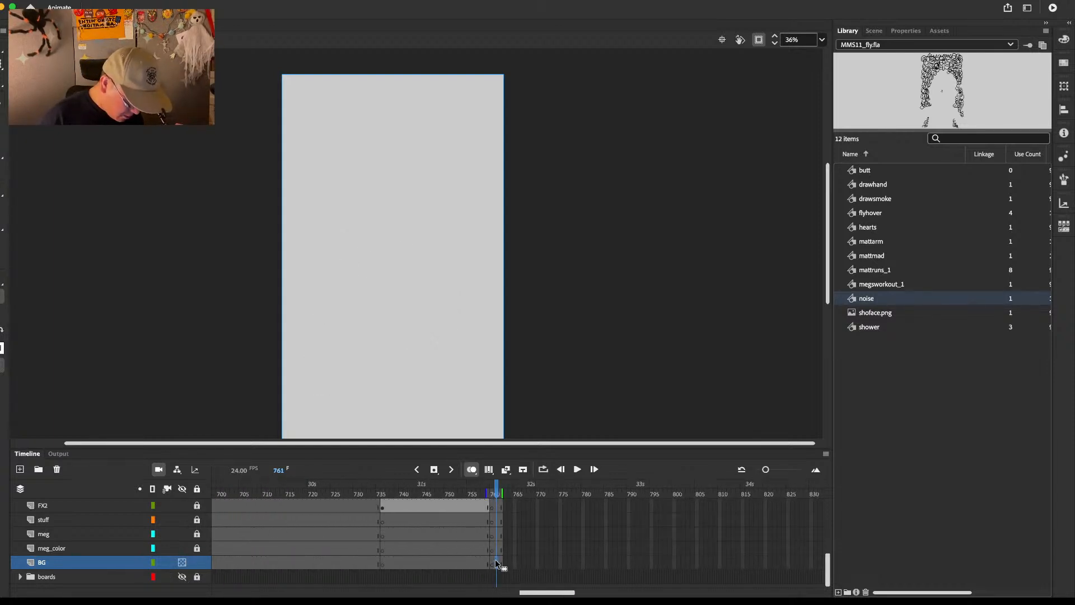
key(super+shift+v)
Step: Show the boards folder again and advance to frame 762 to compare the couch with the storyboard
scroll(566, 288, down, 3)
scroll(567, 288, left, 2)
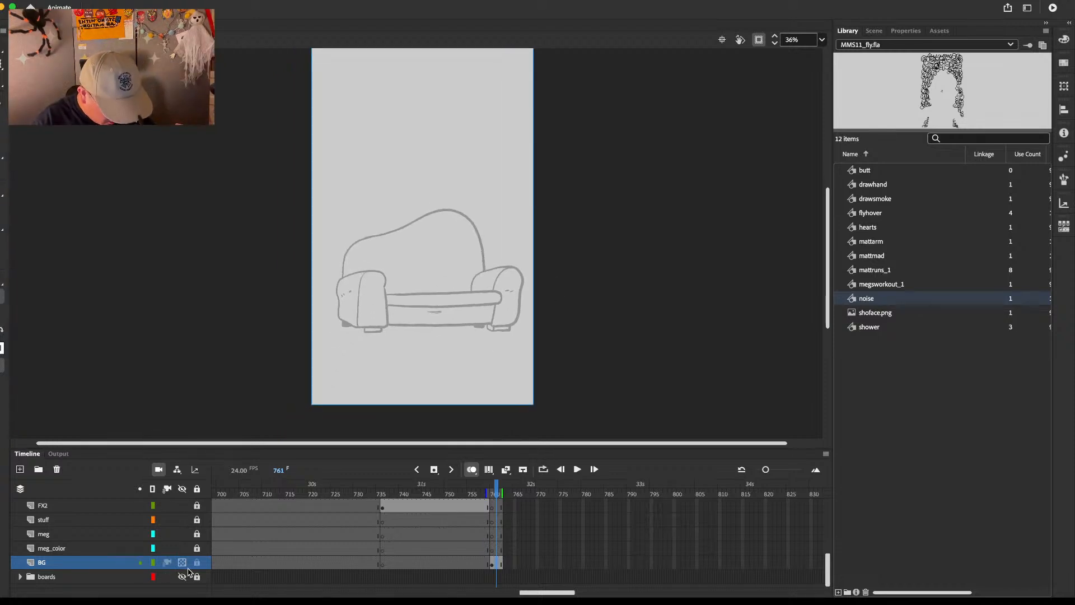
click(182, 576)
key(.)
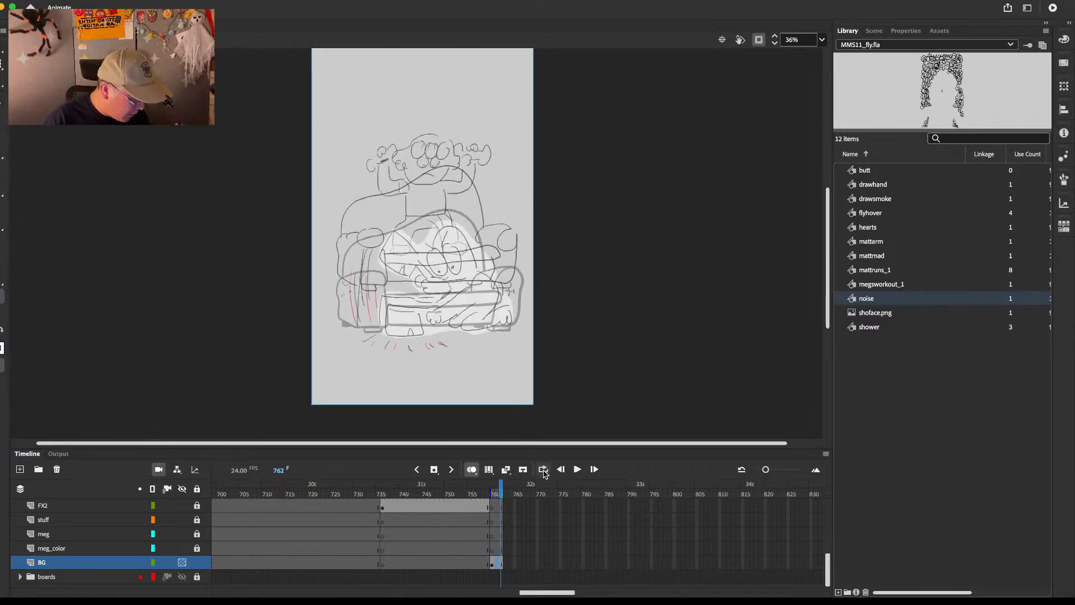
Step: Move the couch on the BG layer up to line up with the storyboard couch at frame 761, and lock the layer
click(496, 561)
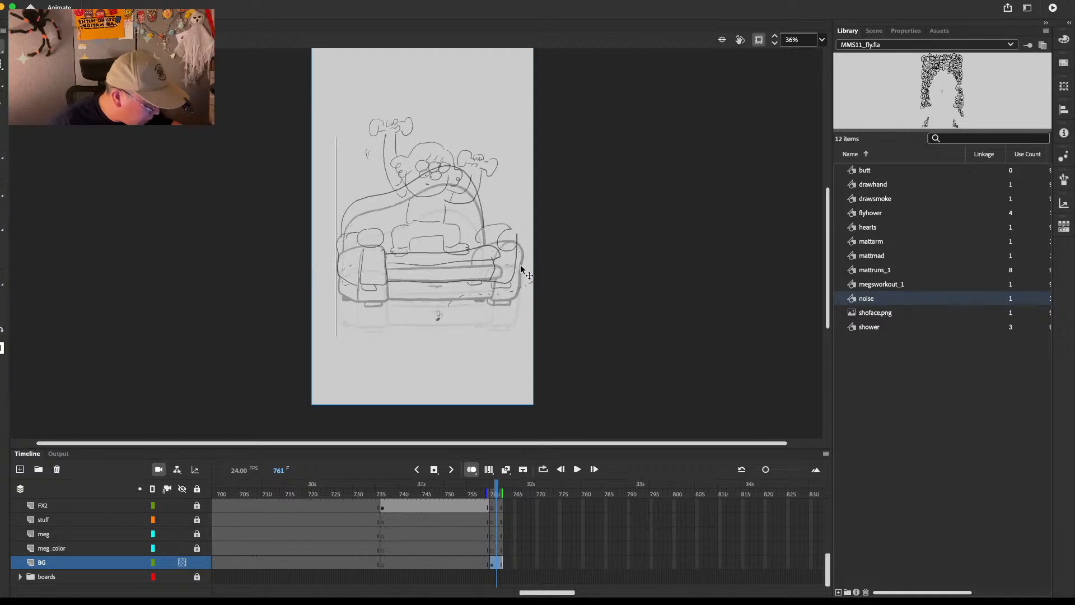
drag(520, 266, 519, 252)
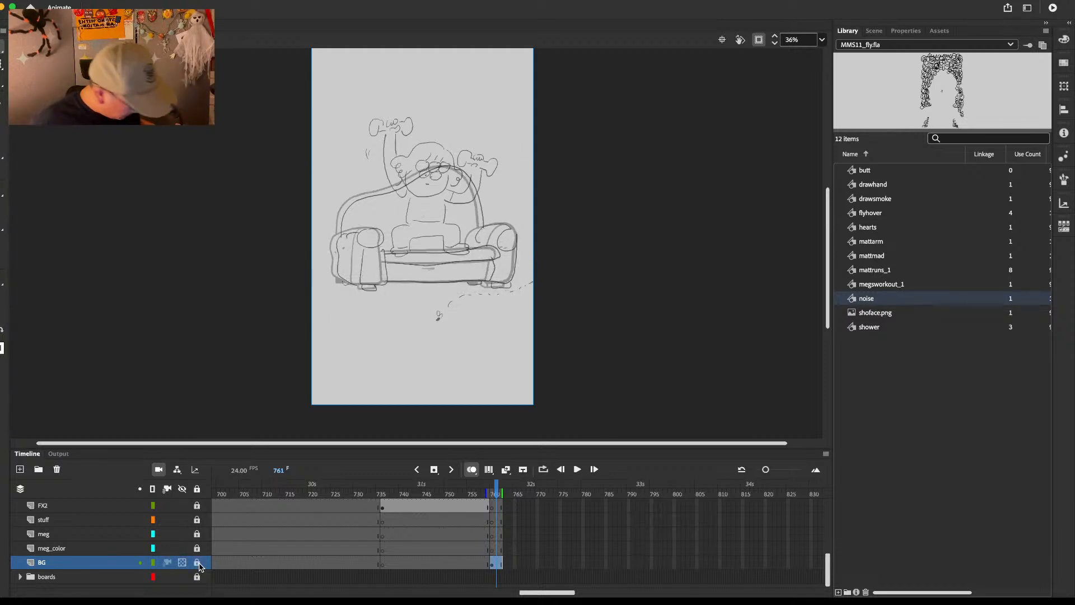
scroll(823, 535, up, 3)
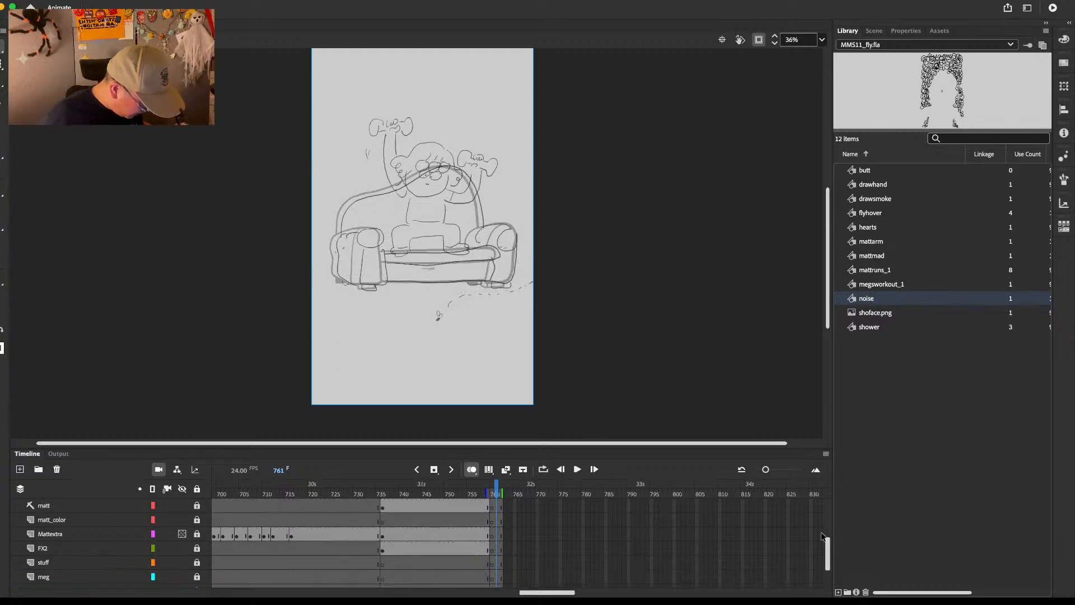
Step: Unlock the meg layer and ink the character's head at frame 760, with curly hair, bangs and an angry face
click(495, 515)
click(497, 536)
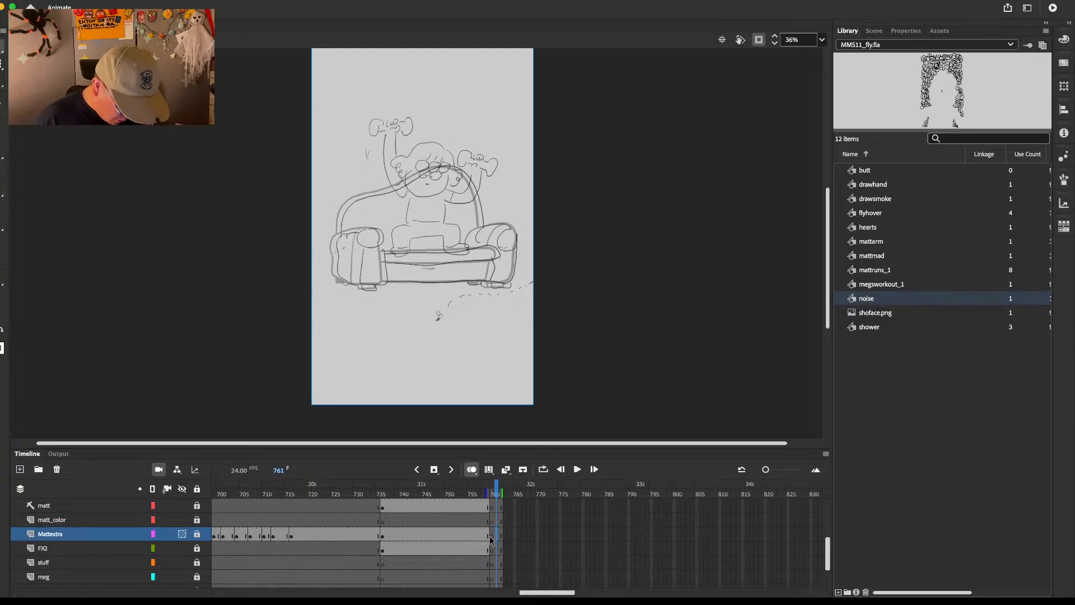
click(491, 577)
click(197, 577)
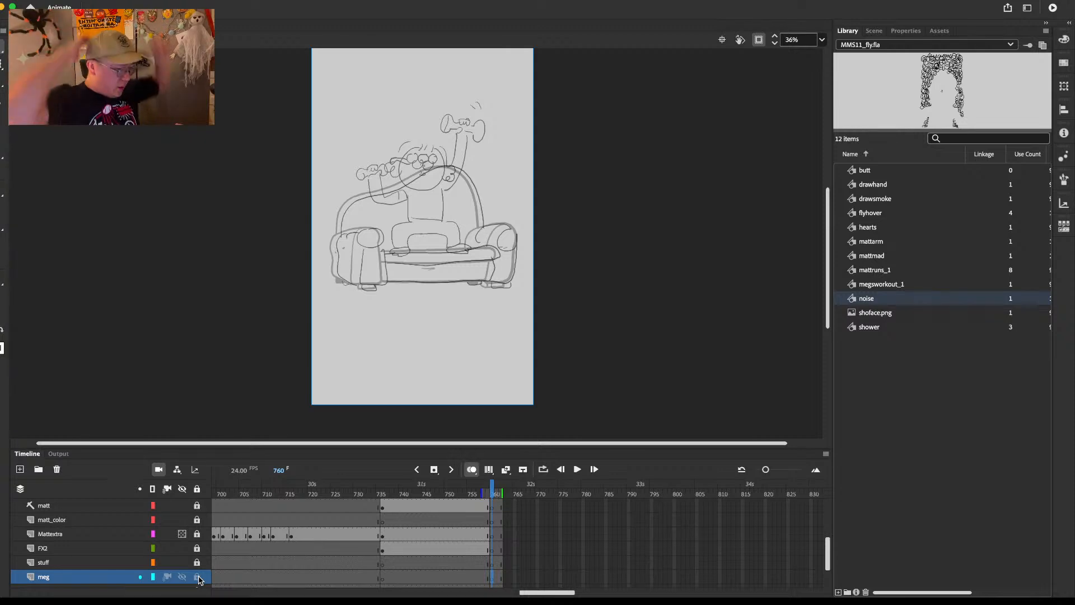
mouse_move(482, 229)
mouse_down()
mouse_move(504, 273)
mouse_move(519, 264)
mouse_up()
super+click(469, 265)
key(b)
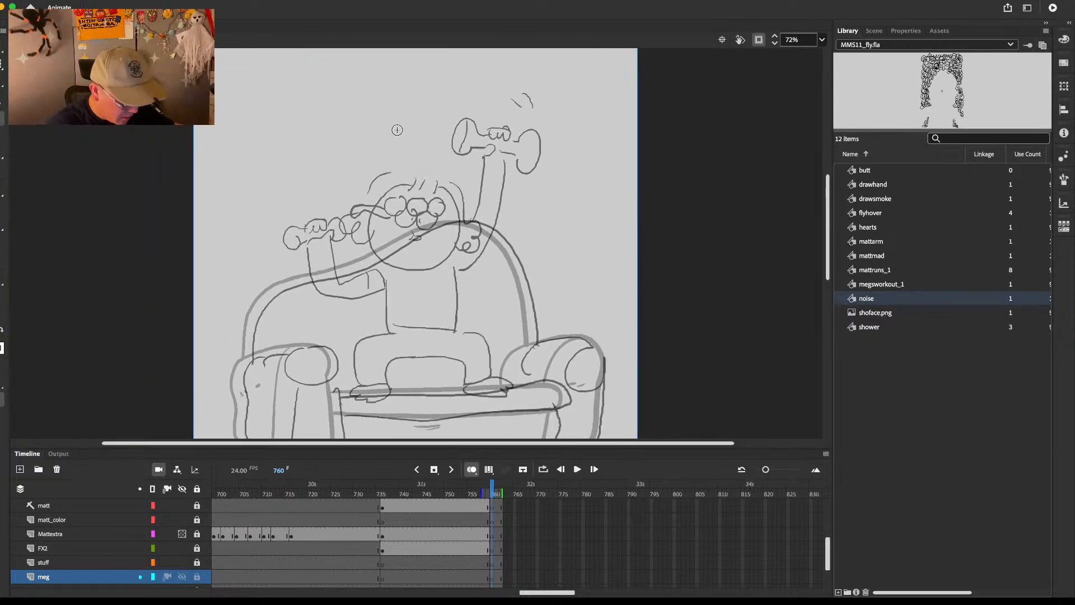
mouse_move(412, 170)
mouse_down()
mouse_move(360, 201)
mouse_move(367, 248)
mouse_move(394, 217)
mouse_up()
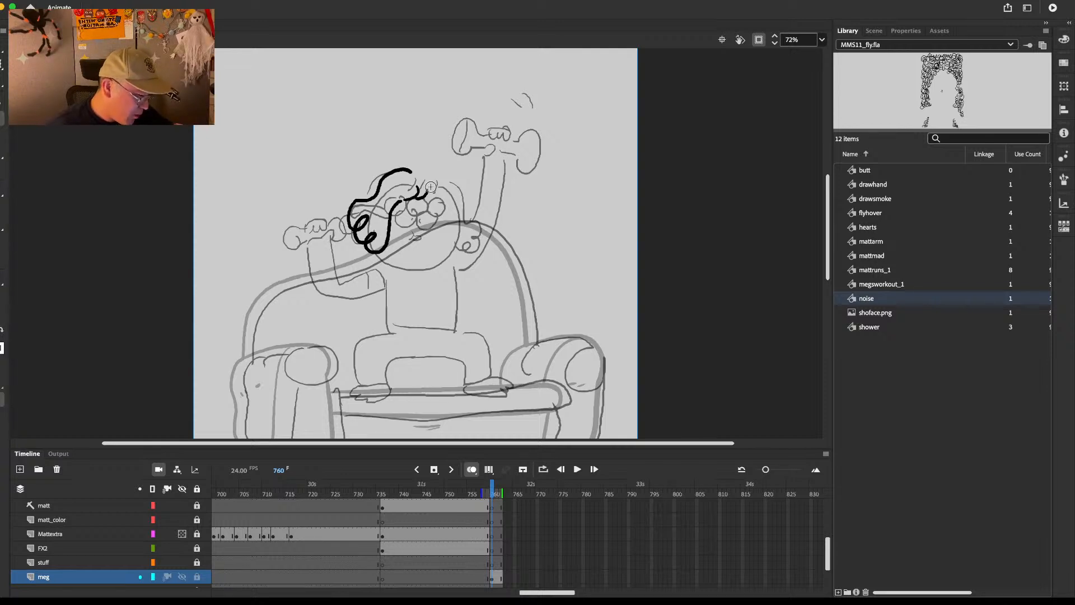
mouse_move(431, 186)
mouse_down()
mouse_move(441, 190)
mouse_move(428, 164)
mouse_move(460, 183)
mouse_move(466, 209)
mouse_move(390, 244)
mouse_move(459, 216)
mouse_move(448, 195)
mouse_move(421, 208)
mouse_up()
key(super+z)
click(428, 216)
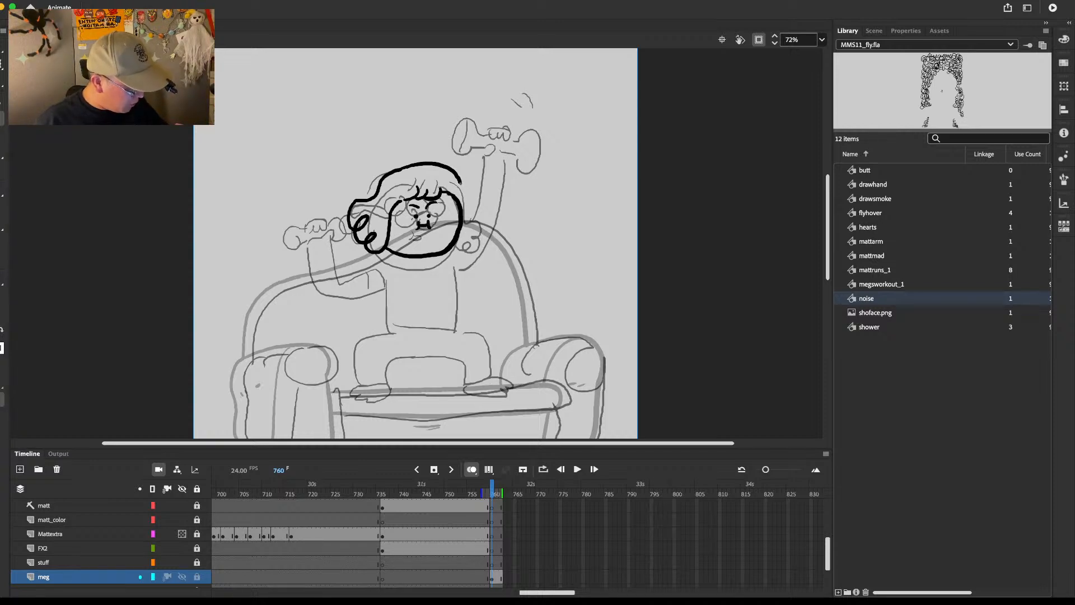
mouse_move(460, 182)
mouse_down()
mouse_move(487, 215)
mouse_move(468, 246)
mouse_move(460, 233)
mouse_move(503, 210)
mouse_up()
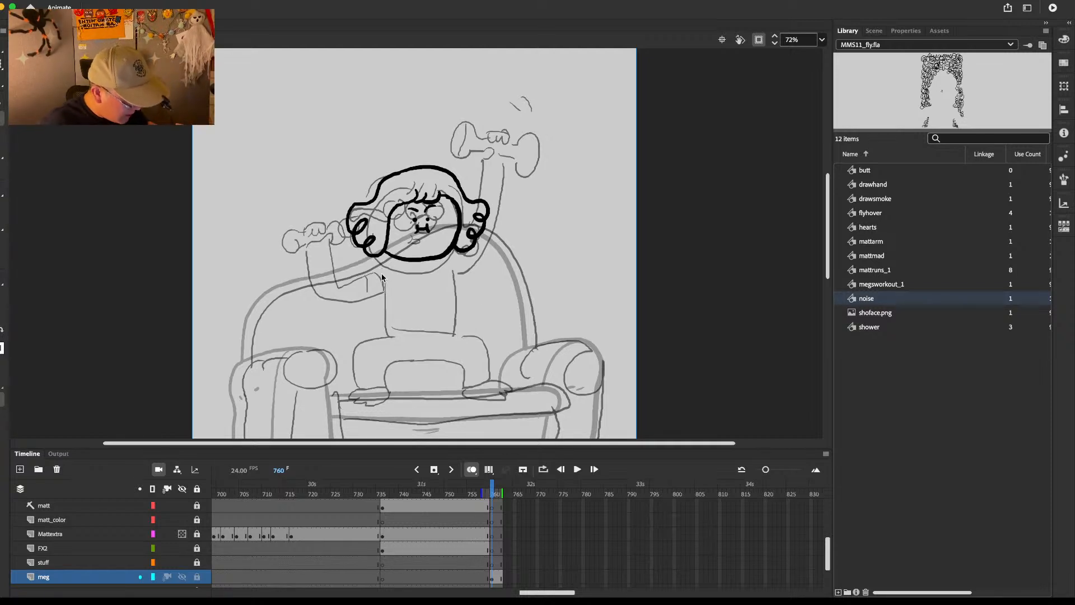
Step: Scale up the inked head on the meg layer slightly
click(493, 577)
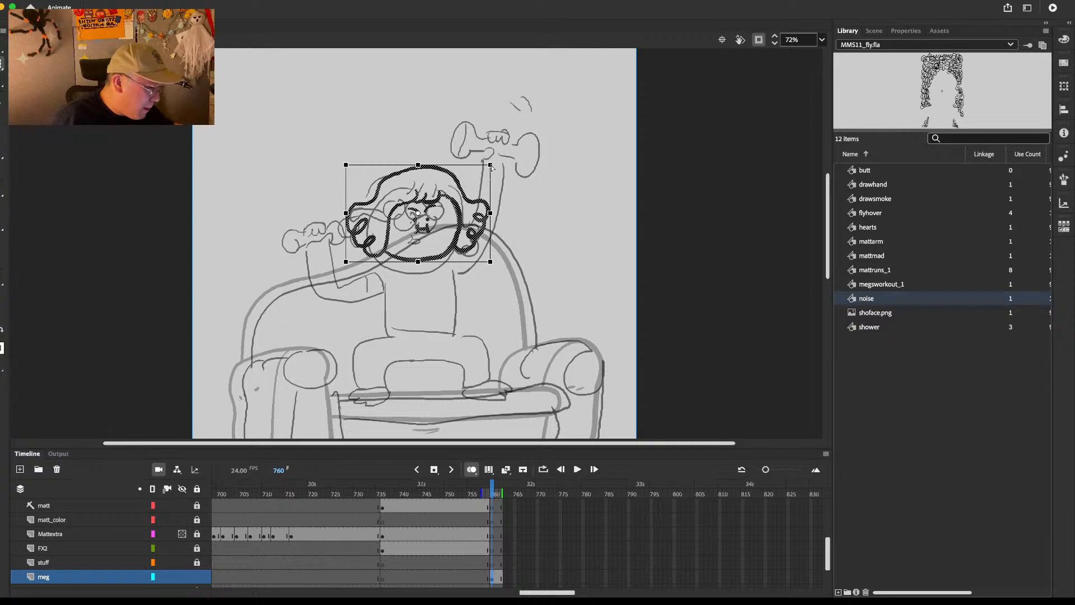
drag(490, 166, 501, 154)
key(b)
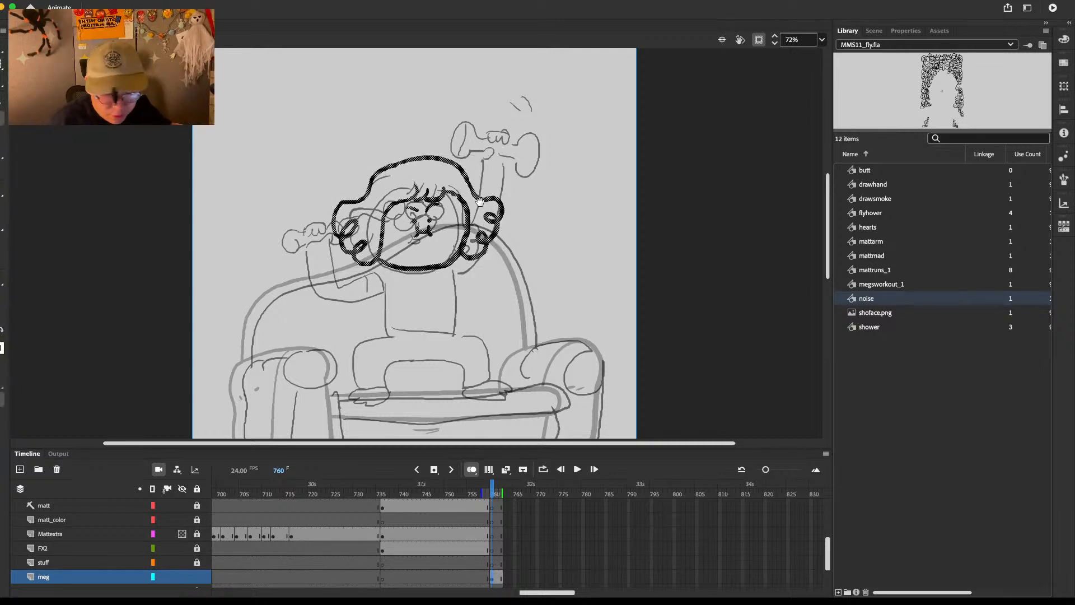
scroll(481, 203, up, 2)
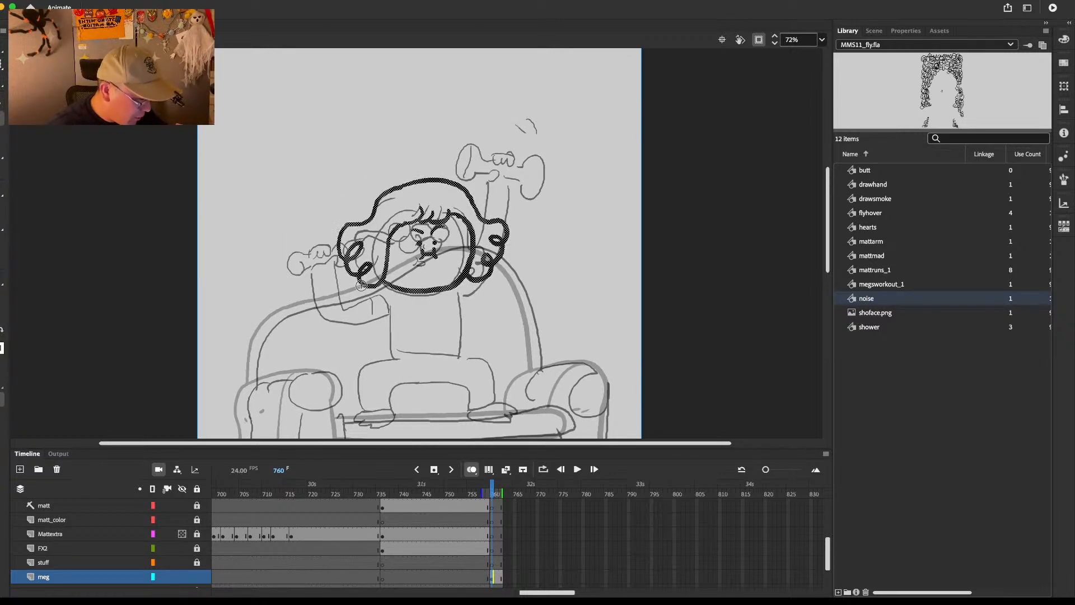
Step: Draw the lowered bent arm holding a dumbbell beside the head, and the character's torso
mouse_move(361, 285)
mouse_down()
mouse_move(305, 266)
mouse_move(297, 293)
mouse_move(309, 277)
mouse_move(287, 274)
mouse_move(326, 280)
mouse_up()
key(cmd+z)
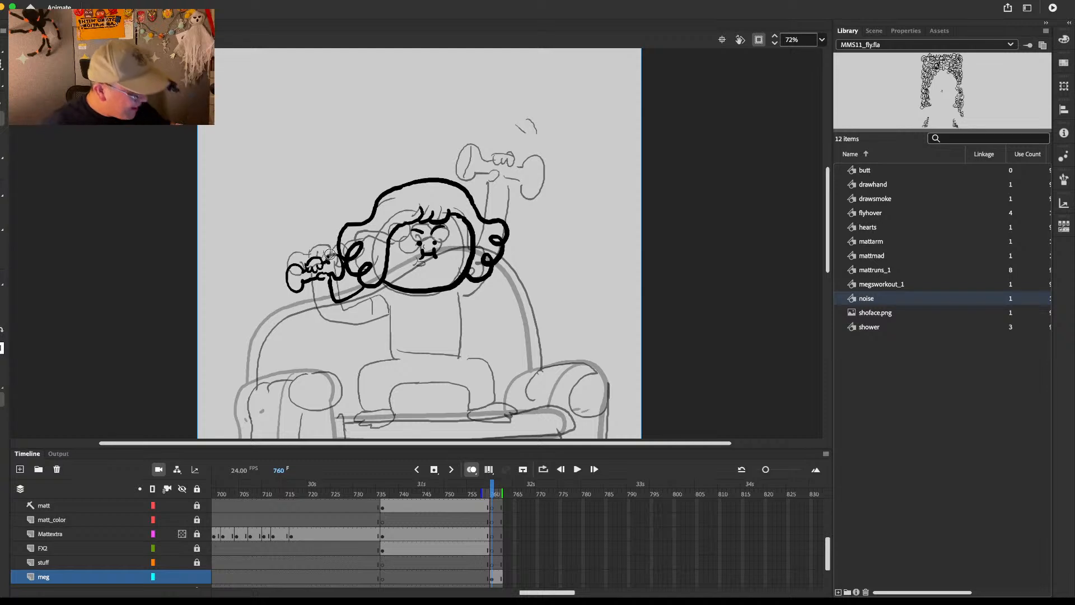
mouse_move(311, 281)
mouse_down()
mouse_move(337, 321)
mouse_move(380, 311)
mouse_move(316, 296)
mouse_move(390, 303)
mouse_move(462, 330)
mouse_up()
key(super+z)
drag(459, 293, 462, 330)
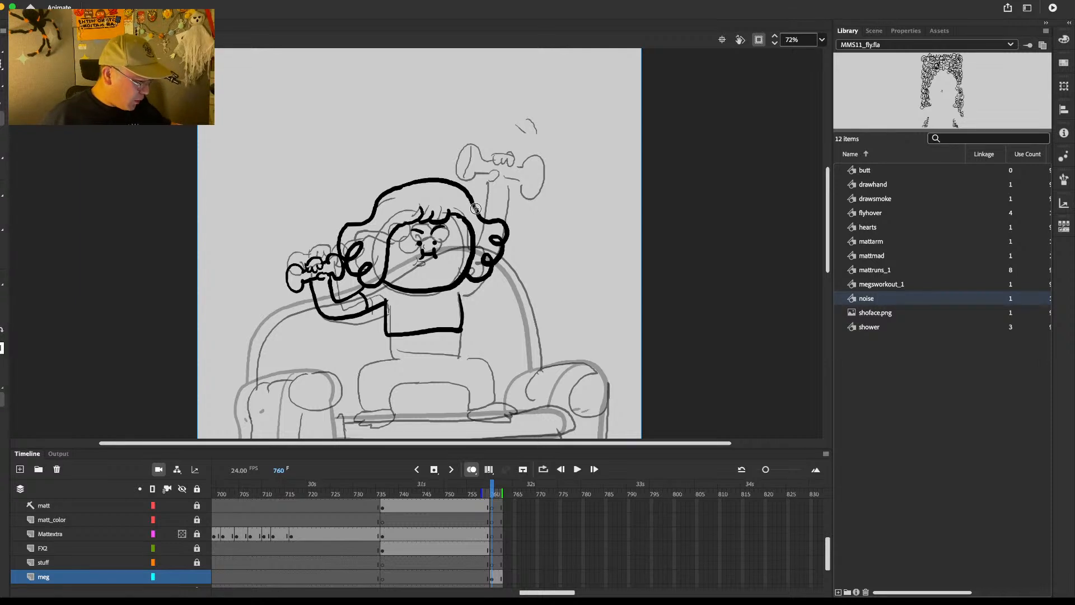
Step: Erase the hair where the raised arm crosses it and draw that arm lifting a dumbbell overhead
key(e)
mouse_move(480, 202)
mouse_down()
mouse_move(468, 278)
mouse_move(486, 206)
mouse_move(455, 287)
mouse_move(489, 161)
mouse_move(472, 172)
mouse_move(521, 179)
mouse_move(528, 169)
mouse_move(512, 182)
mouse_move(552, 188)
mouse_up()
key(b)
key(super+z)
key(super+z)
key(super+z)
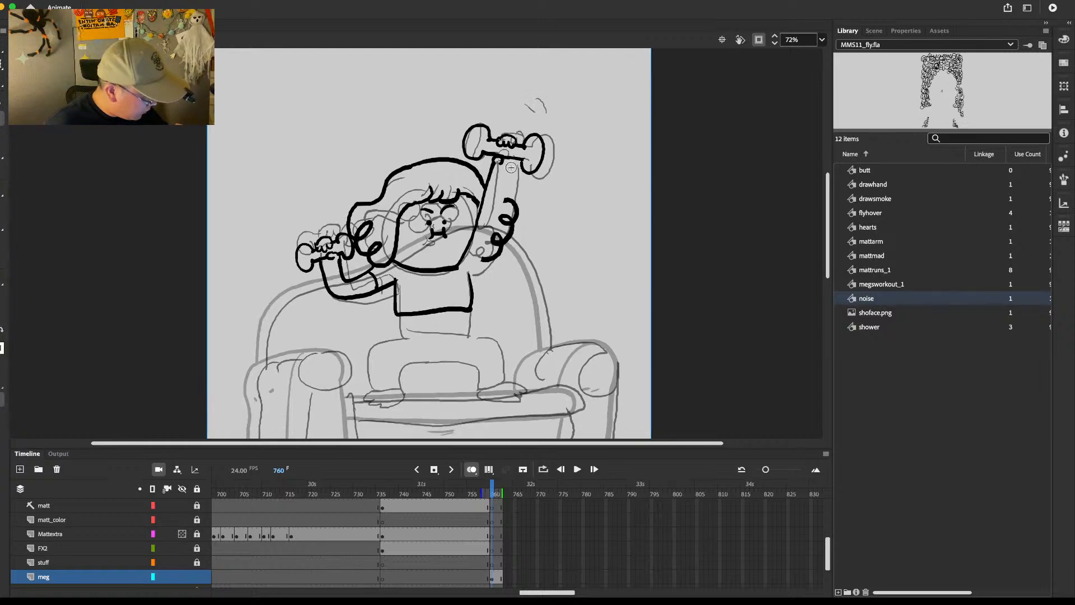
drag(513, 156, 470, 278)
mouse_move(472, 241)
mouse_down()
mouse_move(492, 246)
mouse_move(528, 187)
mouse_up()
Step: Shift the whole figure down toward the couch and draw its squatting legs and feet on the seat
mouse_move(517, 222)
mouse_down()
mouse_move(522, 204)
mouse_move(494, 223)
mouse_up()
key(super+a)
key(b)
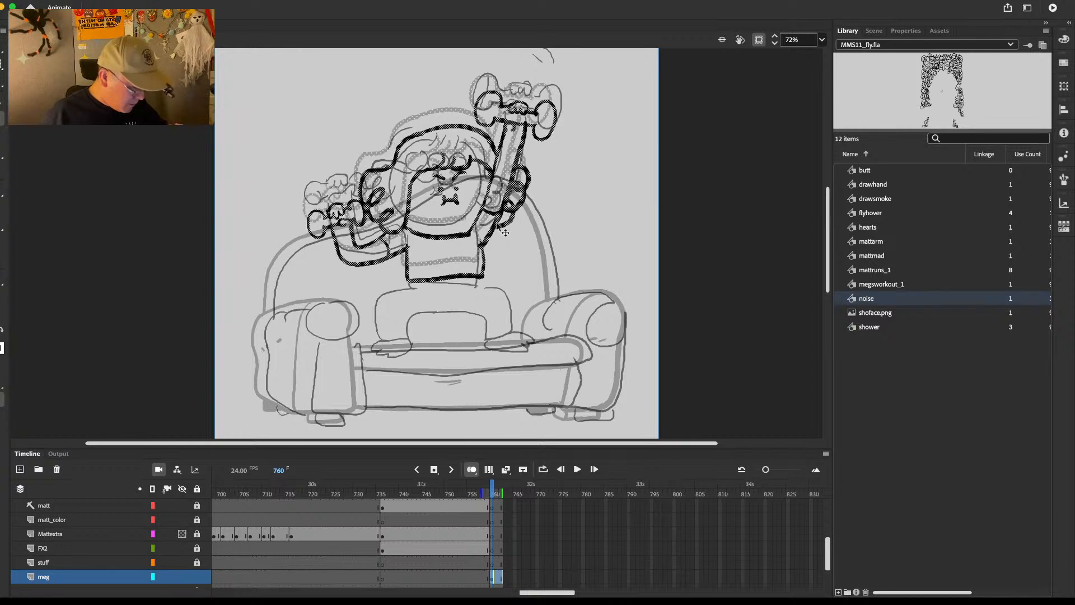
mouse_move(416, 284)
mouse_down()
mouse_move(388, 297)
mouse_move(385, 340)
mouse_move(421, 309)
mouse_move(464, 305)
mouse_move(490, 332)
mouse_up()
mouse_move(480, 275)
mouse_down()
mouse_move(512, 322)
mouse_move(495, 335)
mouse_move(375, 348)
mouse_move(489, 337)
mouse_move(512, 331)
mouse_up()
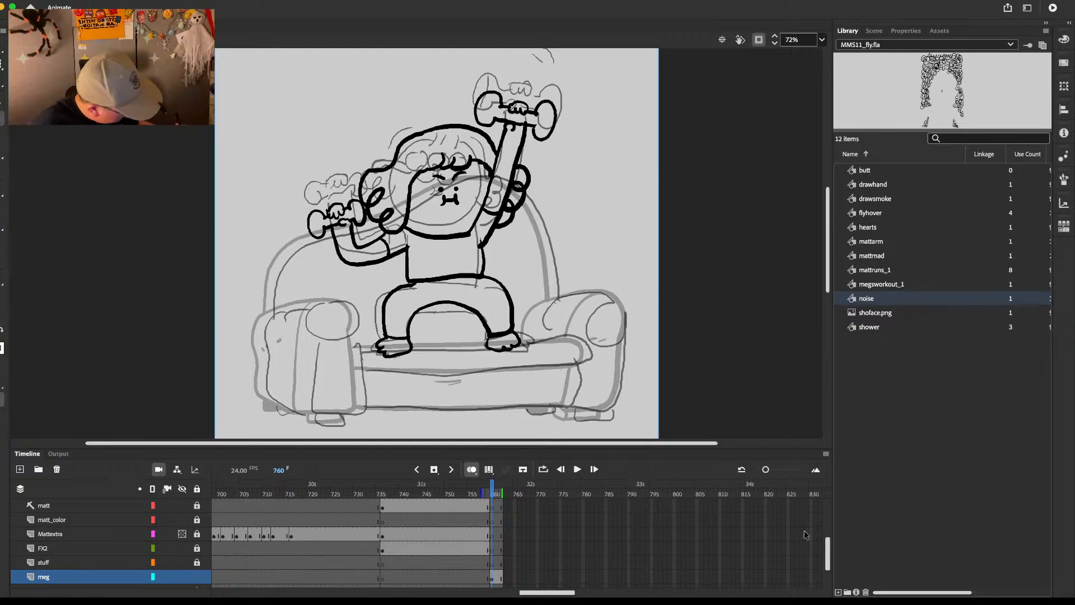
Step: Toggle the BG layer off and on to compare with the storyboard, and hide the boards folder
drag(828, 546, 829, 562)
click(182, 562)
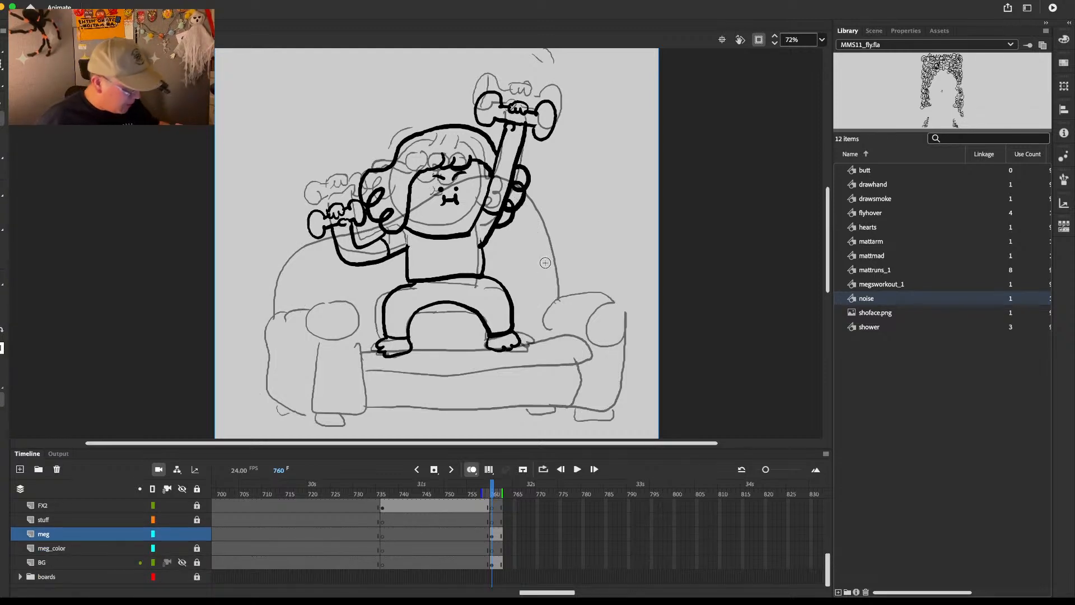
click(182, 562)
click(182, 576)
alt+click(558, 237)
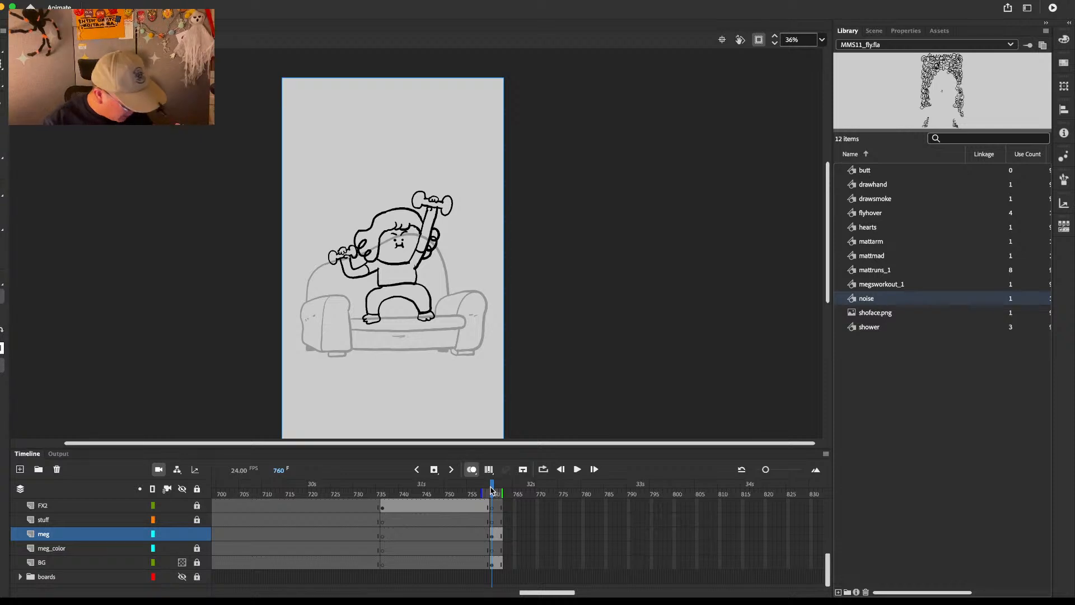
Step: Extend the couch shot on all layers to frame 782
key(F5)
key(F5)
key(F5)
key(F5)
key(F5)
key(F5)
key(F5)
key(F5)
key(F5)
key(F5)
key(F5)
key(F5)
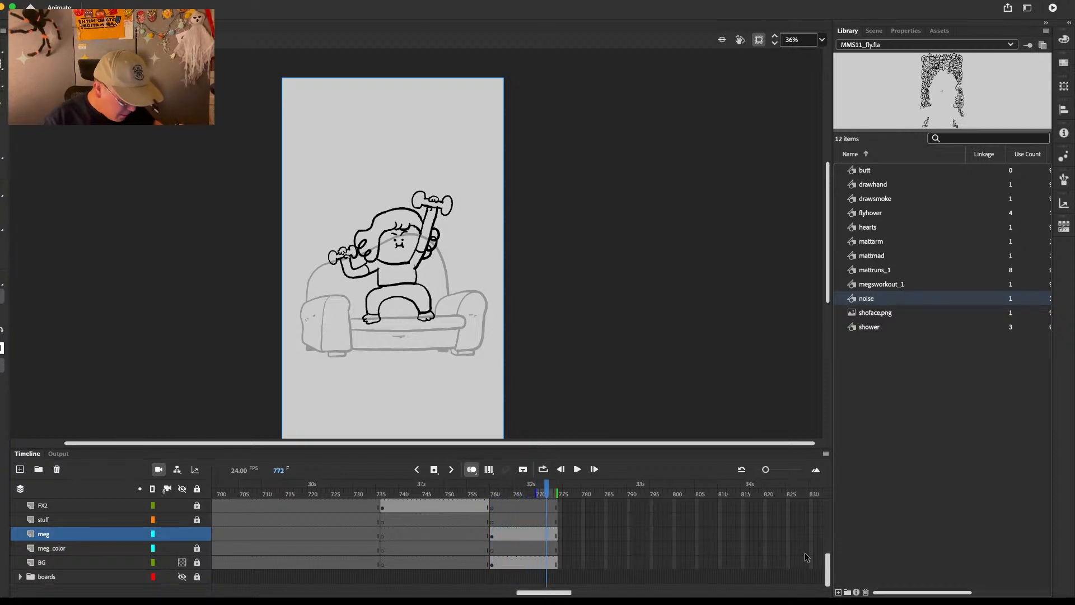
key(F5)
key(F5)
key(F5)
key(F5)
key(F5)
key(F5)
key(F5)
key(F5)
Step: Create a new Graphic symbol named megsweights
click(525, 536)
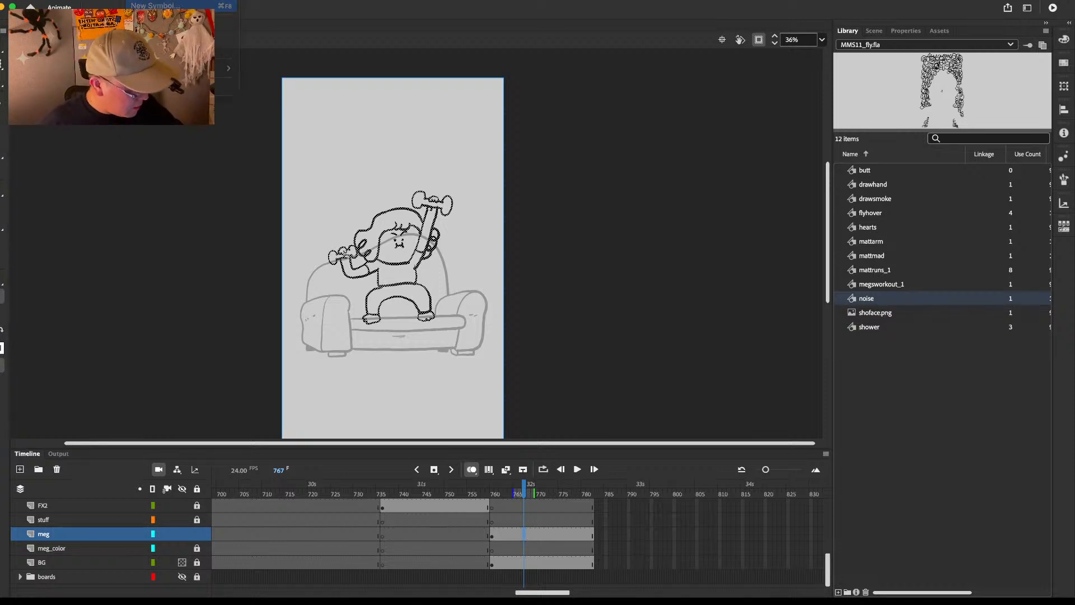
key(super+F8)
text(megs)
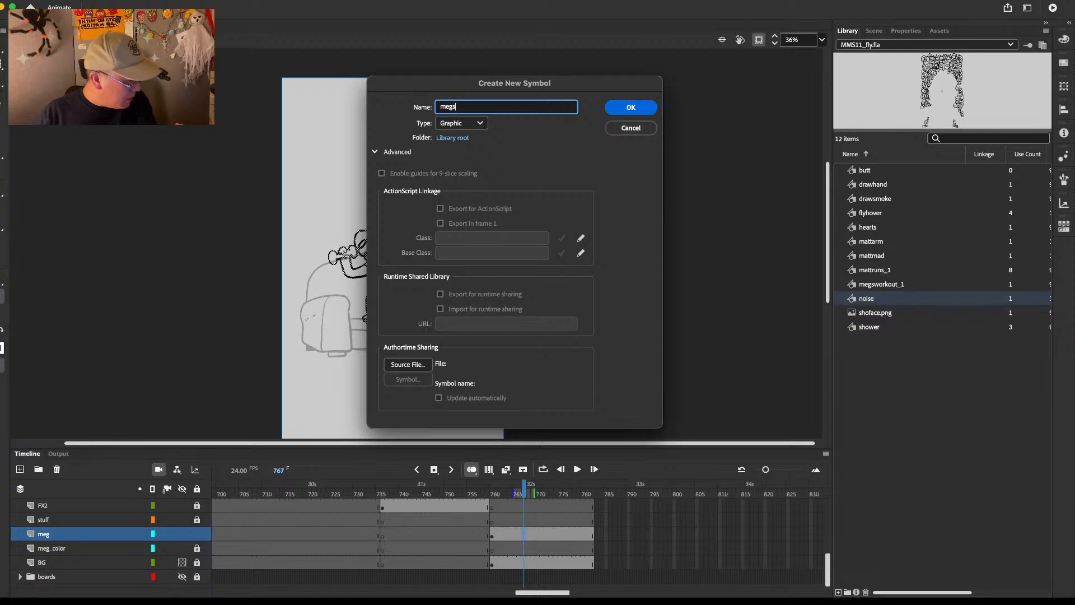
text(weights)
key(Return)
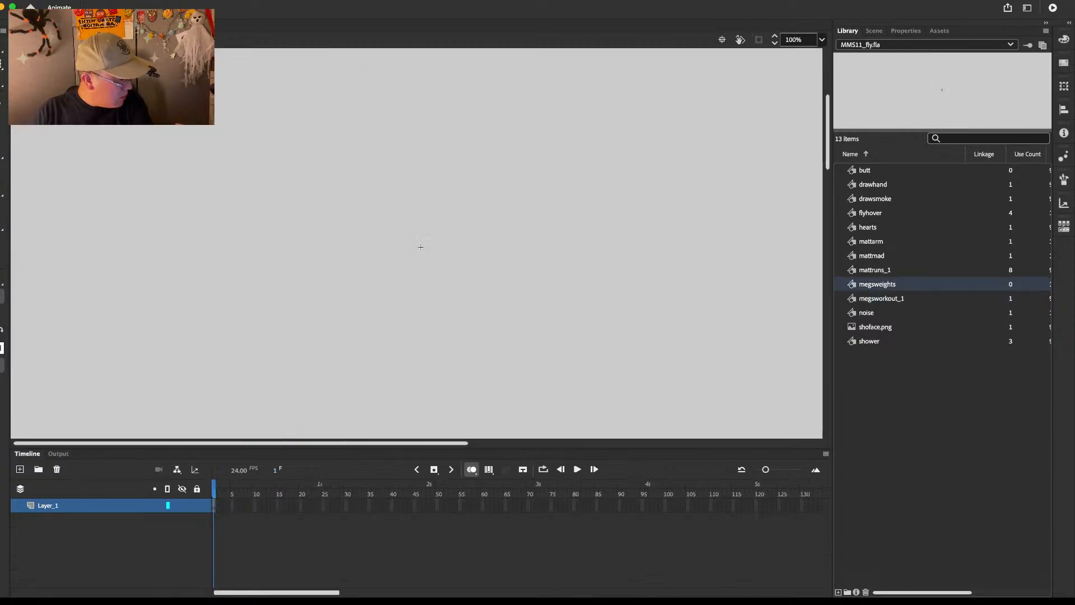
Step: Cut the weightlifting character from the meg layer and paste it in place inside the megsweights symbol
key(super+e)
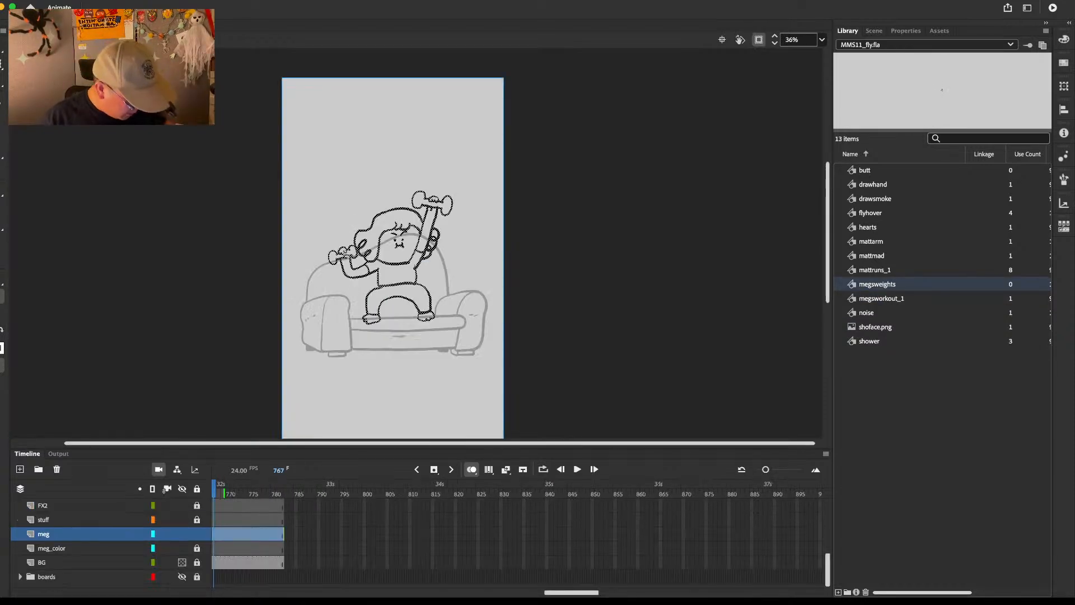
click(238, 538)
key(ctrl+x)
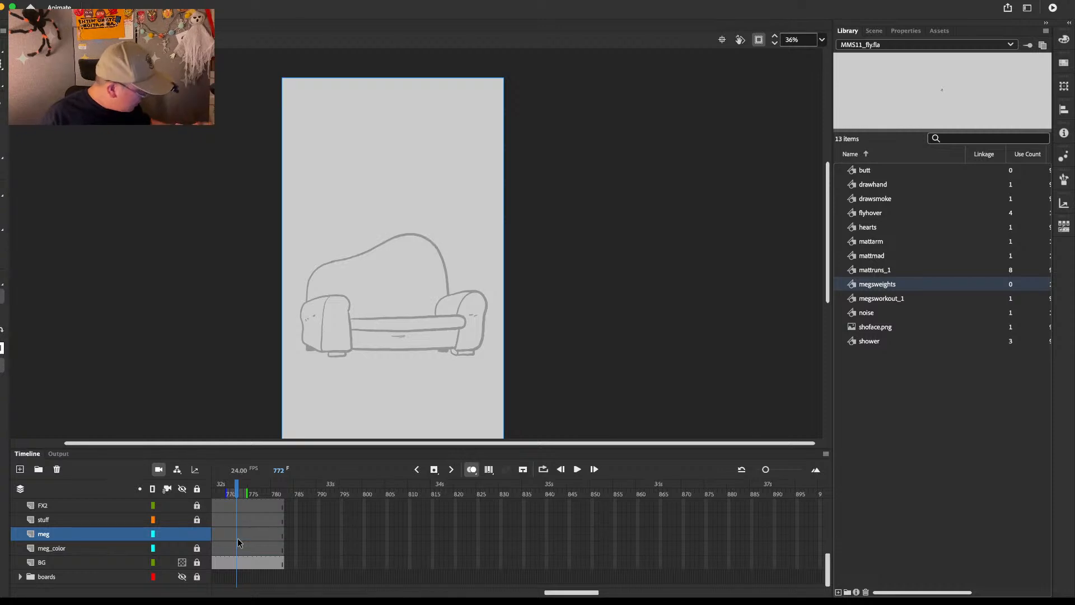
double_click(852, 285)
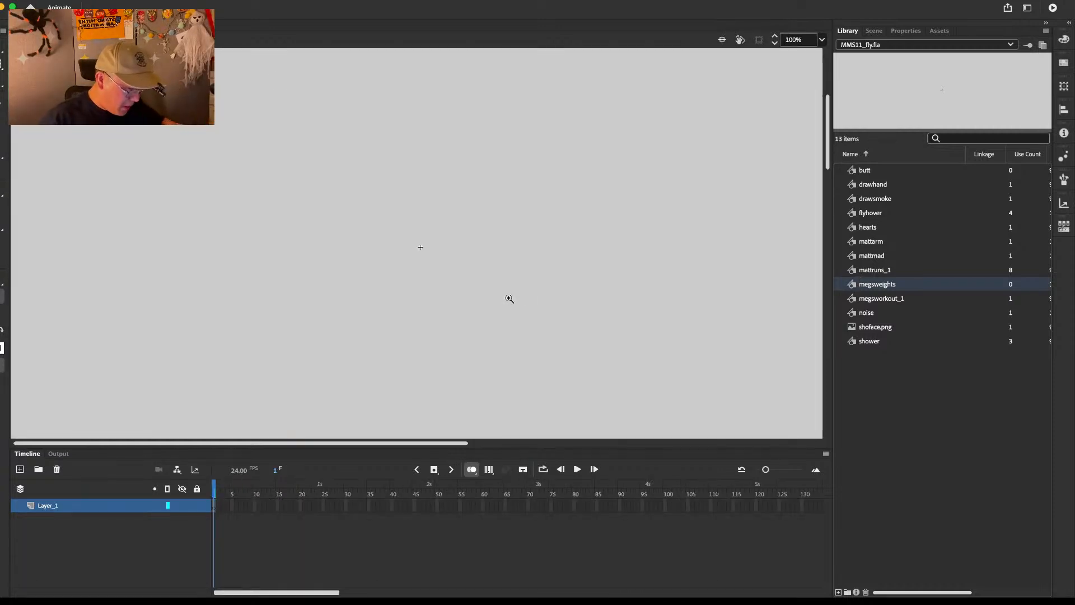
key(super+shift+v)
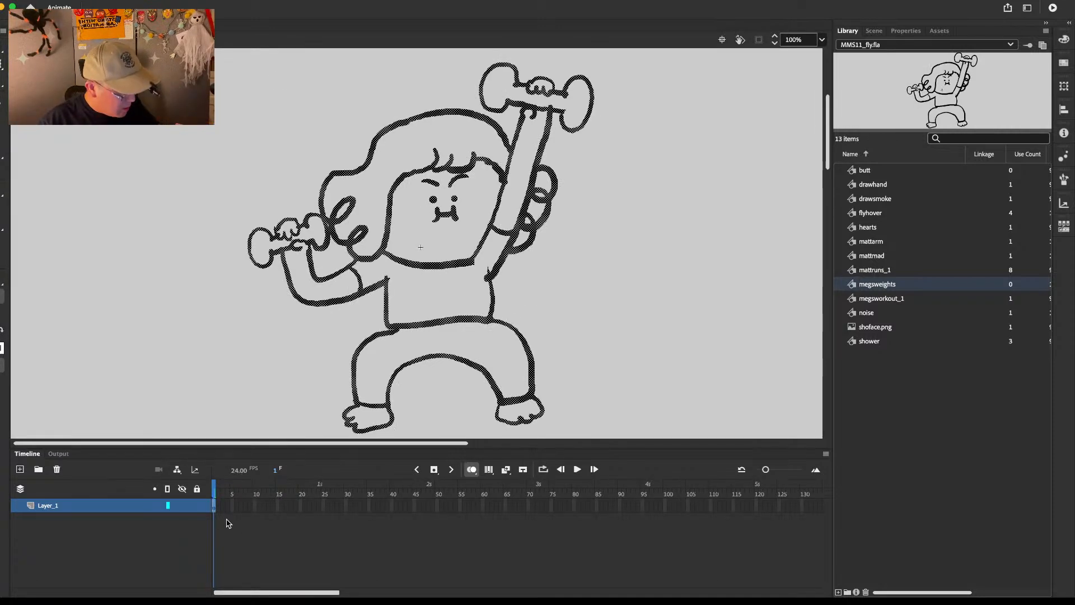
Step: Extend the symbol's drawing to 13 frames and insert a blank keyframe at frame 8
key(F5)
key(F5)
key(F5)
key(F5)
key(F5)
key(F5)
key(F5)
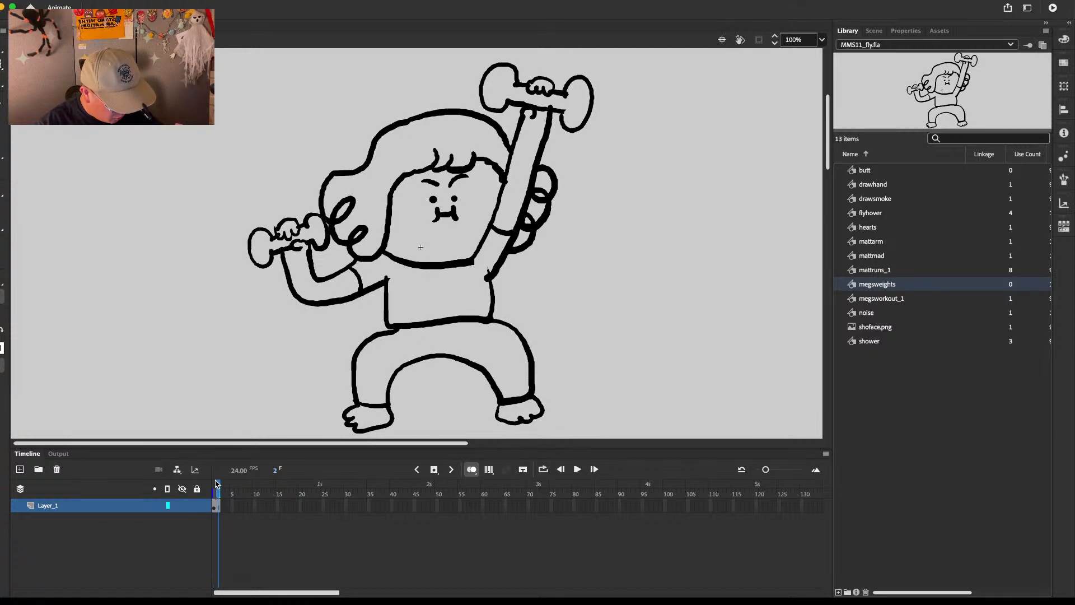
key(F5)
key(F5)
key(F5)
key(F5)
key(F5)
click(246, 509)
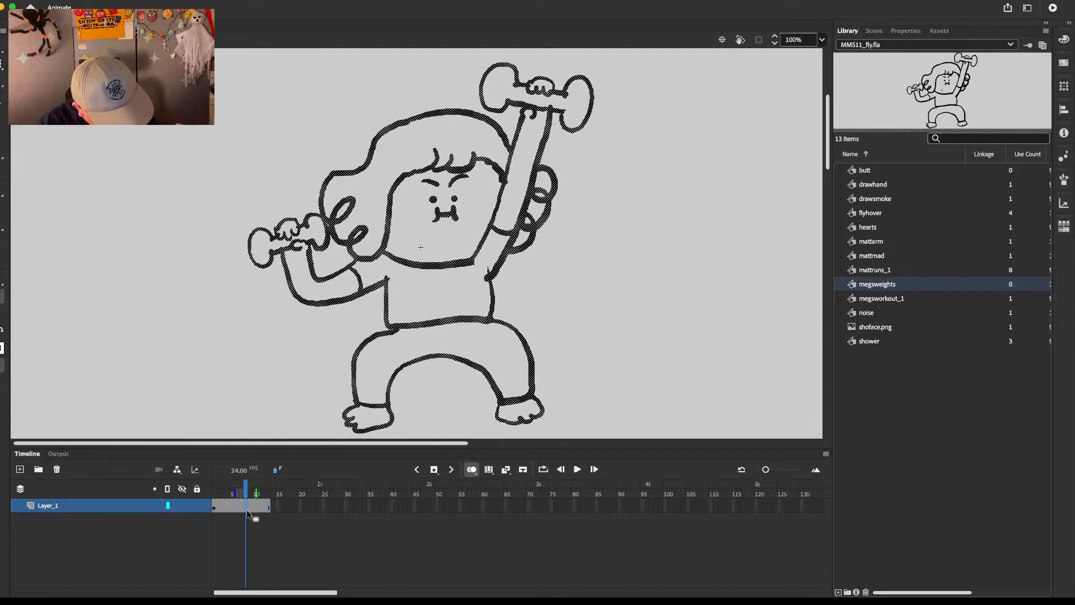
key(F7)
Step: Draw the opposite hand gripping a raised dumbbell at frame 8, trimming the dumbbell's outer end with the eraser
drag(596, 242, 591, 278)
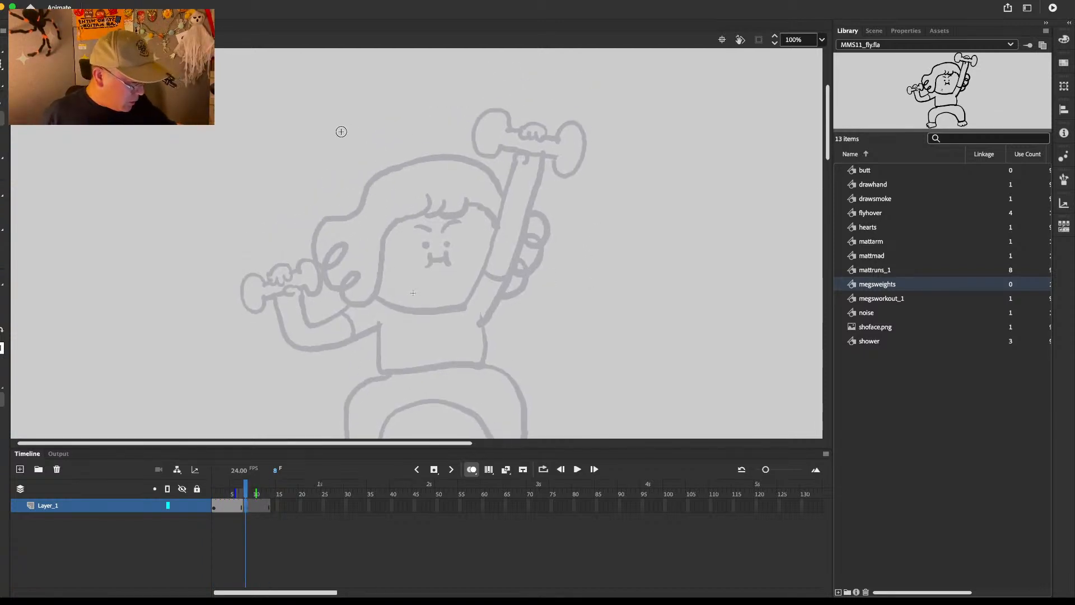
mouse_move(318, 96)
mouse_down()
mouse_move(320, 115)
mouse_move(342, 110)
mouse_move(315, 98)
mouse_move(327, 121)
mouse_move(345, 111)
mouse_up()
key(super+z)
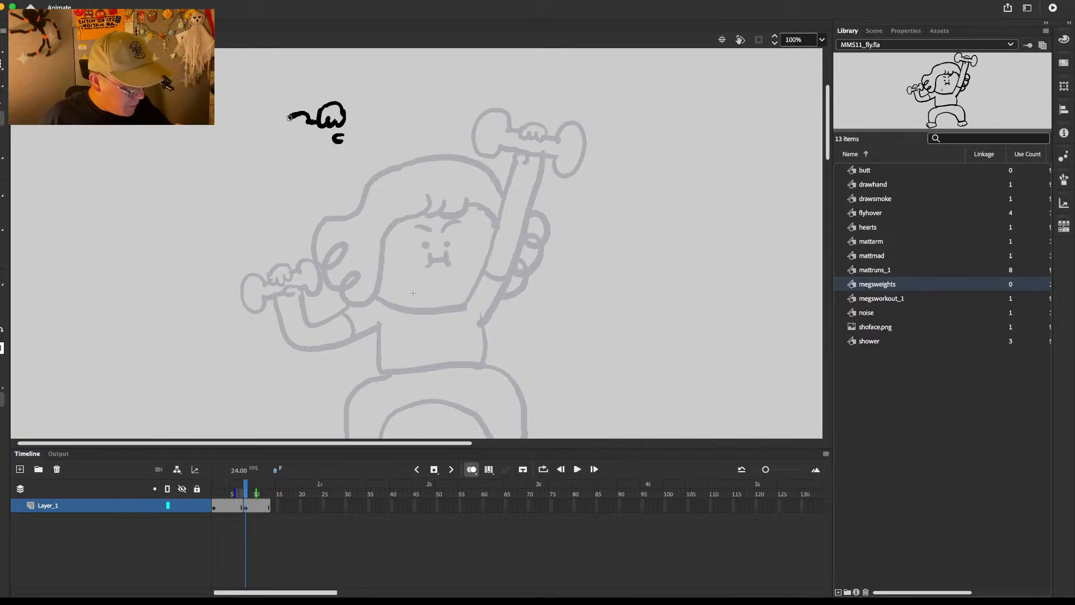
mouse_move(290, 117)
mouse_down()
mouse_move(306, 138)
mouse_move(341, 137)
mouse_move(343, 123)
mouse_move(362, 124)
mouse_move(357, 138)
mouse_move(359, 121)
mouse_move(374, 148)
mouse_move(379, 115)
mouse_up()
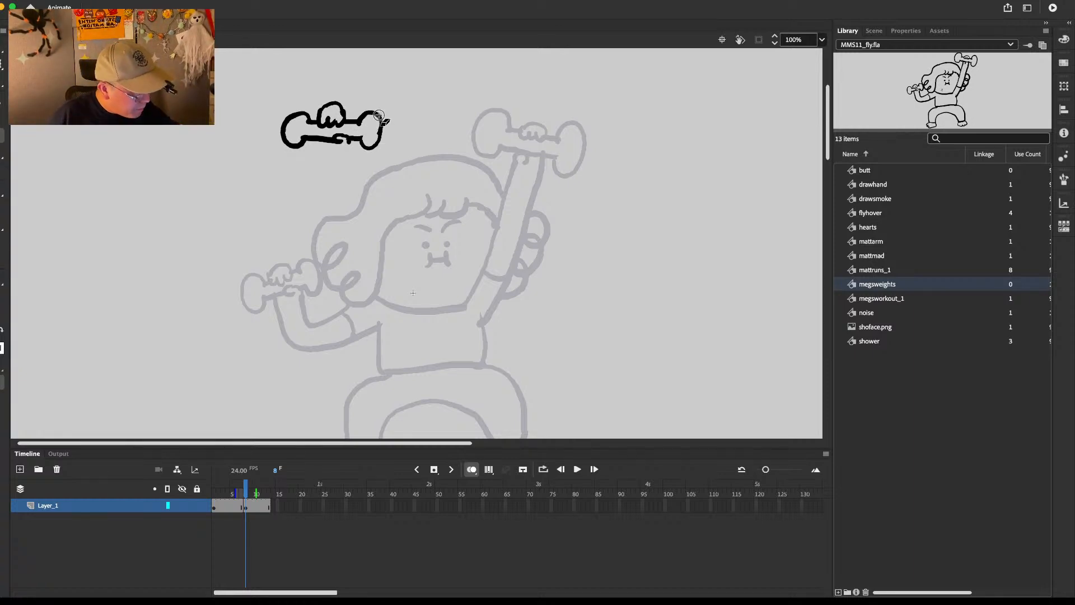
mouse_move(302, 130)
mouse_down()
mouse_move(285, 121)
mouse_move(307, 124)
mouse_move(305, 146)
mouse_move(310, 136)
mouse_up()
key(b)
key(e)
drag(285, 119, 282, 129)
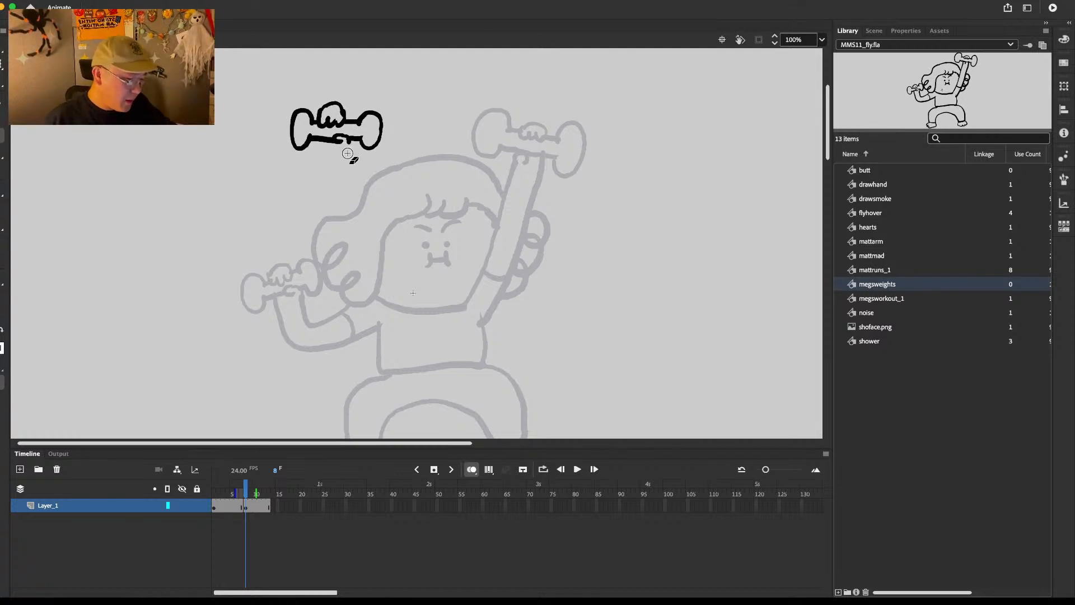
Step: Draw the straight raised arm below the new dumbbell, with a sleeve line near the shoulder
key(b)
drag(344, 145, 326, 227)
key(cmd+z)
drag(332, 150, 363, 298)
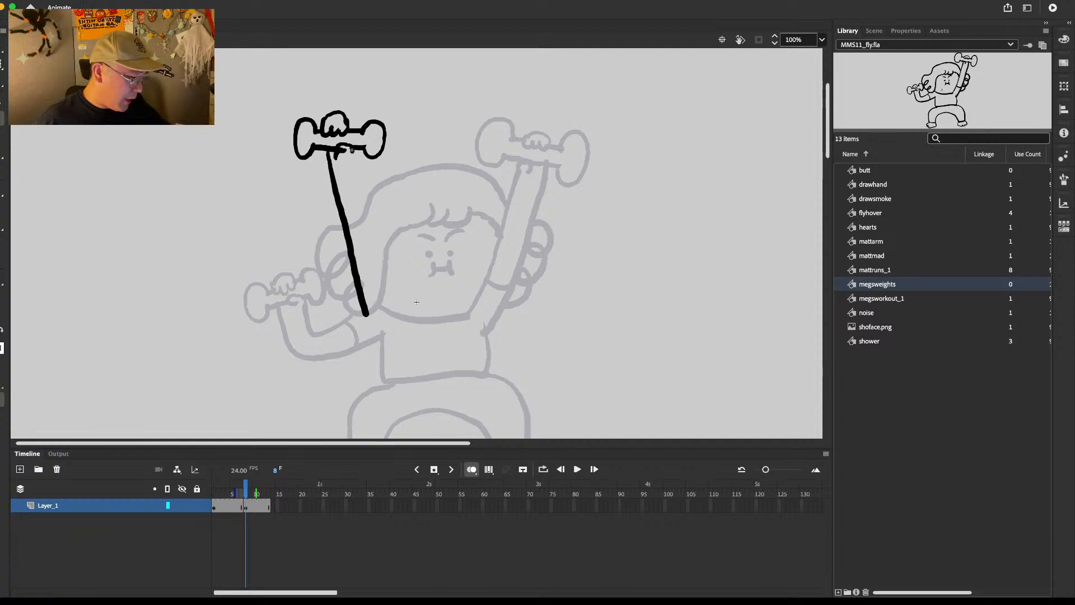
mouse_move(351, 149)
mouse_down()
mouse_move(397, 310)
mouse_move(390, 281)
mouse_up()
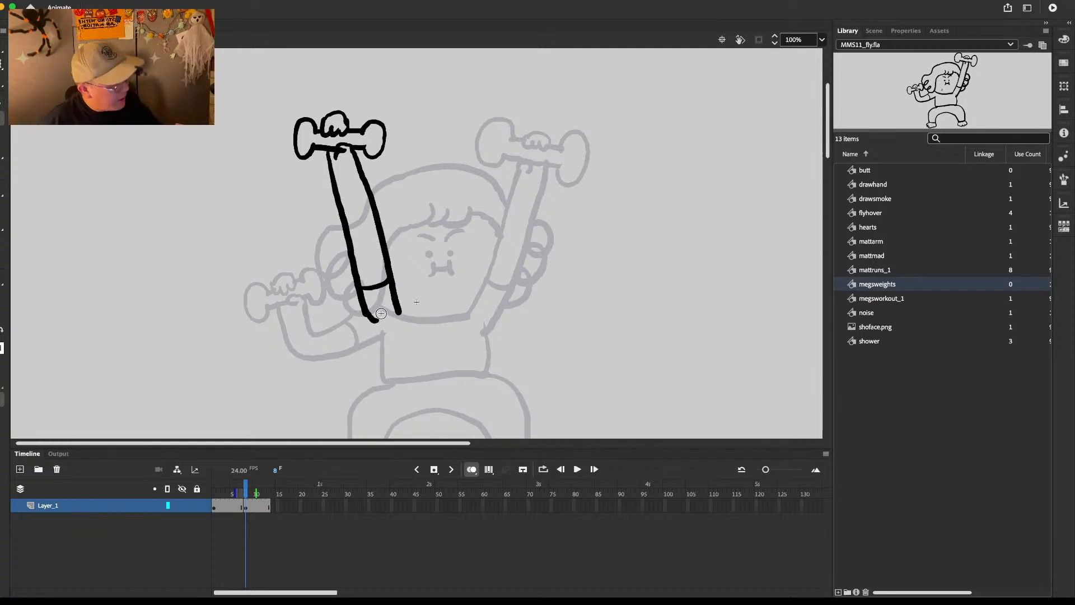
Step: Thin the raised arm's lower outline with the eraser and draw the opposite bent arm with its sleeve line and a hand gripping a dumbbell
key(e)
drag(354, 297, 375, 328)
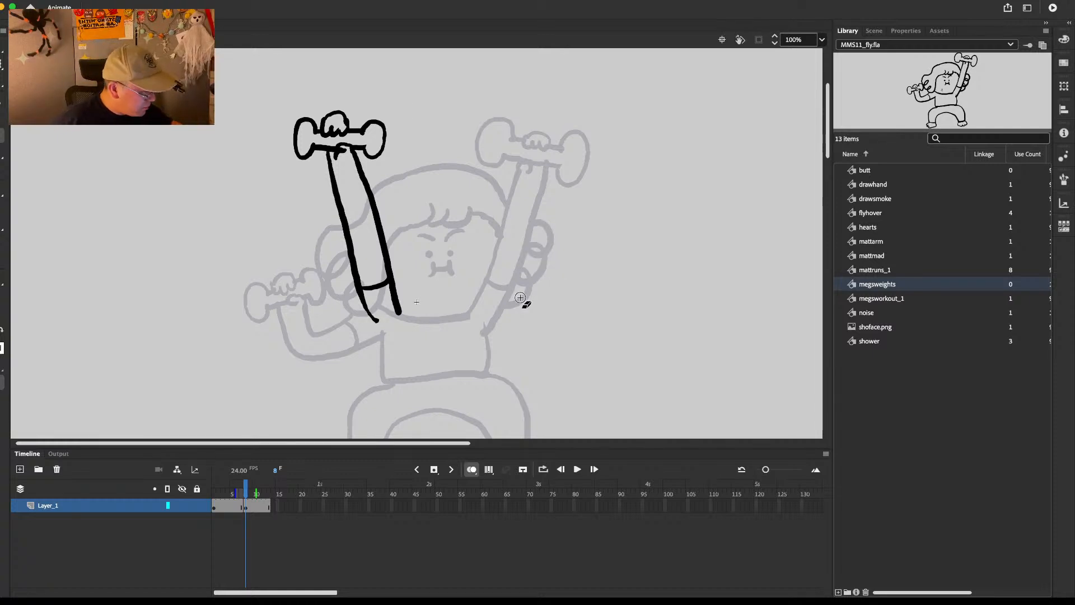
mouse_move(479, 307)
mouse_down()
mouse_move(511, 304)
mouse_move(520, 333)
mouse_move(510, 334)
mouse_move(537, 305)
mouse_move(535, 256)
mouse_up()
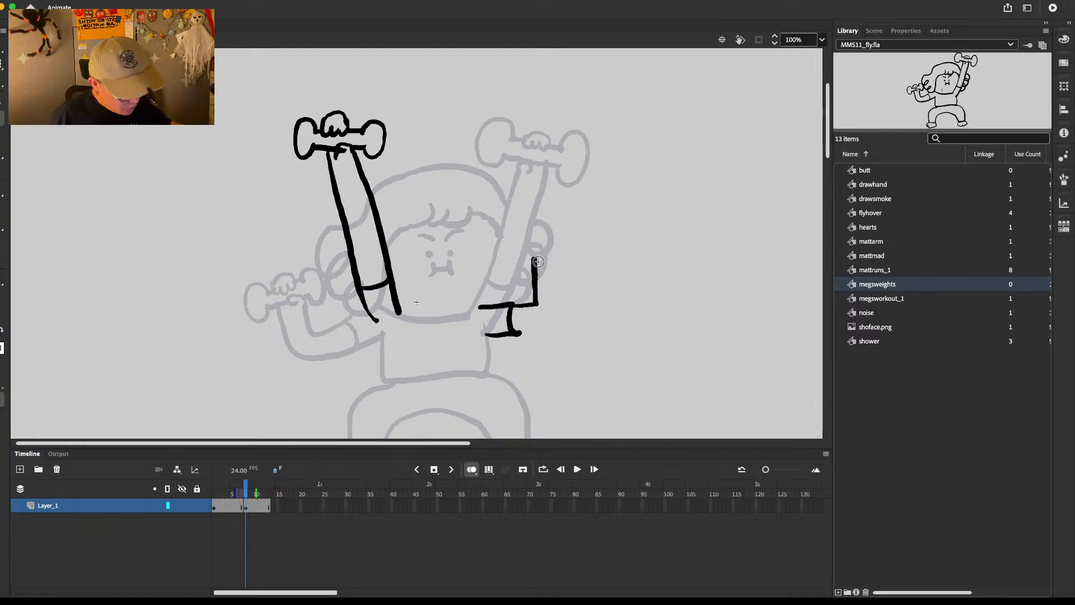
key(ctrl+z)
mouse_move(512, 306)
mouse_down()
mouse_move(531, 305)
mouse_move(550, 274)
mouse_up()
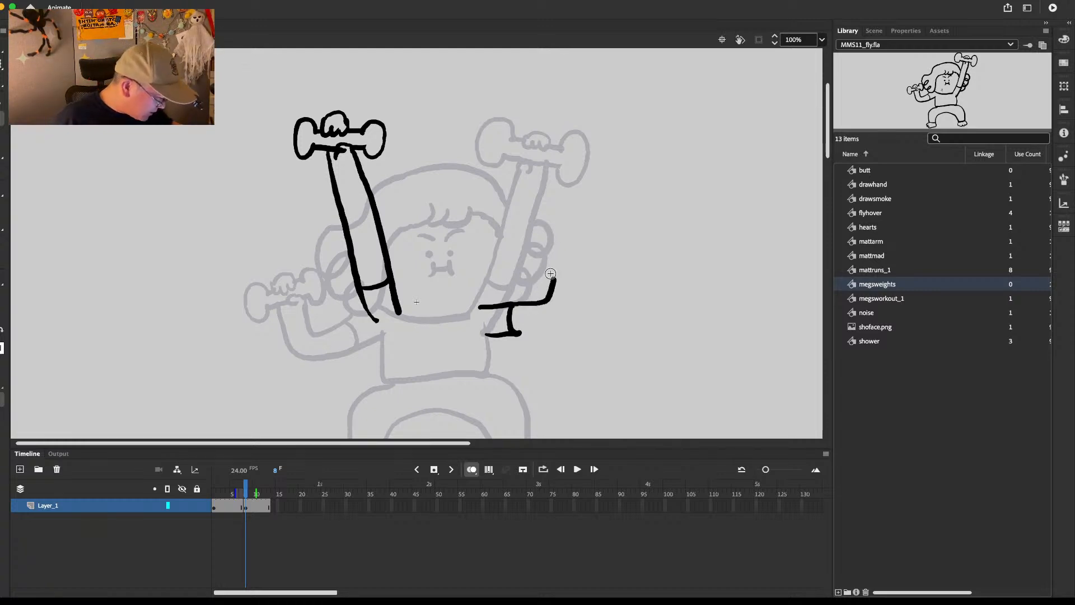
key(ctrl+z)
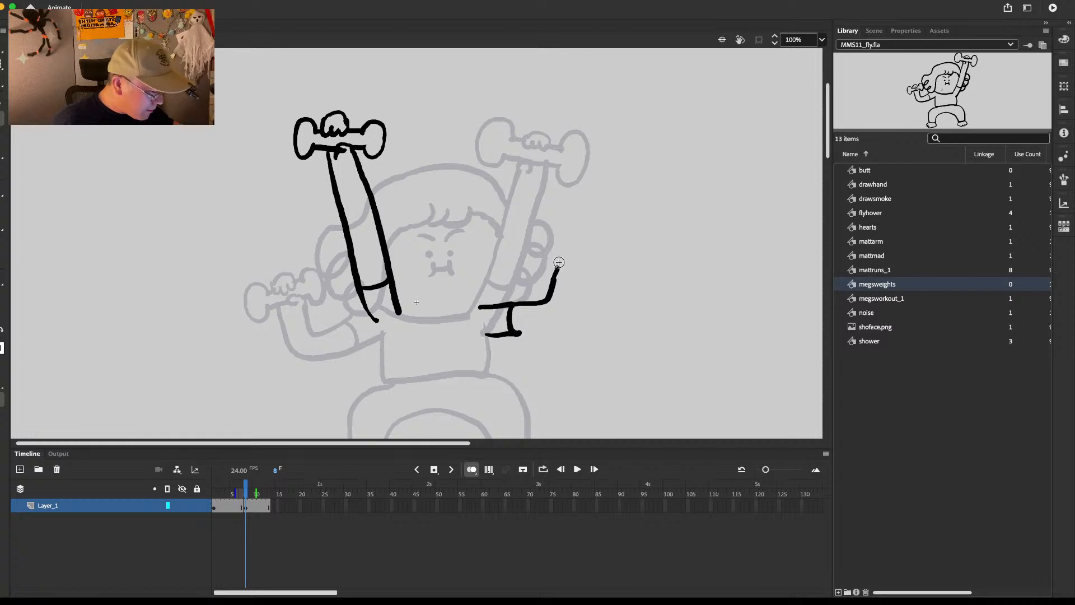
key(ctrl+z)
mouse_move(557, 263)
mouse_down()
mouse_move(575, 240)
mouse_move(587, 243)
mouse_move(559, 227)
mouse_move(533, 246)
mouse_move(587, 267)
mouse_move(610, 245)
mouse_move(600, 236)
mouse_move(593, 245)
mouse_move(571, 315)
mouse_move(516, 331)
mouse_up()
key(ctrl+z)
scroll(592, 238, up, 1)
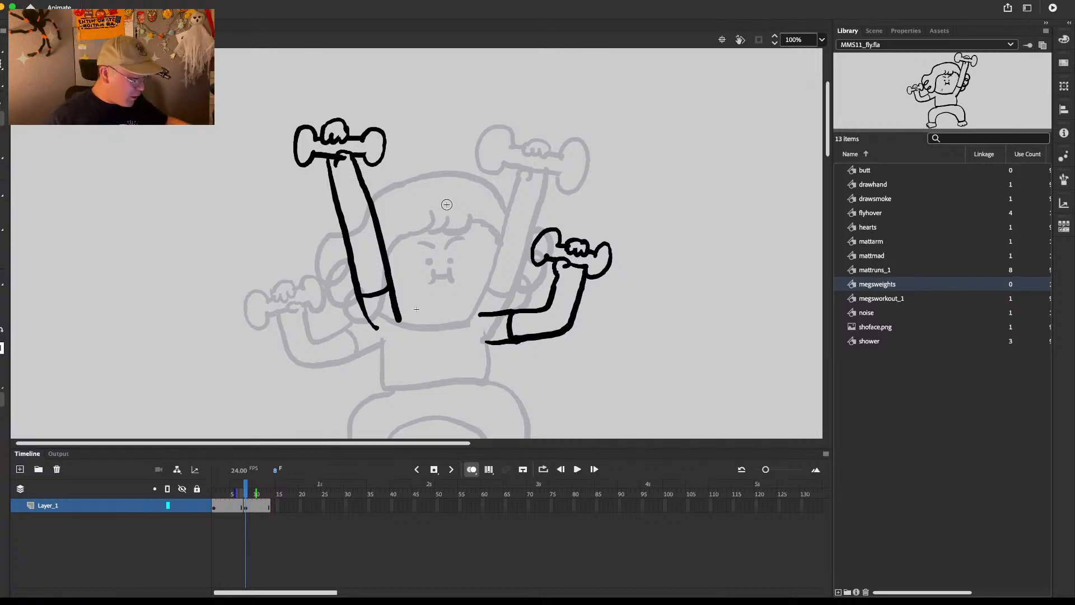
Step: Draw the frowning face at frame 8, with angled brows, dot eyes, mouth, rounded face outline and fringe
click(459, 250)
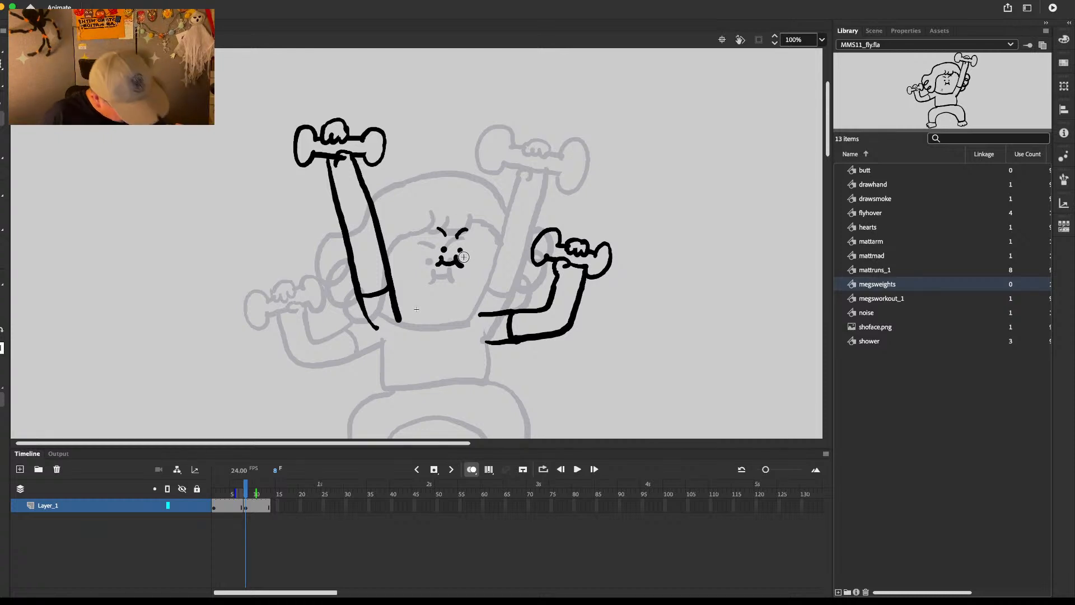
mouse_move(395, 303)
mouse_down()
mouse_move(452, 322)
mouse_move(480, 313)
mouse_up()
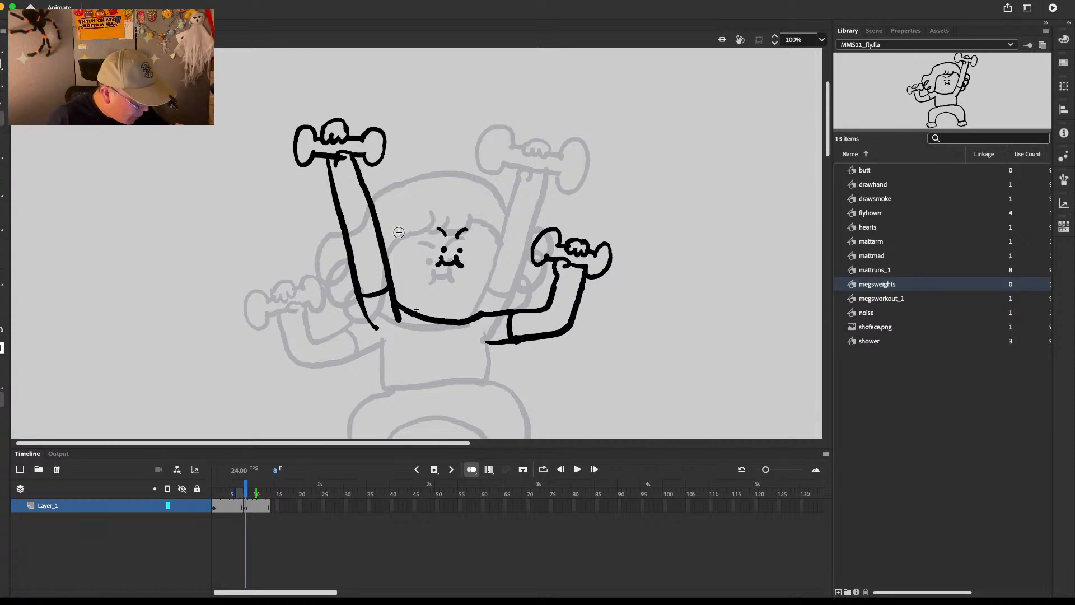
mouse_move(385, 246)
mouse_down()
mouse_move(412, 224)
mouse_move(489, 214)
mouse_move(466, 219)
mouse_move(496, 227)
mouse_move(507, 269)
mouse_move(487, 309)
mouse_up()
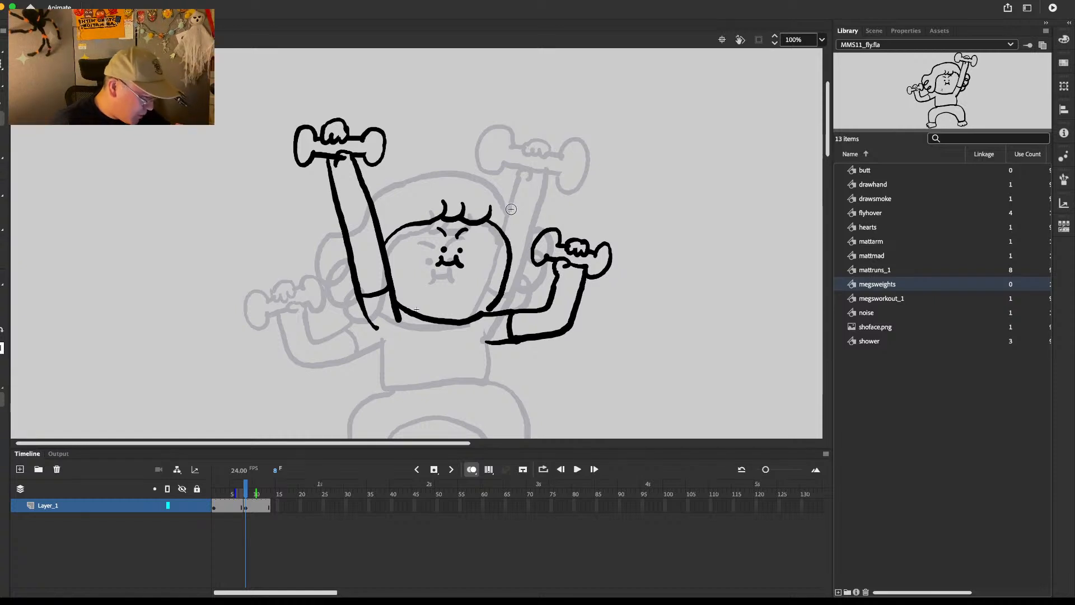
Step: Draw the hair outline around the head with curls on both sides, erasing the part that meets the raised arm
mouse_move(493, 178)
mouse_down()
mouse_move(435, 165)
mouse_move(329, 232)
mouse_move(347, 255)
mouse_move(328, 273)
mouse_move(351, 283)
mouse_move(342, 284)
mouse_move(367, 311)
mouse_up()
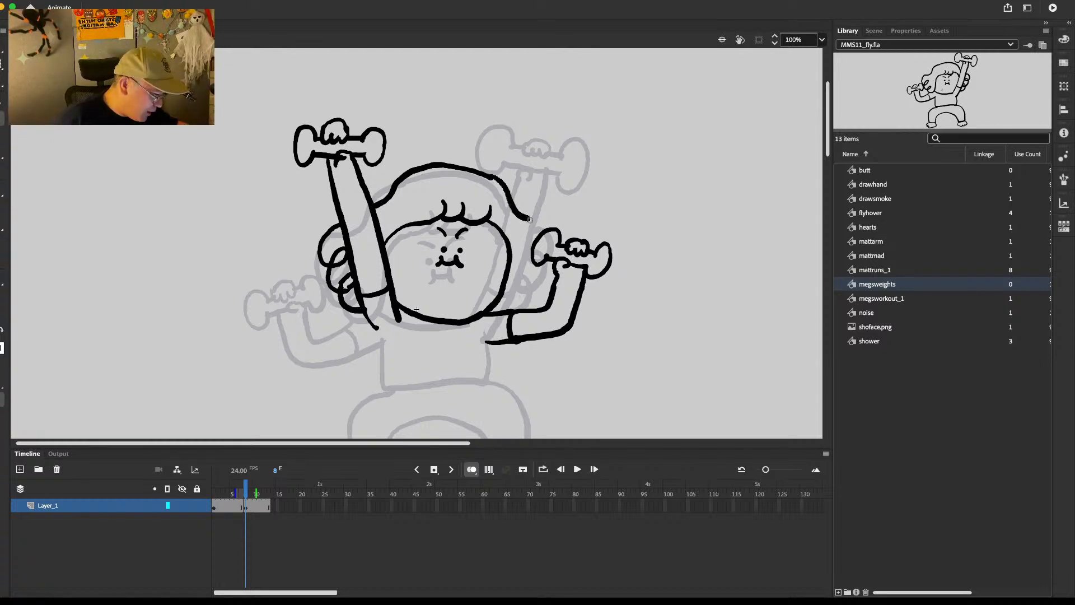
drag(486, 178, 552, 249)
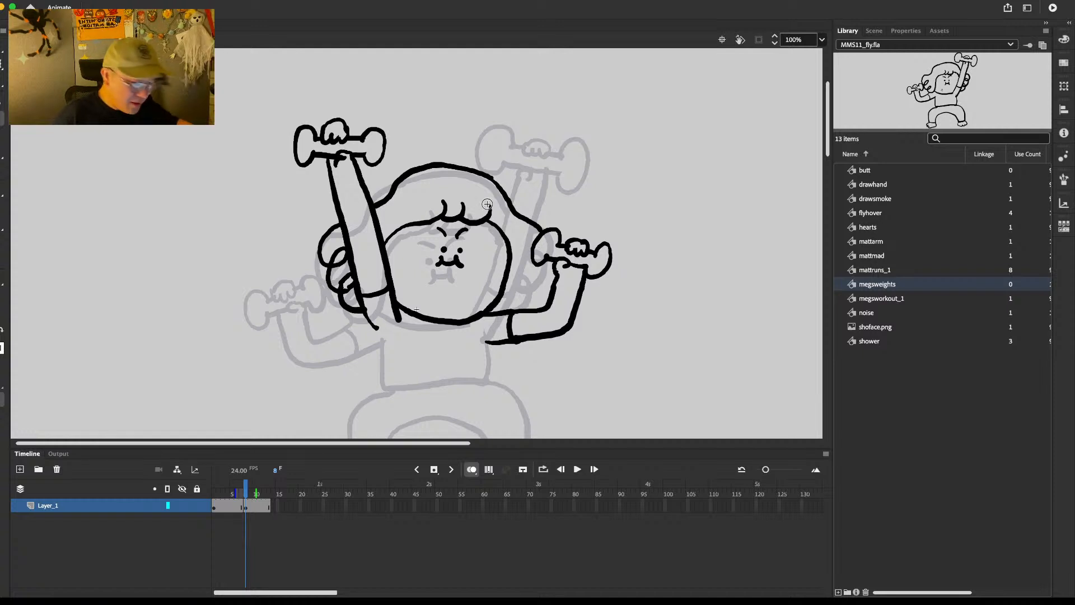
drag(404, 181, 380, 202)
key(b)
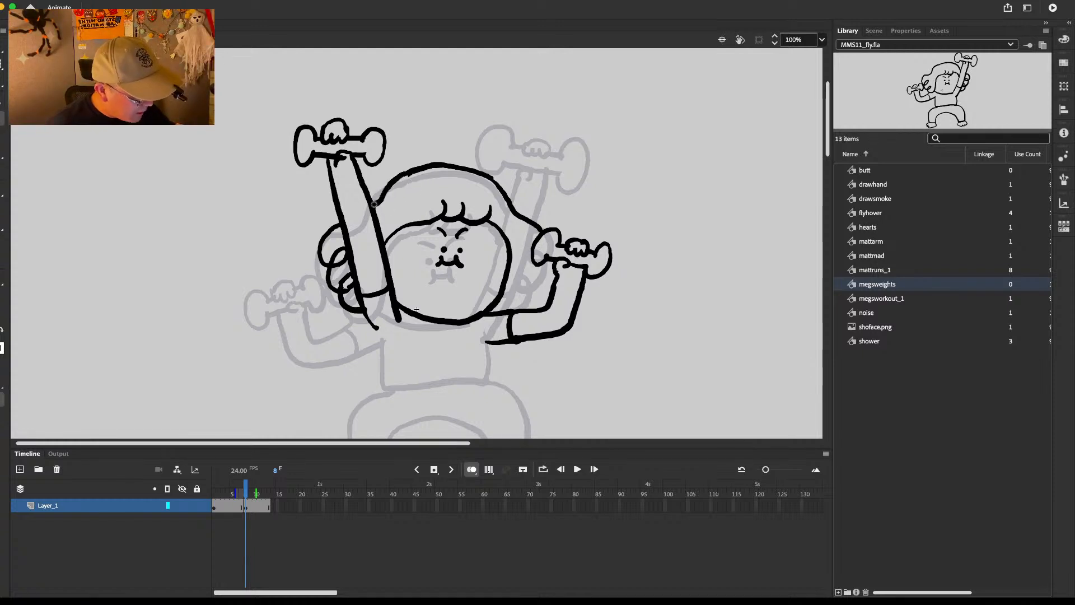
key(e)
mouse_move(531, 225)
mouse_down()
mouse_move(524, 214)
mouse_move(544, 229)
mouse_move(511, 217)
mouse_move(533, 249)
mouse_move(524, 301)
mouse_move(498, 296)
mouse_up()
key(b)
key(e)
key(b)
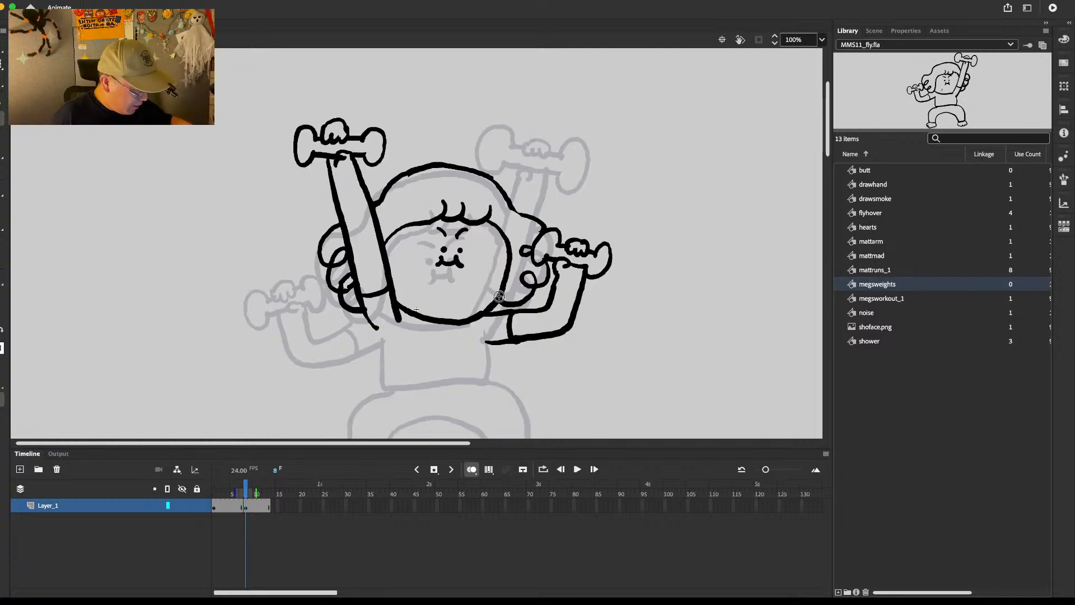
Step: Clean up the hair's crown with the eraser and redraw it as a smooth, rounder arc
key(e)
drag(506, 203, 516, 210)
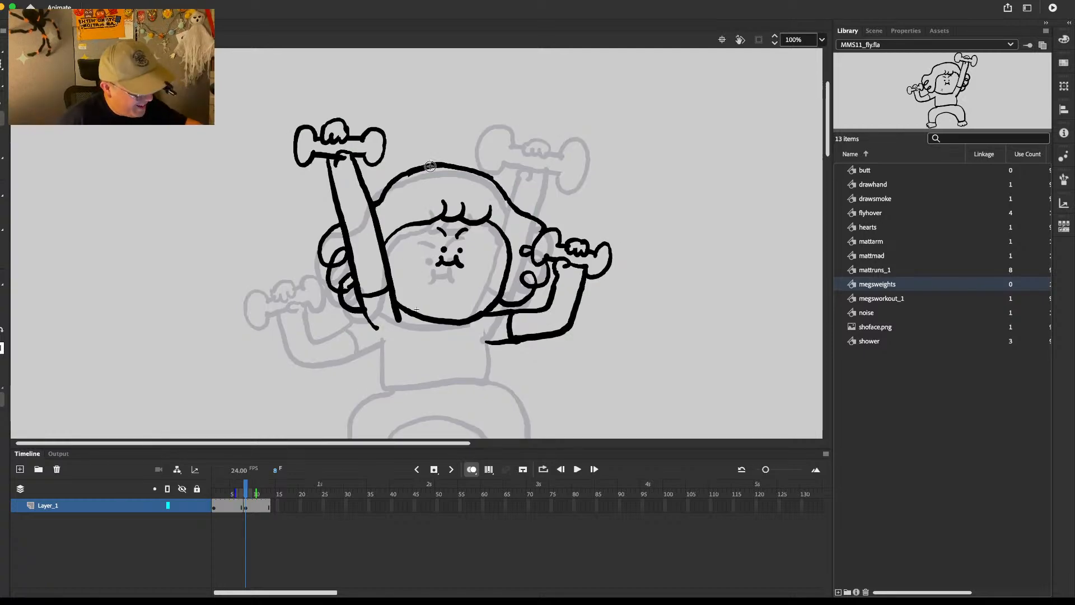
mouse_move(385, 180)
mouse_down()
mouse_move(443, 164)
mouse_move(493, 183)
mouse_up()
mouse_move(390, 185)
mouse_down()
mouse_move(437, 168)
mouse_move(482, 173)
mouse_move(517, 212)
mouse_up()
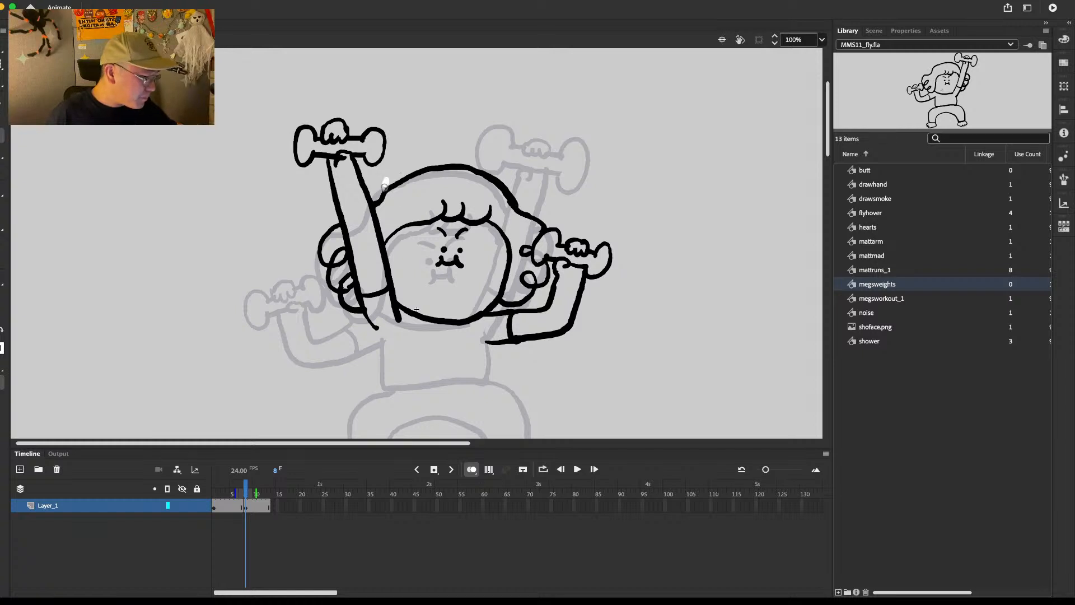
Step: Draw the shirt's torso below the head and shift the whole frame 8 drawing slightly toward the bent arm
scroll(562, 297, down, 2)
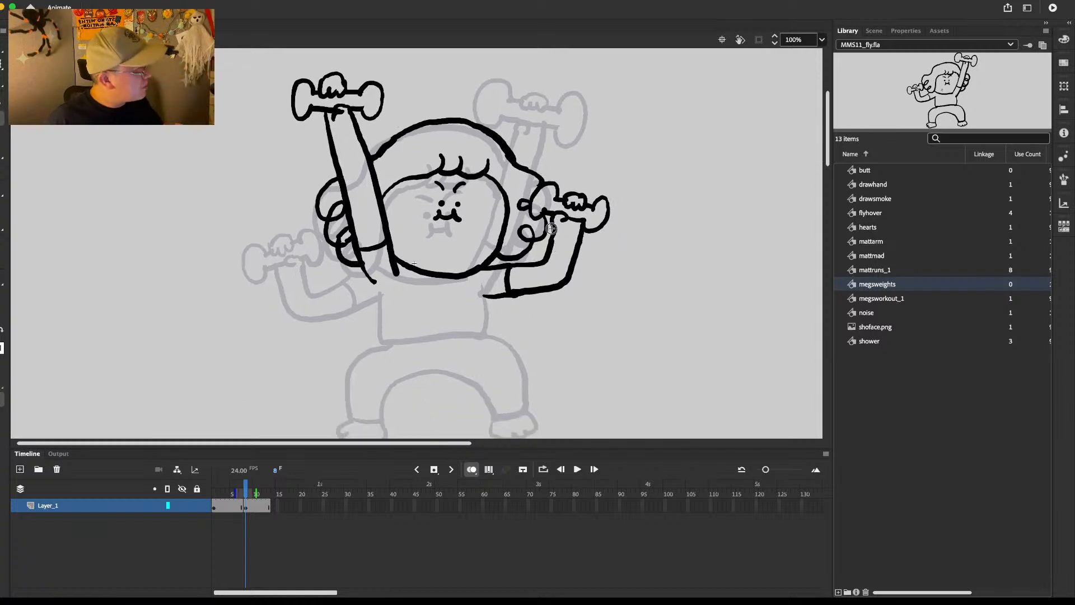
scroll(578, 276, down, 3)
mouse_move(387, 225)
mouse_down()
mouse_move(385, 274)
mouse_move(500, 272)
mouse_move(492, 227)
mouse_up()
drag(589, 225, 574, 293)
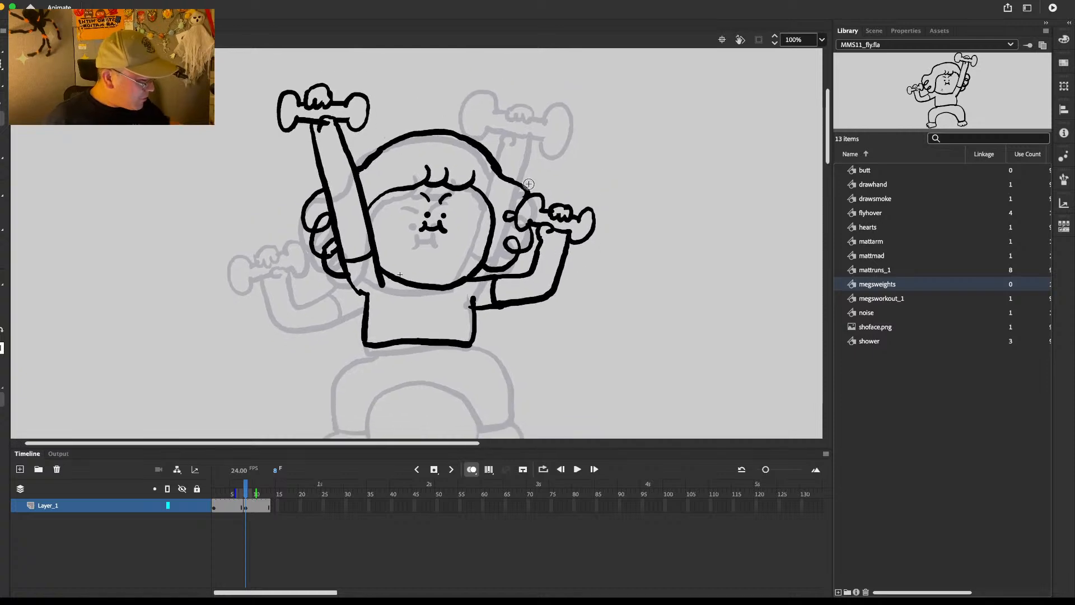
key(ctrl+a)
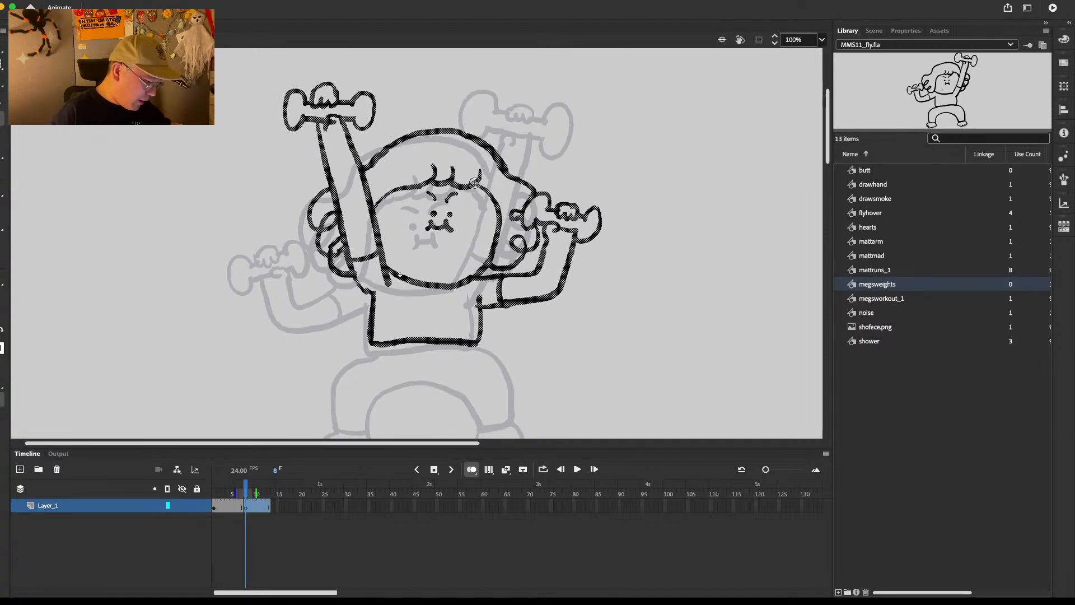
Step: Draw the squatting trouser legs and both bare feet, using the first pose as a guide
drag(571, 357, 631, 282)
mouse_move(386, 262)
mouse_down()
mouse_move(358, 333)
mouse_move(390, 350)
mouse_move(448, 292)
mouse_move(467, 296)
mouse_move(497, 346)
mouse_move(534, 338)
mouse_up()
mouse_move(498, 261)
mouse_down()
mouse_move(530, 327)
mouse_move(511, 332)
mouse_up()
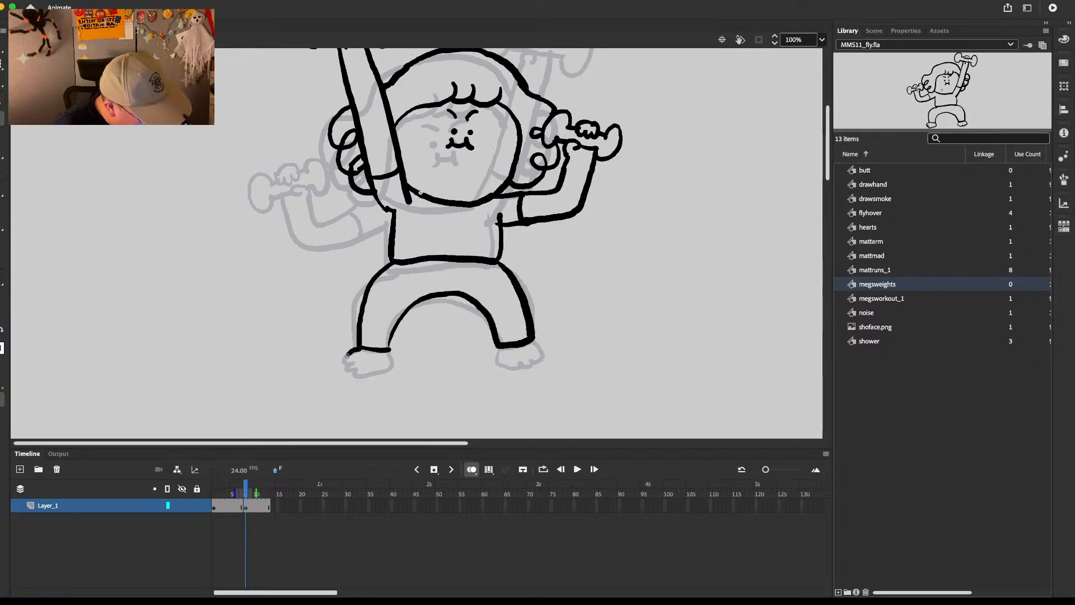
mouse_move(355, 371)
mouse_down()
mouse_move(386, 366)
mouse_move(391, 350)
mouse_up()
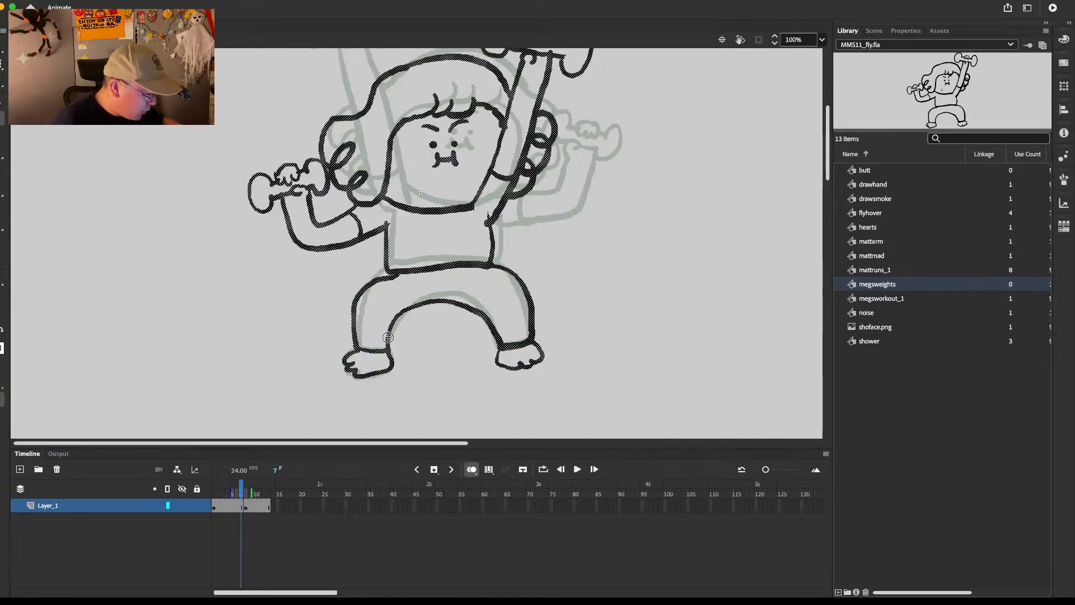
key(.)
drag(499, 350, 518, 368)
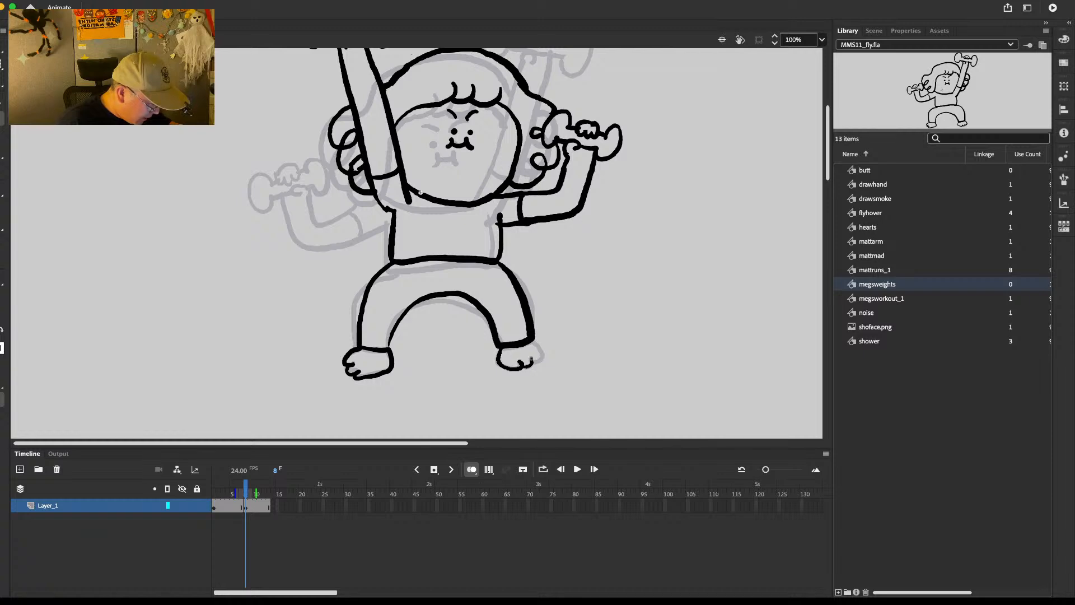
Step: Compare the new pose with the first one and rework the raised hand's wrist below the dumbbell bar
scroll(538, 314, up, 5)
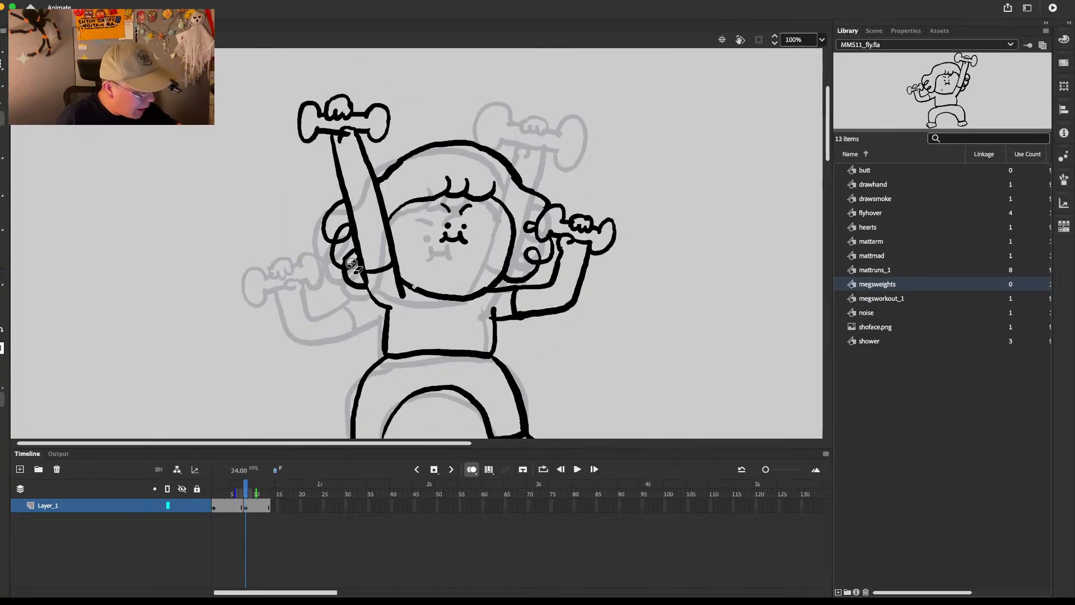
drag(525, 240, 526, 282)
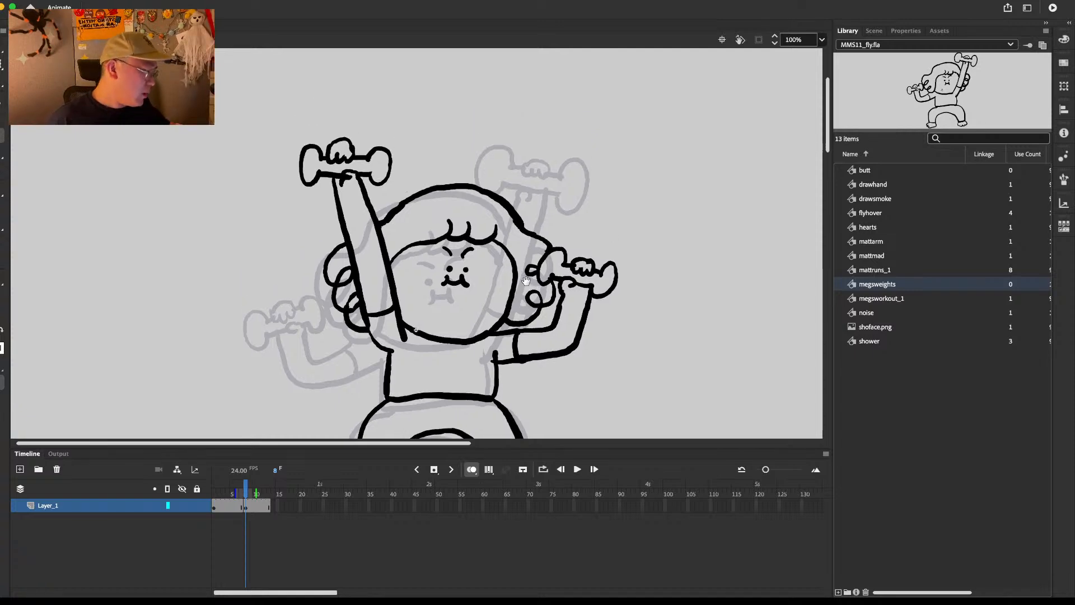
key(.)
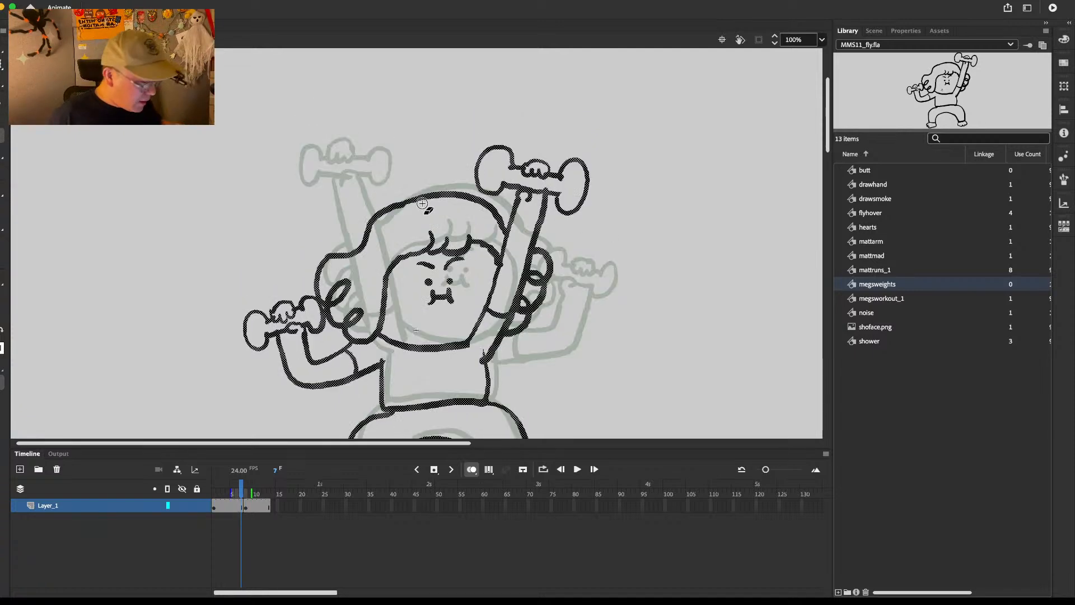
key(.)
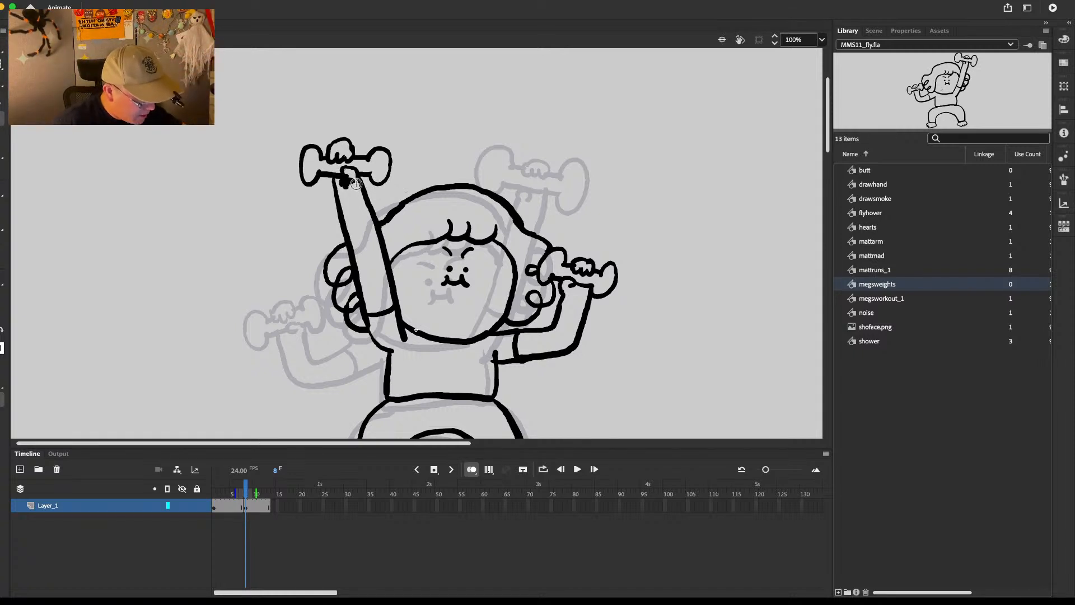
drag(617, 212, 609, 174)
key(comma)
key(period)
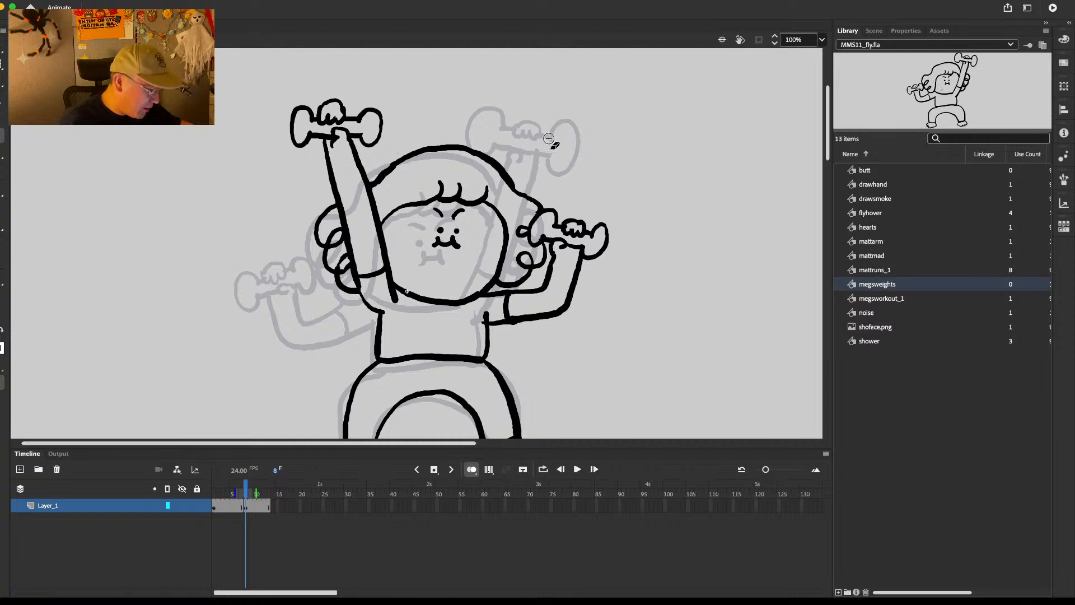
Step: Trim the raised arm's line at the chin, rework the opposite shoulder line, and flip between both poses to check them
drag(557, 181, 534, 108)
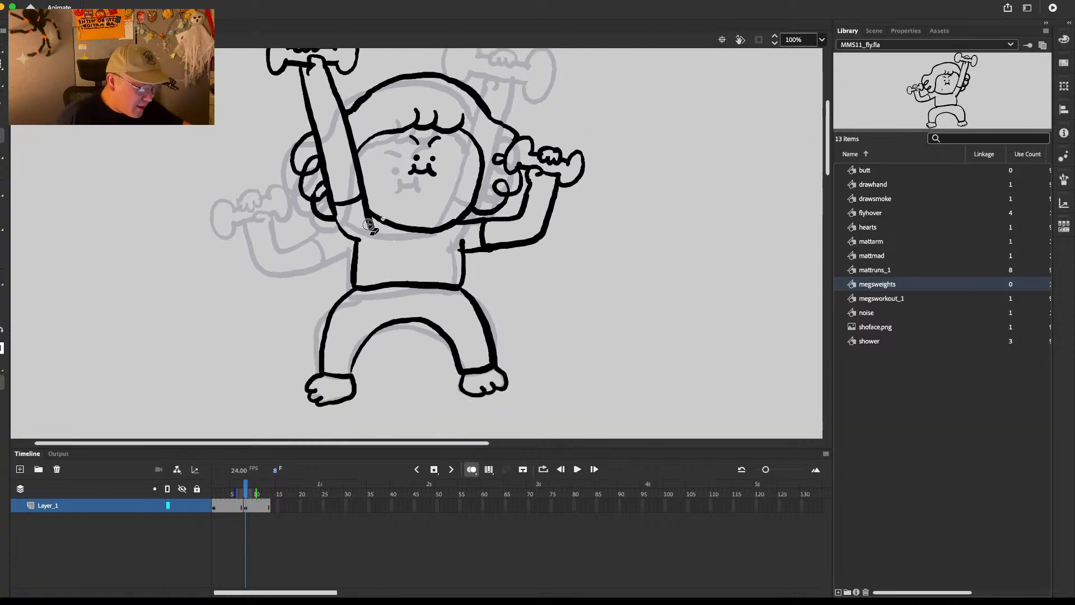
drag(502, 178, 496, 225)
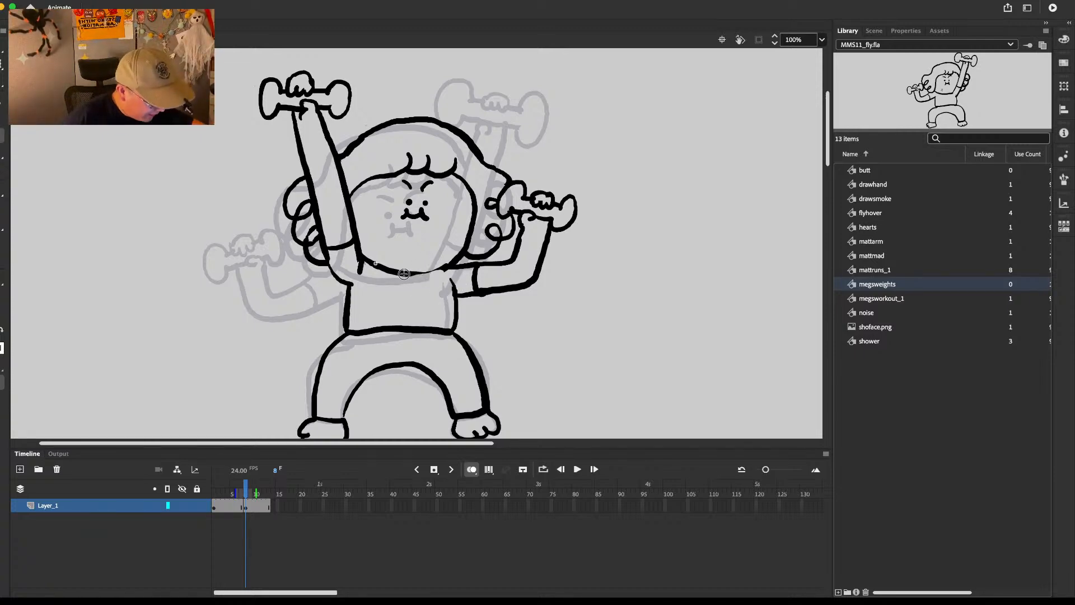
key(comma)
key(period)
key(comma)
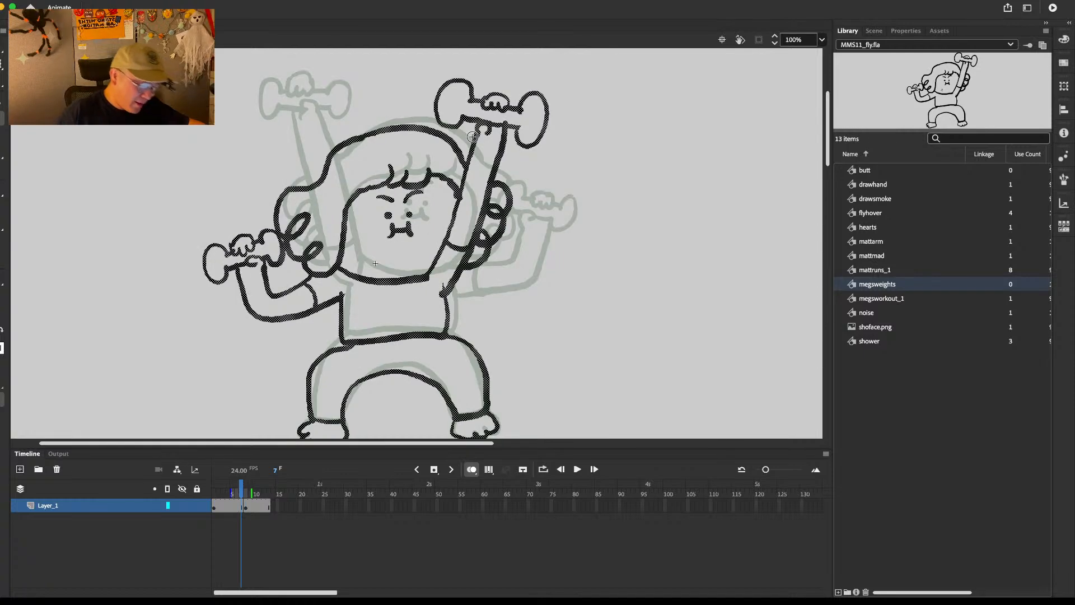
key(period)
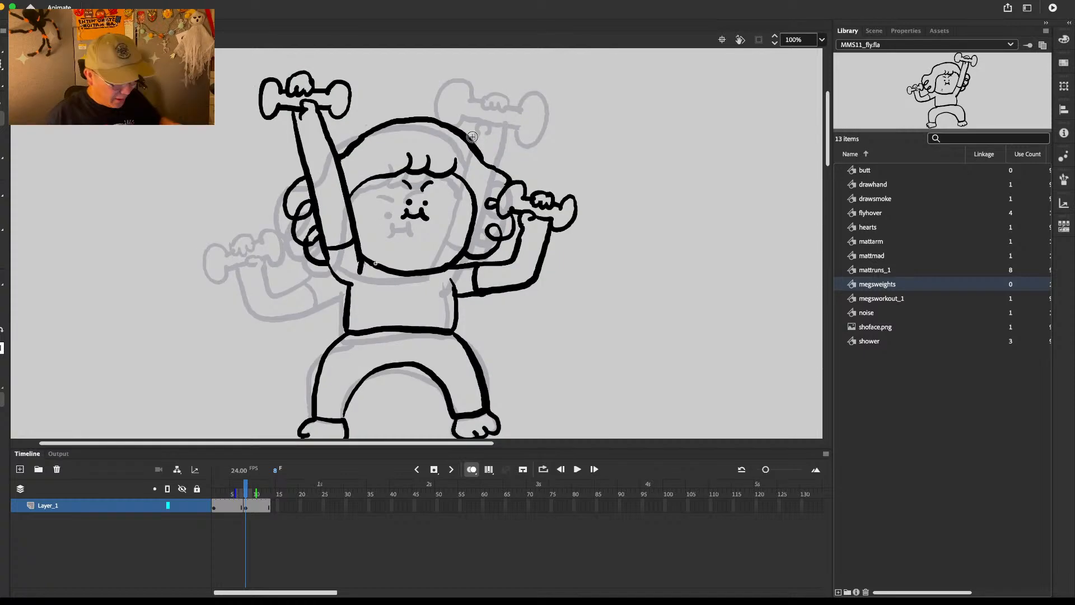
Step: Insert a blank keyframe at frame 5 and extend the first pose by one frame to hold for five frames
click(230, 505)
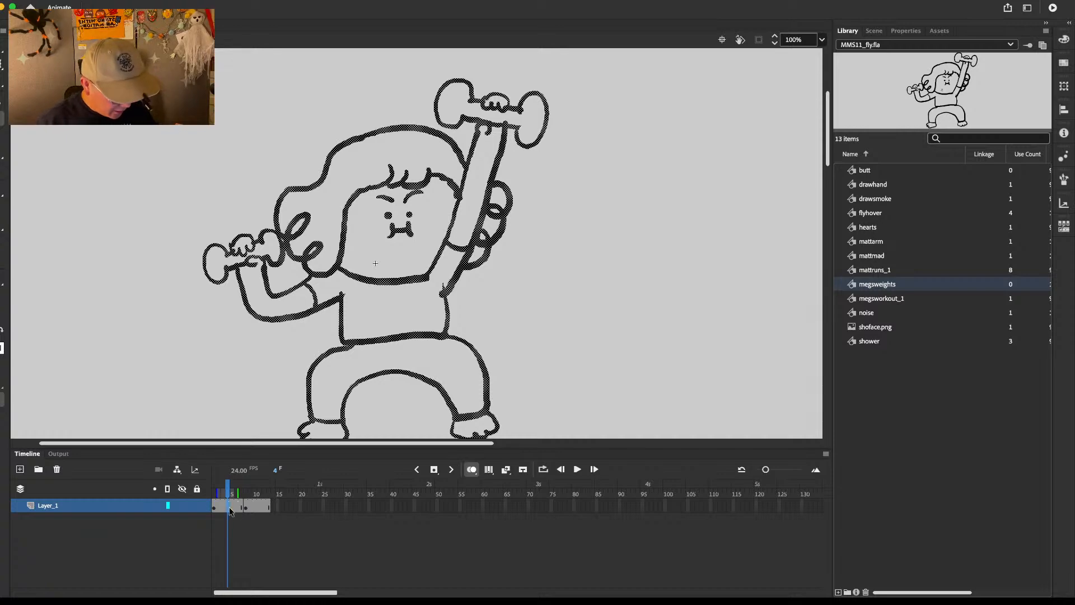
click(232, 506)
key(F7)
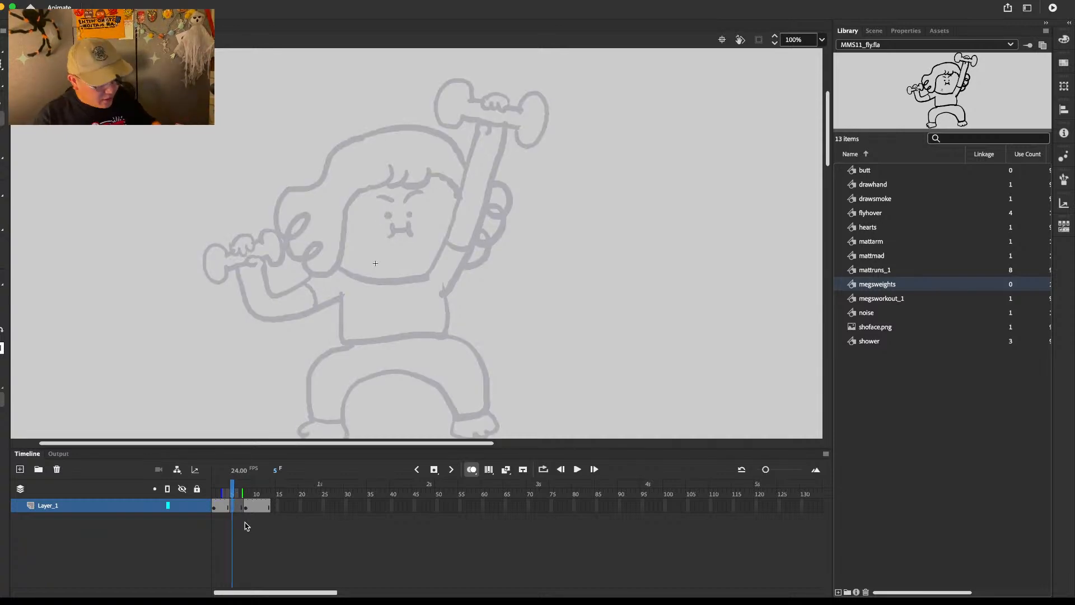
click(228, 489)
key(F5)
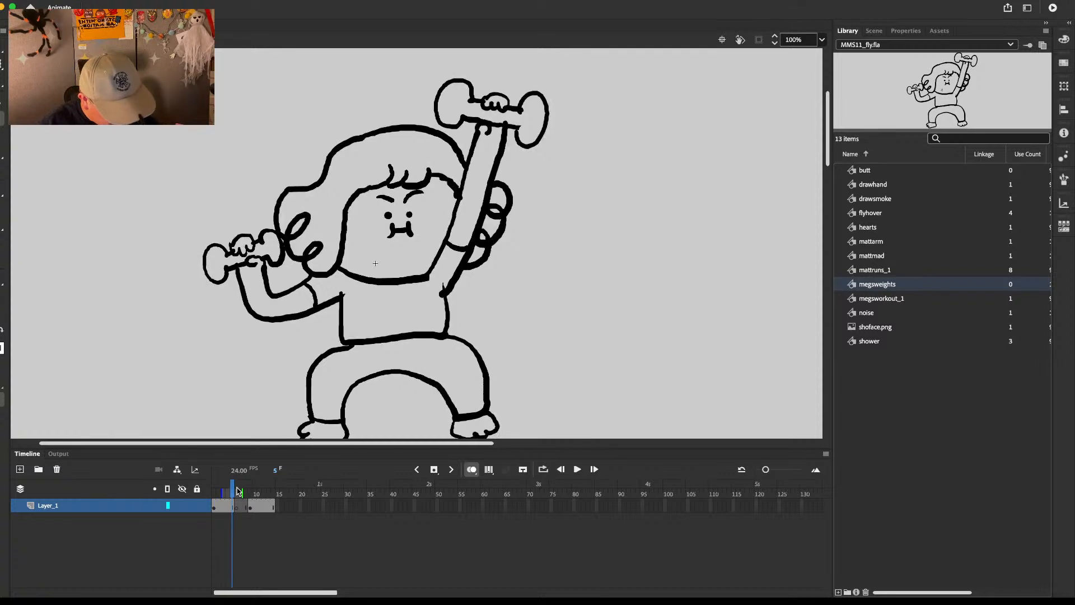
Step: Extend the blank in-between by four frames, moving the second pose's keyframe to frame 13
click(236, 489)
key(F5)
key(F5)
click(256, 489)
key(F5)
key(F5)
click(237, 507)
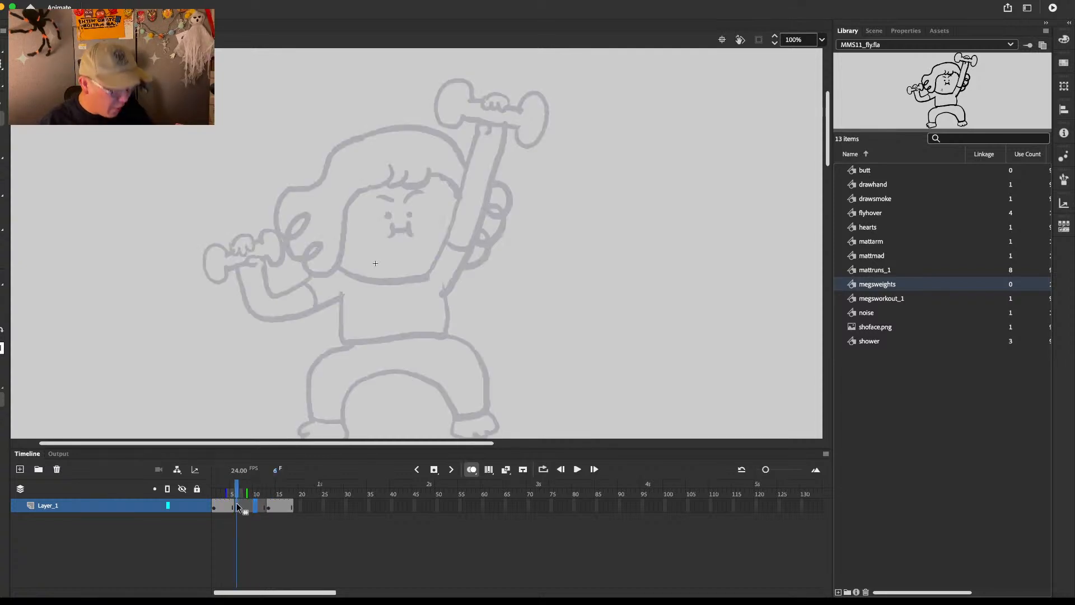
scroll(533, 243, left, 3)
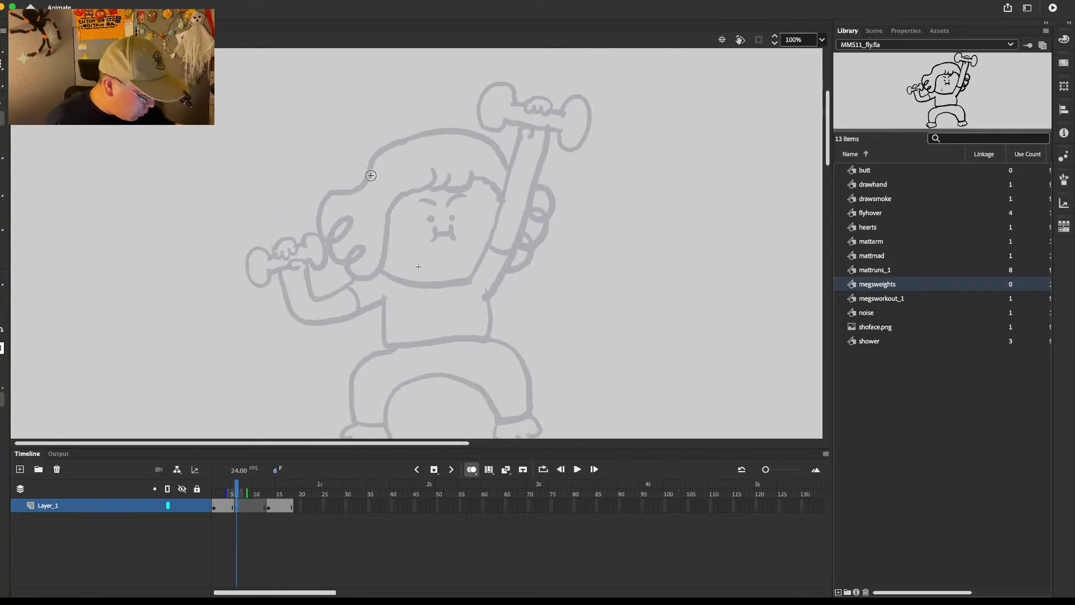
mouse_move(310, 127)
mouse_down()
mouse_move(328, 140)
mouse_move(335, 118)
mouse_move(338, 145)
mouse_up()
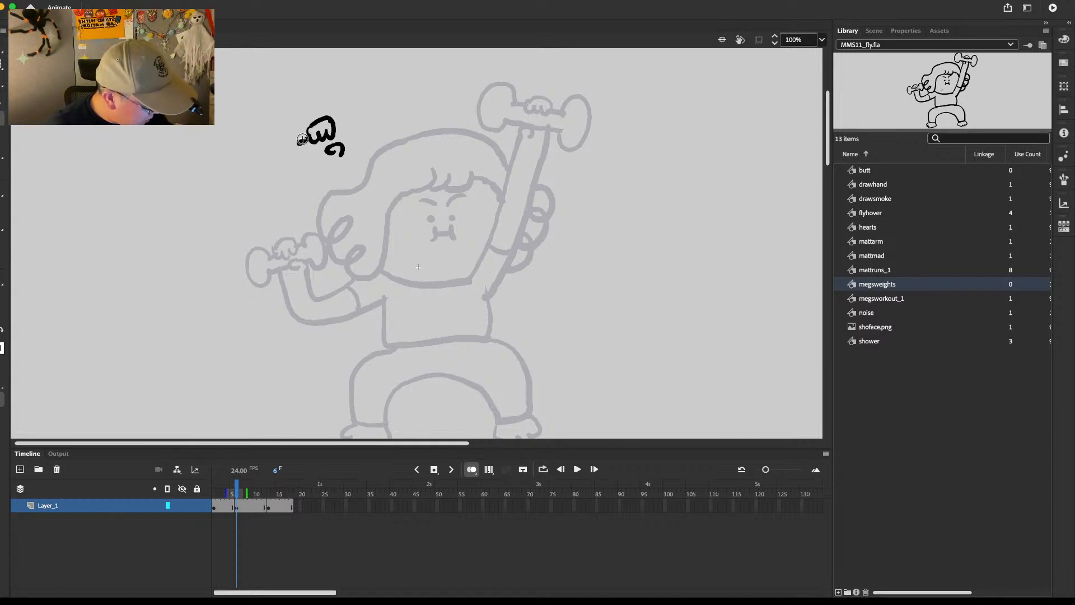
key(super+z)
key(super+z)
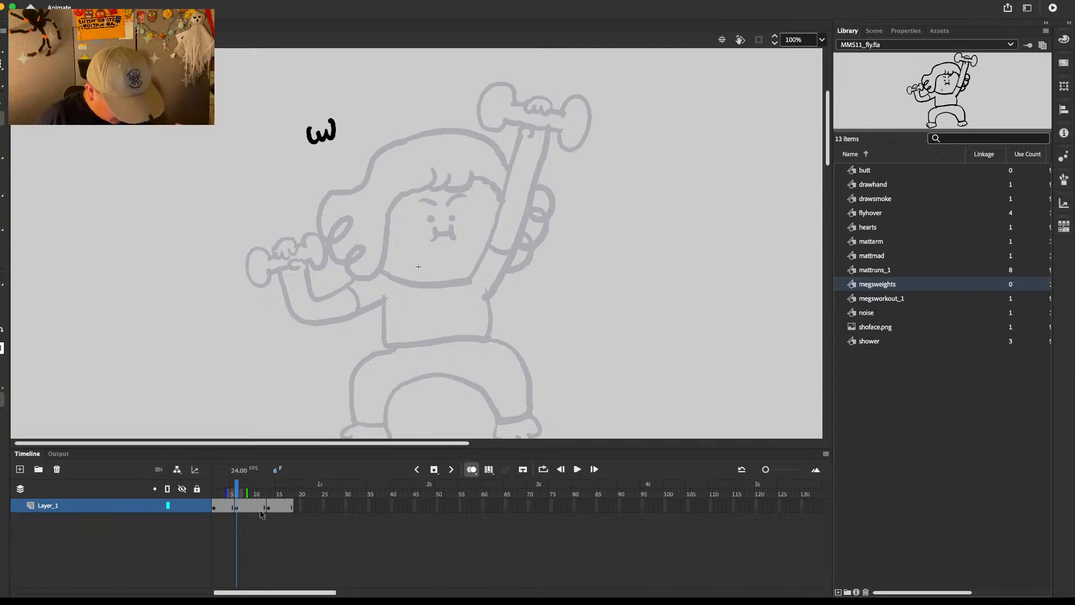
Step: Check the second pose at frame 13, then on frame 6 draw the bent arm, hand and dumbbell slightly higher than in the first pose
click(264, 501)
click(263, 516)
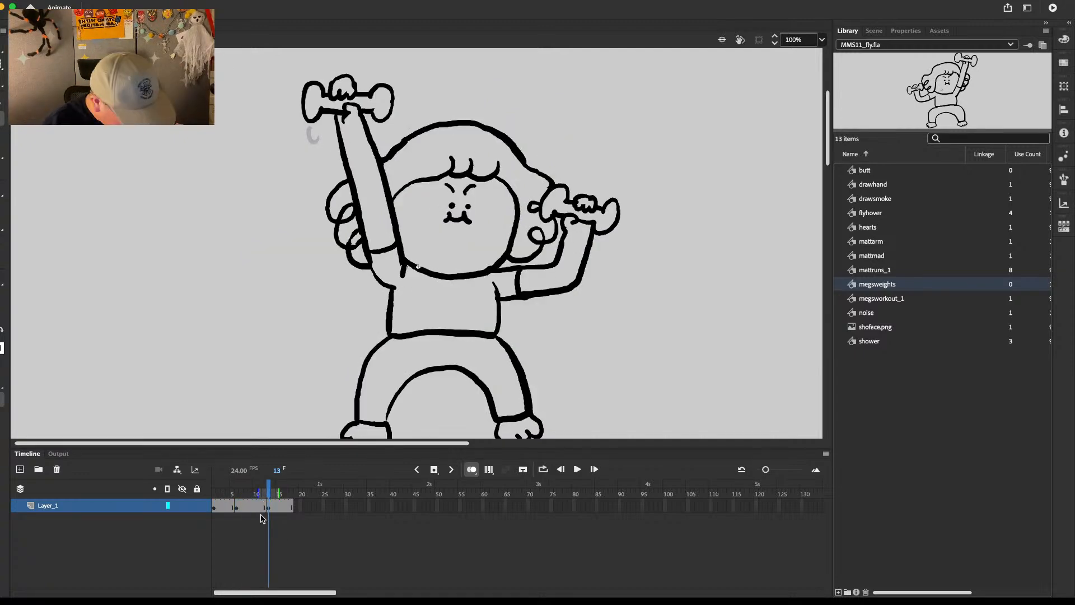
click(241, 505)
mouse_move(236, 489)
mouse_down()
mouse_move(264, 491)
mouse_move(247, 493)
mouse_up()
click(237, 507)
mouse_move(279, 238)
mouse_down()
mouse_move(295, 224)
mouse_move(310, 262)
mouse_move(271, 256)
mouse_move(336, 238)
mouse_move(319, 217)
mouse_up()
drag(288, 259, 299, 305)
mouse_move(311, 256)
mouse_down()
mouse_move(322, 276)
mouse_move(354, 274)
mouse_up()
key(super+z)
mouse_move(292, 296)
mouse_down()
mouse_move(322, 311)
mouse_move(379, 299)
mouse_move(364, 260)
mouse_up()
Step: Draw the side hair and fringe on frame 6 and erase the stray stroke above the bent arm
mouse_move(354, 191)
mouse_down()
mouse_move(320, 215)
mouse_move(341, 234)
mouse_move(352, 218)
mouse_move(334, 230)
mouse_move(345, 262)
mouse_move(347, 253)
mouse_move(368, 267)
mouse_move(360, 273)
mouse_move(426, 174)
mouse_up()
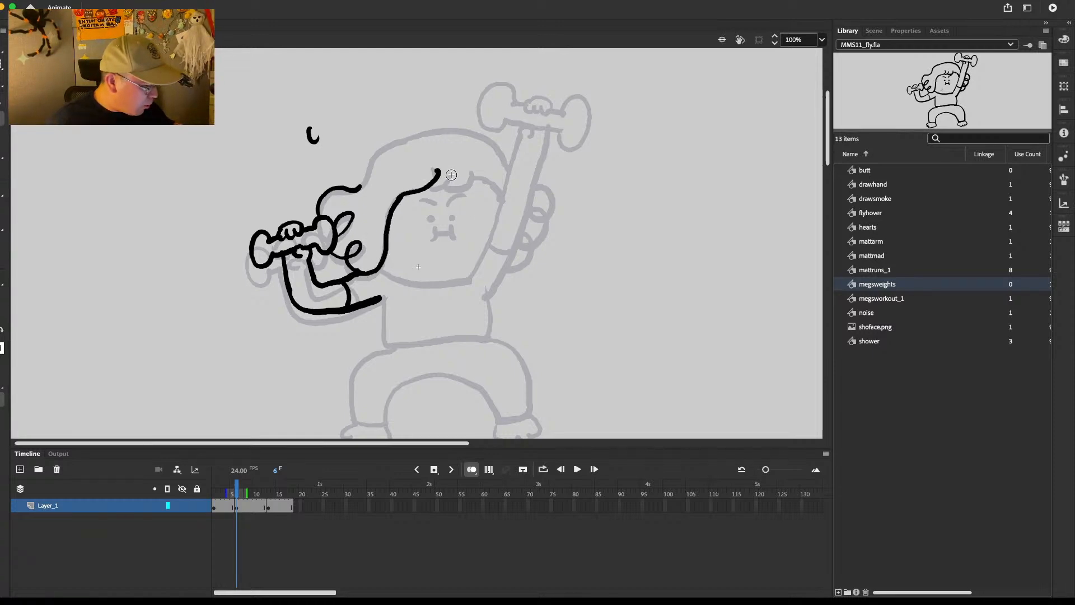
drag(440, 170, 475, 165)
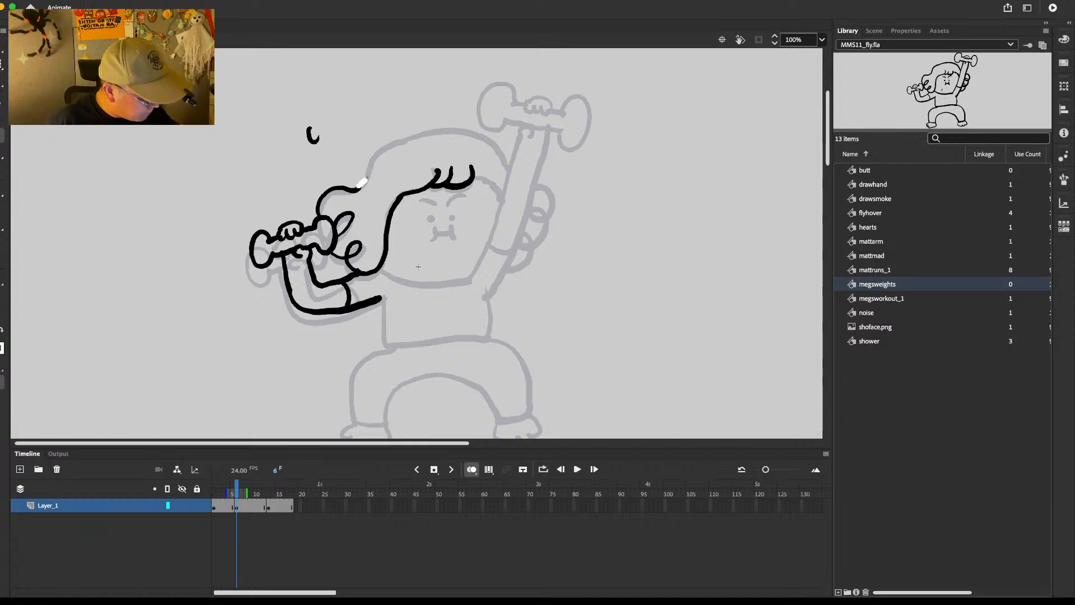
drag(315, 125, 318, 139)
key(e)
key(b)
Step: Draw the crown outline of the hair, the hairline beside the fringe and the eyebrows, following the onion skin
drag(358, 187, 394, 146)
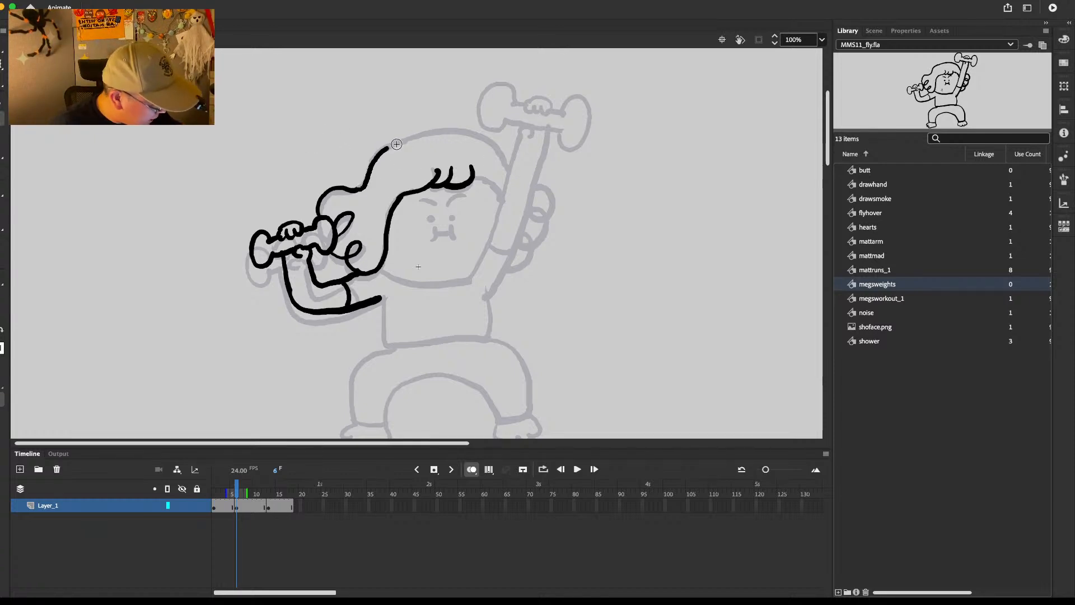
key(super+z)
mouse_move(359, 188)
mouse_down()
mouse_move(404, 138)
mouse_move(483, 132)
mouse_up()
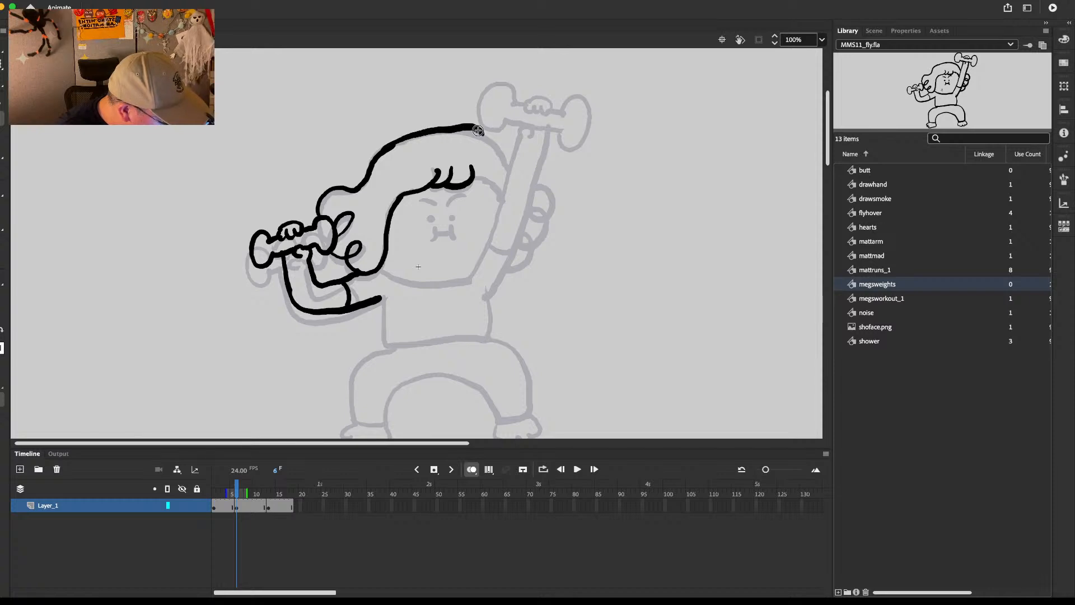
key(super+z)
mouse_move(383, 150)
mouse_down()
mouse_move(444, 133)
mouse_move(513, 173)
mouse_up()
drag(475, 179, 502, 196)
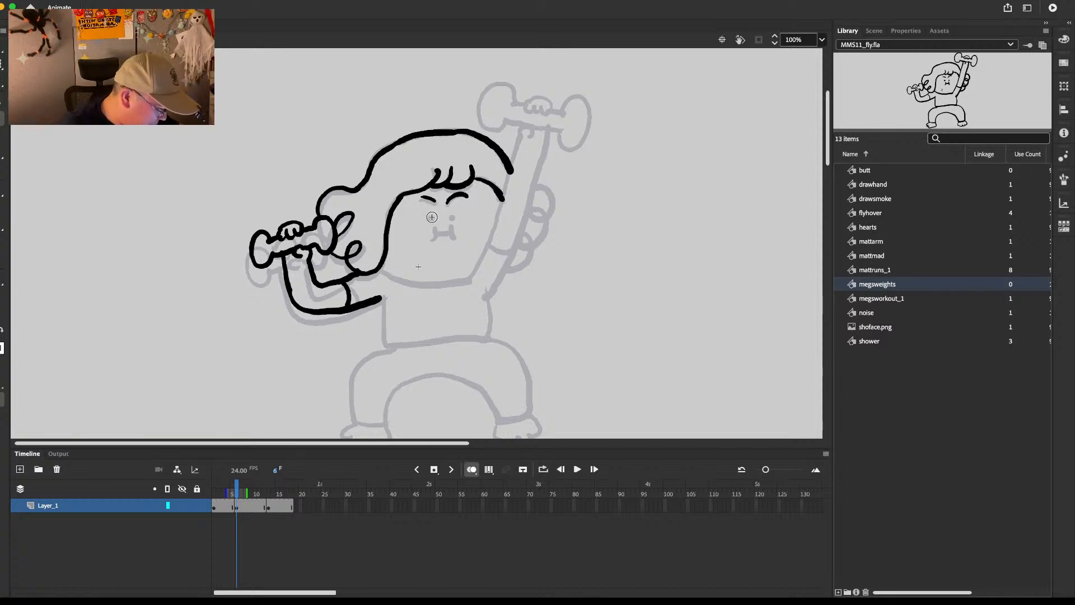
Step: Draw the eyes and mouth on frame 6 and compare the face with the first pose
mouse_move(434, 225)
mouse_down()
mouse_move(447, 237)
mouse_move(456, 223)
mouse_up()
key(comma)
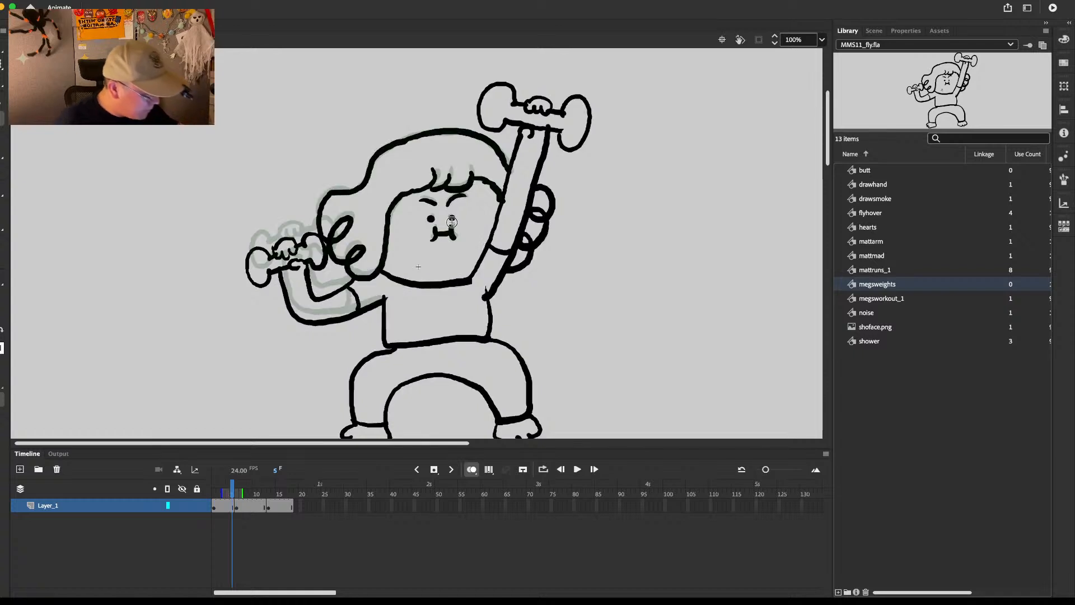
key(period)
Step: Draw the chin running into the raised arm's inner line, with its hand and dumbbell slightly lower than in the first pose
mouse_move(383, 266)
mouse_down()
mouse_move(399, 278)
mouse_move(469, 277)
mouse_move(492, 252)
mouse_move(530, 144)
mouse_move(538, 145)
mouse_up()
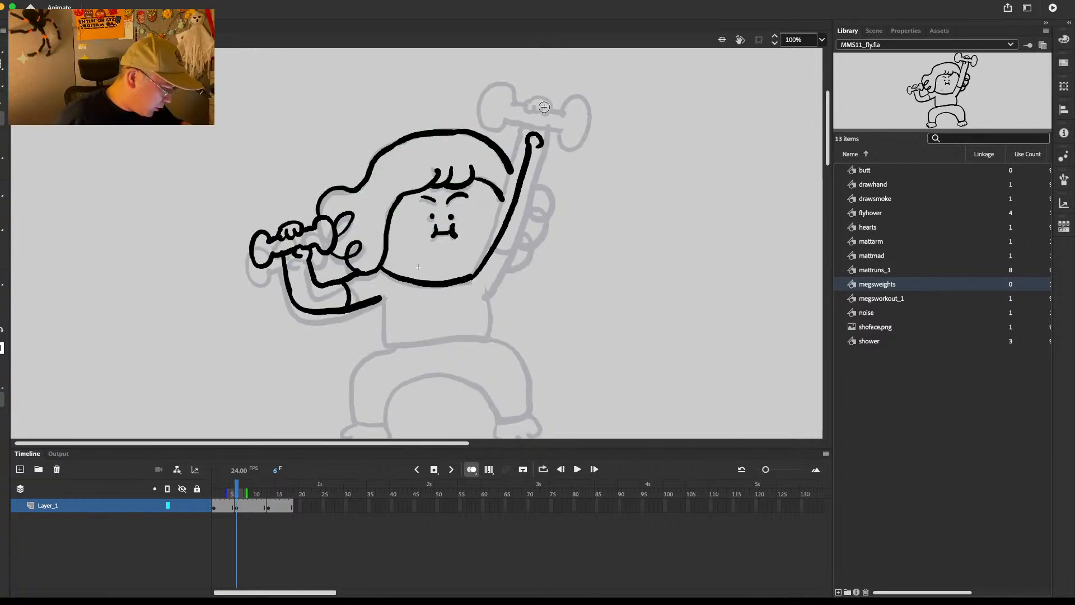
mouse_move(532, 106)
mouse_down()
mouse_move(539, 116)
mouse_move(544, 105)
mouse_move(515, 107)
mouse_move(507, 137)
mouse_move(536, 143)
mouse_up()
mouse_move(555, 119)
mouse_down()
mouse_move(563, 141)
mouse_move(578, 156)
mouse_move(579, 115)
mouse_up()
key(e)
key(comma)
key(period)
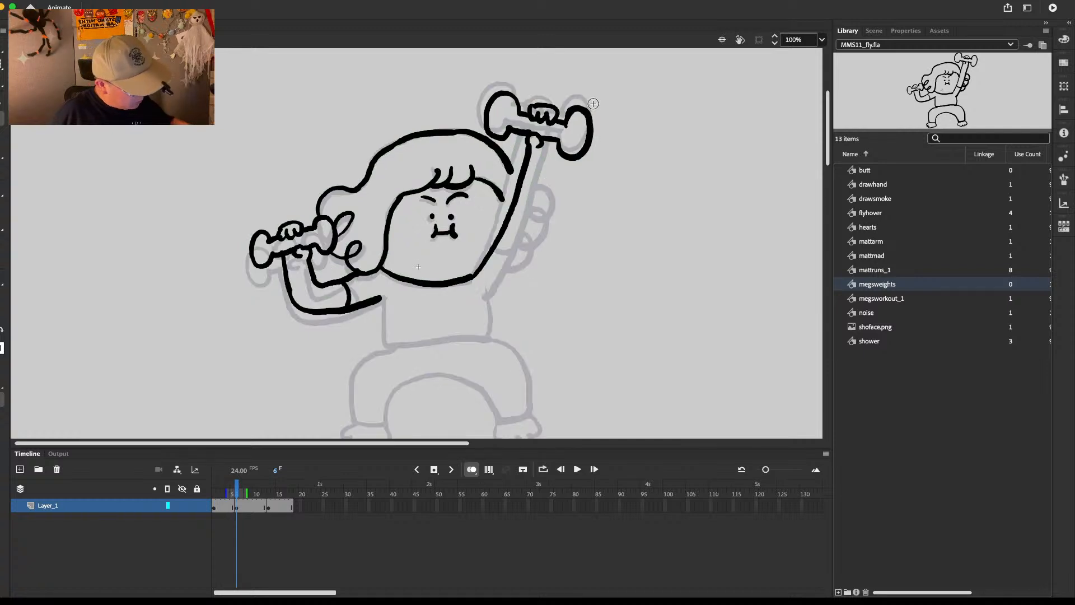
Step: Join the hair to the raised arm, draw the arm's outer line, sleeve edge and the curls behind it, and compare with the first pose
mouse_move(522, 179)
mouse_down()
mouse_move(509, 200)
mouse_move(503, 163)
mouse_move(508, 173)
mouse_move(524, 161)
mouse_move(491, 253)
mouse_up()
mouse_move(495, 211)
mouse_down()
mouse_move(518, 176)
mouse_move(540, 199)
mouse_move(487, 301)
mouse_up()
key(super+z)
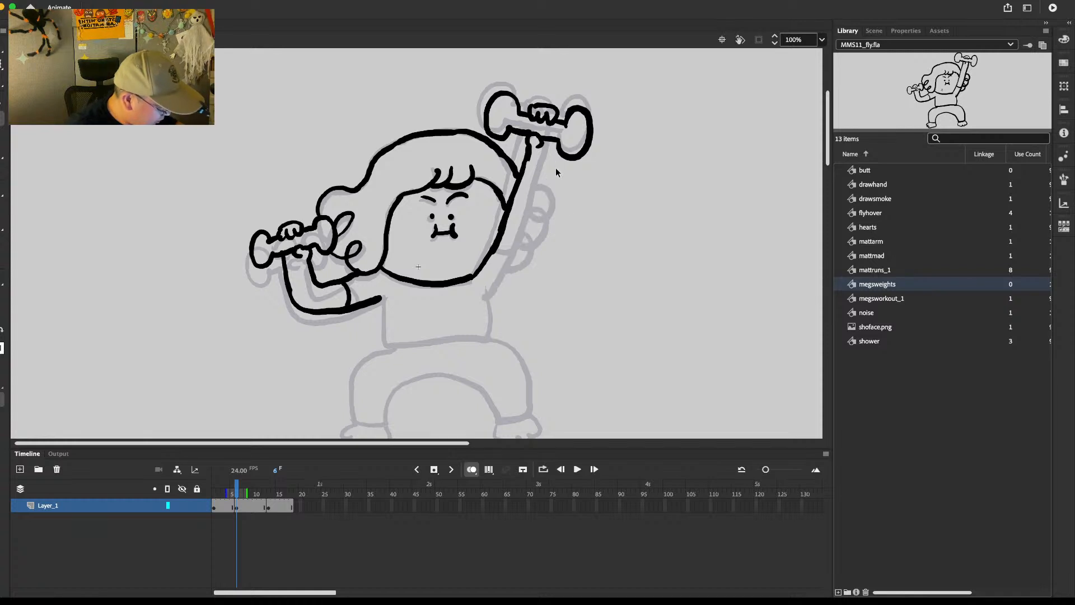
drag(559, 140, 486, 304)
drag(497, 251, 518, 260)
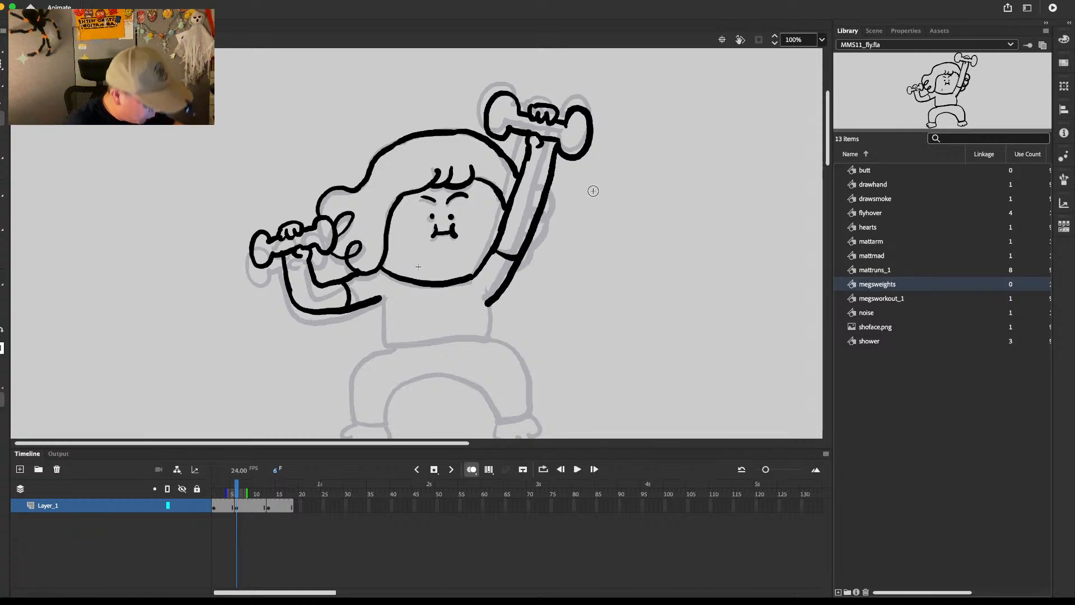
mouse_move(542, 192)
mouse_down()
mouse_move(557, 213)
mouse_move(516, 271)
mouse_move(526, 260)
mouse_up()
key(comma)
key(period)
Step: Draw the shirt's sides and hem below the arms on frame 6 and check them against the first pose
mouse_move(385, 260)
mouse_down()
mouse_move(393, 309)
mouse_move(488, 303)
mouse_up()
key(comma)
key(period)
drag(593, 215, 589, 228)
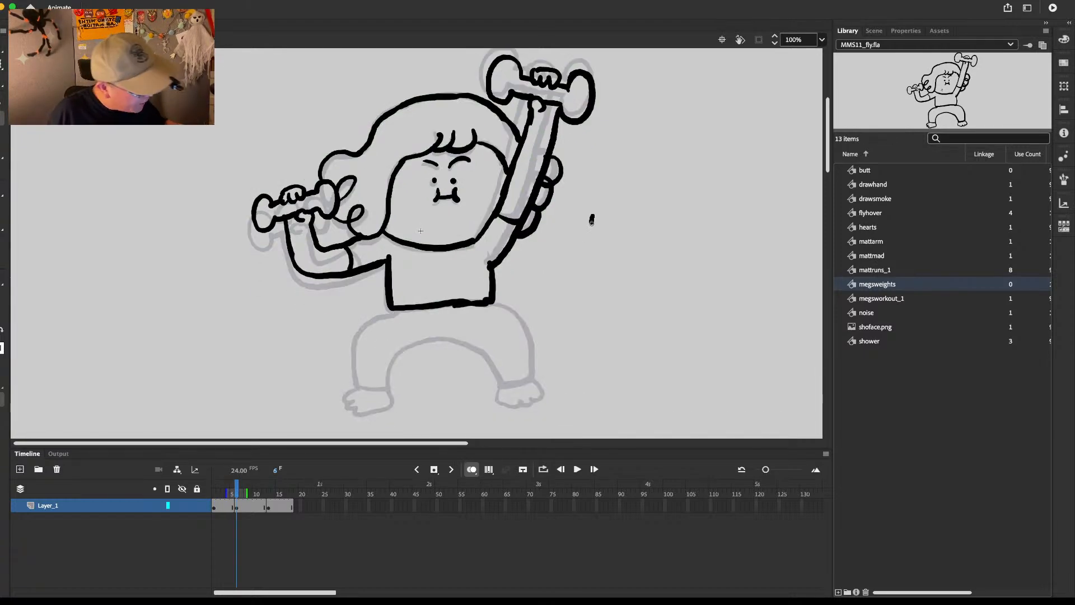
key(comma)
key(period)
scroll(587, 250, down, 1)
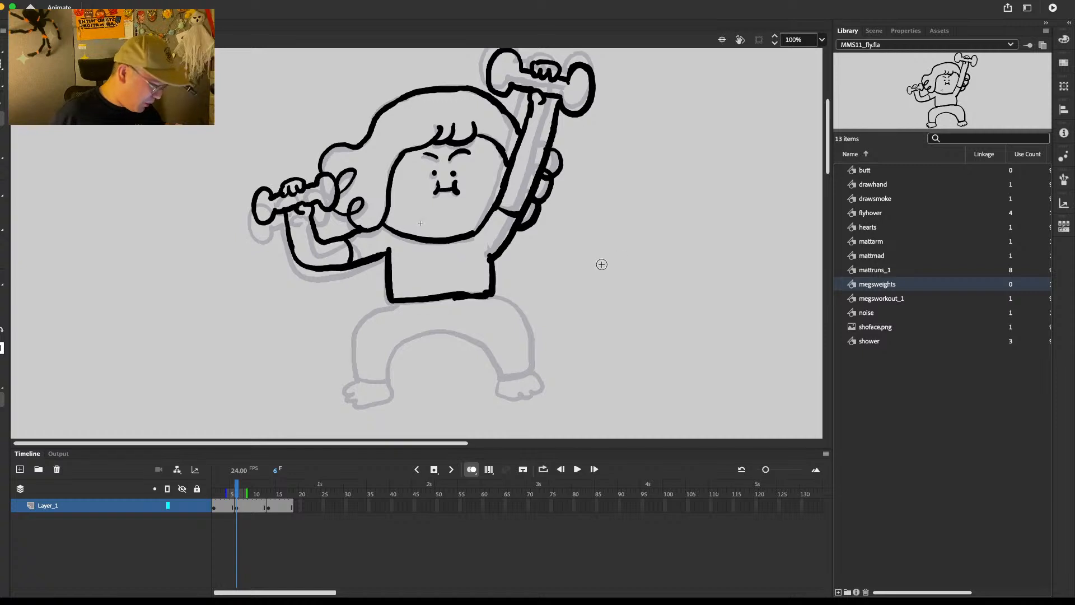
Step: Draw the squatting trouser legs, cuffs and both feet to complete frame 6, and flip it against the first pose
mouse_move(396, 302)
mouse_down()
mouse_move(359, 327)
mouse_move(356, 375)
mouse_move(374, 381)
mouse_move(399, 348)
mouse_move(445, 330)
mouse_move(481, 344)
mouse_move(498, 373)
mouse_move(527, 371)
mouse_up()
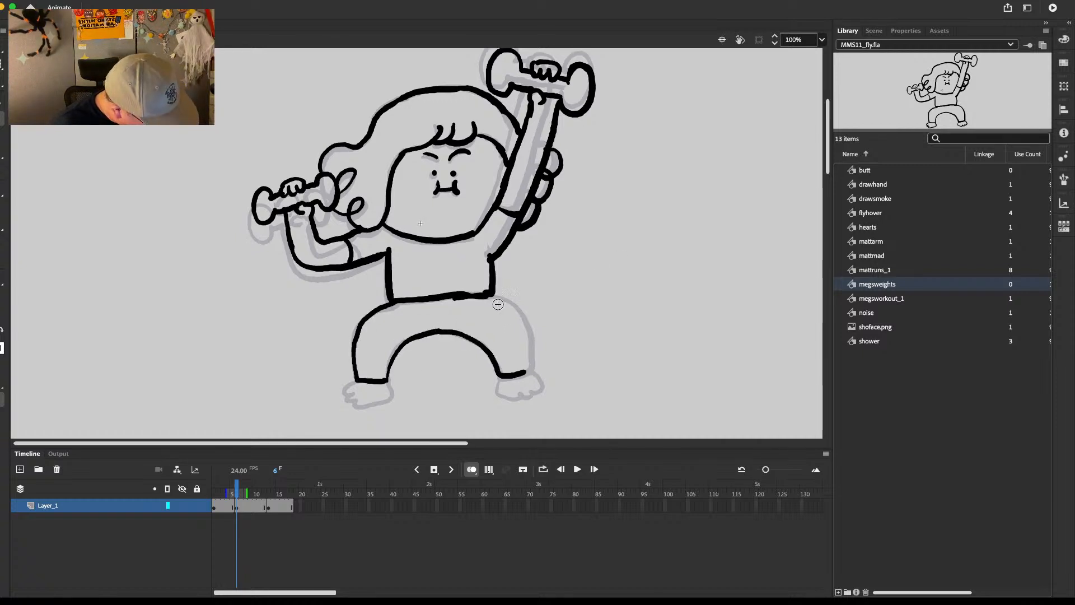
mouse_move(492, 297)
mouse_down()
mouse_move(530, 329)
mouse_move(521, 372)
mouse_up()
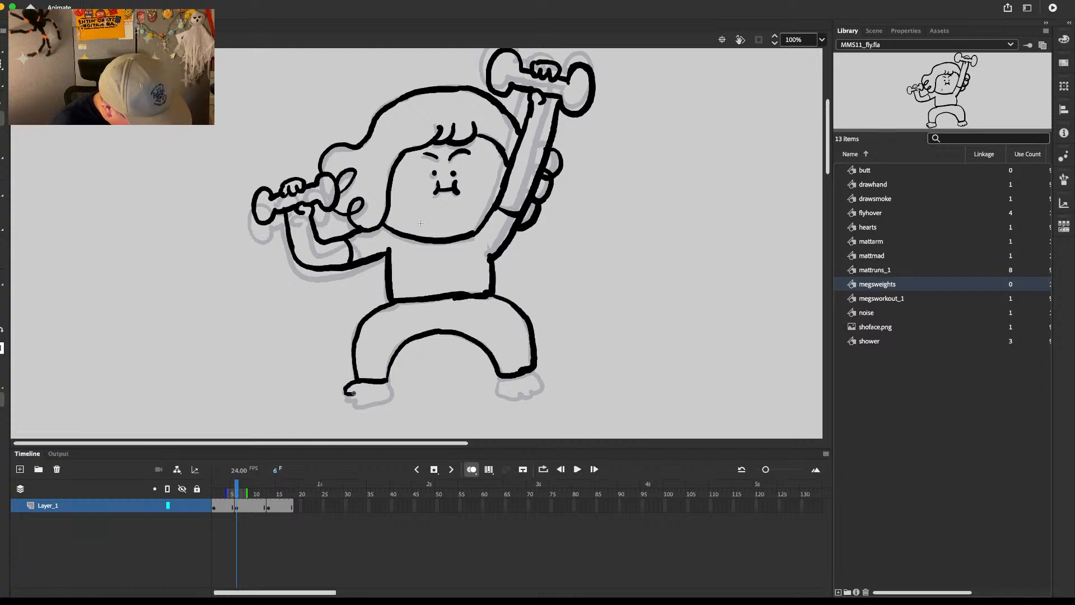
drag(386, 380, 384, 377)
drag(513, 367, 532, 363)
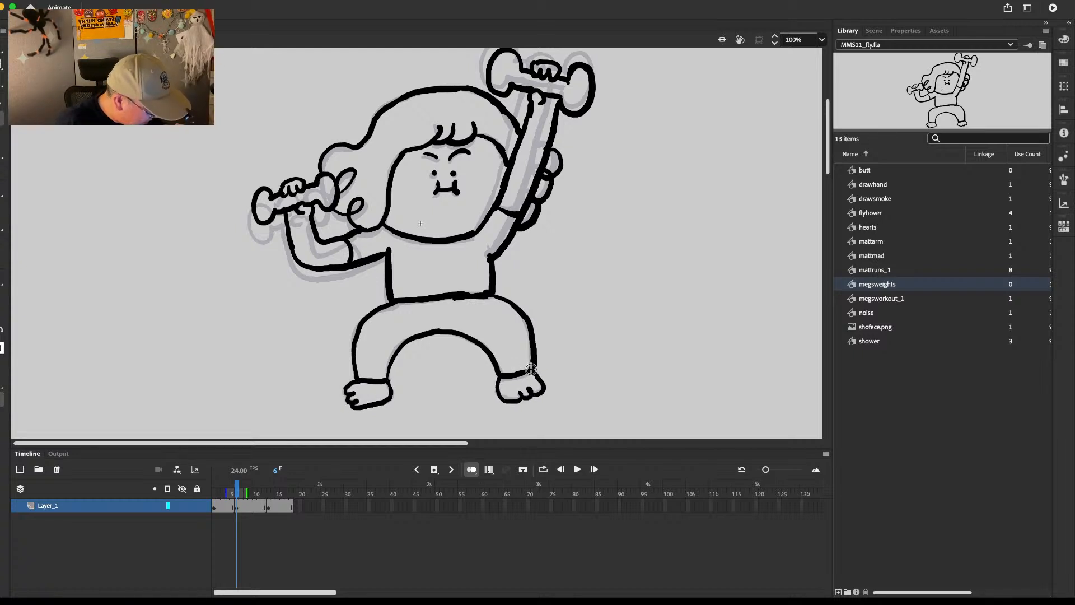
scroll(548, 349, up, 2)
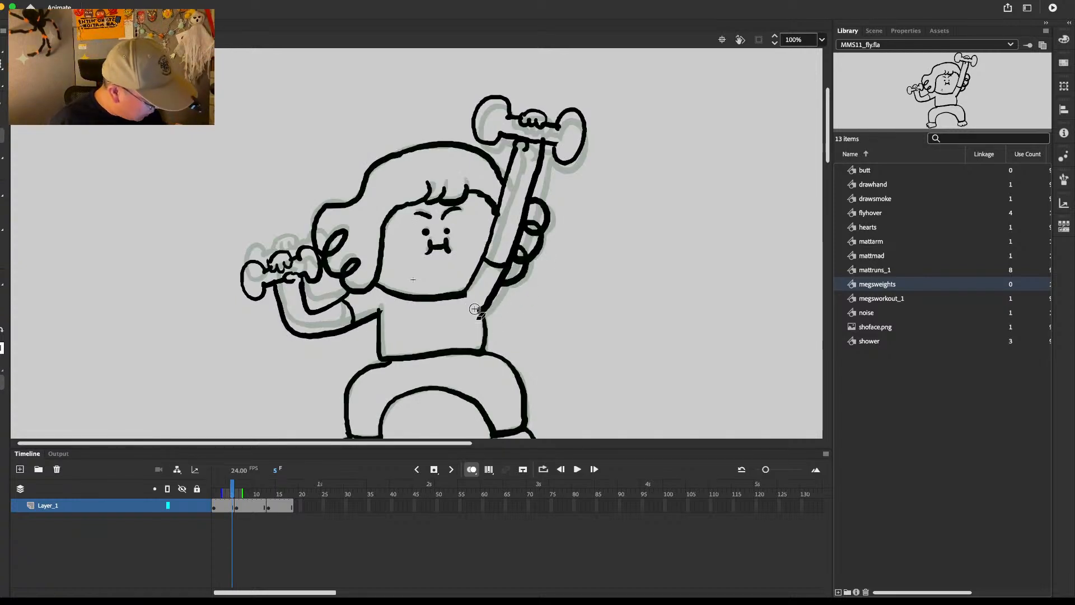
key(.)
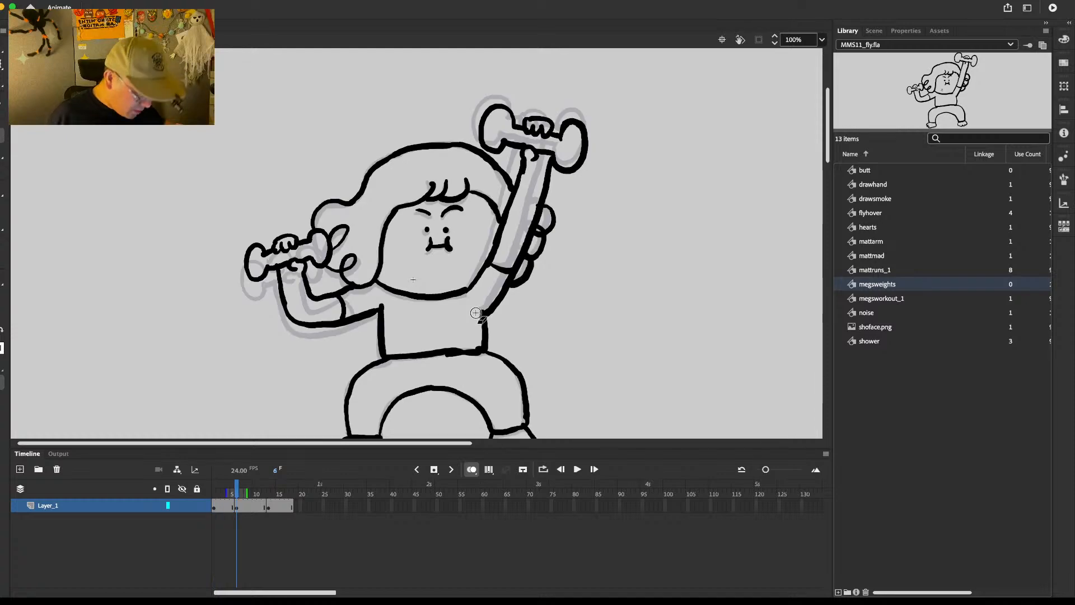
Step: Insert a blank keyframe at frame 9 and draw the rising arm bent upward, with its hand and dumbbell at head height
click(251, 506)
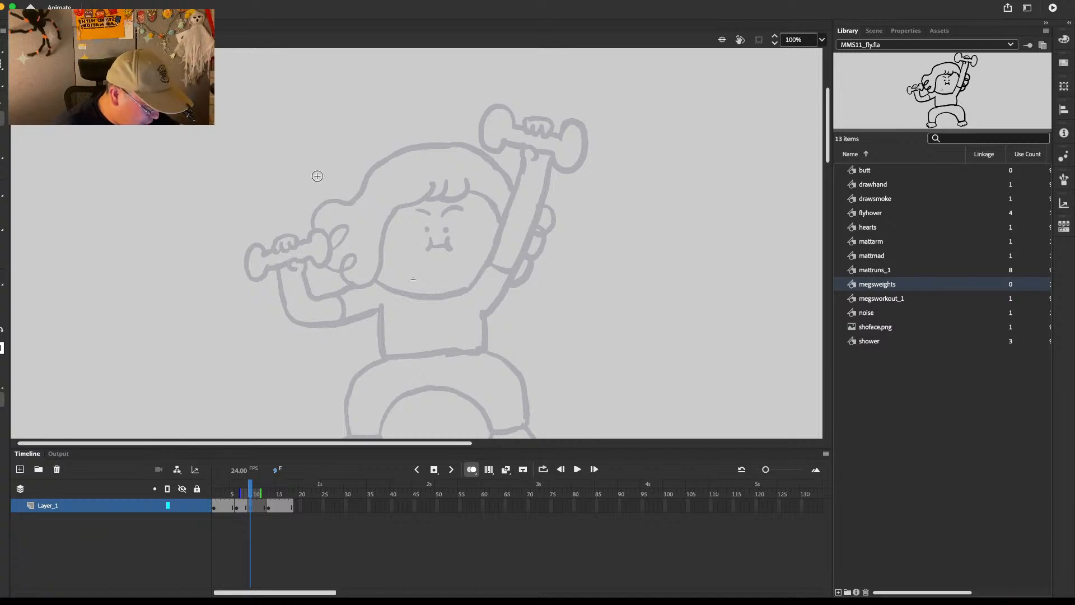
mouse_move(299, 163)
mouse_down()
mouse_move(318, 166)
mouse_move(300, 163)
mouse_move(300, 177)
mouse_move(318, 170)
mouse_up()
key(super+z)
mouse_move(301, 160)
mouse_down()
mouse_move(321, 162)
mouse_move(316, 178)
mouse_move(278, 192)
mouse_move(305, 189)
mouse_move(339, 164)
mouse_up()
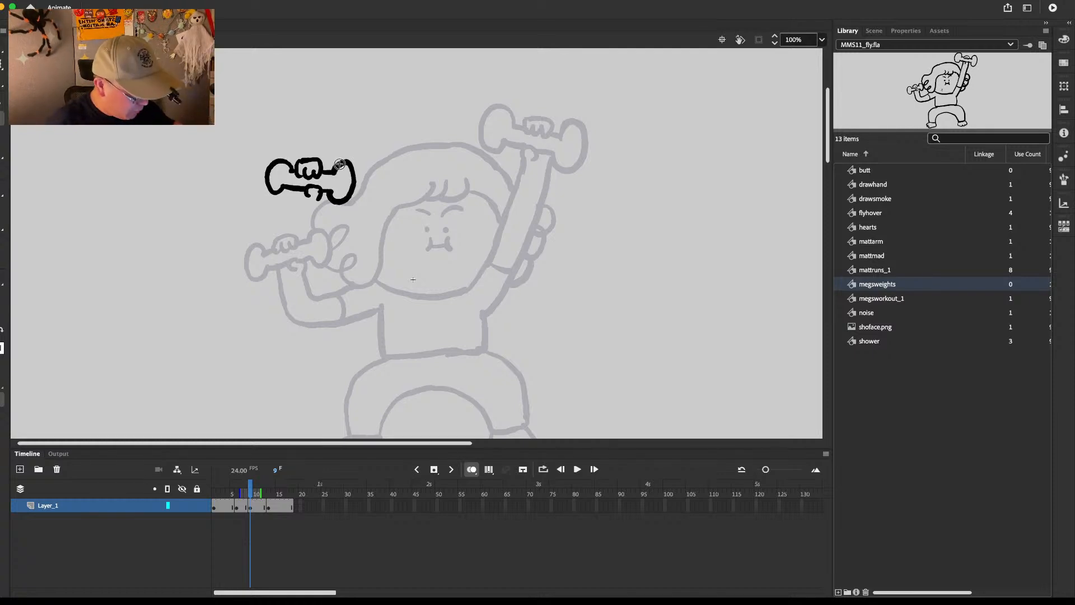
mouse_move(293, 191)
mouse_down()
mouse_move(294, 211)
mouse_move(382, 309)
mouse_up()
mouse_move(321, 201)
mouse_down()
mouse_move(358, 277)
mouse_move(339, 307)
mouse_move(344, 290)
mouse_up()
key(comma)
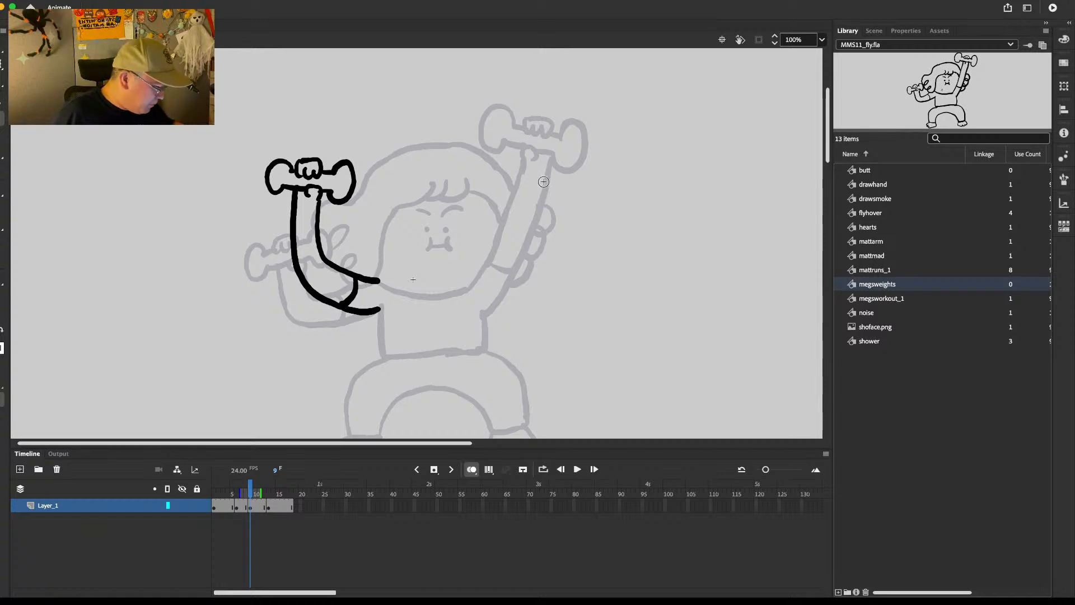
Step: Draw the opposite arm bending down with its hand and dumbbell below the frame 6 position, and compare with the previous pose
mouse_move(532, 183)
mouse_down()
mouse_move(539, 193)
mouse_move(538, 171)
mouse_move(559, 162)
mouse_move(519, 165)
mouse_move(541, 192)
mouse_move(560, 188)
mouse_move(557, 202)
mouse_move(569, 170)
mouse_move(476, 284)
mouse_move(482, 315)
mouse_move(553, 224)
mouse_move(557, 193)
mouse_up()
drag(513, 267, 538, 289)
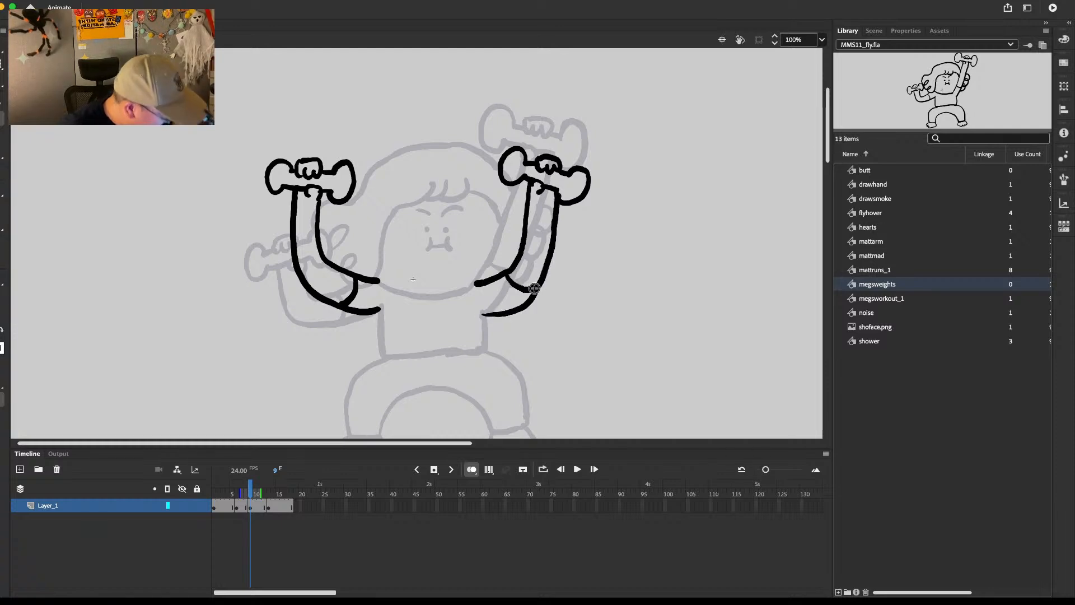
key(comma)
key(period)
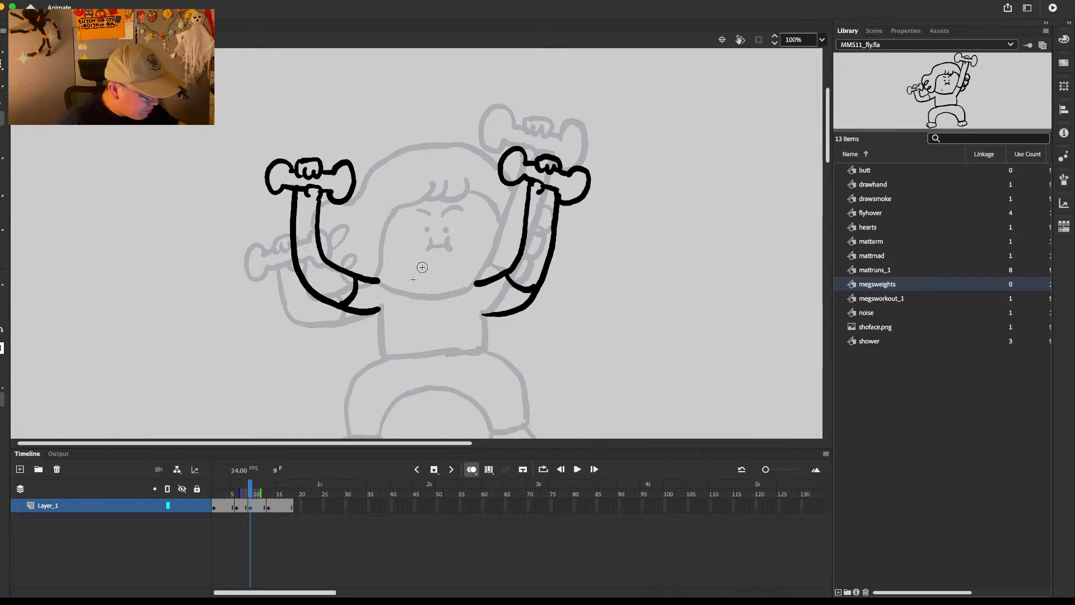
Step: Draw the chin line between both arms and redraw the lowering arm's underside from shoulder to elbow
mouse_move(382, 279)
mouse_down()
mouse_move(434, 294)
mouse_move(482, 279)
mouse_up()
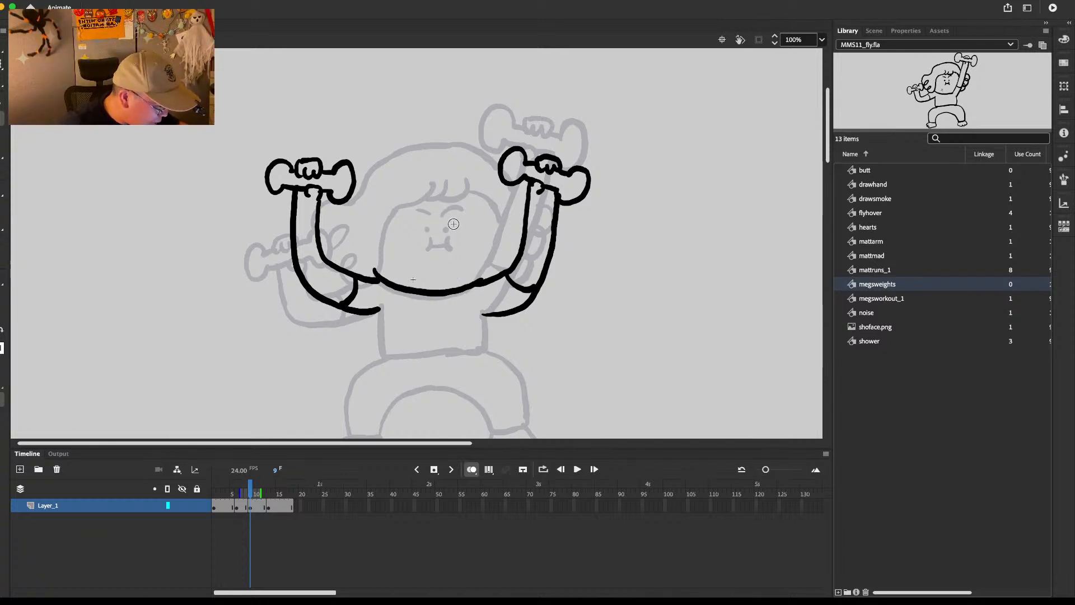
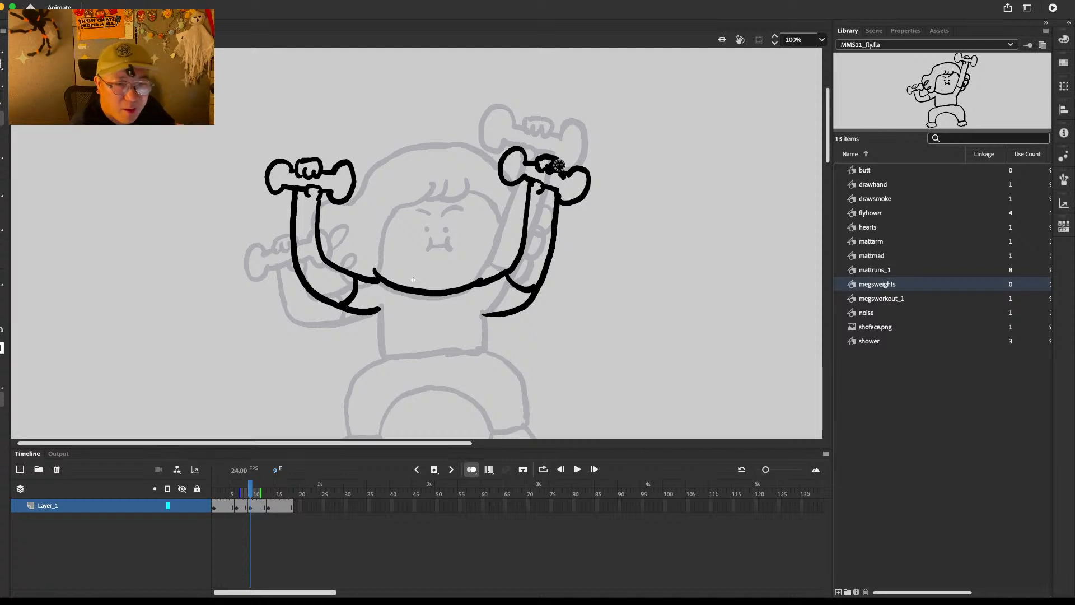
key(e)
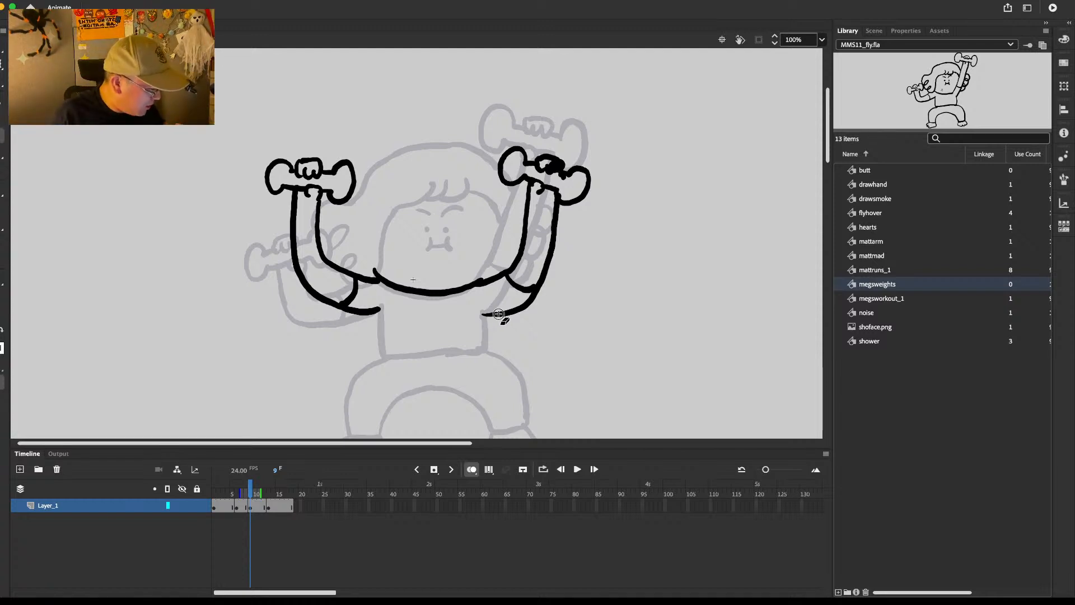
drag(498, 316, 548, 280)
key(b)
mouse_move(486, 310)
mouse_down()
mouse_move(529, 291)
mouse_move(546, 266)
mouse_up()
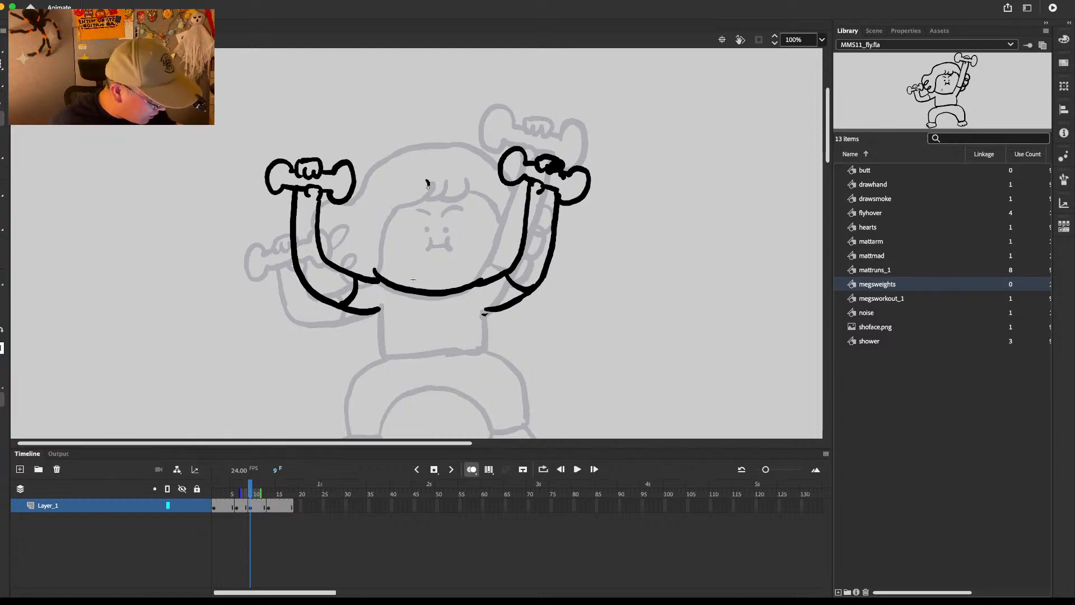
Step: Draw the fringe and the face outline down to the chin on frame 9, cleaning up its edge
mouse_move(427, 183)
mouse_down()
mouse_move(454, 177)
mouse_move(426, 191)
mouse_up()
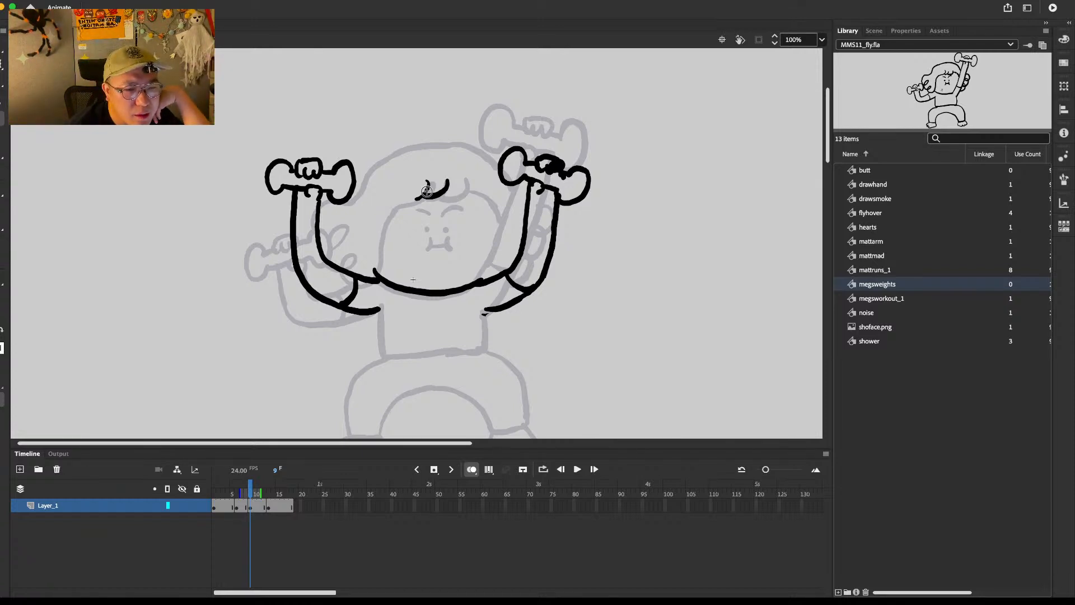
mouse_move(451, 195)
mouse_down()
mouse_move(470, 175)
mouse_move(498, 209)
mouse_move(479, 280)
mouse_move(396, 208)
mouse_move(368, 277)
mouse_move(356, 249)
mouse_move(343, 265)
mouse_up()
key(e)
click(484, 199)
key(b)
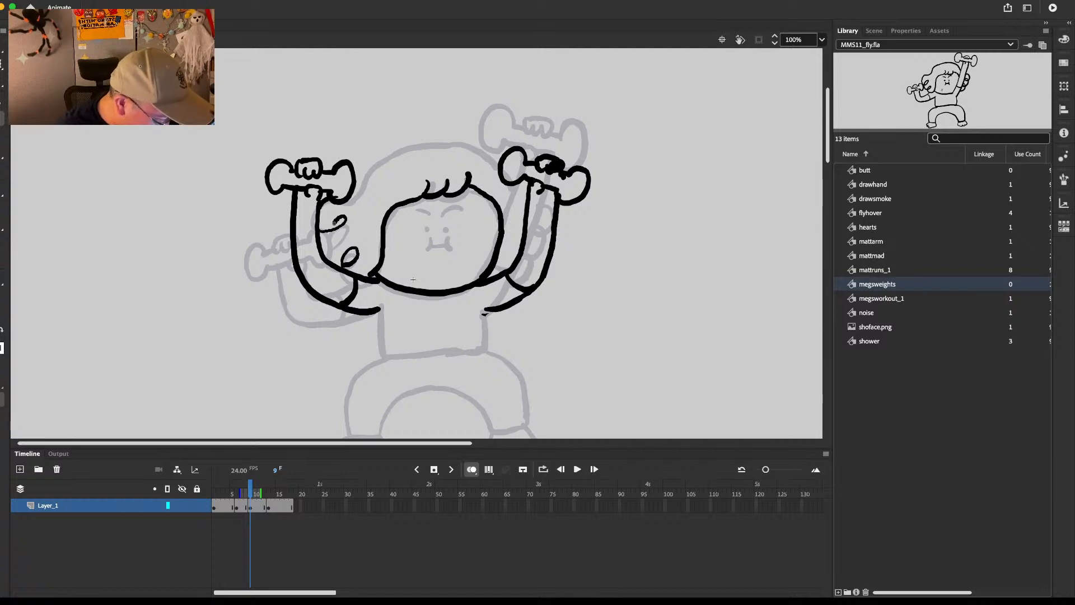
Step: Draw the hair curls beside the bent arm and the outer hair outline over the head on frame 9
drag(334, 223, 329, 260)
key(super+z)
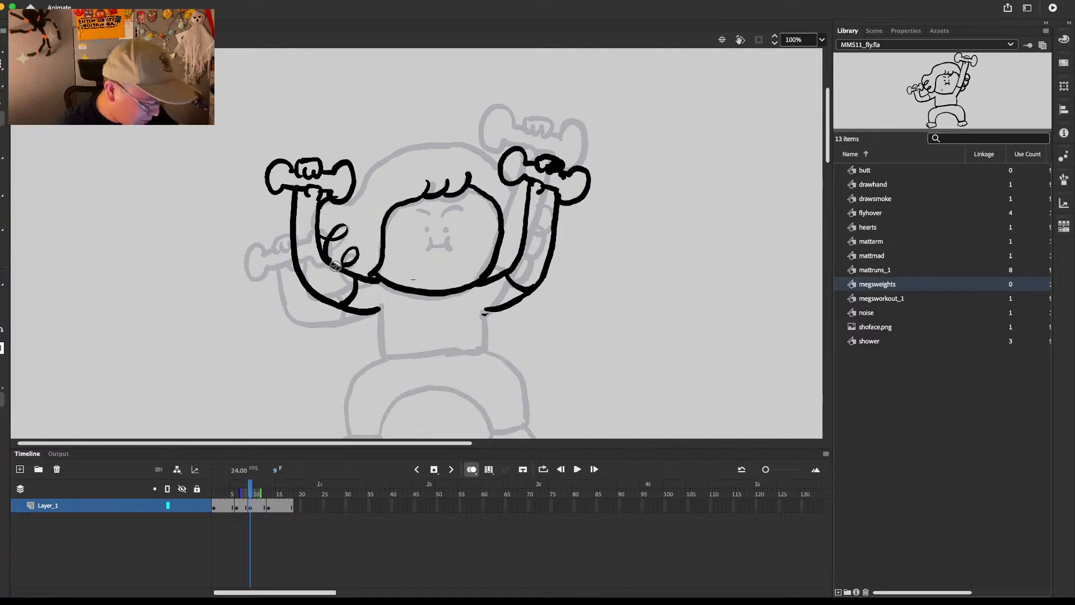
mouse_move(353, 193)
mouse_down()
mouse_move(392, 152)
mouse_move(428, 141)
mouse_move(486, 146)
mouse_move(497, 168)
mouse_up()
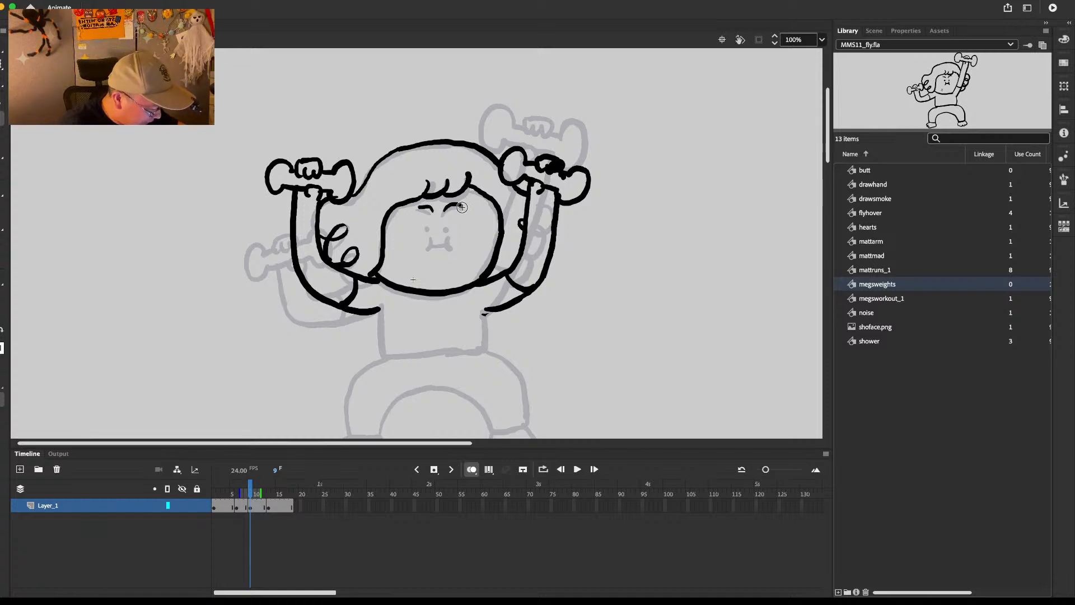
Step: Draw the eyes and mouth beneath the eyebrows on frame 9 and compare the face with the previous frame
click(428, 228)
mouse_move(440, 215)
mouse_down()
mouse_move(463, 209)
mouse_move(452, 247)
mouse_up()
click(446, 229)
key(comma)
key(period)
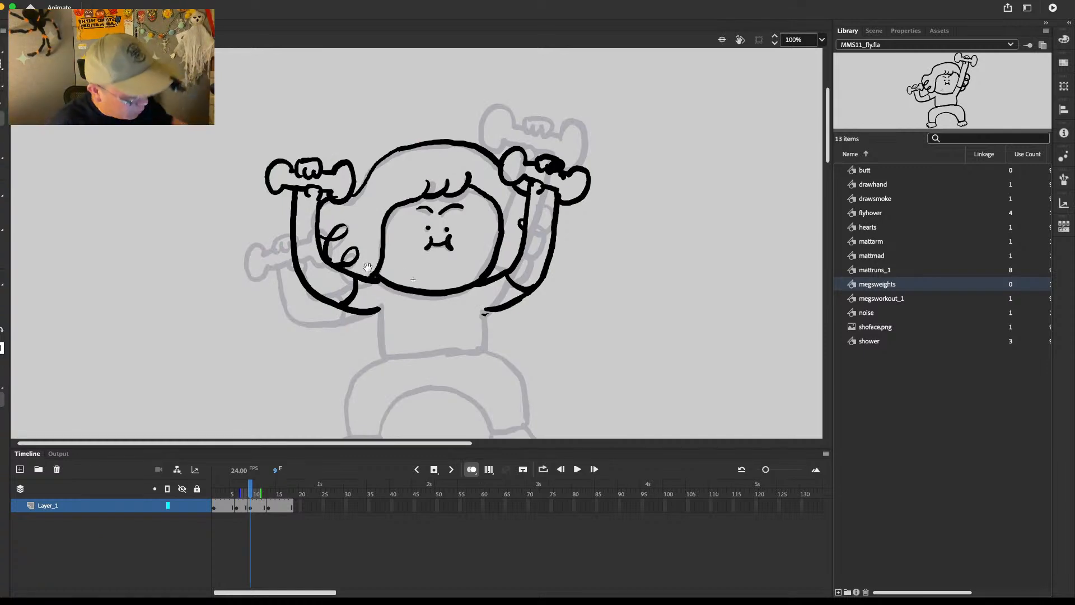
Step: Draw the shirt's sides and hem below the arms on the frame 9 pose and compare it with the previous frame
drag(532, 270, 527, 222)
key(e)
key(b)
mouse_move(349, 267)
mouse_down()
mouse_move(381, 261)
mouse_move(379, 306)
mouse_move(486, 299)
mouse_move(480, 258)
mouse_up()
key(comma)
key(period)
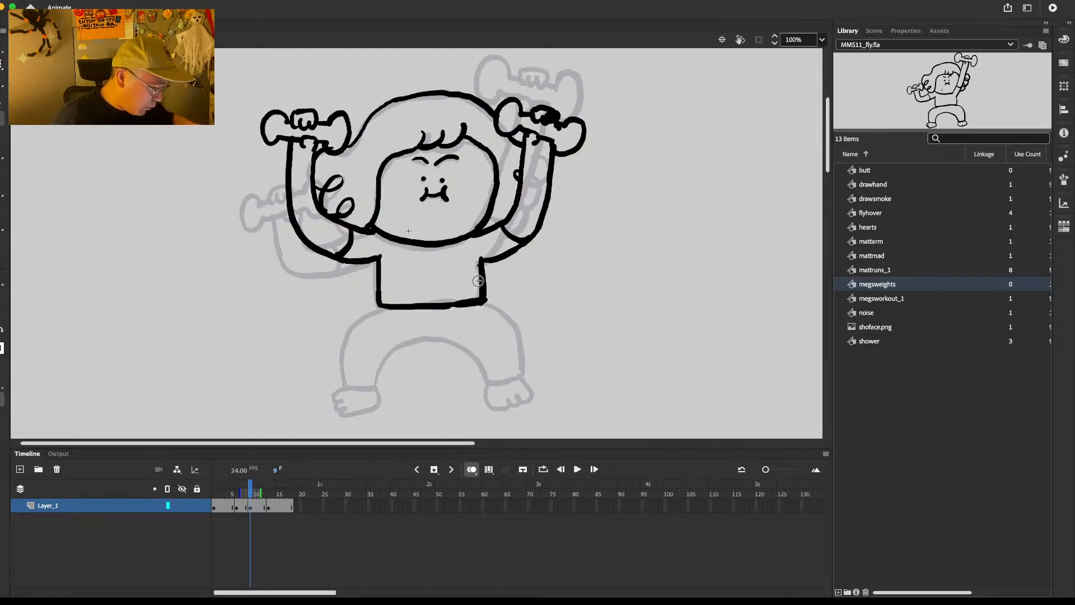
drag(575, 192, 576, 219)
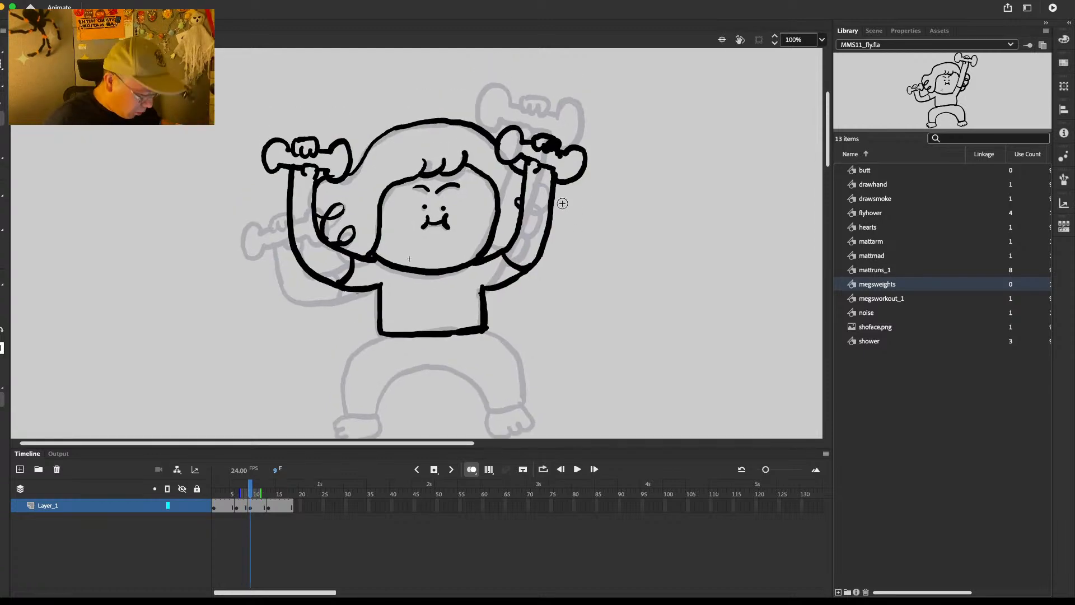
Step: Draw the bent trouser legs and both feet below the shirt, completing the frame 9 pose
click(253, 506)
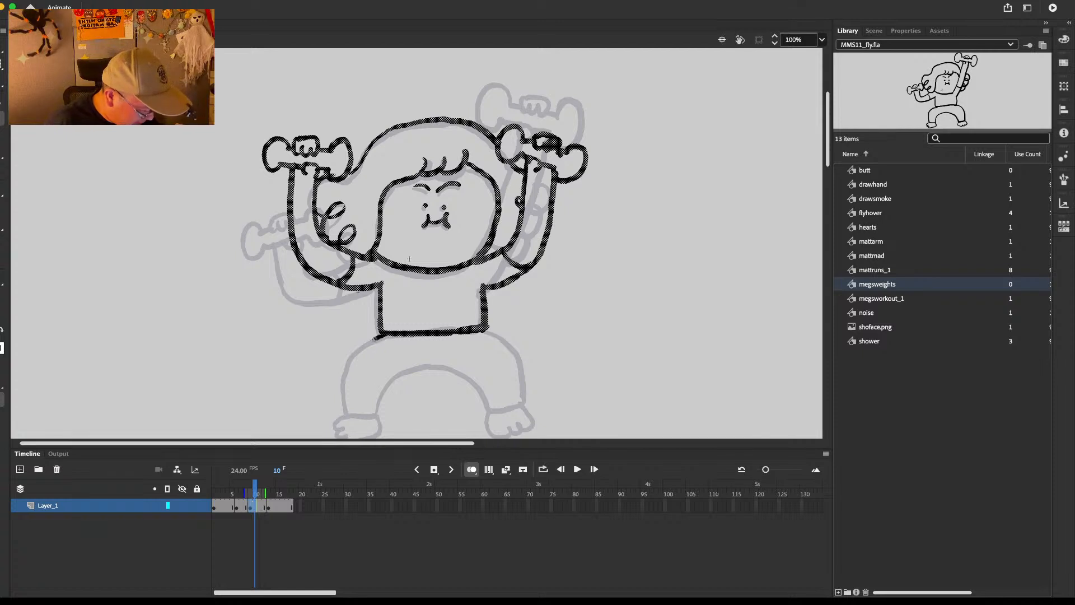
mouse_move(376, 337)
mouse_down()
mouse_move(345, 413)
mouse_move(440, 360)
mouse_move(432, 367)
mouse_move(476, 381)
mouse_move(487, 402)
mouse_up()
key(super+z)
mouse_move(424, 367)
mouse_down()
mouse_move(474, 384)
mouse_move(489, 409)
mouse_up()
mouse_move(483, 329)
mouse_down()
mouse_move(526, 395)
mouse_move(487, 414)
mouse_move(512, 404)
mouse_up()
scroll(549, 324, down, 3)
mouse_move(345, 312)
mouse_down()
mouse_move(336, 321)
mouse_move(375, 338)
mouse_up()
drag(488, 308, 510, 330)
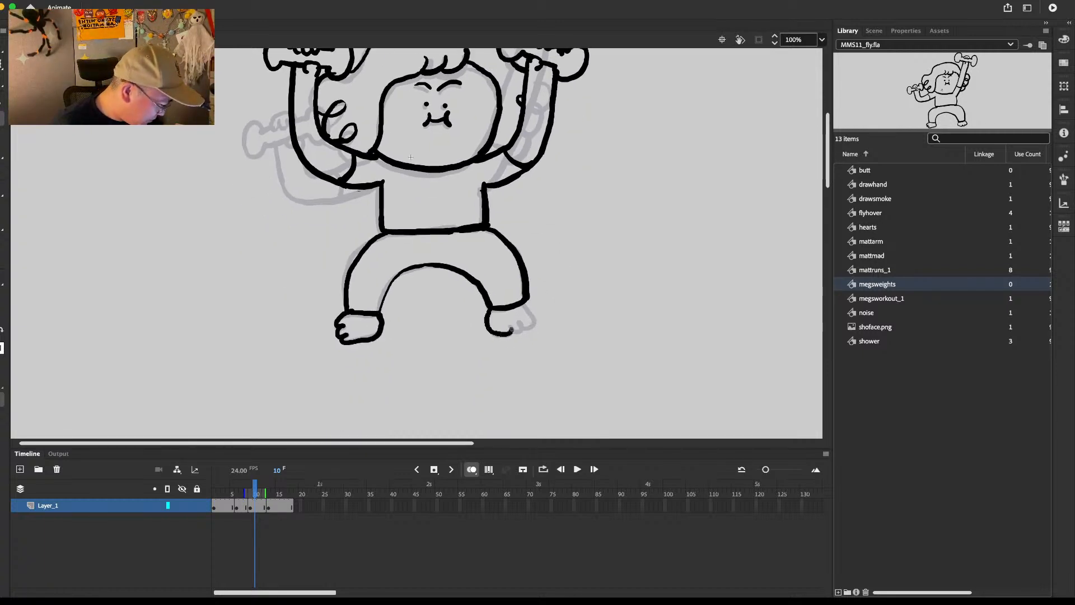
drag(551, 224, 523, 342)
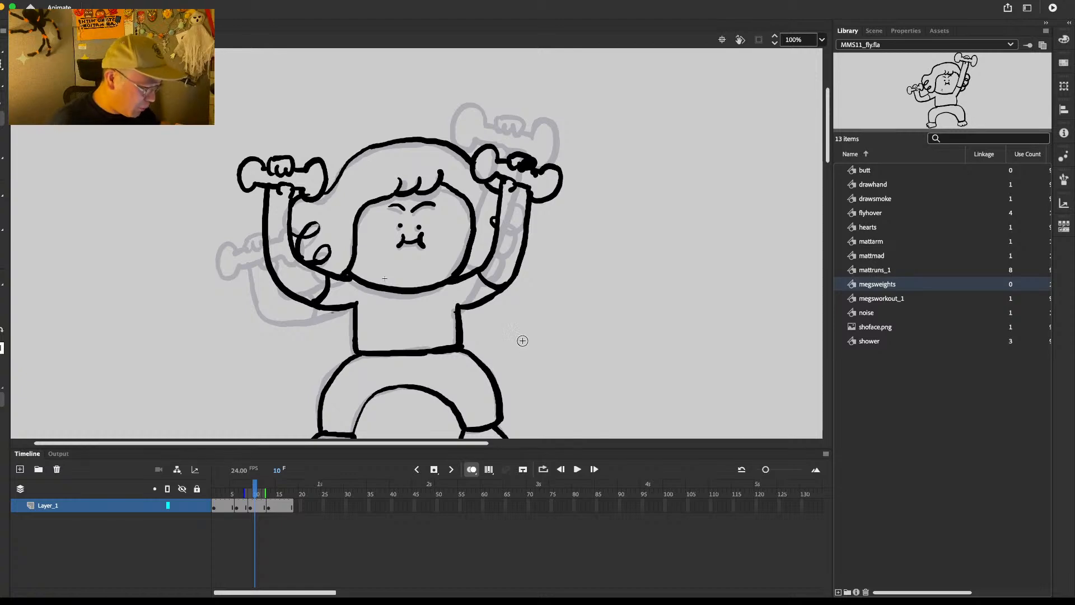
Step: Flip back and forth through the neighbouring frames to check the arm movement between poses
key(period)
key(period)
key(period)
key(comma)
key(comma)
key(comma)
key(comma)
key(period)
key(period)
key(period)
key(period)
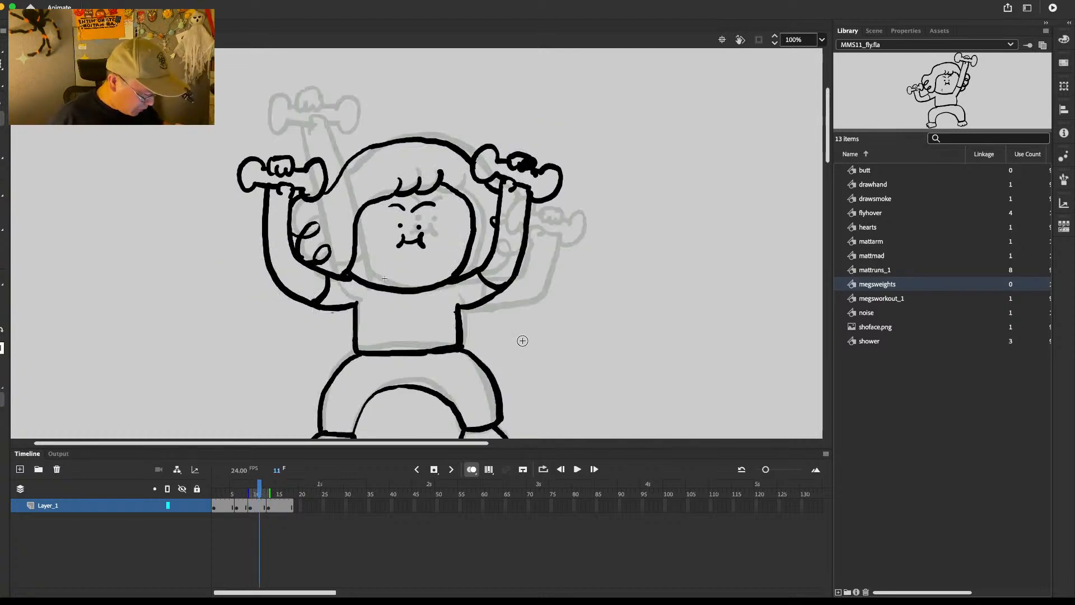
Step: Extend the frame 9 pose by one frame and insert a blank keyframe at frame 12, ahead of the final pose
click(259, 506)
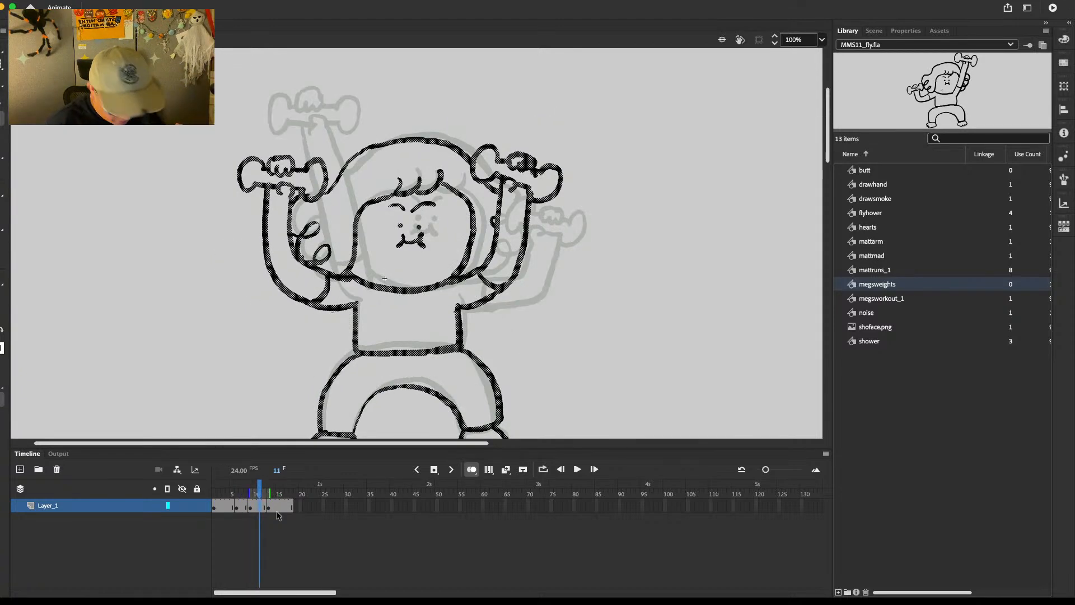
key(F7)
key(period)
key(comma)
key(comma)
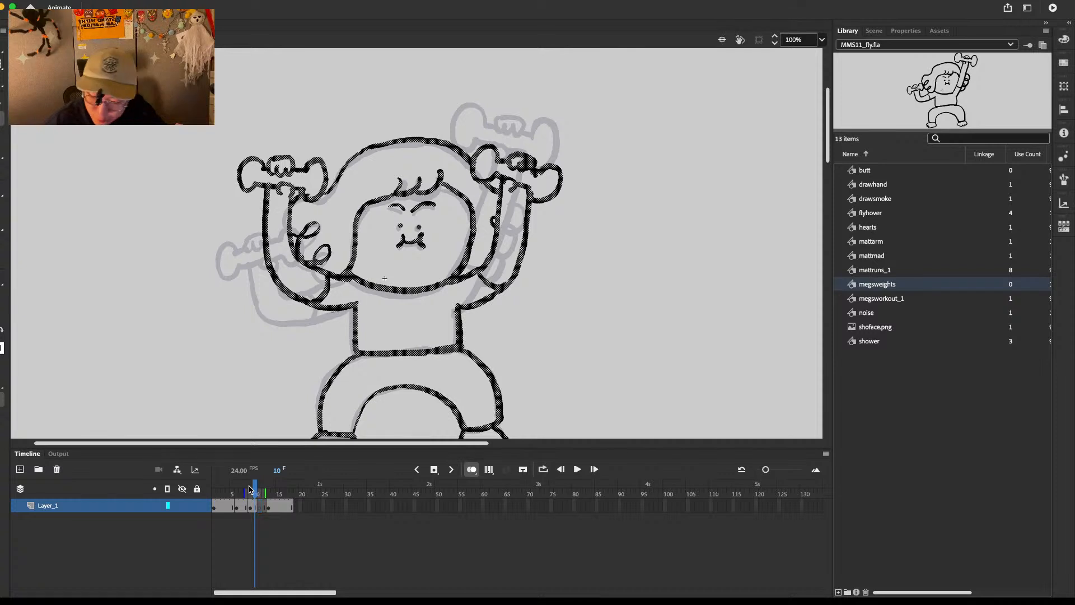
key(F5)
key(period)
key(period)
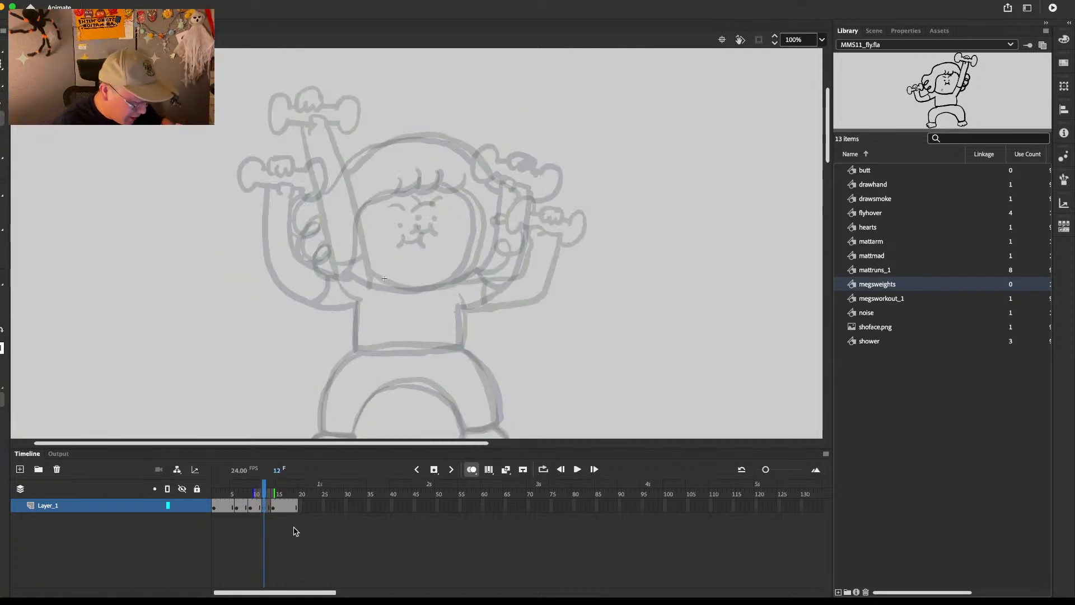
key(F5)
key(shift+F5)
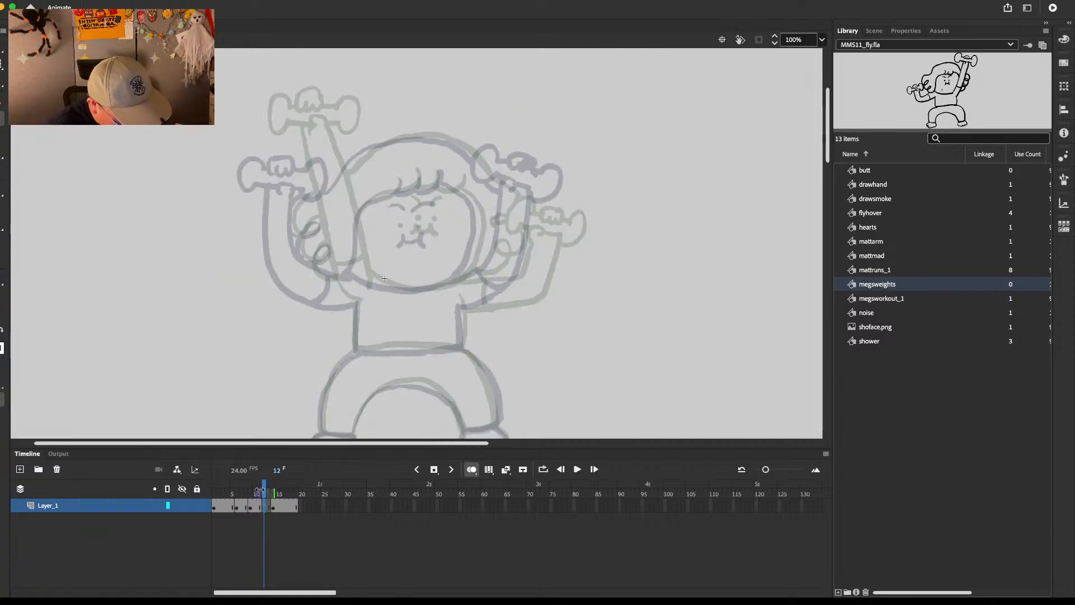
mouse_move(262, 489)
mouse_down()
mouse_move(274, 488)
mouse_move(263, 488)
mouse_up()
key(period)
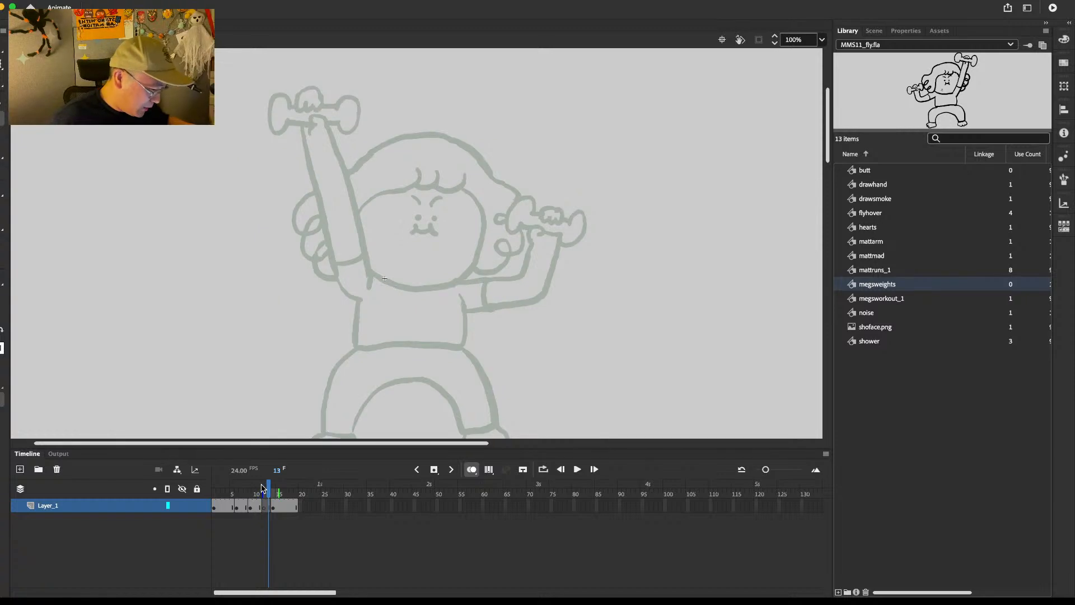
Step: Draw the top hair outline, fringe, eyebrows, eyes and mouth on frame 12, close to the final pose's head
drag(356, 169, 439, 145)
key(super+z)
mouse_move(350, 172)
mouse_down()
mouse_move(467, 150)
mouse_move(493, 180)
mouse_up()
drag(420, 170, 363, 213)
mouse_move(439, 174)
mouse_down()
mouse_move(434, 188)
mouse_move(421, 178)
mouse_move(436, 198)
mouse_move(419, 209)
mouse_up()
drag(443, 200, 412, 232)
click(417, 218)
drag(414, 230, 437, 234)
Step: Step back through the frames and play the animation to check the lifting motion's timing
key(comma)
key(comma)
key(comma)
key(comma)
key(comma)
key(comma)
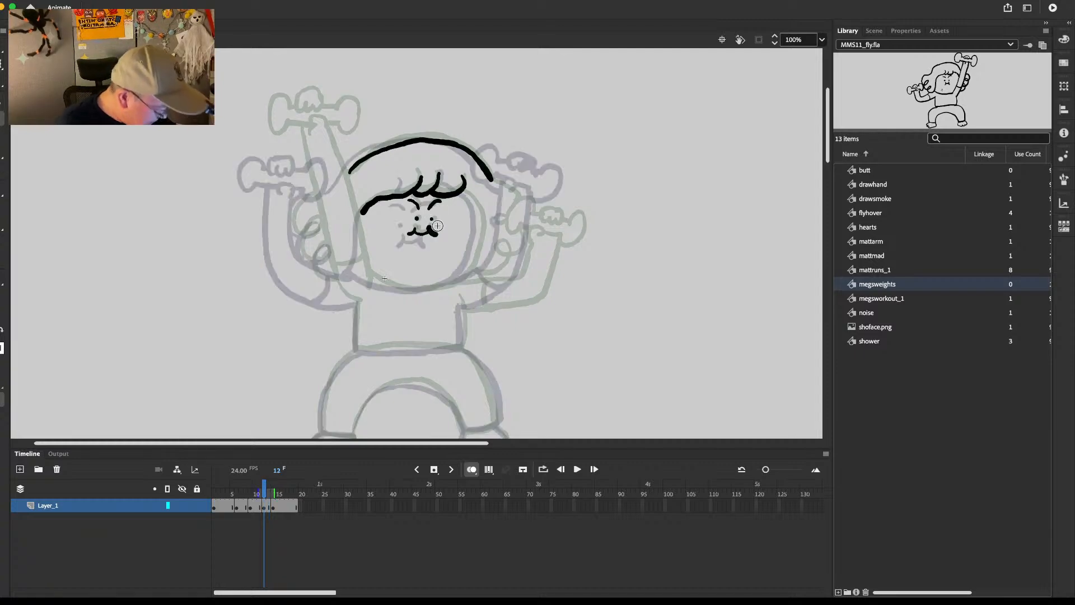
key(Return)
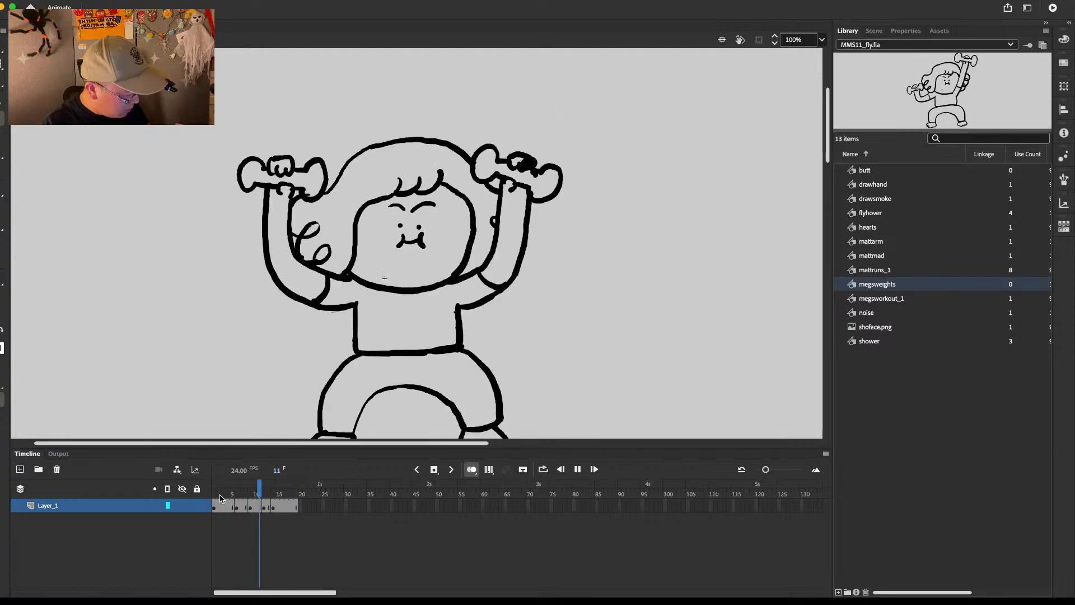
key(Return)
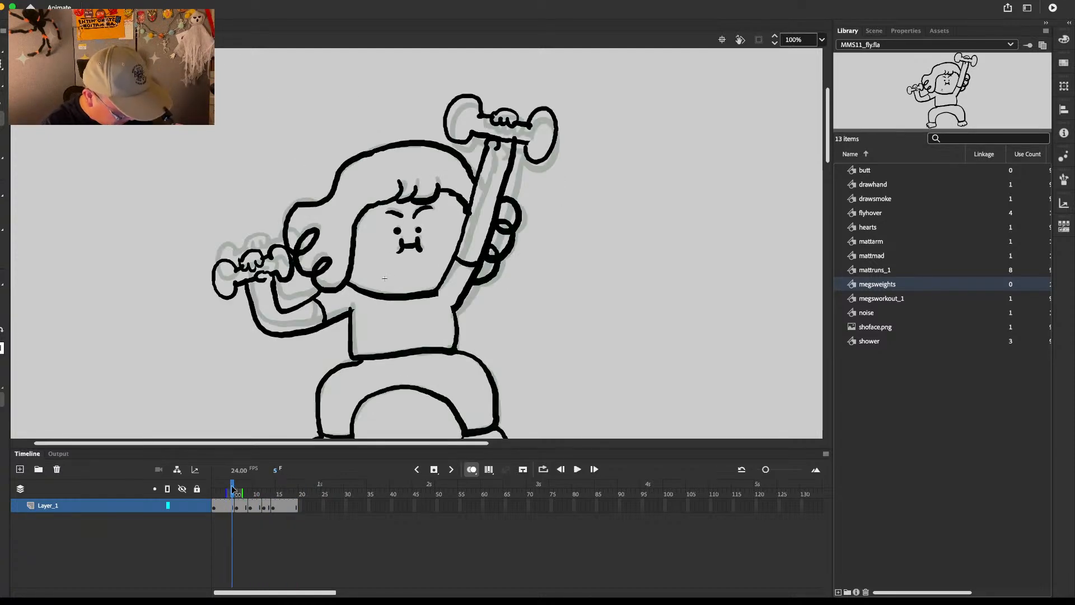
Step: Shorten the pose holds so the keyframes fall on frames 1, 5, 7, 9 and 11, and play the result
mouse_move(230, 490)
mouse_down()
mouse_move(249, 492)
mouse_move(239, 493)
mouse_up()
key(Return)
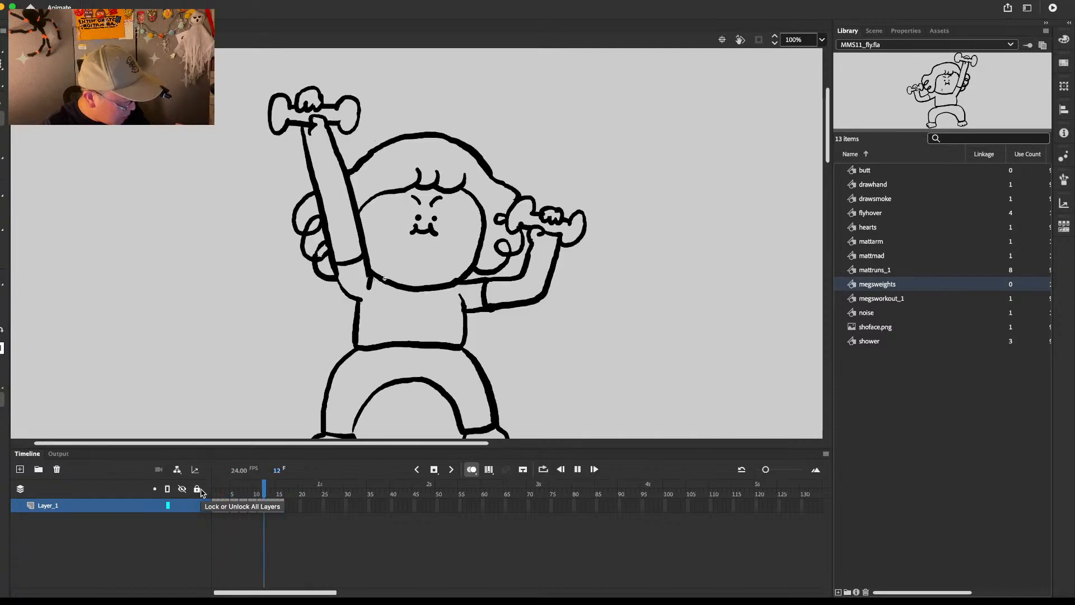
key(Return)
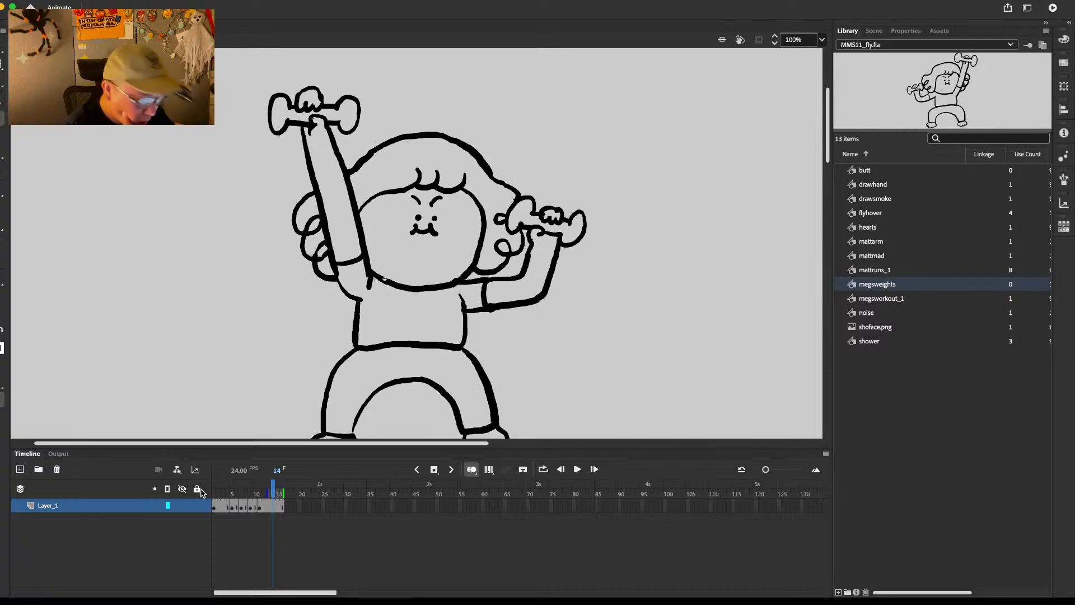
Step: Insert a blank keyframe at frame 14 and compare the poses between frames 8 and 11
click(273, 507)
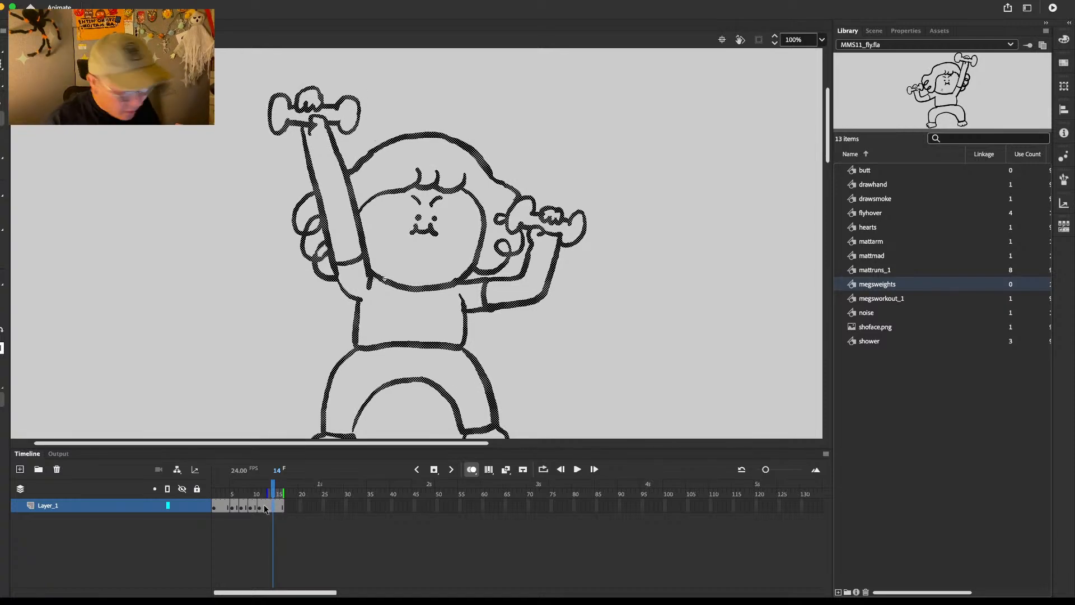
key(F7)
click(259, 504)
key(comma)
key(comma)
key(comma)
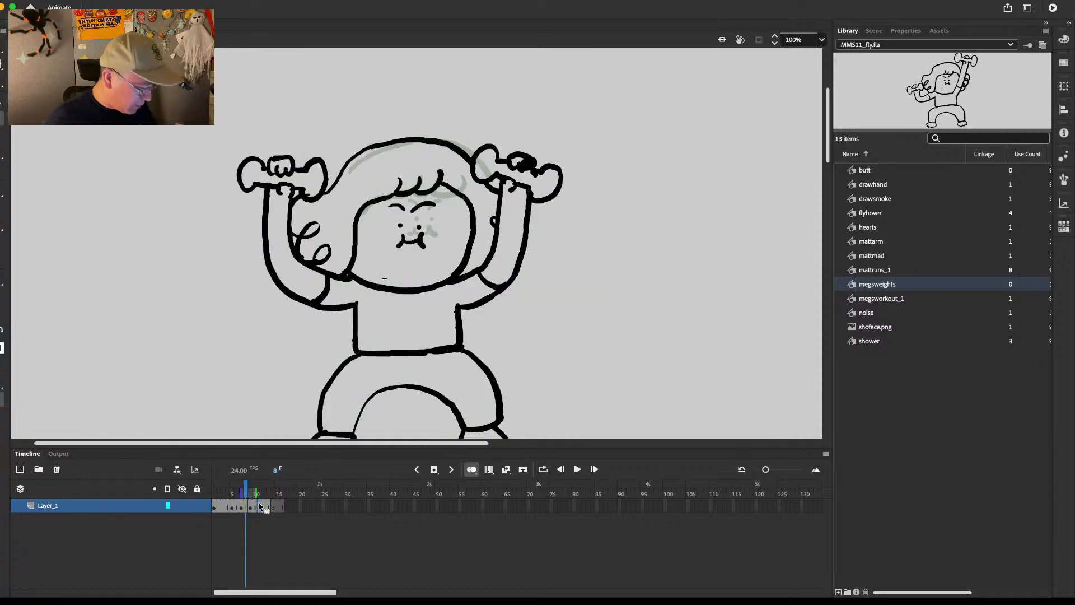
key(period)
key(comma)
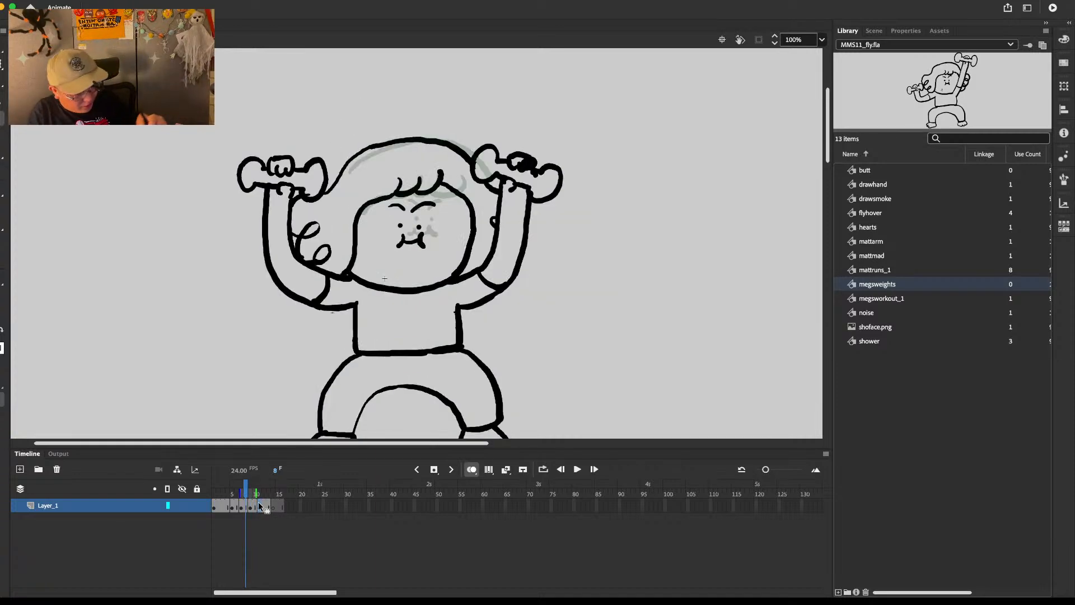
key(period)
key(period)
key(period)
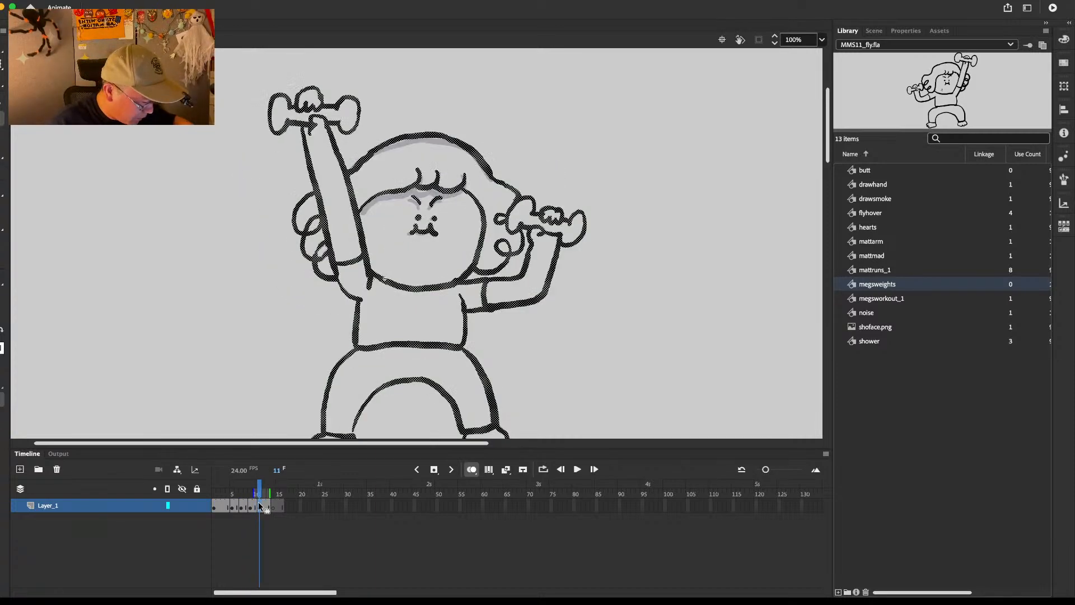
Step: Draw the raised hand and dumbbell on the frame 9 in-between and rotate them slightly to level them
key(comma)
mouse_move(307, 124)
mouse_down()
mouse_move(279, 146)
mouse_move(322, 100)
mouse_move(297, 108)
mouse_move(330, 125)
mouse_move(353, 98)
mouse_move(340, 114)
mouse_move(336, 86)
mouse_up()
key(l)
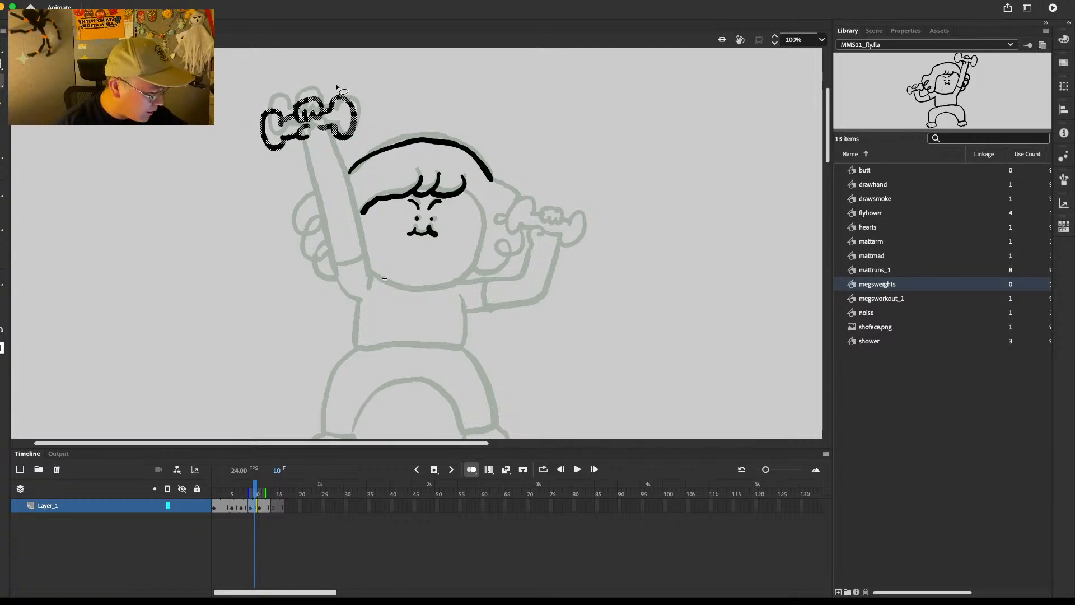
key(q)
drag(367, 97, 372, 98)
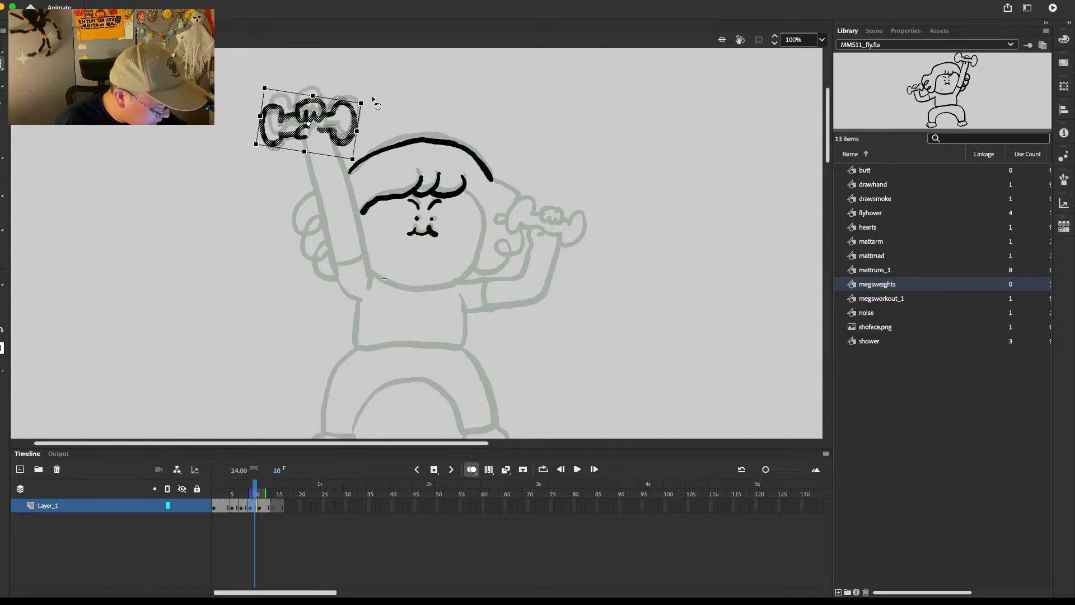
key(l)
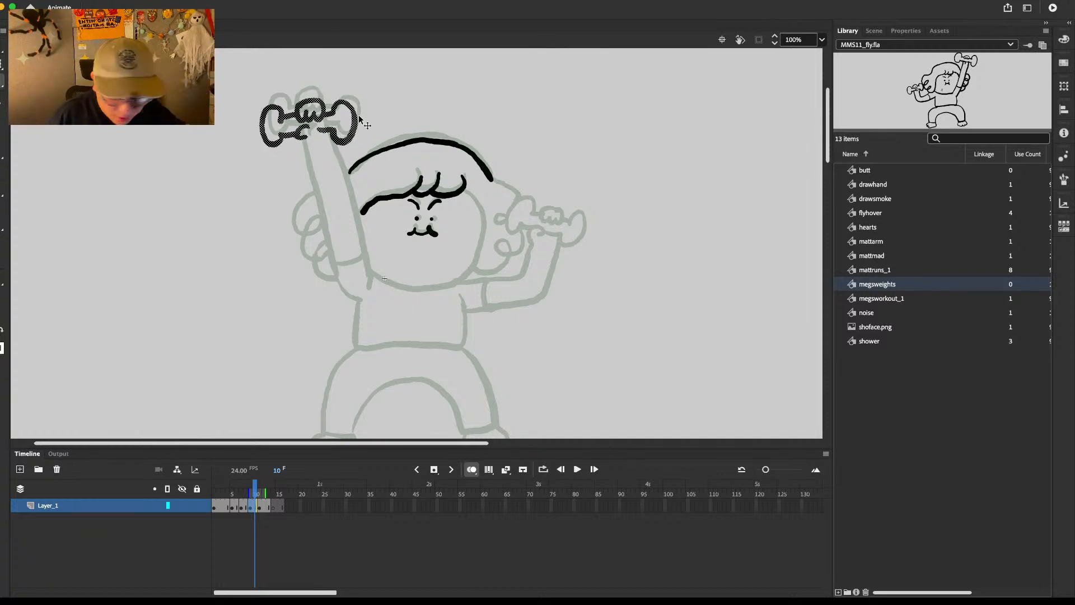
key(b)
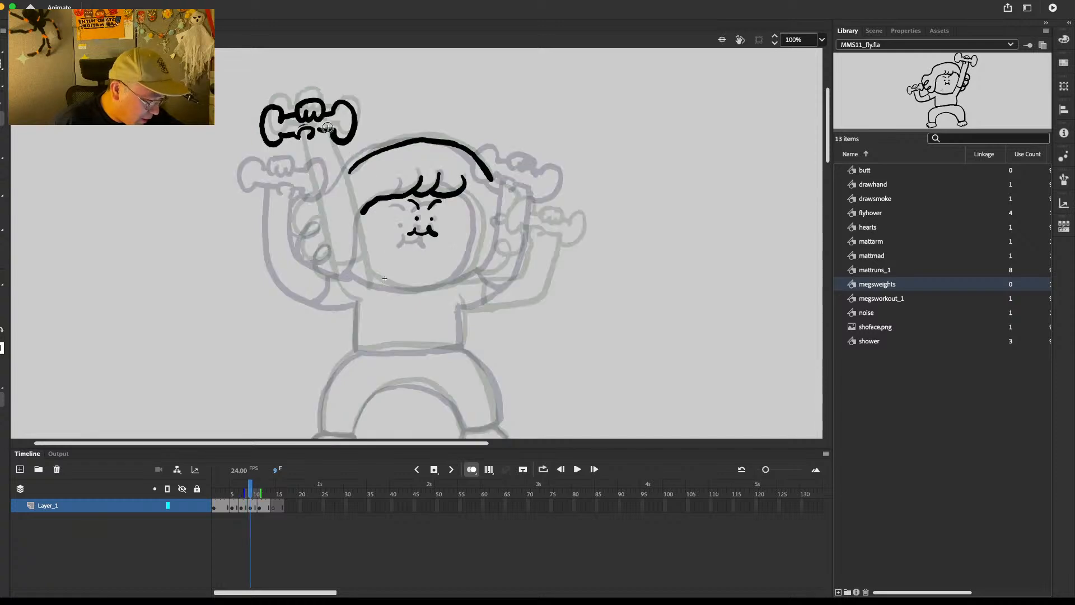
Step: Draw the raised arm from the hand to the shoulder with its sleeve cuff, and compare it with the previous pose
mouse_move(317, 131)
mouse_down()
mouse_move(300, 129)
mouse_move(319, 133)
mouse_move(304, 133)
mouse_move(316, 132)
mouse_move(304, 152)
mouse_move(317, 210)
mouse_move(302, 158)
mouse_move(353, 296)
mouse_move(352, 224)
mouse_move(372, 282)
mouse_move(351, 256)
mouse_up()
key(b)
key(e)
key(b)
key(super+z)
key(super+z)
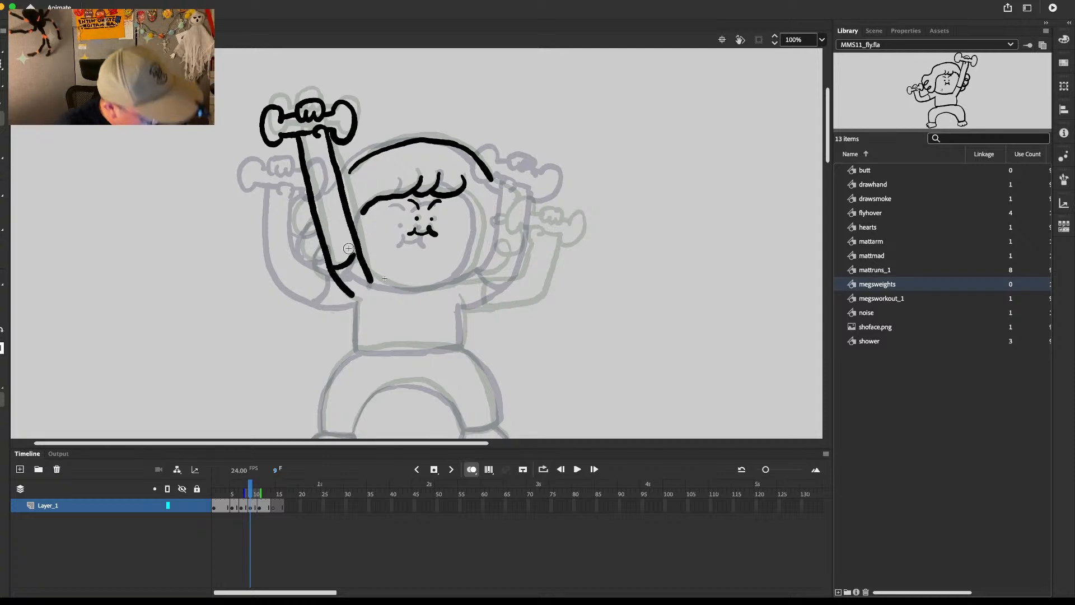
key(comma)
key(period)
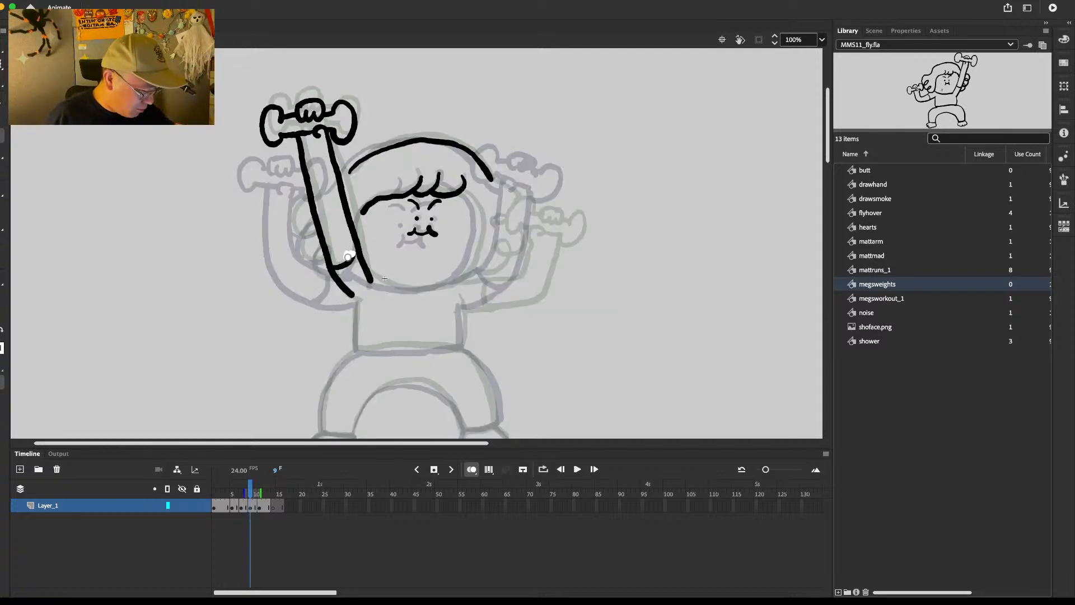
key(comma)
key(period)
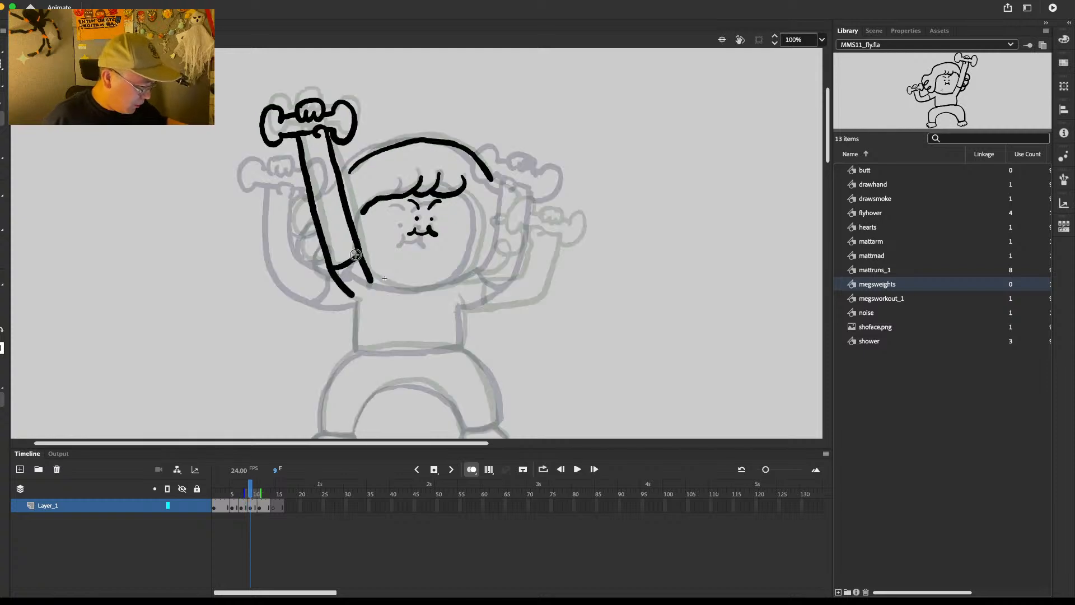
key(period)
Step: Draw the lowered arm's bent outline with its hand and dumbbell slightly above the final pose's position
mouse_move(536, 203)
mouse_down()
mouse_move(541, 211)
mouse_move(512, 223)
mouse_move(533, 224)
mouse_move(524, 264)
mouse_move(462, 278)
mouse_move(528, 290)
mouse_up()
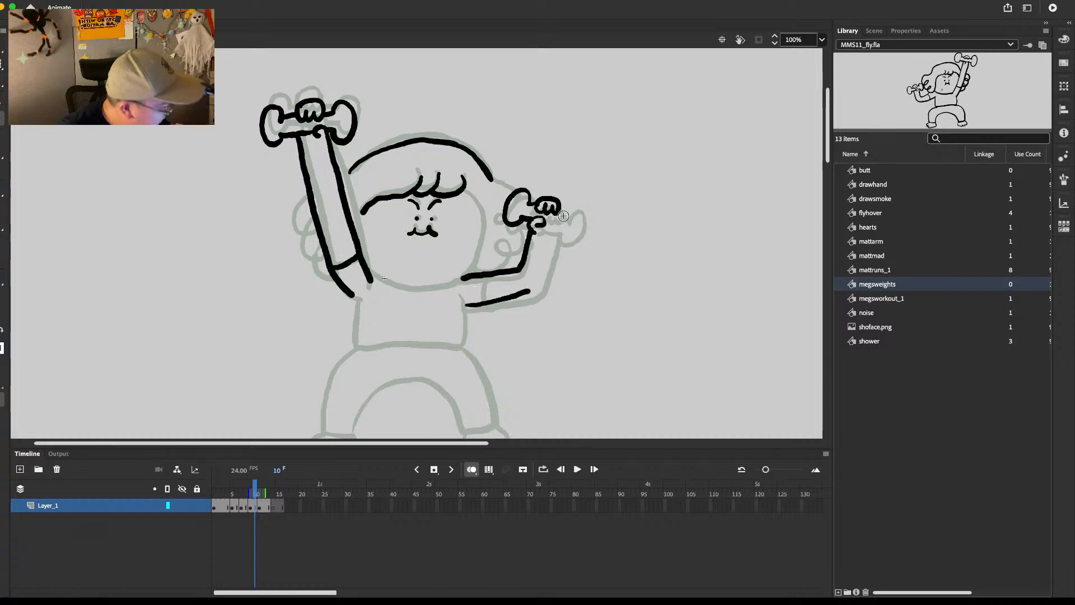
drag(555, 209, 568, 212)
mouse_move(545, 223)
mouse_down()
mouse_move(563, 225)
mouse_move(569, 212)
mouse_move(572, 238)
mouse_move(583, 206)
mouse_move(573, 203)
mouse_up()
key(super+z)
key(super+z)
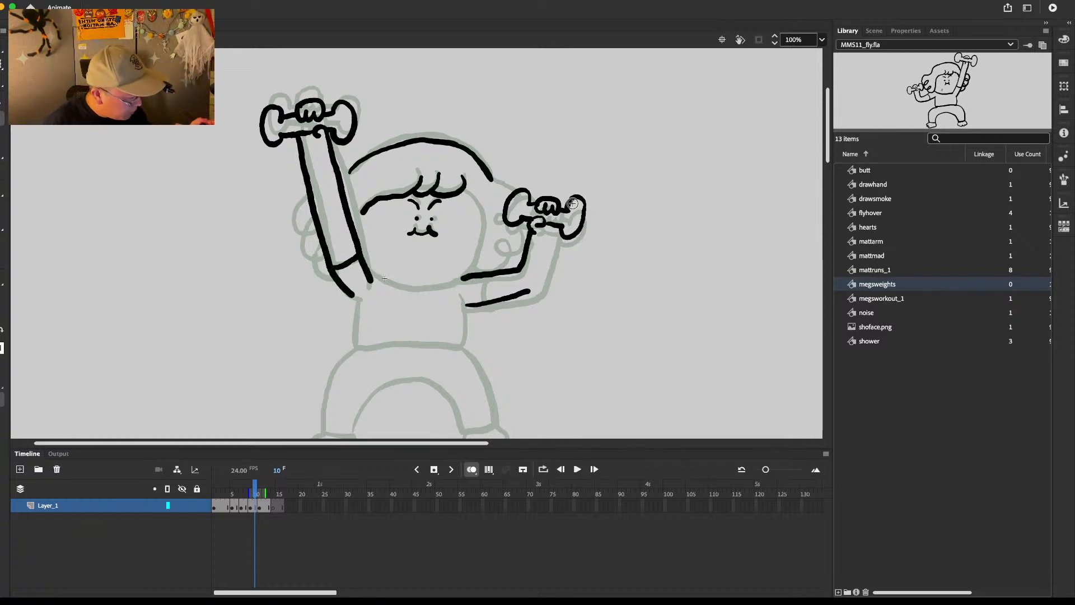
drag(572, 204, 575, 195)
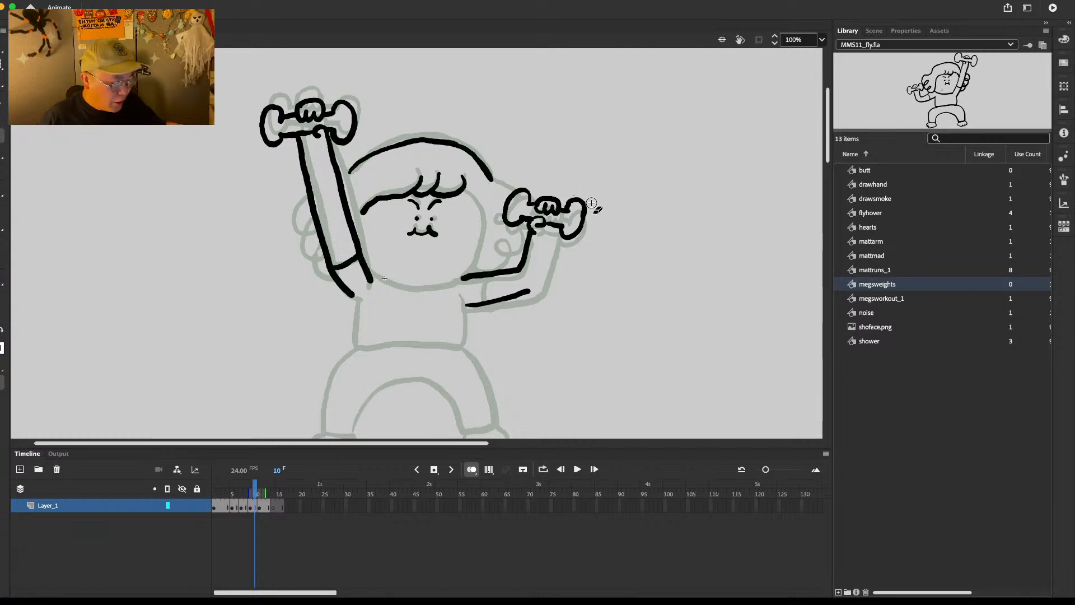
Step: Draw the face outline from the fringe around the cheeks and along the chin between both arms
key(b)
mouse_move(464, 191)
mouse_down()
mouse_move(484, 223)
mouse_move(471, 269)
mouse_move(480, 213)
mouse_move(466, 277)
mouse_up()
key(ctrl+z)
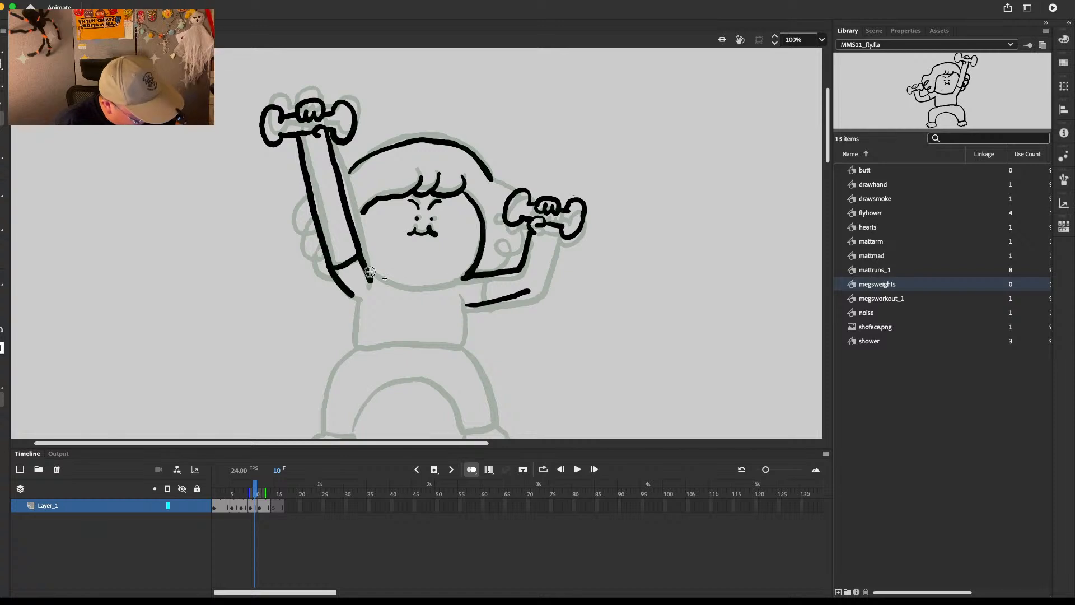
mouse_move(369, 279)
mouse_down()
mouse_move(402, 284)
mouse_move(468, 275)
mouse_up()
drag(365, 209, 354, 231)
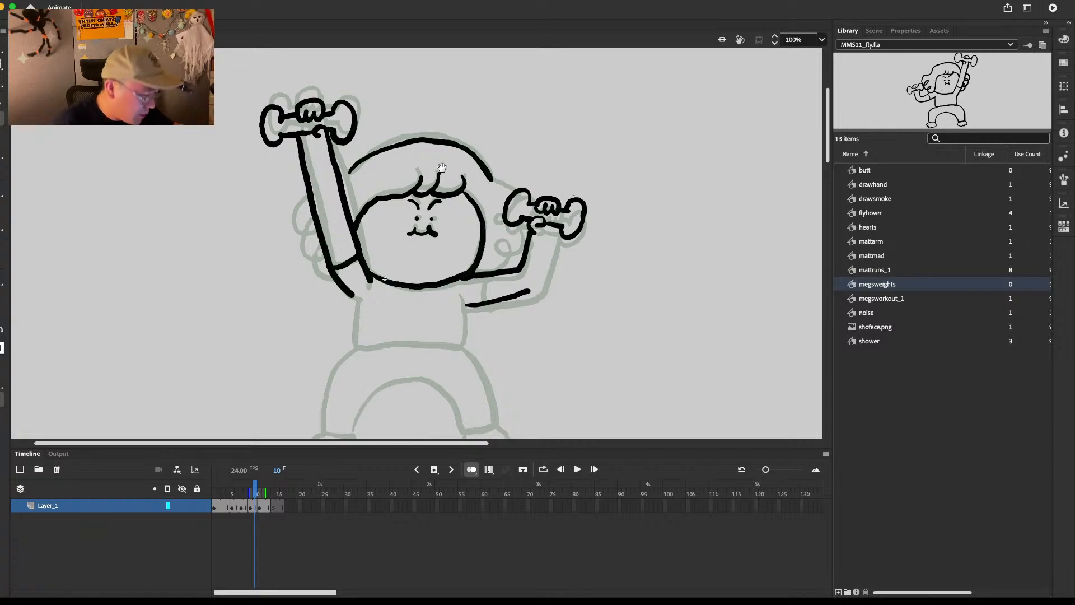
Step: Redraw the face edge beside the raised arm and draw the hair with its curls behind that arm
key(ctrl+z)
drag(392, 194, 367, 210)
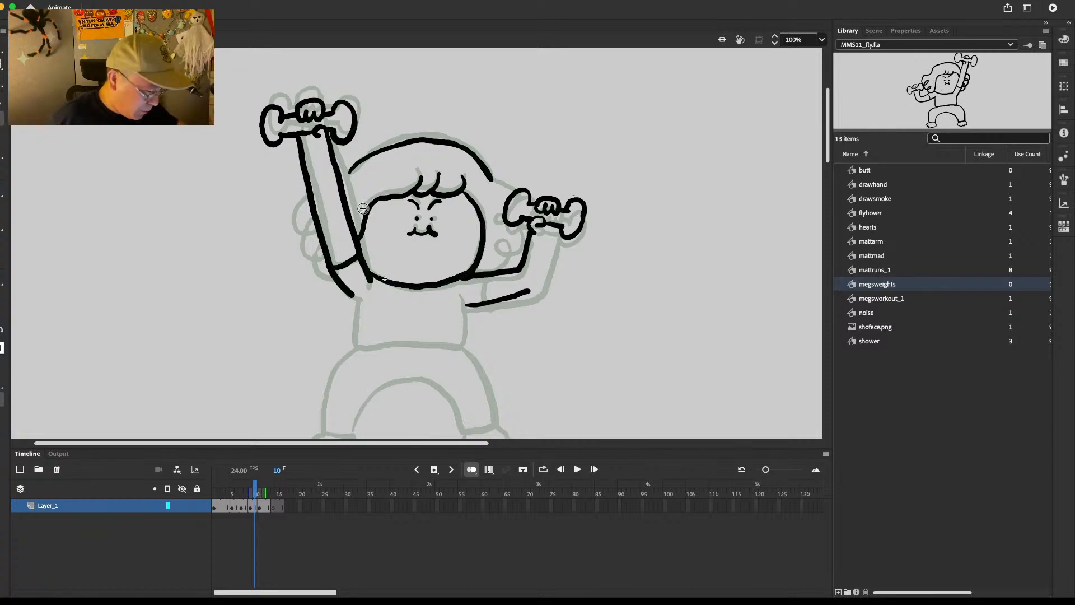
drag(351, 167, 339, 180)
mouse_move(311, 195)
mouse_down()
mouse_move(300, 231)
mouse_move(319, 227)
mouse_move(302, 240)
mouse_move(320, 252)
mouse_up()
key(ctrl+z)
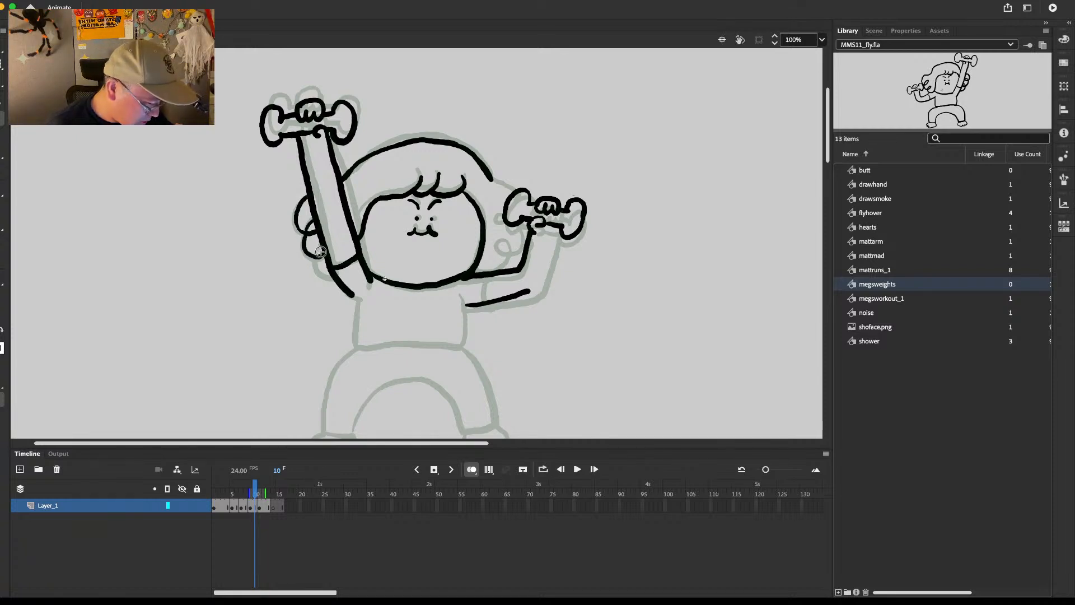
Step: Extend the hair outline down to the lowered arm's dumbbell, comparing it with the previous pose
key(comma)
key(comma)
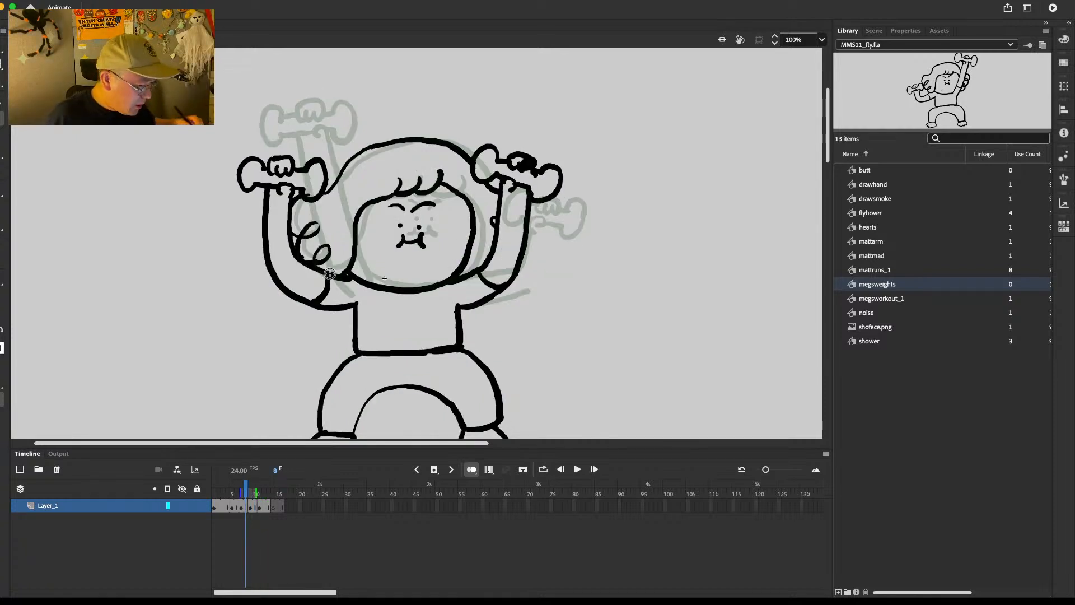
key(period)
drag(477, 159, 522, 192)
key(comma)
key(period)
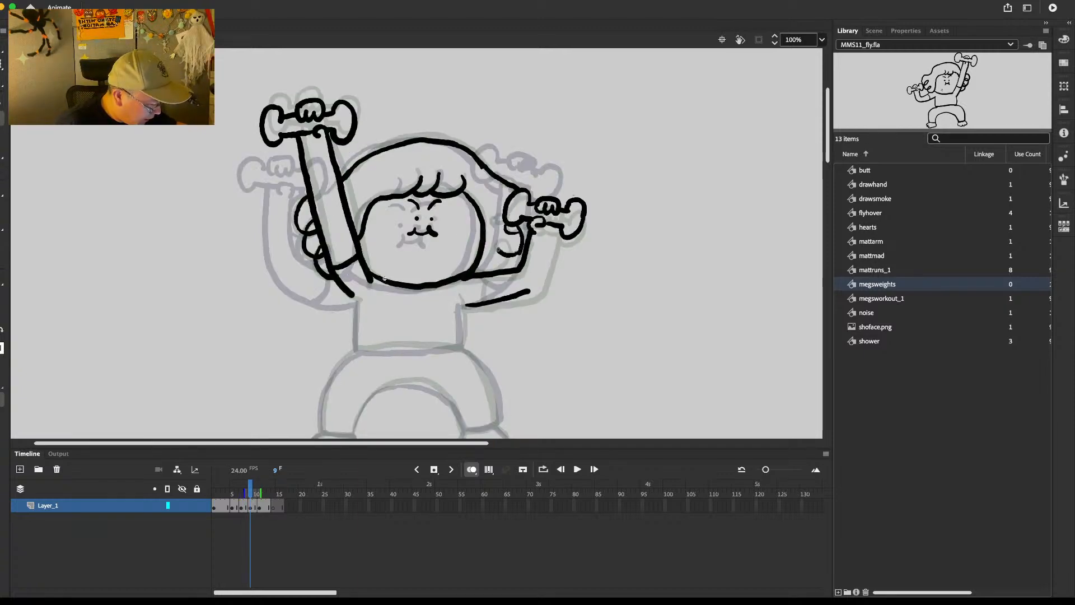
Step: Draw the curls between the face and the lowered arm, erasing stray line parts, and add the outer forearm line
key(e)
mouse_move(521, 244)
mouse_down()
mouse_move(531, 204)
mouse_move(523, 229)
mouse_move(525, 218)
mouse_move(559, 229)
mouse_move(526, 293)
mouse_up()
key(b)
key(e)
key(b)
key(e)
key(b)
key(e)
key(b)
key(.)
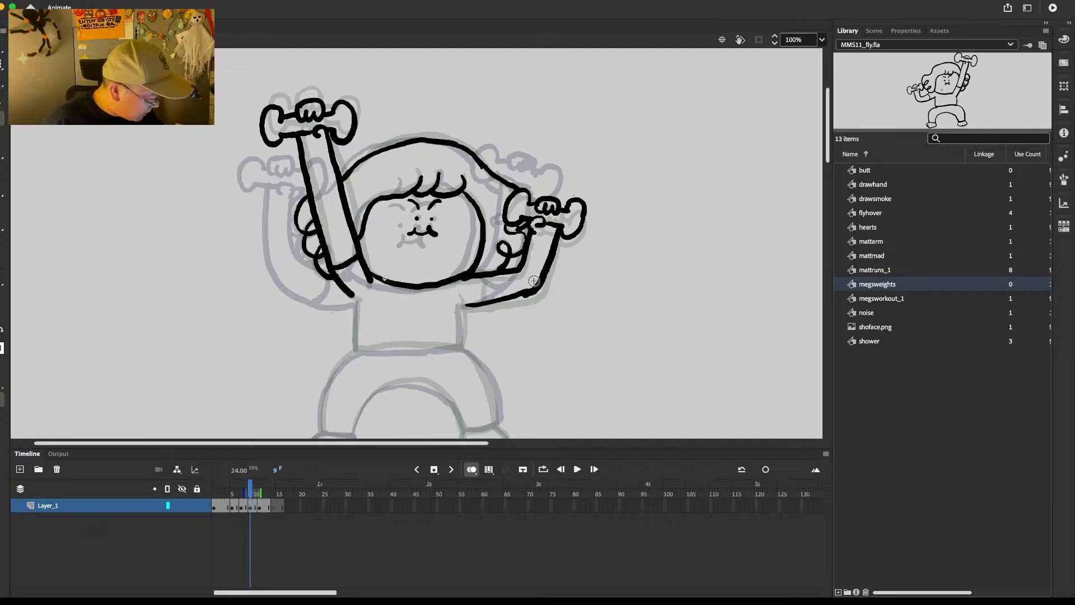
Step: Redraw the lowered arm's outer line as a smoother curve and add its sleeve cuff
key(super+z)
mouse_move(559, 227)
mouse_down()
mouse_move(550, 275)
mouse_move(528, 292)
mouse_up()
key(super+z)
mouse_move(556, 227)
mouse_down()
mouse_move(543, 278)
mouse_move(521, 292)
mouse_move(483, 291)
mouse_up()
key(.)
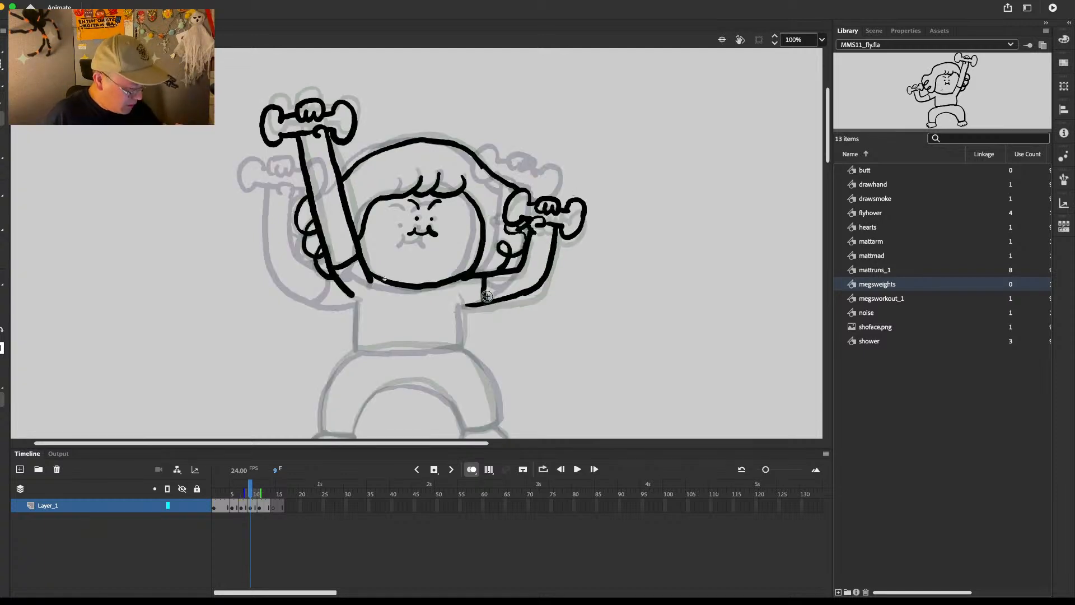
Step: Draw the shirt's sides and hem on the frame 9 in-between and compare it with the frame 7 pose
mouse_move(358, 296)
mouse_down()
mouse_move(363, 348)
mouse_move(434, 348)
mouse_up()
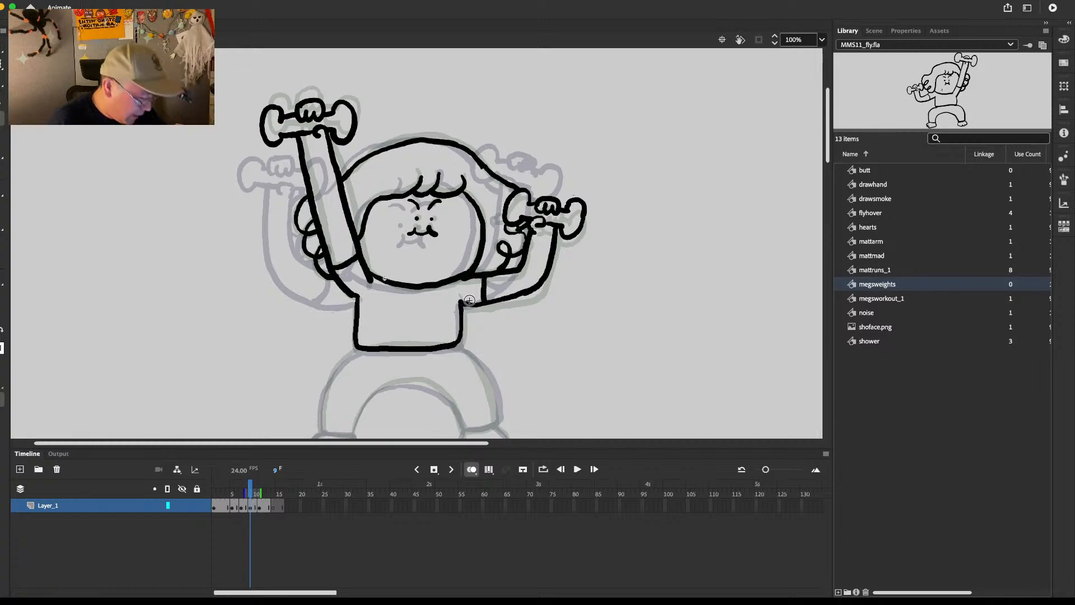
key(comma)
key(comma)
key(period)
key(comma)
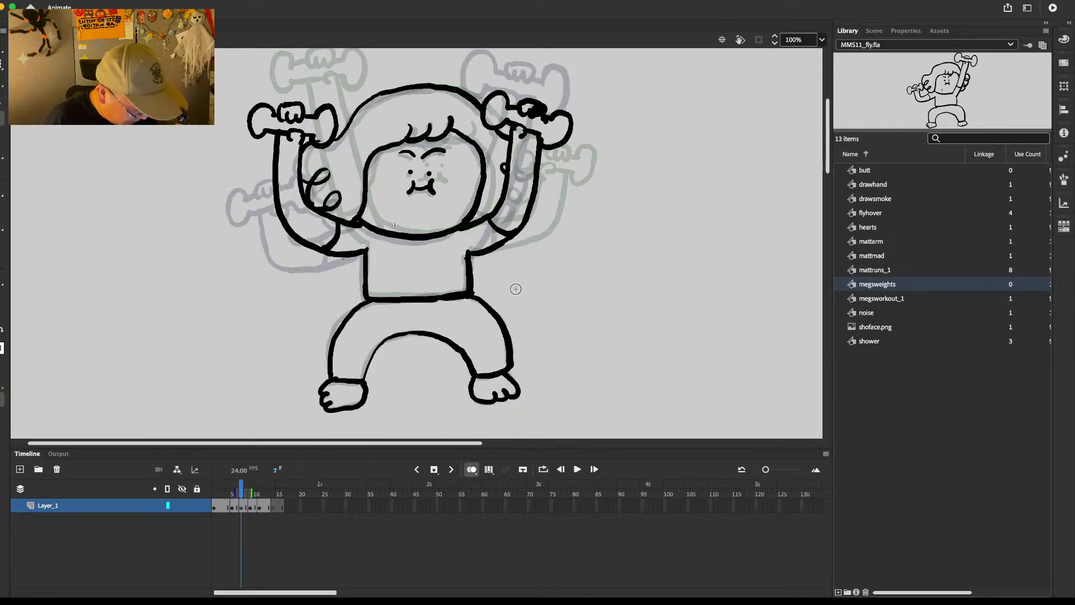
key(period)
key(comma)
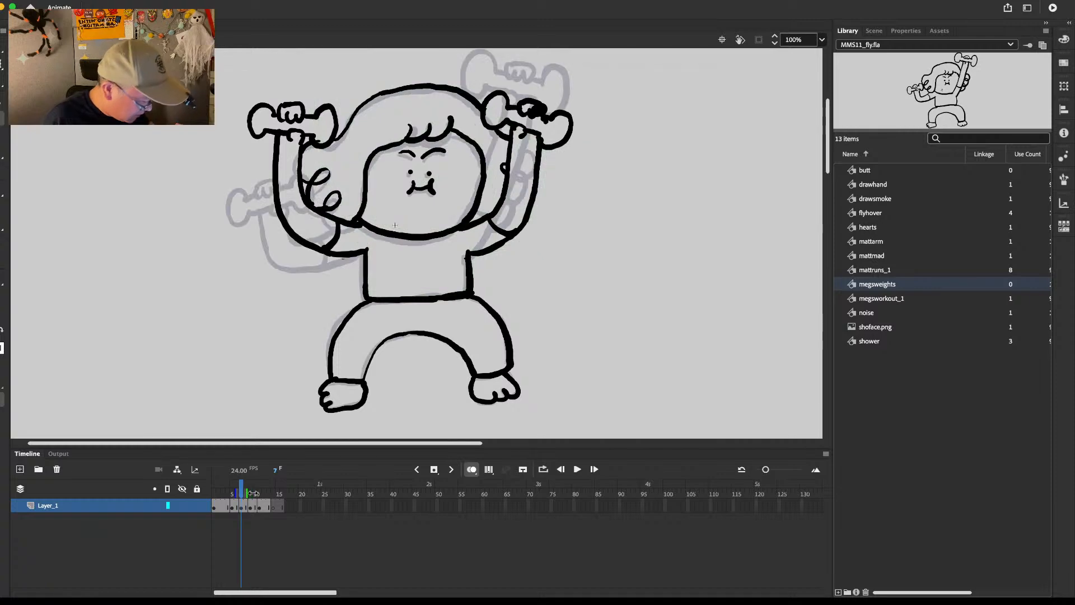
key(period)
key(period)
Step: Draw both trouser legs with their cuffs and both feet on the frame 9 in-between
mouse_move(368, 296)
mouse_down()
mouse_move(335, 347)
mouse_move(333, 376)
mouse_move(364, 377)
mouse_move(402, 333)
mouse_up()
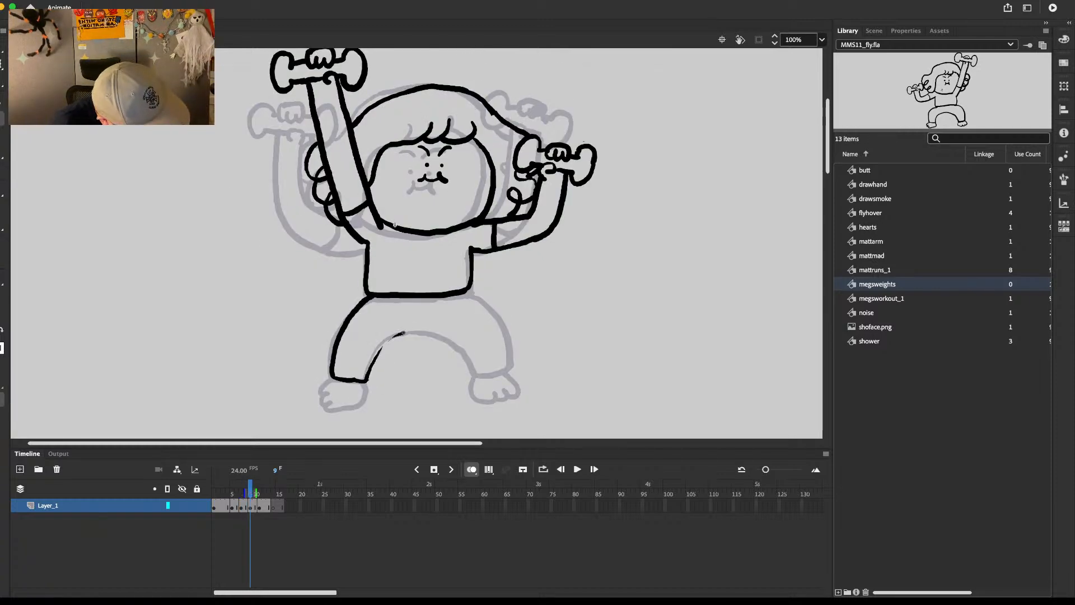
mouse_move(368, 380)
mouse_down()
mouse_move(395, 333)
mouse_move(425, 325)
mouse_move(399, 332)
mouse_move(442, 336)
mouse_move(479, 372)
mouse_up()
mouse_move(470, 293)
mouse_down()
mouse_move(504, 332)
mouse_move(509, 366)
mouse_move(482, 401)
mouse_move(519, 394)
mouse_move(511, 371)
mouse_up()
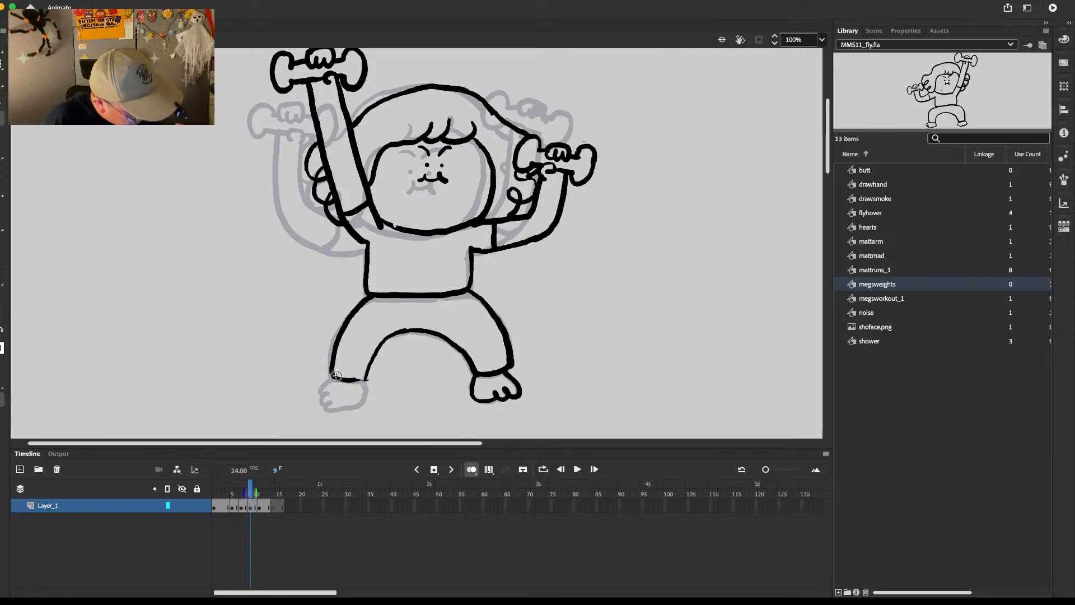
mouse_move(336, 376)
mouse_down()
mouse_move(329, 403)
mouse_move(356, 408)
mouse_up()
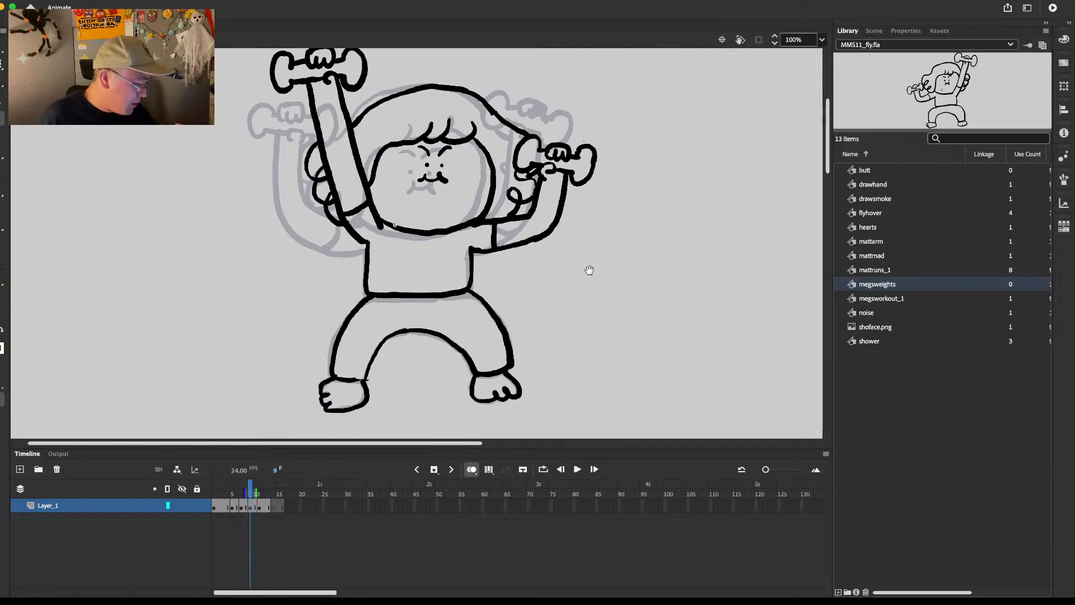
Step: Flip back and forth through the in-between poses and play the animation to check the lifting motion
drag(589, 270, 571, 343)
key(comma)
key(comma)
key(comma)
key(period)
key(period)
key(period)
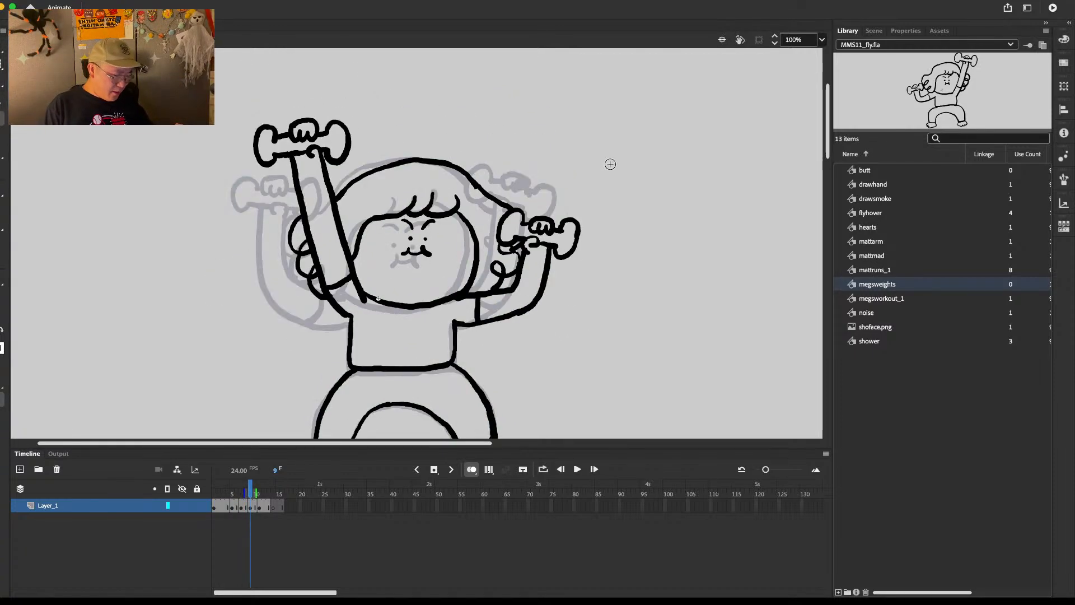
key(Return)
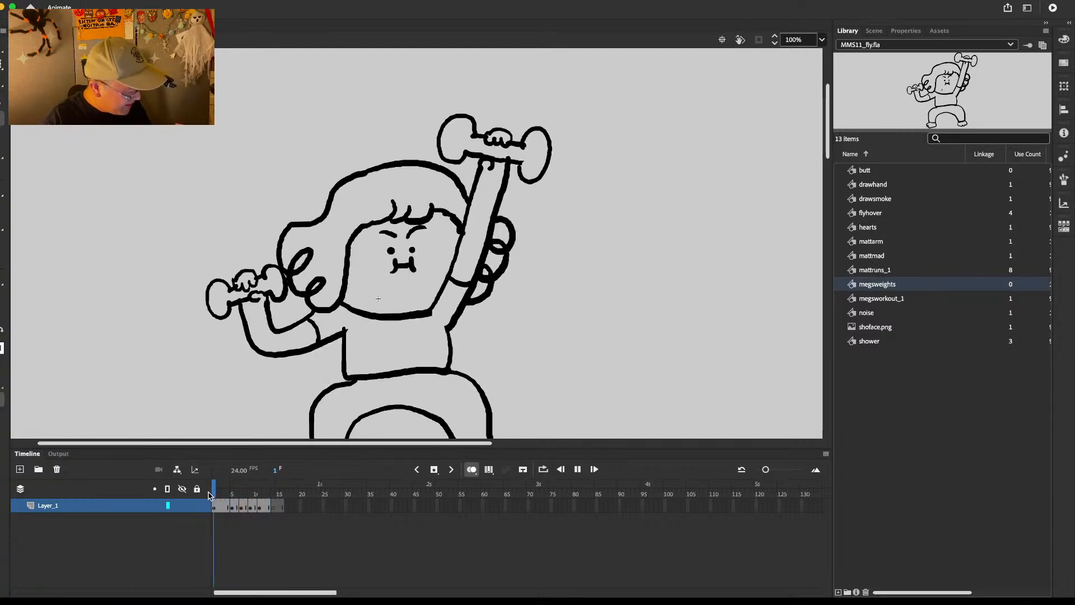
Step: Clean up the filled-in hand on the frame 7 pose's dumbbell and replay the animation
drag(209, 496, 249, 493)
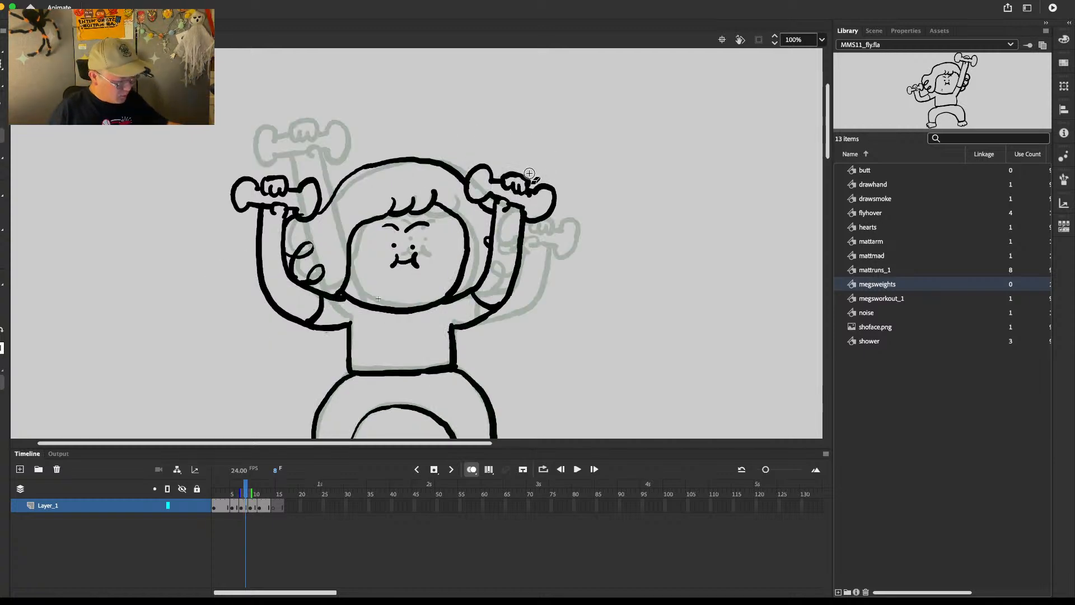
key(period)
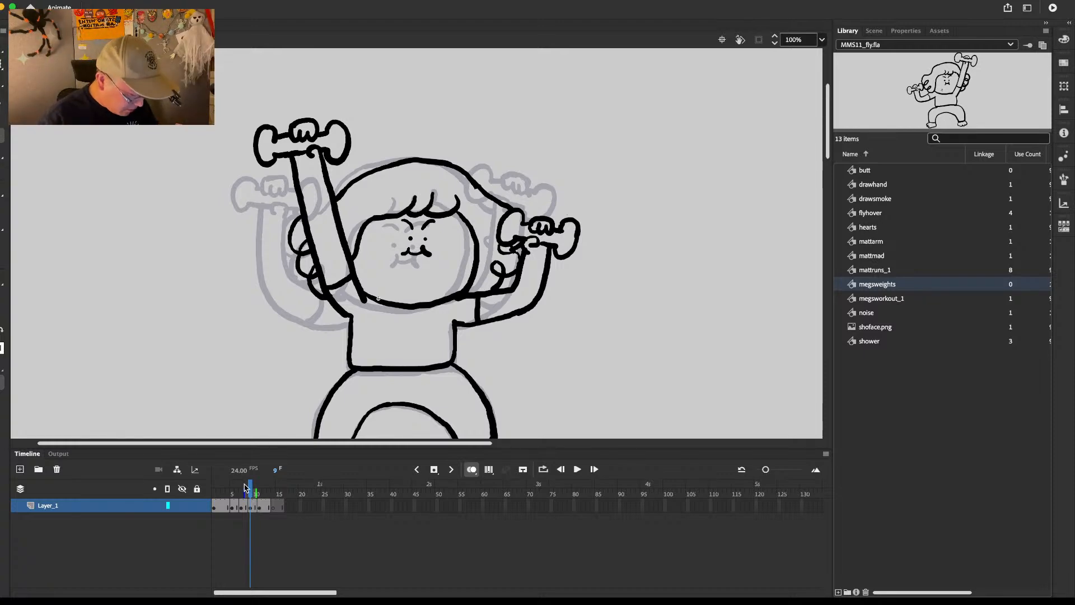
key(Return)
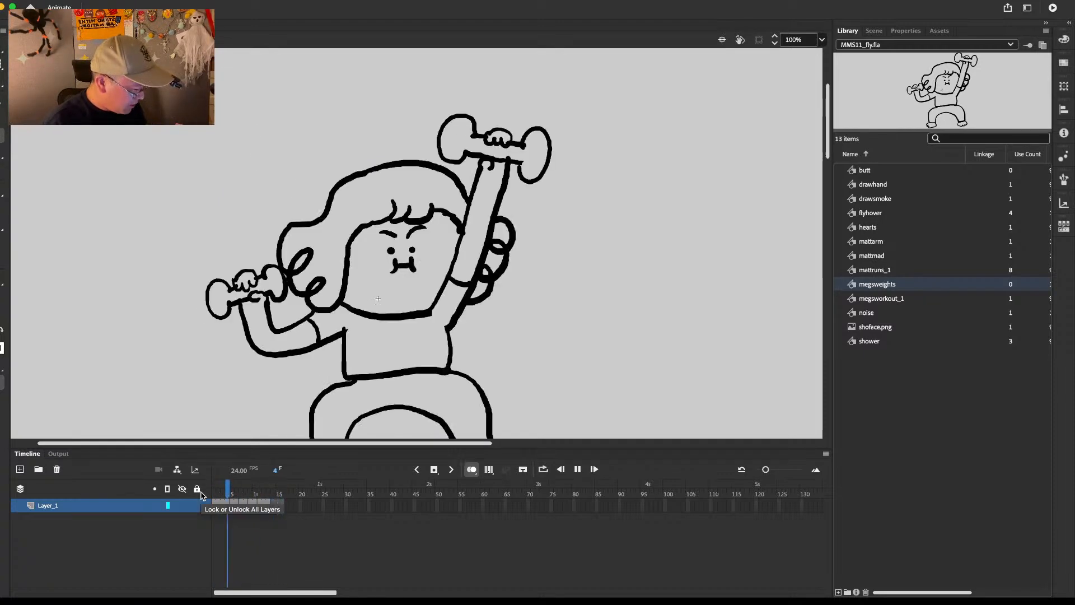
key(Return)
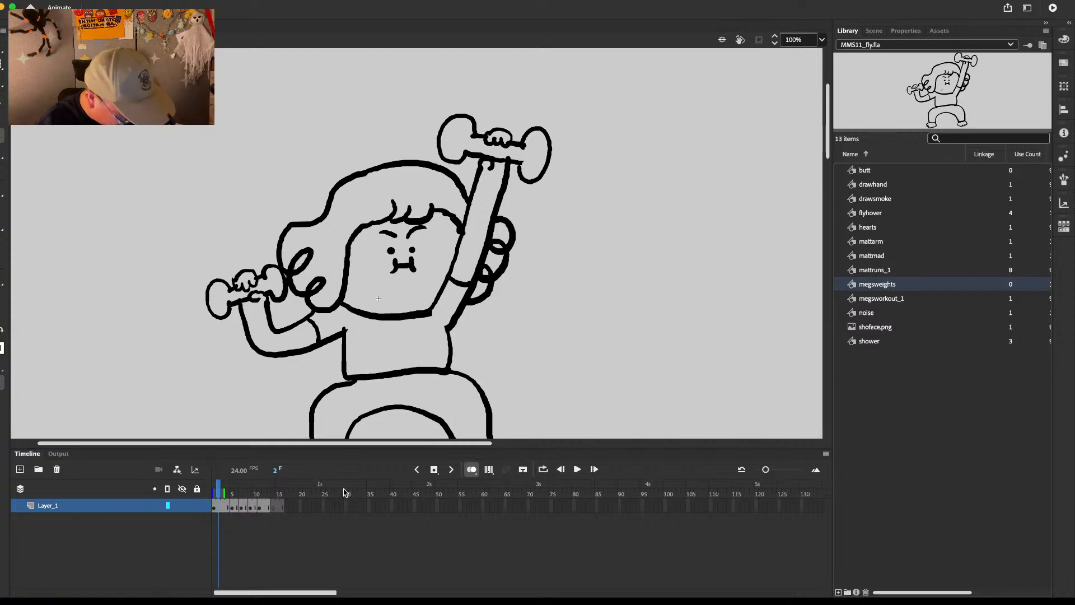
Step: Trim the final pose's hold to end at frame 11 and play the animation again
click(243, 504)
key(Return)
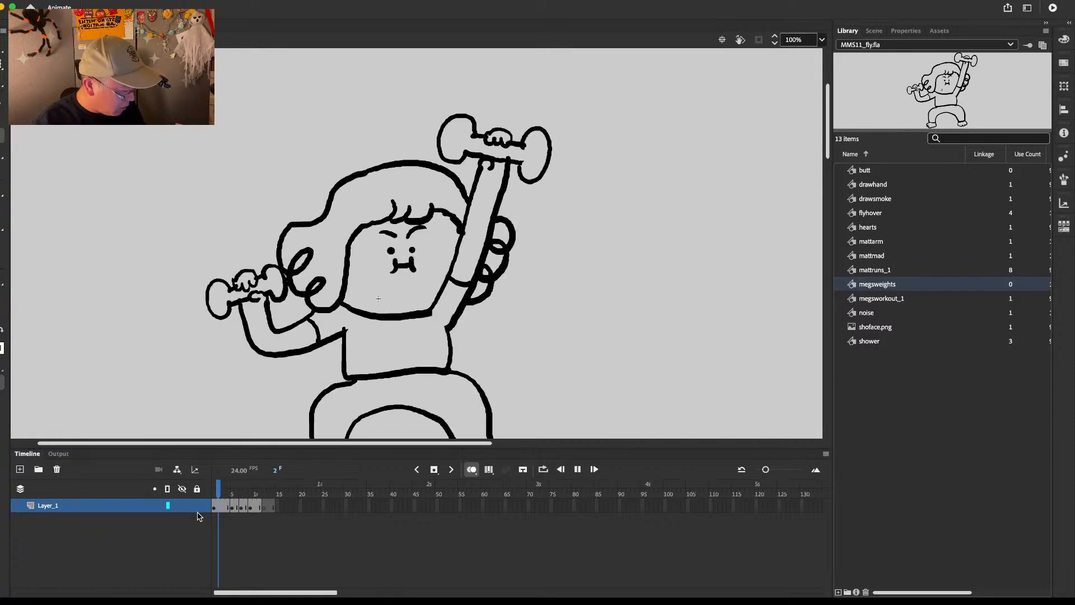
click(265, 506)
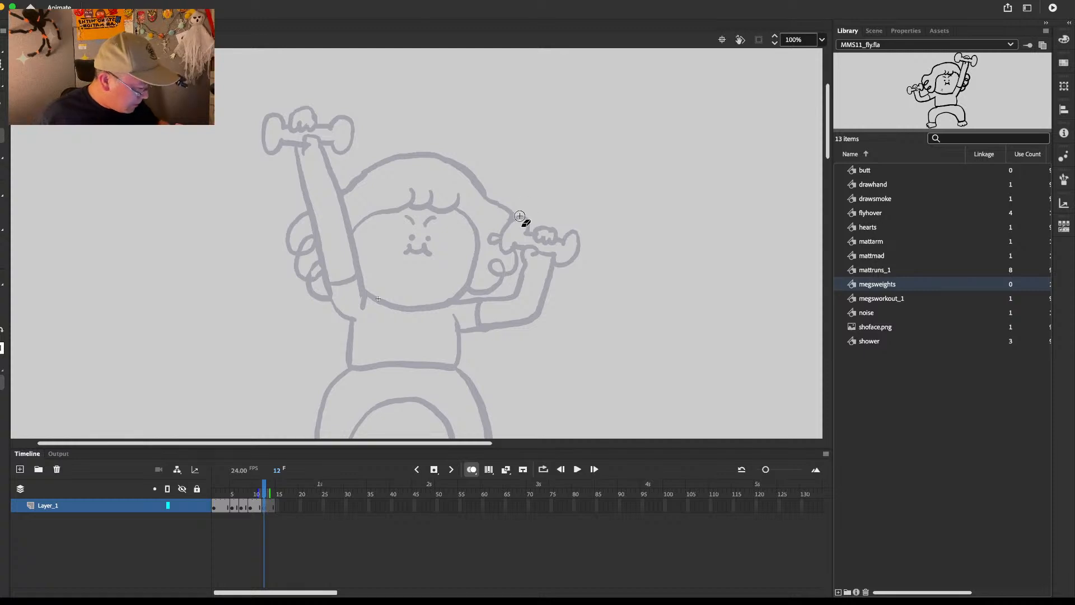
key(b)
mouse_move(459, 307)
mouse_down()
mouse_move(517, 313)
mouse_move(475, 308)
mouse_move(528, 297)
mouse_move(502, 307)
mouse_move(532, 273)
mouse_up()
key(super+z)
key(super+z)
key(super+z)
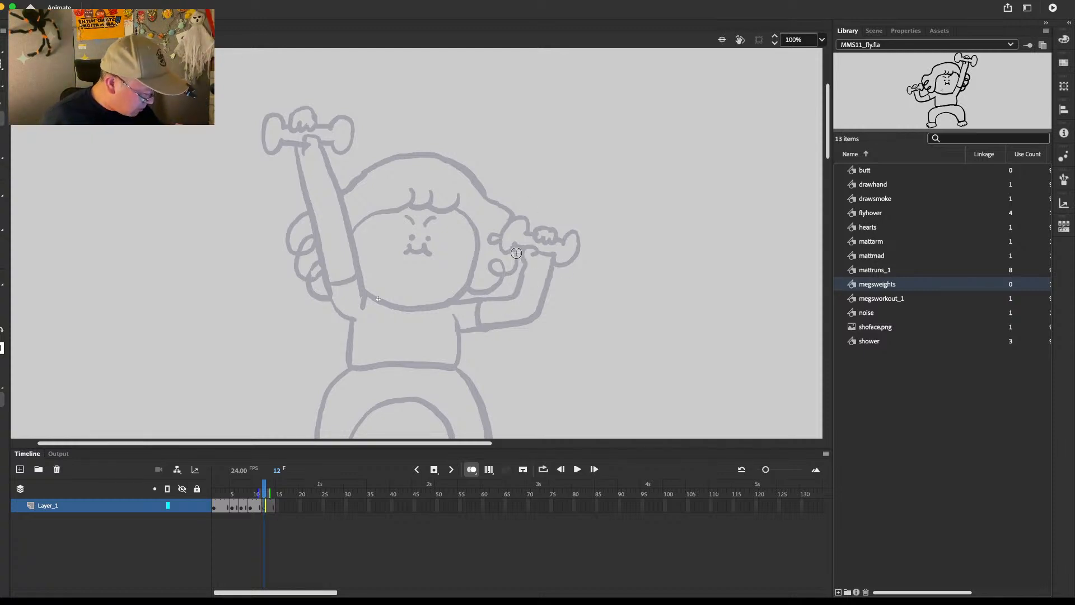
Step: Extend the frame 11 pose by one frame and draw the lowered arm's inner line, hand and dumbbell on frame 13
click(259, 486)
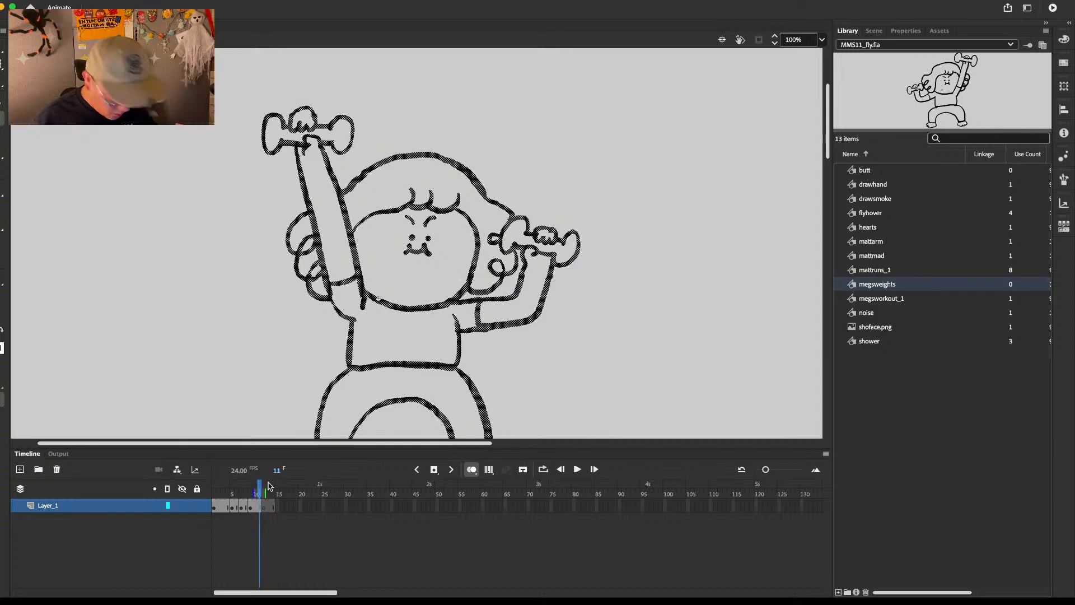
key(F5)
mouse_move(266, 483)
mouse_down()
mouse_move(210, 475)
mouse_move(266, 478)
mouse_up()
mouse_move(454, 301)
mouse_down()
mouse_move(504, 288)
mouse_move(532, 224)
mouse_move(537, 235)
mouse_up()
key(super+z)
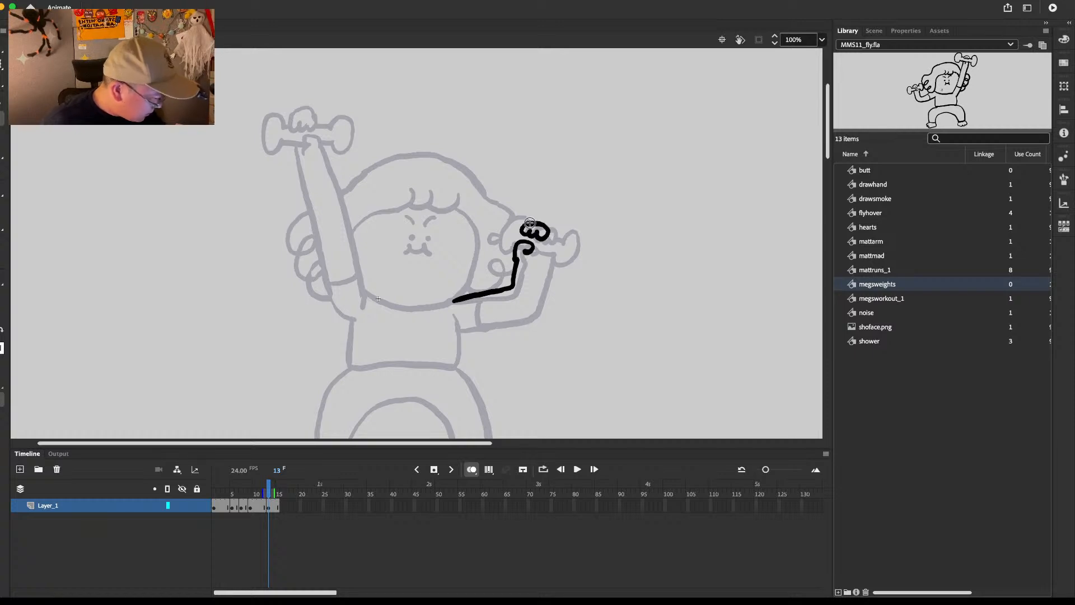
drag(339, 130, 348, 130)
key(.)
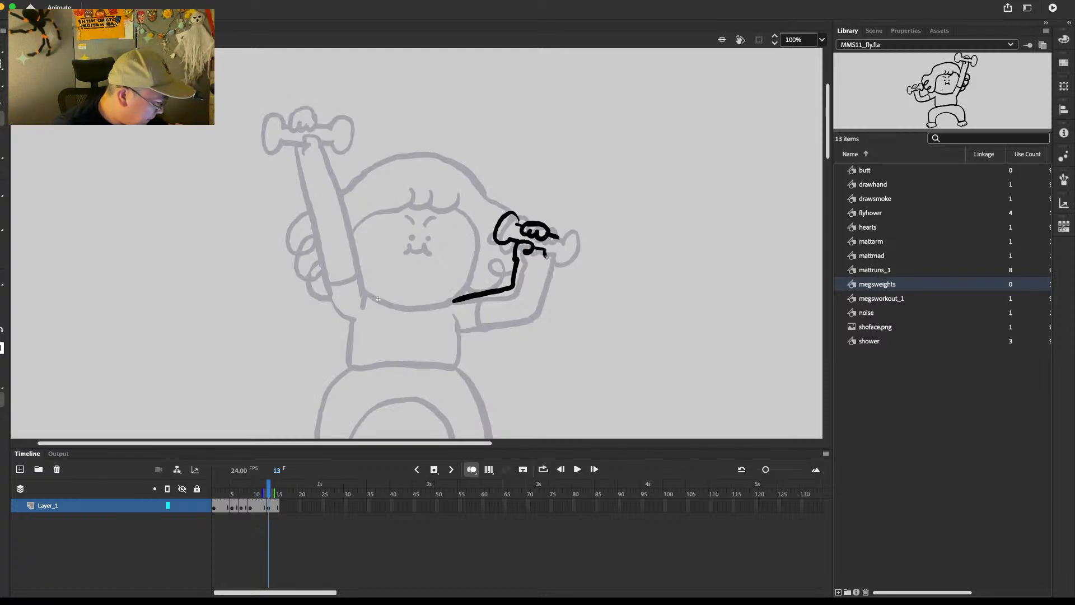
Step: Draw the lowered arm's outer line and sleeve cuff on frame 13 and compare it with the previous pose
mouse_move(546, 254)
mouse_down()
mouse_move(564, 231)
mouse_move(532, 302)
mouse_up()
mouse_move(459, 323)
mouse_down()
mouse_move(523, 308)
mouse_move(537, 289)
mouse_move(519, 306)
mouse_move(479, 300)
mouse_move(480, 323)
mouse_up()
key(comma)
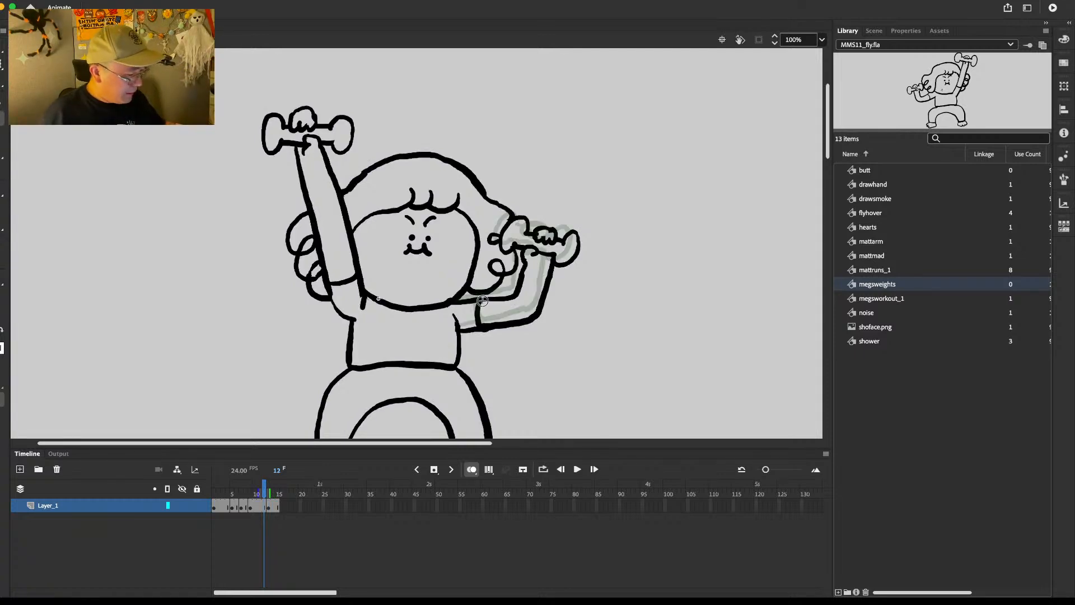
key(period)
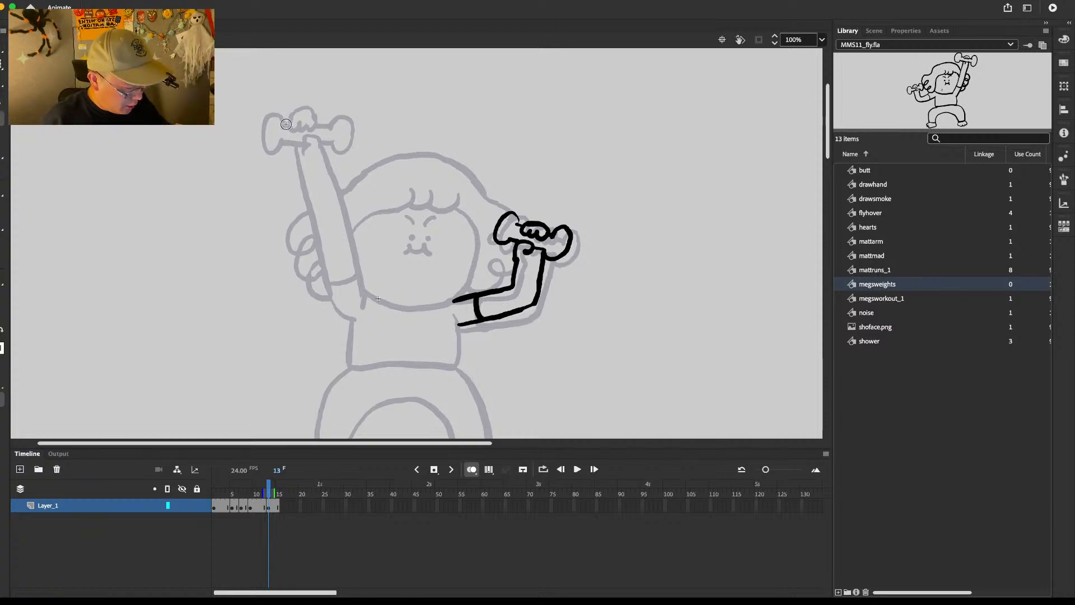
Step: Draw the raised hand, arm, sleeve cuff and dumbbell on frame 13, slightly lower and further out than the previous pose
mouse_move(285, 124)
mouse_down()
mouse_move(301, 137)
mouse_move(283, 128)
mouse_move(302, 145)
mouse_move(291, 177)
mouse_move(315, 262)
mouse_up()
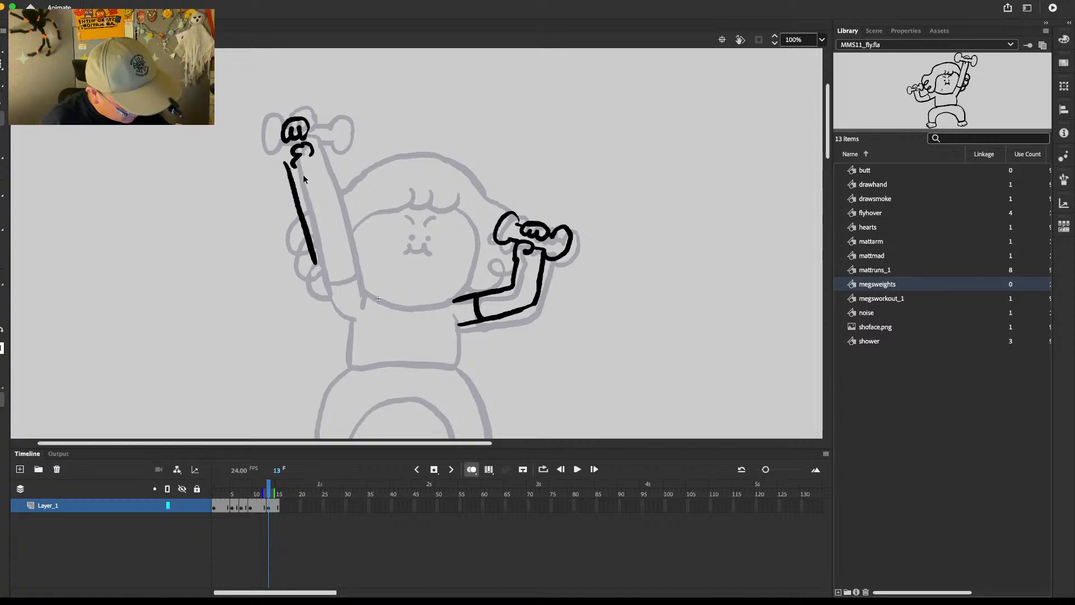
key(super+z)
mouse_move(293, 164)
mouse_down()
mouse_move(310, 253)
mouse_move(351, 321)
mouse_up()
mouse_move(310, 149)
mouse_down()
mouse_move(368, 300)
mouse_move(349, 275)
mouse_move(362, 284)
mouse_up()
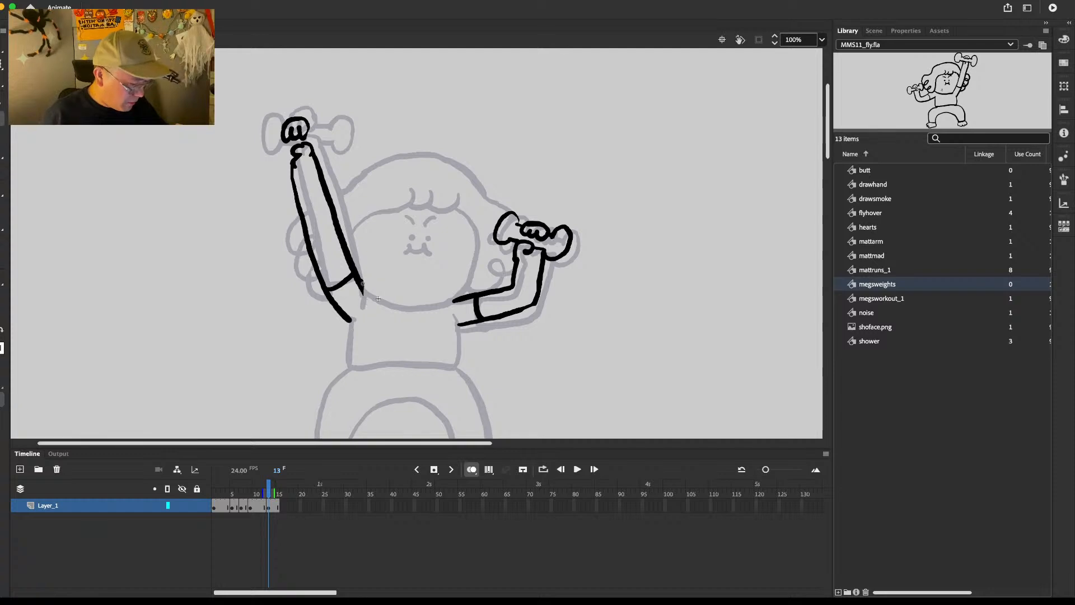
drag(384, 173, 389, 205)
mouse_move(288, 165)
mouse_down()
mouse_move(260, 176)
mouse_move(298, 185)
mouse_move(349, 160)
mouse_move(332, 174)
mouse_up()
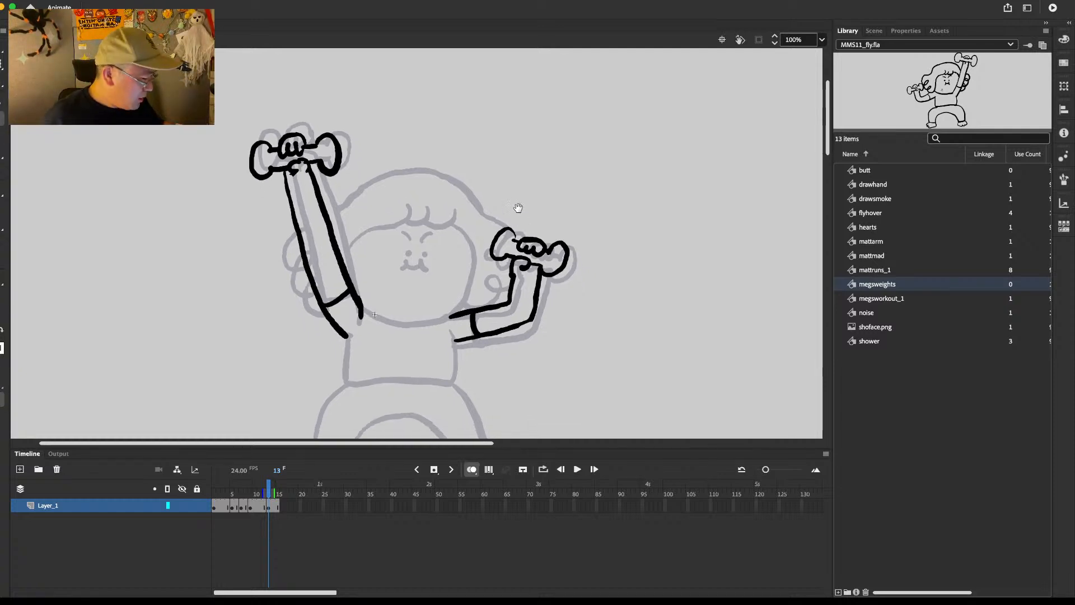
Step: Draw the fringe, eyebrows, eyes and mouth of the frame 13 face
key(.)
drag(402, 219, 342, 249)
mouse_move(426, 199)
mouse_down()
mouse_move(404, 221)
mouse_move(445, 217)
mouse_move(407, 226)
mouse_up()
click(404, 245)
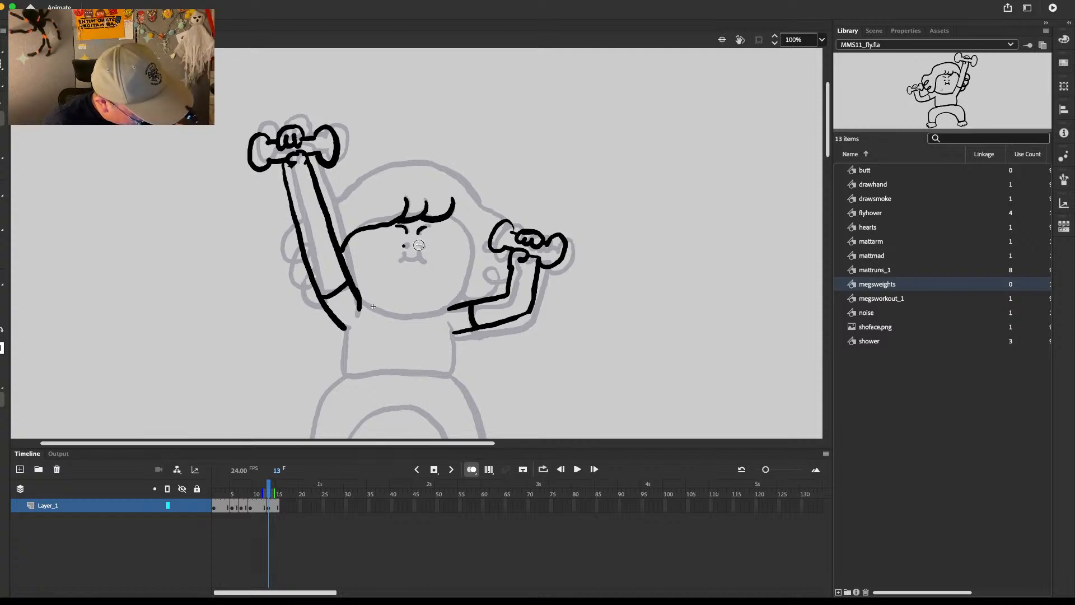
drag(403, 255, 427, 258)
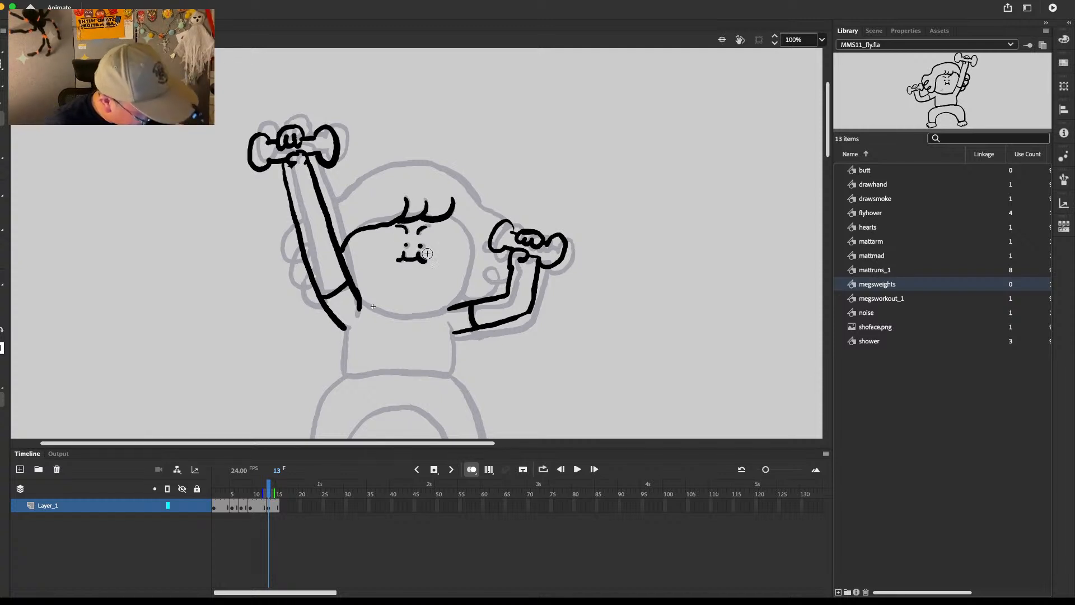
Step: Draw the hair and face outlines on frame 13, with curls beside the lowered arm and behind the raised arm
mouse_move(327, 209)
mouse_down()
mouse_move(416, 169)
mouse_move(458, 182)
mouse_move(477, 206)
mouse_up()
key(super+z)
mouse_move(343, 196)
mouse_down()
mouse_move(390, 166)
mouse_move(460, 169)
mouse_move(434, 167)
mouse_move(505, 224)
mouse_move(454, 220)
mouse_move(467, 288)
mouse_up()
mouse_move(359, 307)
mouse_down()
mouse_move(418, 310)
mouse_move(388, 313)
mouse_move(433, 312)
mouse_move(462, 295)
mouse_move(468, 252)
mouse_move(508, 248)
mouse_move(505, 284)
mouse_move(509, 275)
mouse_move(488, 293)
mouse_up()
key(super+z)
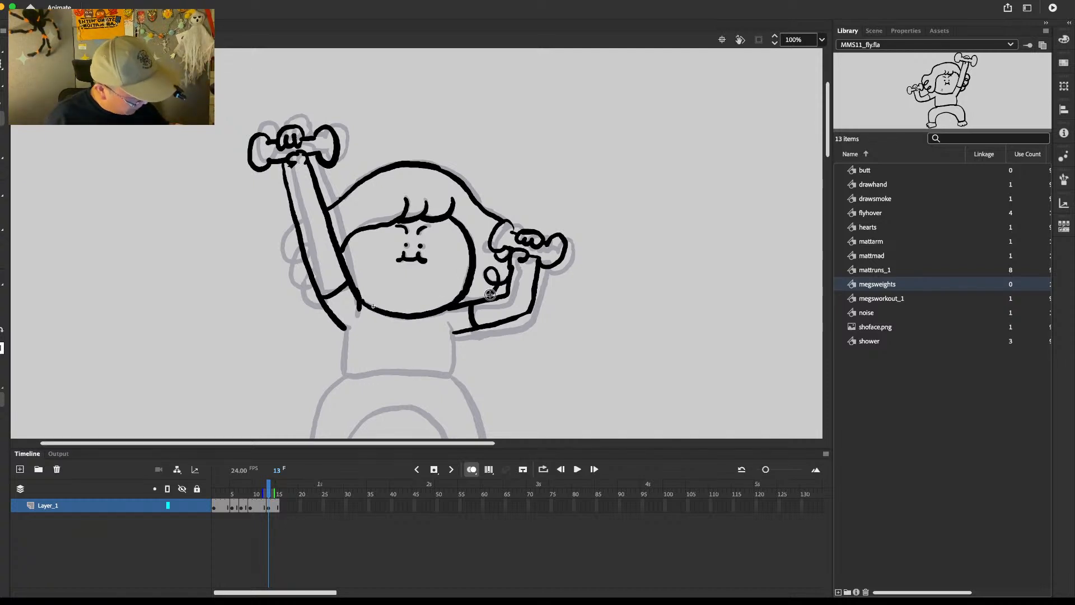
mouse_move(297, 225)
mouse_down()
mouse_move(282, 245)
mouse_move(303, 255)
mouse_move(293, 279)
mouse_move(312, 276)
mouse_move(305, 295)
mouse_move(326, 307)
mouse_up()
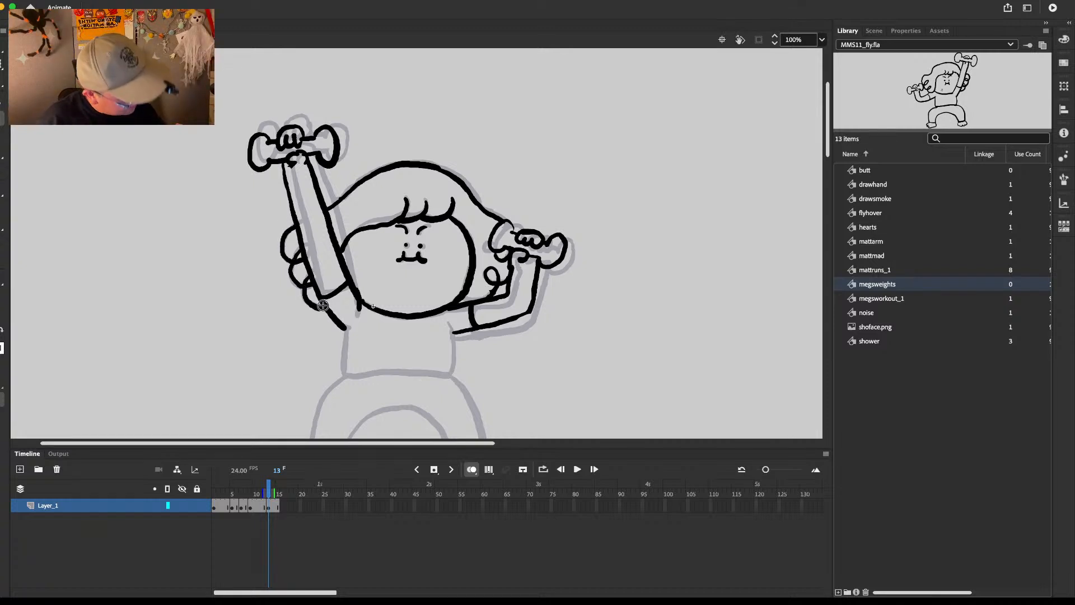
Step: Draw the shirt's sides and hem on the frame 13 pose
drag(466, 315, 483, 244)
mouse_move(363, 256)
mouse_down()
mouse_move(365, 303)
mouse_move(465, 304)
mouse_up()
mouse_move(468, 256)
mouse_down()
mouse_move(464, 303)
mouse_move(486, 263)
mouse_up()
Step: Draw the trousers and both bare feet on the frame 13 pose
mouse_move(382, 266)
mouse_down()
mouse_move(342, 348)
mouse_move(380, 352)
mouse_move(420, 297)
mouse_move(457, 302)
mouse_move(504, 351)
mouse_up()
mouse_move(486, 267)
mouse_down()
mouse_move(514, 305)
mouse_move(511, 351)
mouse_move(522, 341)
mouse_up()
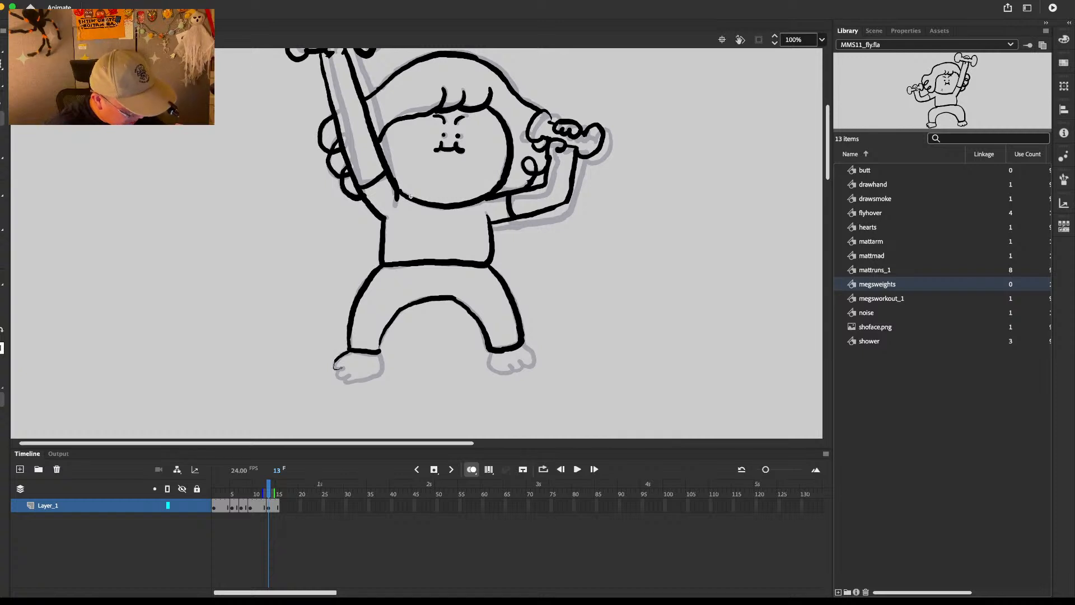
drag(348, 376, 379, 371)
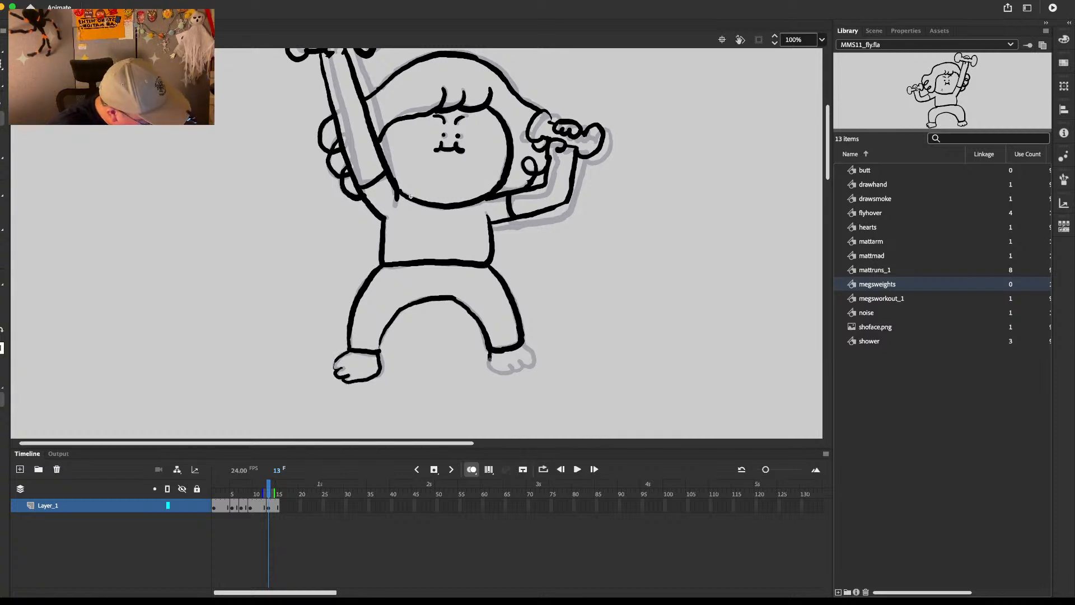
drag(528, 352, 518, 338)
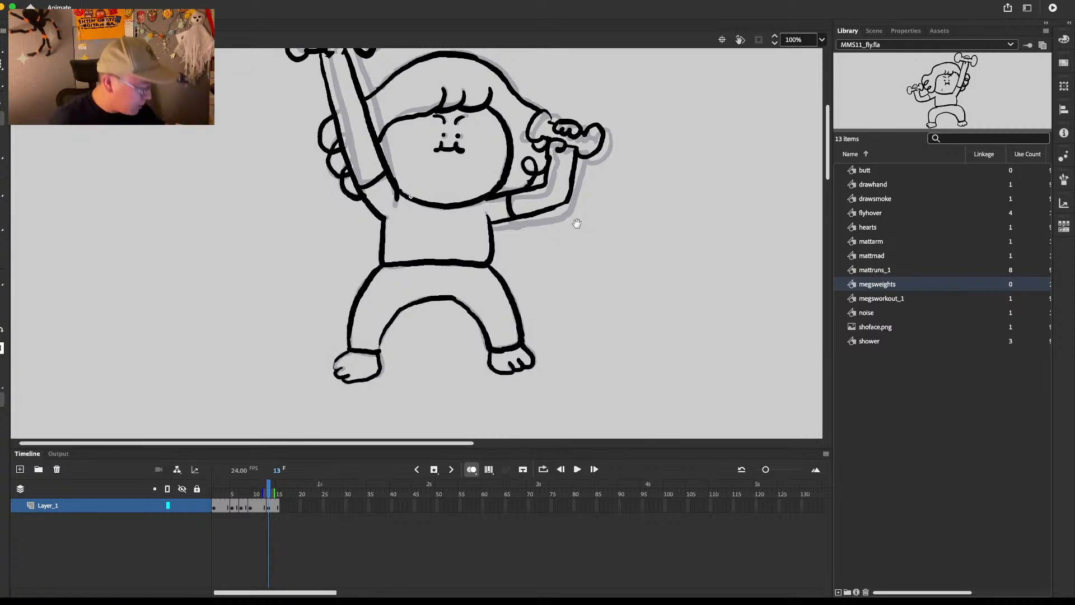
Step: Compare the frame 13 pose with its neighbouring frames, lengthen the layer and add a blank keyframe at frame 15
drag(560, 205, 534, 310)
key(alt+comma)
key(alt+comma)
key(alt+period)
key(alt+period)
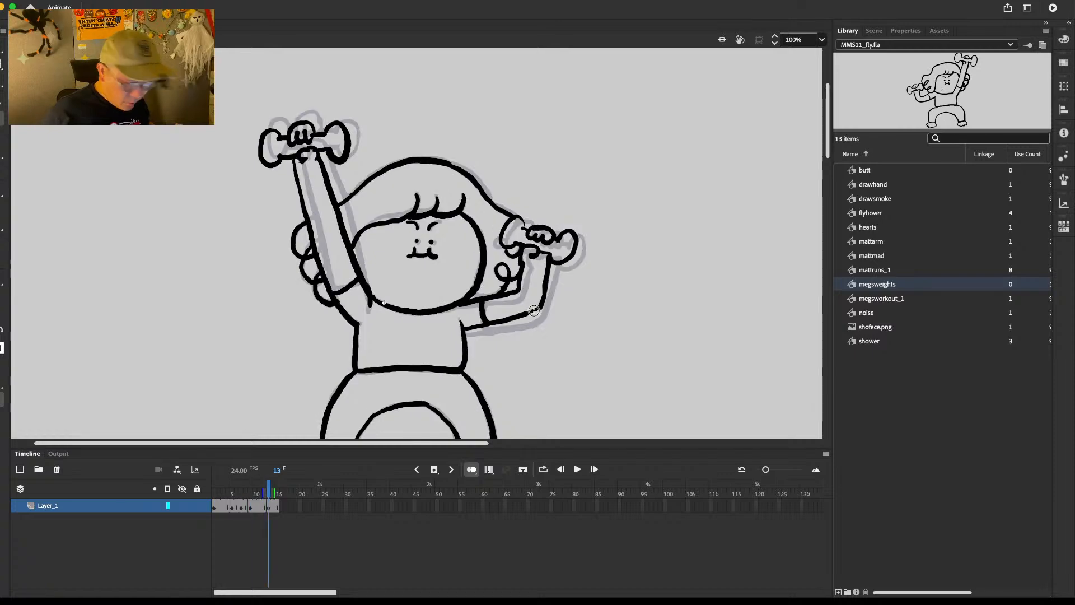
key(F5)
key(F5)
key(F7)
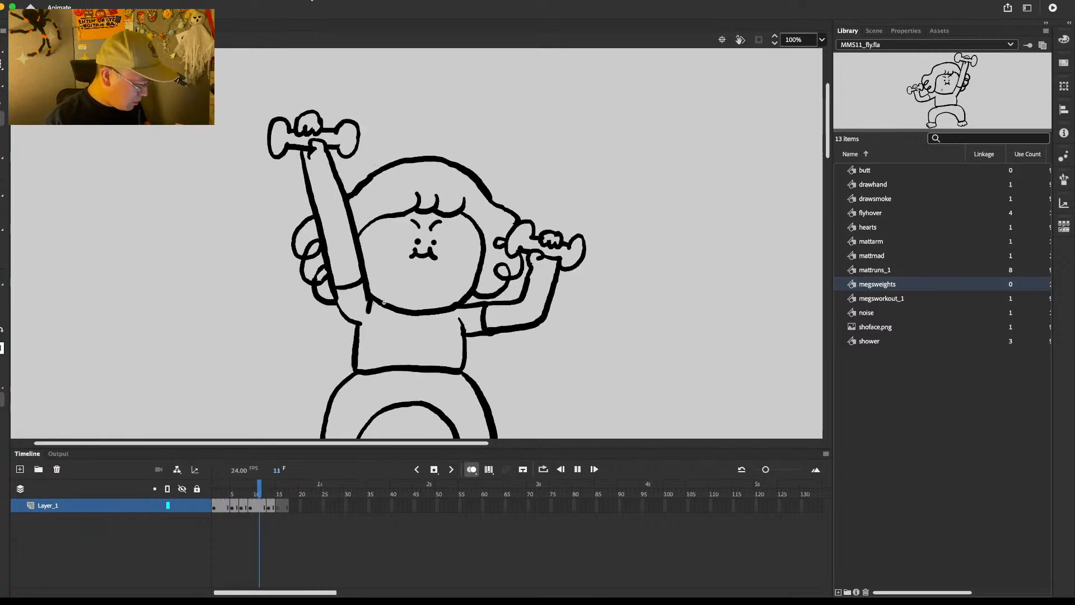
key(Return)
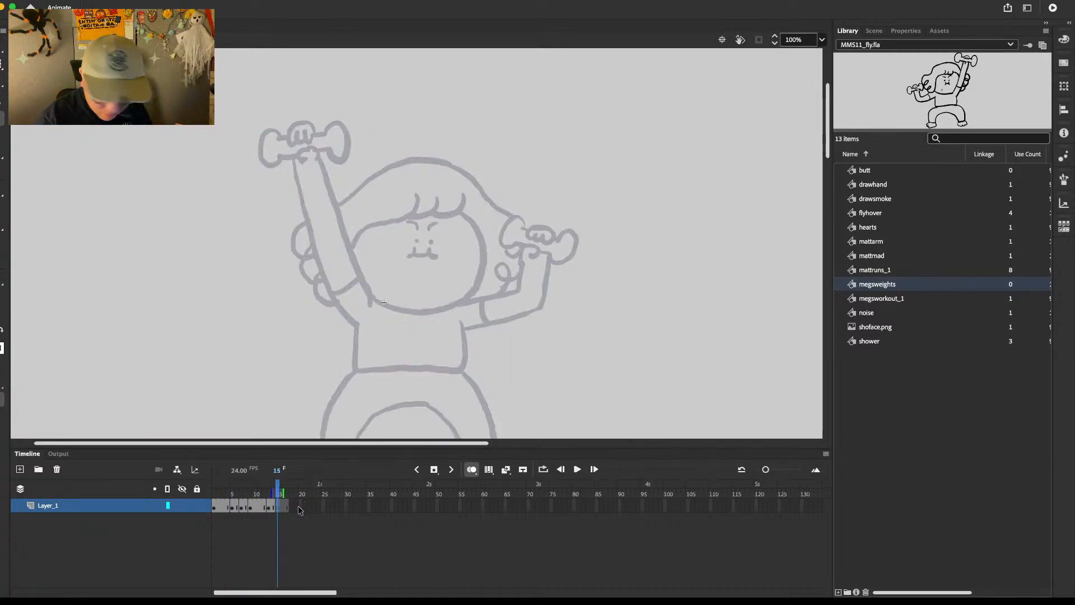
Step: Copy the frame 4 drawing of the megsweights symbol and return to editing that symbol
drag(425, 383, 432, 379)
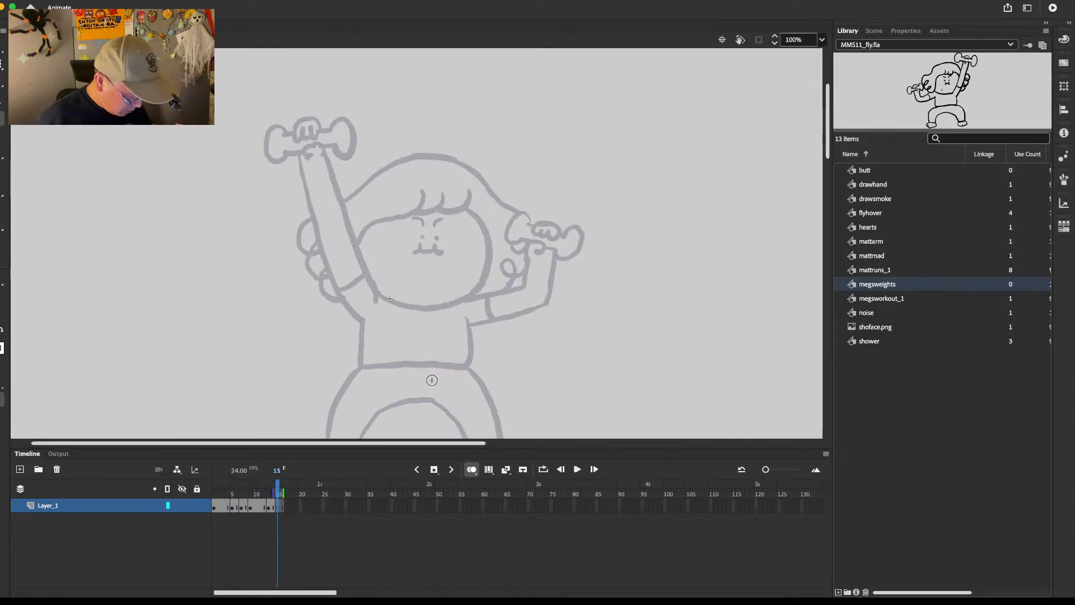
click(229, 507)
key(super+c)
click(278, 510)
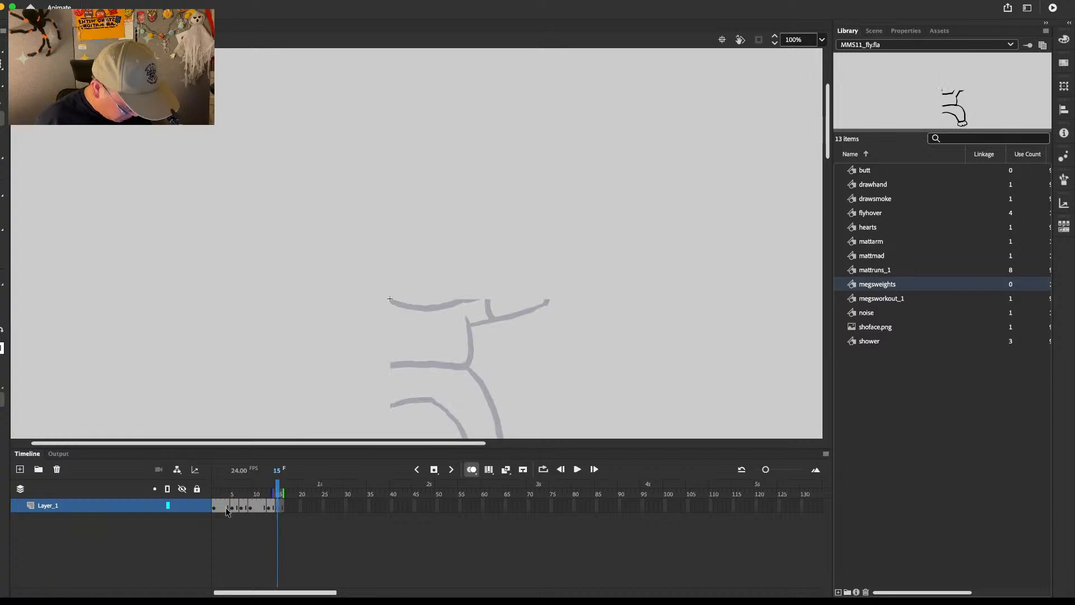
click(228, 509)
click(19, 40)
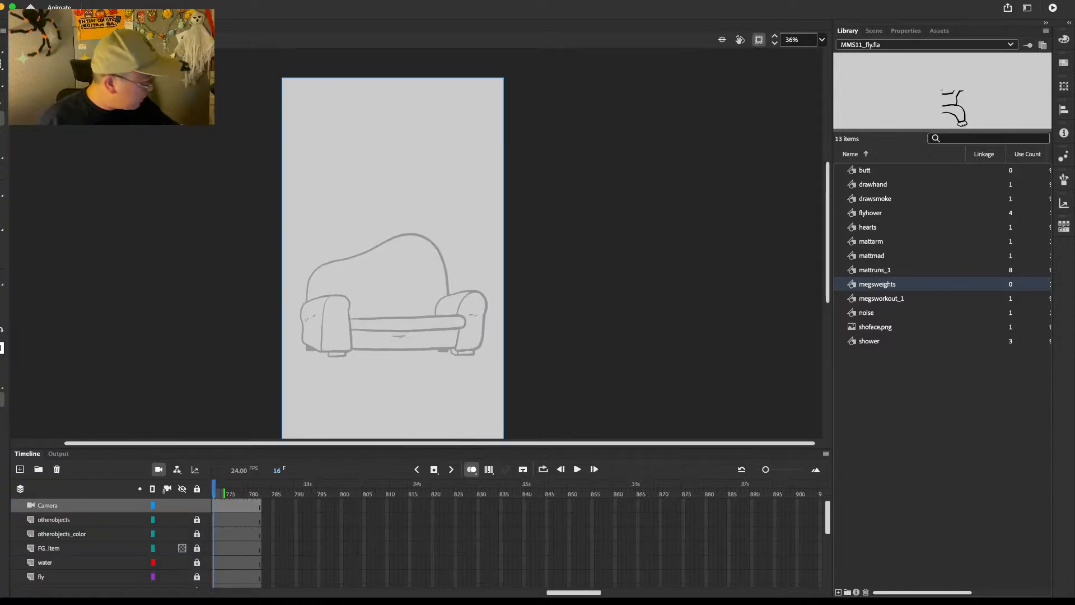
double_click(850, 285)
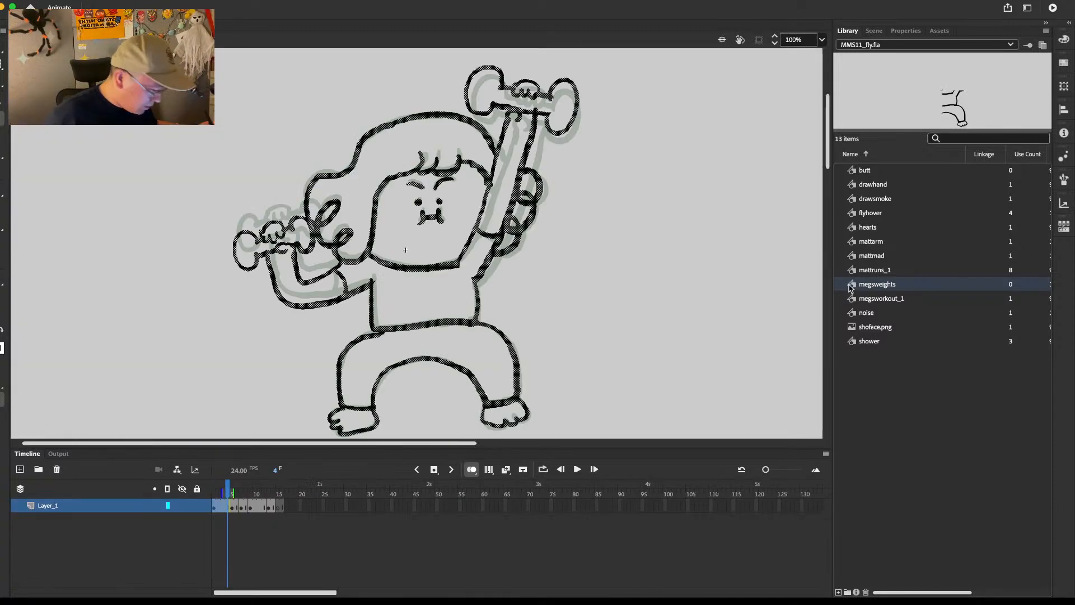
Step: Paste the copied frame 4 pose in place on frame 17 and return to the blank drawing before it
click(284, 508)
key(period)
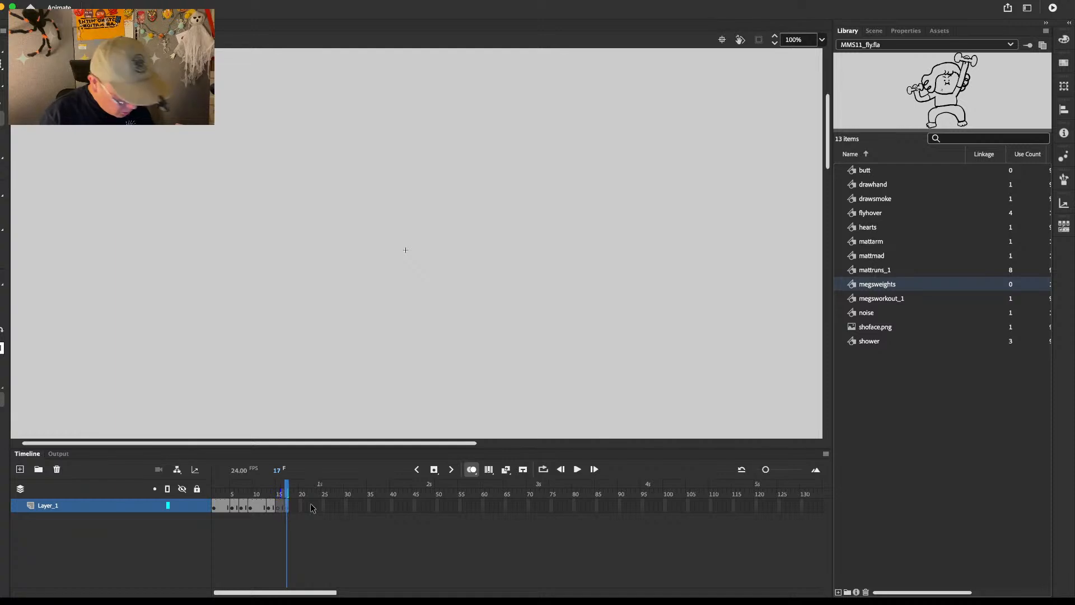
key(super+shift+v)
key(comma)
key(comma)
key(period)
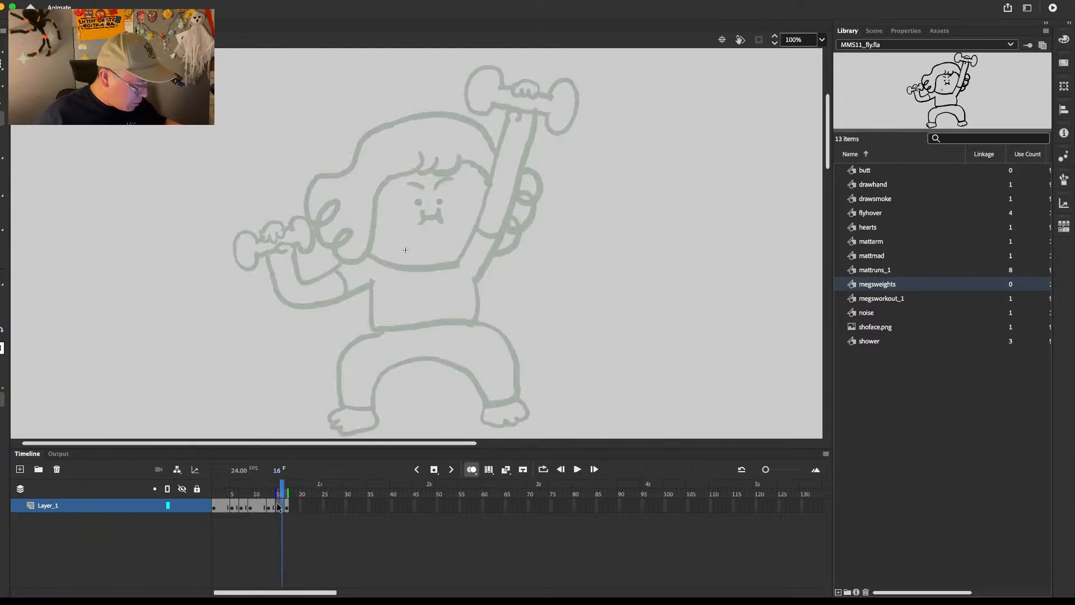
Step: Draw the bent arm, sleeve cuff, hand and dumbbell on the frame 15 drawing, slightly above the frame 17 pose
mouse_move(269, 197)
mouse_down()
mouse_move(292, 194)
mouse_move(250, 207)
mouse_move(305, 190)
mouse_move(273, 269)
mouse_move(373, 287)
mouse_up()
mouse_move(293, 224)
mouse_down()
mouse_move(369, 256)
mouse_move(309, 296)
mouse_up()
key(e)
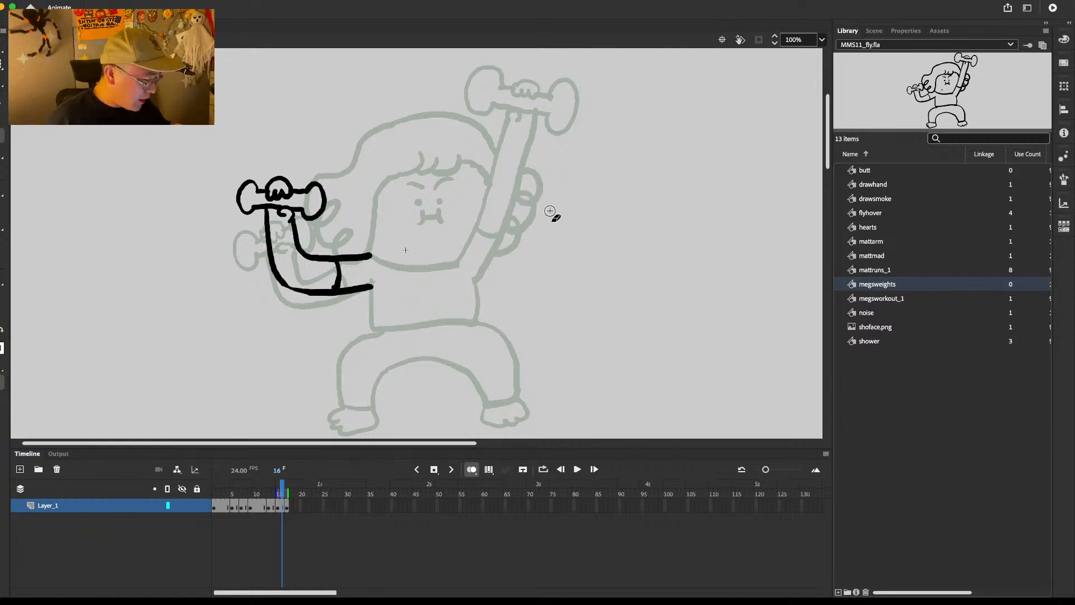
Step: Flip between the frame 15 drawing and its neighbouring poses to examine the arm's motion back to the frame 17 pose
key(comma)
key(comma)
key(period)
key(period)
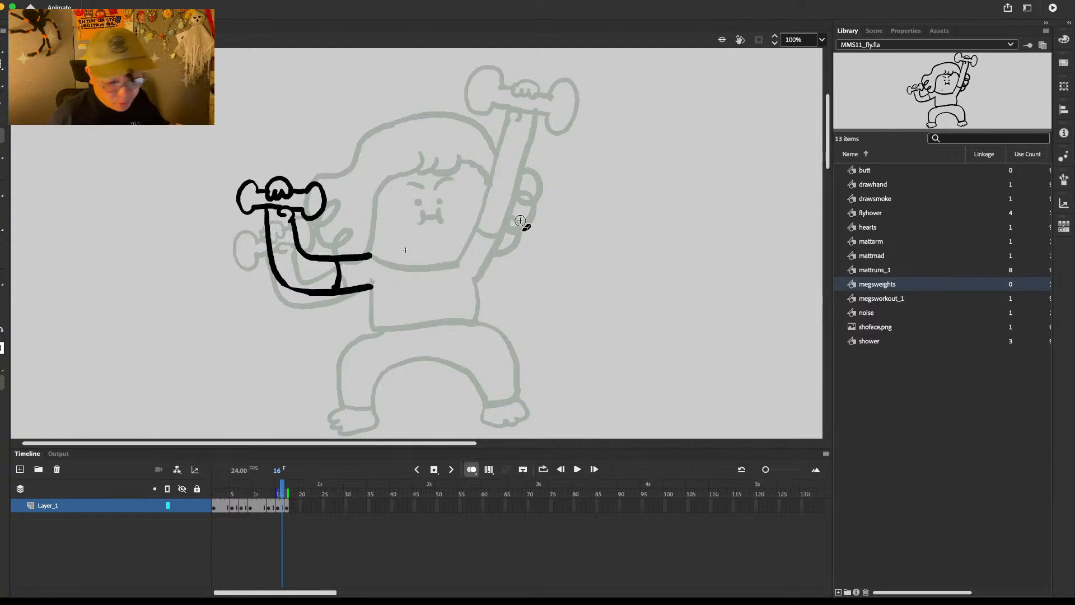
key(period)
key(comma)
key(comma)
key(comma)
key(period)
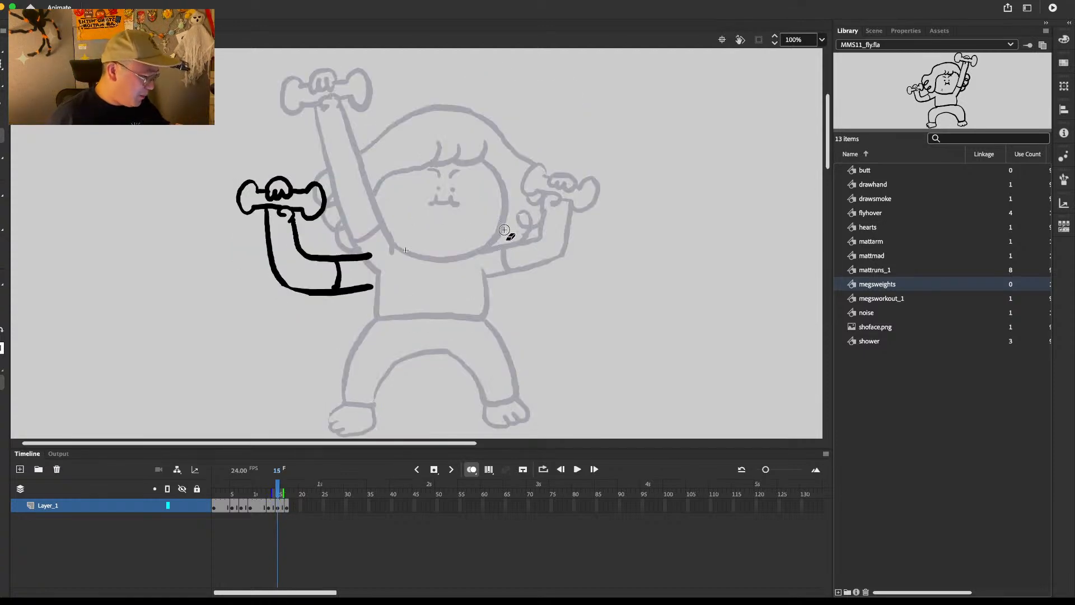
Step: Draw the bent arm on the character's empty side on frame 15, with its sleeve cuff, fist and dumbbell
key(b)
mouse_move(476, 251)
mouse_down()
mouse_move(507, 239)
mouse_move(510, 259)
mouse_move(548, 240)
mouse_up()
mouse_move(497, 239)
mouse_down()
mouse_move(535, 224)
mouse_move(537, 183)
mouse_up()
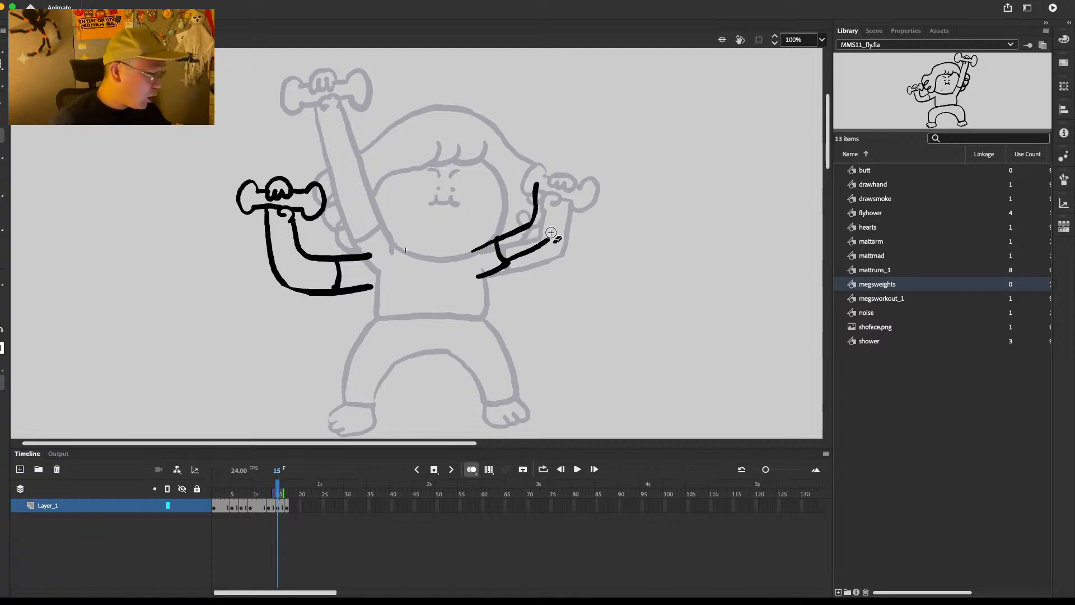
mouse_move(554, 222)
mouse_down()
mouse_move(559, 162)
mouse_move(526, 170)
mouse_move(523, 147)
mouse_move(542, 165)
mouse_move(556, 151)
mouse_move(542, 144)
mouse_move(569, 158)
mouse_up()
mouse_move(548, 171)
mouse_down()
mouse_move(579, 148)
mouse_move(564, 181)
mouse_up()
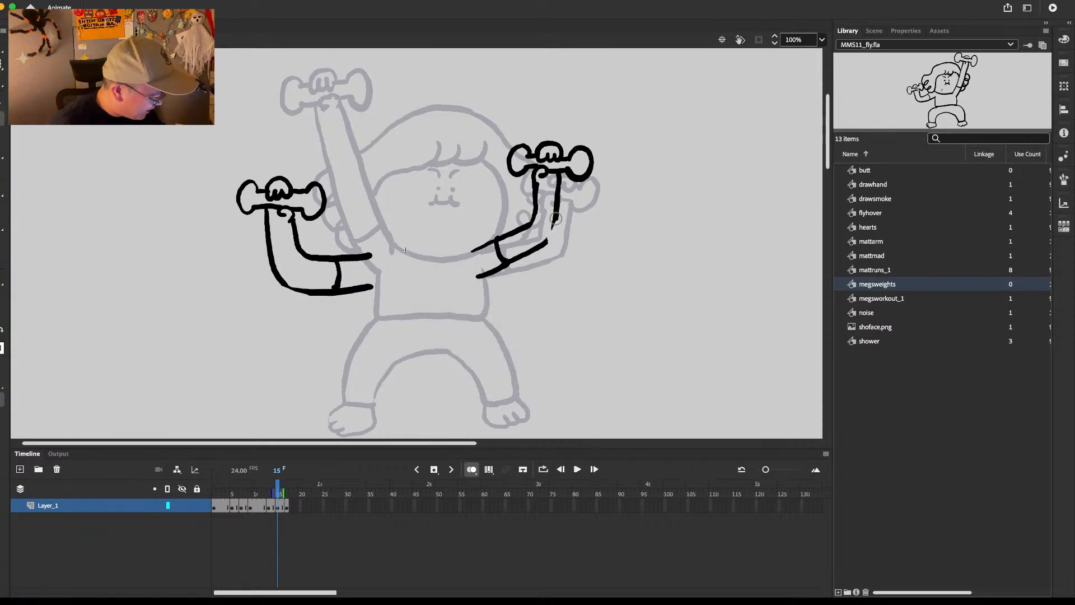
key(comma)
key(period)
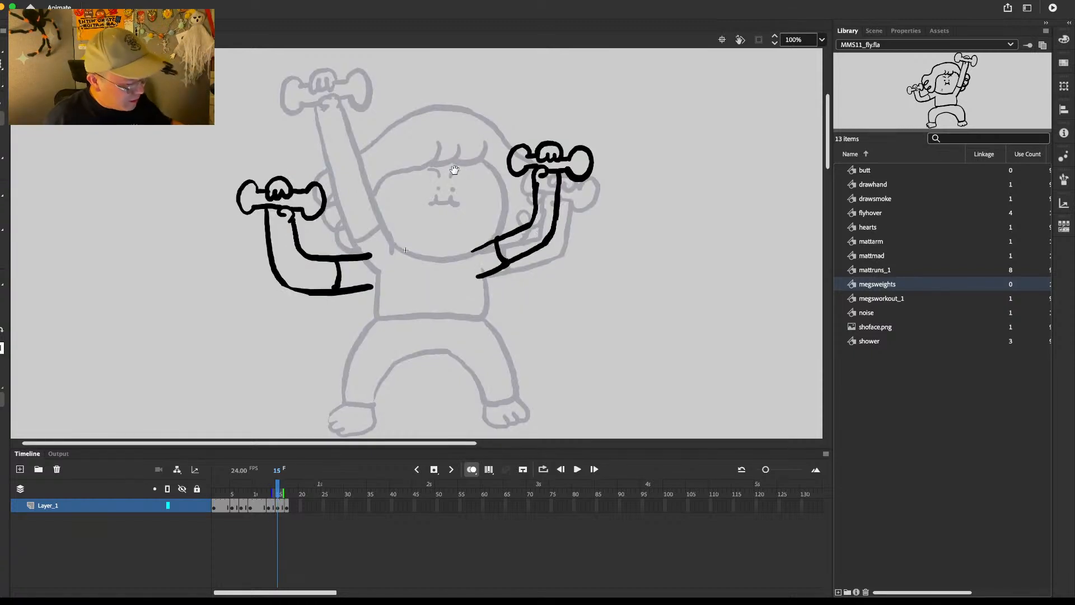
Step: Draw the curved chin line between the two arms, redoing the first stroke against the neighbouring onion-skinned poses
mouse_move(371, 243)
mouse_down()
mouse_move(418, 266)
mouse_move(456, 258)
mouse_up()
key(super+z)
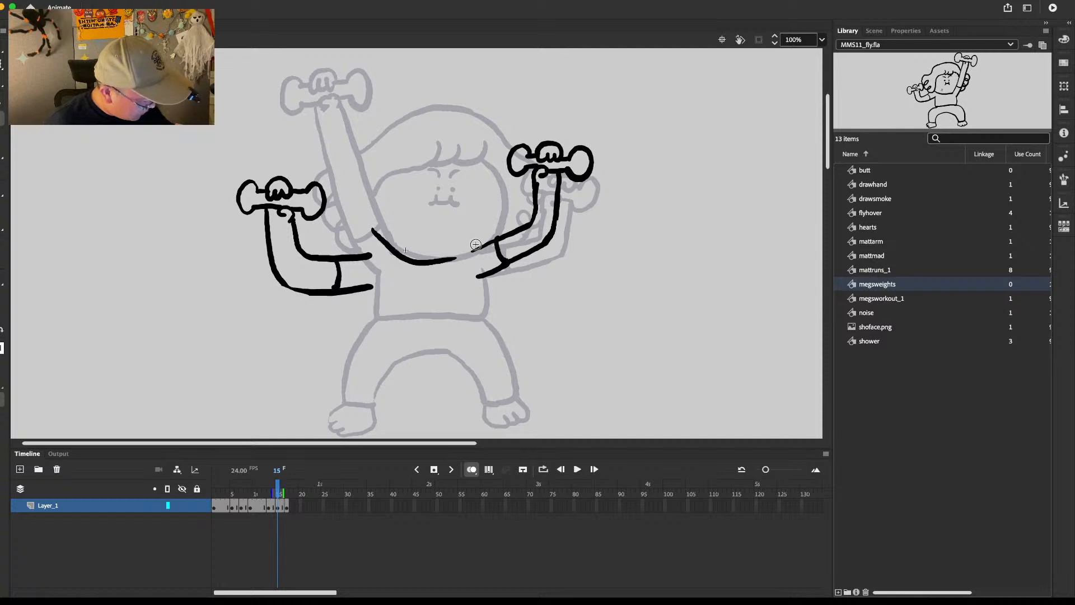
key(period)
key(period)
key(comma)
key(e)
mouse_move(373, 229)
mouse_down()
mouse_move(442, 257)
mouse_move(369, 222)
mouse_move(384, 249)
mouse_move(476, 244)
mouse_up()
key(b)
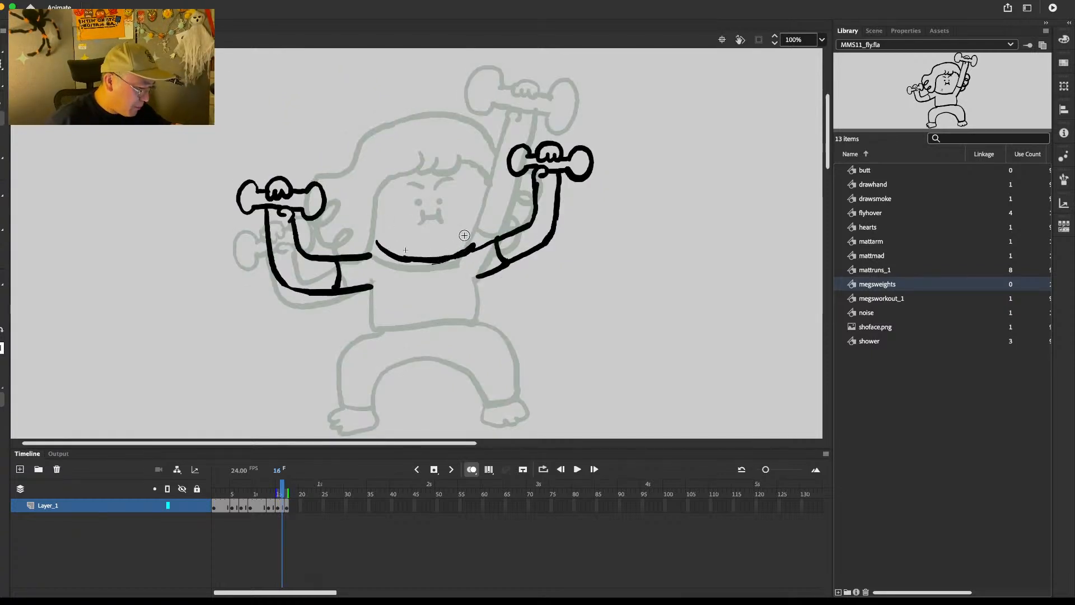
Step: Draw the frowning eyebrows, mouth and two dot eyes inside the face area
key(super+z)
mouse_move(415, 176)
mouse_down()
mouse_move(450, 174)
mouse_move(438, 207)
mouse_up()
click(421, 196)
click(438, 193)
key(super+z)
click(440, 192)
Step: Draw the fringe, the sides of the face and the outer hair outline with curls beside both arms
drag(429, 149, 411, 165)
drag(446, 144, 429, 163)
mouse_move(465, 148)
mouse_down()
mouse_move(447, 163)
mouse_move(492, 185)
mouse_move(483, 238)
mouse_up()
drag(412, 164, 393, 177)
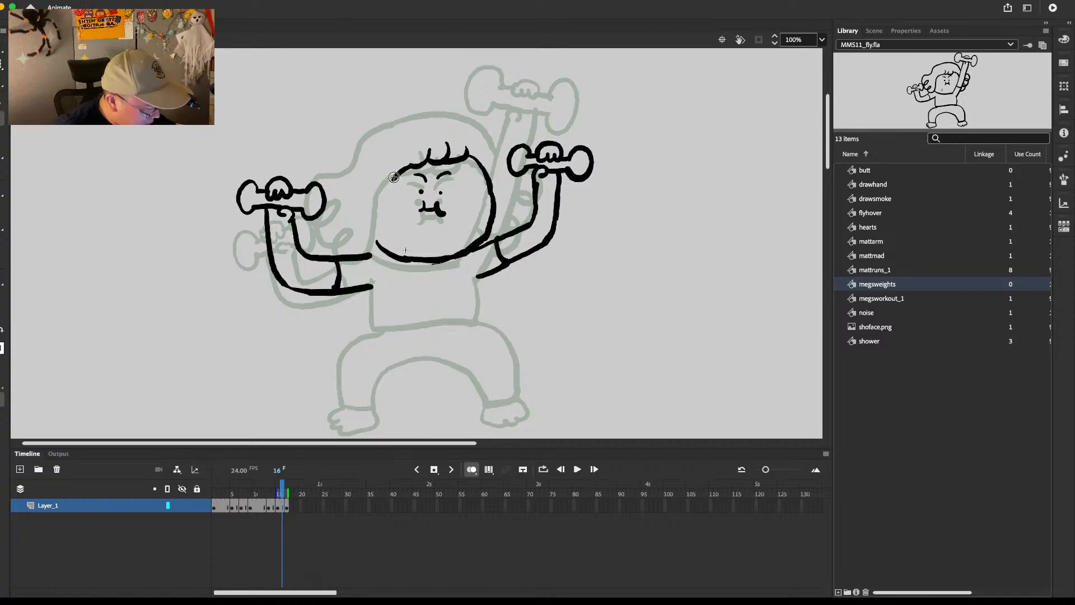
mouse_move(379, 129)
mouse_down()
mouse_move(314, 190)
mouse_move(340, 196)
mouse_move(344, 230)
mouse_move(334, 240)
mouse_move(401, 178)
mouse_move(395, 196)
mouse_move(427, 111)
mouse_move(464, 116)
mouse_move(505, 151)
mouse_move(534, 201)
mouse_move(511, 225)
mouse_up()
key(e)
key(b)
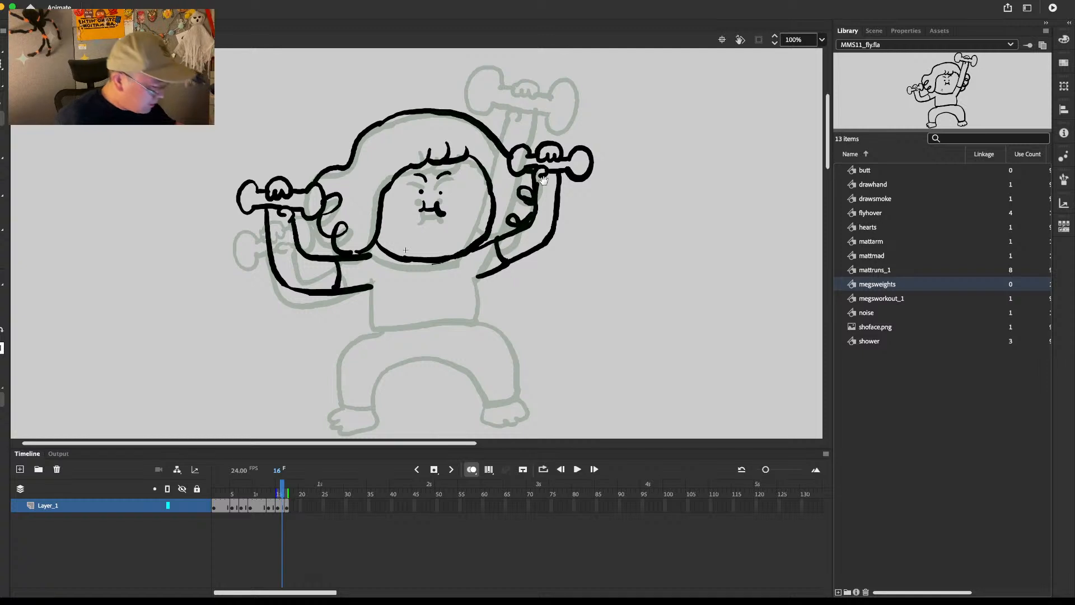
Step: Draw the torso, squatting legs and both feet below the arms, erasing the overshooting line at the ankle
scroll(543, 178, down, 3)
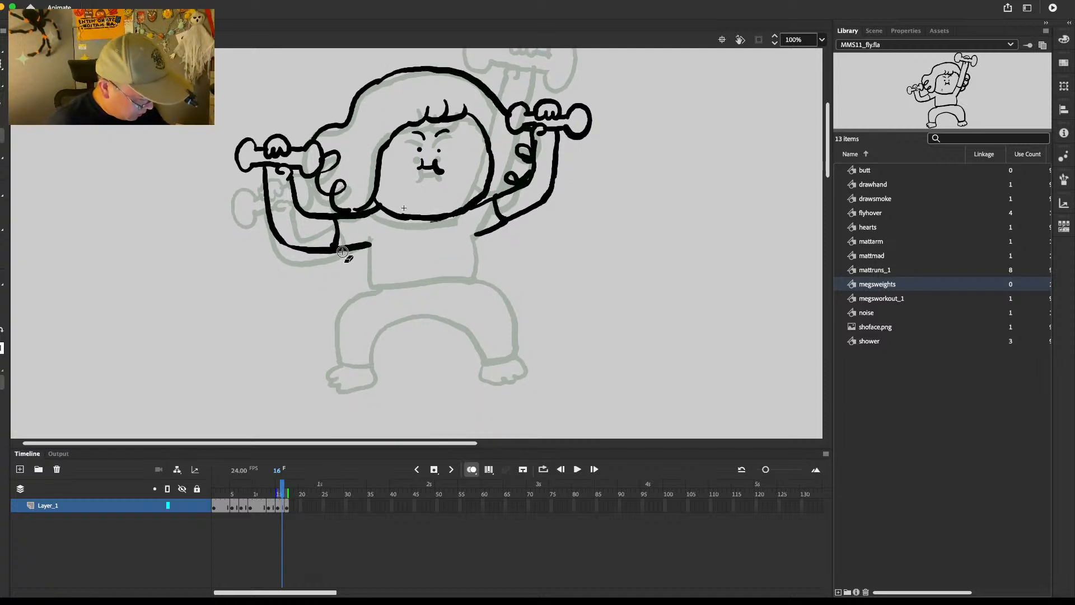
mouse_move(373, 240)
mouse_down()
mouse_move(396, 284)
mouse_move(489, 275)
mouse_move(469, 232)
mouse_up()
mouse_move(376, 287)
mouse_down()
mouse_move(355, 297)
mouse_move(339, 338)
mouse_move(350, 367)
mouse_move(374, 358)
mouse_move(400, 321)
mouse_move(457, 323)
mouse_move(473, 365)
mouse_move(517, 352)
mouse_up()
mouse_move(473, 282)
mouse_down()
mouse_move(506, 302)
mouse_move(516, 350)
mouse_move(481, 373)
mouse_move(482, 362)
mouse_move(502, 383)
mouse_move(505, 354)
mouse_up()
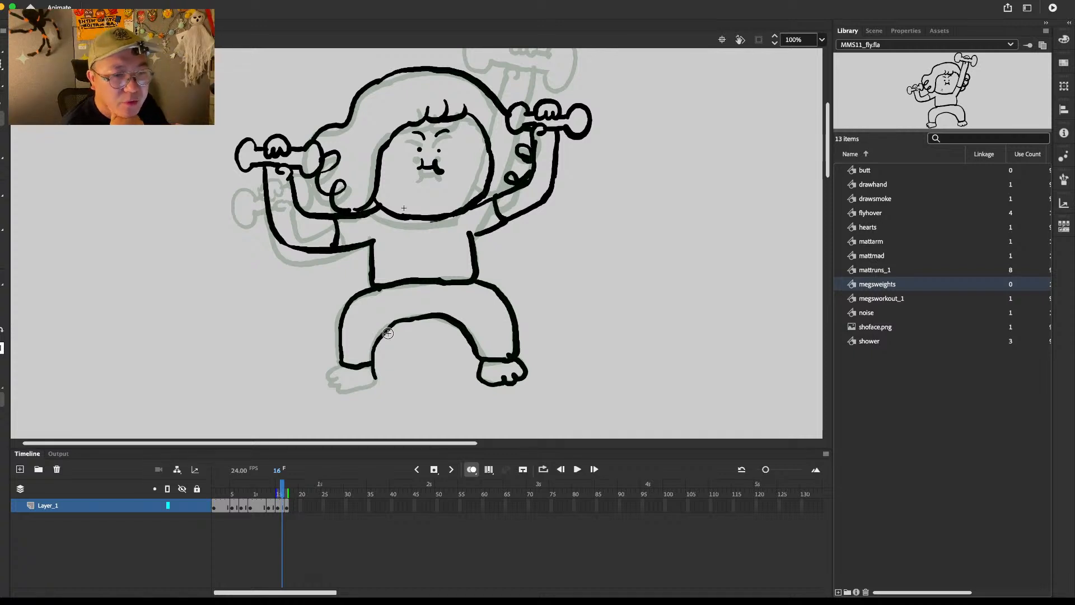
key(e)
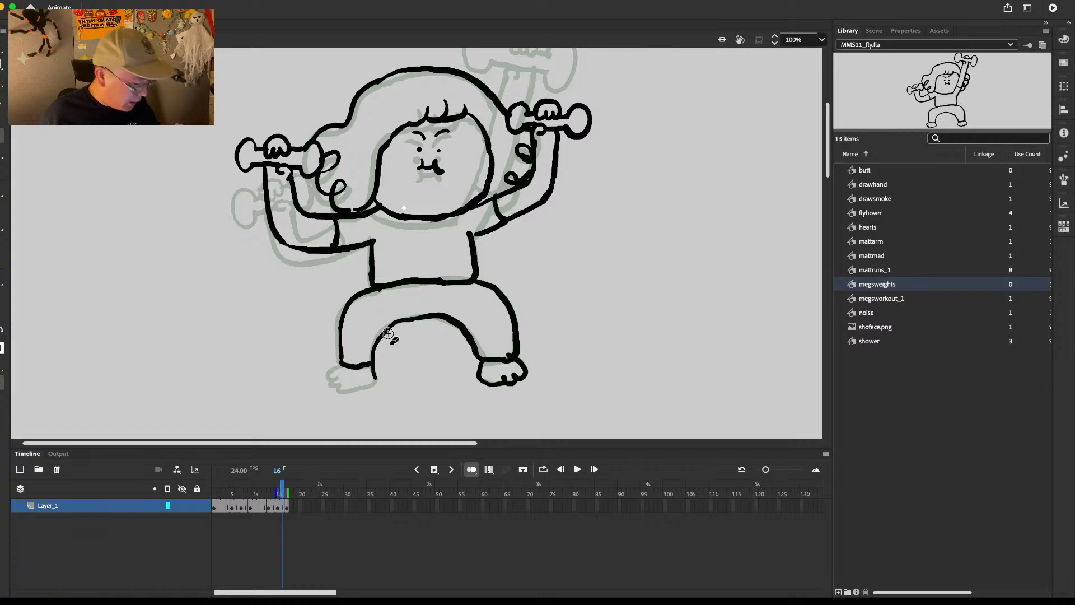
mouse_move(375, 377)
mouse_down()
mouse_move(351, 354)
mouse_move(336, 358)
mouse_move(355, 378)
mouse_move(329, 384)
mouse_move(367, 365)
mouse_up()
key(b)
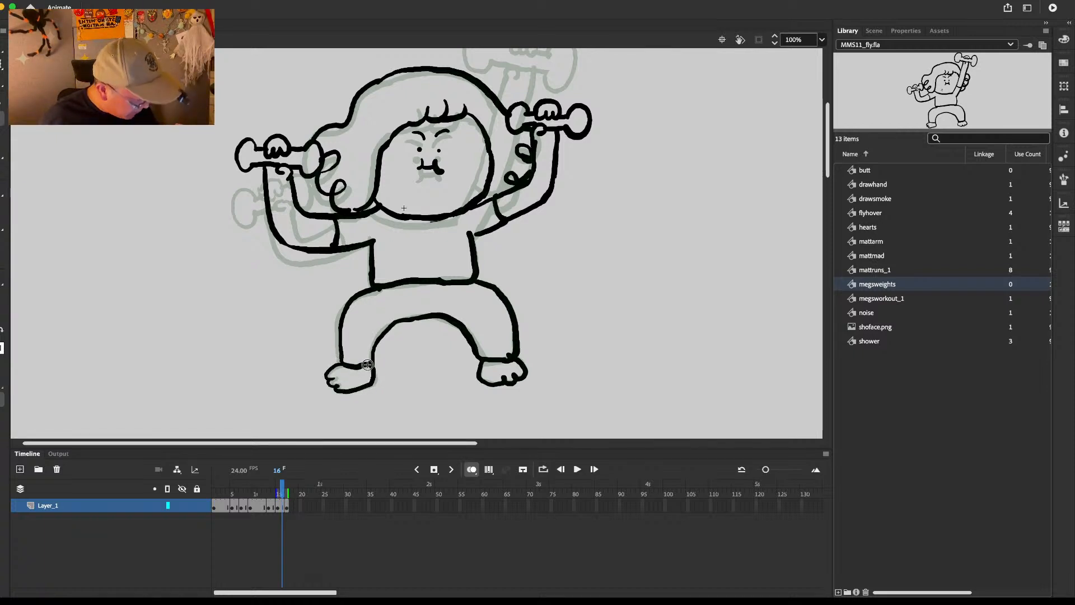
key(e)
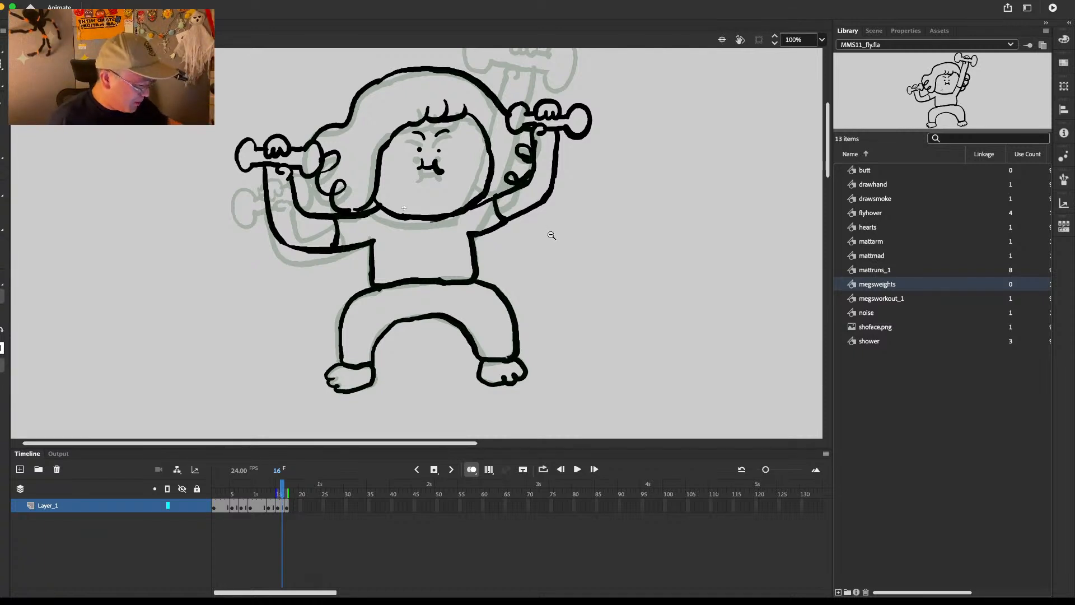
Step: Play back the dumbbell-lifting animation at full-figure and close-up views to check the motion
key(super+minus)
key(Return)
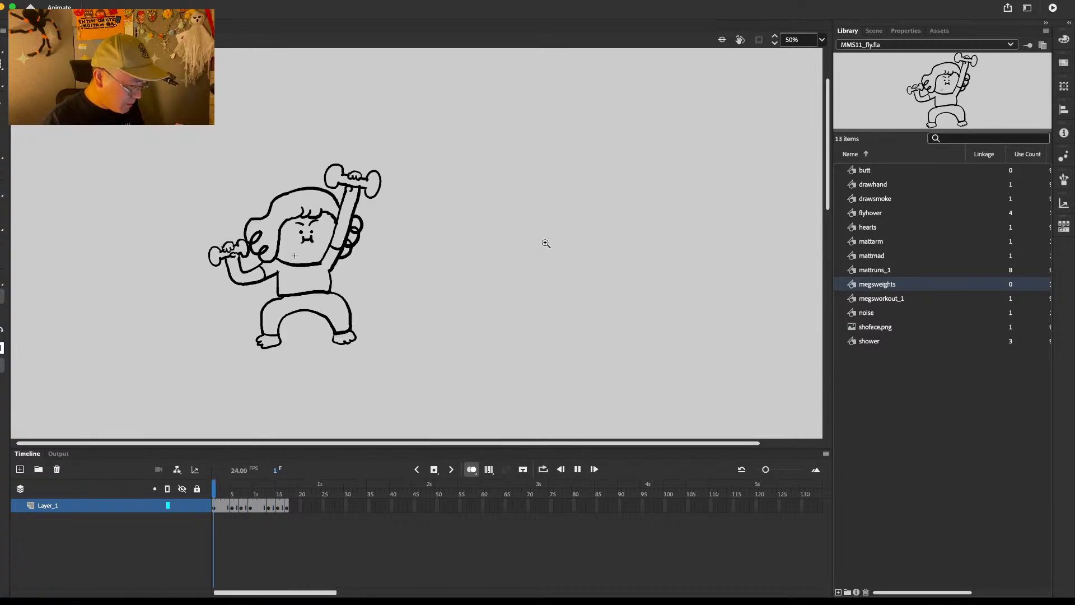
click(262, 504)
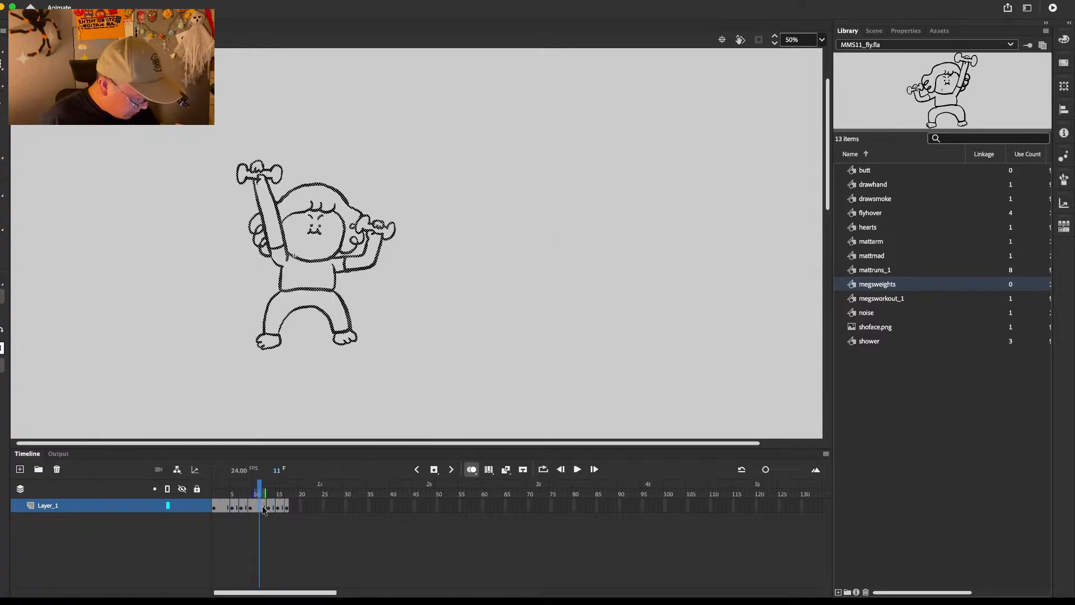
click(373, 259)
drag(409, 243, 429, 279)
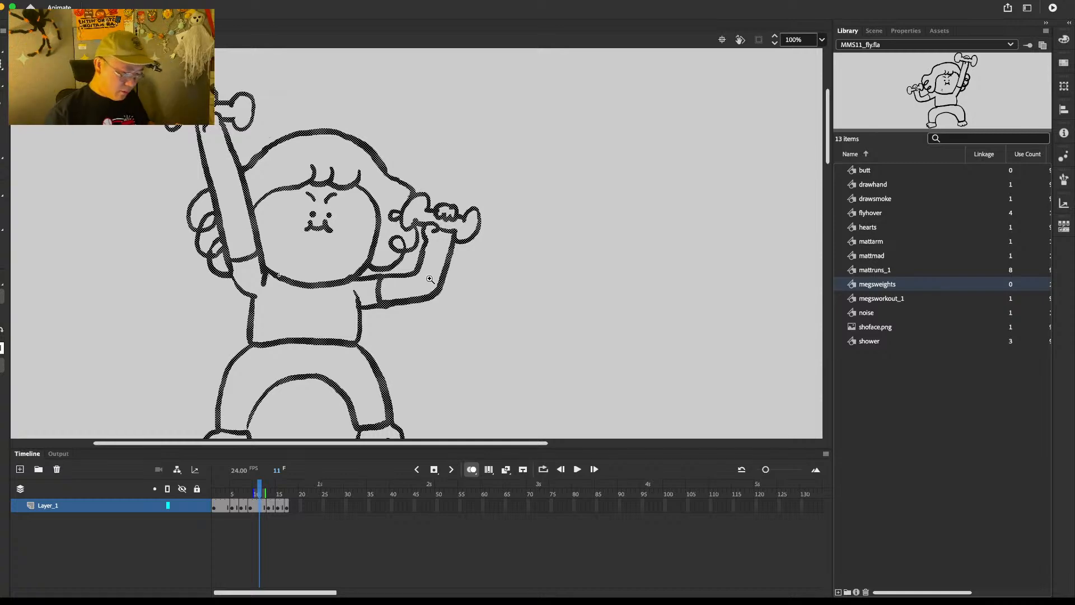
key(Return)
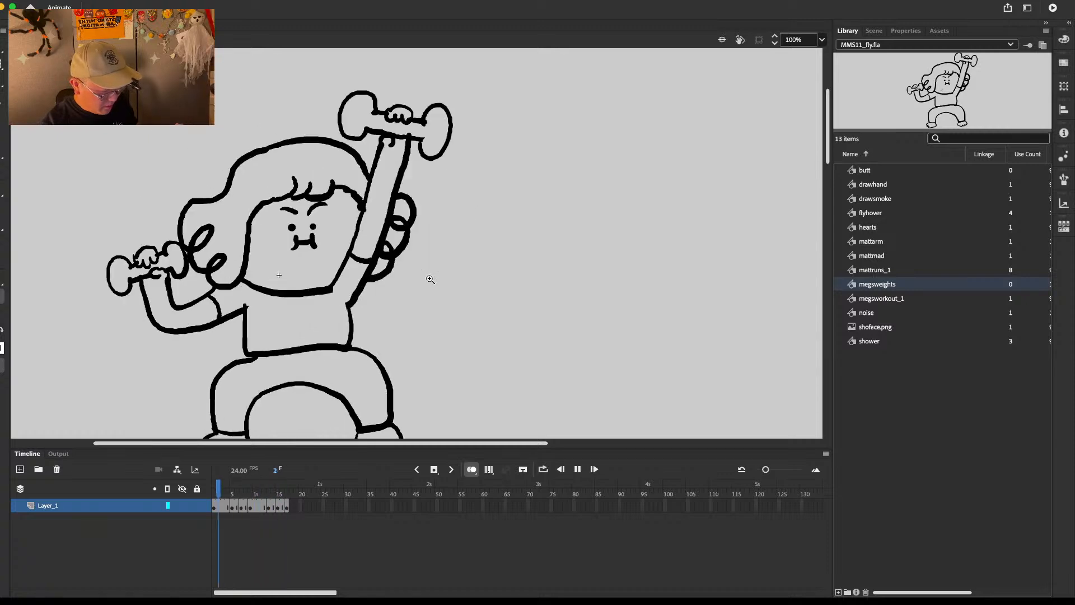
key(Return)
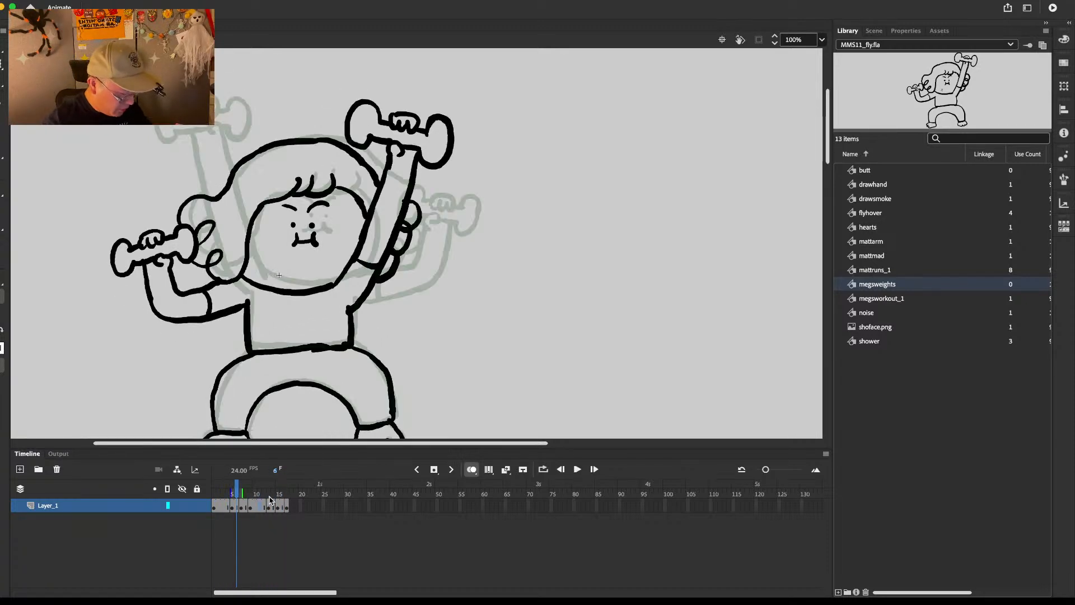
Step: Lasso the bent arm with its dumbbell on frame 9 and skew it so the dumbbell end sits lower
click(251, 505)
key(l)
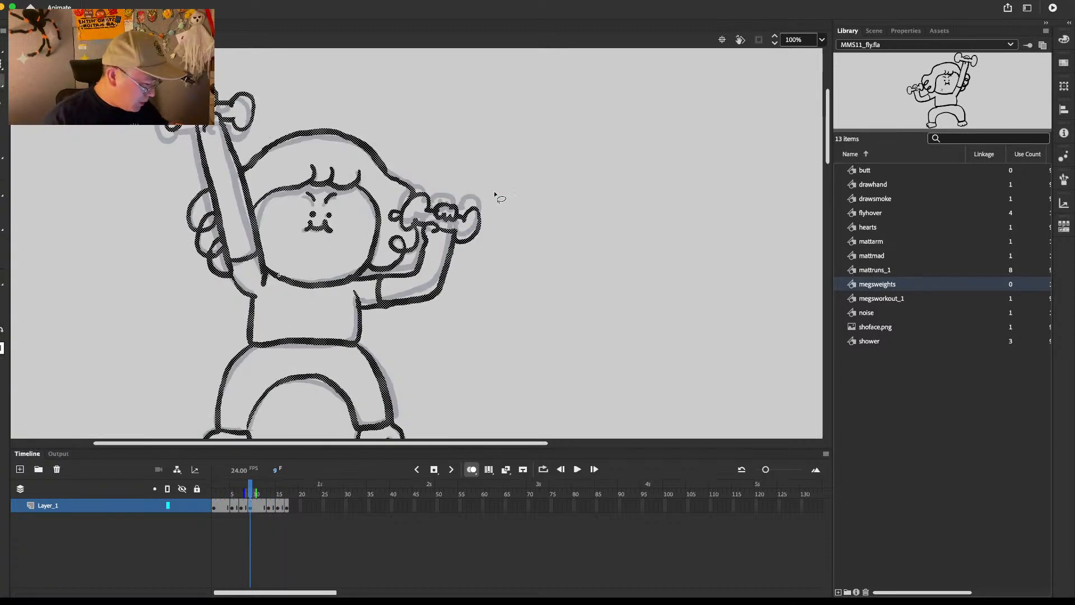
mouse_move(398, 231)
mouse_down()
mouse_move(427, 254)
mouse_move(405, 270)
mouse_up()
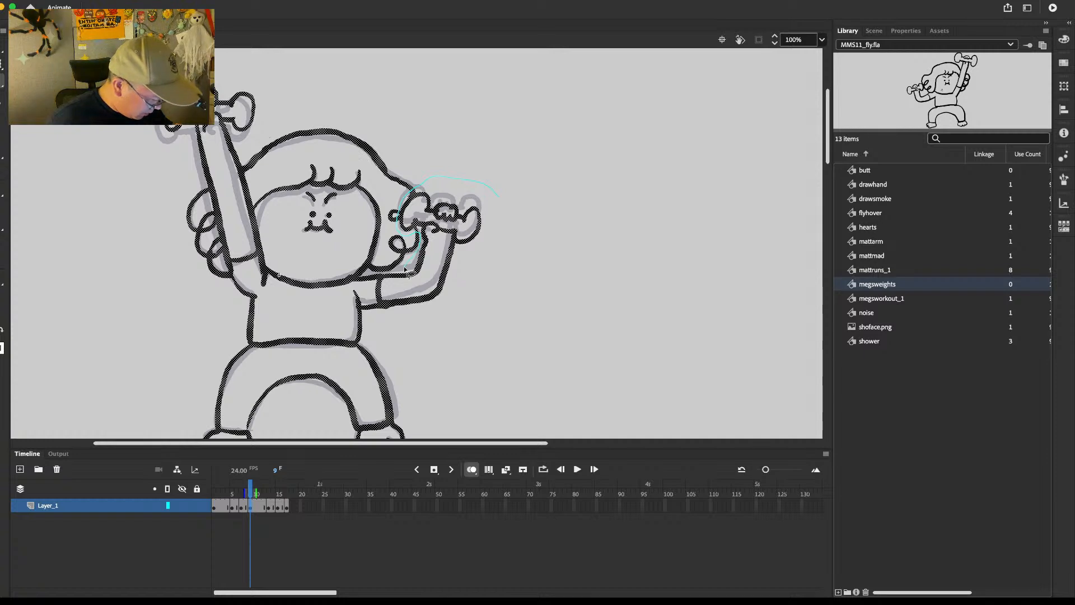
drag(502, 160, 494, 167)
key(q)
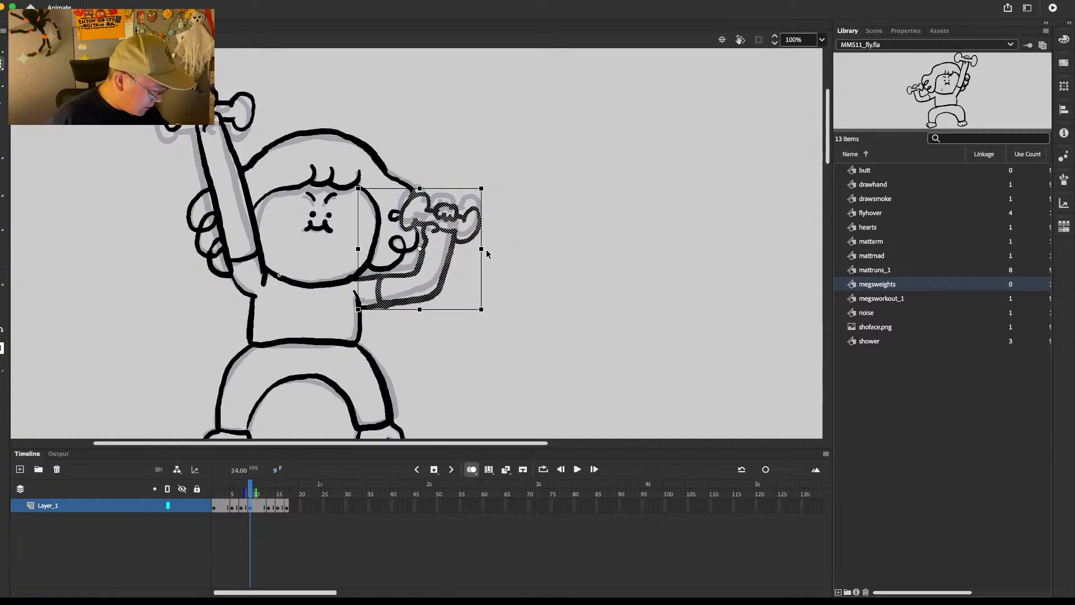
drag(484, 251, 484, 272)
key(e)
key(Escape)
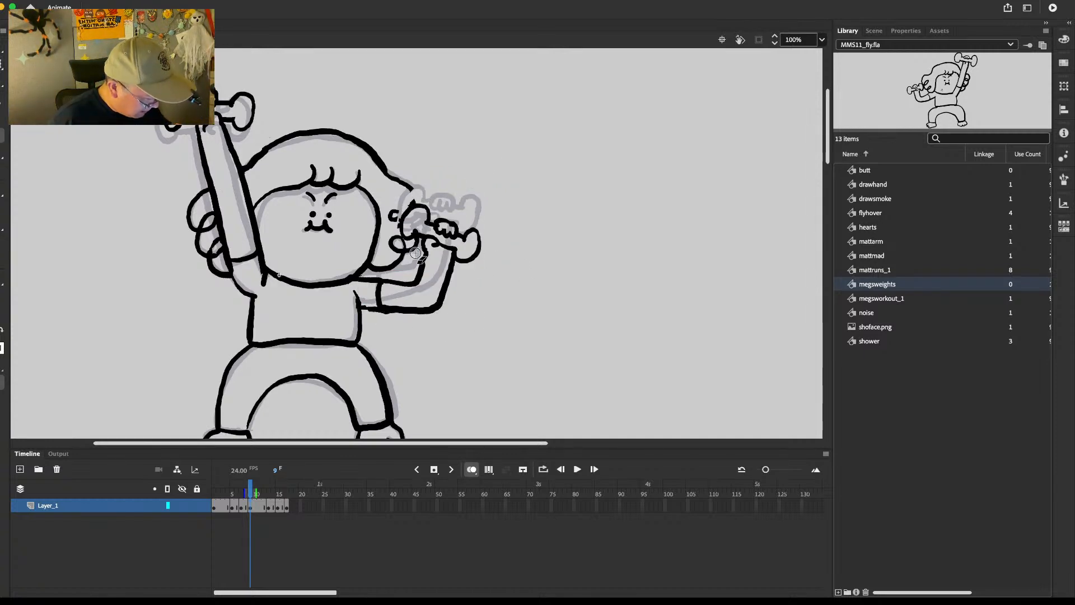
Step: Erase and redraw the hair around the lowered dumbbell, and slightly flatten the top of the head on frame 9
mouse_move(400, 213)
mouse_down()
mouse_move(401, 221)
mouse_move(410, 188)
mouse_move(425, 200)
mouse_move(416, 195)
mouse_up()
key(b)
key(e)
key(b)
key(e)
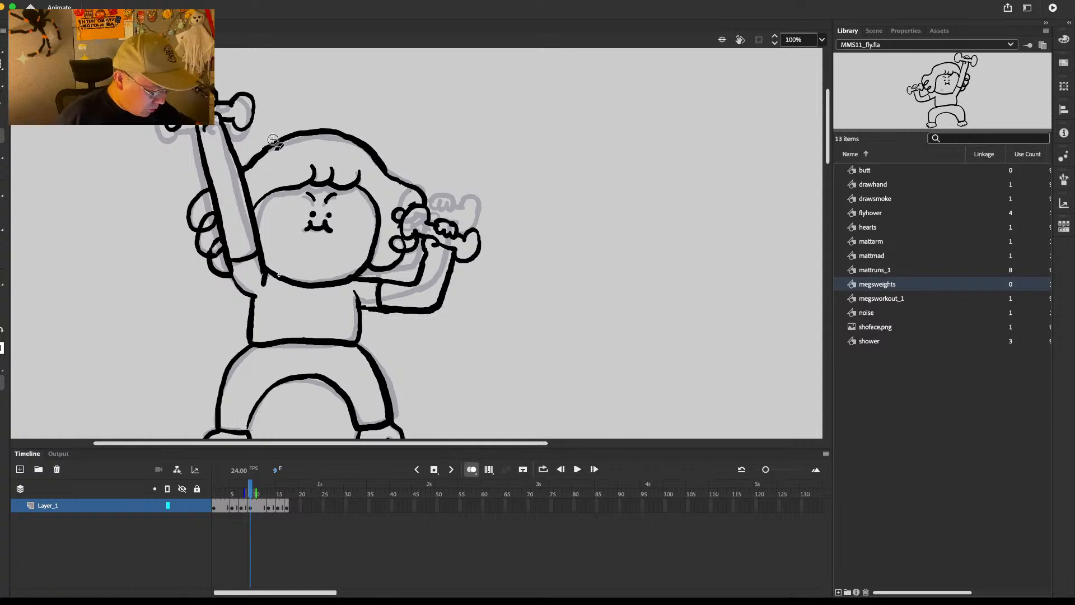
mouse_move(272, 138)
mouse_down()
mouse_move(314, 130)
mouse_move(380, 142)
mouse_move(332, 135)
mouse_up()
key(b)
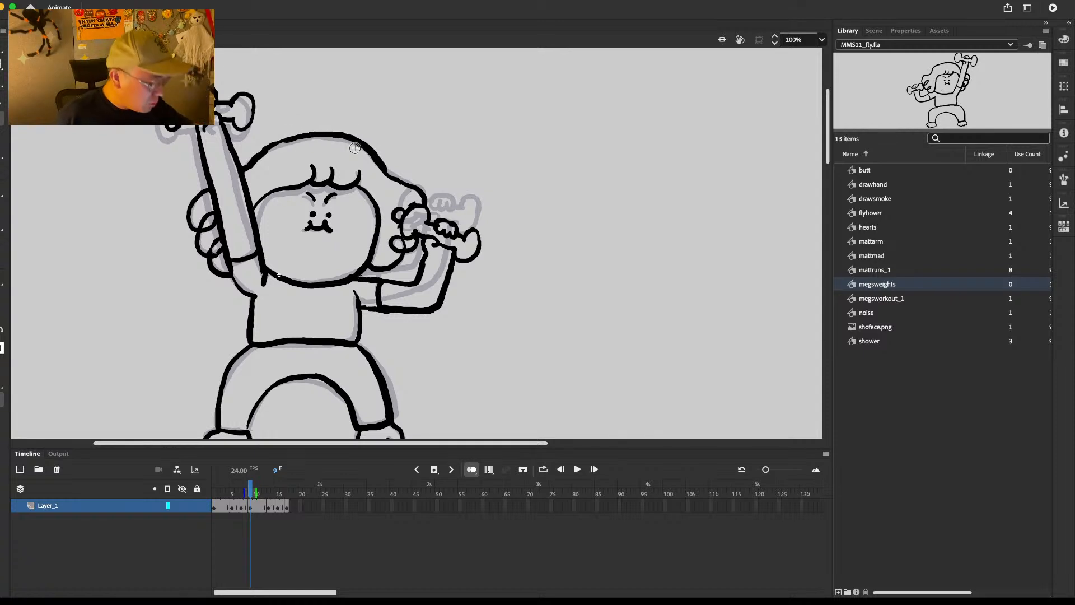
Step: Flip through the frames before frame 9 and play the lifting cycle to check the adjusted pose
key(comma)
key(comma)
key(comma)
key(comma)
key(period)
key(period)
key(period)
key(period)
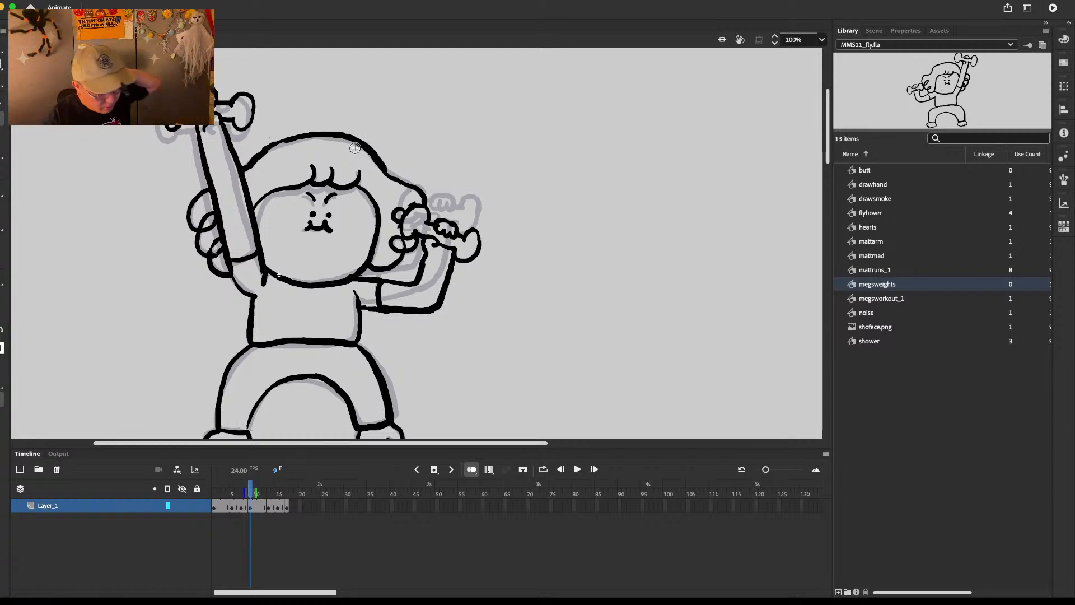
key(Return)
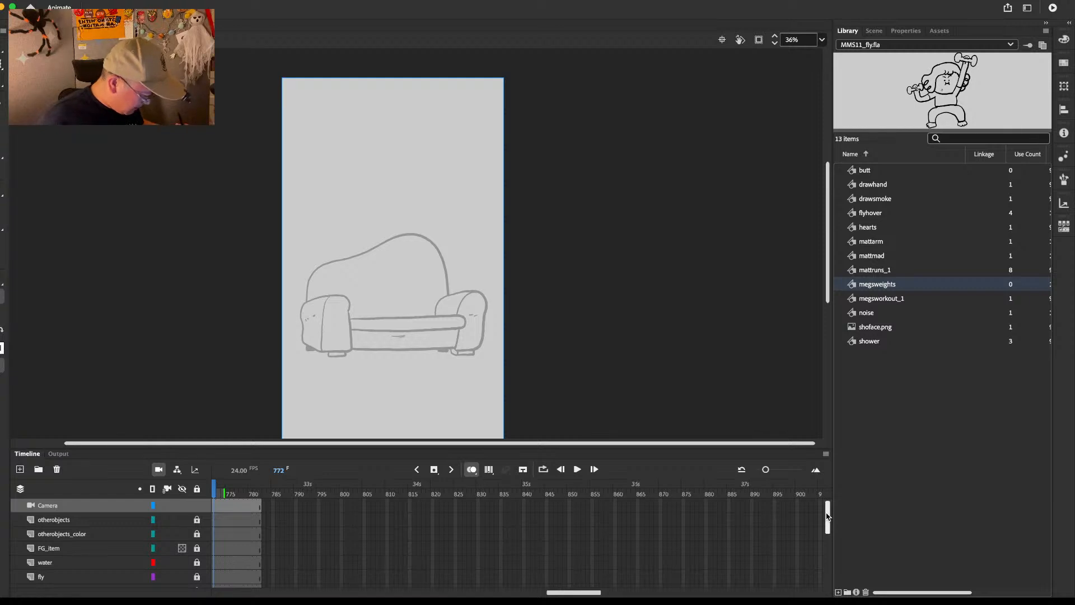
Step: Place the megsweights symbol on the meg layer at frame 761 of the main timeline, standing on the sofa seat
drag(828, 517, 829, 560)
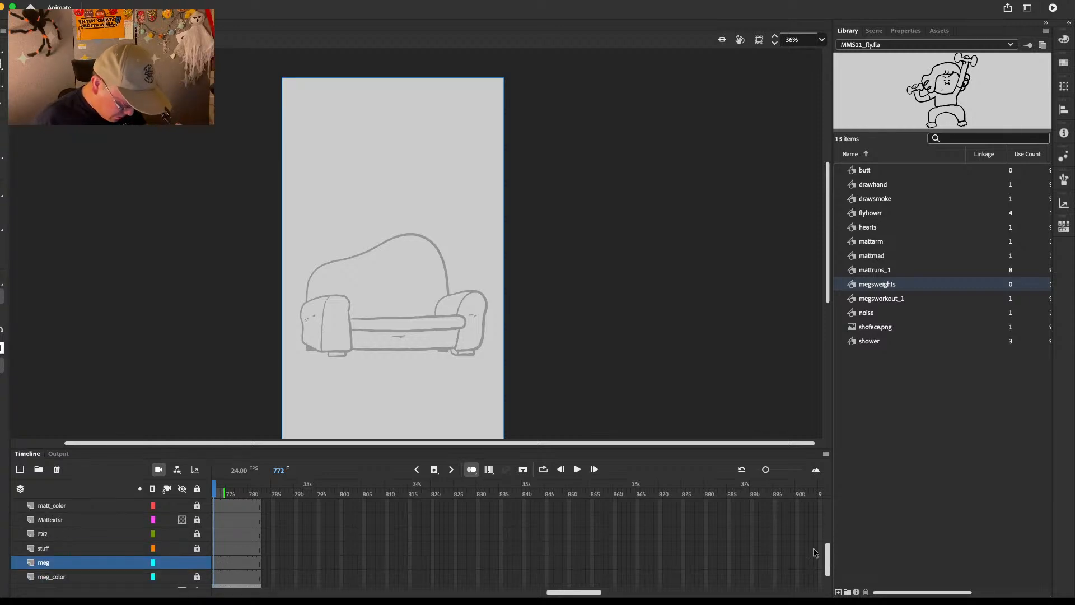
scroll(581, 578, left, 5)
click(352, 562)
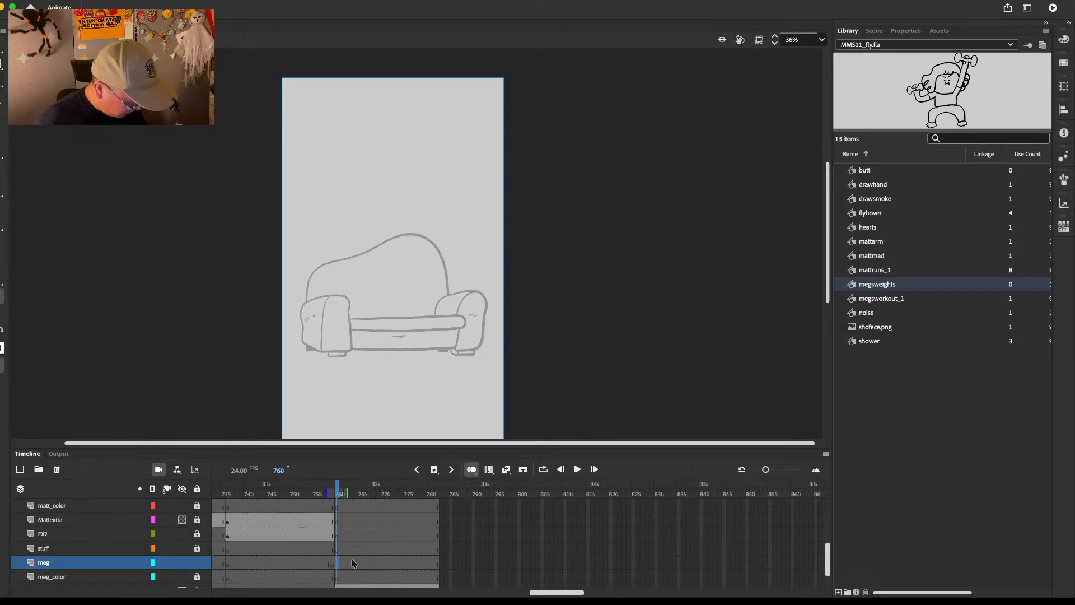
click(316, 563)
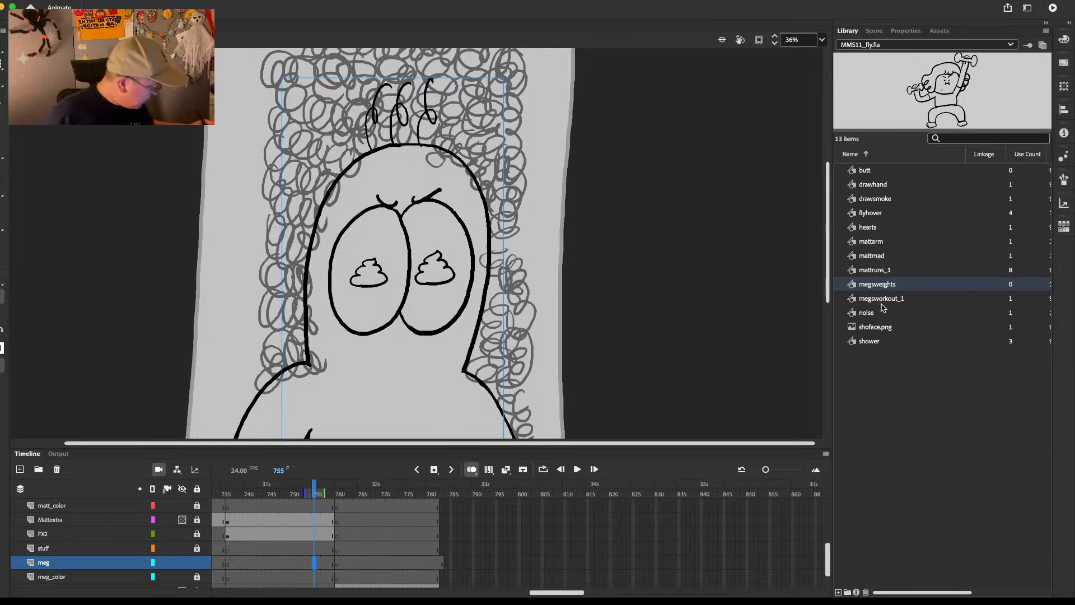
click(336, 559)
click(427, 562)
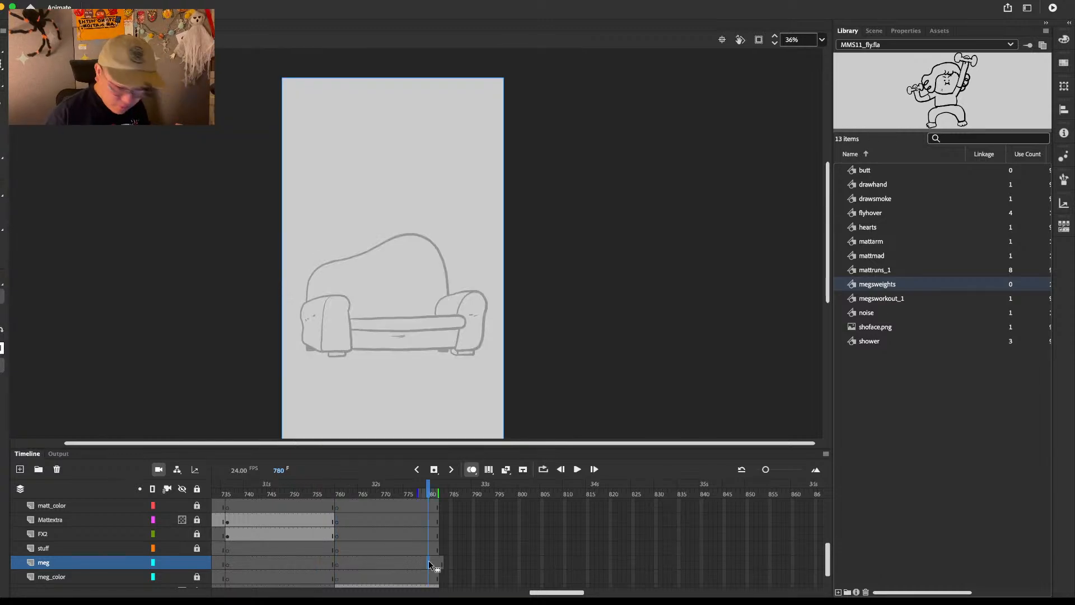
click(340, 561)
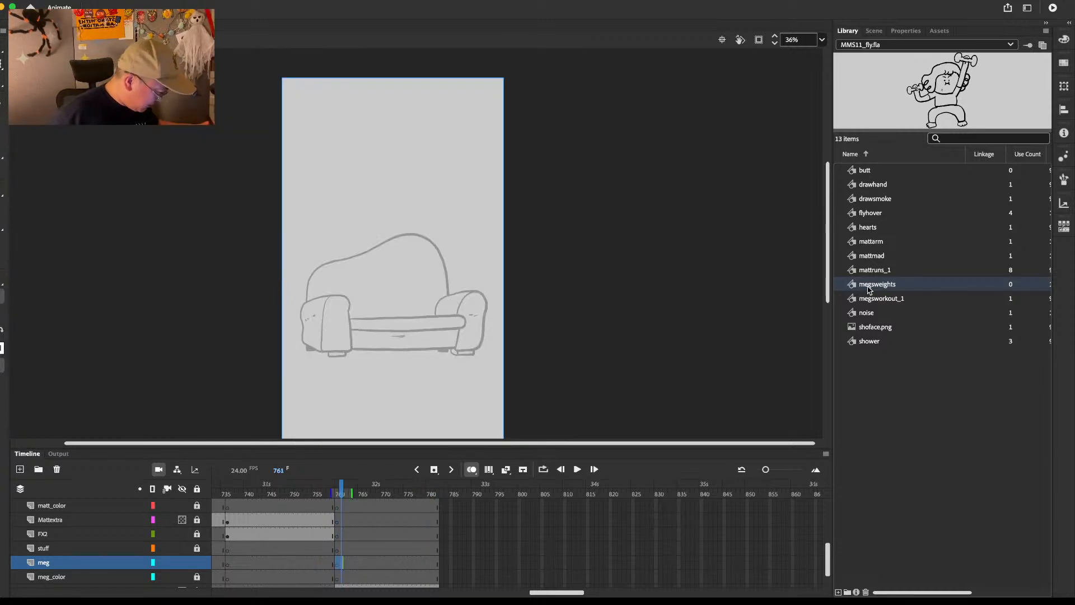
drag(401, 221, 425, 243)
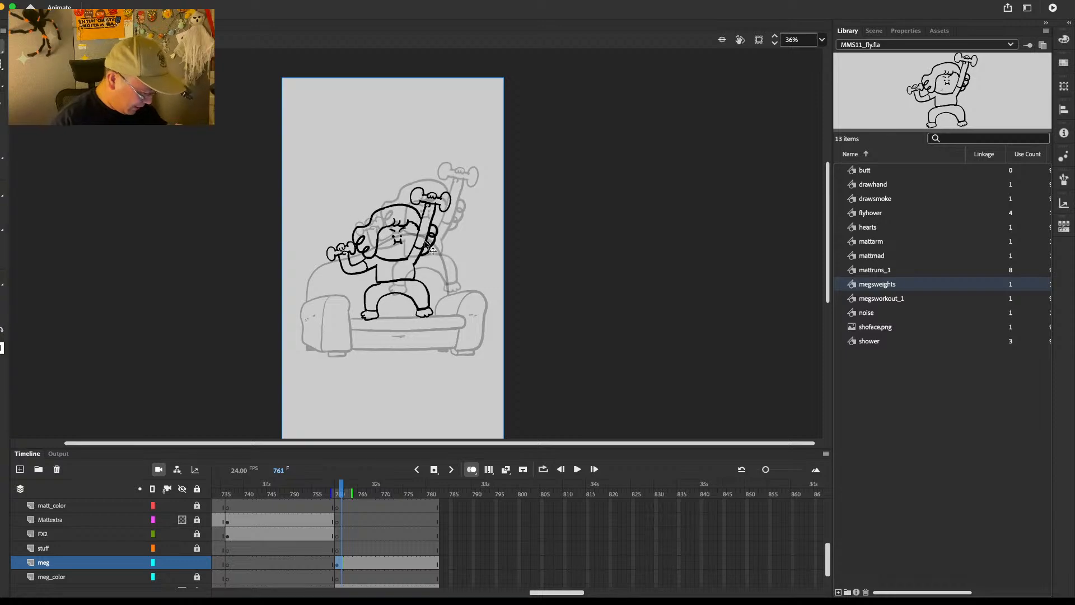
Step: Play the main timeline through the sofa shot and its preceding close-up to check the placed symbol
key(Return)
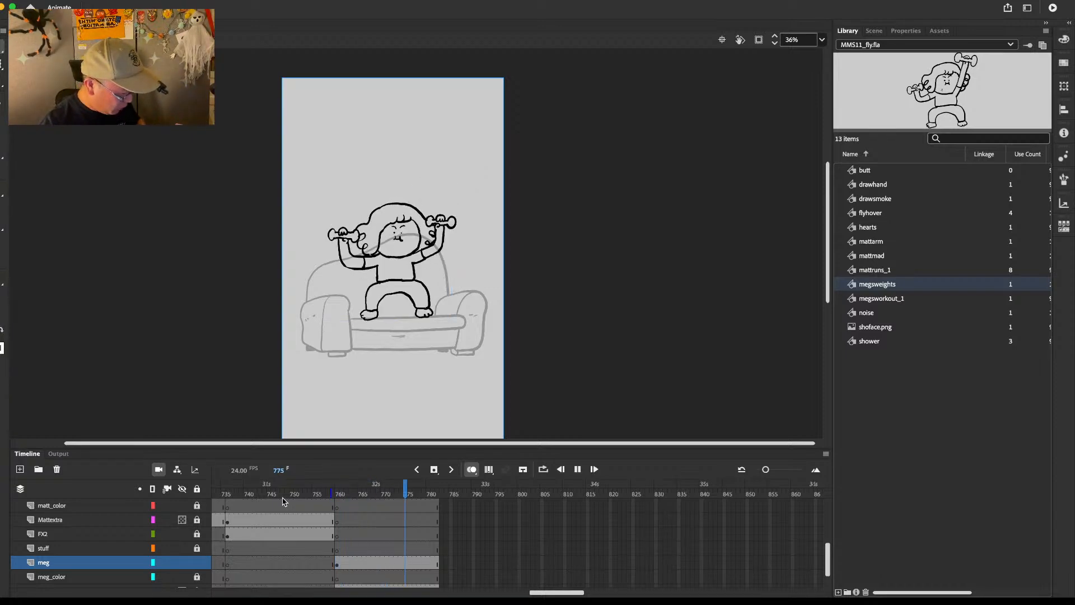
drag(256, 497, 236, 496)
key(Return)
key(Return)
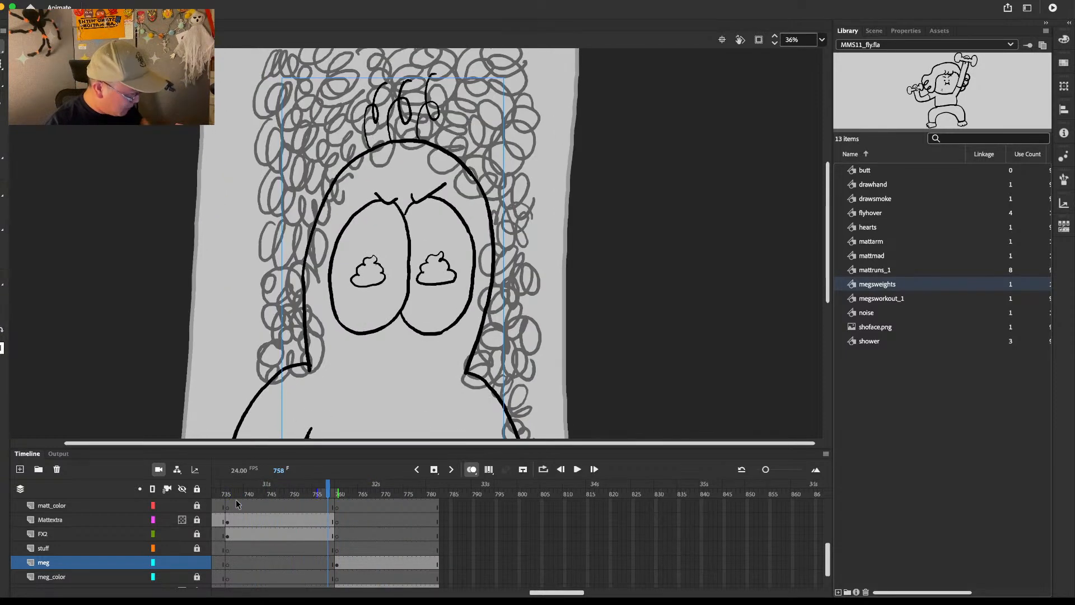
Step: Clip the content outside the stage and replay the scene from frame 735
click(759, 40)
click(224, 494)
key(Return)
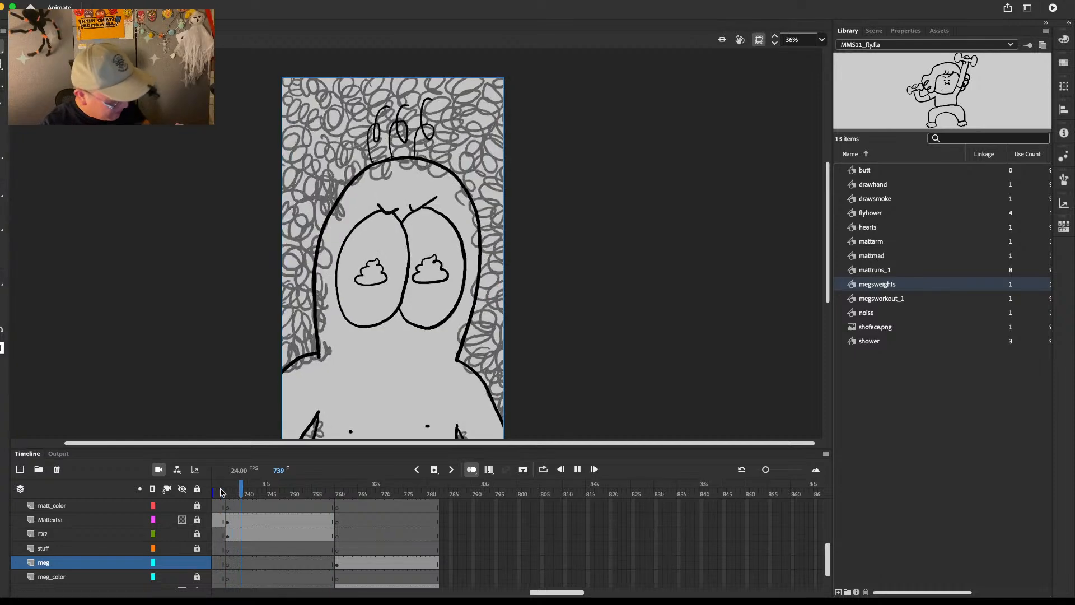
click(223, 493)
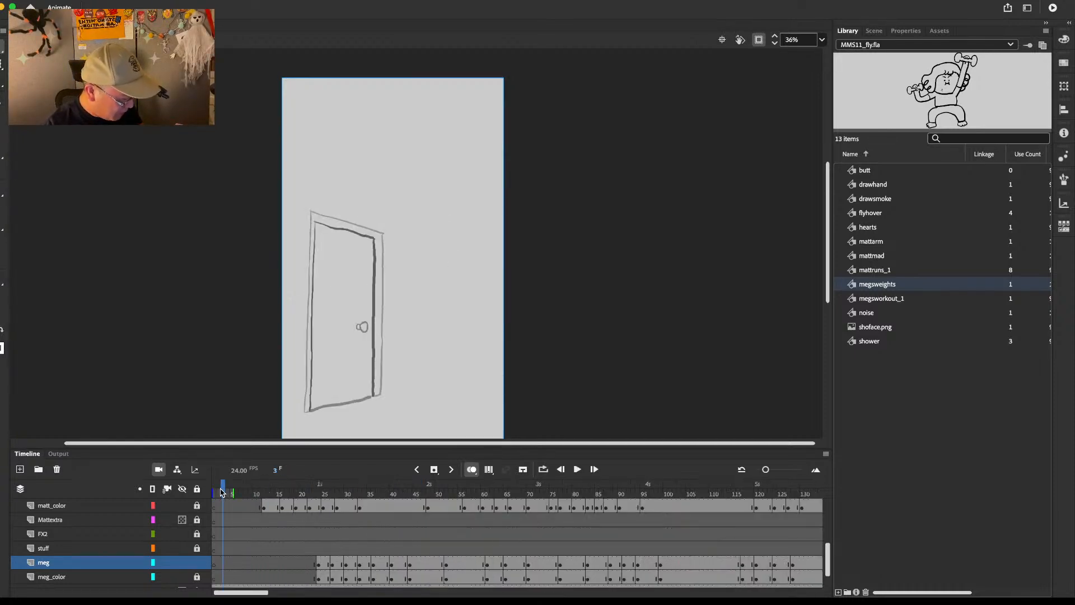
Step: Play part of the cartoon's opening and the transition from the close-up into the sofa shot
click(282, 490)
key(Return)
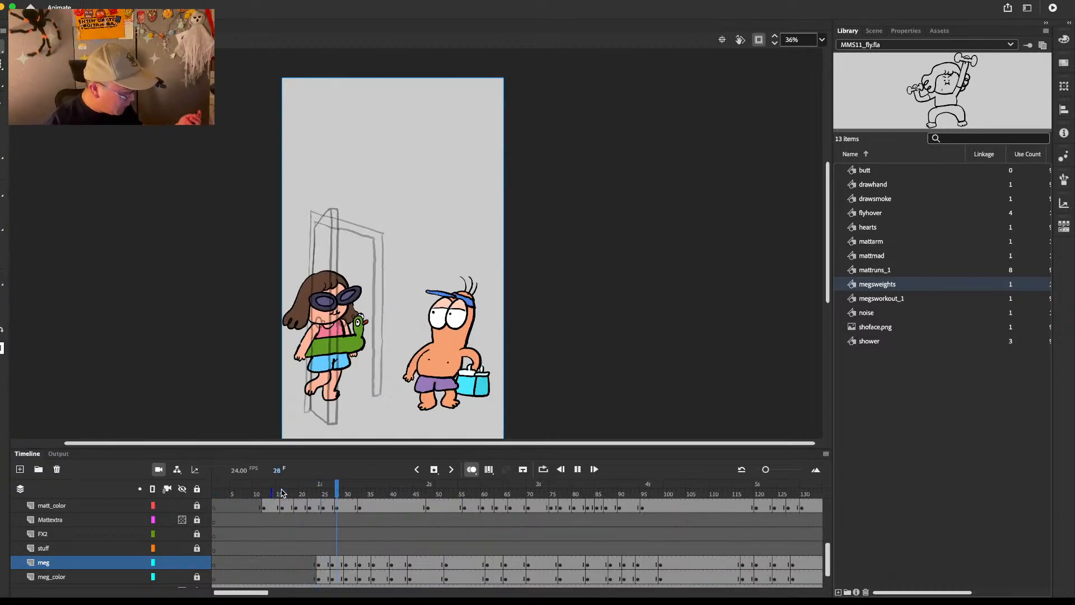
key(Return)
drag(245, 593, 555, 593)
click(403, 490)
key(Return)
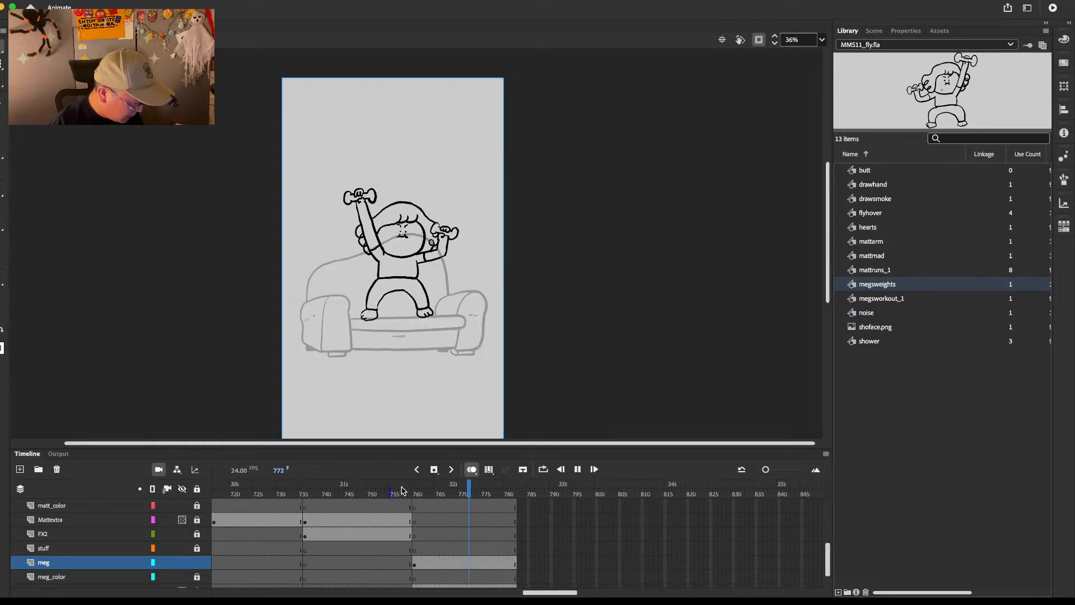
Step: Show the boards storyboard folder and compare its sketch with the end of the sofa shot around frames 780 to 782
scroll(818, 563, down, 2)
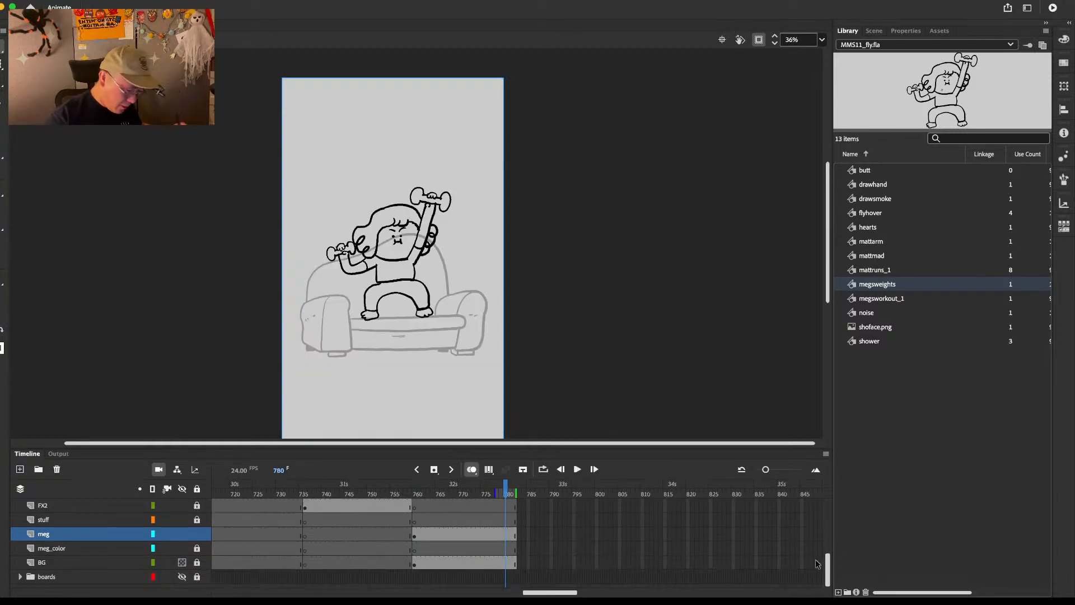
click(182, 577)
drag(508, 490, 503, 489)
key(period)
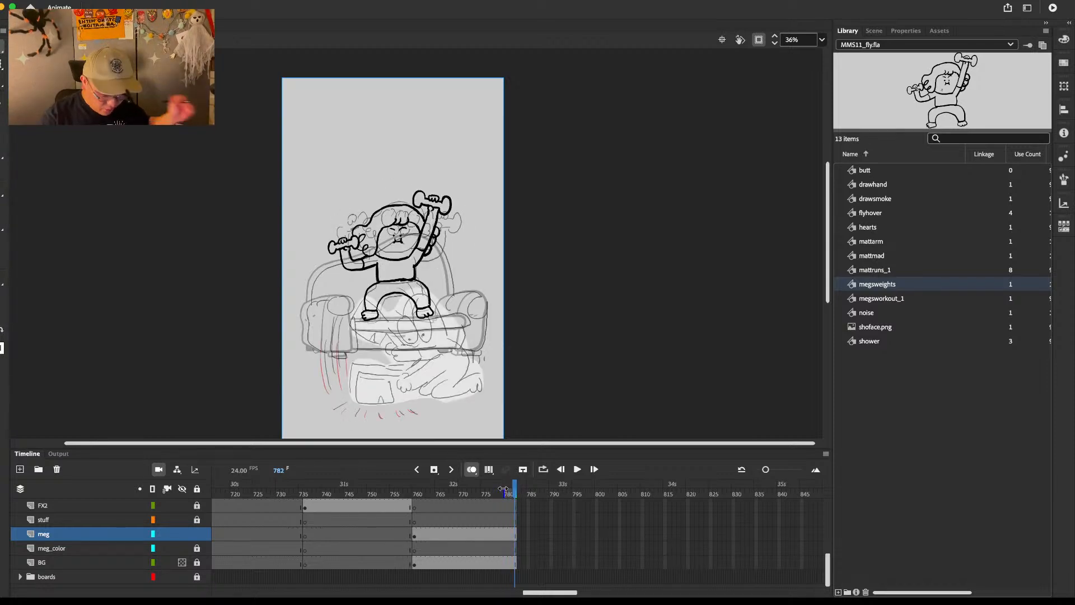
drag(828, 561, 830, 540)
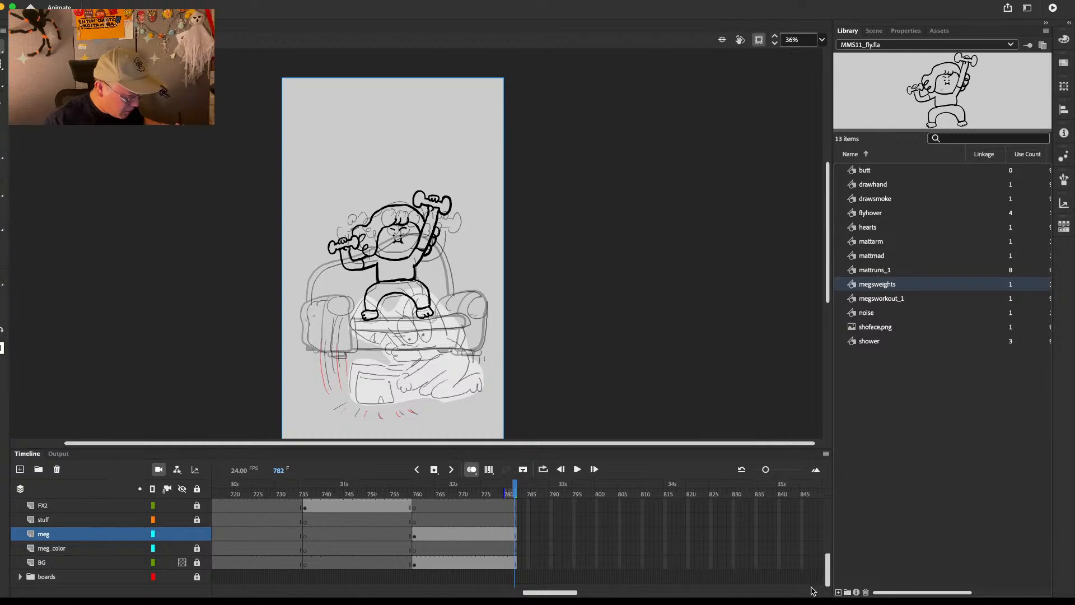
Step: Lengthen the sofa shot by 14 frames on all layers and scrub across its start
click(470, 487)
key(F5)
key(F5)
key(F5)
key(F5)
key(F5)
key(F5)
key(F5)
key(F5)
key(F5)
key(F5)
key(F5)
key(F5)
key(F5)
key(F5)
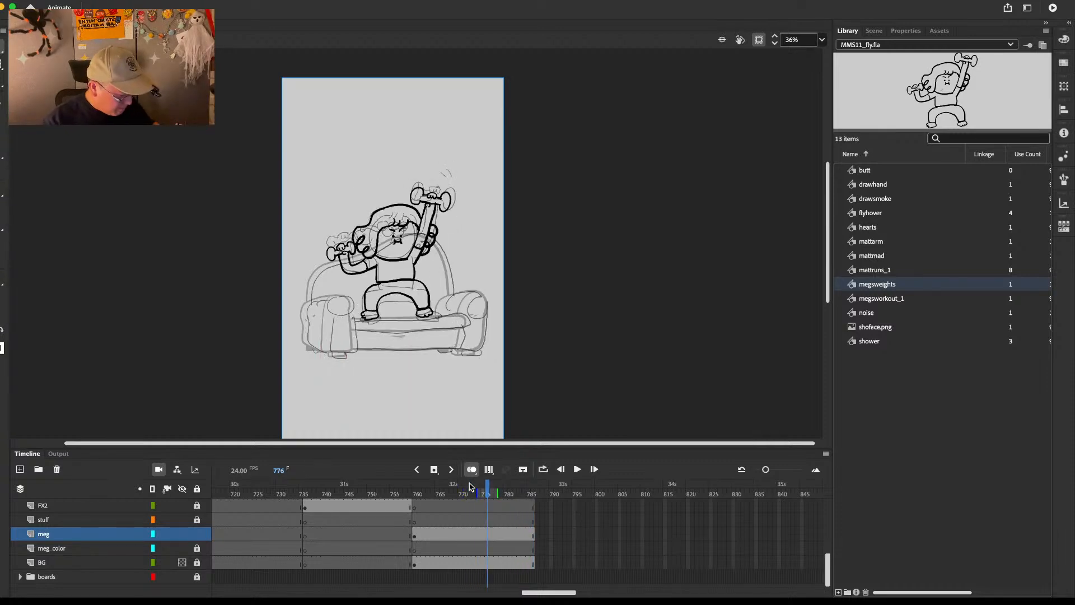
mouse_move(327, 495)
mouse_down()
mouse_move(341, 497)
mouse_move(213, 499)
mouse_move(436, 503)
mouse_up()
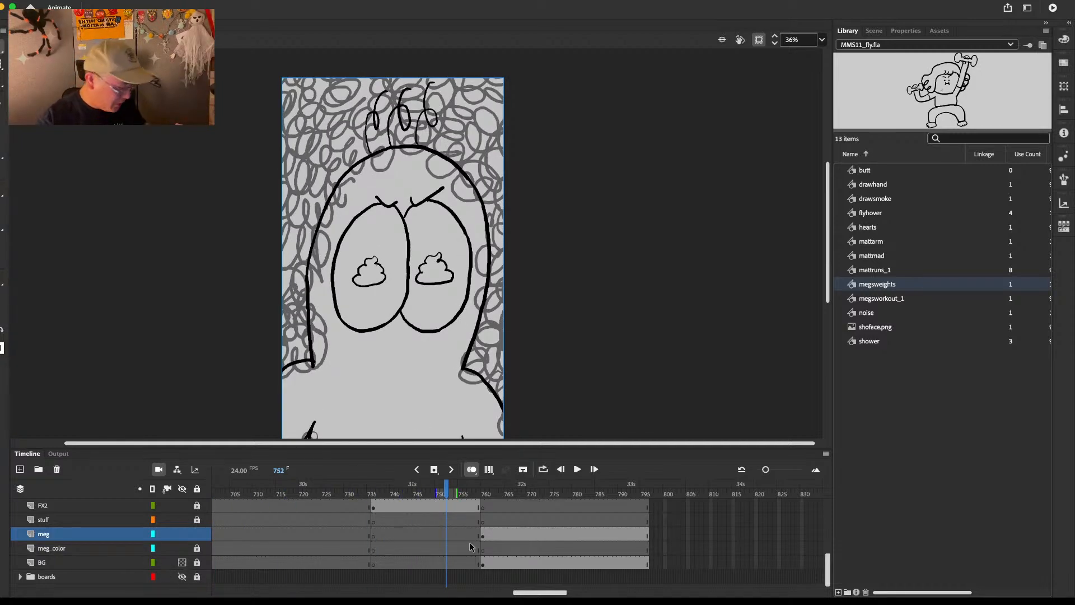
Step: Return to frame 1, save the document and fit the stage in the window
drag(521, 592, 205, 589)
drag(224, 497, 181, 488)
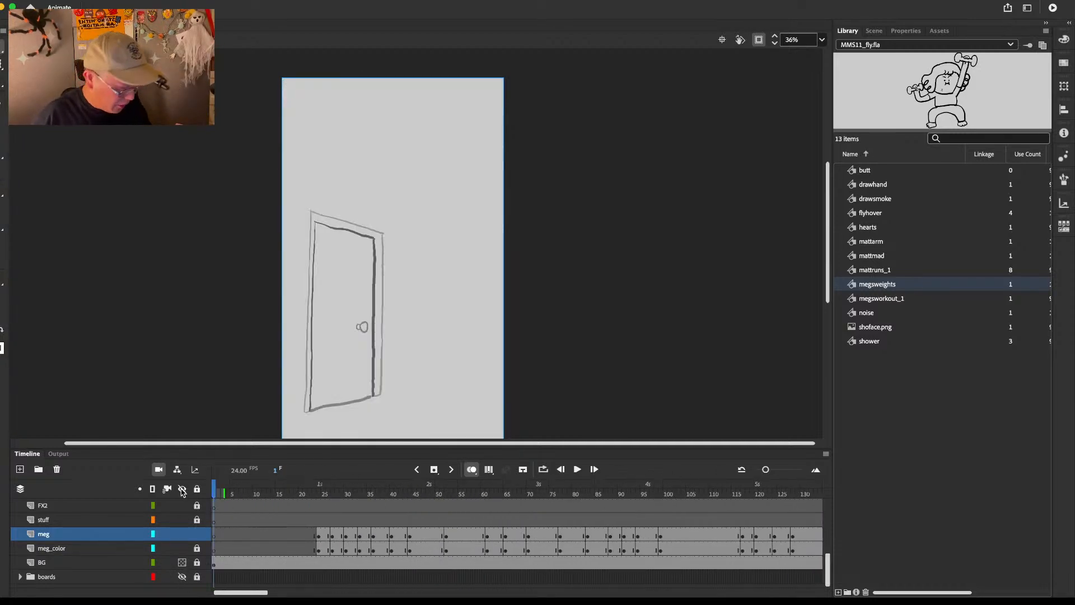
key(super+s)
drag(502, 306, 504, 281)
click(821, 39)
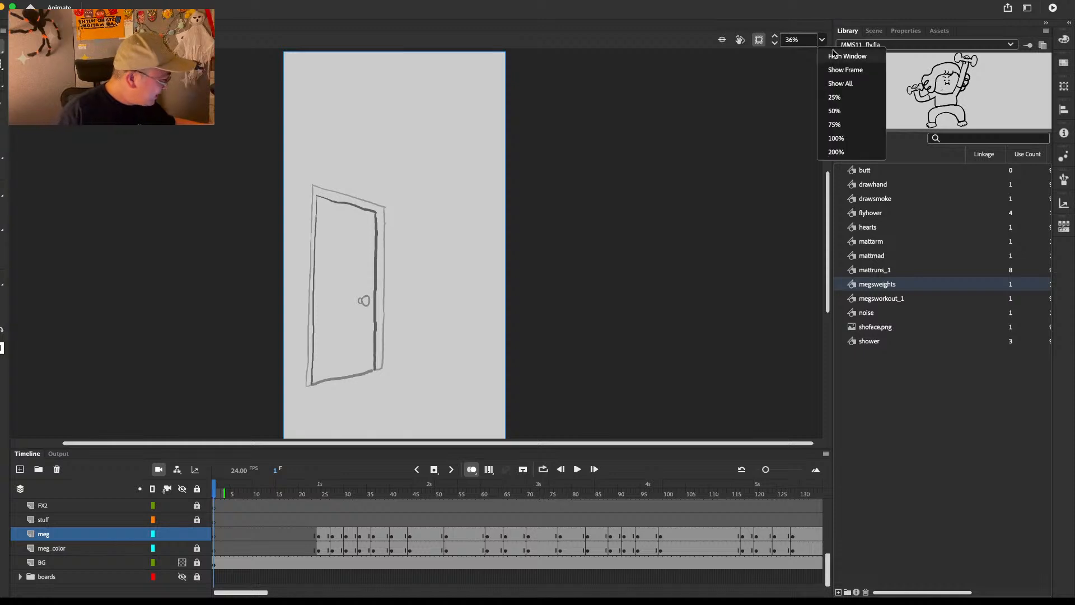
click(831, 61)
Step: Play the whole cartoon from frame 1 through the sofa shot
key(Return)
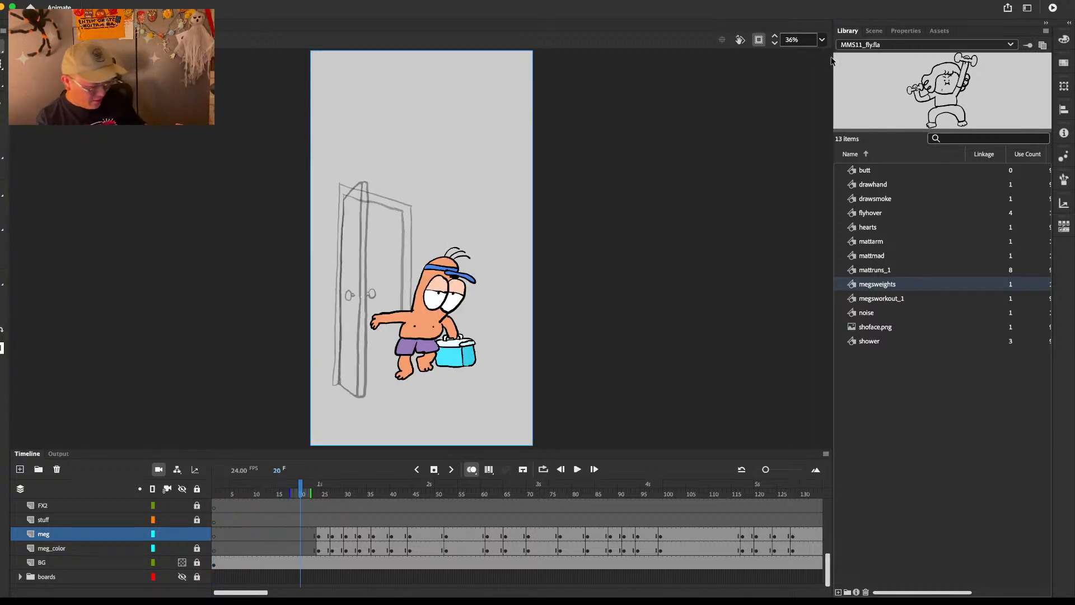
click(212, 496)
key(Return)
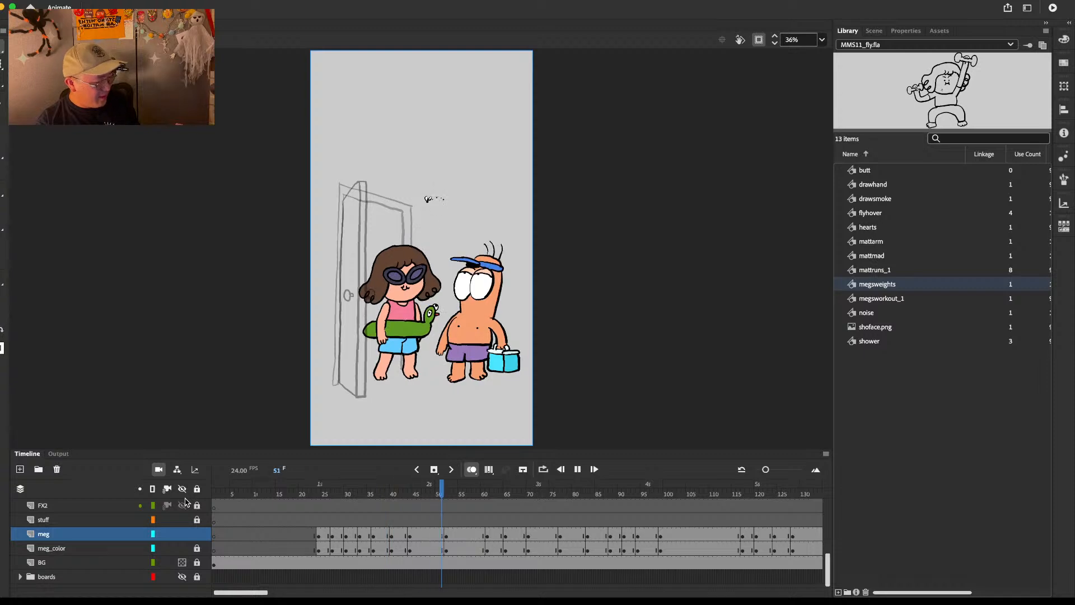
key(Return)
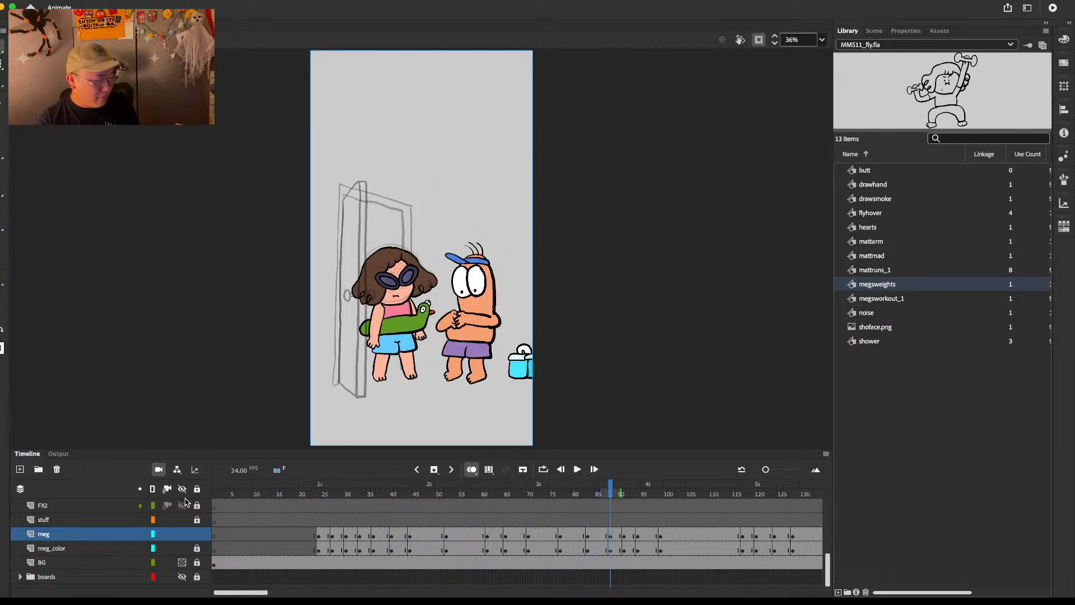
drag(230, 493, 182, 484)
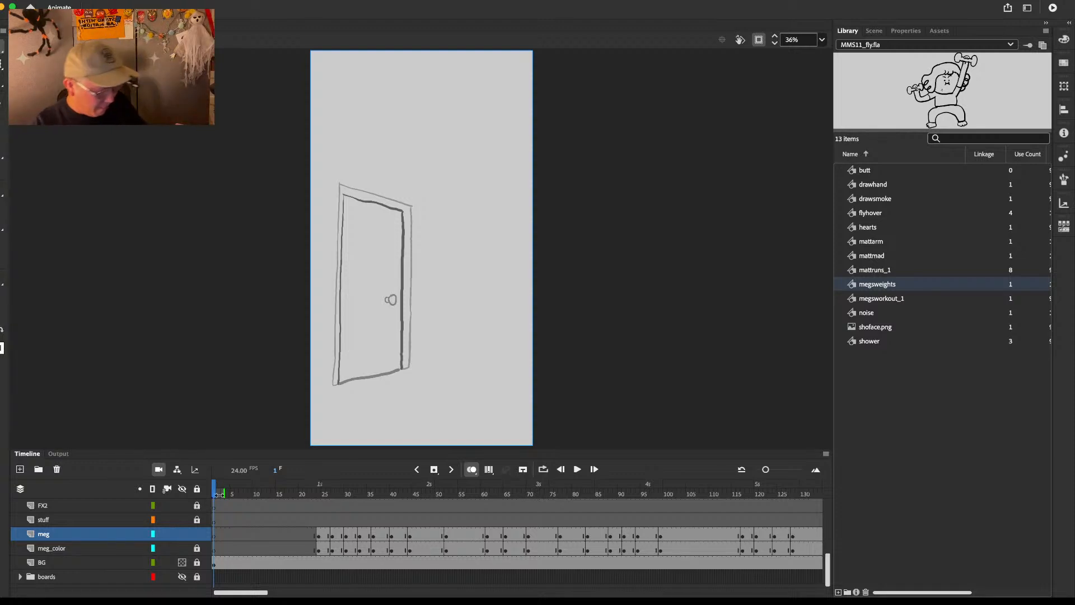
key(Return)
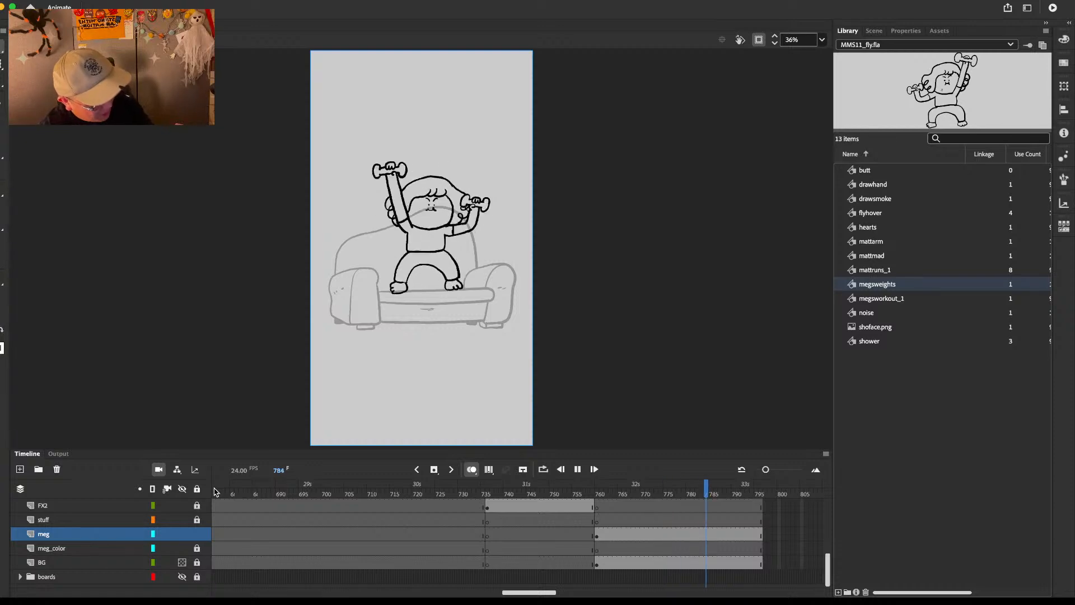
Step: Scrub through the close-up and the sofa shot, between about frames 743 and 793, to review the lifting cycle
click(216, 492)
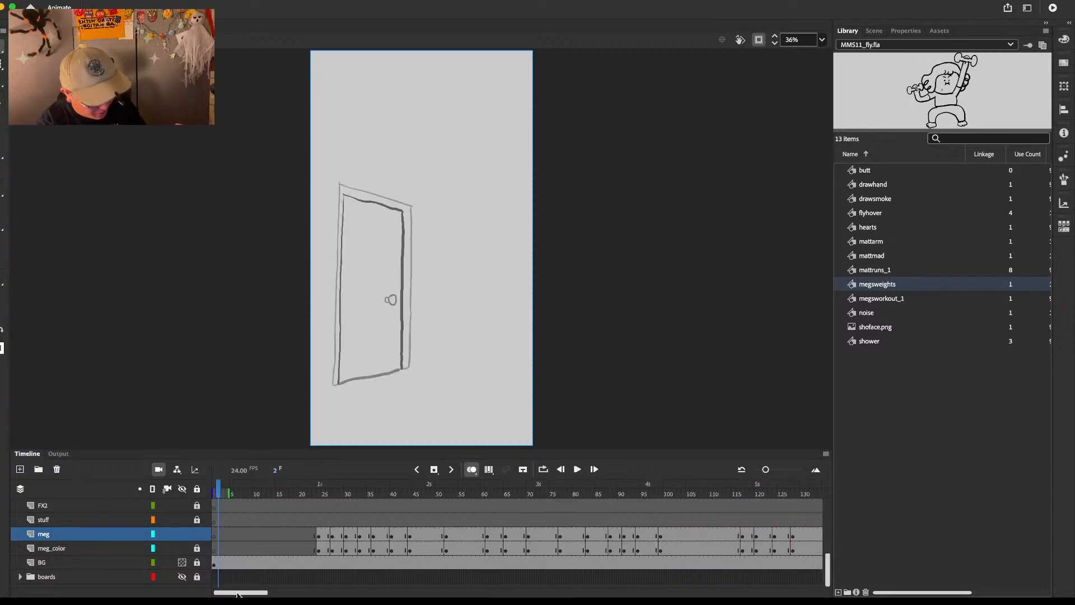
scroll(533, 565, right, 20)
mouse_move(387, 492)
mouse_down()
mouse_move(336, 492)
mouse_move(461, 491)
mouse_move(294, 485)
mouse_up()
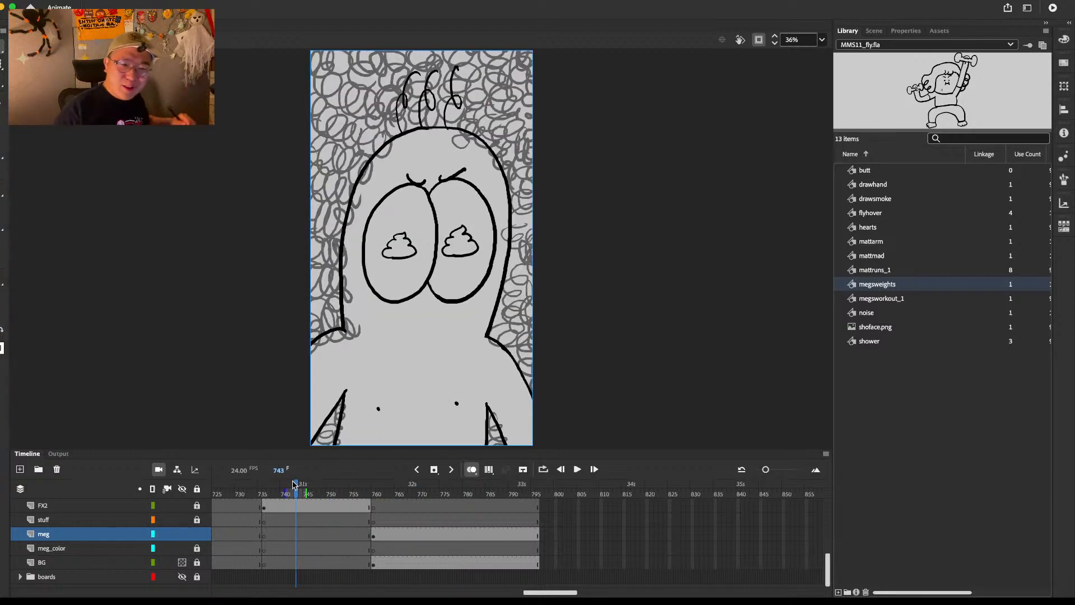
drag(447, 491, 526, 490)
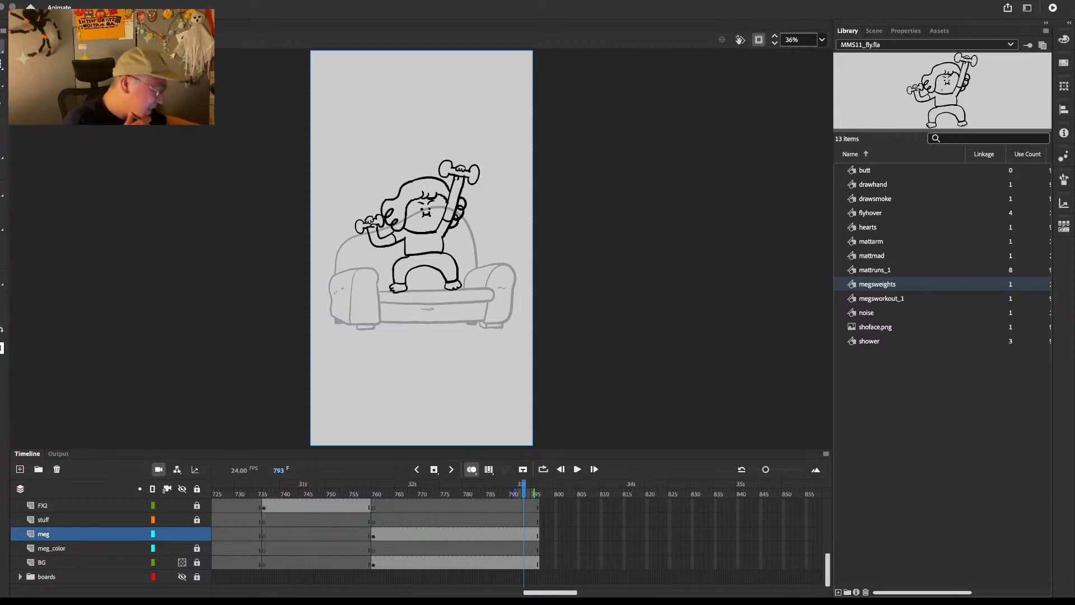
click(371, 494)
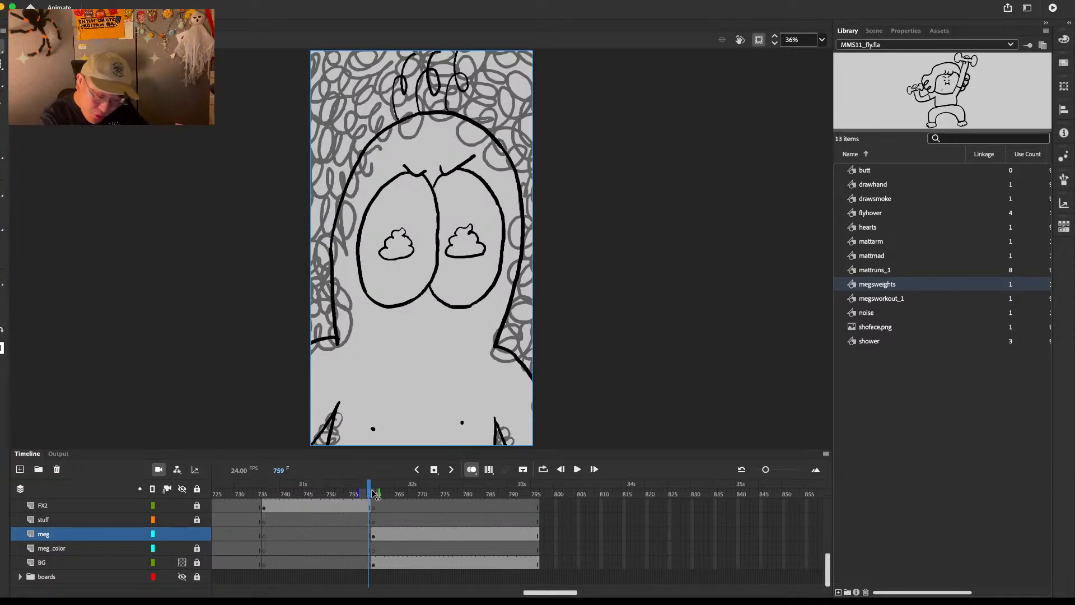
drag(376, 494, 415, 494)
mouse_move(828, 563)
mouse_down()
mouse_move(830, 548)
mouse_move(816, 577)
mouse_up()
drag(416, 490, 473, 492)
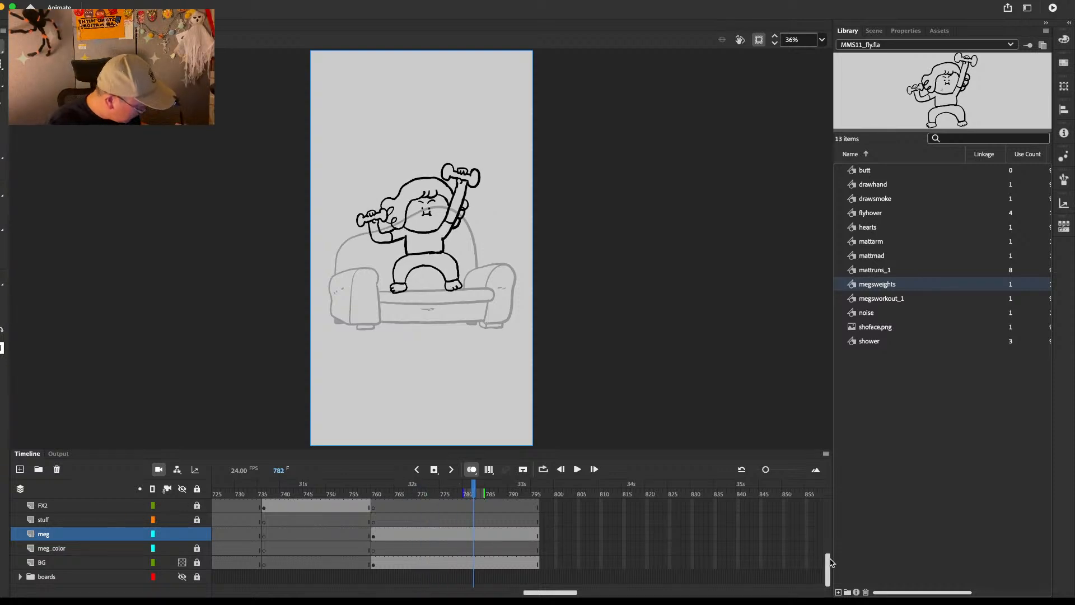
Step: Unlock the fly layer, insert a blank keyframe at frame 783, and lengthen the sofa shot by five frames
drag(831, 562, 835, 525)
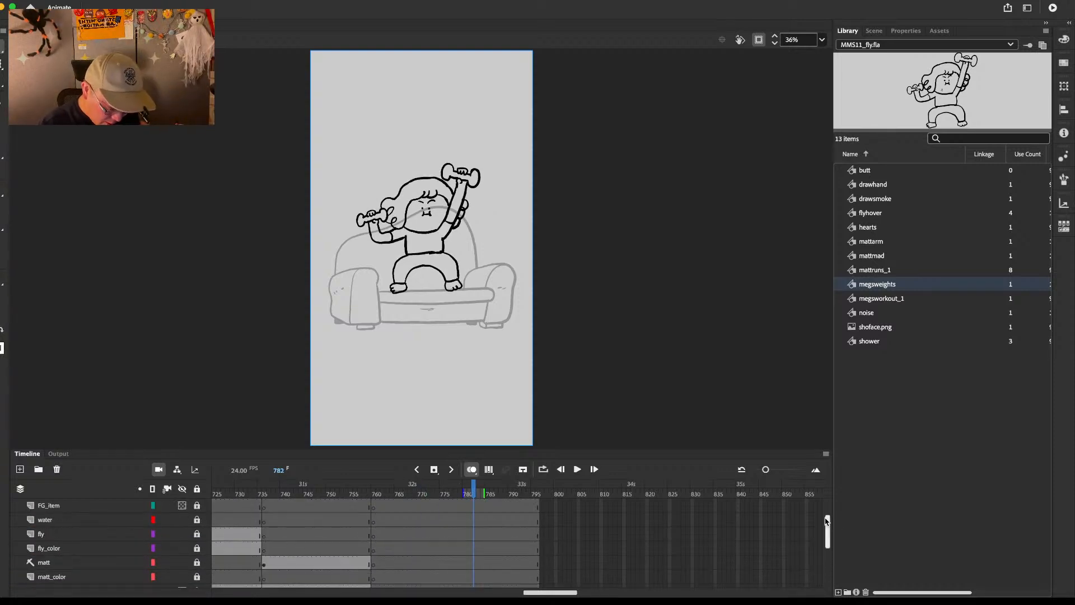
click(476, 533)
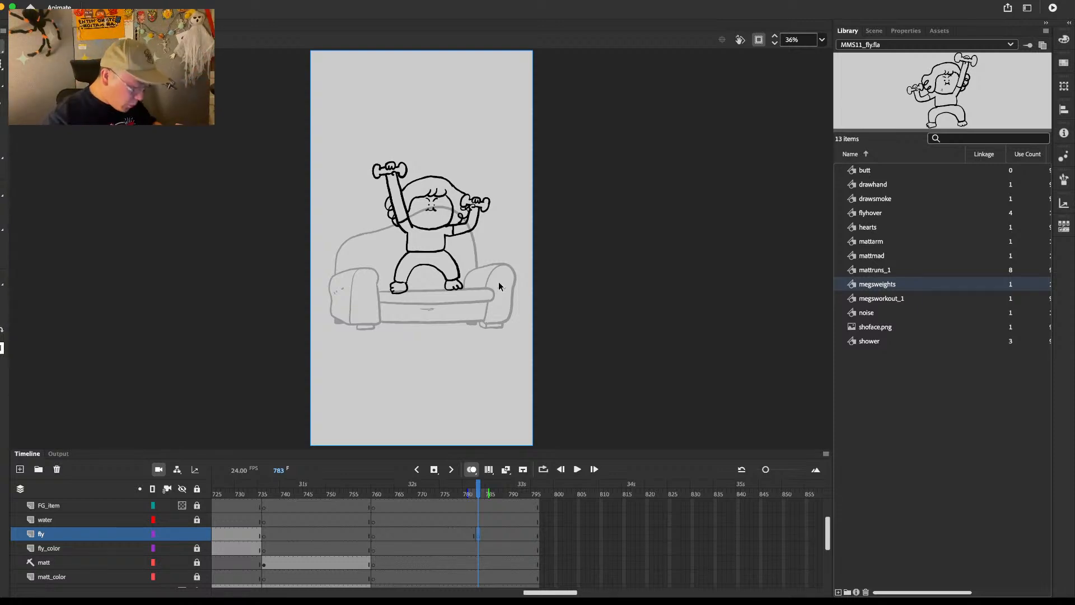
drag(828, 533, 828, 569)
click(434, 491)
key(F5)
key(F5)
key(F5)
key(F5)
key(F5)
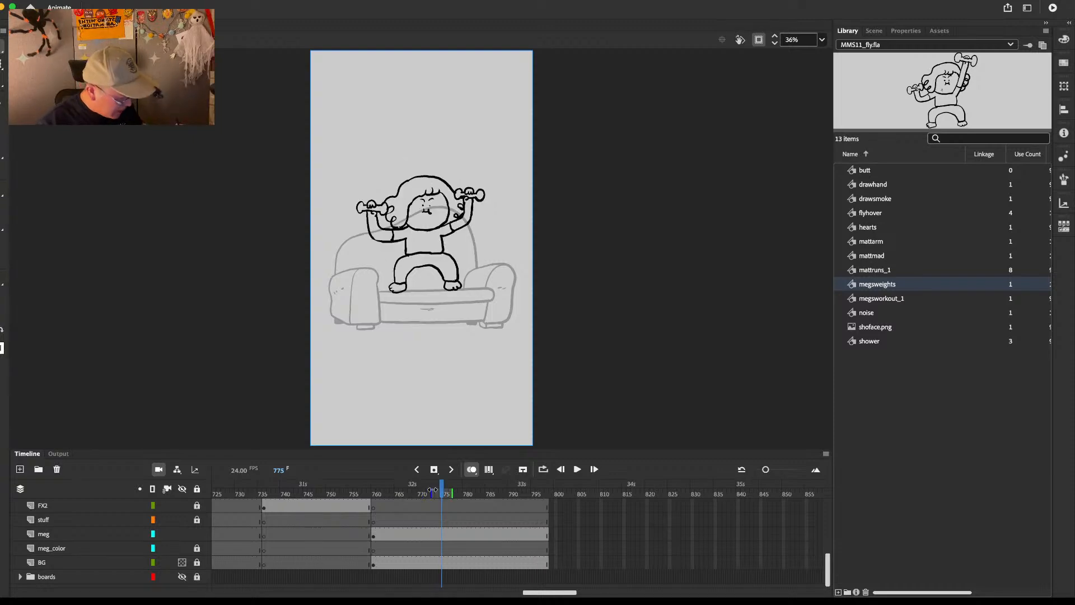
Step: Go to frame 431 of the earlier sofa shot, lock the fly layer and unlock the FG_item layer for drawing
drag(554, 592, 514, 592)
click(518, 495)
drag(518, 495, 417, 498)
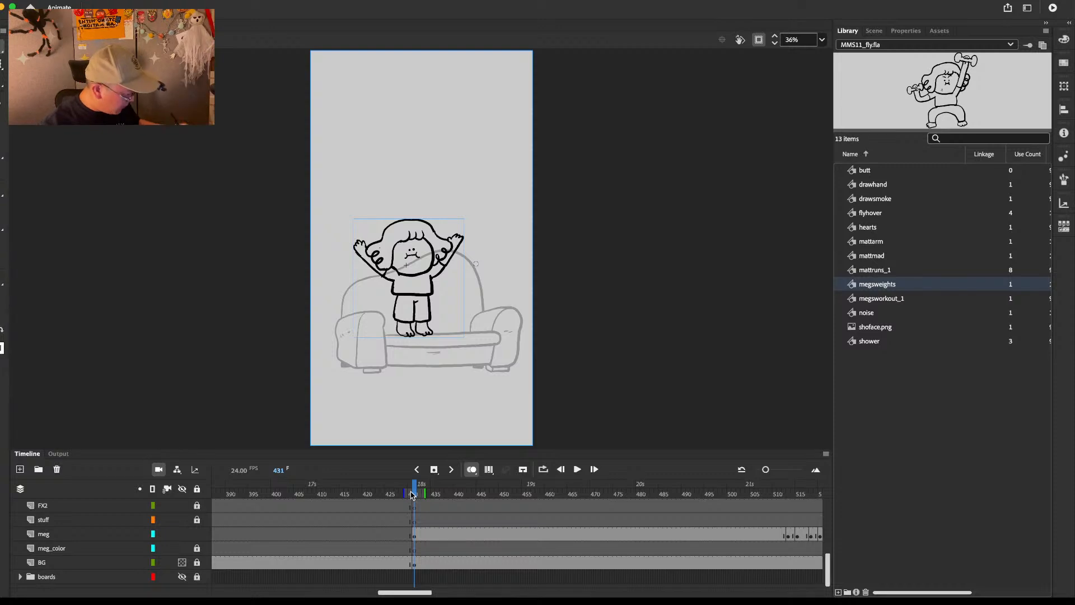
drag(827, 559, 828, 505)
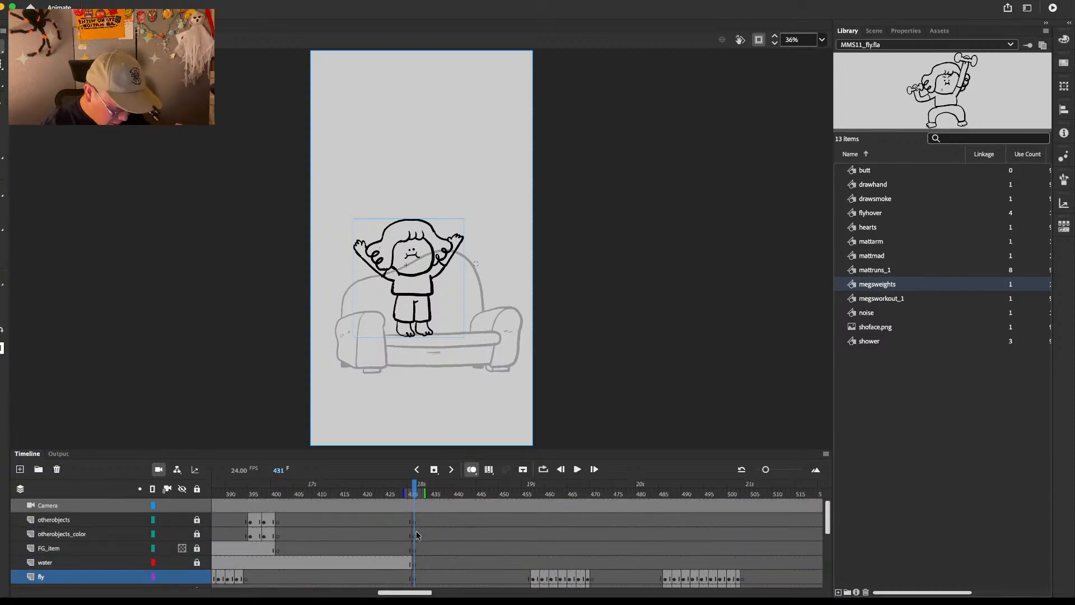
click(418, 549)
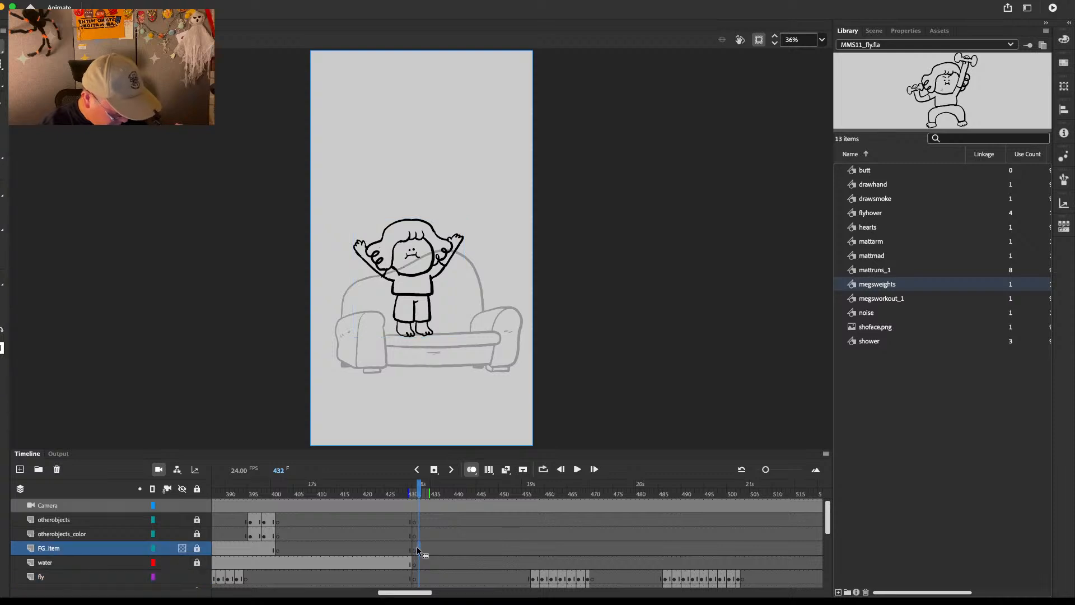
click(199, 576)
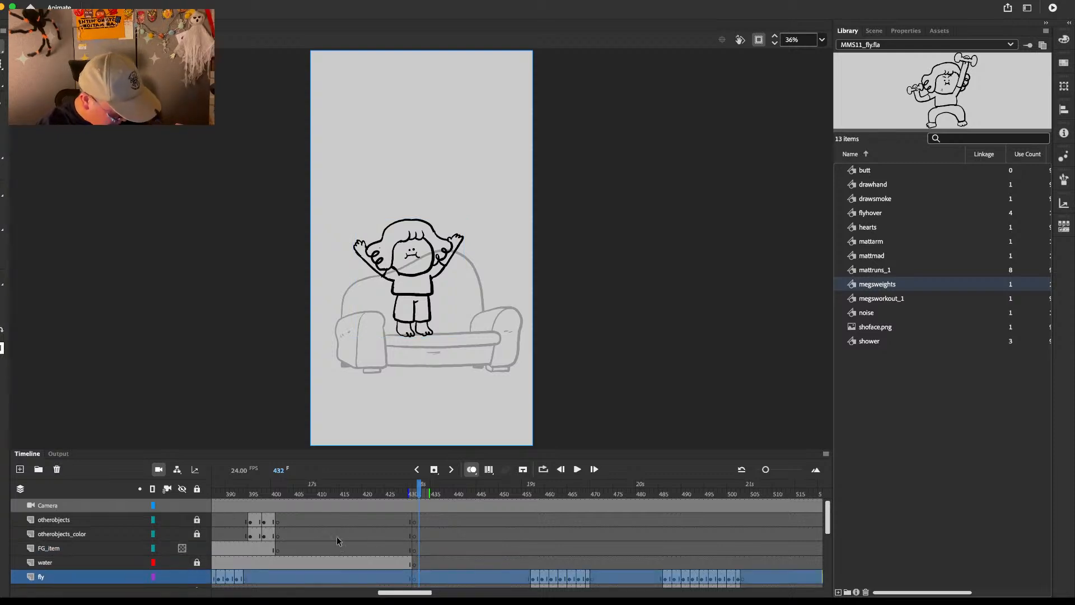
click(199, 548)
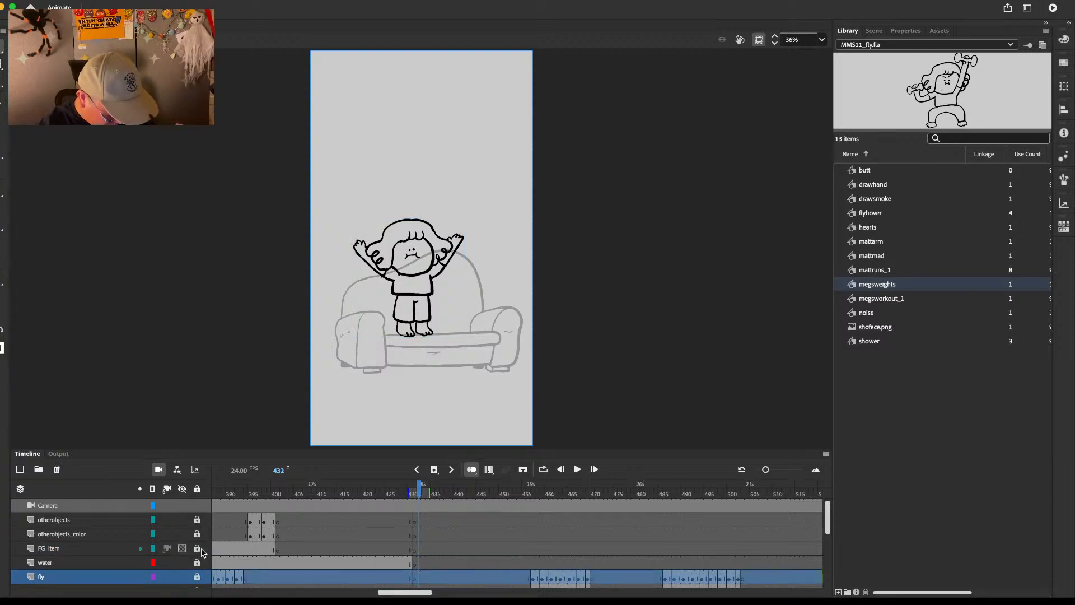
click(414, 551)
Step: Draw a small three-legged stool in front of the sofa on the FG_item layer at frame 431
key(z)
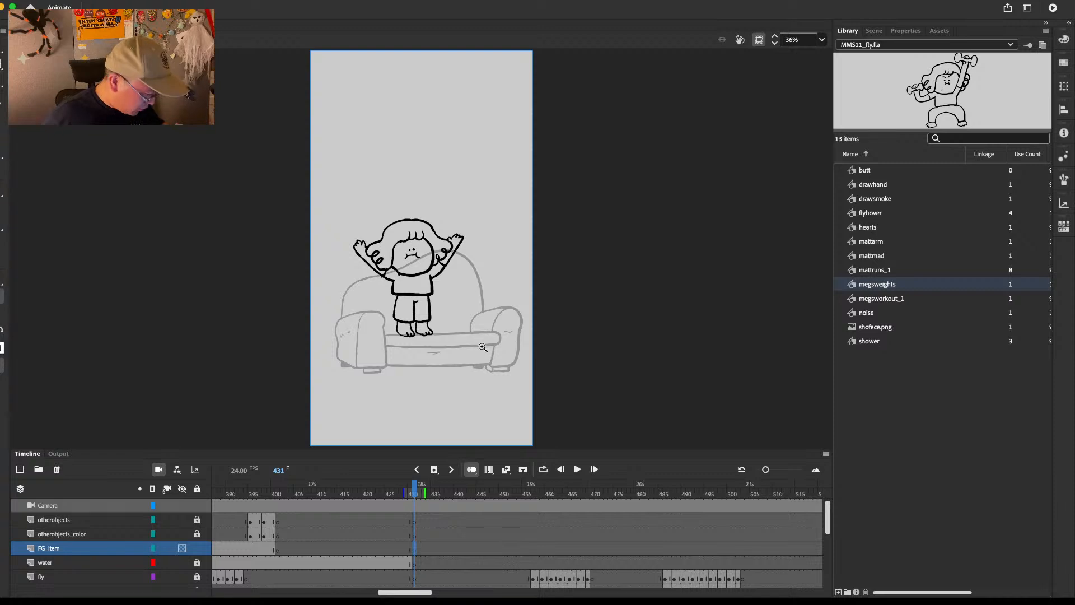
click(483, 347)
key(b)
mouse_move(383, 238)
mouse_down()
mouse_move(360, 249)
mouse_move(446, 248)
mouse_move(396, 231)
mouse_move(440, 235)
mouse_move(363, 252)
mouse_move(373, 297)
mouse_up()
key(super+z)
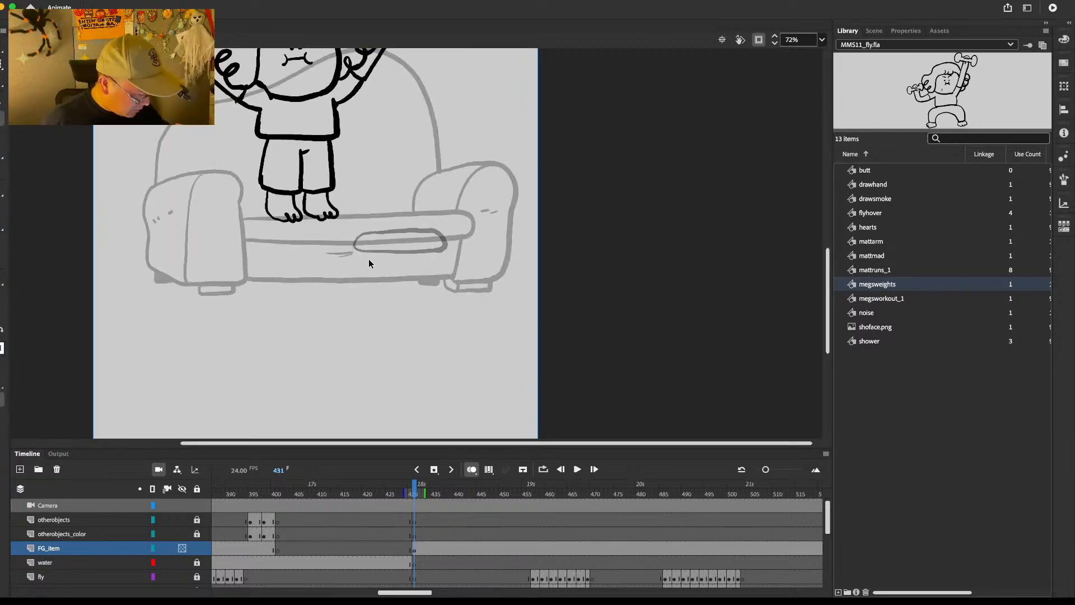
mouse_move(361, 252)
mouse_down()
mouse_move(371, 275)
mouse_move(366, 255)
mouse_move(401, 291)
mouse_move(418, 279)
mouse_move(405, 255)
mouse_move(441, 250)
mouse_up()
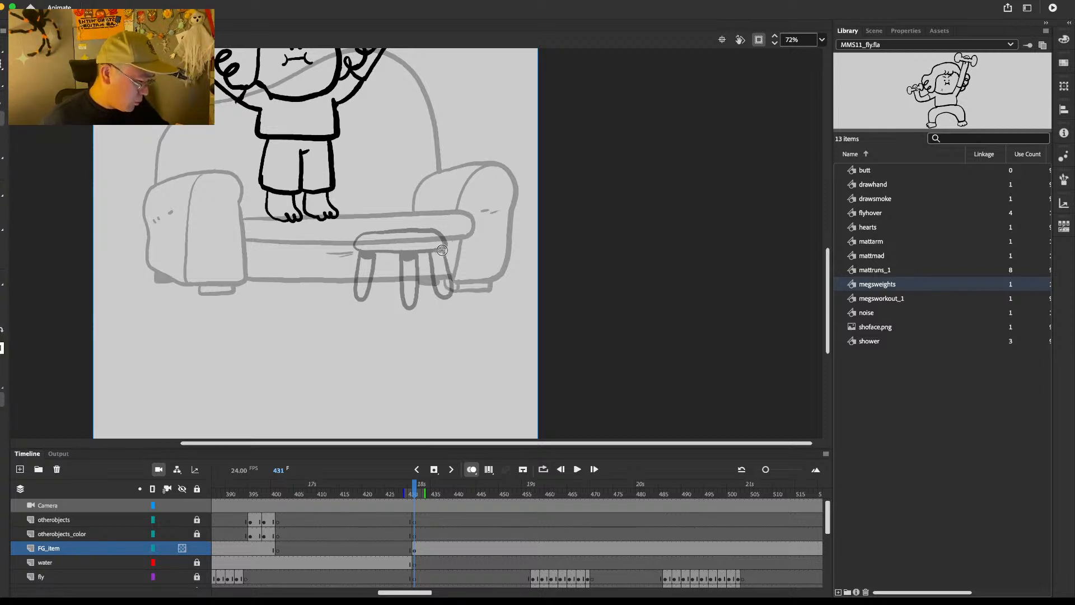
Step: Move the stool slightly lower and draw an open laptop with a round logo on its seat, erasing overlapping lines
scroll(437, 253, up, 3)
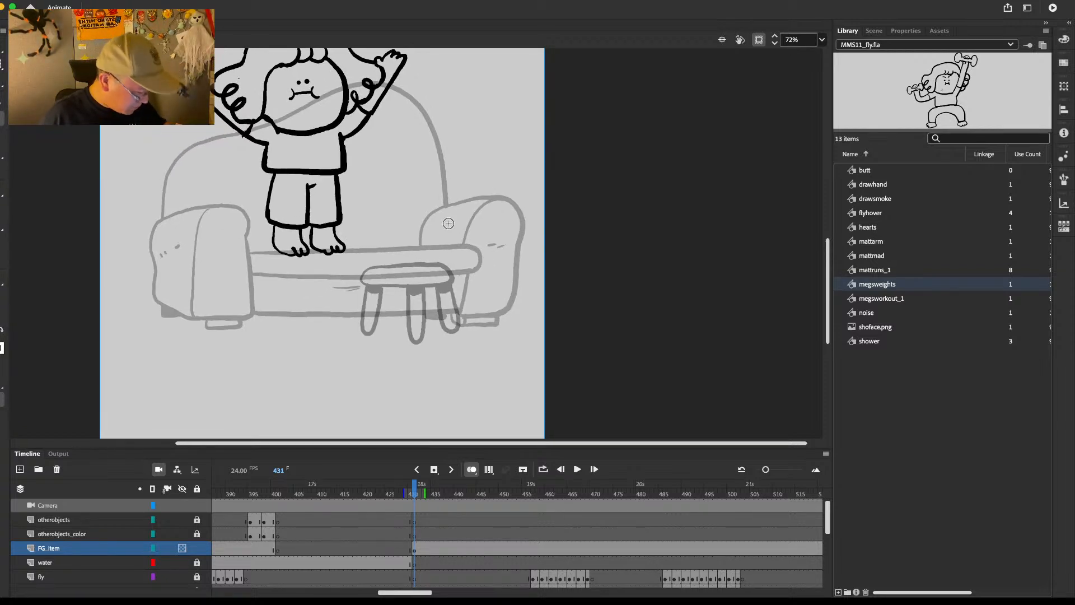
mouse_move(424, 198)
mouse_down()
mouse_move(399, 246)
mouse_move(375, 266)
mouse_move(397, 258)
mouse_move(407, 205)
mouse_move(453, 199)
mouse_move(463, 235)
mouse_move(445, 257)
mouse_move(409, 255)
mouse_move(433, 224)
mouse_up()
mouse_move(416, 201)
mouse_down()
mouse_move(412, 255)
mouse_move(445, 265)
mouse_move(445, 281)
mouse_up()
key(v)
key(e)
drag(379, 281, 405, 277)
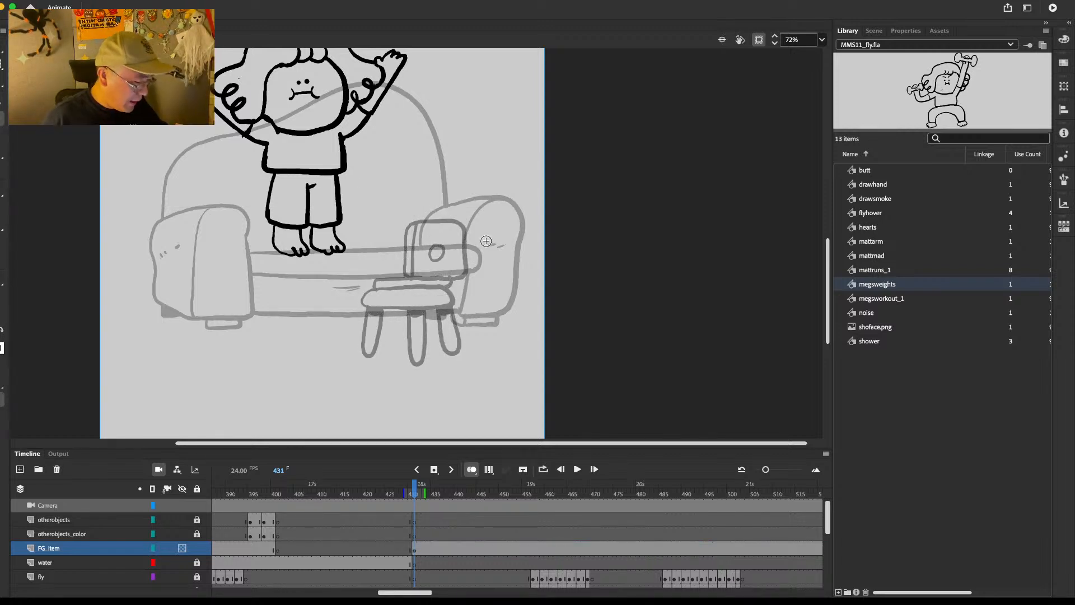
drag(480, 246, 442, 229)
Step: Select the whole stool and laptop drawing and move it slightly up in front of the sofa
key(v)
key(super+a)
key(b)
drag(505, 190, 507, 218)
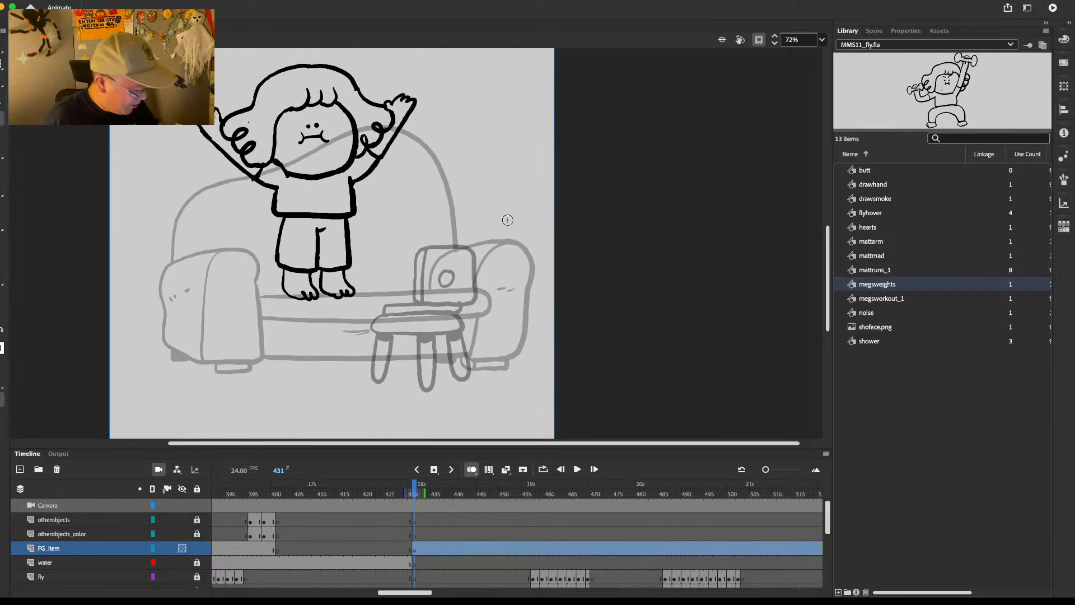
scroll(504, 296, up, 2)
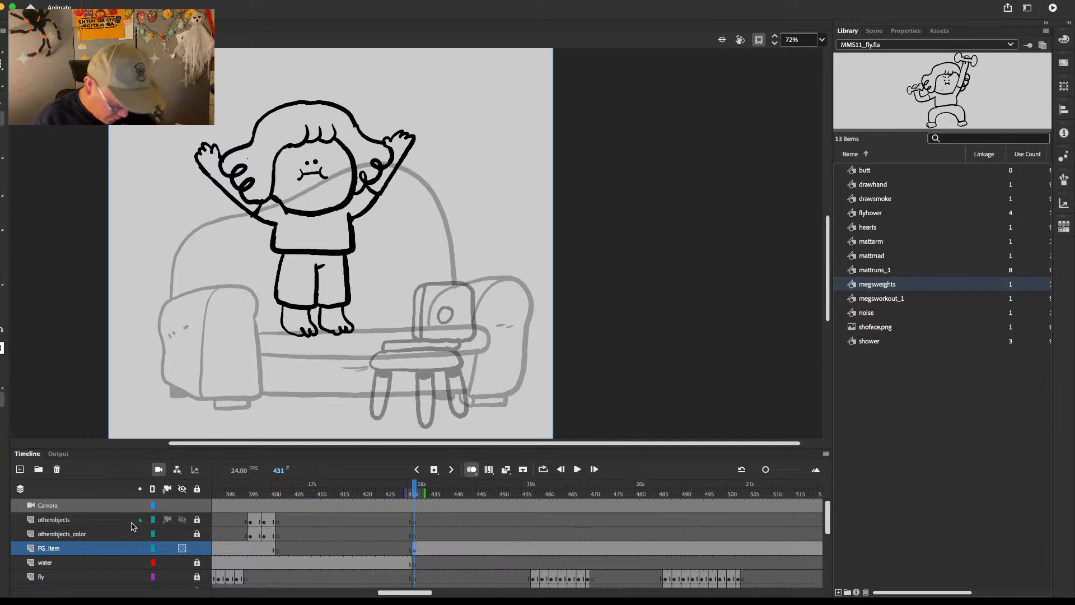
Step: Lock the FG_item layer, unlock the otherobjects layer and go to its frame 432
click(197, 548)
click(197, 520)
click(419, 524)
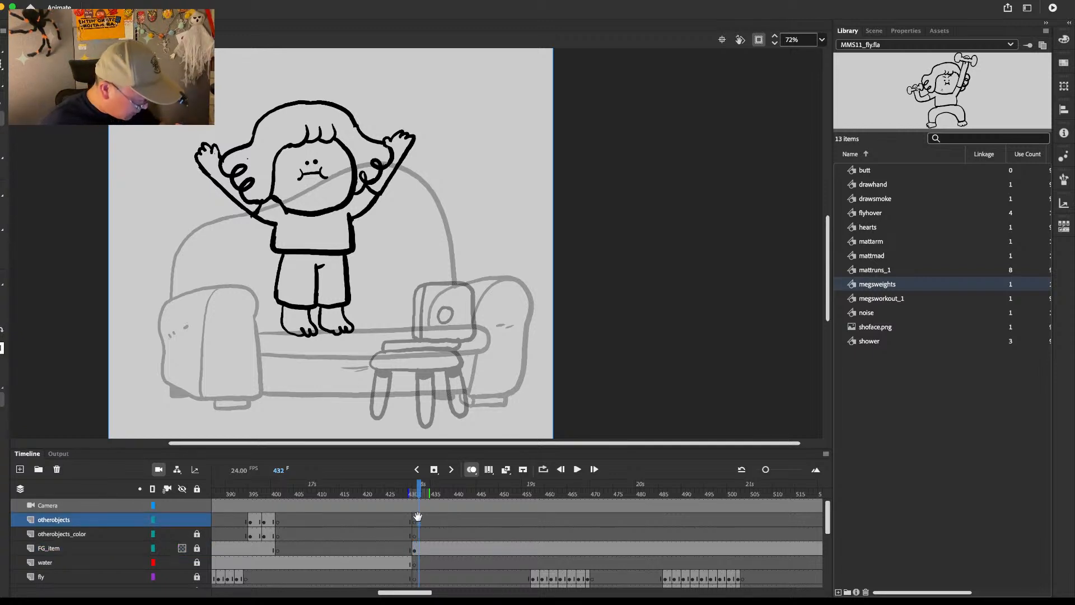
scroll(482, 266, left, 3)
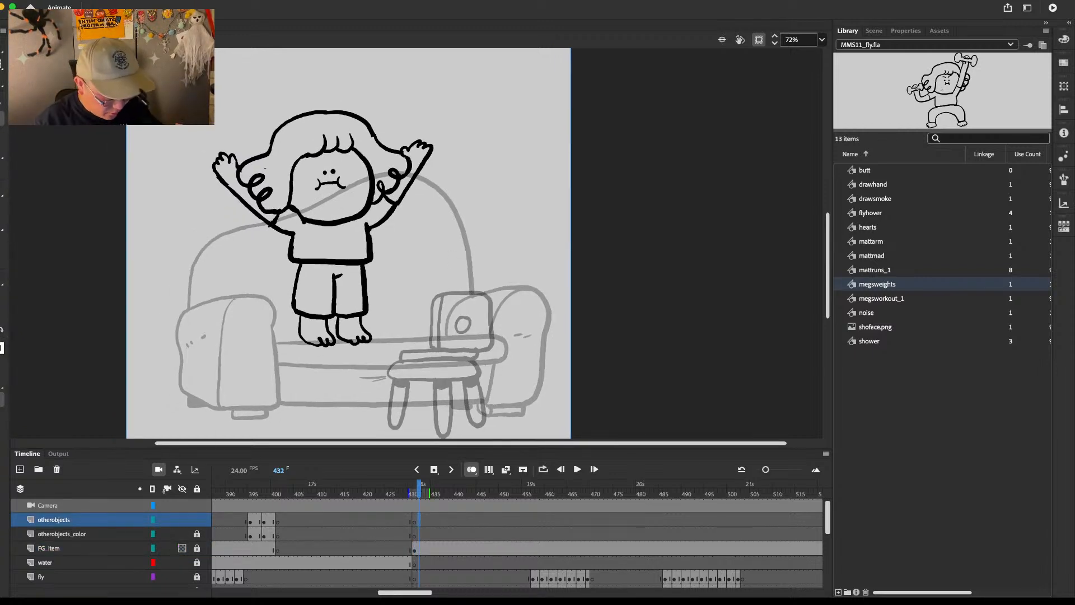
click(1, 347)
click(166, 433)
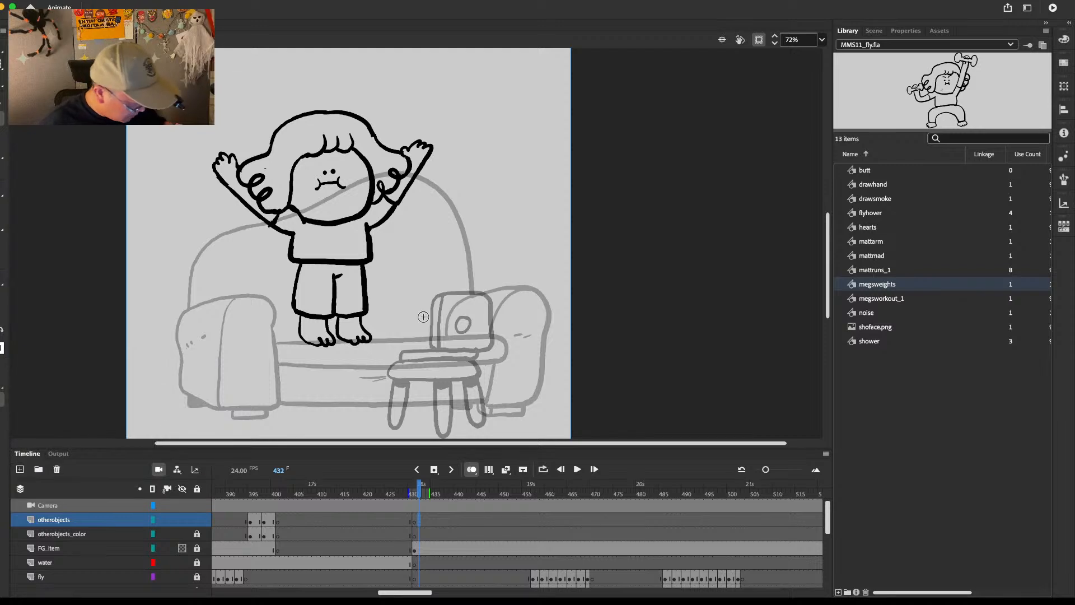
drag(409, 327, 399, 324)
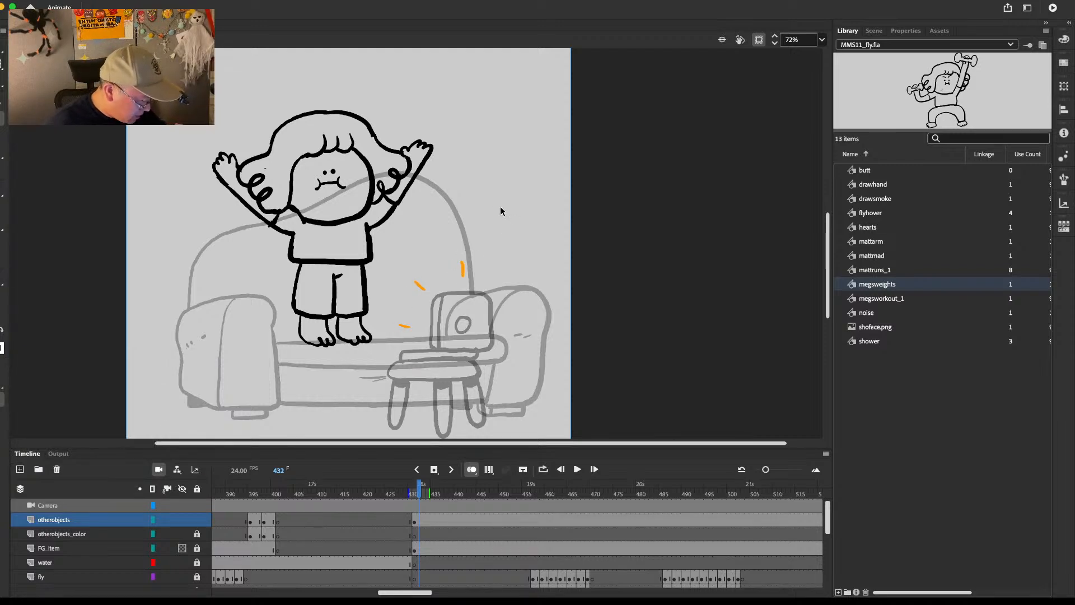
key(super+z)
key(super+z)
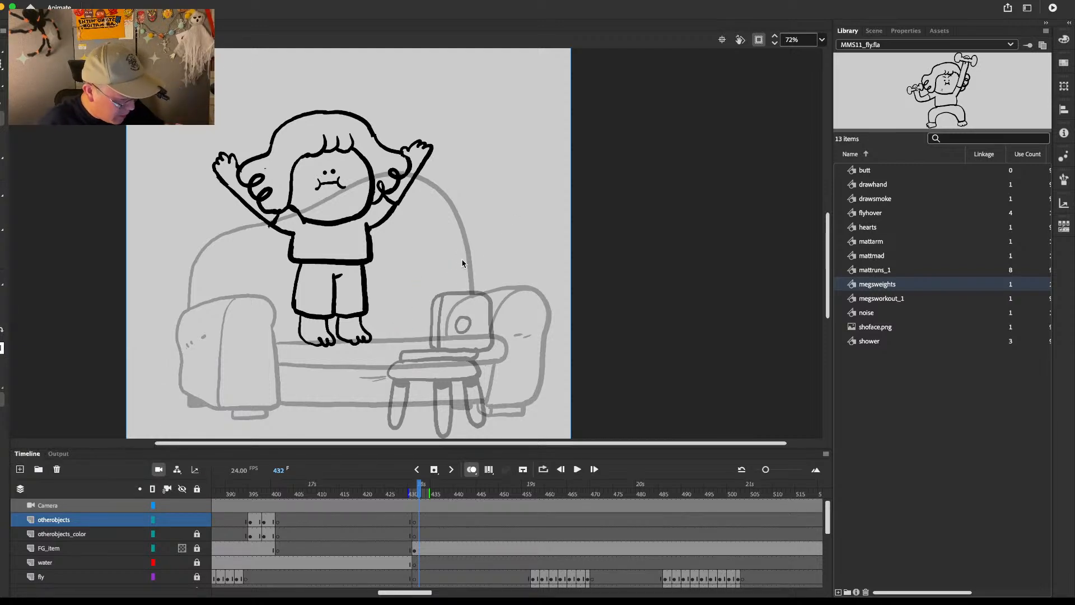
Step: Set the brush colour to black and draw three short light rays around the laptop's upper corner on the otherobjects layer
click(2, 348)
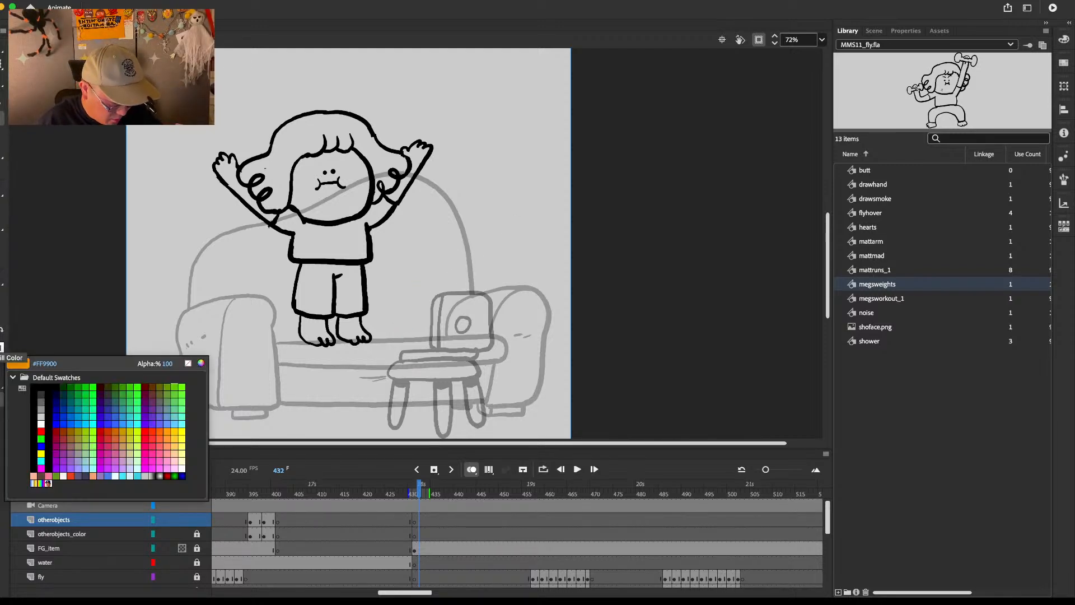
click(39, 384)
drag(410, 316, 400, 314)
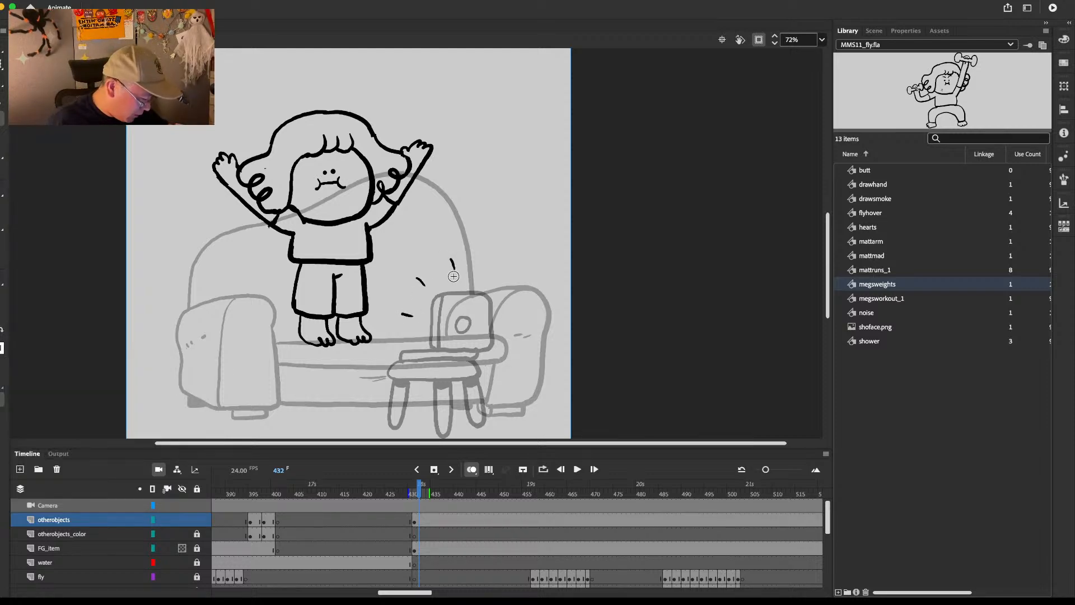
Step: Cut the three rays and paste them into a new graphic symbol named exercise_1
click(418, 519)
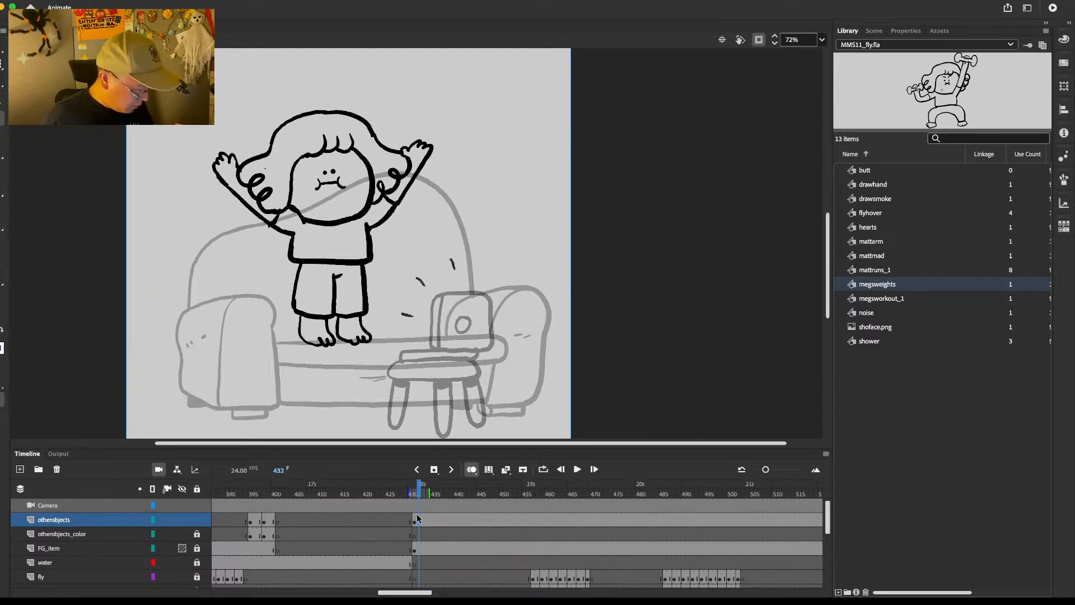
key(Delete)
key(ctrl+F8)
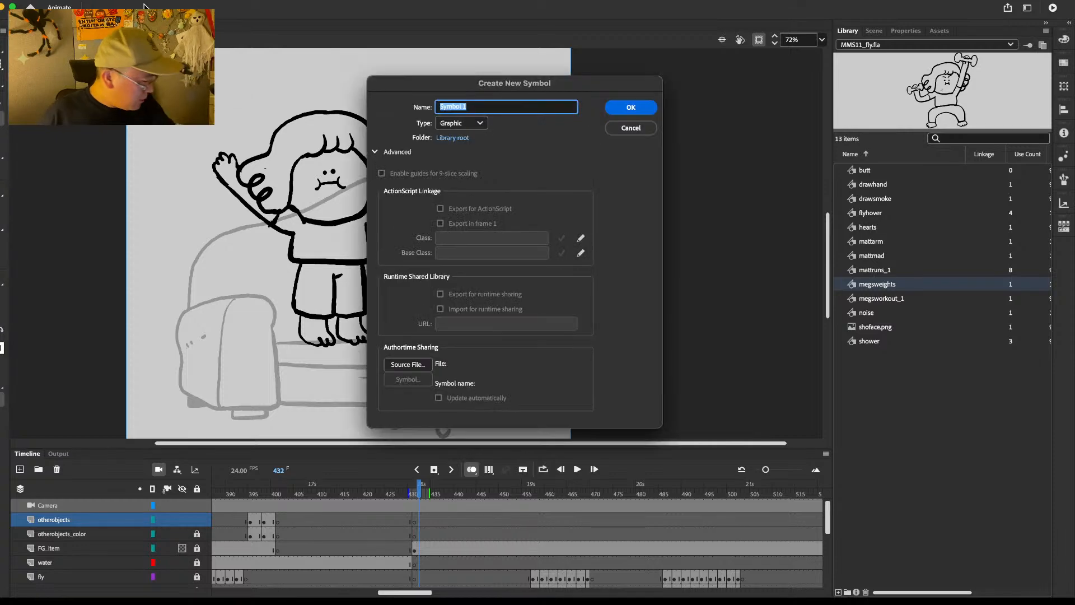
text(exercise_1)
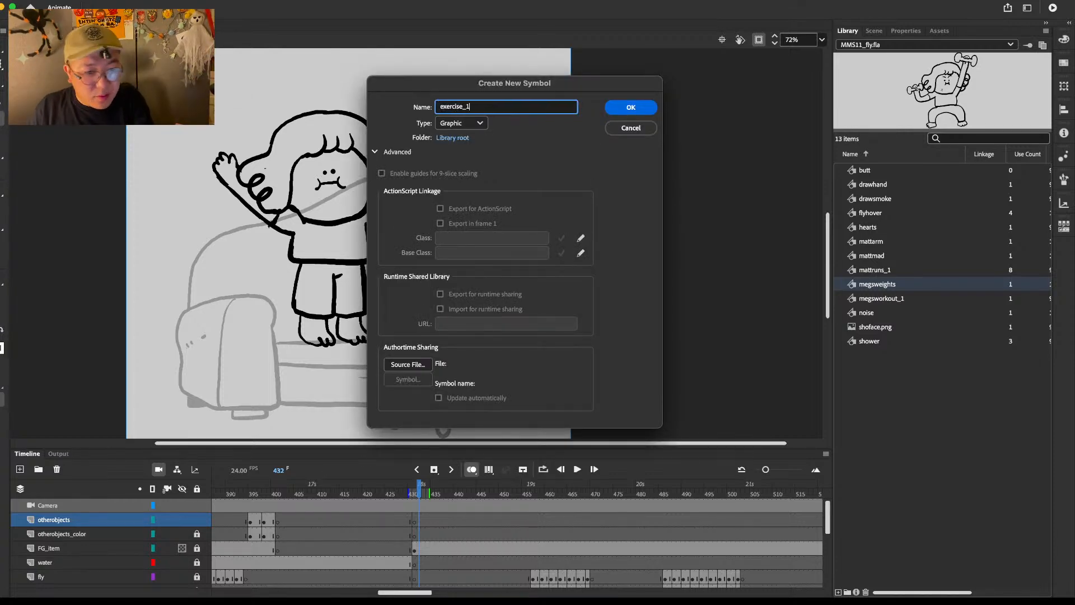
key(Return)
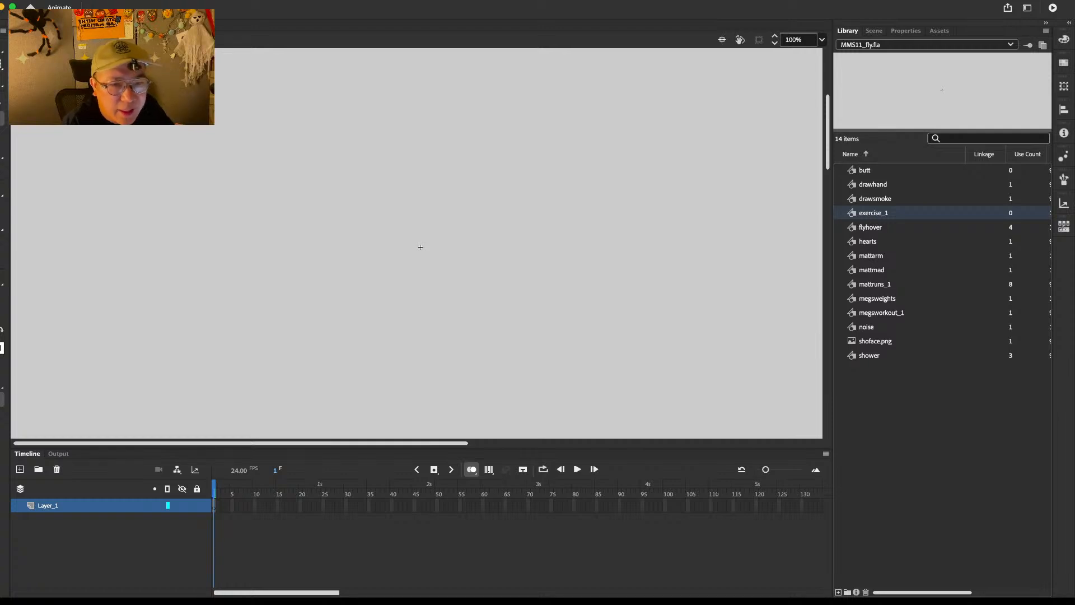
key(super+v)
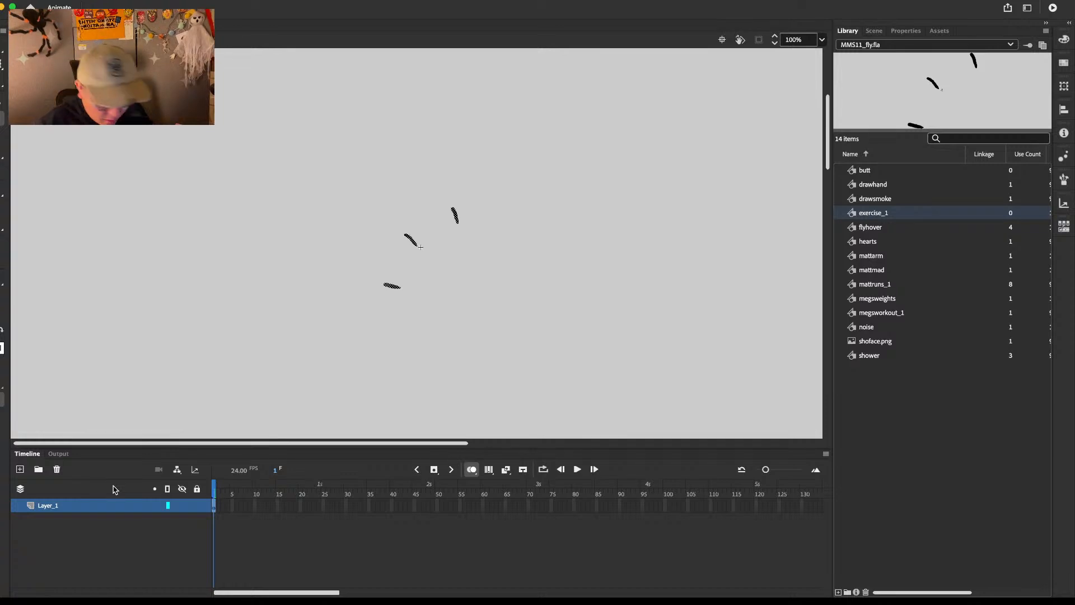
Step: Extend the exercise_1 layer by several frames and insert blank keyframes at frames 3 and 5
key(F5)
key(F5)
key(F5)
key(F5)
key(F5)
click(223, 506)
key(F7)
click(233, 507)
key(F7)
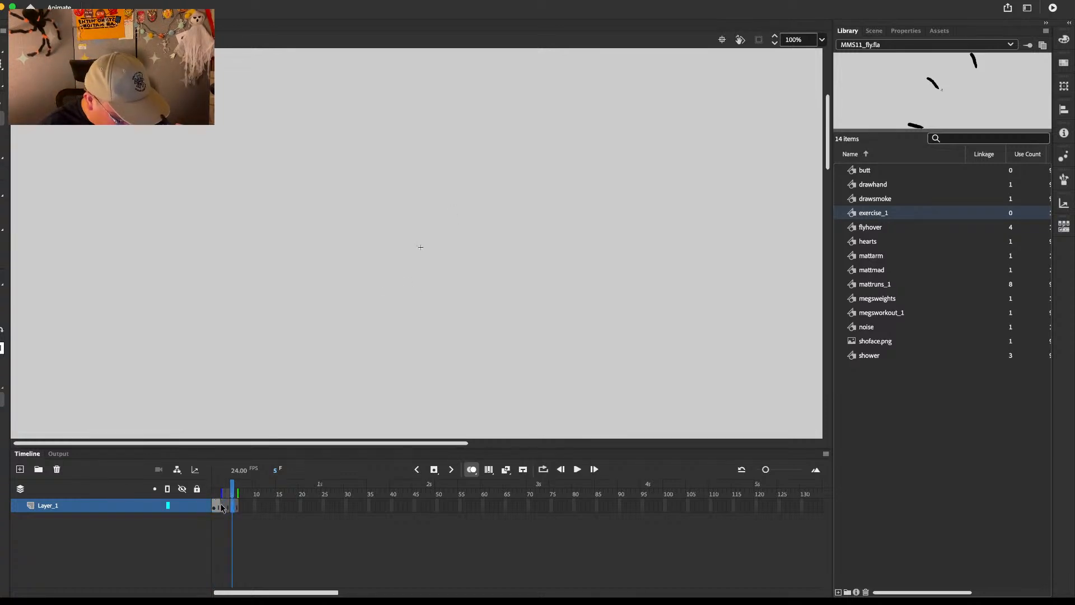
Step: Lengthen each of the three exposures to three frames, so the blank keyframes fall on frames 4 and 7
click(218, 503)
key(period)
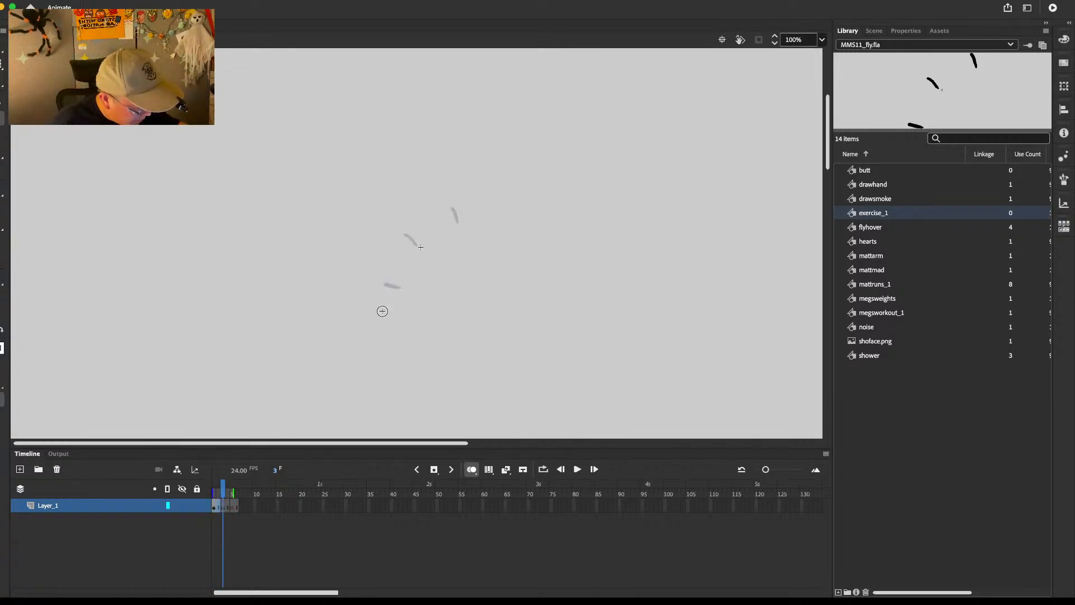
key(comma)
key(F5)
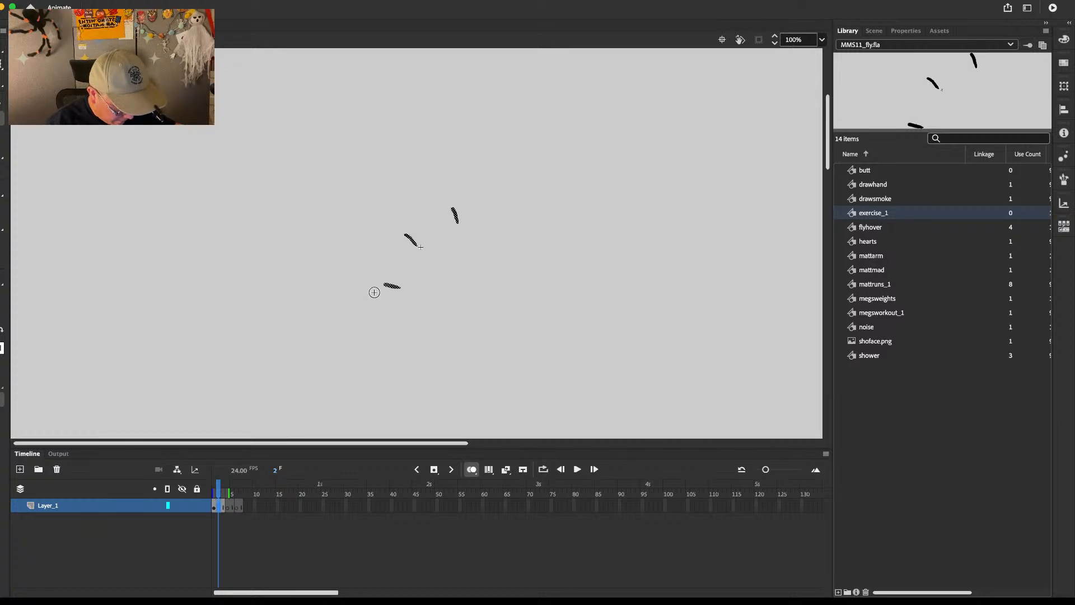
click(233, 489)
key(F5)
click(245, 489)
click(250, 506)
key(F5)
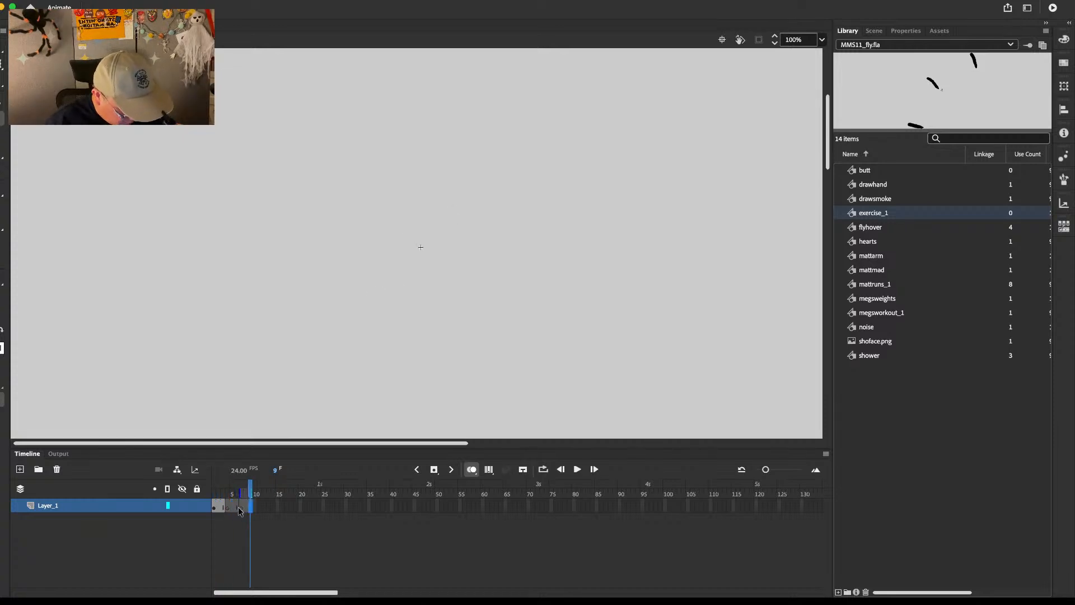
Step: Draw three thinner rays farther out from the originals in the second exposure, at frame 5
click(232, 489)
drag(365, 281, 377, 282)
drag(392, 217, 398, 223)
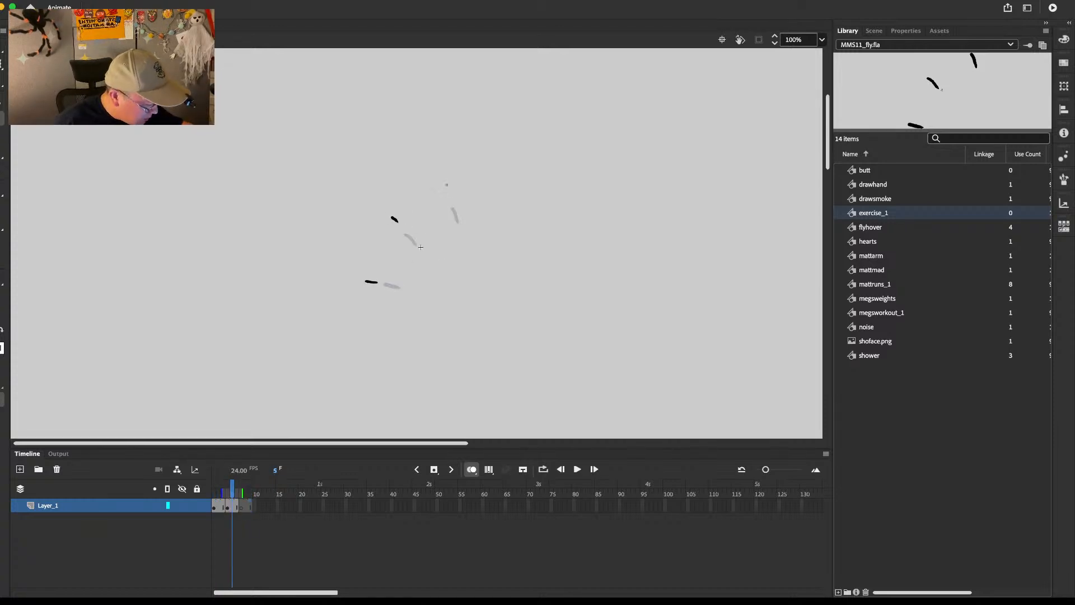
drag(447, 185, 449, 196)
Step: Draw three very short rays on the inner side of the originals at frame 7 and play the cycle
click(241, 505)
drag(408, 279, 414, 282)
drag(426, 247, 430, 251)
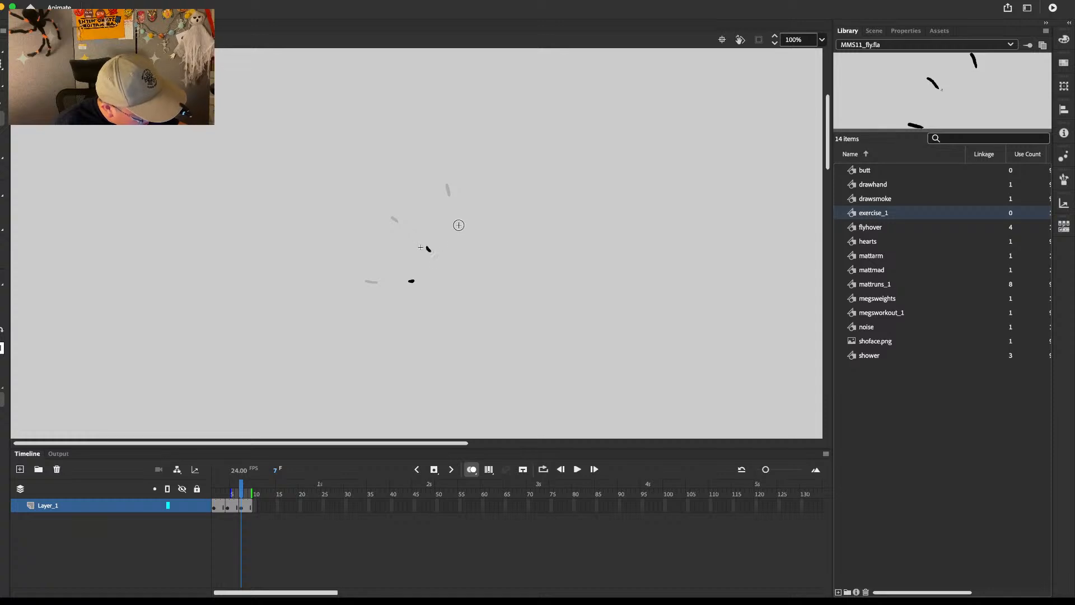
key(Return)
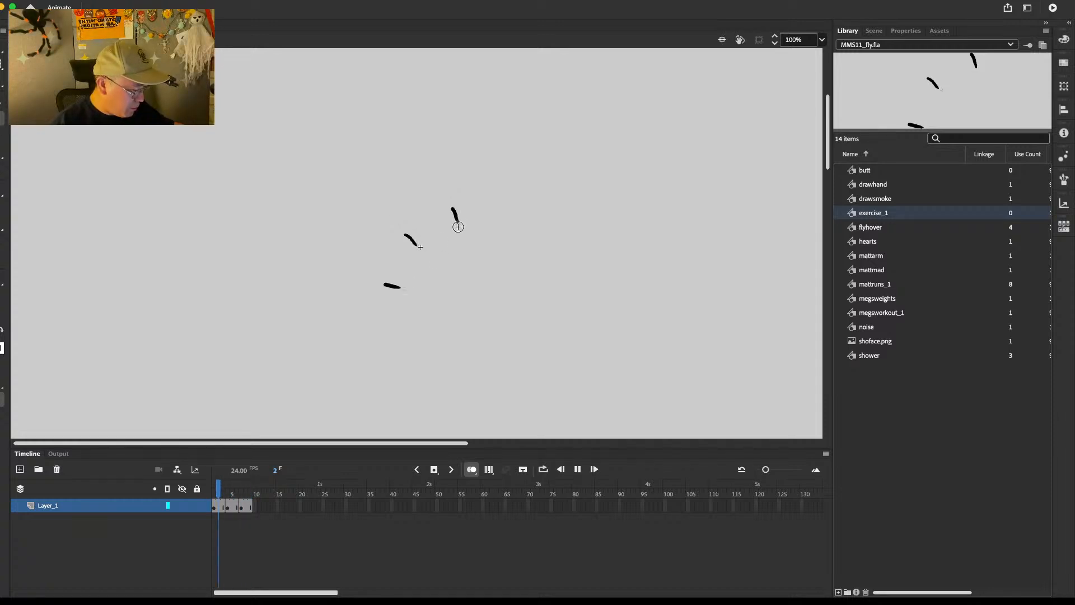
key(Return)
Step: Add a second layer to exercise_1 and cut Layer_1 with the ray animation
click(20, 468)
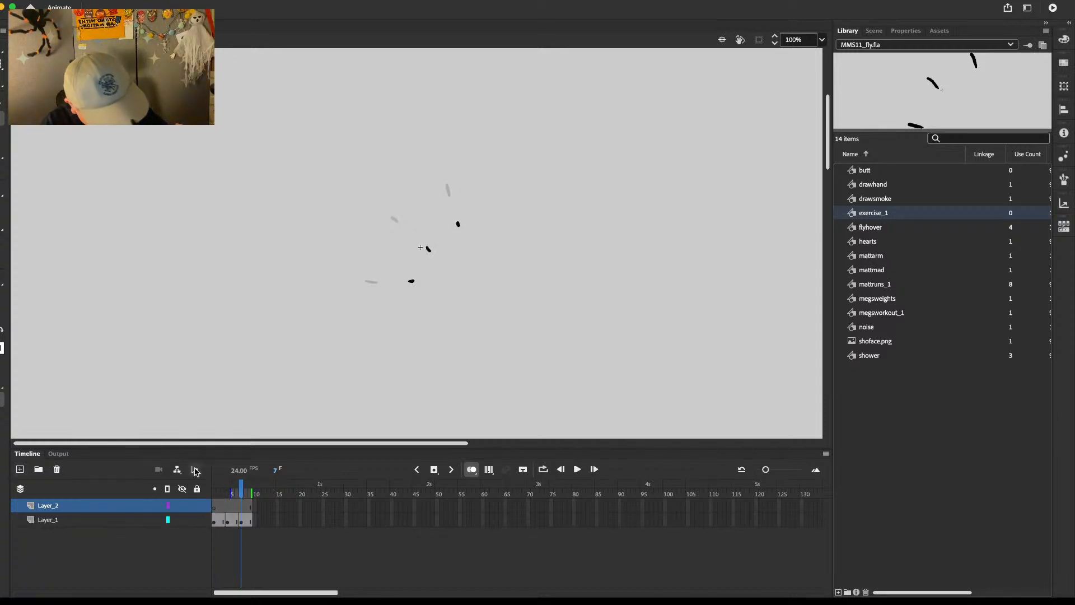
click(216, 506)
click(70, 519)
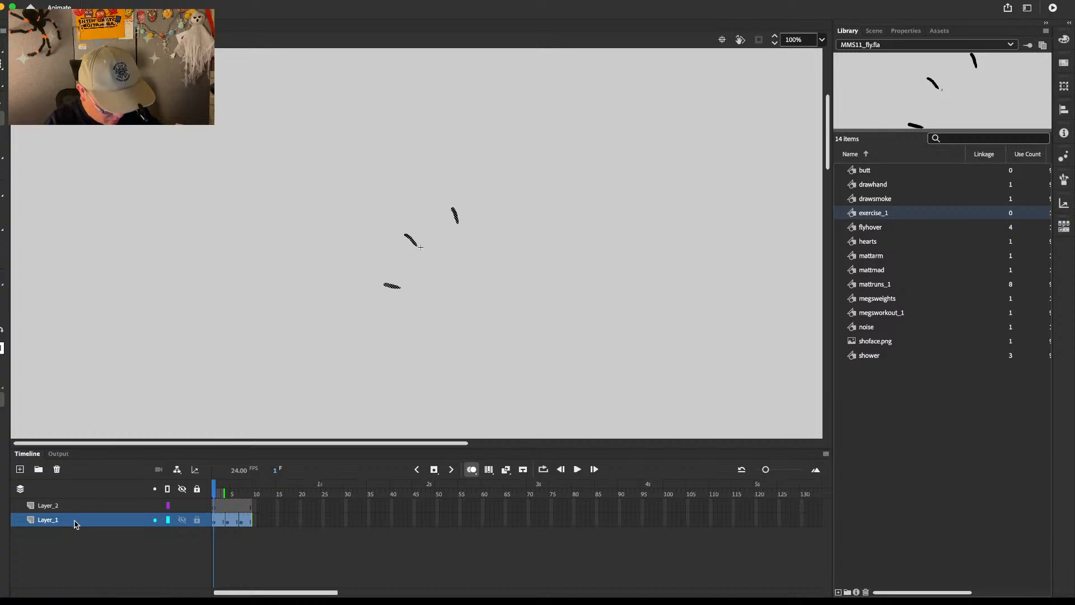
right_click(76, 523)
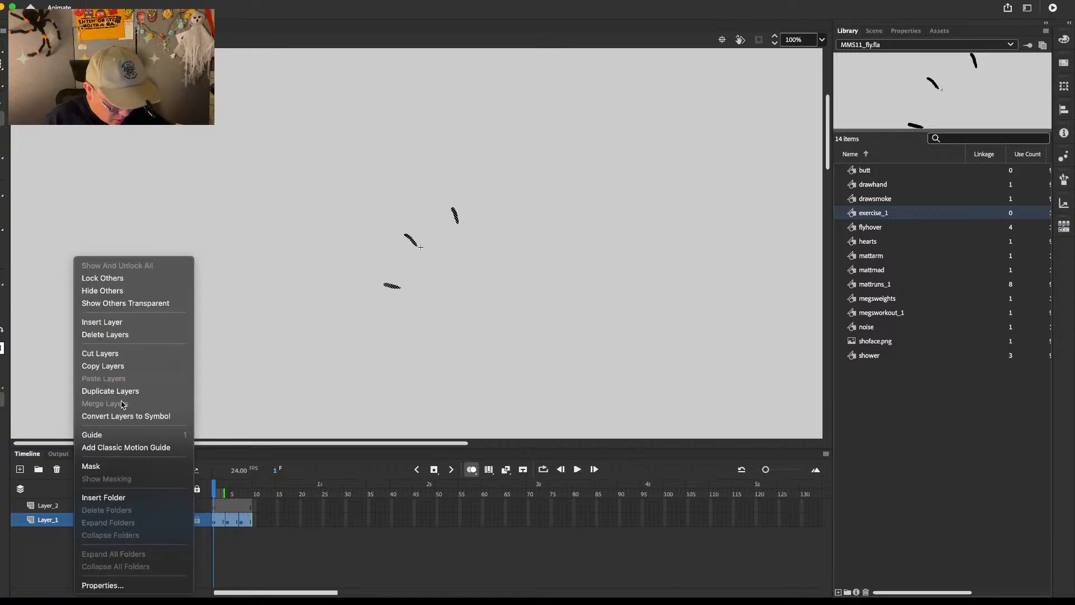
click(115, 355)
Step: Create a new graphic symbol named computerlight
click(166, 0)
click(146, 6)
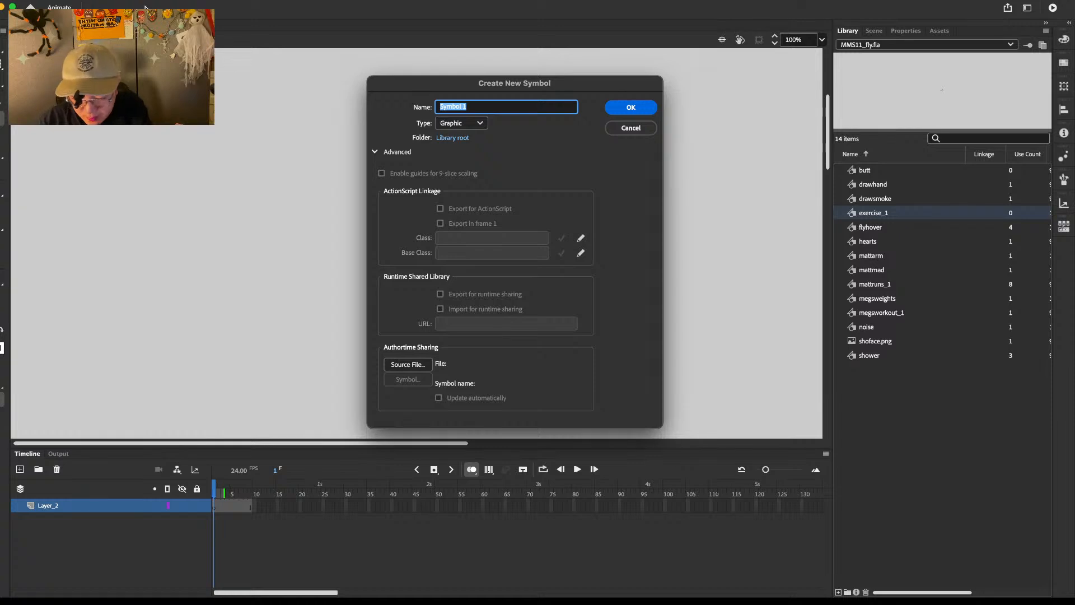
text(computer)
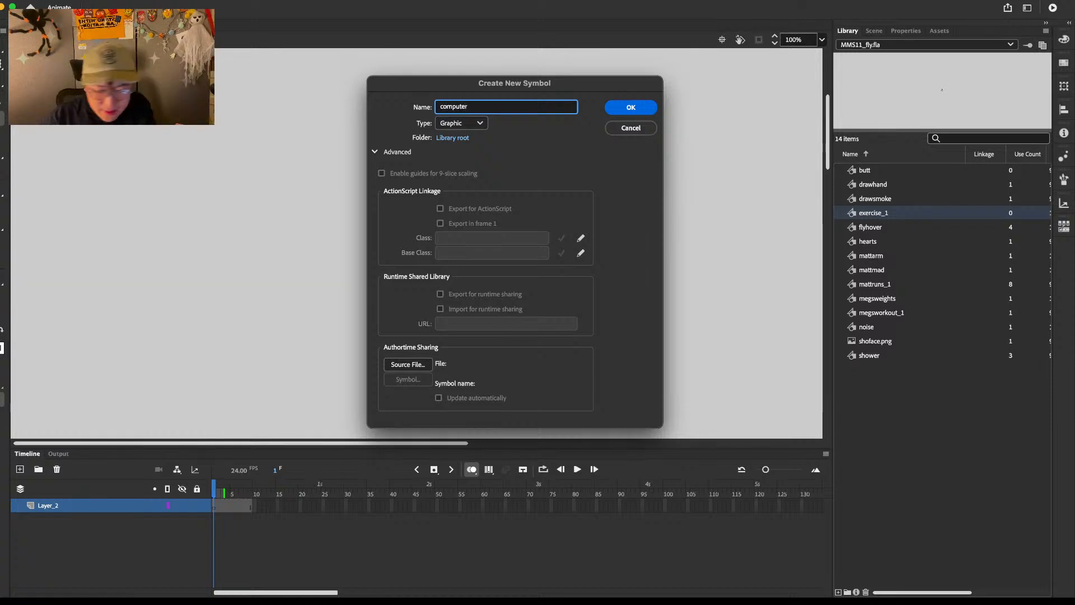
text(light)
key(Return)
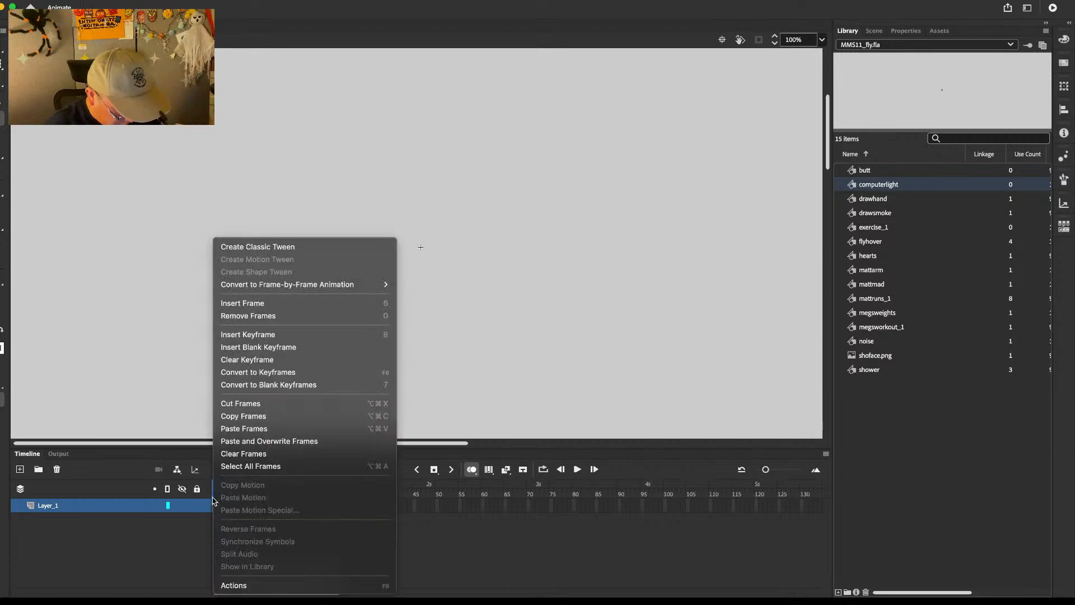
right_click(215, 505)
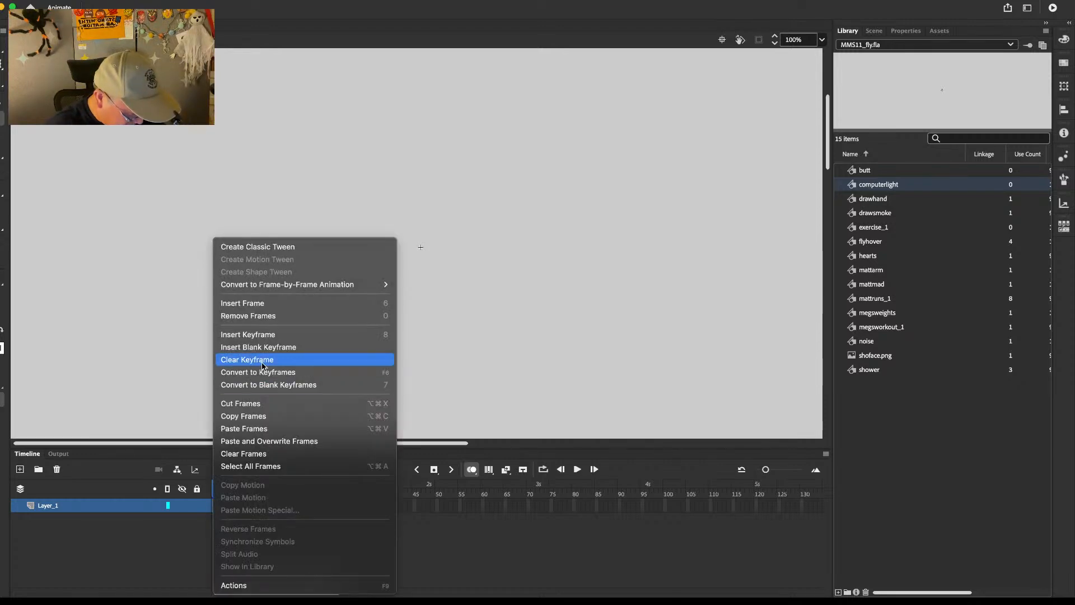
click(287, 432)
key(super+z)
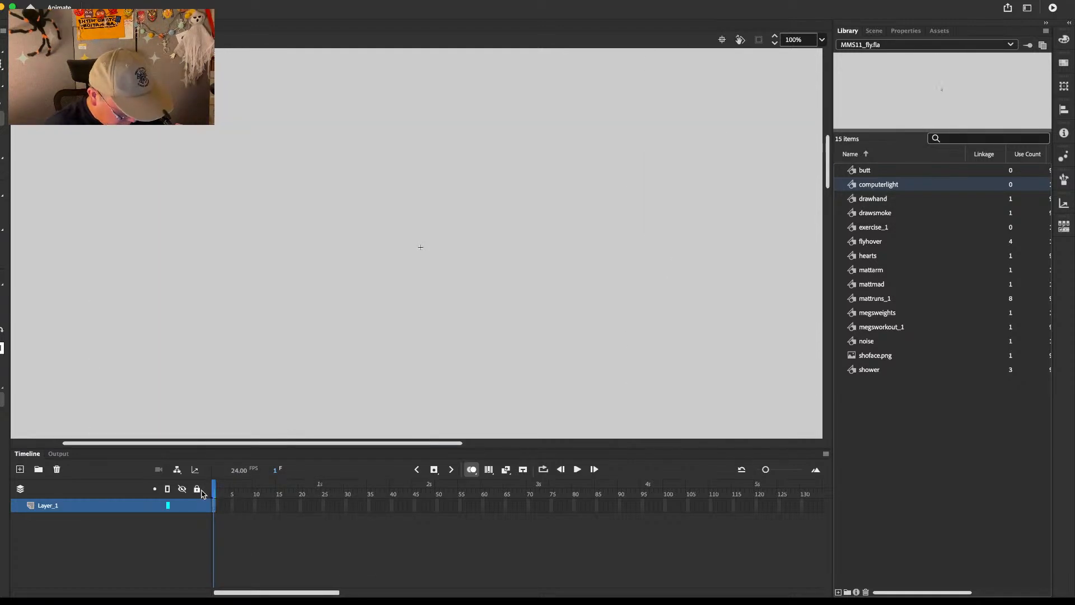
Step: Paste the cut ray animation layer into computerlight and delete the empty layer
right_click(185, 505)
click(209, 379)
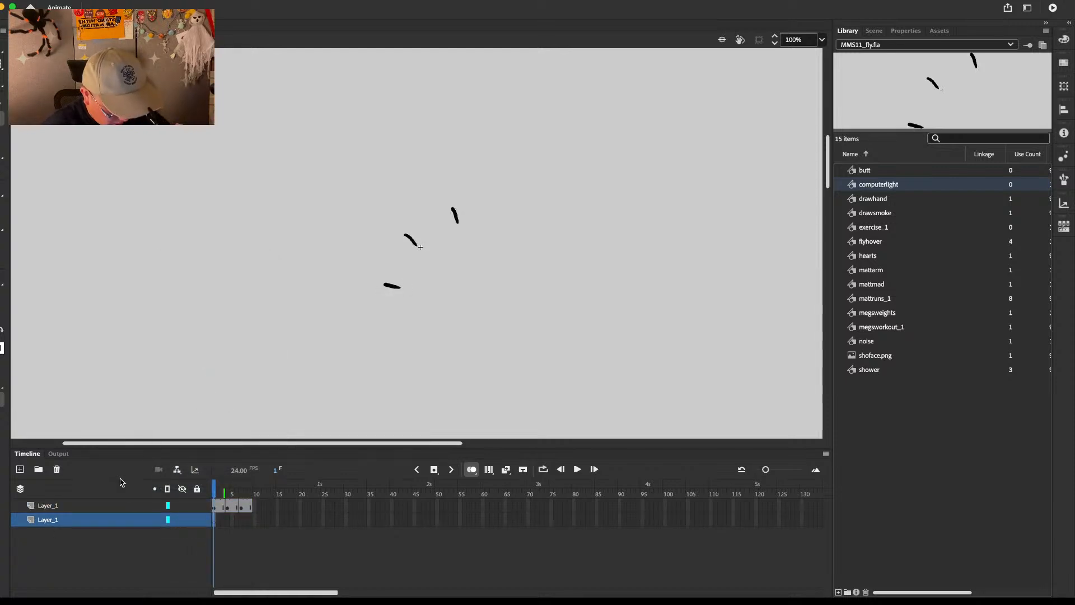
click(57, 469)
Step: Check the previews of the library symbols, open the butt symbol and play its animation
click(879, 202)
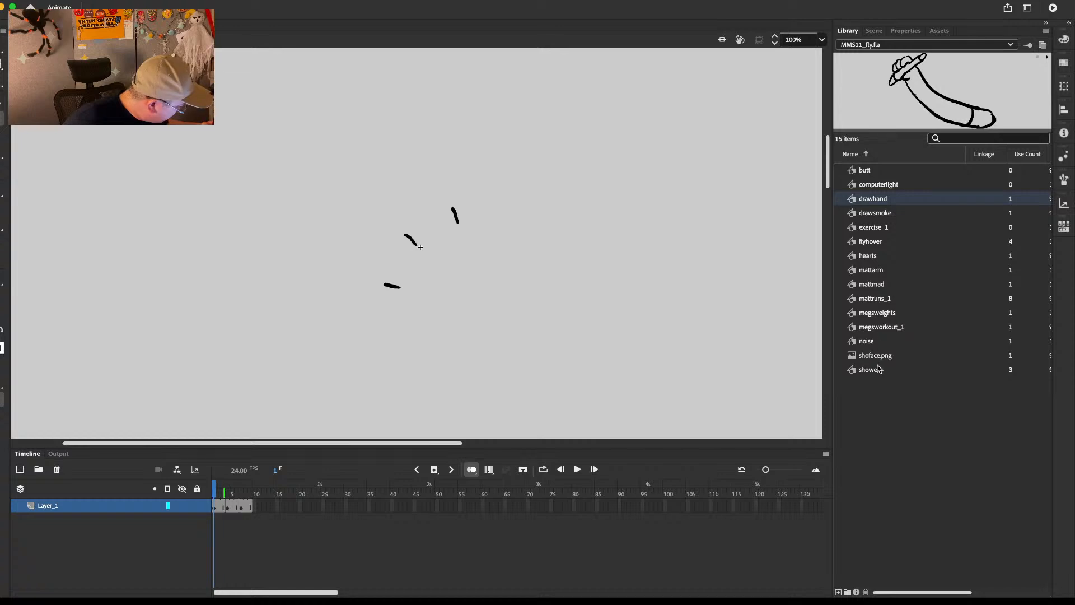
click(878, 332)
click(879, 315)
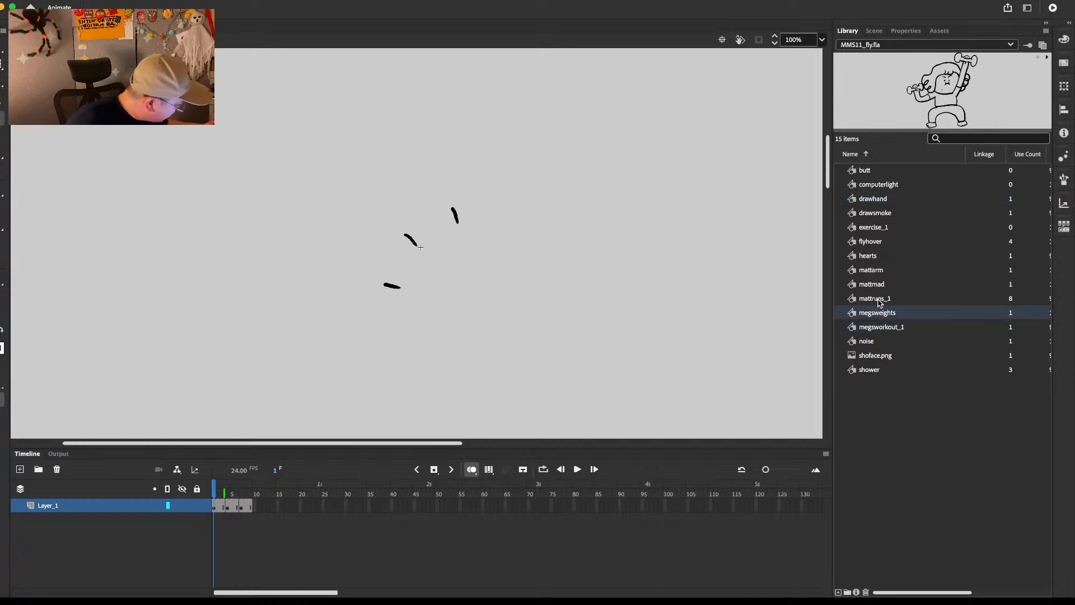
click(879, 298)
click(879, 284)
click(878, 270)
click(877, 256)
click(877, 242)
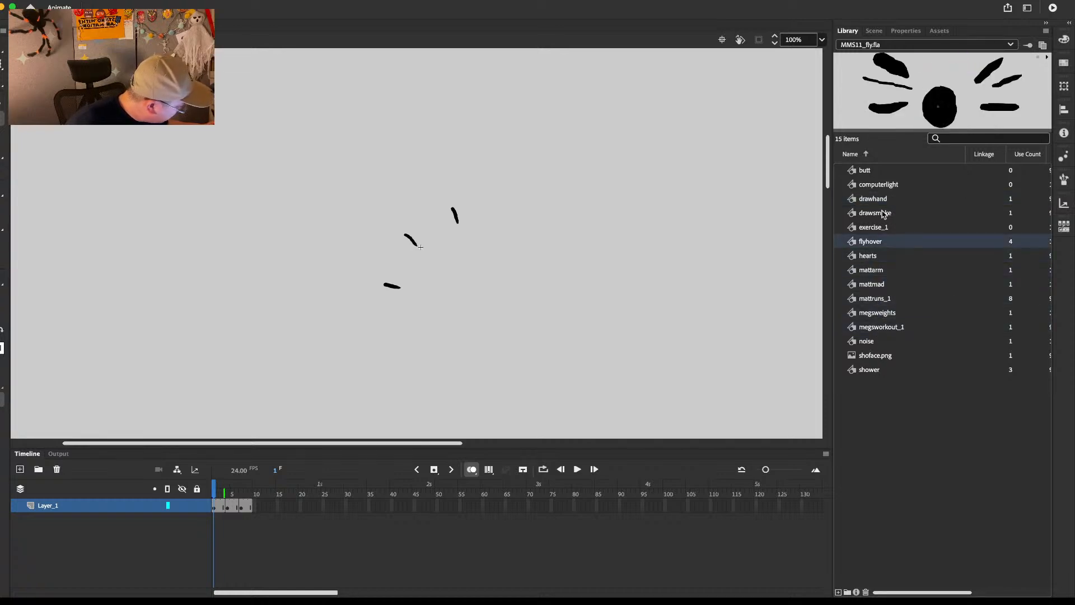
click(880, 216)
click(883, 200)
click(885, 186)
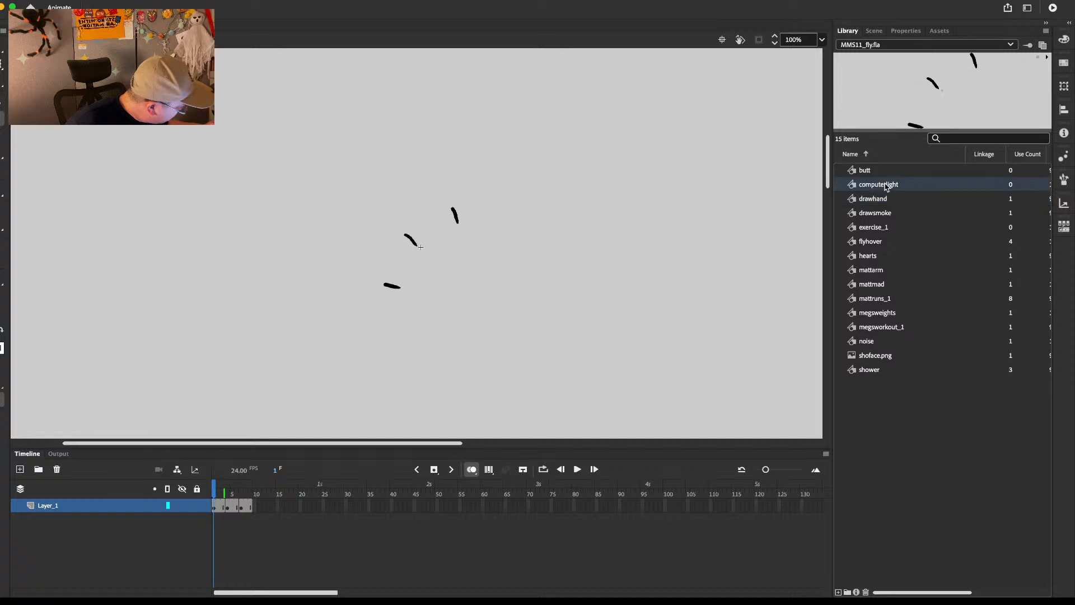
click(866, 173)
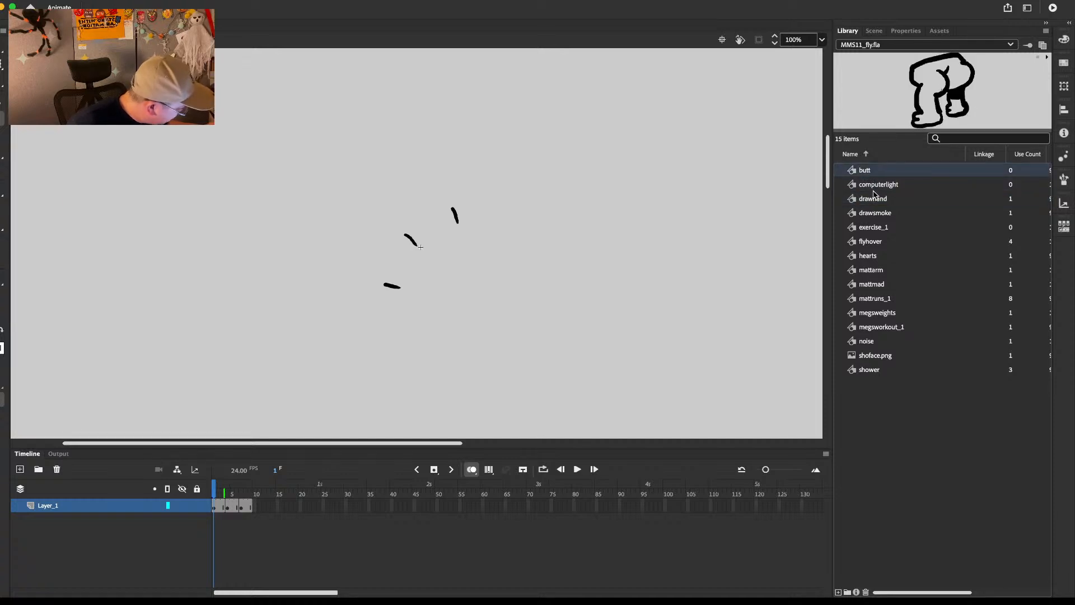
double_click(855, 172)
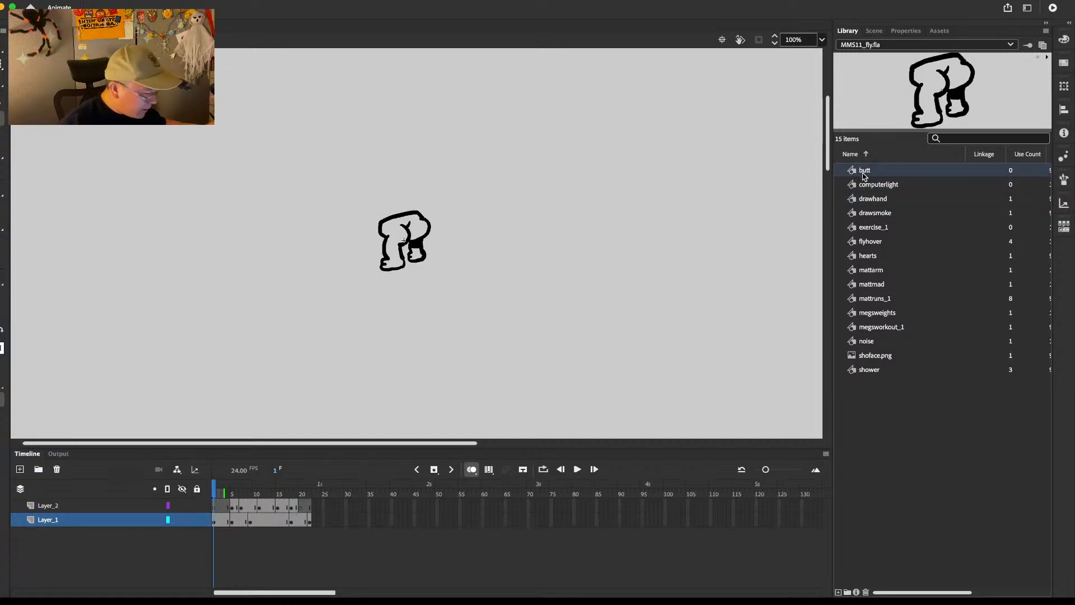
key(Return)
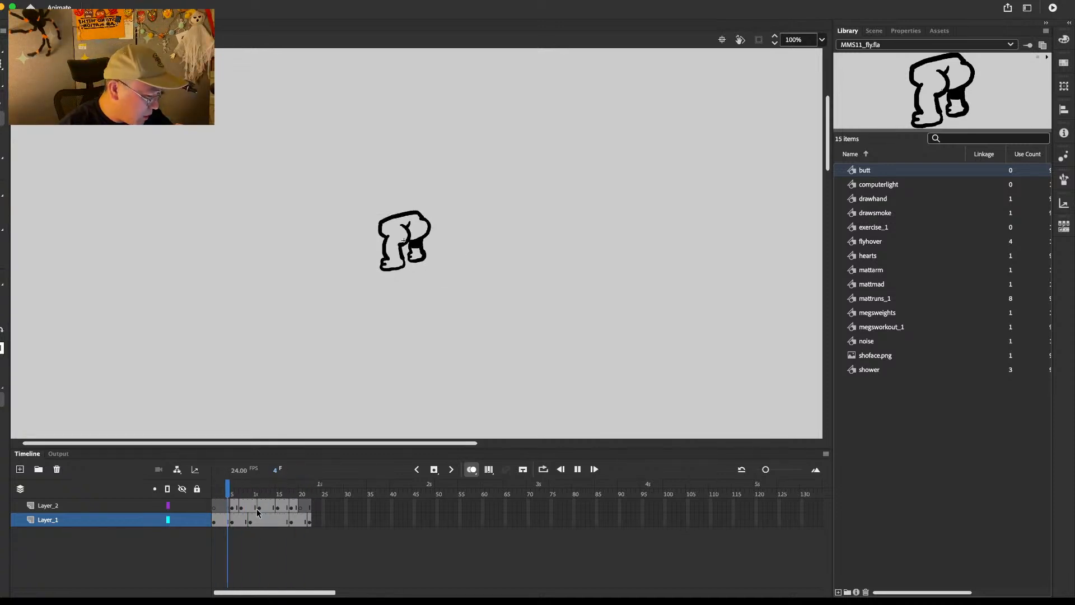
Step: Replay the butt symbol's animation at 200% zoom
key(Return)
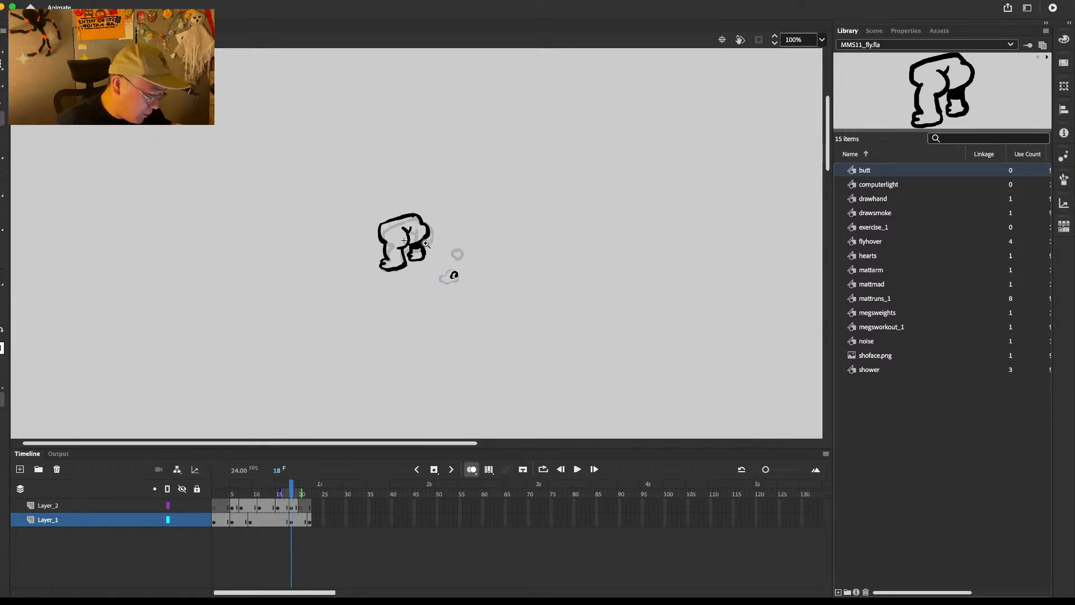
super+click(426, 245)
key(Return)
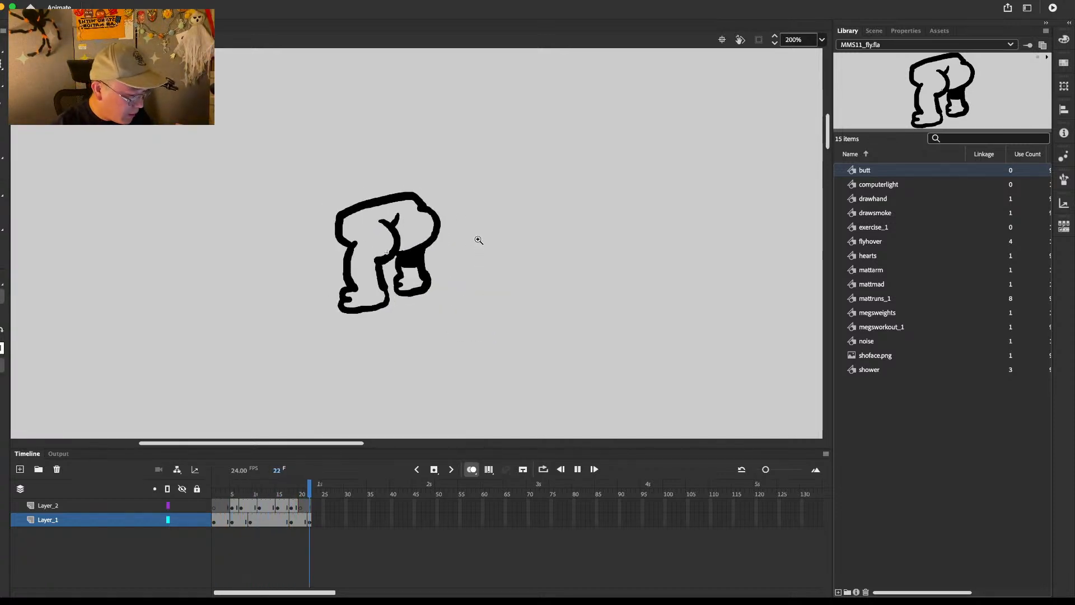
key(Return)
Step: Open the exercise_1 symbol and place an instance of computerlight on its empty Layer_2
click(878, 185)
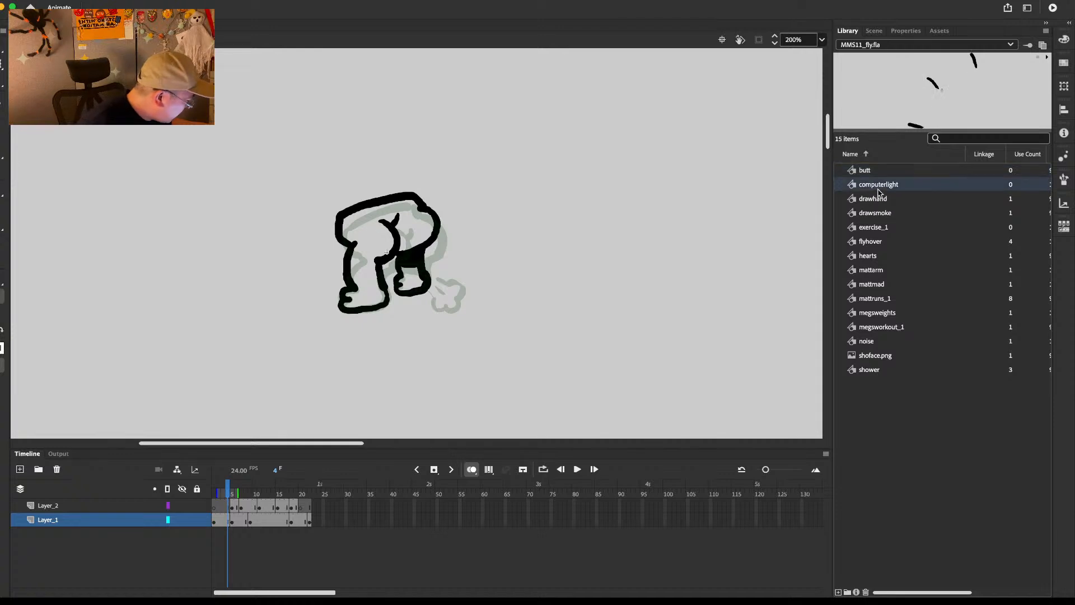
click(879, 199)
click(890, 187)
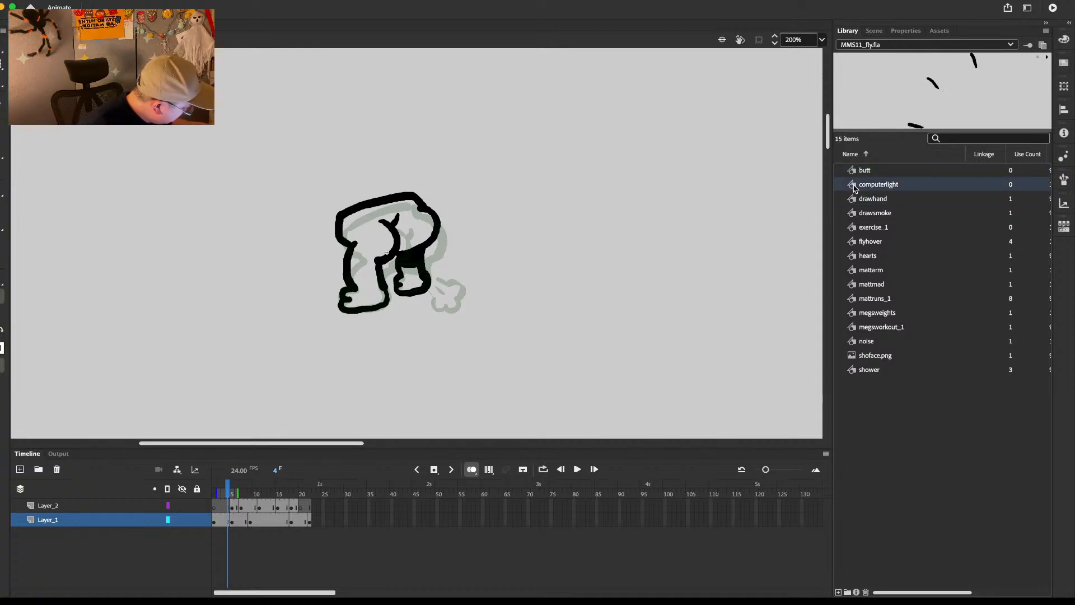
click(879, 200)
click(882, 214)
click(870, 234)
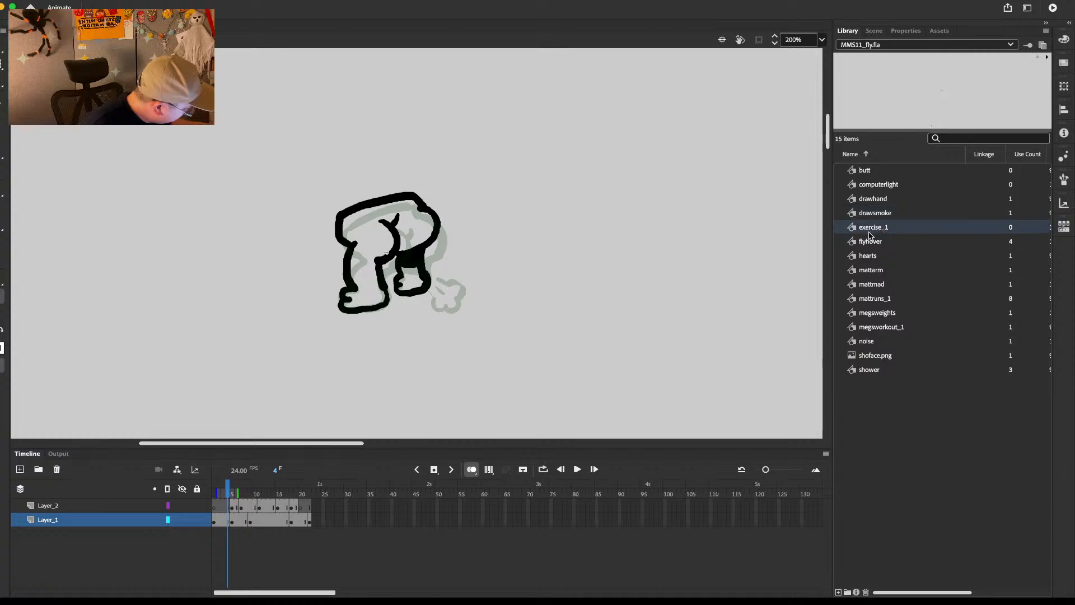
double_click(855, 230)
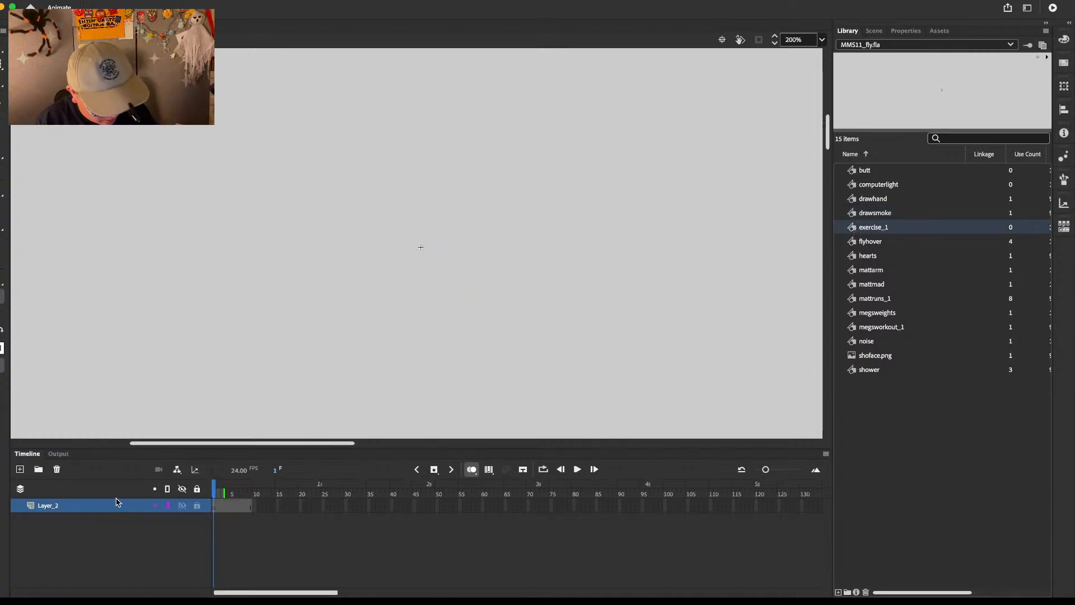
click(877, 190)
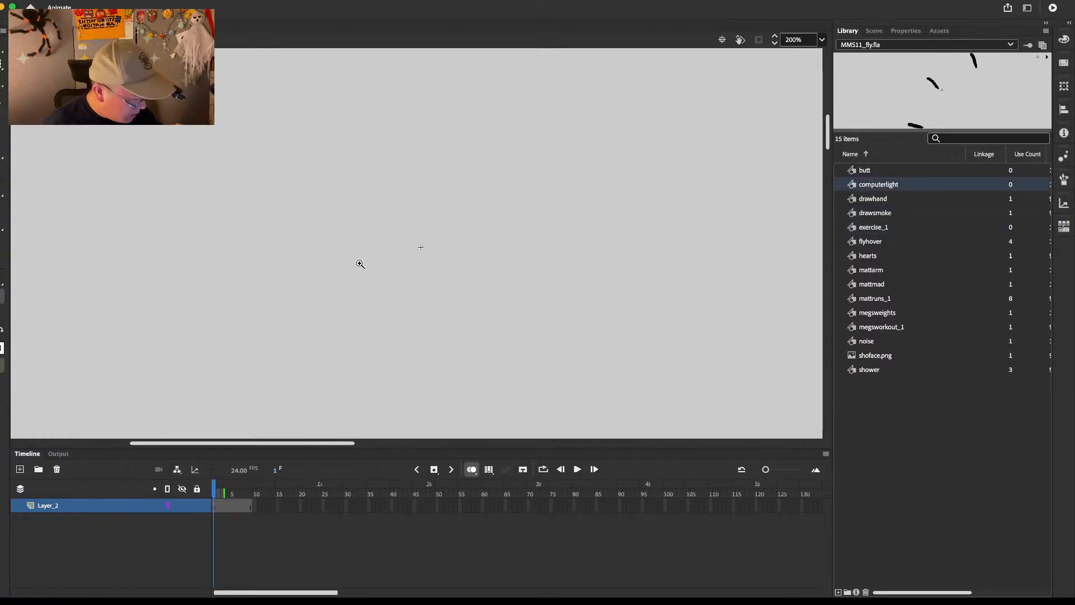
drag(882, 193, 357, 278)
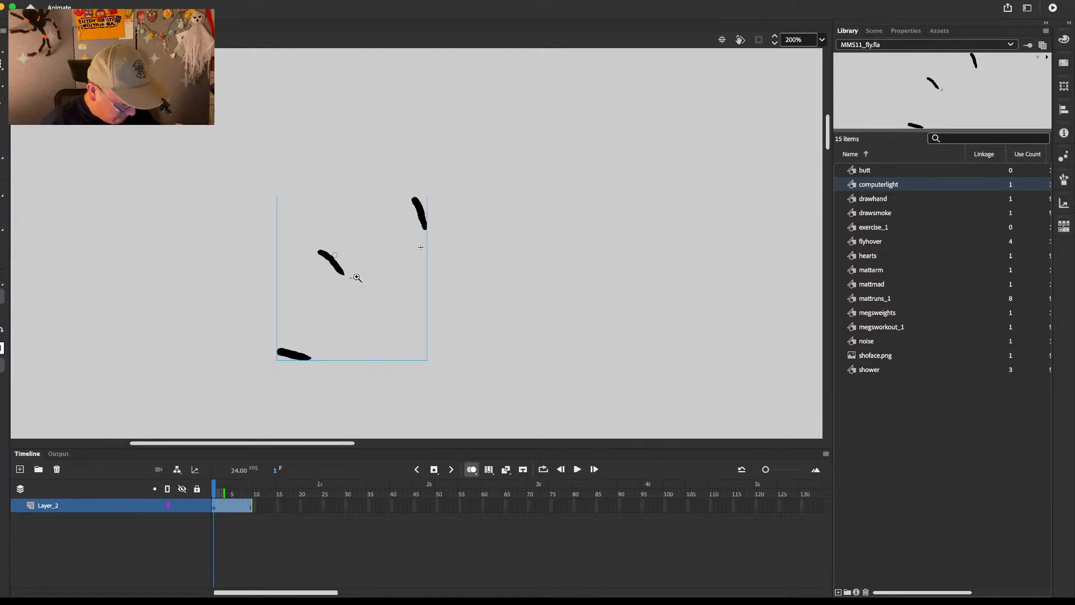
alt+click(415, 314)
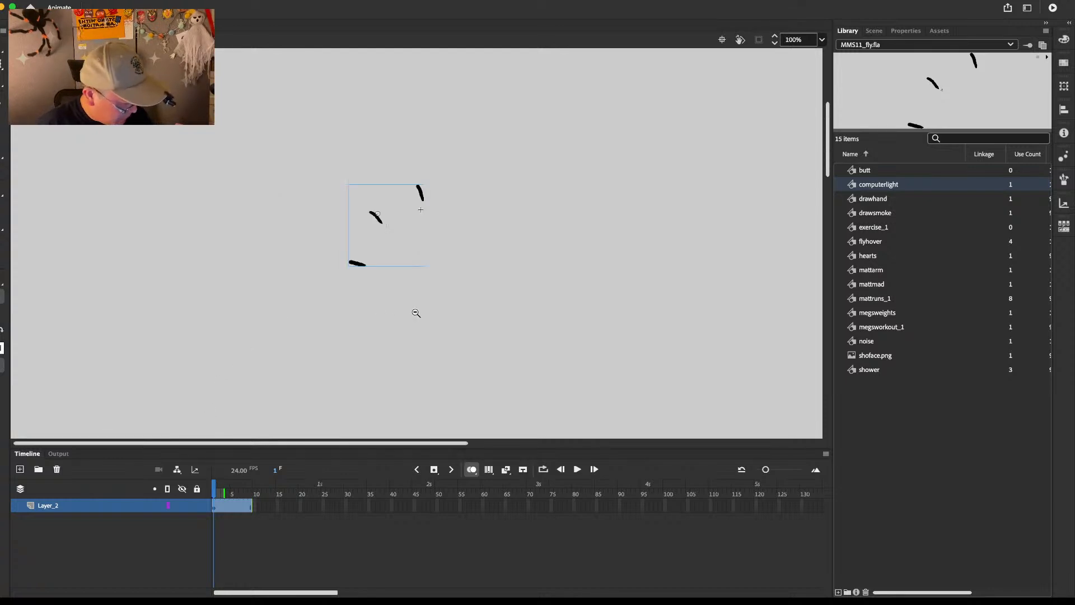
Step: Add a layer above Layer_2, lock Layer_2 and hand-letter "and 1!" above the light rays
click(20, 469)
click(197, 520)
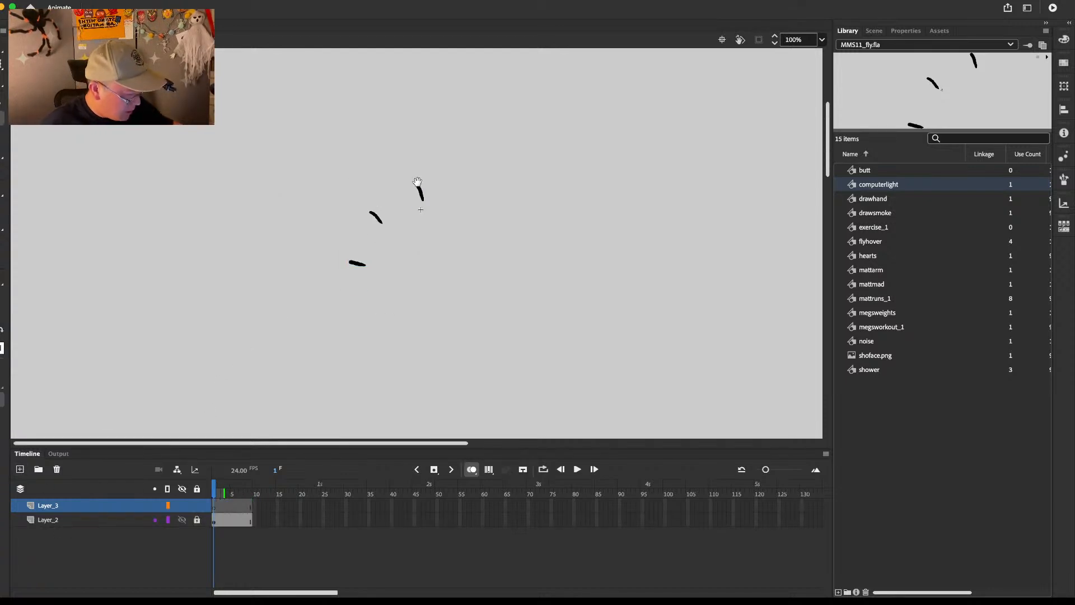
drag(441, 160, 437, 223)
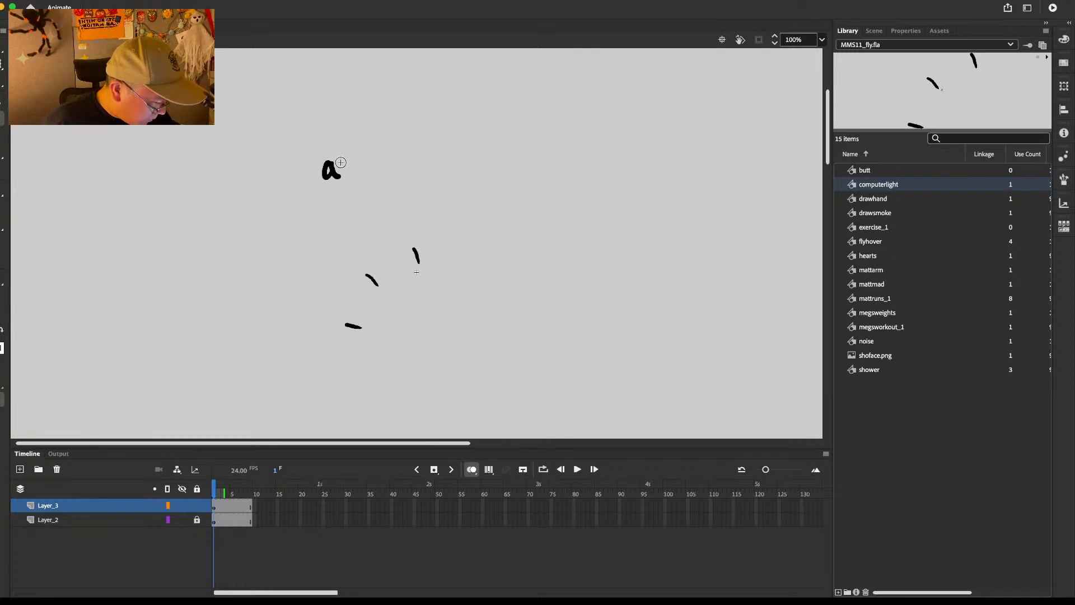
drag(335, 162, 390, 170)
drag(382, 173, 420, 169)
click(415, 173)
key(super+z)
key(super+z)
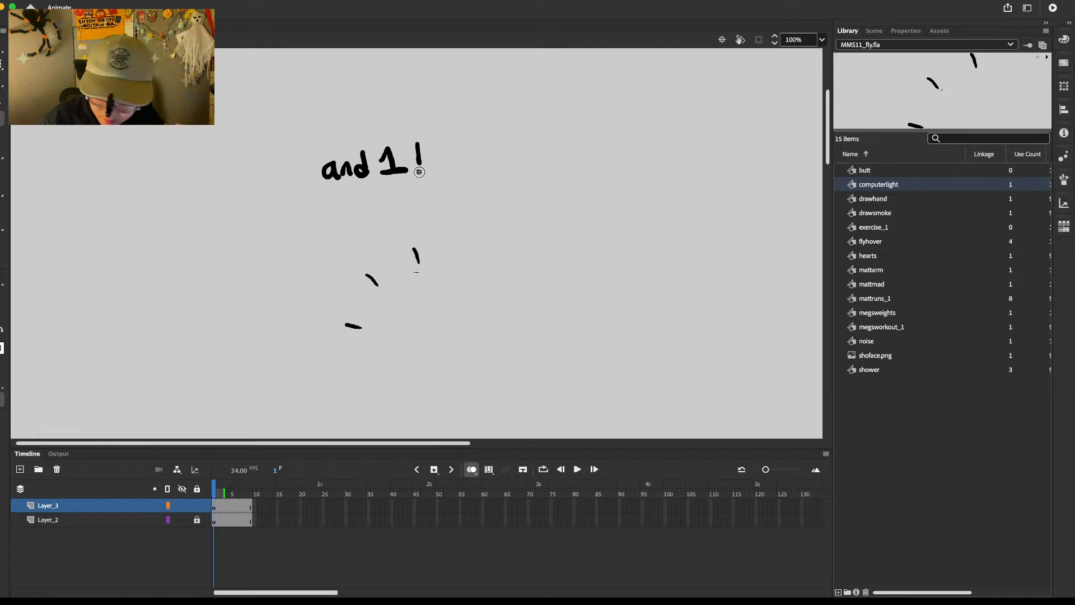
Step: Extend both layers by eight frames, insert a blank keyframe at frame 9 on Layer_3 and hand-letter "and 2!" below the first phrase
key(F5)
key(F5)
key(F5)
key(F5)
key(F5)
key(F5)
key(F5)
key(F5)
key(F7)
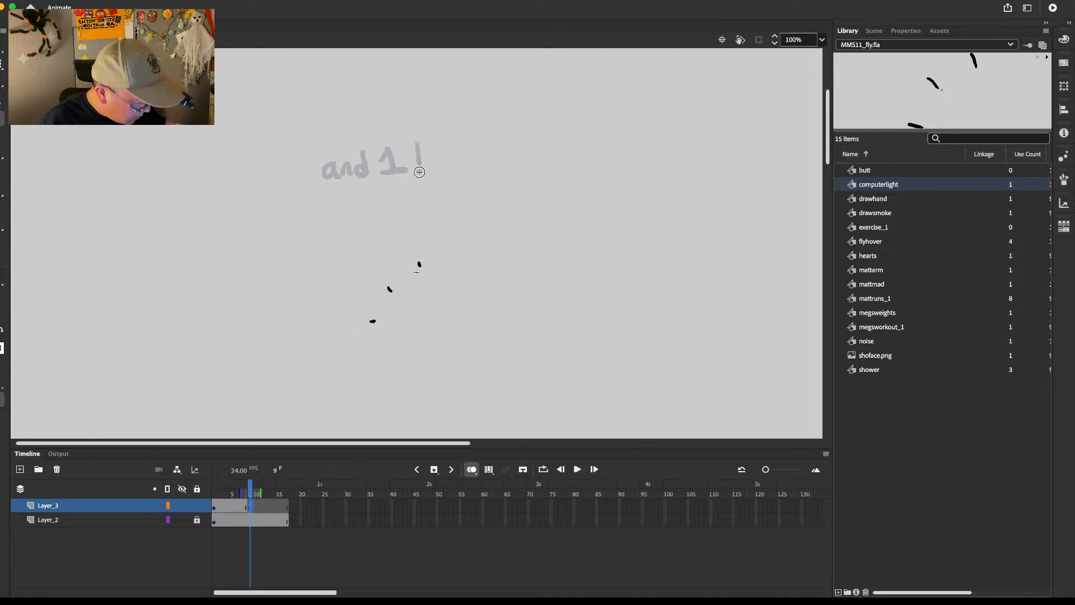
mouse_move(312, 238)
mouse_down()
mouse_move(350, 252)
mouse_move(397, 235)
mouse_up()
click(397, 246)
Step: Erase the "1" in the first phrase and letter "up" in its place so it reads "and up!"
key(comma)
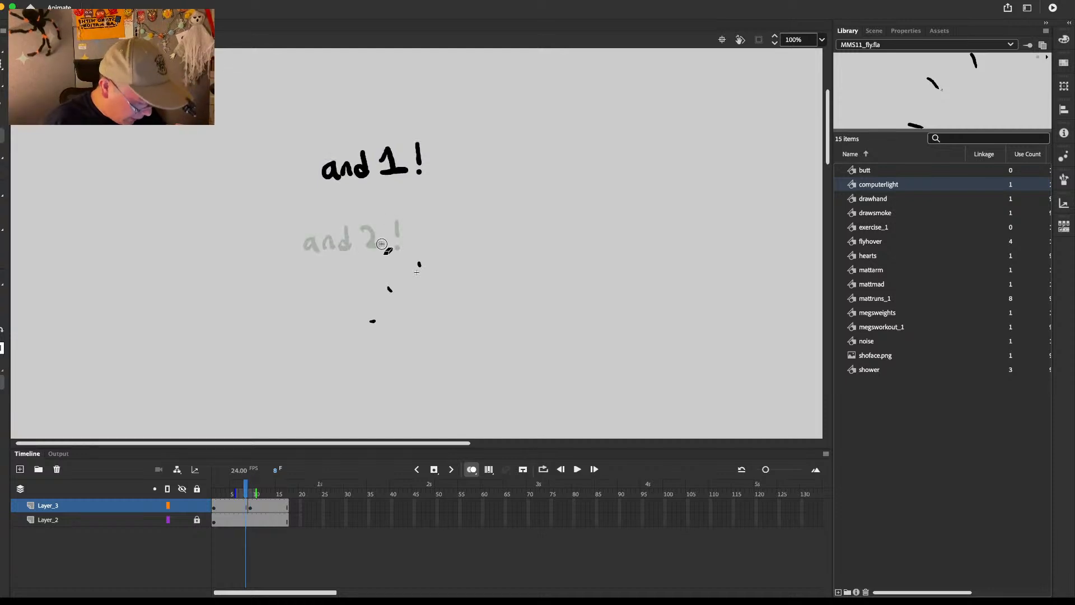
key(comma)
key(e)
mouse_move(391, 147)
mouse_down()
mouse_move(388, 185)
mouse_move(390, 161)
mouse_move(401, 160)
mouse_move(384, 173)
mouse_up()
key(b)
key(e)
key(b)
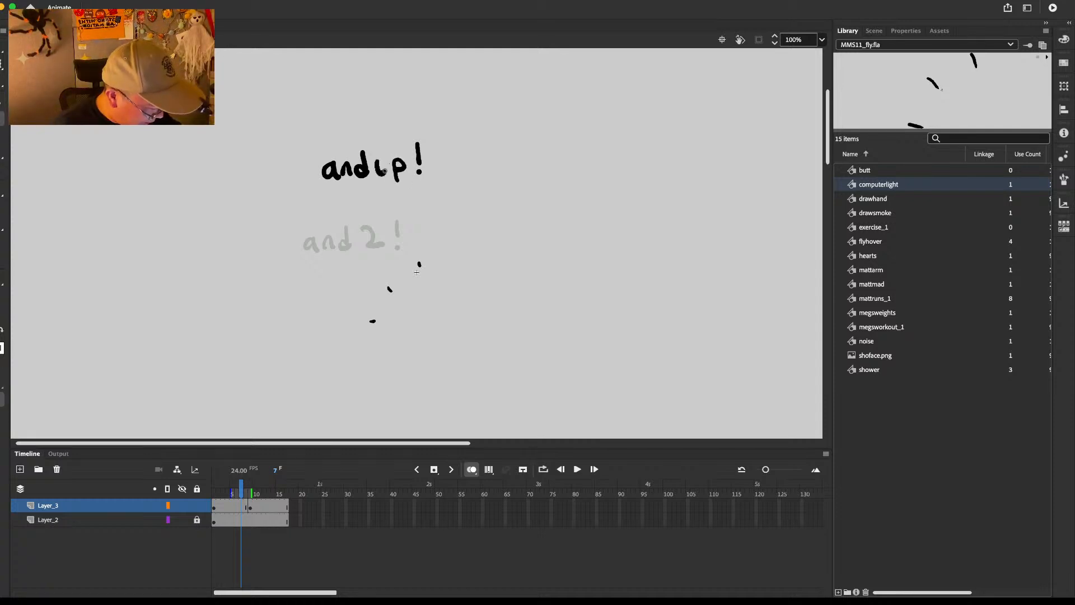
Step: Erase the "2!" in the second phrase at frame 9 and letter "down!" in its place
key(period)
key(period)
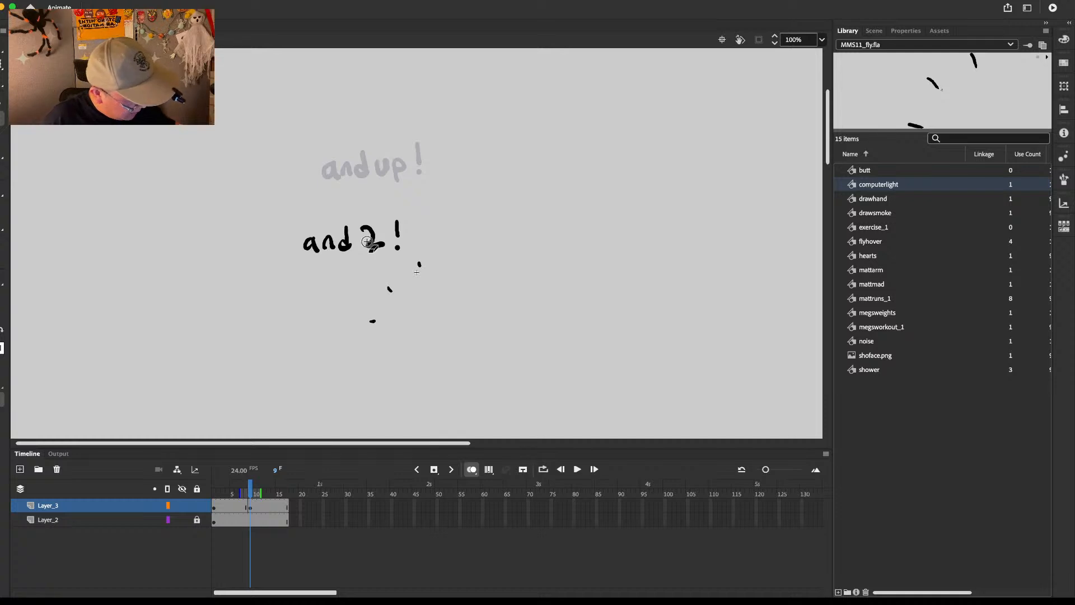
key(e)
mouse_move(363, 222)
mouse_down()
mouse_move(394, 234)
mouse_move(377, 250)
mouse_move(391, 237)
mouse_move(445, 242)
mouse_up()
key(b)
key(ctrl+z)
click(445, 250)
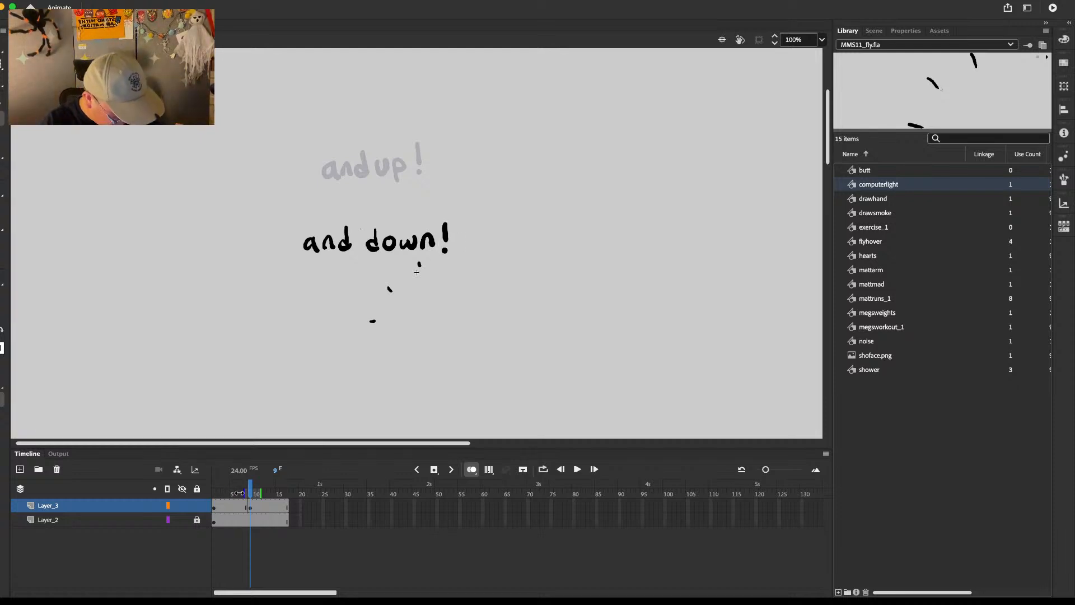
Step: Play the lettering, then shift "up!" slightly right to widen the gap after "and"
key(Return)
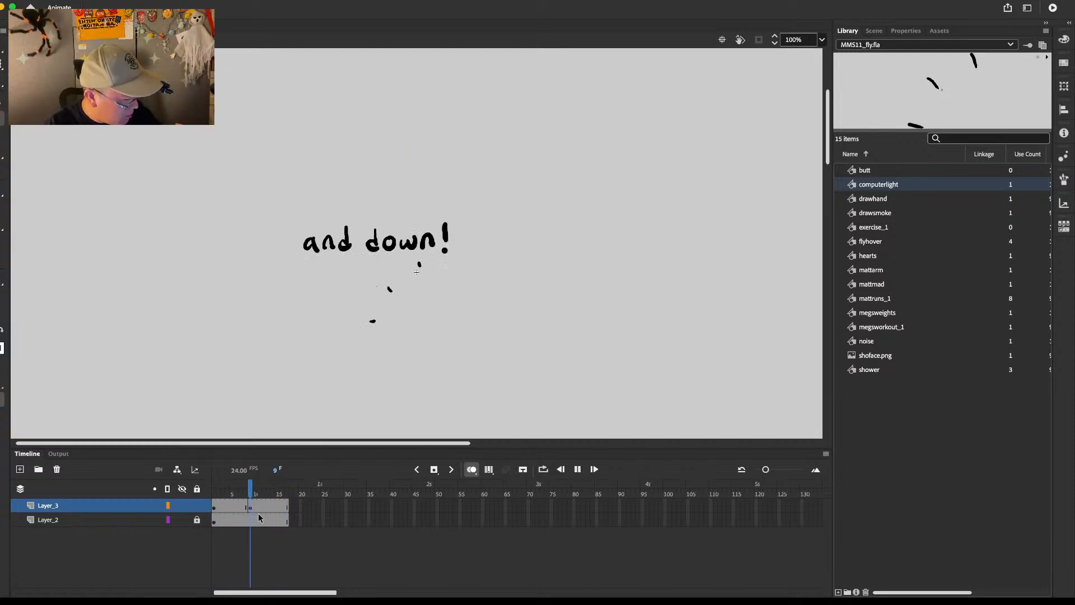
key(Return)
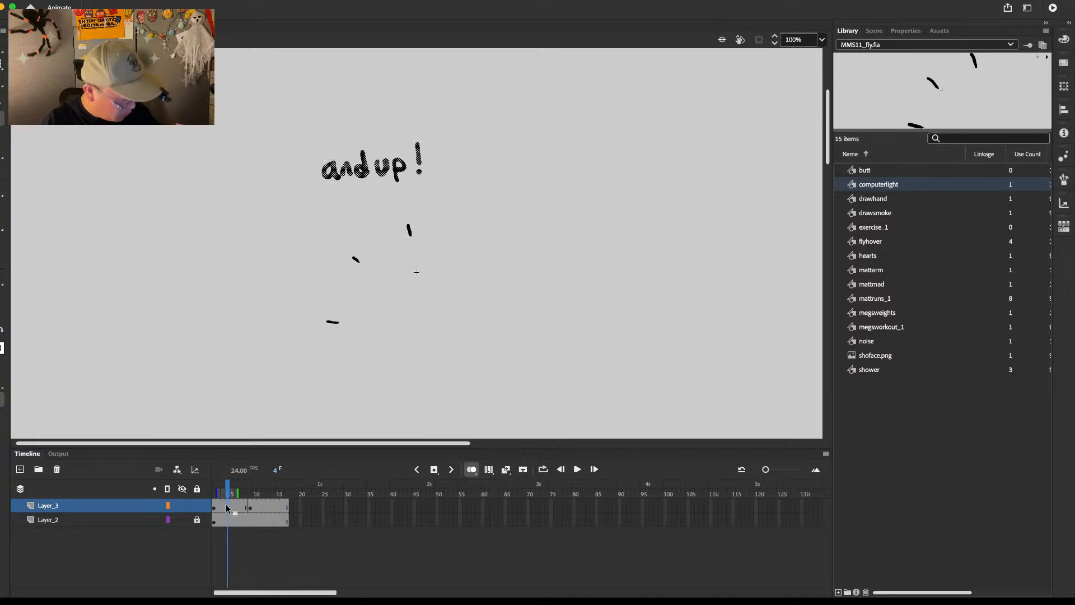
click(403, 178)
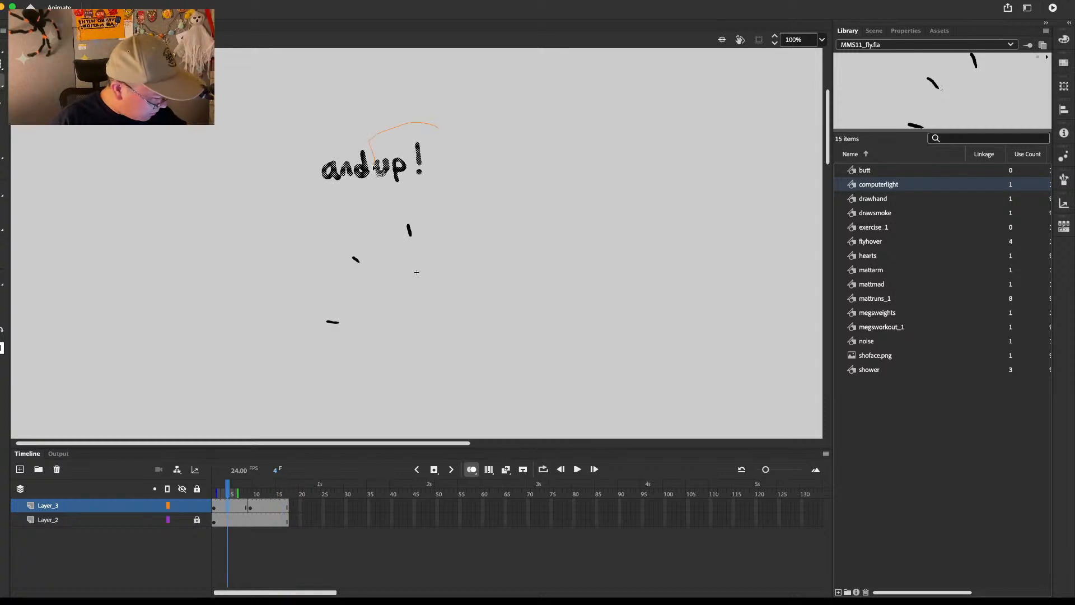
click(421, 159)
mouse_move(428, 164)
mouse_down()
mouse_move(438, 163)
mouse_move(419, 175)
mouse_up()
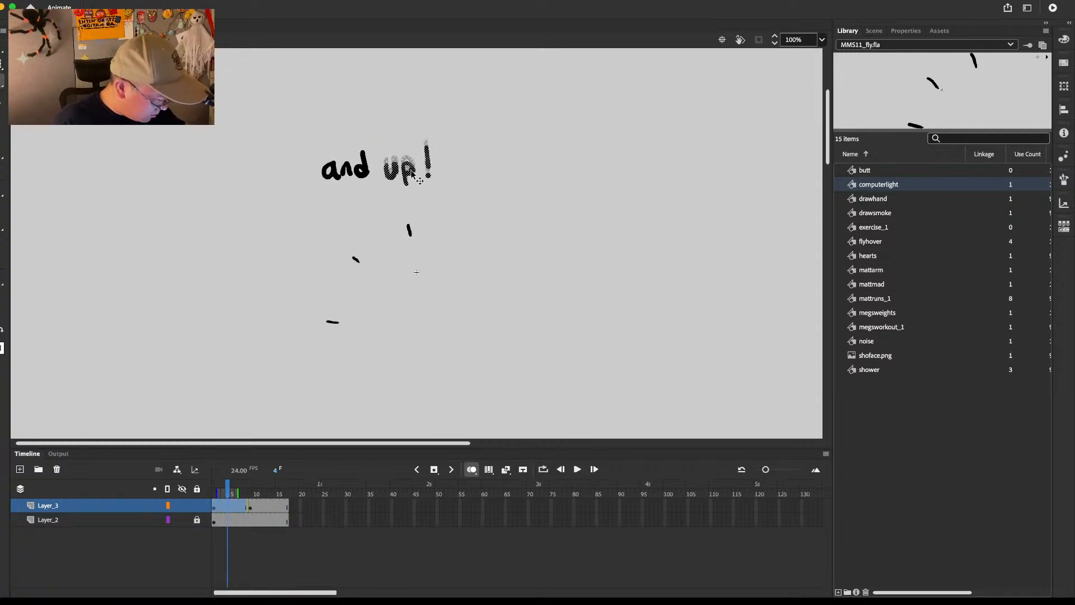
Step: Insert a keyframe at frame 4 for "and up!" and replace the lettering in frames 1 to 3 with "and-"
key(ctrl+a)
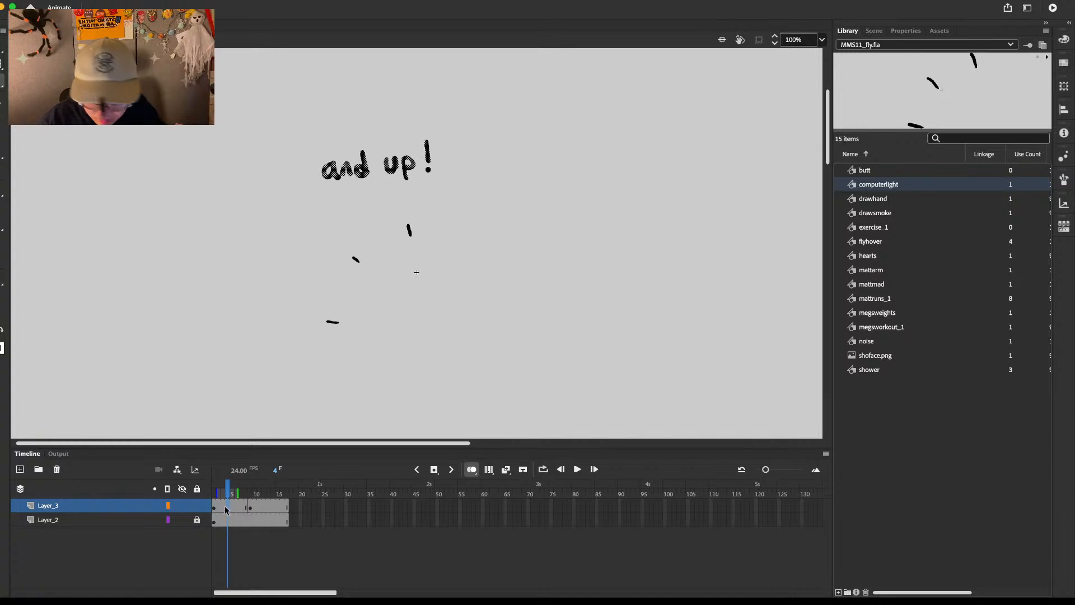
key(F6)
click(220, 507)
key(BackSpace)
click(223, 505)
key(b)
mouse_move(332, 166)
mouse_down()
mouse_move(334, 176)
mouse_move(368, 176)
mouse_up()
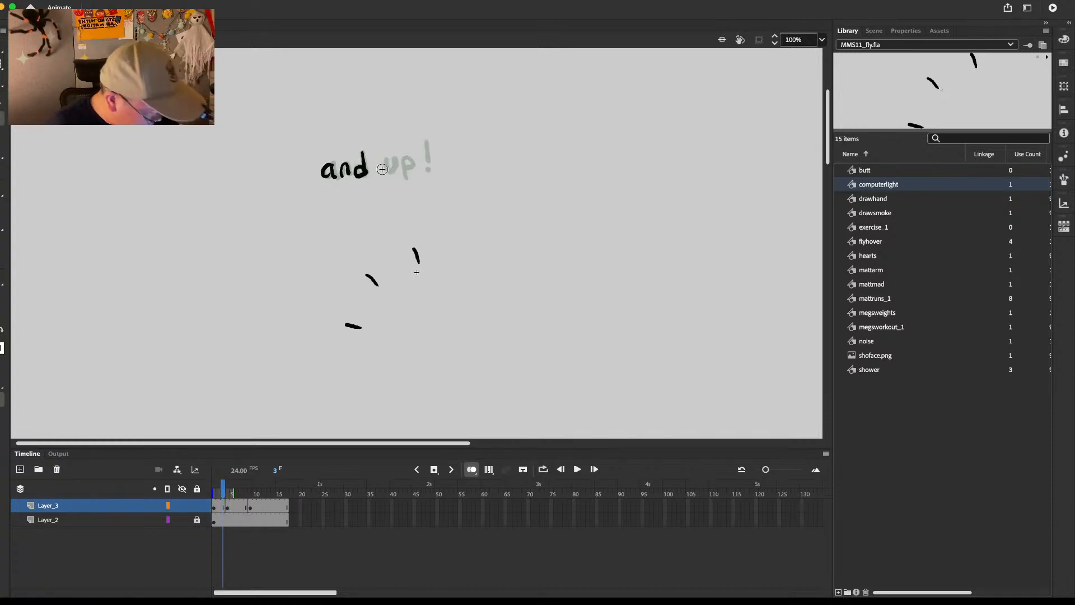
Step: Extend the "and up!" exposure by four frames
click(237, 491)
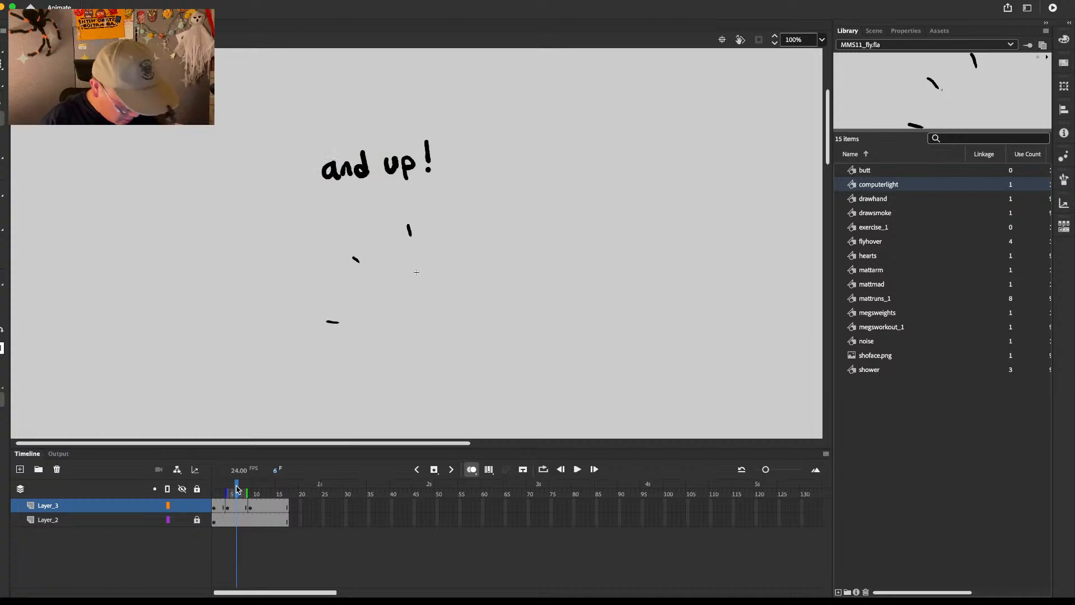
key(F5)
key(F5)
key(F5)
key(F5)
Step: Start "and down!" with a keyframe at frame 16 and redraw only "and" in the keyframe before it
drag(256, 489, 283, 488)
click(286, 506)
click(283, 507)
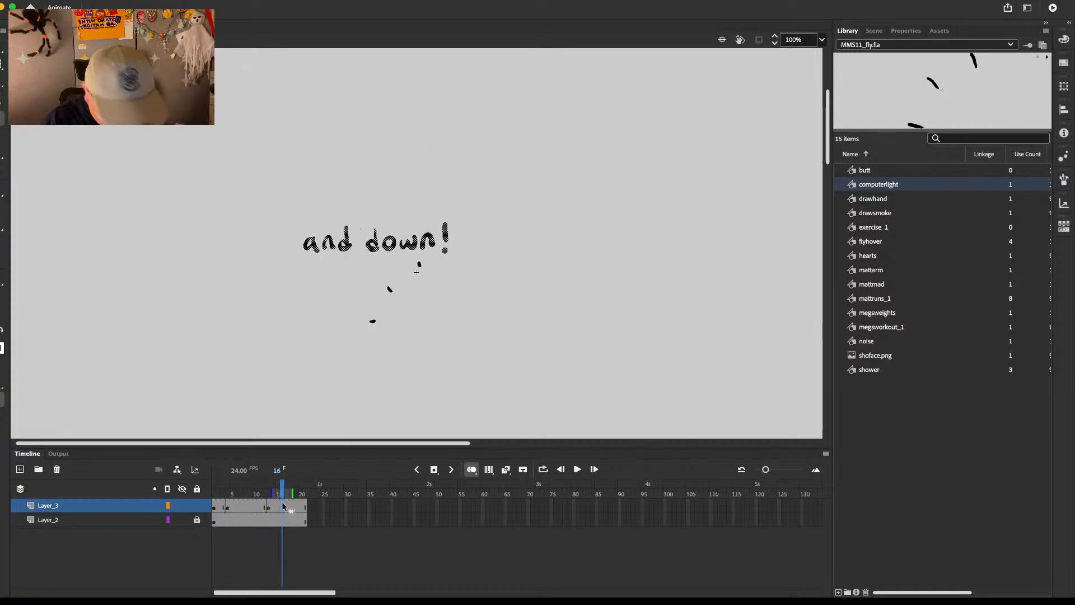
click(275, 508)
mouse_move(312, 237)
mouse_down()
mouse_move(314, 250)
mouse_move(332, 247)
mouse_up()
drag(343, 229, 341, 240)
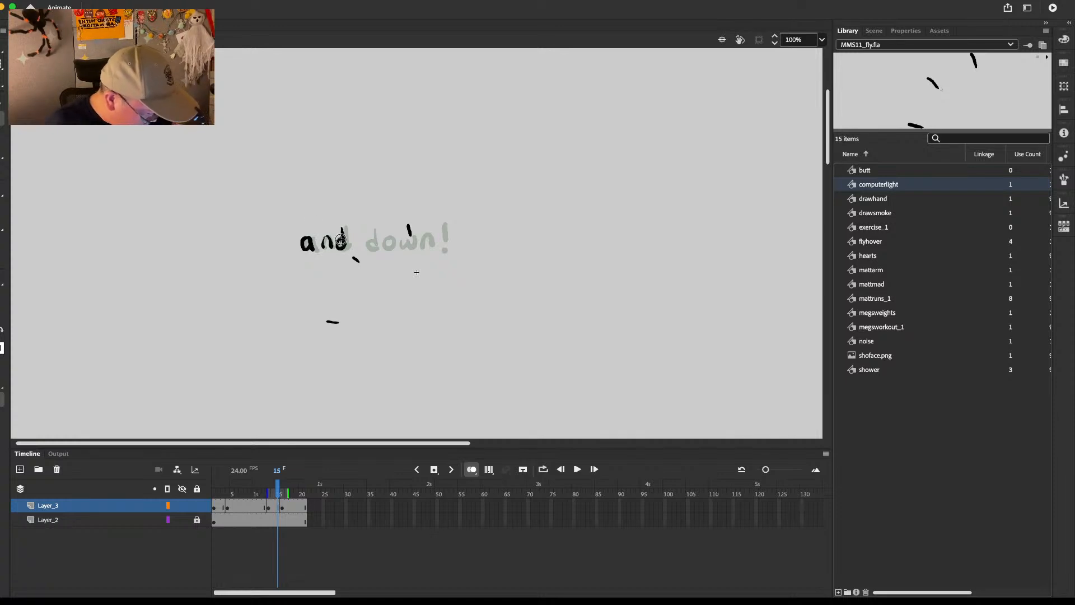
Step: Extend the "and down!" exposure so the animation runs to frame 25
key(period)
key(period)
key(period)
key(period)
key(period)
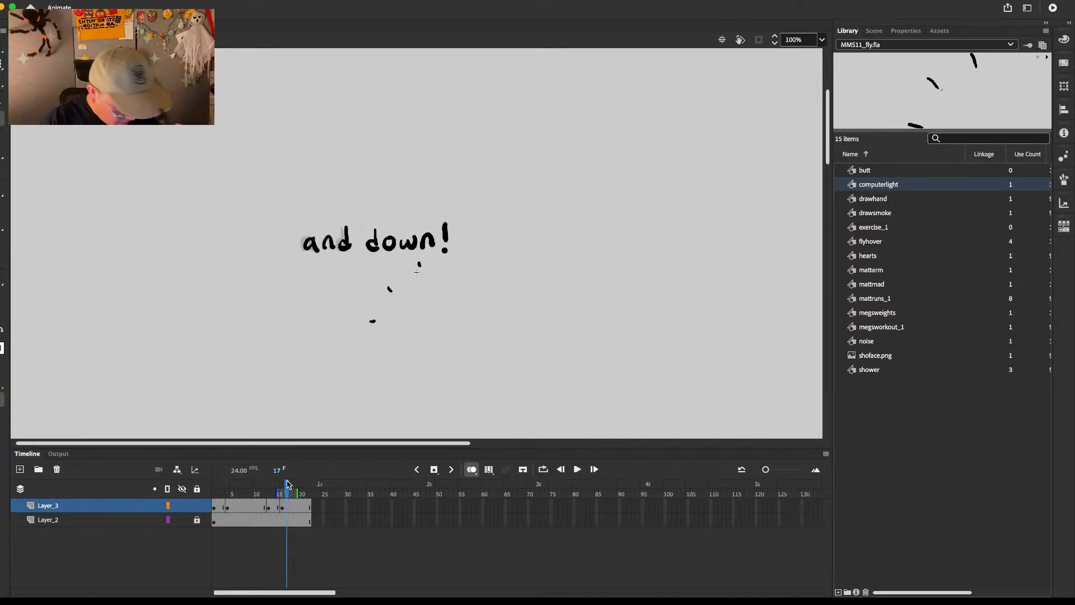
Step: Return to the main timeline, reopen exercise_1 and play its lettering animation
double_click(855, 187)
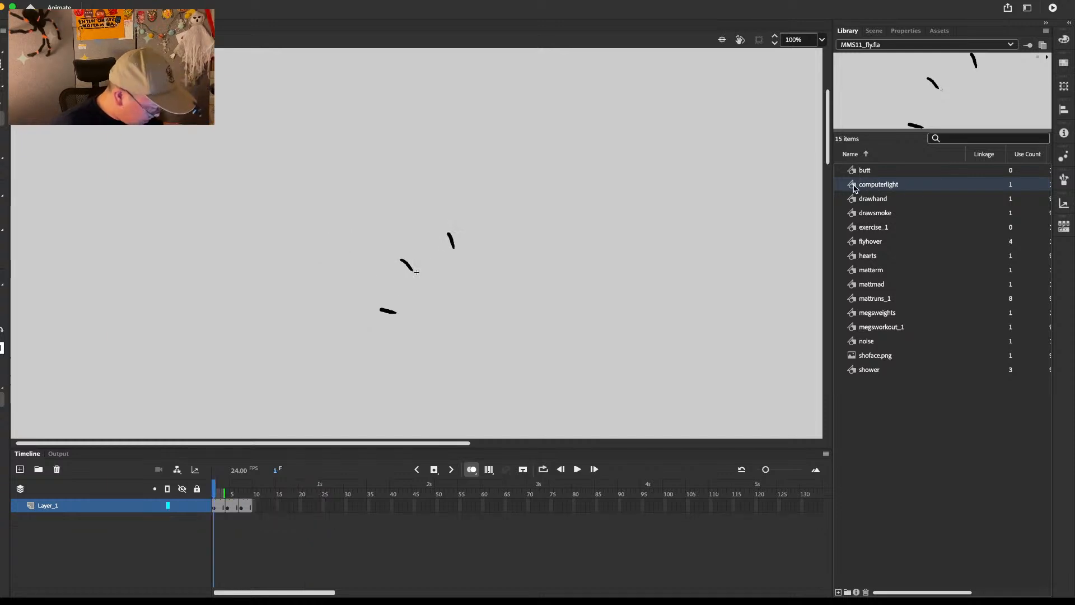
key(super+e)
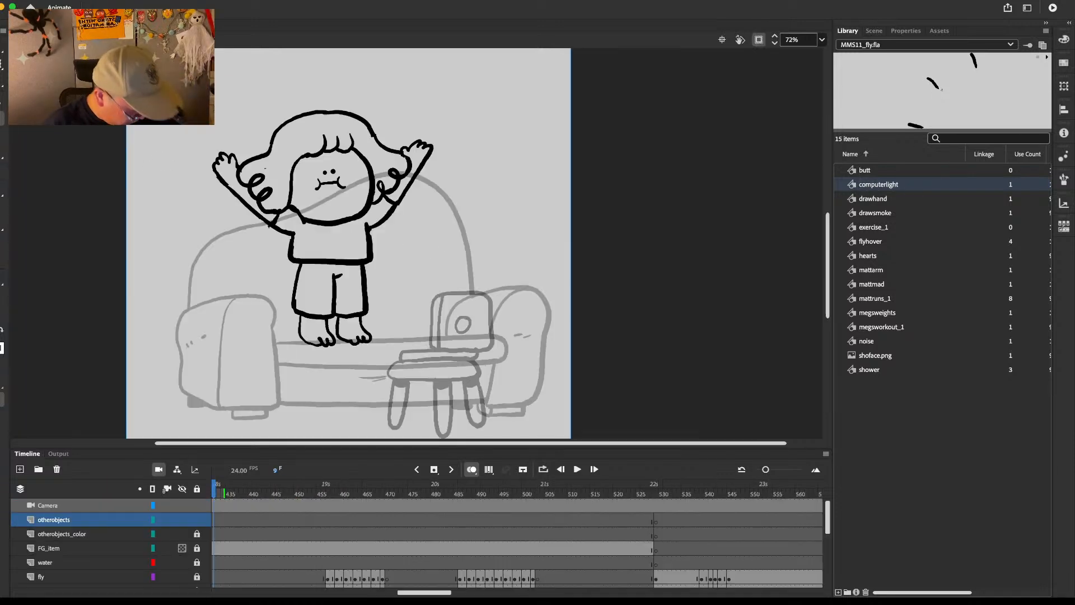
click(873, 199)
double_click(860, 228)
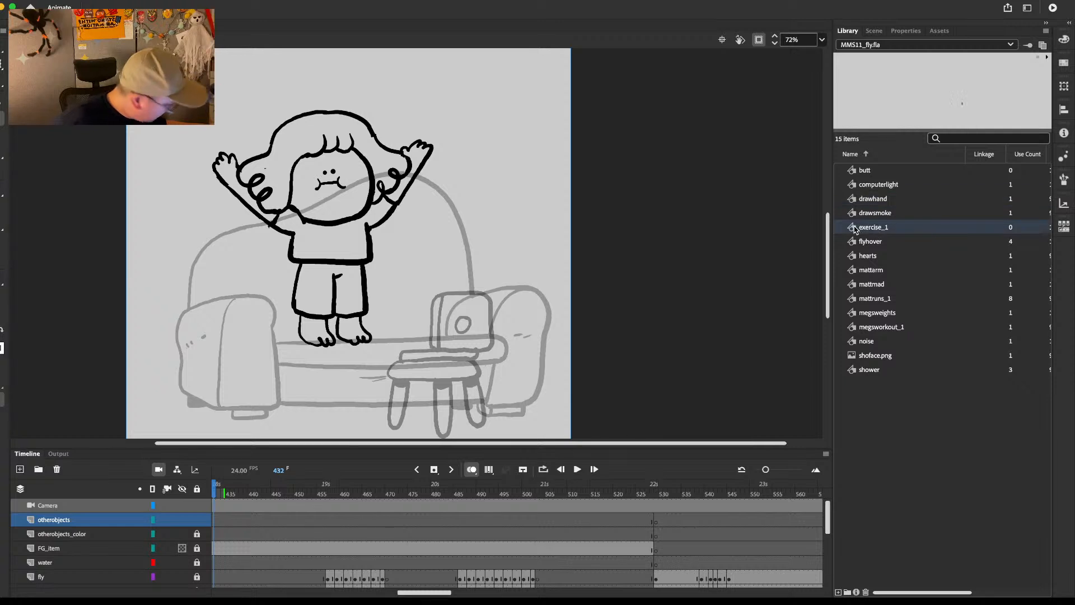
click(284, 493)
mouse_move(288, 493)
mouse_down()
mouse_move(325, 493)
mouse_move(267, 495)
mouse_up()
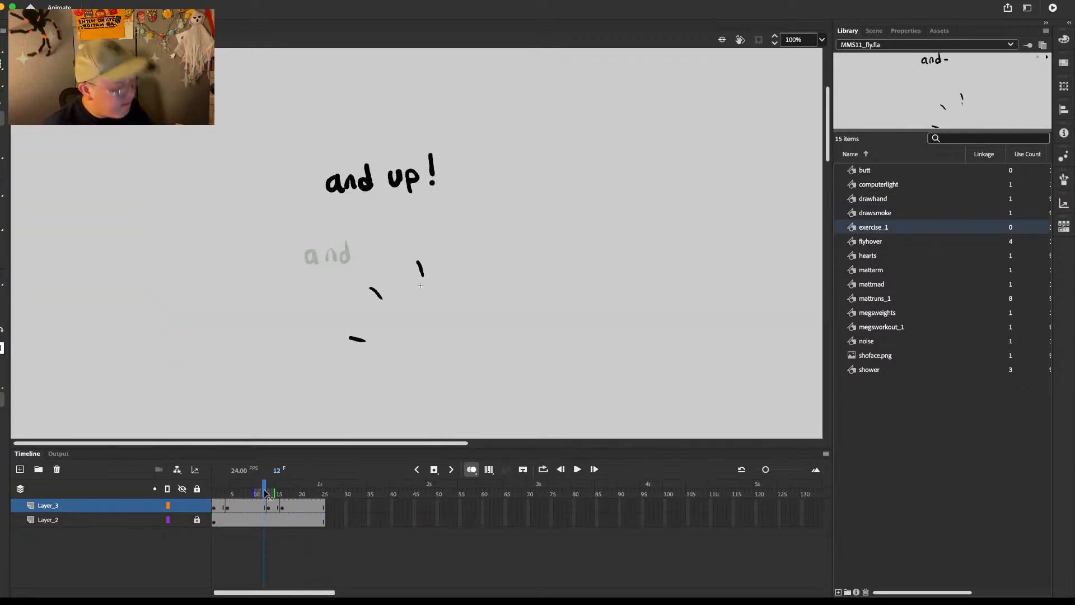
key(Return)
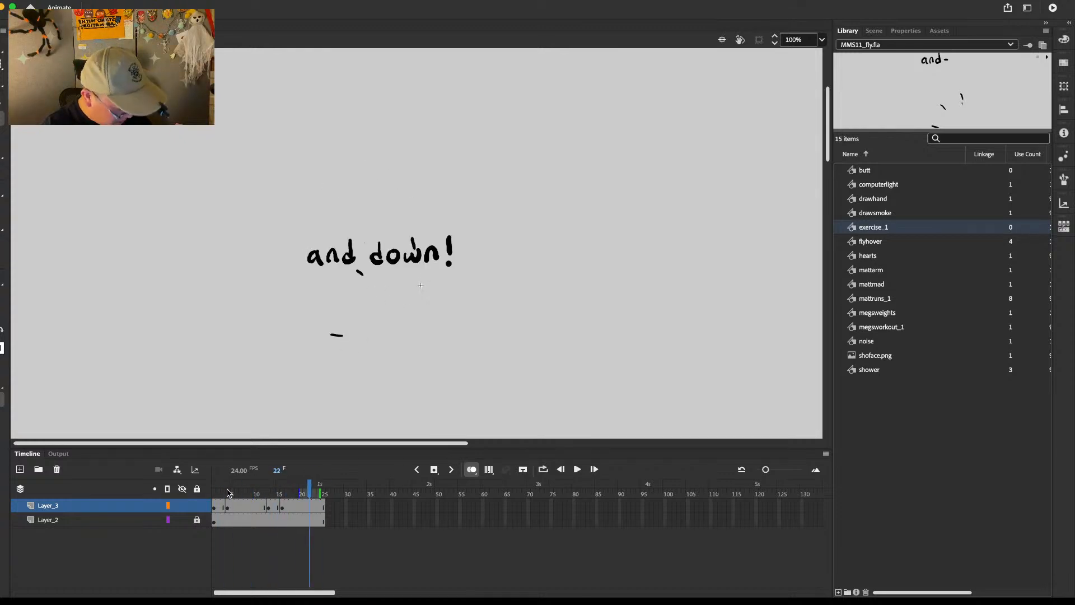
Step: Remove frames from the lettering exposures on both layers so exercise_1 ends at frame 18
click(236, 490)
click(249, 485)
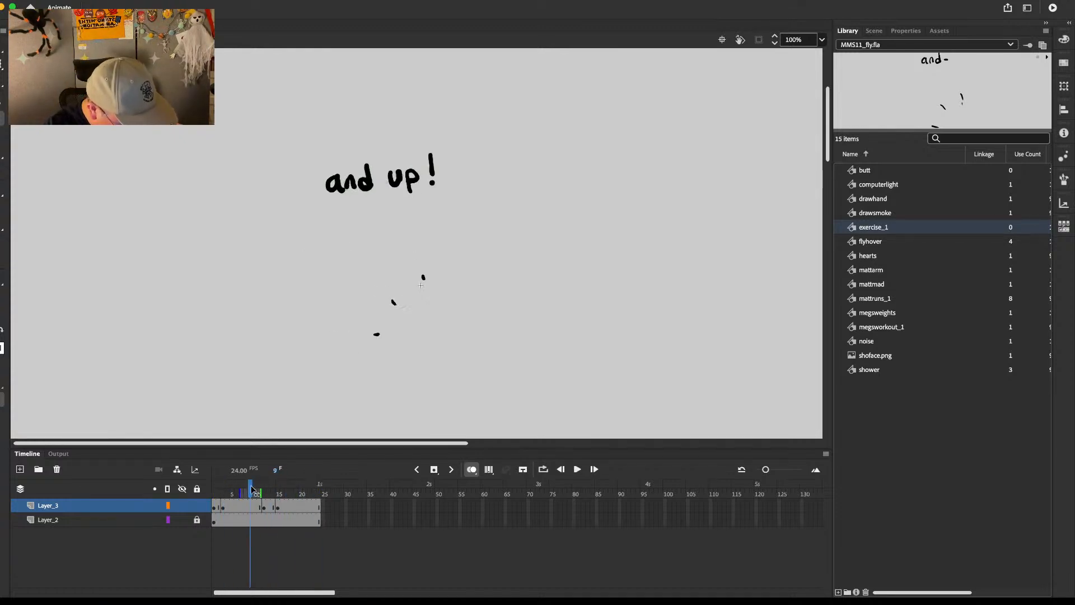
drag(250, 485, 305, 486)
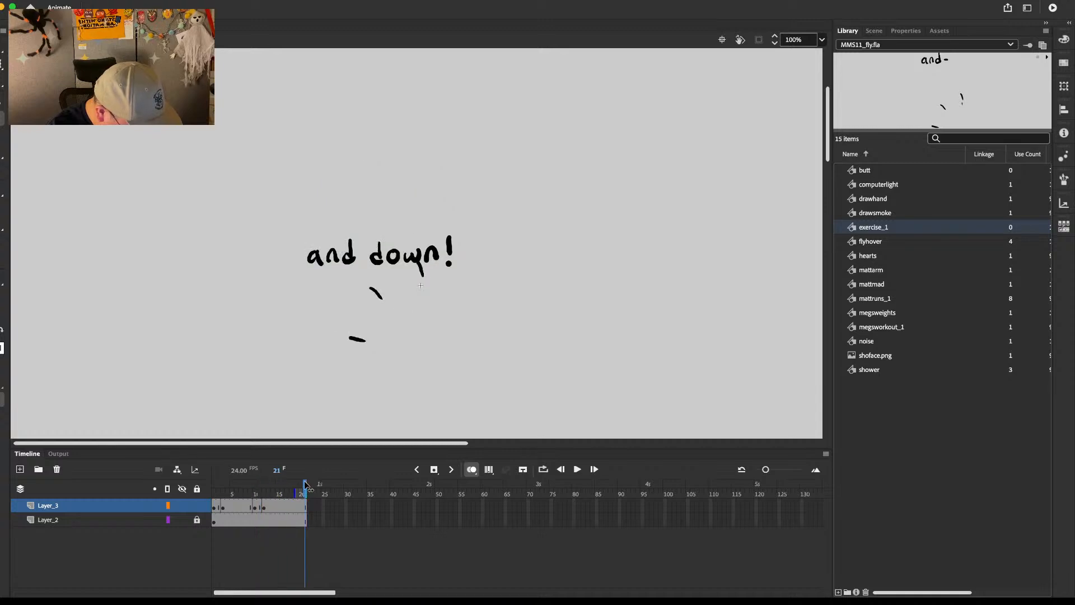
key(comma)
key(comma)
key(comma)
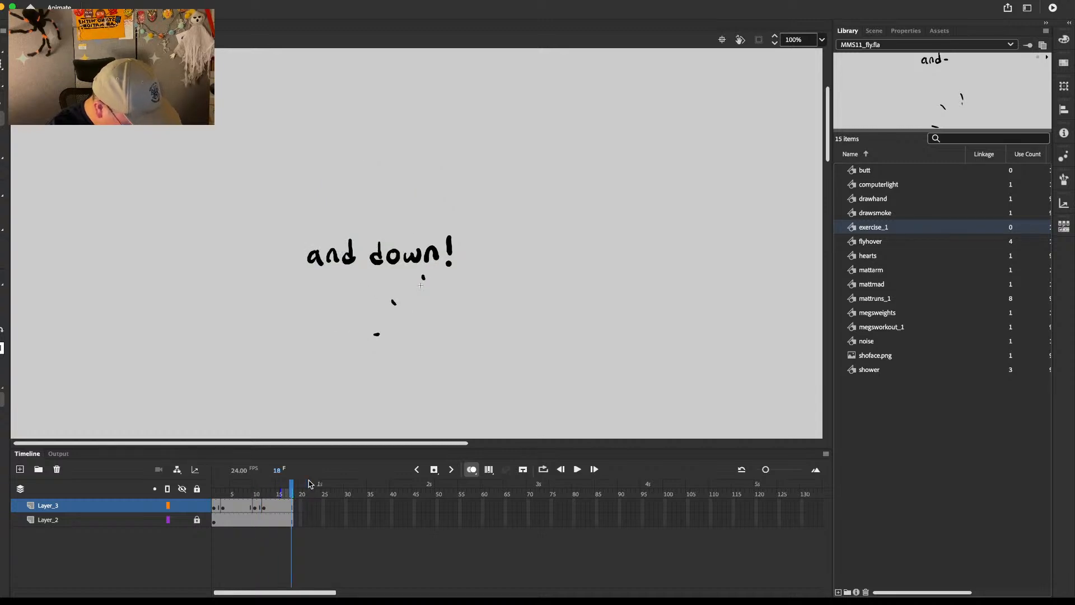
Step: Play exercise_1, return to the main timeline and place the symbol over the laptop at frame 431 on otherobjects
key(Return)
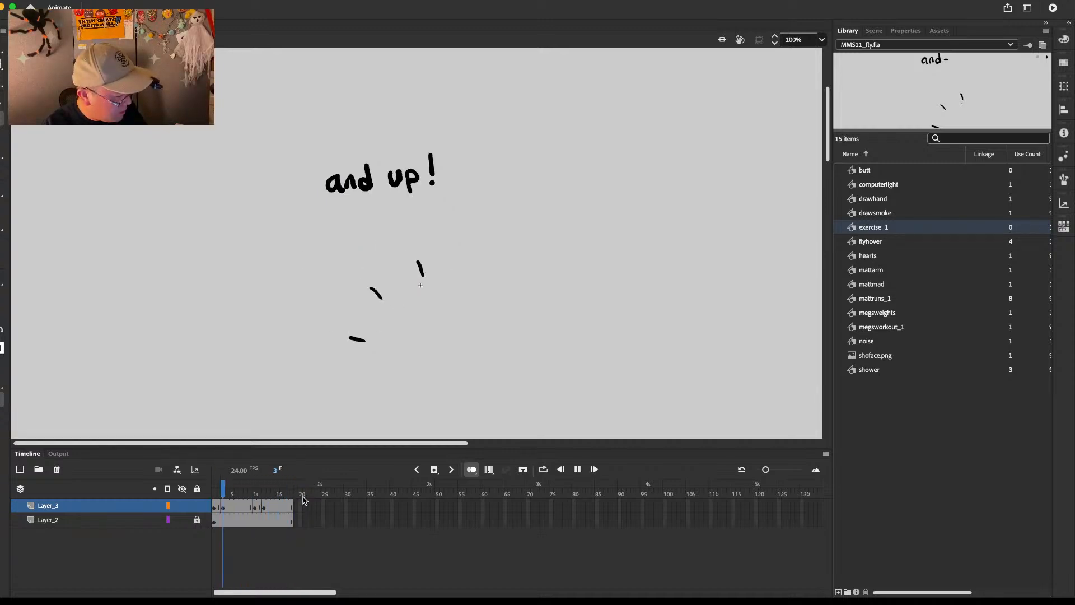
key(Return)
click(20, 40)
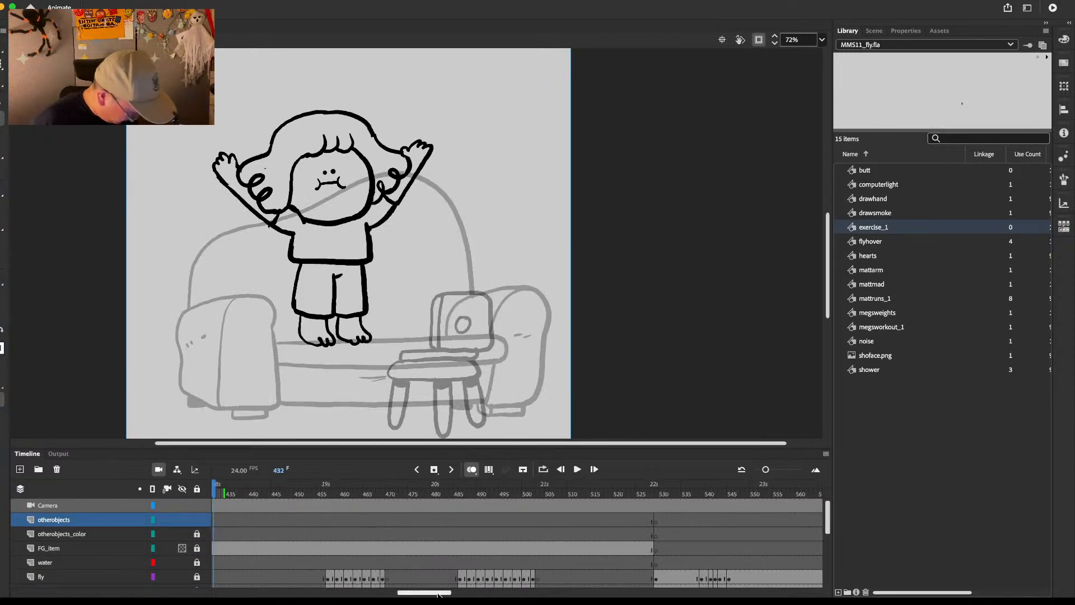
scroll(415, 580, left, 5)
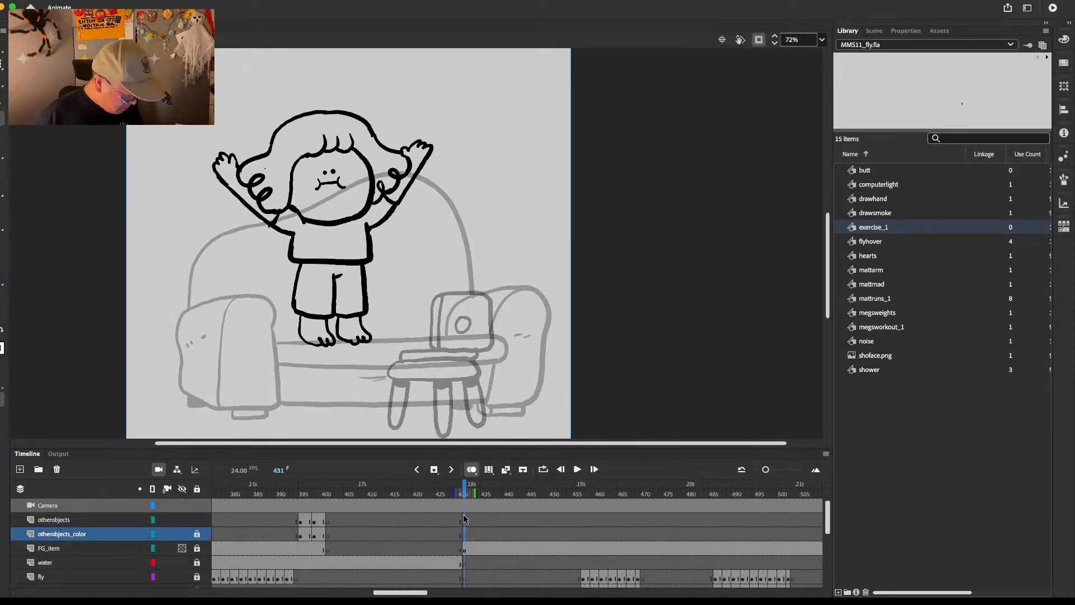
click(463, 520)
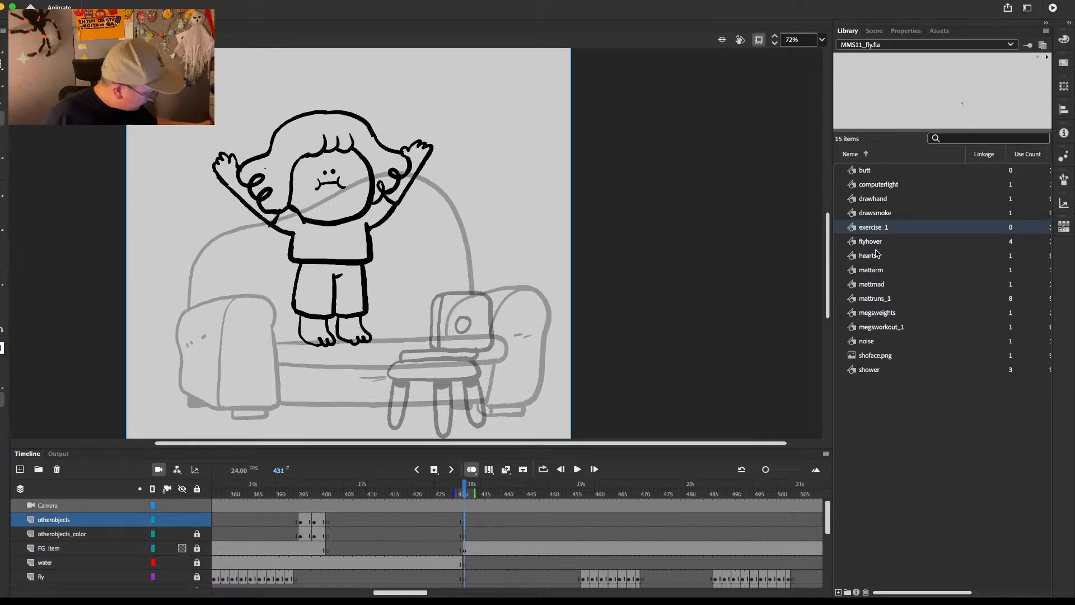
drag(865, 229, 447, 245)
drag(468, 207, 436, 233)
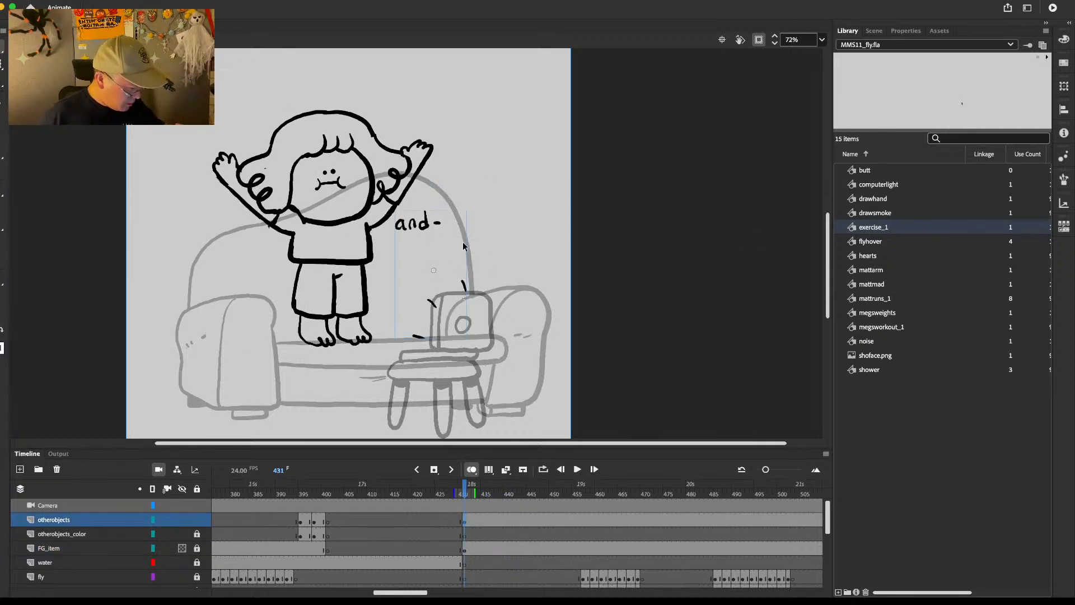
Step: Play the sofa shot with the new effect, at close range and in full frame, to judge the lettering's size and position
key(Return)
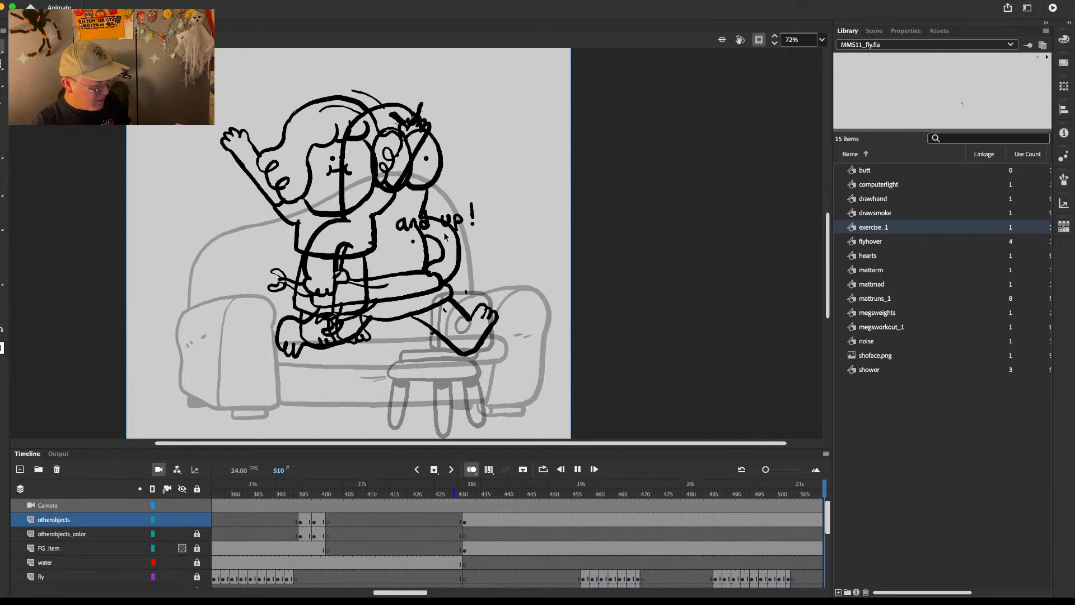
key(Return)
scroll(369, 582, left, 5)
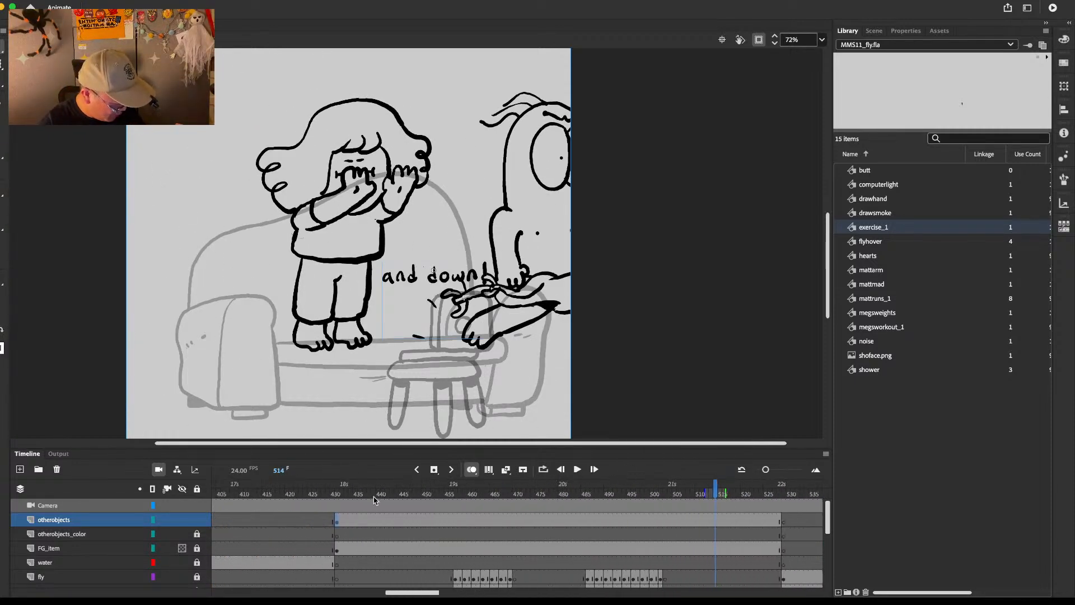
click(334, 493)
alt+click(503, 275)
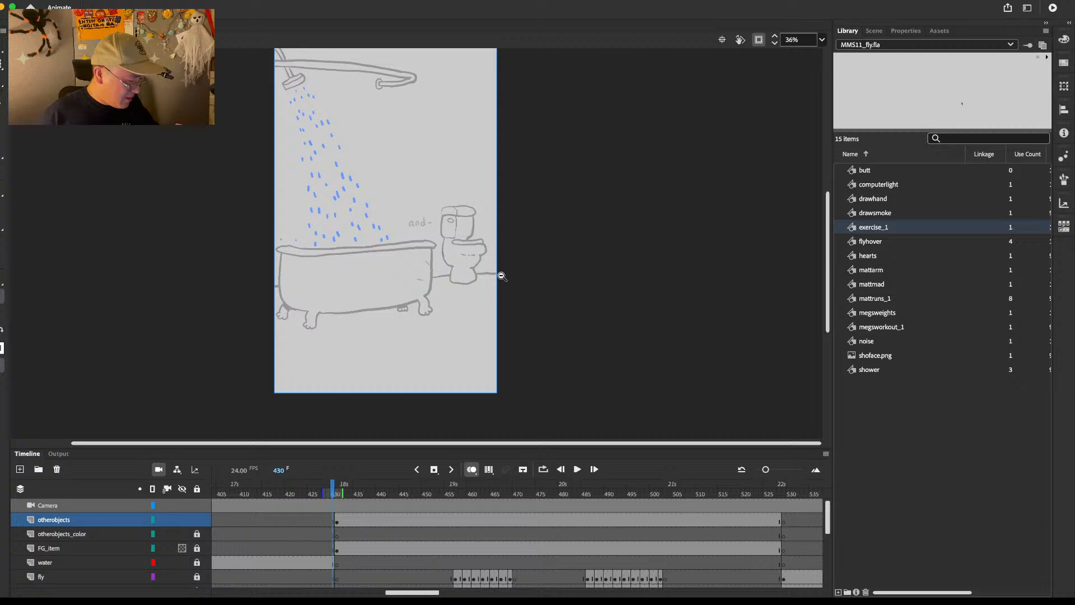
click(245, 506)
key(Return)
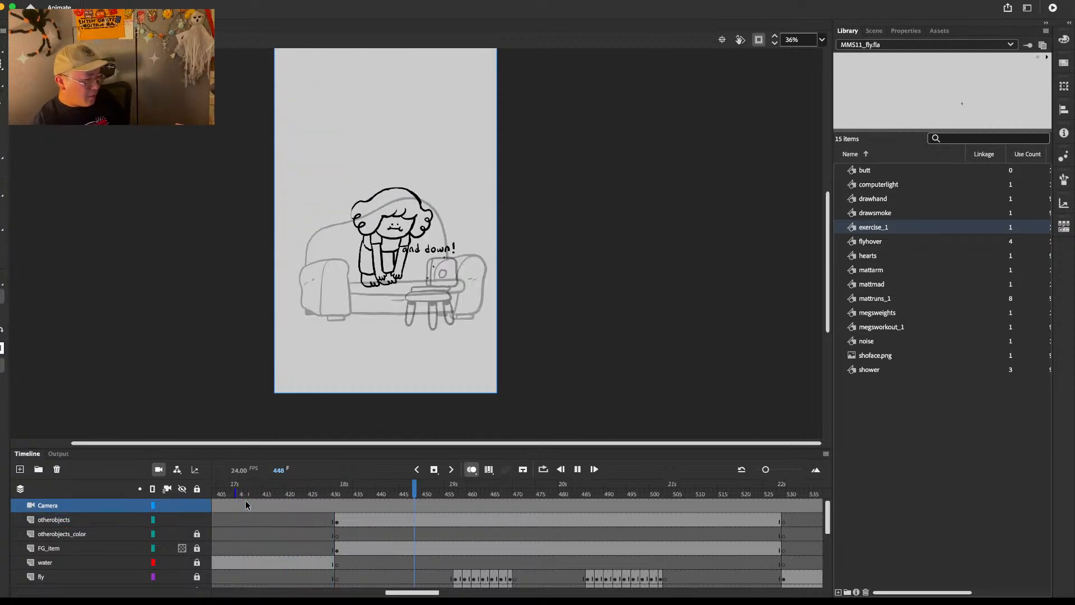
key(Return)
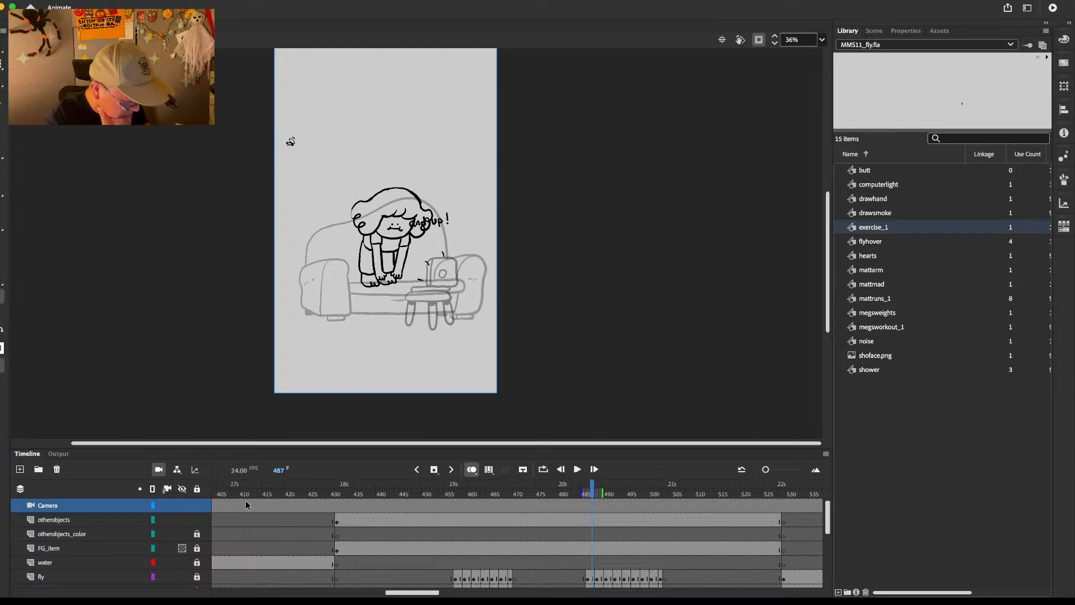
Step: Reopen exercise_1, keep Layer_2 locked and turn on editing of multiple frames across the symbol's full frame range
double_click(856, 226)
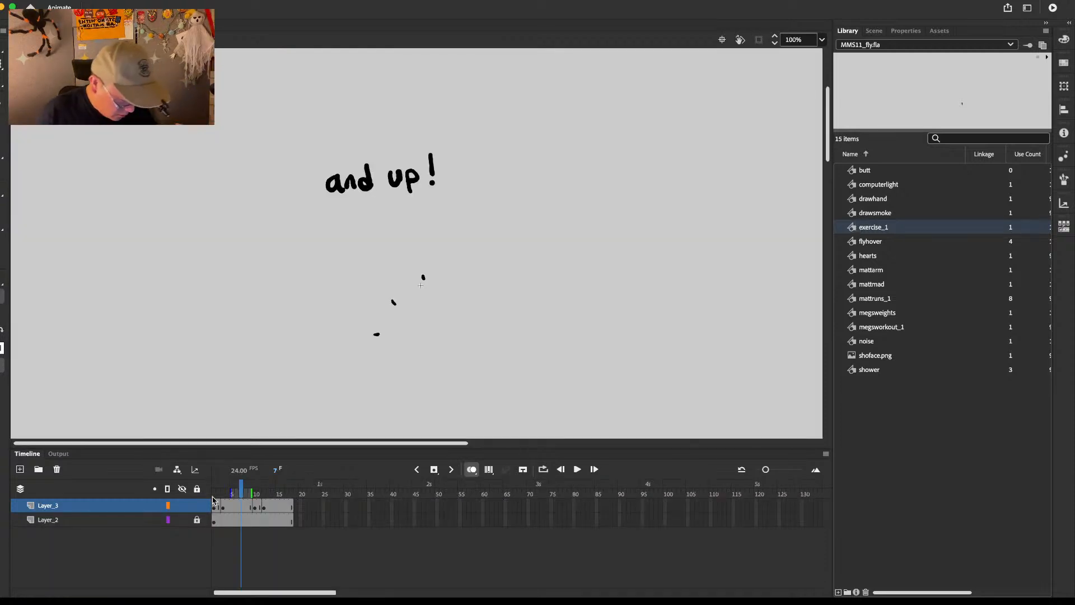
click(198, 505)
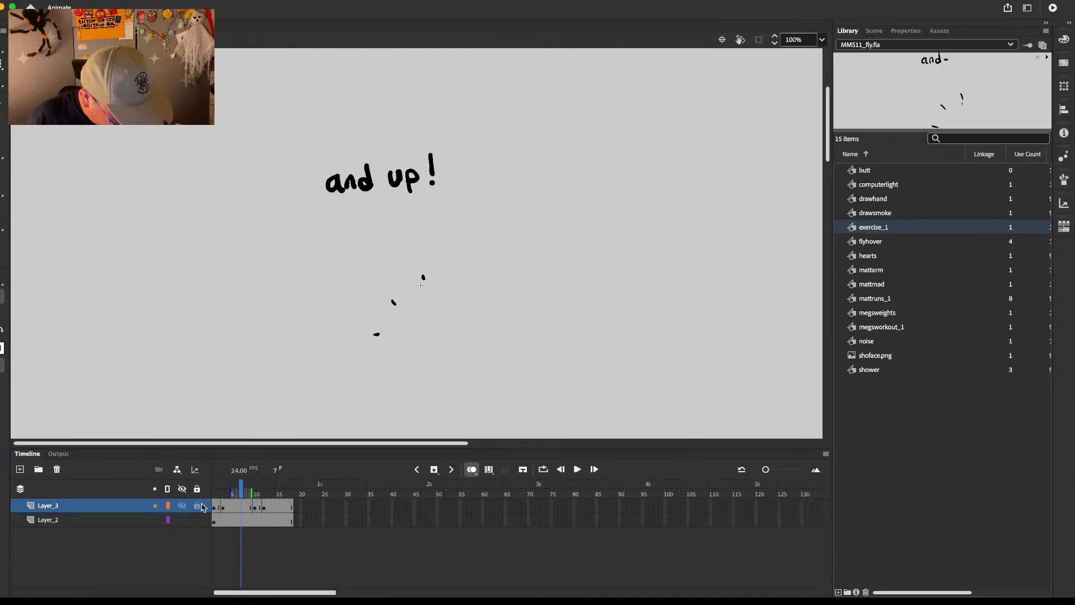
click(196, 519)
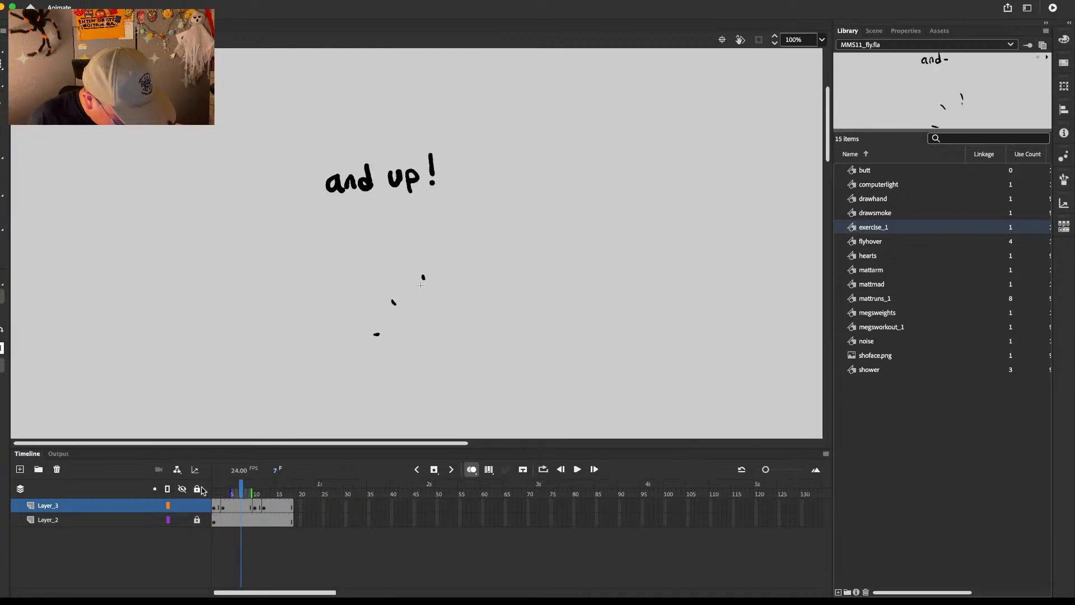
click(491, 473)
click(504, 499)
Step: Scale down all the "and up!" and "and down!" lettering on Layer_3 together and move it lower, close to the light rays
key(ctrl+a)
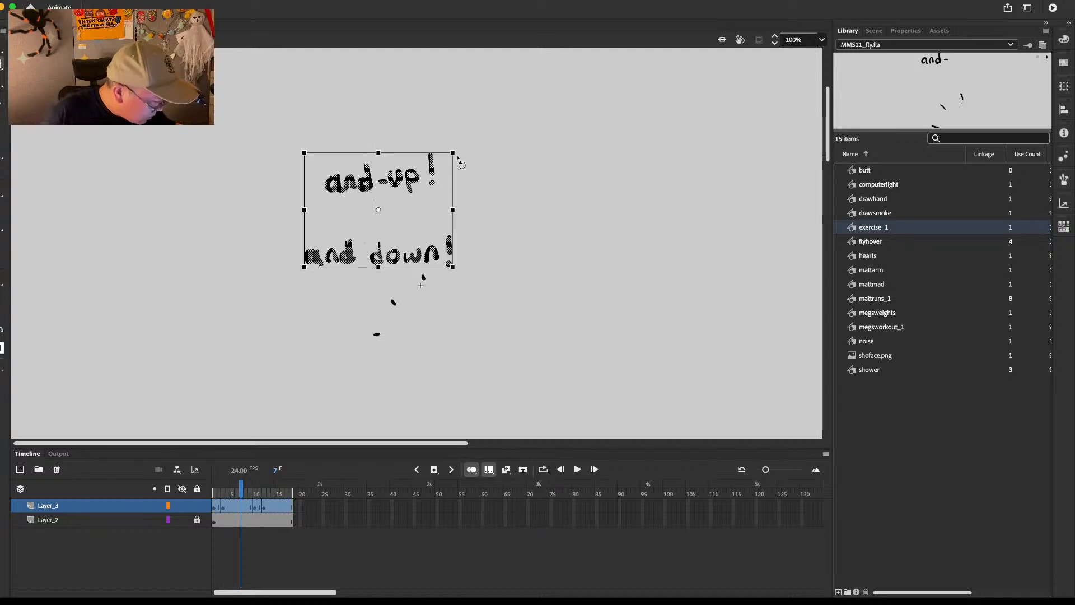
drag(453, 153, 426, 173)
drag(400, 196, 394, 251)
key(q)
key(v)
key(z)
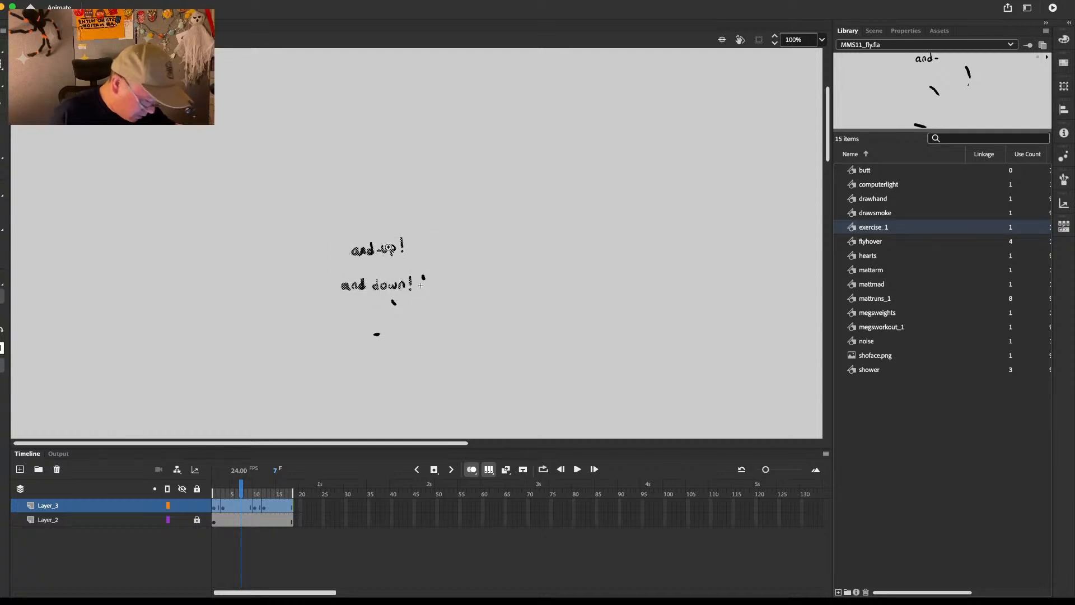
Step: Play the resized lettering in exercise_1 and again in the sofa shot on the main timeline
key(Return)
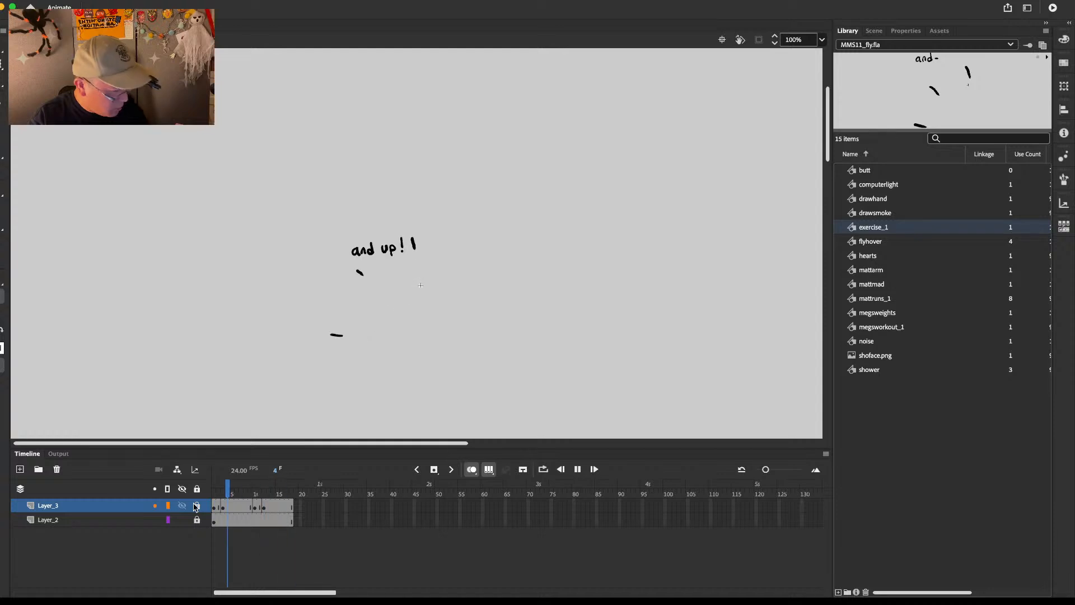
key(Return)
key(super+e)
key(Return)
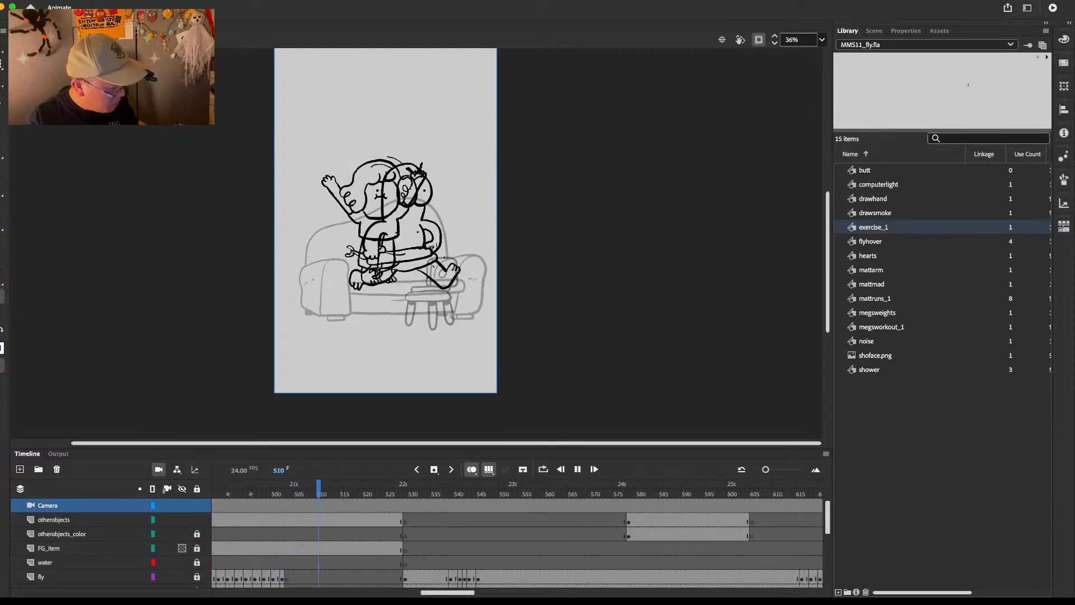
key(Return)
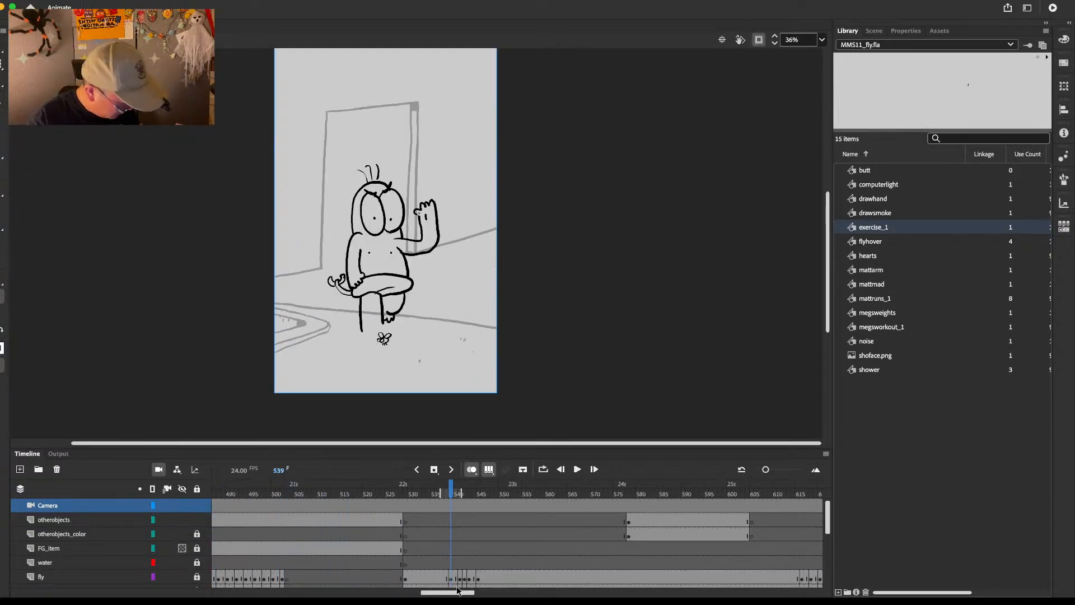
Step: Open the exercise_1 instance in place from main timeline frame 432 and go to its "and up!" drawing at frame 4
drag(453, 593, 422, 594)
click(310, 521)
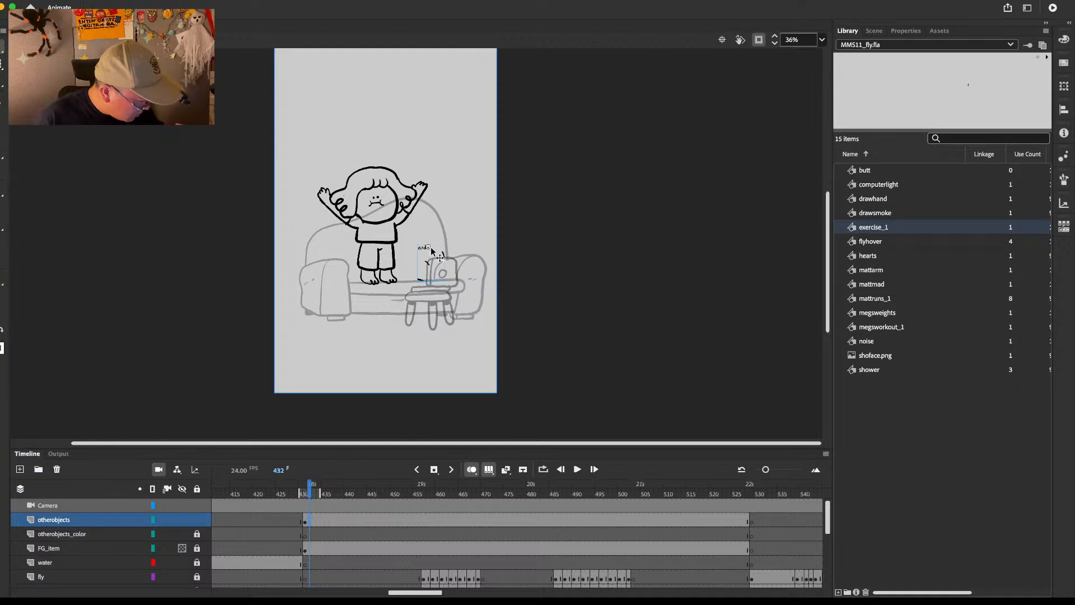
double_click(423, 253)
click(455, 244)
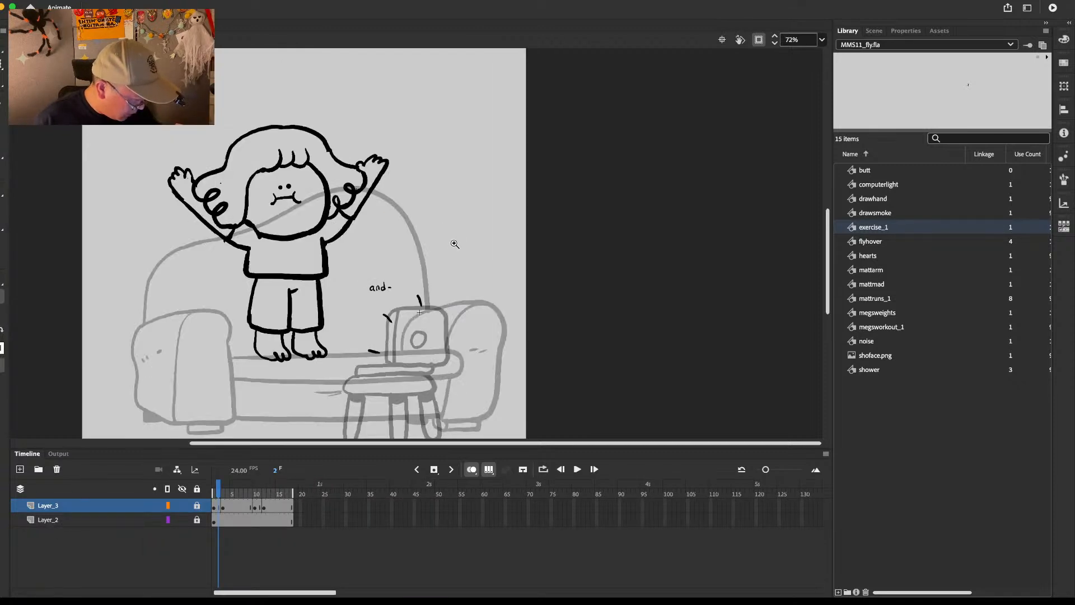
drag(218, 520, 227, 522)
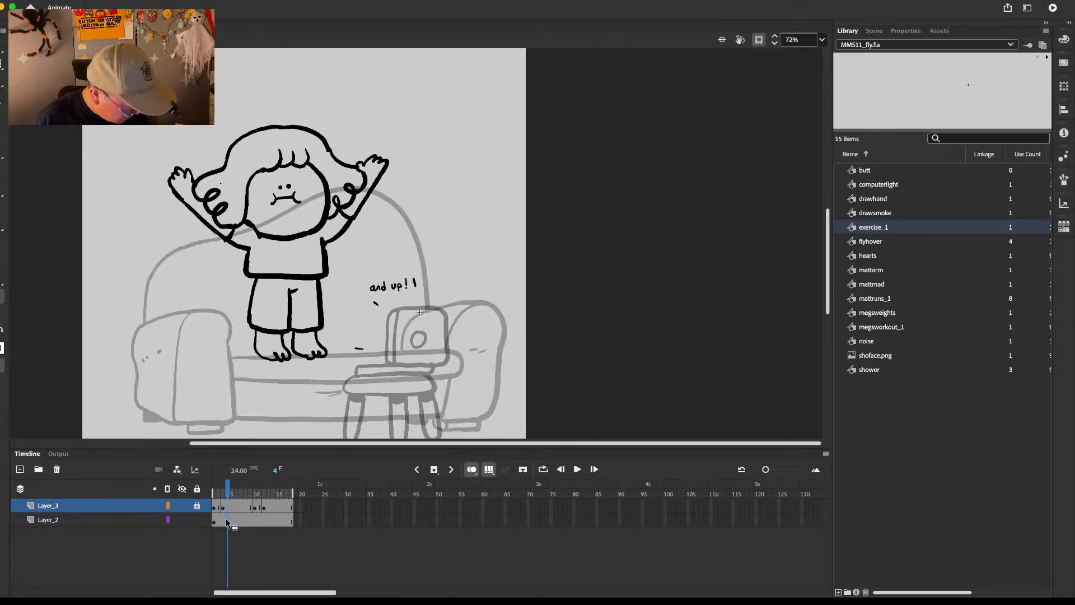
Step: Shift the light rays on Layer_2 slightly up and left from the laptop across all frames, then lock the layer
click(379, 305)
alt+click(473, 279)
key(v)
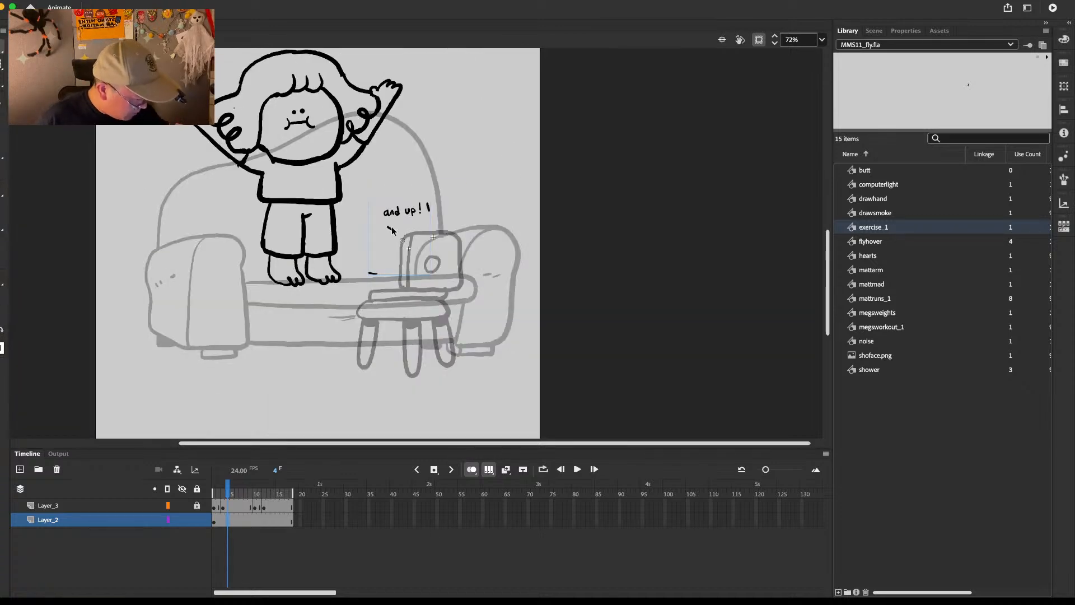
click(219, 522)
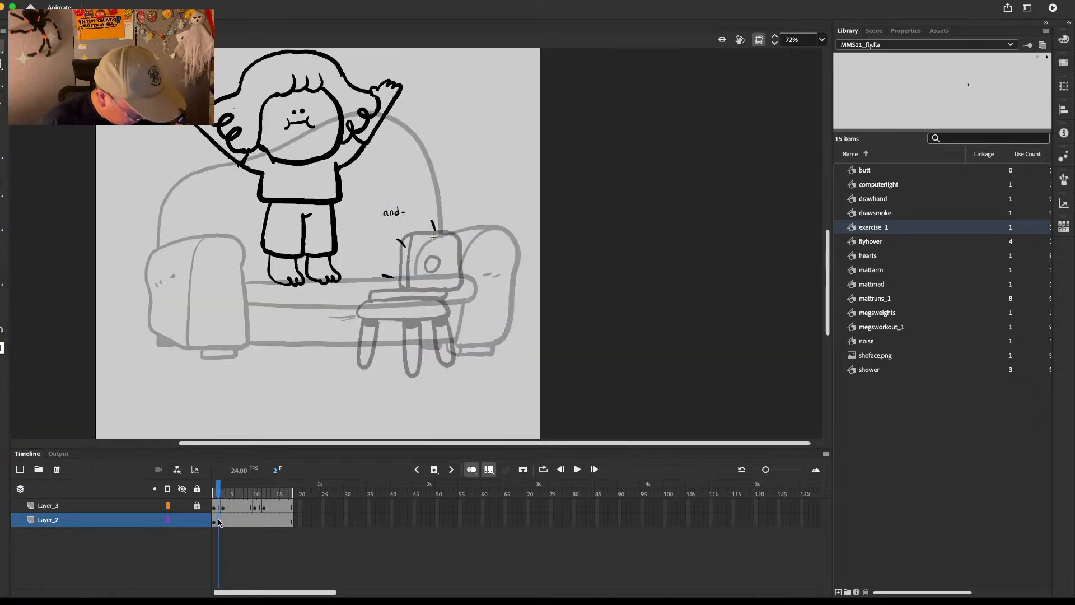
drag(405, 241, 396, 234)
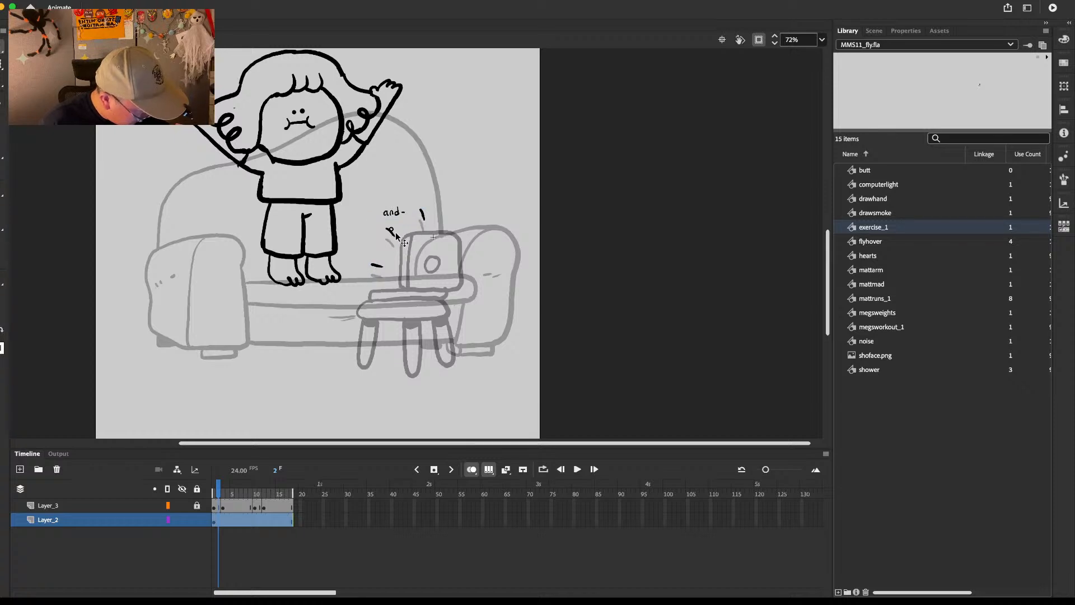
click(198, 520)
Step: Unlock Layer_3, shift all its lettering slightly up and left across every frame, and play the animation
key(Return)
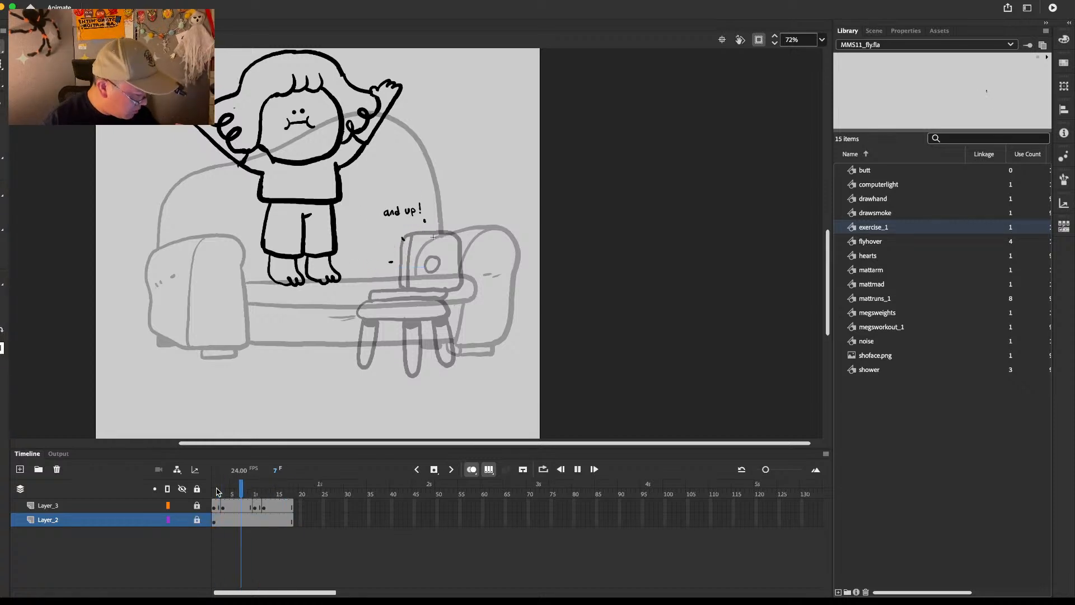
click(195, 506)
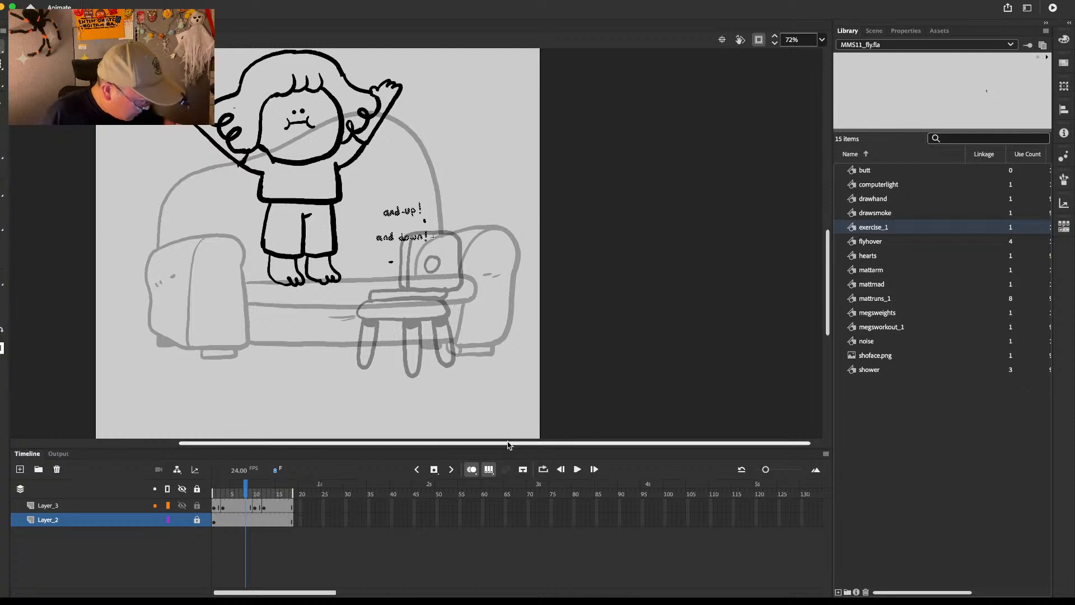
key(super+a)
drag(411, 211, 407, 202)
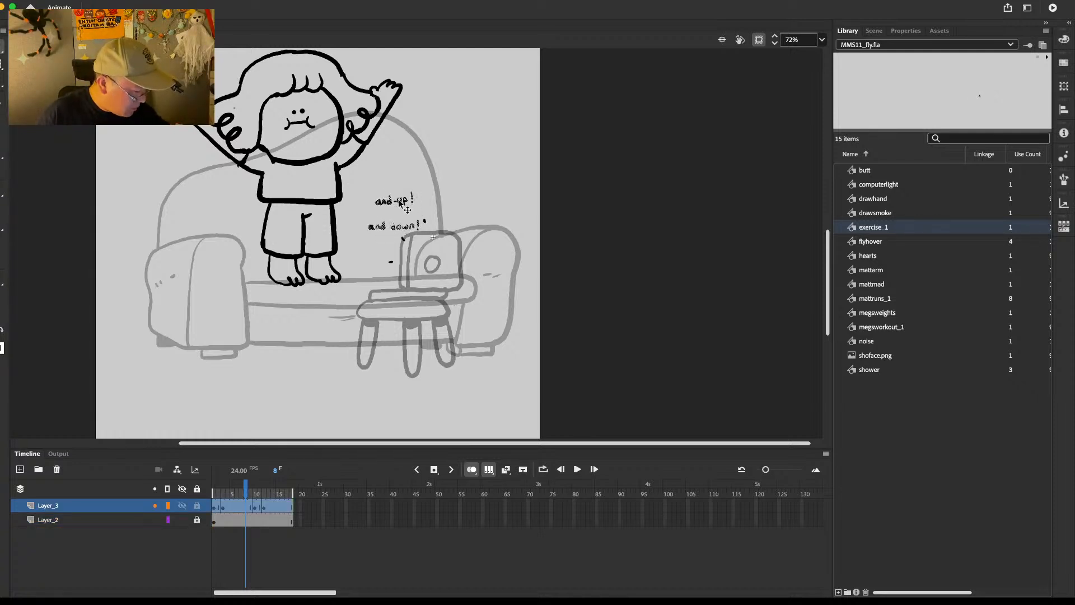
key(Return)
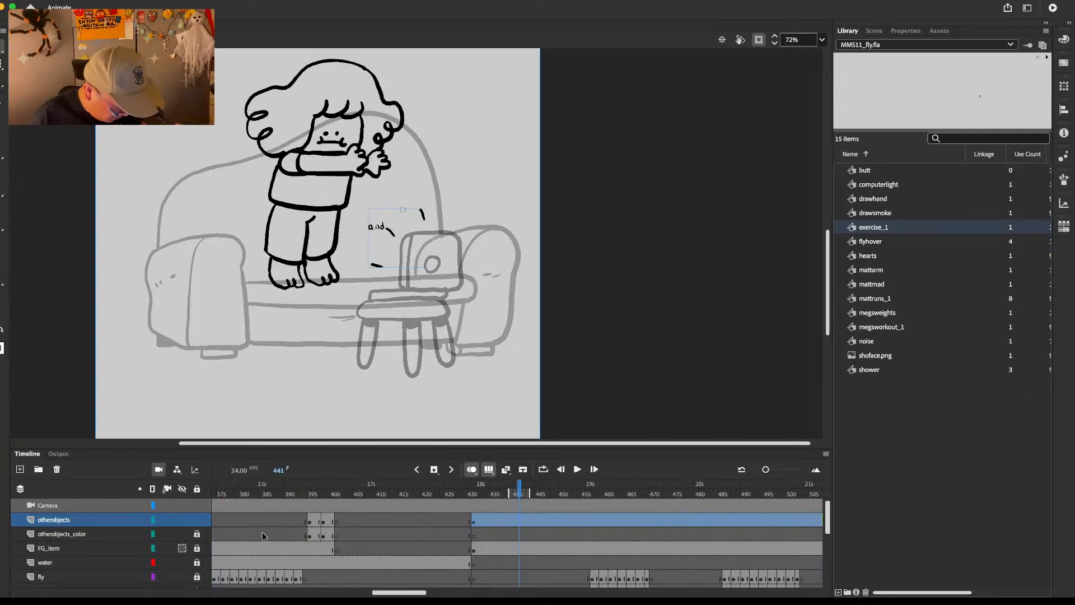
Step: Move the laptop and stool on FG_item together with the exercise_1 effect down and right, then nudge them slightly further both ways
click(497, 548)
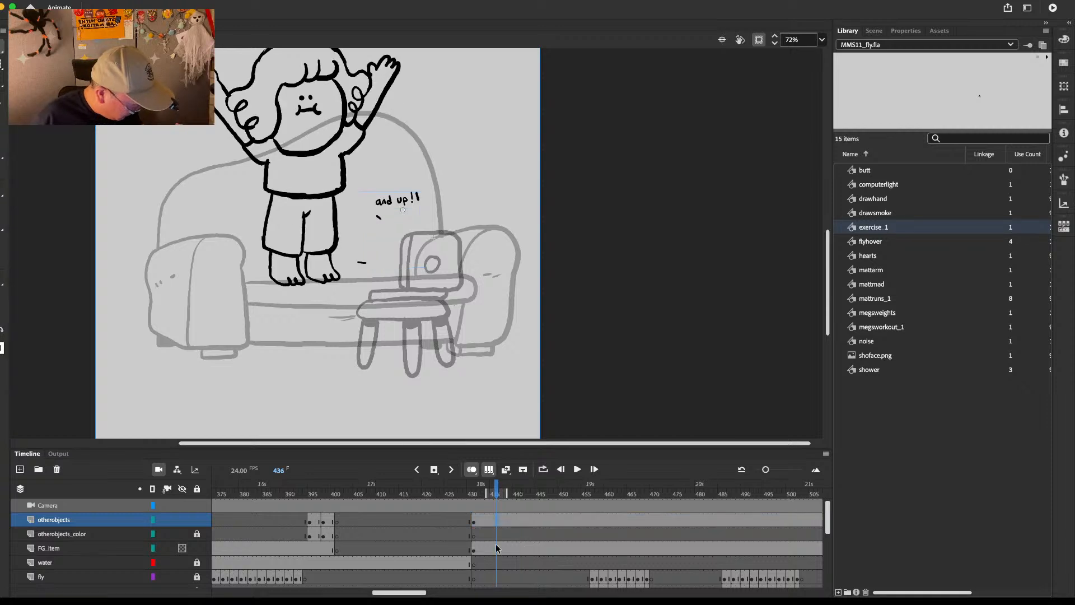
drag(464, 278, 484, 291)
key(Right)
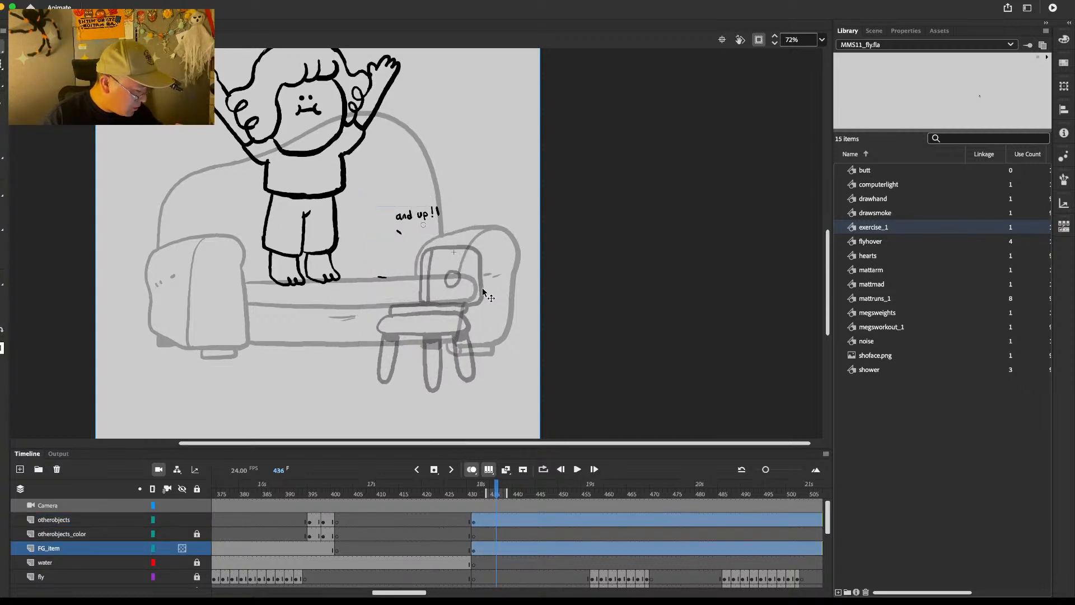
key(Down)
key(Down)
key(Down)
key(Down)
key(Down)
key(Down)
key(Right)
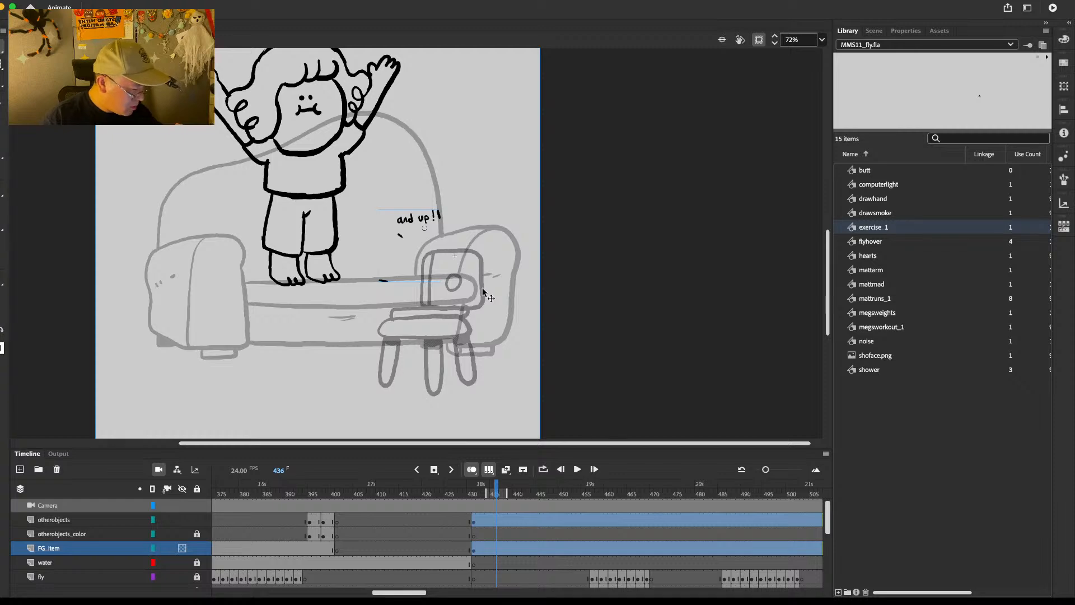
Step: Play the sofa shot with the repositioned laptop and view the full frame
key(Return)
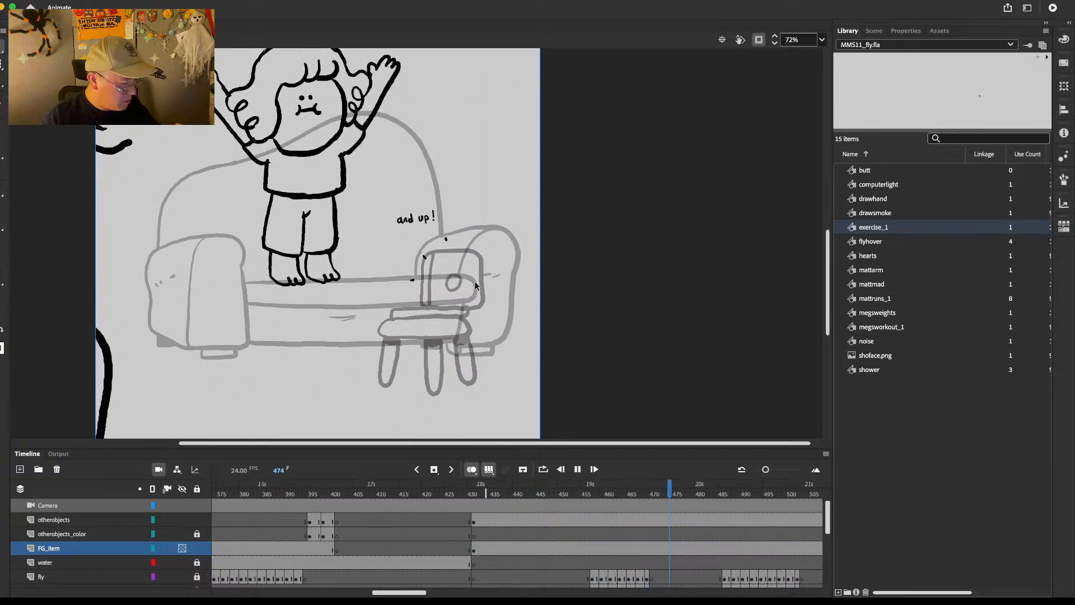
key(Return)
key(z)
alt+click(545, 288)
drag(547, 273, 548, 288)
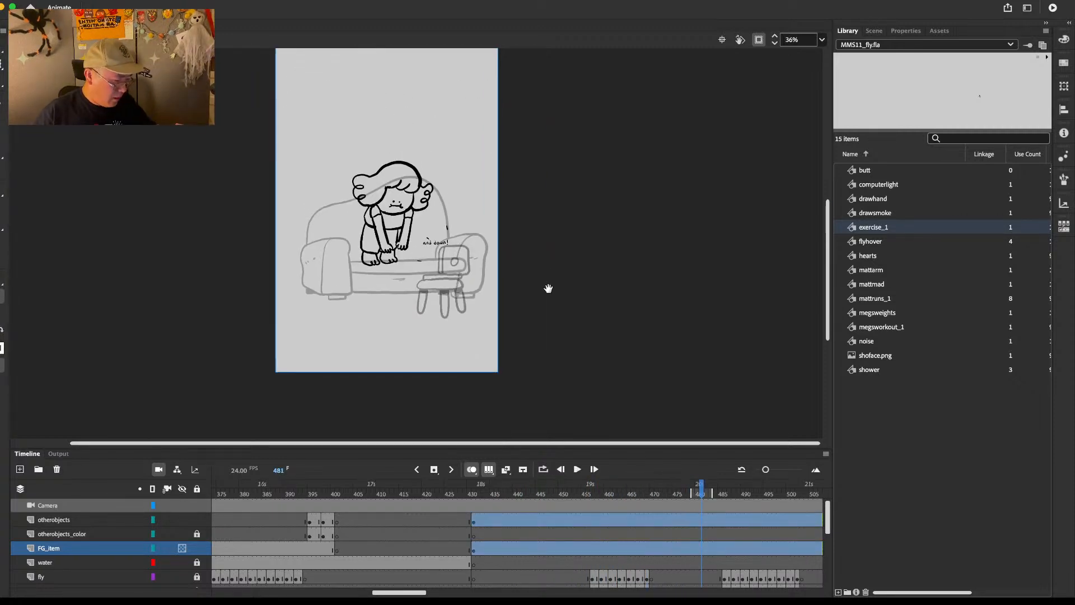
Step: Lock all layers and play the scene from about frame 400 through the sofa shot
click(463, 494)
click(197, 490)
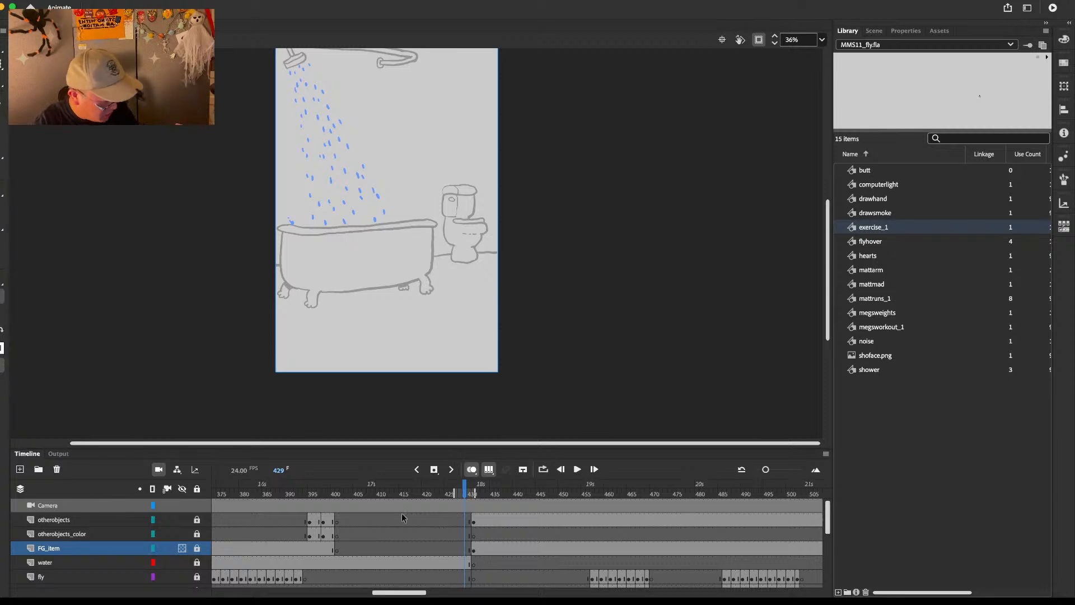
click(336, 496)
key(Return)
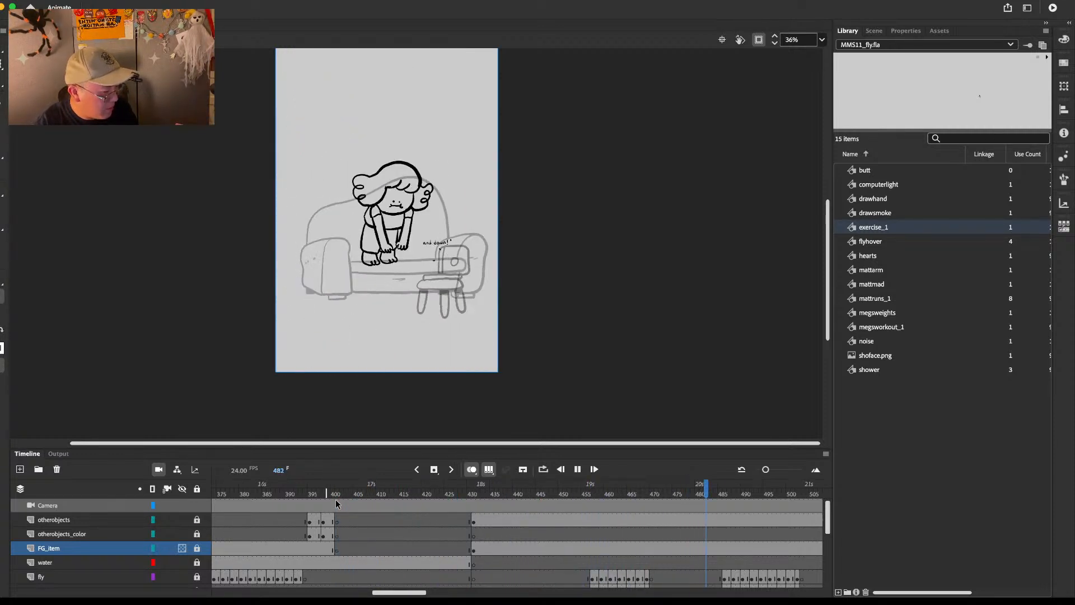
Step: Stop the playback and scrub the later shots around frame 668 to see where the sofa scene returns
key(Return)
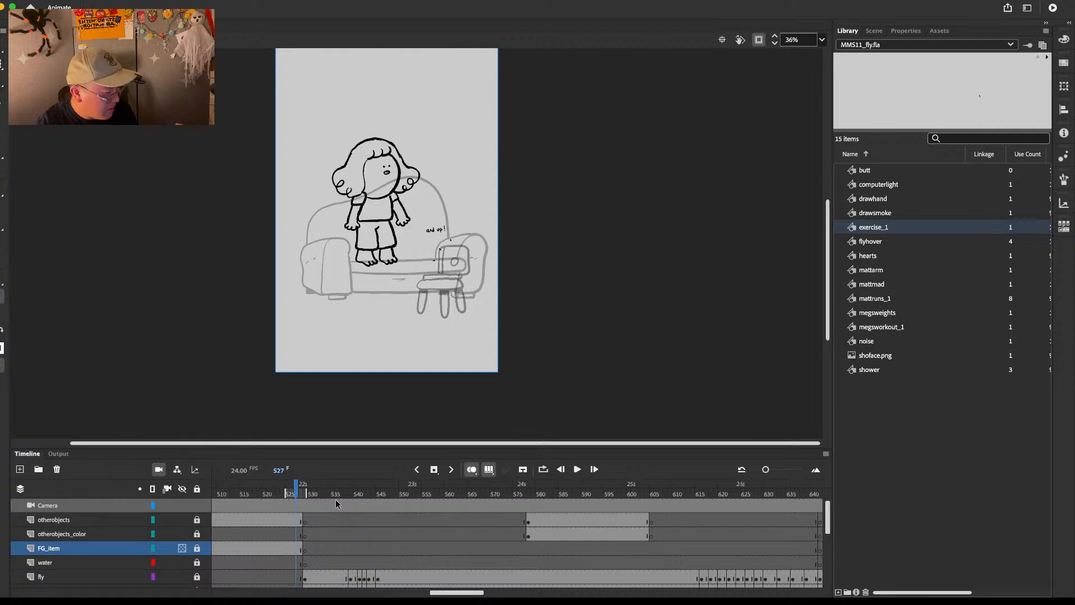
drag(456, 591, 516, 585)
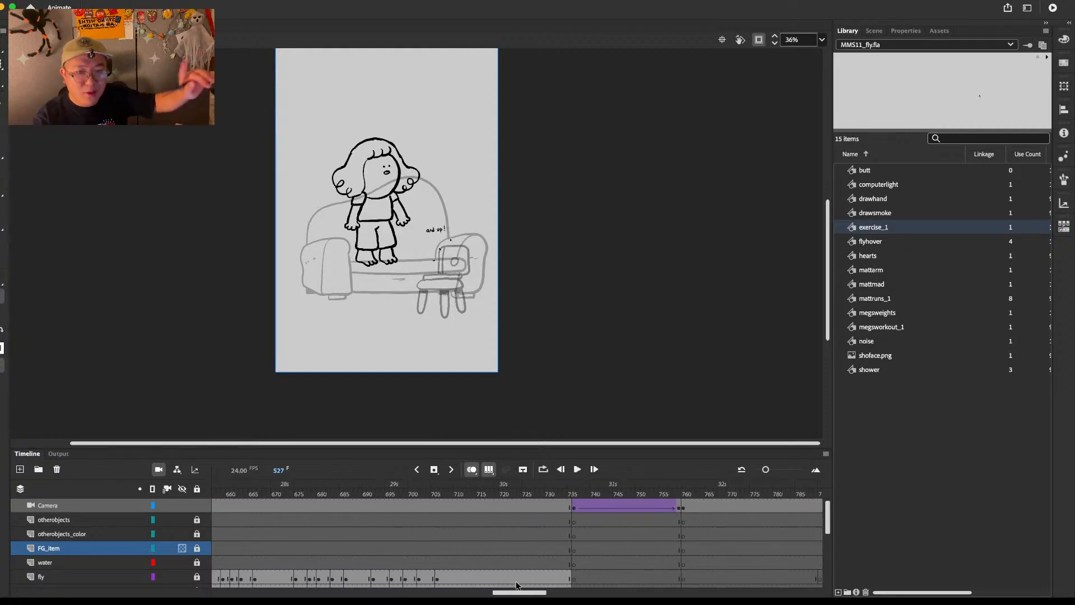
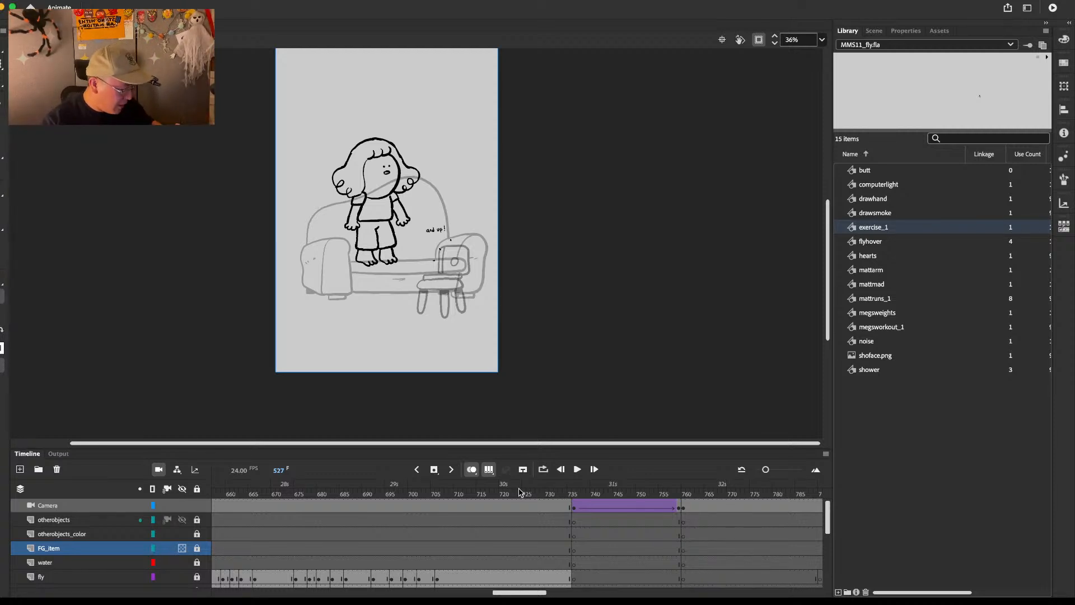
drag(536, 493, 264, 492)
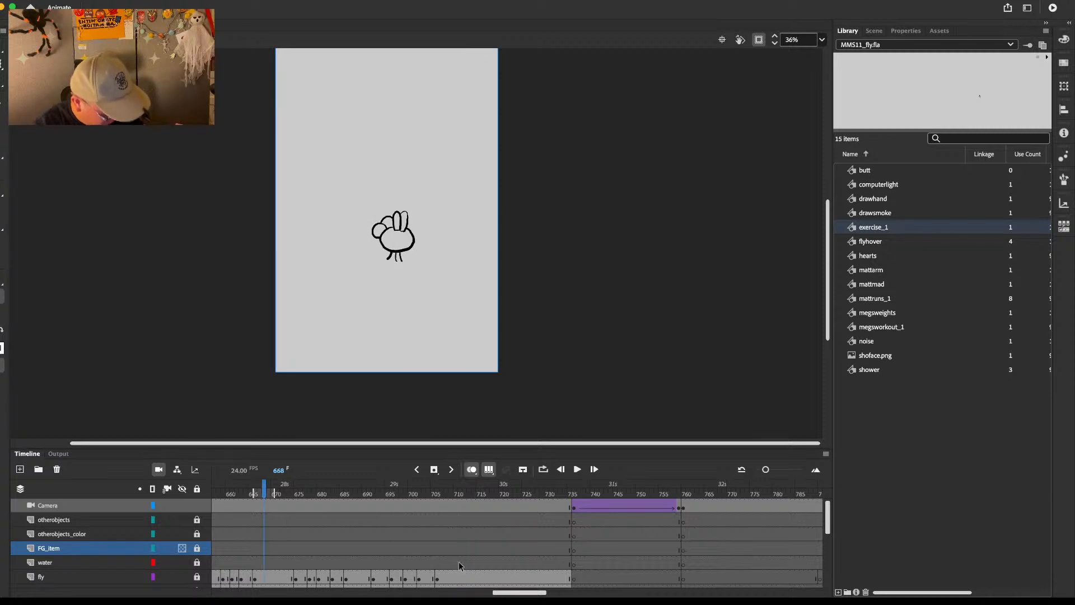
drag(496, 592, 397, 592)
Step: Copy the laptop and stool from the FG_item layer near frame 433 to frame 760, placing them by the sofa's right arm
click(270, 548)
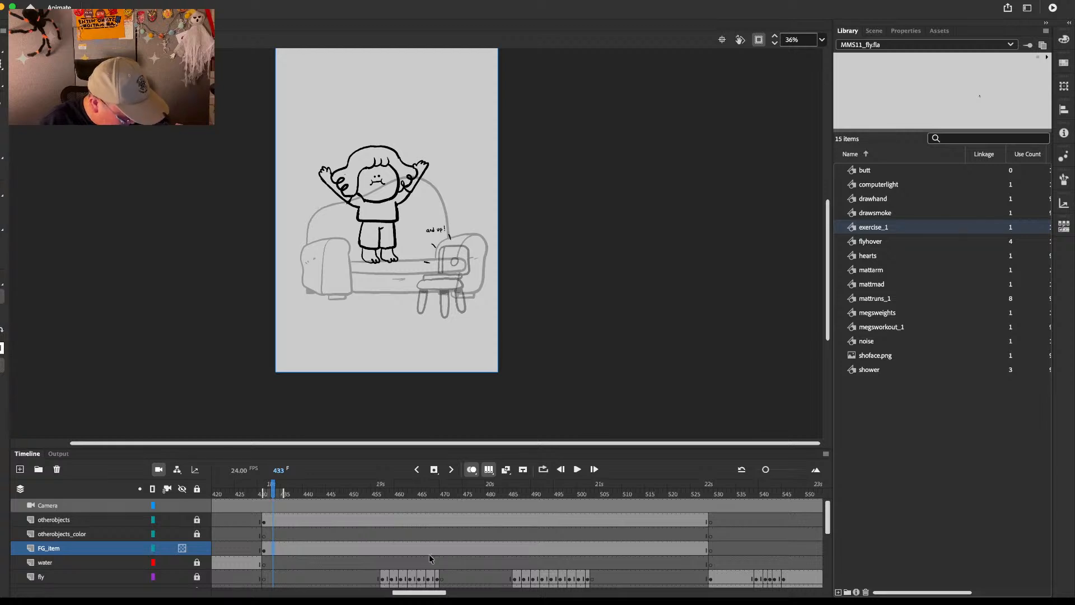
scroll(430, 578, right, 15)
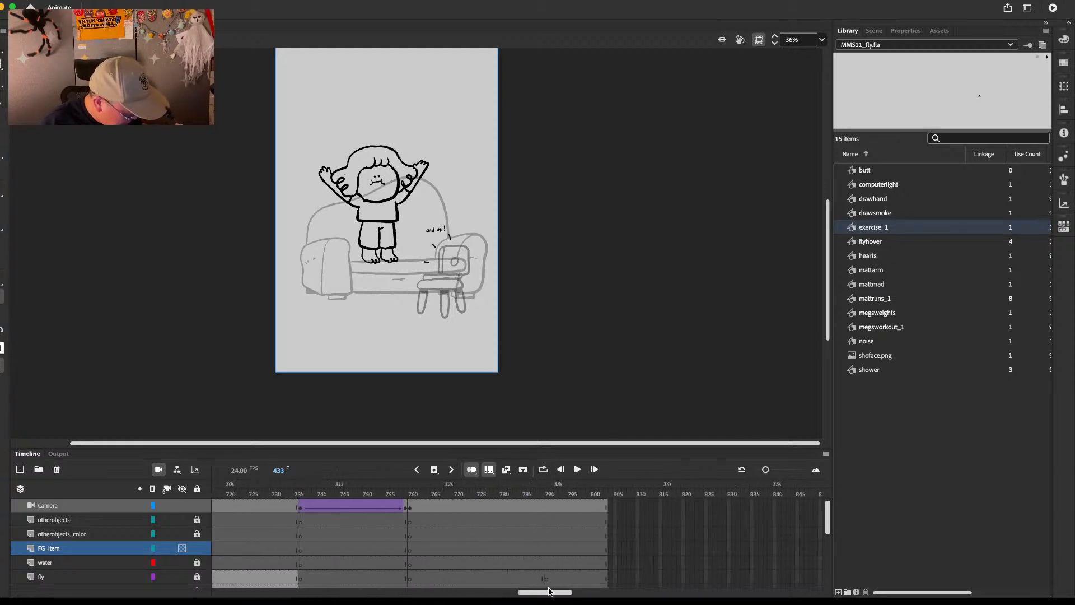
click(502, 549)
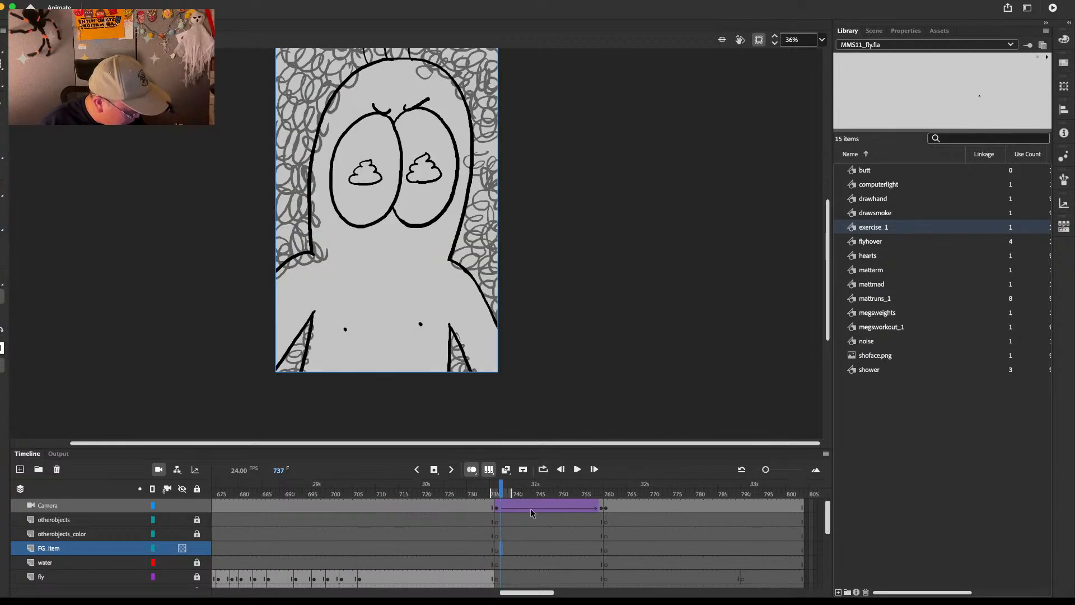
click(611, 495)
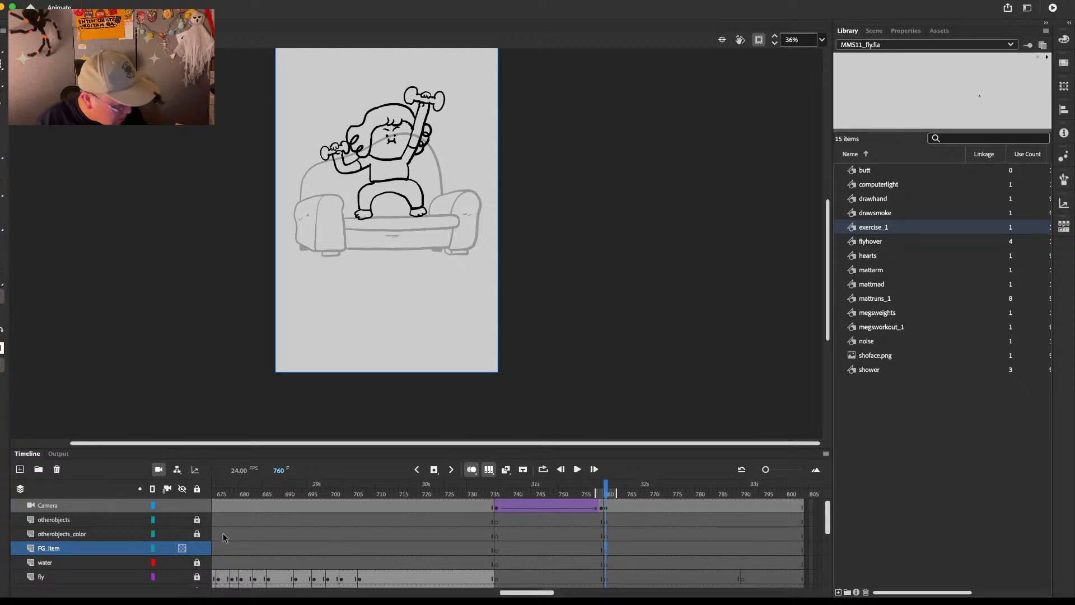
key(shift+super+v)
key(super+z)
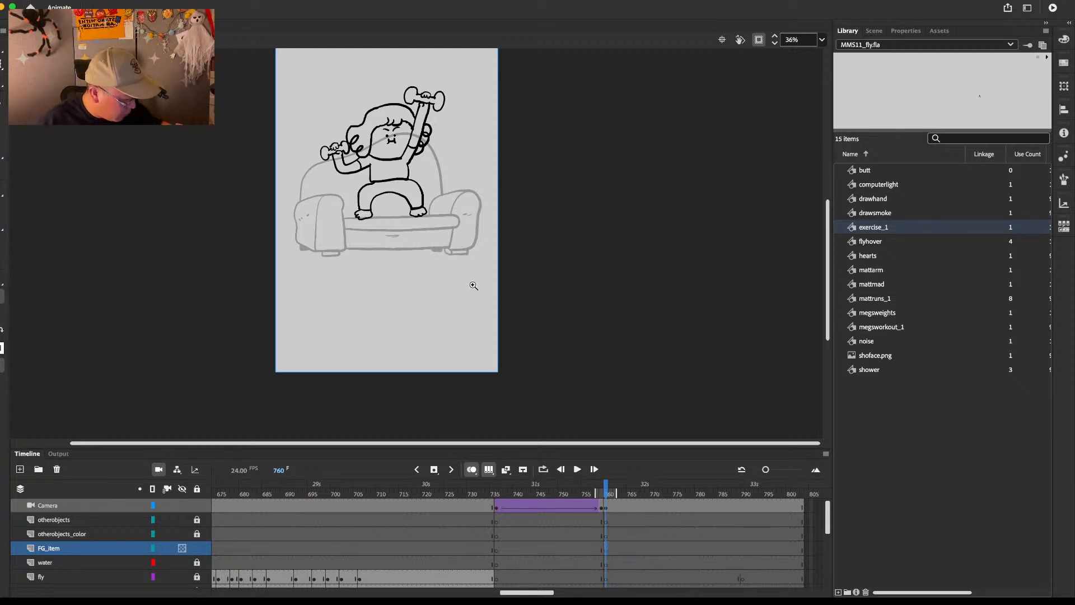
key(super+v)
key(v)
mouse_move(439, 242)
mouse_down()
mouse_move(461, 246)
mouse_move(459, 262)
mouse_move(453, 238)
mouse_up()
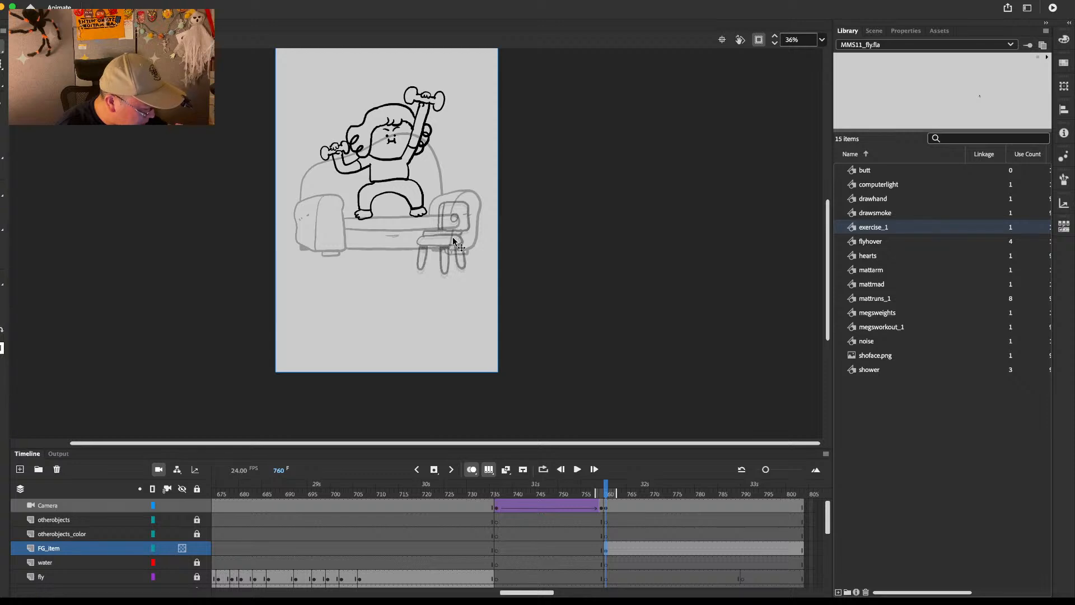
Step: Move the pasted laptop slightly up at frame 760, then remove its keyboard base and the stool beneath it
click(419, 281)
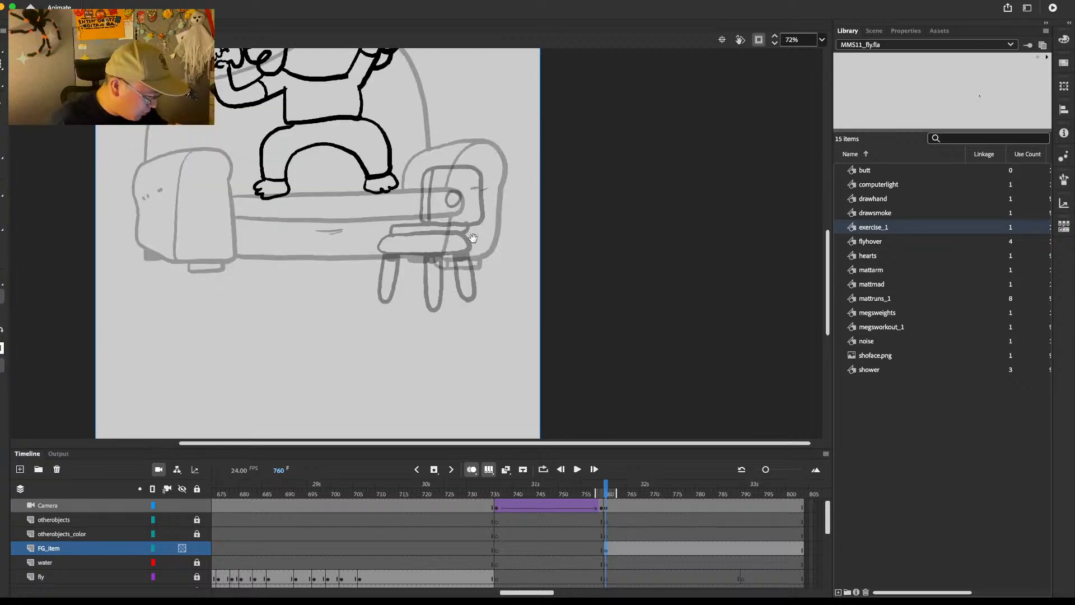
drag(526, 221, 530, 258)
key(v)
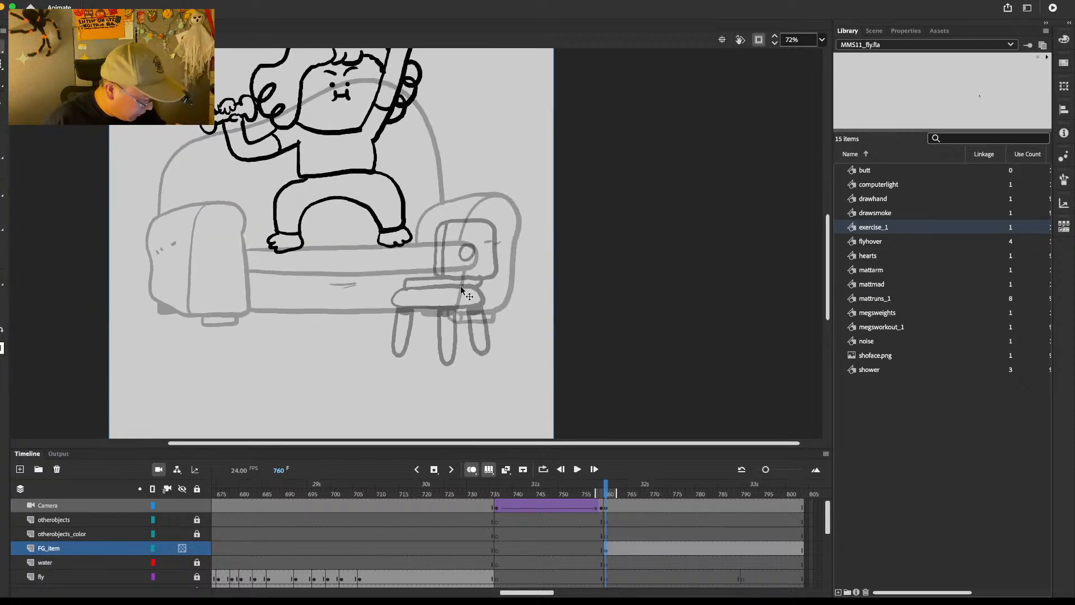
mouse_move(460, 288)
mouse_down()
mouse_move(456, 263)
mouse_move(472, 275)
mouse_move(418, 284)
mouse_up()
key(e)
key(l)
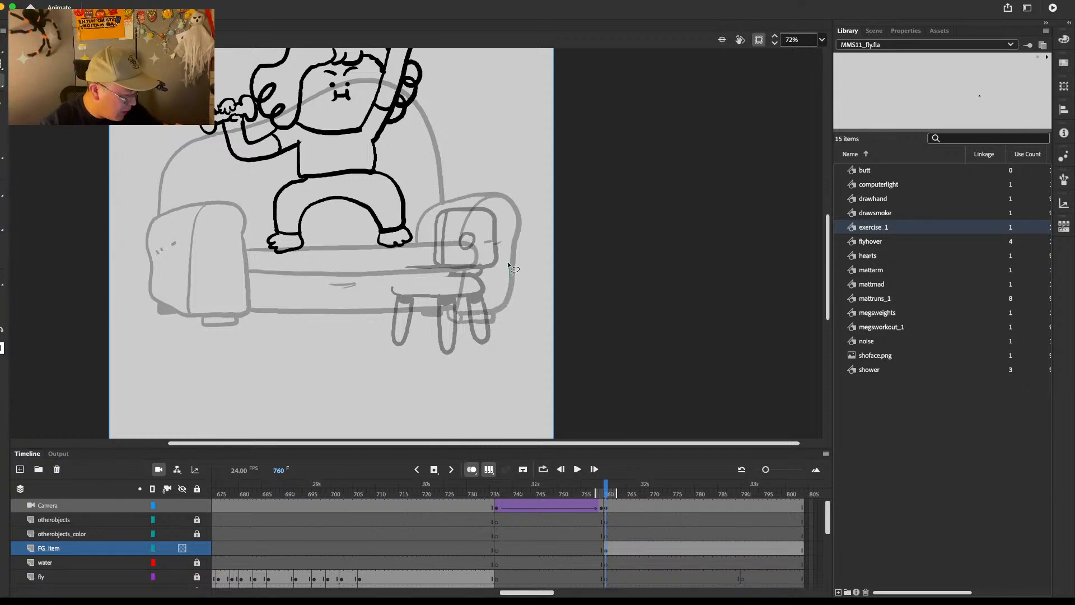
mouse_move(508, 263)
mouse_down()
mouse_move(380, 269)
mouse_move(527, 318)
mouse_up()
key(Delete)
Step: Redraw the laptop's keyboard base as a slanted panel extending left from the screen, undoing unwanted strokes
key(b)
drag(435, 257, 494, 270)
key(super+z)
key(super+z)
mouse_move(496, 256)
mouse_down()
mouse_move(448, 280)
mouse_move(403, 260)
mouse_move(435, 279)
mouse_up()
key(super+z)
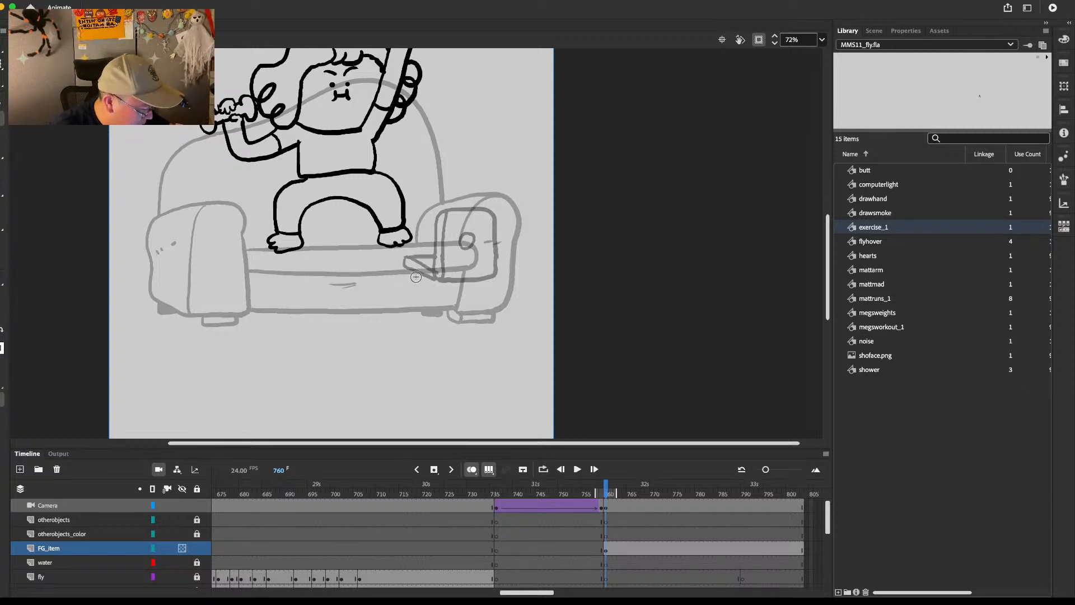
key(super+z)
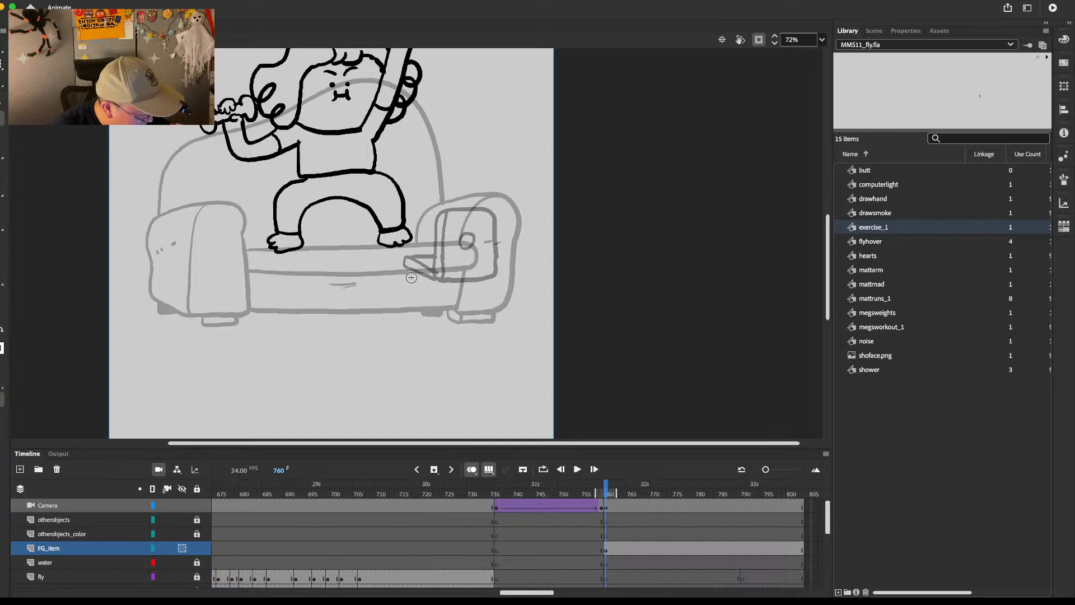
Step: Draw a new three-legged stool with a rounded seat under the laptop and redraw its left leg
mouse_move(413, 267)
mouse_down()
mouse_move(437, 292)
mouse_move(465, 274)
mouse_up()
mouse_move(416, 313)
mouse_down()
mouse_move(467, 341)
mouse_move(464, 295)
mouse_move(458, 341)
mouse_move(477, 301)
mouse_move(487, 334)
mouse_move(474, 330)
mouse_move(471, 310)
mouse_move(485, 334)
mouse_move(471, 294)
mouse_up()
key(super+z)
key(super+z)
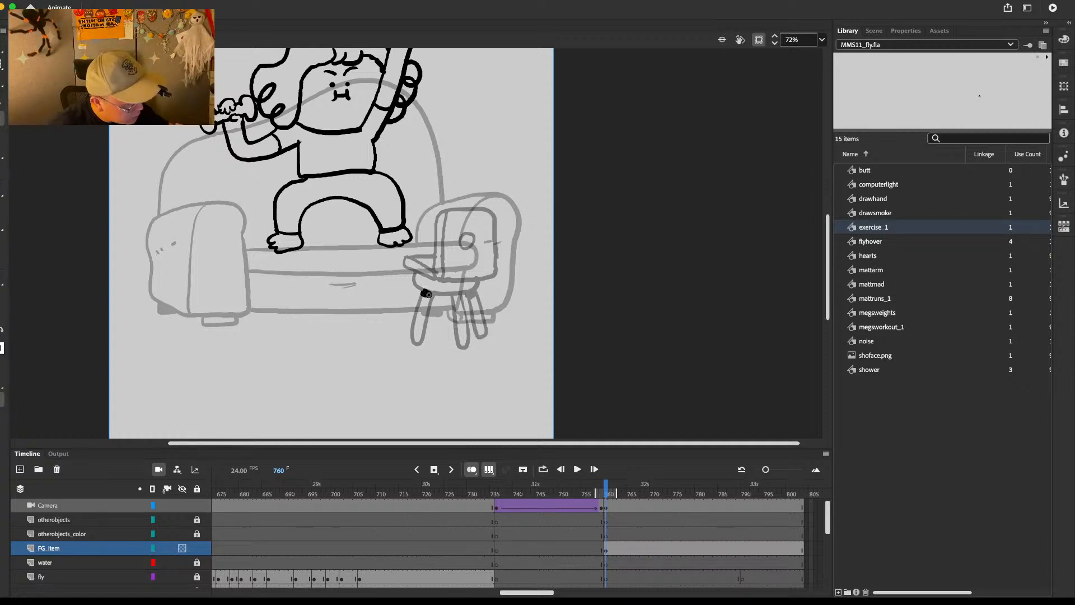
mouse_move(431, 321)
mouse_down()
mouse_move(422, 344)
mouse_move(412, 340)
mouse_up()
key(b)
mouse_move(417, 318)
mouse_down()
mouse_move(409, 344)
mouse_move(428, 320)
mouse_move(404, 352)
mouse_move(409, 344)
mouse_up()
key(e)
key(b)
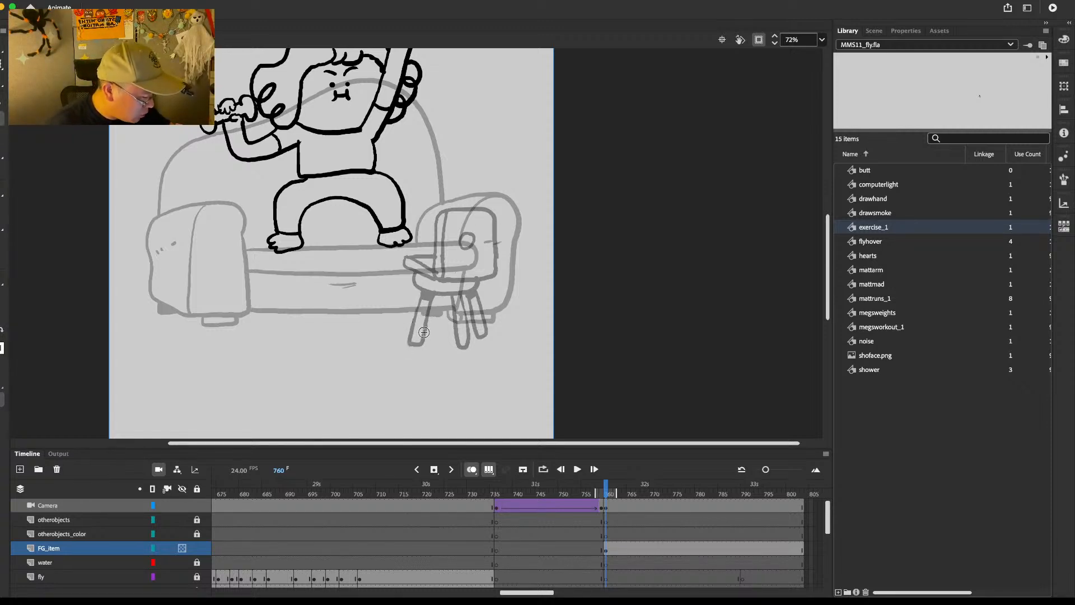
Step: Redraw the laptop screen's right edge and its rounded upper-right corner on FG_item
scroll(424, 332, up, 1)
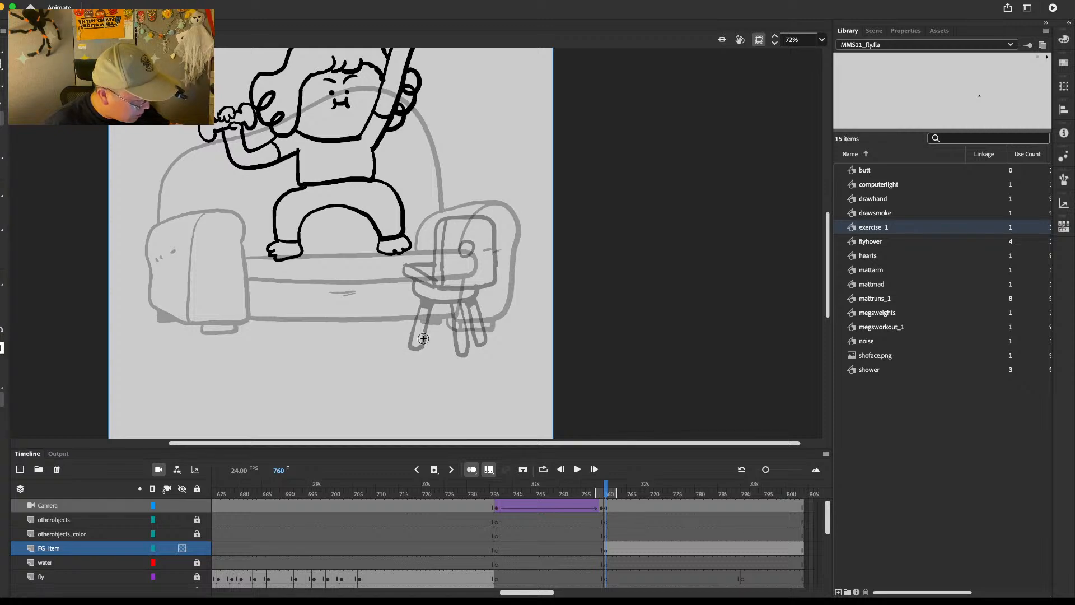
scroll(523, 256, up, 2)
scroll(523, 257, left, 2)
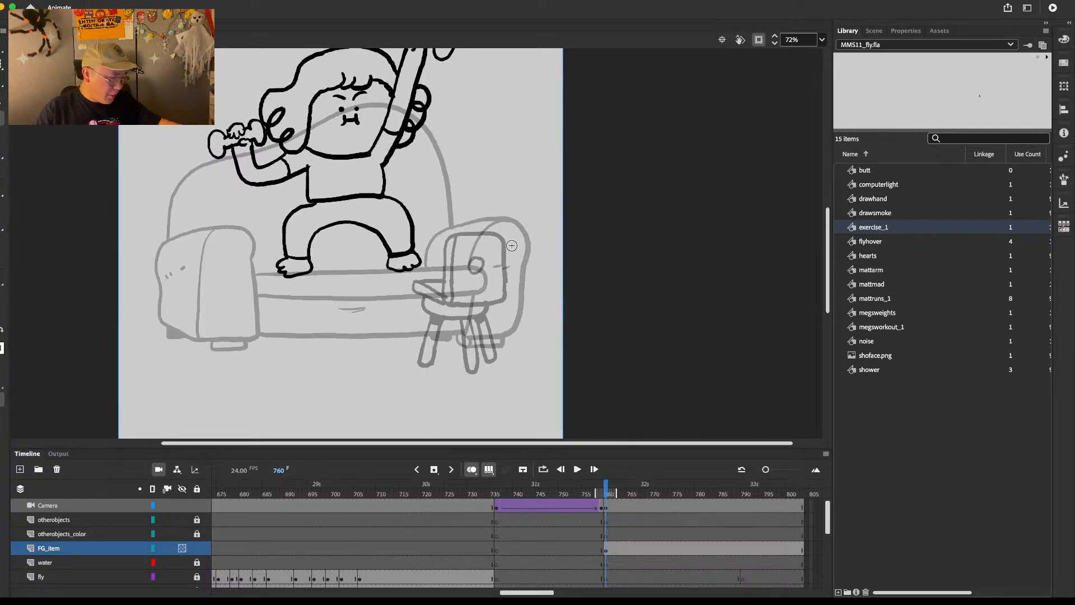
drag(500, 235, 505, 299)
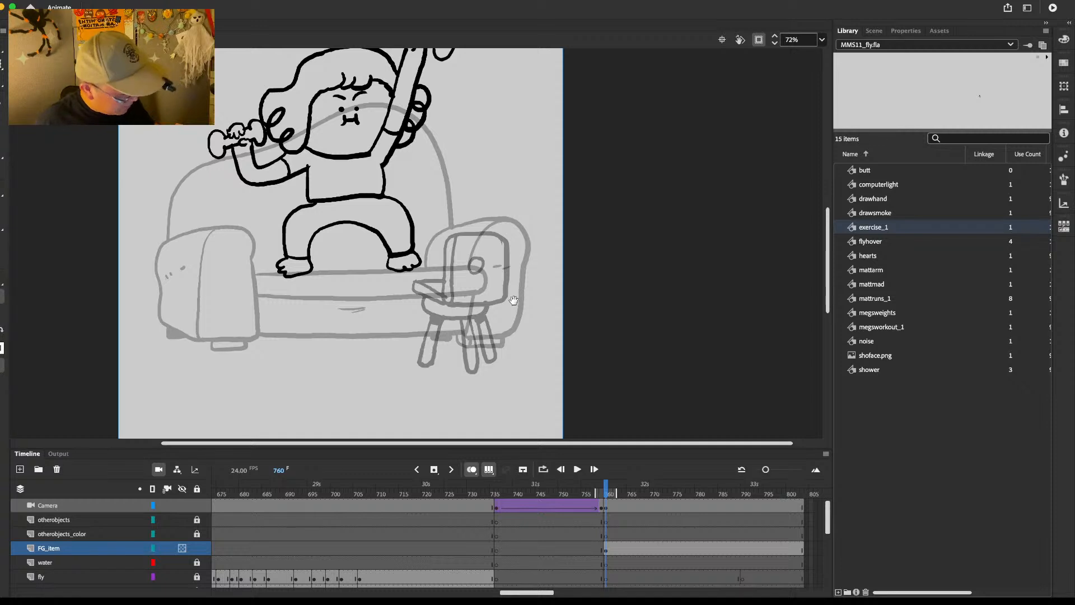
scroll(514, 301, up, 2)
scroll(513, 300, left, 1)
drag(496, 254, 511, 257)
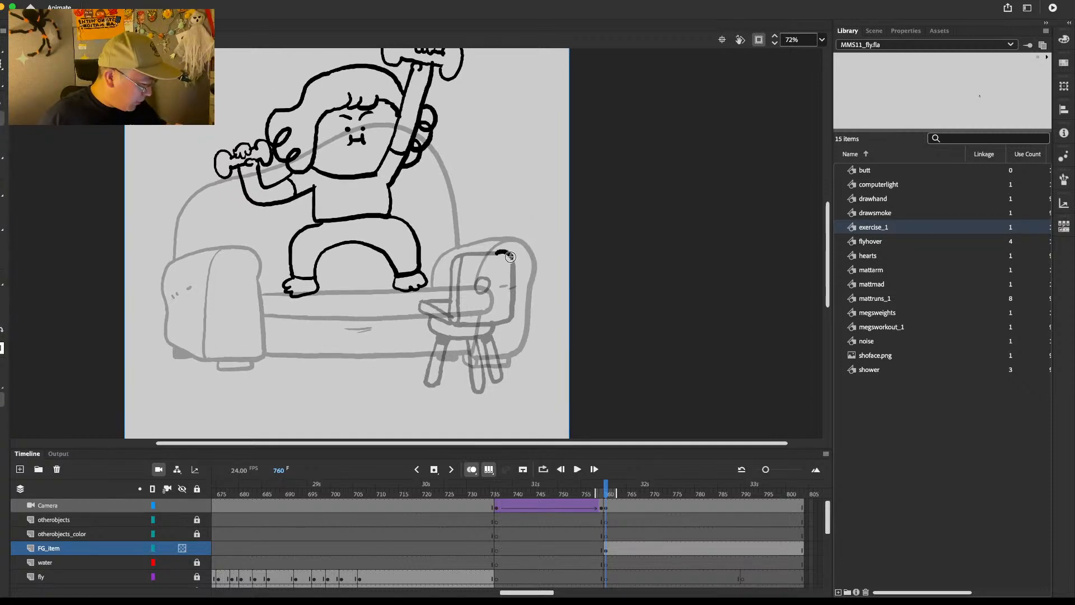
Step: Replace the laptop and stool on FG_item near frame 433 with the redrawn version, positioned in front of the sofa's right arm
key(super+minus)
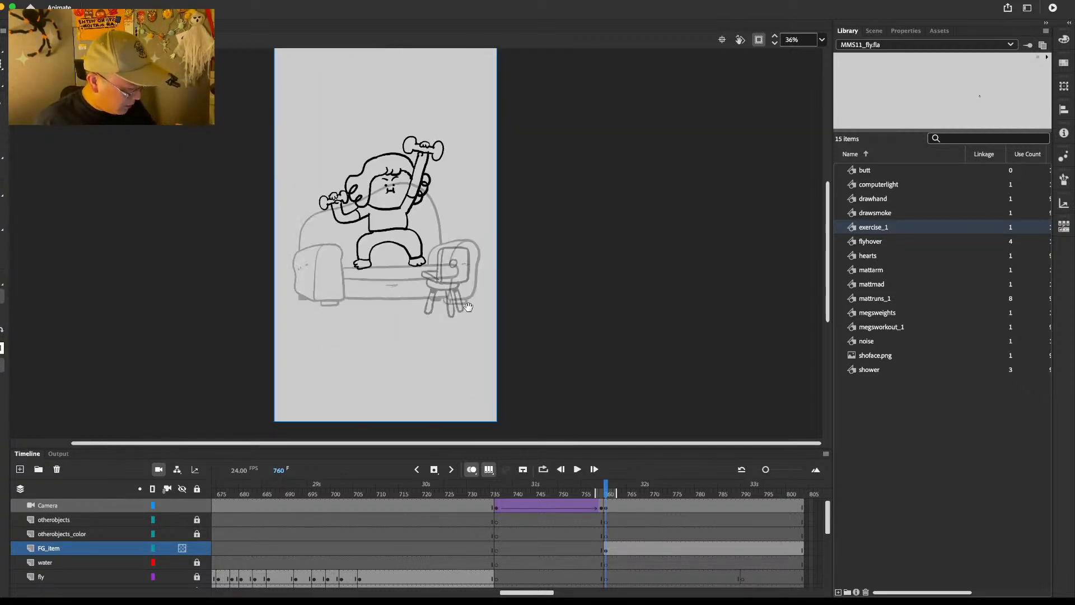
drag(535, 586, 424, 588)
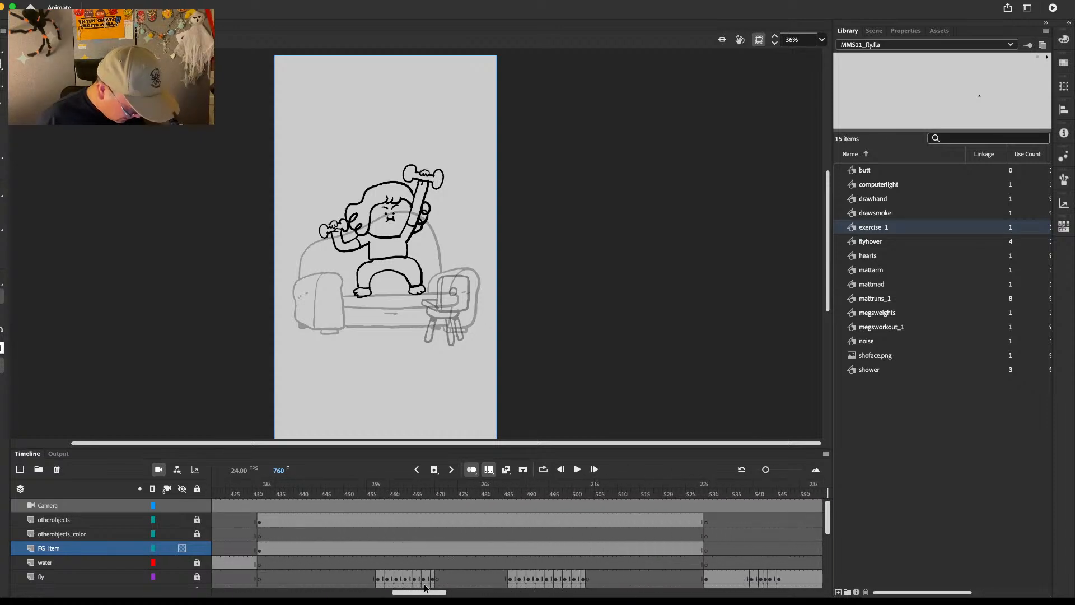
click(267, 545)
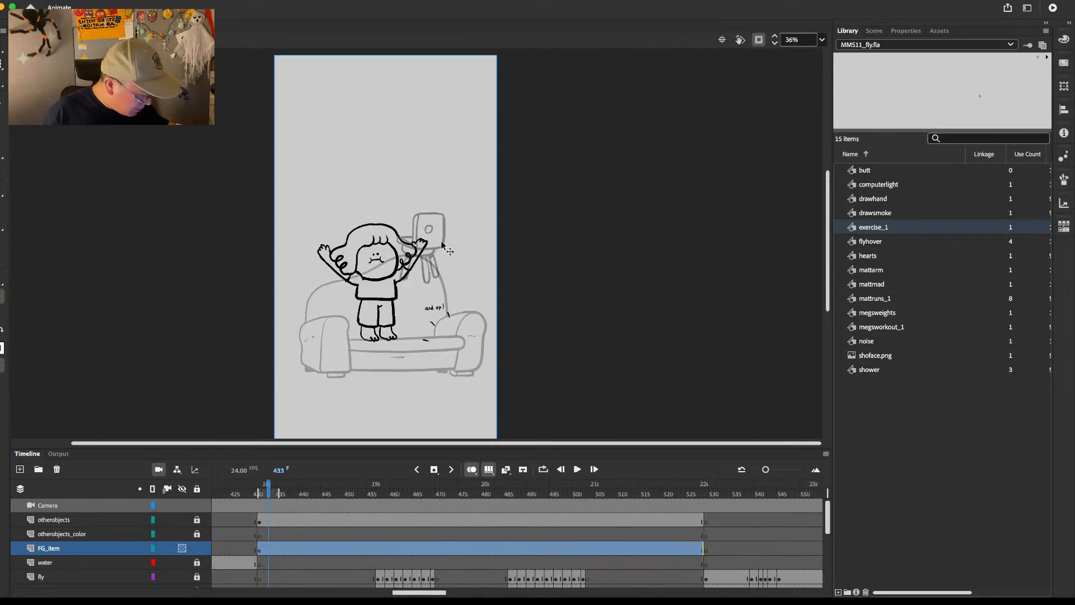
drag(442, 245, 471, 350)
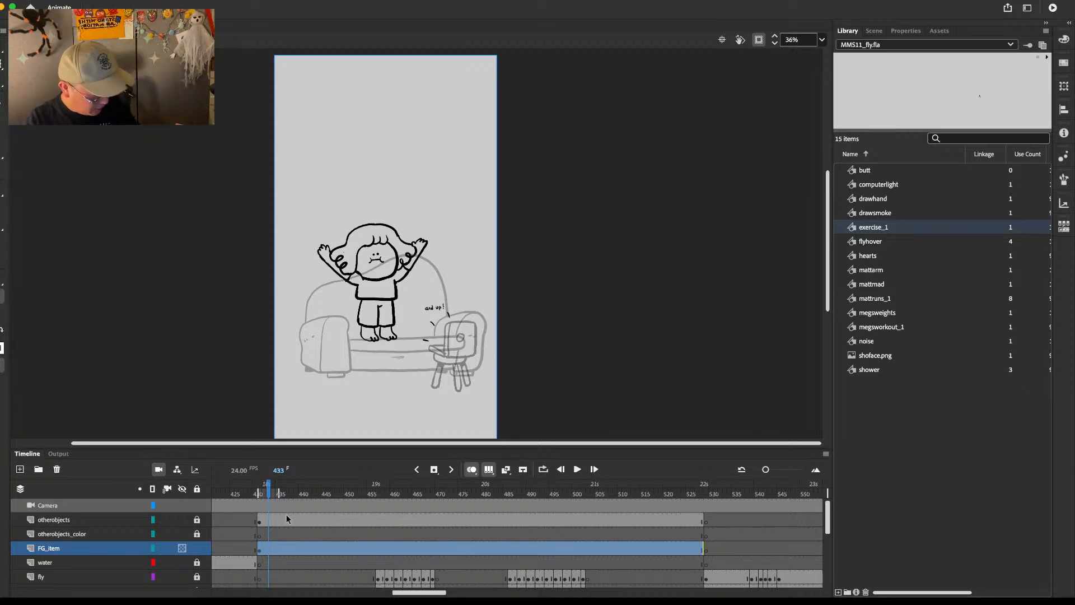
Step: Turn off Edit Multiple Frames and play the animation from before the first sofa shot
click(246, 496)
key(Return)
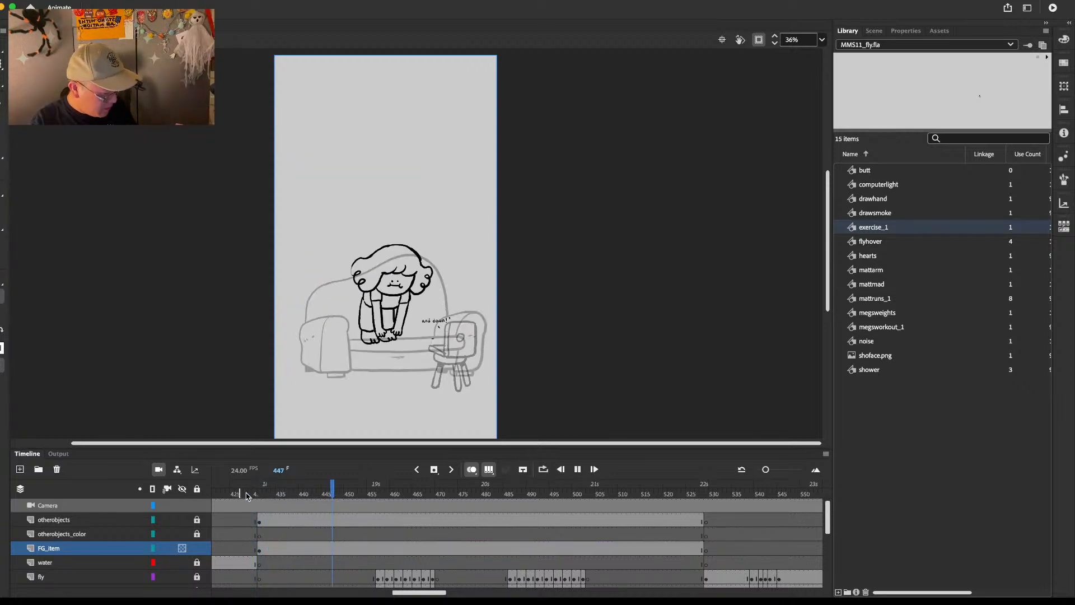
key(Return)
click(489, 470)
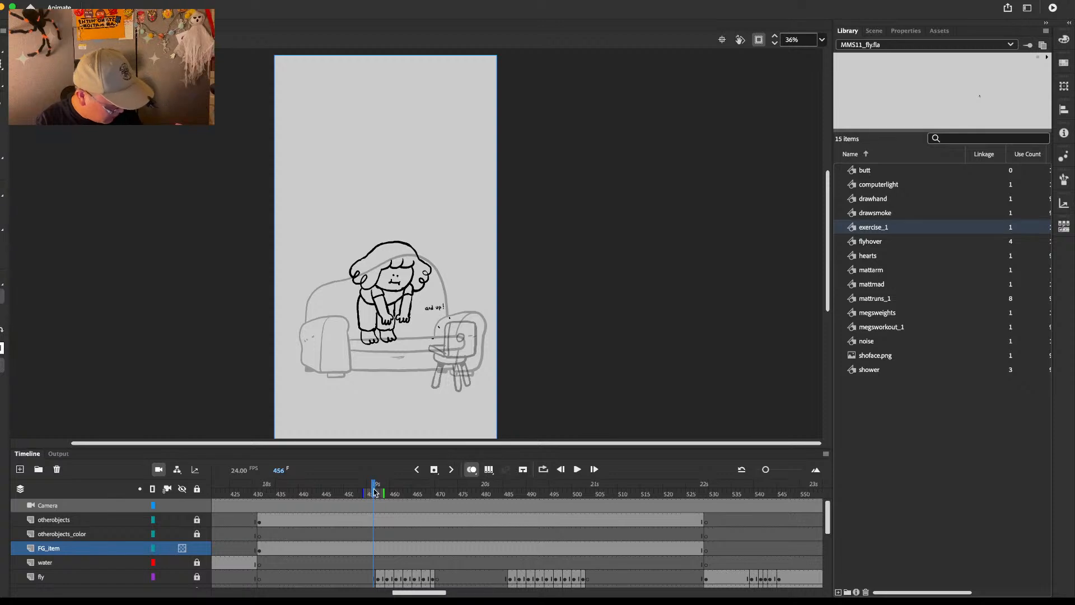
mouse_move(374, 493)
mouse_down()
mouse_move(257, 505)
mouse_move(681, 506)
mouse_move(804, 492)
mouse_move(227, 494)
mouse_up()
key(Return)
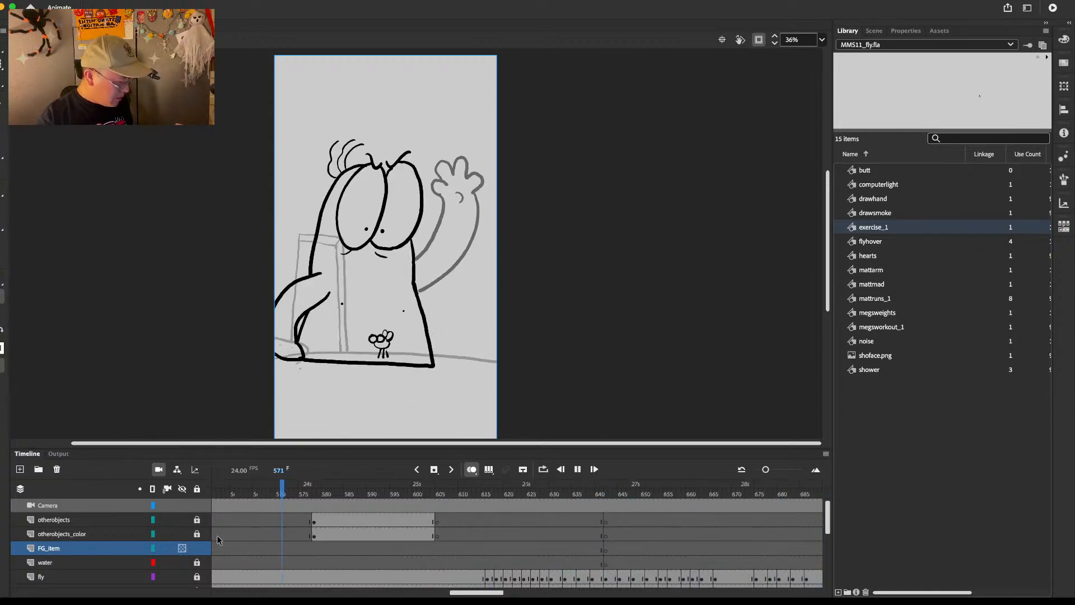
Step: Play the dumbbell workout shot from about frame 760 with the new laptop and stool
drag(615, 490, 553, 504)
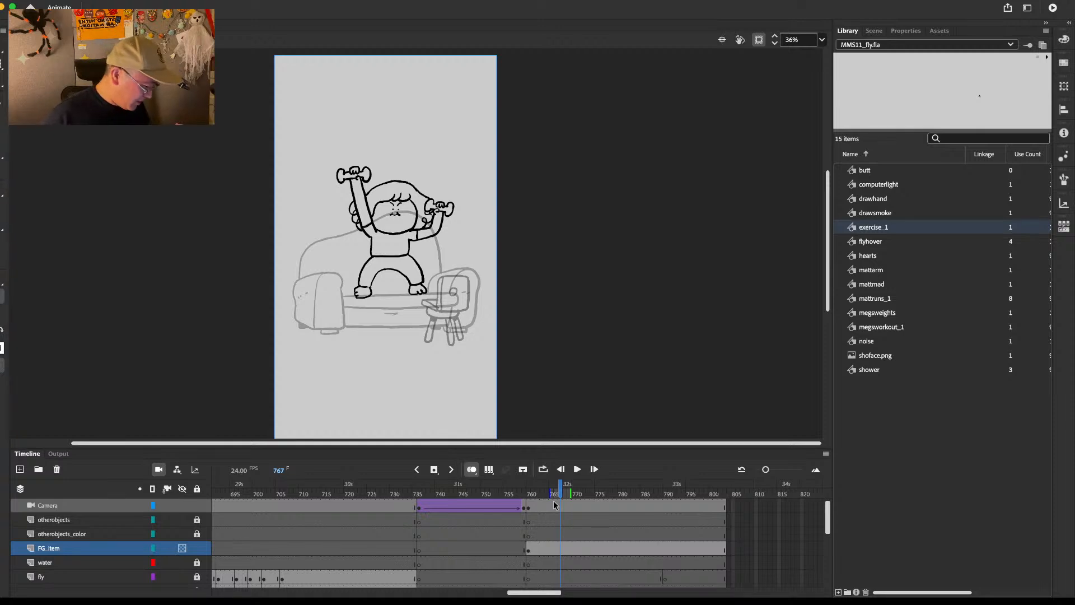
key(Return)
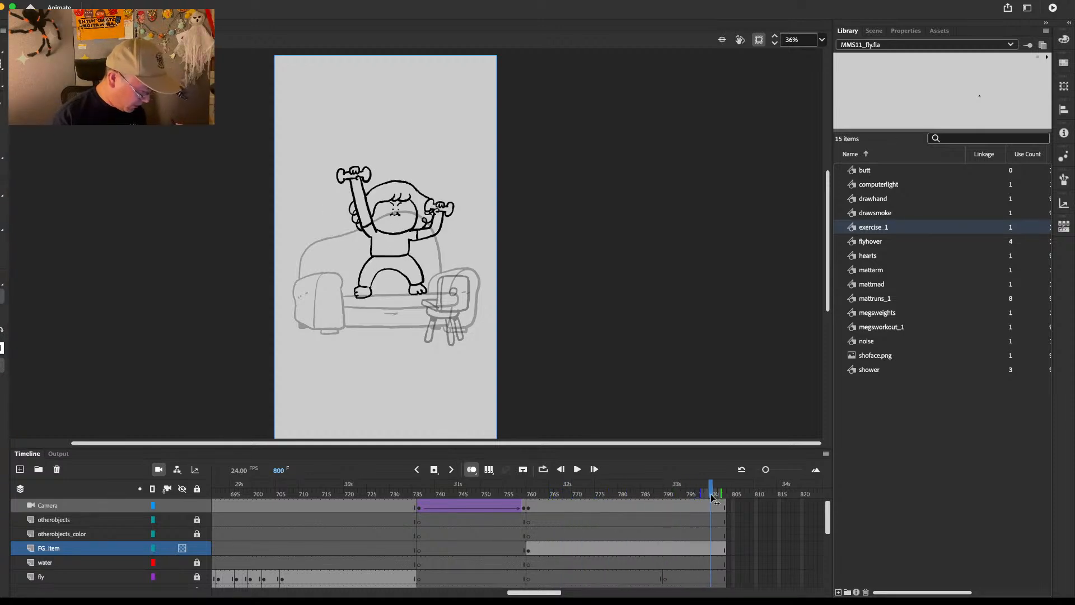
click(526, 508)
key(Return)
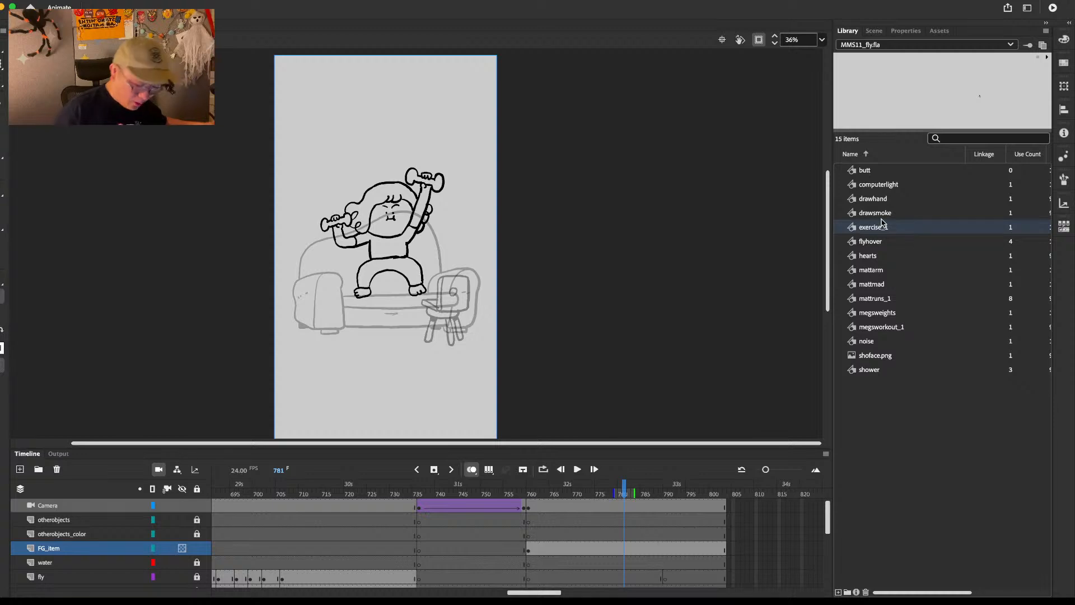
Step: Create a new graphic symbol named exercise_2
click(533, 550)
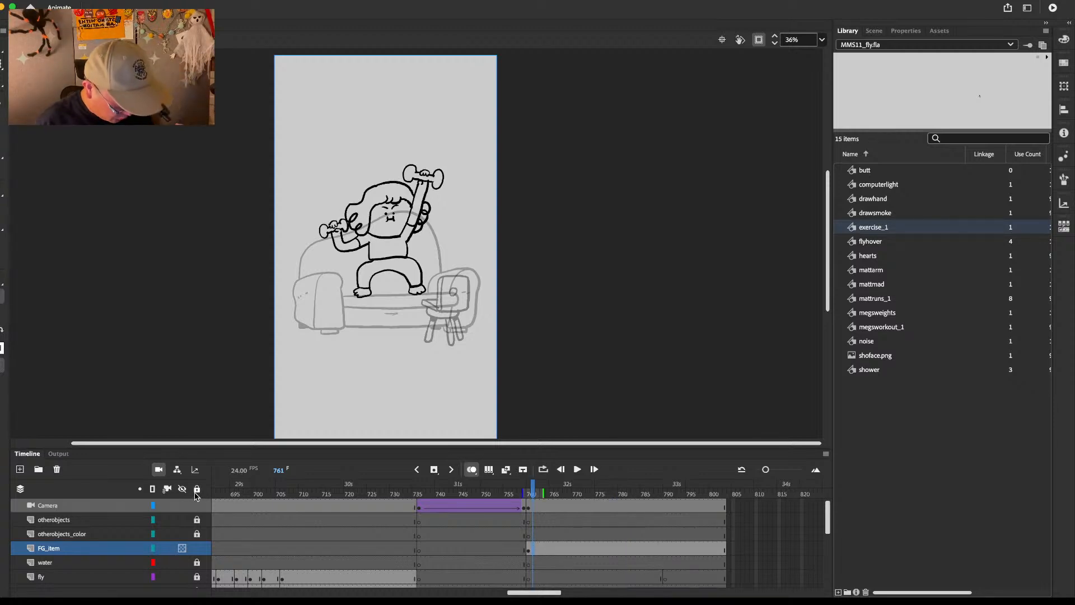
click(870, 218)
click(874, 231)
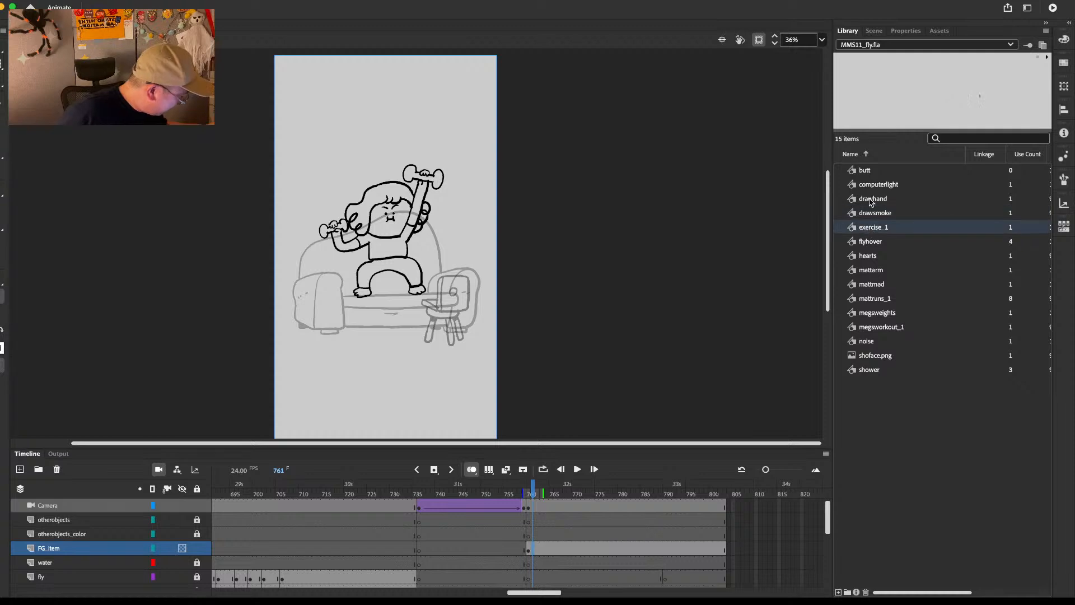
click(879, 186)
click(868, 227)
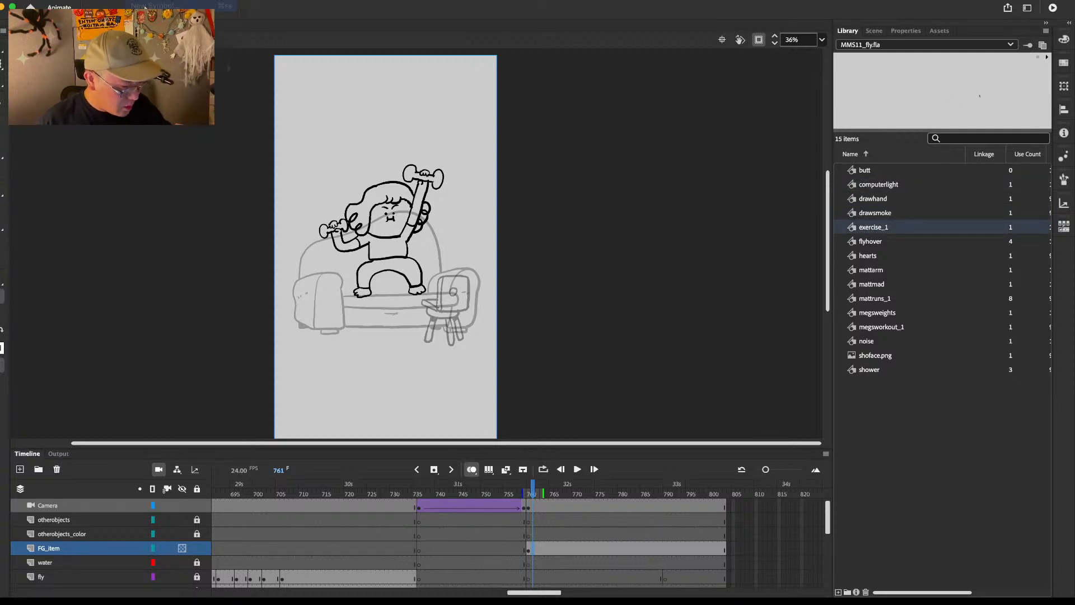
key(super+F8)
text(exercise)
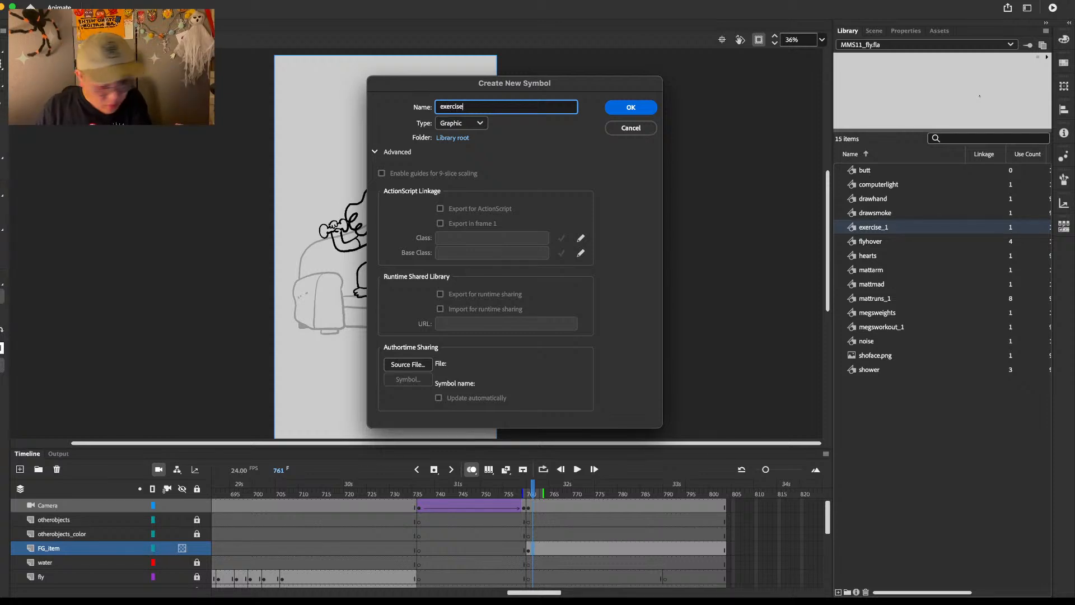
text(_2)
key(Return)
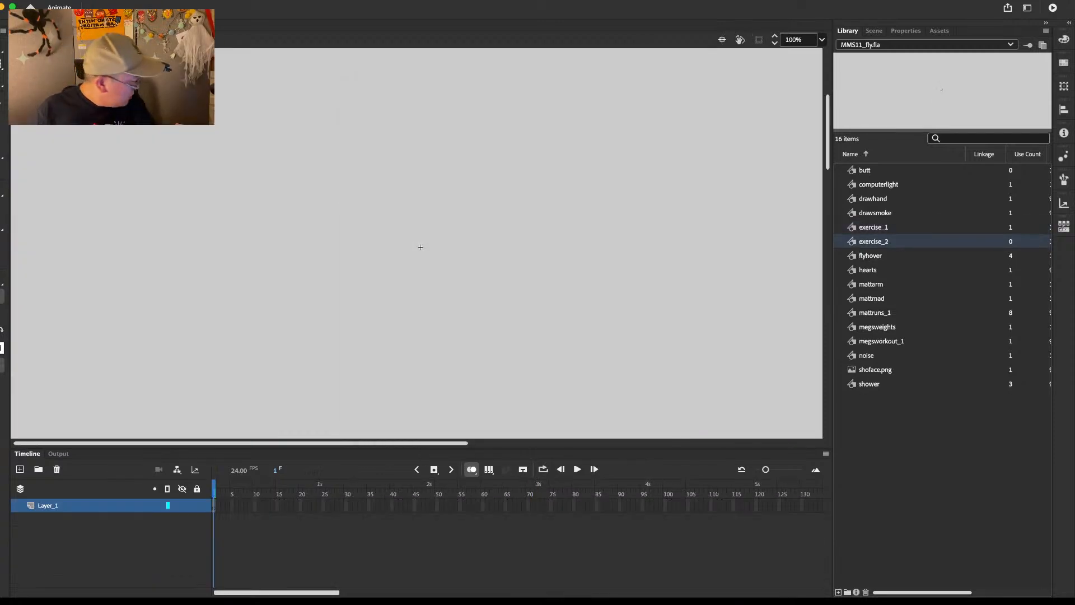
Step: Place the computerlight symbol on Layer_1 of exercise_2, extend its frames to frame 18 and play the loop
click(878, 183)
drag(874, 191, 387, 296)
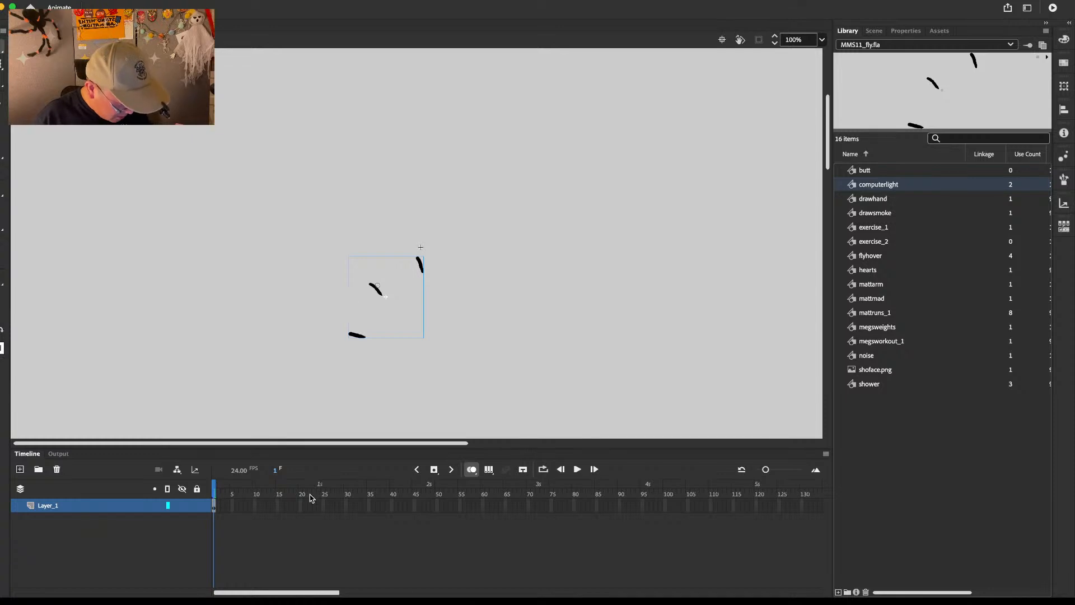
click(273, 505)
click(286, 505)
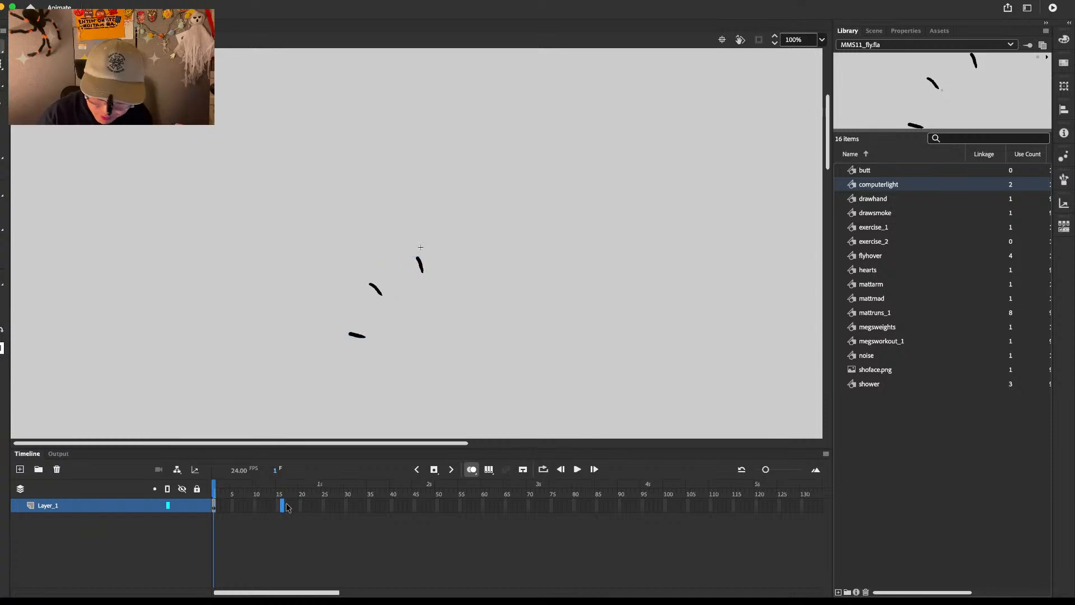
key(F5)
key(F5)
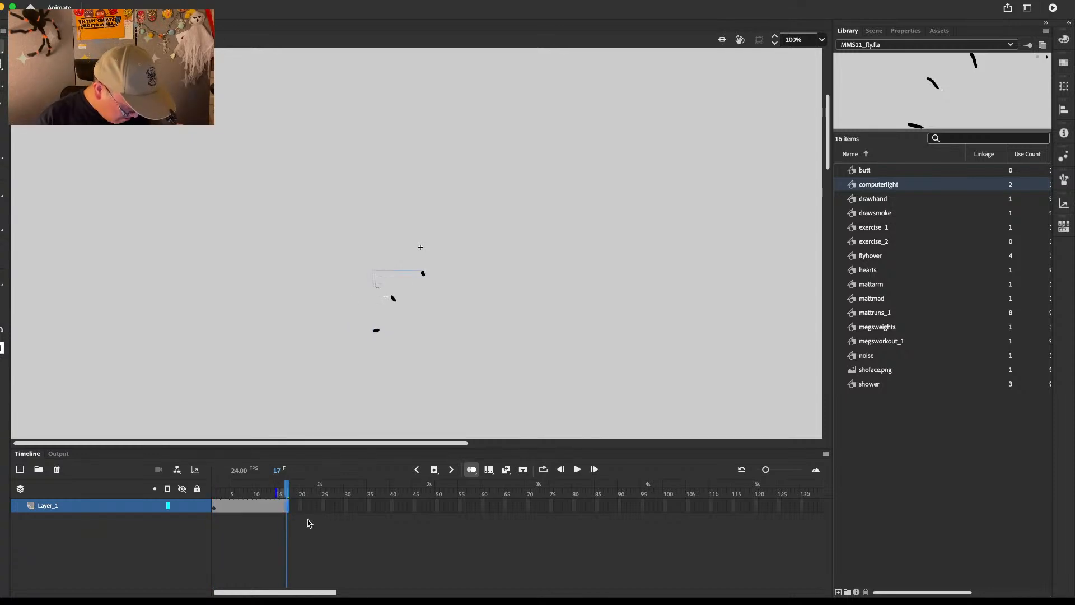
key(F5)
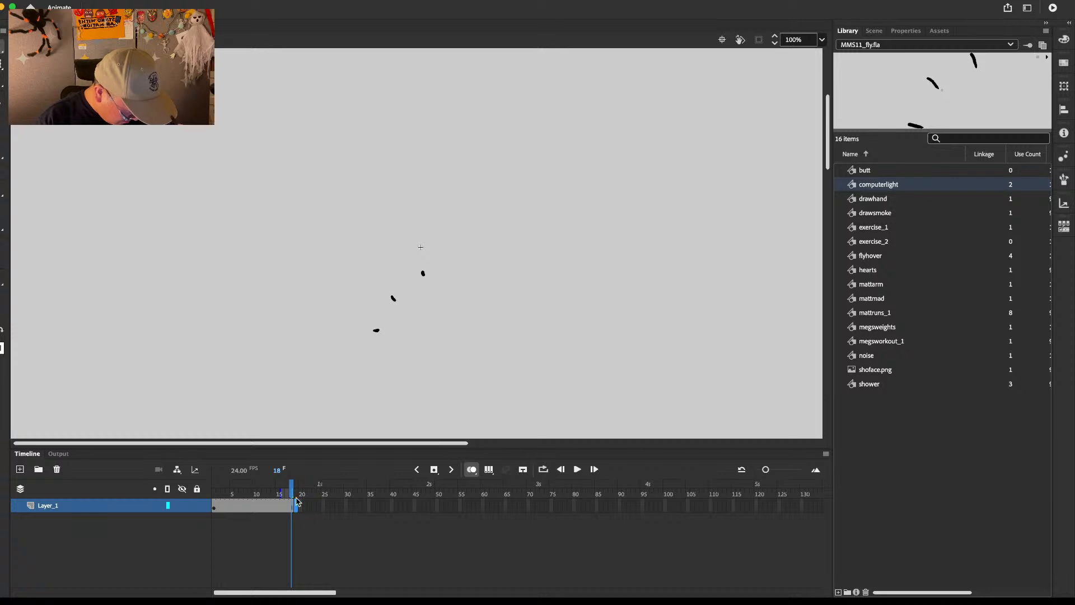
key(Return)
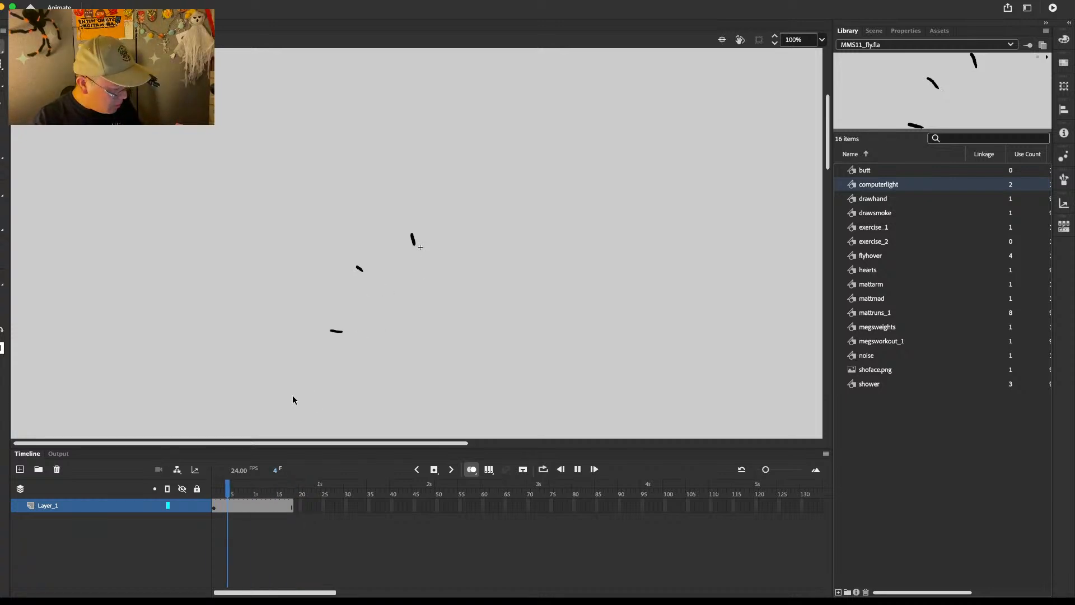
key(Return)
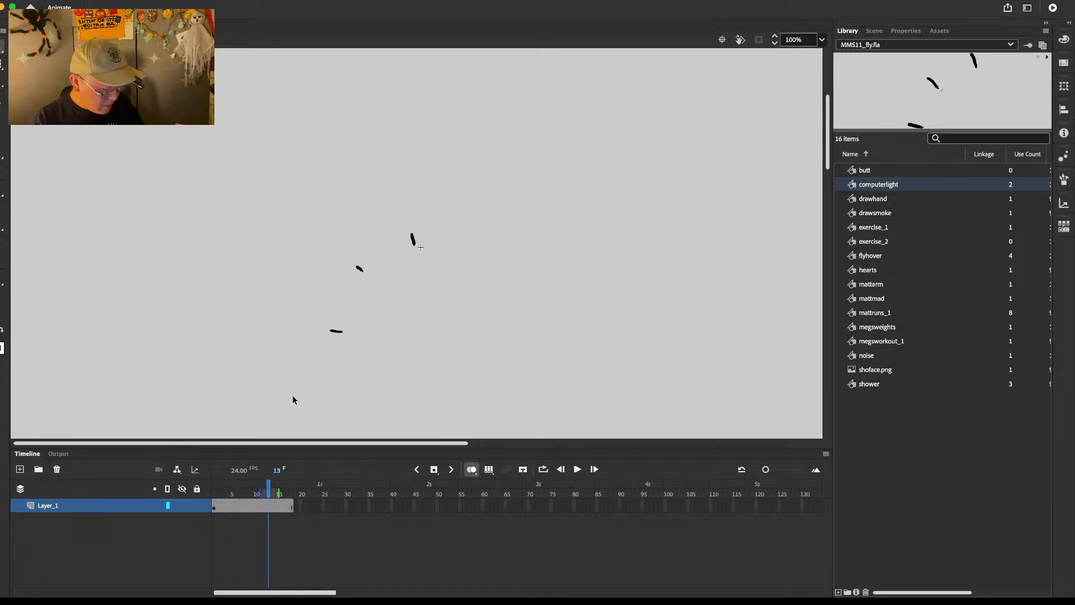
Step: Lock Layer_1, add a new layer above it and letter "Pump!" over the light rays at frame 1 with brush size 18
click(197, 505)
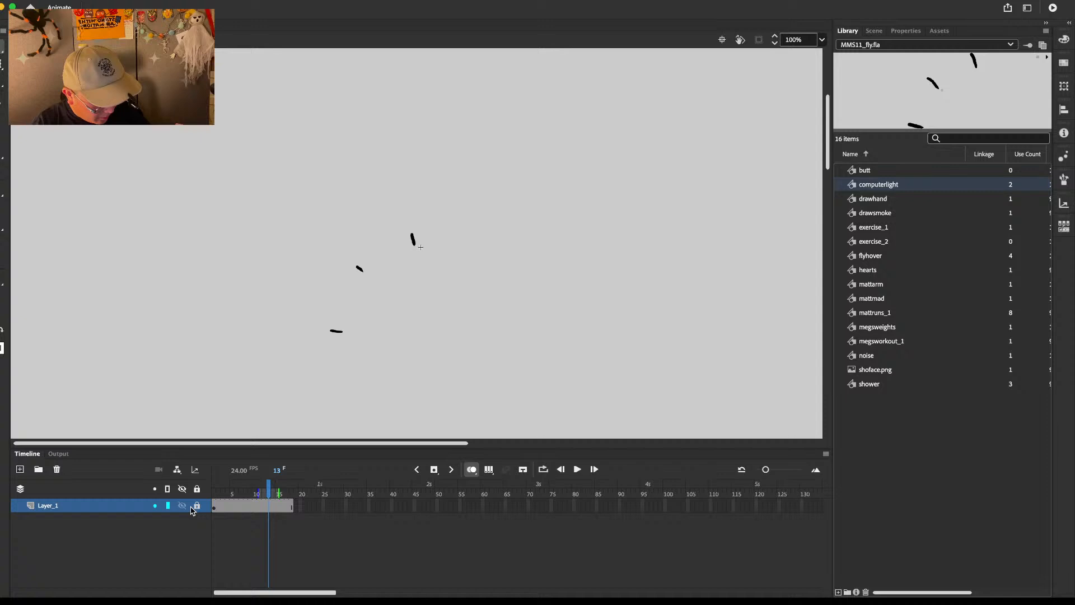
click(20, 469)
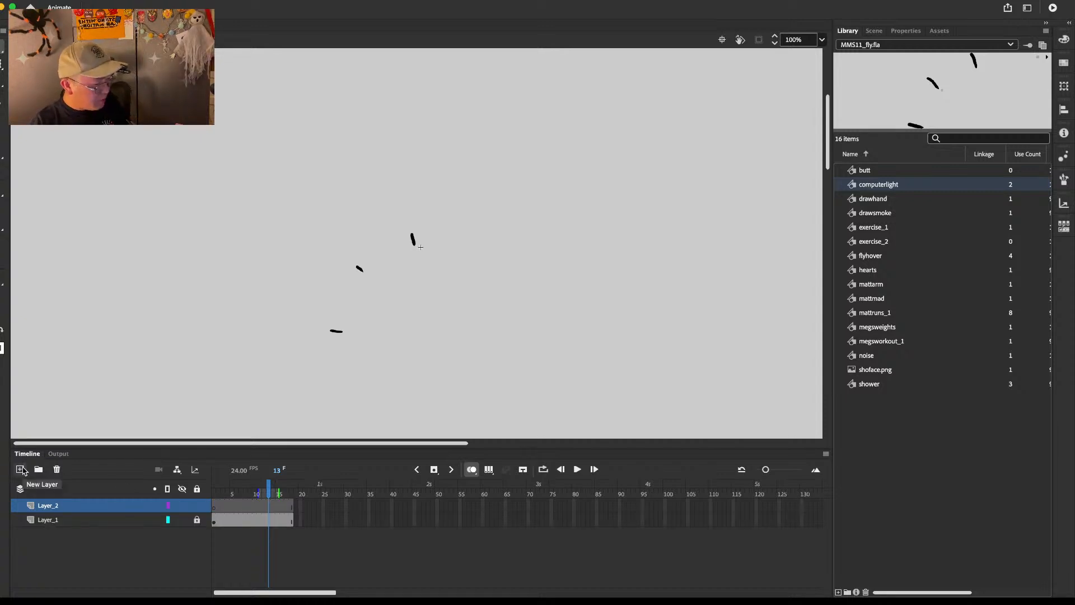
click(214, 501)
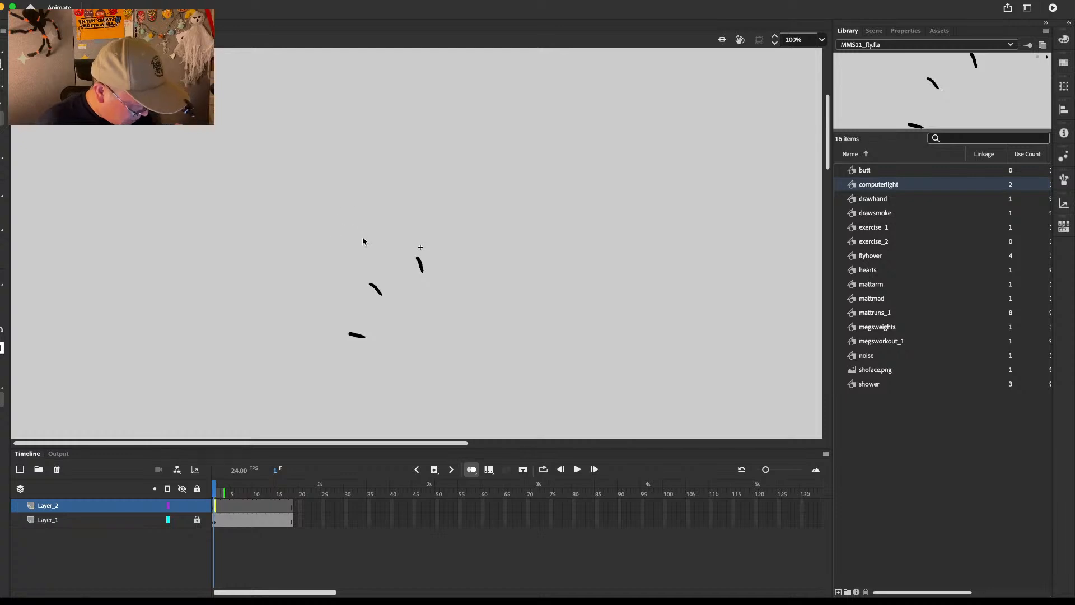
click(906, 30)
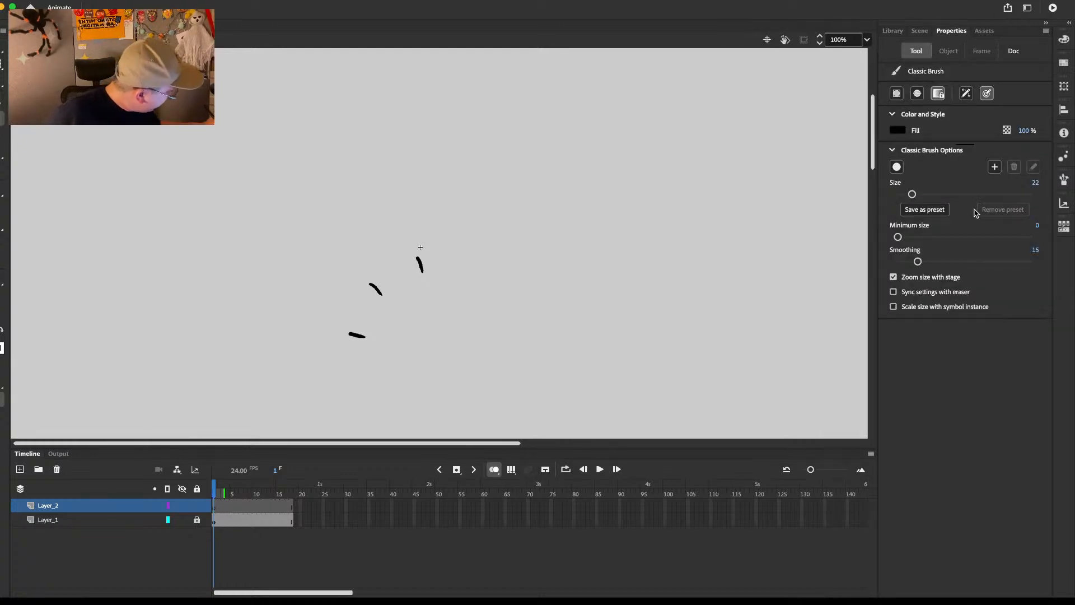
drag(912, 194, 909, 194)
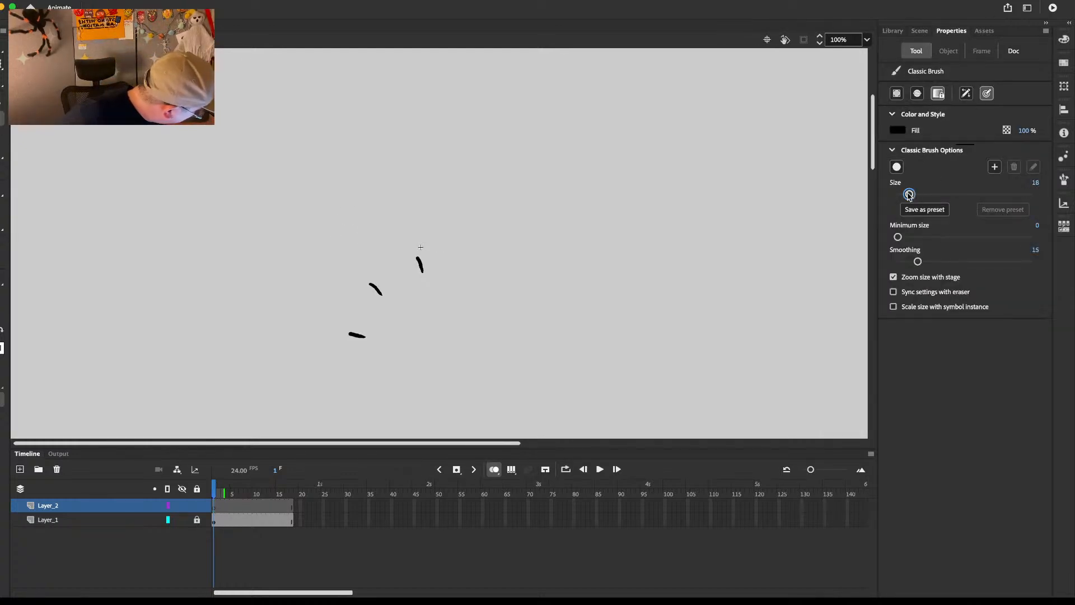
mouse_move(338, 259)
mouse_down()
mouse_move(339, 241)
mouse_move(336, 259)
mouse_move(338, 248)
mouse_move(399, 252)
mouse_up()
key(super+z)
key(super+z)
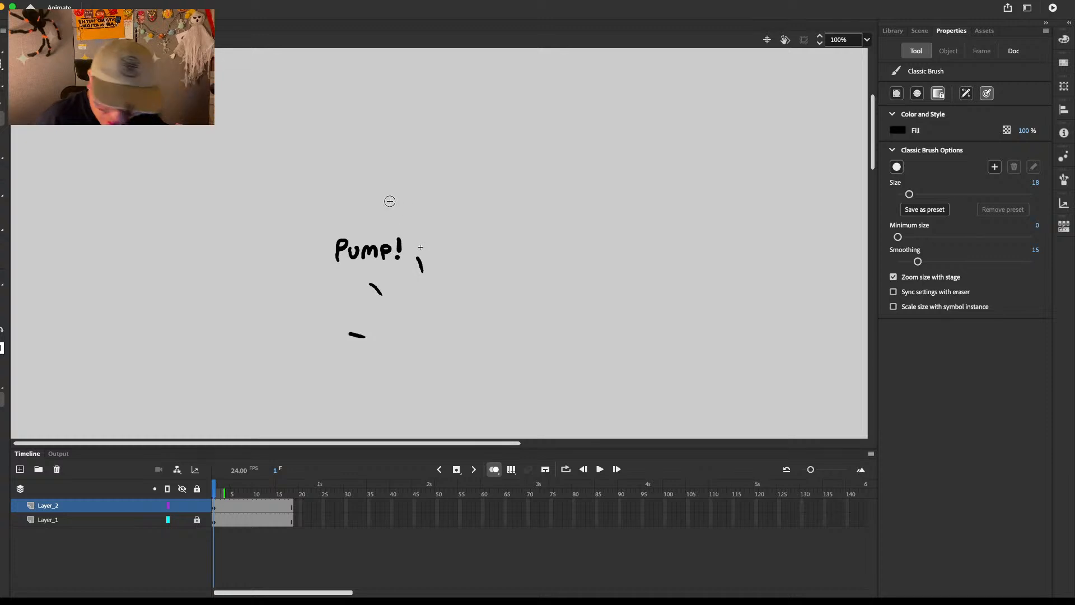
Step: Insert a blank keyframe at frame 10 of Layer_2 and letter "Pump!" again, lower and to the left of the first word
click(252, 506)
key(F7)
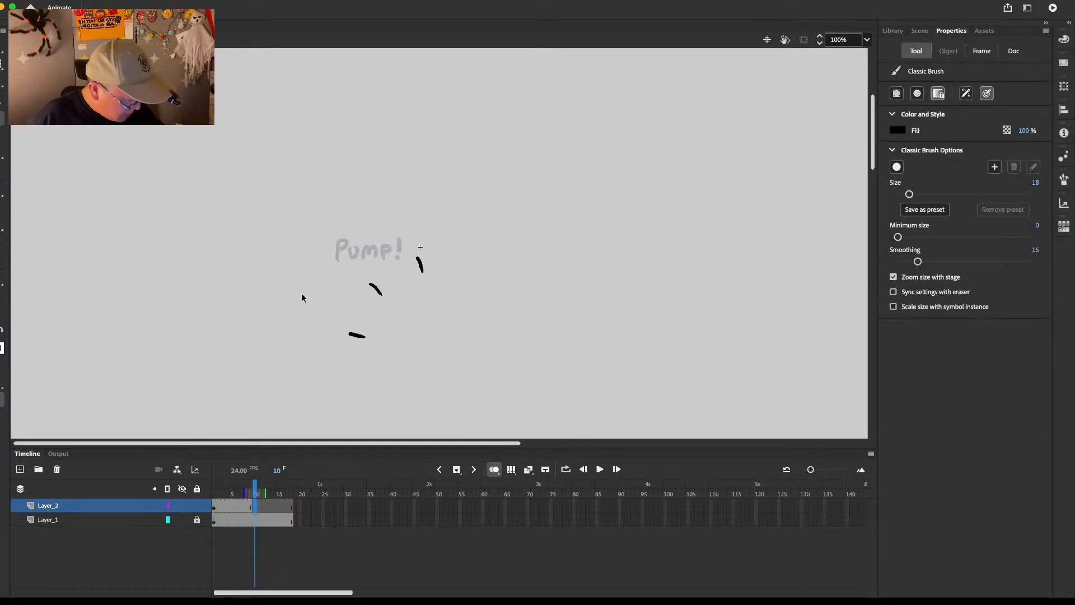
click(298, 308)
drag(299, 309, 323, 296)
mouse_move(332, 297)
mouse_down()
mouse_move(330, 309)
mouse_move(358, 300)
mouse_up()
click(357, 312)
key(e)
key(b)
click(359, 309)
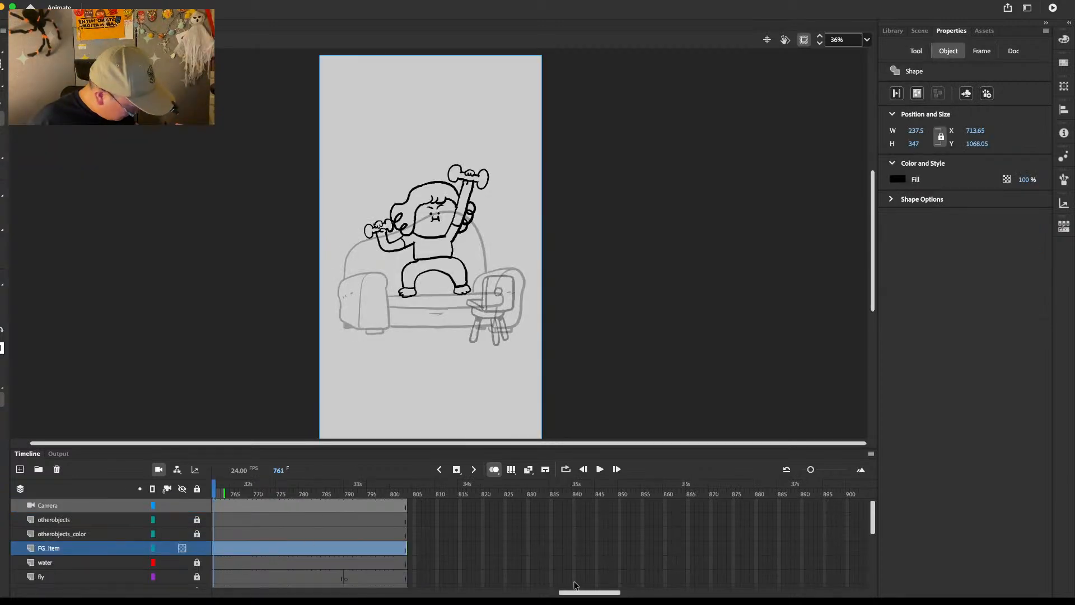
Step: Place the exercise_2 symbol above the laptop on the otherobjects layer at frame 760 and play the shot
drag(574, 585, 554, 582)
click(422, 524)
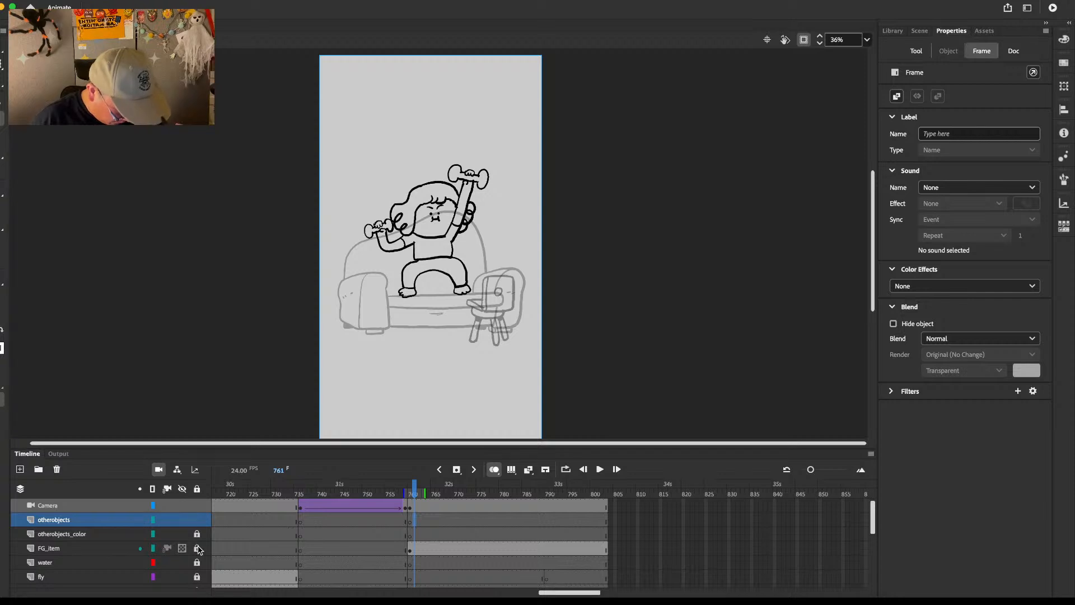
click(408, 522)
click(410, 535)
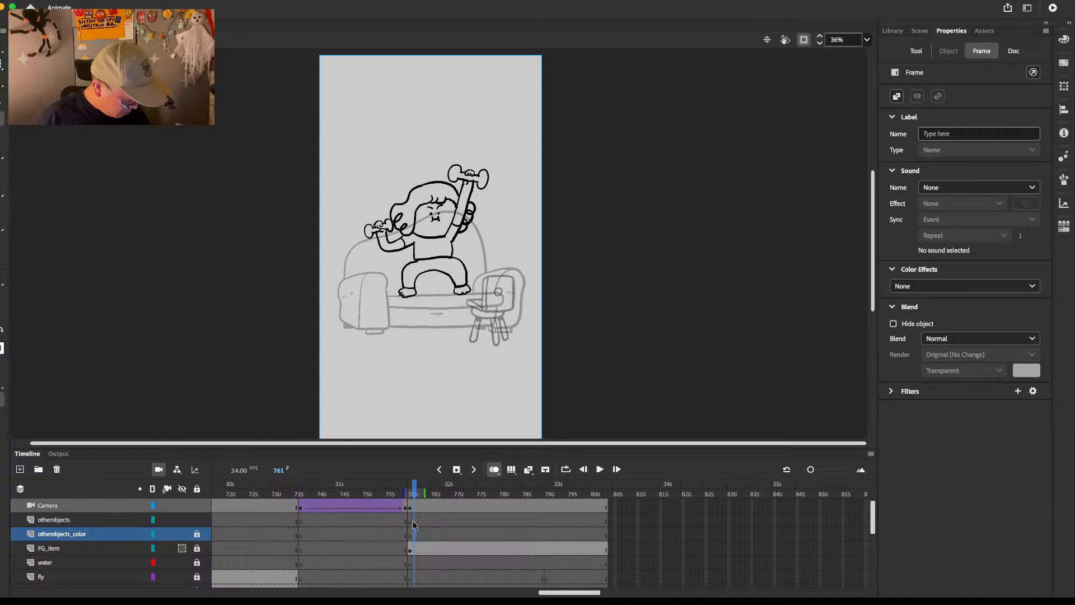
click(410, 522)
click(893, 31)
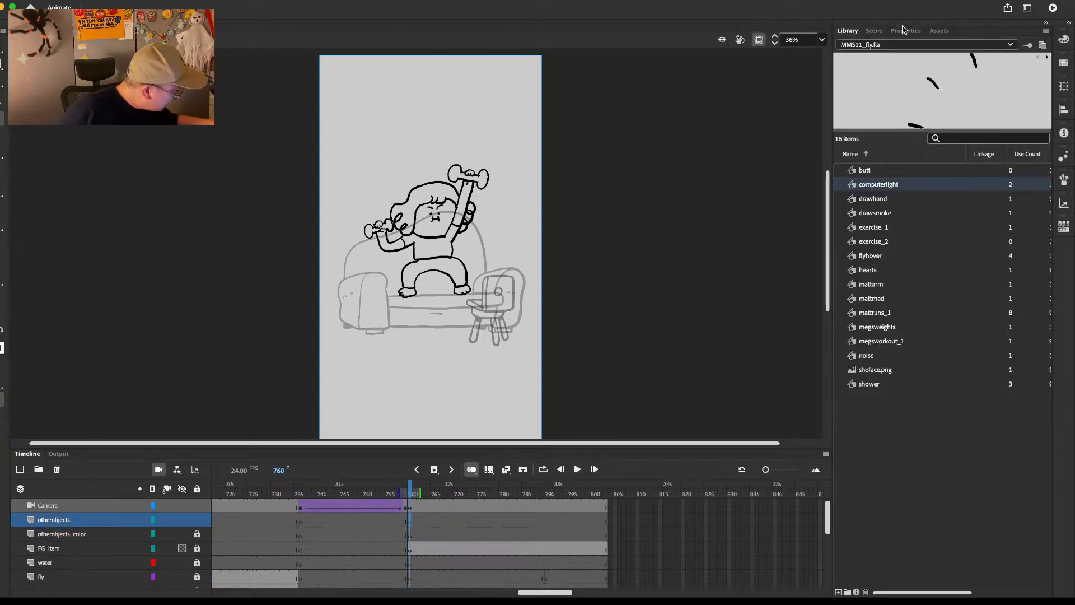
click(879, 228)
drag(880, 242, 488, 257)
key(Return)
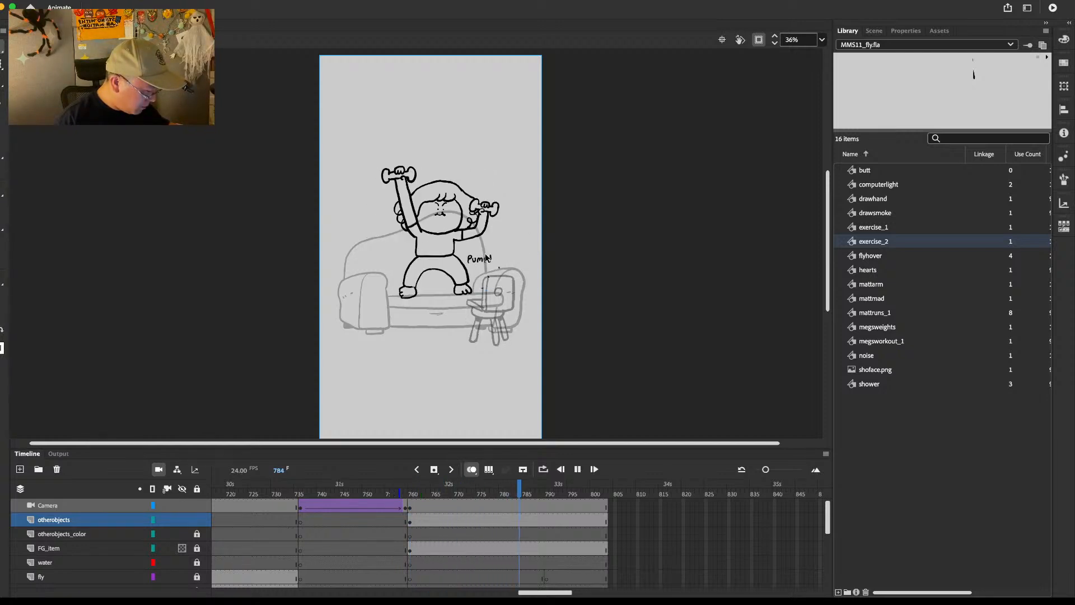
key(Return)
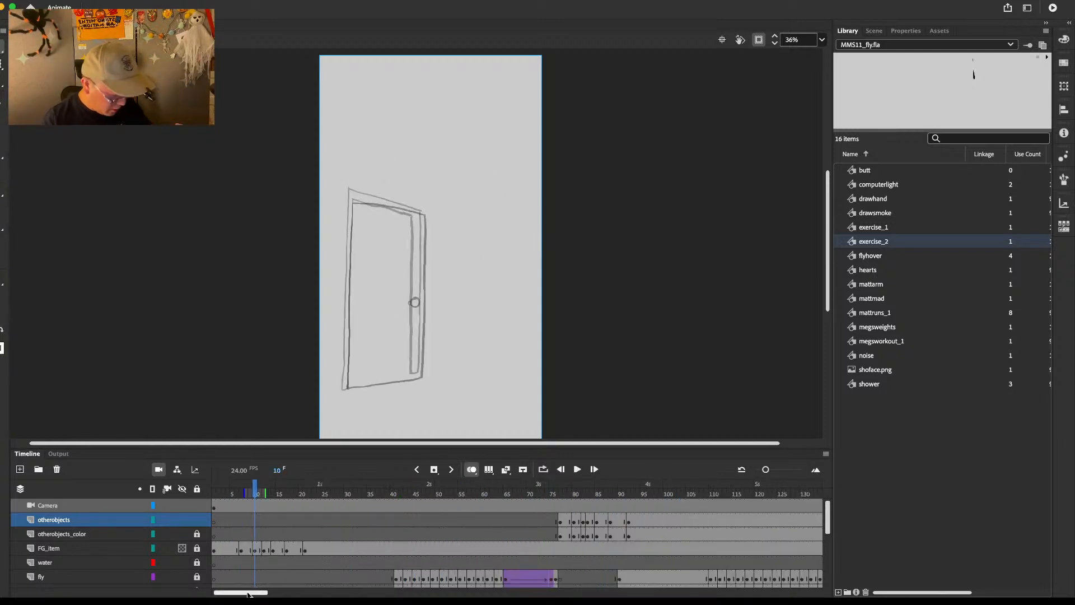
Step: Unlock the meg layer, shift the dumbbell character at frame 760 slightly left, away from the lettering, and play the shot
drag(252, 592, 552, 587)
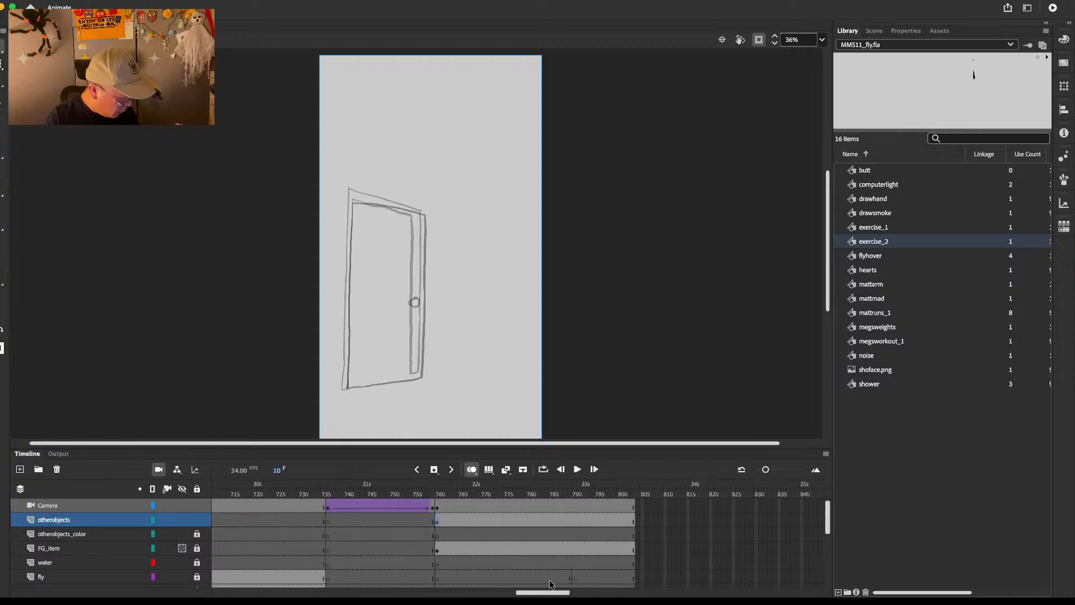
click(450, 521)
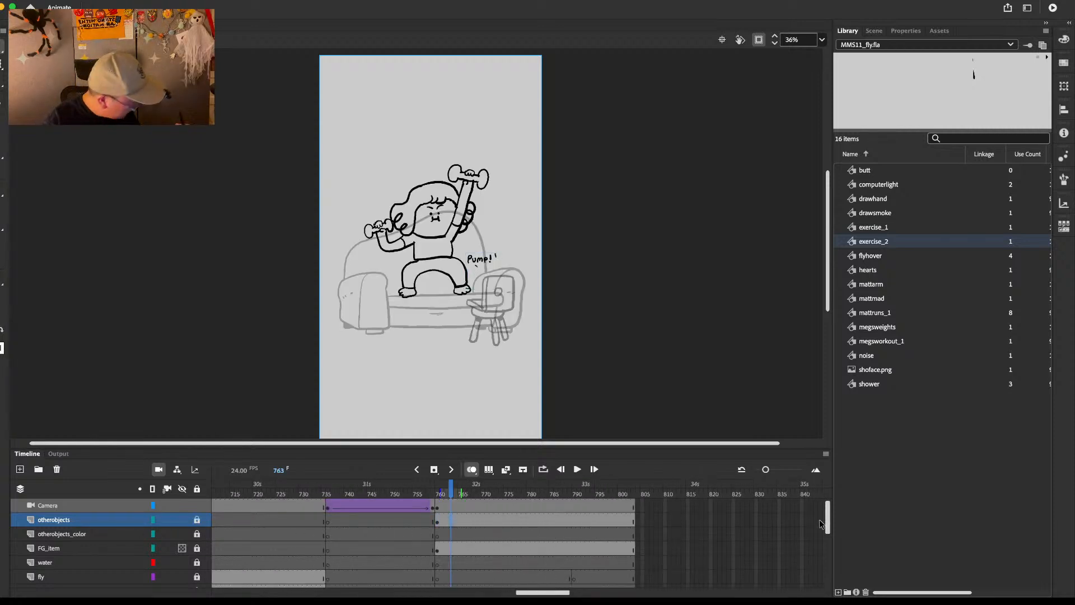
scroll(827, 526, down, 3)
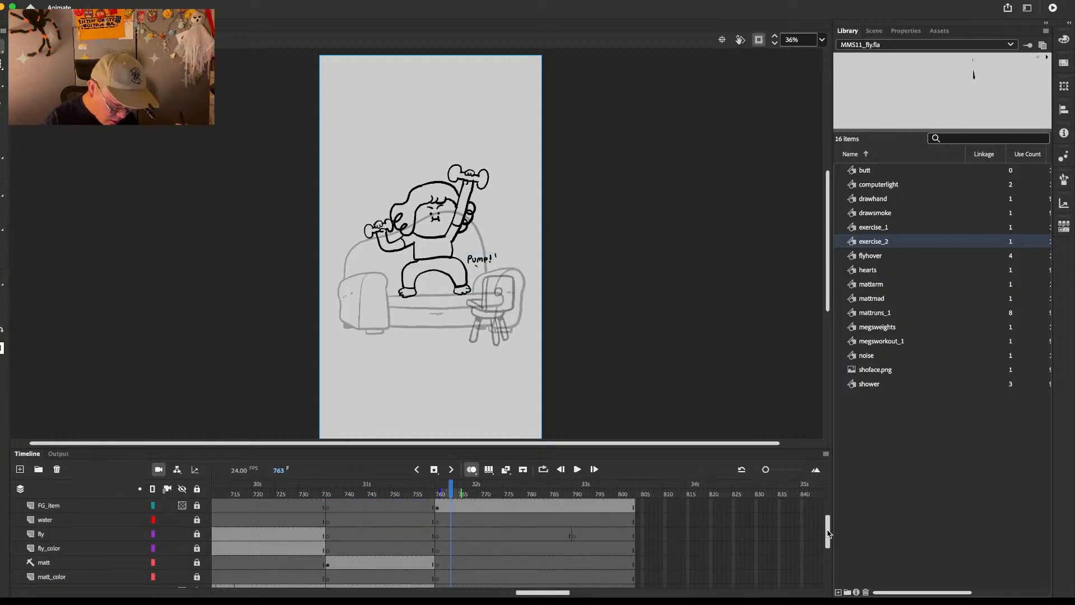
scroll(828, 532, up, 1)
scroll(827, 531, down, 1)
scroll(828, 529, up, 1)
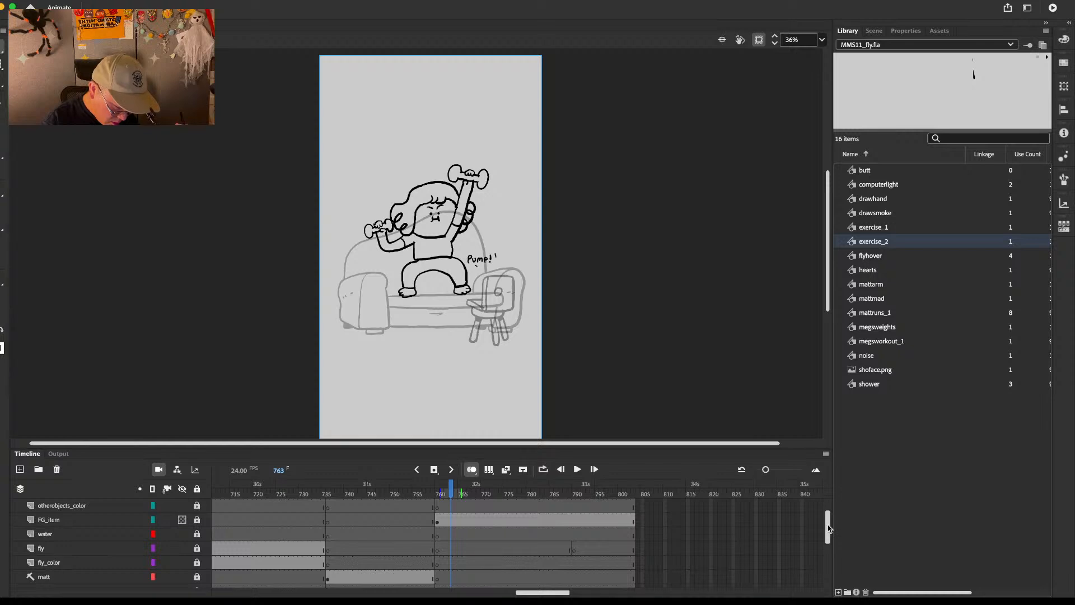
drag(829, 528, 825, 558)
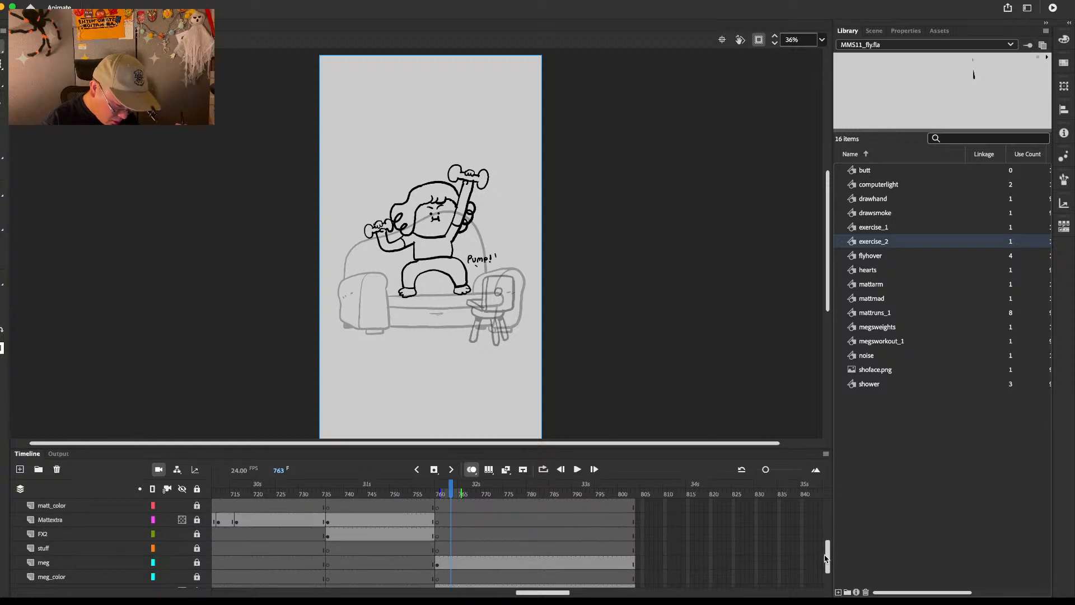
click(197, 563)
click(437, 563)
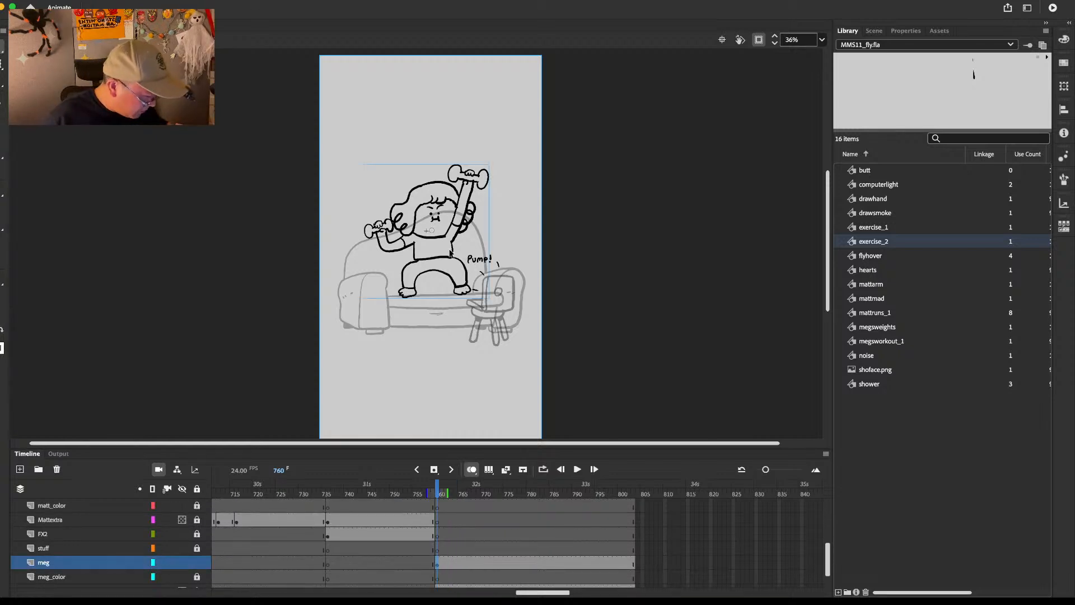
drag(460, 264, 451, 261)
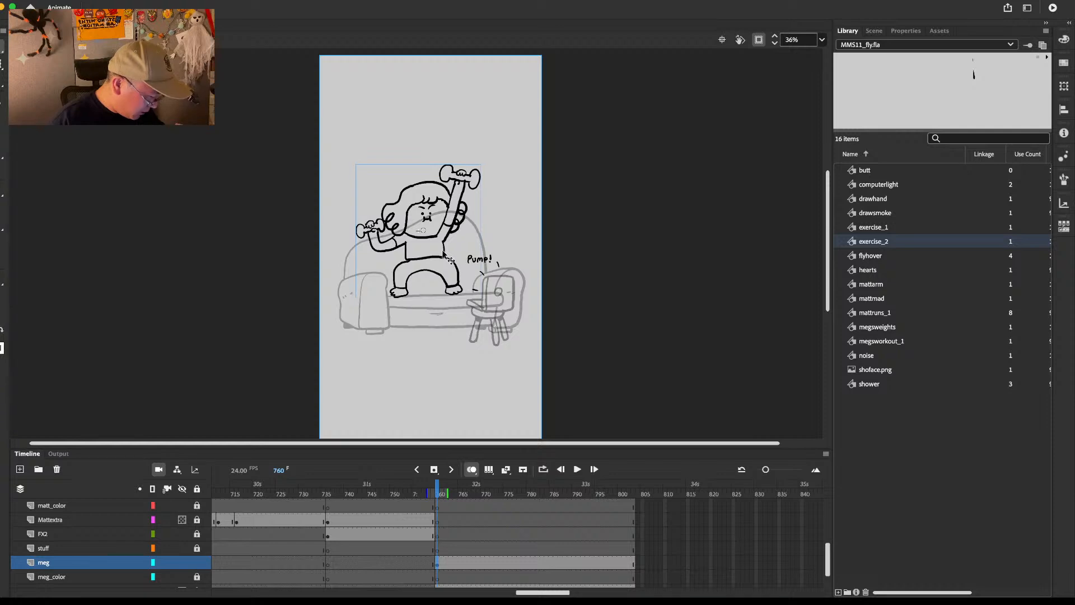
click(406, 495)
key(Return)
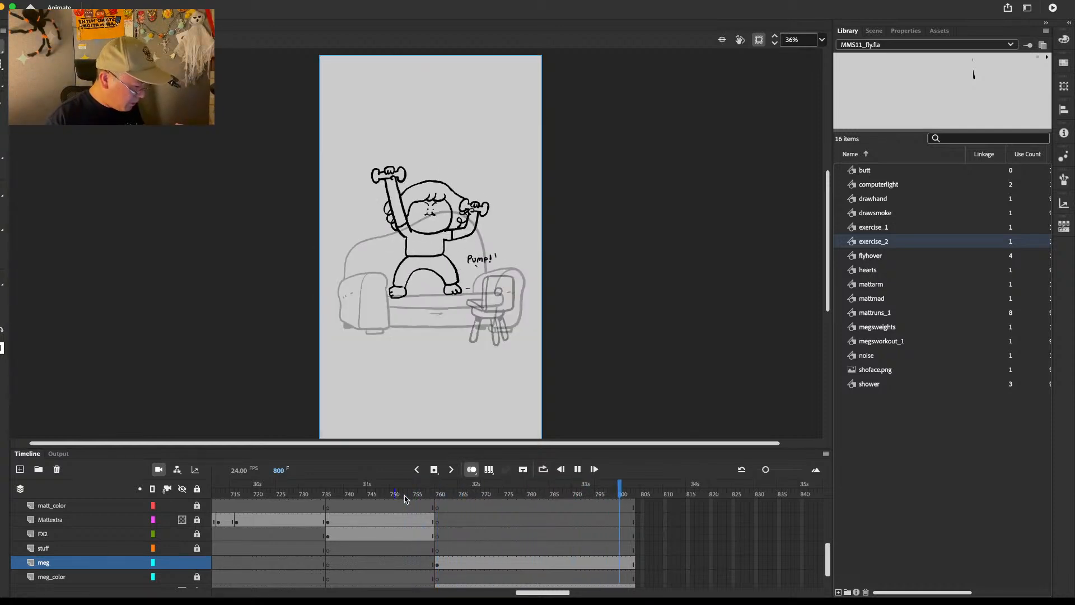
Step: Unlock the fly layer, insert a blank keyframe at frame 790 and draw the small fly in the air beside the sofa
scroll(830, 544, up, 5)
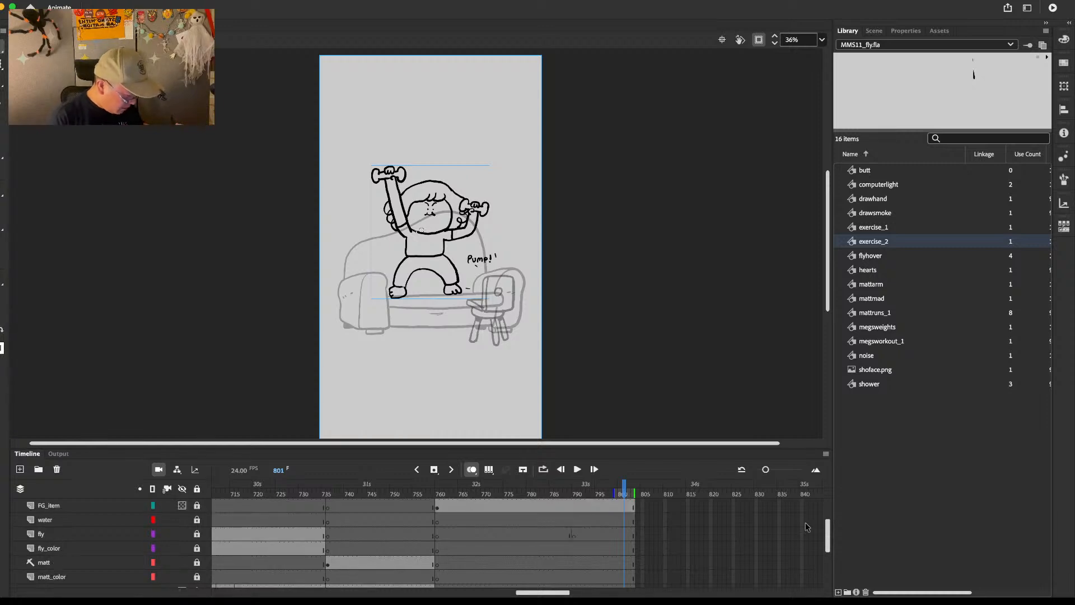
click(576, 535)
click(197, 533)
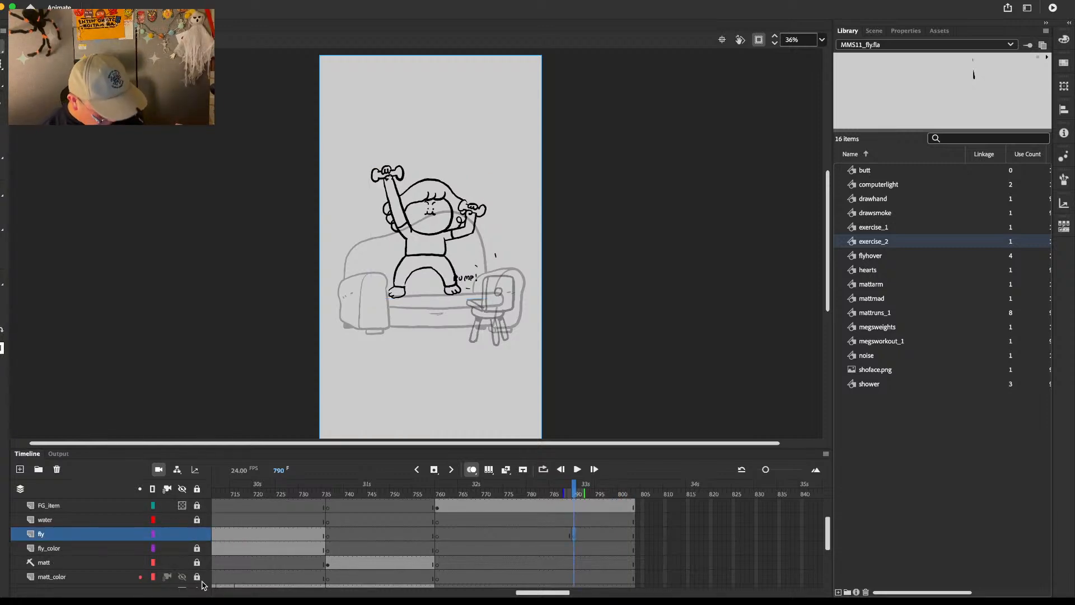
scroll(834, 535, down, 4)
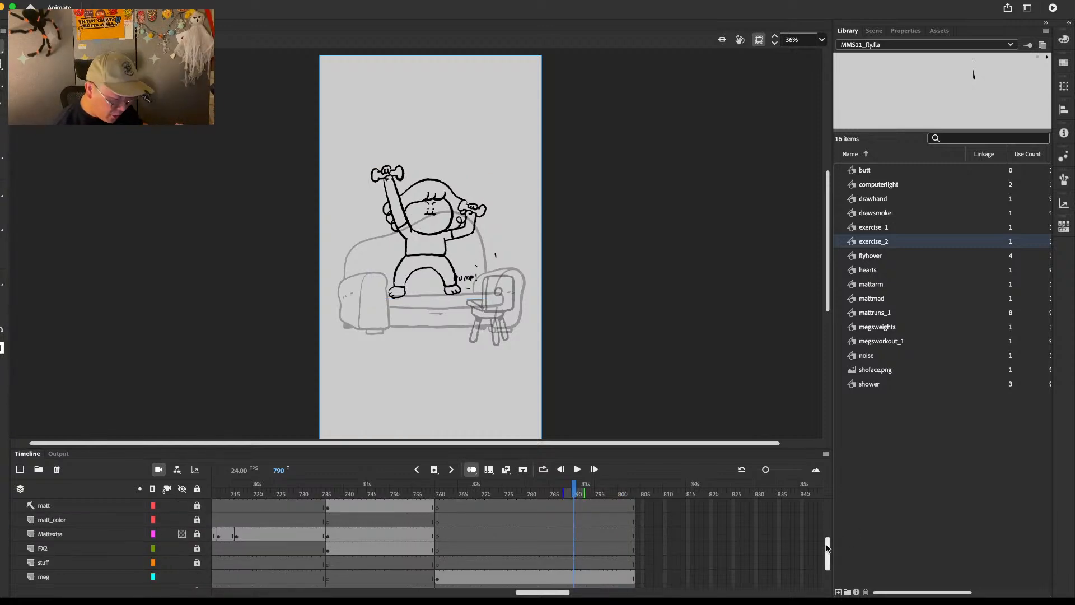
scroll(831, 527, up, 6)
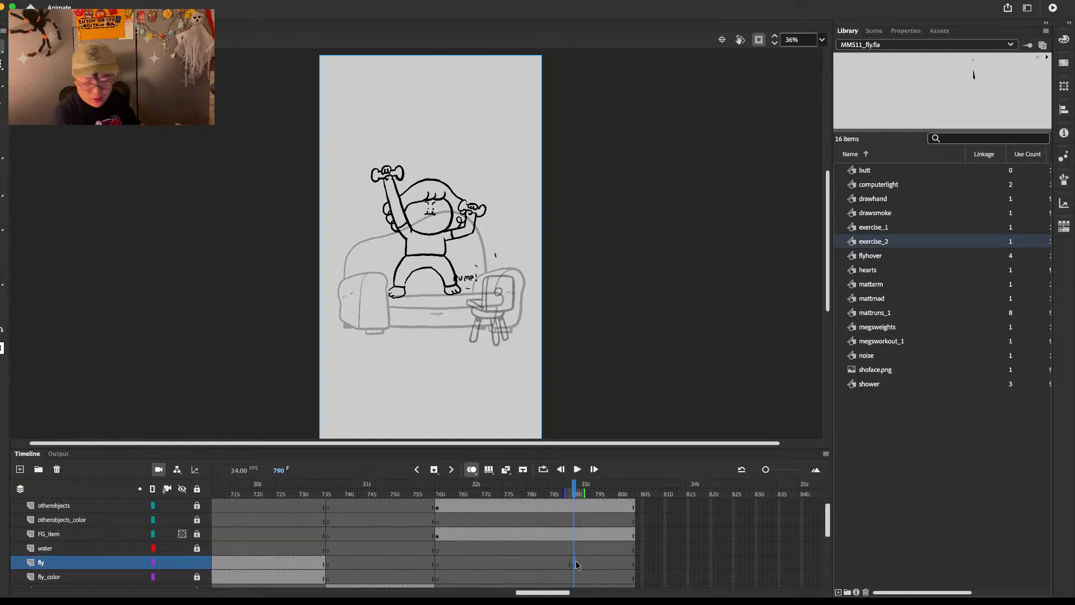
key(b)
drag(478, 346, 484, 334)
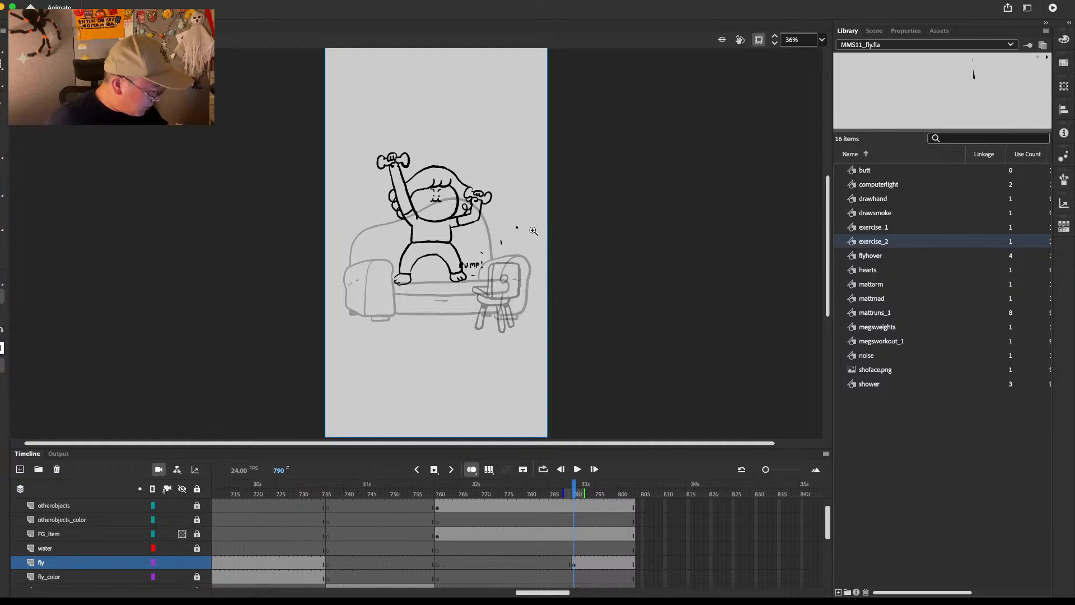
key(super+equal)
key(super+z)
mouse_move(507, 243)
mouse_down()
mouse_move(517, 239)
mouse_move(471, 249)
mouse_up()
Step: Insert a blank keyframe at frame 792 and draw the fly slightly further left with small motion dots trailing behind it
key(period)
key(period)
key(F7)
drag(470, 242, 478, 245)
click(484, 244)
click(495, 243)
key(e)
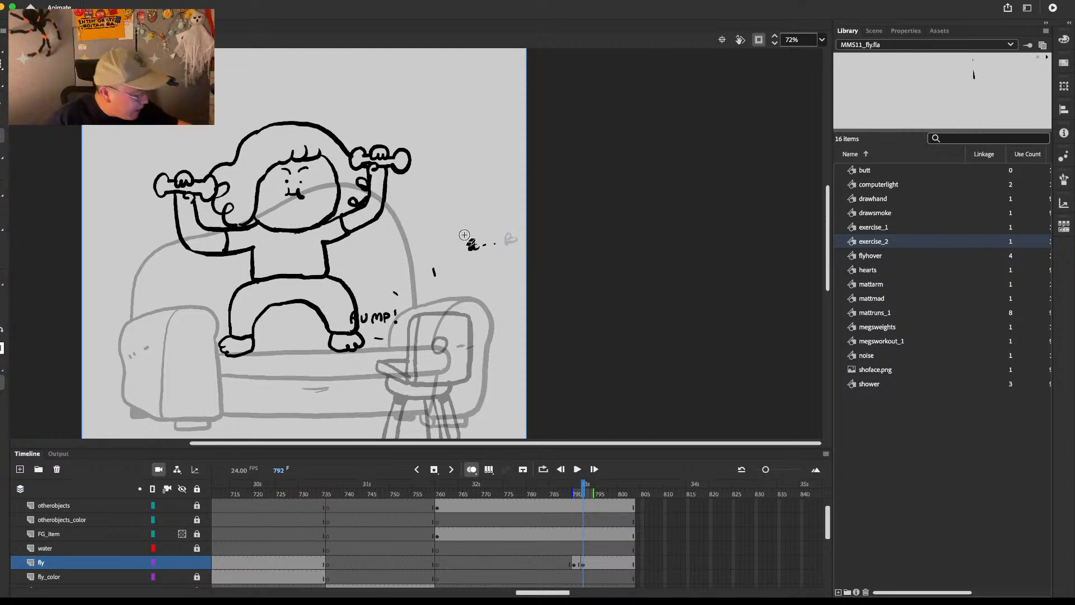
Step: Insert a blank keyframe at frame 794 and draw the fly lower and further left, above the laptop
key(period)
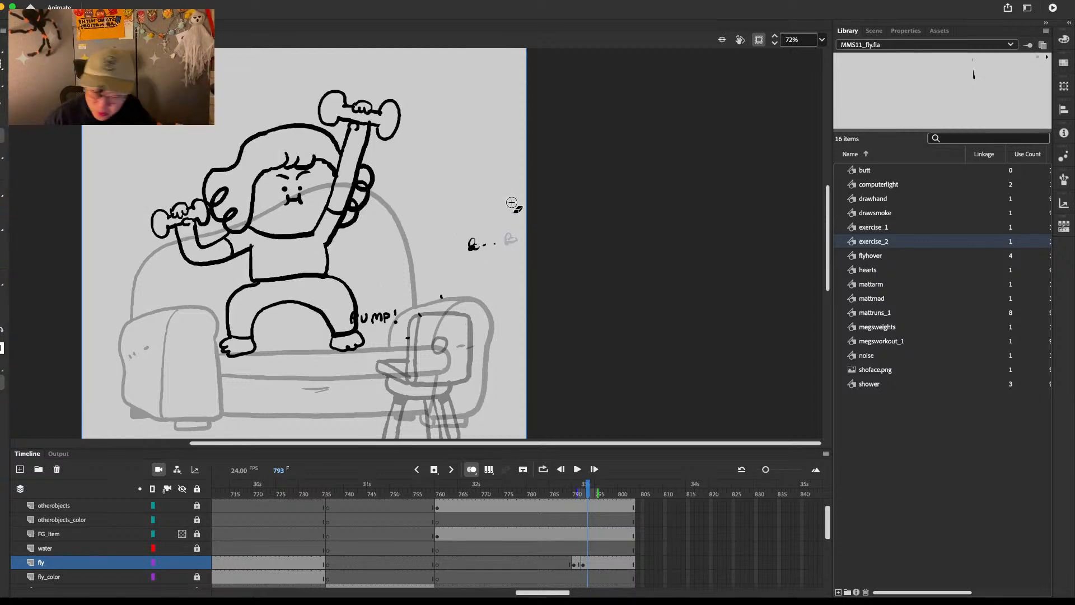
key(period)
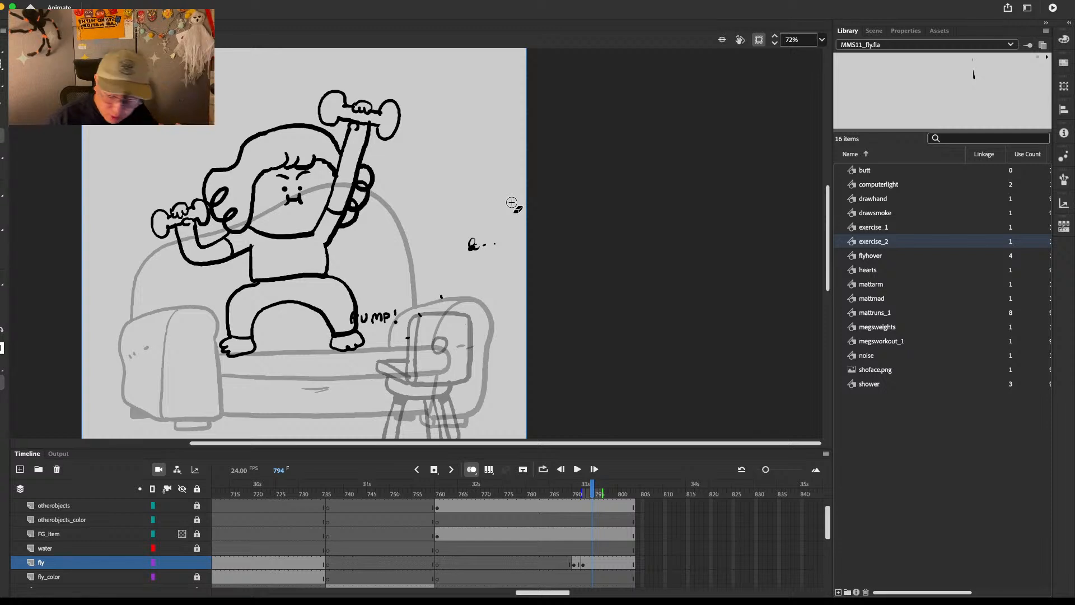
scroll(512, 207, left, 5)
scroll(512, 206, down, 2)
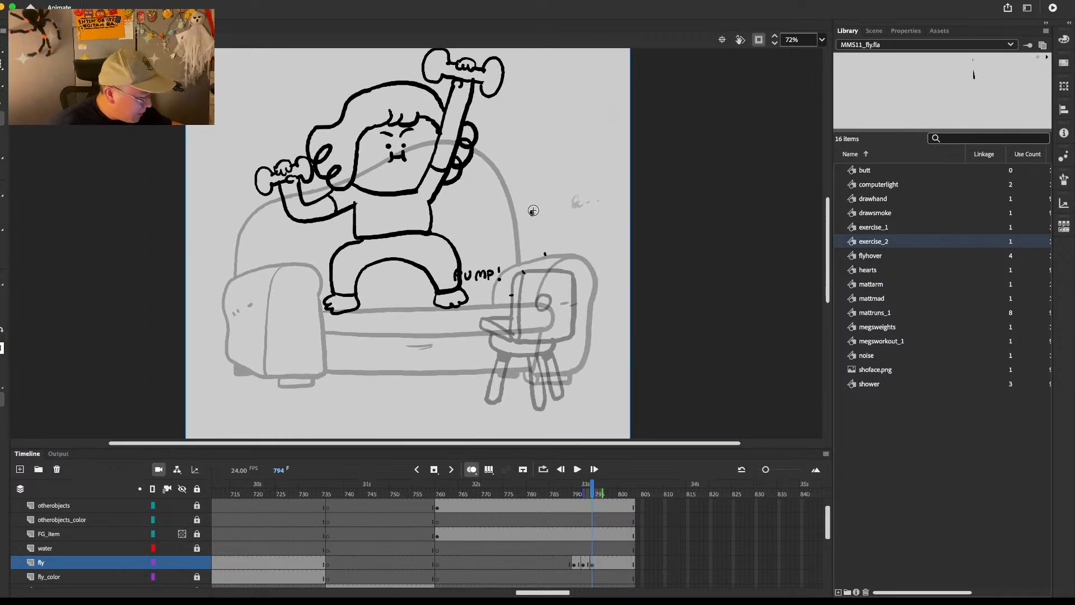
drag(530, 211, 539, 217)
Step: Insert a blank keyframe at frame 796 and draw the fly with trailing dots between the character's foot and the laptop
key(period)
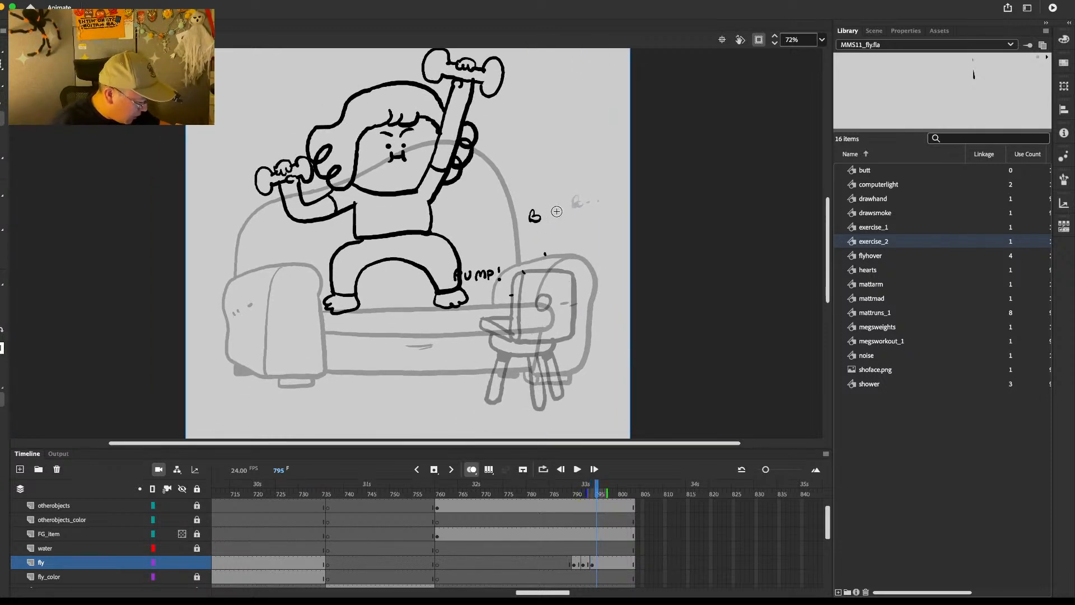
key(period)
key(F7)
scroll(554, 213, down, 2)
scroll(554, 213, left, 1)
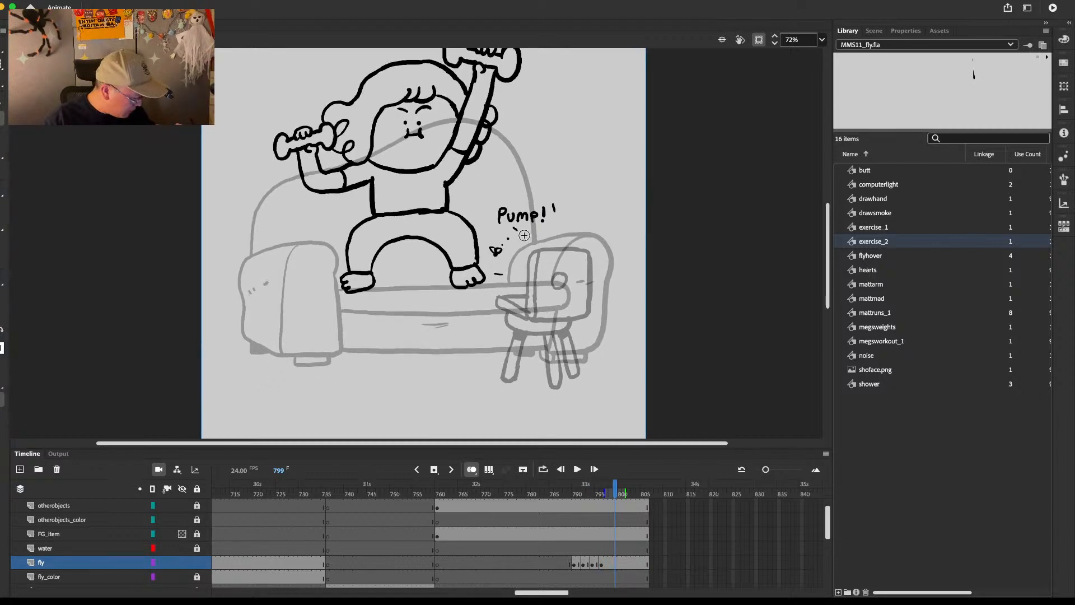
Step: Insert a blank keyframe at frame 798 and draw the fly with trailing dots dropping in front of the sofa seat
click(610, 564)
scroll(532, 365, down, 2)
scroll(532, 365, left, 2)
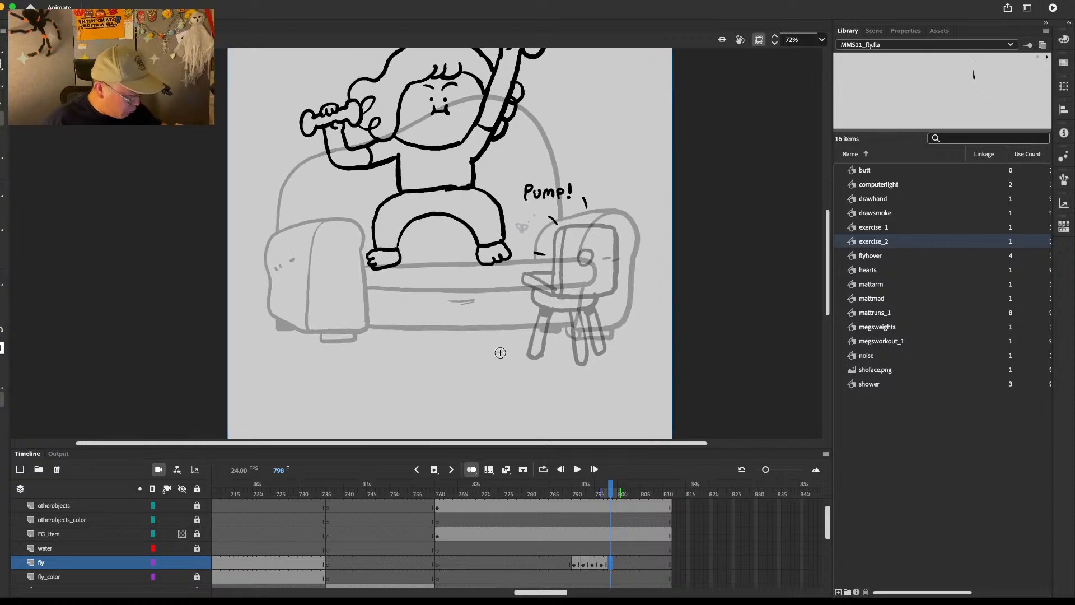
click(508, 279)
key(.)
key(.)
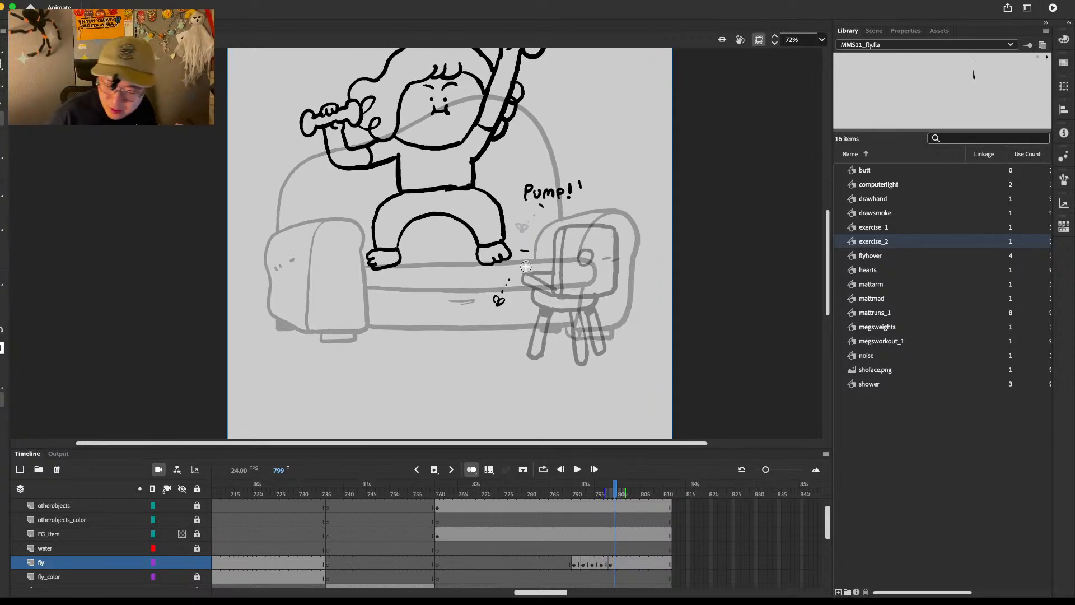
Step: Insert a blank keyframe at frame 800 on the fly layer and draw the fly just below the sofa
key(.)
key(F6)
key(F7)
key(super+z)
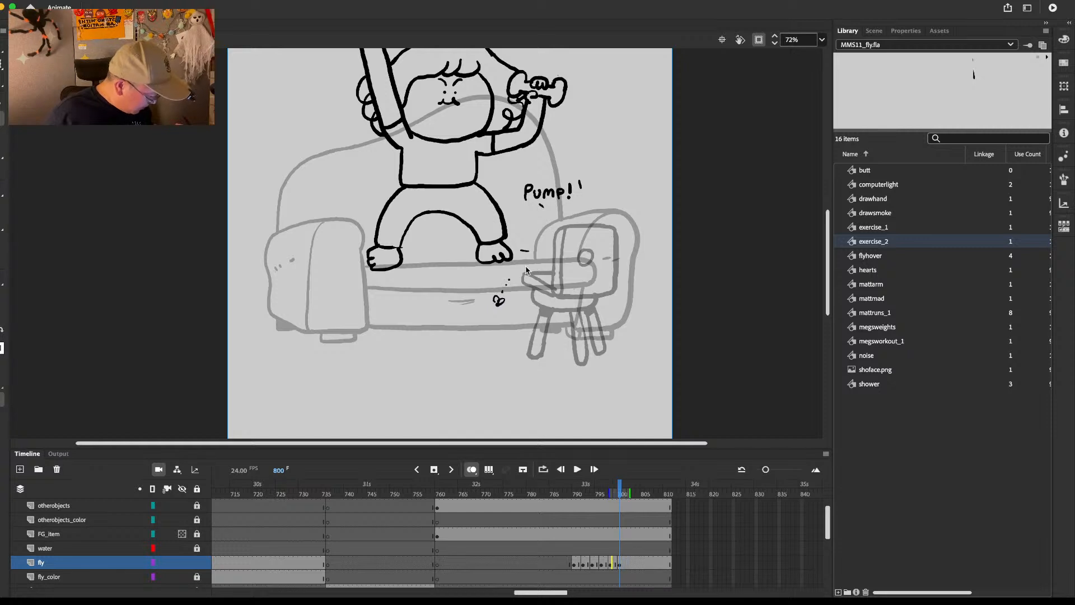
key(super+z)
key(F7)
drag(540, 358, 594, 315)
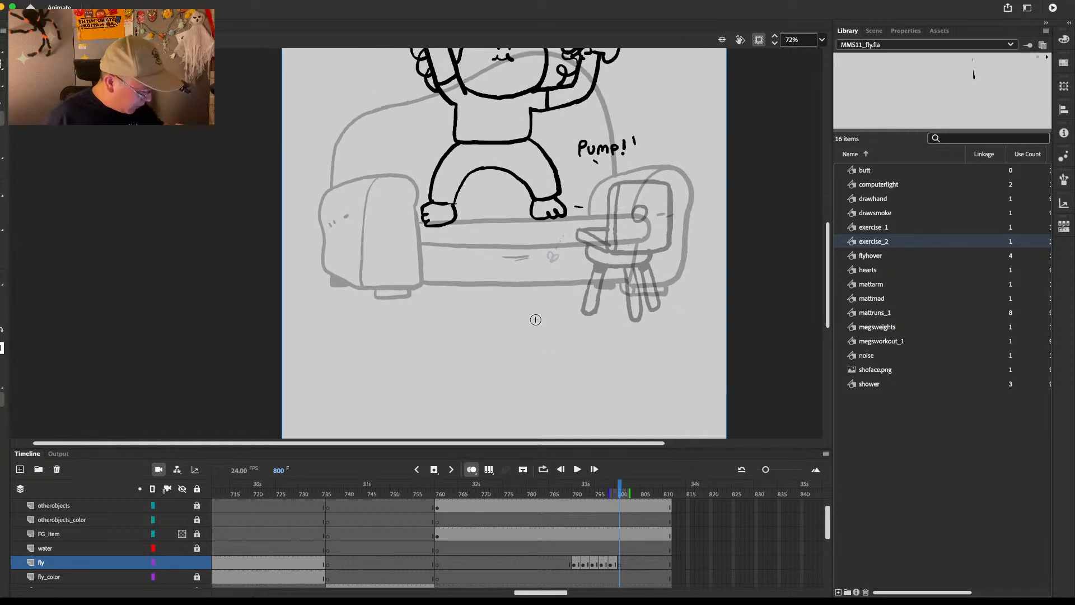
click(535, 317)
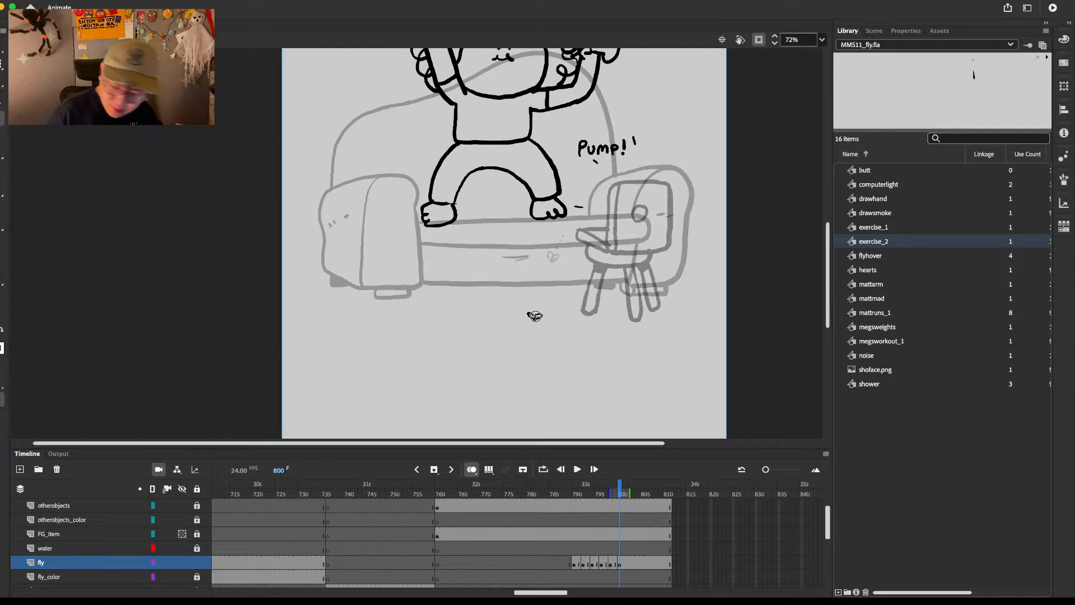
Step: Extend the shot by a few frames, insert a blank keyframe at frame 802 and draw the fly further down the floor
key(F5)
key(F5)
key(F5)
click(631, 564)
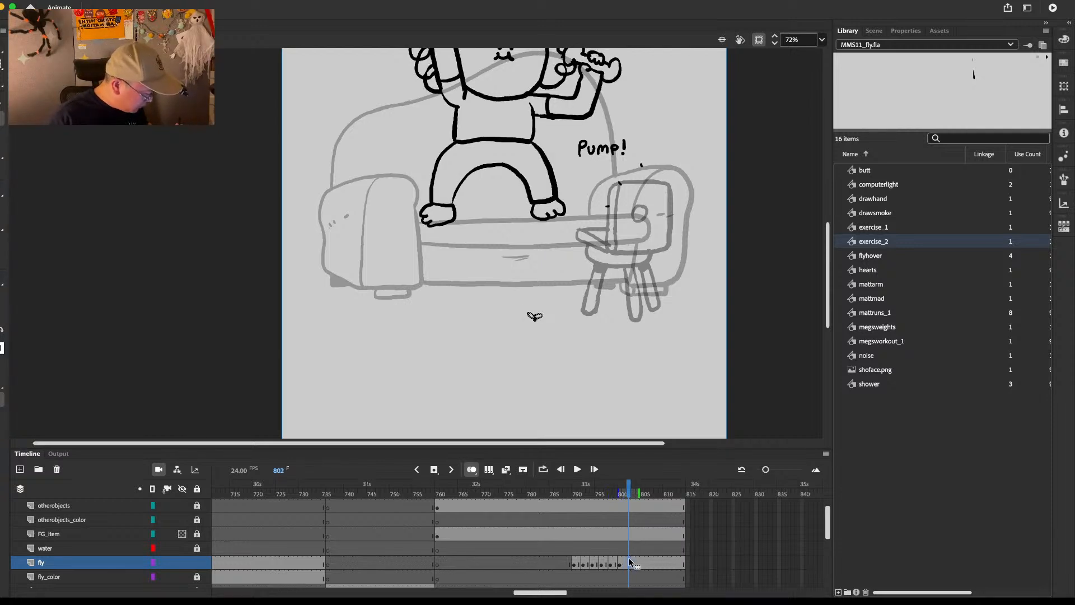
scroll(531, 347, down, 2)
click(528, 349)
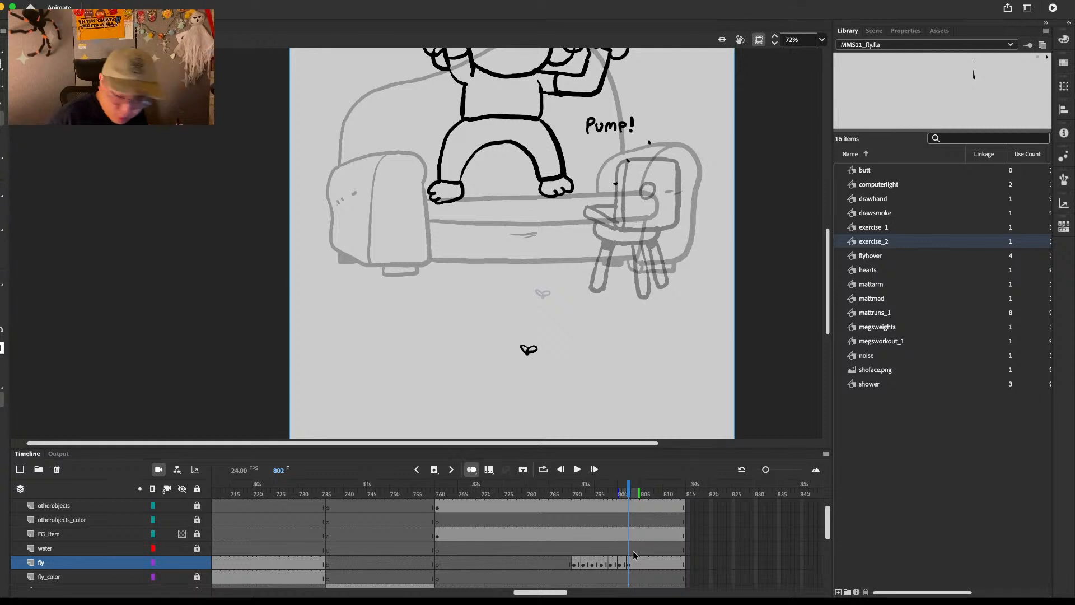
Step: Extend the frames, insert a blank keyframe at frame 804 and draw the fly slightly lower with its wings spread flat
key(F5)
key(F5)
key(F7)
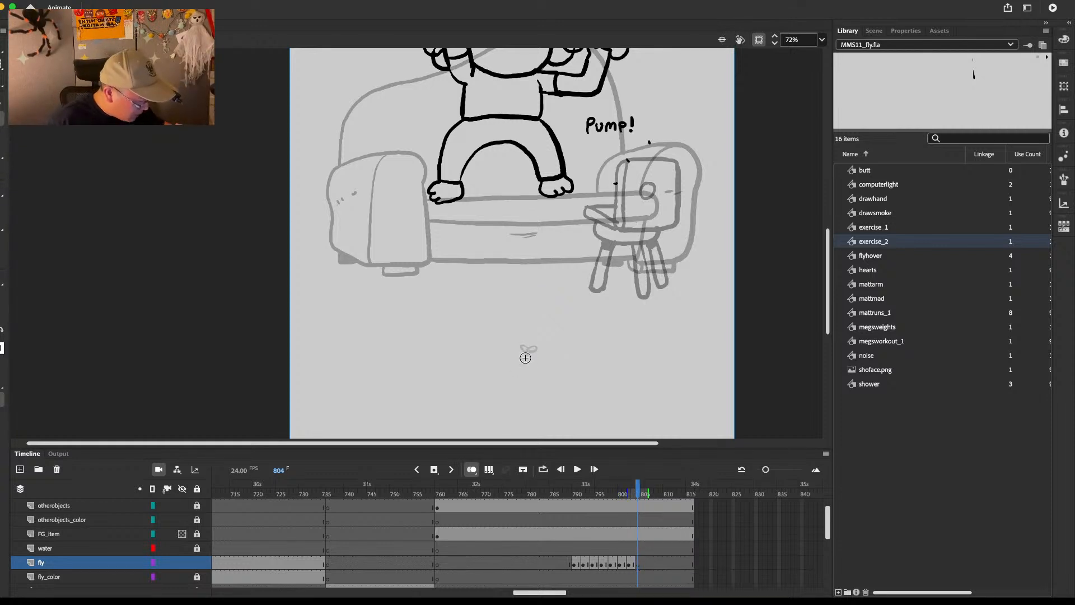
click(523, 355)
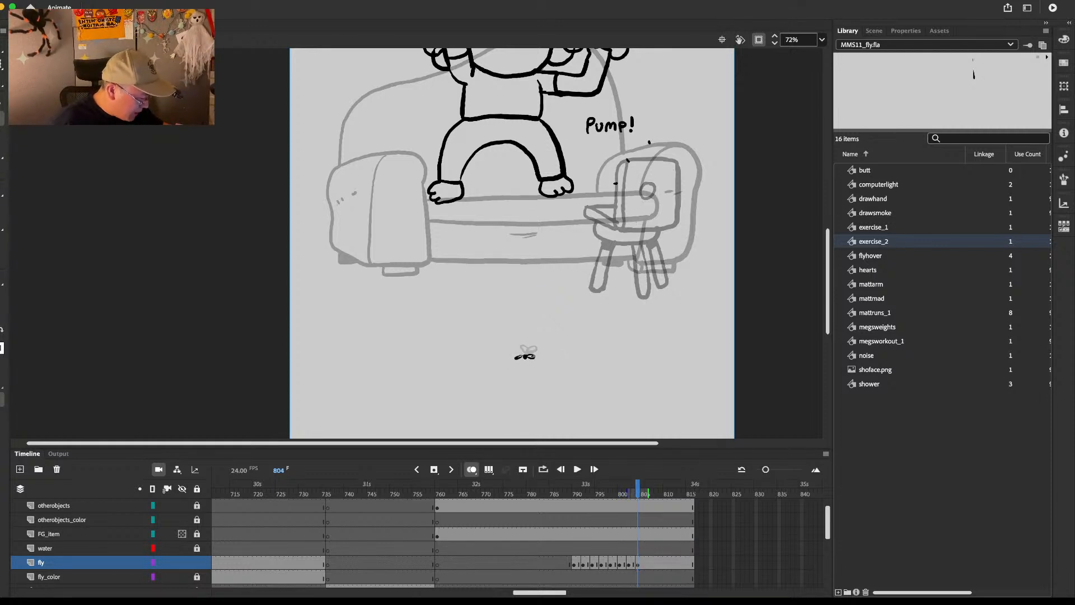
Step: Insert a blank keyframe at frame 806, draw the fly in the same spot with raised wings and extend the frames
key(F5)
key(F5)
key(F7)
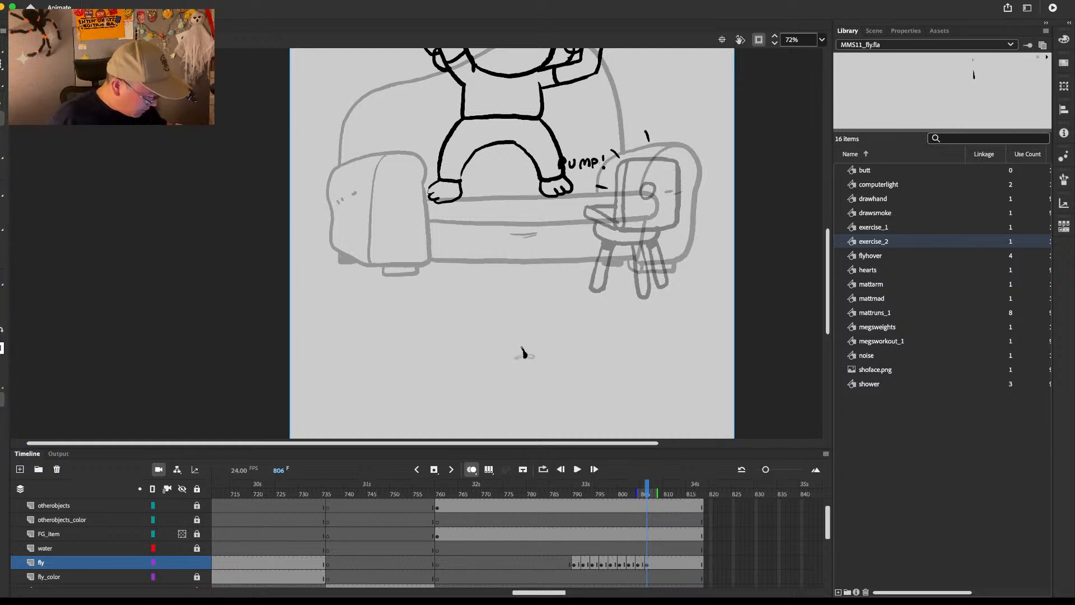
key(F5)
key(F5)
key(F5)
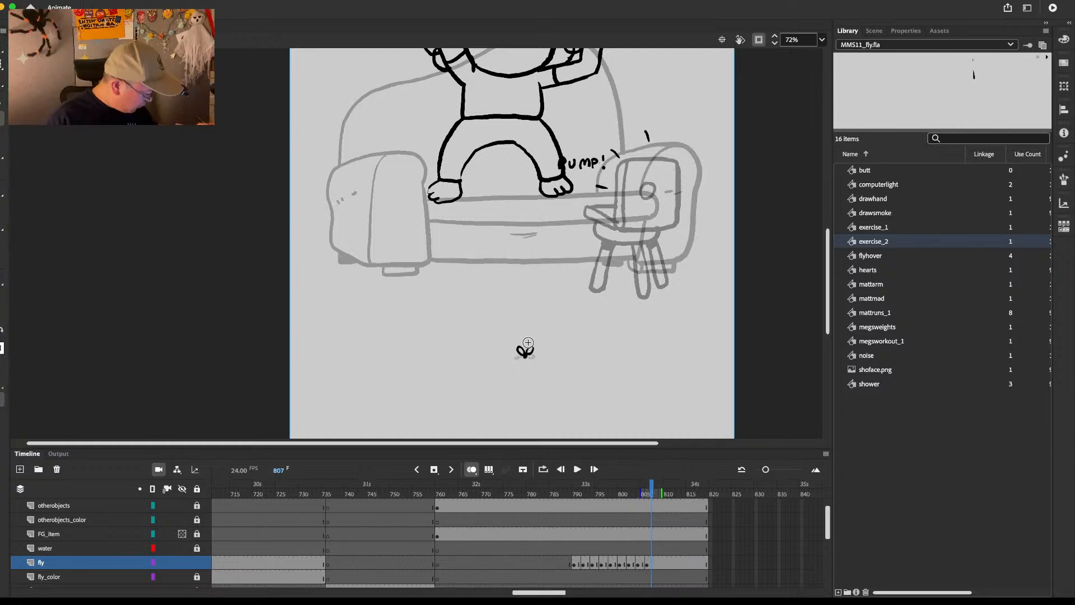
Step: Insert a blank keyframe at frame 809 and draw the fly's settled pose over the previous drawing on the floor
key(F7)
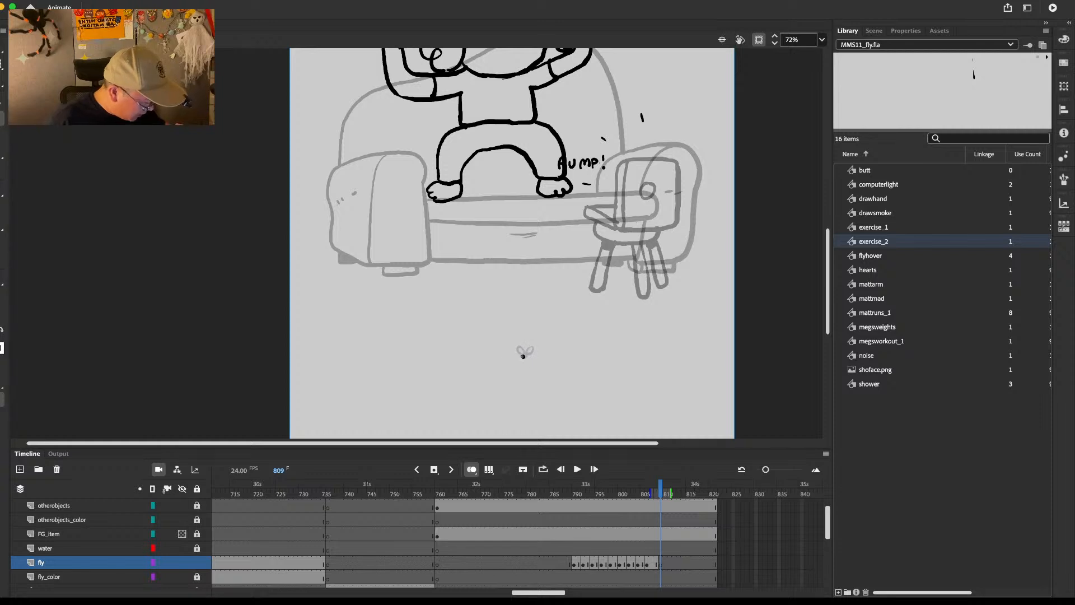
drag(514, 351, 523, 356)
key(z)
alt+click(609, 321)
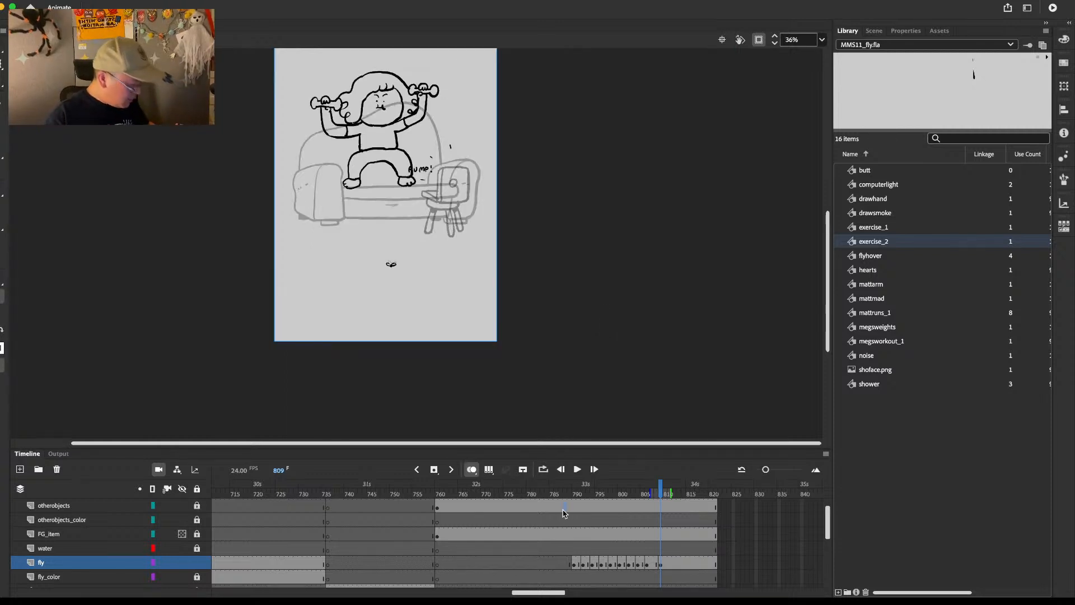
Step: Play the dumbbell shot from several starting frames to review the timing of the fly's descent to the floor
click(562, 513)
key(Return)
key(Return)
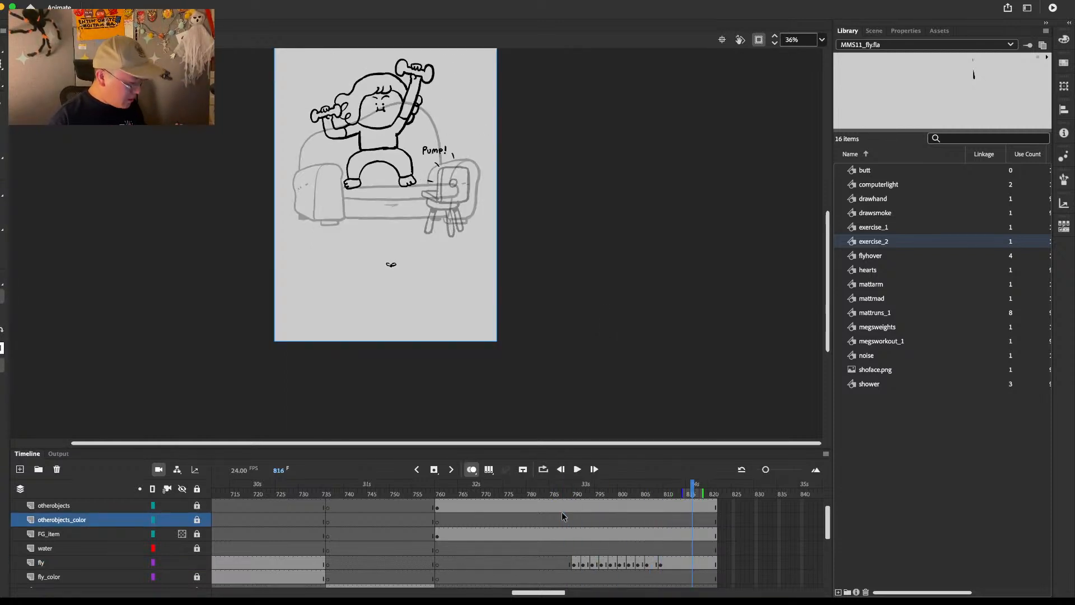
click(450, 493)
key(Return)
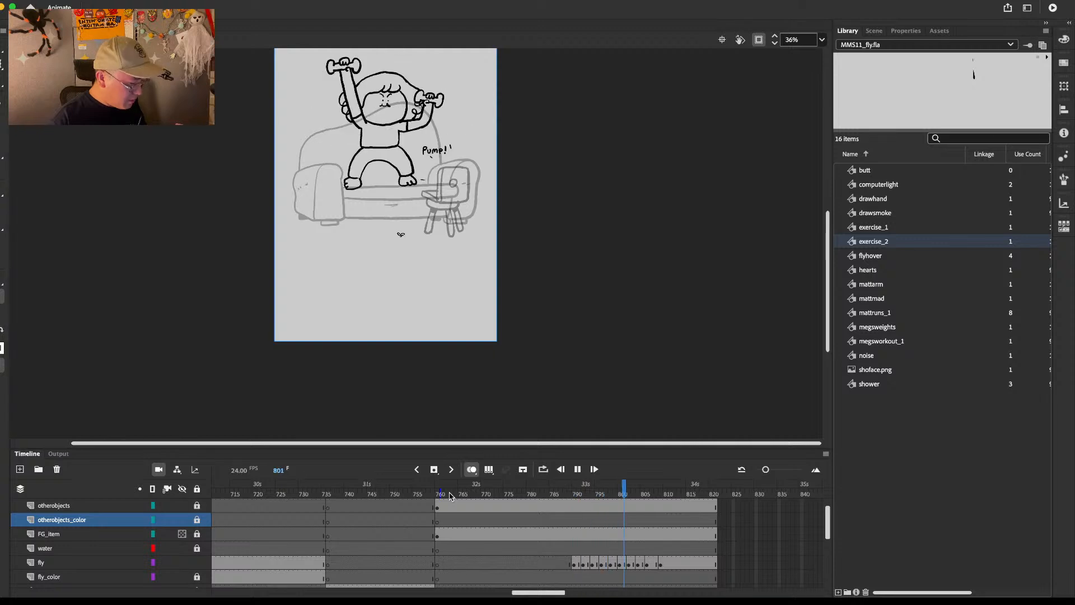
click(545, 493)
key(Return)
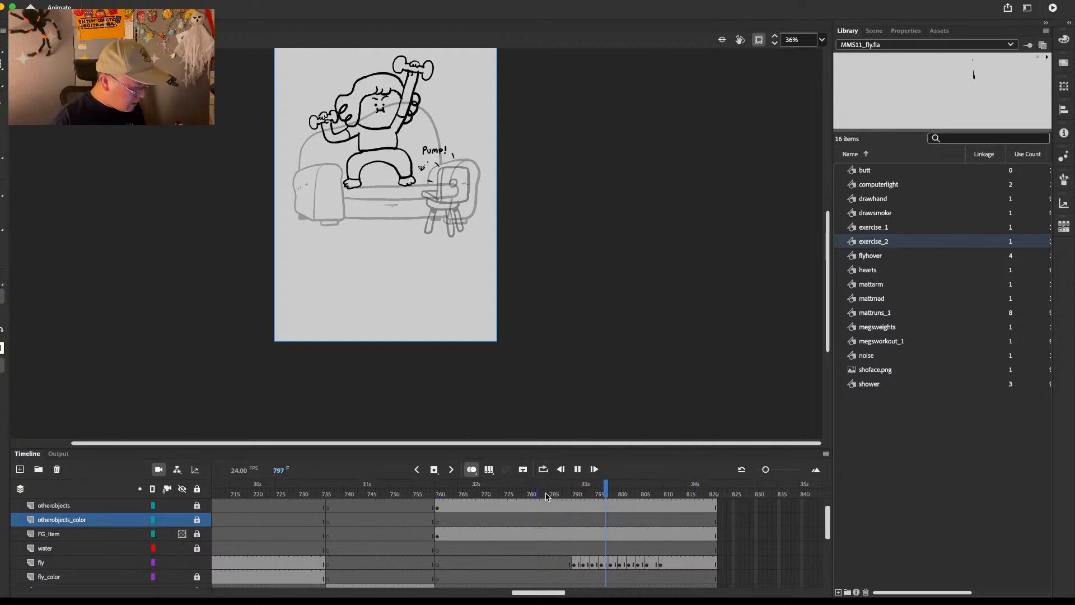
click(438, 492)
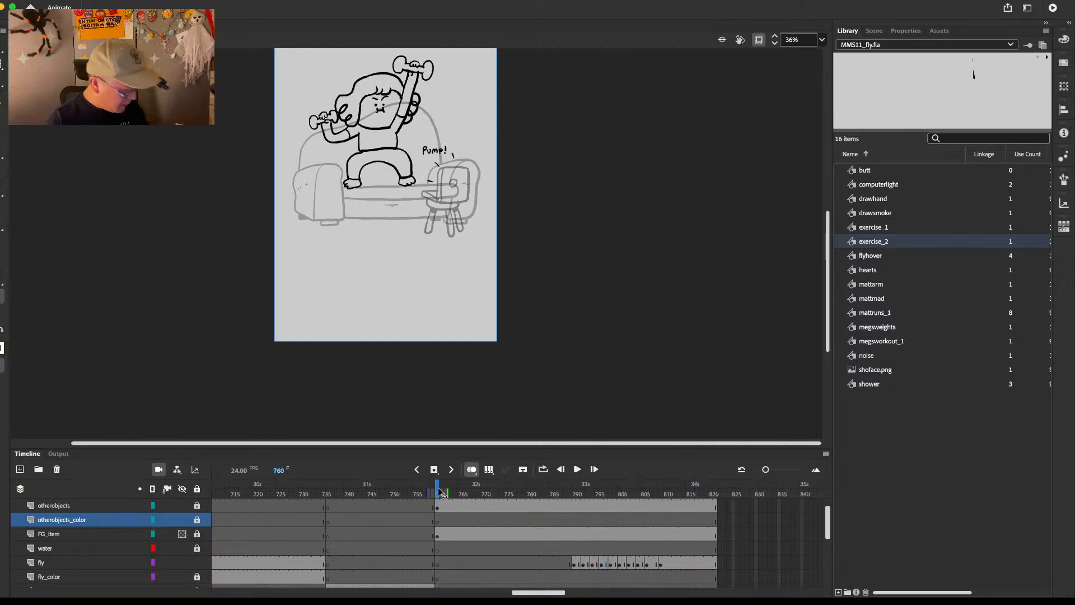
click(385, 493)
key(Return)
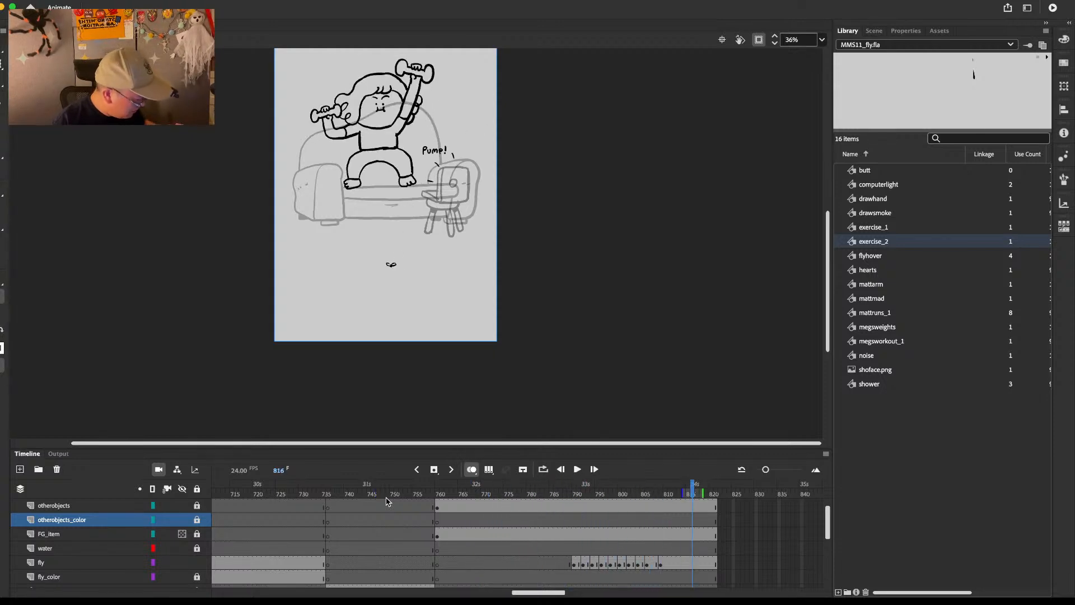
Step: Insert a blank keyframe at frame 796 on the meg layer, unlock the layer and select its dumbbell drawing at frame 794
scroll(827, 512, down, 3)
scroll(827, 508, up, 5)
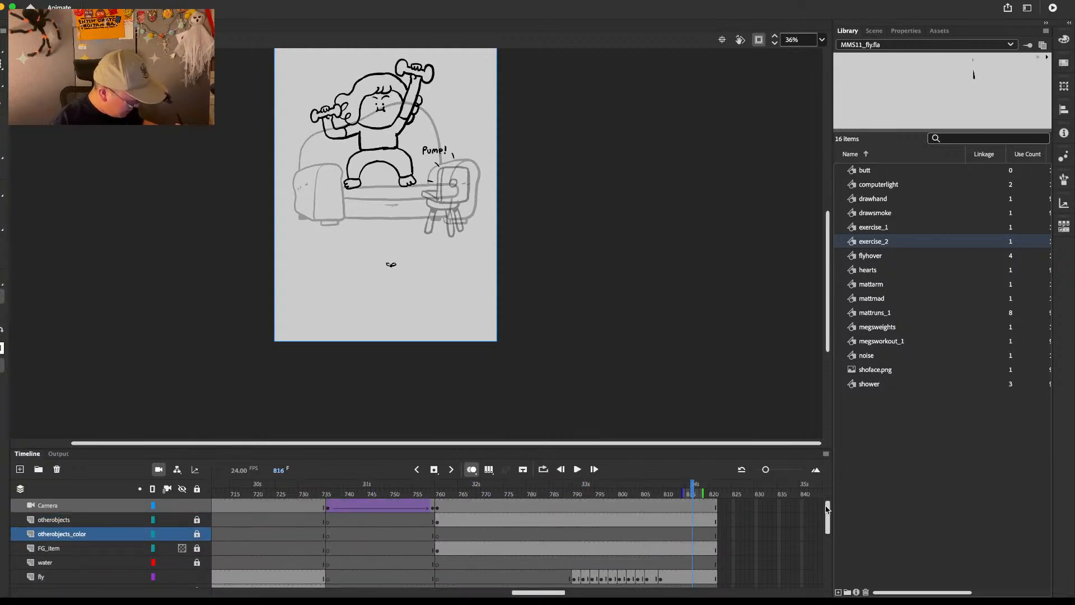
click(610, 551)
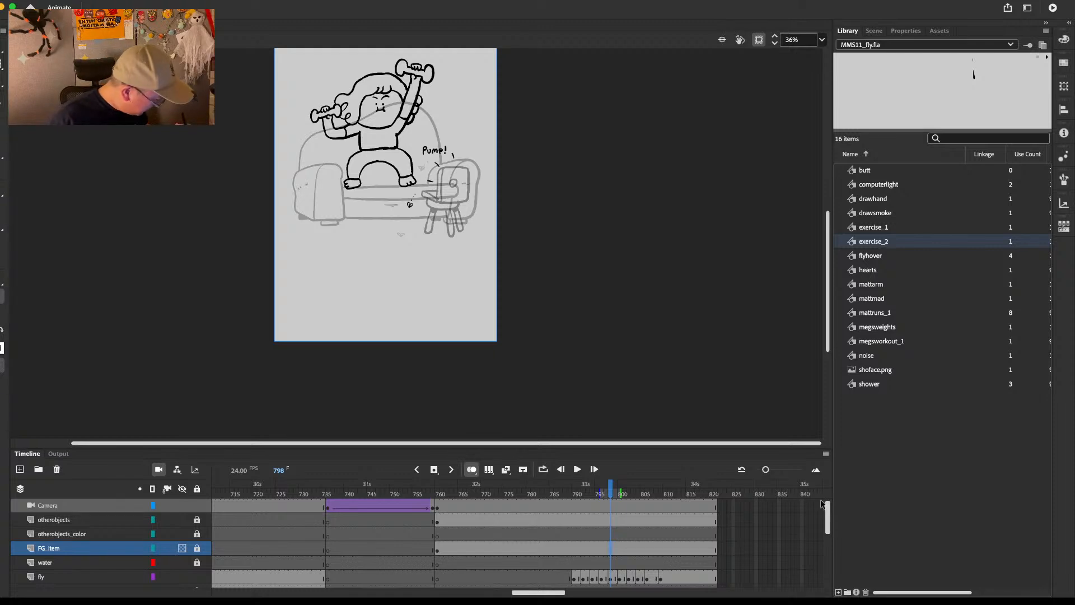
drag(822, 502, 826, 564)
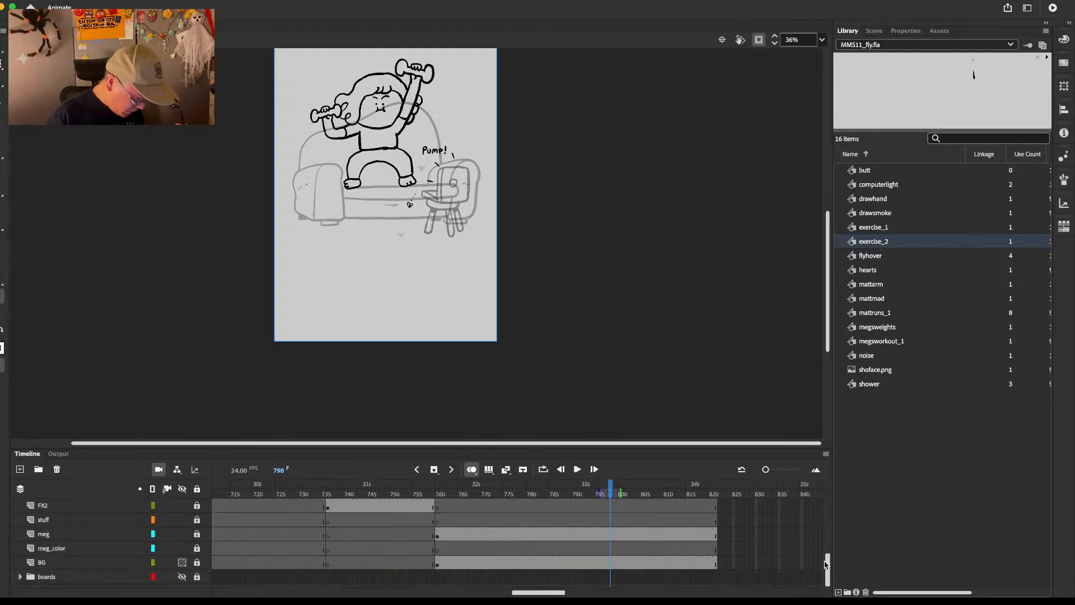
click(604, 536)
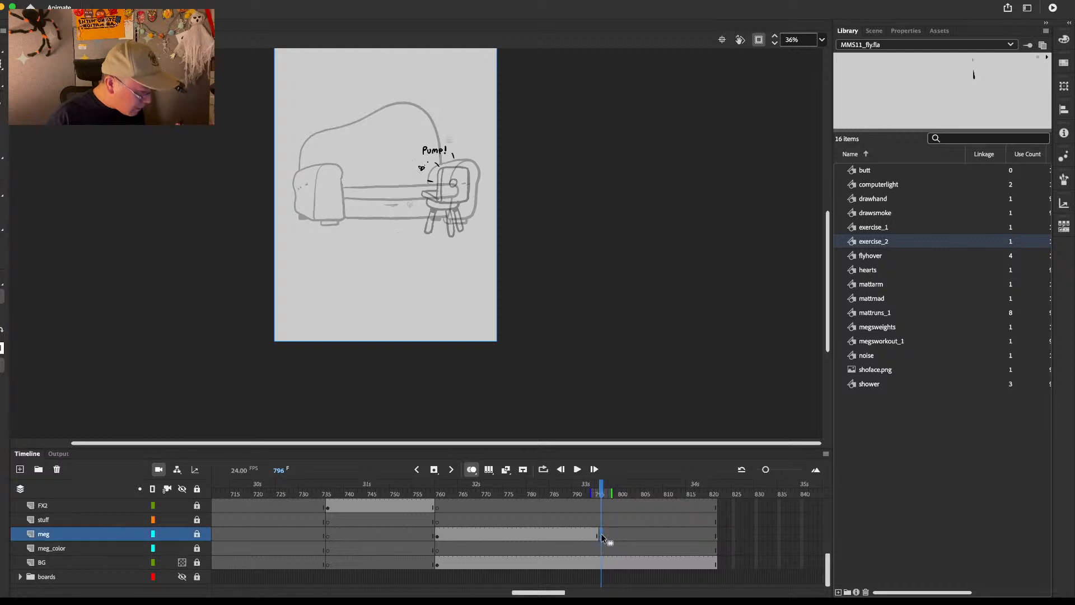
click(197, 534)
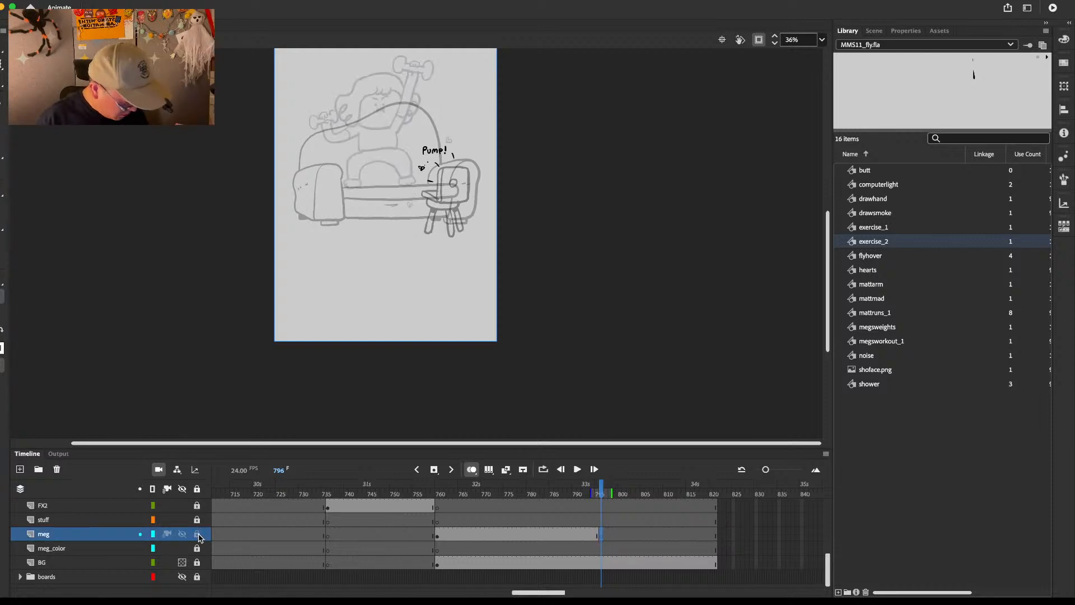
mouse_move(601, 489)
mouse_down()
mouse_move(561, 500)
mouse_move(599, 513)
mouse_up()
click(596, 534)
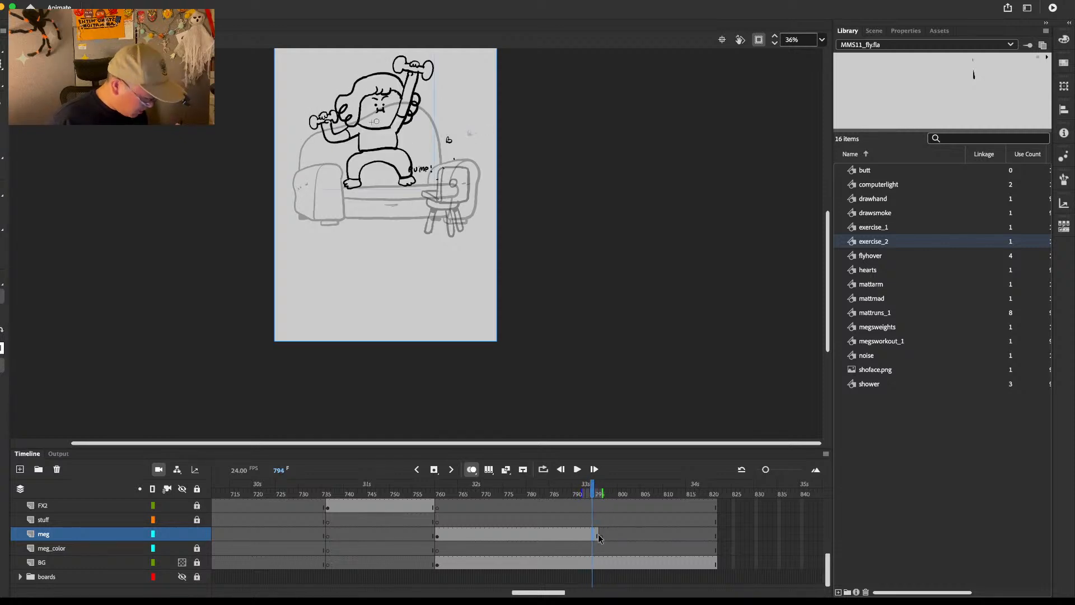
Step: Extend the dumbbell animation on the meg layer by three frames before the blank keyframe and select its frame span
key(F5)
key(F5)
key(F5)
click(597, 534)
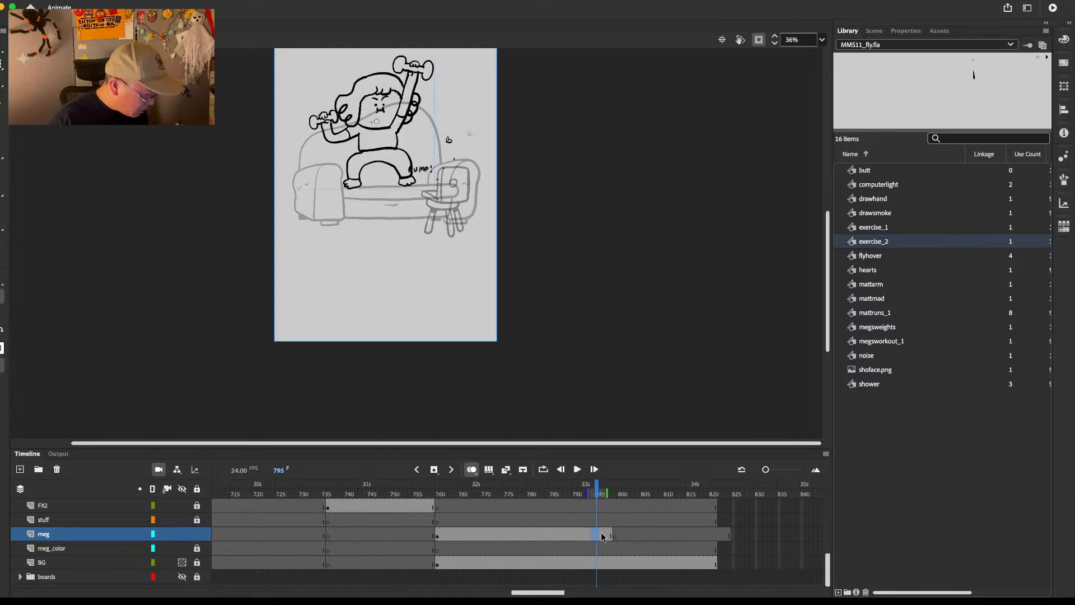
click(603, 533)
double_click(605, 535)
Step: Step backward and forward through the dumbbell shot to examine how the arm poses lead into the blank keyframe
key(comma)
key(comma)
key(comma)
key(comma)
key(comma)
key(comma)
key(comma)
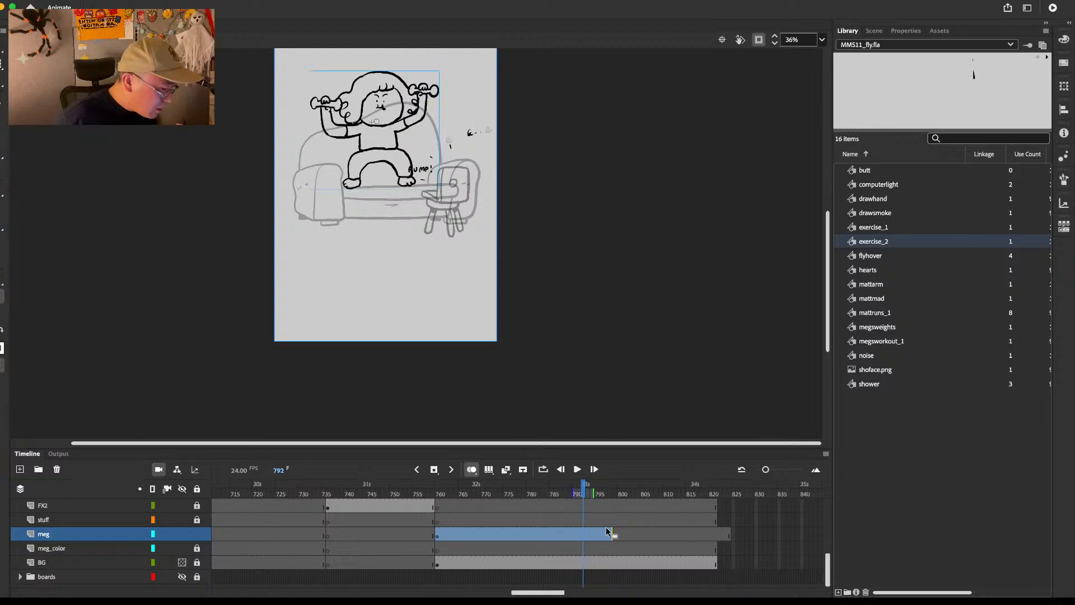
key(comma)
key(comma)
key(comma)
key(comma)
key(period)
key(period)
key(period)
key(period)
key(period)
key(period)
key(period)
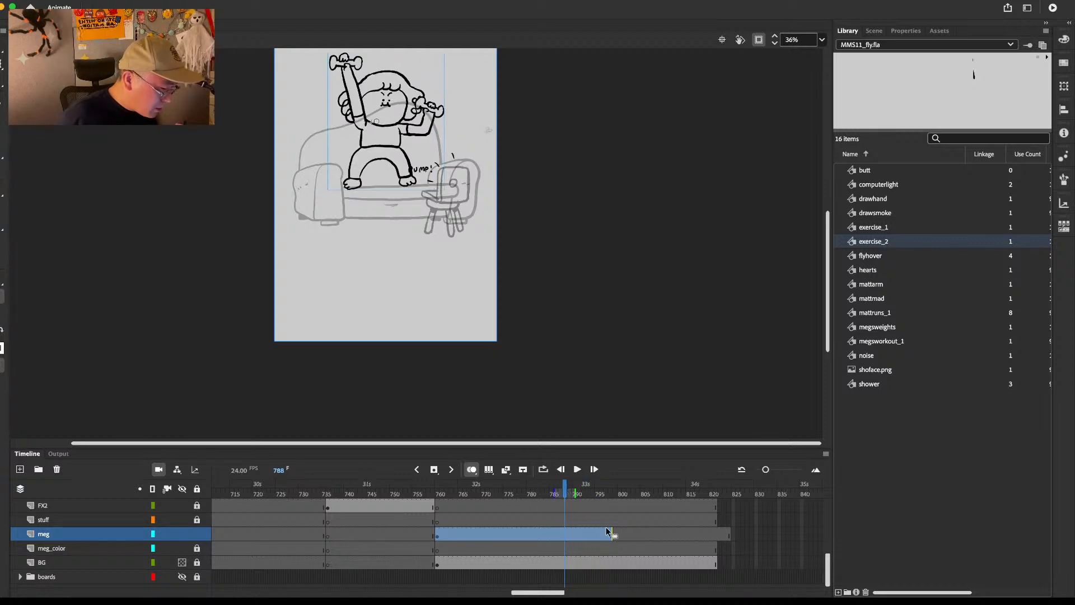
key(period)
key(period)
key(period)
key(period)
key(period)
key(period)
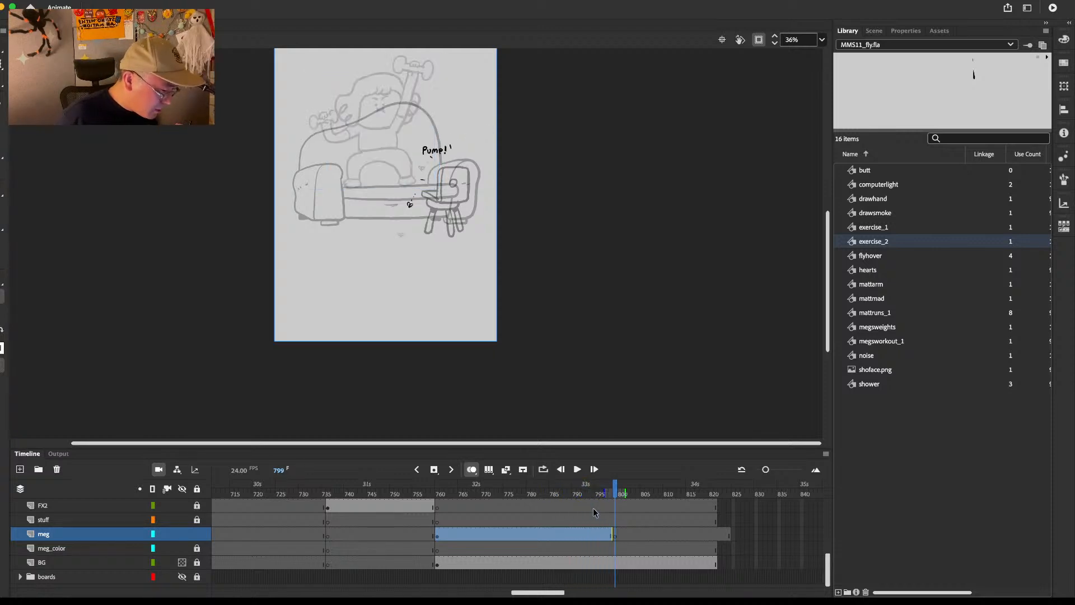
Step: Remove one frame from the dumbbell animation on the meg layer so the blank keyframe falls on frame 798
click(639, 548)
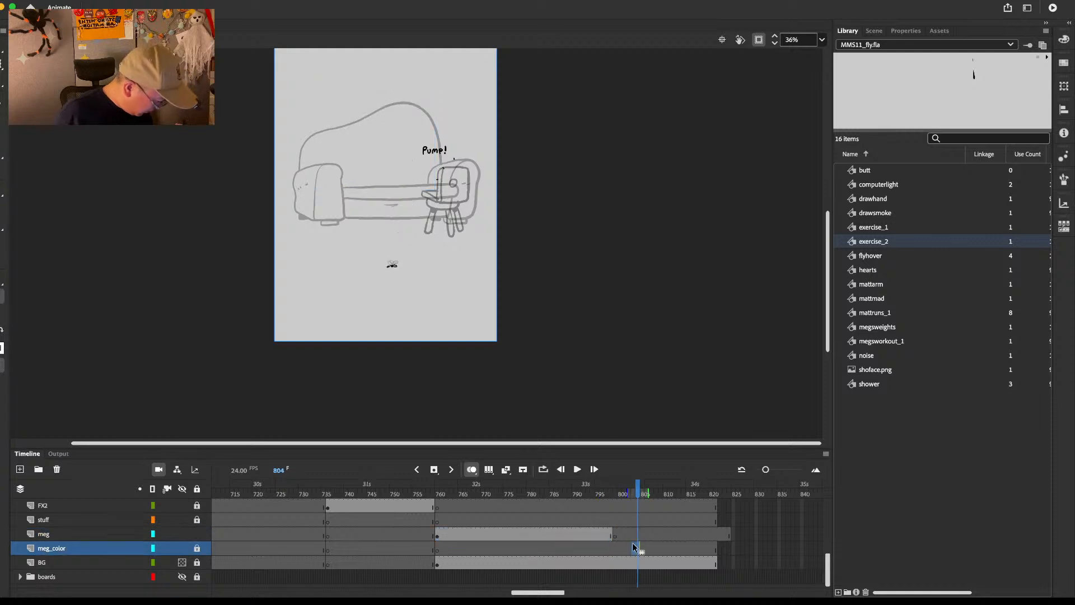
click(609, 536)
click(628, 534)
click(609, 536)
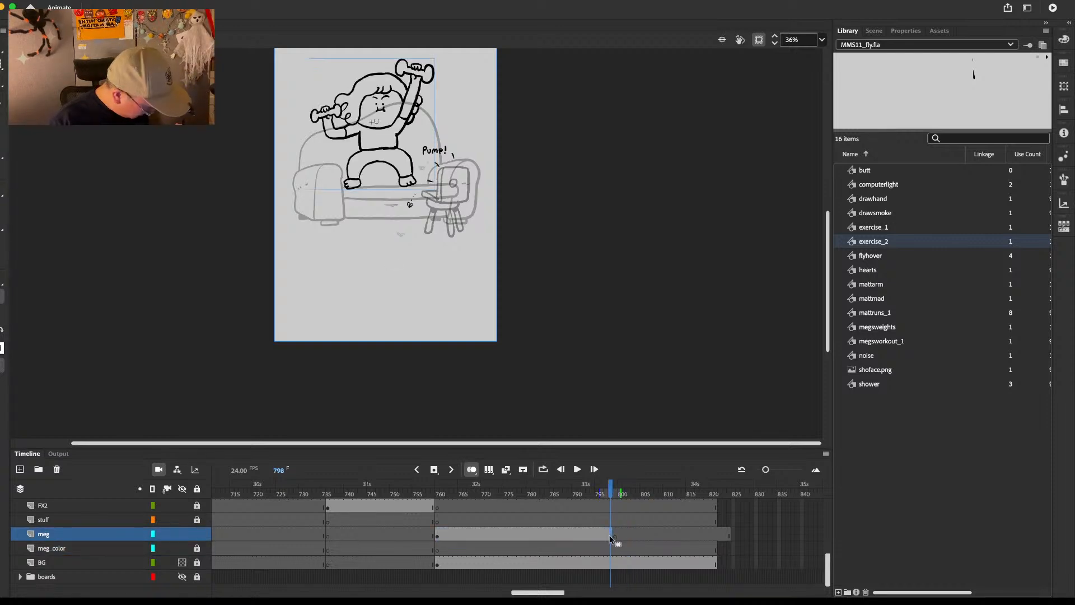
key(shift+F5)
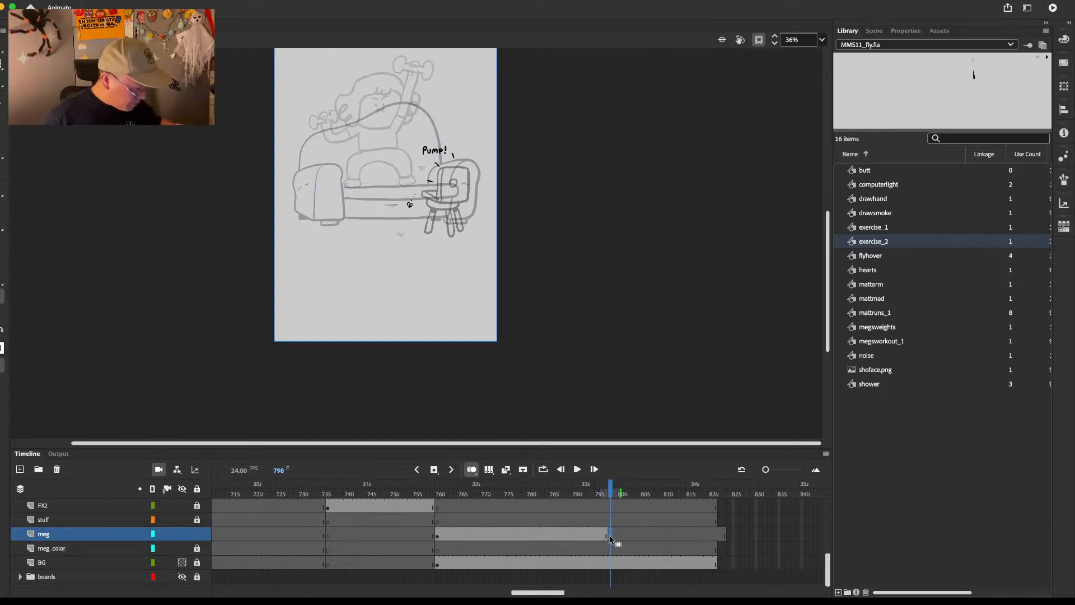
Step: Draw the character's chin, facial features, fringe and side curls over the onion-skinned pose at frame 798
drag(461, 174, 499, 236)
super+click(465, 151)
drag(465, 151, 512, 112)
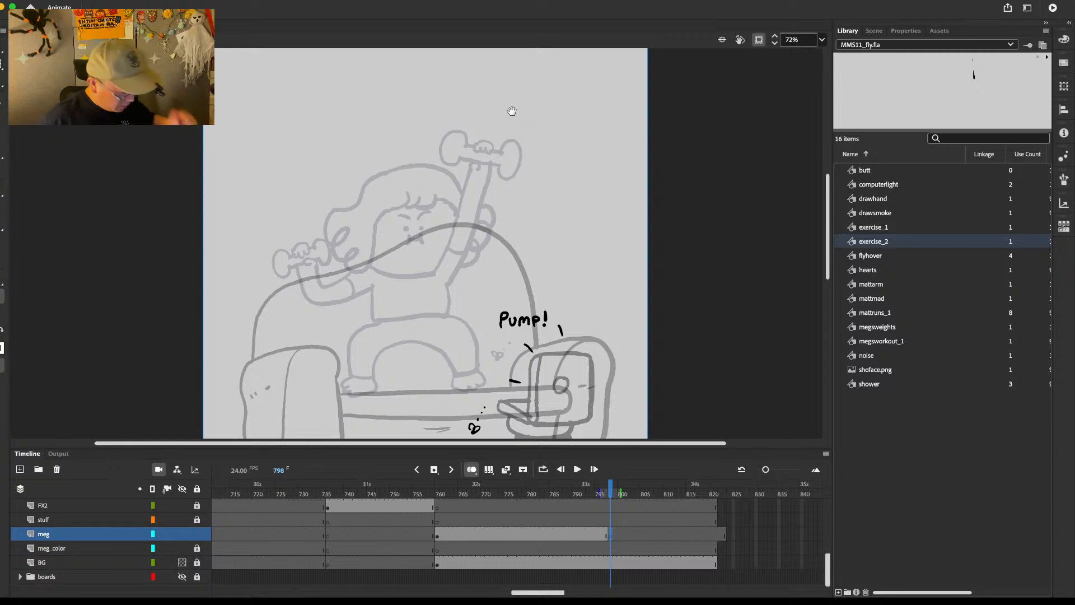
drag(474, 288, 535, 281)
mouse_move(431, 260)
mouse_down()
mouse_move(460, 277)
mouse_move(493, 269)
mouse_up()
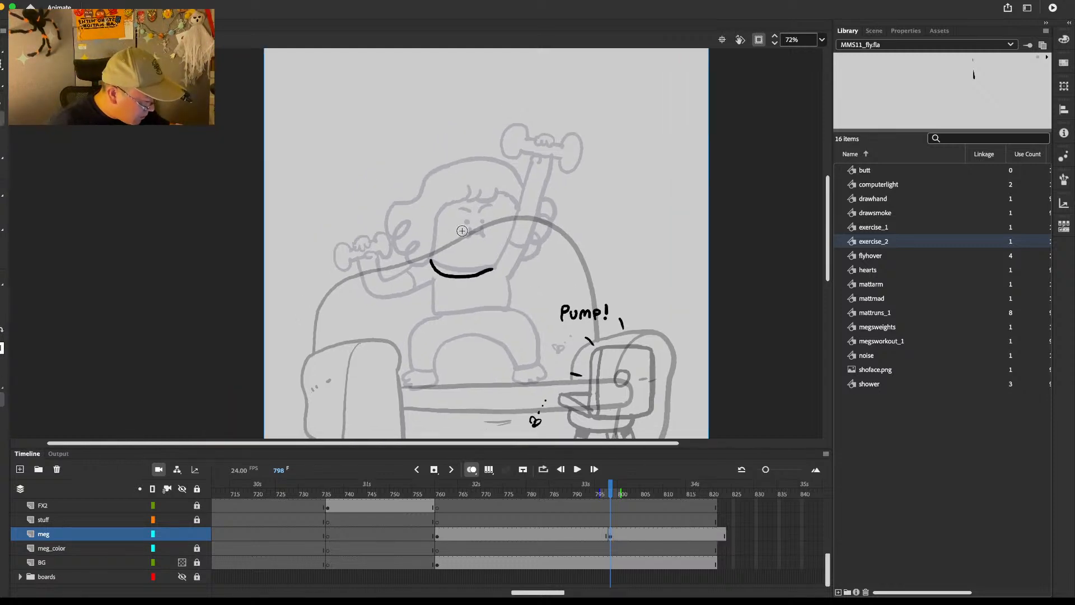
mouse_move(476, 216)
mouse_down()
mouse_move(460, 200)
mouse_move(515, 213)
mouse_up()
mouse_move(436, 216)
mouse_down()
mouse_move(407, 263)
mouse_move(418, 249)
mouse_move(392, 247)
mouse_move(406, 230)
mouse_move(386, 232)
mouse_move(405, 202)
mouse_up()
Step: Play the transition into the new face drawing, and insert a blank keyframe at frame 801 on the meg layer
key(comma)
key(alt+comma)
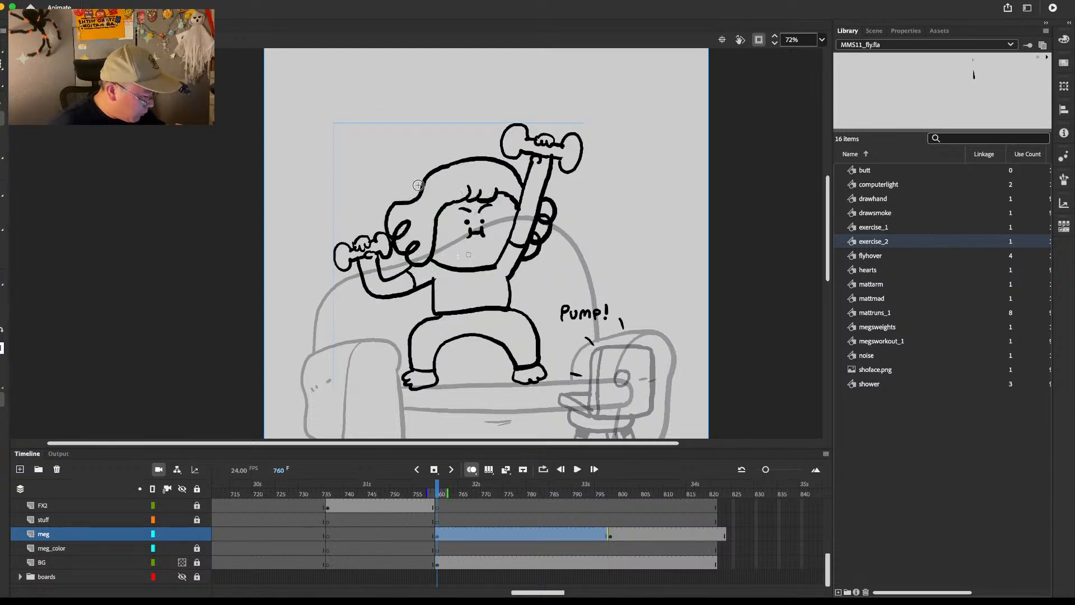
key(alt+comma)
drag(527, 497, 594, 494)
key(Return)
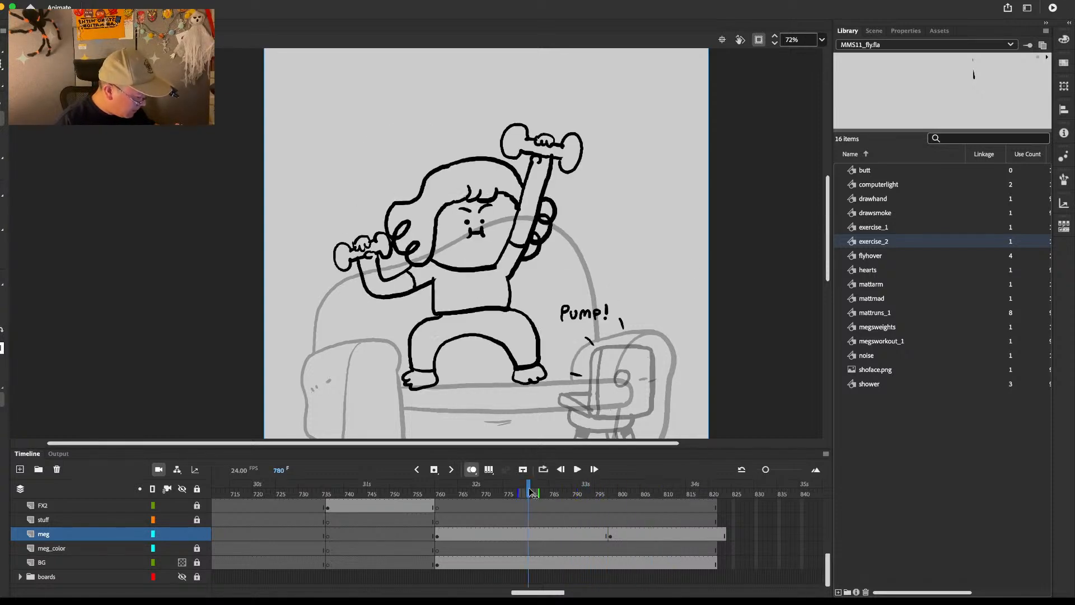
click(628, 535)
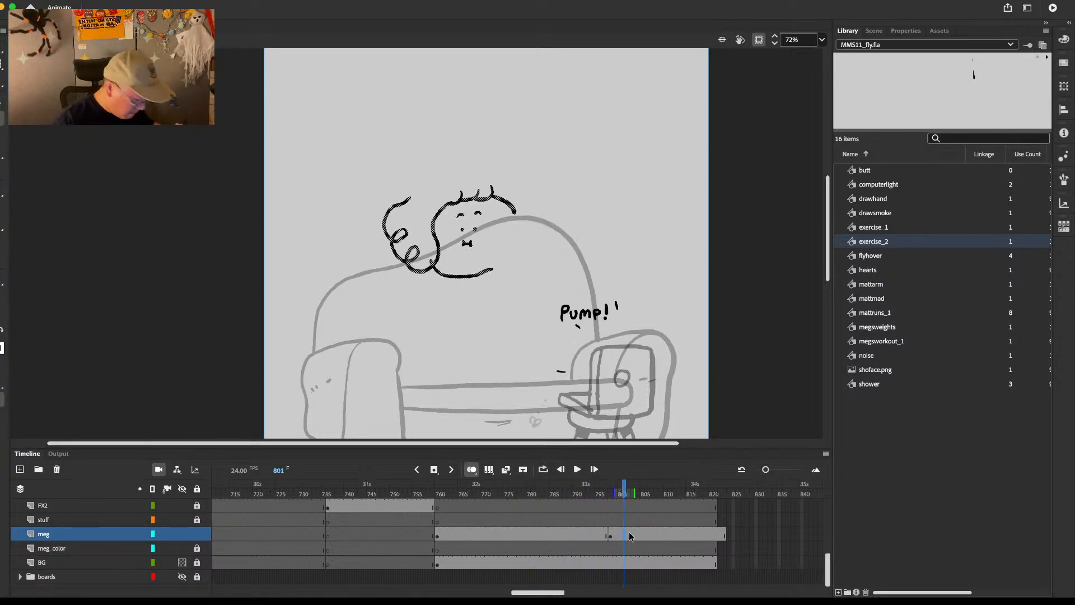
key(F7)
click(612, 535)
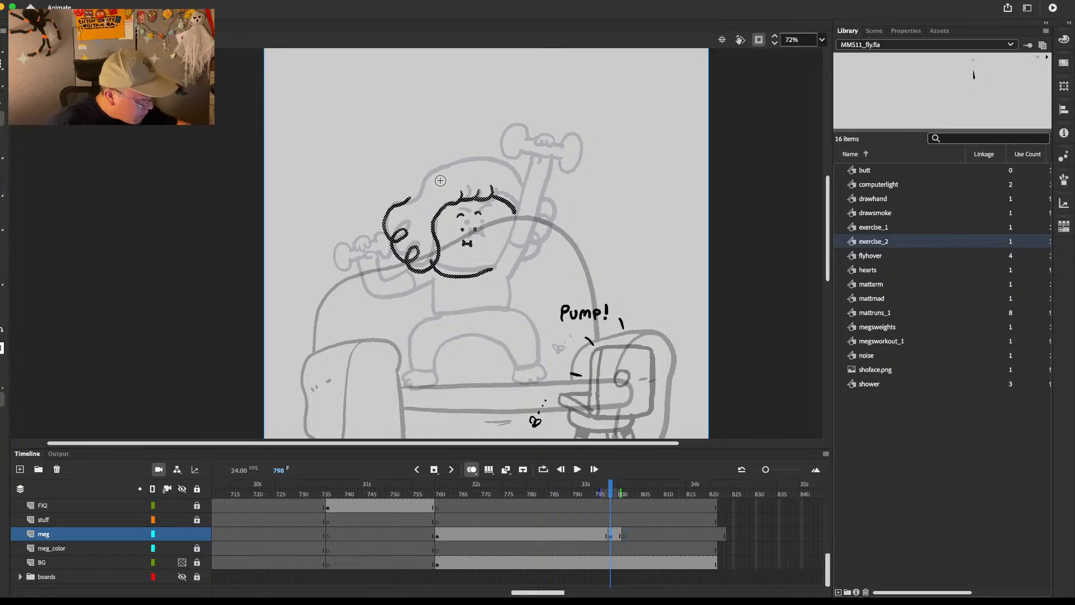
Step: Draw the top of the hair, the raised arm's inner edge and its fist slightly below the onion-skinned pose at frame 798
mouse_move(426, 179)
mouse_down()
mouse_move(500, 168)
mouse_move(518, 190)
mouse_up()
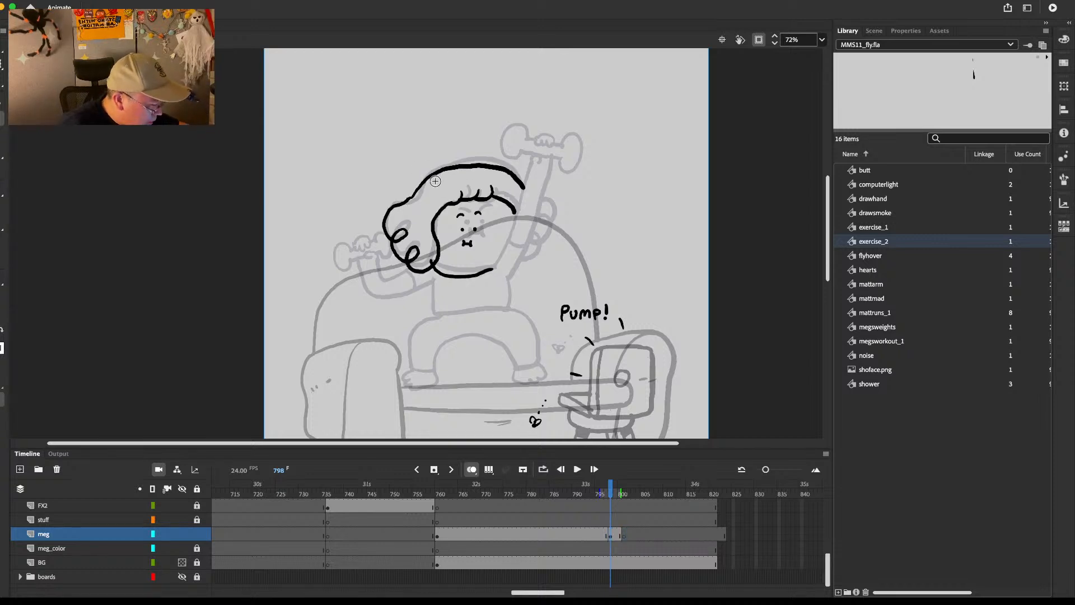
key(super+z)
drag(463, 166, 521, 190)
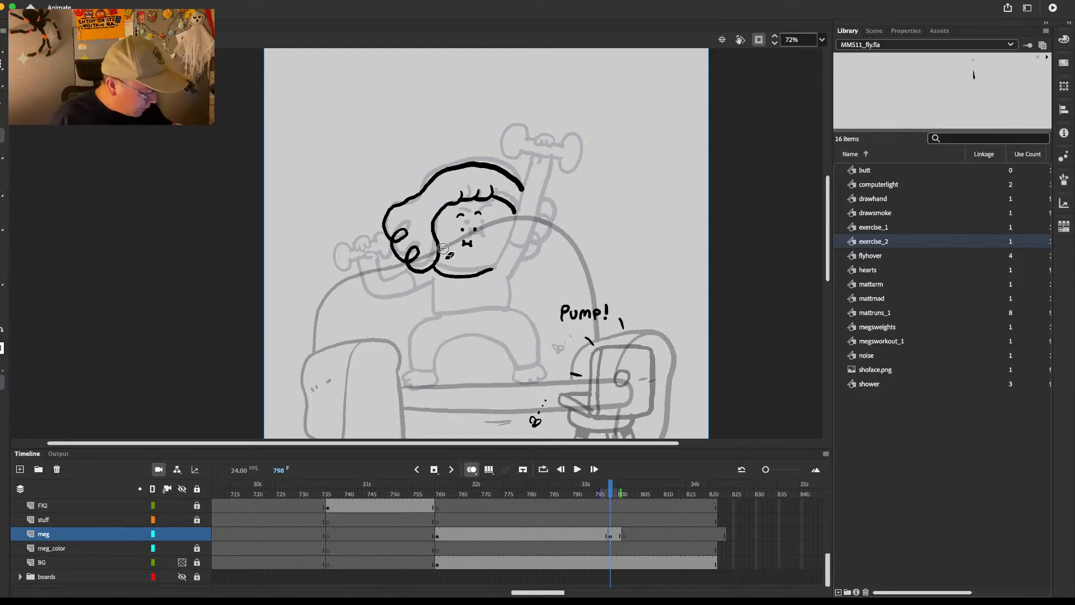
mouse_move(492, 271)
mouse_down()
mouse_move(509, 251)
mouse_move(523, 254)
mouse_move(523, 266)
mouse_move(531, 180)
mouse_up()
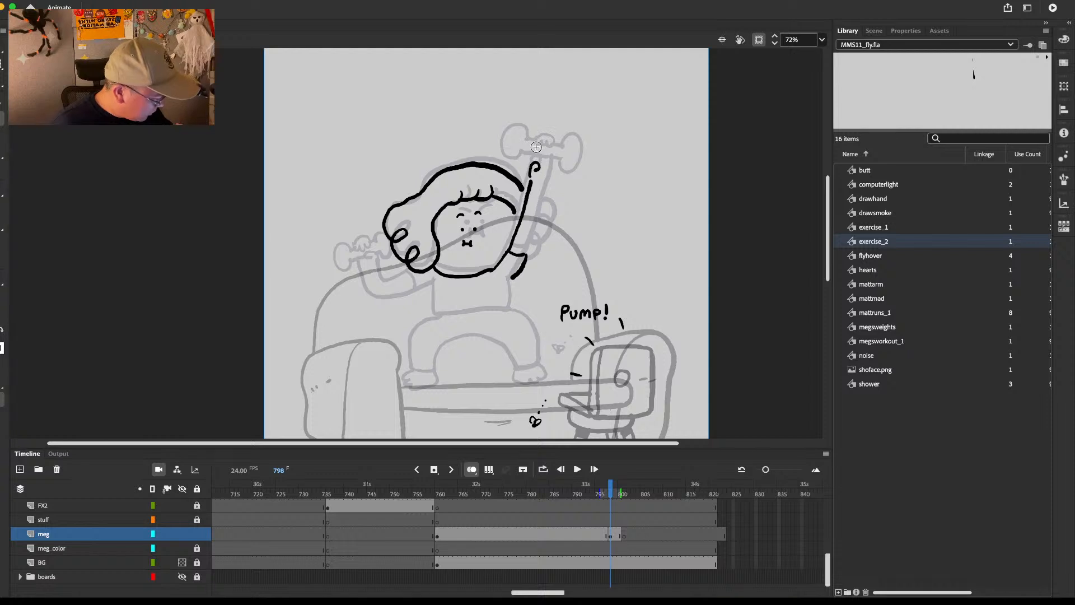
drag(551, 145, 554, 147)
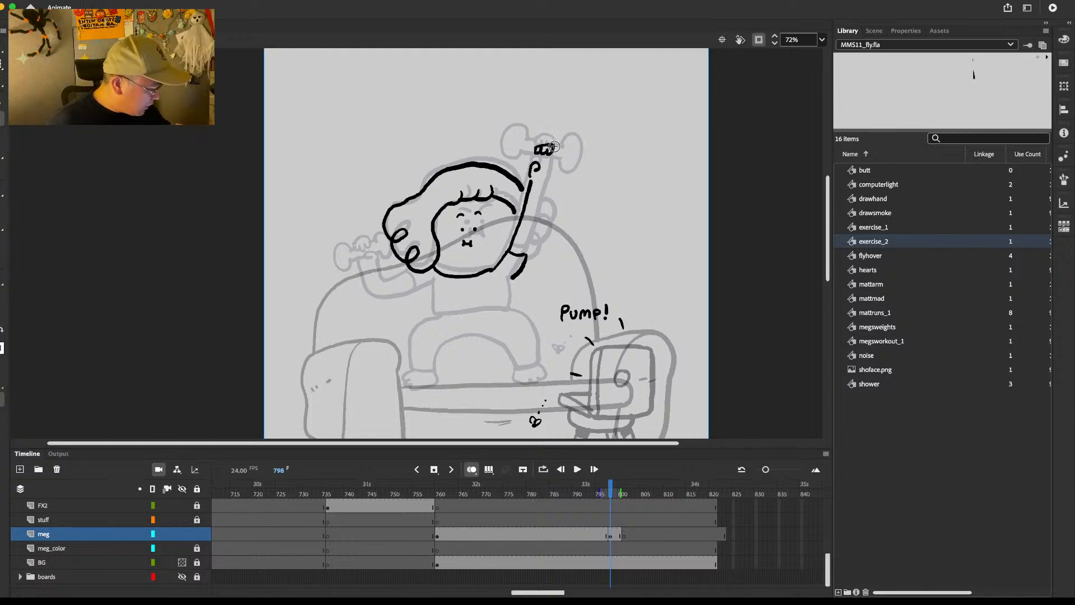
key(super+a)
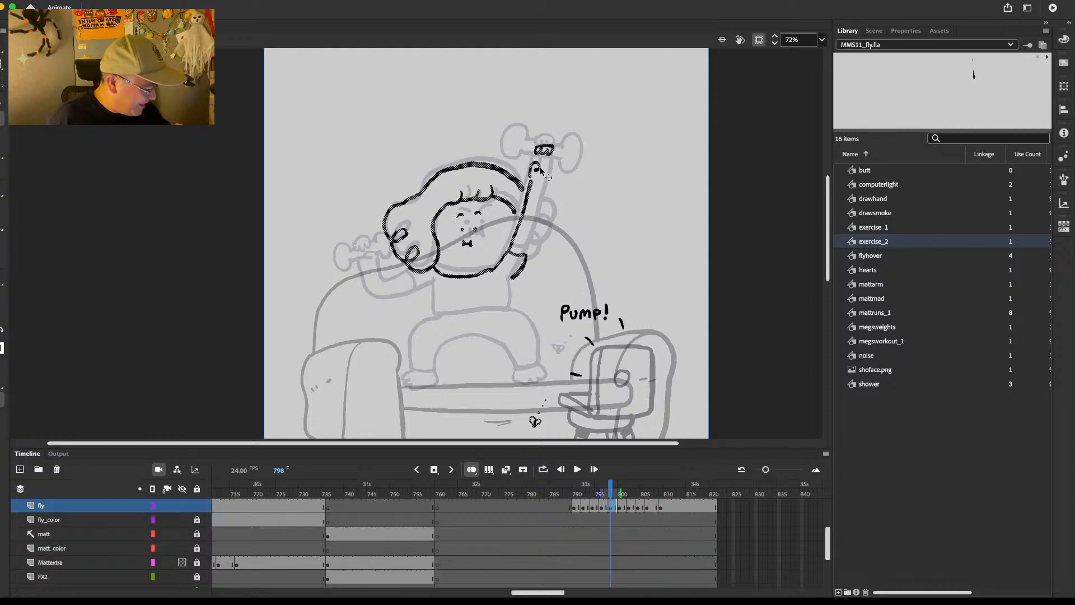
key(shift+Up)
key(super+z)
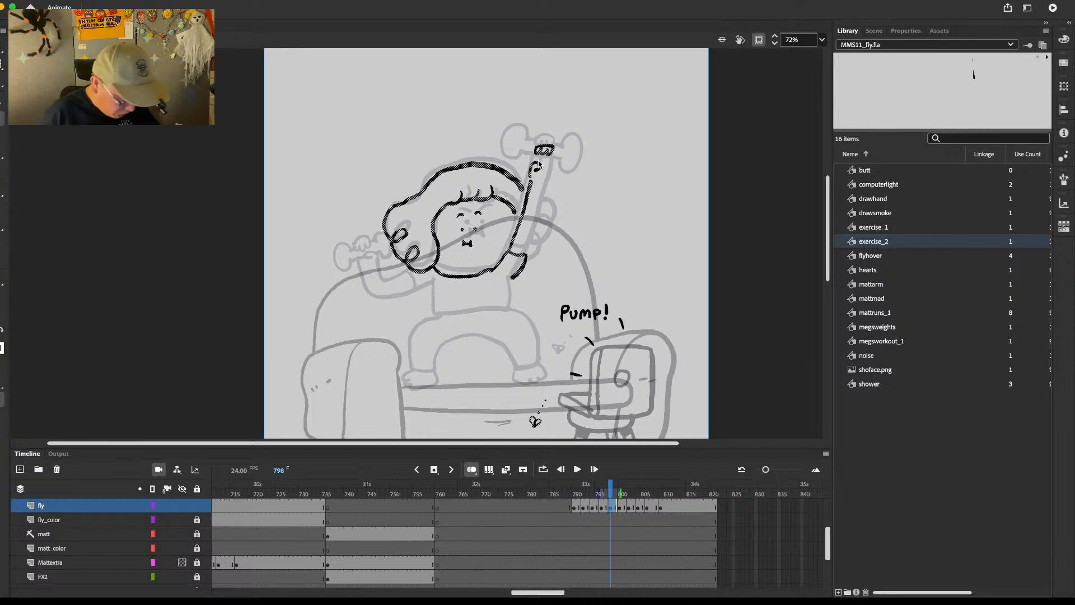
Step: Lock all layers except meg and trim the meg layer's excess frames past the end of the shot at frame 821
click(197, 490)
scroll(788, 536, down, 5)
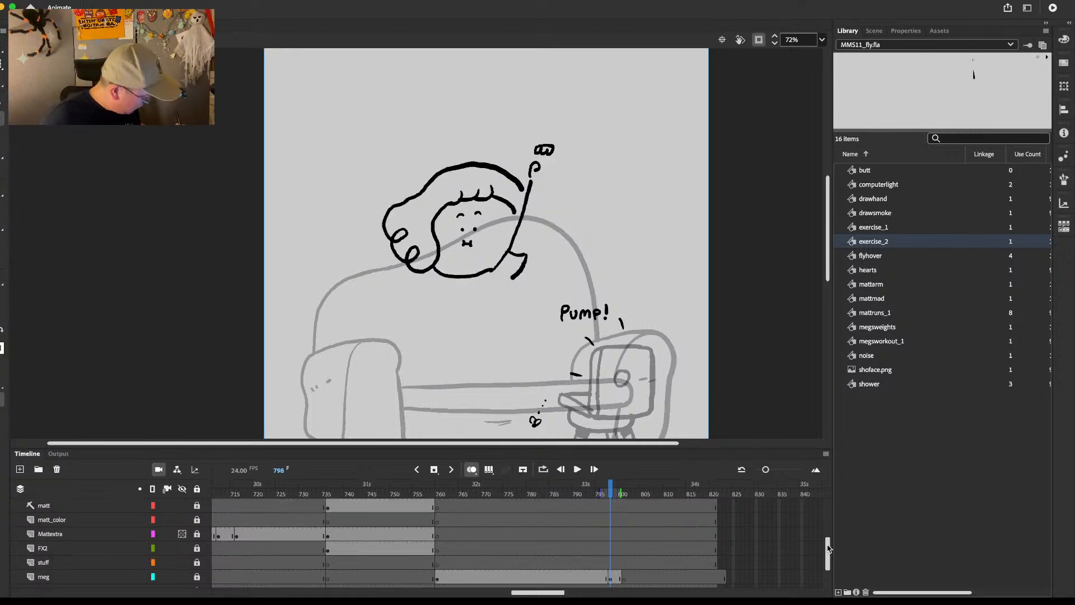
click(197, 534)
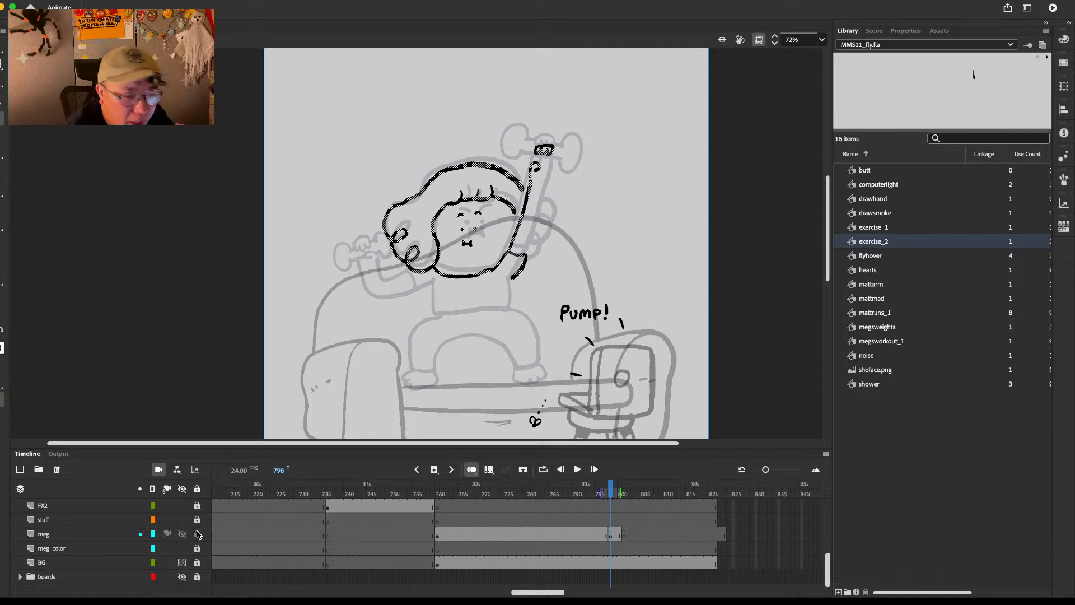
click(713, 535)
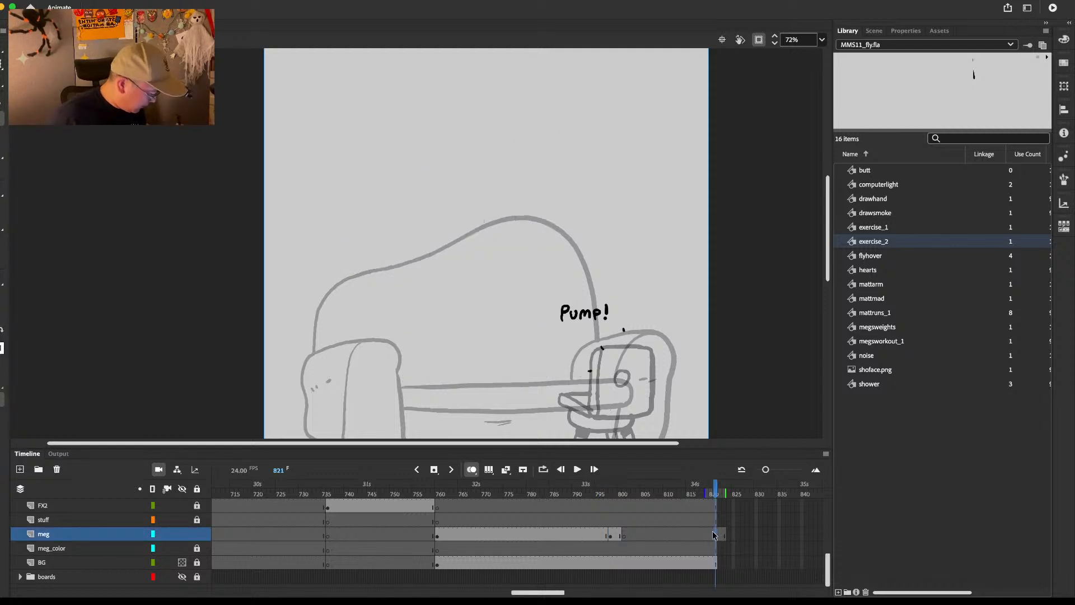
click(613, 531)
Step: Draw the dumbbell's handle and both weights around the raised fist in the new pose
drag(543, 229, 543, 257)
drag(539, 173, 546, 171)
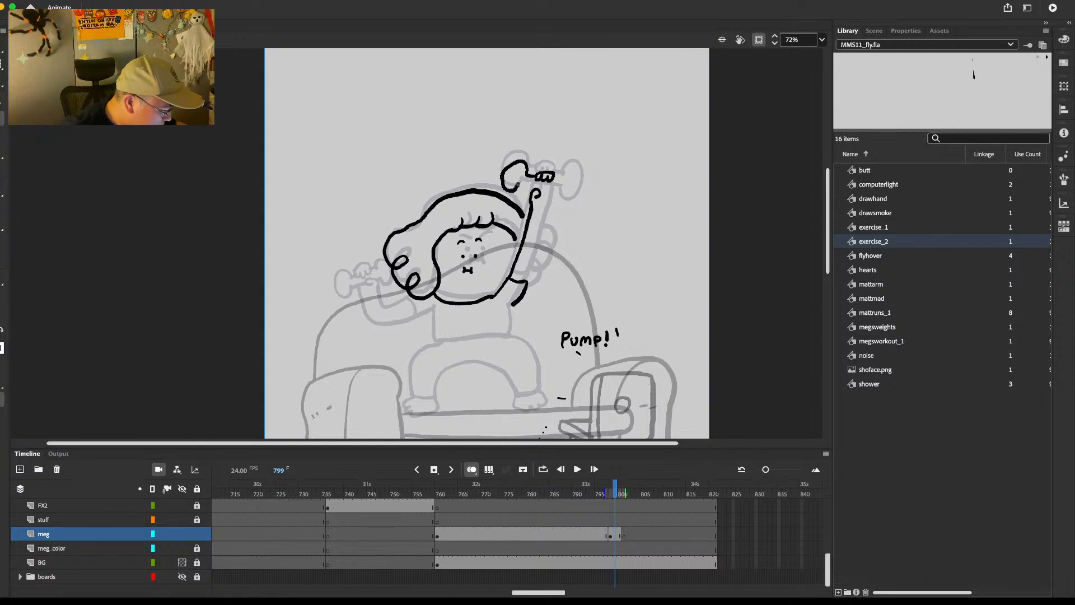
mouse_move(552, 178)
mouse_down()
mouse_move(580, 172)
mouse_move(559, 191)
mouse_up()
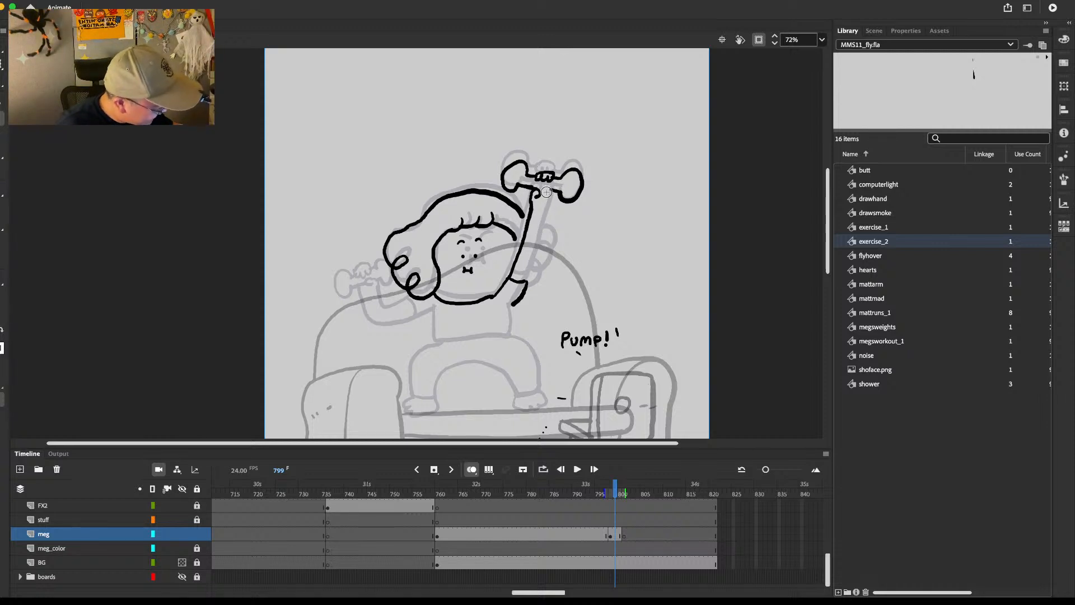
Step: Draw the raised arm's outer edge and the curls behind it, and clean up the chin line
drag(552, 193, 525, 281)
key(super+z)
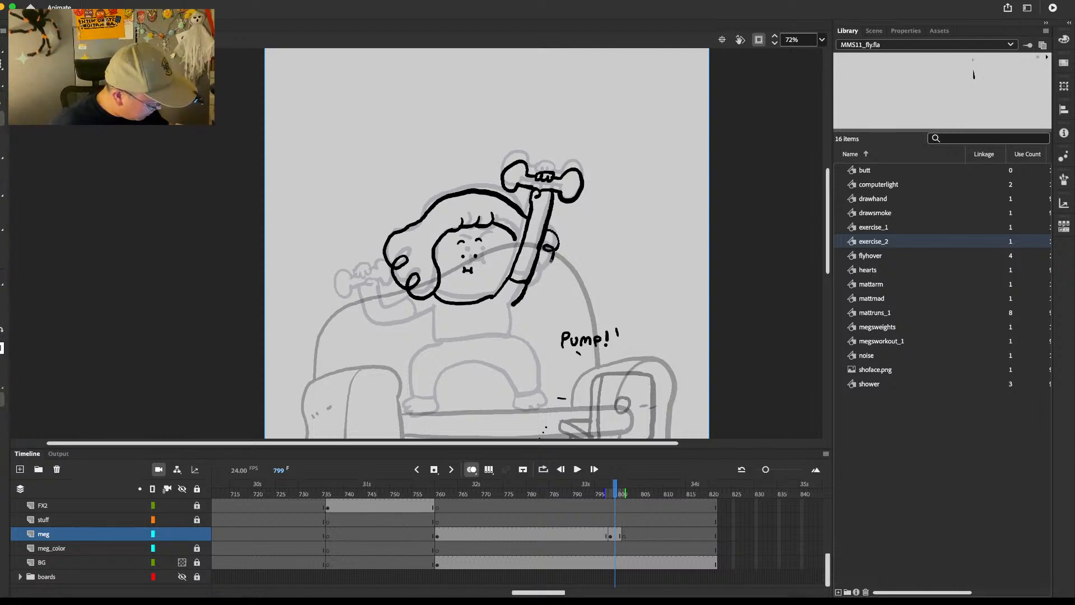
drag(551, 259, 529, 283)
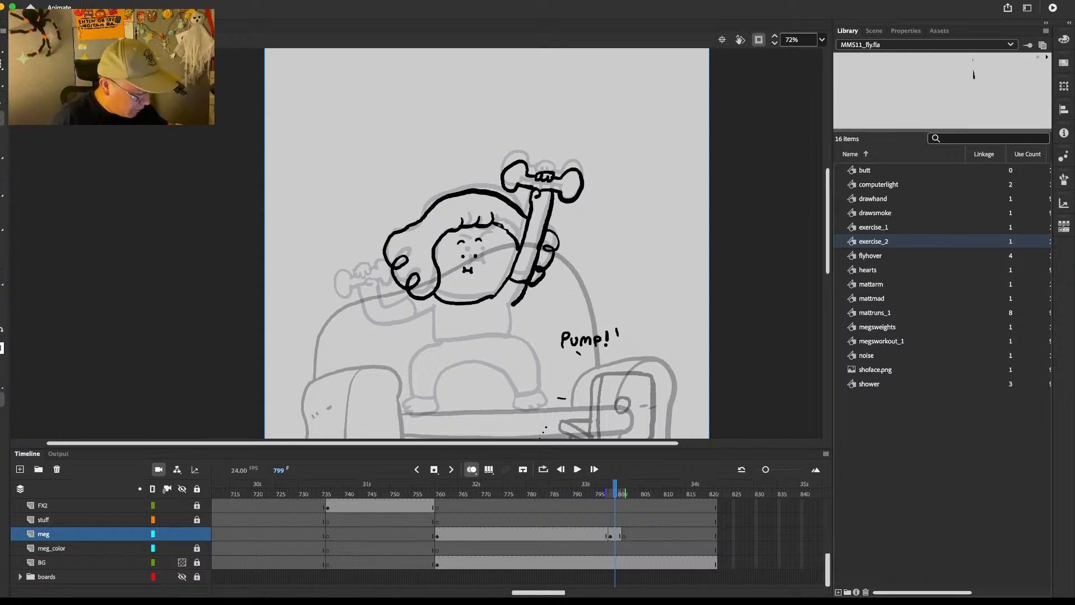
drag(568, 281, 569, 269)
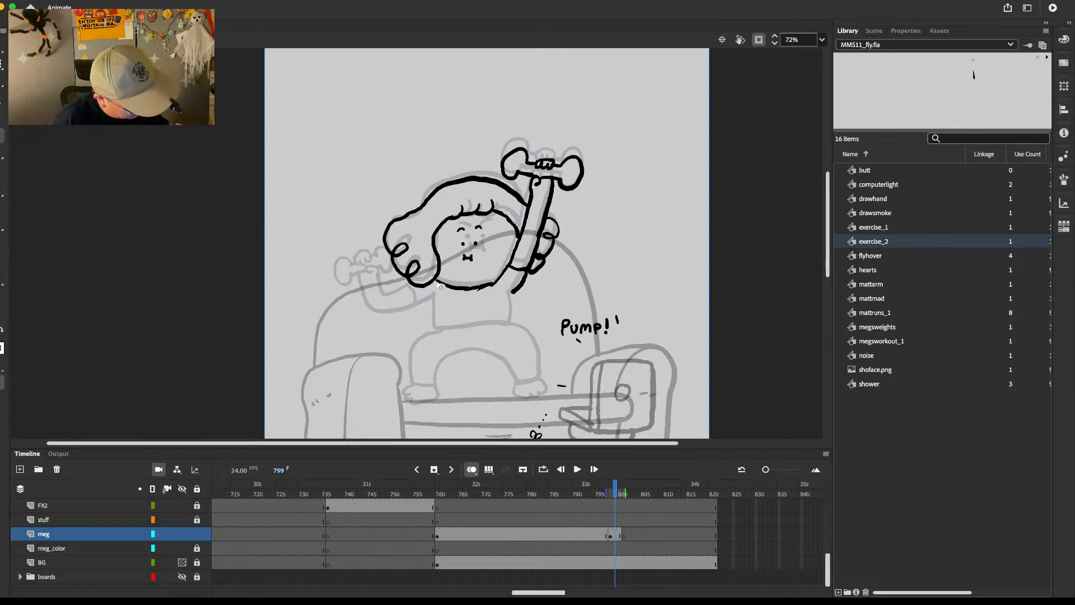
drag(437, 283, 493, 284)
key(b)
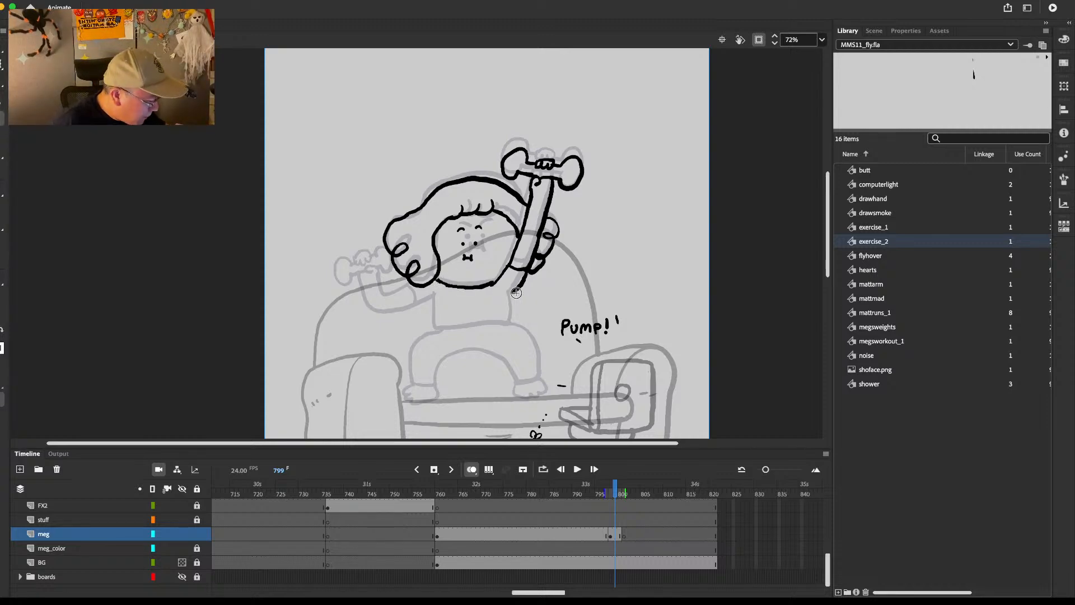
Step: Play the shot and flip between the frames around 798 to compare the new pose with the previous one
key(comma)
key(comma)
key(comma)
key(comma)
key(comma)
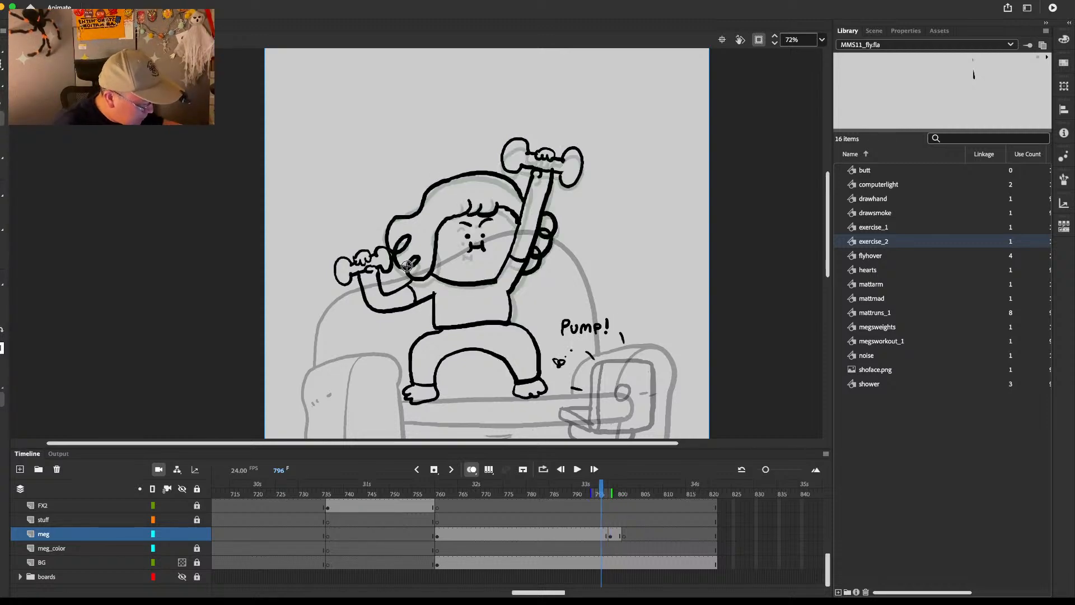
key(Return)
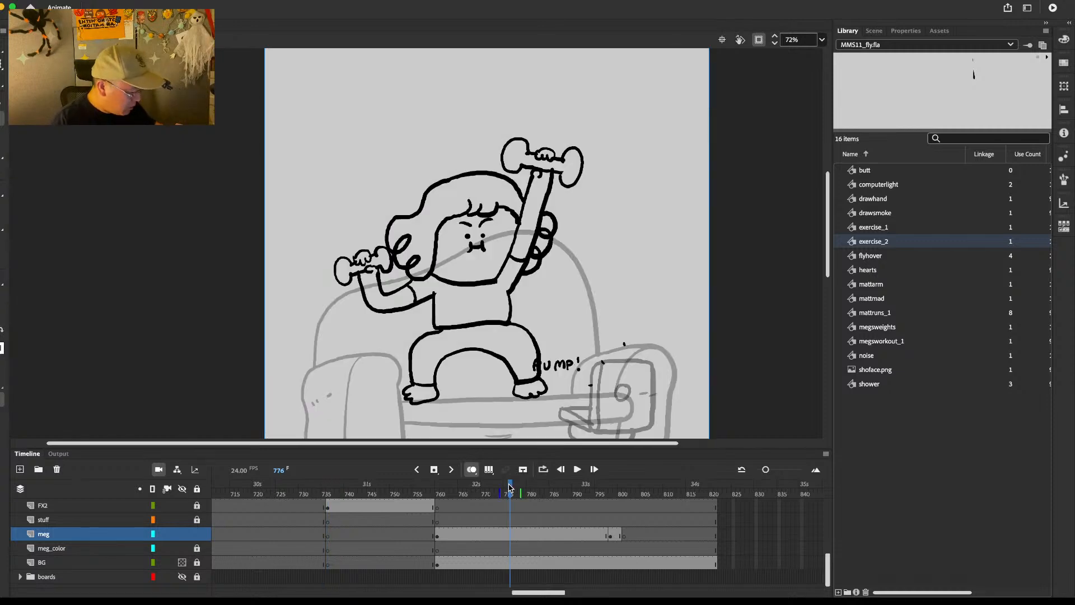
click(610, 533)
drag(593, 533, 602, 534)
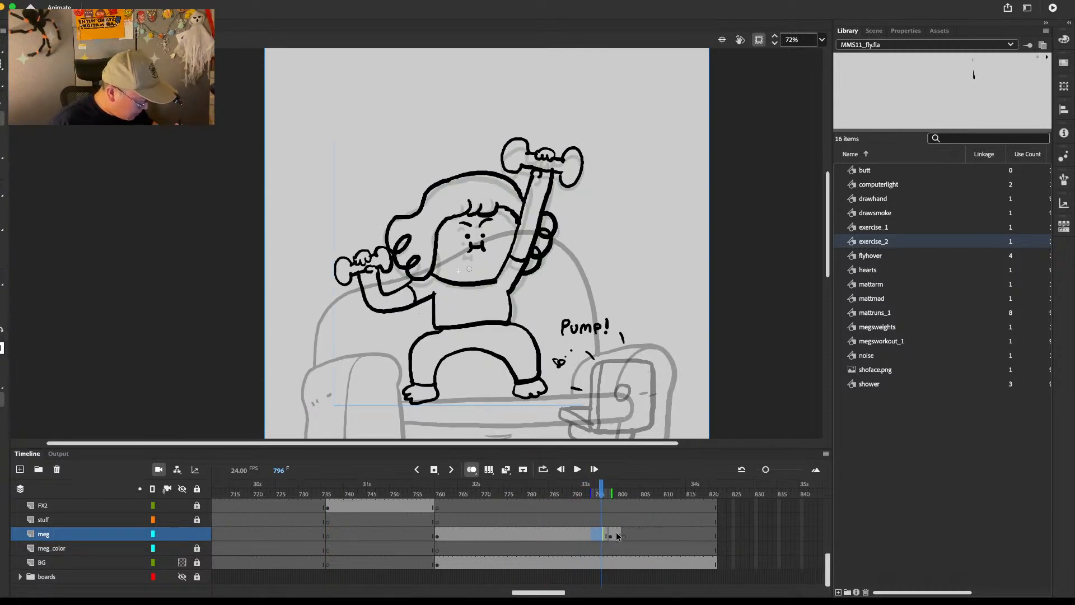
click(616, 534)
click(624, 535)
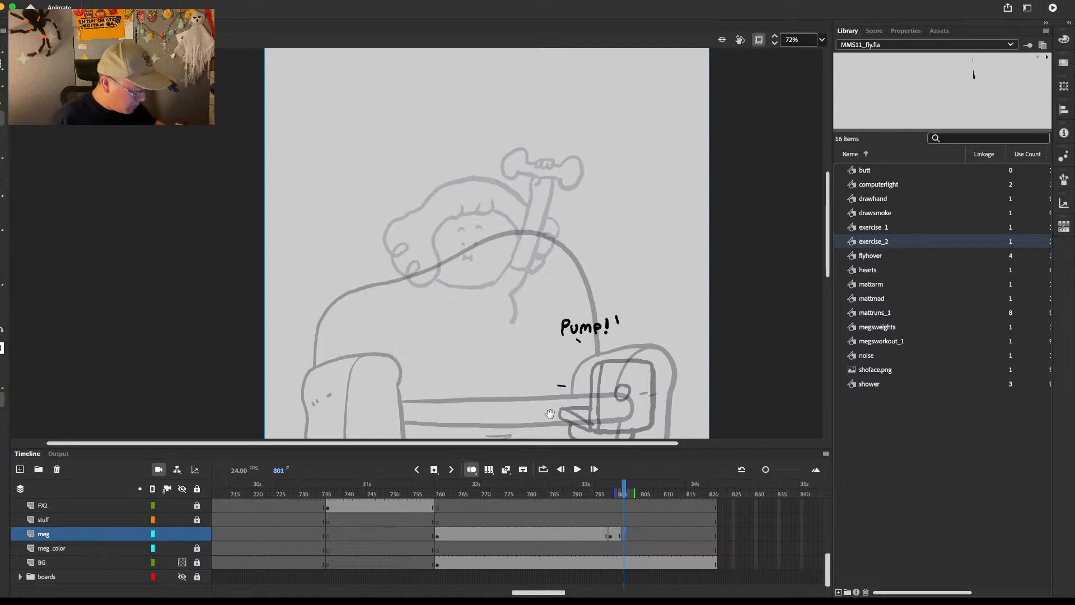
key(comma)
key(comma)
key(comma)
key(comma)
key(period)
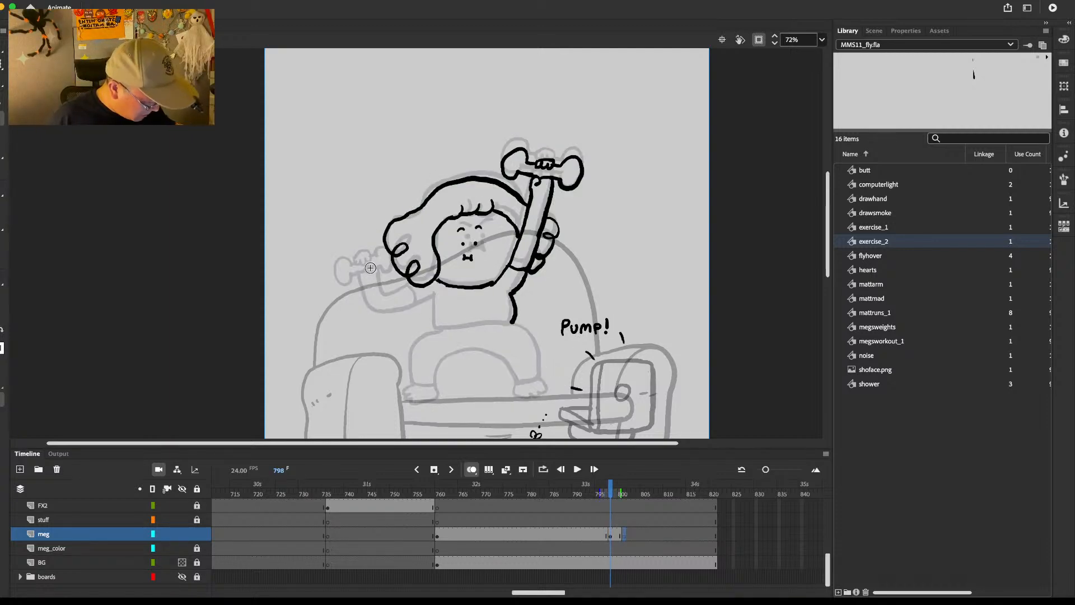
Step: Draw the lower hand's dumbbell and its gripping fist at frame 798, and erase the hair lines that overlap the weight
mouse_move(373, 259)
mouse_down()
mouse_move(344, 249)
mouse_move(340, 275)
mouse_move(389, 248)
mouse_move(393, 258)
mouse_move(388, 248)
mouse_move(402, 276)
mouse_up()
key(b)
key(e)
key(b)
key(e)
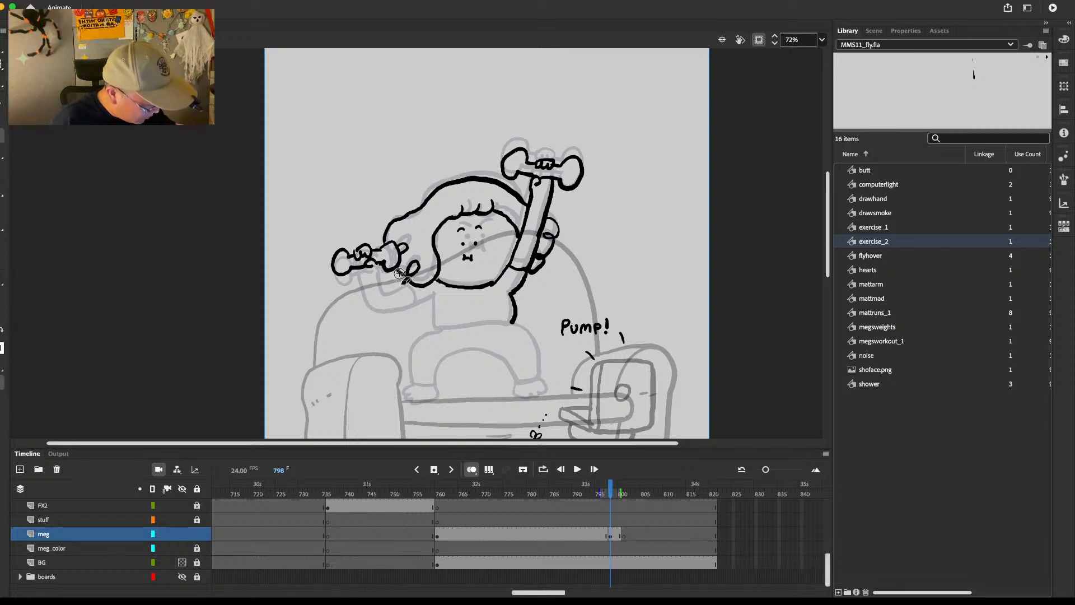
key(b)
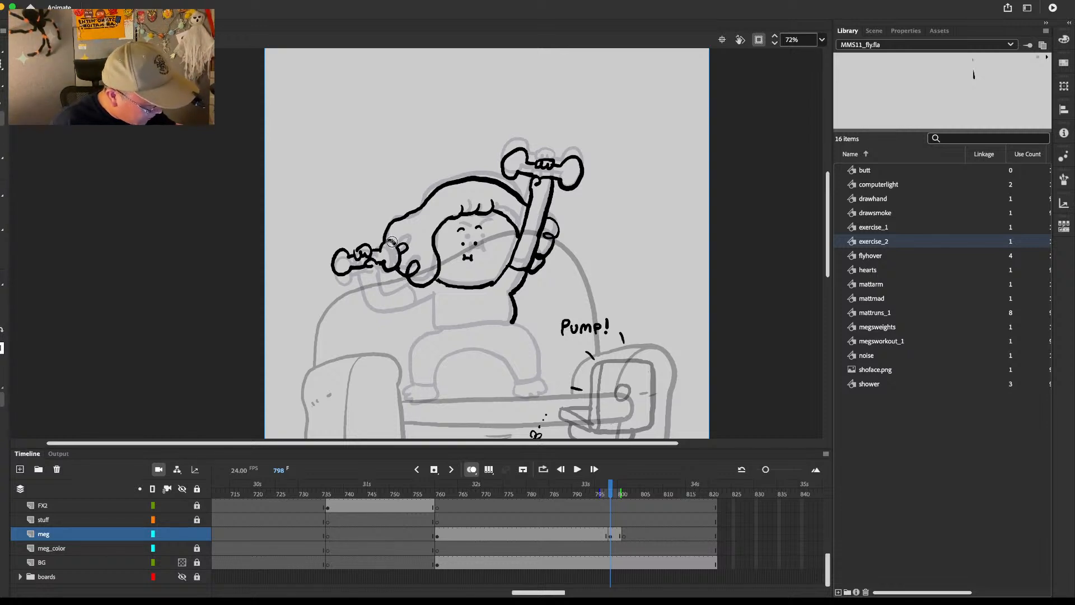
key(e)
key(b)
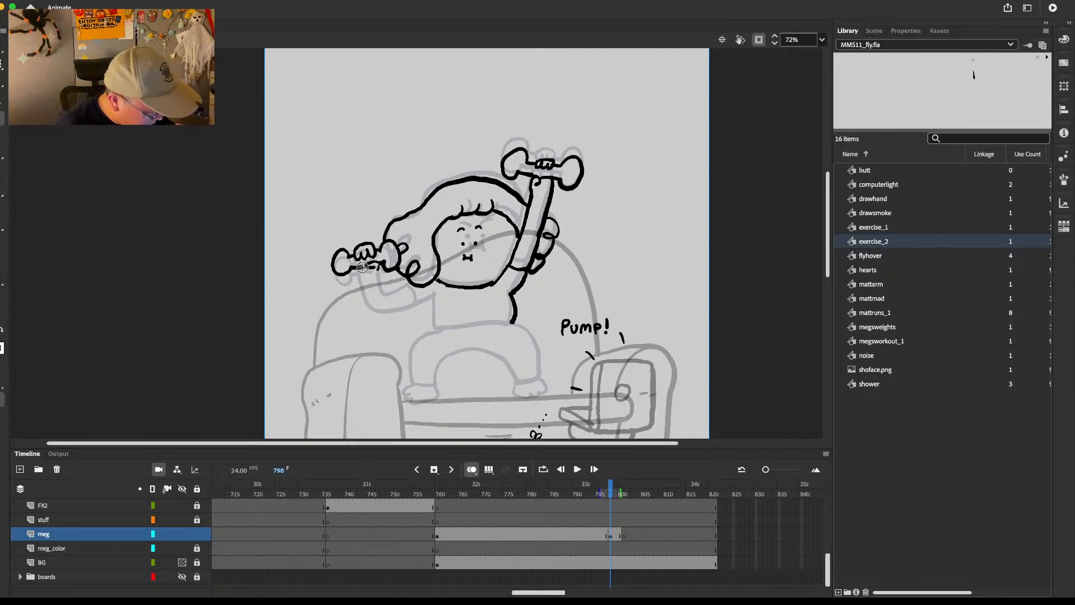
Step: Draw the bent arm under the lower dumbbell and continue the body down through the shirt hem and both trouser legs
key(ctrl+z)
mouse_move(358, 268)
mouse_down()
mouse_move(368, 299)
mouse_move(434, 292)
mouse_up()
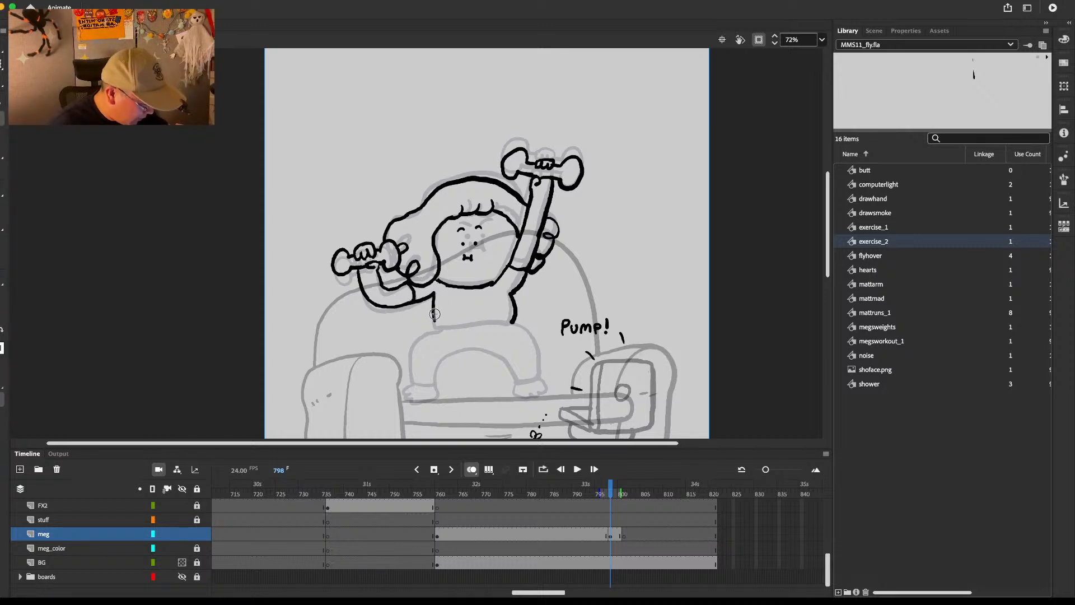
drag(473, 325, 509, 323)
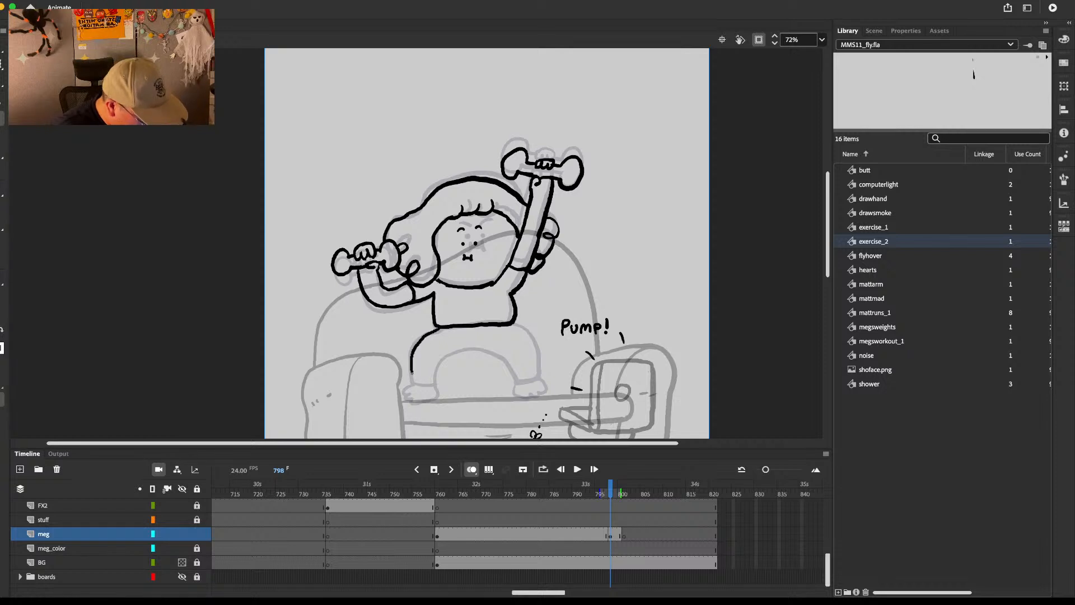
drag(414, 384, 435, 382)
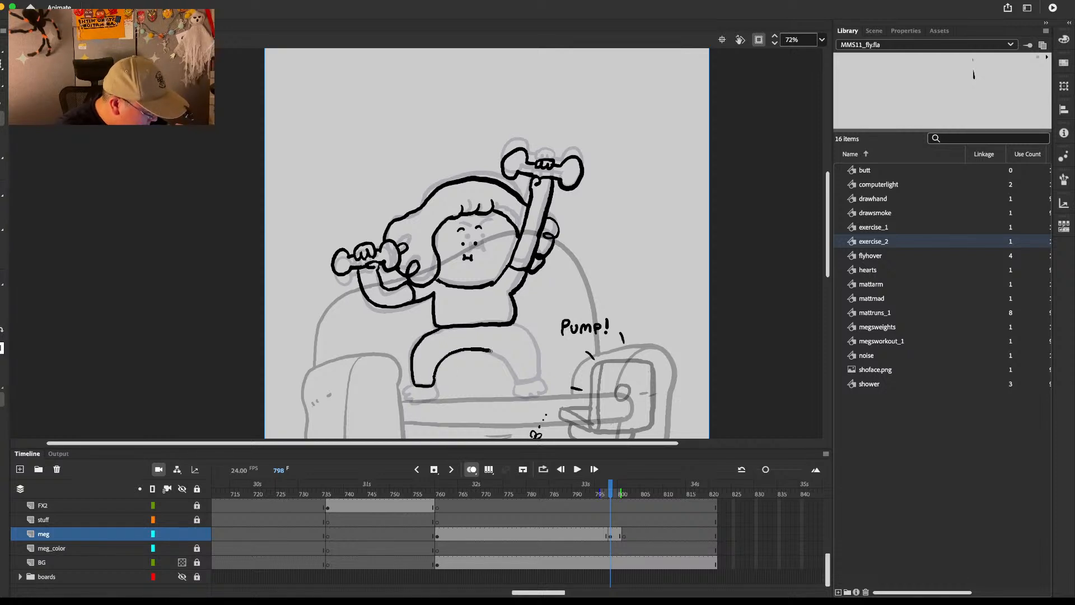
drag(490, 350, 511, 376)
drag(512, 323, 531, 336)
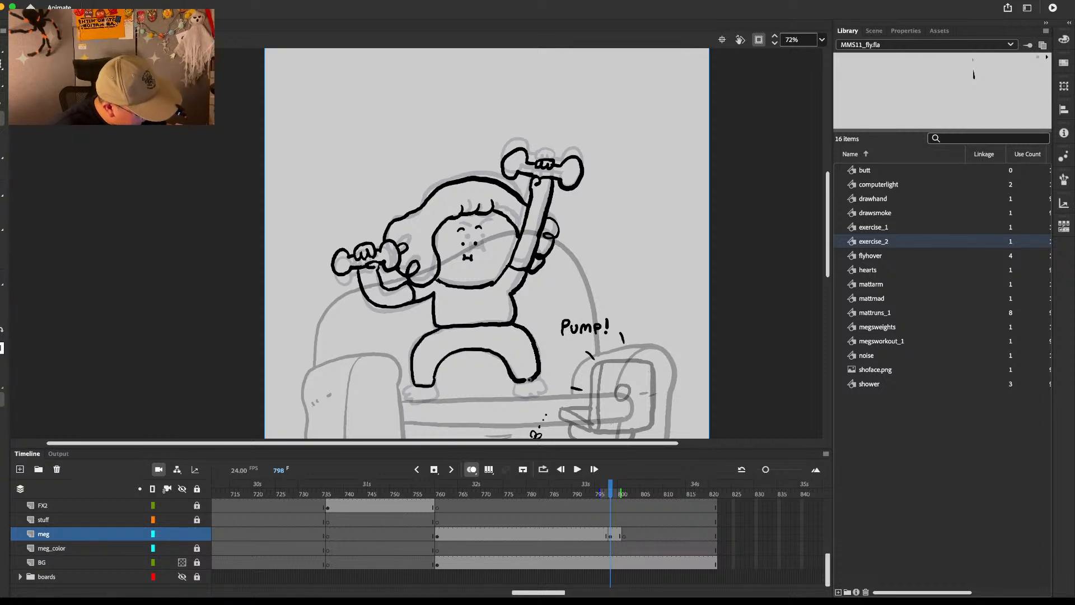
Step: Draw both bare feet on the couch and clean up the outlines of the shirt side and trouser leg
key(e)
mouse_move(517, 299)
mouse_down()
mouse_move(513, 319)
mouse_move(538, 273)
mouse_move(520, 288)
mouse_up()
key(b)
key(e)
scroll(412, 328, down, 2)
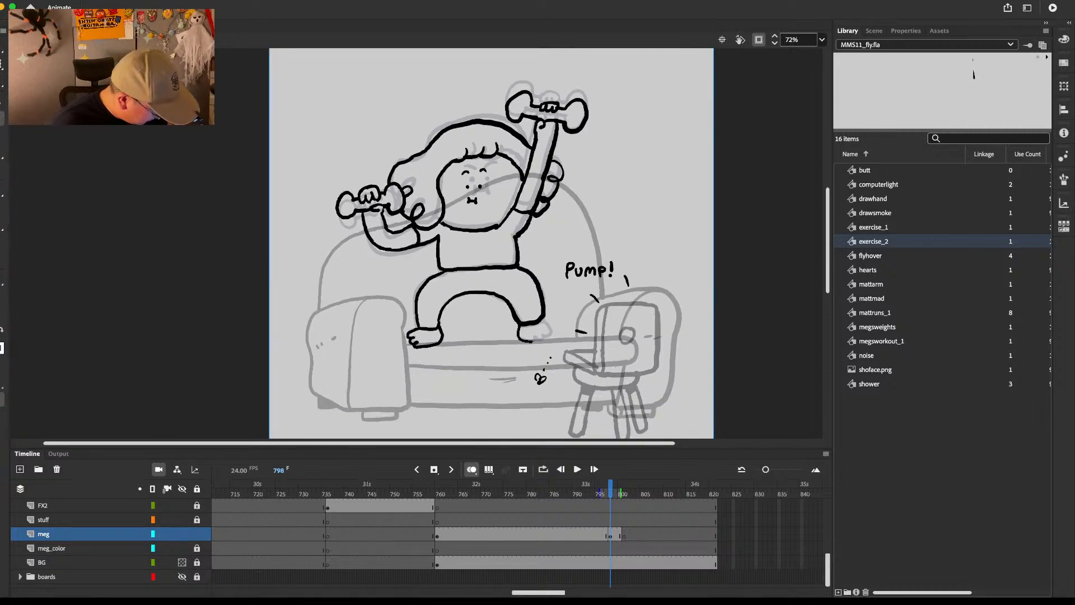
key(e)
drag(541, 317, 546, 318)
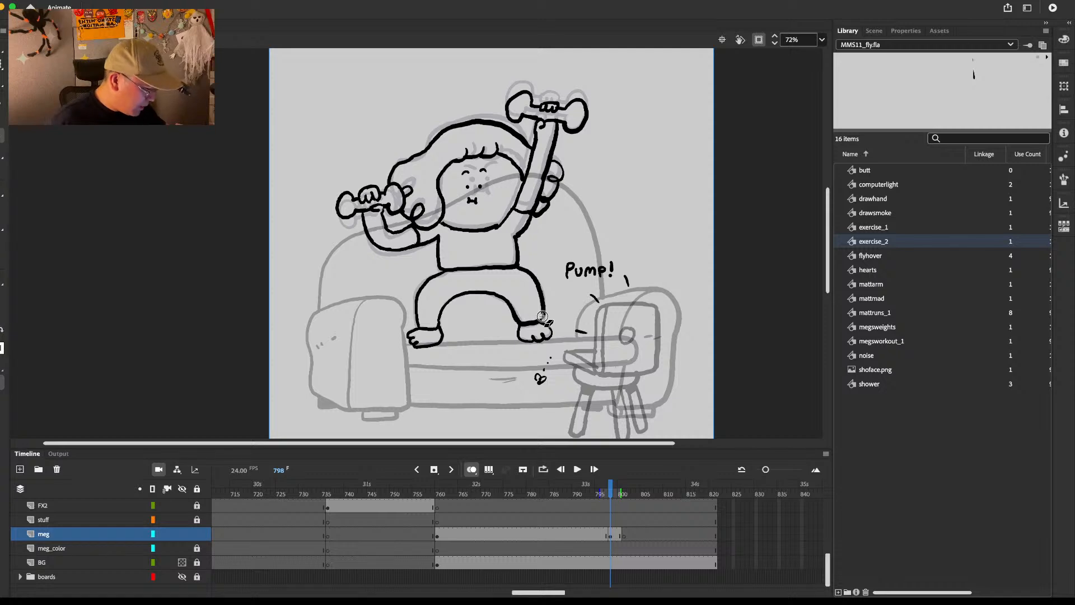
key(b)
drag(550, 274, 544, 302)
Step: Go to frame 801 on the meg layer and draw the facial features, chin line, fringe and the hair edge framing the face
key(period)
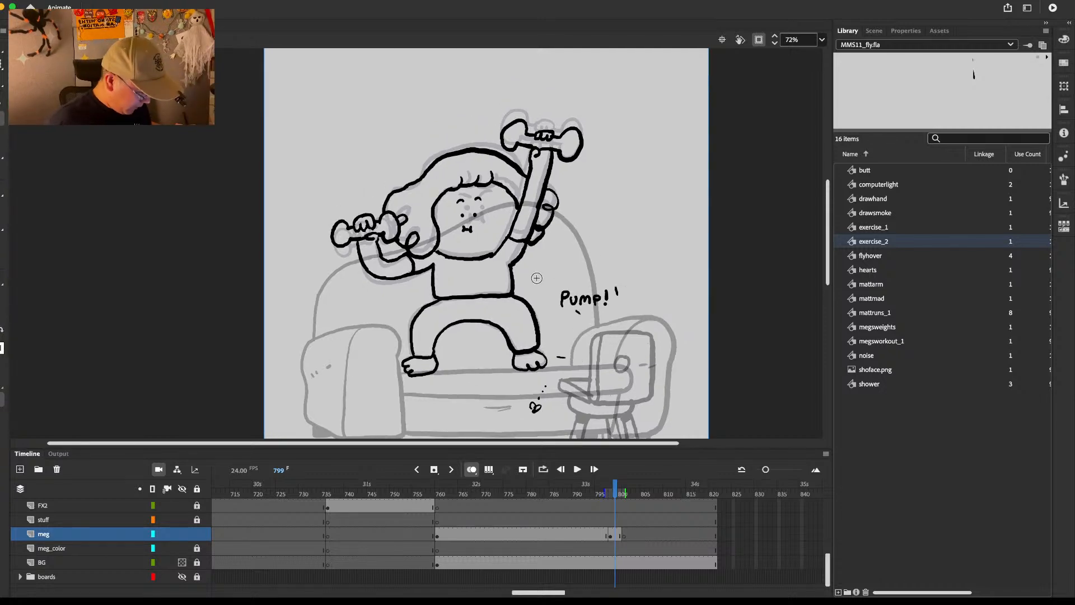
key(period)
key(period)
drag(421, 237, 397, 147)
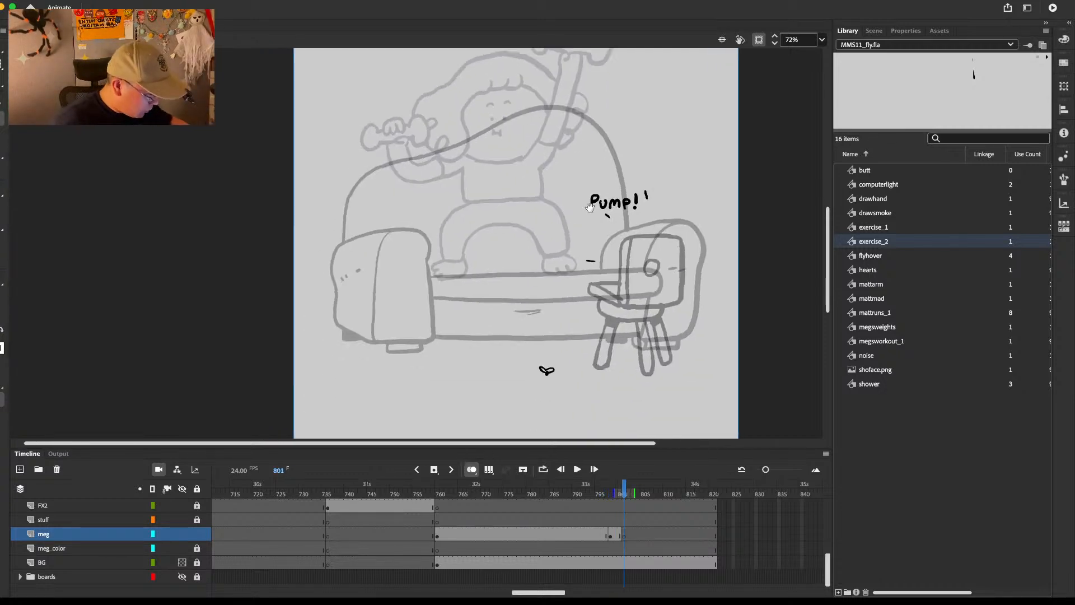
drag(516, 232, 576, 274)
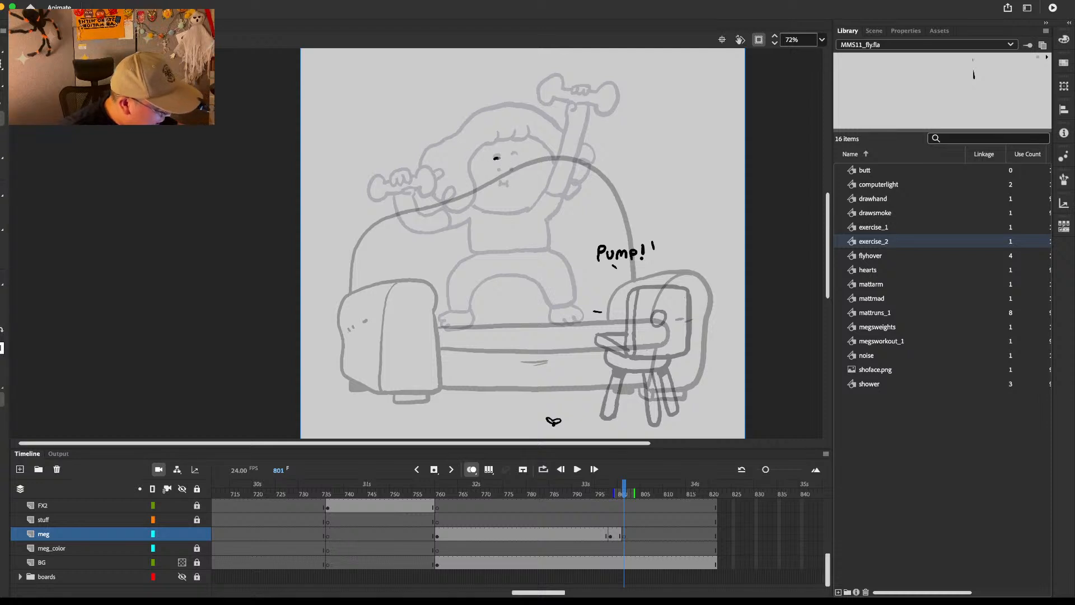
drag(494, 158, 501, 158)
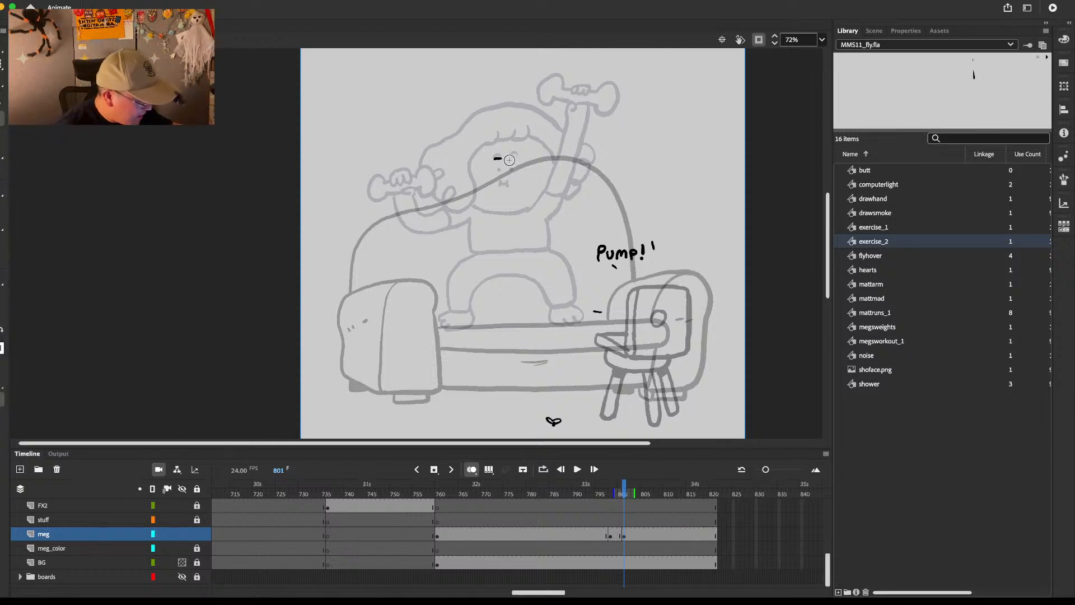
key(ctrl+z)
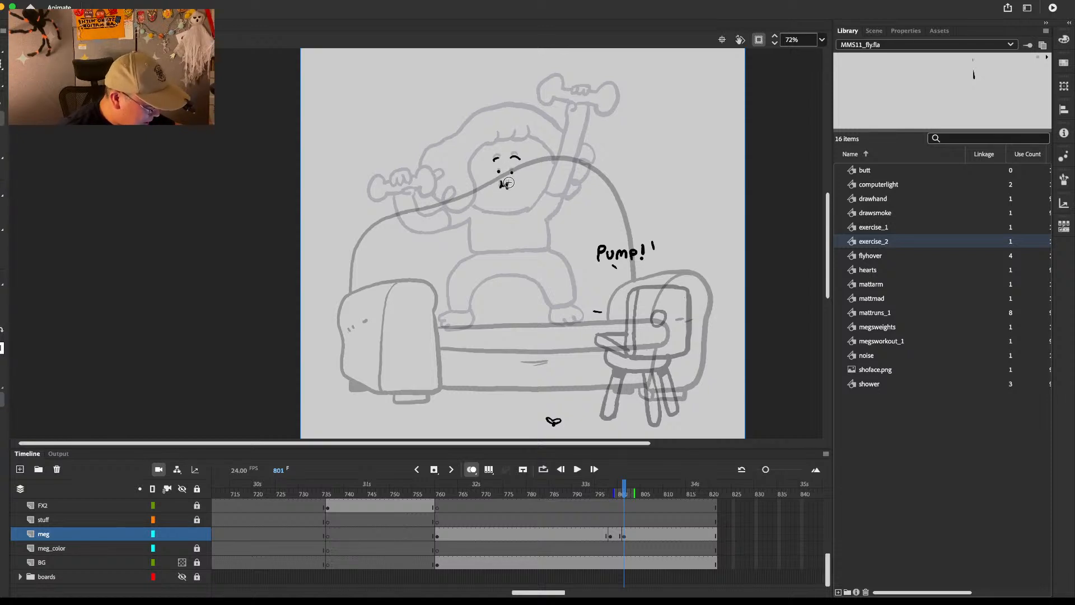
drag(481, 212, 529, 207)
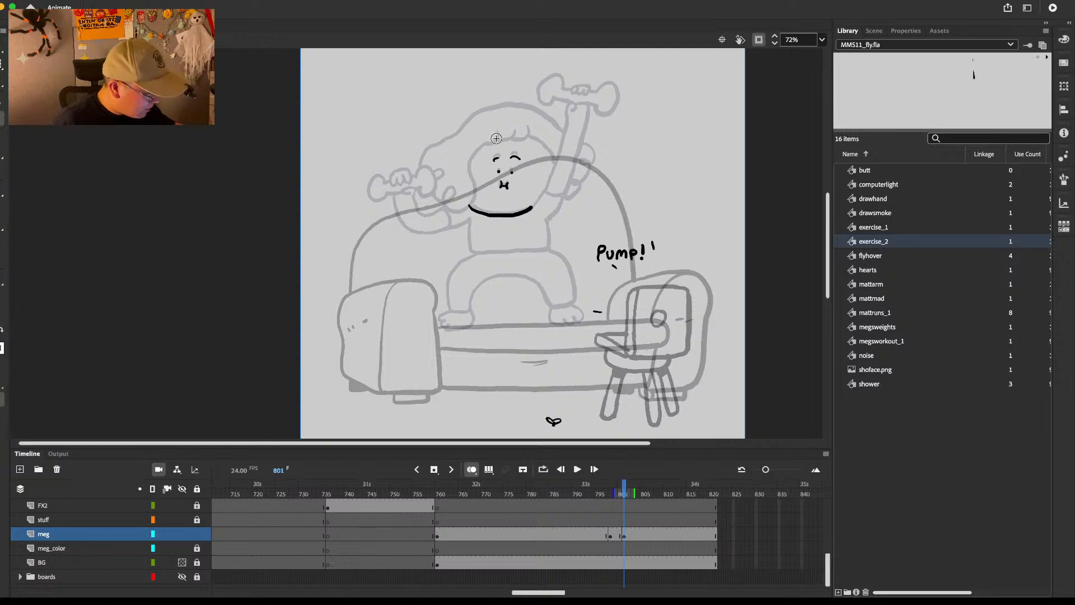
mouse_move(497, 136)
mouse_down()
mouse_move(486, 148)
mouse_move(512, 144)
mouse_move(459, 213)
mouse_up()
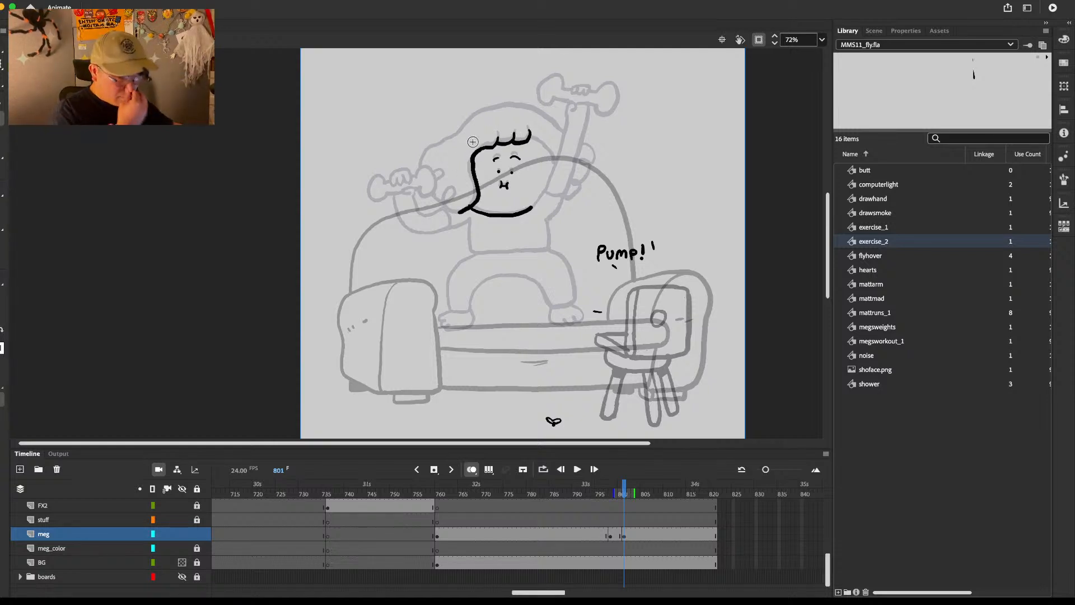
Step: Draw the curl beside the cheek, the far side of the face and the hair's outer contour, and smooth the joins
mouse_move(477, 172)
mouse_down()
mouse_move(479, 199)
mouse_move(476, 159)
mouse_move(474, 206)
mouse_move(464, 211)
mouse_move(449, 189)
mouse_move(433, 199)
mouse_up()
key(e)
key(b)
mouse_move(584, 159)
mouse_down()
mouse_move(536, 155)
mouse_move(560, 180)
mouse_up()
mouse_move(511, 122)
mouse_down()
mouse_move(472, 136)
mouse_move(425, 182)
mouse_up()
key(e)
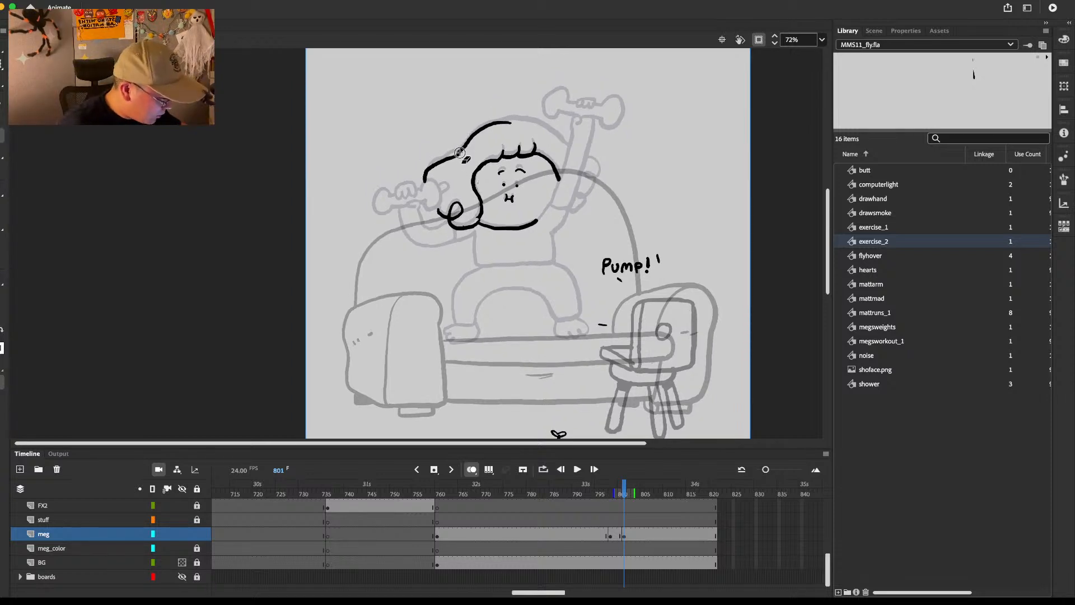
drag(460, 152, 459, 153)
key(b)
mouse_move(447, 159)
mouse_down()
mouse_move(520, 123)
mouse_move(496, 124)
mouse_move(528, 121)
mouse_up()
key(e)
key(b)
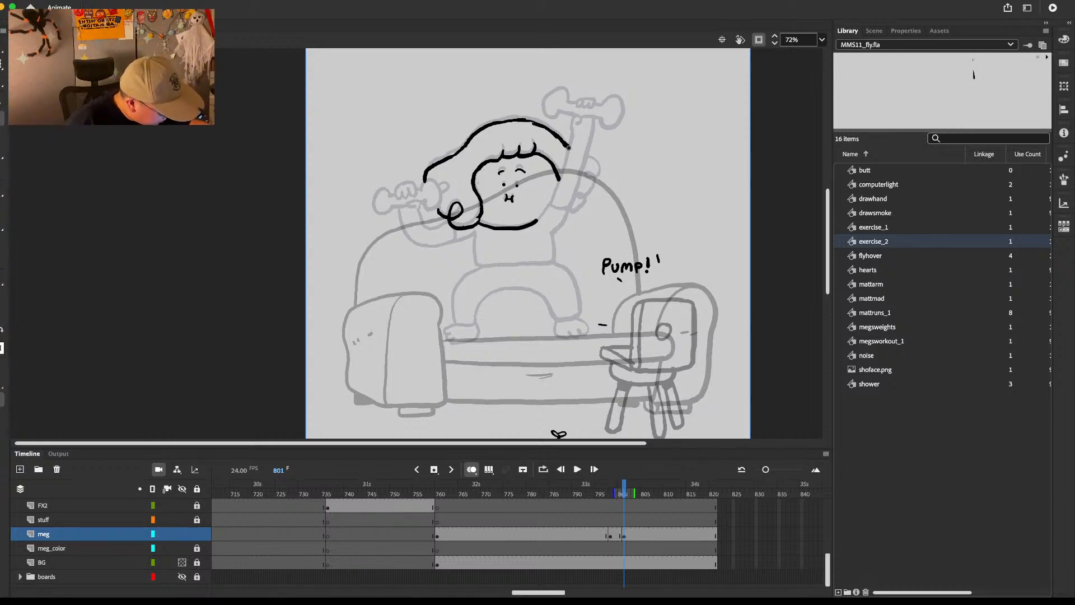
Step: Draw the raised fist with its tilted dumbbell at frame 801, and play the shot to check the motion
drag(606, 169, 607, 218)
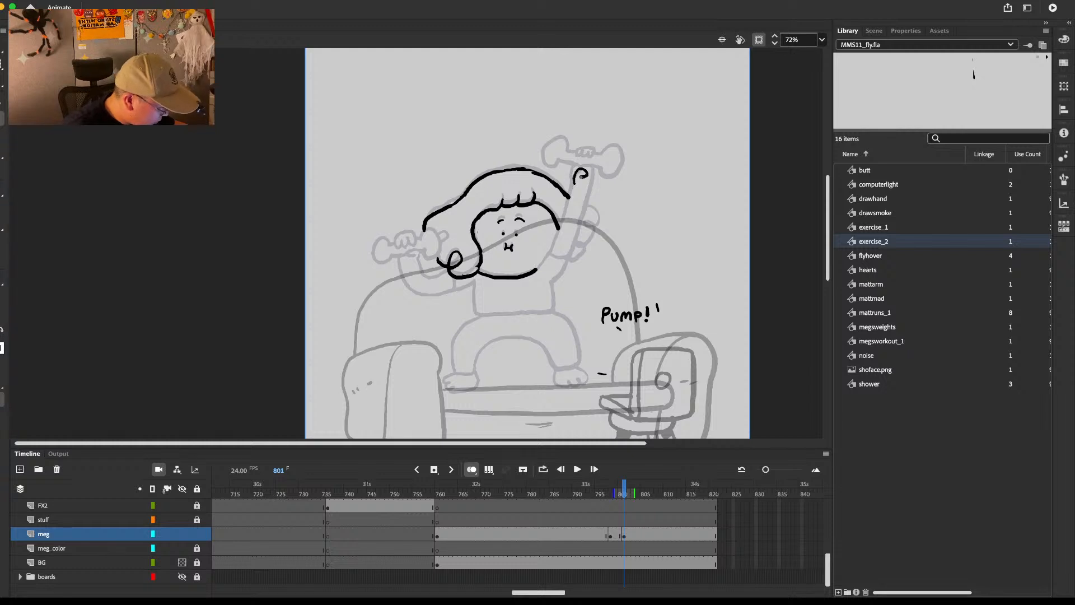
mouse_move(565, 146)
mouse_down()
mouse_move(556, 169)
mouse_move(580, 170)
mouse_move(582, 153)
mouse_move(608, 164)
mouse_move(586, 175)
mouse_move(626, 168)
mouse_move(606, 177)
mouse_up()
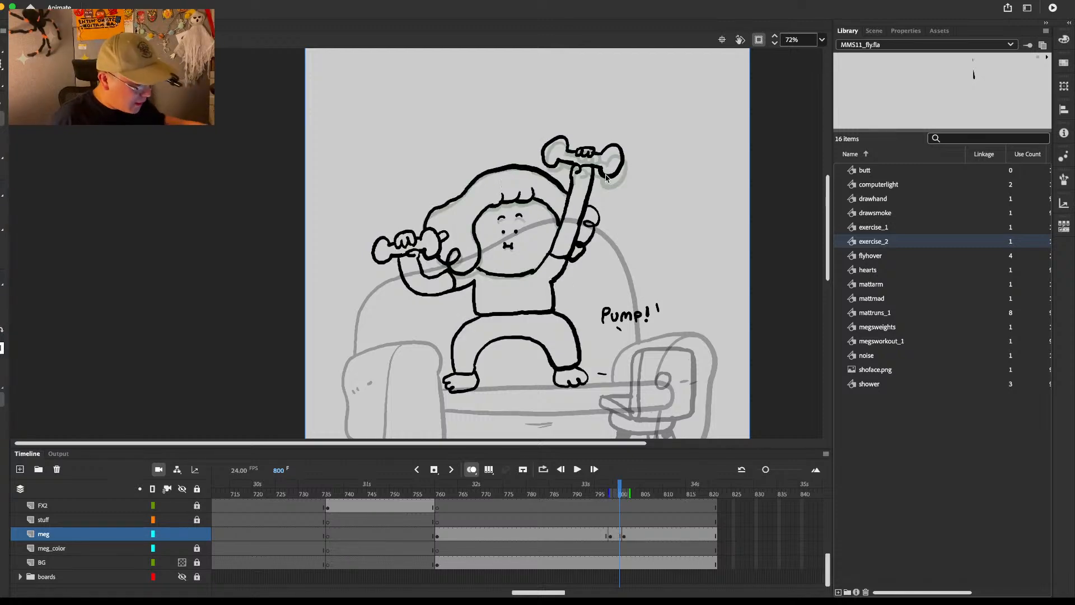
key(.)
click(562, 502)
key(Return)
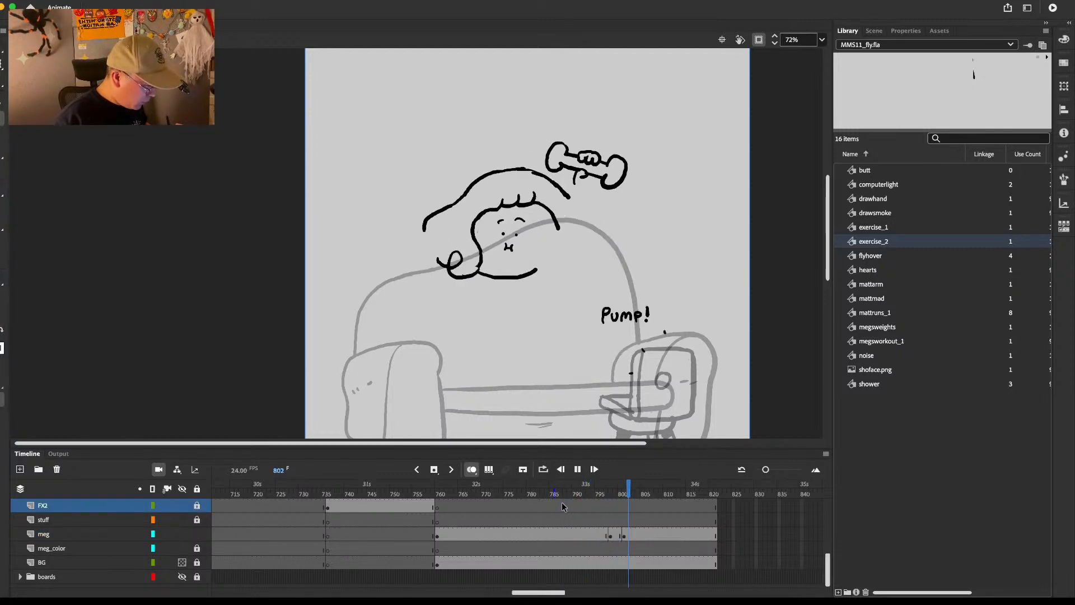
key(Return)
drag(629, 490, 624, 491)
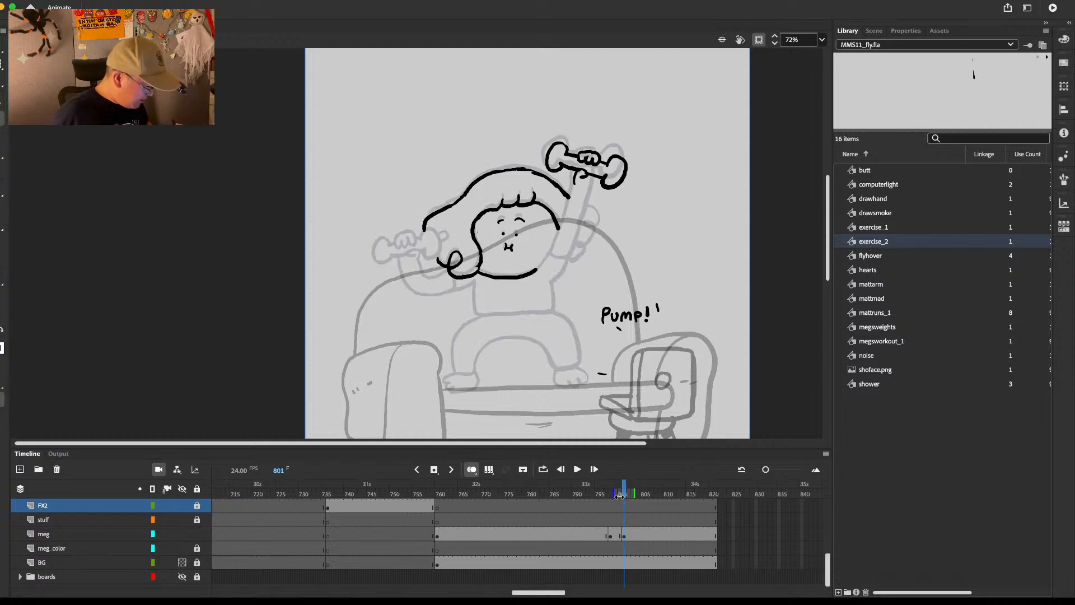
drag(623, 290, 619, 274)
Step: Draw both edges of the raised arm down to the shoulder and the curls behind it on the meg layer's frame 801
click(625, 535)
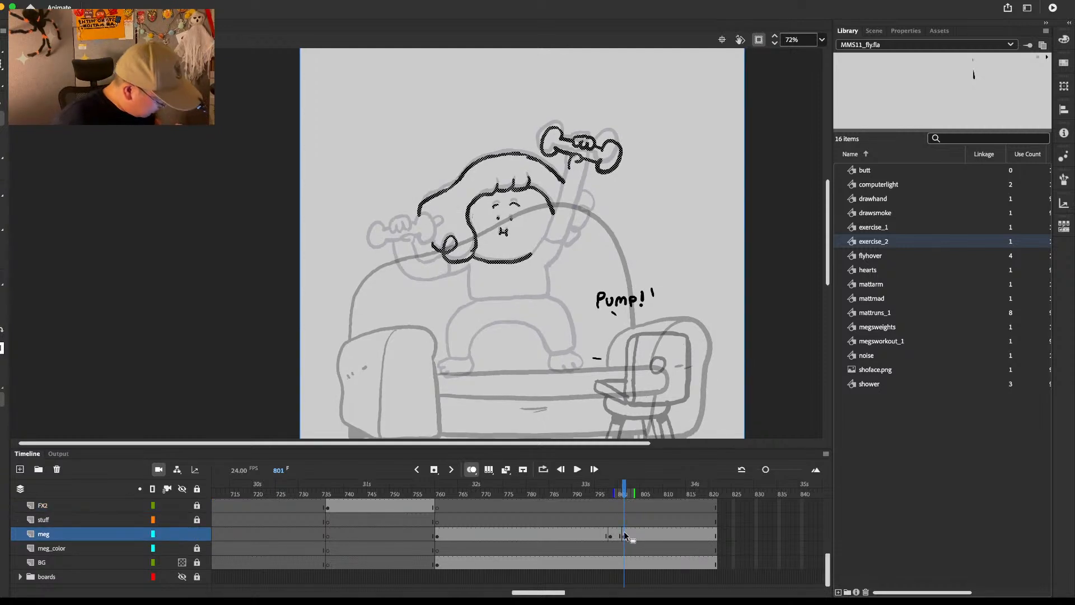
drag(531, 255, 529, 257)
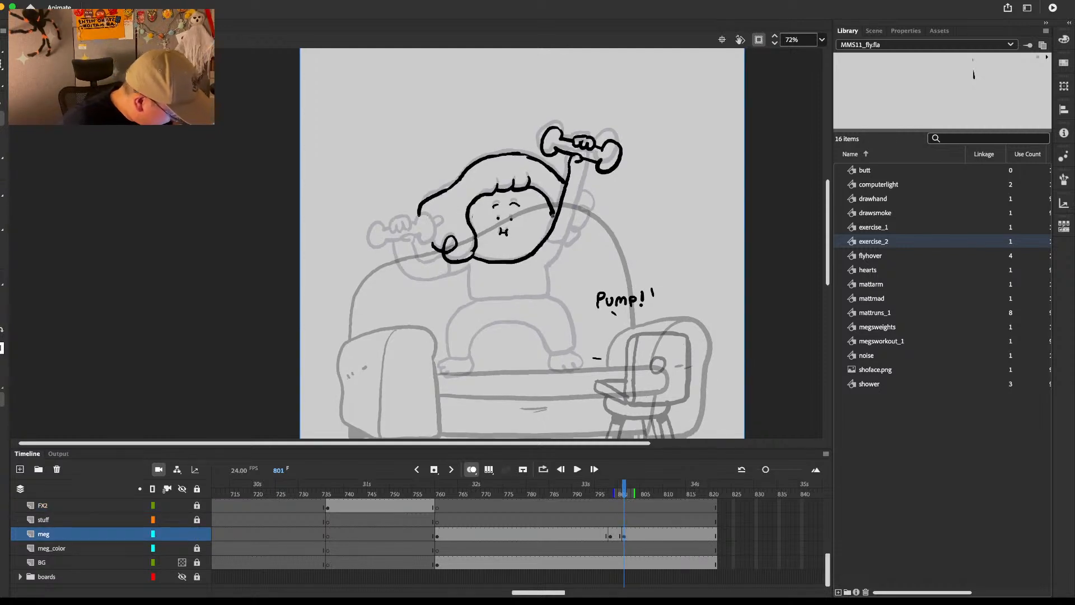
drag(594, 163, 548, 268)
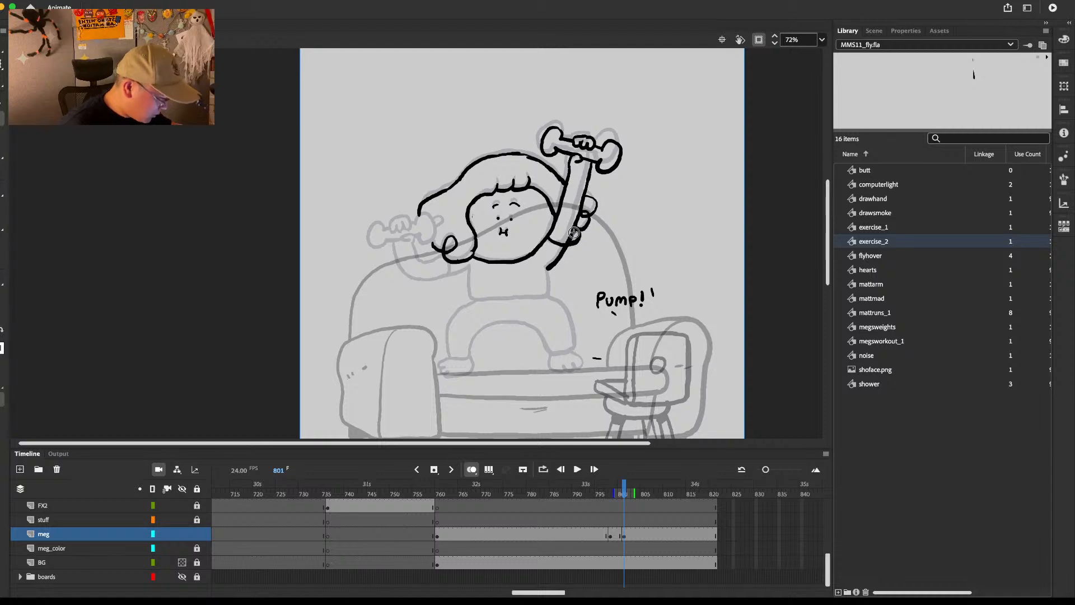
Step: Flip back and forth between the frames around 801 to compare the new pose with the preceding one
key(period)
key(comma)
scroll(577, 279, down, 1)
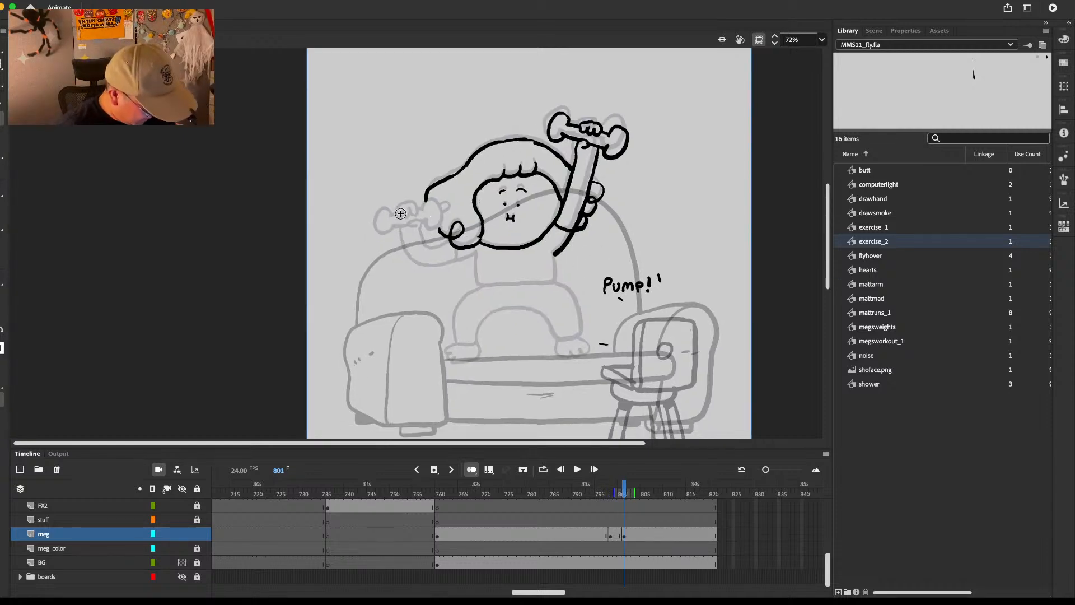
key(comma)
key(comma)
key(comma)
key(comma)
key(period)
key(period)
key(period)
key(period)
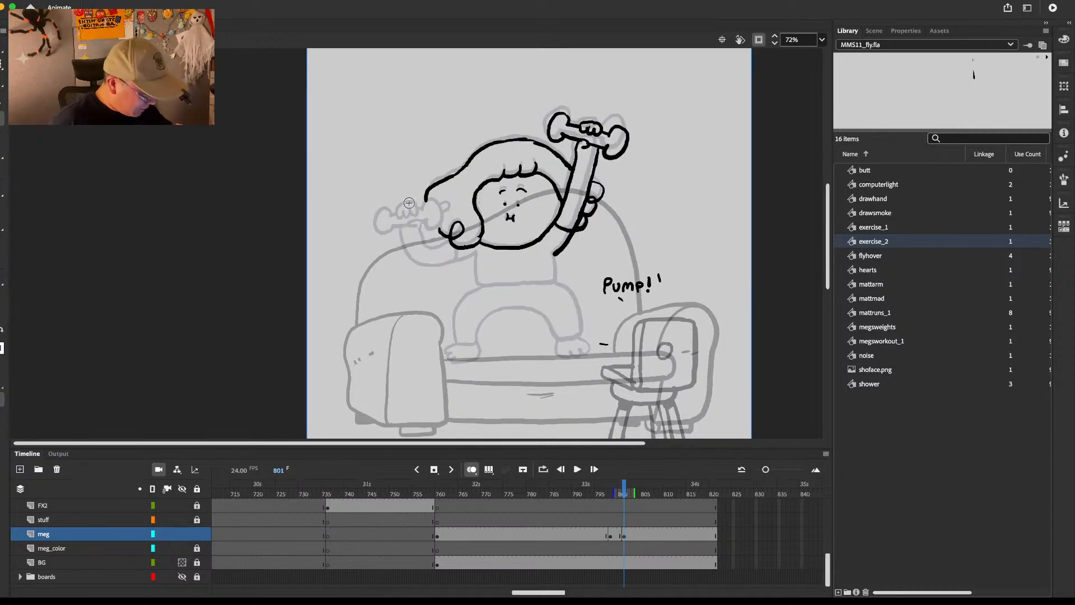
Step: Draw the lower dumbbell with its gripping fist and the bent arm leading back to the shoulder at frame 801
mouse_move(413, 212)
mouse_down()
mouse_move(399, 206)
mouse_move(417, 202)
mouse_move(415, 214)
mouse_move(383, 199)
mouse_move(432, 209)
mouse_up()
key(super+z)
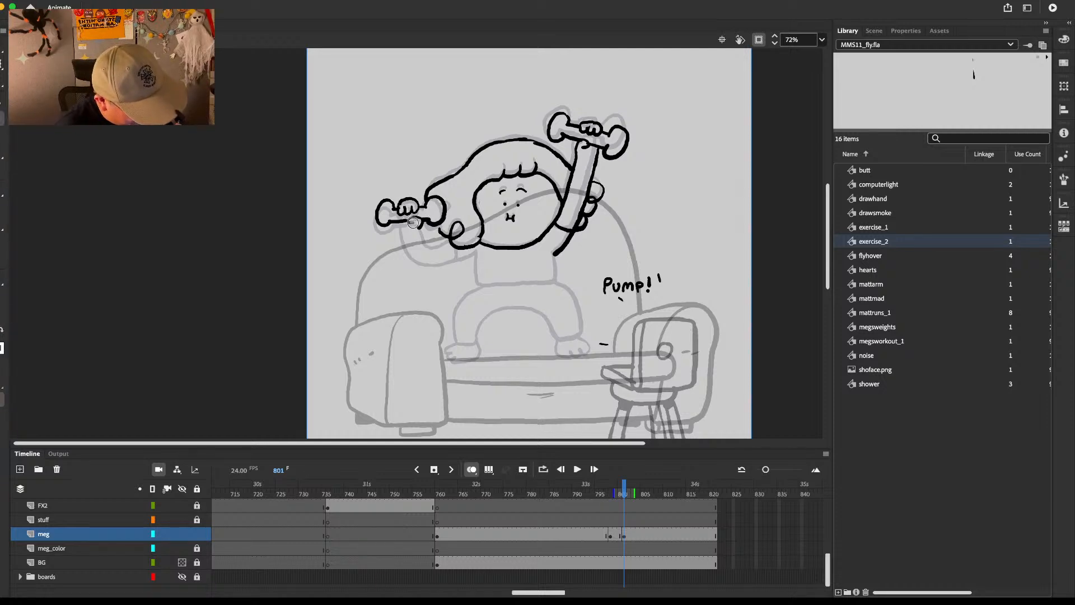
mouse_move(401, 224)
mouse_down()
mouse_move(408, 252)
mouse_move(420, 227)
mouse_move(427, 241)
mouse_move(447, 242)
mouse_move(417, 259)
mouse_move(480, 255)
mouse_up()
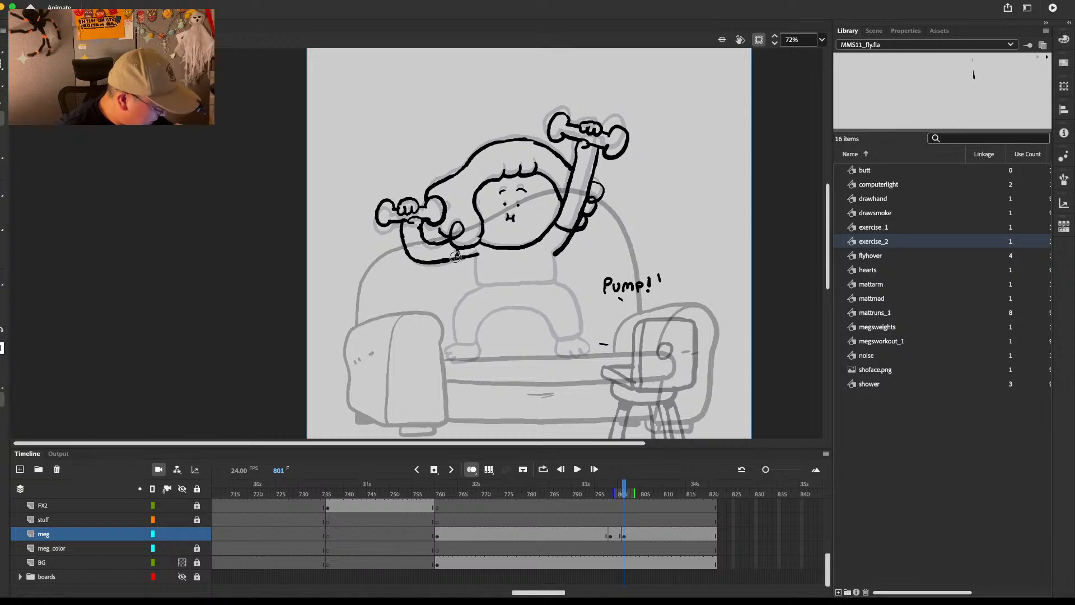
Step: Draw the shirt's sides and hem and both bent trouser legs in the frame 801 pose
scroll(519, 229, down, 3)
scroll(518, 230, right, 3)
mouse_move(442, 221)
mouse_down()
mouse_move(468, 252)
mouse_move(518, 248)
mouse_move(563, 222)
mouse_move(429, 244)
mouse_move(446, 274)
mouse_up()
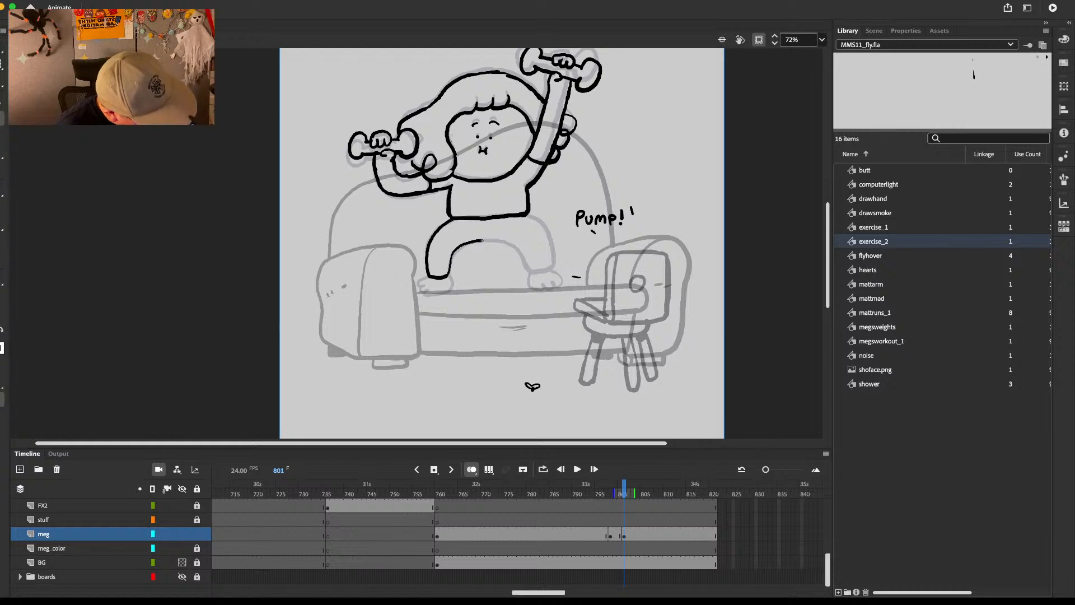
mouse_move(483, 240)
mouse_down()
mouse_move(545, 253)
mouse_move(517, 251)
mouse_move(548, 271)
mouse_up()
drag(527, 213, 553, 250)
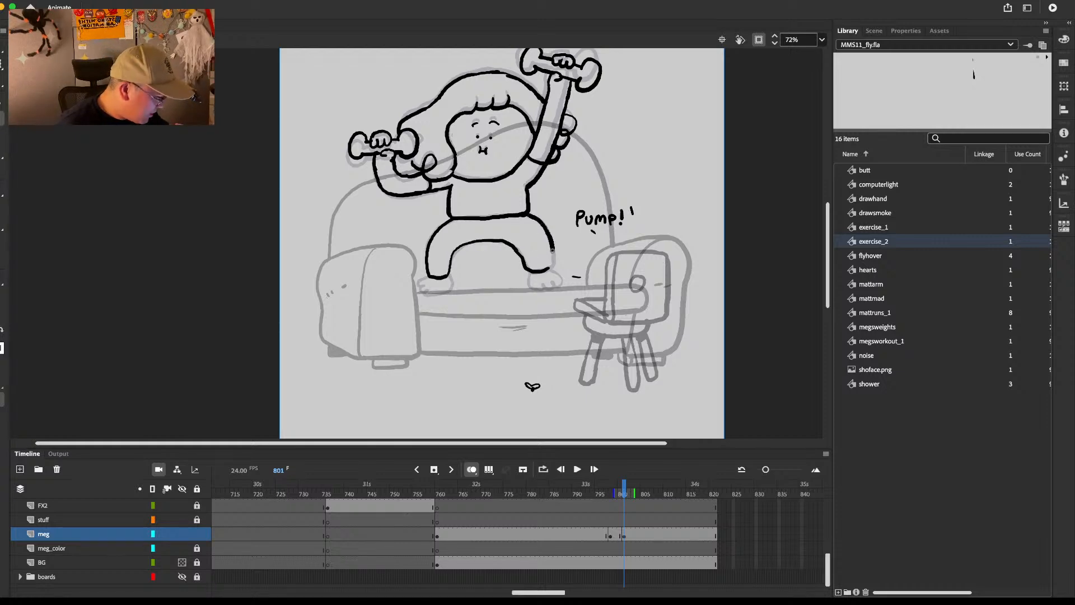
Step: Draw both bare feet below the trouser cuffs to complete the pose at frame 801
mouse_move(424, 290)
mouse_down()
mouse_move(458, 284)
mouse_move(444, 292)
mouse_up()
key(super+z)
drag(526, 264, 533, 289)
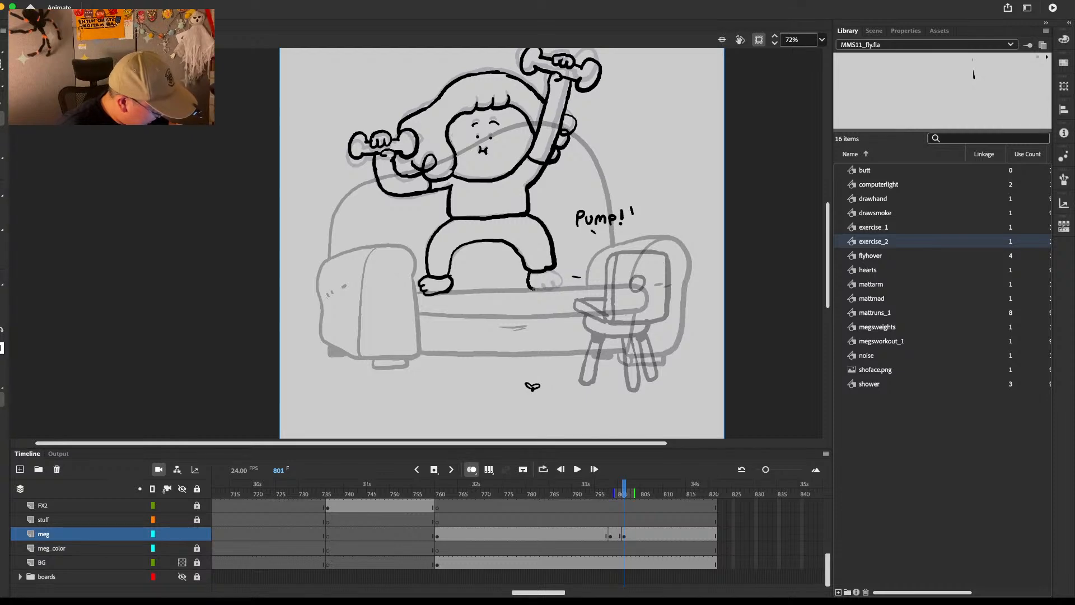
scroll(555, 253, up, 2)
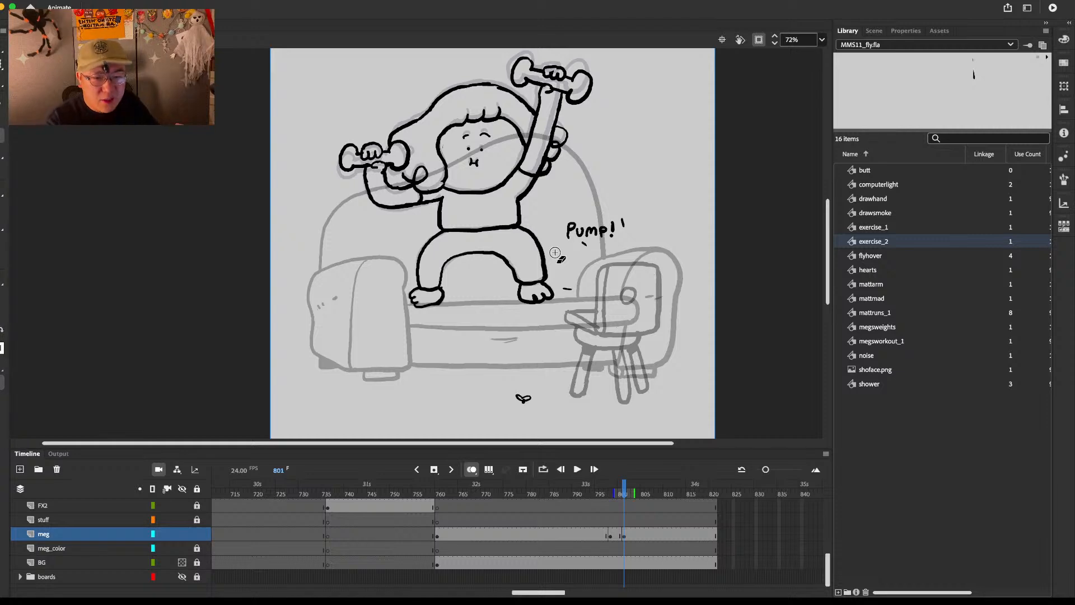
scroll(663, 331, up, 2)
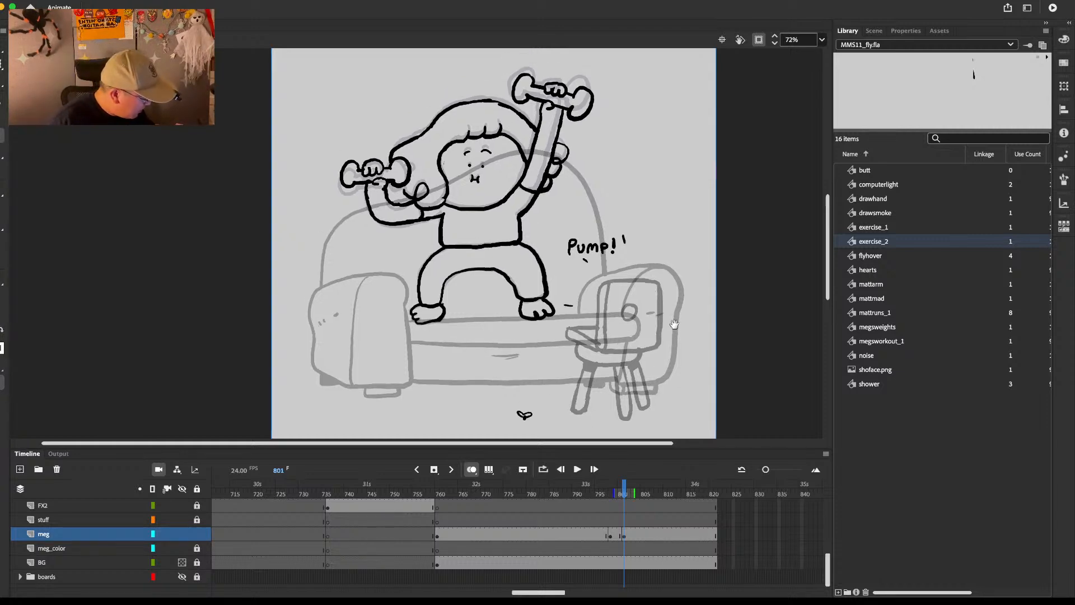
scroll(644, 347, up, 10)
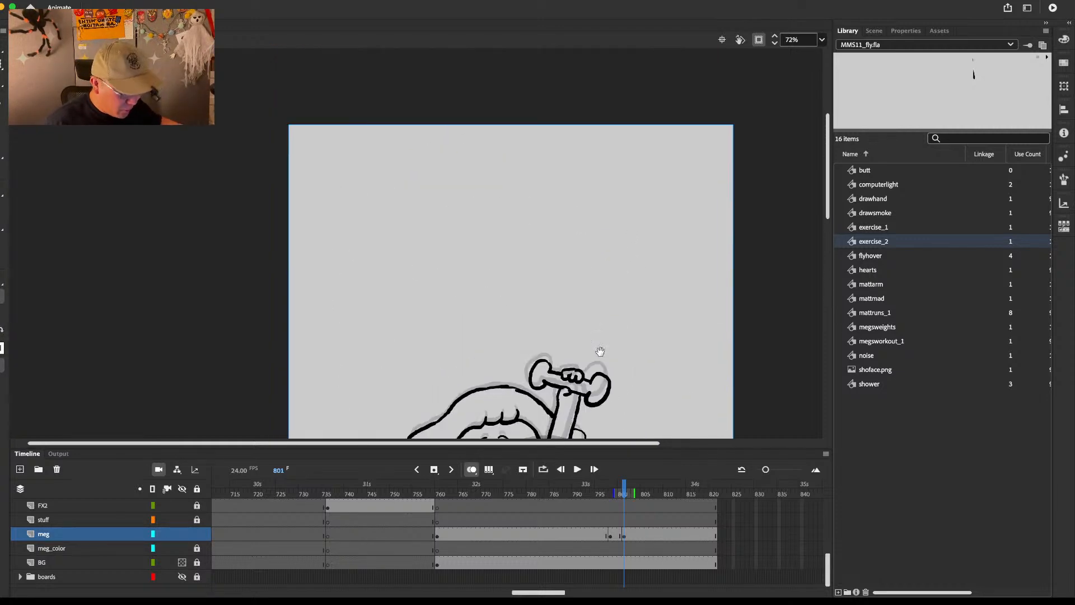
Step: Sketch a round-lidded, cage-like container with a thick rim and curved base in the empty area above the character
mouse_move(439, 221)
mouse_down()
mouse_move(409, 219)
mouse_move(348, 263)
mouse_move(361, 348)
mouse_up()
drag(350, 277, 361, 338)
mouse_move(358, 283)
mouse_down()
mouse_move(435, 288)
mouse_move(466, 240)
mouse_up()
mouse_move(417, 291)
mouse_down()
mouse_move(426, 336)
mouse_move(363, 347)
mouse_move(440, 355)
mouse_up()
drag(363, 342, 414, 327)
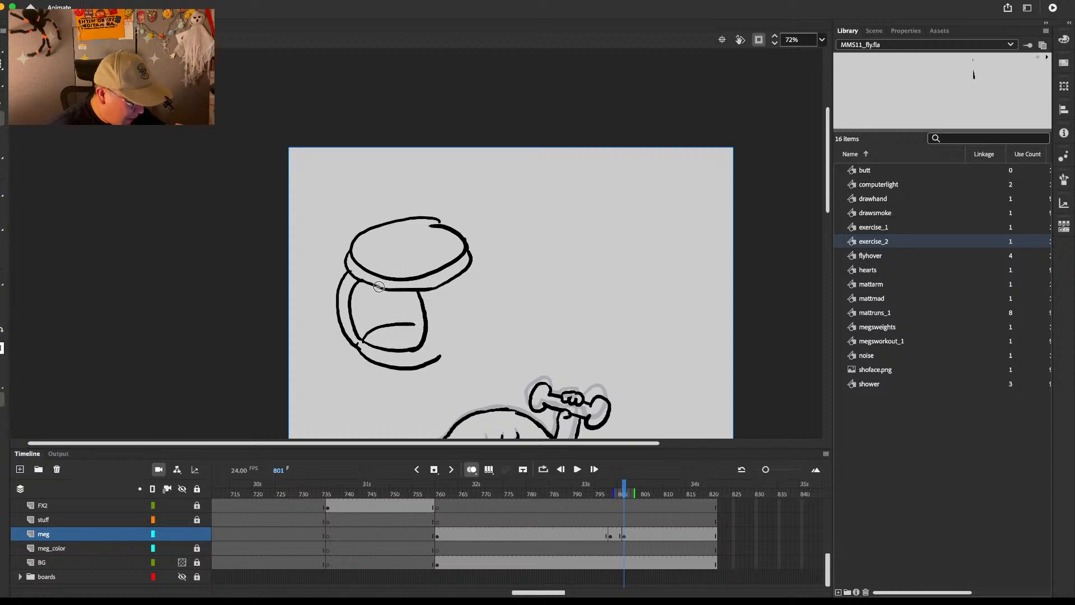
Step: Add curved side bars, dark shading under the rim and an emblem on the lid of the sketched container
drag(375, 287, 372, 323)
key(cmd+z)
drag(367, 284, 364, 334)
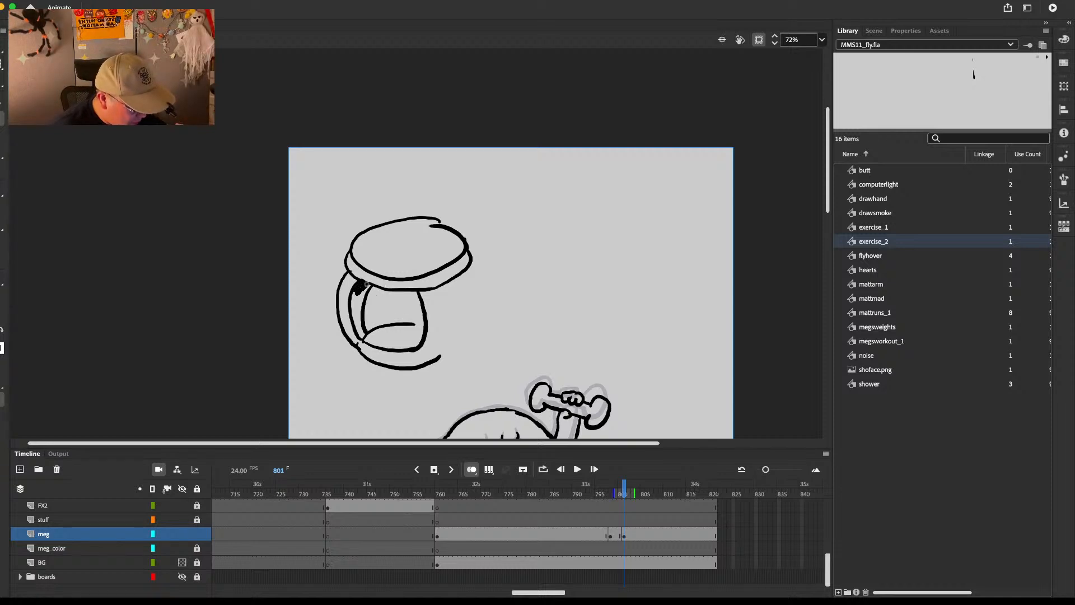
drag(429, 291, 437, 342)
mouse_move(407, 230)
mouse_down()
mouse_move(386, 265)
mouse_move(435, 241)
mouse_move(410, 230)
mouse_move(401, 246)
mouse_move(428, 245)
mouse_move(386, 257)
mouse_up()
mouse_move(430, 290)
mouse_down()
mouse_move(462, 310)
mouse_move(446, 284)
mouse_move(462, 285)
mouse_move(457, 315)
mouse_up()
key(super+z)
drag(469, 271, 464, 322)
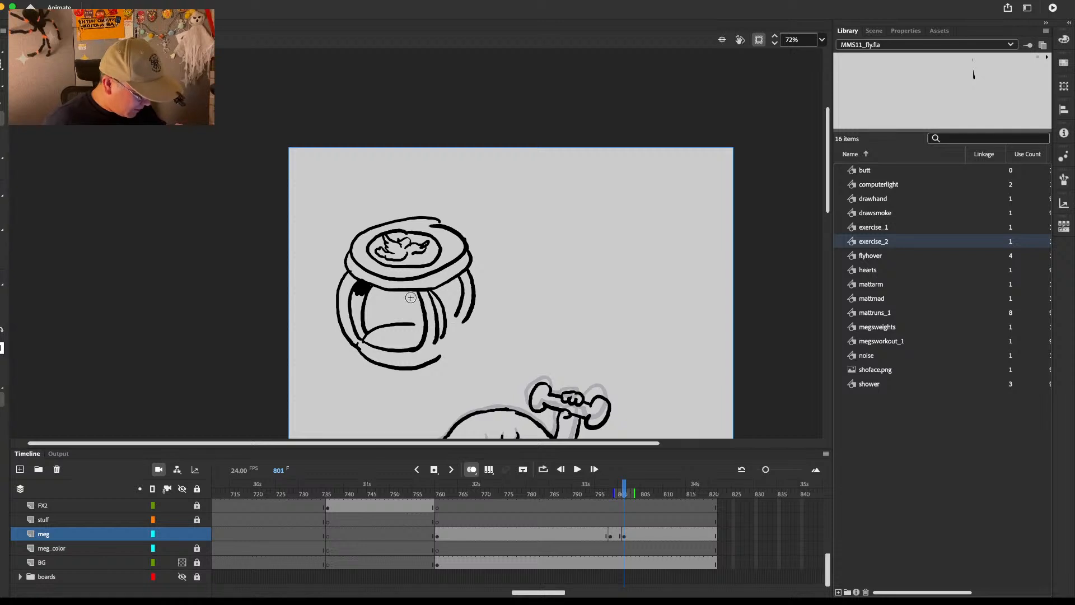
Step: Complete the container sketch with the rear bars, shading and the closing lines of its base
drag(394, 289, 393, 323)
mouse_move(408, 289)
mouse_down()
mouse_move(406, 326)
mouse_move(405, 303)
mouse_up()
mouse_move(404, 303)
mouse_down()
mouse_move(386, 290)
mouse_move(421, 311)
mouse_move(406, 319)
mouse_move(464, 324)
mouse_move(464, 344)
mouse_move(441, 358)
mouse_up()
drag(484, 255, 472, 187)
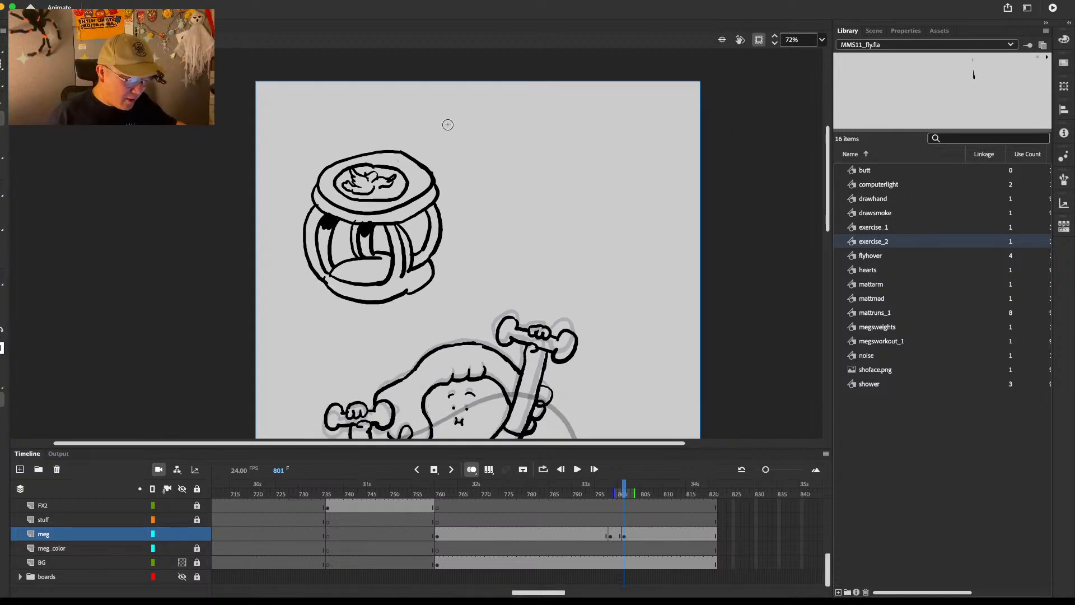
drag(448, 126, 453, 154)
click(299, 153)
click(312, 158)
Step: Select the whole container sketch above the character with the Lasso tool and delete it
drag(593, 430, 582, 233)
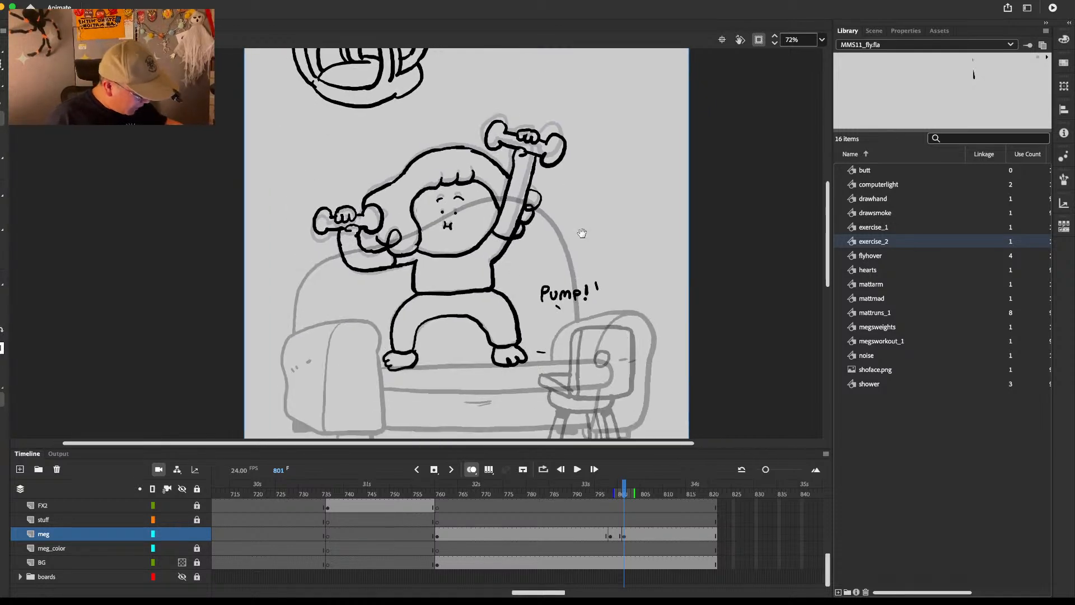
mouse_move(554, 124)
mouse_down()
mouse_move(546, 160)
mouse_move(556, 317)
mouse_up()
mouse_move(627, 392)
mouse_down()
mouse_move(626, 197)
mouse_move(632, 377)
mouse_up()
key(l)
mouse_move(531, 172)
mouse_down()
mouse_move(493, 120)
mouse_move(435, 307)
mouse_move(530, 171)
mouse_up()
key(Delete)
Step: Play back the dumbbell shot repeatedly, from frame 782 and from its start at frame 760, to review the new poses
drag(601, 277, 583, 91)
click(535, 506)
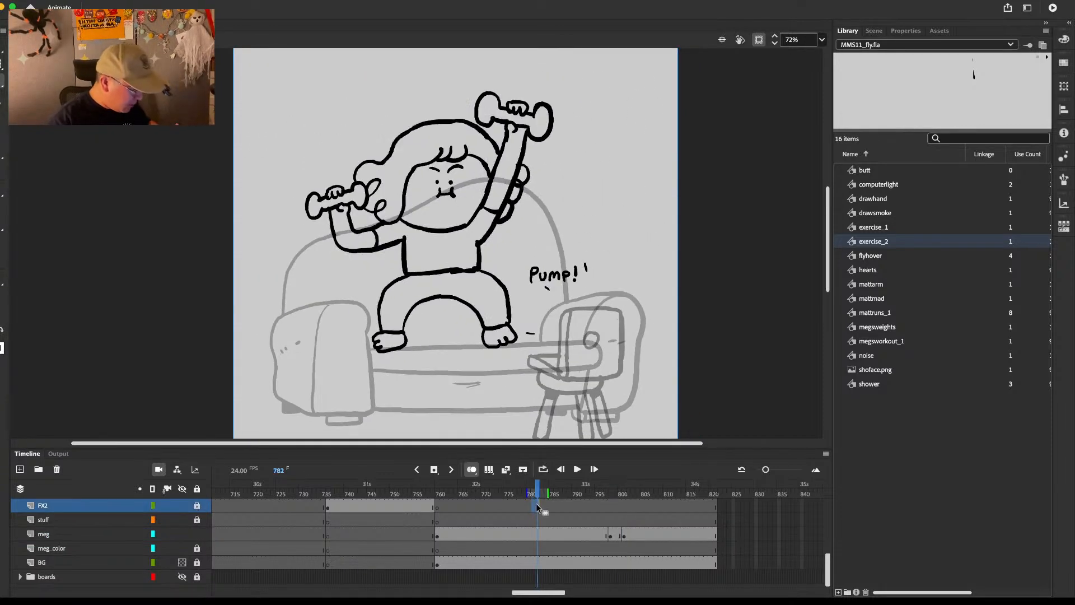
key(Return)
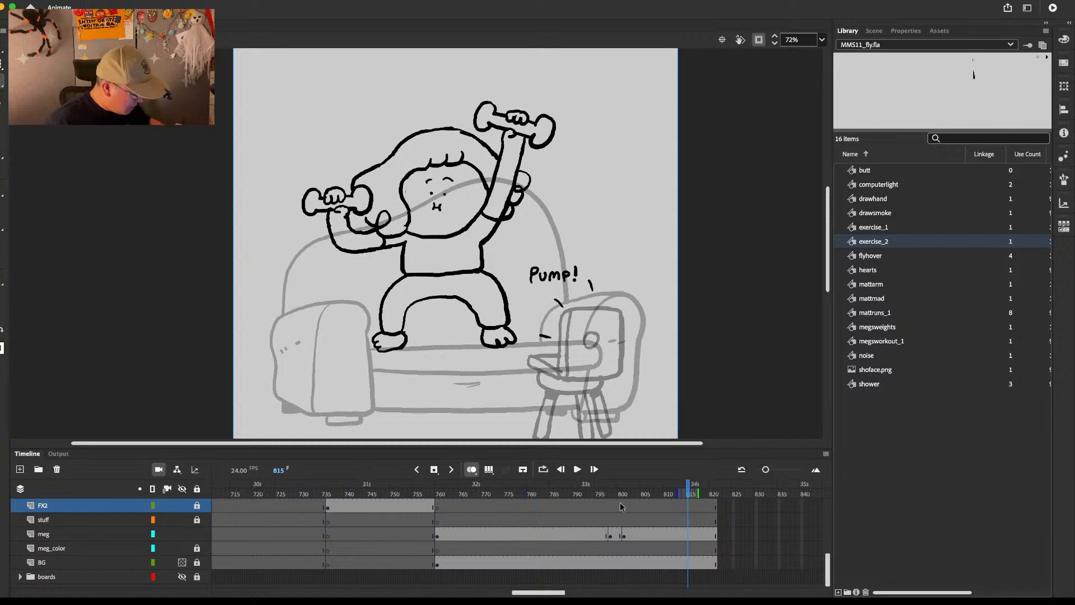
alt+click(642, 333)
click(440, 508)
key(Return)
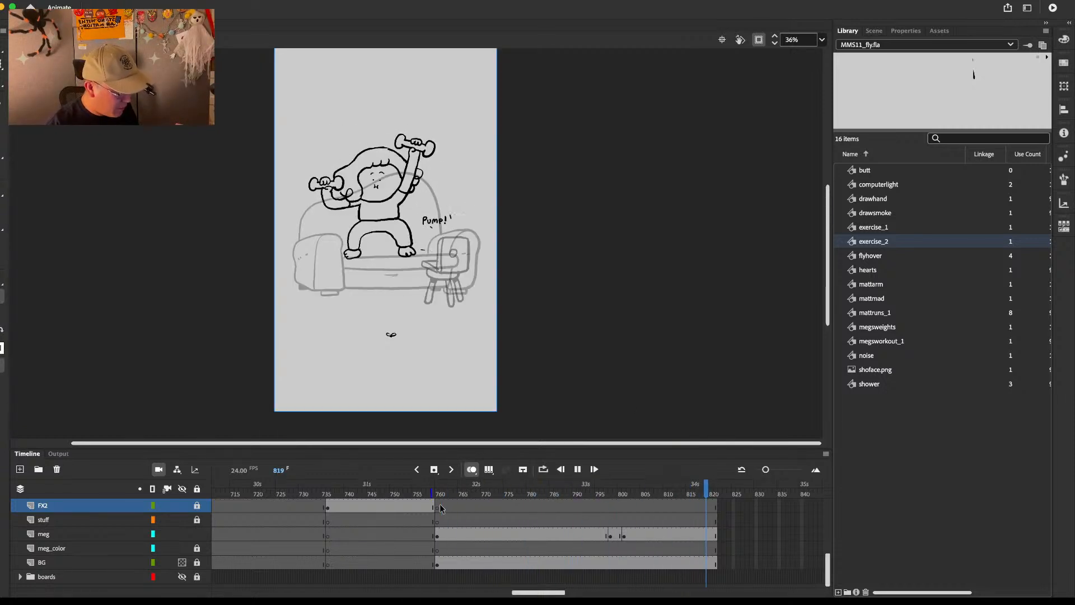
click(463, 495)
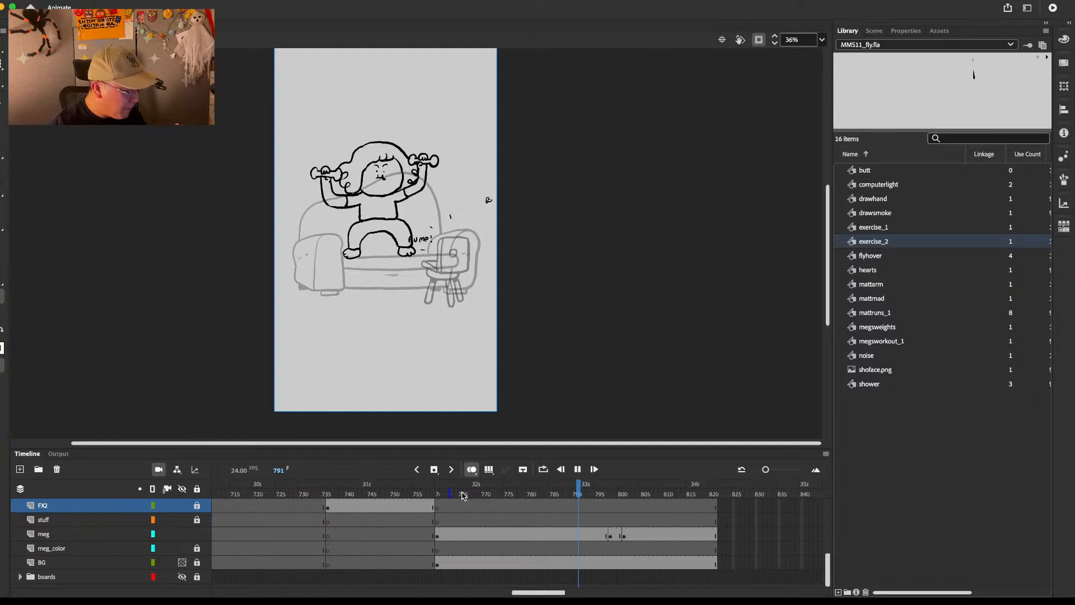
key(Return)
Step: Remove the blank frames just before frame 789 on the fly layer and extend the layer back to the shot's end
scroll(560, 538, up, 5)
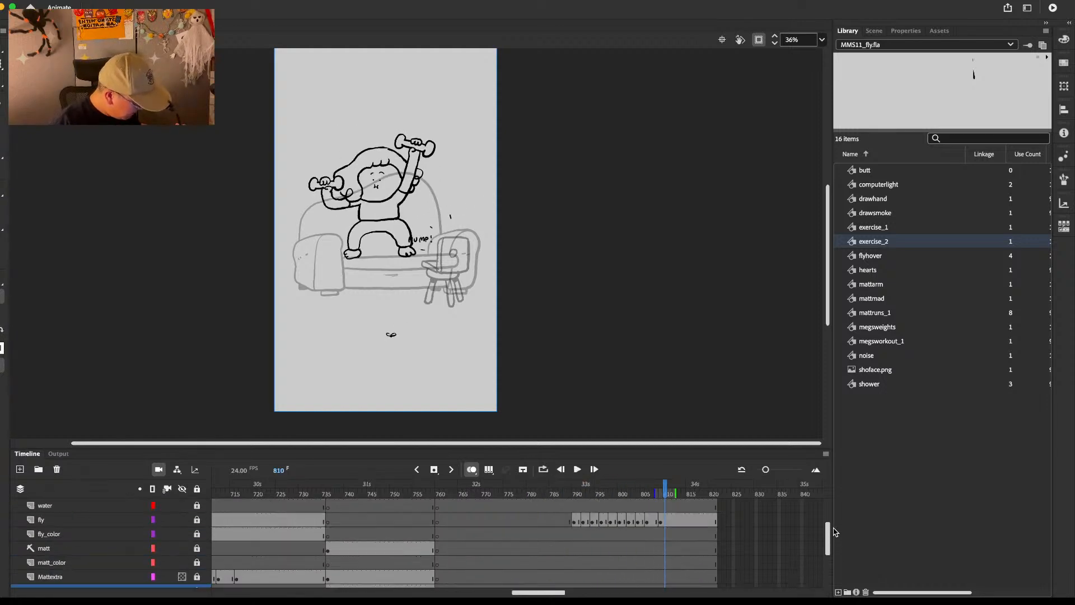
click(561, 563)
drag(563, 564, 564, 562)
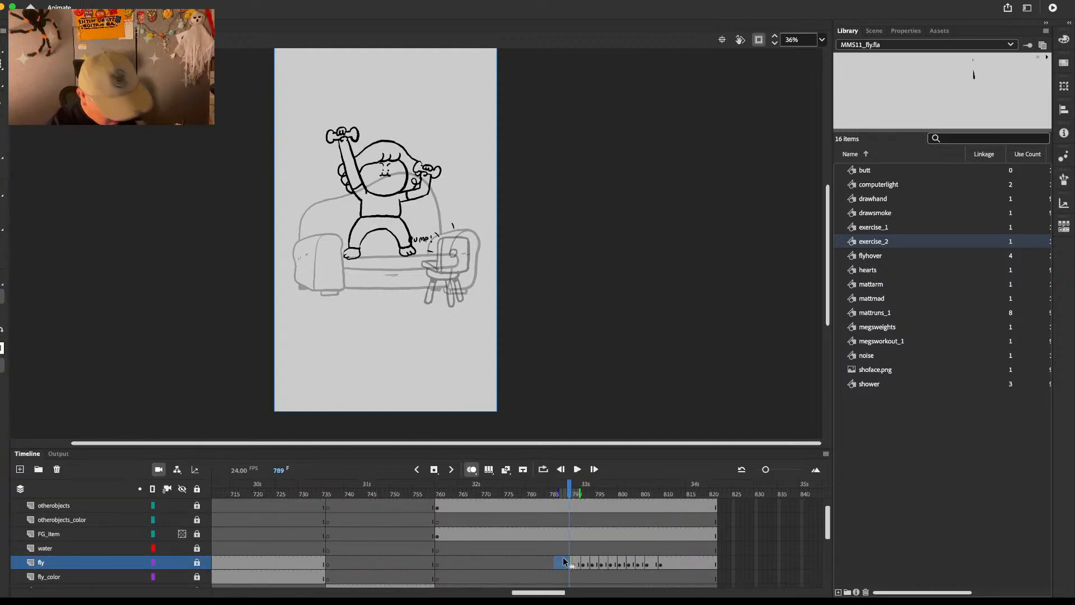
key(shift+F5)
click(672, 562)
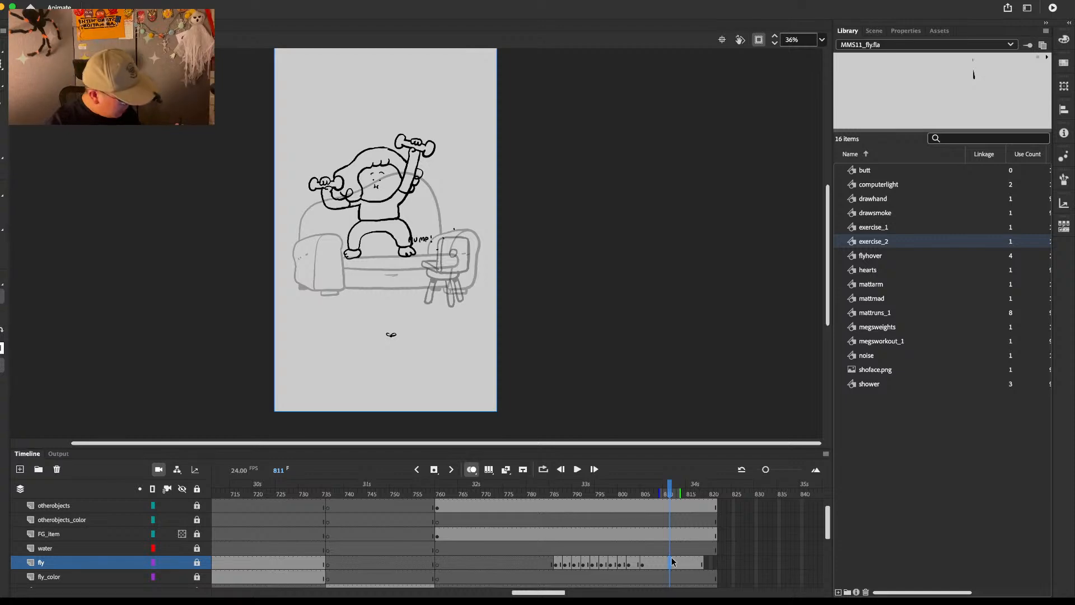
Step: Play the timeline from about frame 720 through the dumbbell shot to check the retimed fly
click(260, 486)
key(Return)
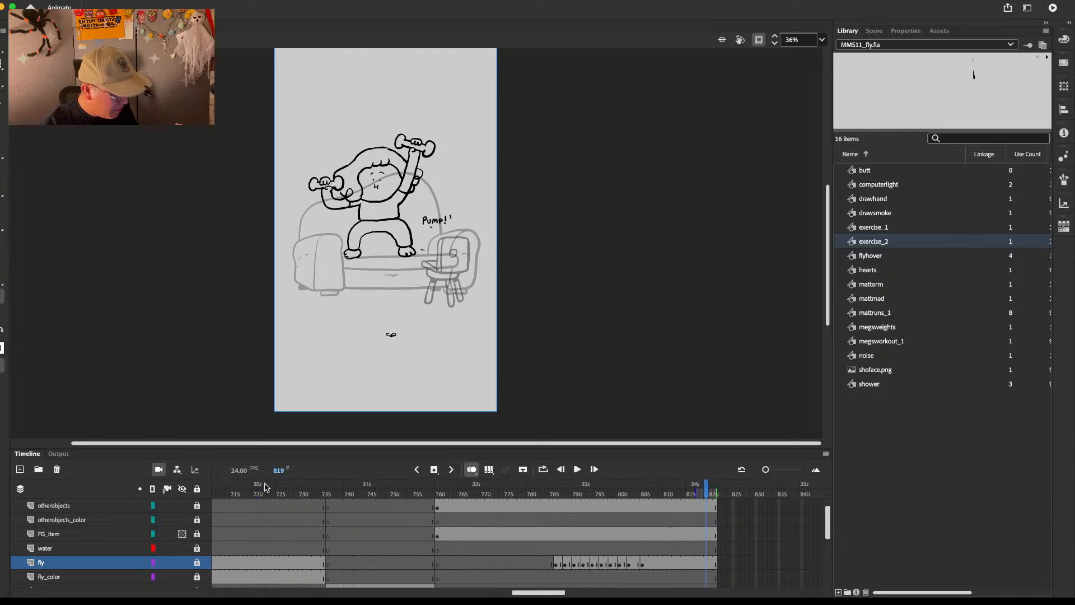
mouse_move(828, 515)
mouse_down()
mouse_move(828, 540)
mouse_move(824, 519)
mouse_up()
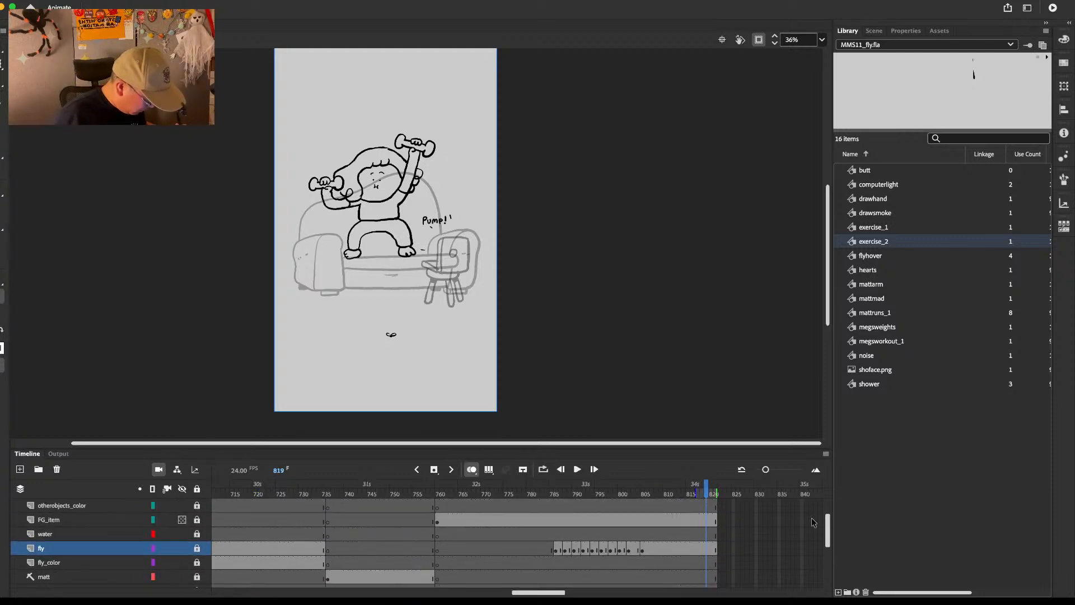
Step: Insert a blank keyframe at frame 814 on the matt layer and unlock that layer
click(683, 536)
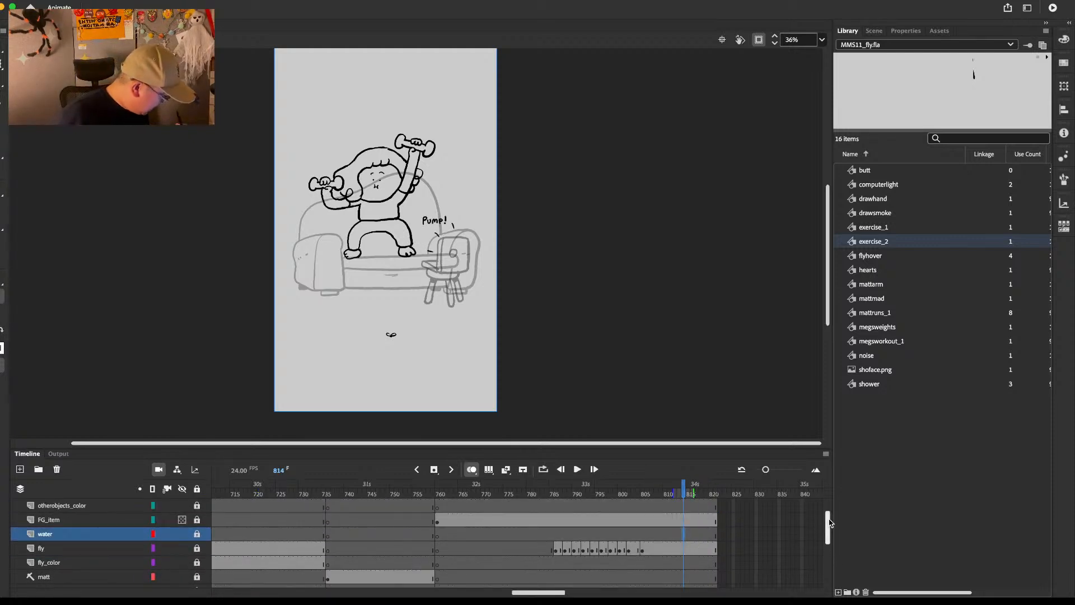
scroll(789, 537, down, 3)
click(683, 520)
click(684, 507)
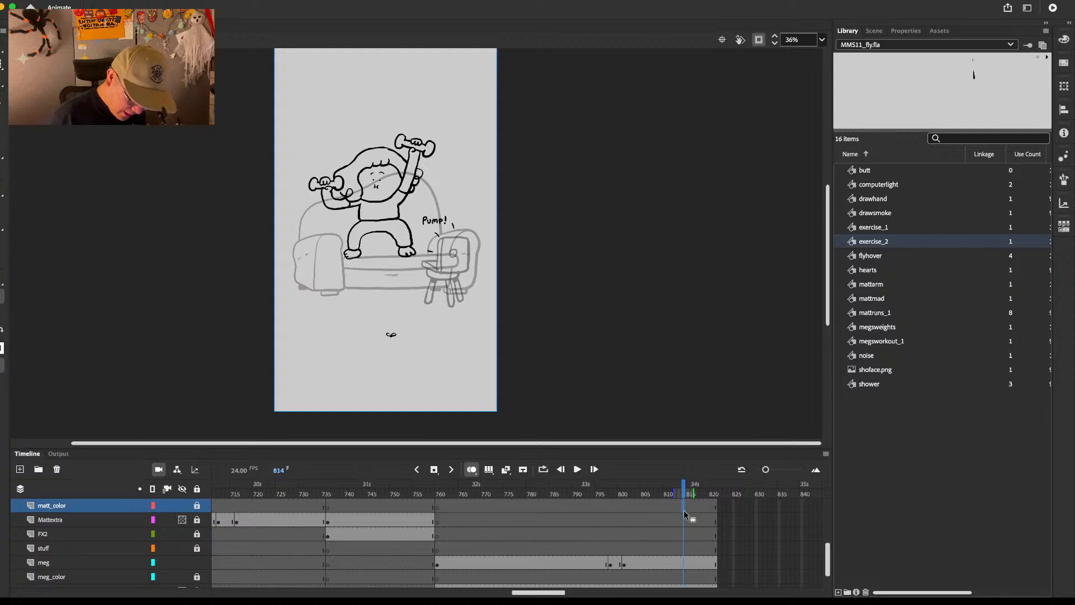
scroll(829, 545, up, 2)
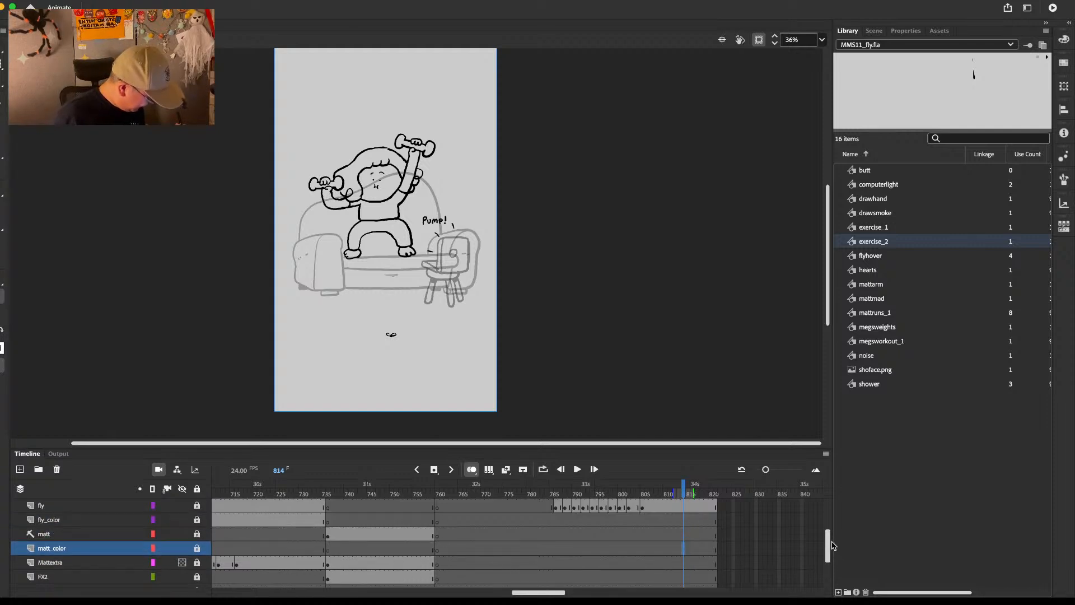
click(684, 533)
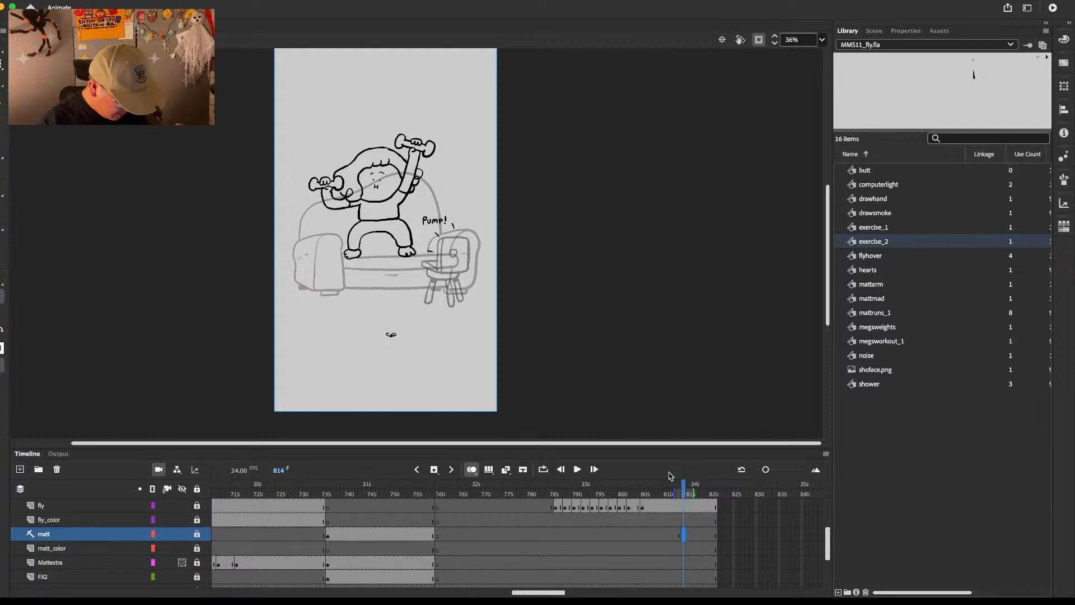
click(196, 535)
Step: Draw the character's curved face outline with a small dot at the stage's right edge on frame 814
drag(503, 325, 536, 356)
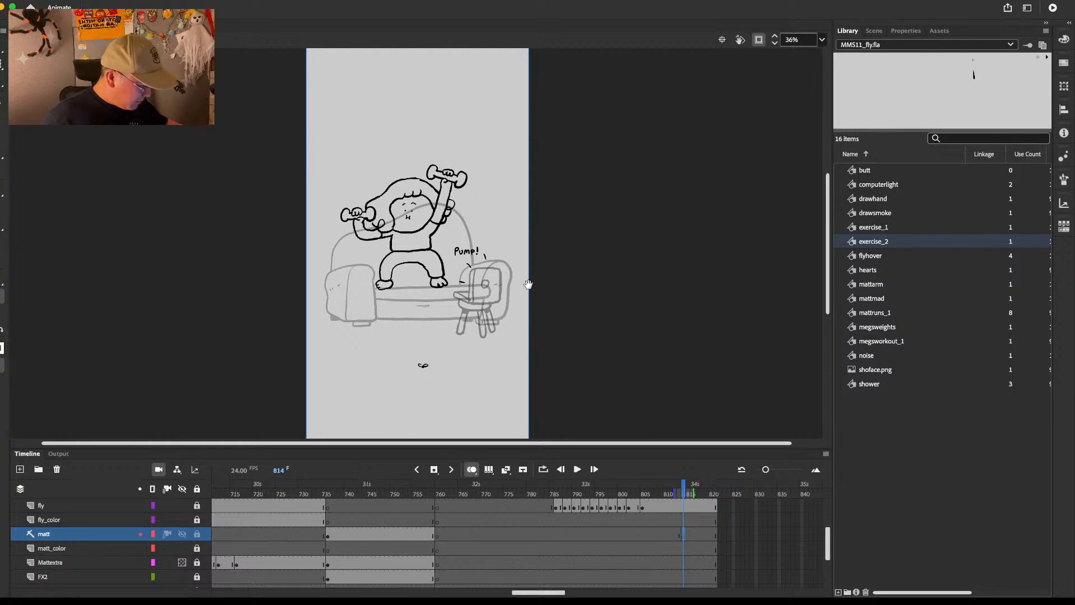
drag(528, 284, 532, 285)
drag(526, 230, 508, 293)
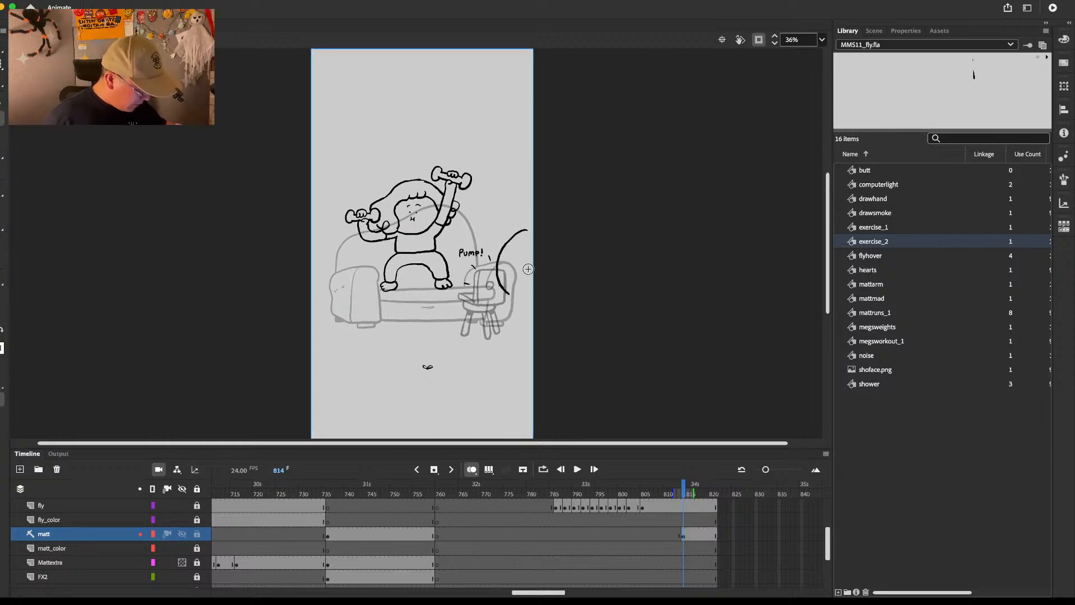
click(515, 255)
key(super+z)
key(super+z)
mouse_move(520, 236)
mouse_down()
mouse_move(501, 257)
mouse_move(504, 283)
mouse_move(544, 286)
mouse_move(523, 272)
mouse_move(529, 261)
mouse_up()
click(508, 273)
click(503, 287)
Step: Draw the tapering lines running off the stage from the face outline, with a longer curve beneath them
mouse_move(473, 229)
mouse_down()
mouse_move(544, 219)
mouse_move(467, 238)
mouse_move(510, 246)
mouse_up()
key(super+z)
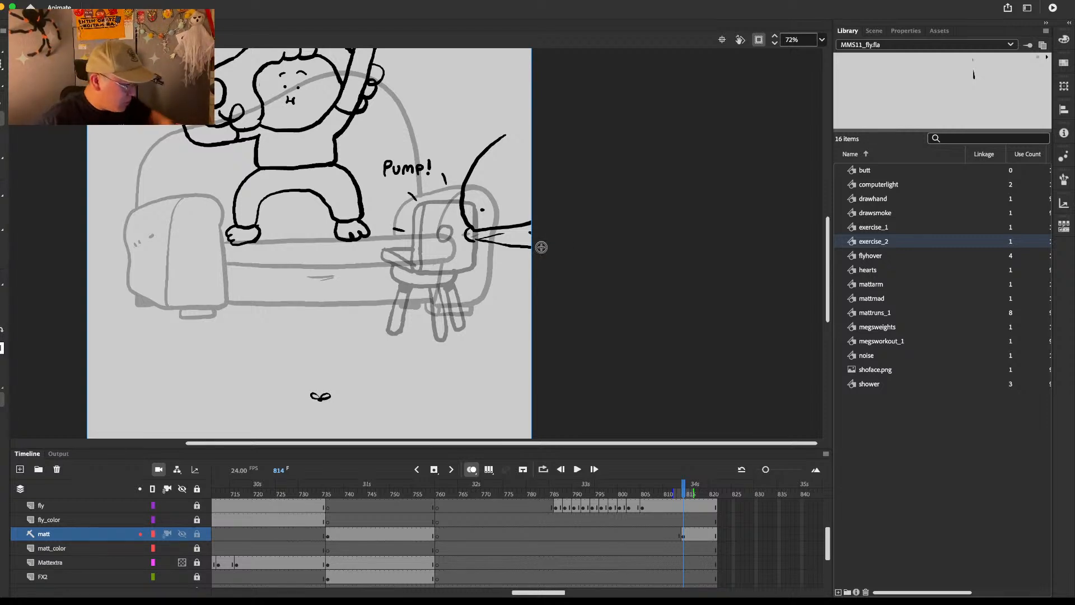
drag(476, 241, 520, 278)
key(super+z)
drag(477, 242, 552, 282)
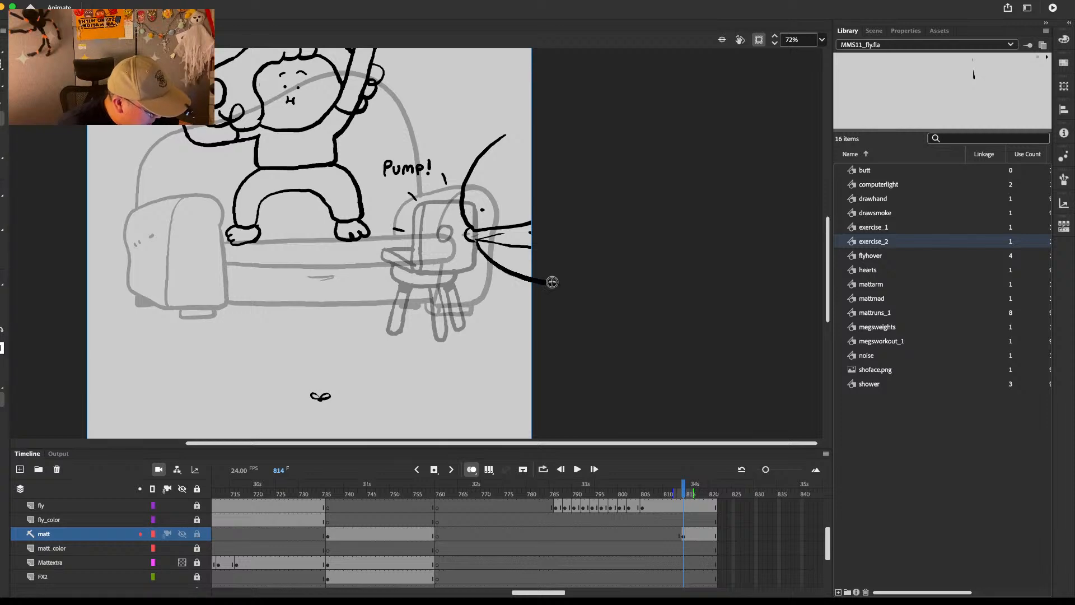
scroll(552, 282, down, 4)
scroll(553, 282, left, 2)
mouse_move(259, 255)
mouse_down()
mouse_move(511, 289)
mouse_move(264, 258)
mouse_move(300, 338)
mouse_move(512, 328)
mouse_move(515, 307)
mouse_up()
drag(268, 286, 264, 332)
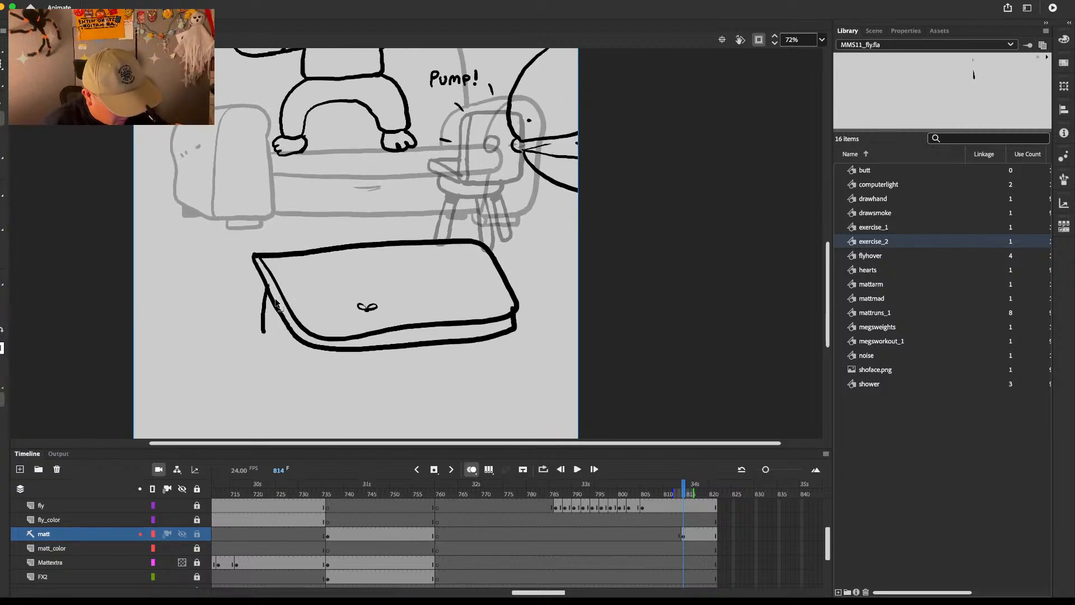
key(super+z)
key(super+z)
key(super+z)
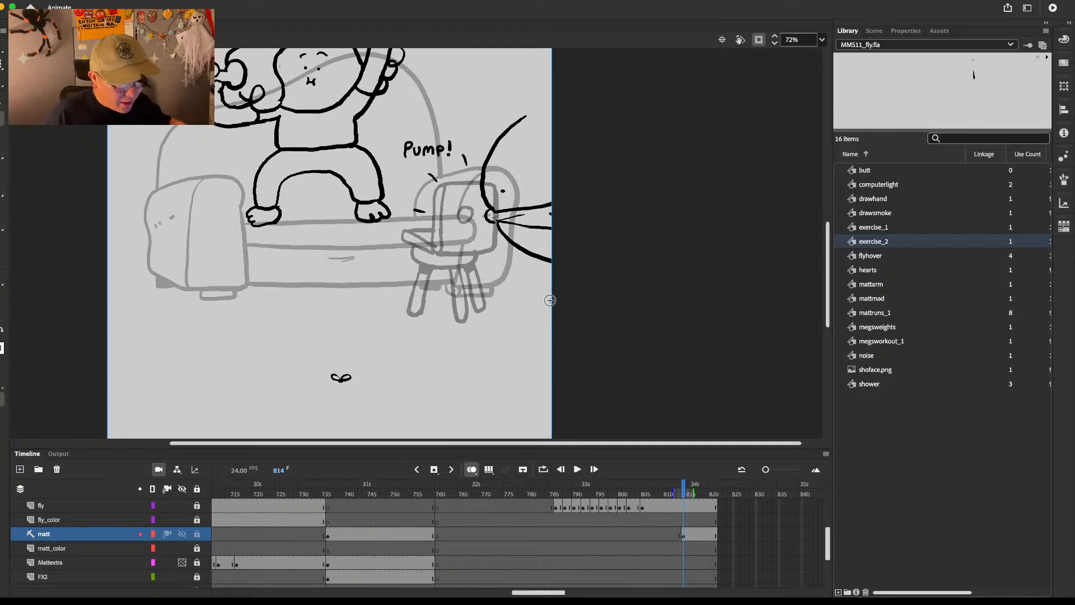
Step: Draw two bulging eyes with dot pupils above the face outline, cut off by the stage's right edge
scroll(526, 269, right, 3)
scroll(526, 269, up, 2)
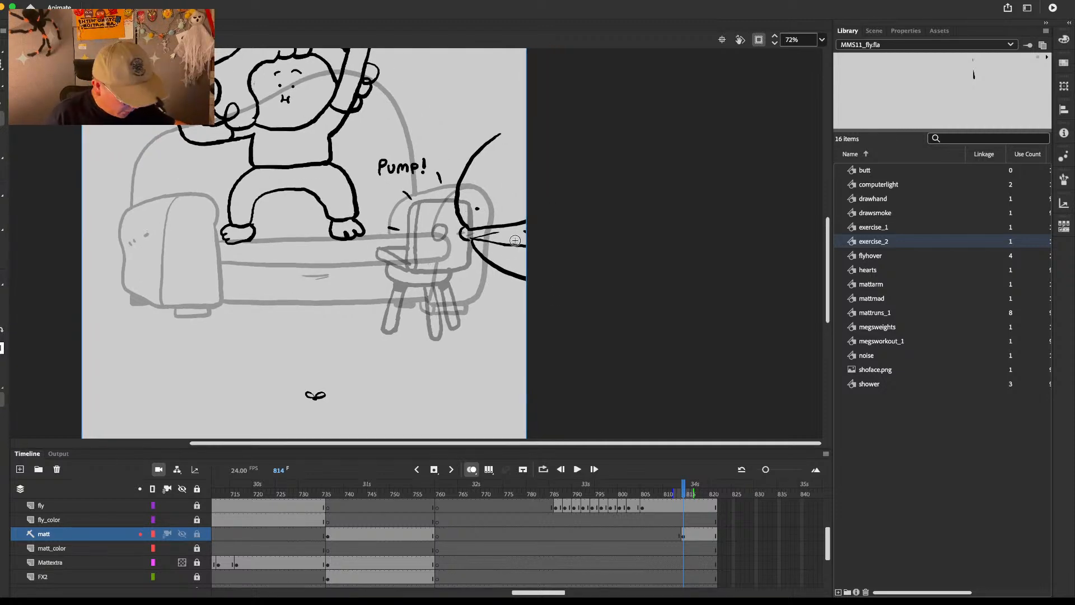
scroll(515, 241, up, 8)
scroll(515, 240, left, 2)
mouse_move(499, 226)
mouse_down()
mouse_move(499, 201)
mouse_move(559, 163)
mouse_up()
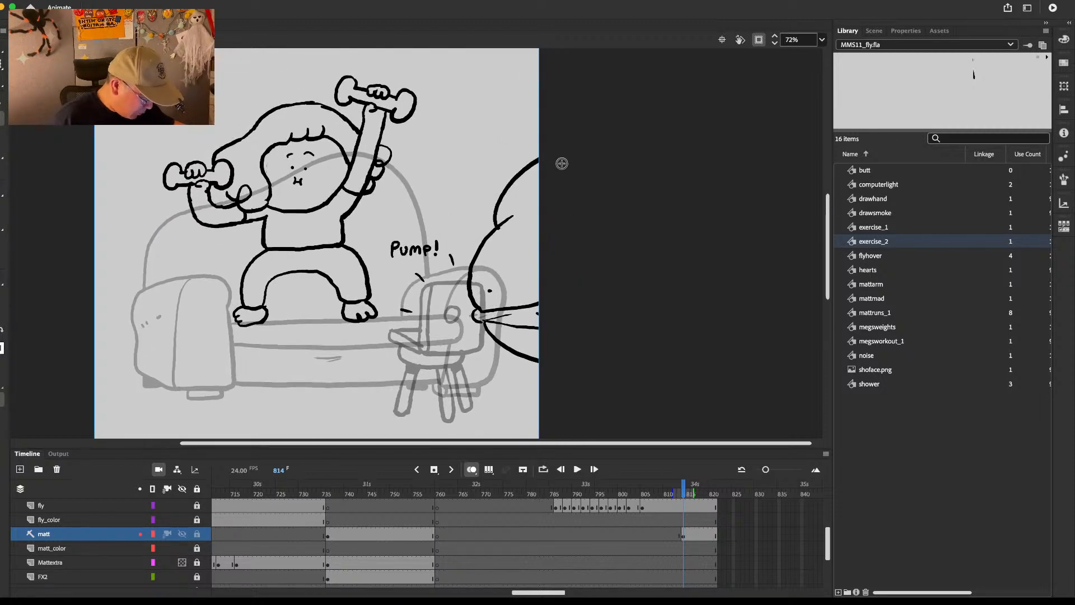
drag(518, 215, 557, 178)
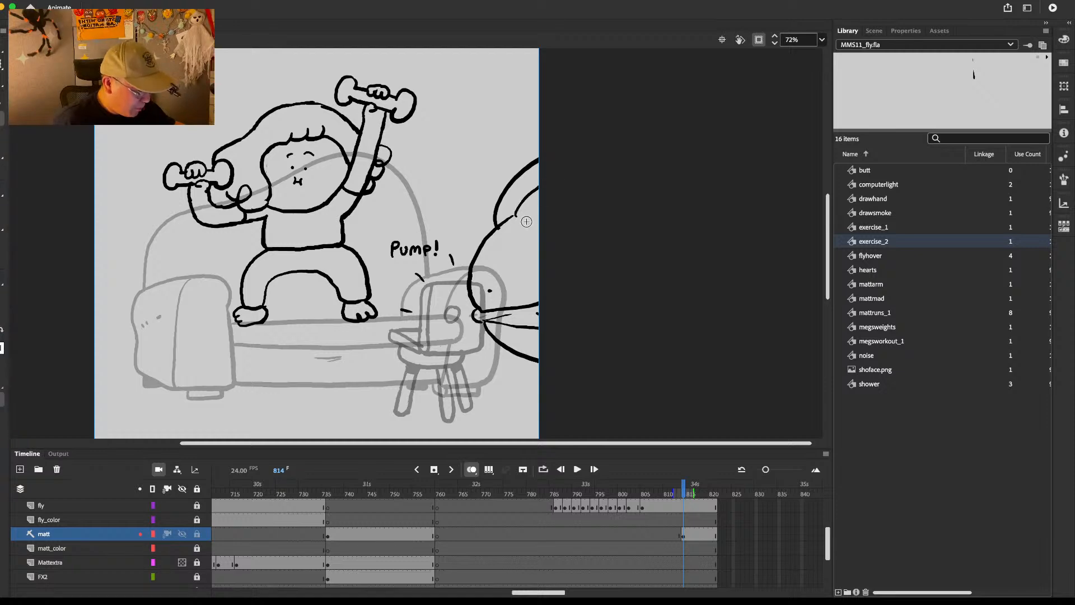
click(493, 240)
click(518, 248)
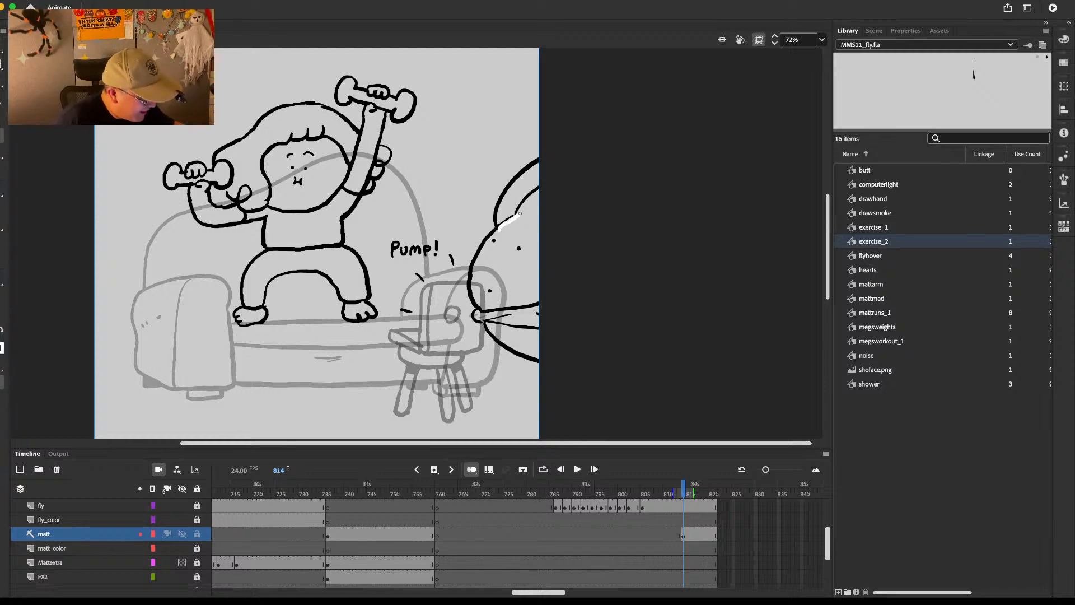
Step: Insert a blank keyframe at frame 816 on the matt layer and draw a large rounded outline with a dot inside
scroll(560, 236, down, 4)
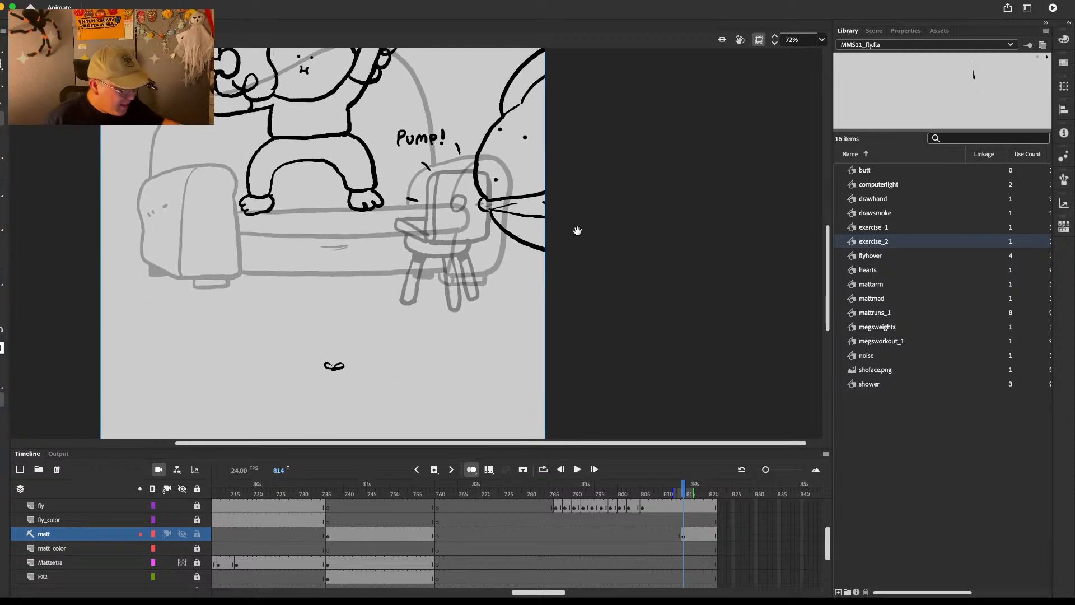
key(period)
key(period)
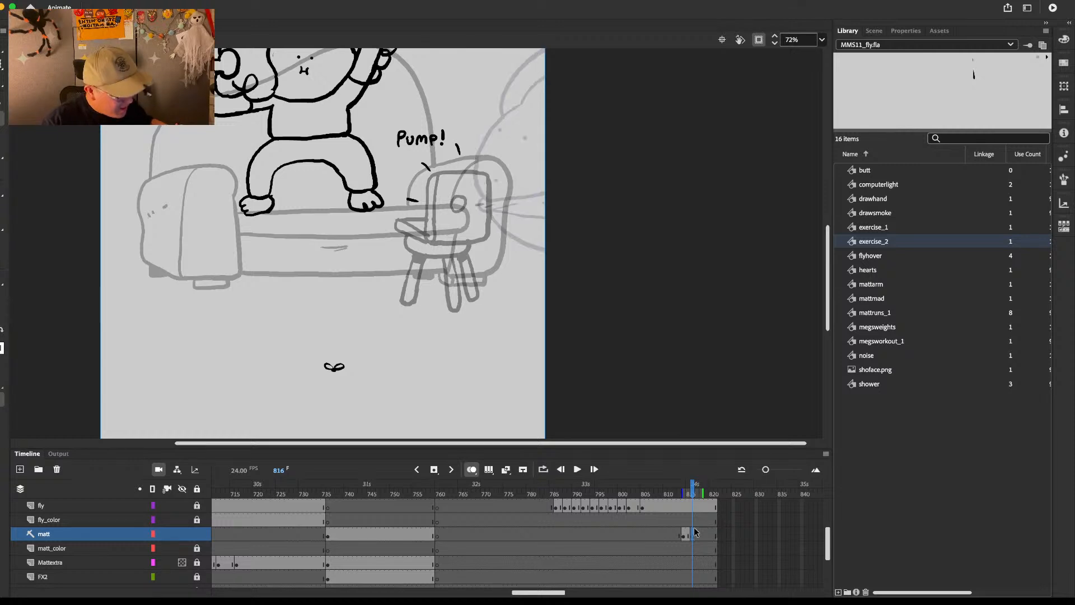
drag(517, 320, 596, 321)
drag(481, 228, 519, 341)
key(super+z)
mouse_move(493, 207)
mouse_down()
mouse_move(439, 305)
mouse_move(501, 308)
mouse_up()
click(458, 280)
Step: Draw two slanted oval eyes with pupils and an arc around them above the rounded outline
scroll(459, 278, up, 3)
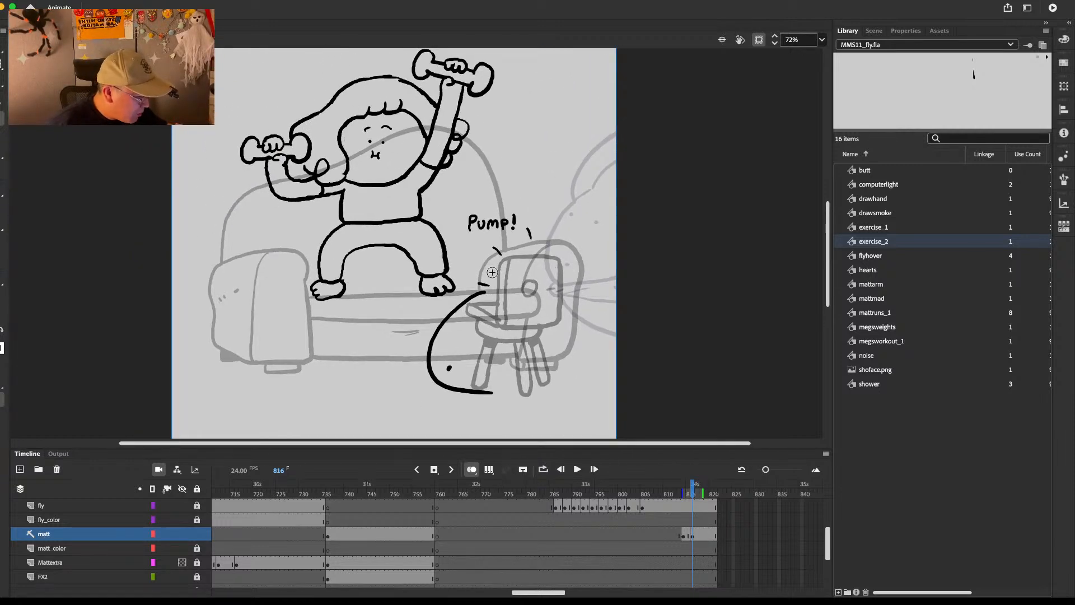
mouse_move(538, 217)
mouse_down()
mouse_move(550, 217)
mouse_move(536, 218)
mouse_move(539, 278)
mouse_move(572, 224)
mouse_up()
click(525, 240)
key(super+z)
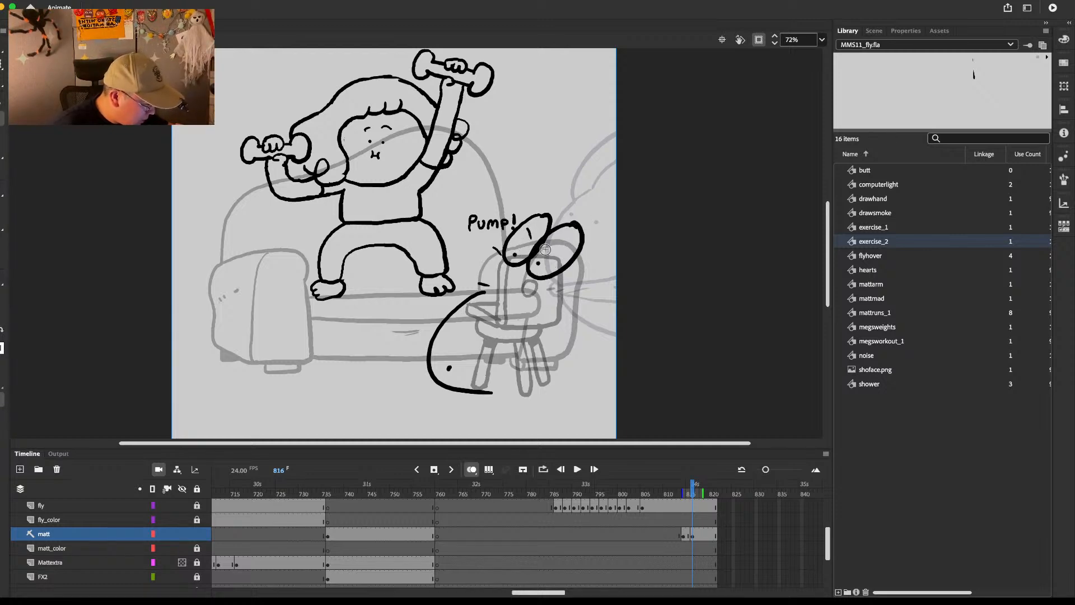
mouse_move(548, 208)
mouse_down()
mouse_move(601, 228)
mouse_move(572, 296)
mouse_up()
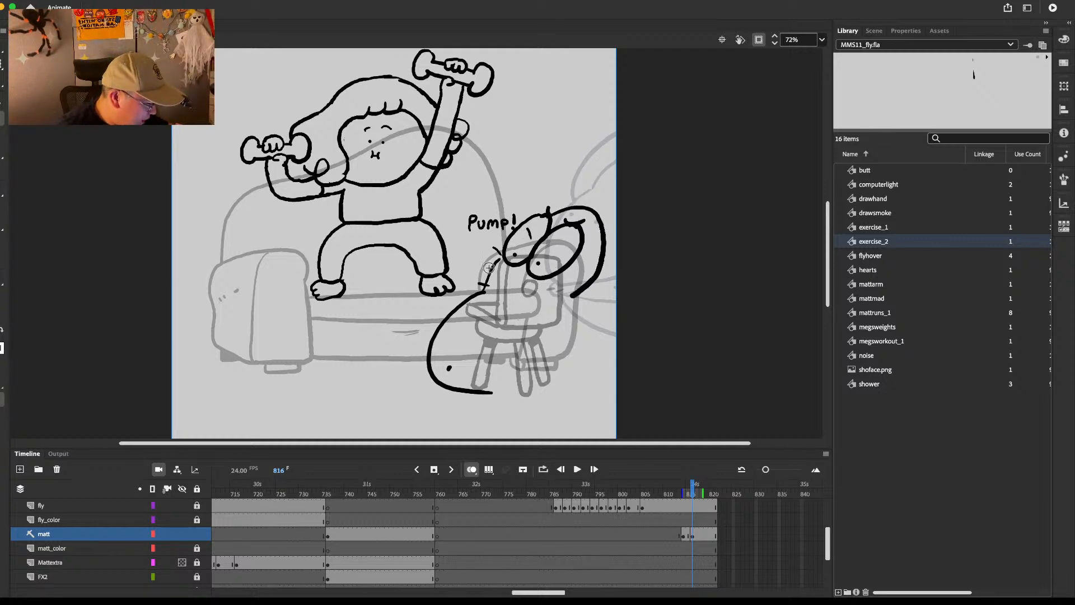
Step: Draw the long raised arm stretching past the eyes to the stage's right edge, replacing the arc beside them
mouse_move(474, 292)
mouse_down()
mouse_move(535, 195)
mouse_move(573, 172)
mouse_up()
key(super+z)
mouse_move(474, 293)
mouse_down()
mouse_move(482, 260)
mouse_move(607, 164)
mouse_up()
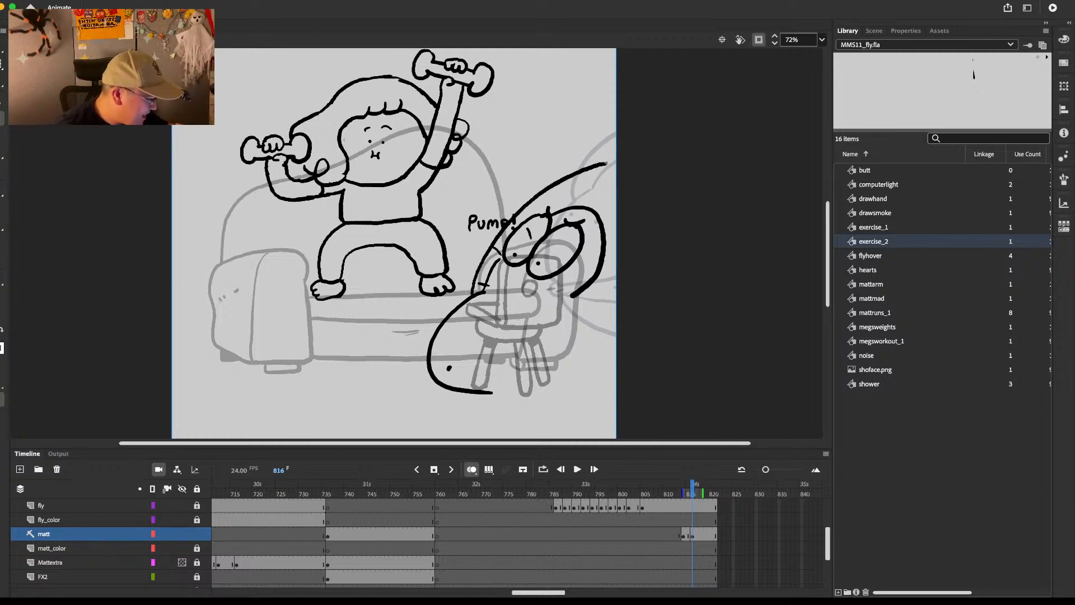
mouse_move(615, 216)
mouse_down()
mouse_move(579, 294)
mouse_move(593, 235)
mouse_move(563, 263)
mouse_move(574, 258)
mouse_up()
drag(529, 295, 615, 200)
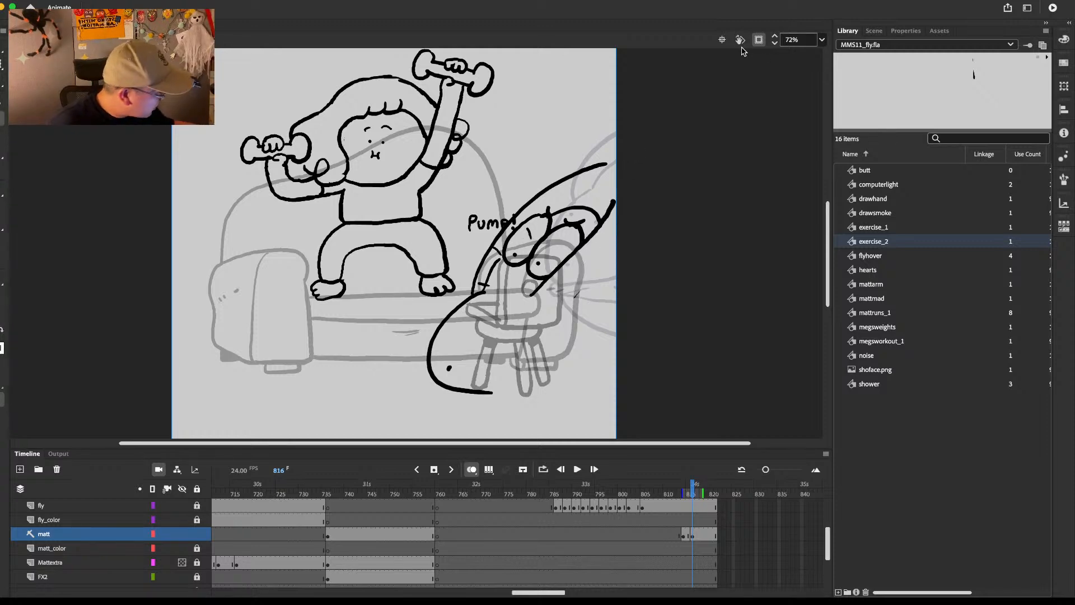
Step: Show artwork beyond the stage and draw the raised hand gripping a notched square-headed tool there
click(759, 39)
scroll(626, 222, up, 2)
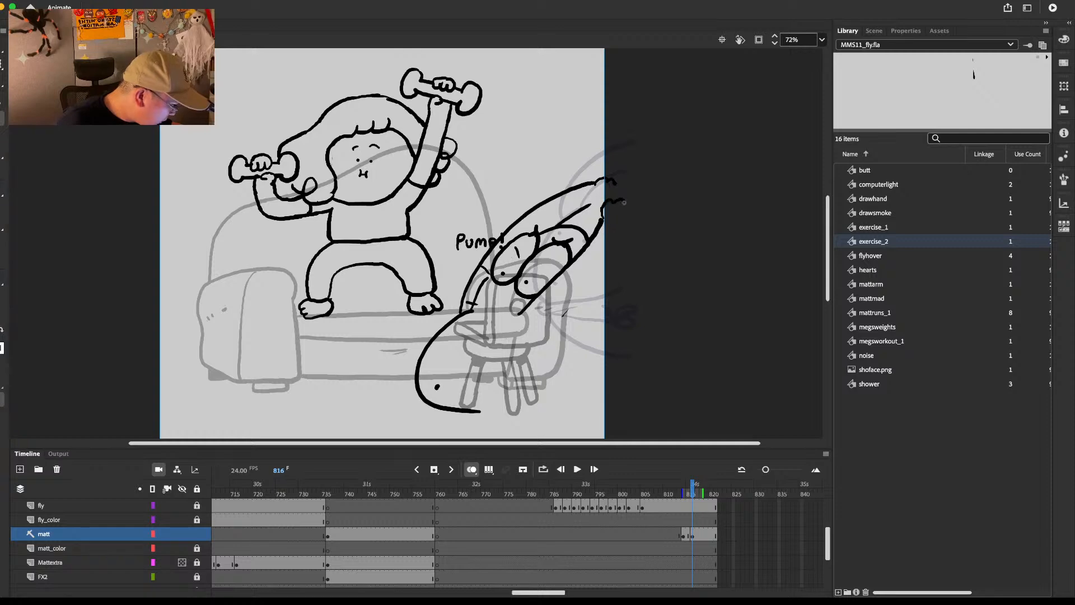
mouse_move(625, 202)
mouse_down()
mouse_move(596, 193)
mouse_move(596, 202)
mouse_move(616, 200)
mouse_move(669, 178)
mouse_move(681, 191)
mouse_move(660, 165)
mouse_move(692, 190)
mouse_move(670, 225)
mouse_move(629, 215)
mouse_up()
key(super+z)
drag(660, 167, 668, 167)
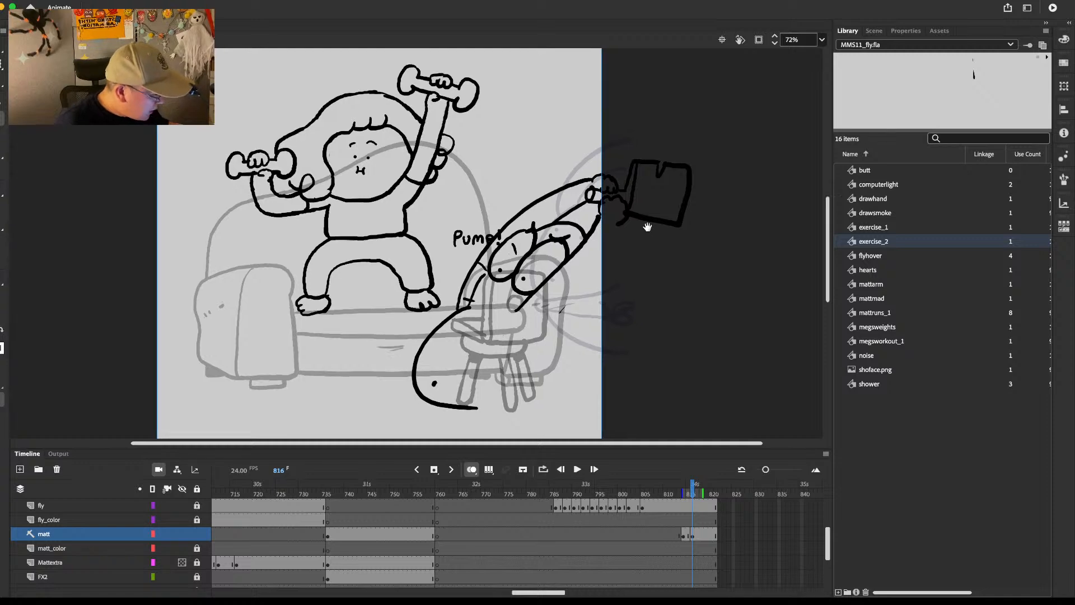
Step: Draw the lower line from the raised tool down to the body and close the underside of the rounded outline
scroll(619, 180, down, 3)
drag(623, 162, 542, 258)
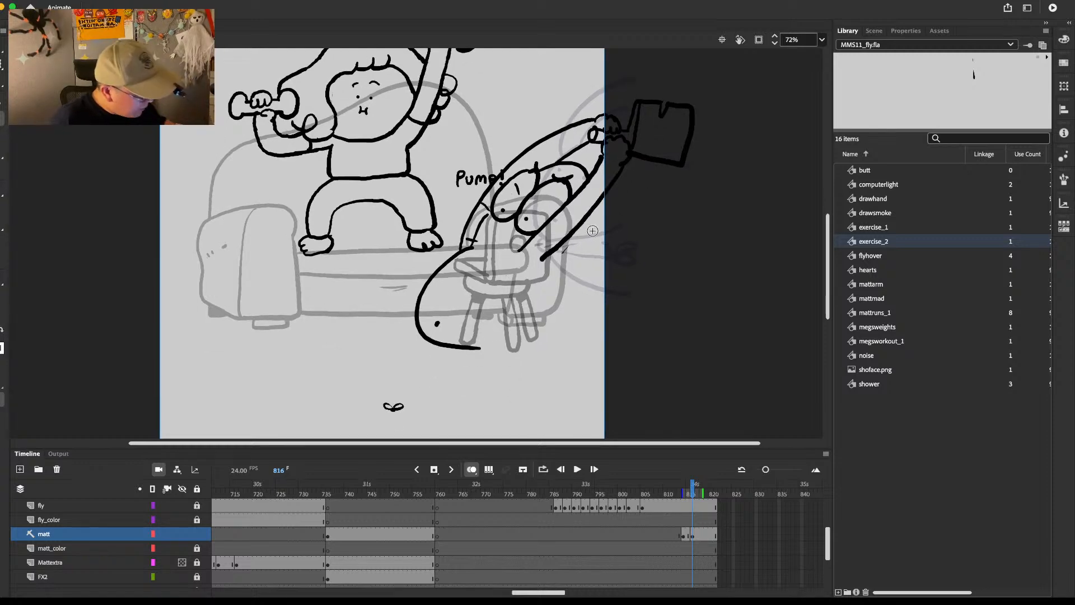
drag(459, 348, 526, 308)
mouse_move(542, 260)
mouse_down()
mouse_move(523, 275)
mouse_move(521, 311)
mouse_up()
key(e)
mouse_move(464, 351)
mouse_down()
mouse_move(499, 344)
mouse_move(486, 346)
mouse_move(549, 305)
mouse_up()
key(b)
key(super+z)
Step: Draw two short curled limbs trailing behind the rounded outline and two legs with toes beneath them
drag(527, 303, 540, 304)
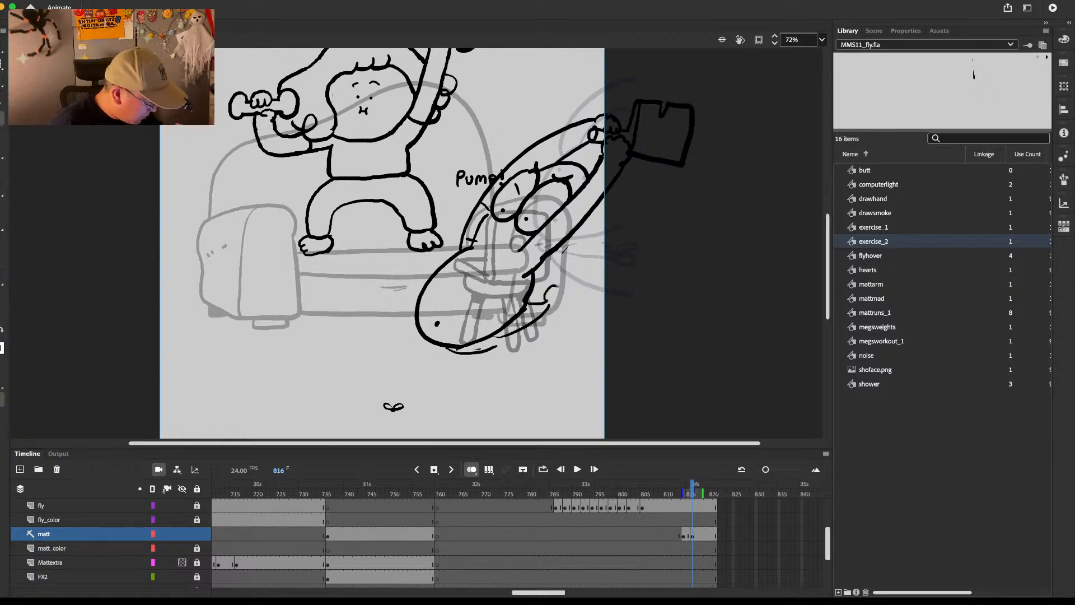
mouse_move(557, 309)
mouse_down()
mouse_move(569, 311)
mouse_move(555, 308)
mouse_up()
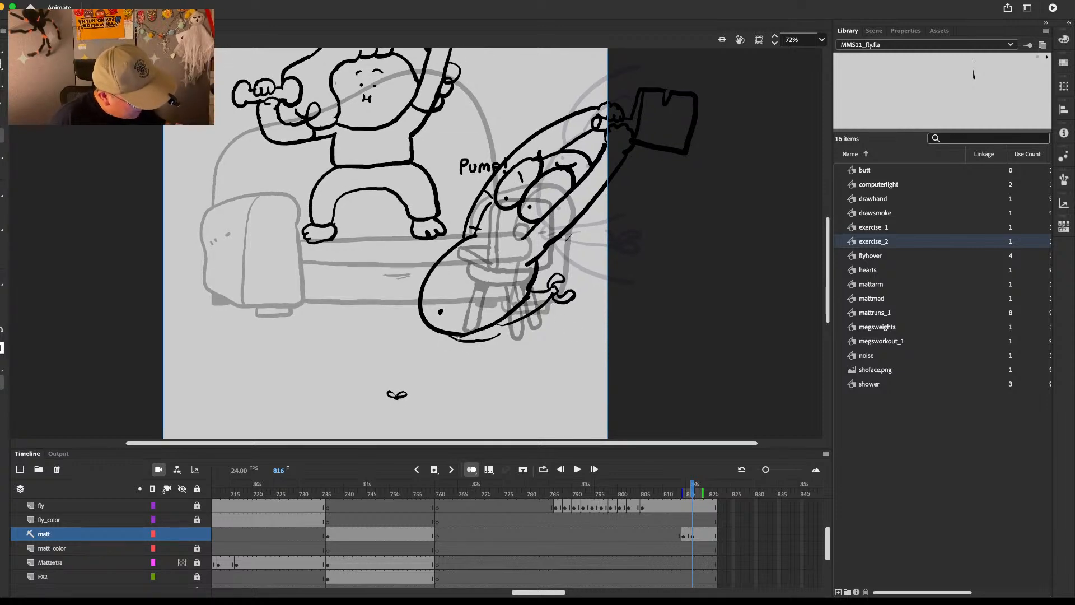
drag(532, 273, 576, 256)
key(super+z)
drag(538, 273, 534, 287)
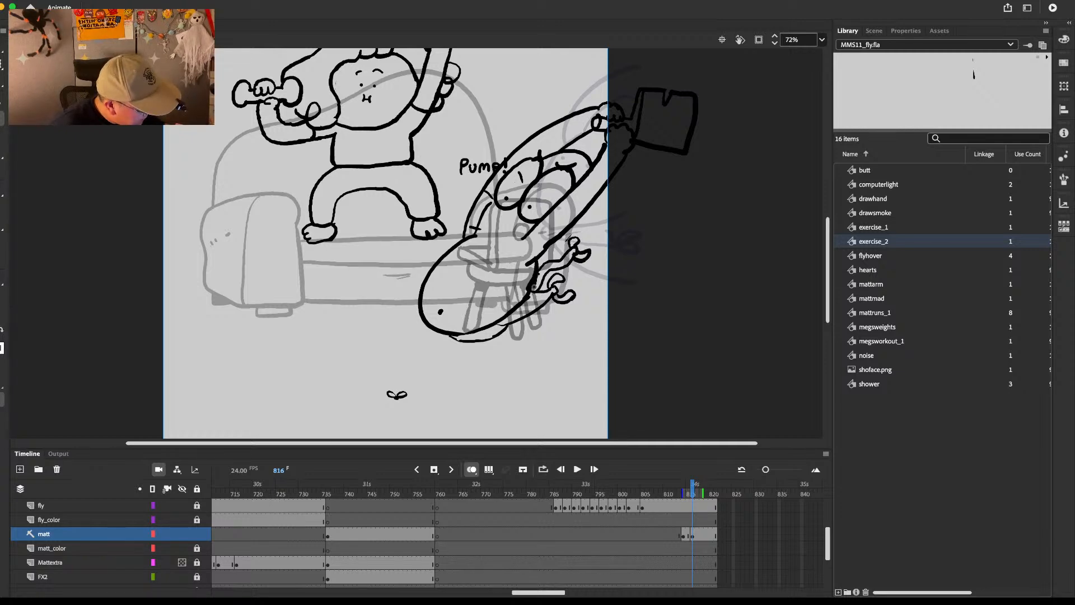
mouse_move(502, 337)
mouse_down()
mouse_move(554, 328)
mouse_move(568, 307)
mouse_move(577, 338)
mouse_up()
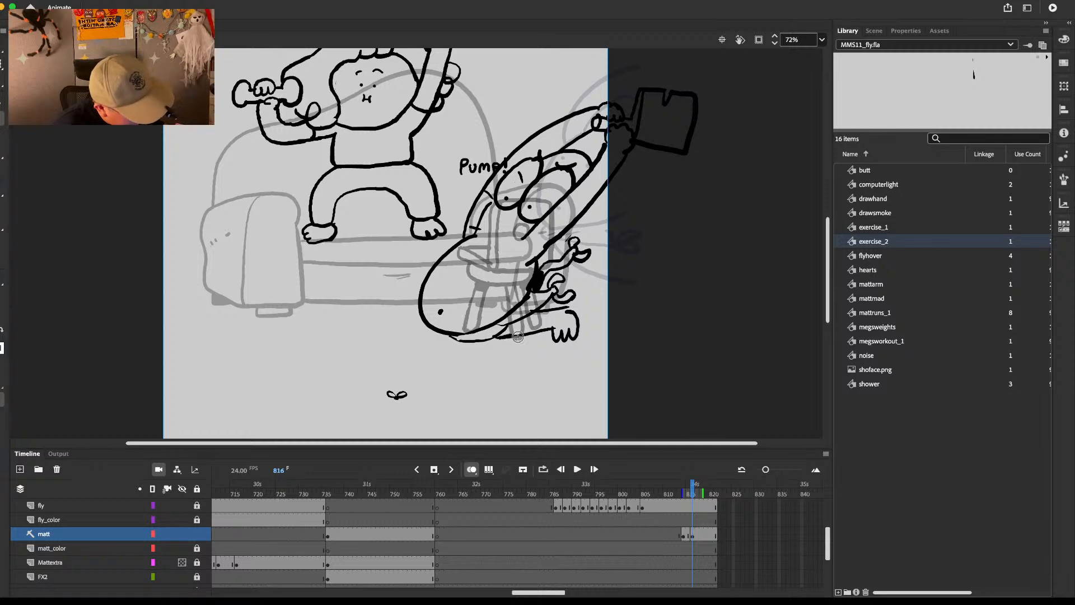
drag(477, 342, 534, 338)
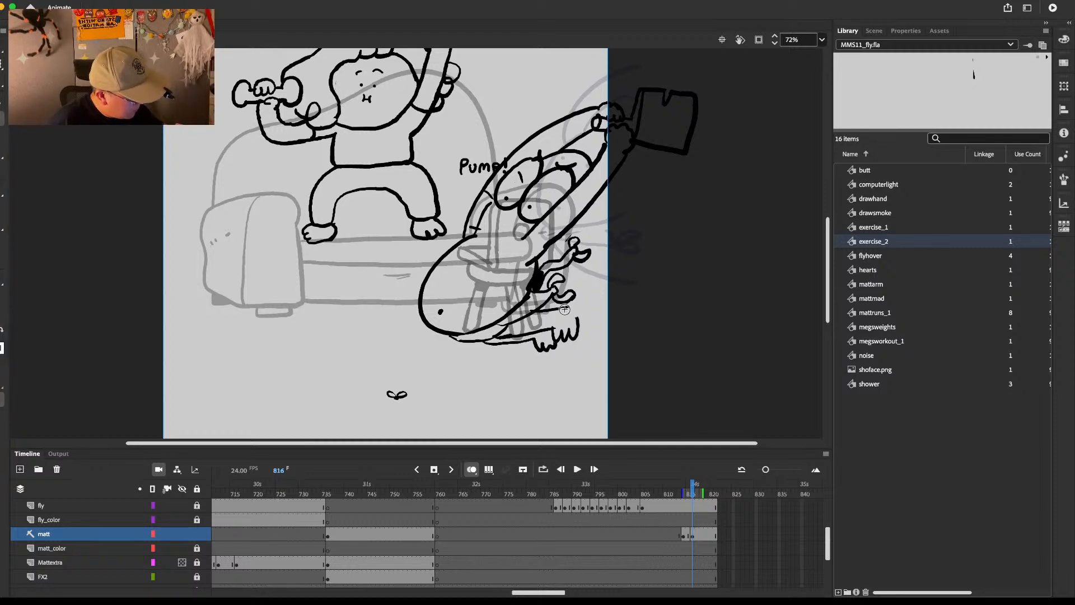
Step: Insert a blank keyframe at frame 818 on the matt layer
scroll(579, 246, down, 1)
key(period)
key(period)
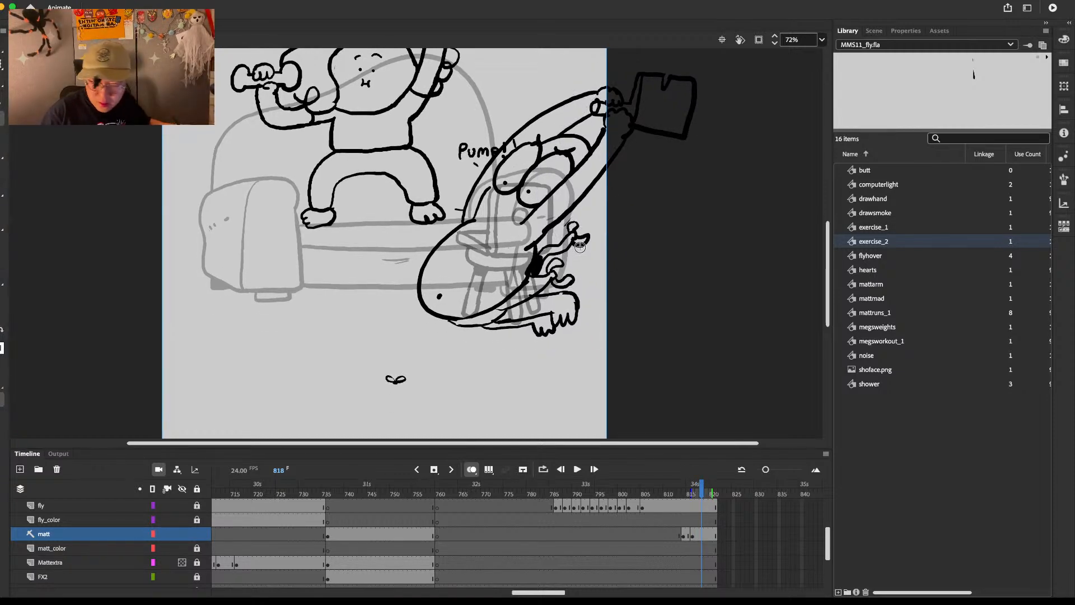
key(F7)
Step: Draw the notched square-headed tool swung down below the sofa, with its handle and the gripping hand
scroll(487, 302, down, 3)
mouse_move(406, 274)
mouse_down()
mouse_move(408, 344)
mouse_move(398, 334)
mouse_move(472, 332)
mouse_up()
key(super+z)
mouse_move(407, 286)
mouse_down()
mouse_move(452, 285)
mouse_move(451, 316)
mouse_move(465, 332)
mouse_move(488, 283)
mouse_move(466, 299)
mouse_move(498, 292)
mouse_move(407, 305)
mouse_move(399, 330)
mouse_move(415, 281)
mouse_up()
key(e)
key(b)
key(super+z)
key(e)
drag(553, 266, 527, 285)
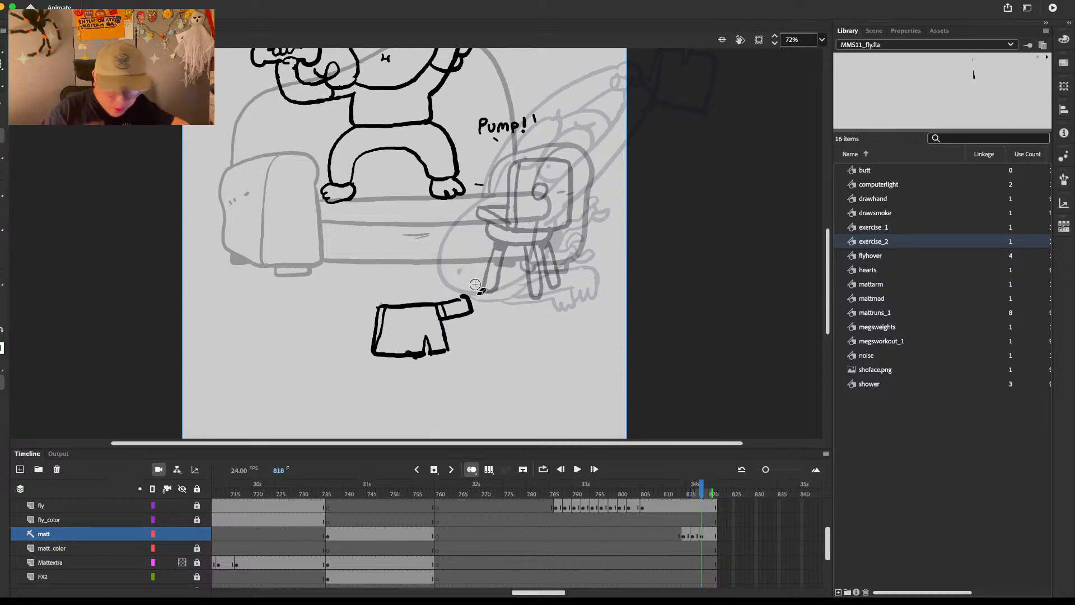
mouse_move(459, 292)
mouse_down()
mouse_move(470, 322)
mouse_move(472, 299)
mouse_move(454, 299)
mouse_move(453, 320)
mouse_move(472, 297)
mouse_up()
Step: Draw two large round eyes with dot pupils and brows above the lowered tool
drag(524, 220, 520, 270)
mouse_move(415, 271)
mouse_down()
mouse_move(459, 277)
mouse_move(420, 283)
mouse_move(426, 302)
mouse_move(440, 261)
mouse_move(421, 285)
mouse_move(448, 262)
mouse_move(418, 272)
mouse_move(456, 256)
mouse_up()
key(super+z)
click(448, 297)
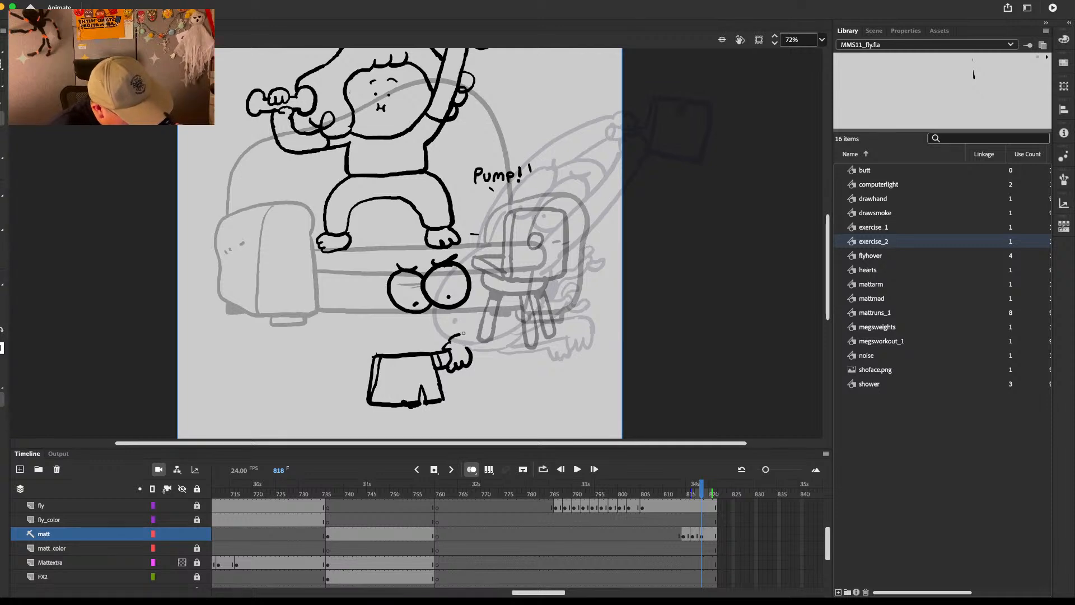
Step: Draw the bent arm connecting the gripping hand to the body beside the eyes
drag(464, 334, 508, 313)
key(super+z)
mouse_move(475, 354)
mouse_down()
mouse_move(523, 324)
mouse_move(483, 305)
mouse_move(525, 330)
mouse_up()
key(super+z)
key(super+z)
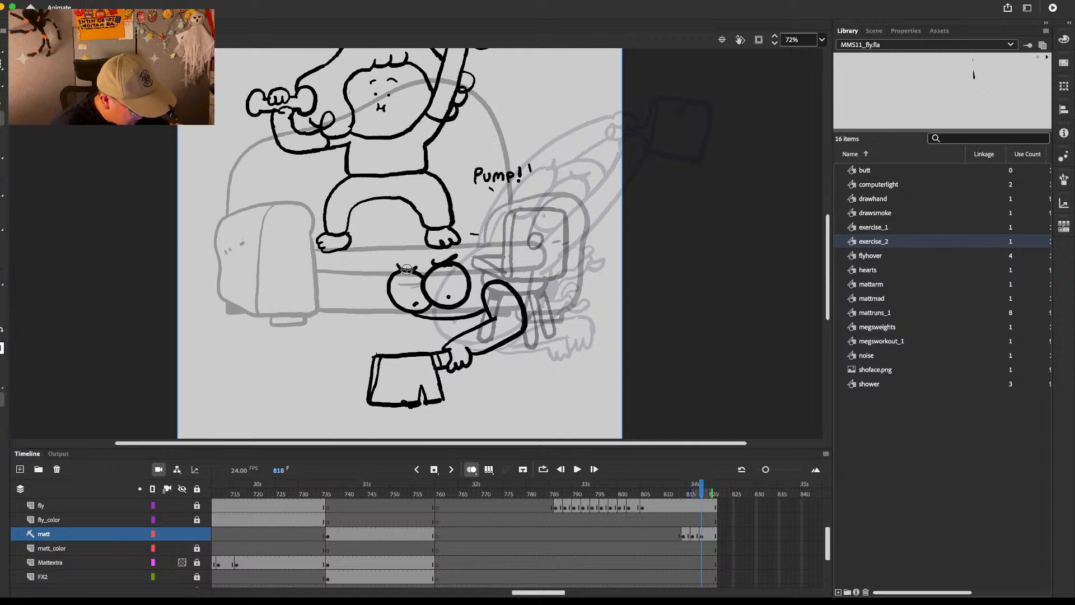
Step: Draw the top of the head above the eyes and add upright hair strands
mouse_move(395, 271)
mouse_down()
mouse_move(456, 233)
mouse_move(510, 255)
mouse_up()
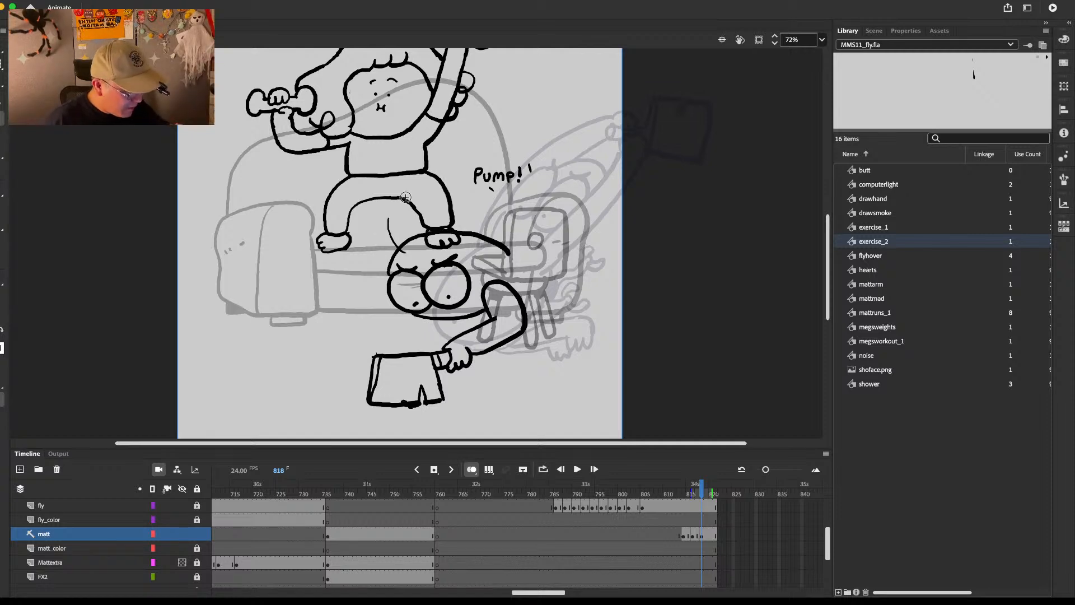
drag(405, 197, 398, 244)
drag(413, 199, 418, 236)
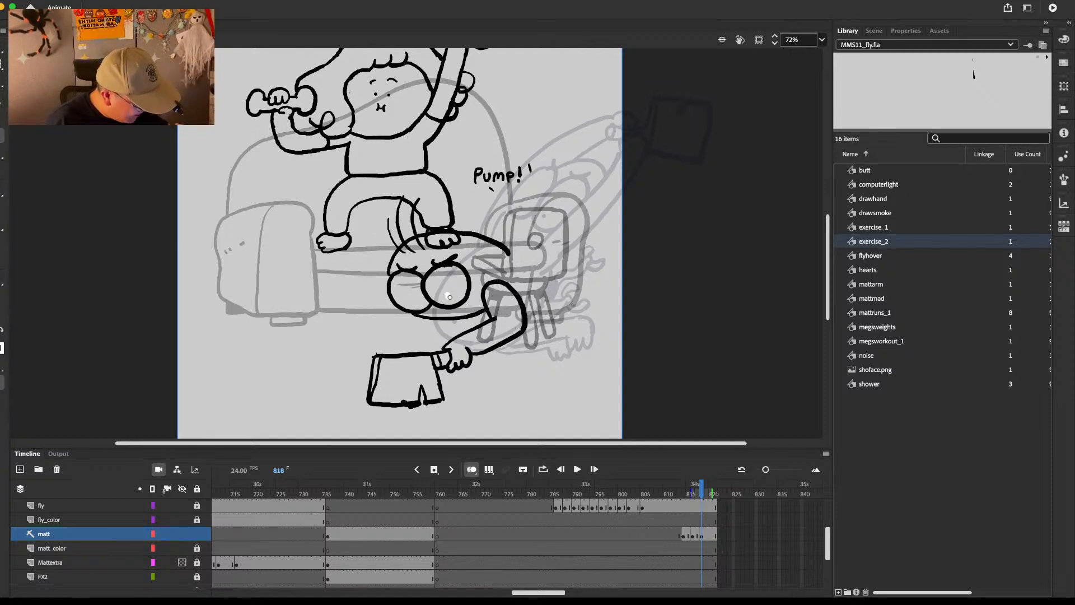
Step: Add a line across each eye, a small dark mouth, and the second arm with its hand at the tool handle
drag(399, 293, 456, 282)
mouse_move(430, 320)
mouse_down()
mouse_move(430, 335)
mouse_move(457, 329)
mouse_up()
mouse_move(457, 374)
mouse_down()
mouse_move(447, 380)
mouse_move(458, 367)
mouse_up()
key(super+z)
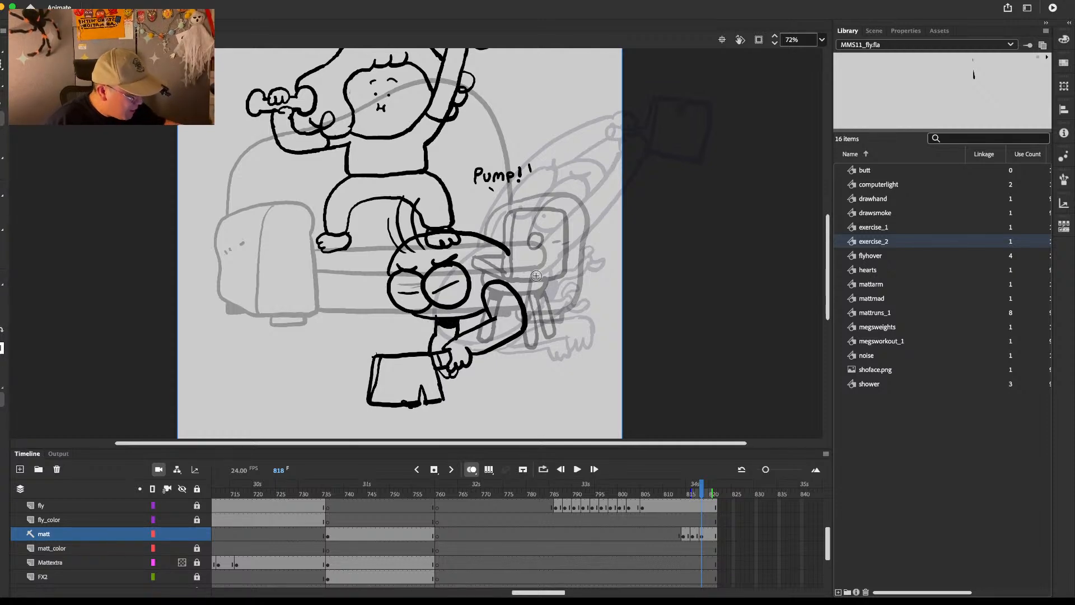
Step: Draw the character's arched back and the near leg reaching down to its foot
mouse_move(508, 255)
mouse_down()
mouse_move(579, 251)
mouse_move(574, 316)
mouse_up()
key(super+z)
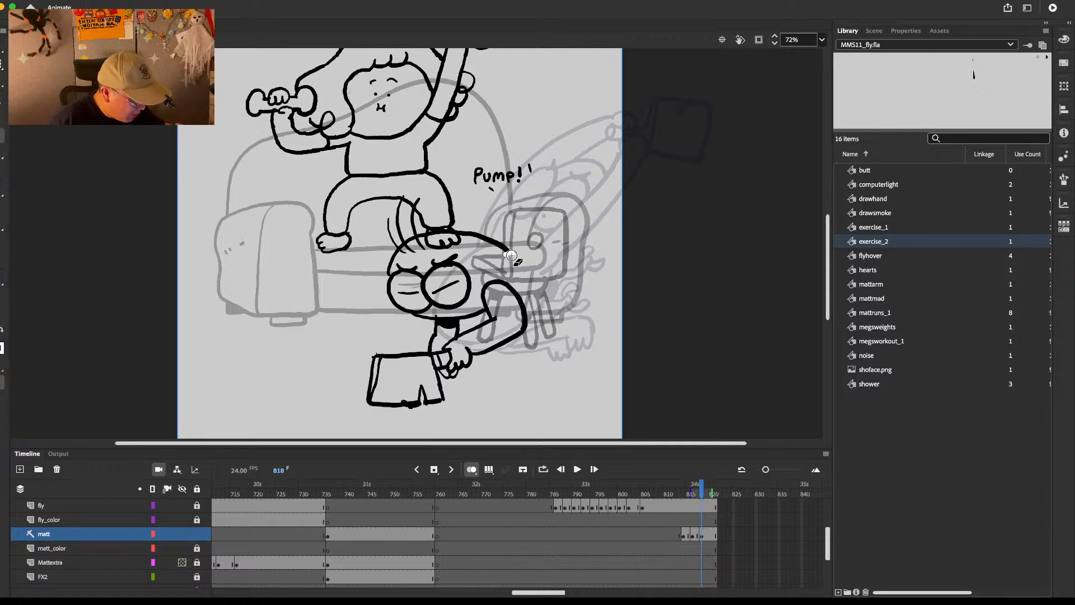
mouse_move(507, 252)
mouse_down()
mouse_move(538, 221)
mouse_move(572, 263)
mouse_move(532, 336)
mouse_up()
key(comma)
key(period)
key(super+z)
mouse_move(546, 283)
mouse_down()
mouse_move(510, 373)
mouse_move(559, 363)
mouse_move(580, 248)
mouse_up()
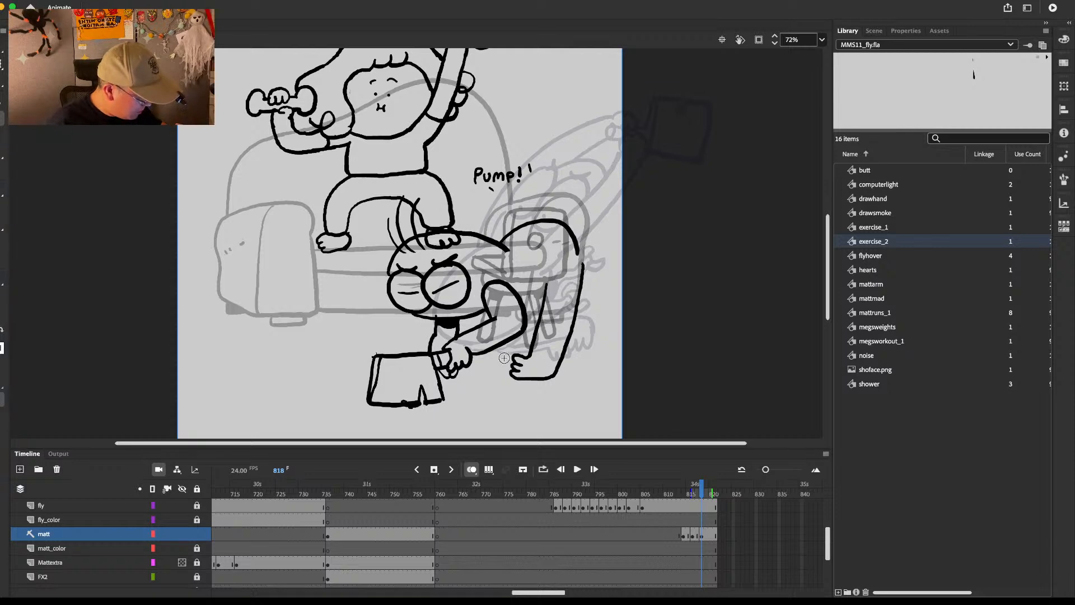
Step: Draw the second leg and foot, the waistline across the body, and a limp hand trailing behind the back
mouse_move(523, 295)
mouse_down()
mouse_move(558, 225)
mouse_move(547, 280)
mouse_up()
key(e)
key(b)
mouse_move(574, 238)
mouse_down()
mouse_move(578, 253)
mouse_move(596, 205)
mouse_move(600, 225)
mouse_up()
key(super+z)
key(super+z)
mouse_move(570, 261)
mouse_down()
mouse_move(597, 240)
mouse_move(582, 259)
mouse_up()
drag(549, 279, 583, 264)
key(comma)
key(period)
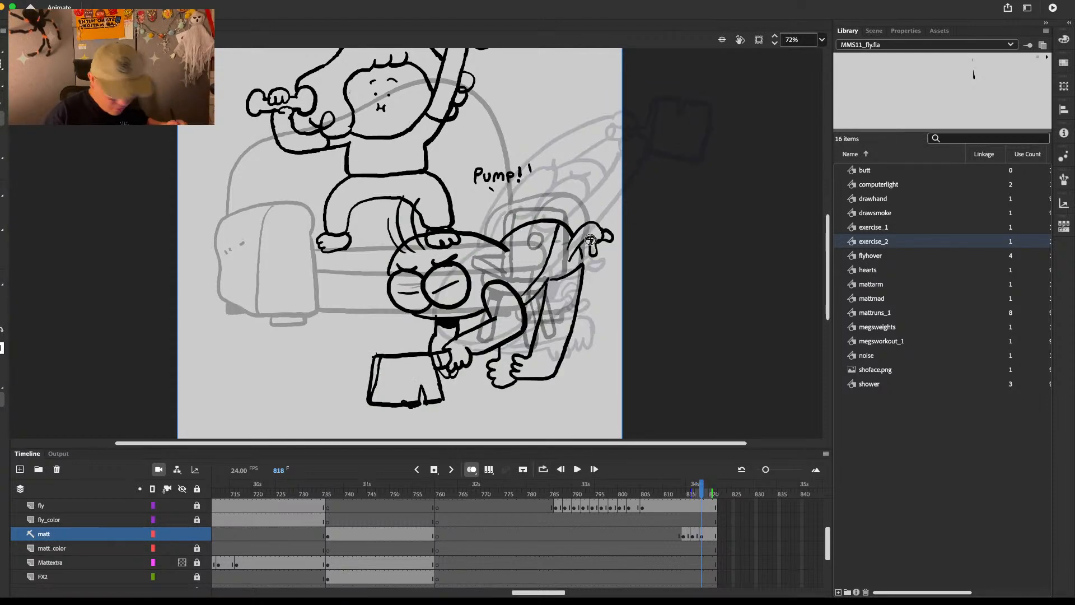
Step: Extend all layers by 15 frames so the scene runs to about frame 835
key(F5)
key(F5)
key(F5)
key(F5)
key(F5)
key(F5)
key(F5)
key(F5)
key(F5)
key(F5)
key(F5)
key(F5)
key(F5)
key(F5)
key(F5)
Step: Insert two extra frames on the fly layer near frame 784 and play the animation from there
click(541, 503)
key(F5)
key(F5)
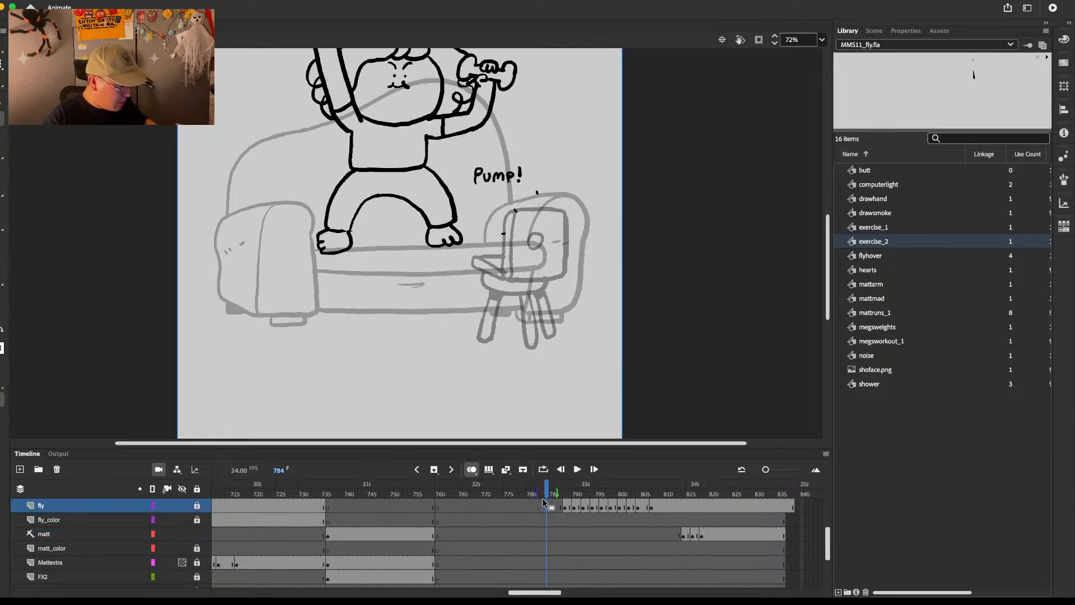
key(Return)
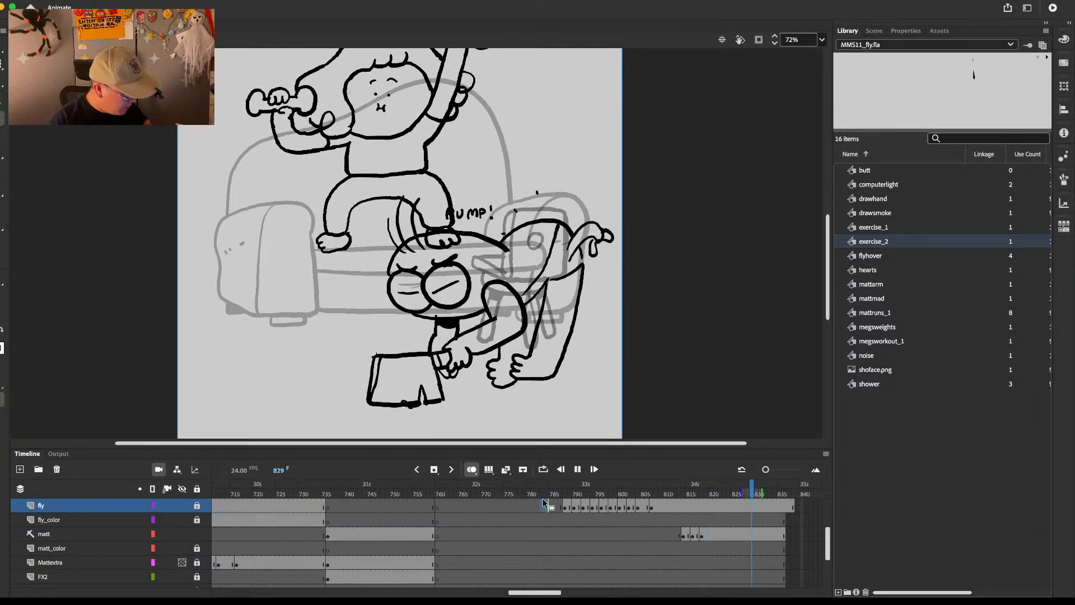
Step: Insert a blank keyframe at frame 820 on the matt layer and draw the bent arm with its gripping hand
click(714, 536)
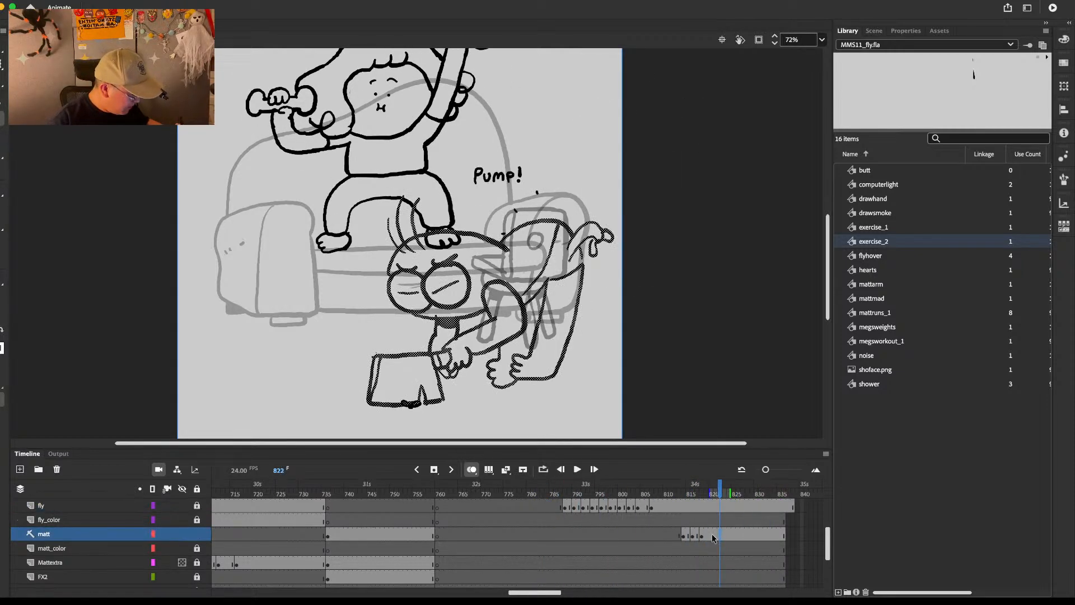
click(710, 533)
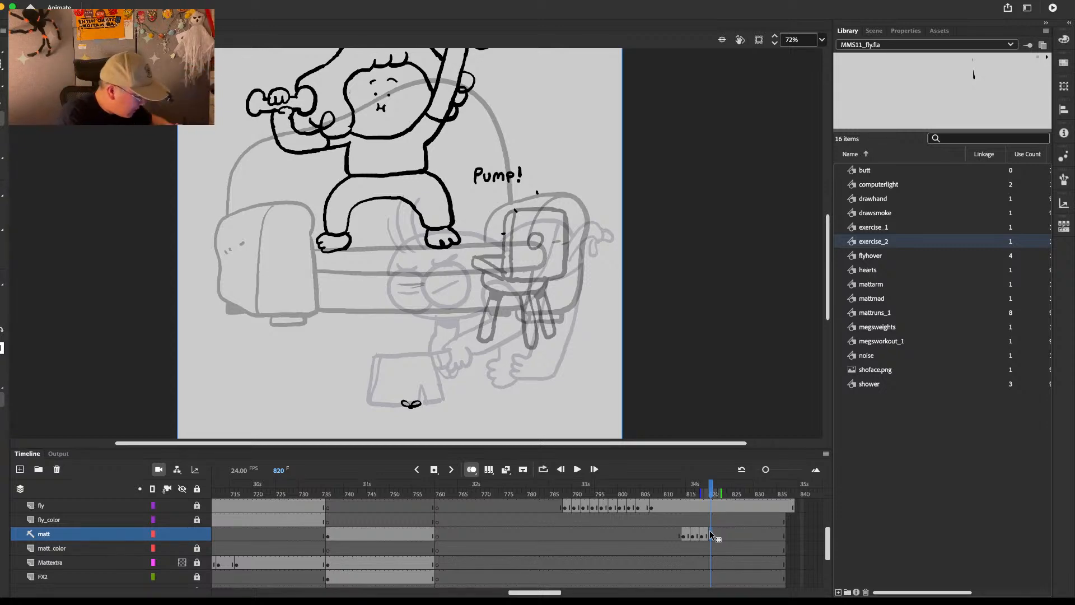
drag(470, 357, 474, 322)
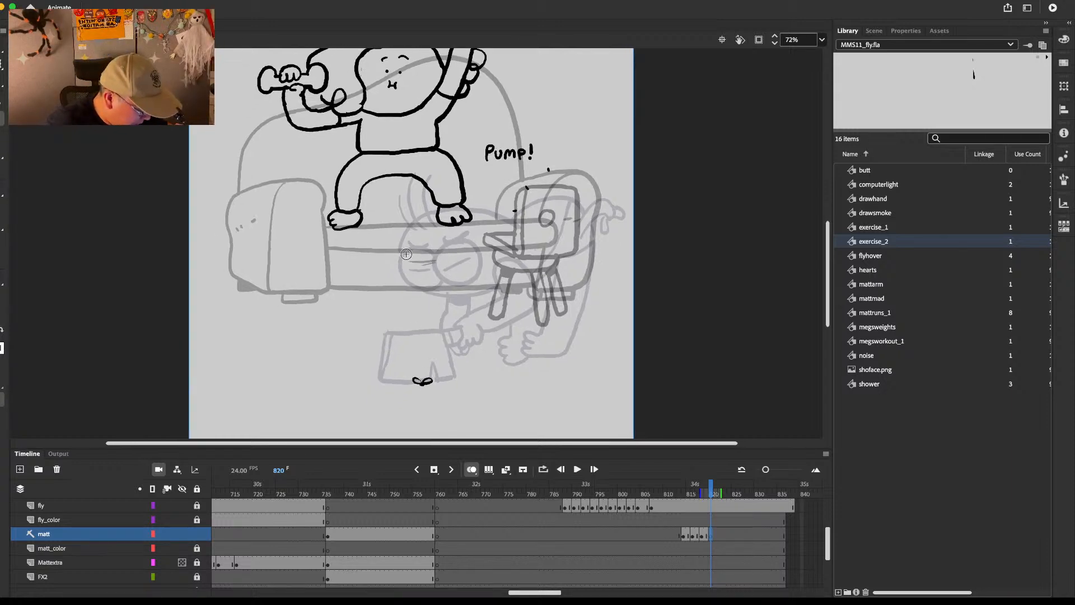
mouse_move(406, 254)
mouse_down()
mouse_move(486, 275)
mouse_move(417, 291)
mouse_move(433, 317)
mouse_move(507, 271)
mouse_up()
key(super+z)
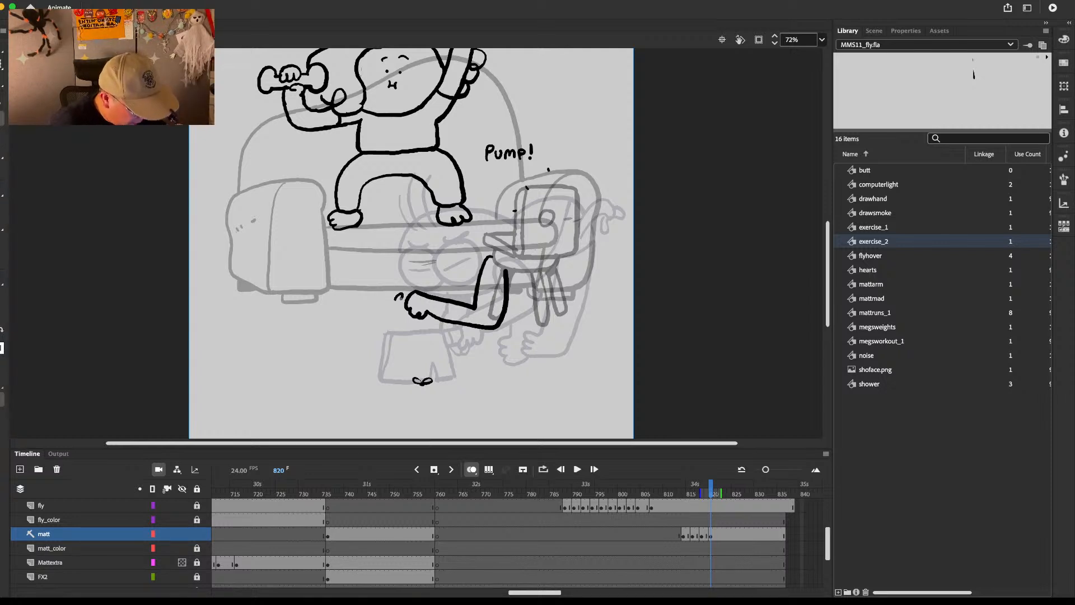
Step: Draw the slanted edge and notched lower side of the tool head beside the gripping hand
mouse_move(371, 236)
mouse_down()
mouse_move(350, 273)
mouse_move(391, 298)
mouse_up()
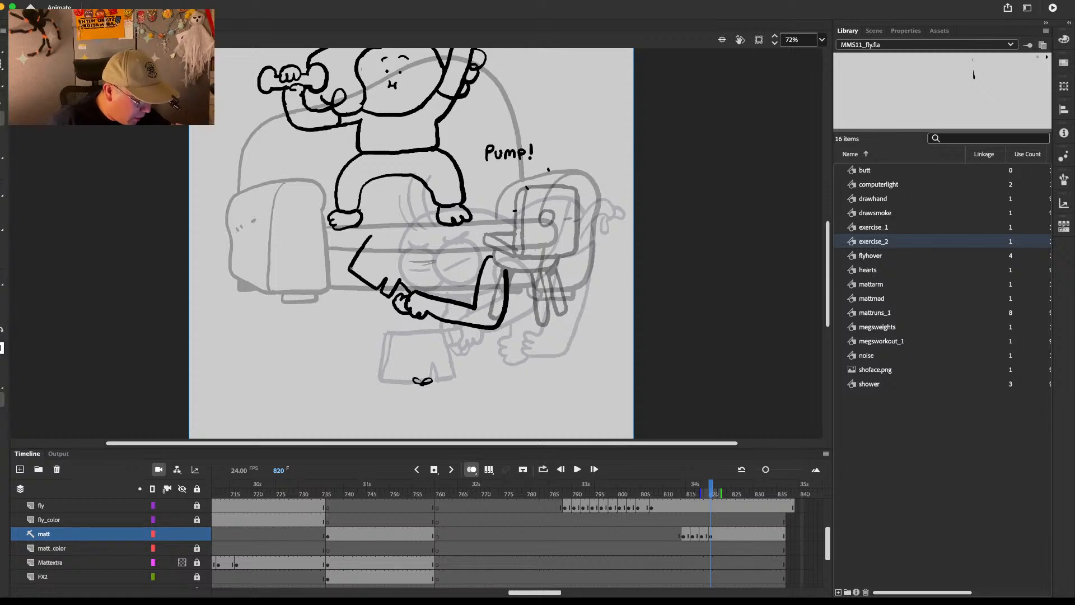
mouse_move(350, 268)
mouse_down()
mouse_move(380, 230)
mouse_move(423, 291)
mouse_up()
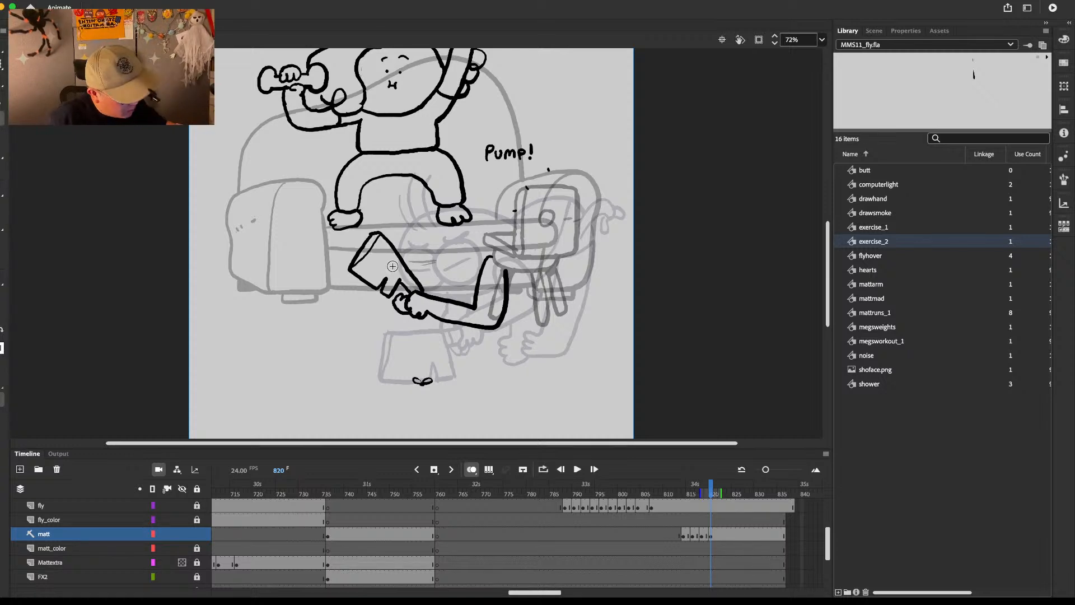
key(super+z)
key(super+z)
Step: Lasso the tool head outline and shift it slightly up and left, away from the hand
key(l)
drag(392, 198, 373, 308)
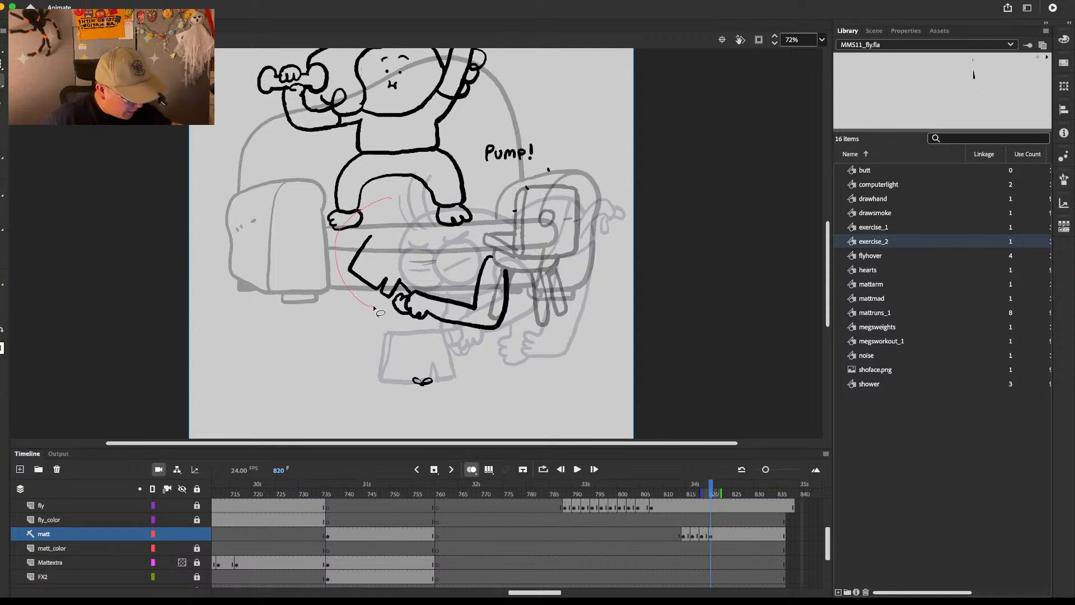
drag(396, 255, 395, 250)
scroll(218, 504, down, 2)
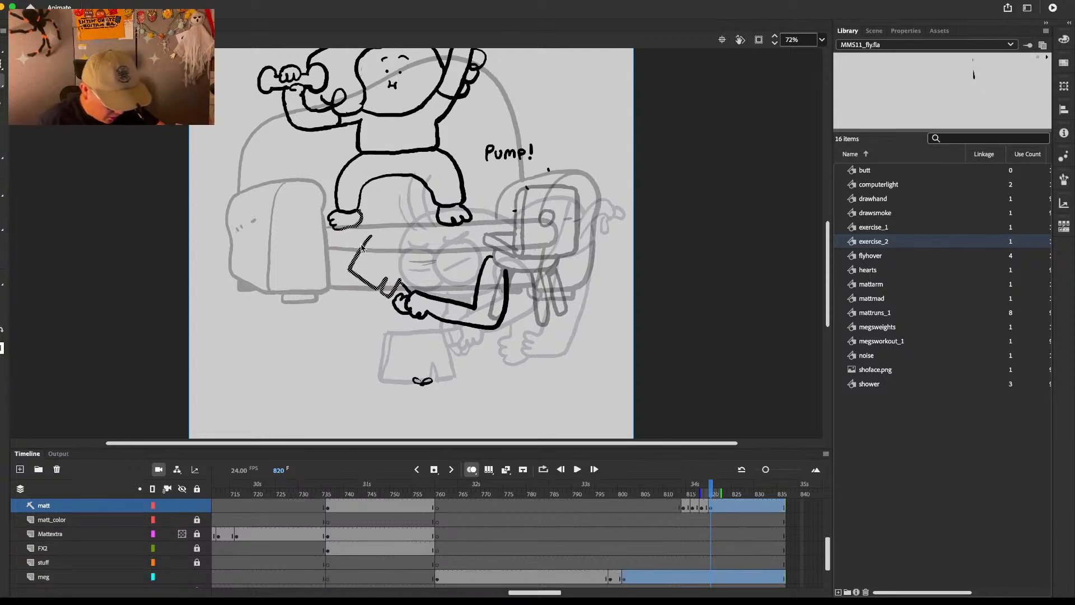
click(714, 507)
mouse_move(399, 251)
mouse_down()
mouse_move(358, 296)
mouse_move(404, 275)
mouse_move(387, 278)
mouse_up()
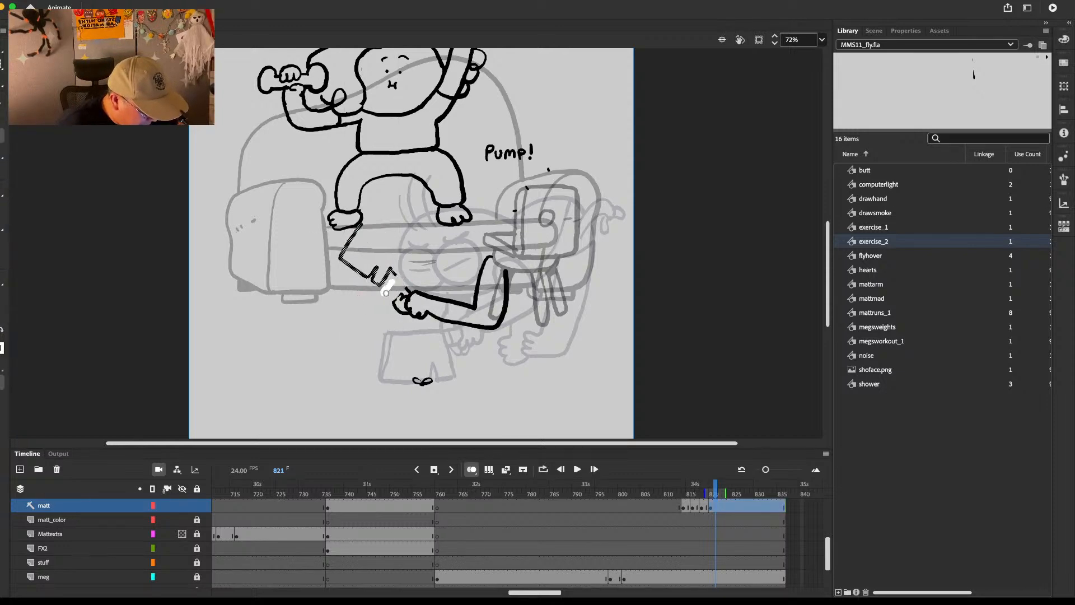
key(e)
key(l)
mouse_move(395, 211)
mouse_down()
mouse_move(338, 282)
mouse_move(401, 281)
mouse_up()
drag(364, 230, 368, 241)
Step: Redraw the notch by the hand and close the tool head with its upper edge, front edge and blade line
key(e)
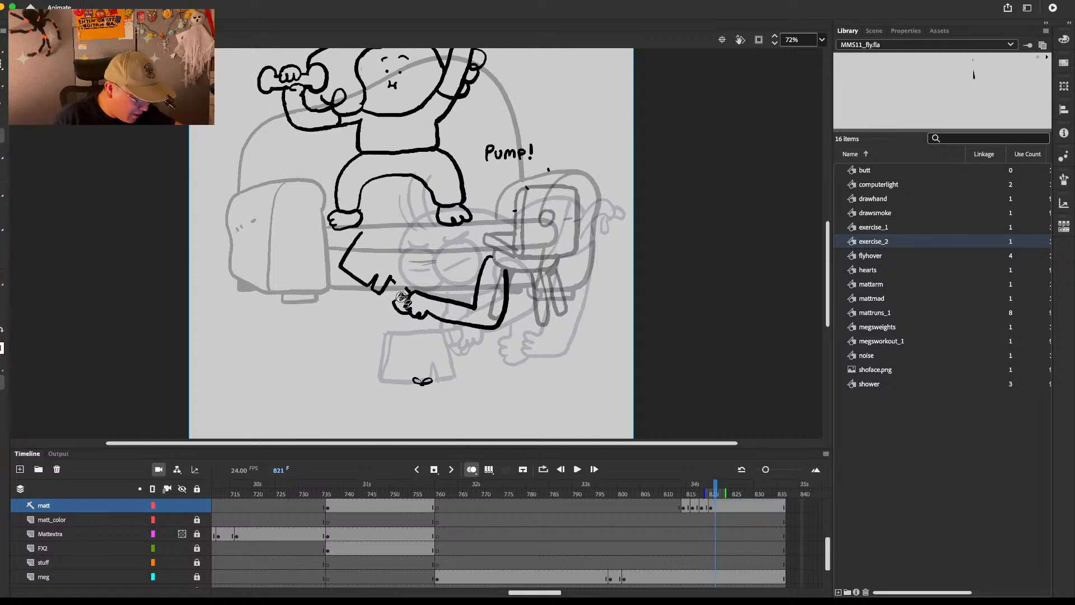
key(b)
drag(394, 304, 400, 293)
key(e)
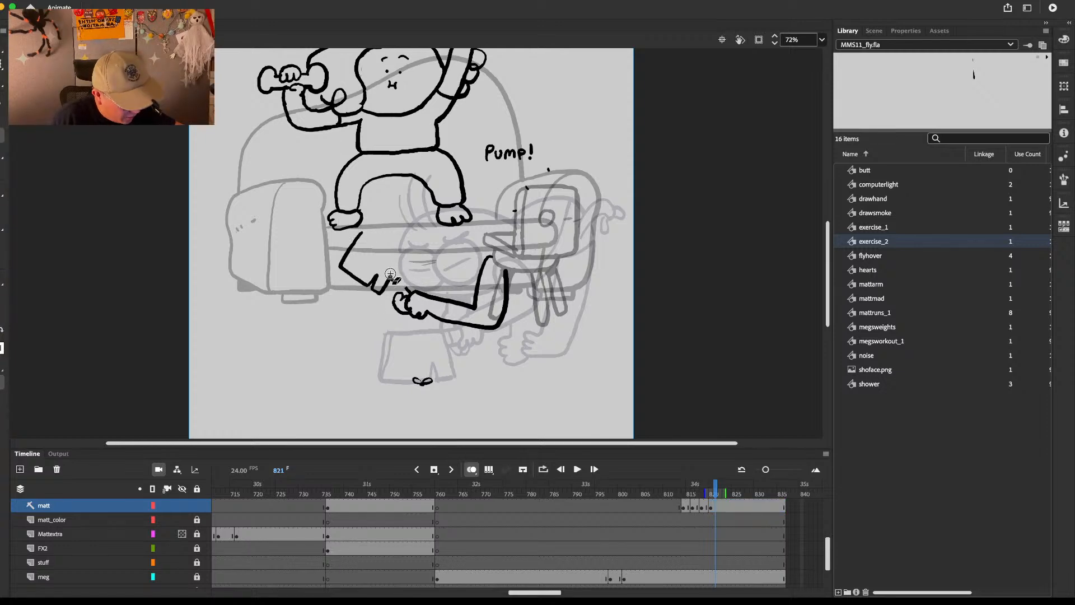
key(b)
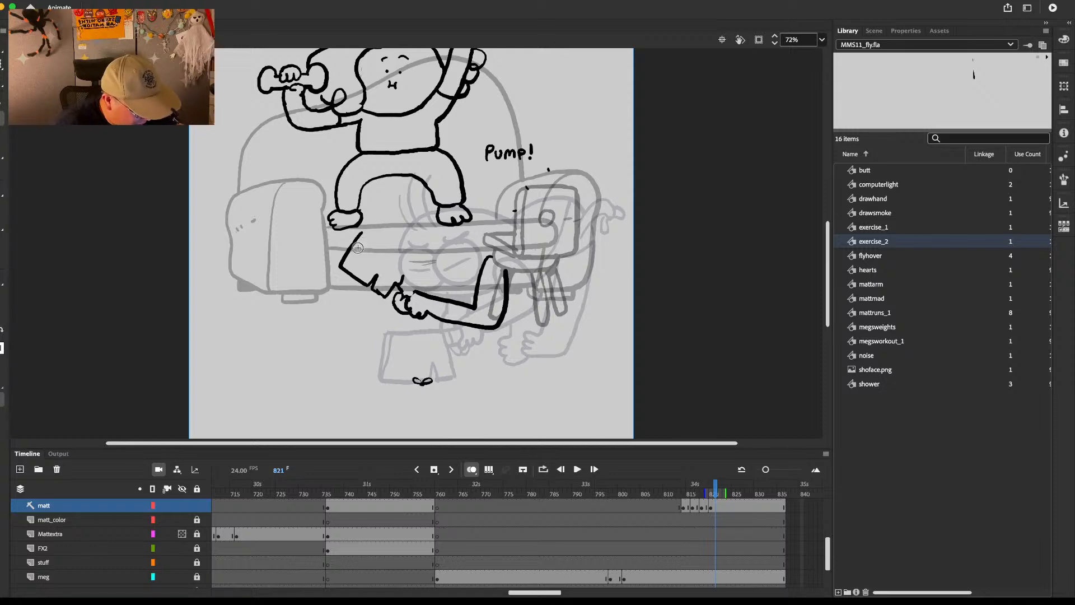
mouse_move(340, 263)
mouse_down()
mouse_move(372, 231)
mouse_move(406, 262)
mouse_up()
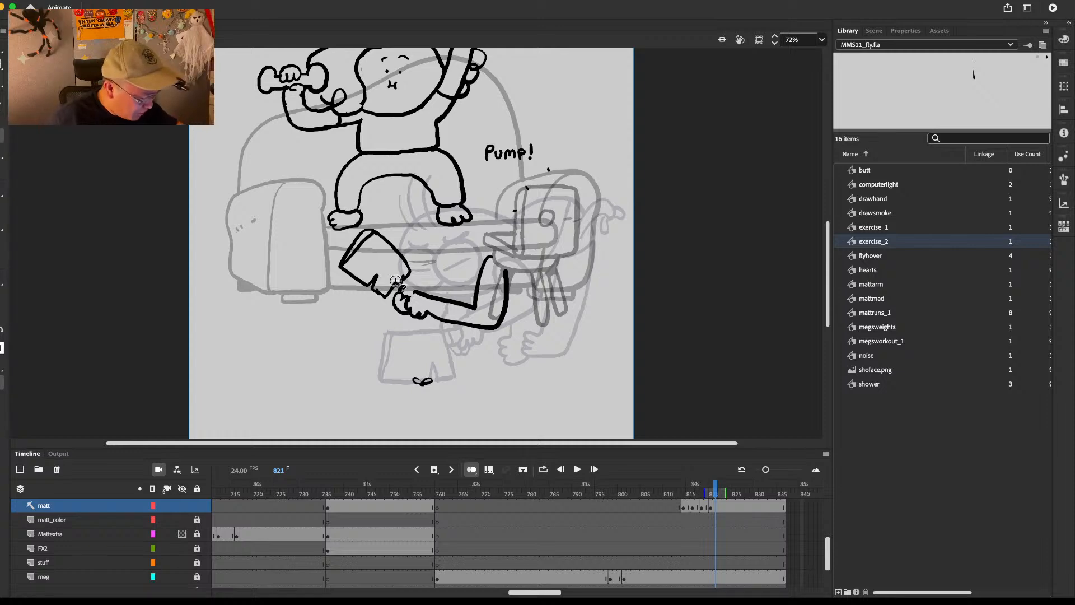
Step: Erase the gripping hand, redraw it slightly further from the tool head, and add the connecting handle
drag(401, 302, 425, 308)
drag(422, 292, 452, 325)
key(b)
key(e)
key(b)
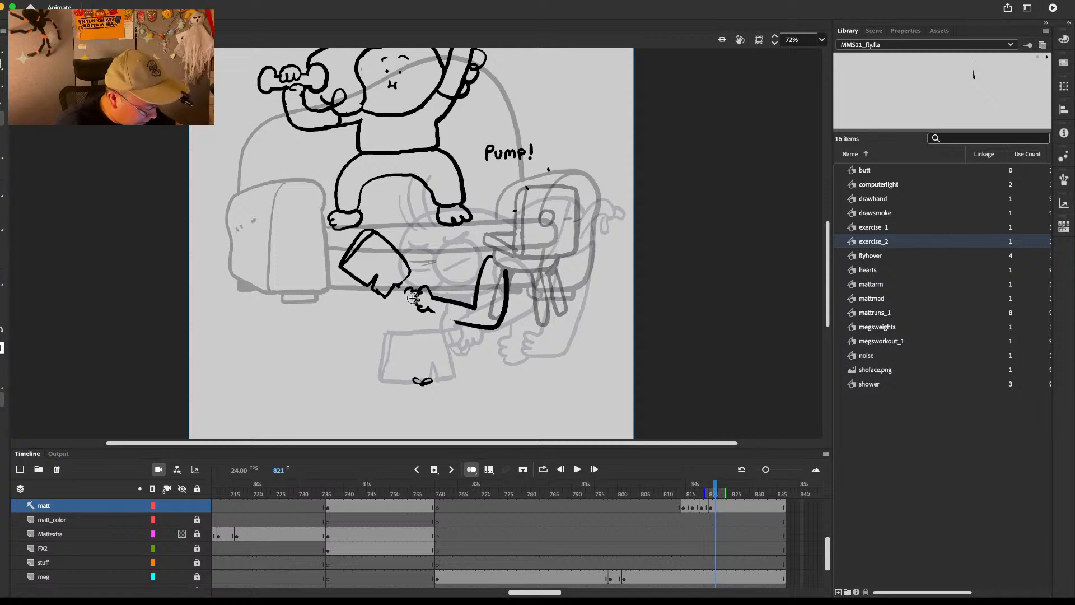
key(super+z)
mouse_move(412, 289)
mouse_down()
mouse_move(413, 308)
mouse_move(406, 290)
mouse_move(425, 291)
mouse_up()
key(e)
key(b)
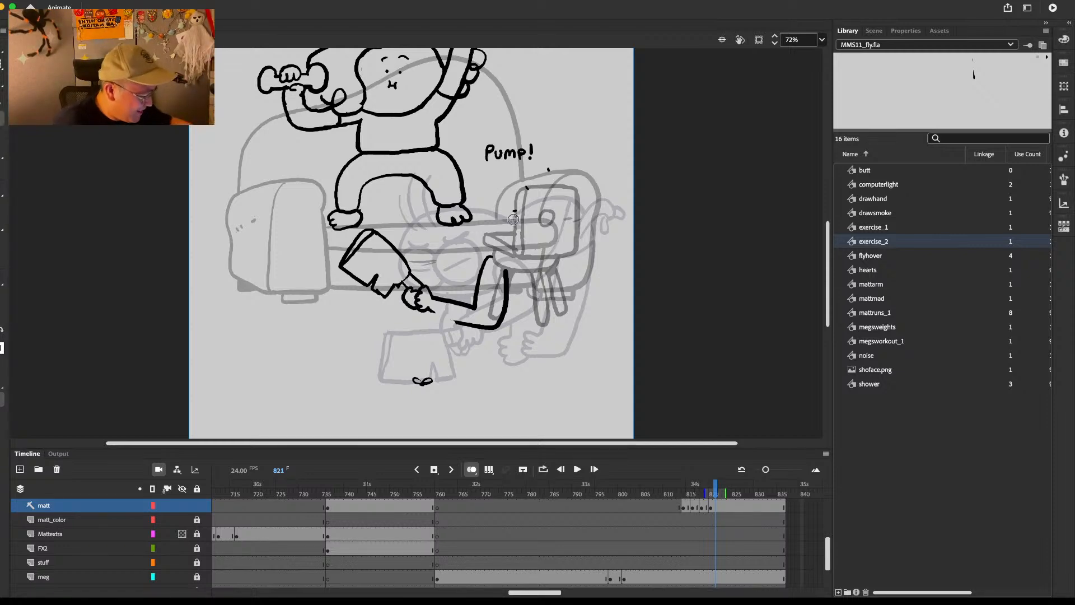
Step: Draw the face behind the arm with two large round eyes, pupils and brows, topped by the head outline and hair strands
mouse_move(413, 255)
mouse_down()
mouse_move(473, 232)
mouse_move(477, 284)
mouse_move(413, 255)
mouse_move(435, 255)
mouse_move(448, 216)
mouse_move(518, 235)
mouse_up()
key(super+z)
mouse_move(434, 221)
mouse_down()
mouse_move(403, 196)
mouse_move(385, 230)
mouse_up()
drag(544, 238, 513, 224)
key(comma)
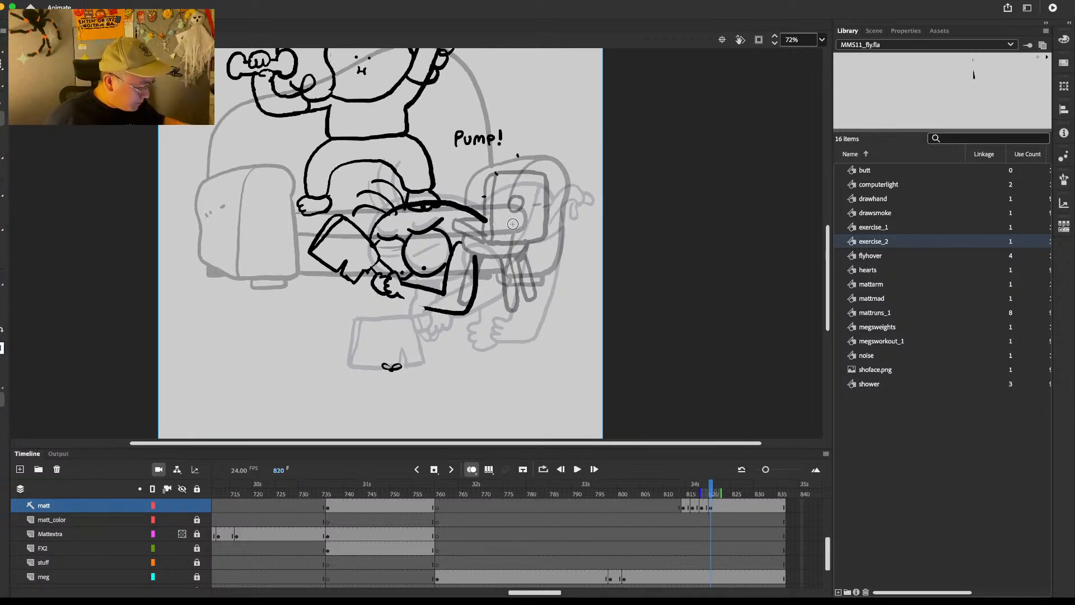
key(comma)
key(period)
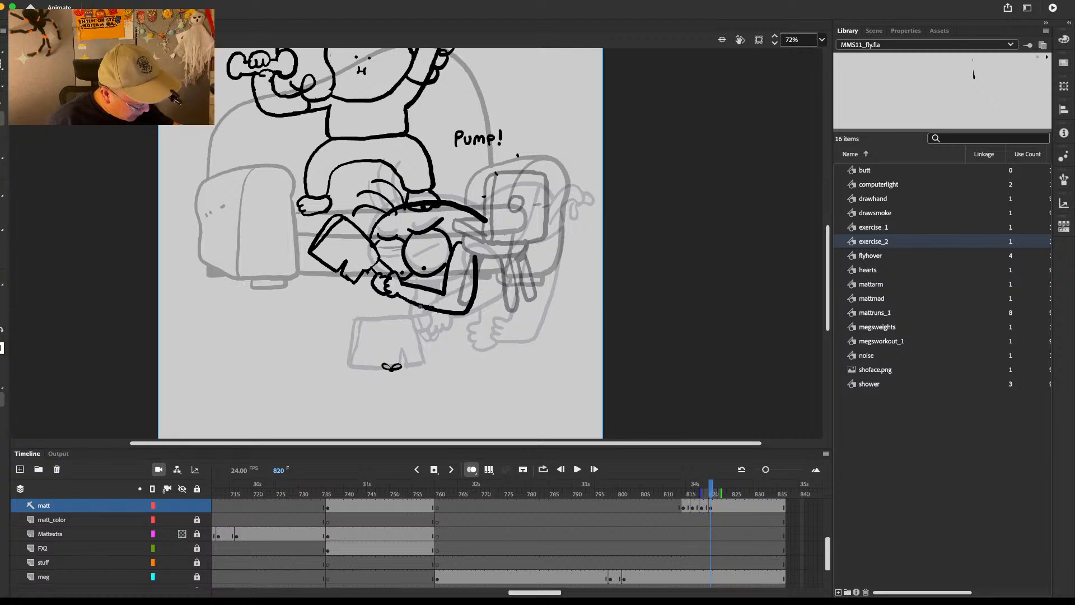
Step: Draw the second forearm and dark mouth below the eyes, and the arched back curving down to the hips
mouse_move(392, 297)
mouse_down()
mouse_move(437, 315)
mouse_move(432, 286)
mouse_up()
mouse_move(510, 233)
mouse_down()
mouse_move(483, 254)
mouse_move(476, 218)
mouse_move(535, 272)
mouse_move(527, 286)
mouse_up()
key(comma)
key(period)
key(comma)
key(period)
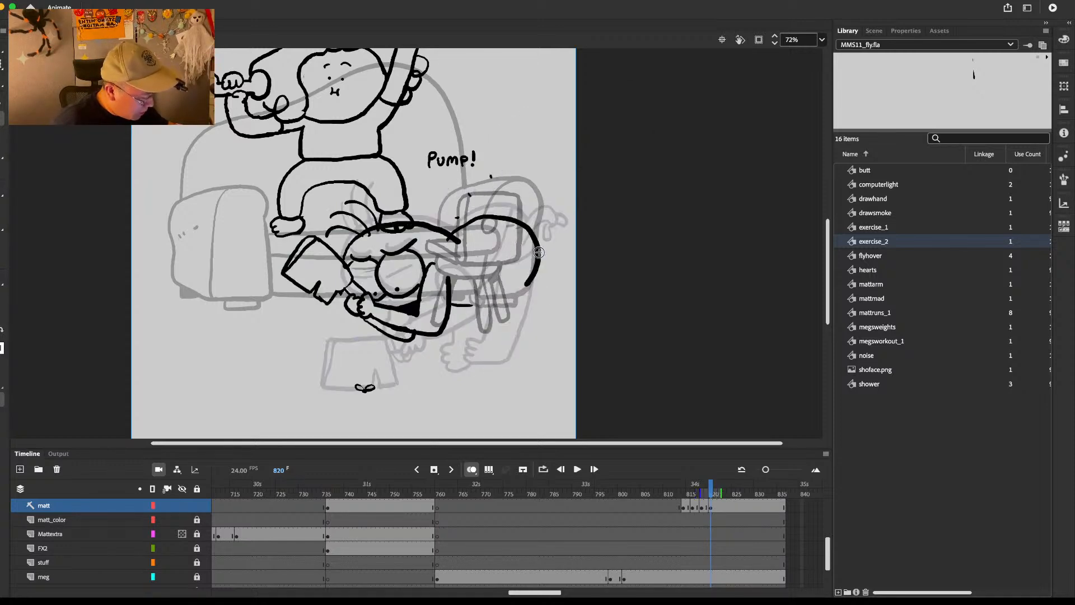
Step: Draw both standing legs with their feet, the waistline, and the dark gap between the thighs
mouse_move(511, 225)
mouse_down()
mouse_move(482, 304)
mouse_move(501, 309)
mouse_move(500, 364)
mouse_up()
mouse_move(526, 284)
mouse_down()
mouse_move(536, 365)
mouse_move(527, 352)
mouse_up()
mouse_move(471, 306)
mouse_down()
mouse_move(464, 356)
mouse_move(491, 339)
mouse_move(480, 311)
mouse_up()
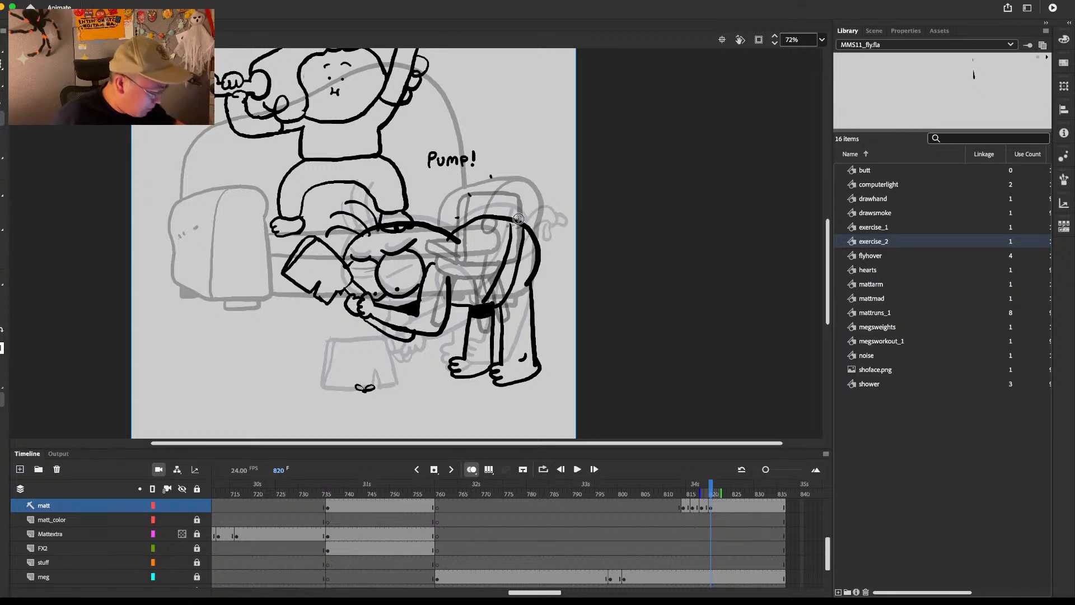
Step: Erase the rear hip curve, draw the trailing arm and open hand behind the body, and add an ankle mark
key(b)
mouse_move(516, 222)
mouse_down()
mouse_move(544, 222)
mouse_move(536, 259)
mouse_up()
key(super+z)
key(super+z)
key(e)
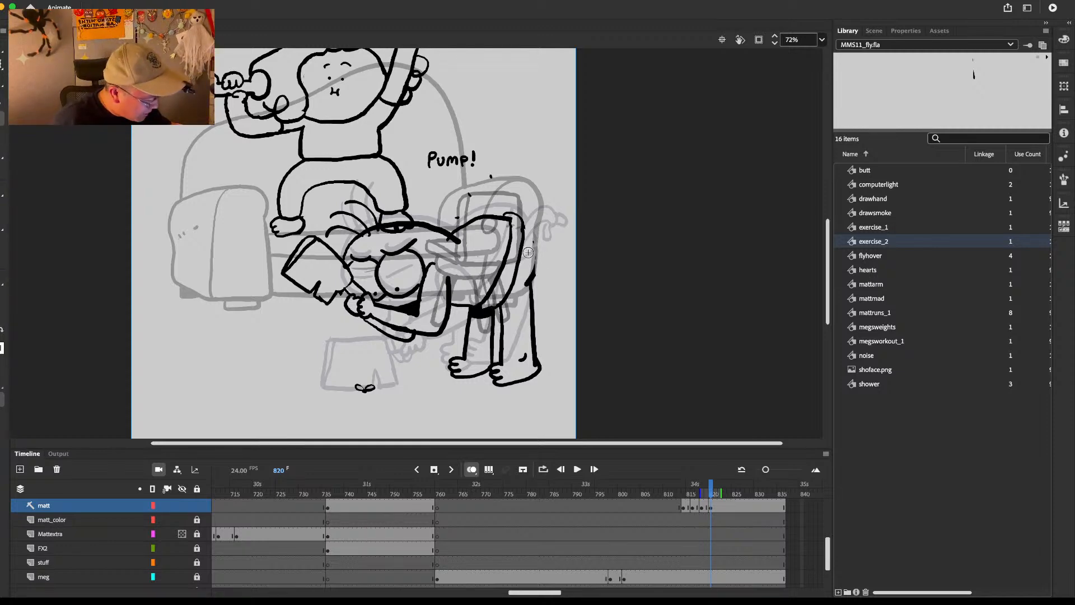
mouse_move(520, 259)
mouse_down()
mouse_move(548, 289)
mouse_move(554, 278)
mouse_up()
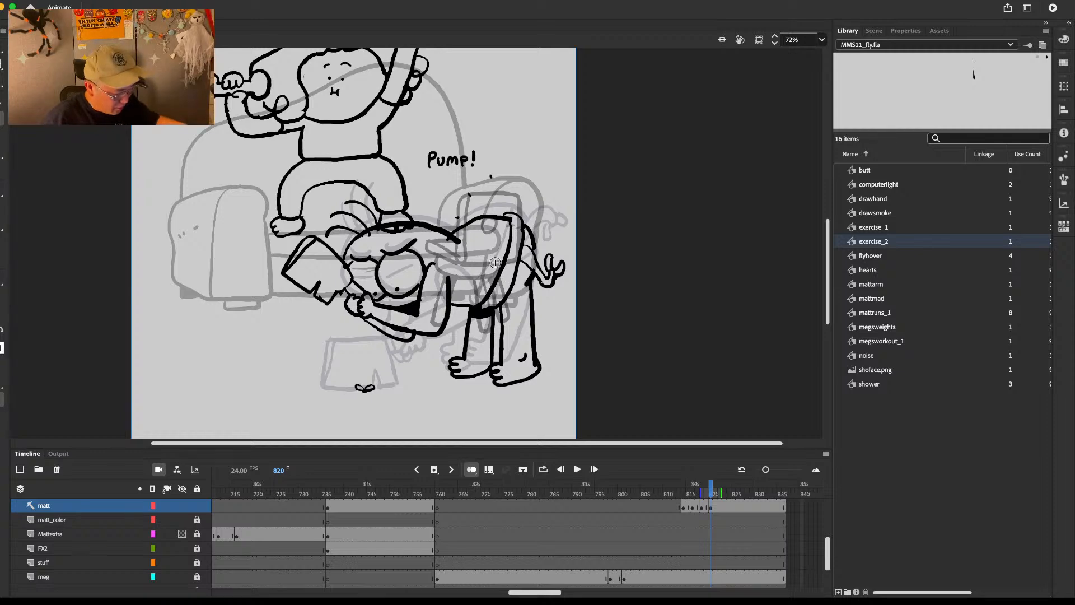
drag(476, 358, 482, 359)
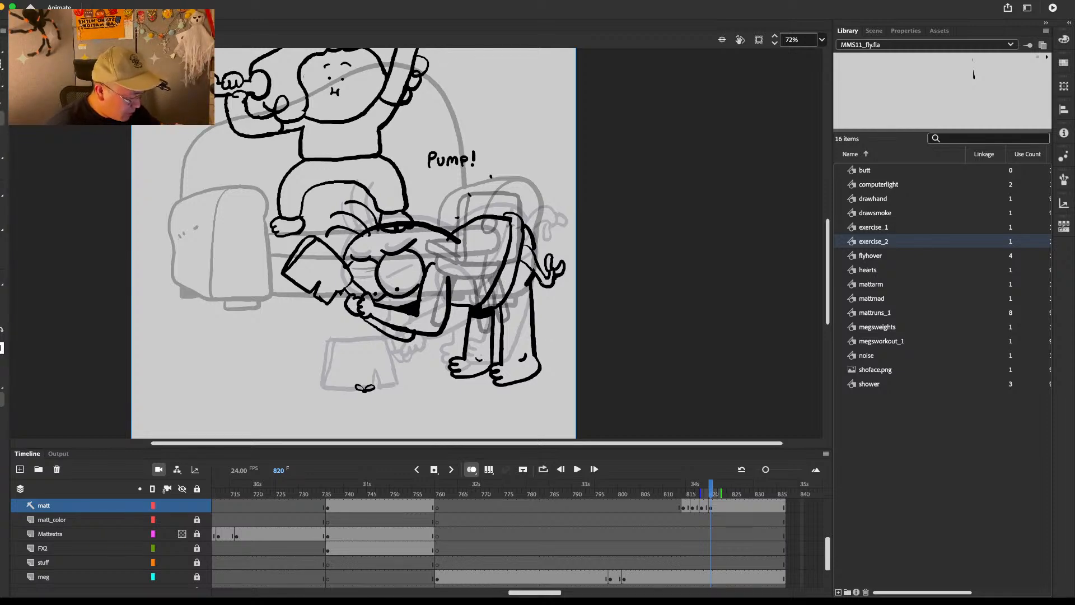
Step: Insert a blank keyframe at frame 822 on the matt layer
key(space)
drag(585, 318, 577, 336)
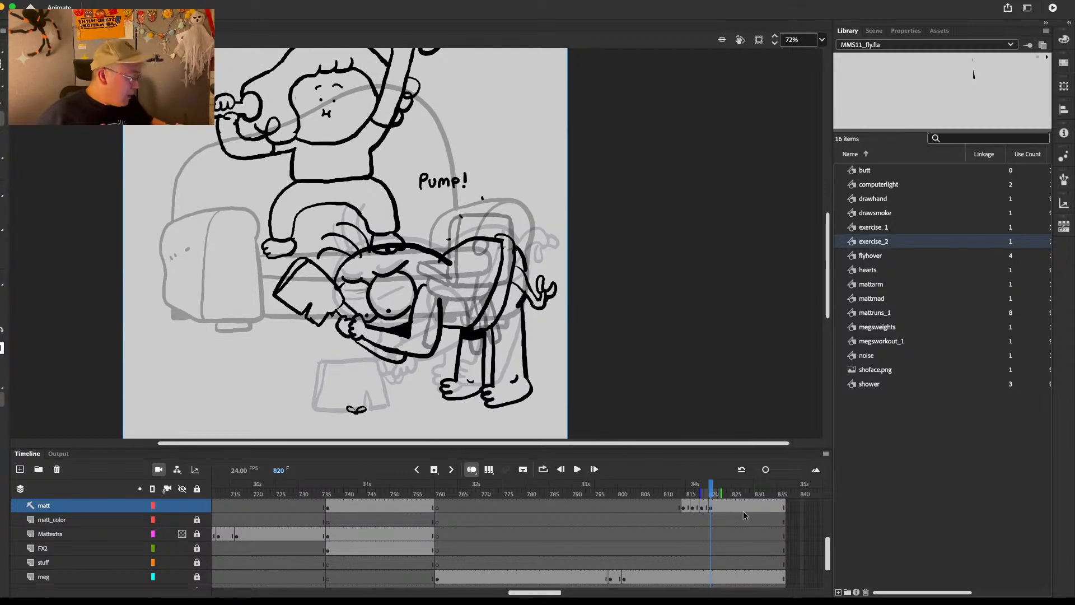
click(720, 509)
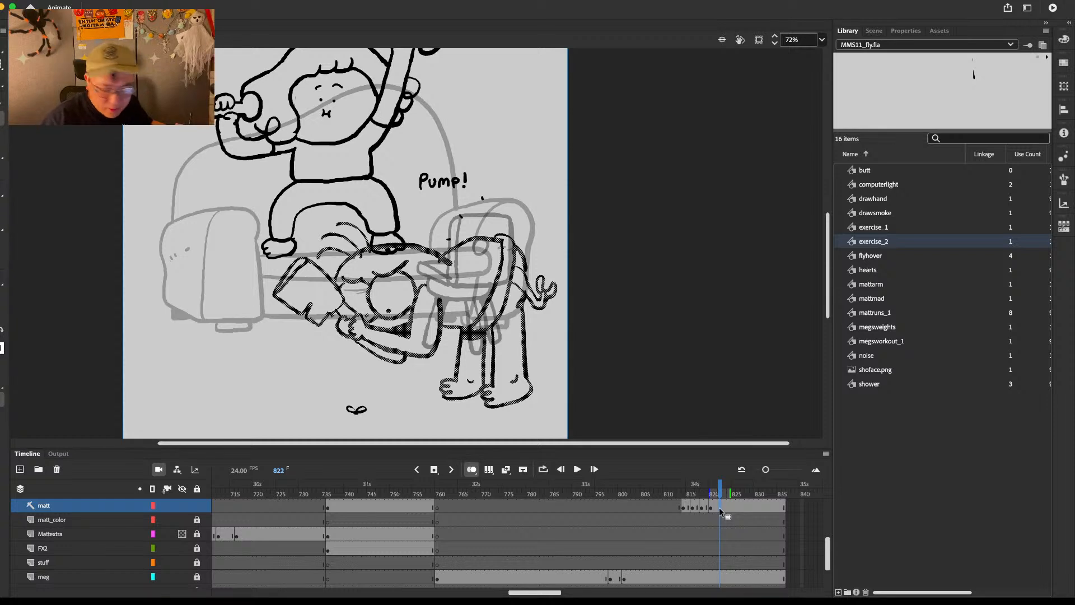
key(F7)
mouse_move(534, 391)
mouse_down()
mouse_move(573, 317)
mouse_move(567, 358)
mouse_up()
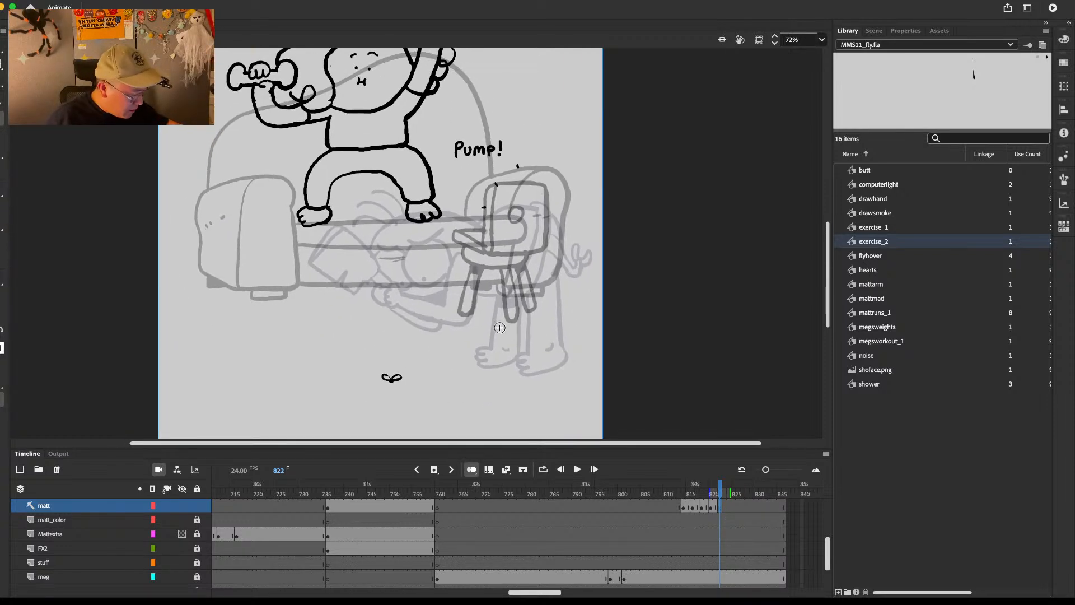
Step: Draw the notched square tool head flat below the sofa, with the gripping fingers beside it
mouse_move(411, 342)
mouse_down()
mouse_move(387, 339)
mouse_move(345, 347)
mouse_move(341, 375)
mouse_move(379, 382)
mouse_up()
key(super+z)
key(e)
mouse_move(348, 344)
mouse_down()
mouse_move(339, 381)
mouse_move(348, 346)
mouse_move(395, 340)
mouse_move(360, 331)
mouse_move(343, 380)
mouse_move(347, 334)
mouse_up()
key(b)
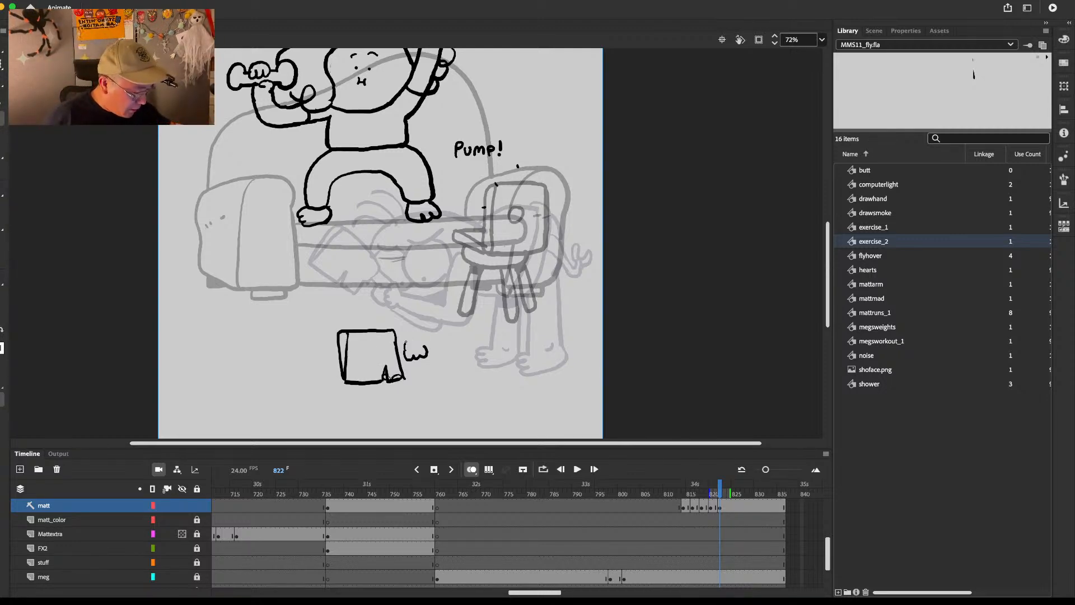
Step: Draw the bent arm from the gripping hand up to the shoulder and connect the handle to the tool head
mouse_move(406, 351)
mouse_down()
mouse_move(465, 326)
mouse_move(426, 349)
mouse_move(469, 343)
mouse_move(452, 324)
mouse_move(467, 273)
mouse_move(479, 342)
mouse_up()
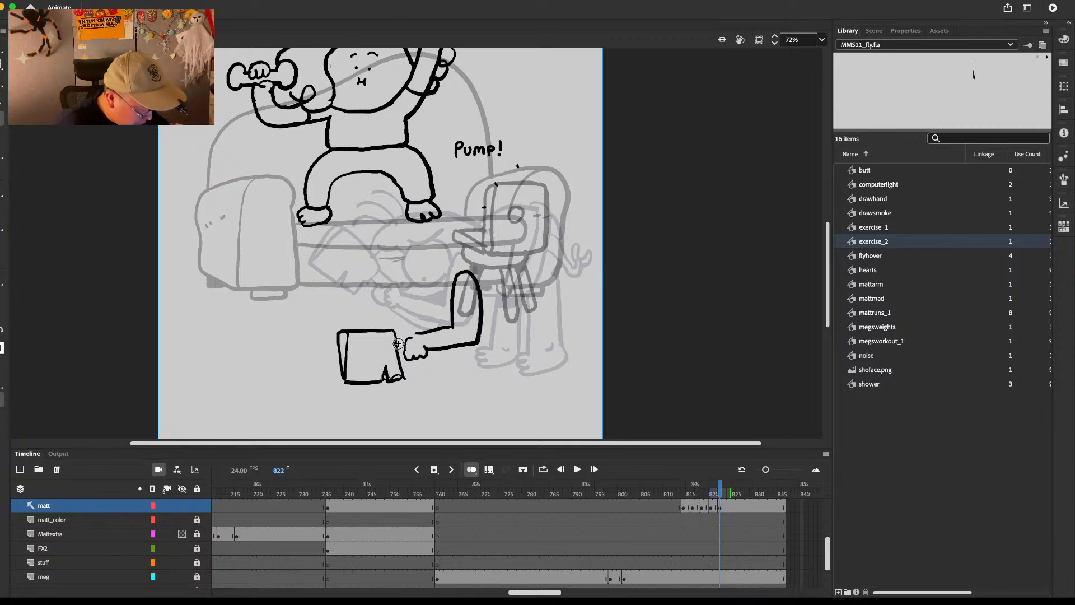
key(e)
click(416, 336)
key(b)
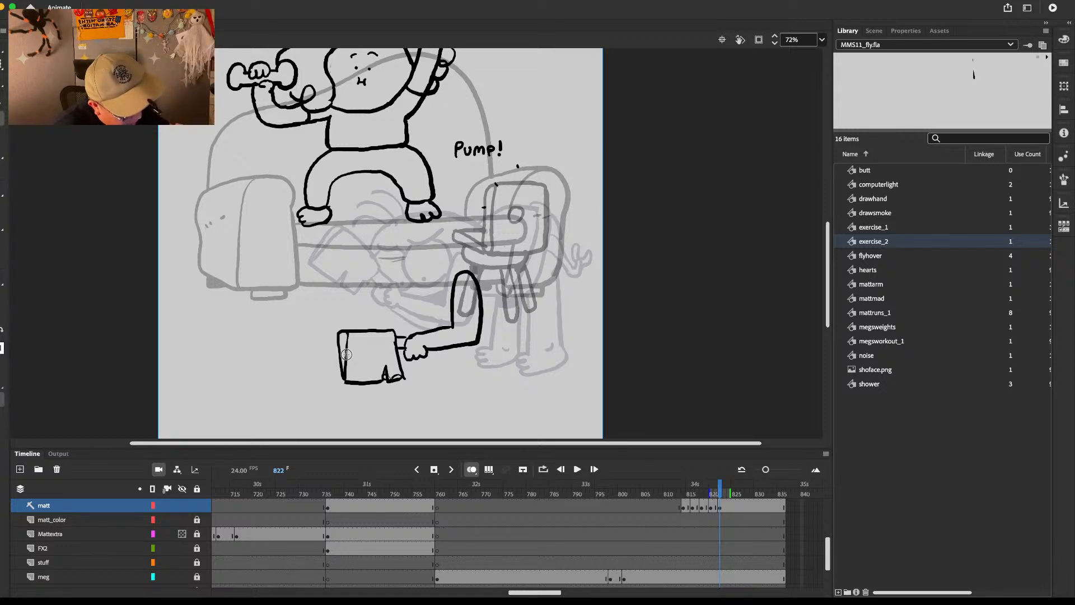
drag(346, 355, 397, 357)
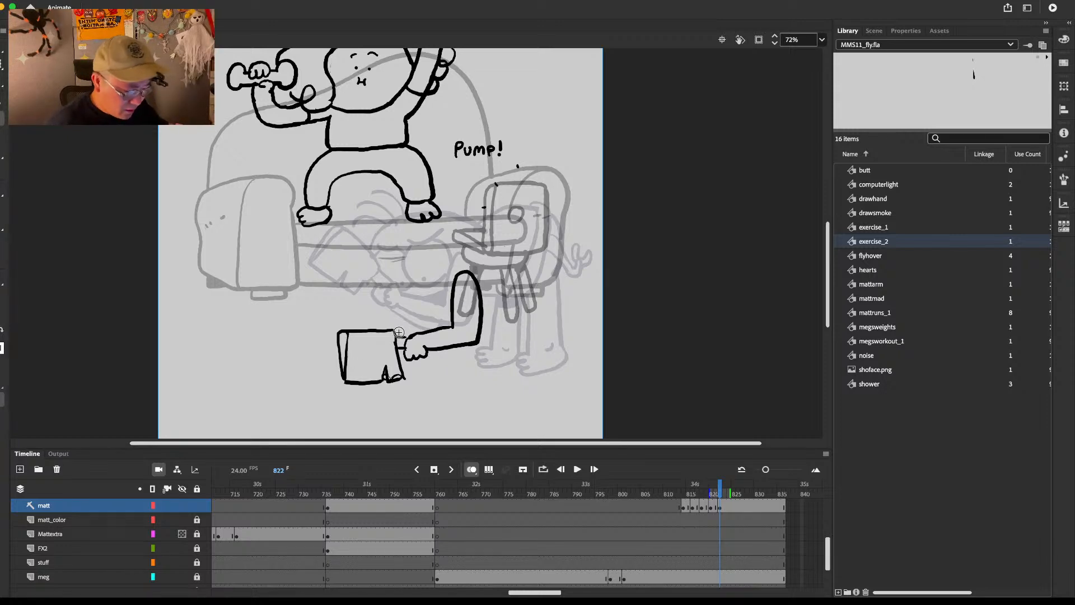
Step: Draw the two round eyes, the brow, the curved top of the head and the hair strands on frame 822
mouse_move(415, 232)
mouse_down()
mouse_move(433, 224)
mouse_move(402, 240)
mouse_move(448, 263)
mouse_move(408, 258)
mouse_up()
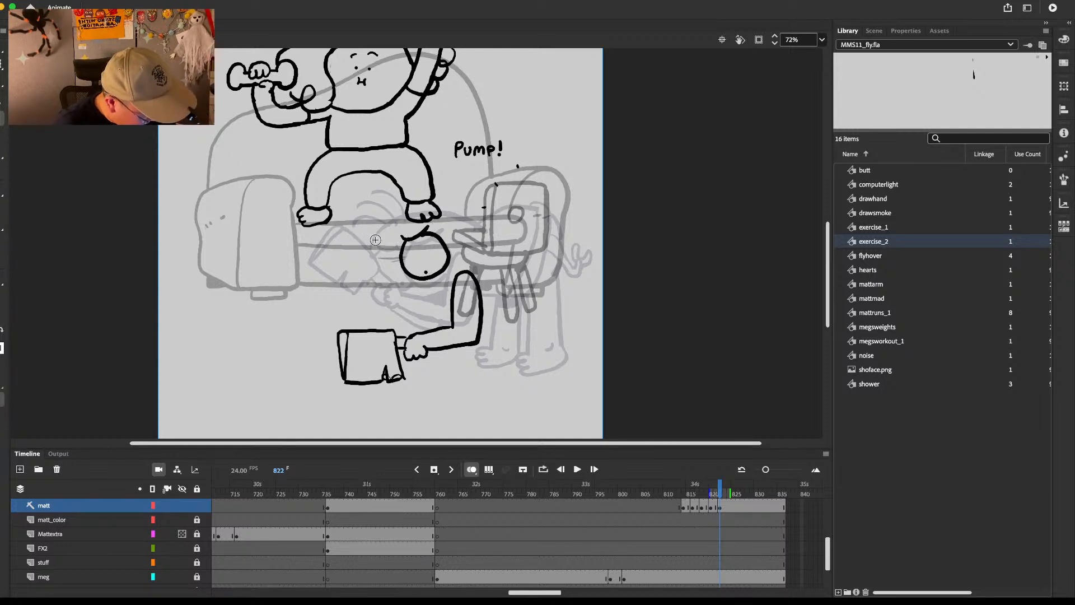
mouse_move(371, 234)
mouse_down()
mouse_move(377, 281)
mouse_move(399, 262)
mouse_move(390, 238)
mouse_move(398, 281)
mouse_move(402, 246)
mouse_move(437, 287)
mouse_move(416, 203)
mouse_move(462, 215)
mouse_move(388, 211)
mouse_move(468, 215)
mouse_move(372, 244)
mouse_move(378, 220)
mouse_move(435, 201)
mouse_move(486, 219)
mouse_up()
key(ctrl+z)
key(ctrl+z)
mouse_move(358, 207)
mouse_down()
mouse_move(404, 203)
mouse_move(384, 215)
mouse_up()
key(ctrl+z)
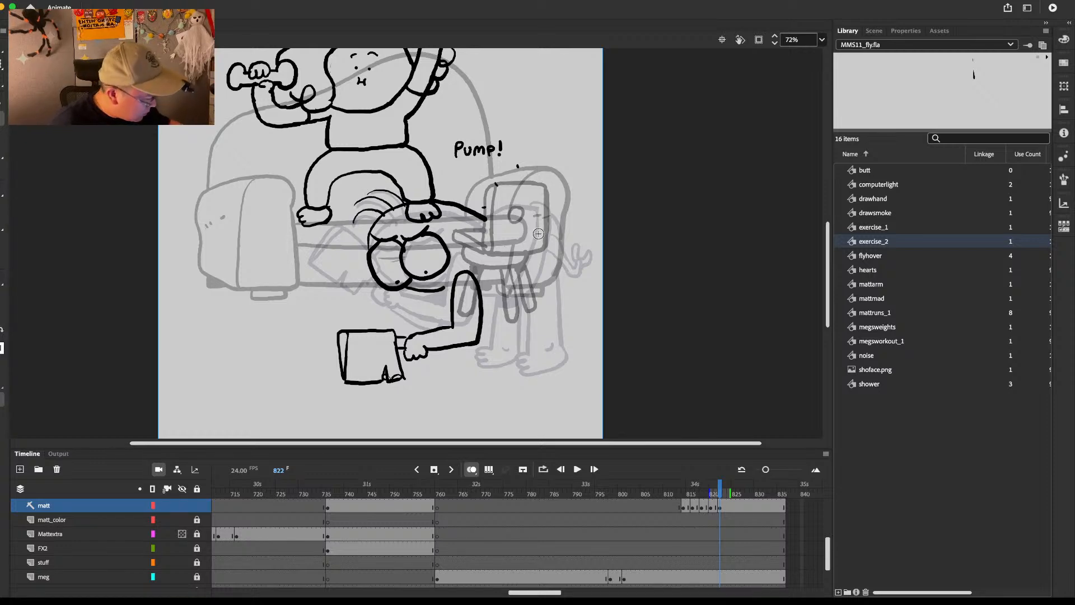
Step: Draw the lines from the chin down to the gripping hand, fill the dark patch under the face and add curves over the pupils
key(comma)
key(period)
key(comma)
key(period)
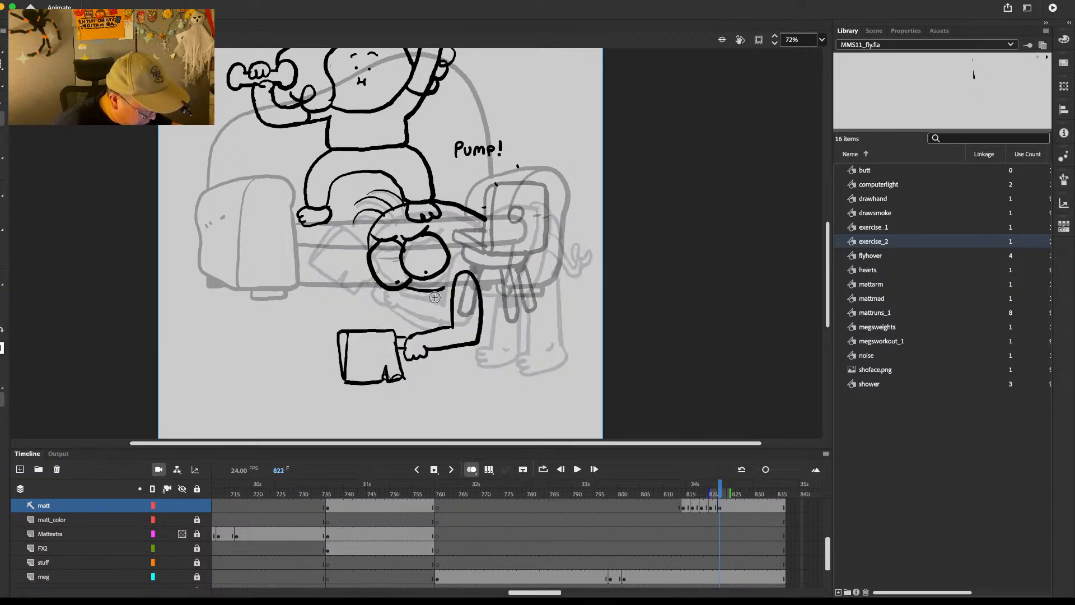
mouse_move(433, 289)
mouse_down()
mouse_move(433, 314)
mouse_move(404, 337)
mouse_up()
mouse_move(437, 305)
mouse_down()
mouse_move(449, 298)
mouse_move(429, 269)
mouse_up()
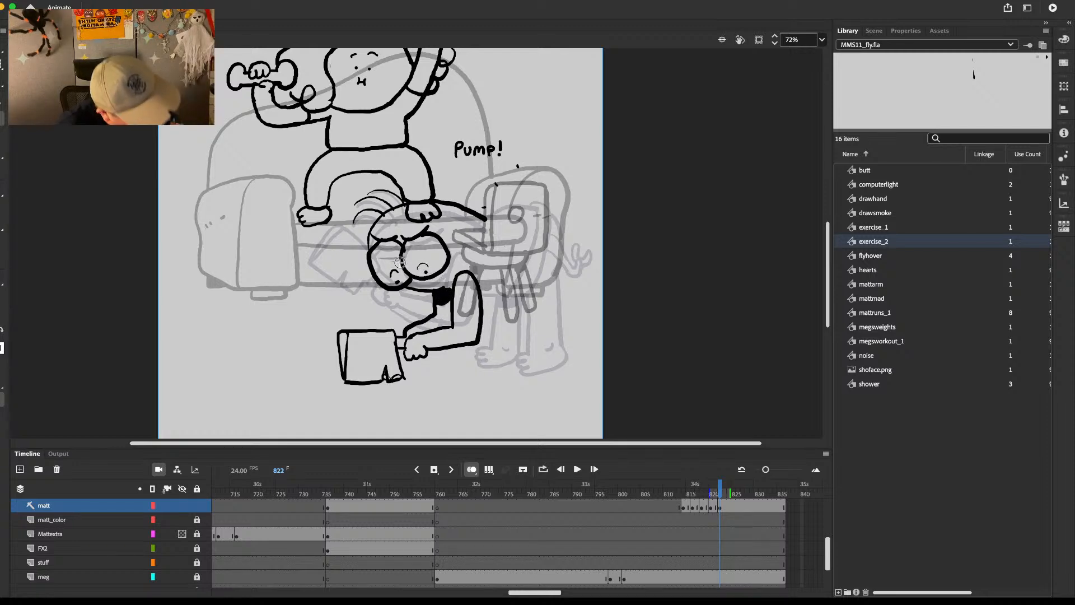
Step: Draw the belly, arched back and rear on frame 822, with the trailing arm and hand hanging behind the body
drag(481, 304, 523, 302)
mouse_move(486, 222)
mouse_down()
mouse_move(501, 215)
mouse_move(559, 247)
mouse_move(516, 305)
mouse_up()
key(e)
key(b)
mouse_move(505, 306)
mouse_down()
mouse_move(524, 308)
mouse_move(547, 220)
mouse_up()
drag(547, 269, 565, 284)
key(super+z)
drag(552, 258, 562, 289)
key(super+z)
drag(556, 247, 574, 290)
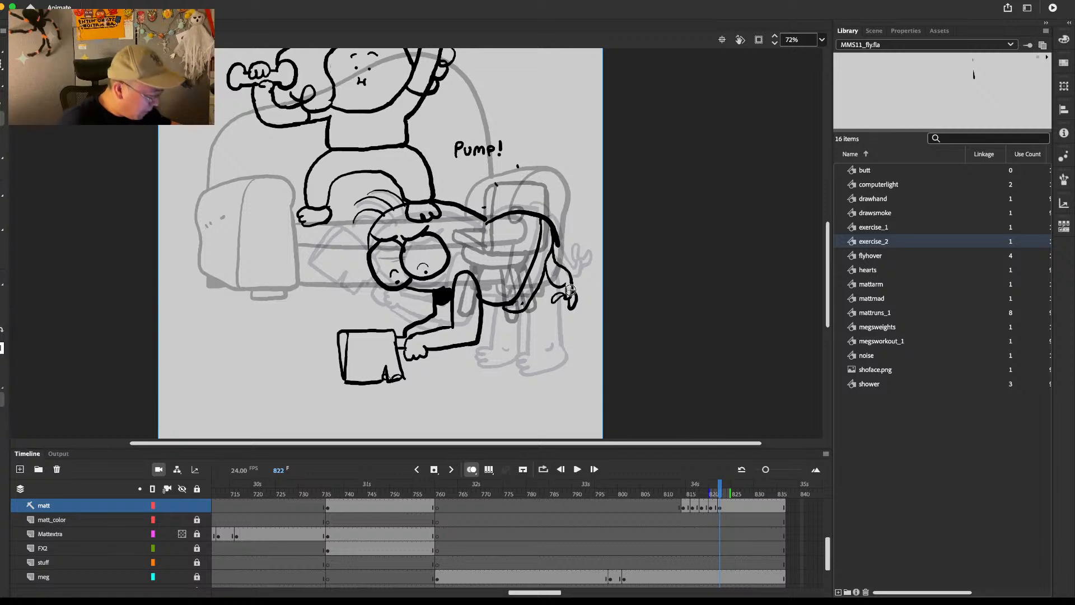
key(.)
drag(557, 243, 562, 267)
Step: Draw both legs and feet below the hips to complete the frame 822 pose
drag(528, 310, 528, 351)
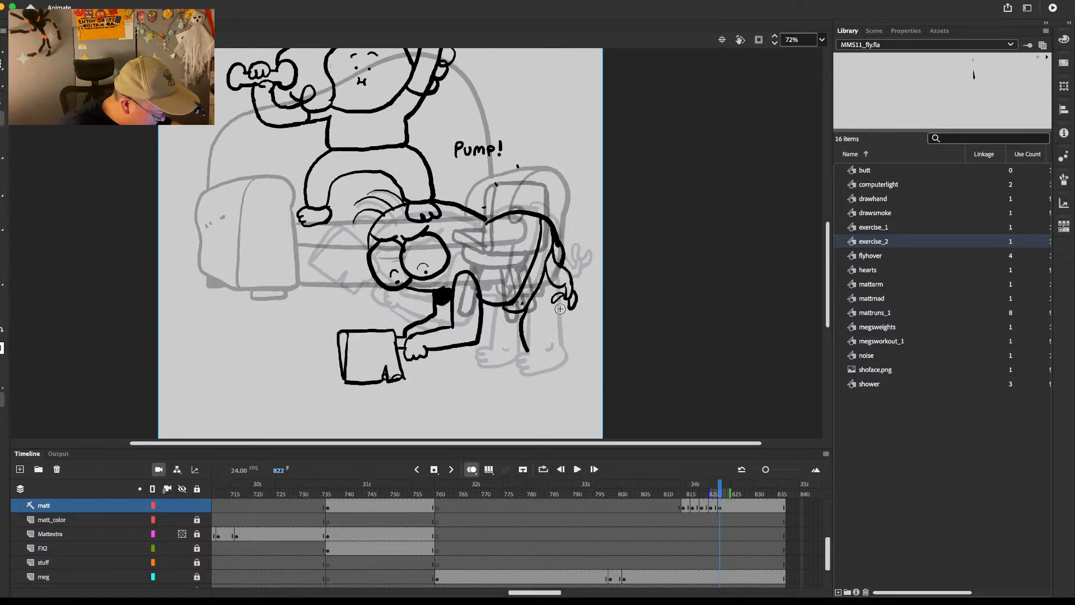
mouse_move(562, 301)
mouse_down()
mouse_move(565, 347)
mouse_move(551, 349)
mouse_up()
mouse_move(529, 350)
mouse_down()
mouse_move(552, 370)
mouse_move(565, 345)
mouse_up()
drag(496, 306, 479, 365)
drag(524, 355, 505, 336)
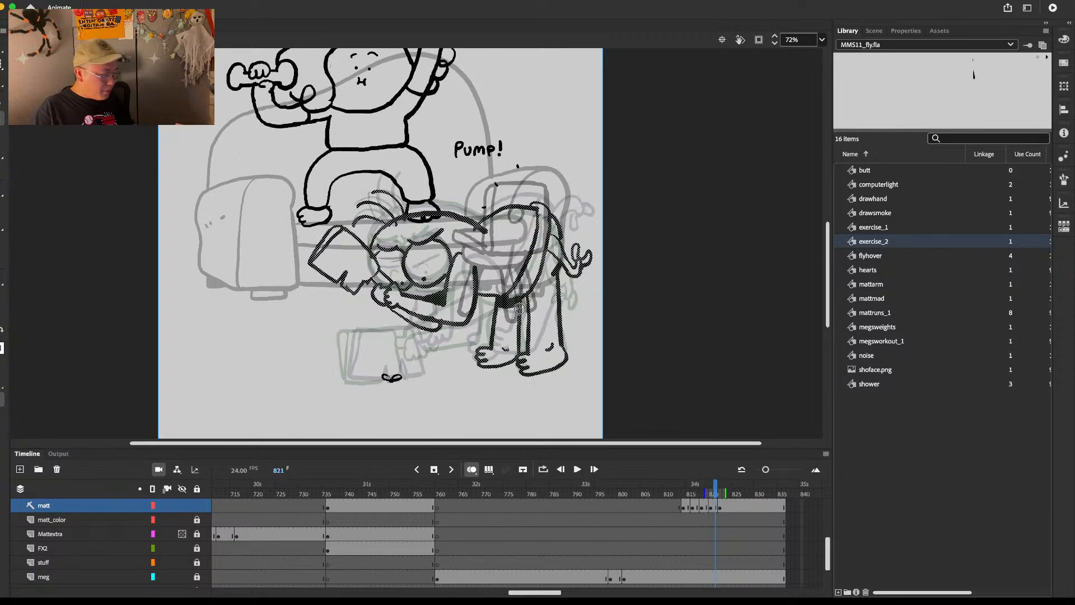
Step: Insert a blank keyframe at frame 824 on the matt layer and play back the swing
click(731, 507)
key(Return)
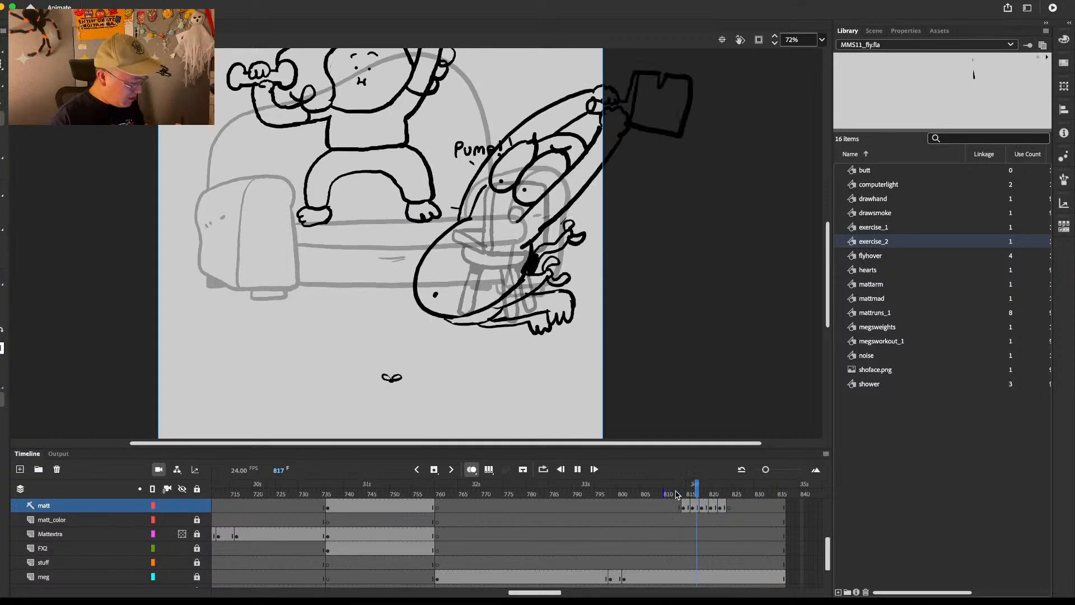
click(726, 502)
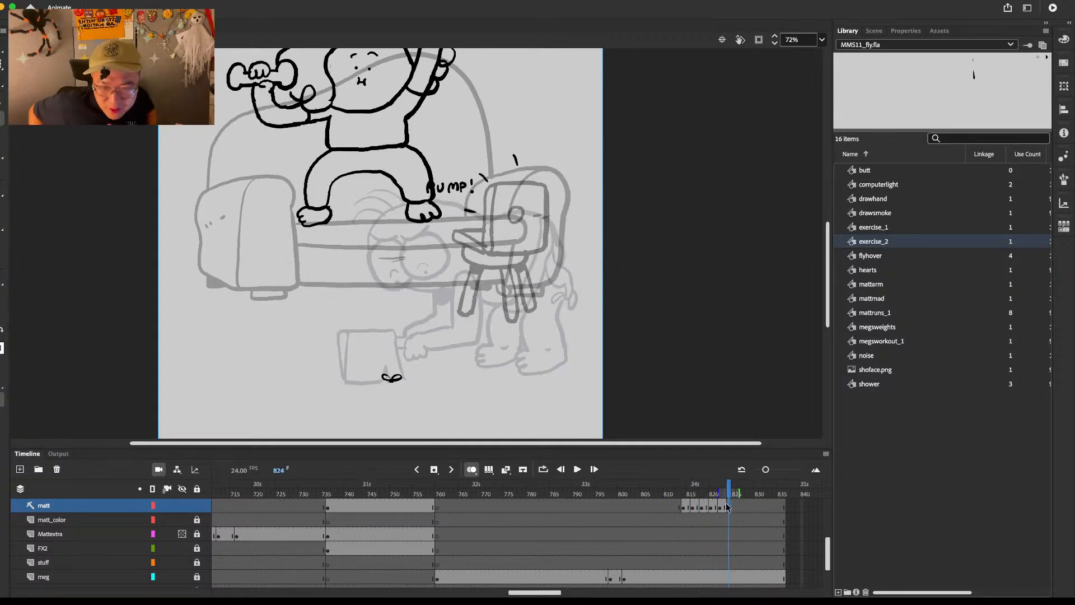
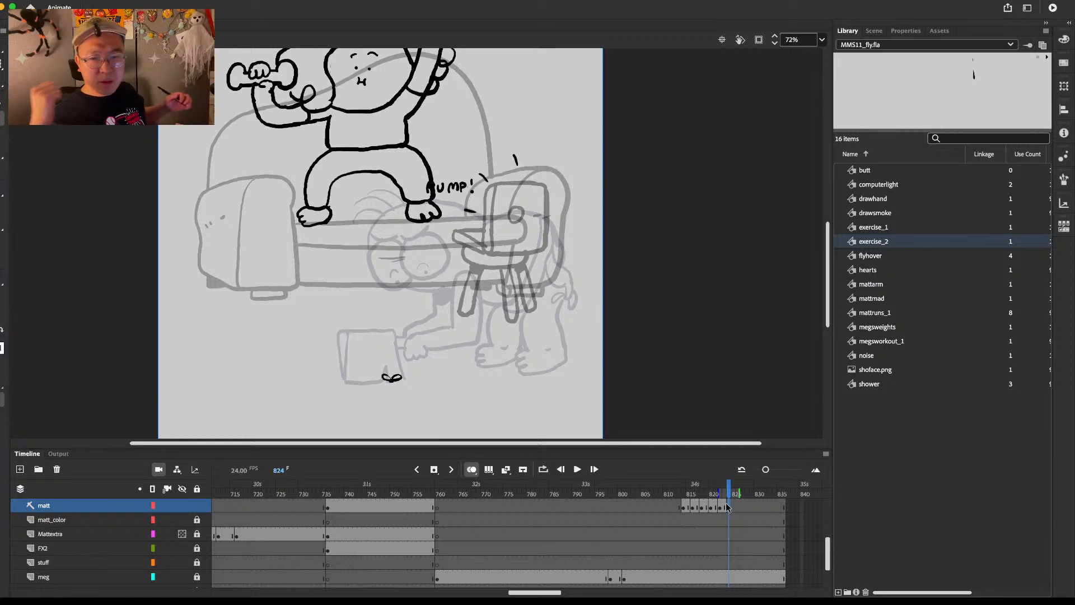
Step: Play the animation from frame 810 and flip through the frames up to 824 to examine the swing's motion
click(565, 184)
drag(576, 259, 598, 259)
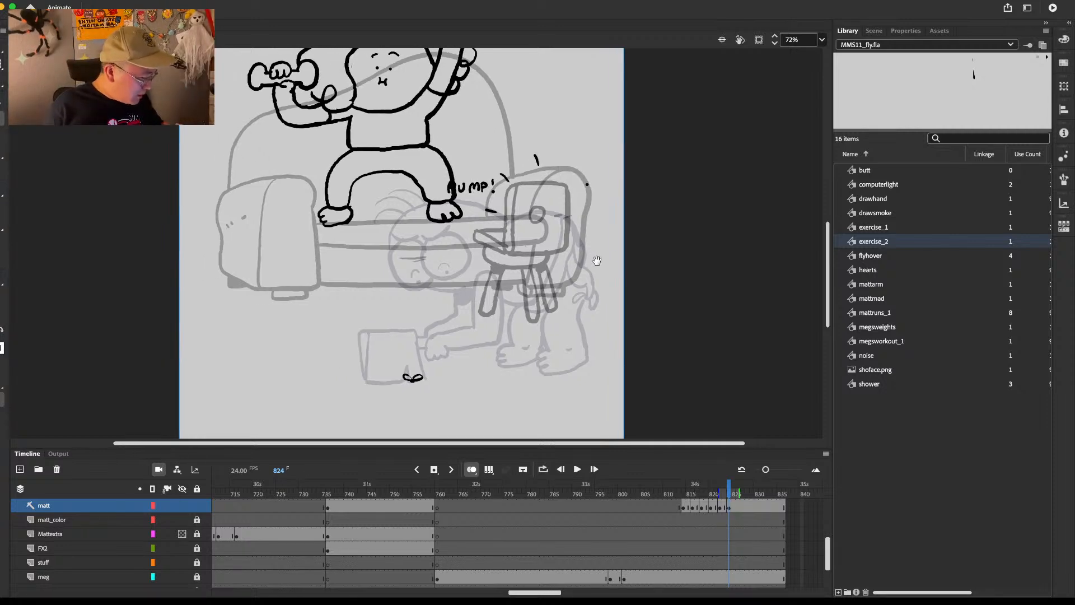
key(super+z)
drag(540, 335, 545, 321)
key(comma)
click(665, 495)
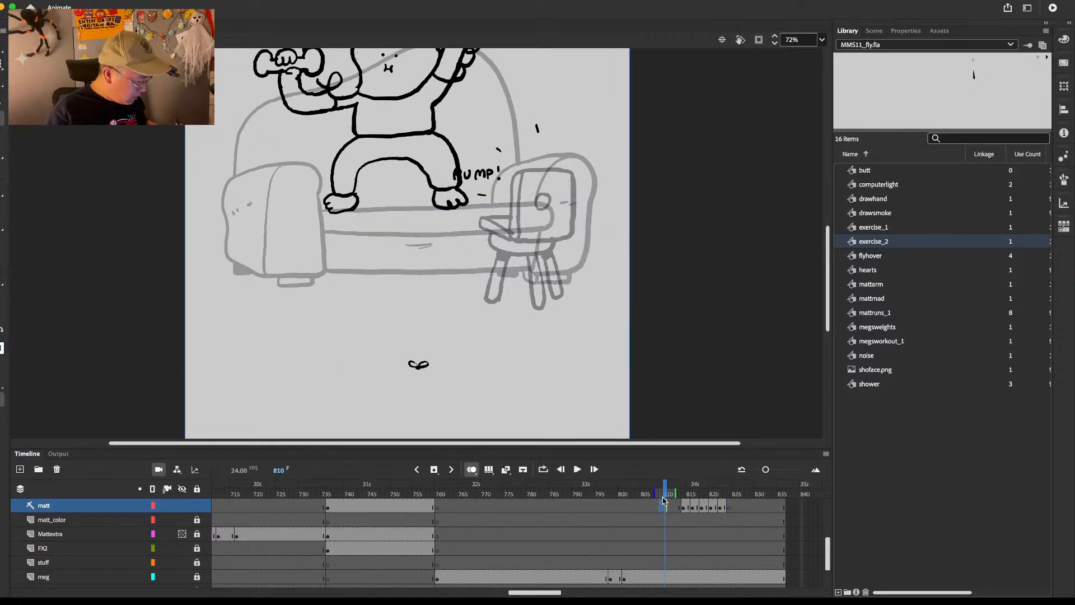
key(Return)
click(724, 495)
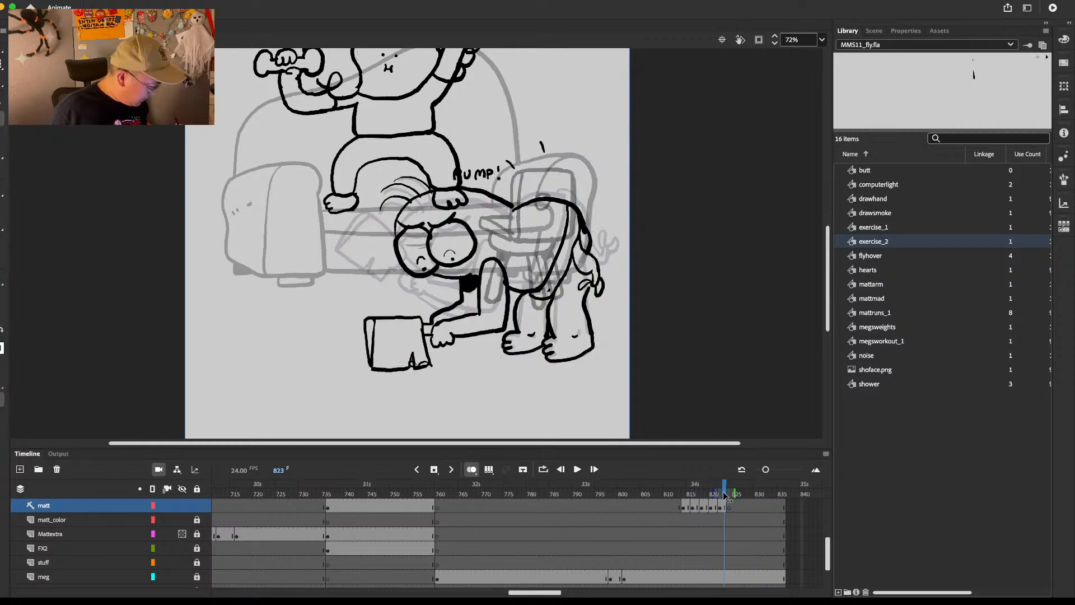
key(comma)
key(comma)
key(comma)
key(period)
key(period)
key(period)
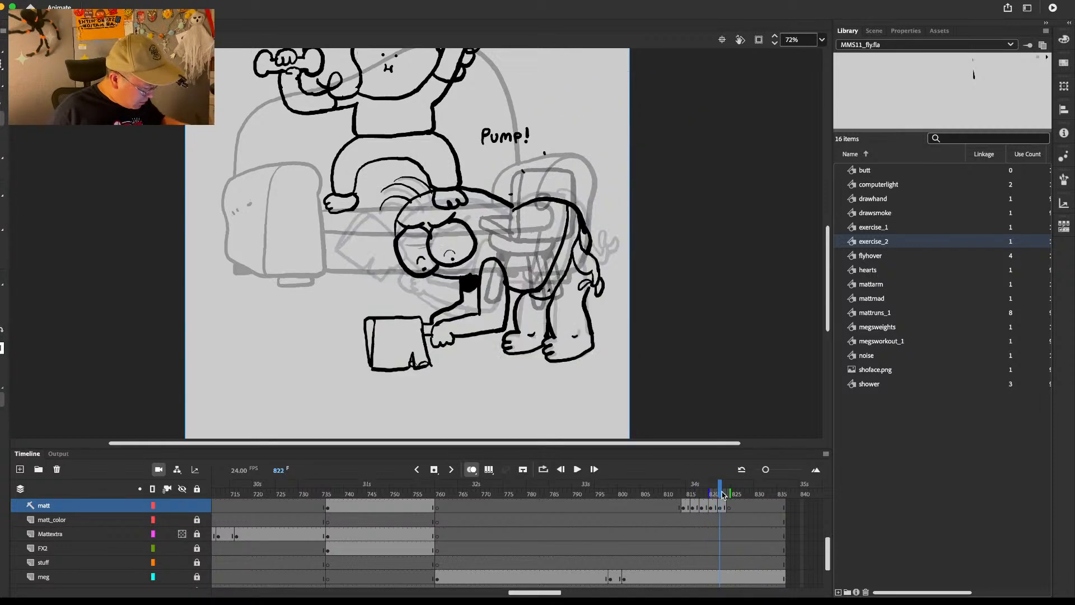
key(period)
Step: Draw the bent arm with its fist slightly raised, and the two round eyes with angry brows, on frame 824
drag(509, 259, 482, 281)
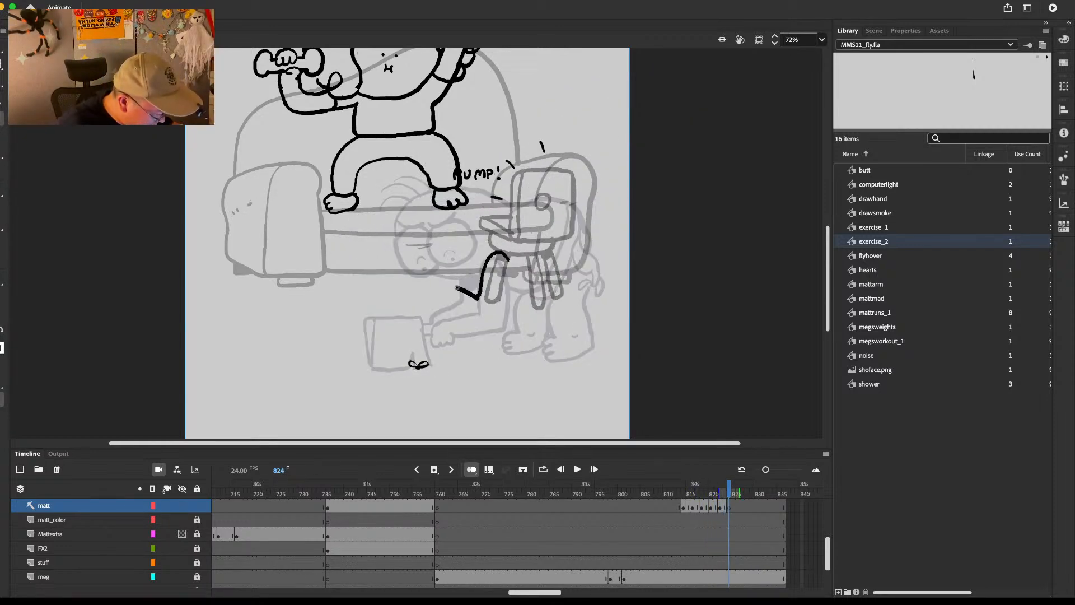
key(comma)
key(comma)
key(comma)
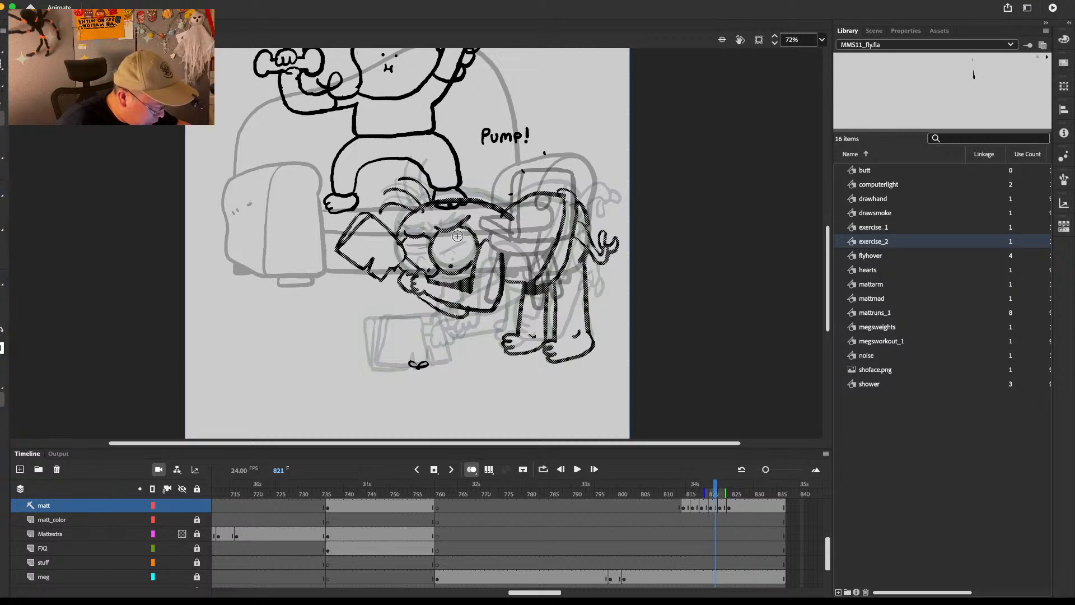
key(period)
key(period)
key(period)
mouse_move(432, 232)
mouse_down()
mouse_move(460, 222)
mouse_move(476, 267)
mouse_move(460, 225)
mouse_move(458, 259)
mouse_move(425, 235)
mouse_move(412, 278)
mouse_move(442, 271)
mouse_move(432, 242)
mouse_move(455, 228)
mouse_up()
click(451, 263)
key(e)
mouse_move(415, 270)
mouse_down()
mouse_move(426, 269)
mouse_move(446, 307)
mouse_move(513, 296)
mouse_move(515, 272)
mouse_up()
key(super+z)
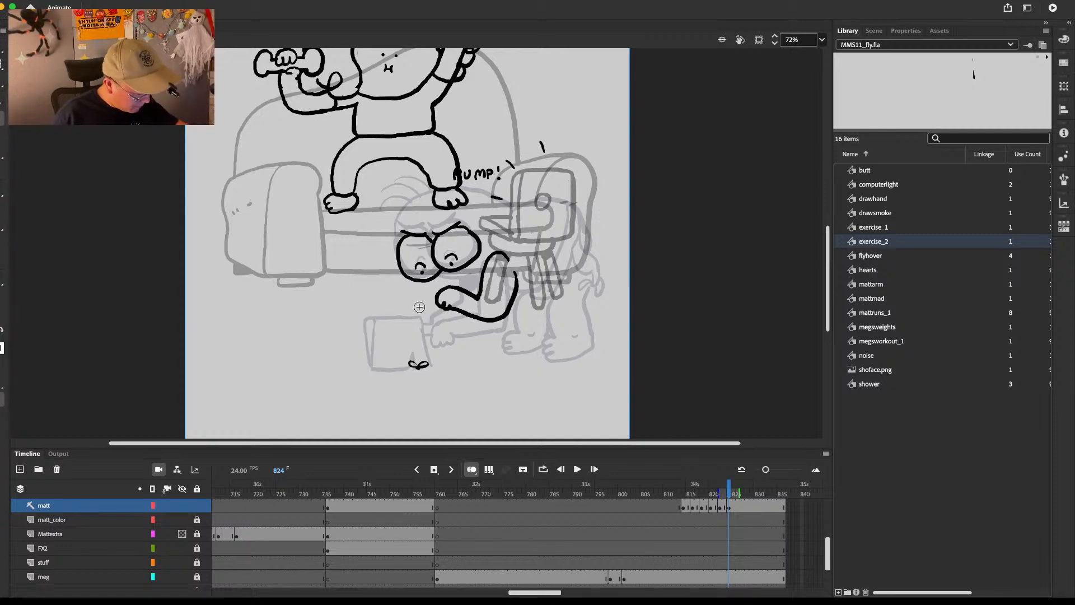
Step: Draw the chin and neck lines, then the tilted notched tool head with its handle reaching the fist on frame 824
drag(434, 277, 472, 277)
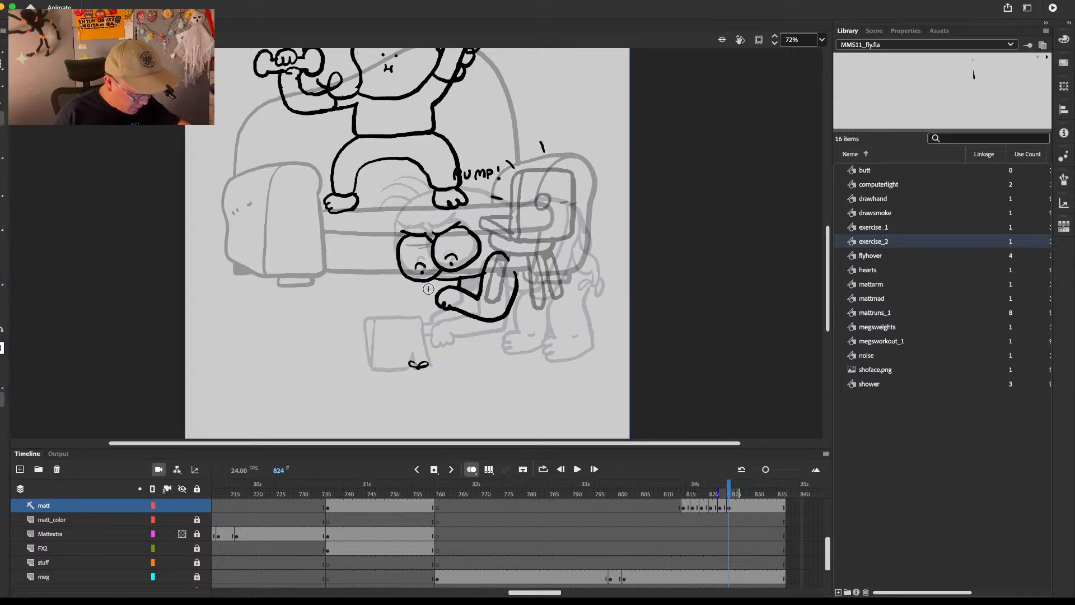
drag(436, 294, 426, 291)
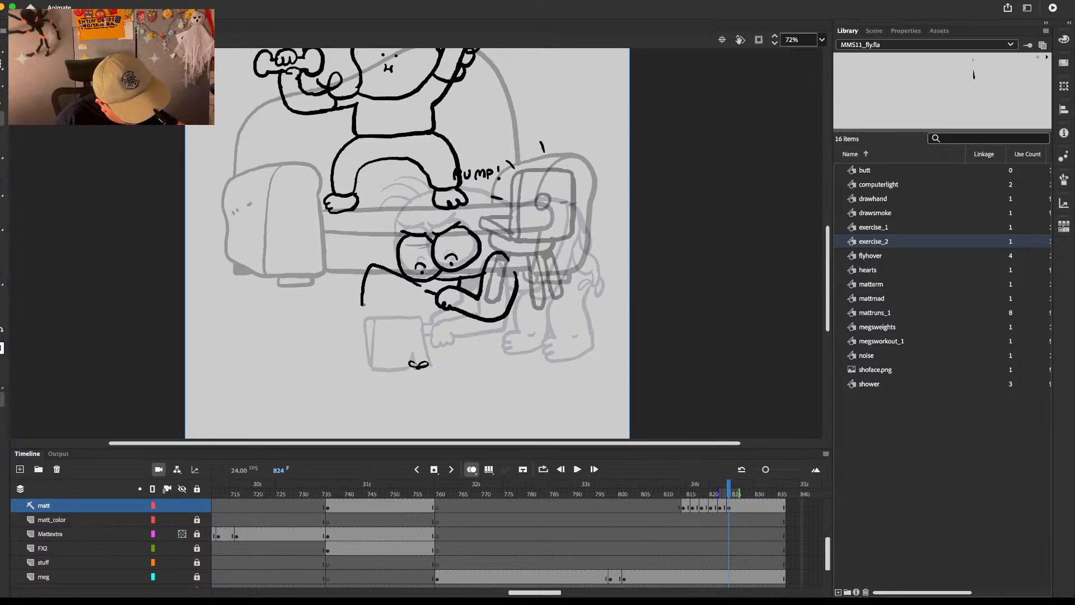
drag(364, 305, 374, 267)
mouse_move(405, 315)
mouse_down()
mouse_move(420, 286)
mouse_move(435, 315)
mouse_up()
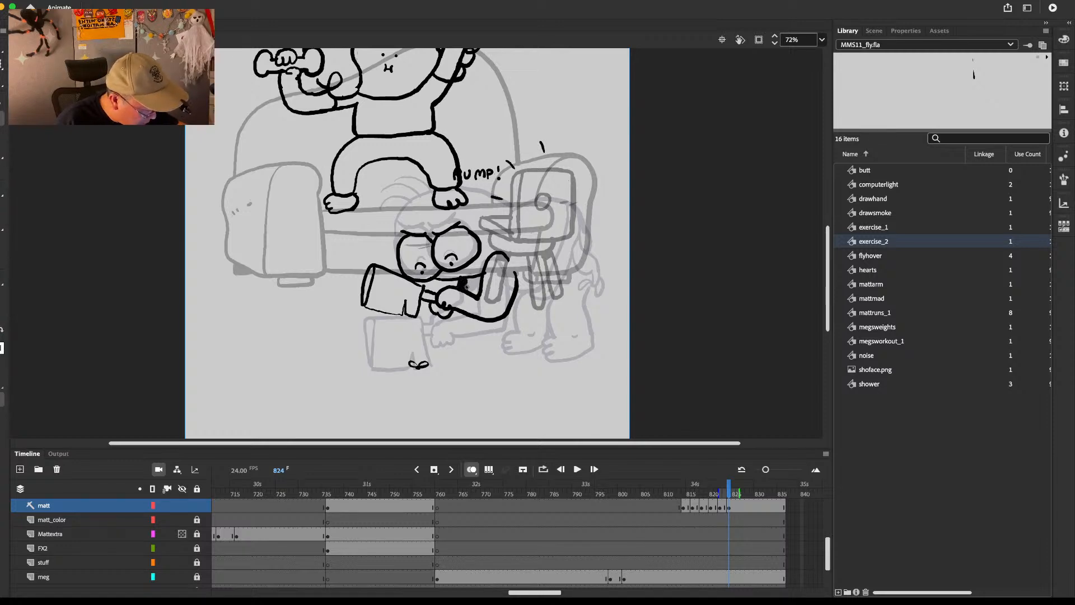
Step: Draw the head outline running into the upper back and add the hair strands on frame 824
mouse_move(397, 242)
mouse_down()
mouse_move(399, 213)
mouse_move(455, 194)
mouse_up()
key(super+z)
mouse_move(395, 250)
mouse_down()
mouse_move(396, 215)
mouse_move(449, 197)
mouse_move(514, 212)
mouse_up()
mouse_move(426, 203)
mouse_down()
mouse_move(398, 183)
mouse_move(404, 200)
mouse_move(378, 198)
mouse_move(370, 218)
mouse_up()
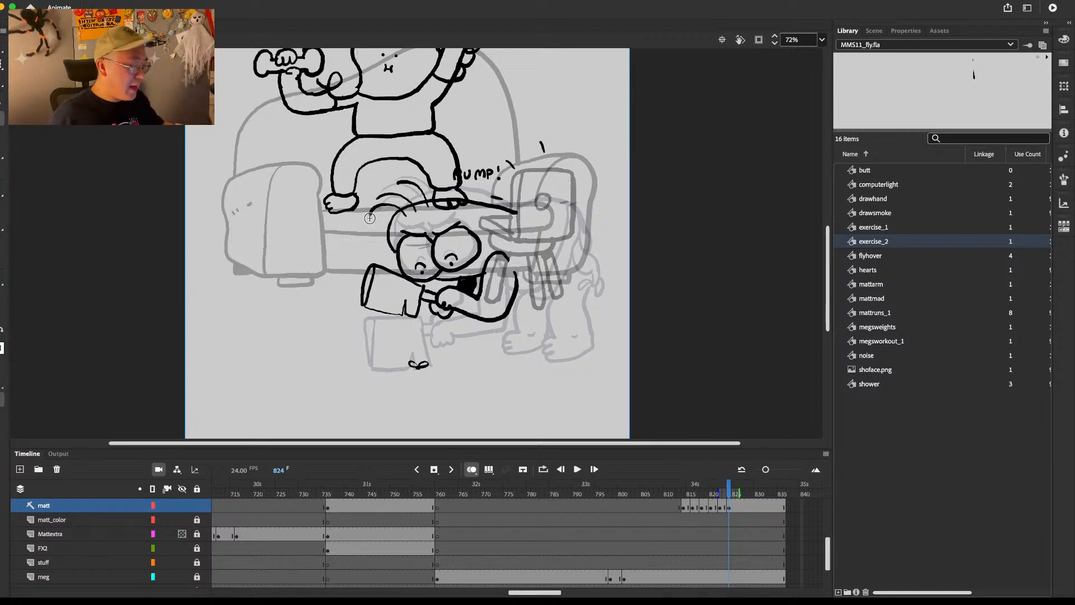
Step: Draw the lower back, rear and belly on frame 824, with the trailing arm and hand hanging behind
mouse_move(514, 213)
mouse_down()
mouse_move(568, 207)
mouse_move(582, 226)
mouse_up()
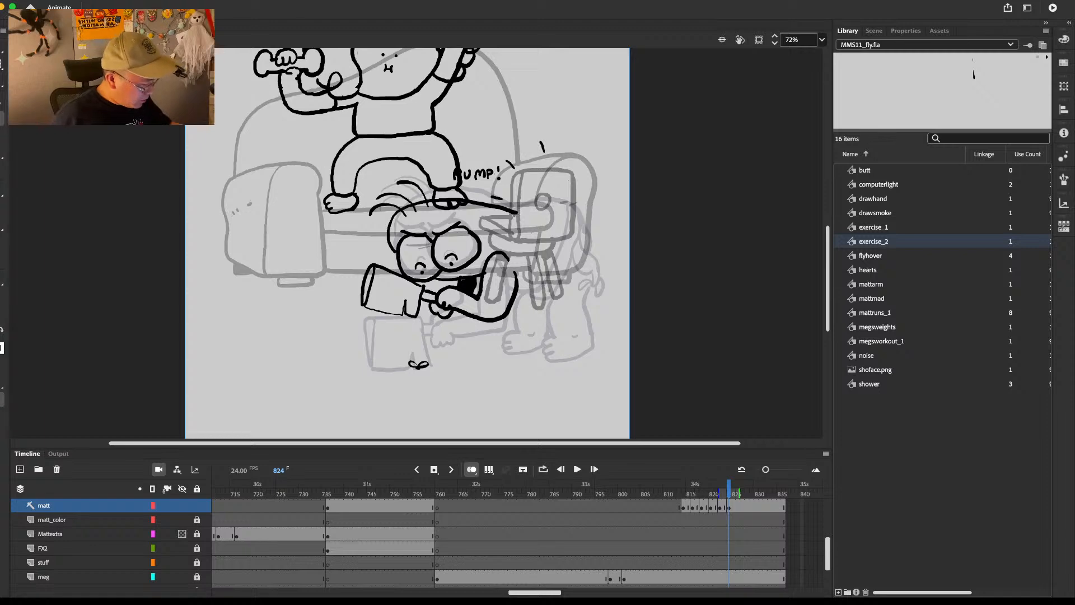
drag(515, 214, 579, 227)
mouse_move(516, 297)
mouse_down()
mouse_move(533, 298)
mouse_move(580, 234)
mouse_move(596, 303)
mouse_up()
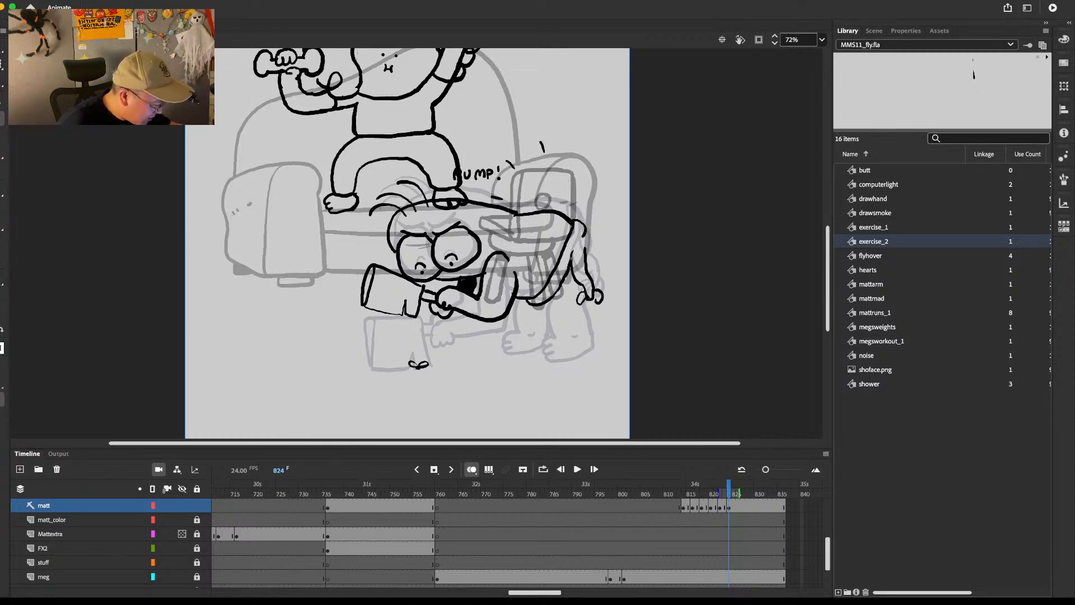
drag(583, 238, 570, 260)
key(super+z)
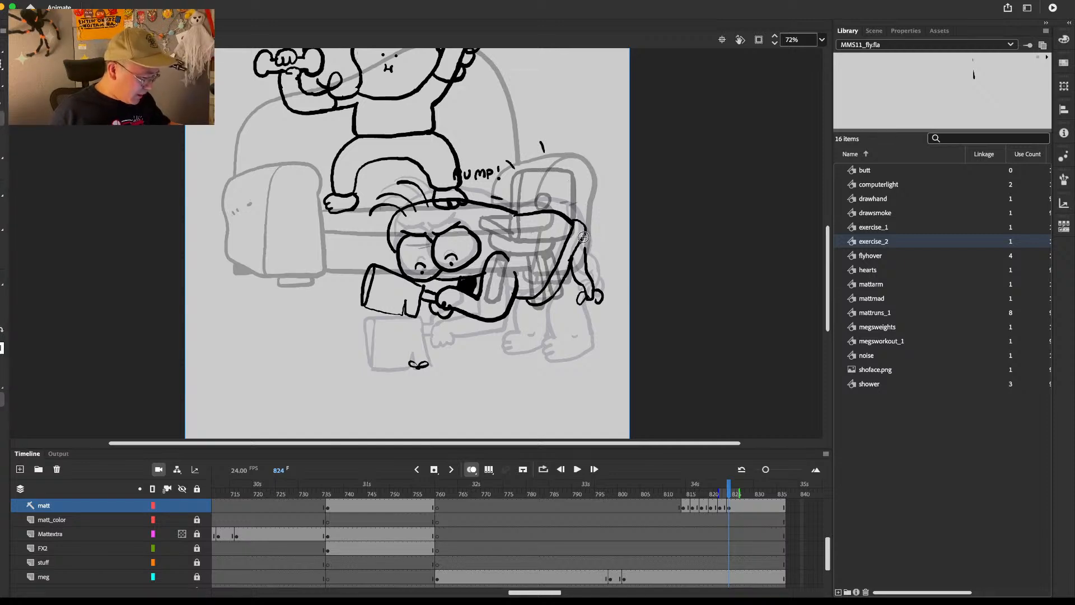
drag(583, 237, 587, 271)
Step: Draw both legs and feet with ankle marks, and fill the small dark patch between the legs on frame 824
mouse_move(515, 301)
mouse_down()
mouse_move(517, 332)
mouse_move(536, 348)
mouse_move(534, 333)
mouse_up()
key(super+z)
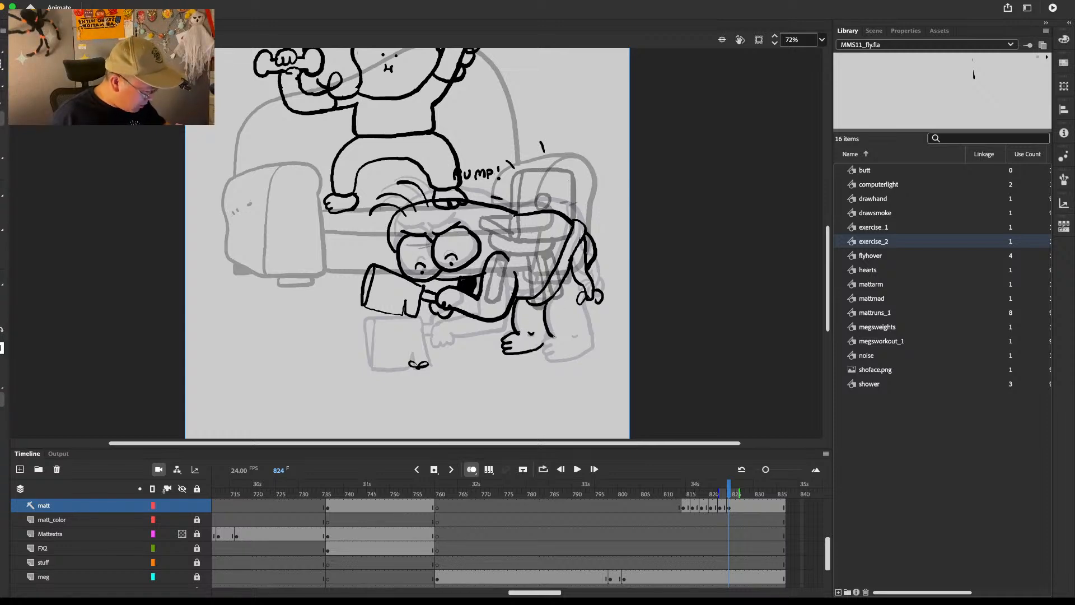
drag(546, 354, 571, 356)
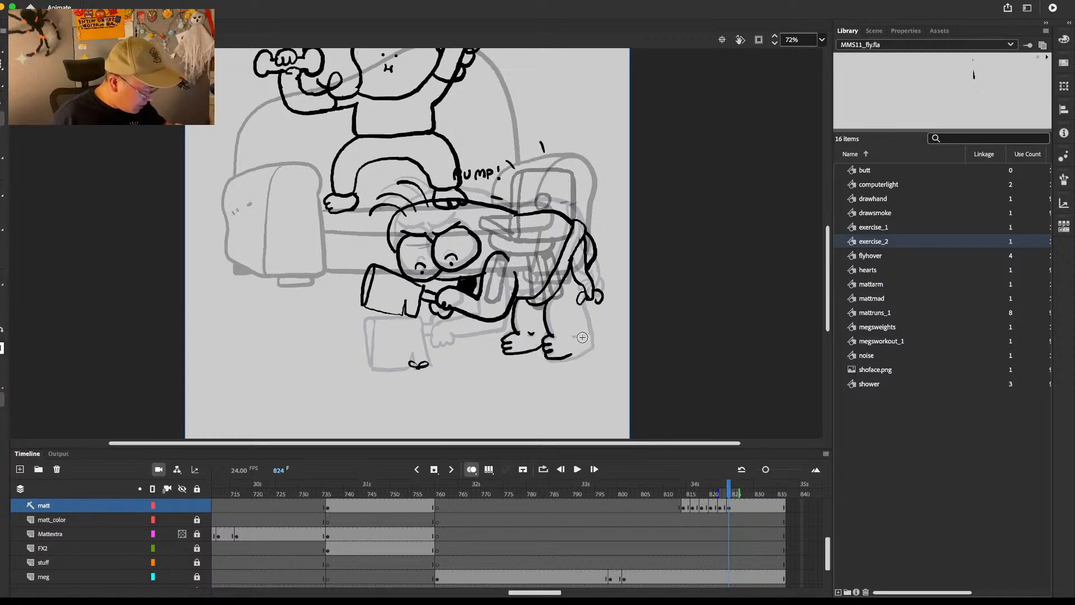
drag(597, 259, 587, 352)
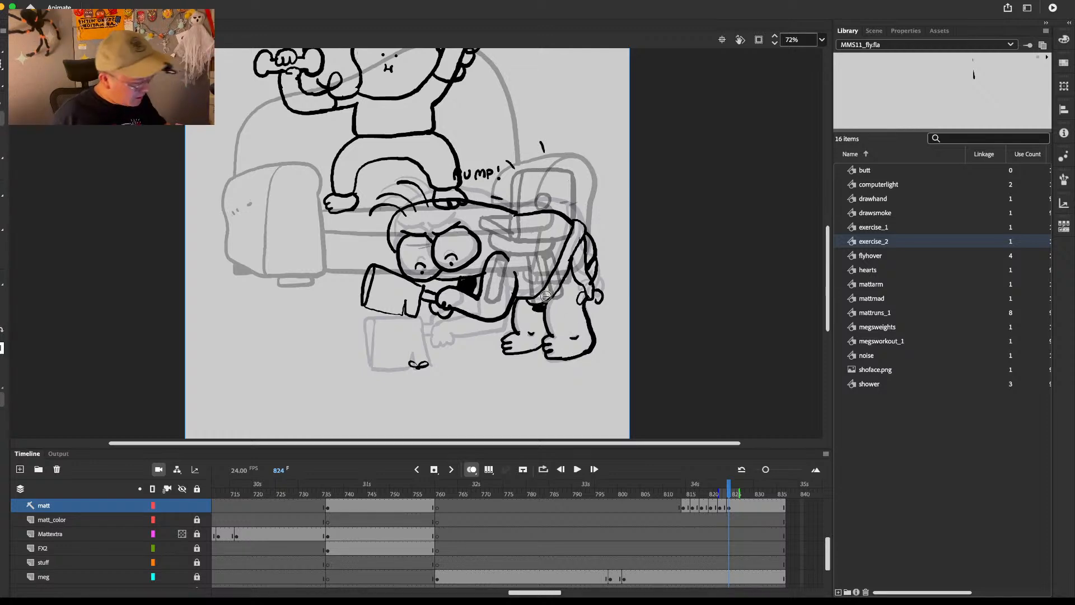
mouse_move(474, 283)
mouse_down()
mouse_move(491, 302)
mouse_move(484, 336)
mouse_up()
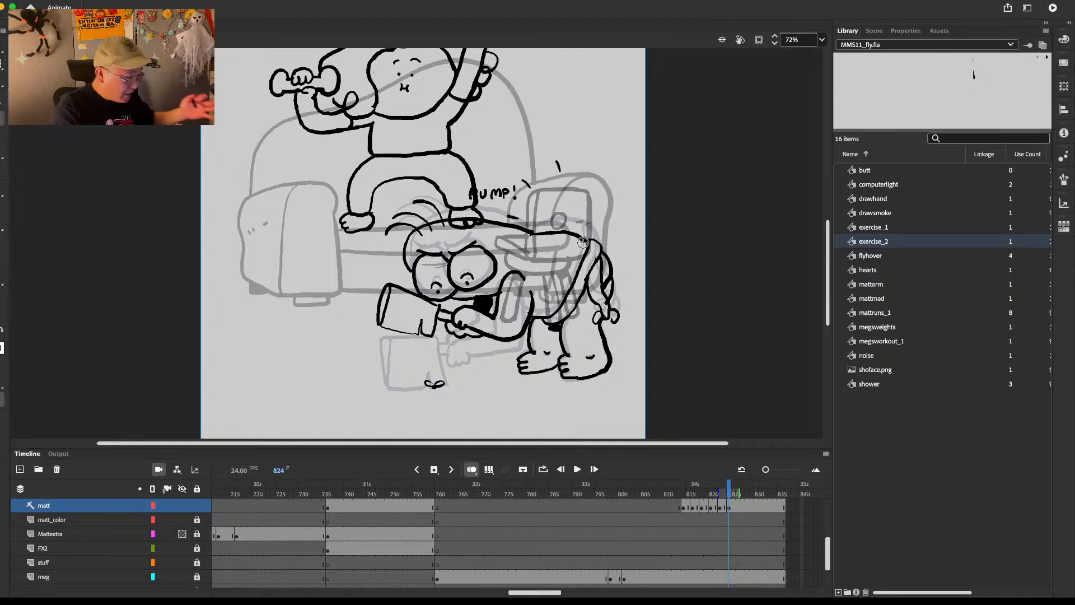
Step: Insert a blank keyframe at frame 826 on the matt layer
drag(581, 294, 547, 299)
click(739, 507)
key(F7)
Step: Draw the two overlapping round eyes with pupils and angry brows on frame 826
mouse_move(400, 279)
mouse_down()
mouse_move(449, 269)
mouse_move(406, 281)
mouse_move(431, 318)
mouse_move(474, 297)
mouse_move(451, 268)
mouse_up()
click(455, 302)
drag(422, 308, 433, 305)
drag(452, 295, 461, 294)
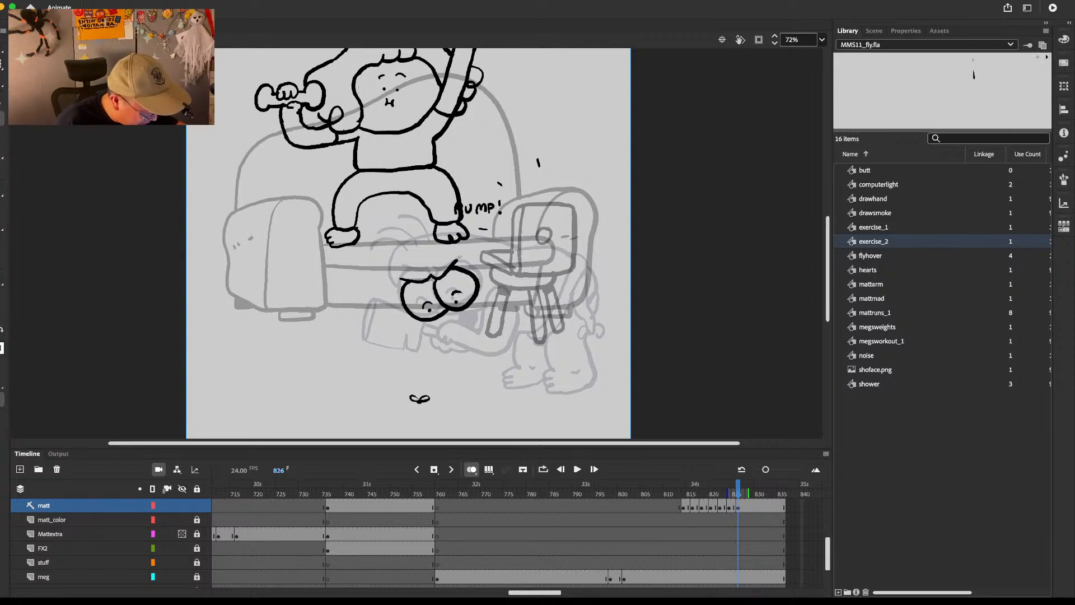
Step: Draw the notched tool head flat over the fly on frame 826, with the gripping hand and bent arm holding its handle
drag(471, 336, 462, 307)
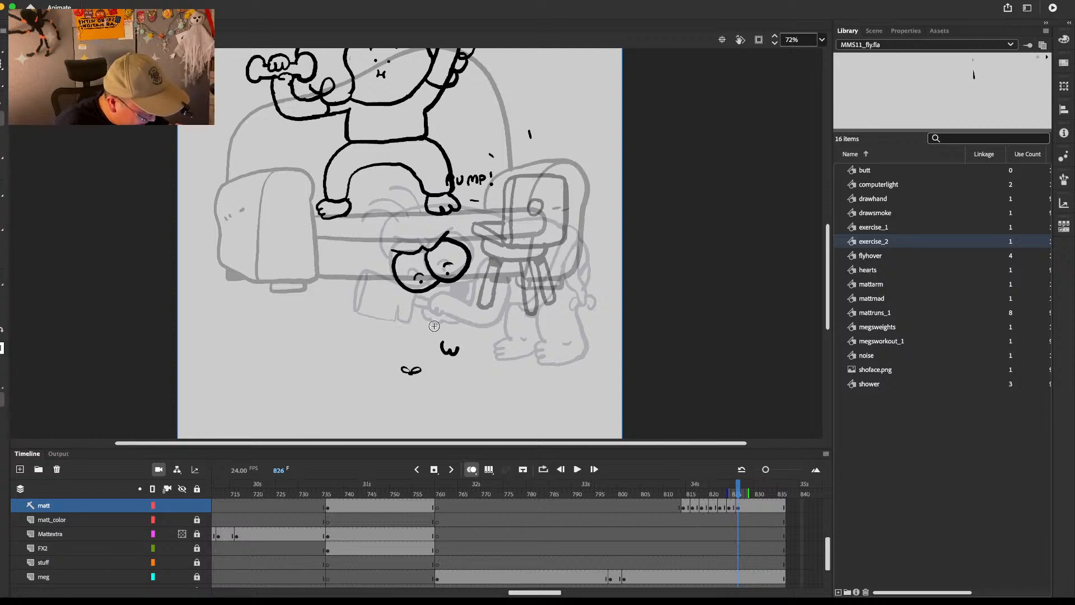
key(super+z)
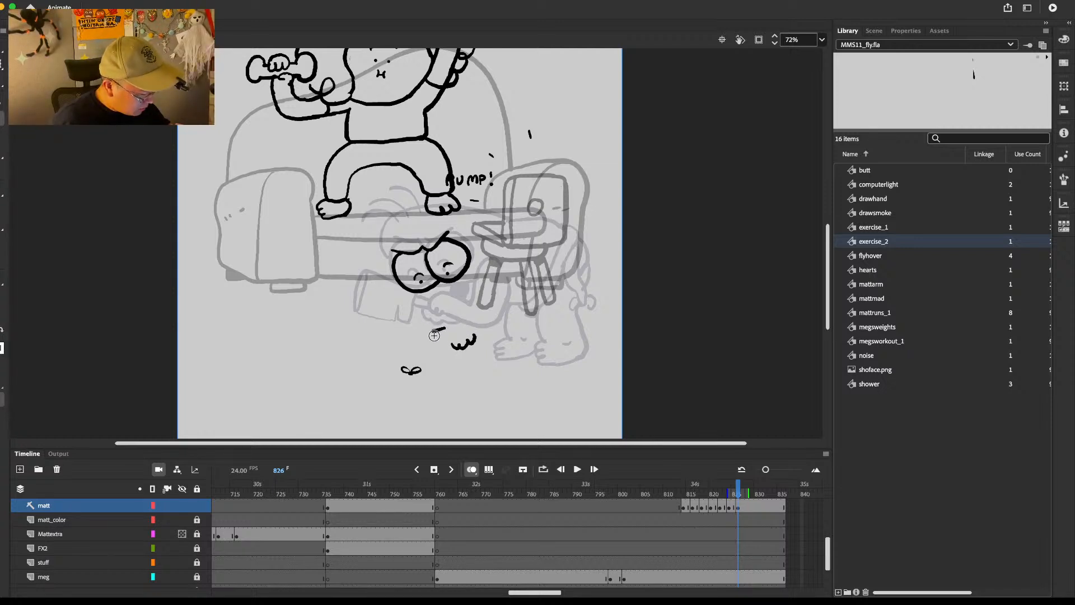
drag(434, 330, 439, 366)
mouse_move(385, 322)
mouse_down()
mouse_move(377, 354)
mouse_move(393, 370)
mouse_move(420, 361)
mouse_move(387, 328)
mouse_up()
drag(378, 368, 387, 327)
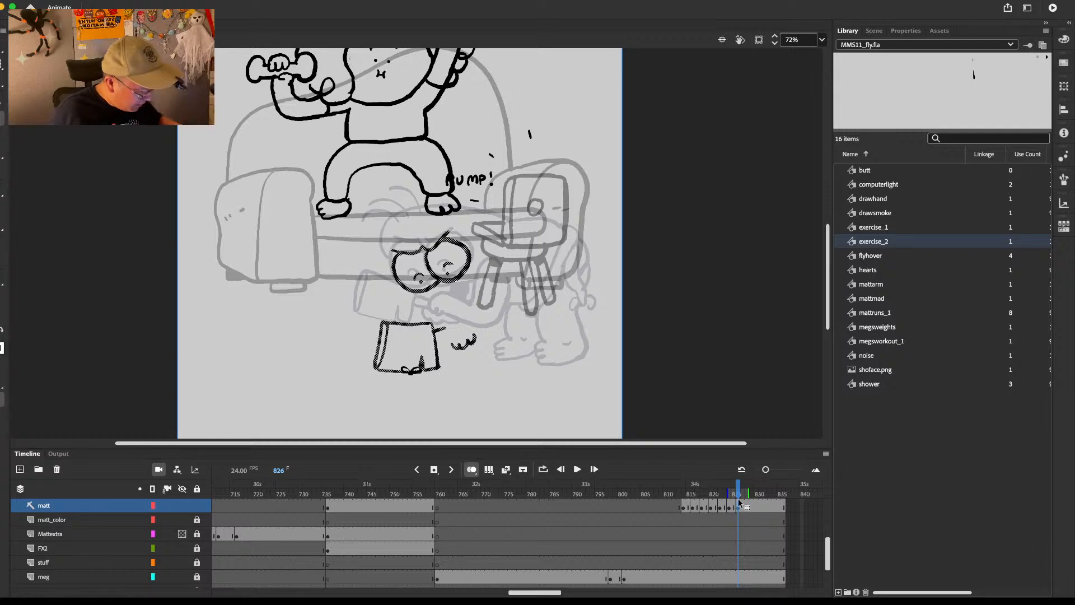
mouse_move(434, 340)
mouse_down()
mouse_move(479, 318)
mouse_move(486, 267)
mouse_move(500, 329)
mouse_move(465, 339)
mouse_up()
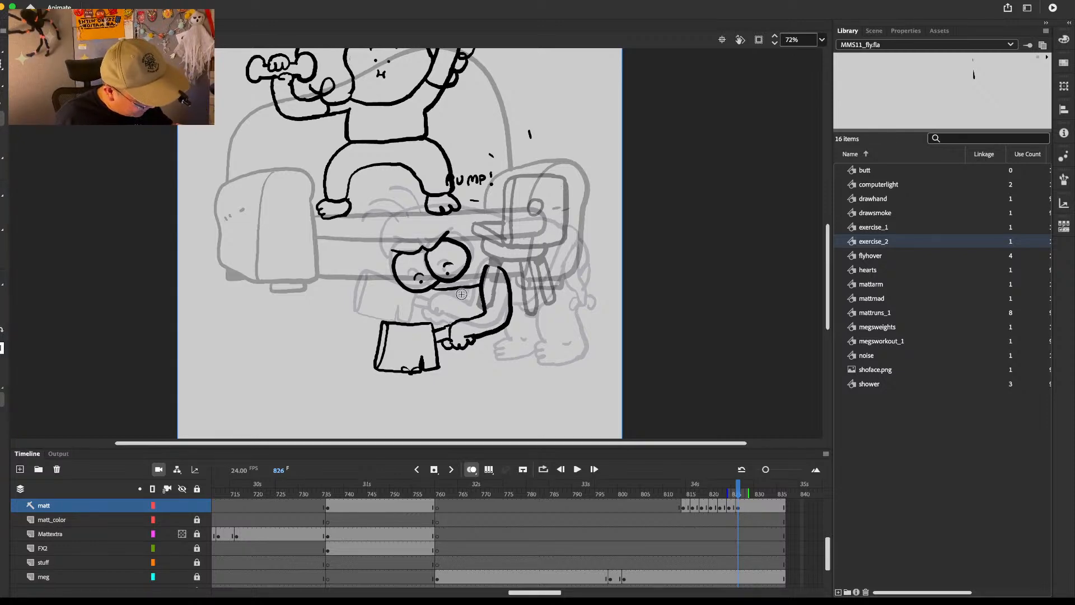
Step: Draw the neck with its dark patch, the curved head outline and the hair strands on frame 826
mouse_move(462, 290)
mouse_down()
mouse_move(452, 323)
mouse_move(475, 319)
mouse_up()
key(super+z)
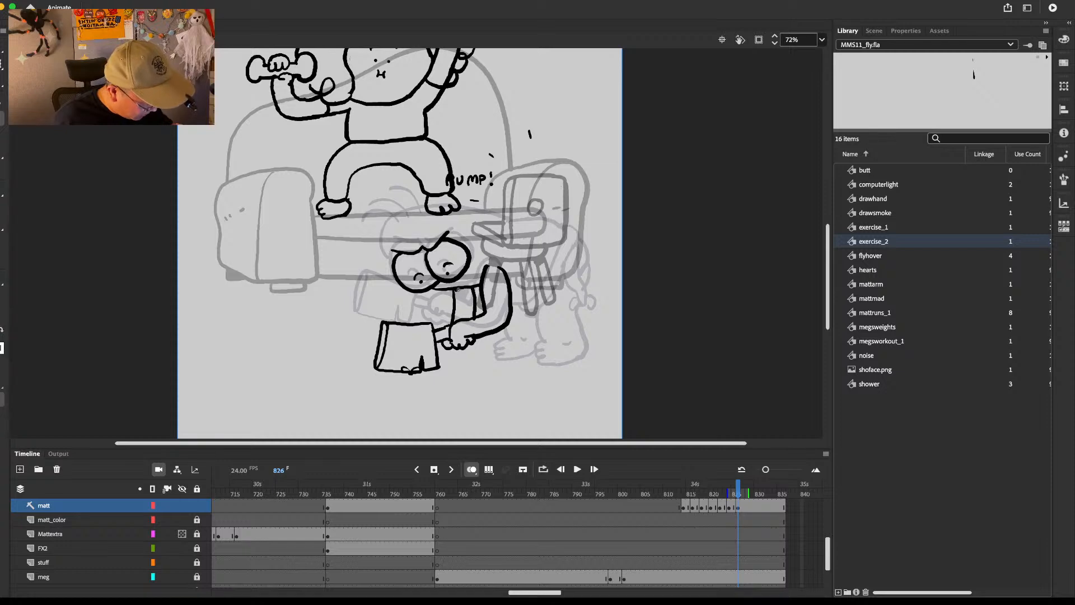
mouse_move(386, 267)
mouse_down()
mouse_move(459, 210)
mouse_move(498, 219)
mouse_up()
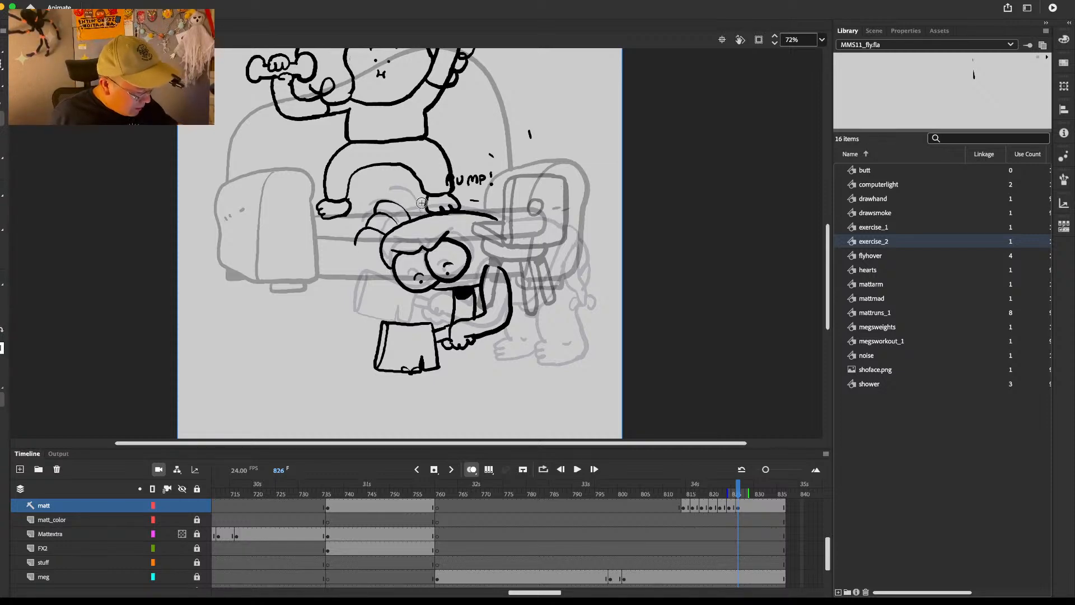
Step: Step back and forth through frames 820 to 826 to compare matt's swinging poses
key(comma)
key(comma)
key(comma)
key(comma)
key(comma)
key(comma)
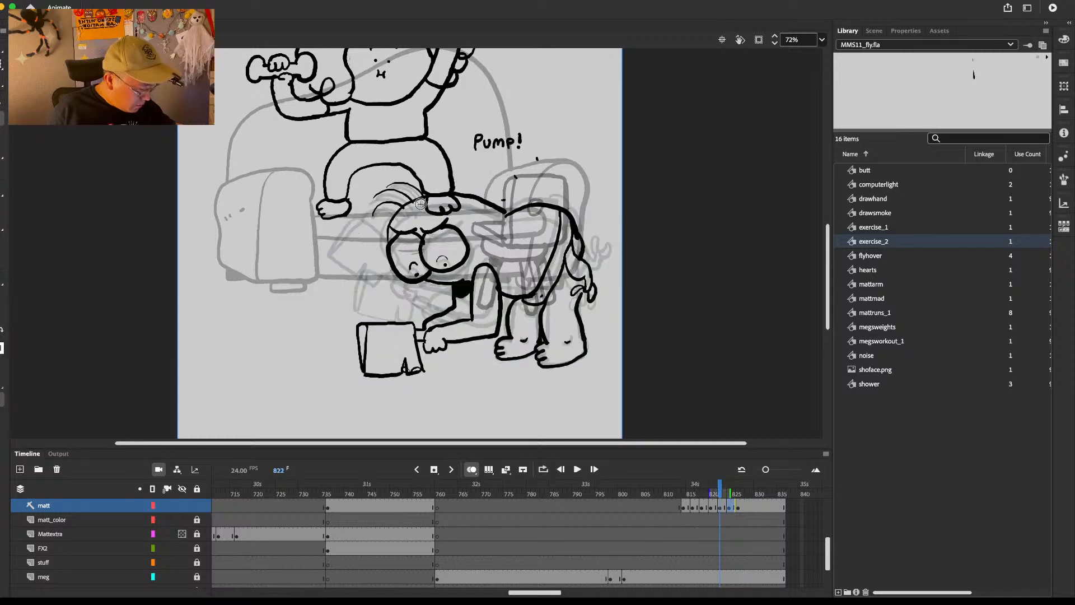
key(period)
key(period)
key(period)
key(period)
key(period)
key(period)
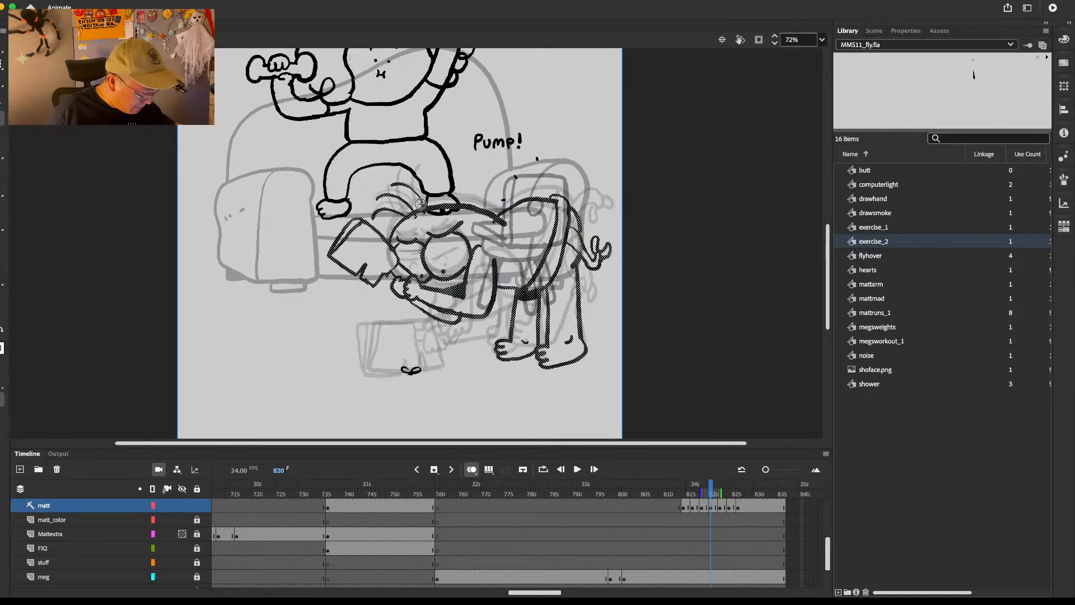
Step: Redraw the hair strands rising from the head on frame 826
mouse_move(408, 196)
mouse_down()
mouse_move(362, 235)
mouse_move(401, 197)
mouse_move(406, 210)
mouse_move(383, 230)
mouse_move(406, 223)
mouse_up()
key(b)
mouse_move(372, 197)
mouse_down()
mouse_move(399, 224)
mouse_move(385, 230)
mouse_up()
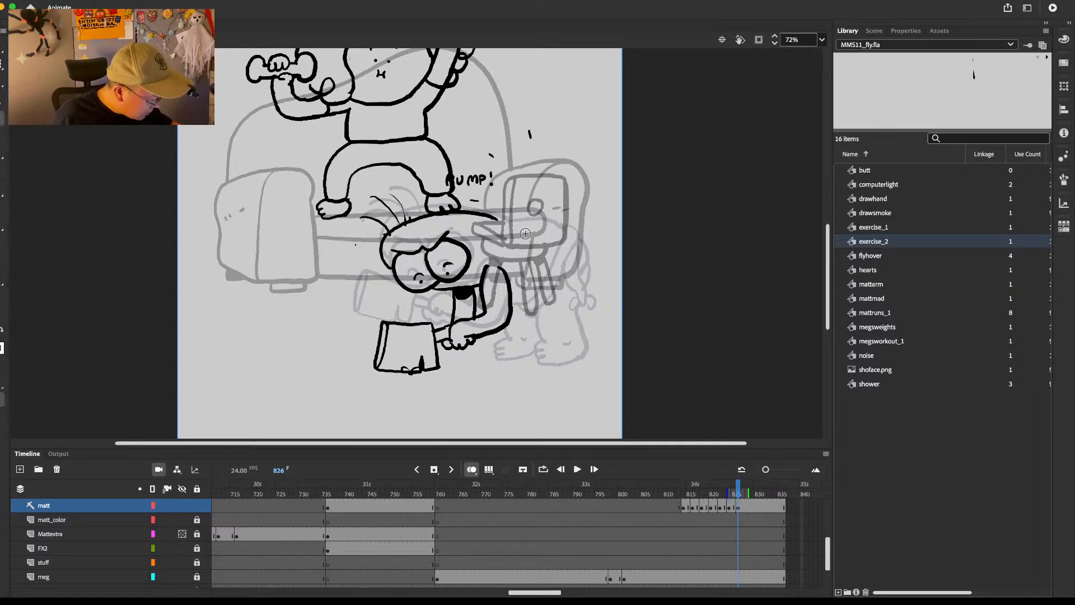
Step: Examine the head height and body pose on the preceding drawings against frame 826
key(comma)
key(comma)
key(comma)
key(comma)
key(comma)
key(comma)
key(alt+period)
key(alt+period)
key(alt+period)
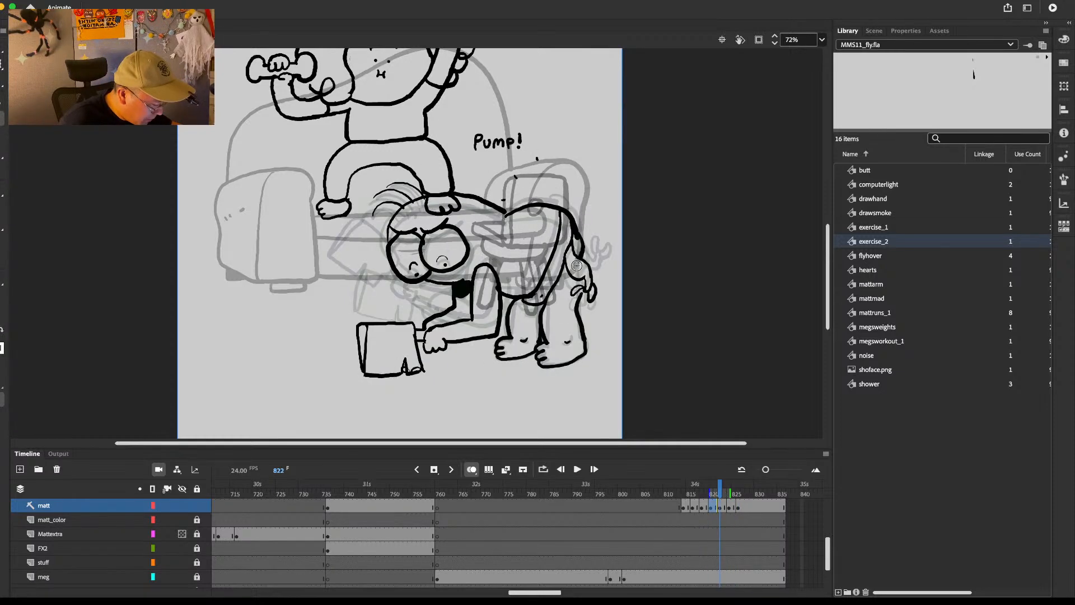
key(alt+comma)
key(alt+comma)
key(alt+period)
key(alt+period)
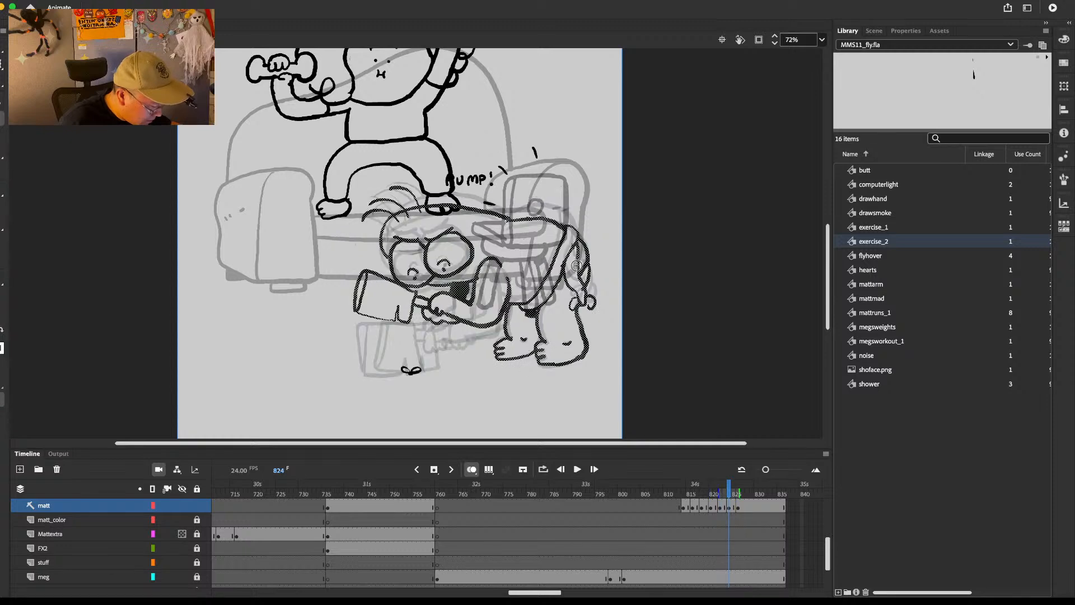
Step: Move the eyes and brows up on frame 826 and remove the old head outline and hair
mouse_move(450, 177)
mouse_down()
mouse_move(364, 268)
mouse_move(465, 302)
mouse_move(504, 210)
mouse_move(459, 173)
mouse_up()
drag(453, 246, 451, 221)
mouse_move(388, 148)
mouse_down()
mouse_move(354, 212)
mouse_move(491, 205)
mouse_move(453, 128)
mouse_up()
key(Delete)
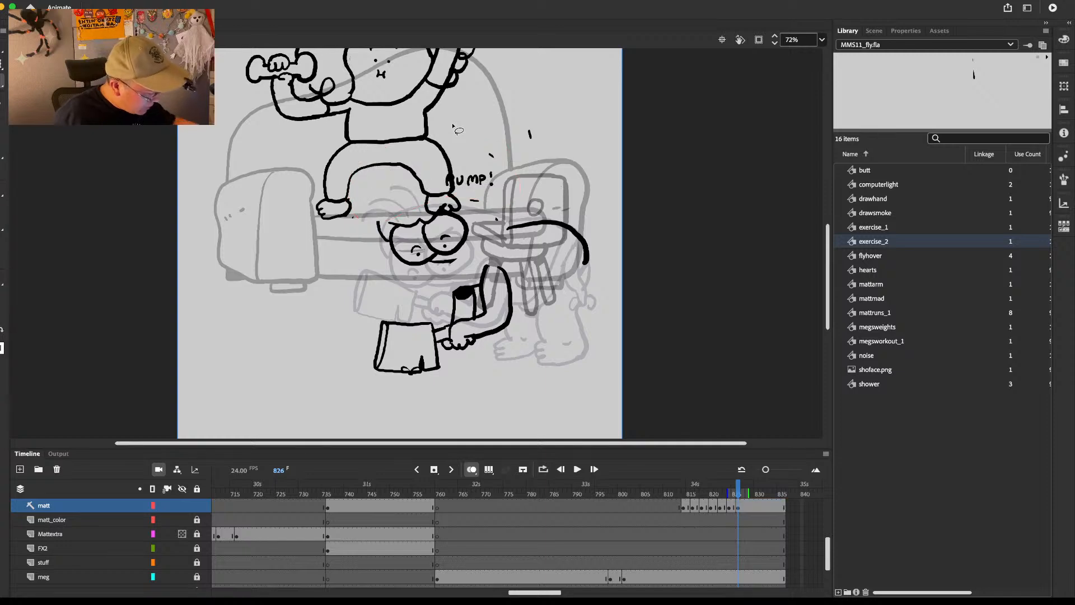
Step: Clean up the line beside the brows and redraw the head outline and jaw line running back to the body on frame 826
key(e)
drag(379, 217, 384, 238)
key(b)
mouse_move(387, 241)
mouse_down()
mouse_move(446, 184)
mouse_move(508, 214)
mouse_up()
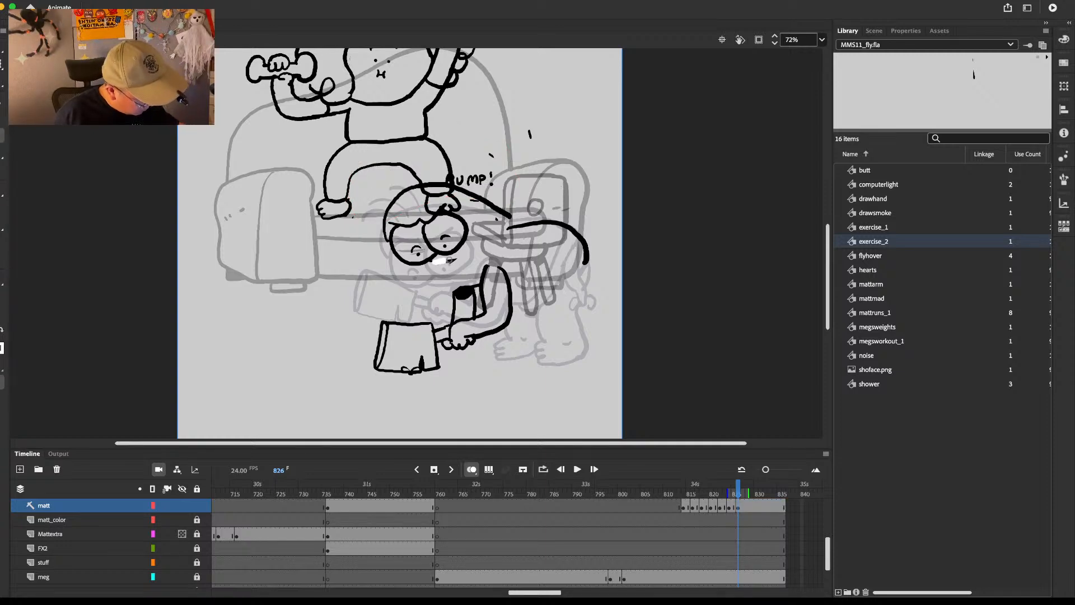
mouse_move(432, 262)
mouse_down()
mouse_move(484, 272)
mouse_move(455, 274)
mouse_move(475, 297)
mouse_move(467, 306)
mouse_move(475, 270)
mouse_move(481, 305)
mouse_move(547, 291)
mouse_up()
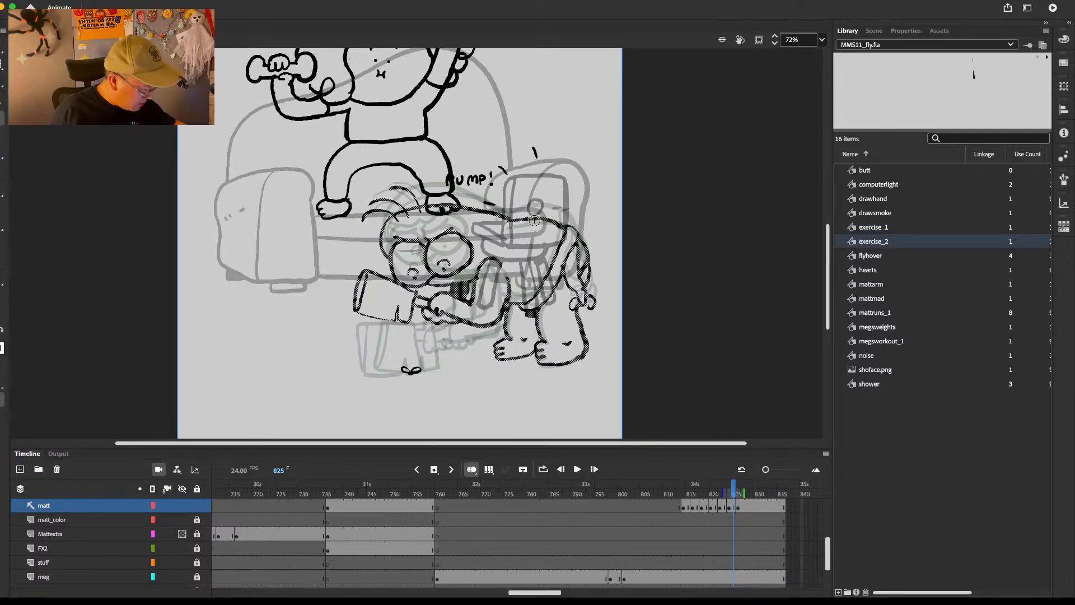
Step: Draw the torso's back and curved underside behind the bent arm on frame 826
mouse_move(506, 225)
mouse_down()
mouse_move(537, 221)
mouse_move(576, 235)
mouse_move(586, 261)
mouse_move(546, 292)
mouse_up()
key(e)
key(b)
mouse_move(575, 235)
mouse_down()
mouse_move(531, 294)
mouse_move(564, 282)
mouse_up()
key(.)
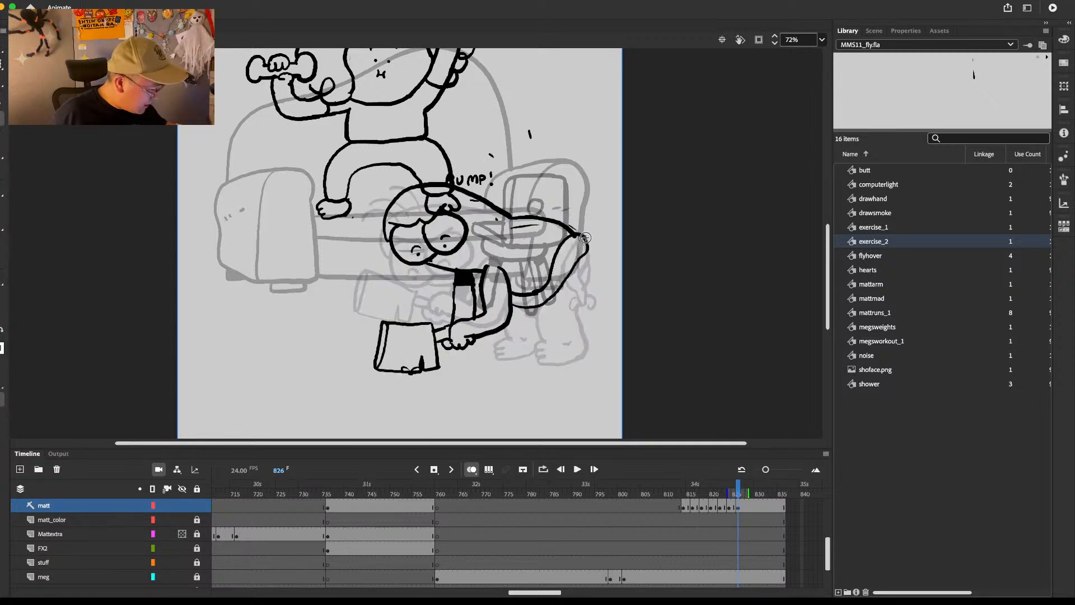
Step: Draw the trailing rear arm with its hand and both legs with bare feet on frame 826
key(e)
mouse_move(586, 240)
mouse_down()
mouse_move(556, 291)
mouse_move(577, 293)
mouse_up()
key(b)
drag(575, 254, 584, 305)
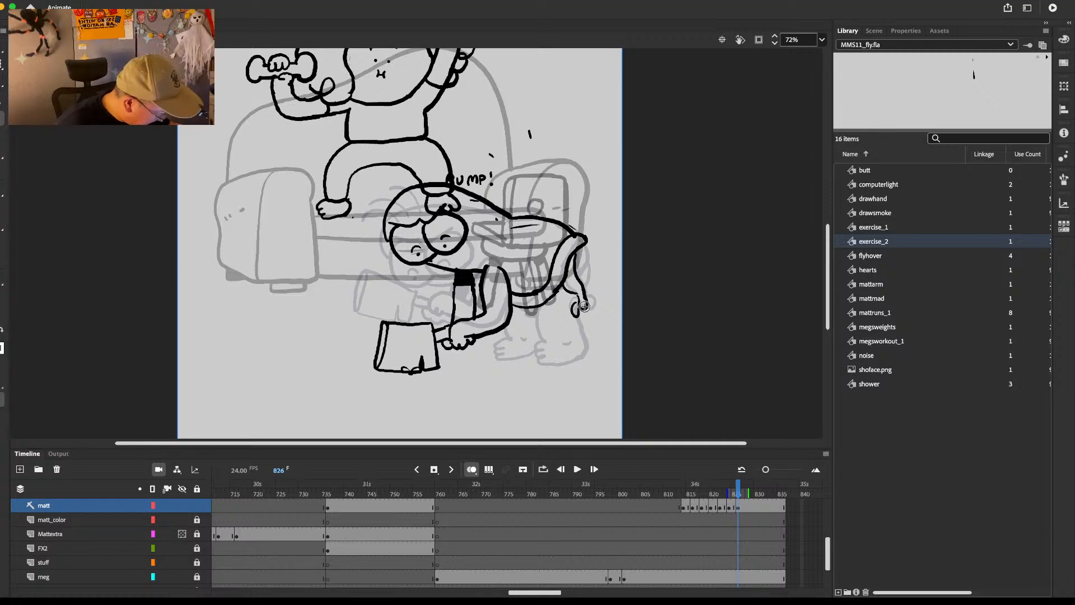
mouse_move(584, 242)
mouse_down()
mouse_move(589, 261)
mouse_move(542, 313)
mouse_move(544, 346)
mouse_move(571, 342)
mouse_up()
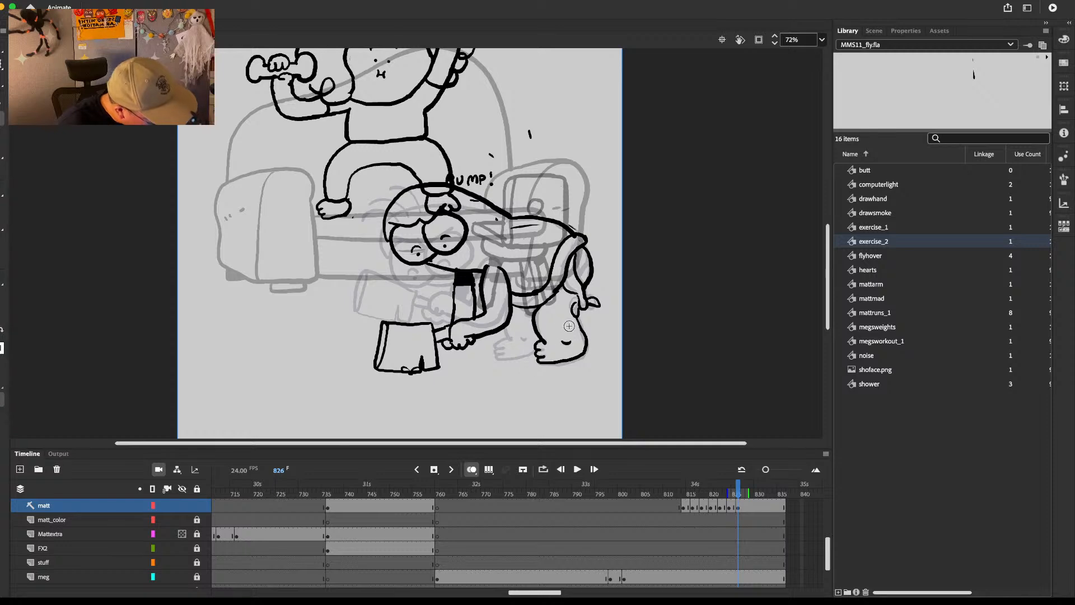
drag(504, 327, 506, 338)
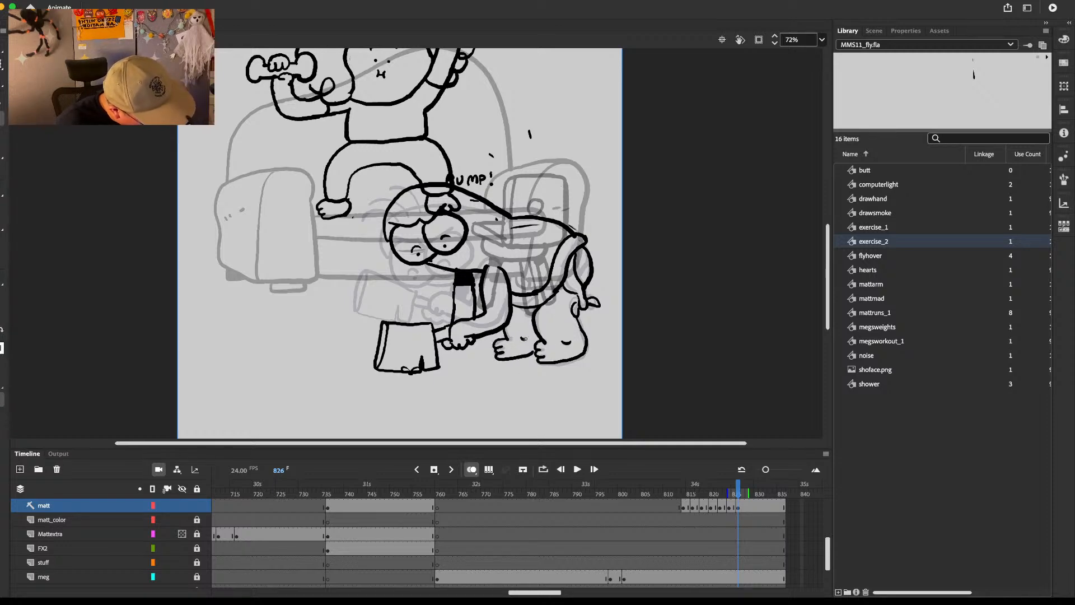
Step: Insert a blank keyframe at frame 828 on the matt layer
click(751, 508)
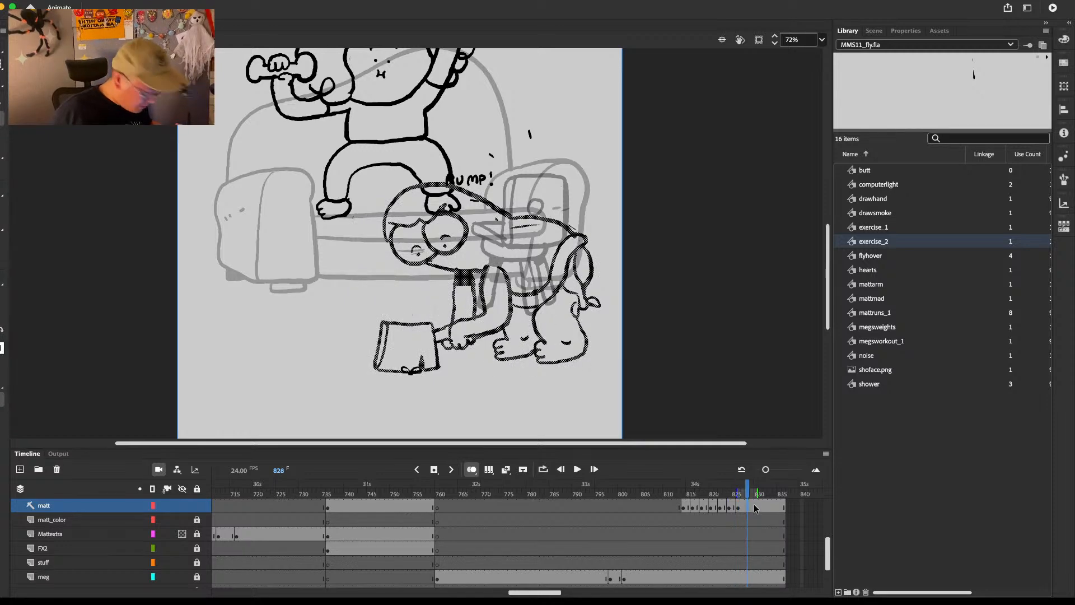
key(Delete)
key(comma)
key(comma)
key(comma)
key(comma)
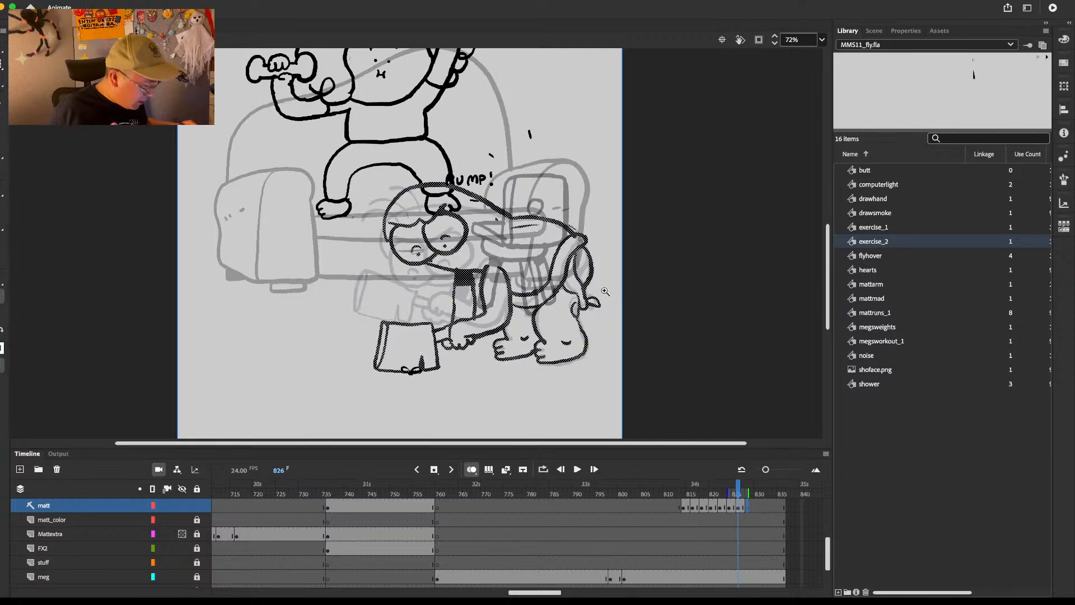
Step: Draw swept-back hair strands on the head on frame 826
key(period)
key(period)
key(b)
mouse_move(375, 203)
mouse_down()
mouse_move(402, 193)
mouse_move(395, 200)
mouse_up()
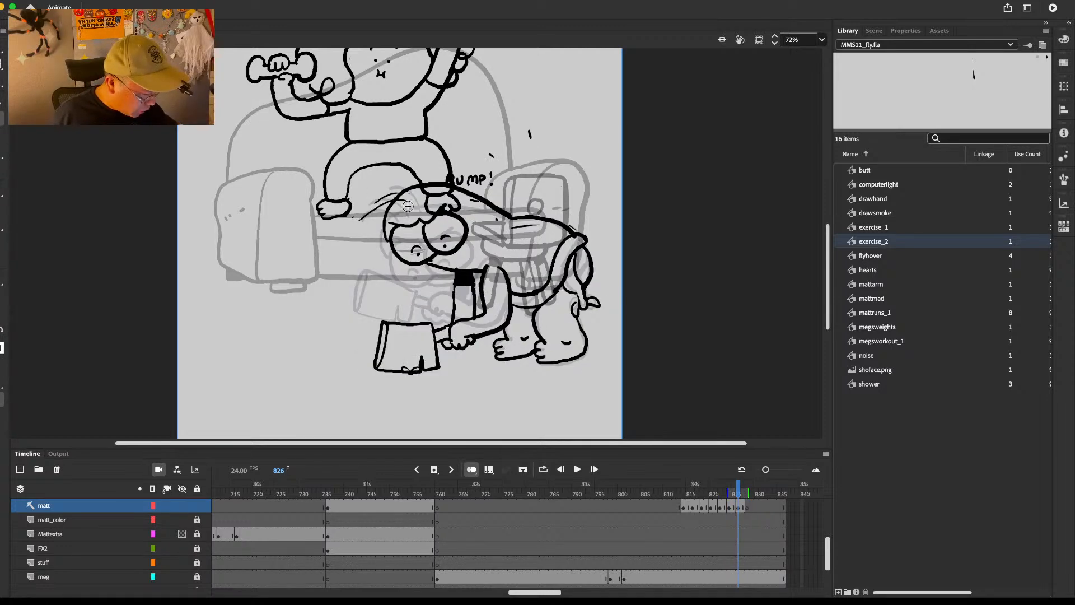
drag(360, 234, 389, 215)
key(e)
Step: Play back the fly-swatting animation from about frame 810 to check its timing with the whole stage in view
key(z)
alt+click(602, 293)
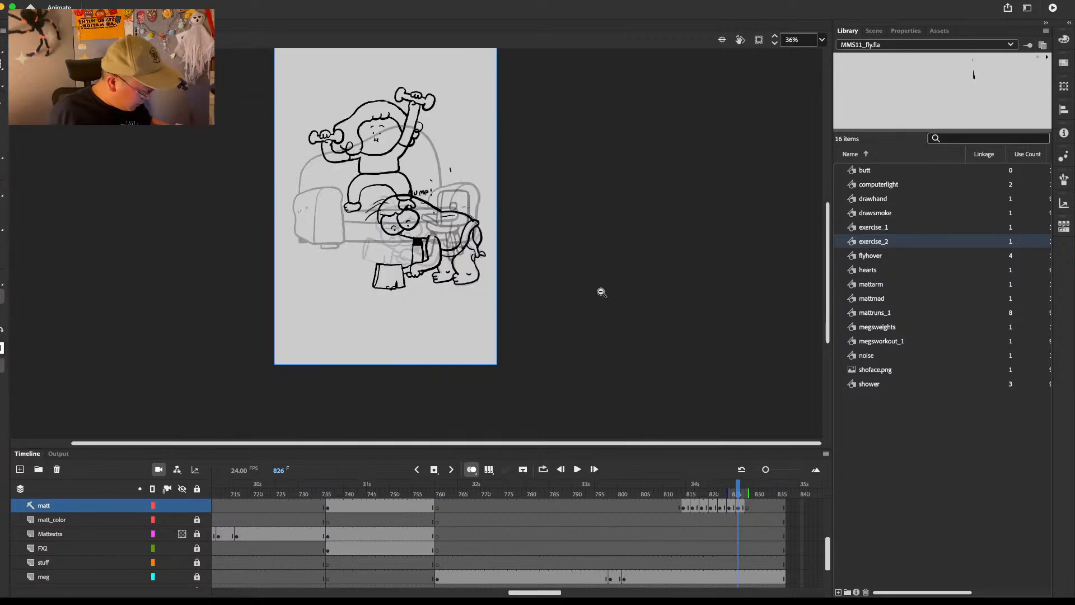
click(675, 500)
key(Return)
key(Return)
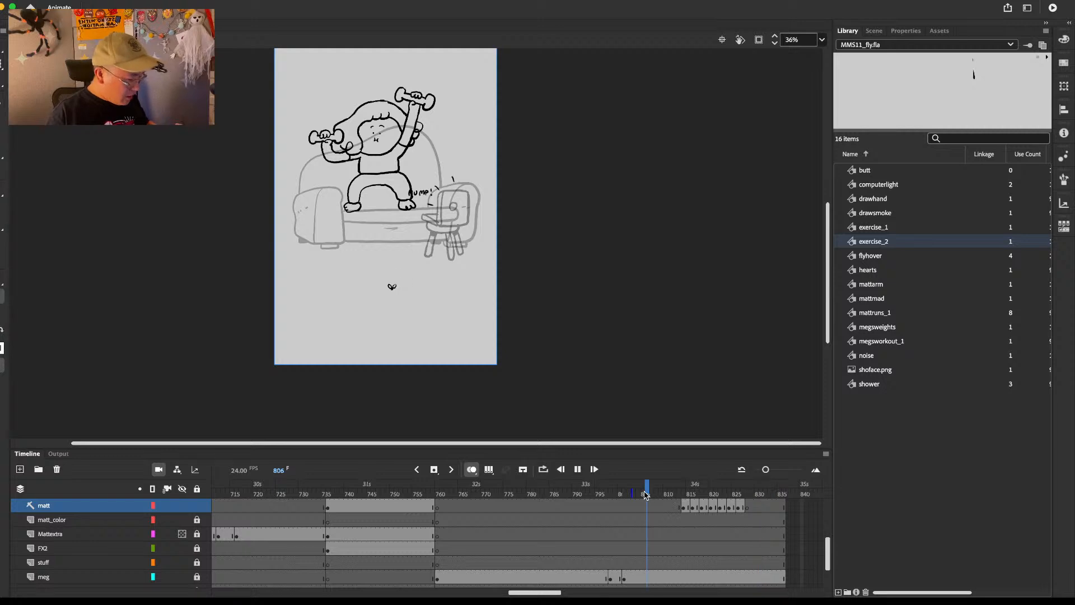
click(670, 499)
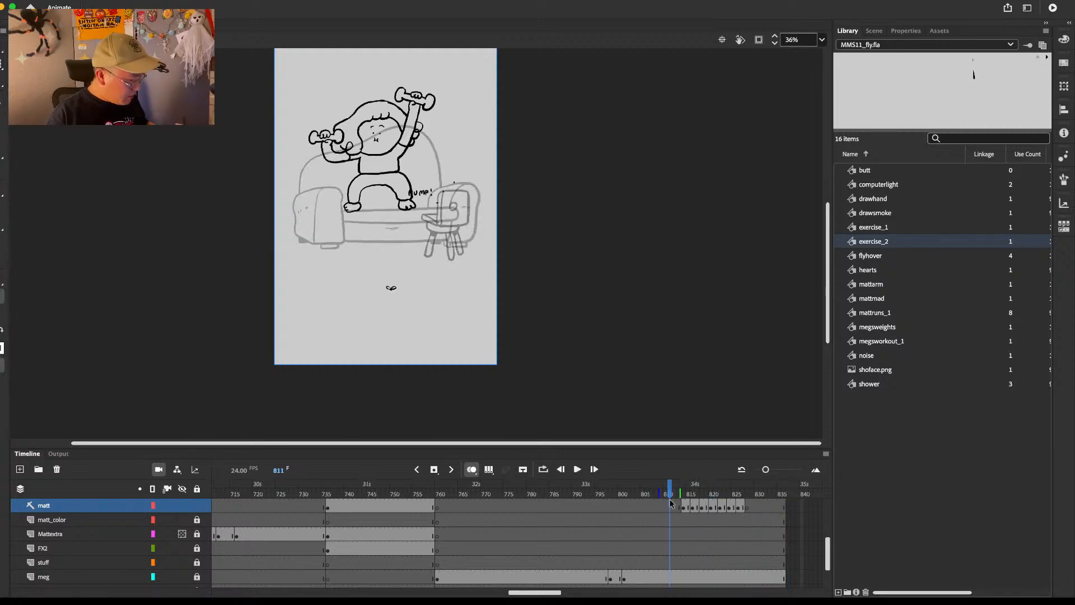
key(Return)
click(659, 495)
key(Return)
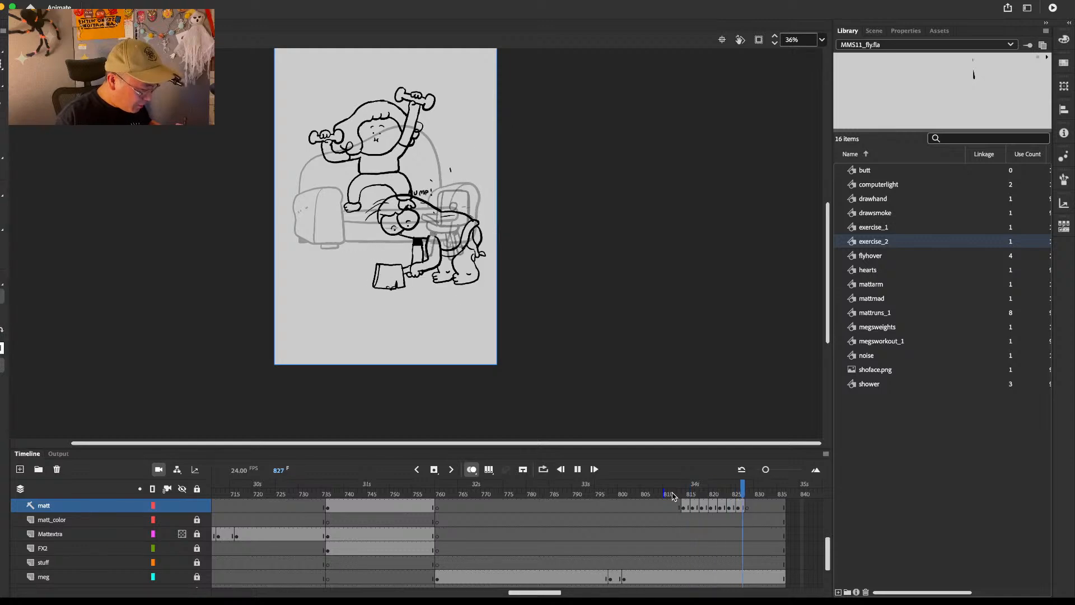
Step: Clip the content outside the stage while playing the sequence from about frame 740
drag(681, 493, 362, 512)
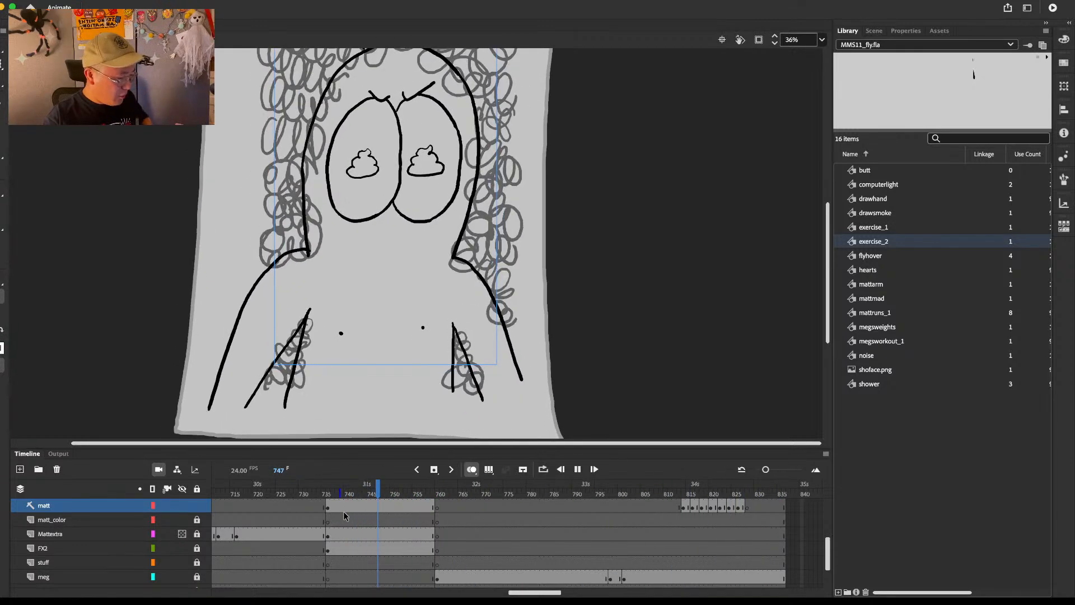
click(759, 40)
key(Return)
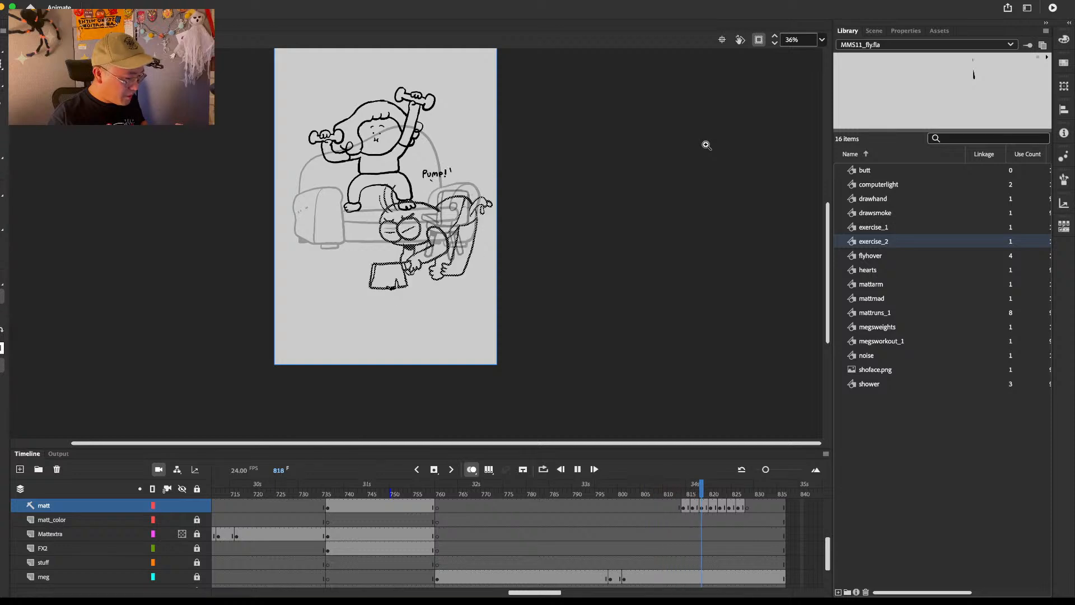
Step: Replay the swats from about frame 813 to examine how the repeated hits read
click(693, 494)
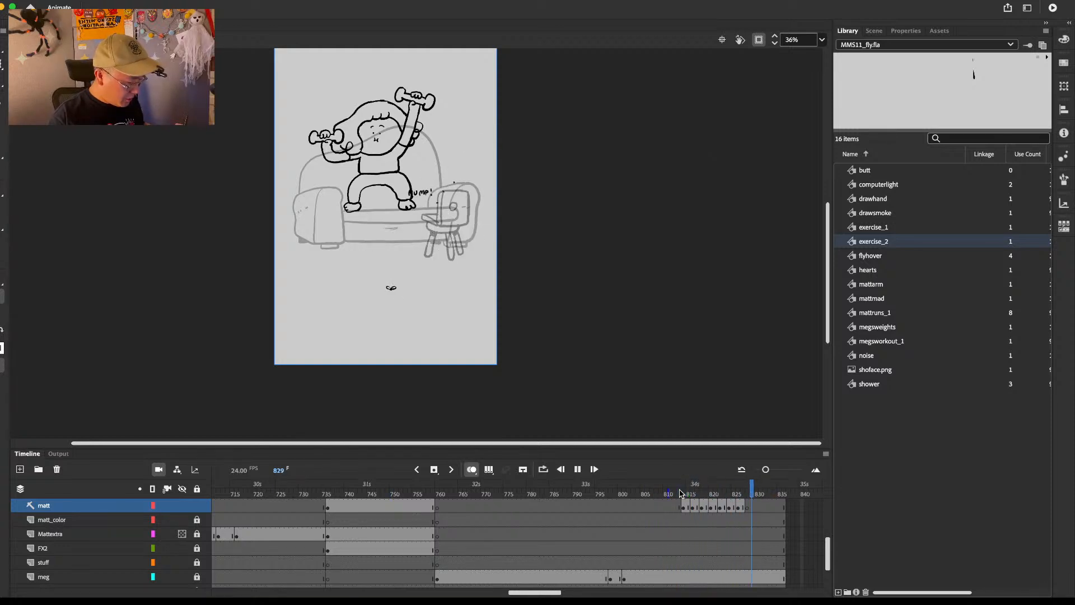
click(750, 500)
click(676, 497)
key(Return)
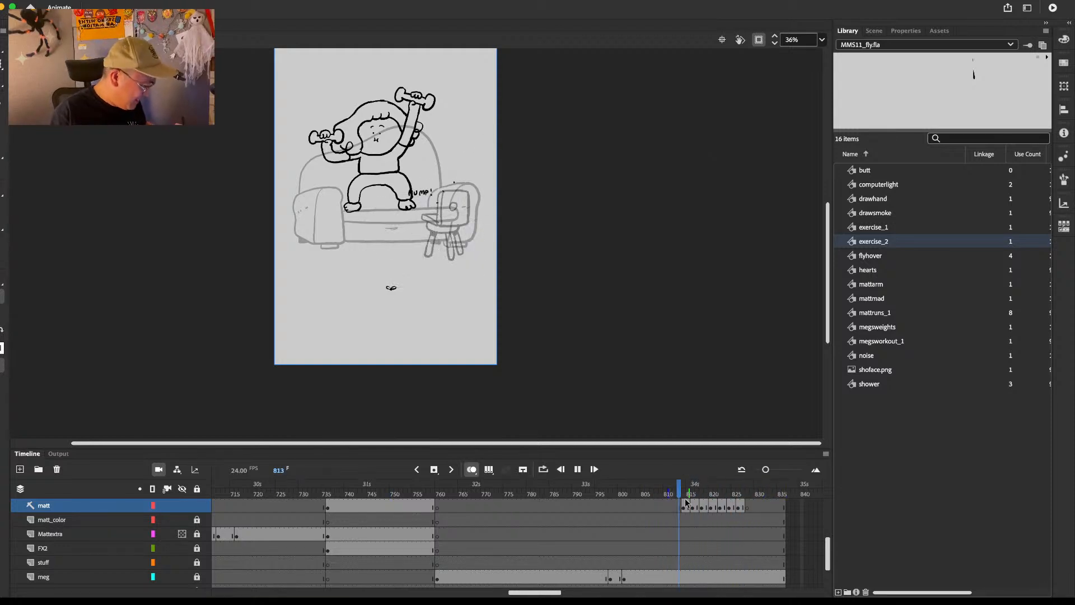
key(Return)
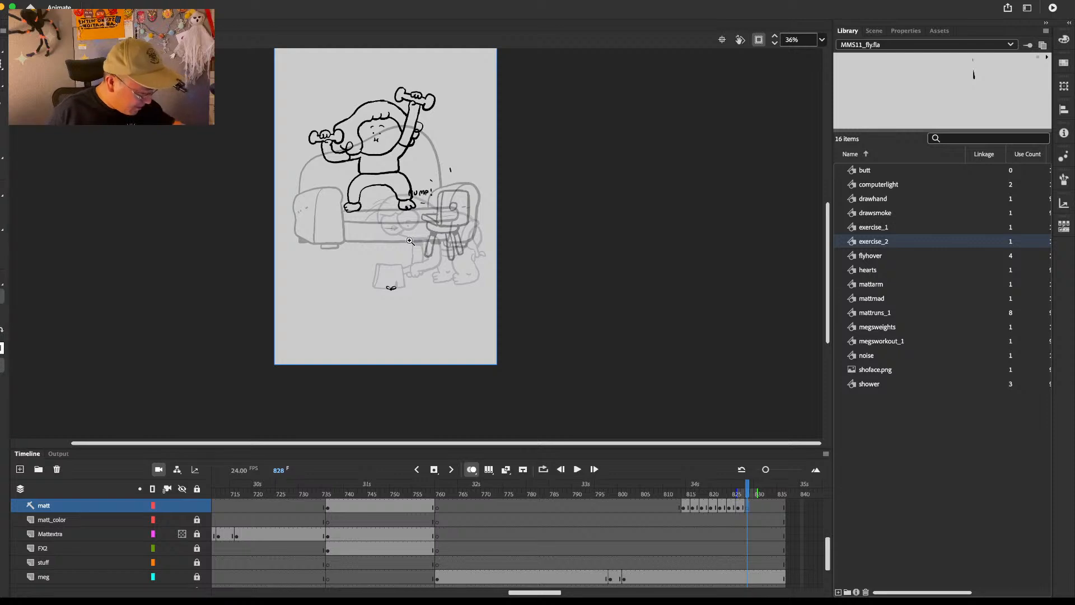
click(410, 241)
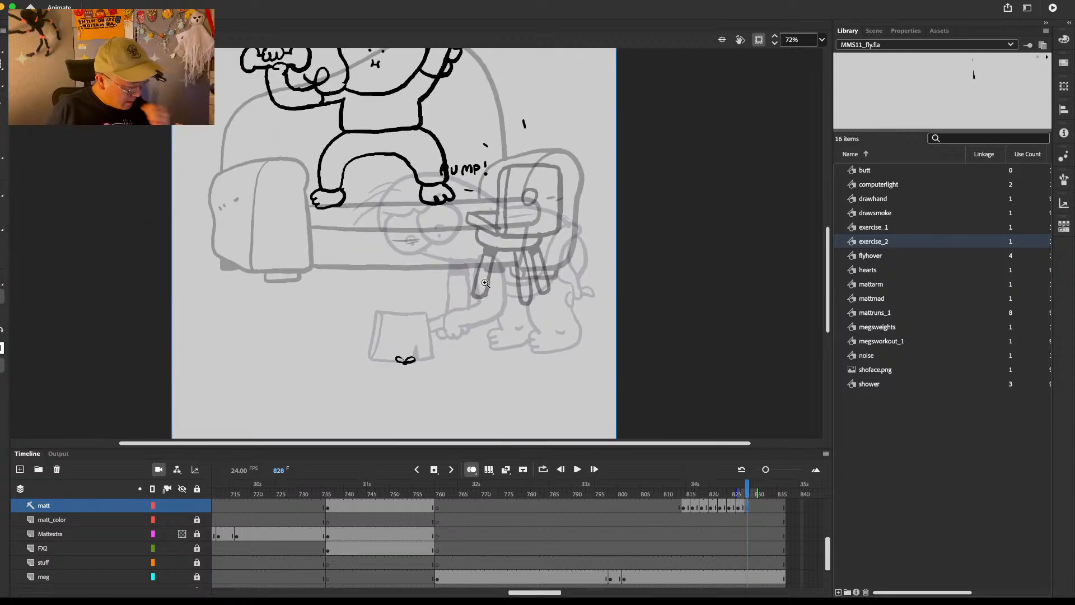
drag(400, 202, 407, 194)
mouse_move(412, 189)
mouse_down()
mouse_move(430, 172)
mouse_move(401, 237)
mouse_up()
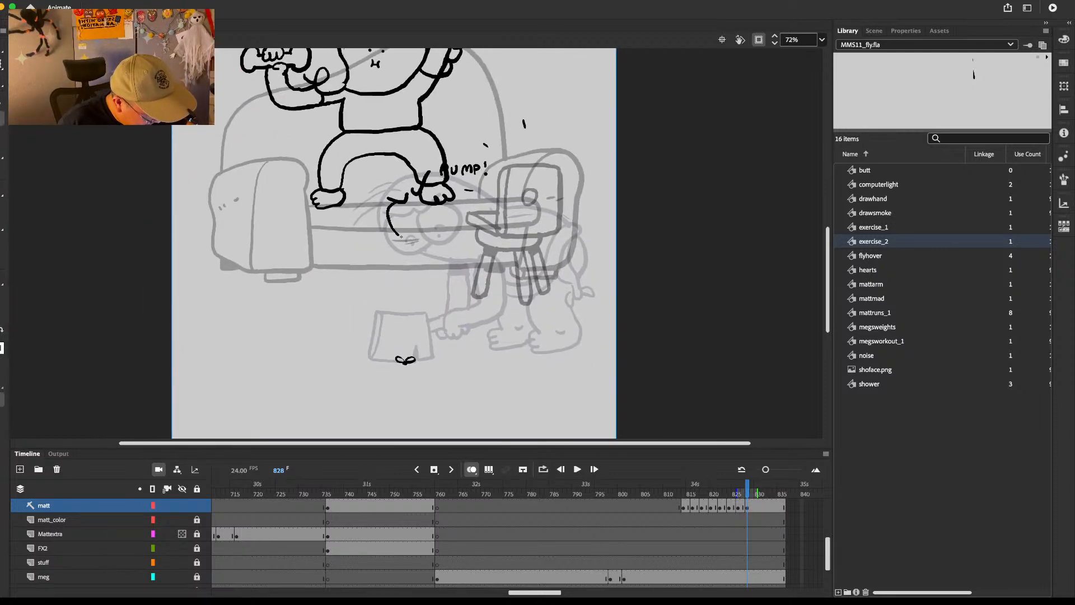
key(comma)
key(comma)
key(comma)
key(comma)
key(period)
key(period)
key(period)
key(period)
key(period)
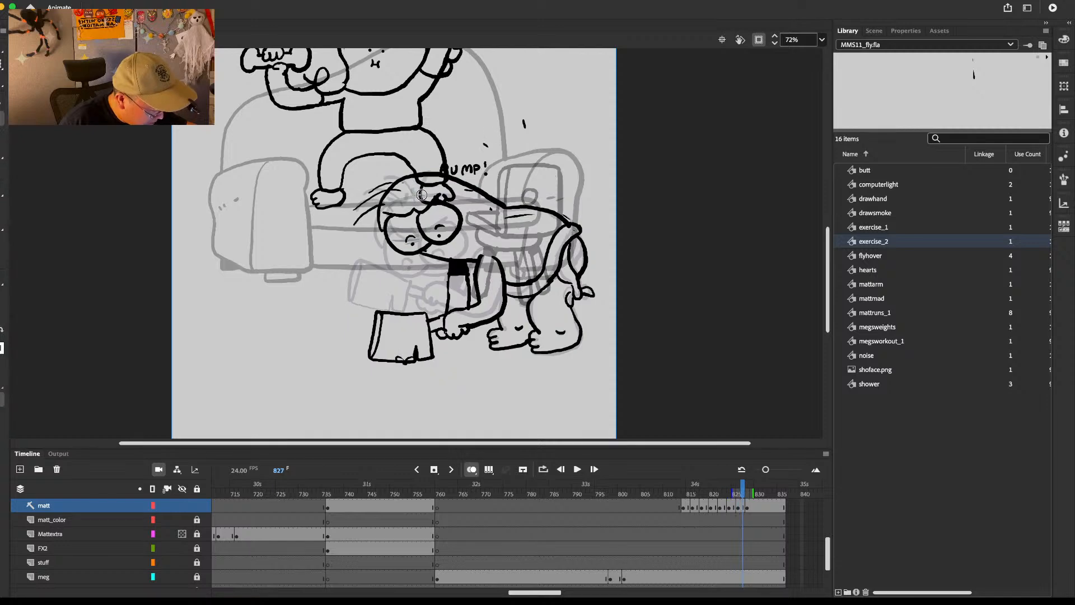
key(cmd+z)
key(cmd+z)
key(cmd+z)
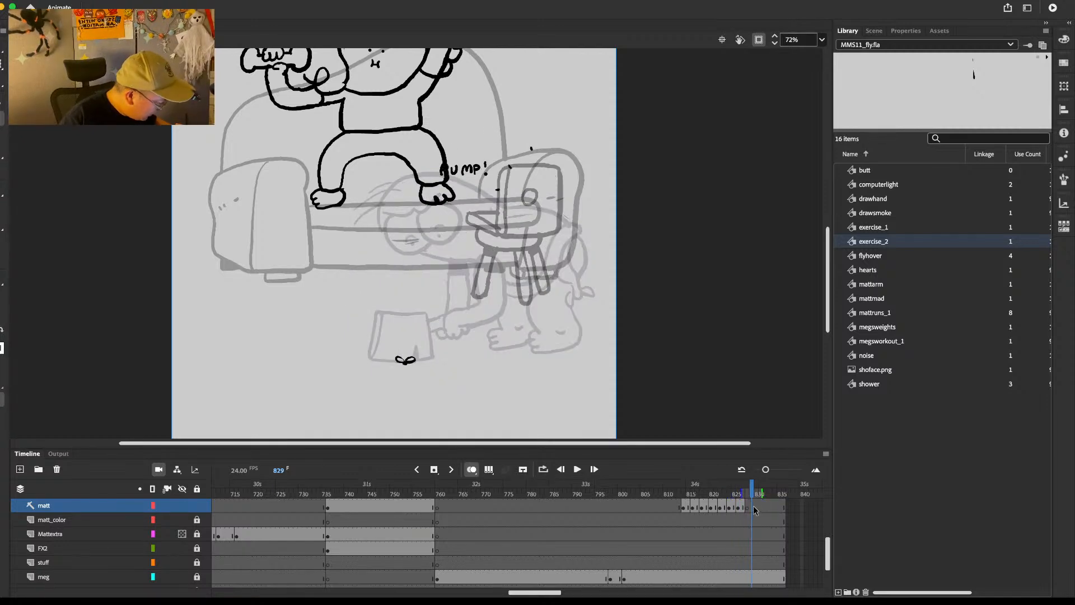
Step: Shorten the scene by removing five frames from frame 832 onward across the layers
click(759, 509)
click(767, 508)
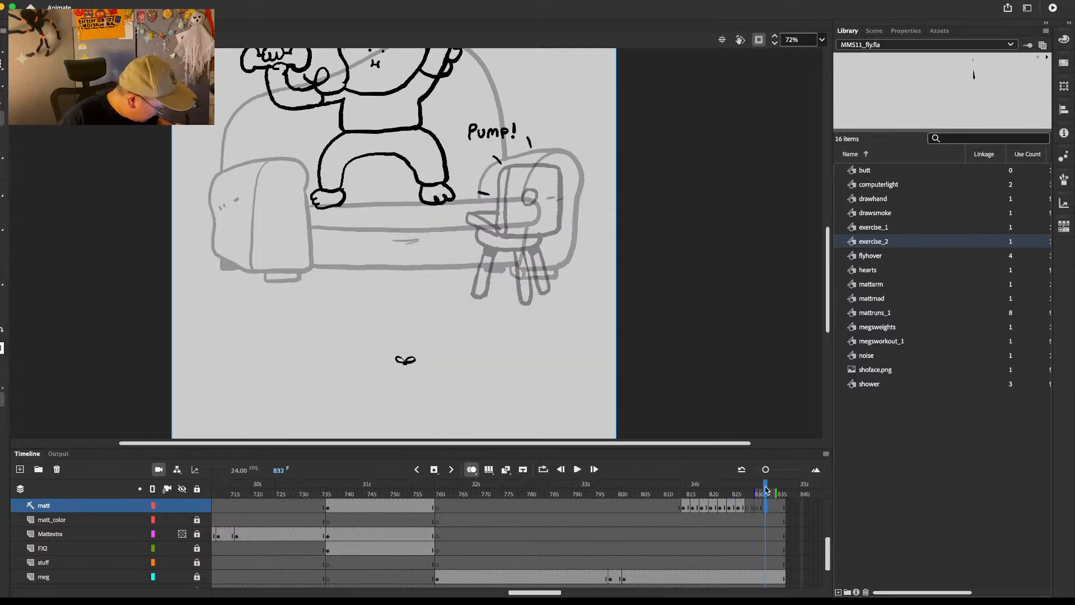
key(shift+F5)
key(shift+F5)
key(shift+F5)
key(shift+F5)
key(shift+F5)
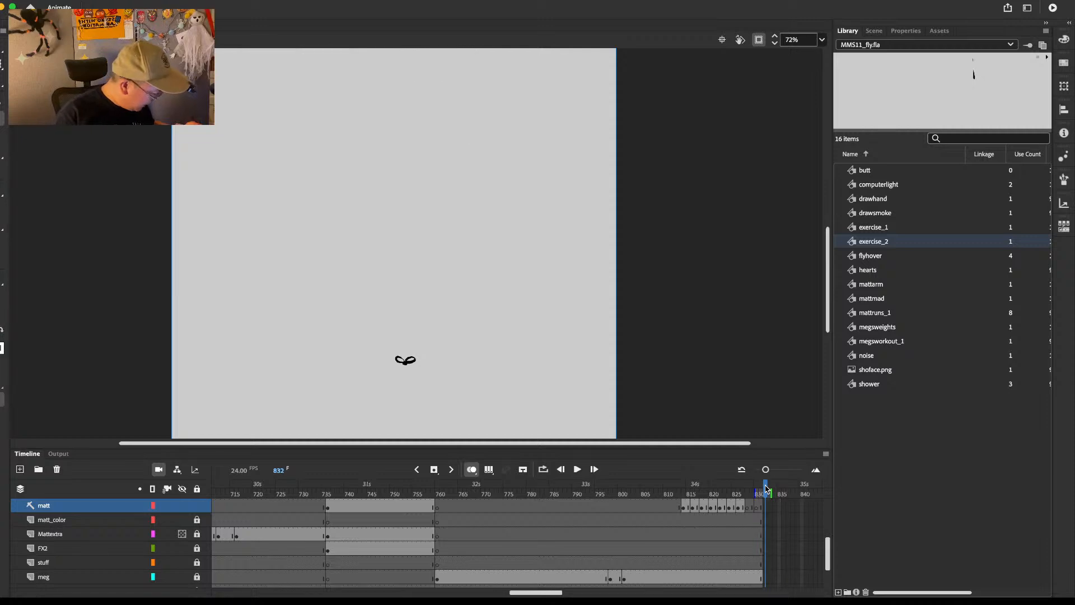
Step: Draw the two overlapping round eyes with pupils and angry brows on frame 828, lower than in the previous drawing
click(752, 509)
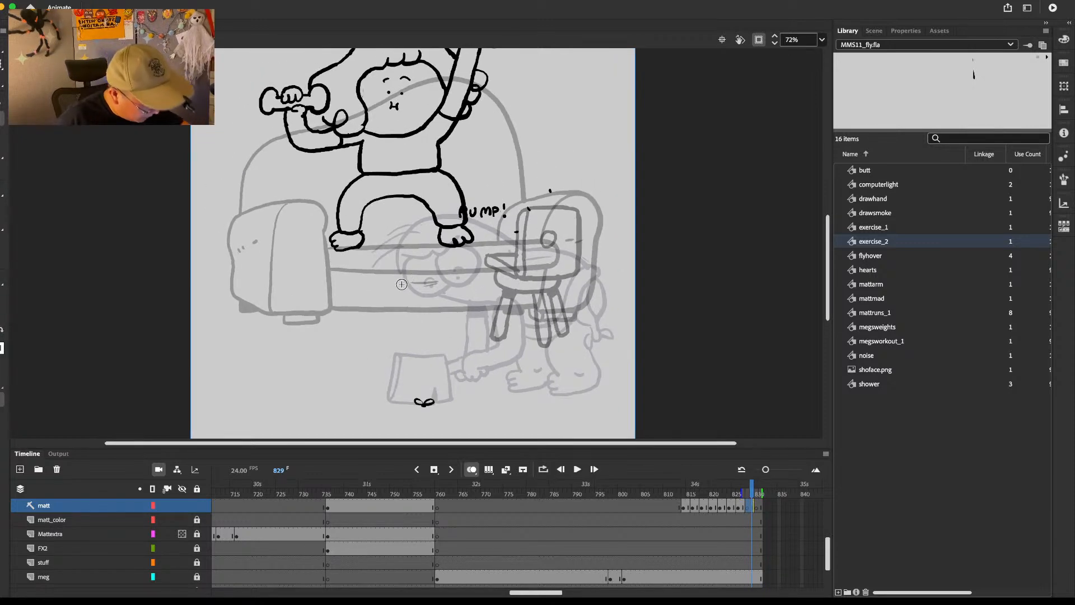
key(comma)
key(comma)
key(comma)
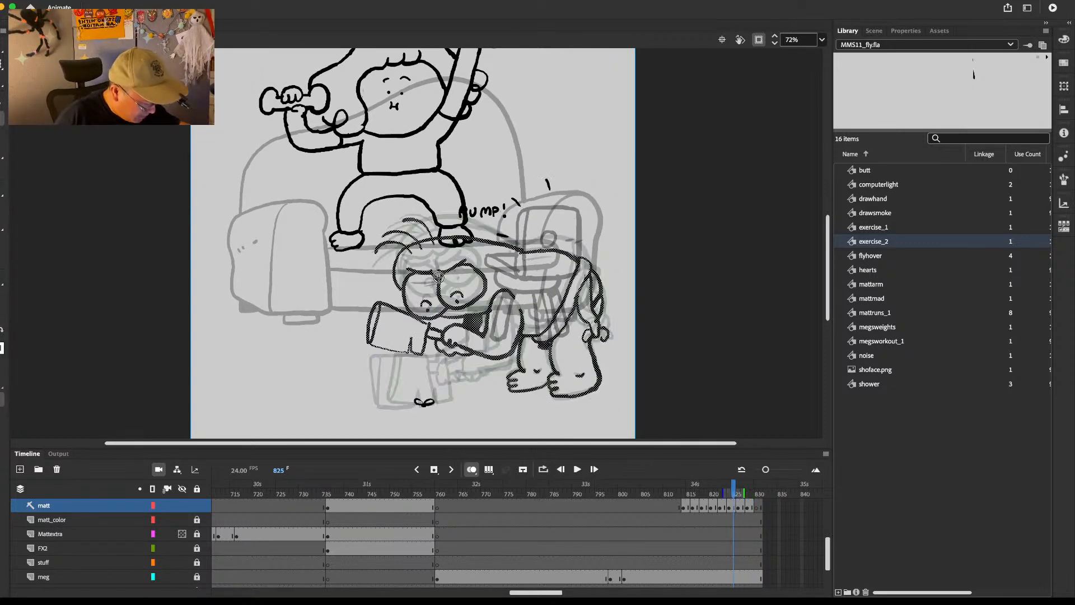
key(period)
key(period)
key(e)
key(b)
mouse_move(437, 282)
mouse_down()
mouse_move(455, 260)
mouse_move(455, 297)
mouse_up()
key(e)
key(b)
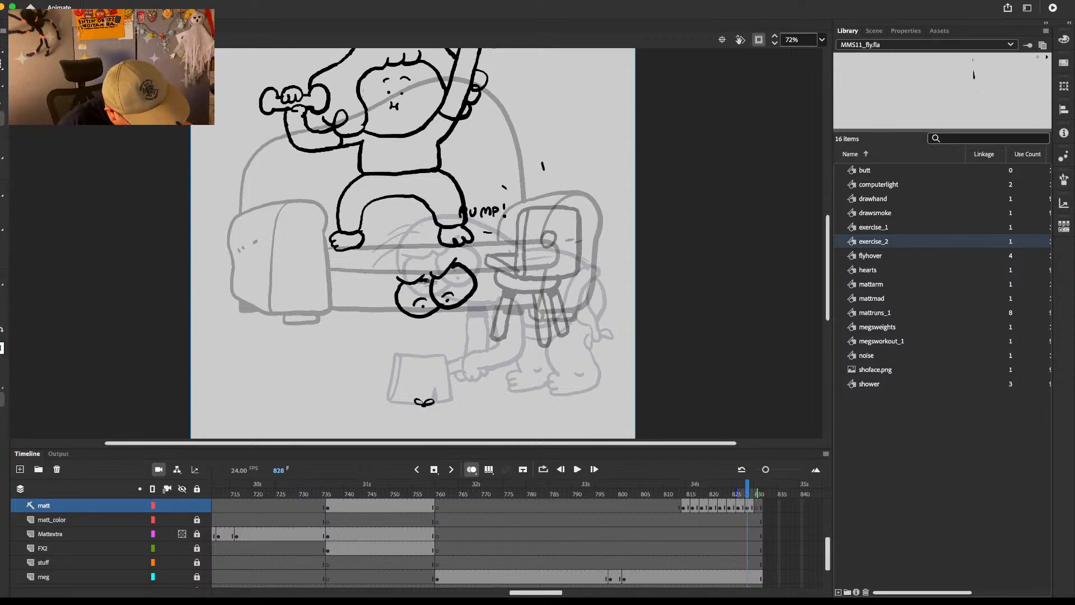
Step: Draw the curved head outline and jaw line and the bent arm with its gripping hand on frame 828
mouse_move(399, 278)
mouse_down()
mouse_move(456, 231)
mouse_move(505, 241)
mouse_up()
drag(428, 316, 491, 305)
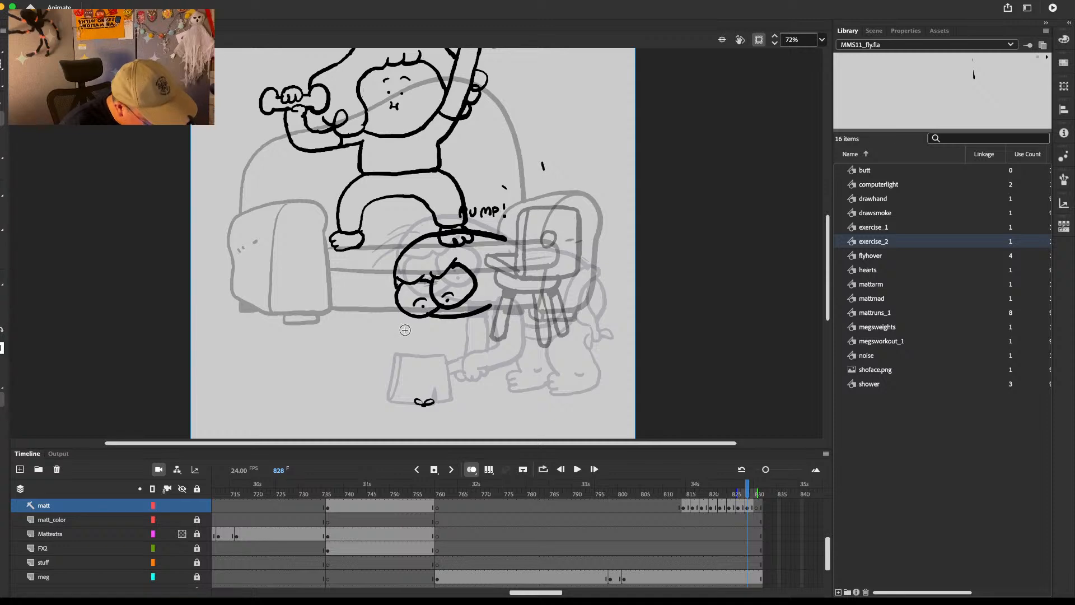
drag(435, 329, 461, 336)
key(super+z)
key(e)
key(b)
mouse_move(442, 330)
mouse_down()
mouse_move(491, 321)
mouse_move(509, 288)
mouse_move(521, 303)
mouse_up()
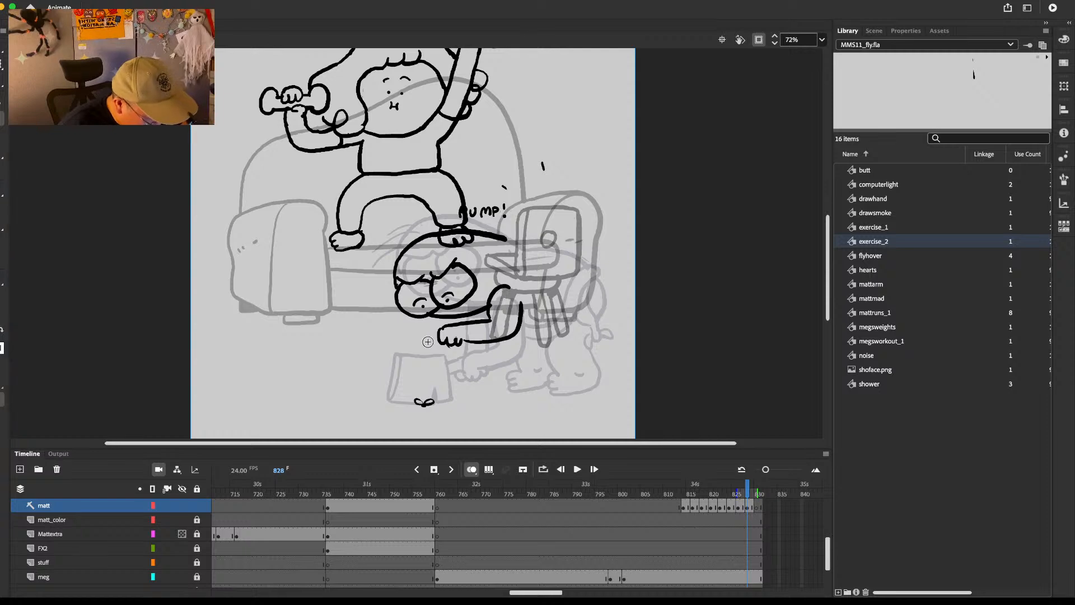
Step: Finish the gripping hand, draw the raised boxy swatting tool, and fill the dark patch below the jaw on frame 828
key(e)
drag(446, 347, 451, 347)
key(b)
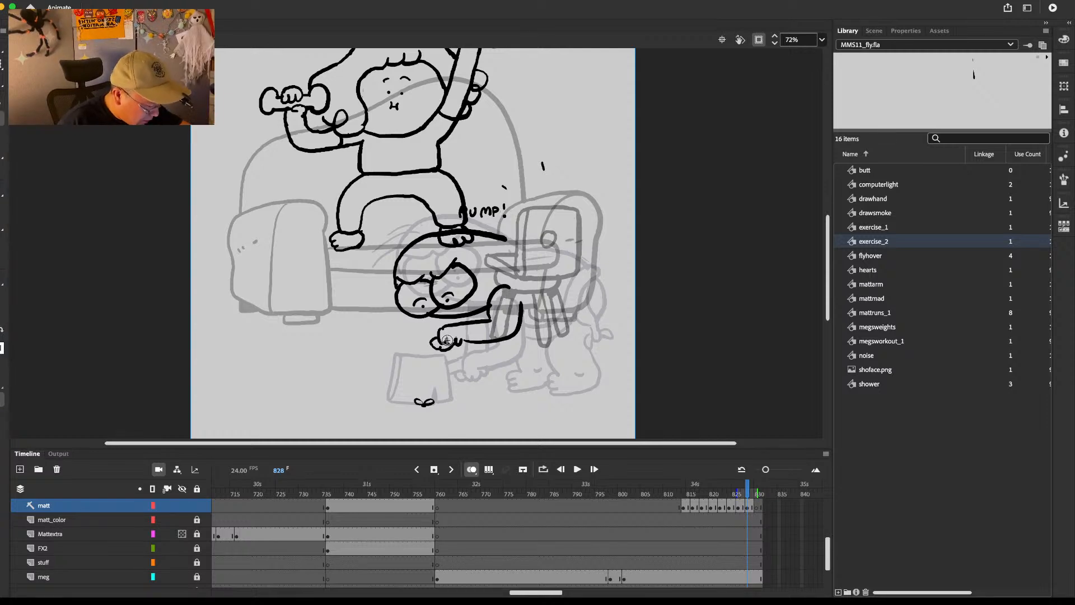
mouse_move(434, 329)
mouse_down()
mouse_move(384, 309)
mouse_move(358, 332)
mouse_move(403, 356)
mouse_up()
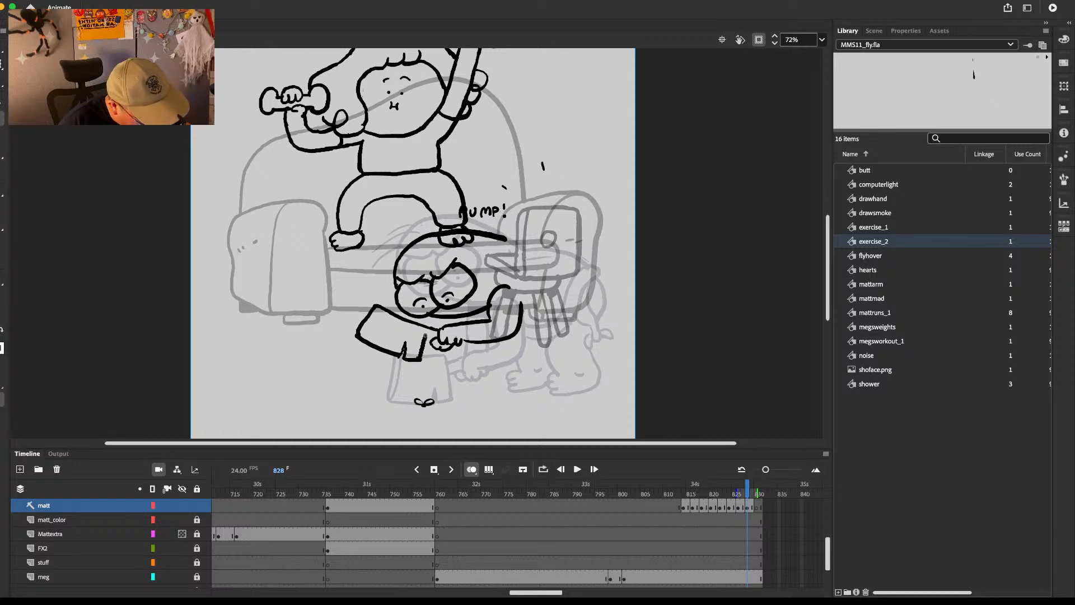
key(comma)
key(period)
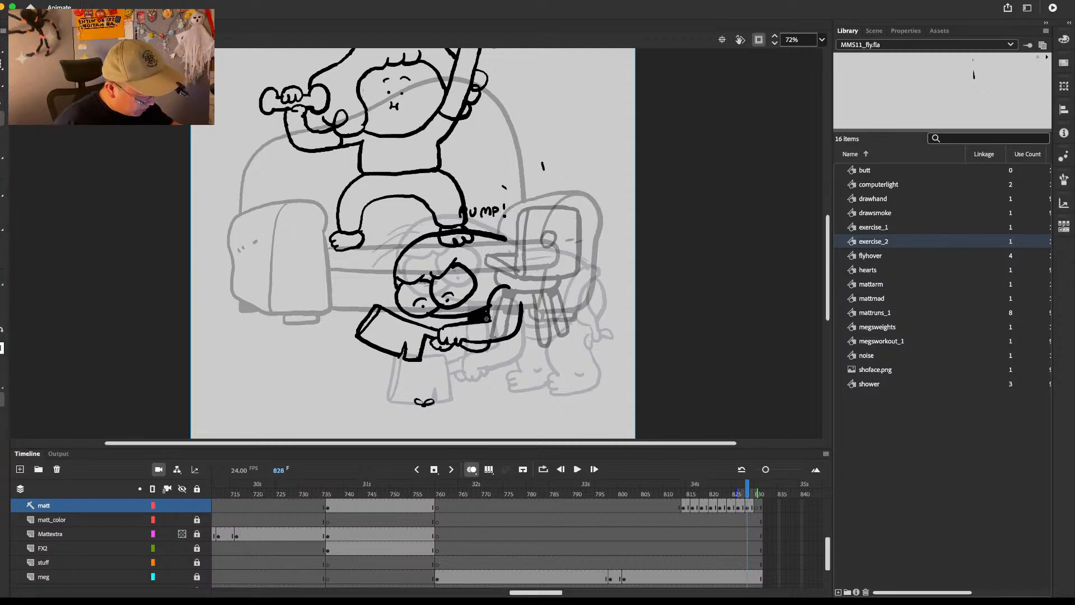
key(comma)
key(period)
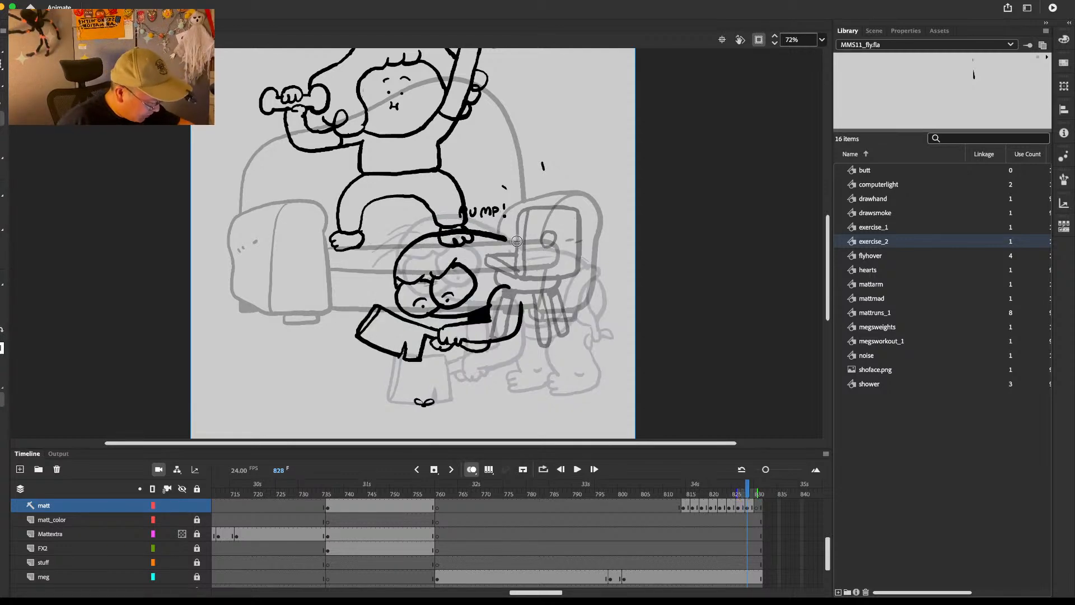
Step: Add the hair strands and extend the arched back line of the bent-over character on frame 828
drag(384, 220, 414, 231)
mouse_move(374, 233)
mouse_down()
mouse_move(407, 234)
mouse_move(394, 245)
mouse_up()
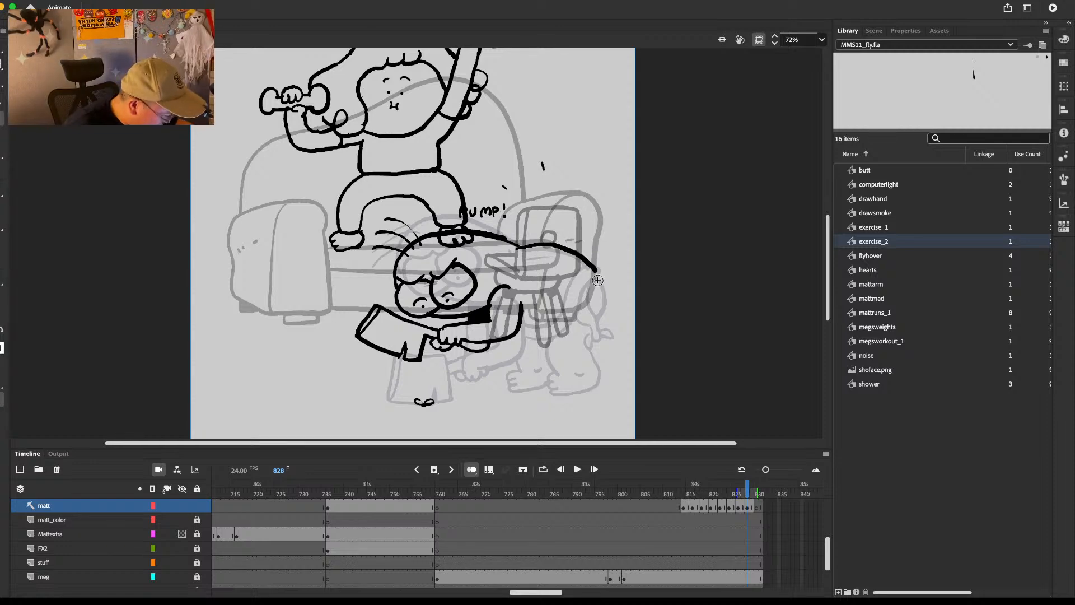
key(comma)
key(period)
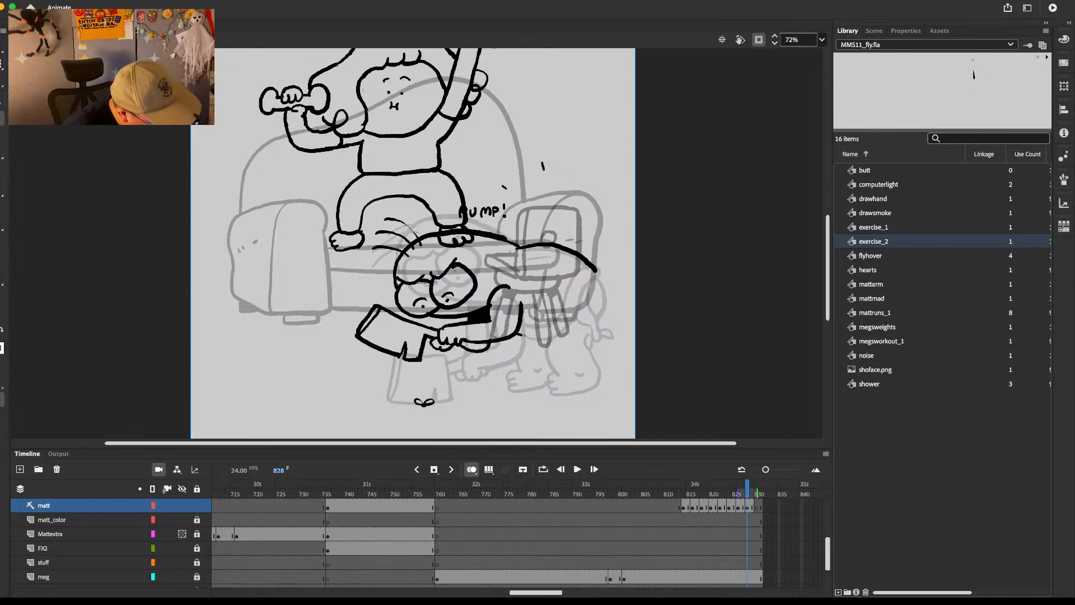
Step: Draw the underside of the torso and the trailing arm with its dangling hand on frame 828, cleaning up stray lines
mouse_move(564, 308)
mouse_down()
mouse_move(548, 322)
mouse_move(585, 278)
mouse_move(604, 273)
mouse_move(592, 287)
mouse_move(591, 336)
mouse_move(599, 330)
mouse_move(586, 341)
mouse_move(598, 337)
mouse_move(591, 287)
mouse_move(580, 302)
mouse_up()
key(e)
key(b)
key(e)
key(b)
key(comma)
key(period)
key(comma)
key(period)
key(e)
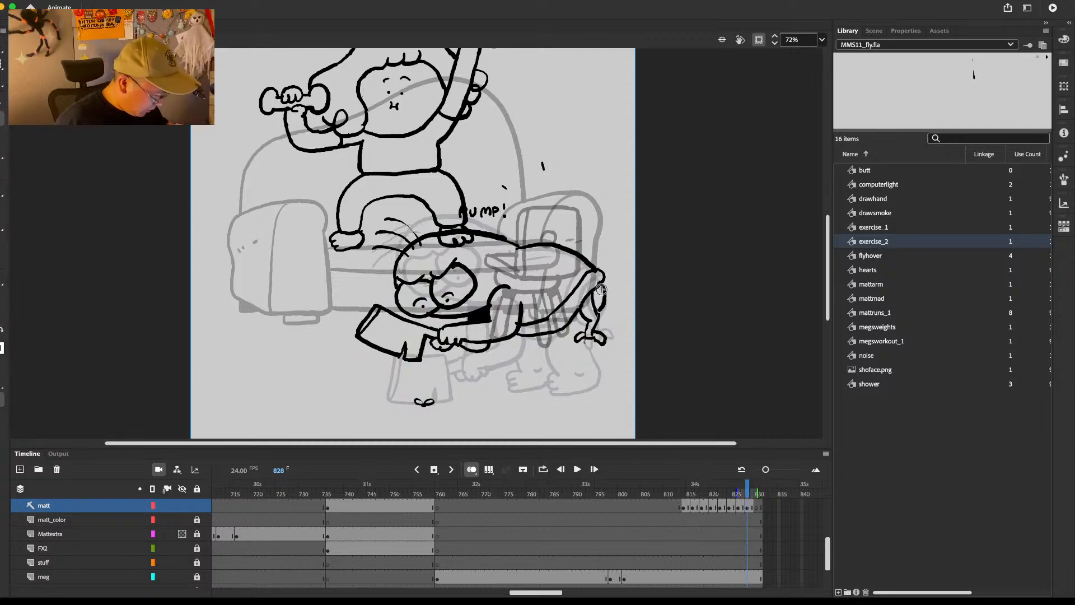
drag(596, 312, 587, 334)
key(b)
drag(593, 307, 595, 318)
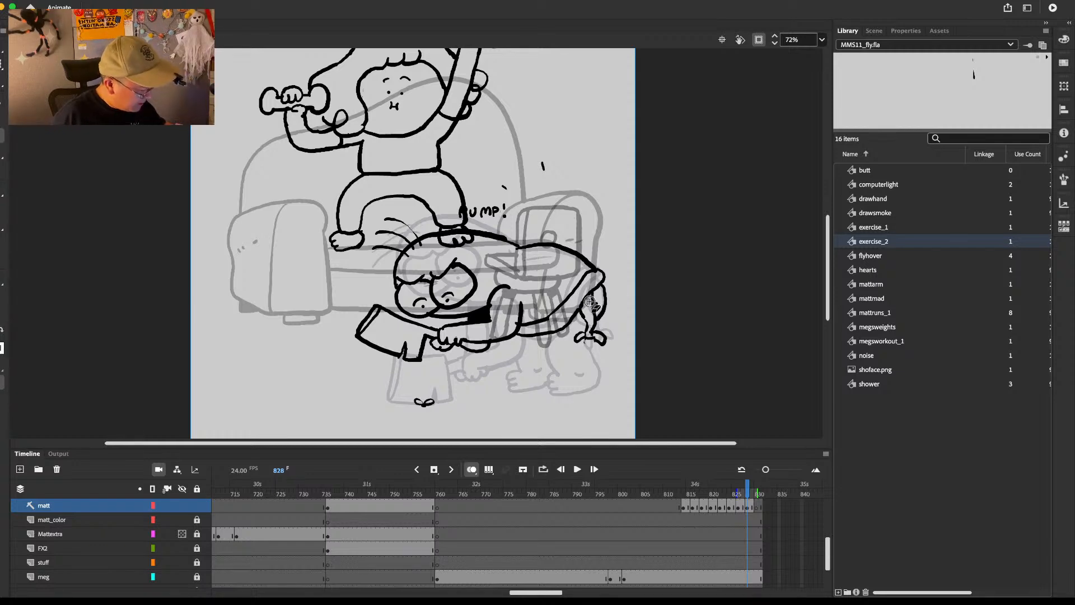
Step: Draw both legs and feet beneath the body on frame 828 to complete the pose
scroll(607, 301, down, 1)
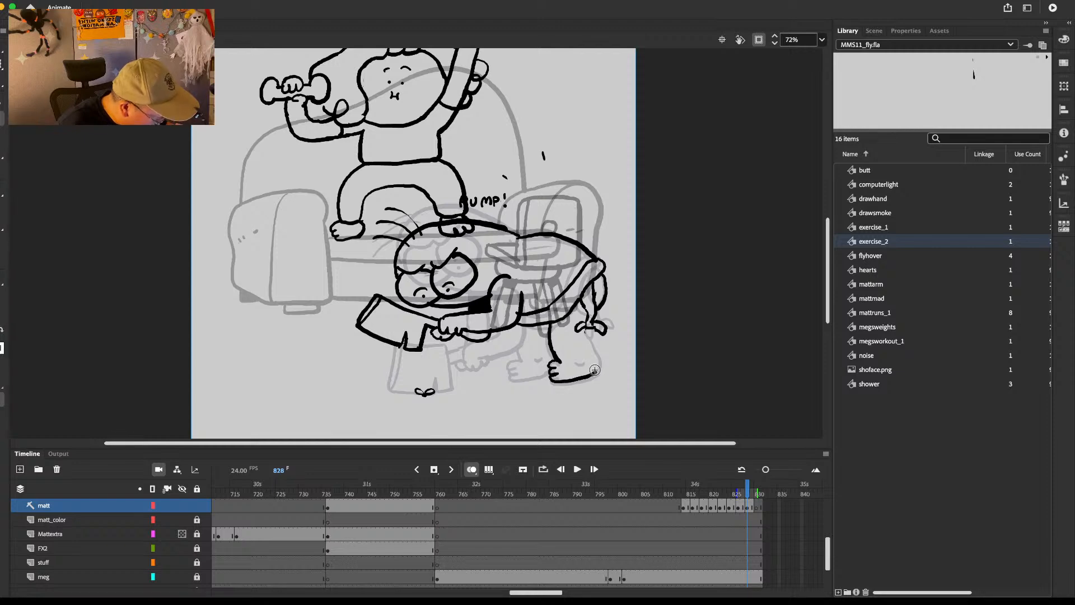
drag(552, 380, 597, 357)
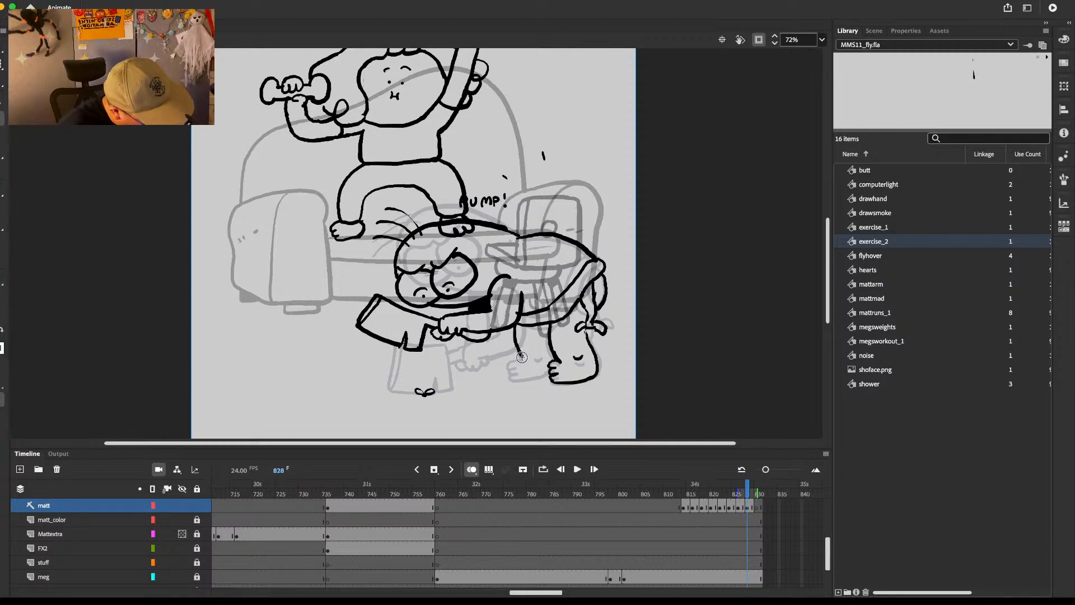
drag(551, 381, 509, 356)
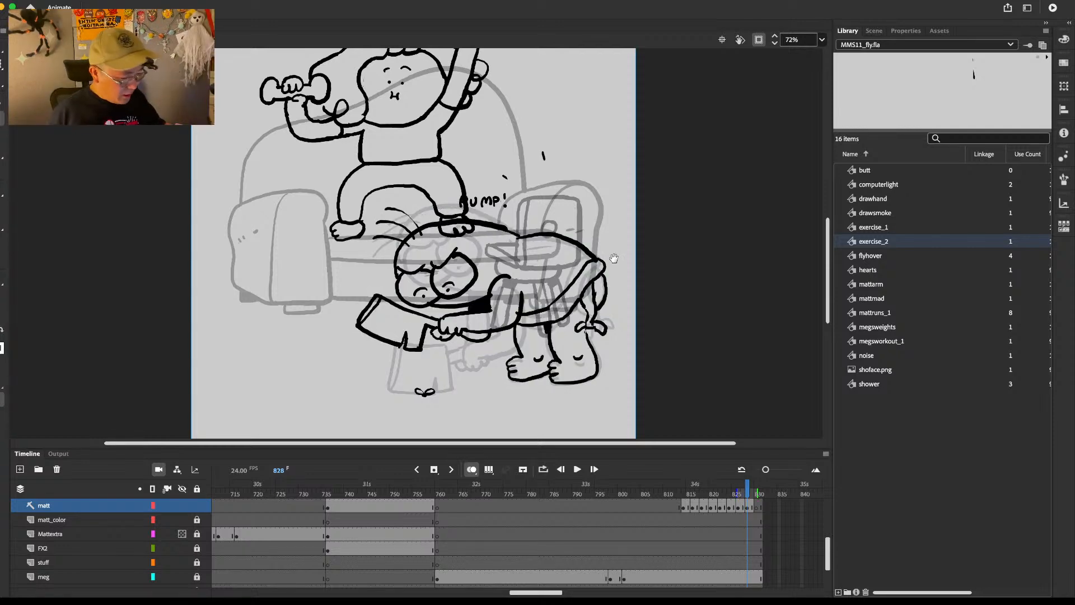
Step: Draw the boxy tool slammed down over the fly, with the hand gripping its edge, on frame 830
drag(613, 258, 595, 265)
key(period)
key(period)
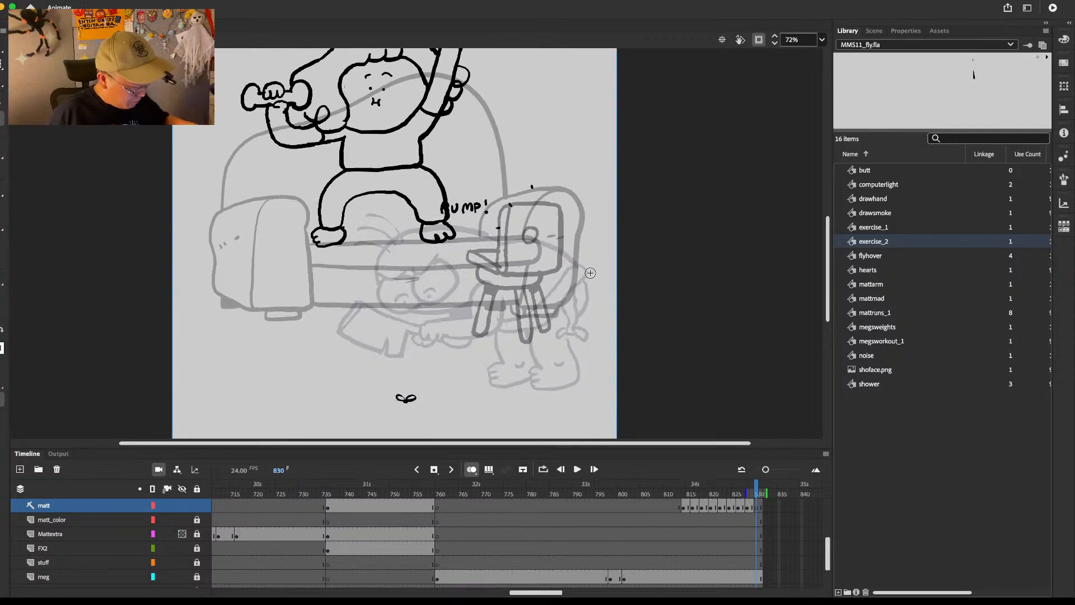
key(comma)
key(period)
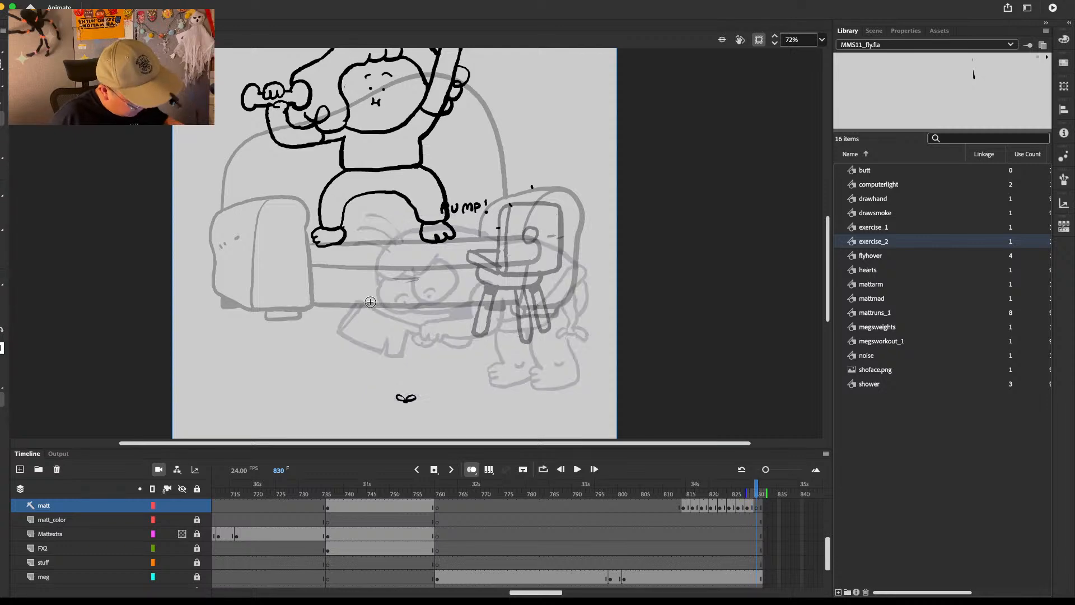
mouse_move(438, 366)
mouse_down()
mouse_move(462, 357)
mouse_move(383, 353)
mouse_move(402, 397)
mouse_up()
key(super+z)
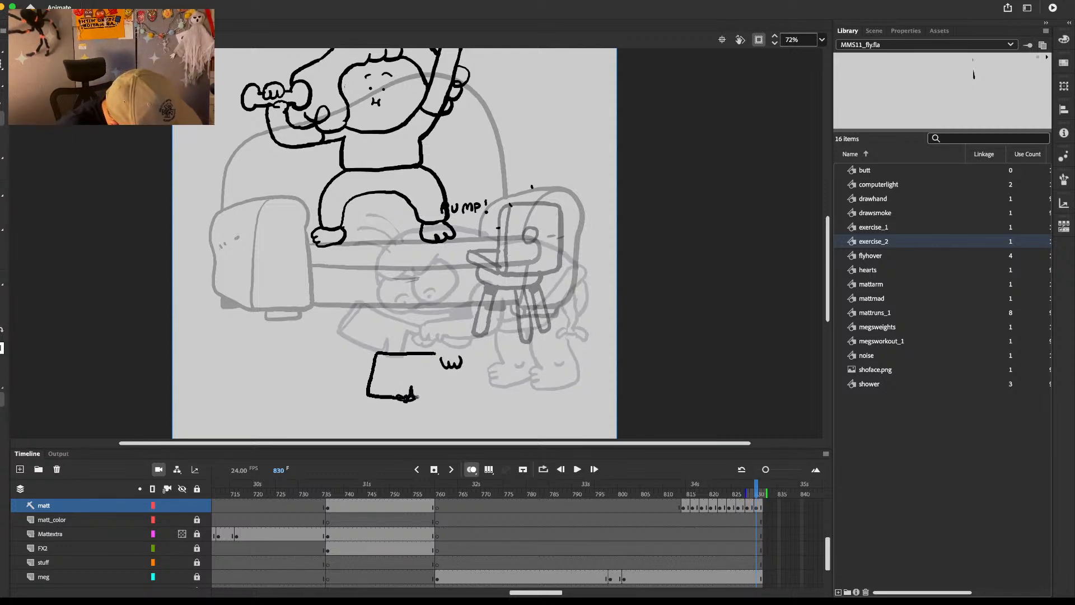
drag(433, 364, 438, 353)
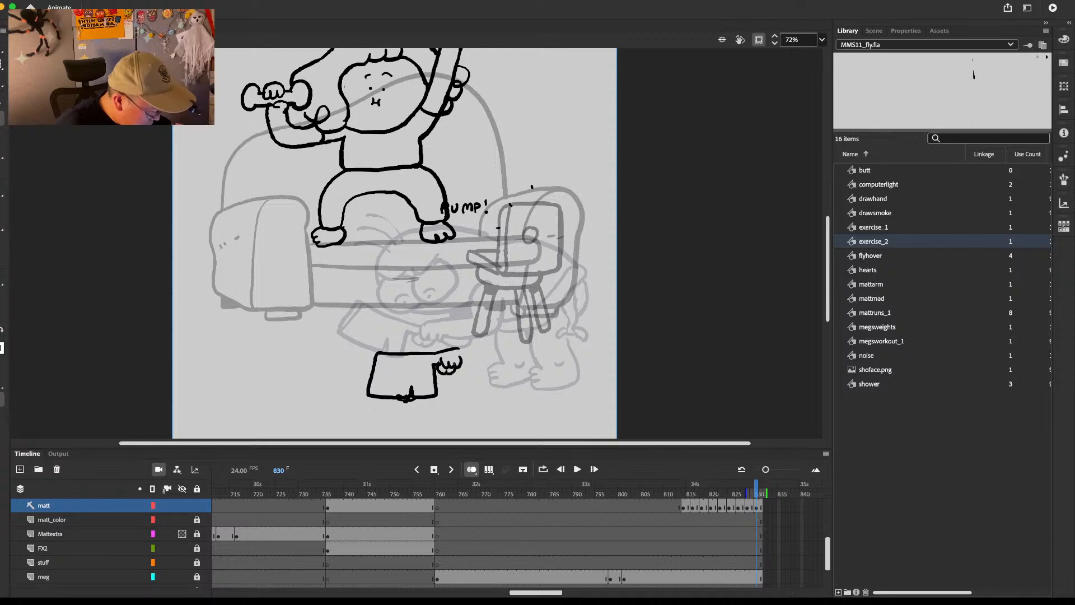
Step: Draw the two overlapping round eyes with pupils and lower-lid marks on frame 830
mouse_move(392, 244)
mouse_down()
mouse_move(417, 257)
mouse_move(384, 277)
mouse_move(415, 297)
mouse_up()
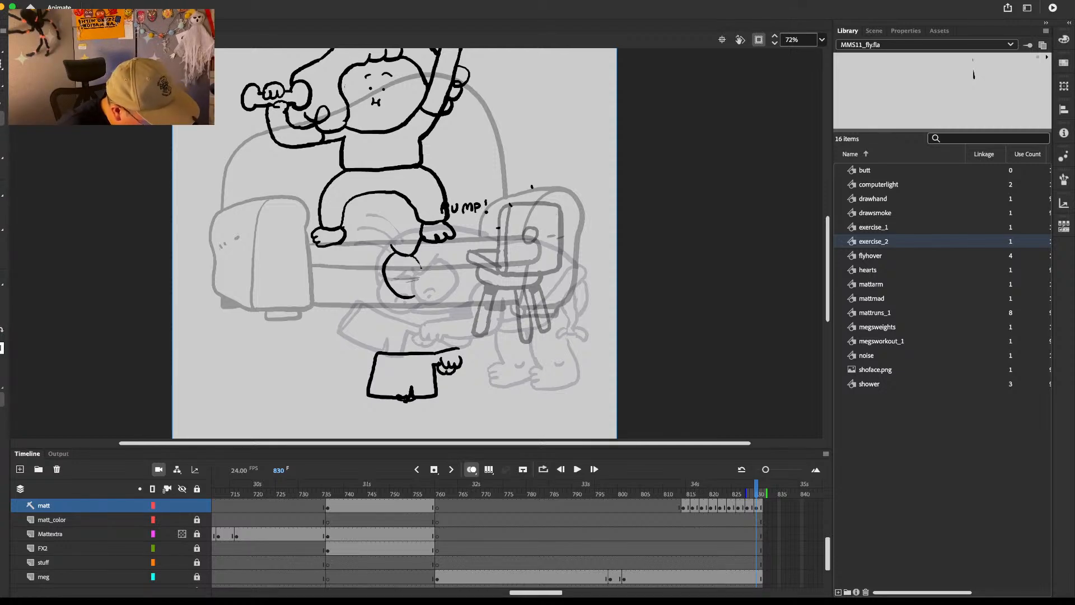
drag(416, 256, 409, 267)
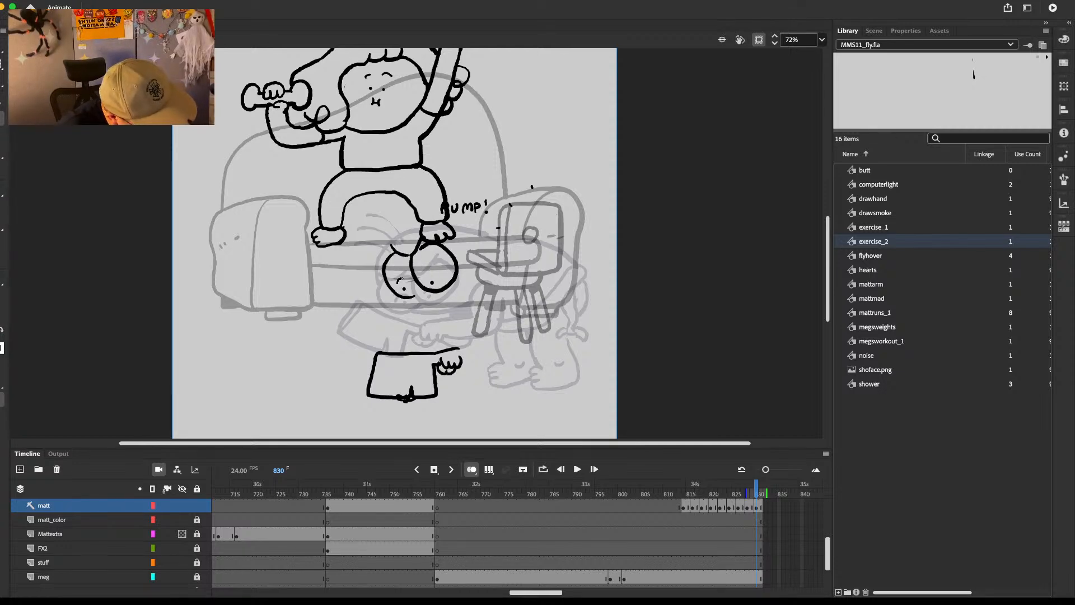
key(comma)
key(period)
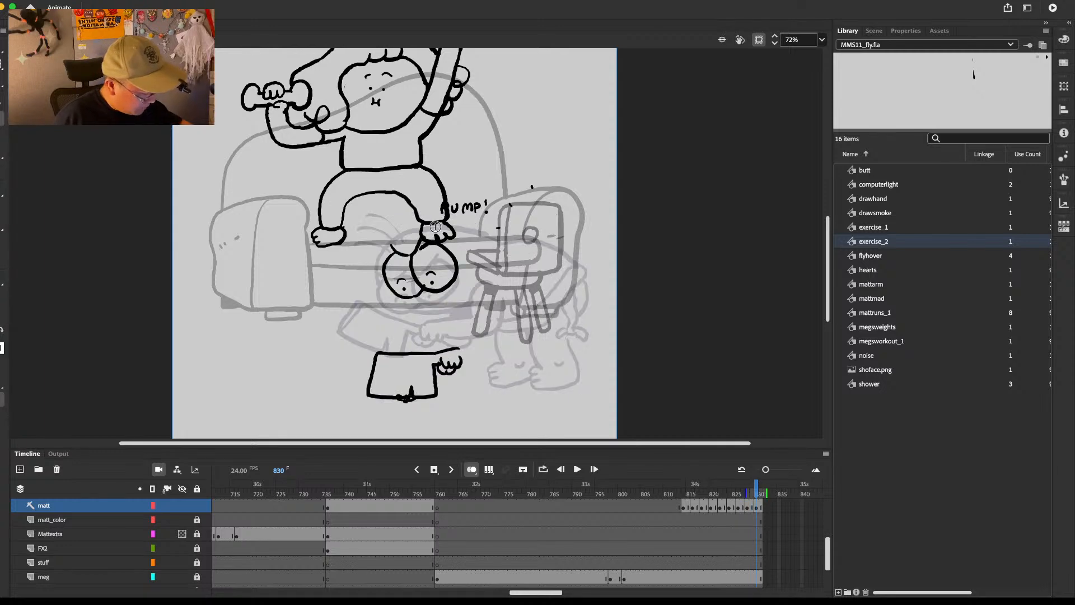
Step: Draw the head outline, jaw line and arm reaching down to the tool, with the dark patch below the jaw, on frame 830
mouse_move(428, 233)
mouse_down()
mouse_move(389, 257)
mouse_move(387, 226)
mouse_move(435, 207)
mouse_move(485, 226)
mouse_up()
drag(418, 296, 473, 294)
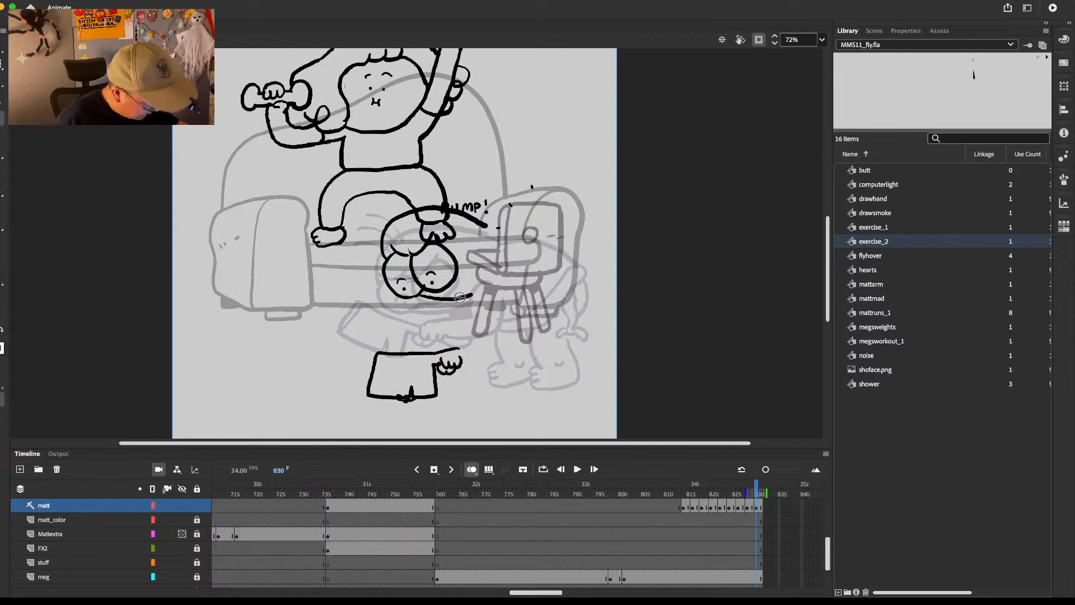
drag(440, 352, 500, 287)
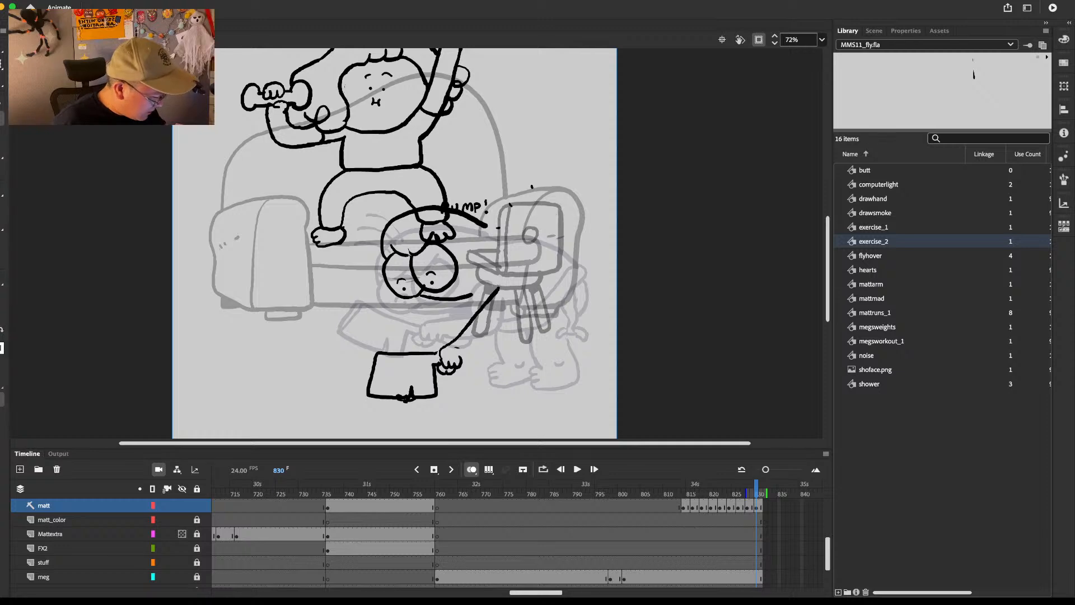
mouse_move(463, 360)
mouse_down()
mouse_move(518, 302)
mouse_move(464, 311)
mouse_move(480, 293)
mouse_up()
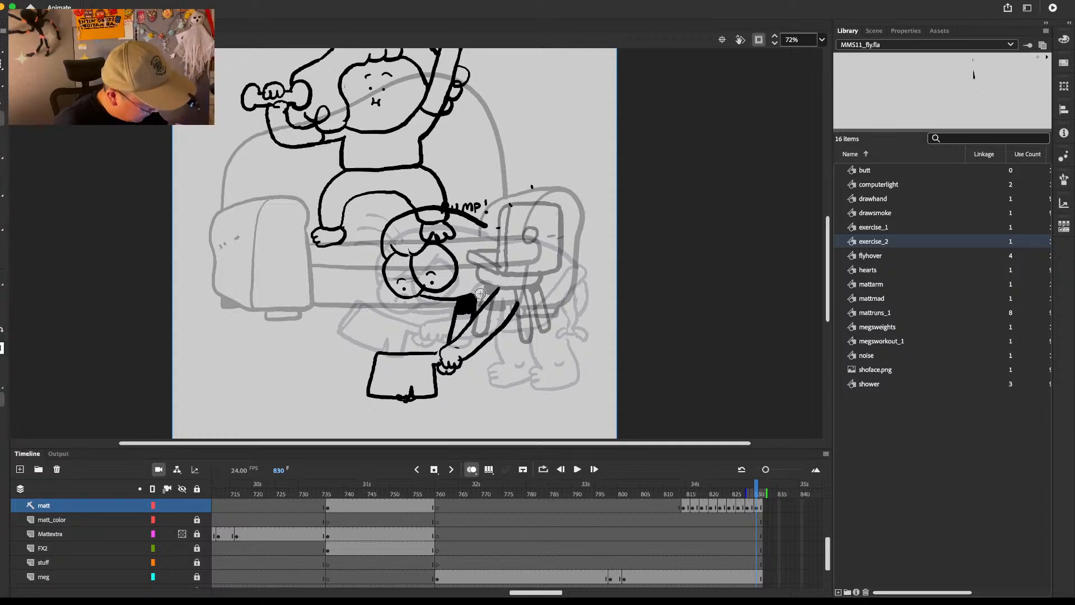
Step: Draw the arched back, lower torso, trailing arm, and both legs and feet on frame 830, redrawing the rear leg and arm lines
mouse_move(494, 222)
mouse_down()
mouse_move(567, 240)
mouse_move(574, 259)
mouse_move(523, 308)
mouse_up()
drag(586, 257, 543, 365)
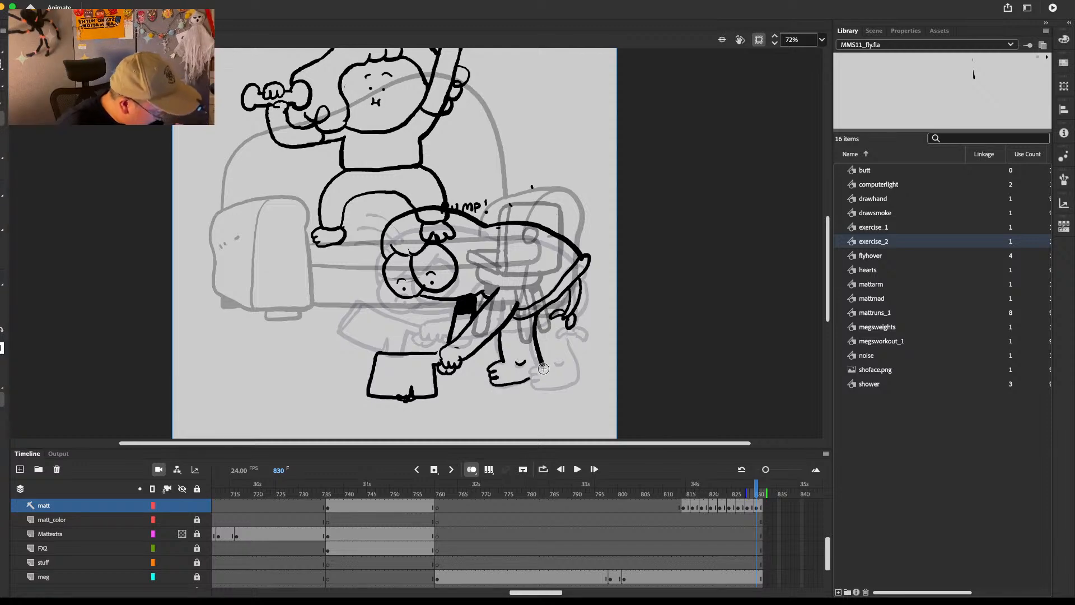
drag(543, 368, 529, 374)
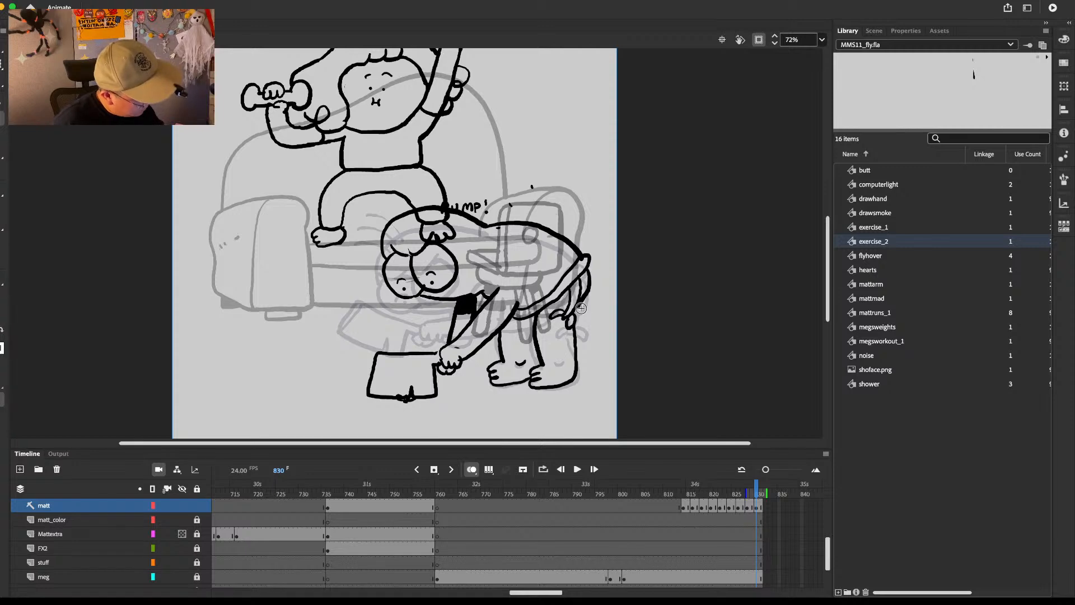
key(super+z)
key(e)
drag(576, 330, 575, 361)
key(b)
drag(587, 272, 580, 308)
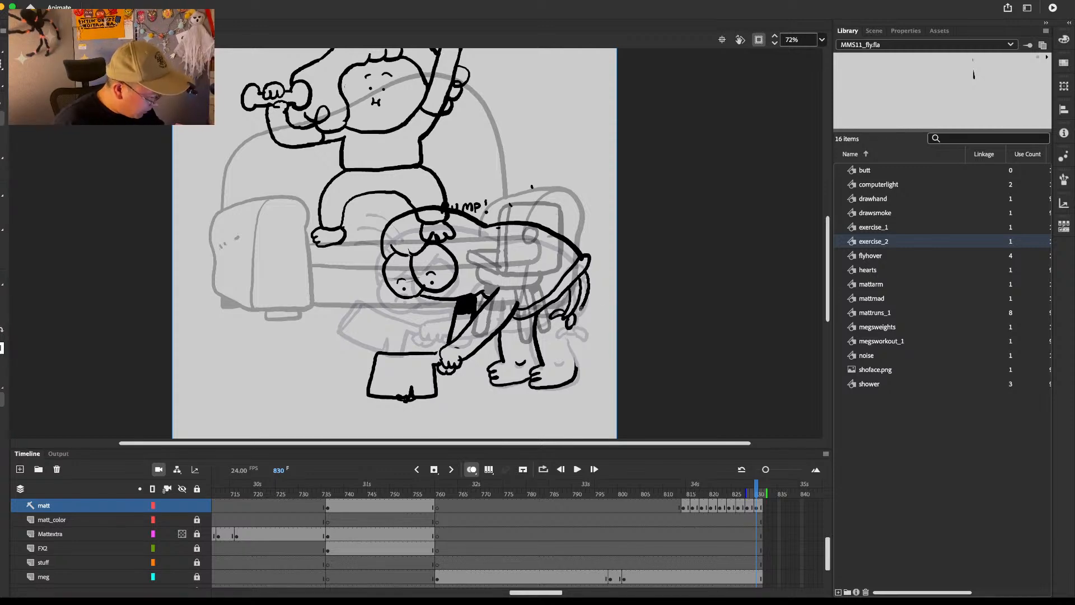
drag(554, 358, 565, 359)
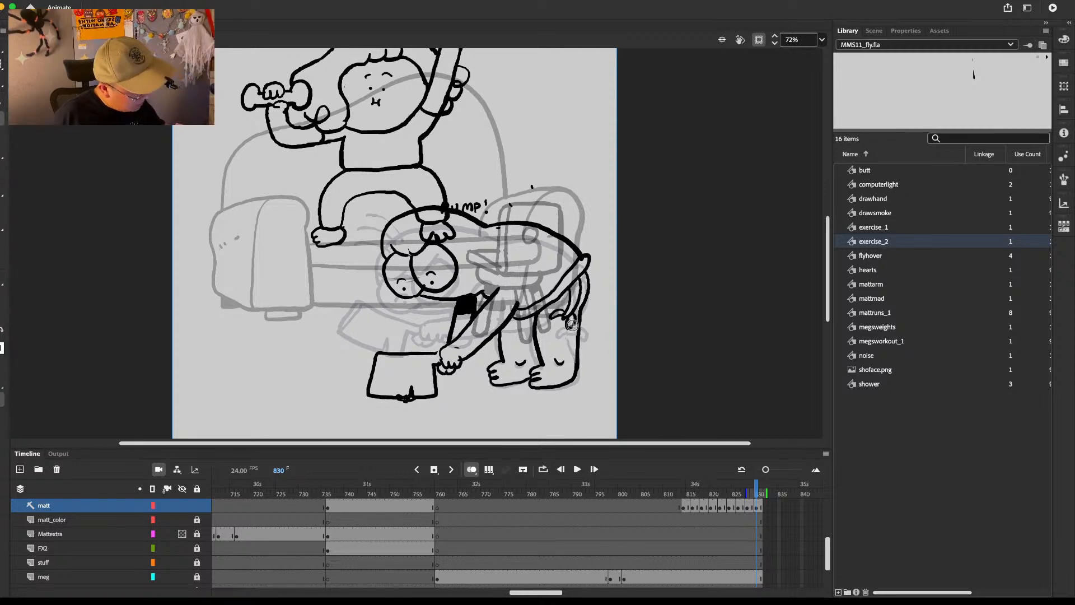
Step: Add the hair strands above the head on frame 830
key(z)
alt+click(564, 238)
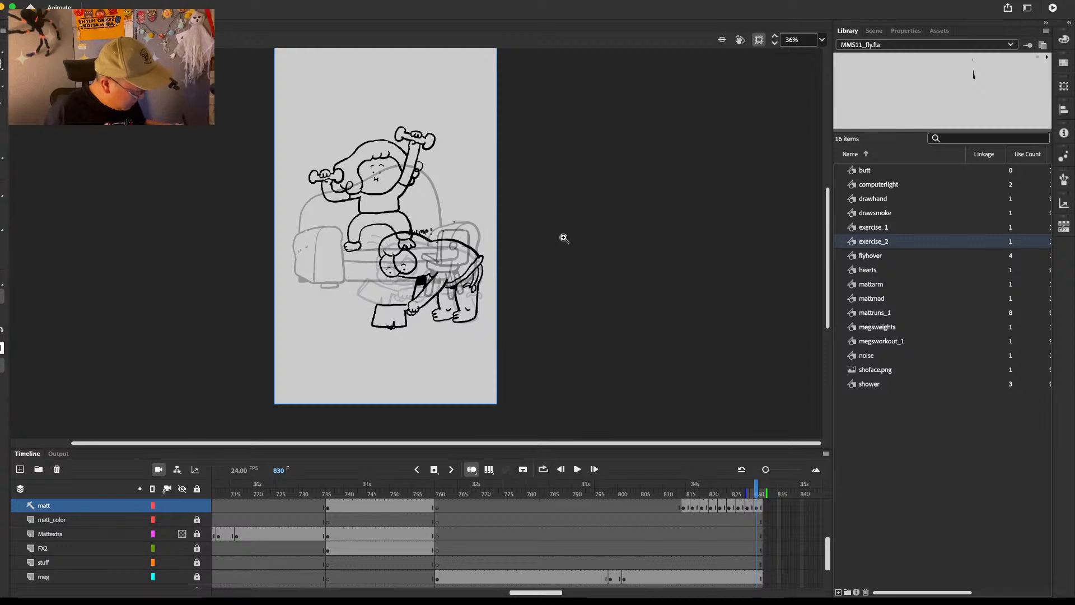
click(381, 227)
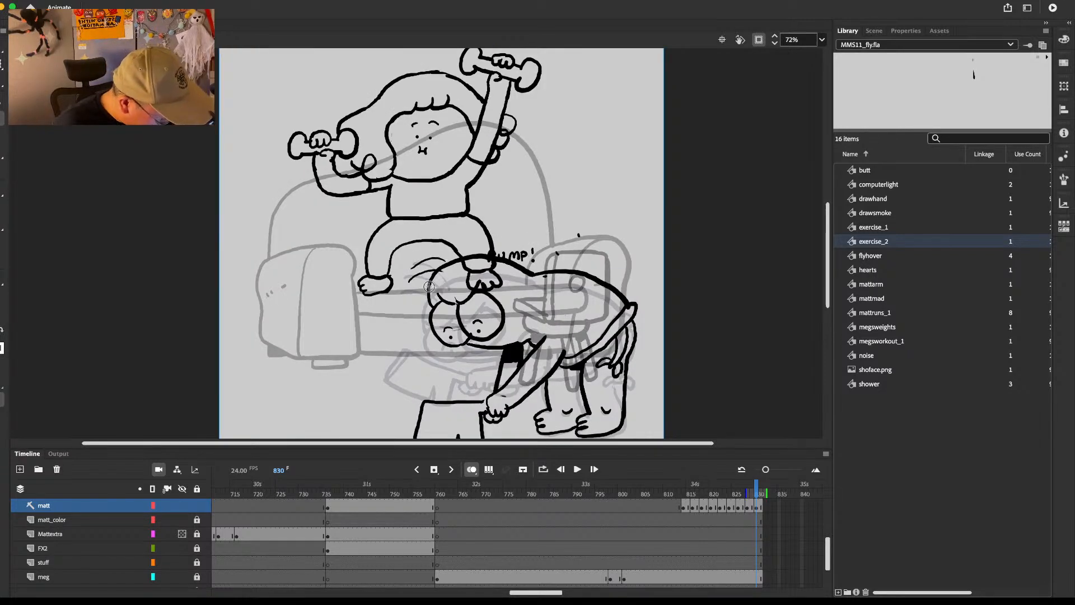
alt+click(586, 265)
Step: Play the scene from frame 806 to examine the swats with the new drawings
click(645, 496)
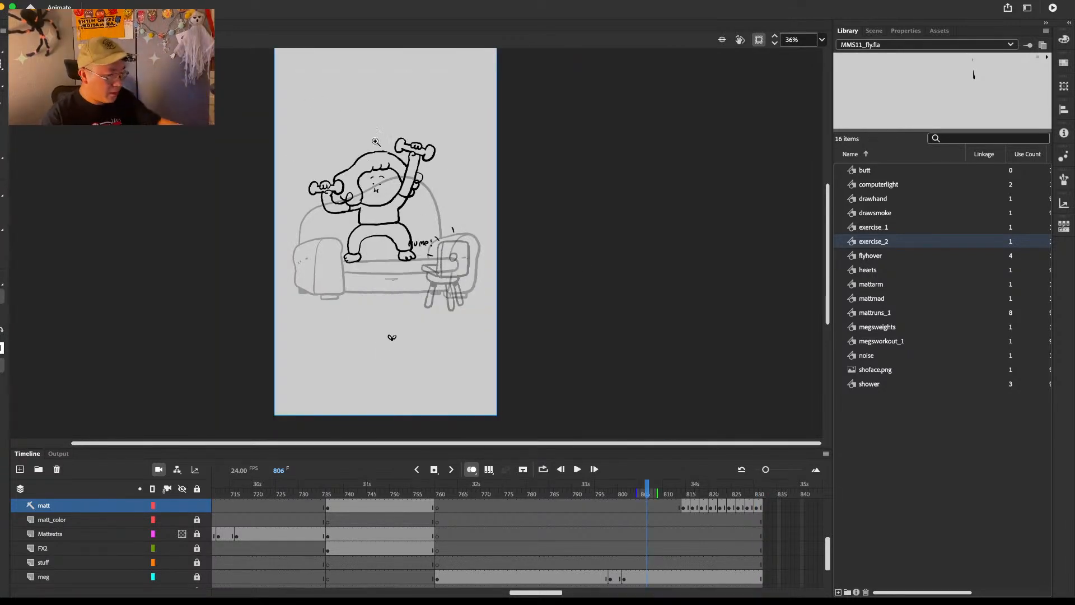
key(Return)
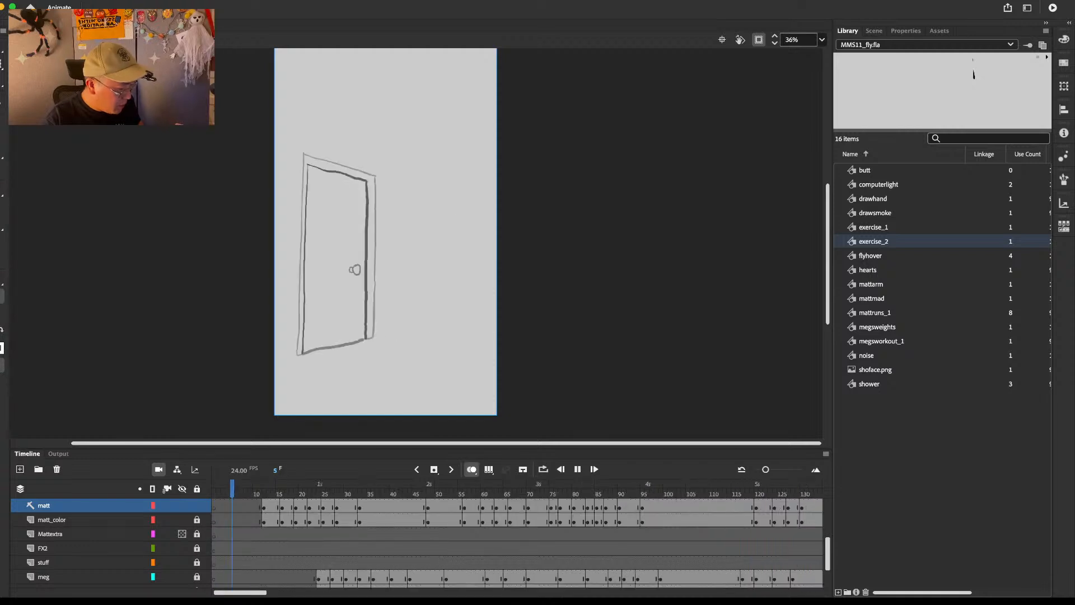
key(Return)
Step: Go back to frame 1, fit the whole stage in view and play the animation from the start
drag(230, 492, 206, 501)
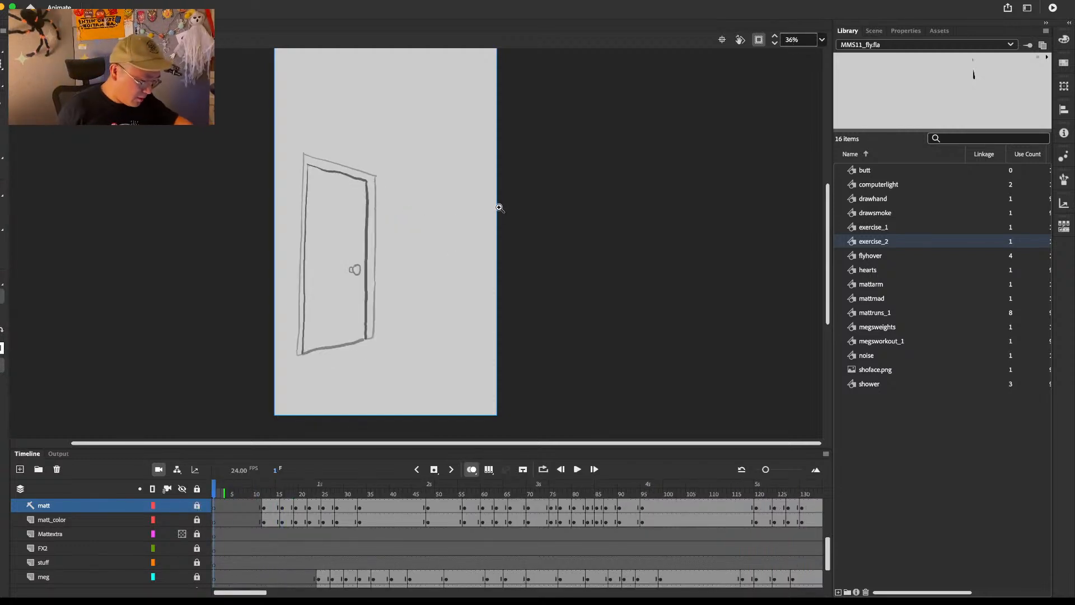
drag(496, 189, 517, 209)
alt+click(523, 201)
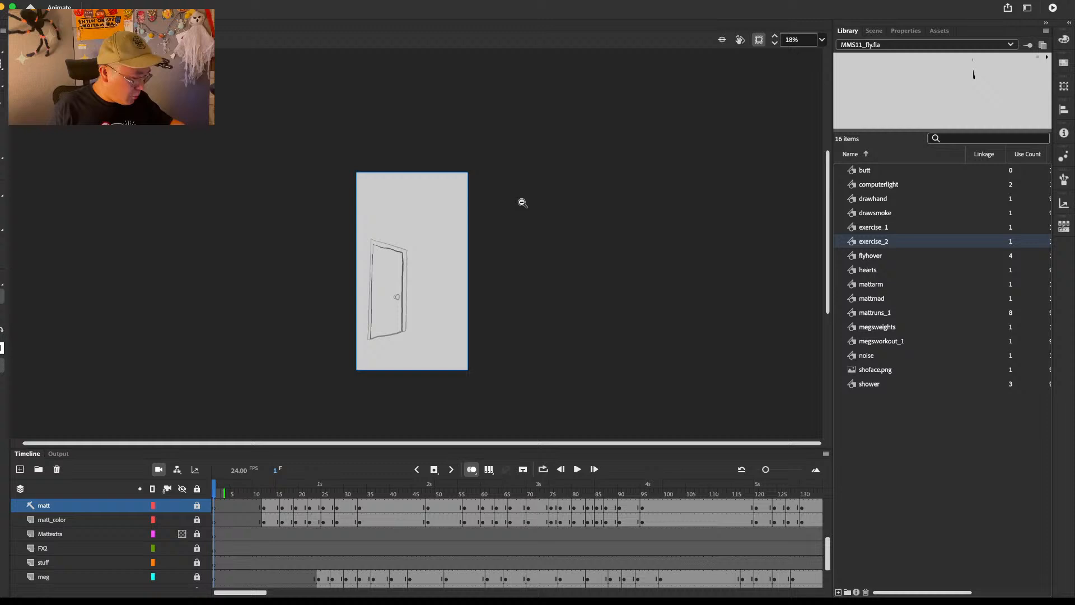
click(822, 40)
click(846, 55)
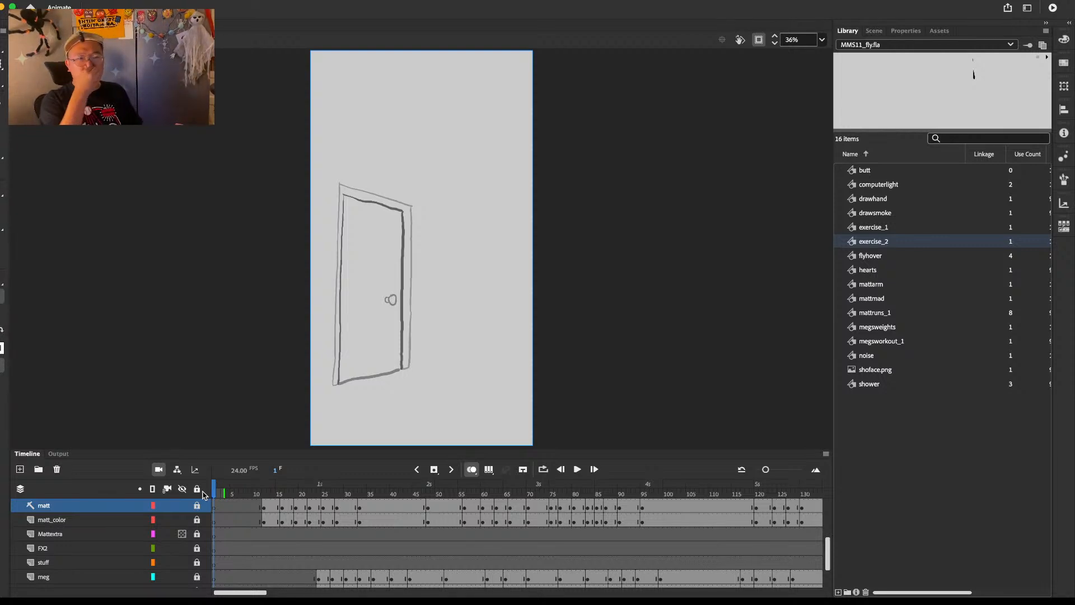
key(Return)
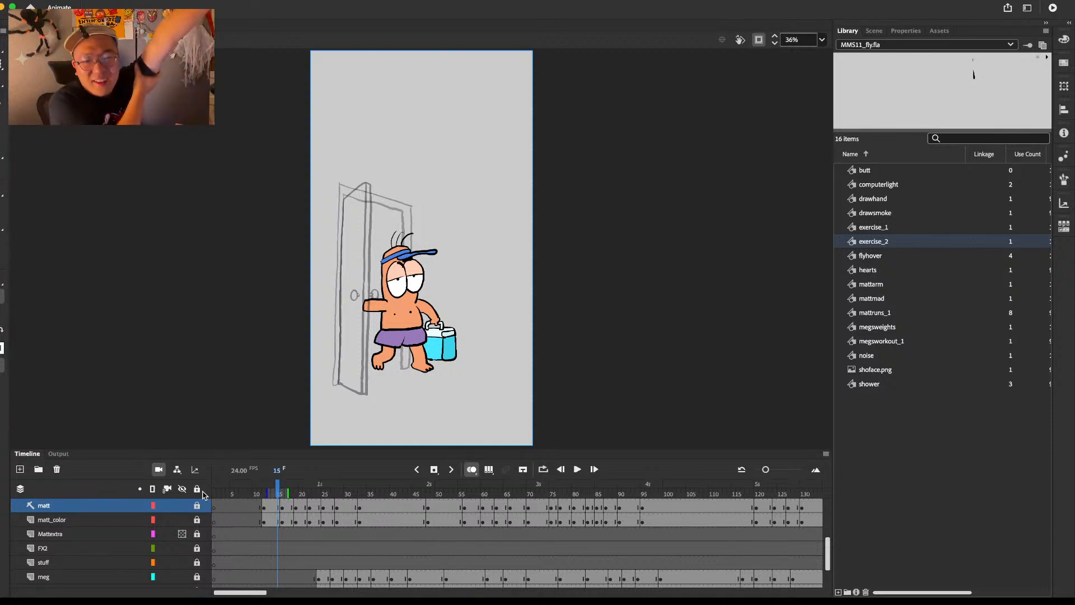
Step: Return to the swatting drawings at frame 818
drag(264, 593, 656, 567)
scroll(606, 575, left, 5)
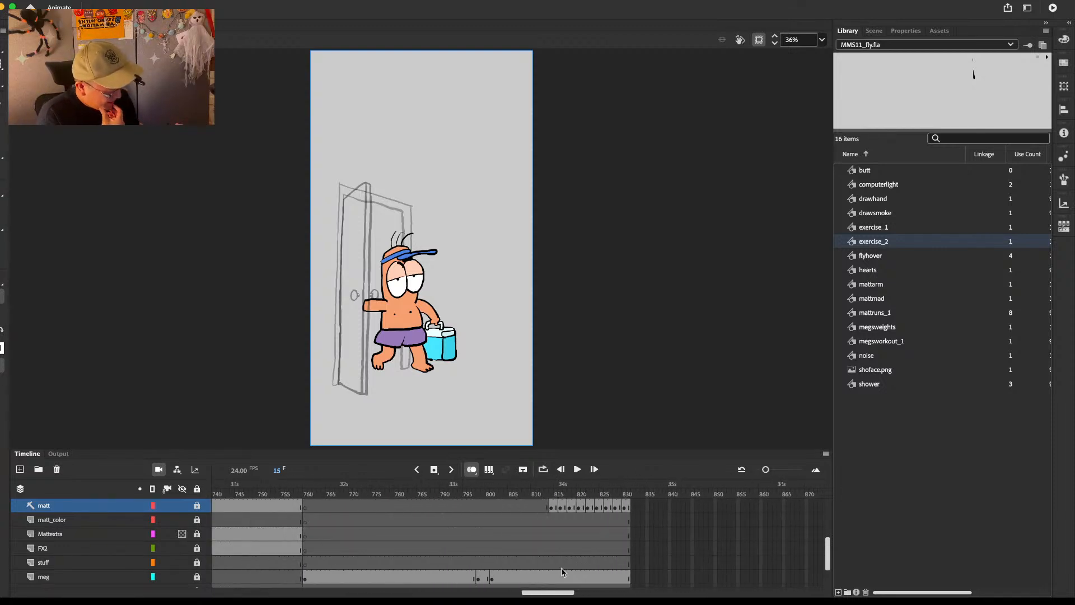
click(496, 490)
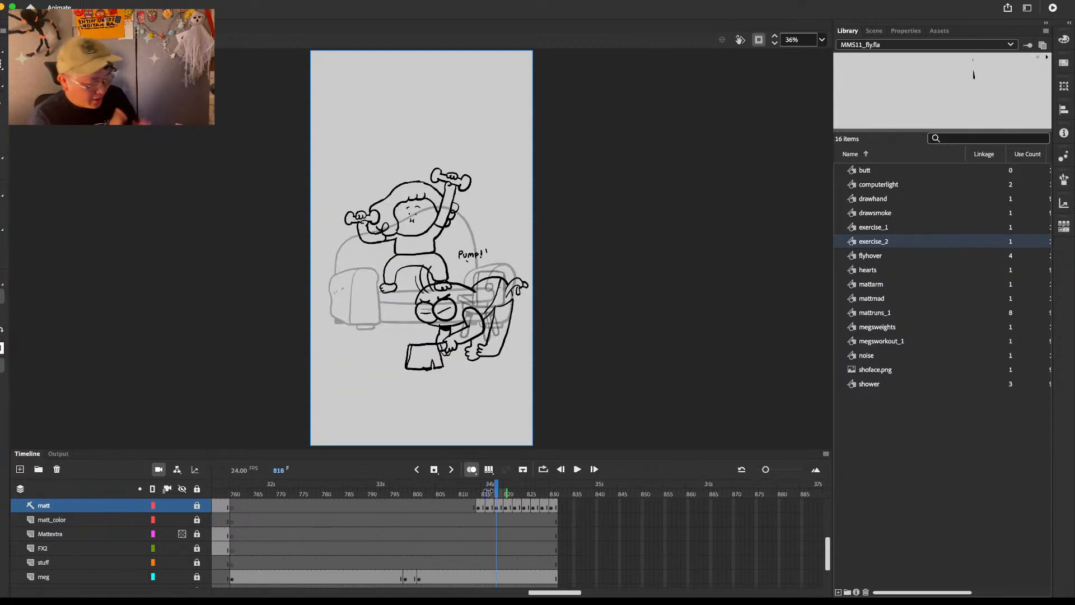
Step: Unlock the matt layer, continue the swats by copying earlier drawings up to frame 834, and extend the scene's layers to frame 835
click(500, 505)
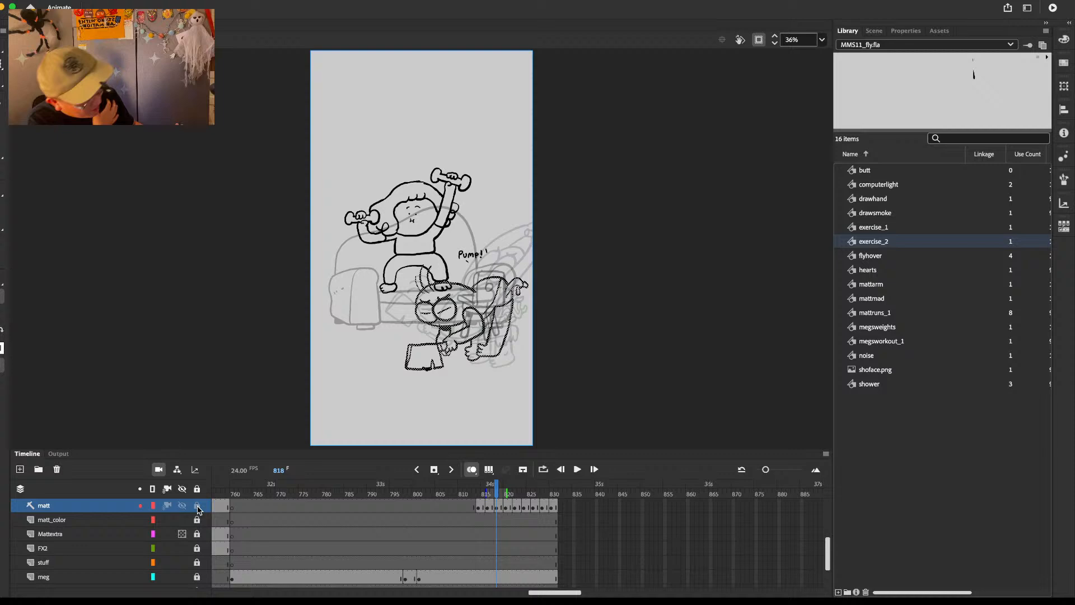
click(500, 506)
click(519, 507)
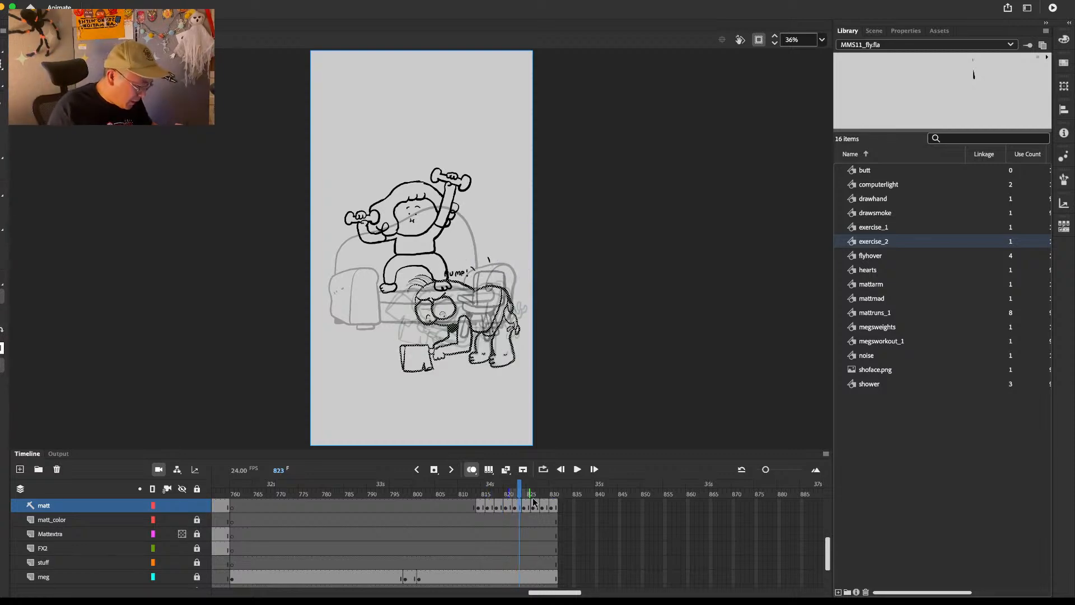
click(527, 507)
mouse_move(531, 487)
mouse_down()
mouse_move(584, 507)
mouse_move(569, 503)
mouse_up()
click(560, 500)
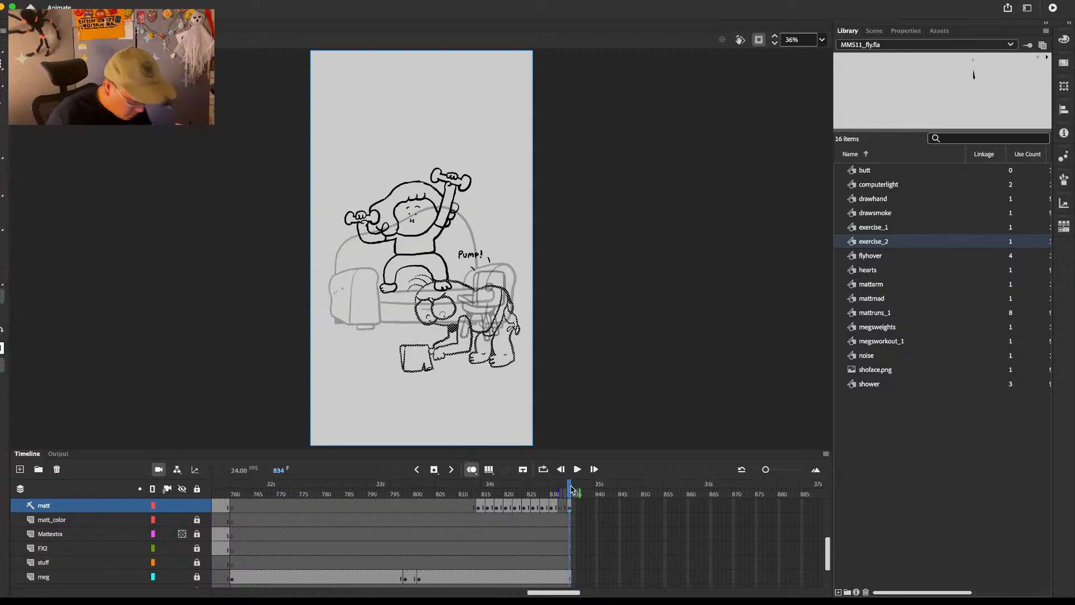
key(F5)
click(559, 496)
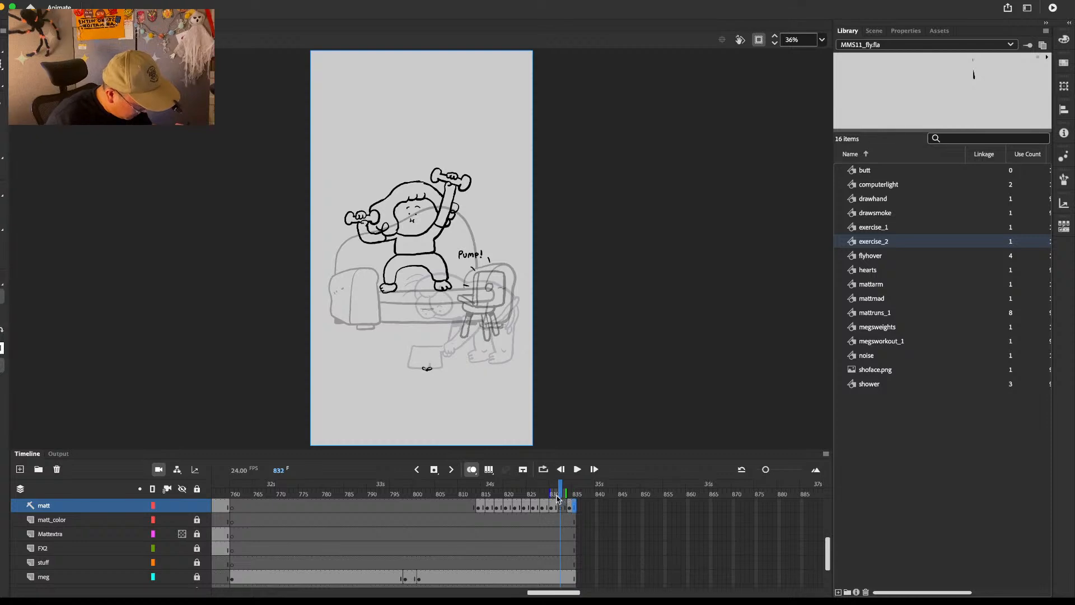
click(527, 506)
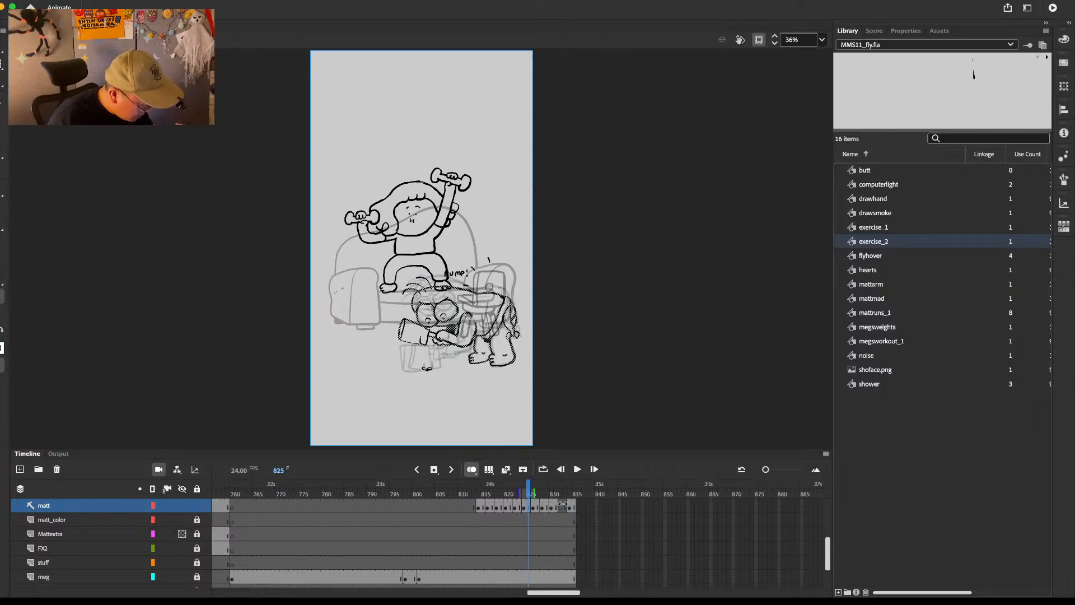
Step: Play the extended swatting from about frame 808 to review the repeated hits
key(Return)
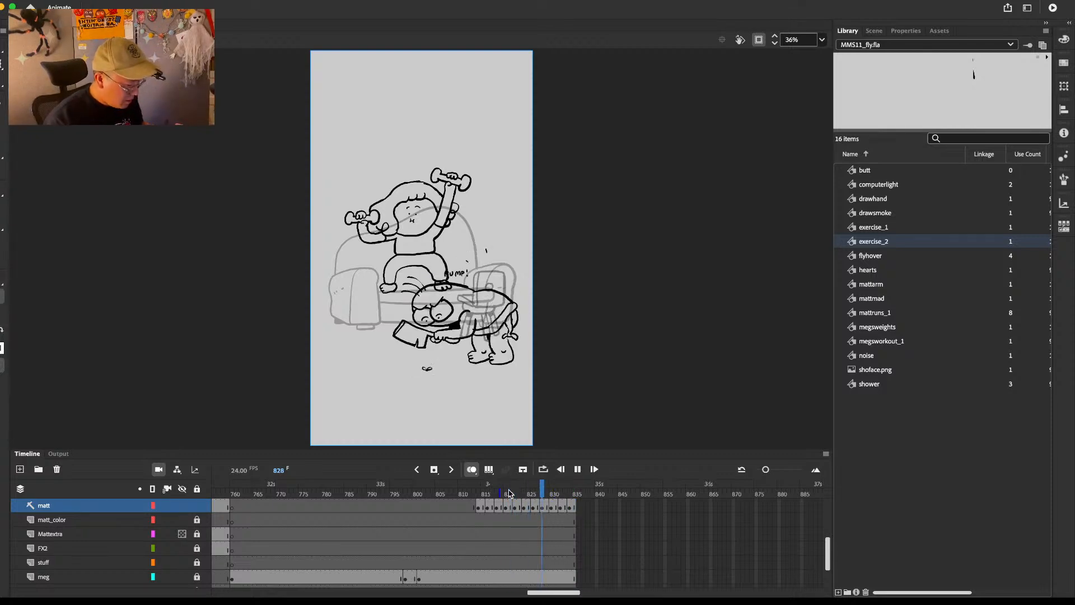
drag(593, 493, 852, 480)
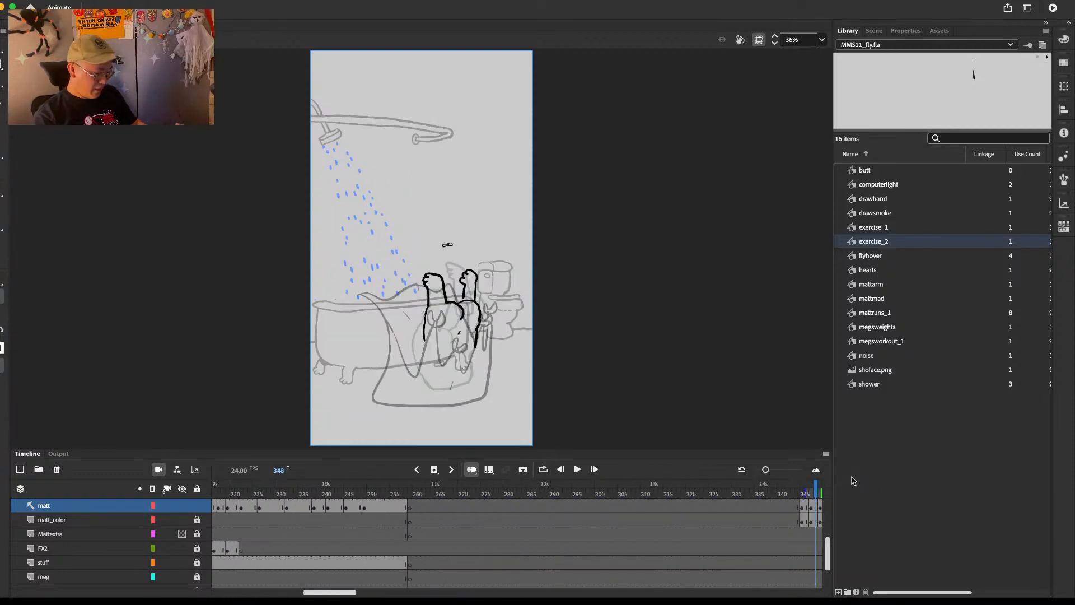
drag(330, 592, 563, 574)
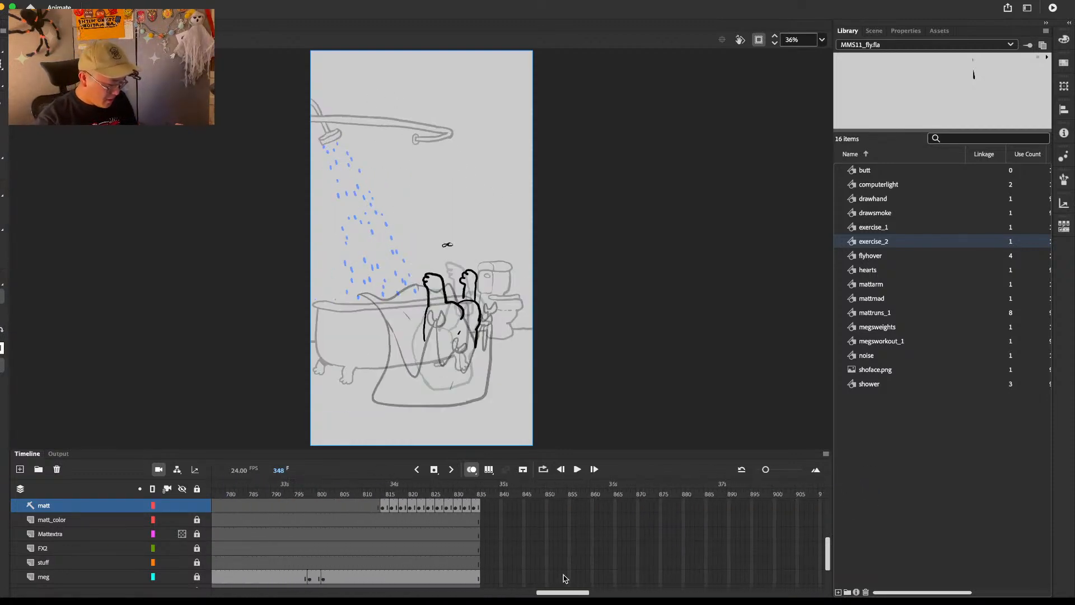
mouse_move(386, 493)
mouse_down()
mouse_move(483, 493)
mouse_move(383, 497)
mouse_up()
key(Return)
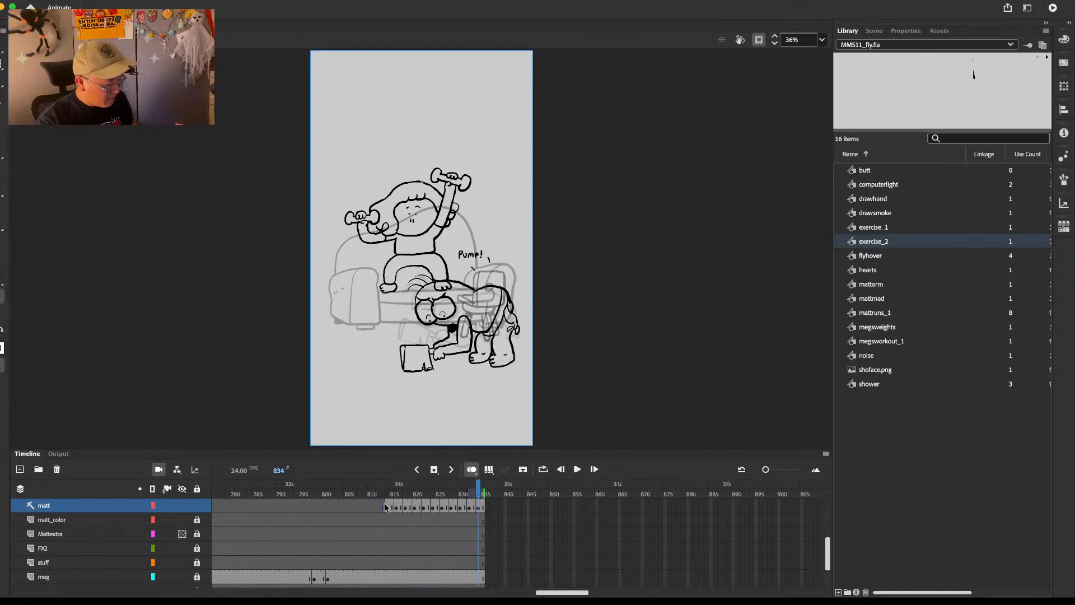
click(363, 494)
key(Return)
key(Return)
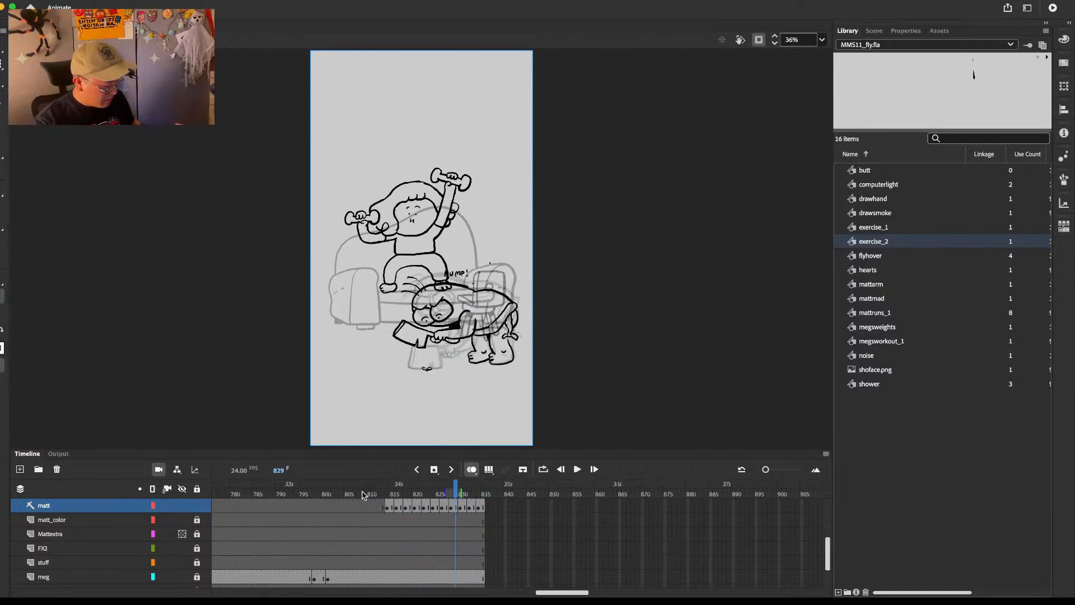
Step: Trim the fly layer so that it ends at frame 835 with the other layers
drag(562, 592, 543, 591)
drag(828, 551, 815, 527)
click(694, 539)
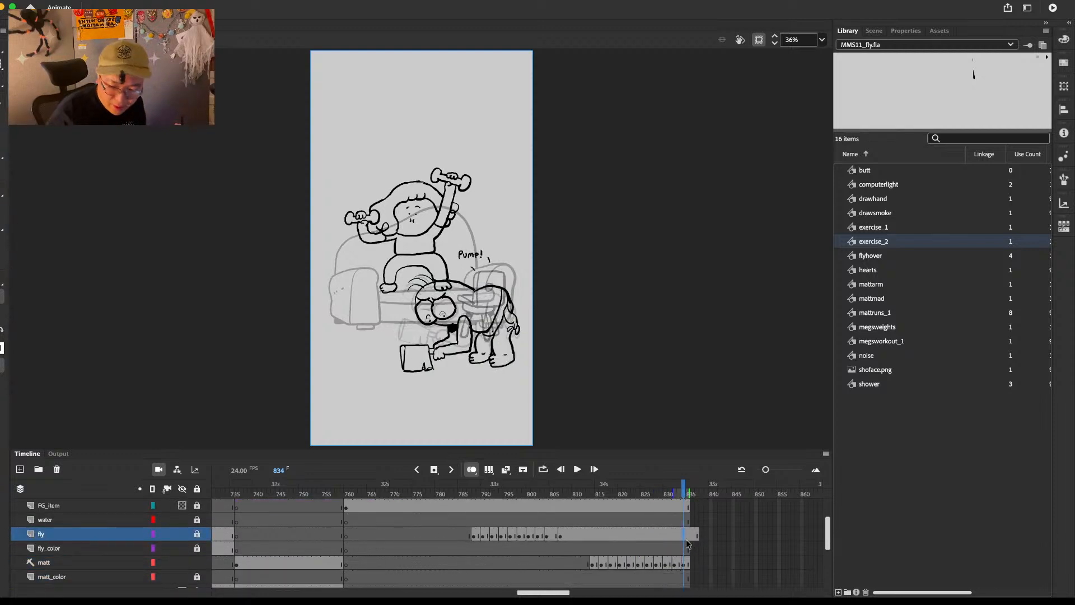
drag(829, 532, 831, 506)
Step: Play the scene from frame 769 to check the fly, the workout and the swats together
click(385, 506)
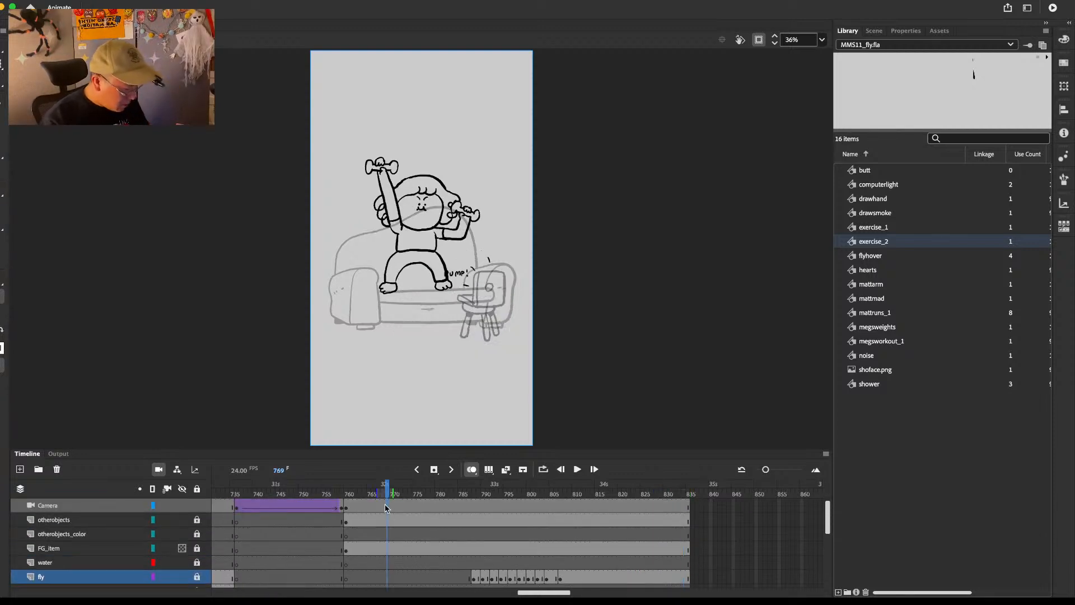
key(Return)
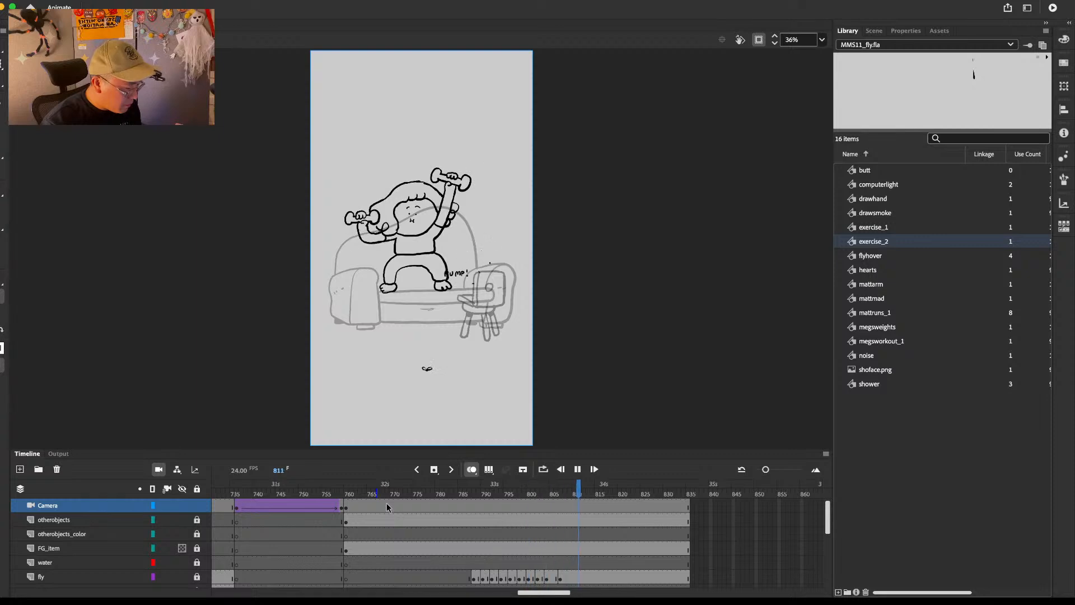
key(Return)
Step: Insert blank keyframes on the meg layer at frames 821 and 824
drag(828, 514, 831, 567)
click(629, 504)
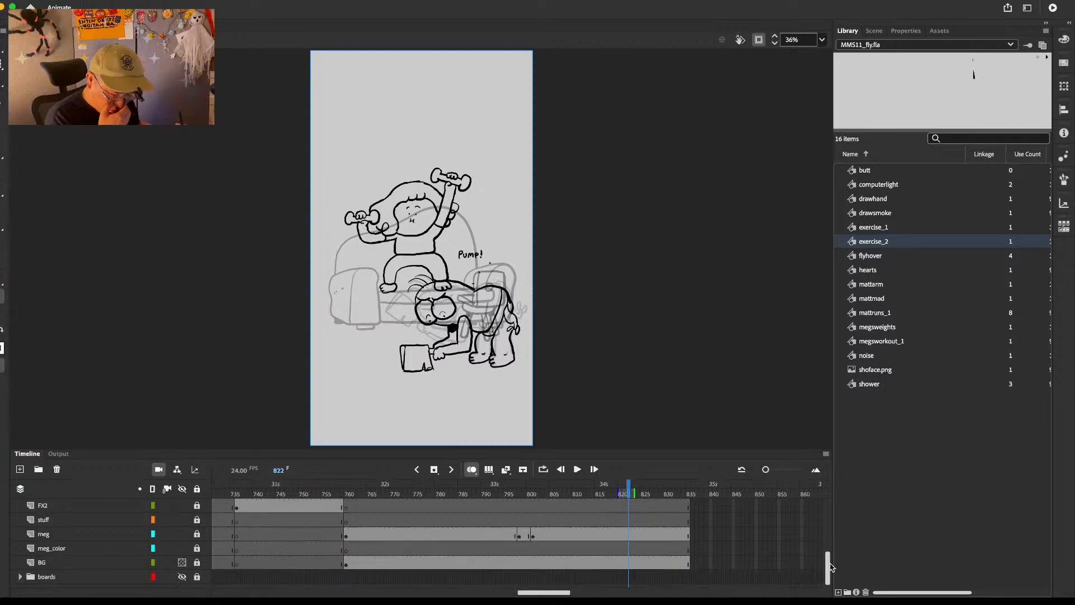
click(624, 535)
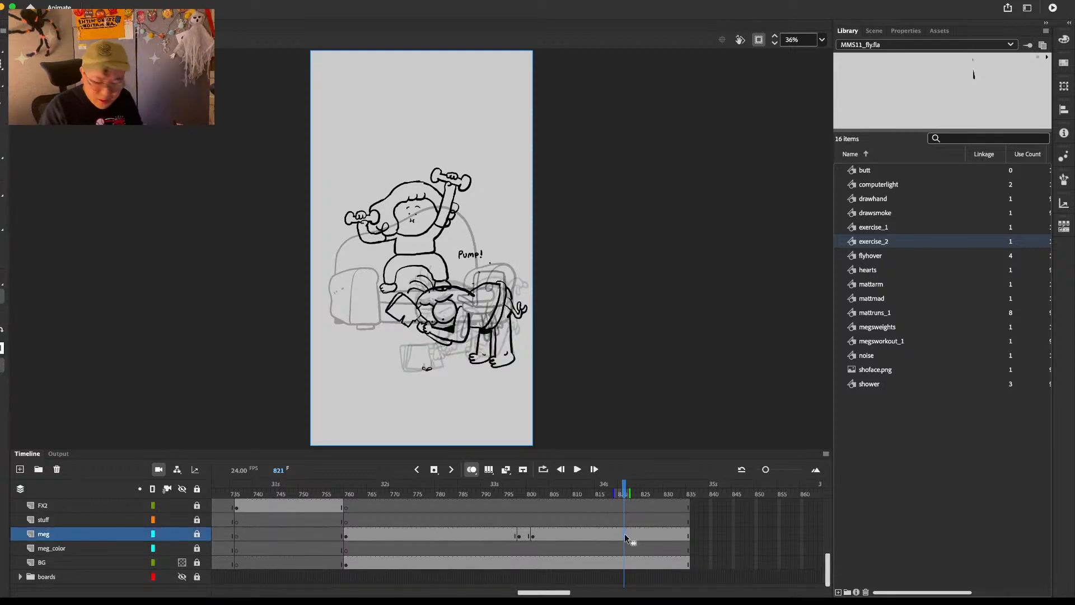
key(F7)
key(period)
key(period)
key(period)
click(624, 534)
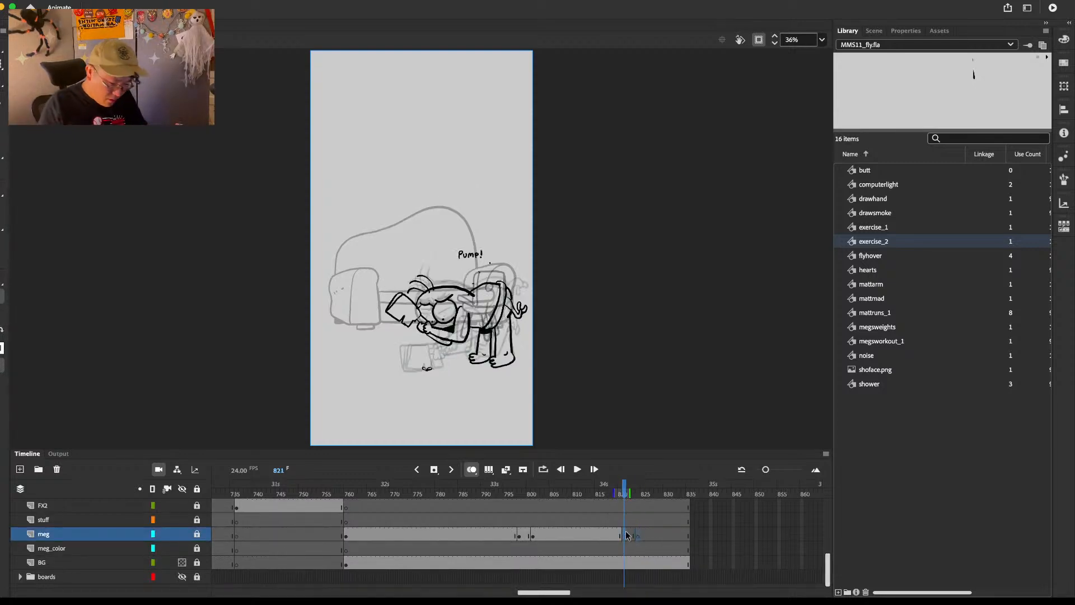
Step: On meg frame 821, draw the chin, scrunched eyes, mouth, fringe and curled hair lock over the onion-skinned pose
click(454, 286)
key(comma)
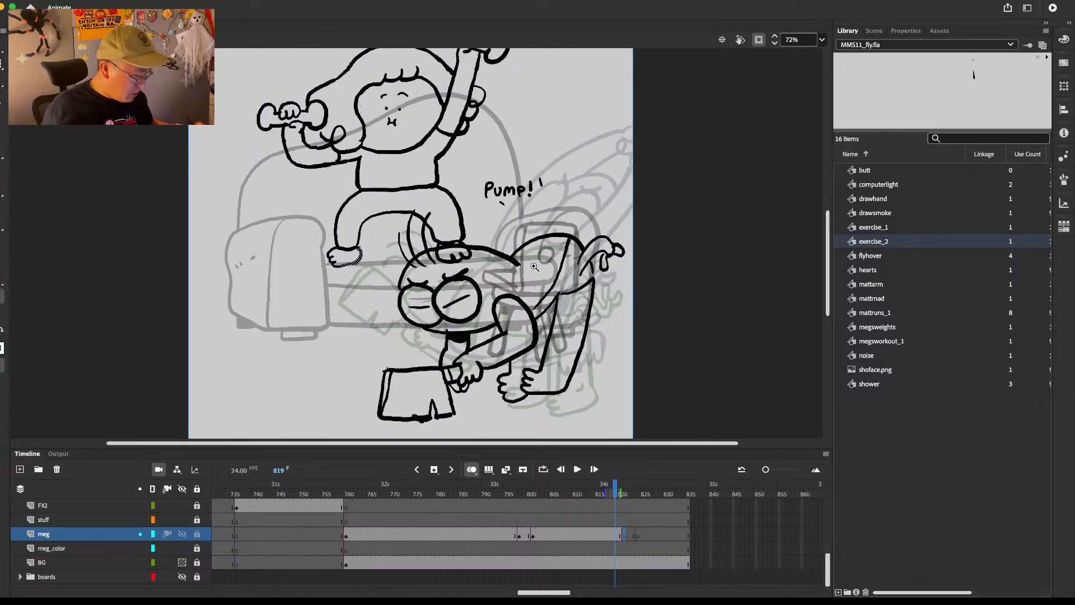
key(comma)
key(comma)
key(period)
key(period)
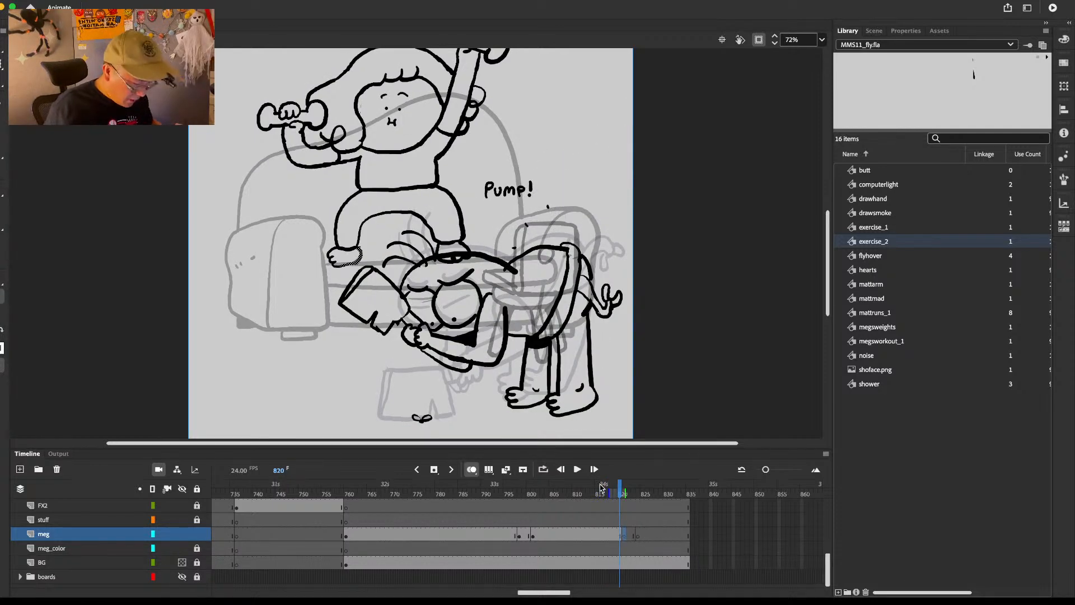
key(period)
key(b)
drag(468, 153, 517, 225)
mouse_move(407, 221)
mouse_down()
mouse_move(435, 233)
mouse_move(465, 226)
mouse_up()
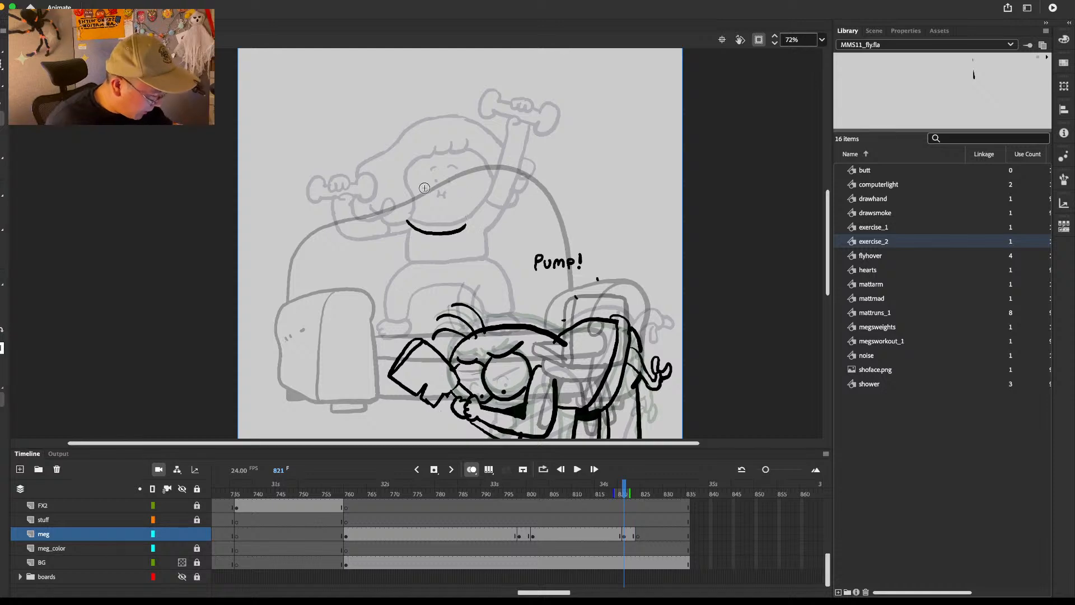
mouse_move(422, 189)
mouse_down()
mouse_move(450, 192)
mouse_move(446, 215)
mouse_up()
mouse_move(418, 170)
mouse_down()
mouse_move(453, 155)
mouse_move(401, 225)
mouse_up()
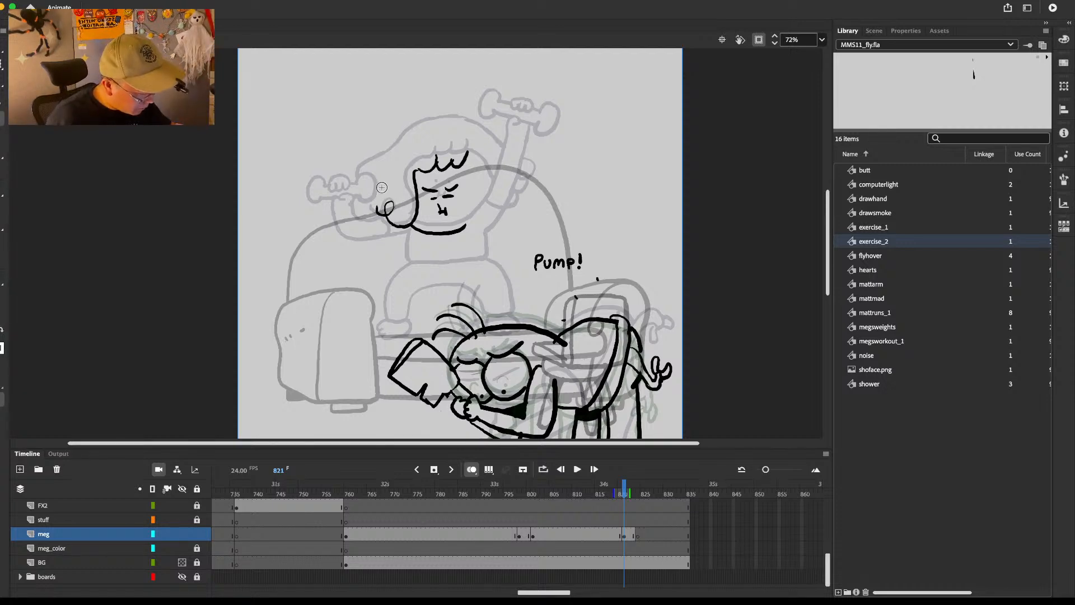
Step: Draw meg's bent arm holding its dumbbell and the outer outline of the hair on frame 821
mouse_move(341, 202)
mouse_down()
mouse_move(356, 208)
mouse_move(335, 199)
mouse_move(328, 219)
mouse_move(364, 203)
mouse_move(359, 255)
mouse_move(392, 227)
mouse_move(404, 245)
mouse_up()
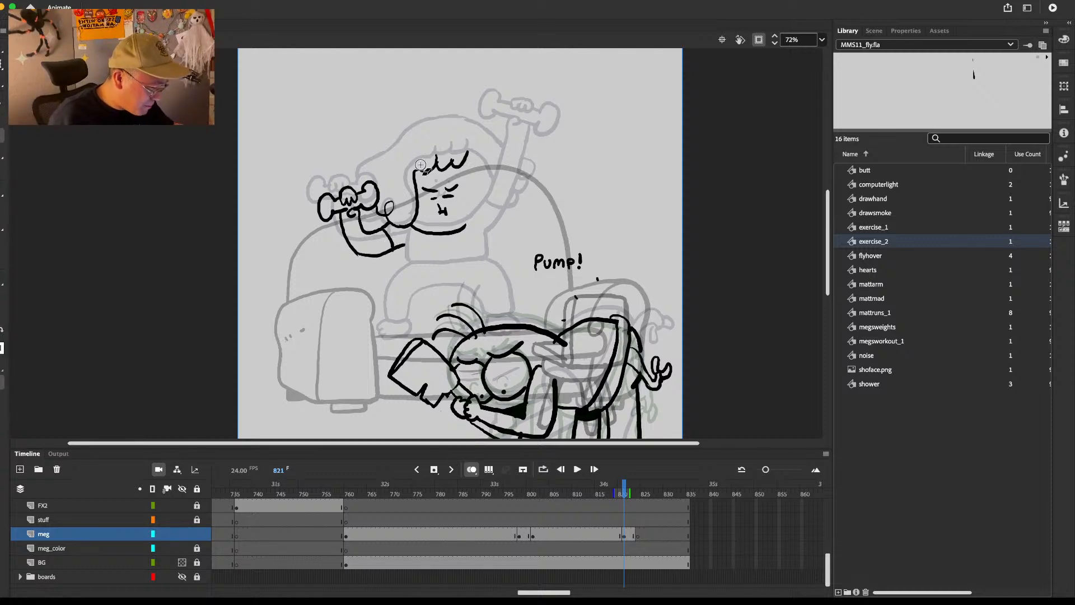
mouse_move(365, 184)
mouse_down()
mouse_move(408, 128)
mouse_move(457, 118)
mouse_move(483, 152)
mouse_up()
key(comma)
key(period)
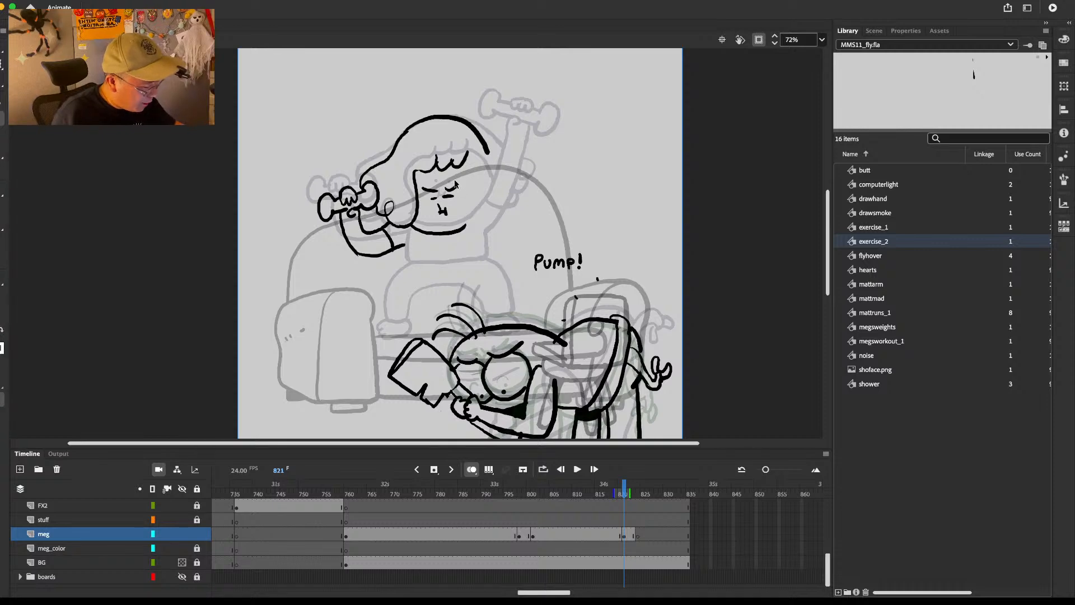
Step: Lock the matt layer, shift meg's whole frame 821 drawing slightly down, and add the missing side of the face
key(super+a)
click(197, 489)
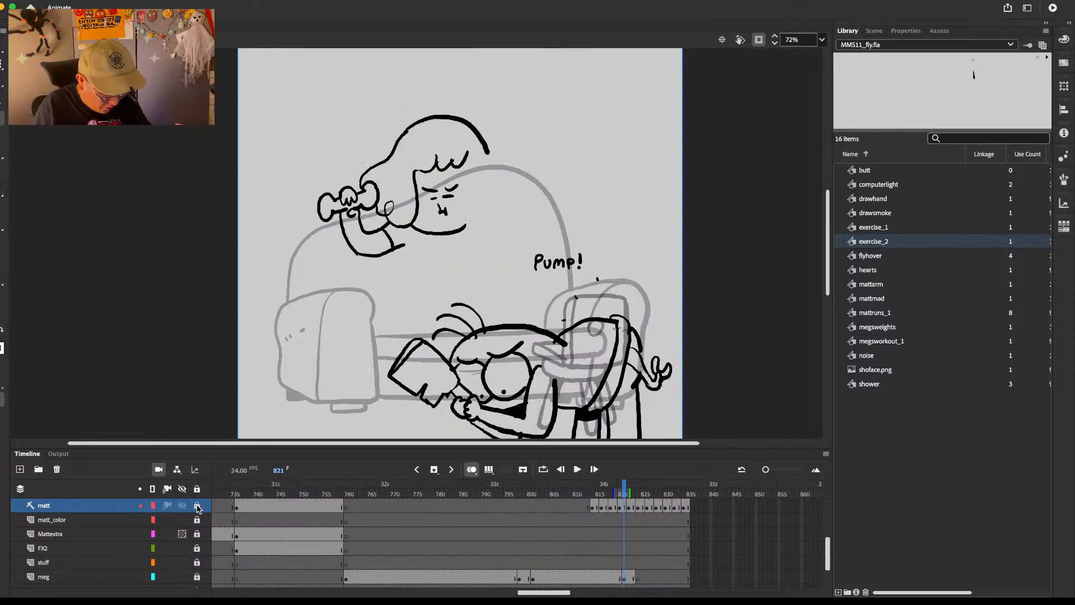
key(comma)
key(period)
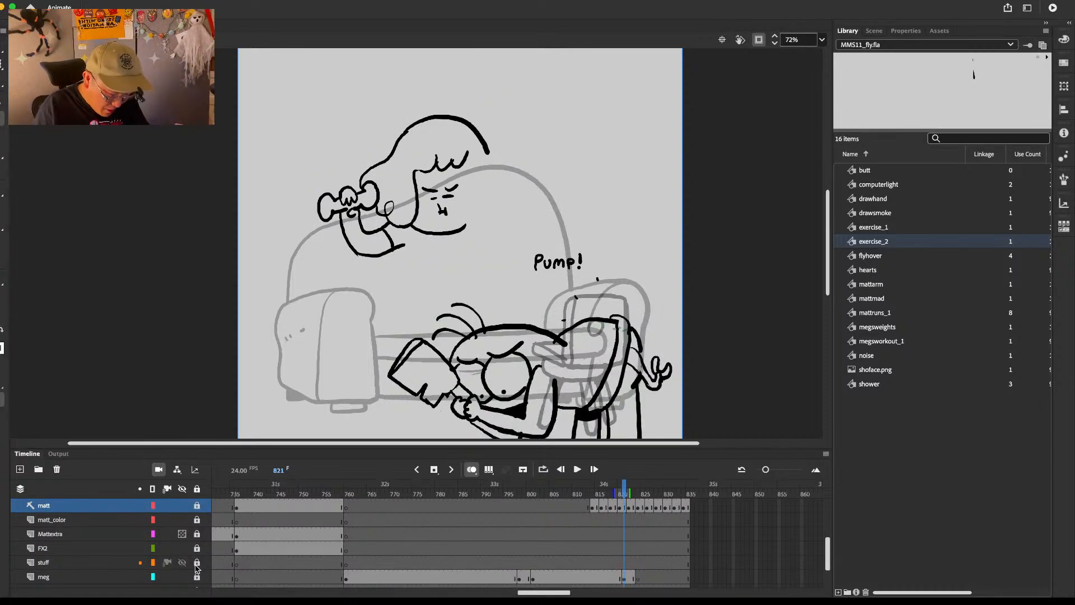
click(197, 577)
click(101, 577)
key(v)
key(super+a)
mouse_move(484, 145)
mouse_down()
mouse_move(491, 162)
mouse_move(477, 196)
mouse_up()
key(b)
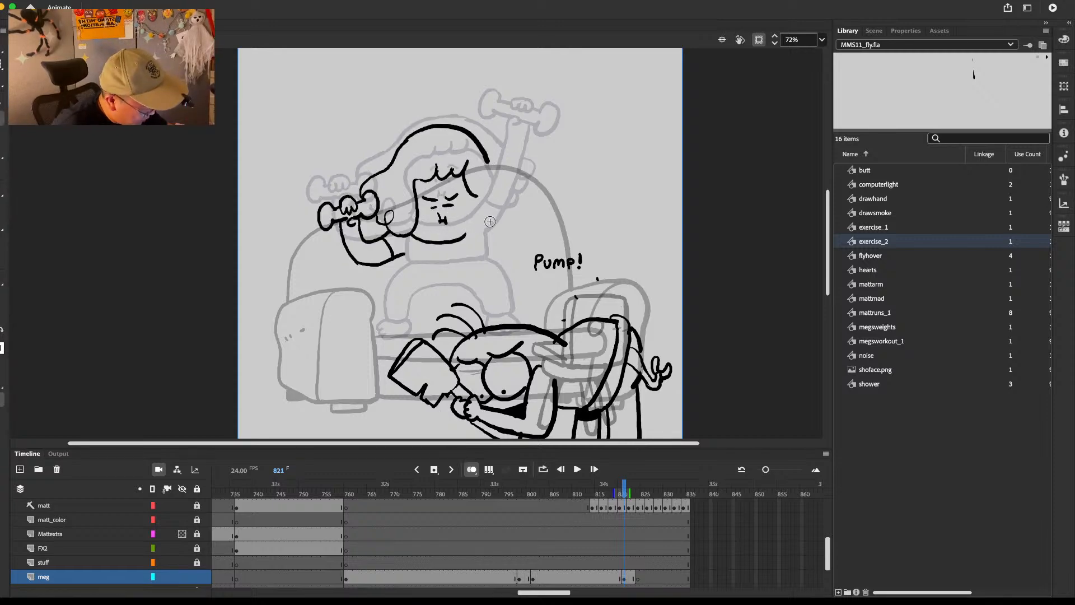
Step: Draw meg's raised arm with its hand gripping the second dumbbell on frame 821
mouse_move(467, 240)
mouse_down()
mouse_move(506, 136)
mouse_move(477, 118)
mouse_move(492, 123)
mouse_up()
key(v)
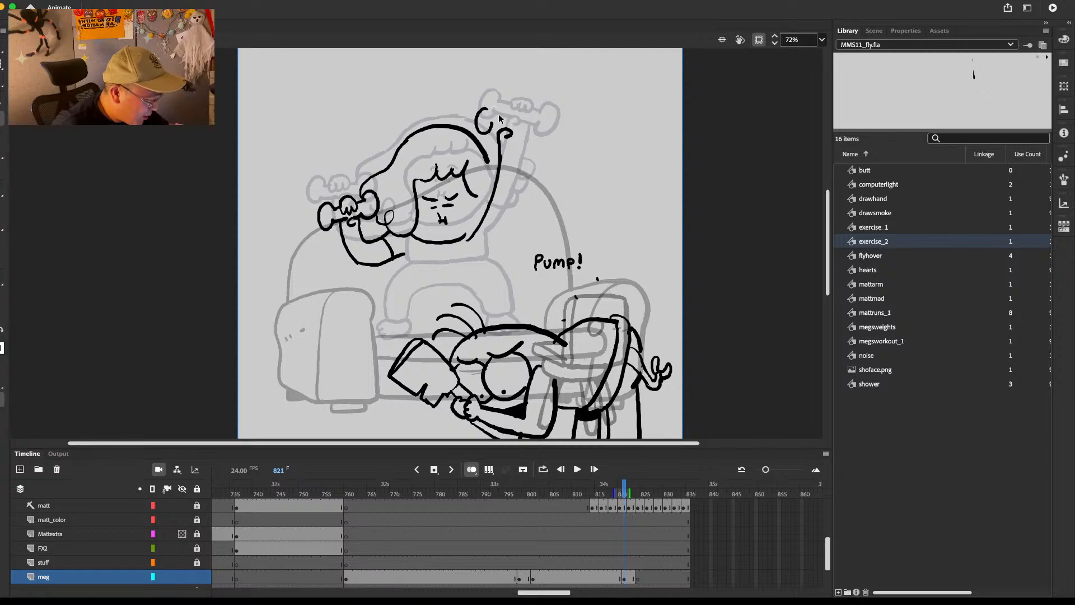
mouse_move(492, 124)
mouse_down()
mouse_move(524, 115)
mouse_move(524, 133)
mouse_move(549, 138)
mouse_move(536, 109)
mouse_move(523, 180)
mouse_move(478, 247)
mouse_move(496, 235)
mouse_up()
key(.)
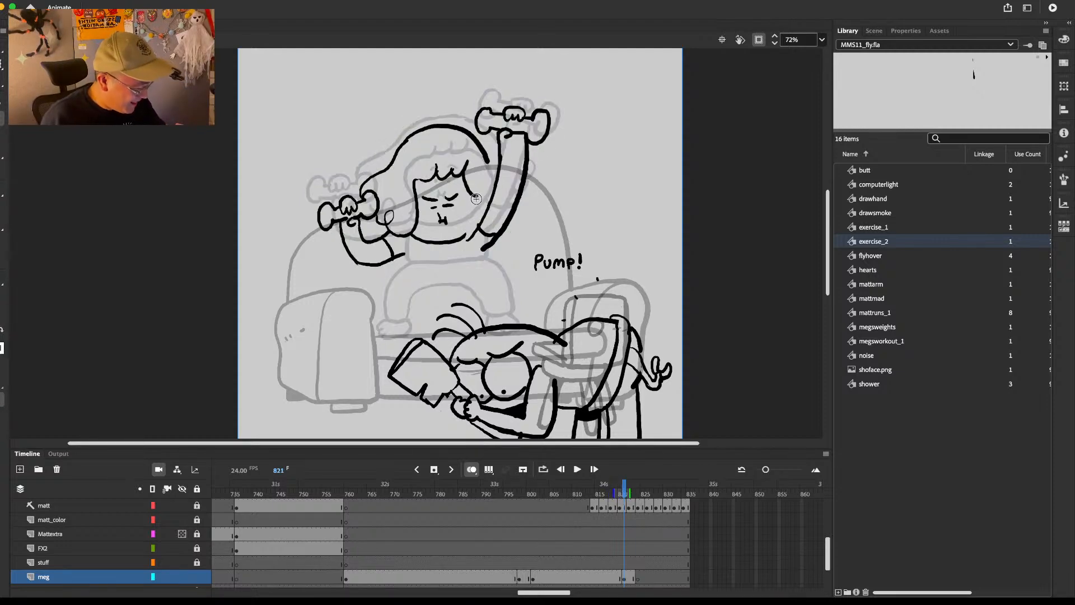
Step: Clean up the side of meg's face and join the hair outline to the raised arm on frame 821
key(e)
drag(471, 187, 491, 203)
key(b)
mouse_move(486, 159)
mouse_down()
mouse_move(536, 169)
mouse_move(527, 177)
mouse_up()
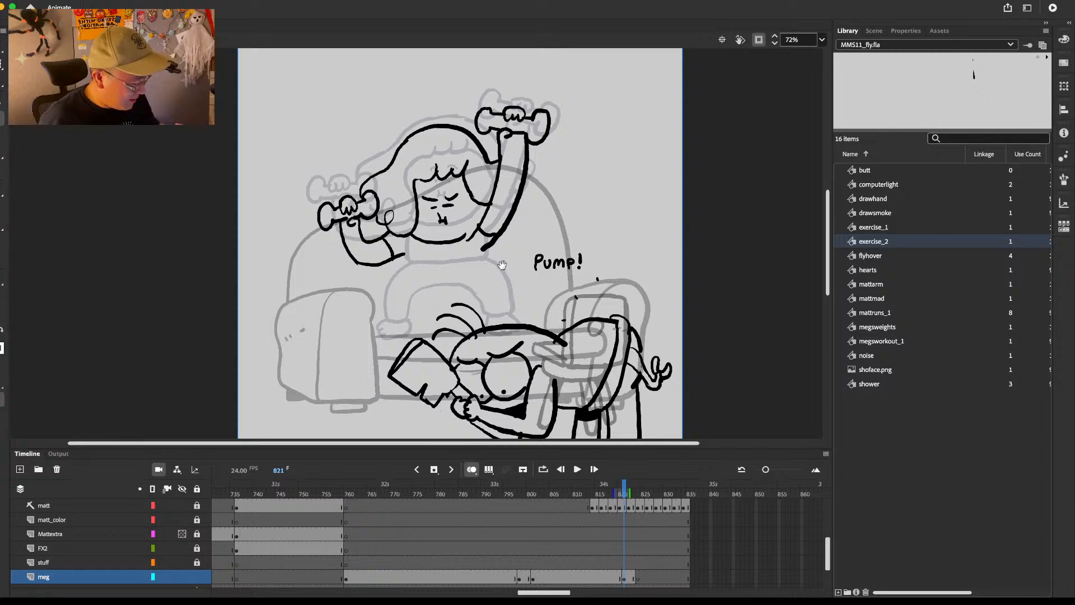
Step: Draw meg's torso, shirt hem, squatting legs and feet to complete the frame 821 pose
drag(502, 265, 506, 253)
mouse_move(408, 243)
mouse_down()
mouse_move(455, 256)
mouse_move(488, 237)
mouse_up()
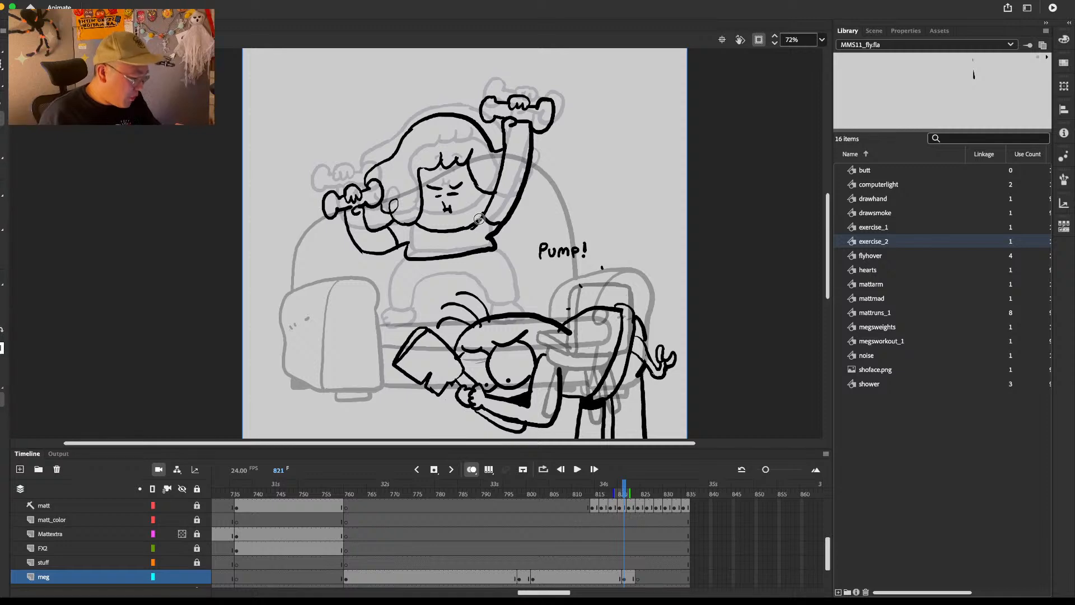
mouse_move(386, 273)
mouse_down()
mouse_move(388, 308)
mouse_move(411, 308)
mouse_move(411, 285)
mouse_move(500, 275)
mouse_move(468, 279)
mouse_move(518, 295)
mouse_up()
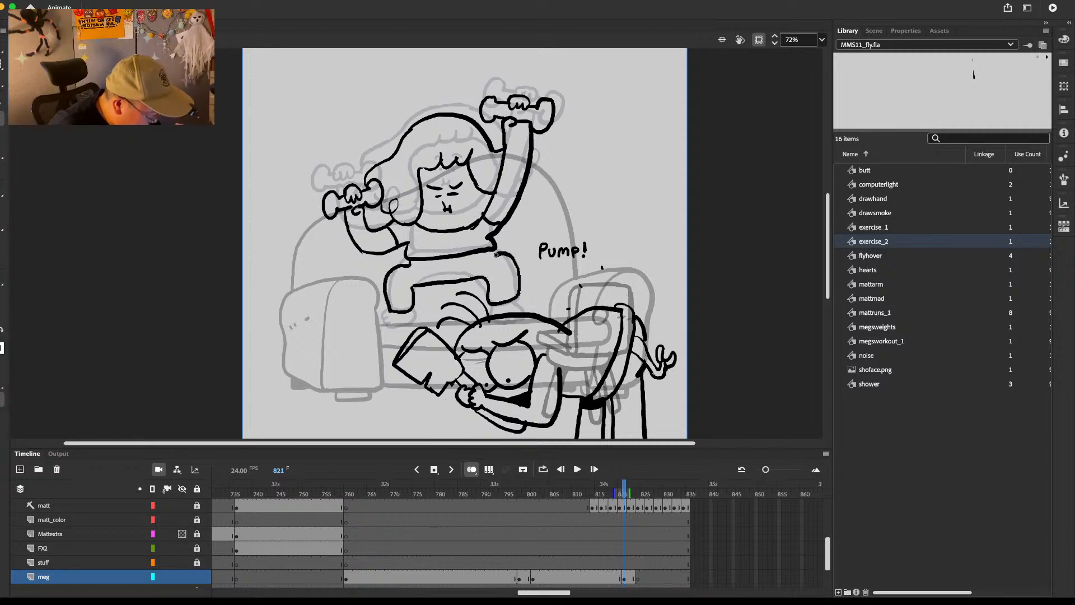
scroll(389, 278, down, 2)
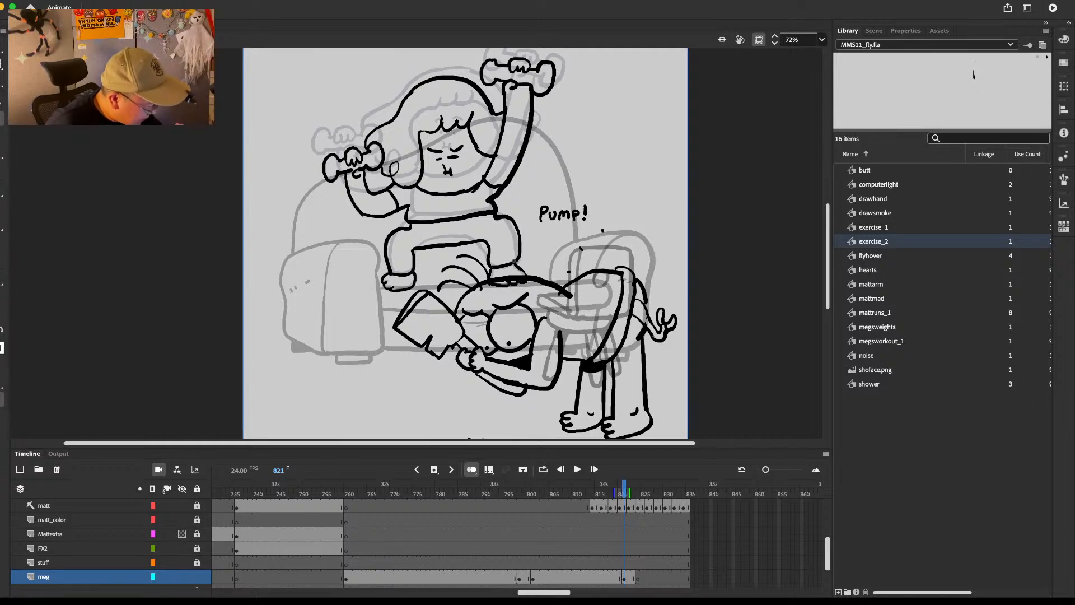
scroll(520, 224, up, 1)
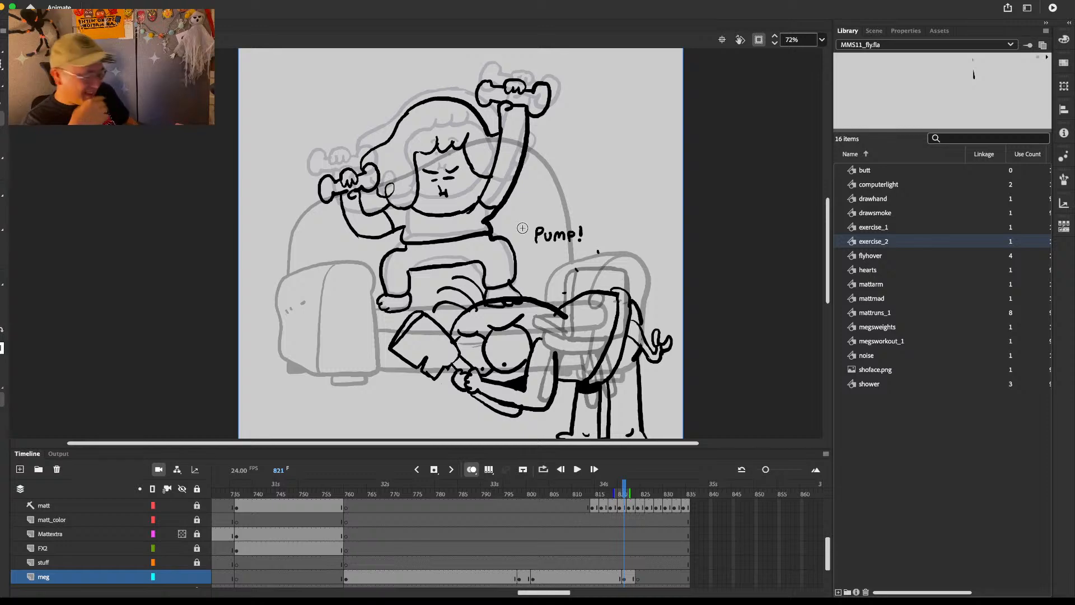
Step: Insert a blank keyframe on the meg layer at frame 824 and draw her surprised face, bangs and wavy hair above the previous pose
click(638, 573)
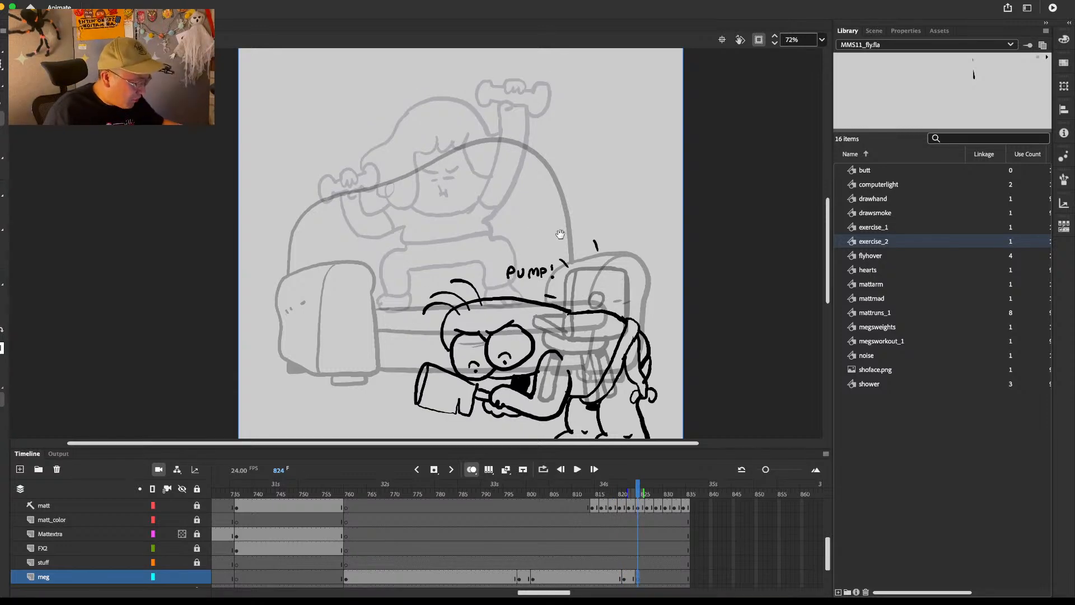
drag(560, 234, 609, 307)
key(F7)
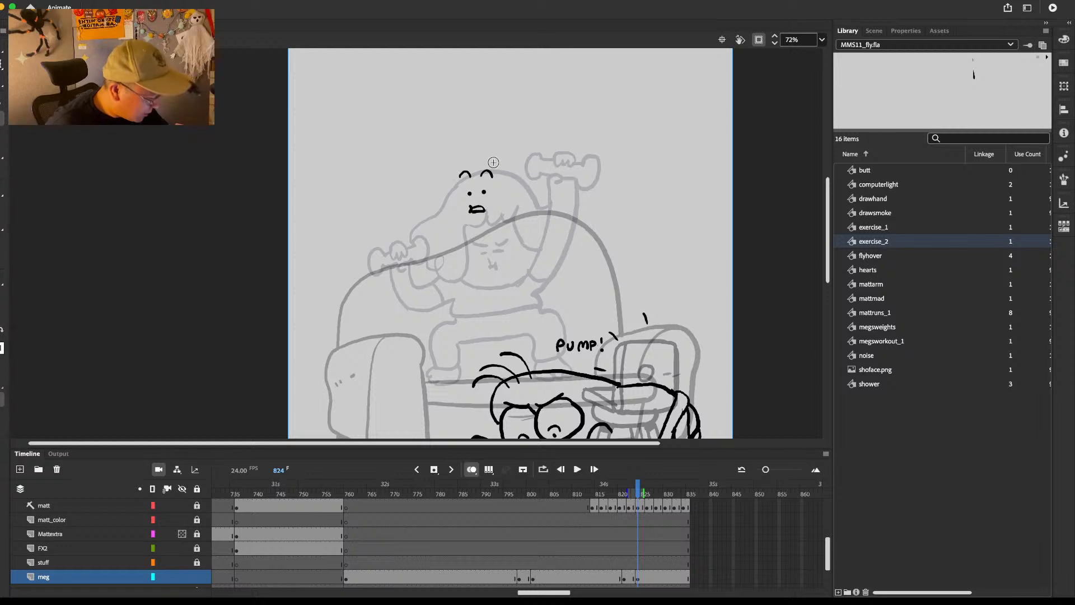
drag(441, 227, 514, 229)
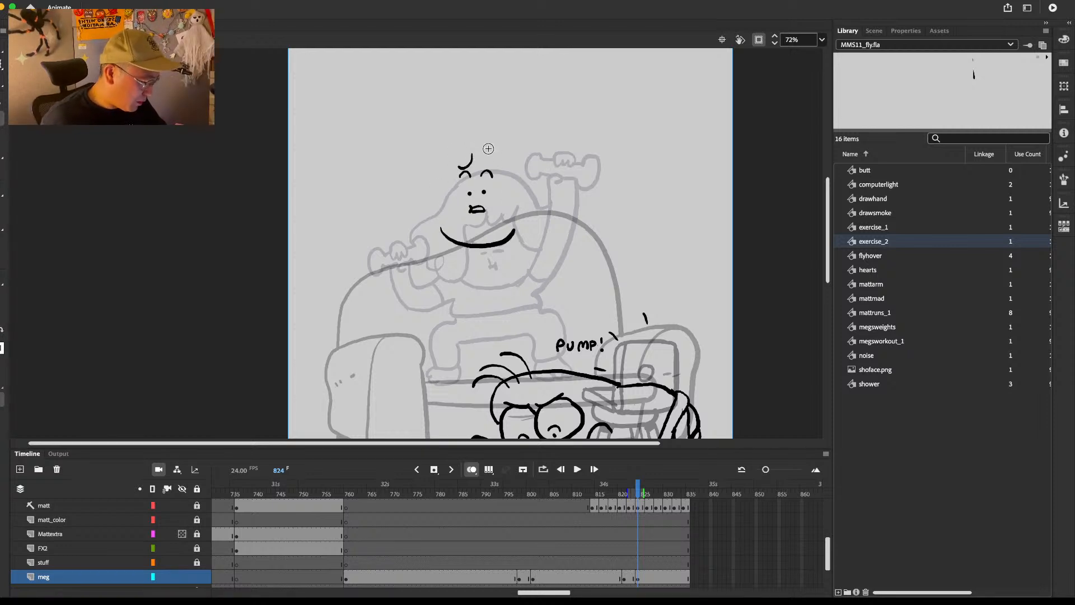
drag(490, 150, 469, 166)
drag(503, 154, 483, 166)
mouse_move(461, 139)
mouse_down()
mouse_move(433, 151)
mouse_move(410, 230)
mouse_move(446, 238)
mouse_move(462, 165)
mouse_move(539, 185)
mouse_move(526, 218)
mouse_up()
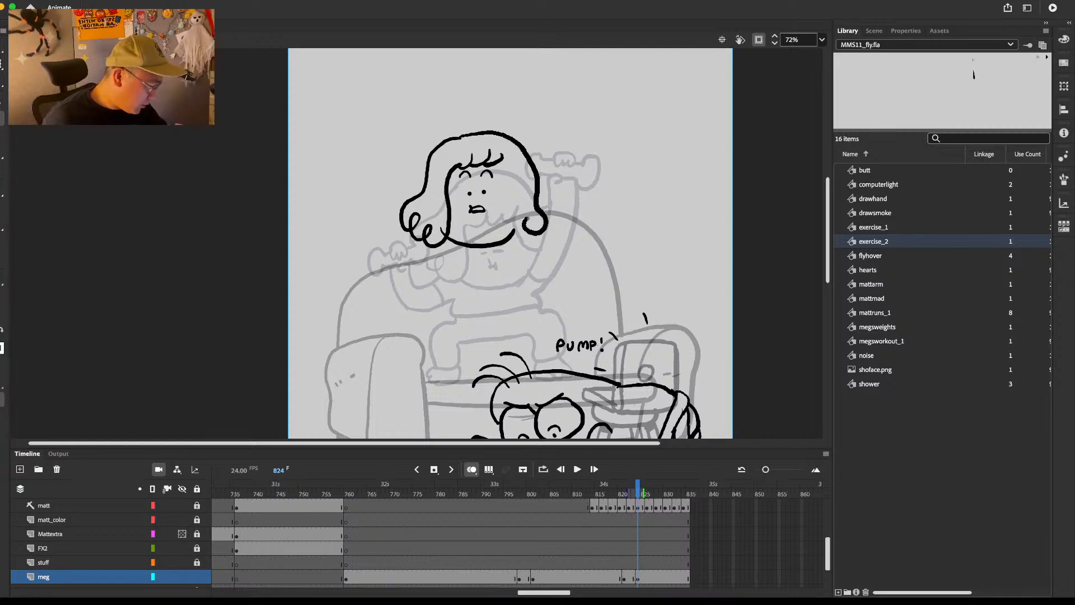
Step: Compare meg's new head with the previous frame and widen the frame 824 head drawing slightly
key(comma)
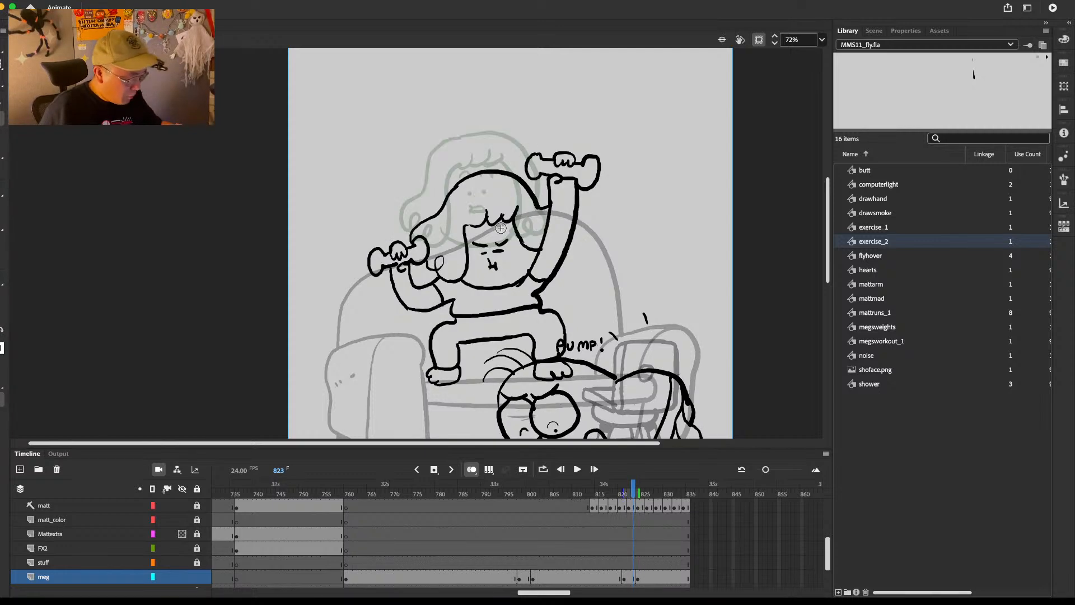
key(period)
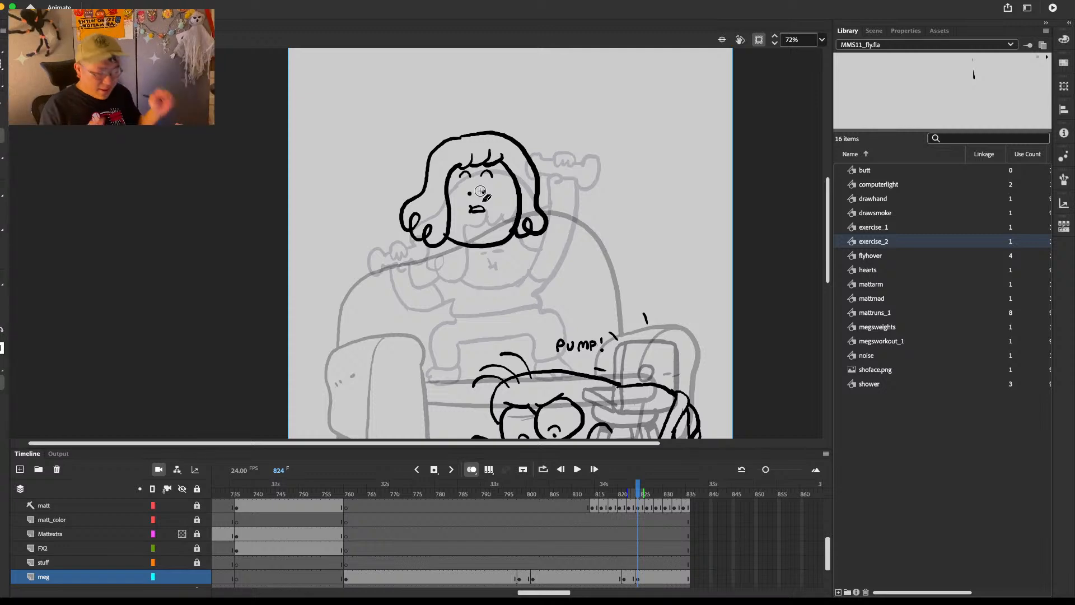
click(639, 576)
drag(552, 192, 556, 192)
key(b)
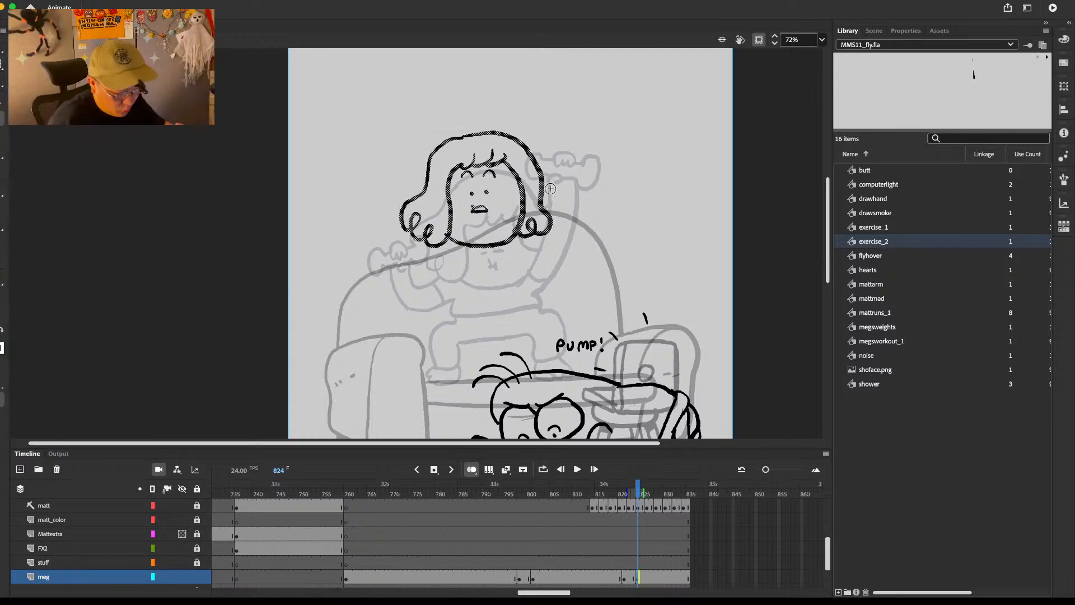
Step: Draw meg's first hand gripping a dumbbell just below her chin on frame 824
mouse_move(436, 262)
mouse_down()
mouse_move(448, 280)
mouse_move(470, 259)
mouse_move(480, 268)
mouse_move(465, 269)
mouse_up()
key(super+shift+a)
key(comma)
key(period)
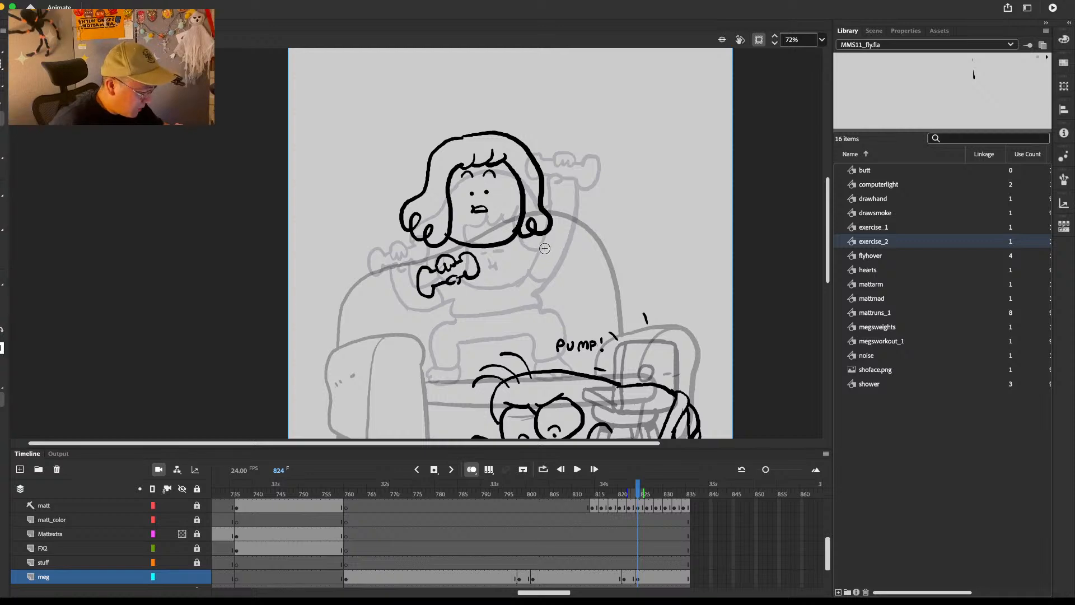
Step: Draw meg's other hand gripping the second dumbbell beside her hair on frame 824
mouse_move(573, 217)
mouse_down()
mouse_move(587, 217)
mouse_move(551, 229)
mouse_move(585, 215)
mouse_move(558, 232)
mouse_move(583, 222)
mouse_move(595, 244)
mouse_move(538, 268)
mouse_move(521, 255)
mouse_up()
key(super+z)
key(e)
key(b)
key(super+z)
key(e)
key(b)
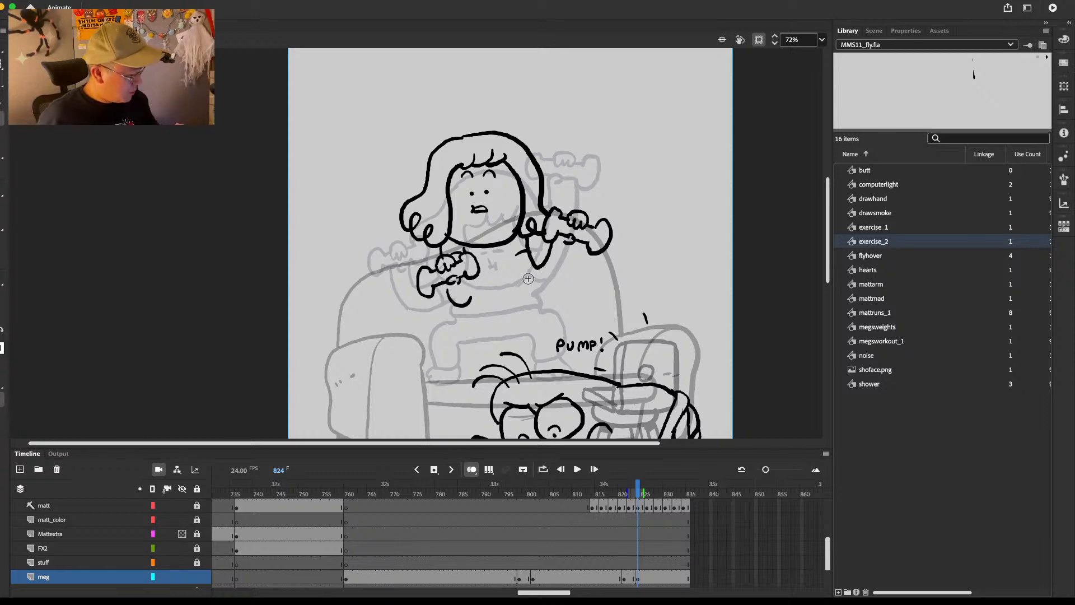
Step: Draw meg's bent arms, torso sides and shirt hem on frame 824, connecting the dumbbell hands to her body
drag(514, 241, 534, 288)
mouse_move(573, 242)
mouse_down()
mouse_move(567, 268)
mouse_move(537, 290)
mouse_up()
key(super+z)
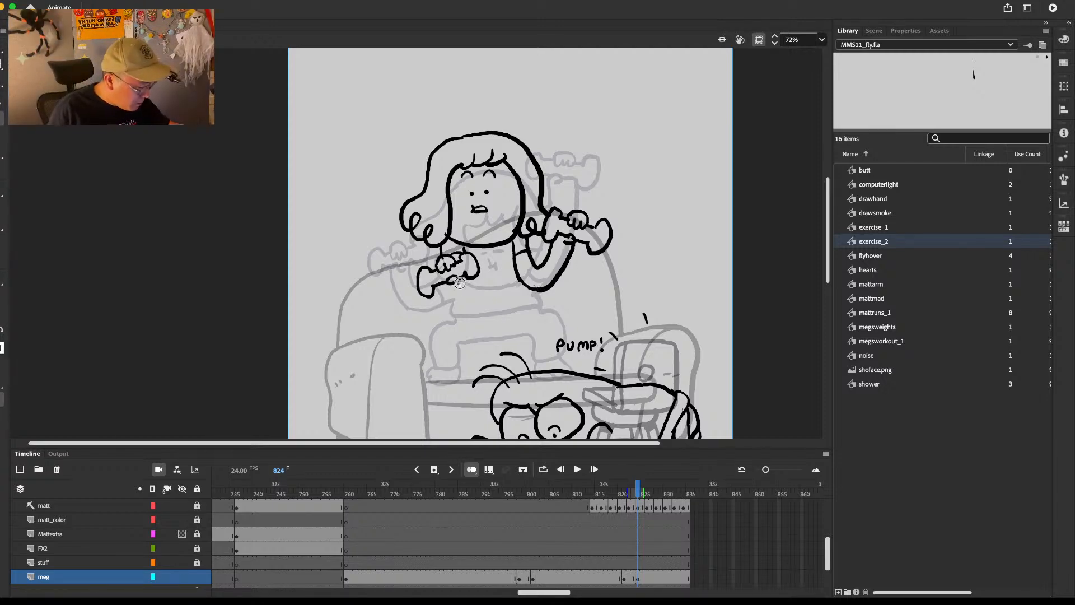
mouse_move(449, 285)
mouse_down()
mouse_move(463, 302)
mouse_move(481, 261)
mouse_move(458, 278)
mouse_move(462, 309)
mouse_move(528, 281)
mouse_up()
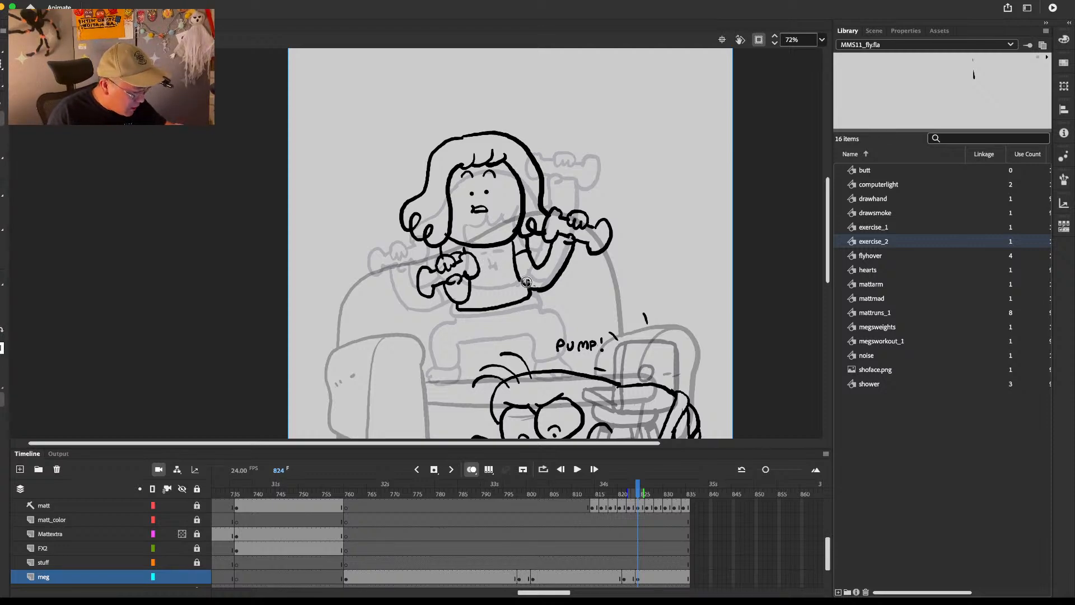
Step: Draw meg's spread legs and feet standing on the sofa to complete the frame 824 pose
mouse_move(457, 308)
mouse_down()
mouse_move(436, 365)
mouse_move(468, 337)
mouse_move(520, 358)
mouse_up()
drag(523, 296, 547, 346)
key(super+z)
key(super+z)
drag(479, 329, 525, 348)
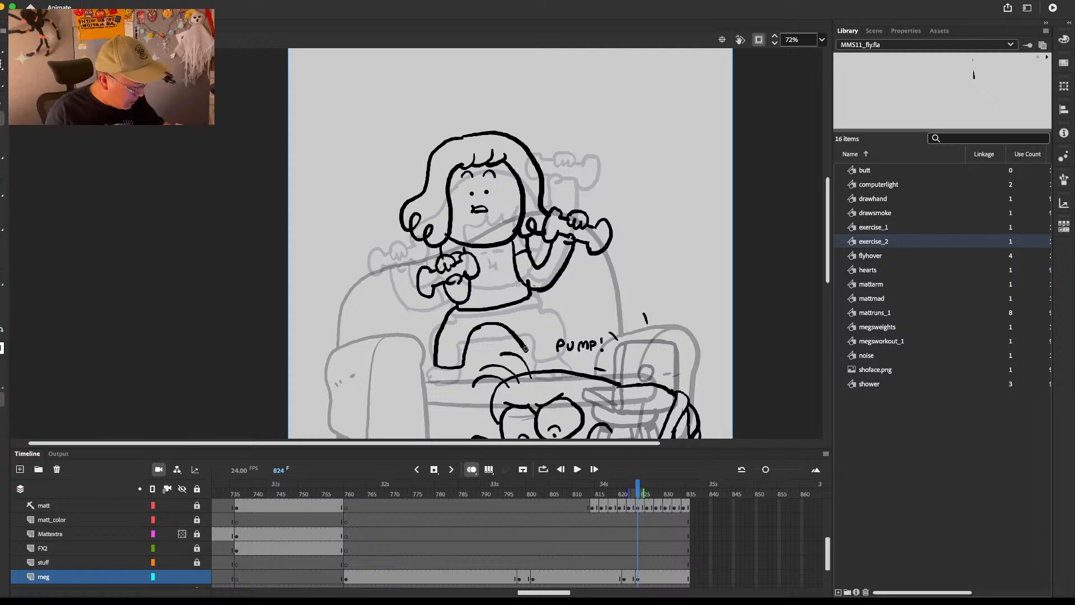
mouse_move(526, 296)
mouse_down()
mouse_move(547, 349)
mouse_move(531, 359)
mouse_up()
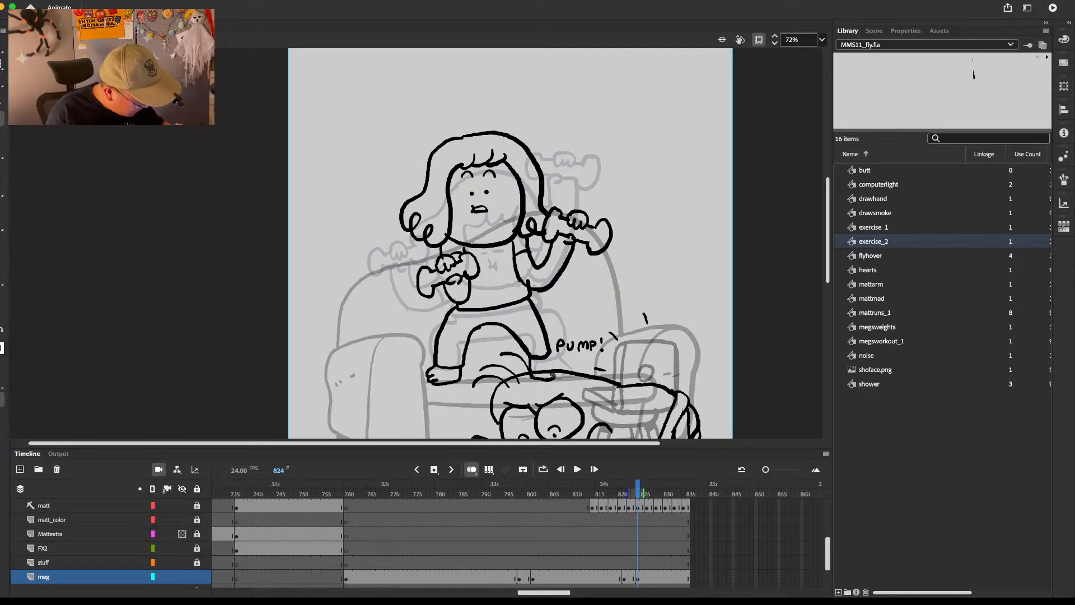
key(period)
key(comma)
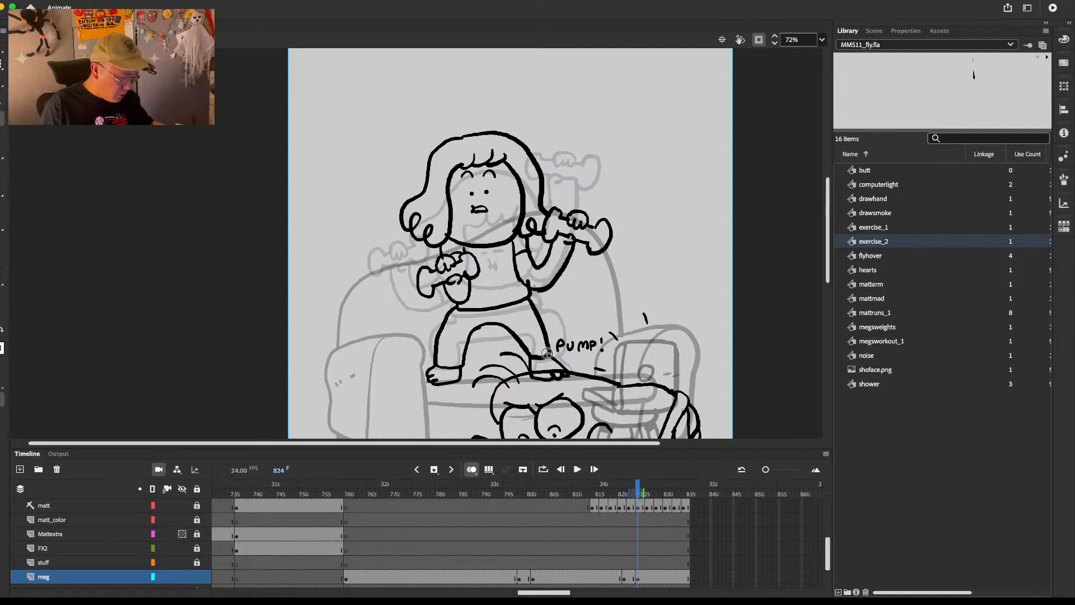
Step: Insert a blank keyframe on the meg layer at frame 827 and draw both hands gripping dumbbells, held slightly more level
click(651, 578)
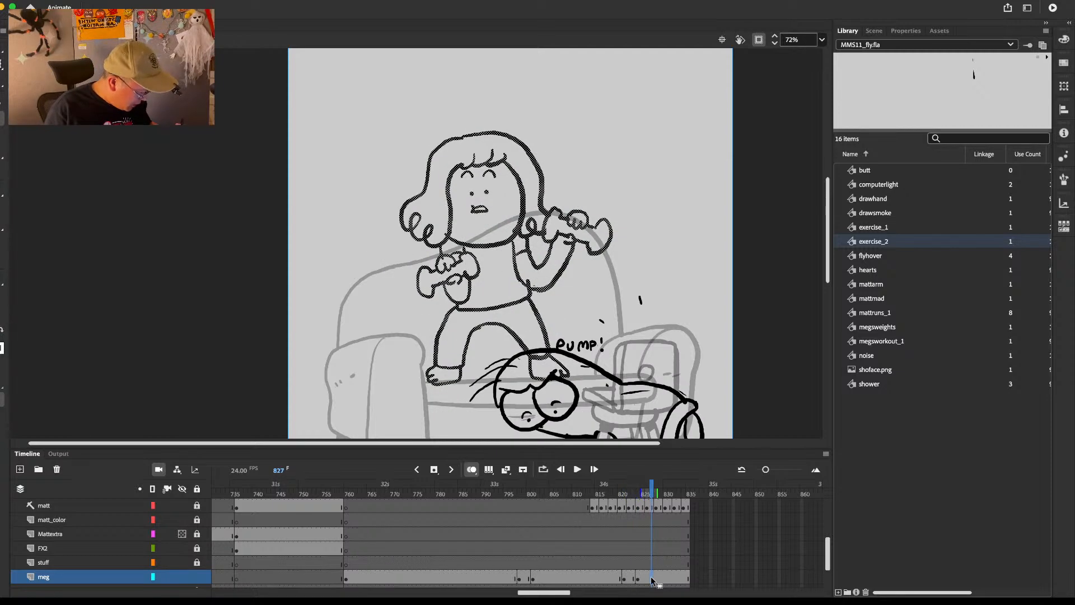
key(F7)
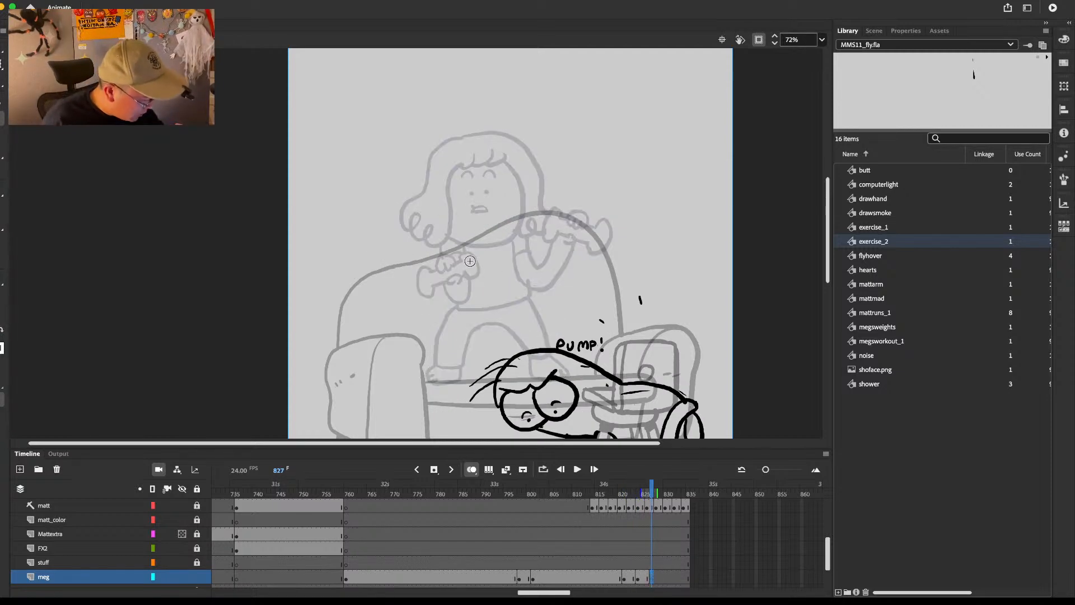
key(comma)
key(period)
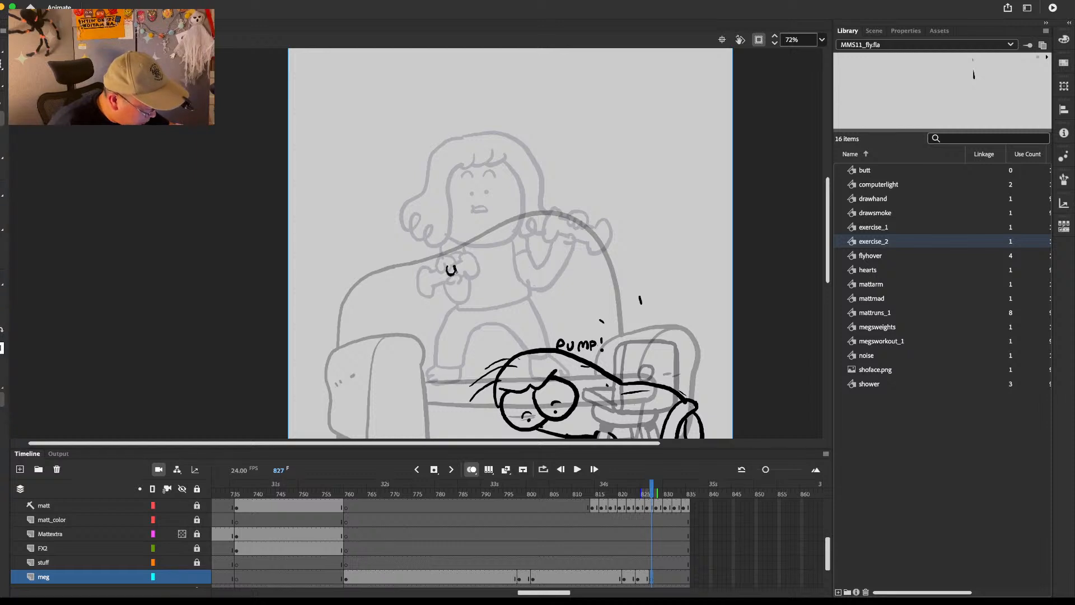
drag(460, 270, 437, 272)
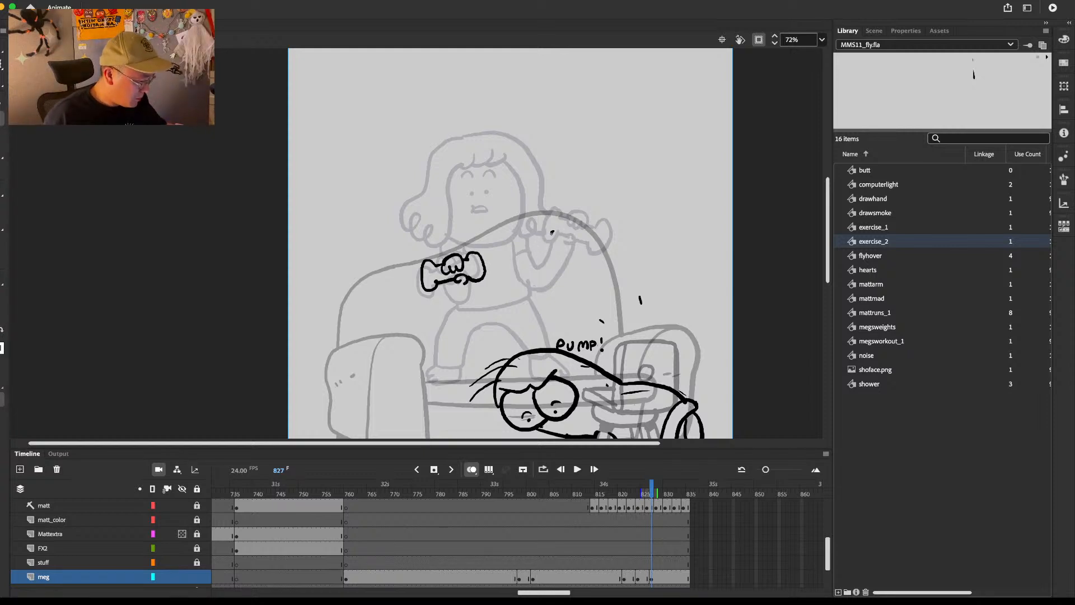
key(super+z)
mouse_move(551, 222)
mouse_down()
mouse_move(551, 250)
mouse_move(552, 228)
mouse_move(535, 222)
mouse_move(565, 237)
mouse_move(546, 244)
mouse_move(573, 239)
mouse_up()
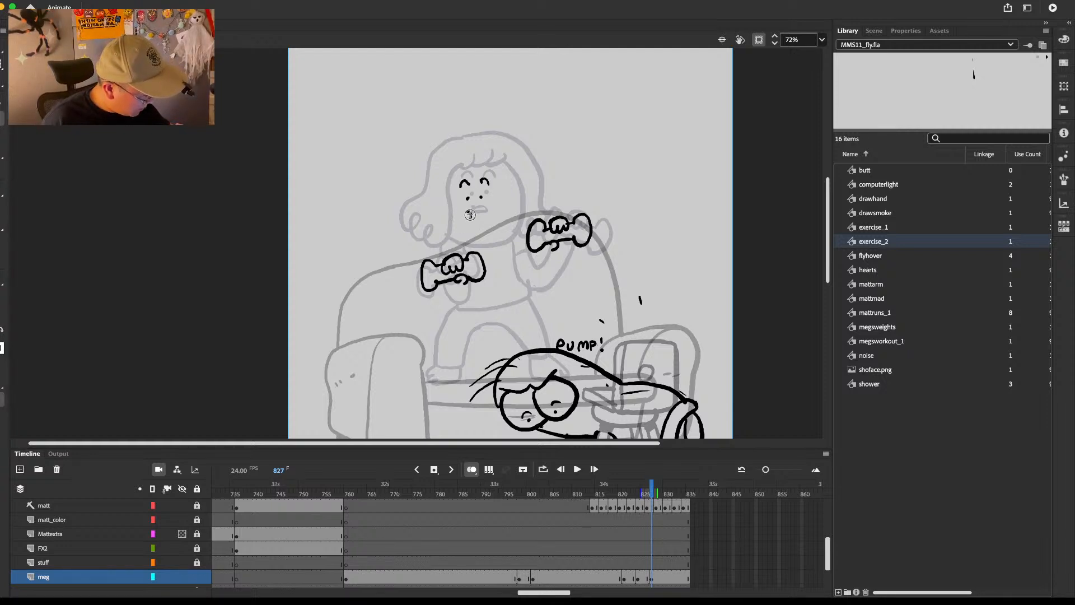
Step: Draw meg's face, bangs and outward-flaring curly hair on frame 827, slightly lower than in the previous pose
key(e)
mouse_move(468, 184)
mouse_down()
mouse_move(450, 175)
mouse_move(464, 172)
mouse_up()
key(b)
mouse_move(493, 154)
mouse_down()
mouse_move(429, 173)
mouse_move(402, 193)
mouse_move(408, 209)
mouse_move(437, 160)
mouse_up()
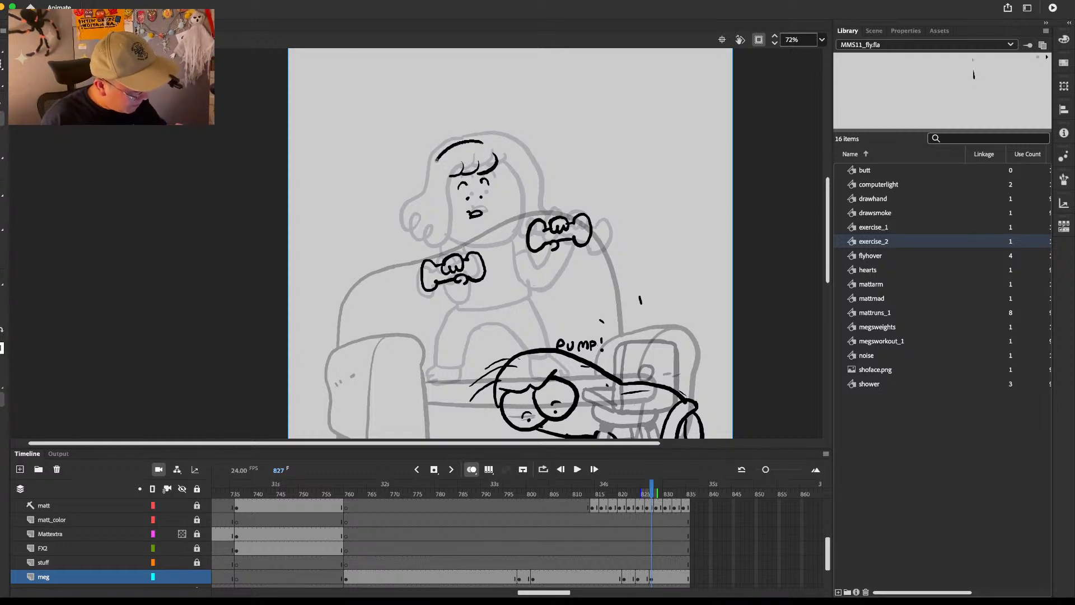
mouse_move(391, 207)
mouse_down()
mouse_move(437, 237)
mouse_move(448, 178)
mouse_up()
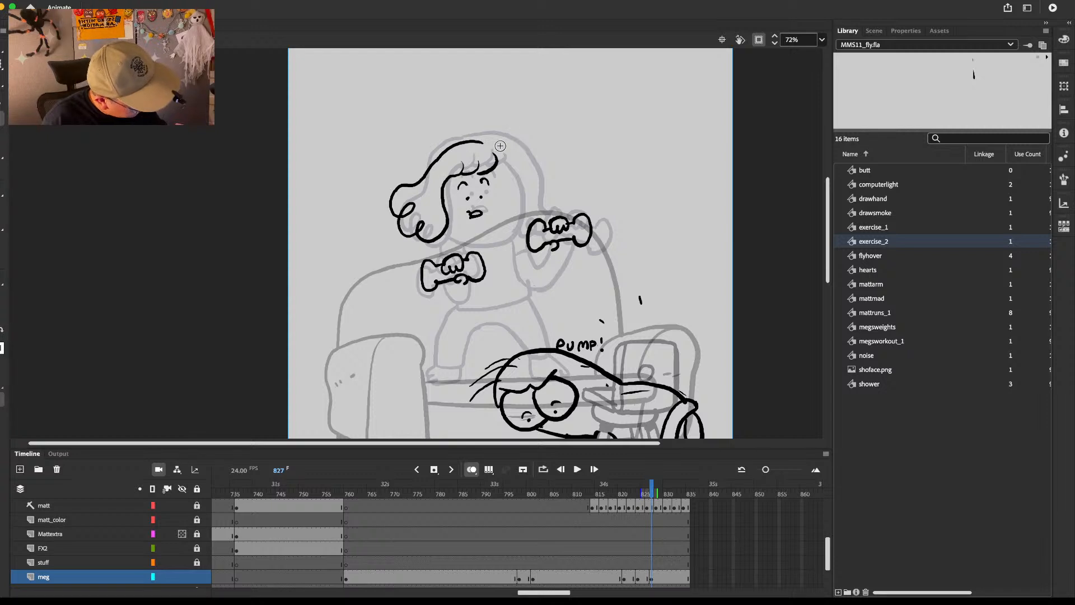
mouse_move(480, 142)
mouse_down()
mouse_move(520, 158)
mouse_move(546, 191)
mouse_move(532, 212)
mouse_up()
mouse_move(497, 166)
mouse_down()
mouse_move(523, 210)
mouse_move(440, 246)
mouse_up()
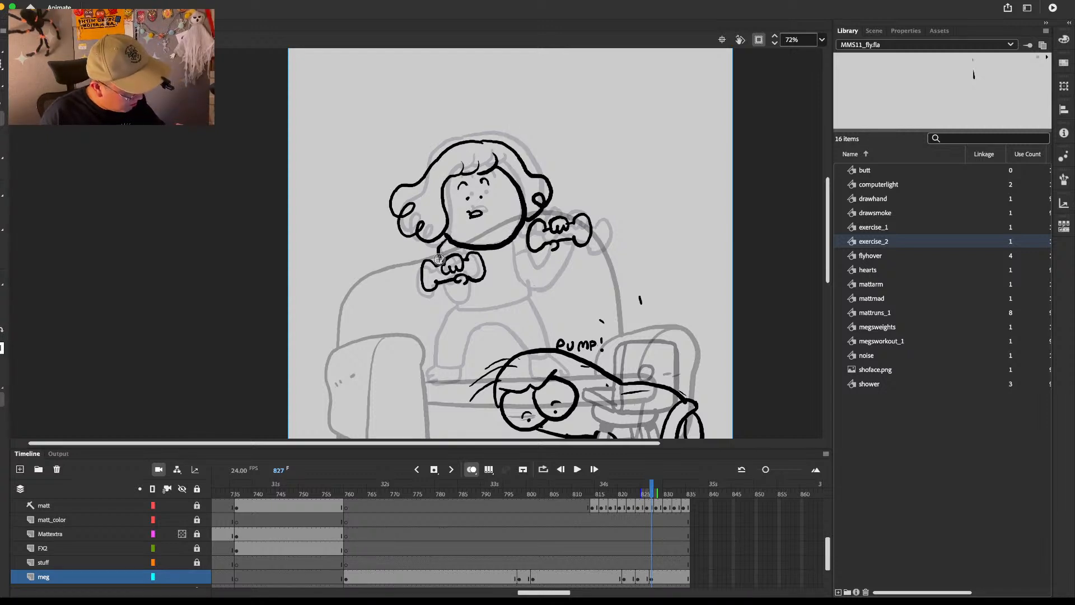
Step: Draw meg's bent arms, torso and shirt hem on frame 827
mouse_move(447, 287)
mouse_down()
mouse_move(457, 305)
mouse_move(472, 282)
mouse_up()
key(super+z)
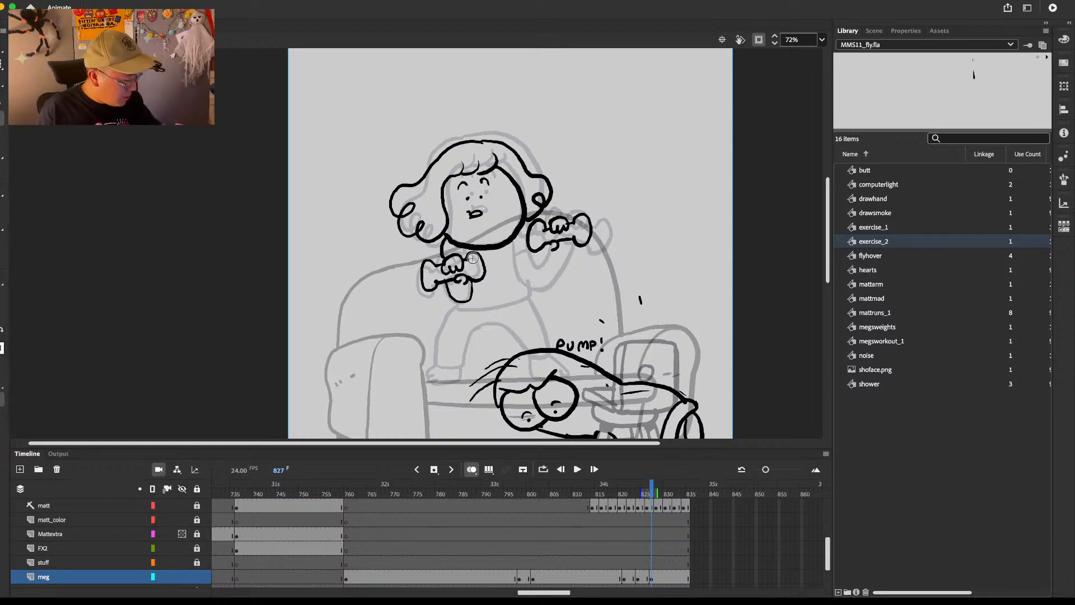
mouse_move(509, 242)
mouse_down()
mouse_move(512, 273)
mouse_move(535, 288)
mouse_up()
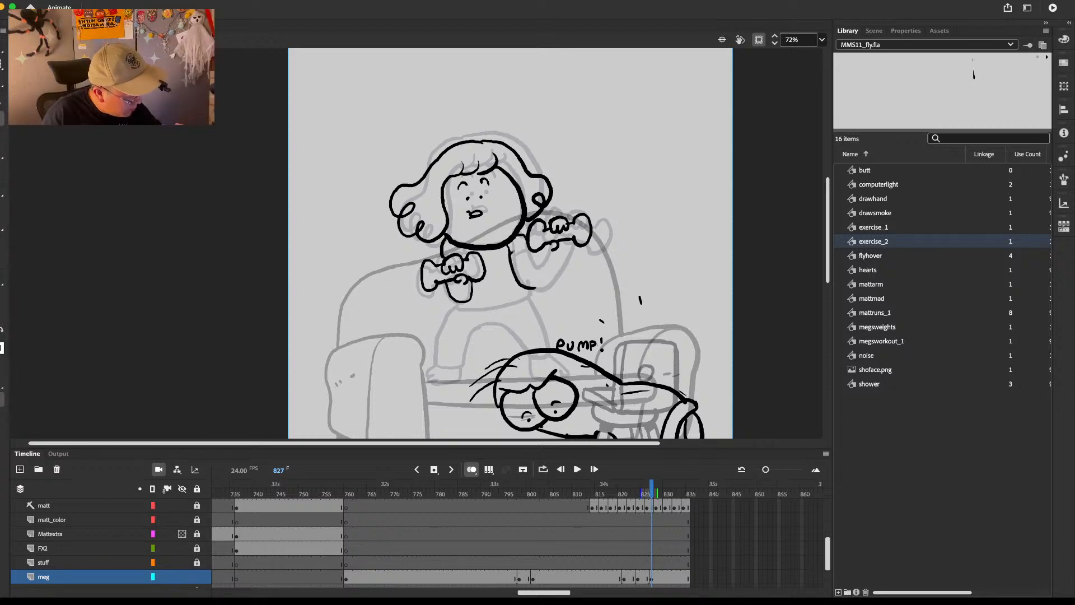
mouse_move(525, 247)
mouse_down()
mouse_move(582, 235)
mouse_move(525, 248)
mouse_move(567, 245)
mouse_move(528, 270)
mouse_move(568, 251)
mouse_move(533, 247)
mouse_up()
key(super+z)
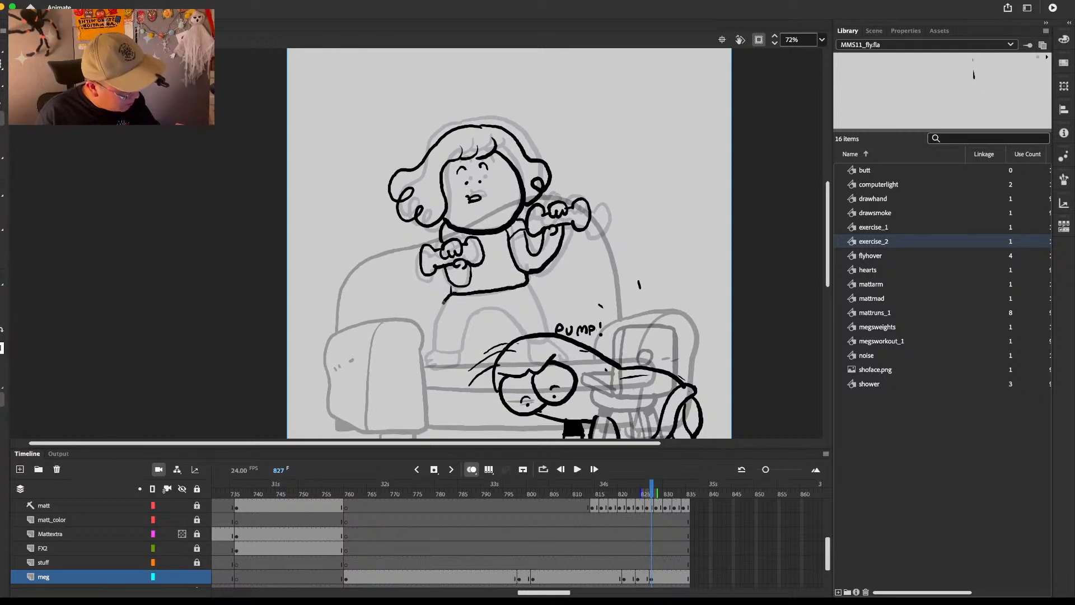
Step: Draw meg's legs and feet on the sofa to complete the frame 827 pose
drag(437, 354, 470, 317)
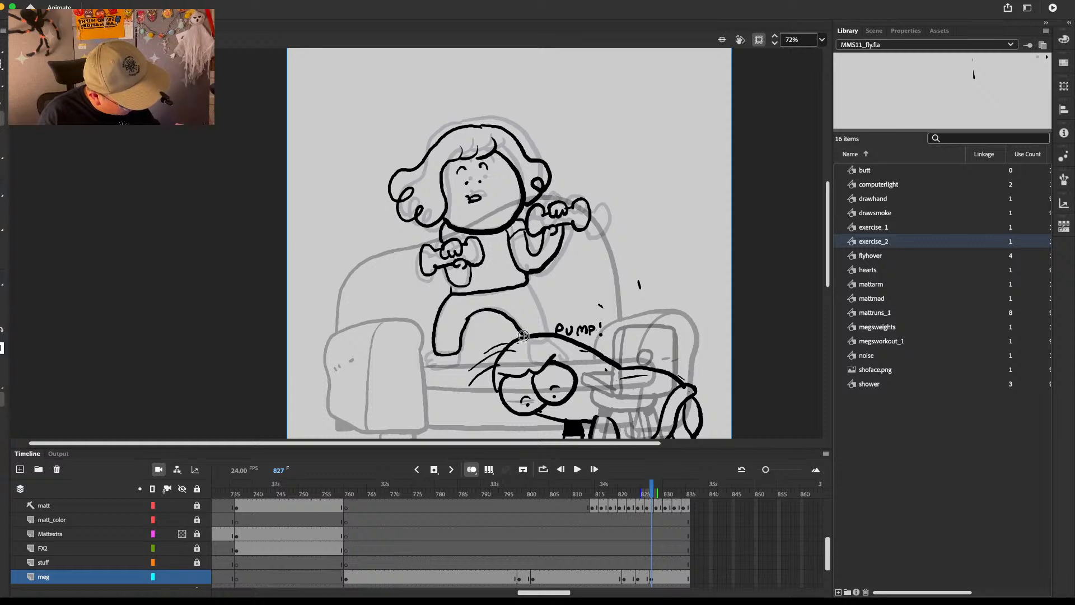
drag(523, 285, 548, 336)
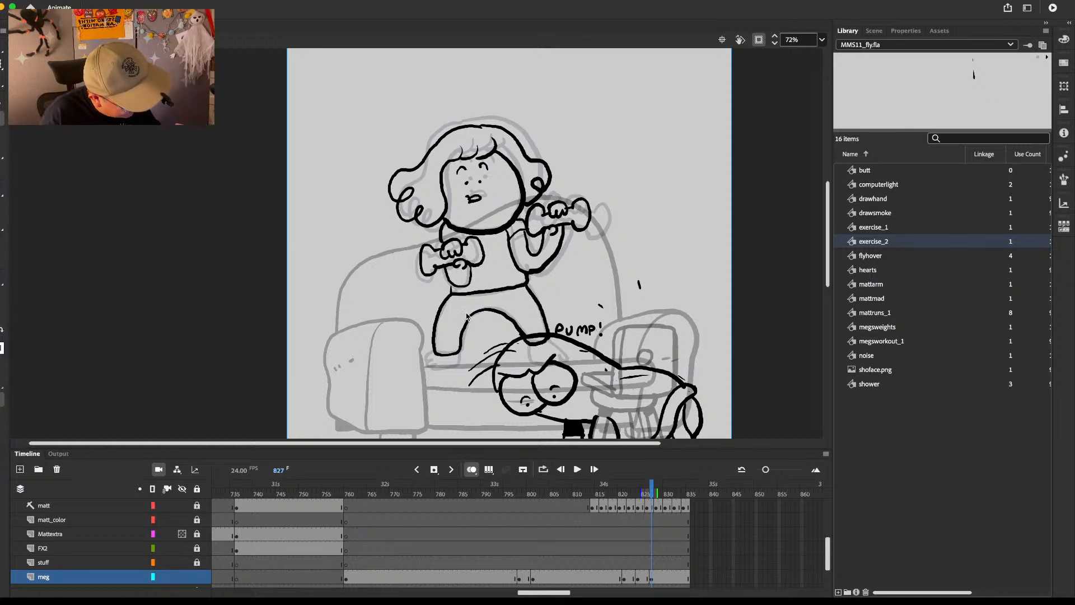
key(b)
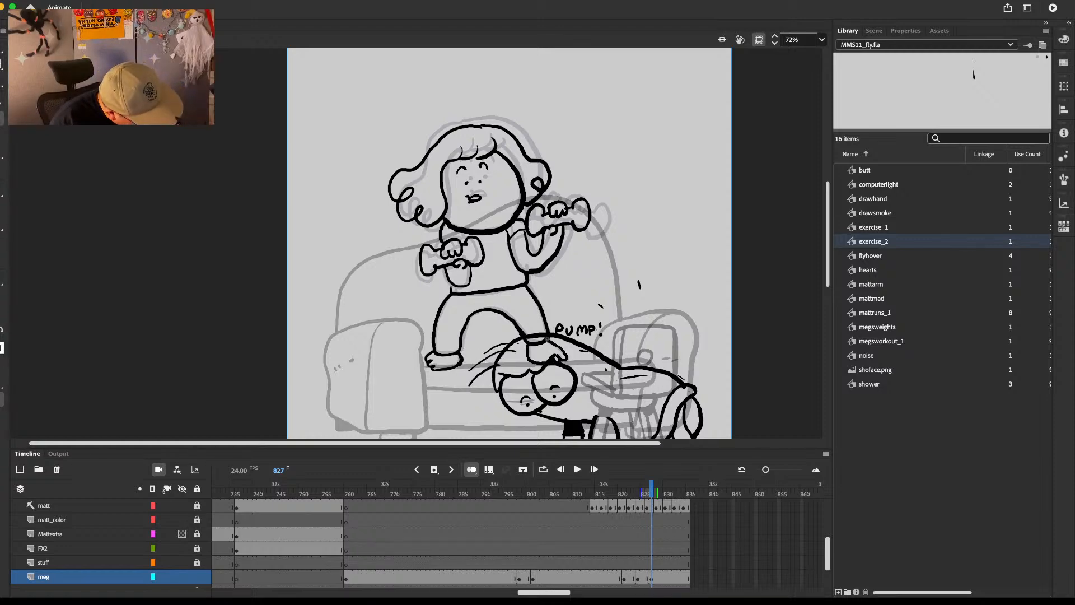
Step: Play back the scene up to frame 835 several times to check meg's reaction against matt's swatting
key(super+minus)
click(596, 519)
key(Return)
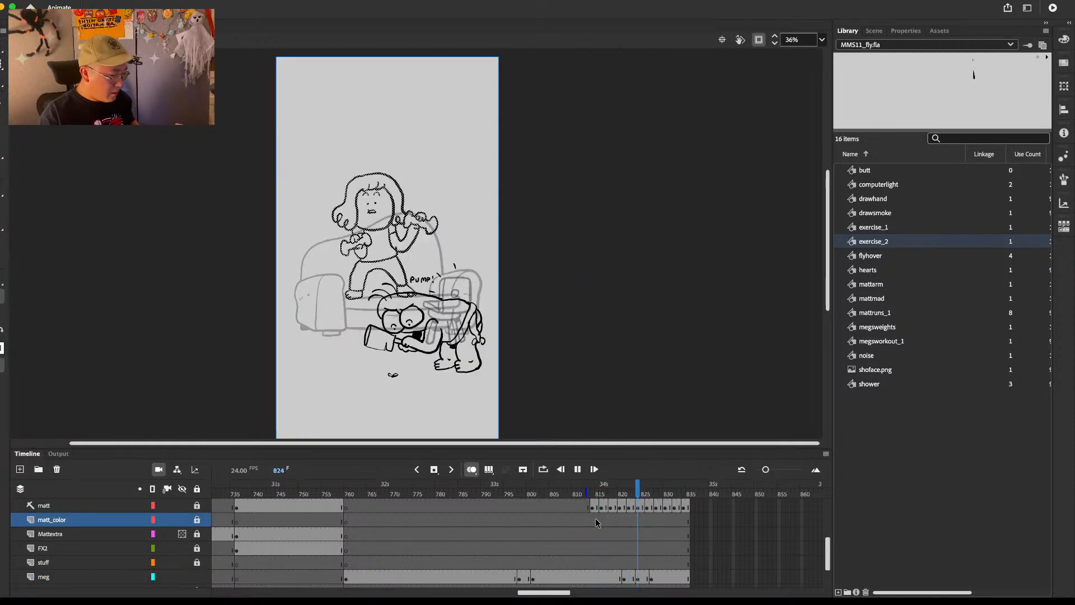
key(Return)
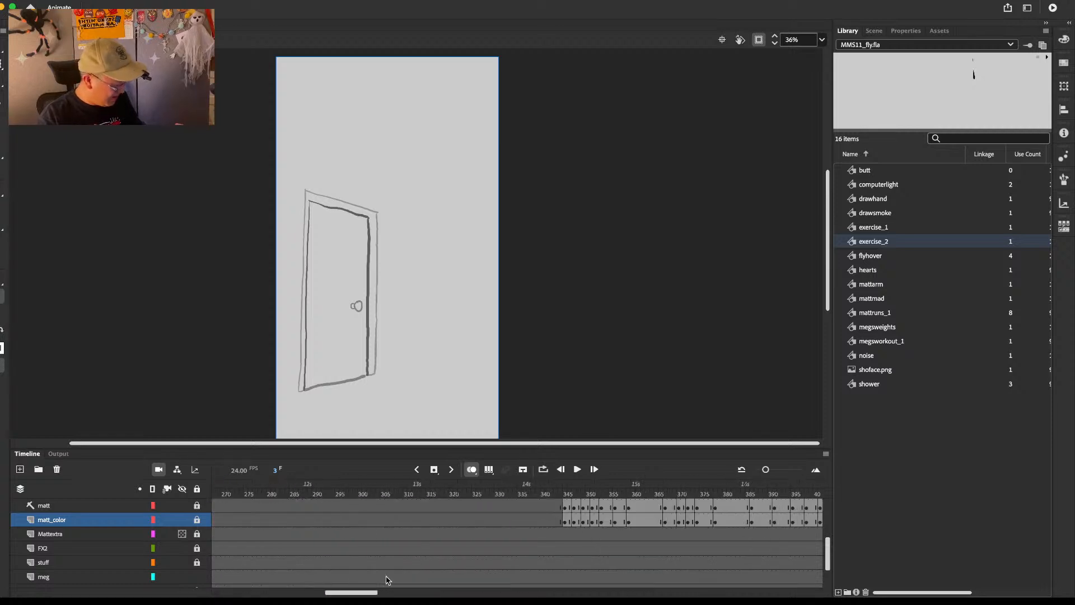
scroll(386, 580, right, 15)
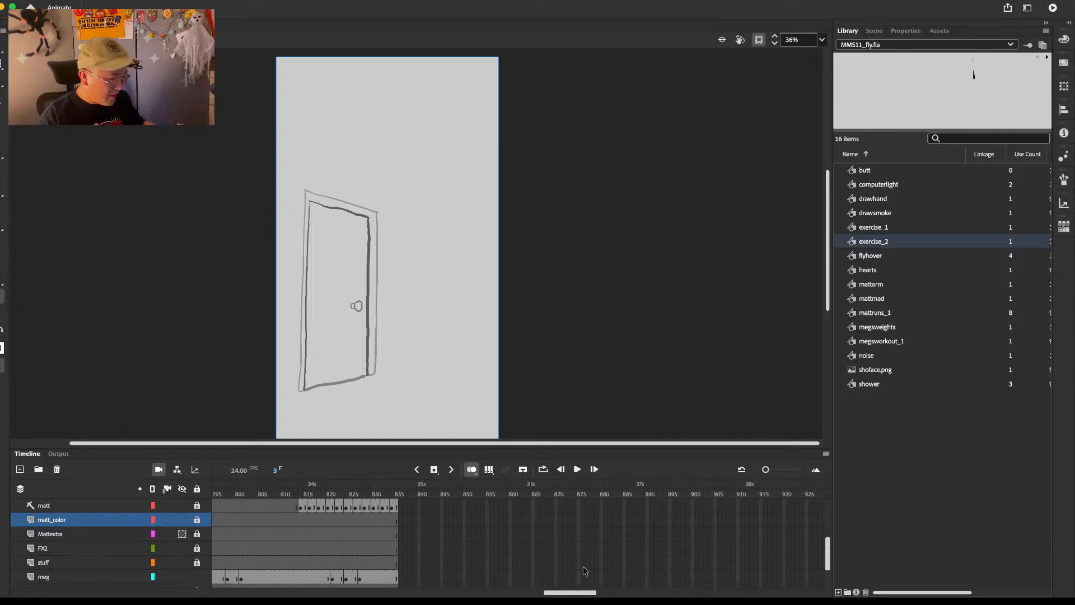
click(288, 0)
click(303, 199)
click(279, 495)
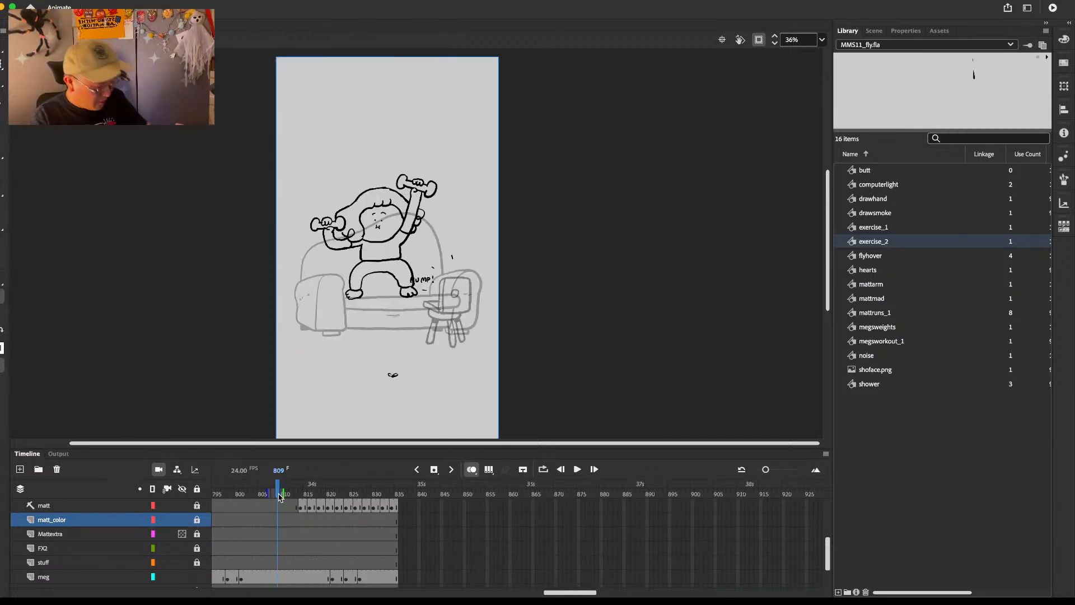
key(Return)
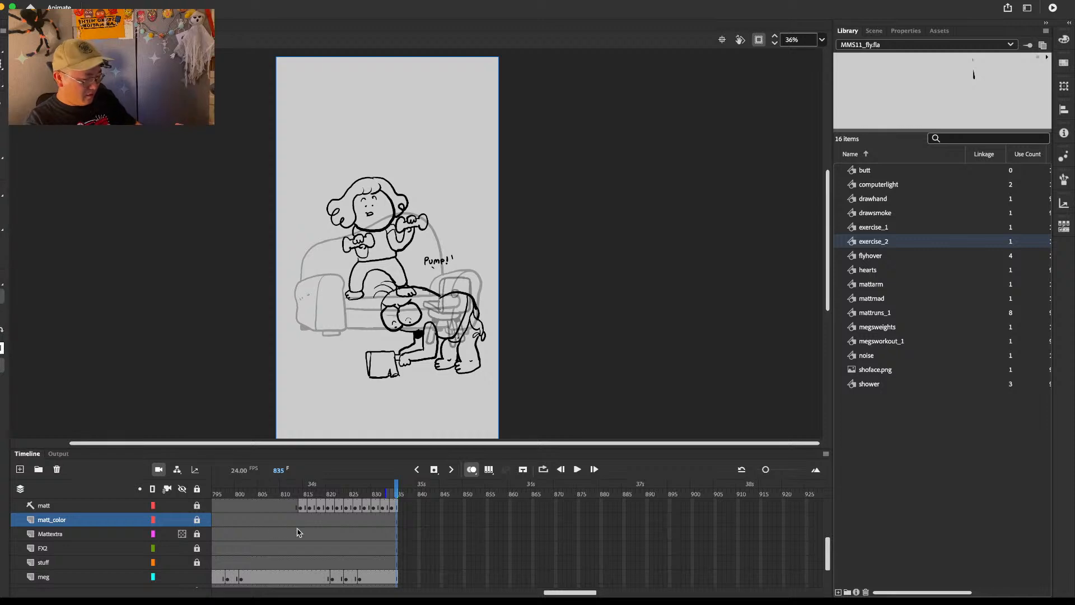
drag(221, 494, 215, 499)
key(Return)
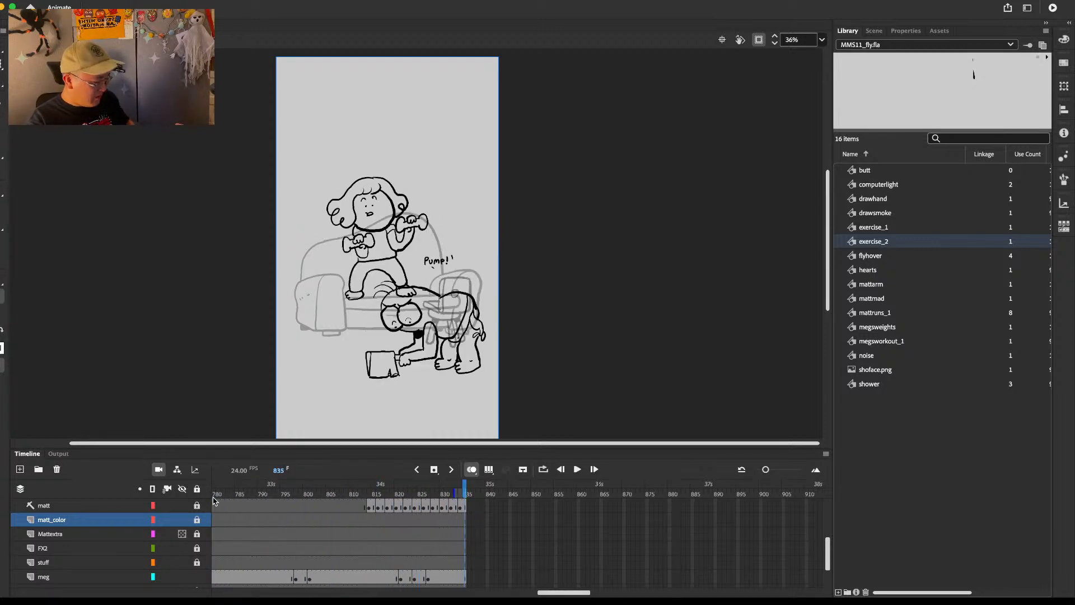
drag(569, 593, 550, 593)
click(323, 488)
key(Return)
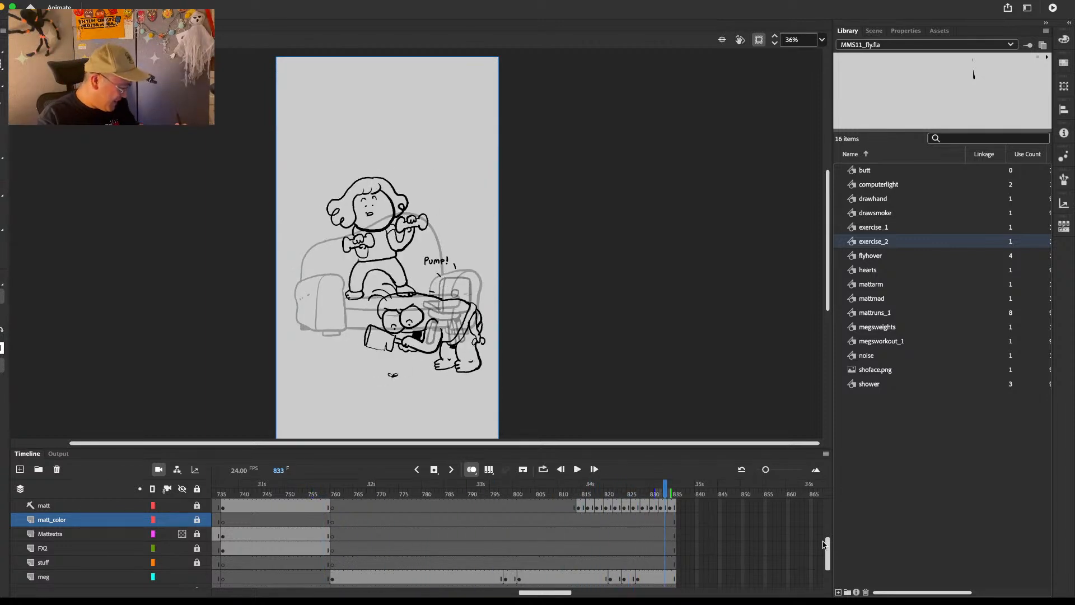
Step: Replay the scene from several earlier start frames through frame 835 to review how meg's new poses fit the surrounding action
drag(823, 545, 833, 530)
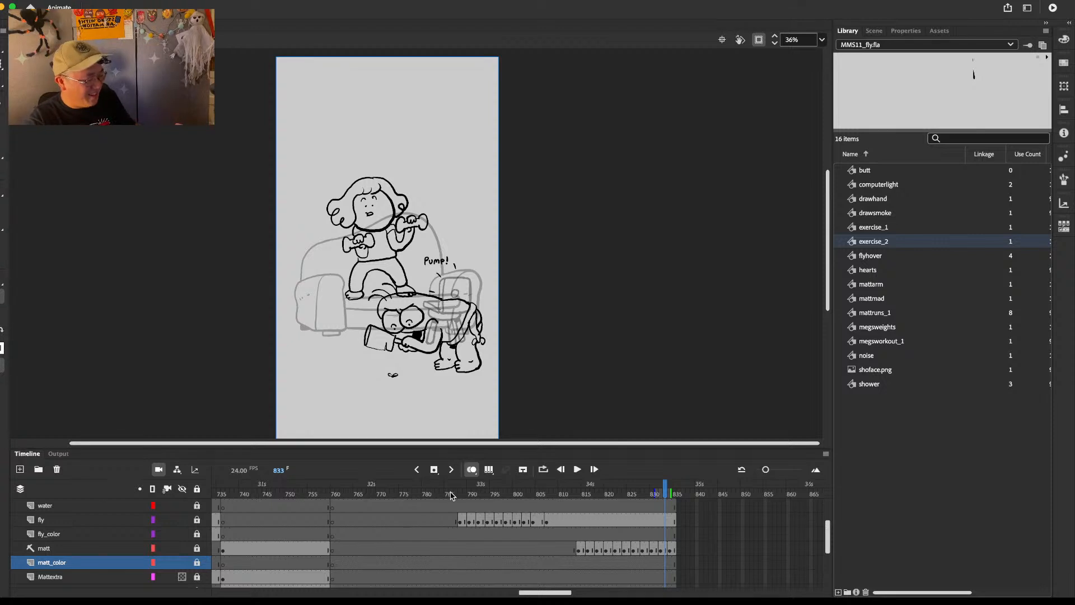
drag(451, 496, 405, 507)
key(Return)
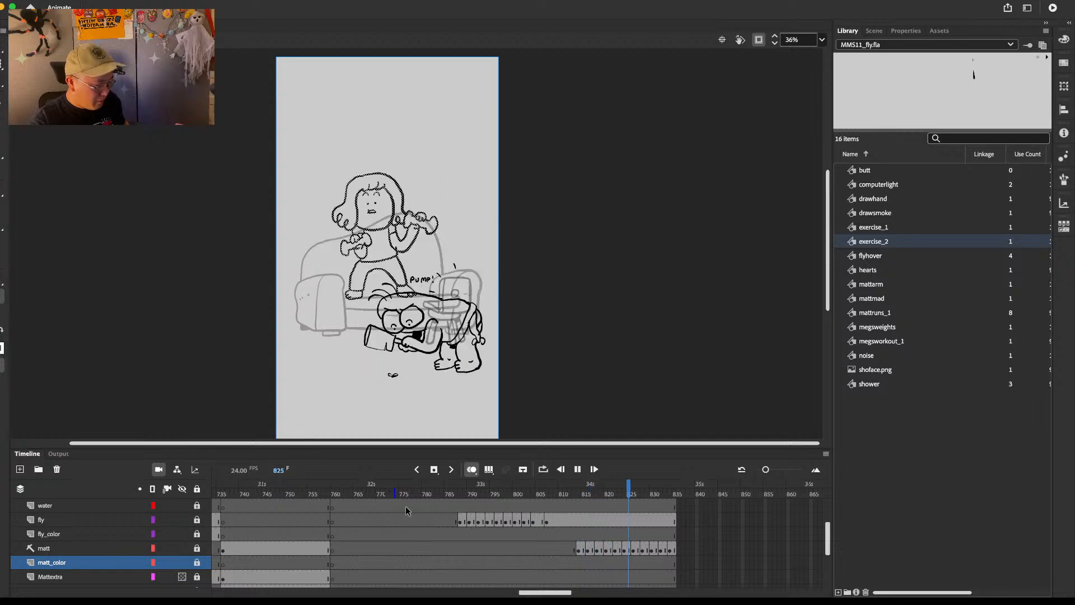
scroll(406, 506, left, 5)
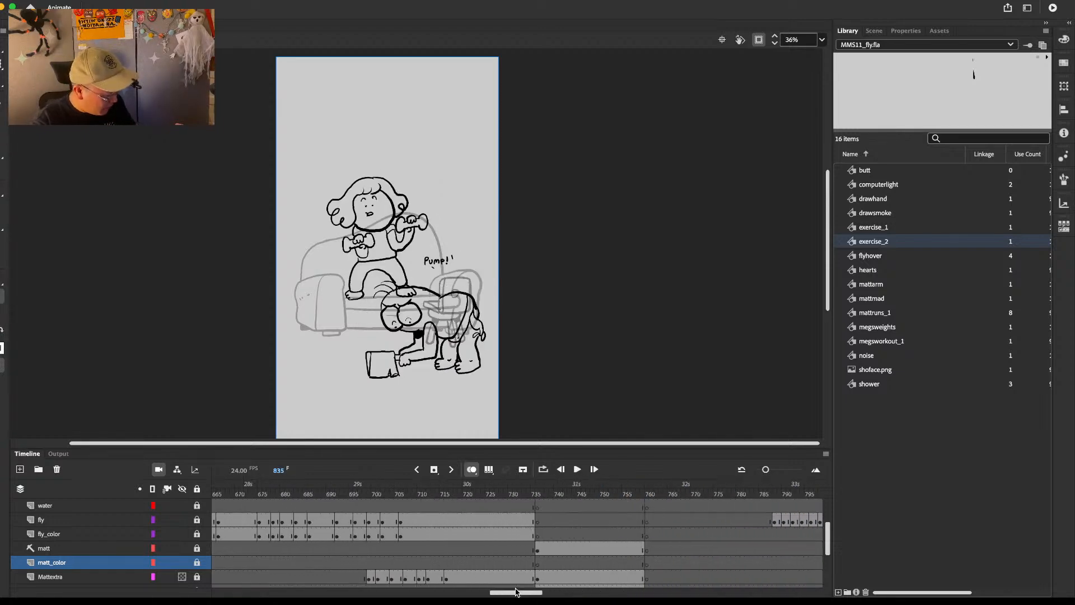
click(512, 491)
key(Return)
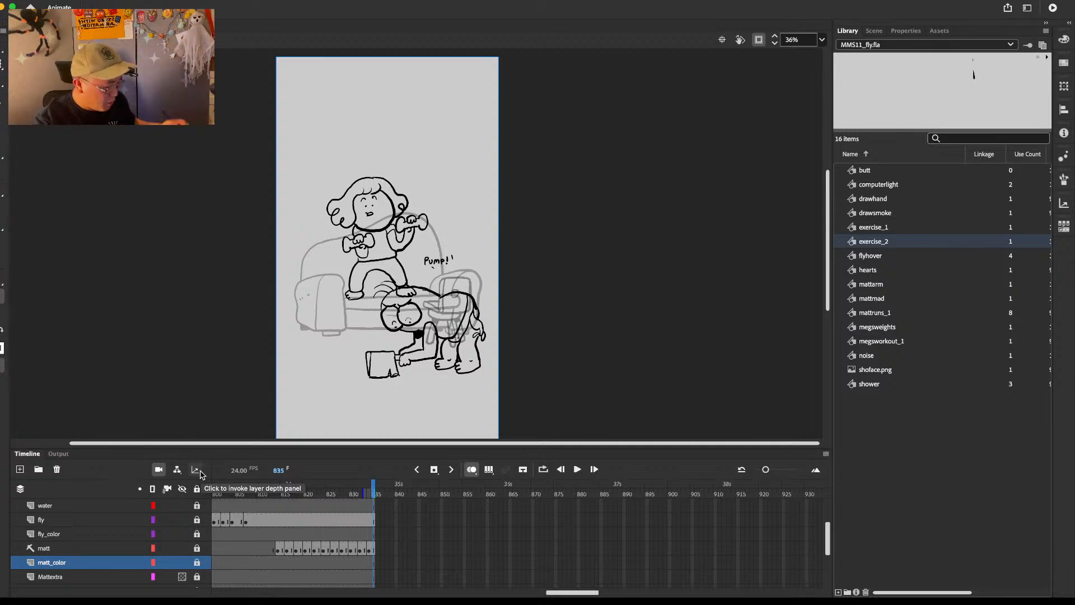
click(268, 496)
key(Return)
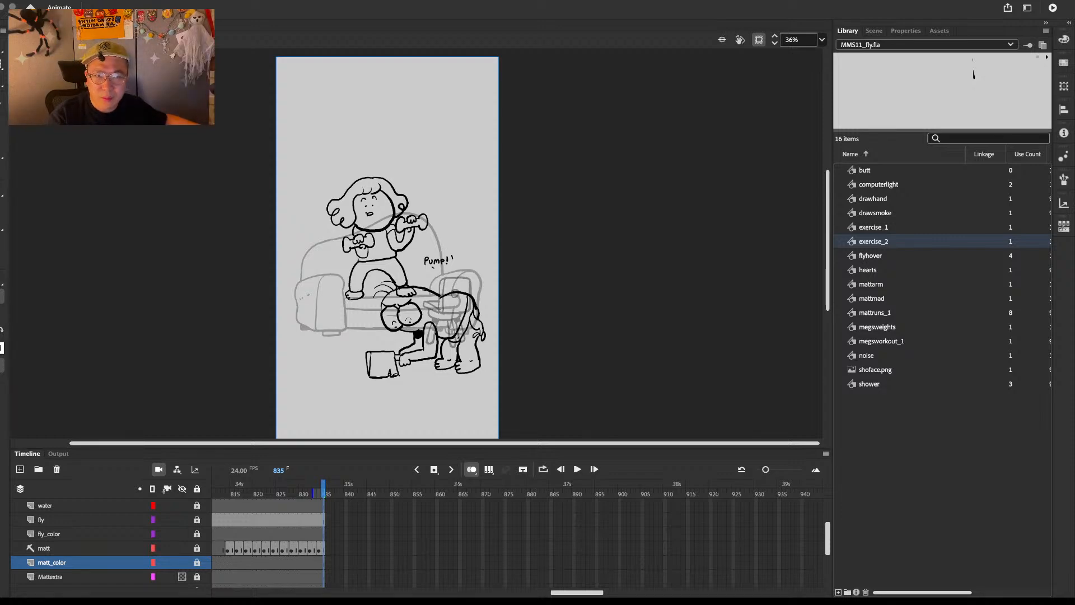
Step: Switch to the shared Whiteboard Fox board in the browser, enlarge its window and handwrite "hello?" on the canvas
drag(511, 287, 597, 10)
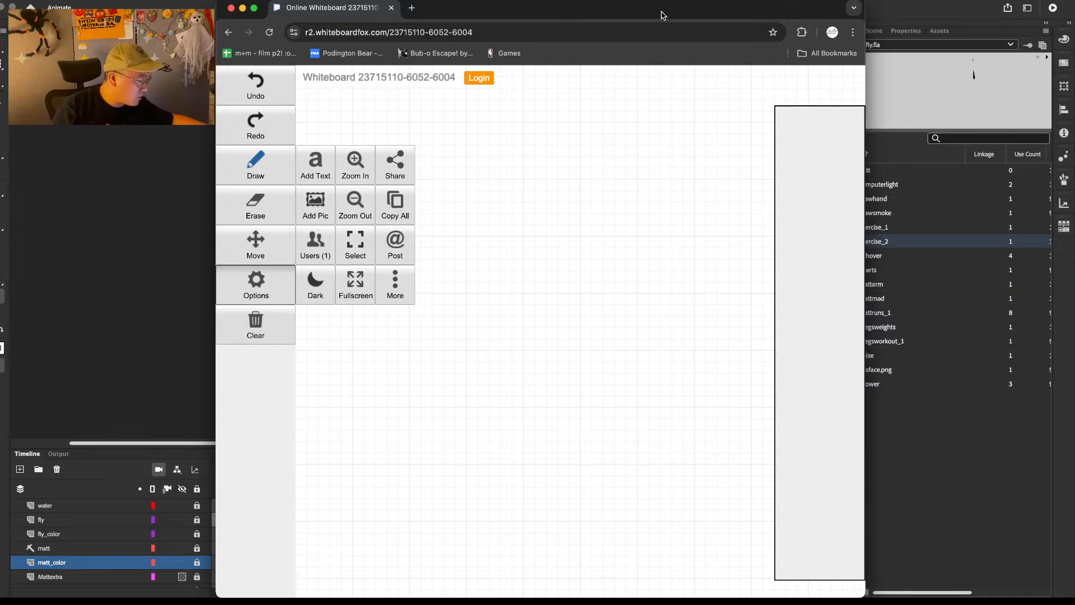
double_click(573, 6)
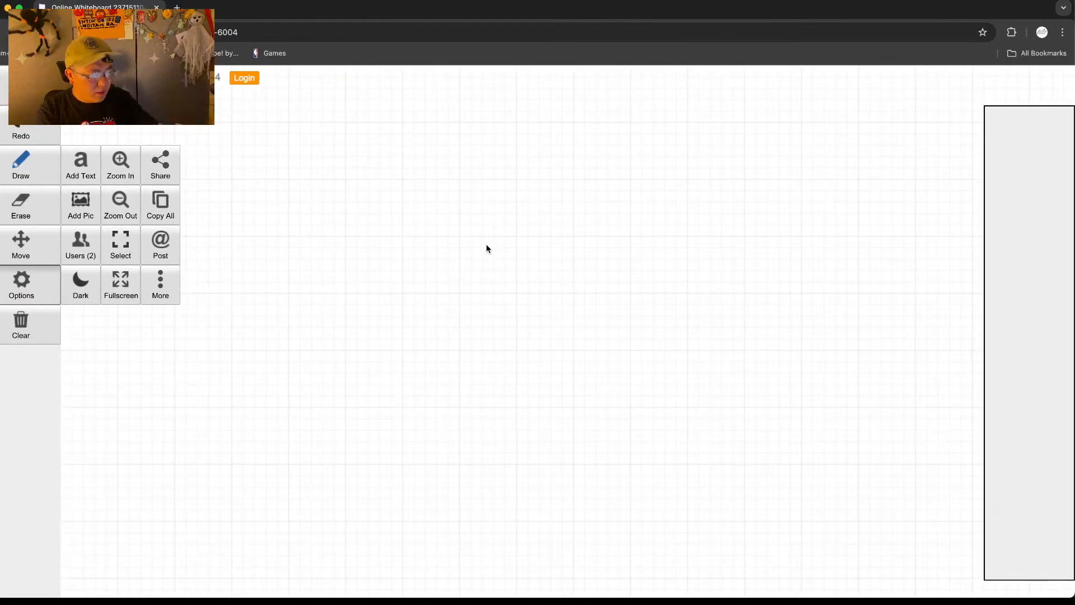
mouse_move(282, 147)
mouse_down()
mouse_move(296, 156)
mouse_move(354, 134)
mouse_move(352, 145)
mouse_up()
click(356, 150)
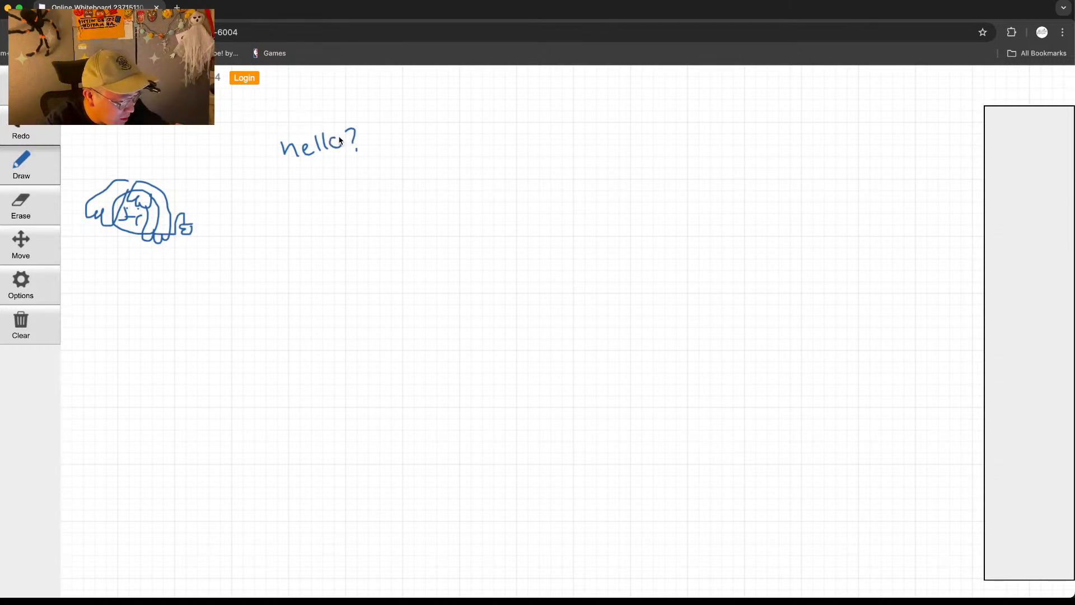
drag(340, 140, 339, 146)
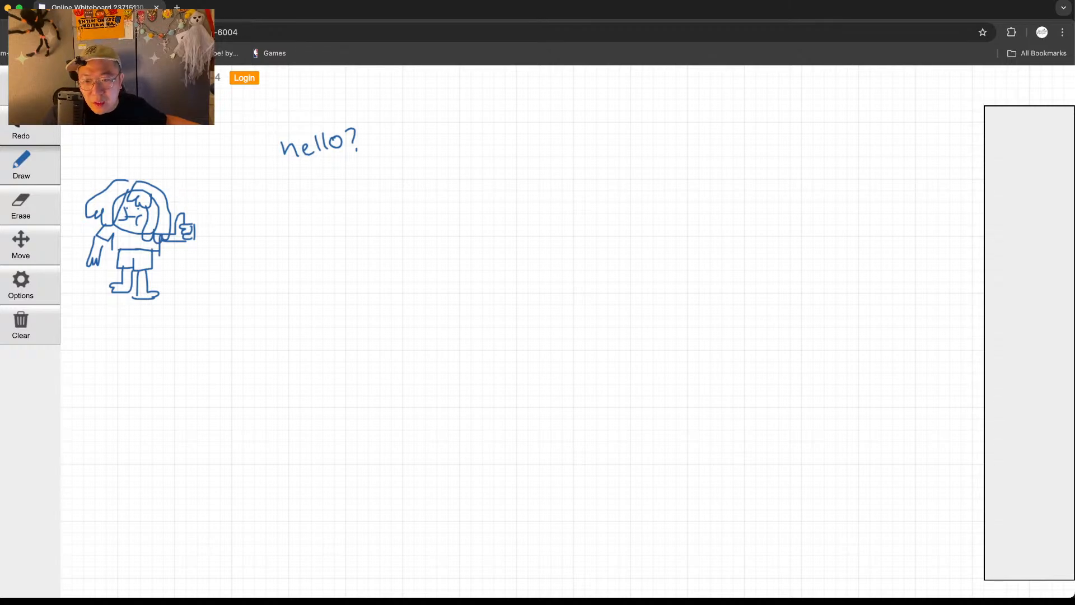
key(super+n)
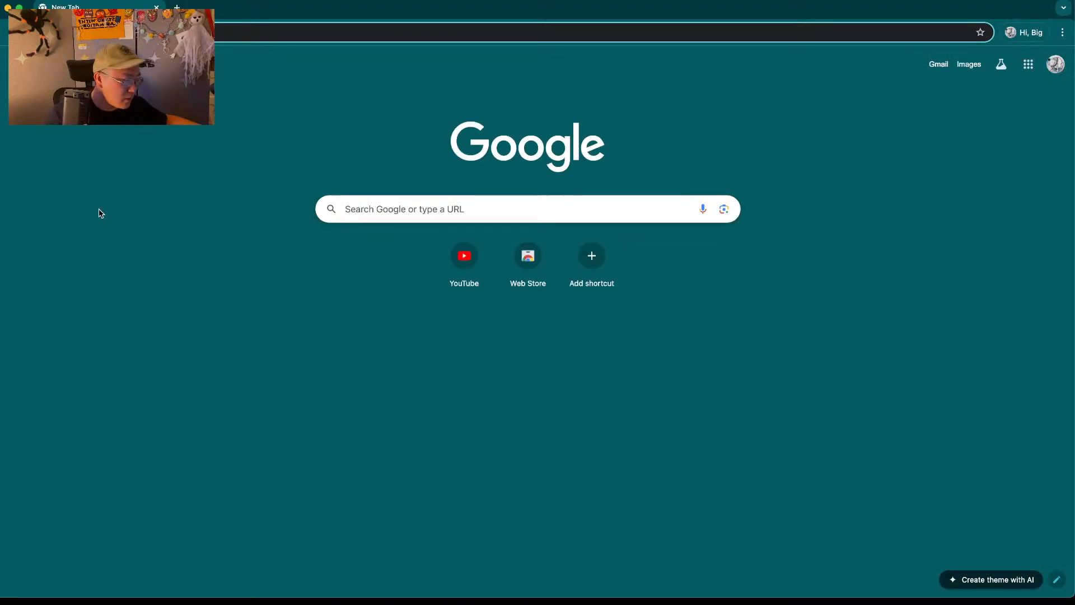
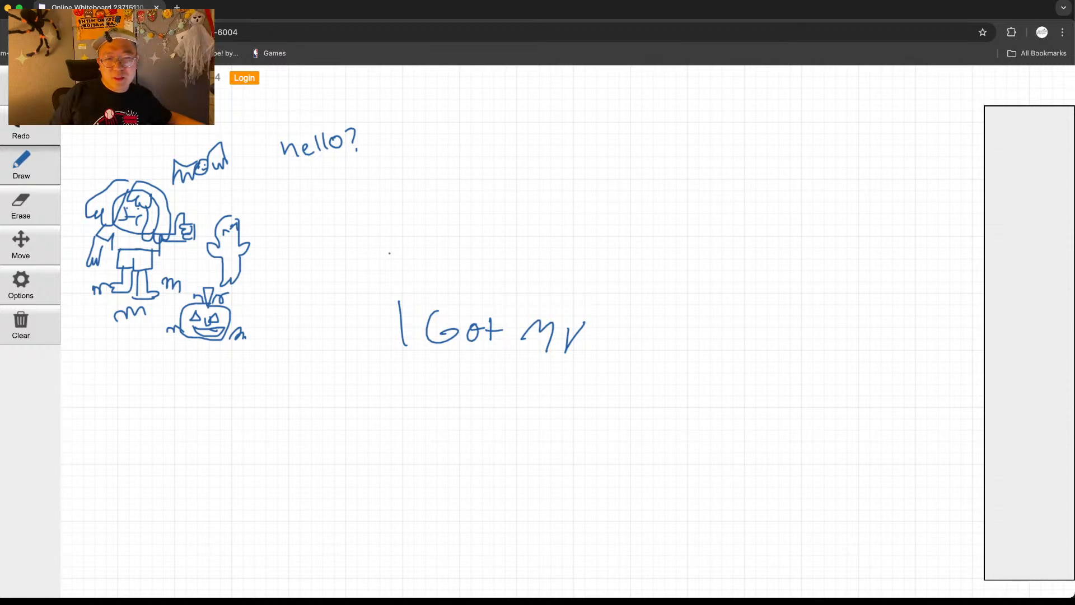
drag(612, 311, 632, 330)
drag(638, 336, 684, 346)
drag(690, 320, 689, 342)
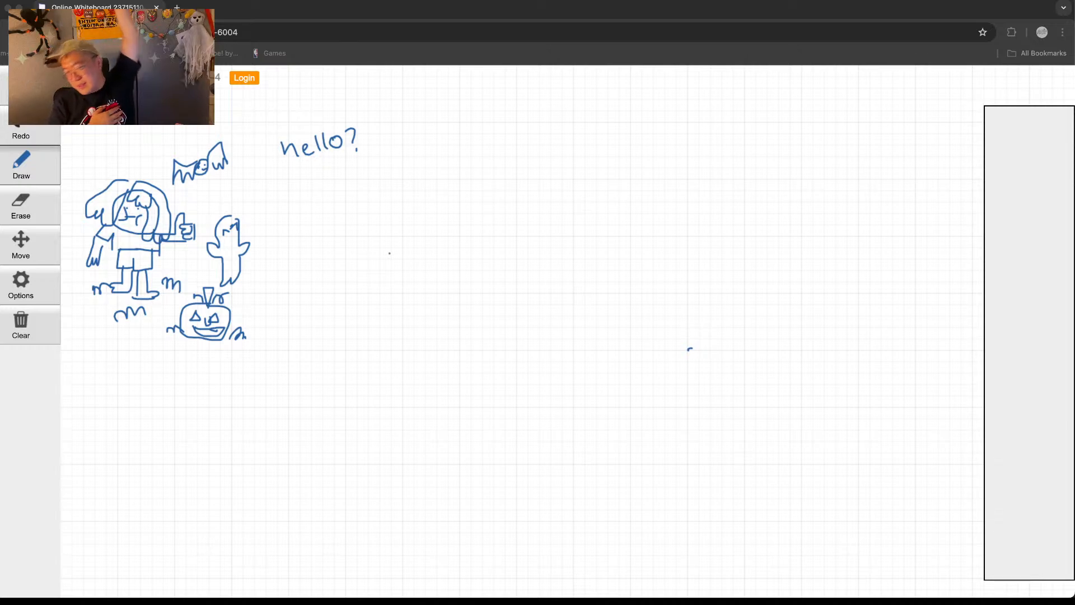
Step: Draw a triangular one-eyed character with a tall hat, two legs and an arm, plus an arrow aimed at its side
mouse_move(513, 346)
mouse_down()
mouse_move(549, 261)
mouse_move(598, 346)
mouse_move(514, 344)
mouse_up()
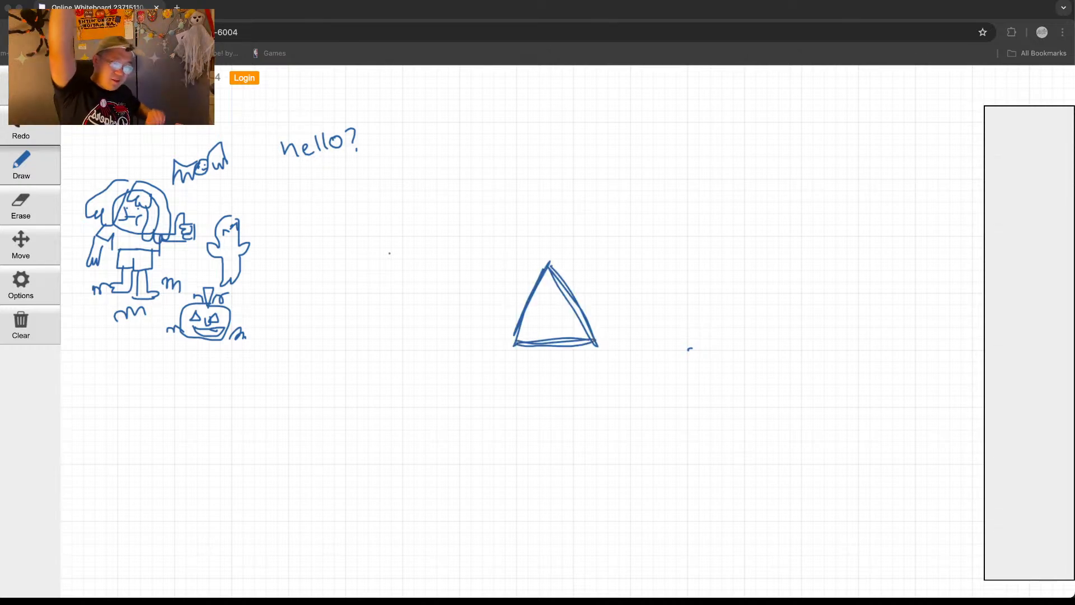
drag(552, 296, 546, 326)
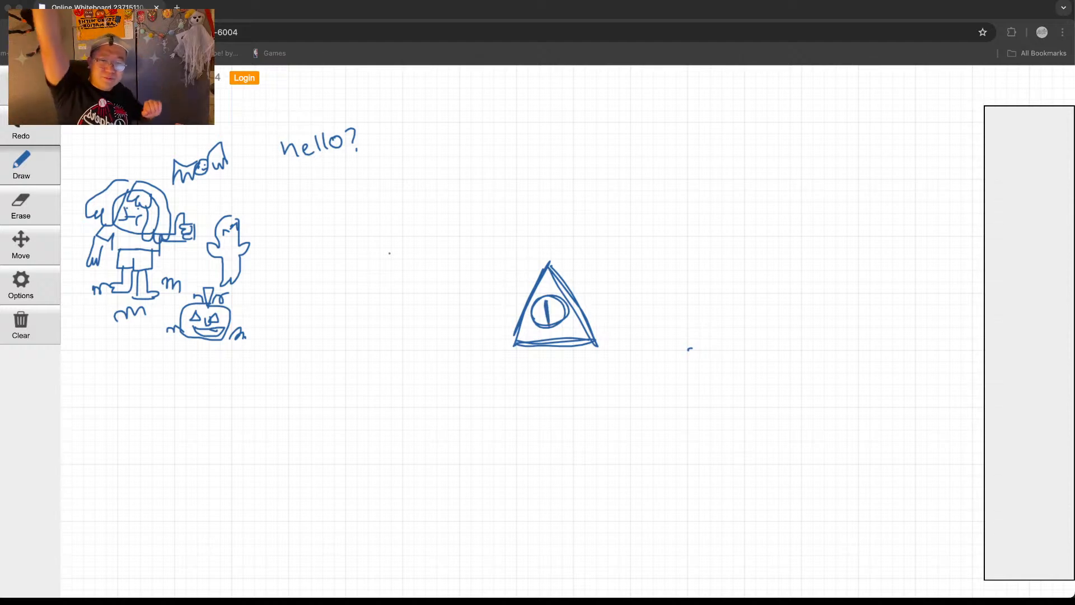
drag(529, 262, 574, 258)
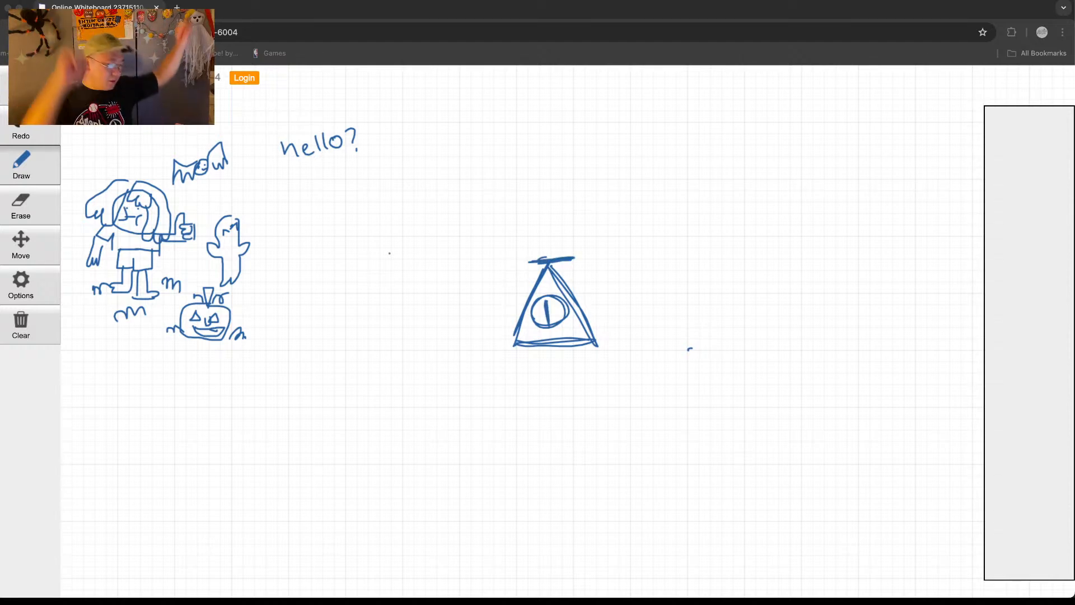
mouse_move(544, 207)
mouse_down()
mouse_move(549, 260)
mouse_move(624, 290)
mouse_move(592, 301)
mouse_up()
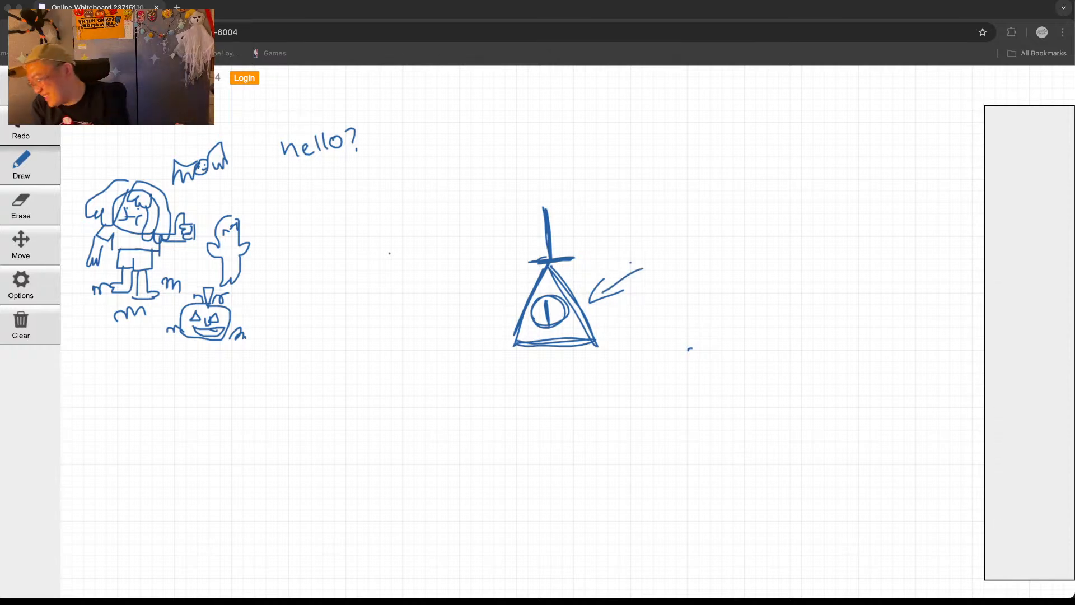
mouse_move(533, 348)
mouse_down()
mouse_move(537, 376)
mouse_move(576, 379)
mouse_up()
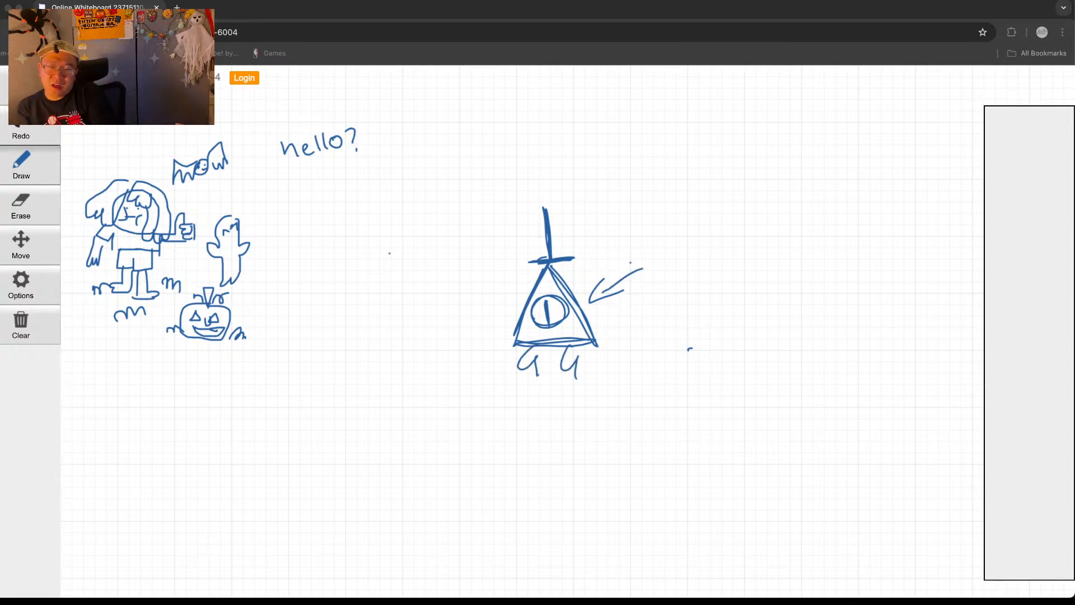
drag(518, 314, 485, 343)
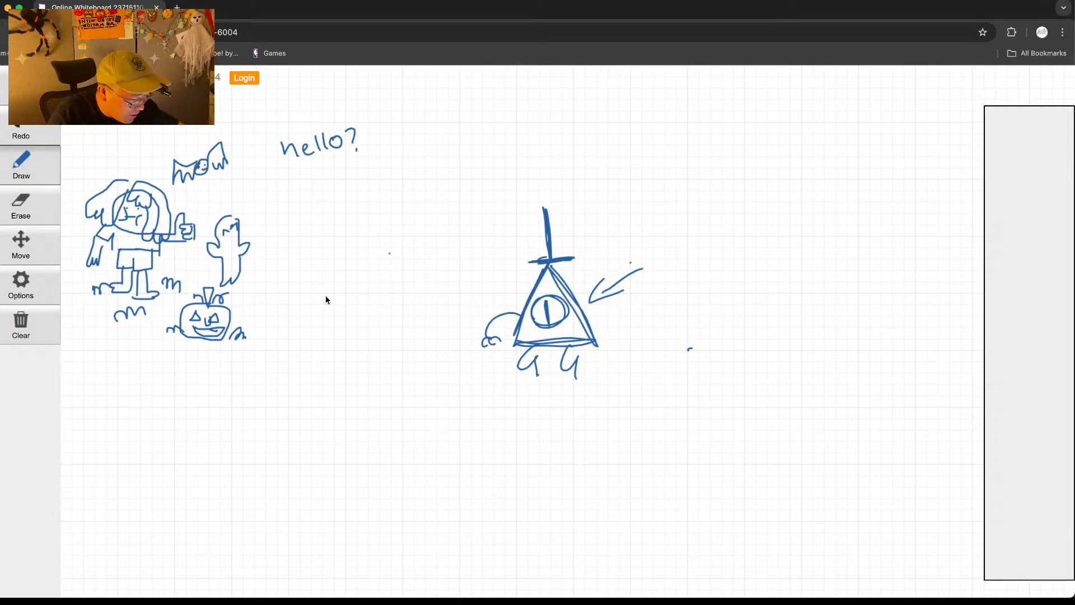
Step: Draw a boy's brimmed cap, curly side hair, round eyes and small mouth between the thumbs-up figure and the triangle character
mouse_move(437, 292)
mouse_down()
mouse_move(332, 264)
mouse_move(373, 252)
mouse_move(358, 288)
mouse_move(395, 245)
mouse_up()
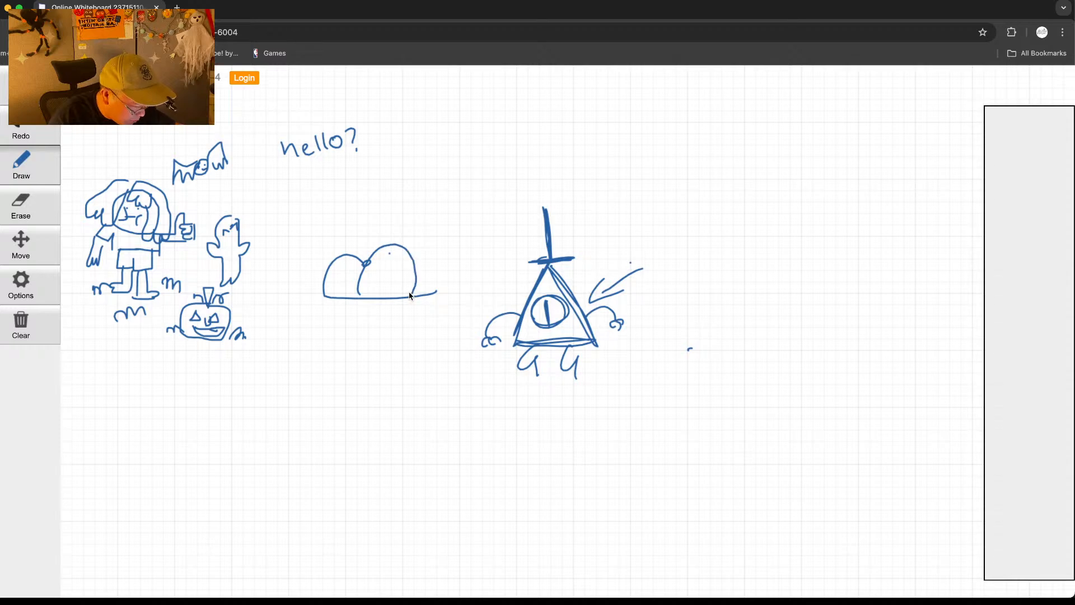
mouse_move(411, 295)
mouse_down()
mouse_move(446, 285)
mouse_move(417, 296)
mouse_up()
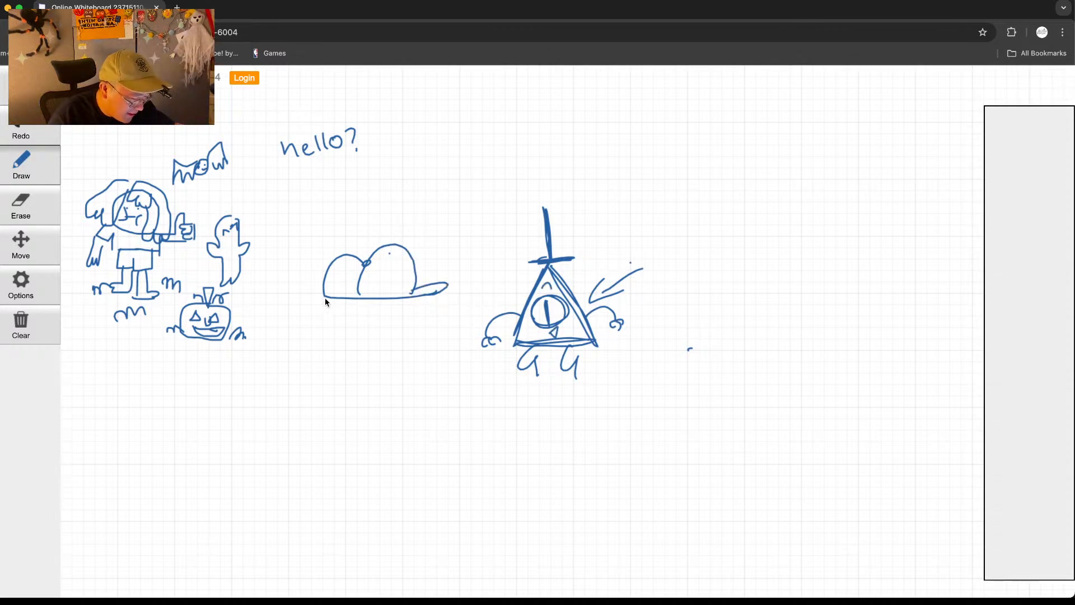
drag(325, 326, 329, 321)
mouse_move(333, 322)
mouse_down()
mouse_move(409, 306)
mouse_move(388, 322)
mouse_move(387, 336)
mouse_move(411, 331)
mouse_move(400, 349)
mouse_up()
click(386, 324)
key(super+z)
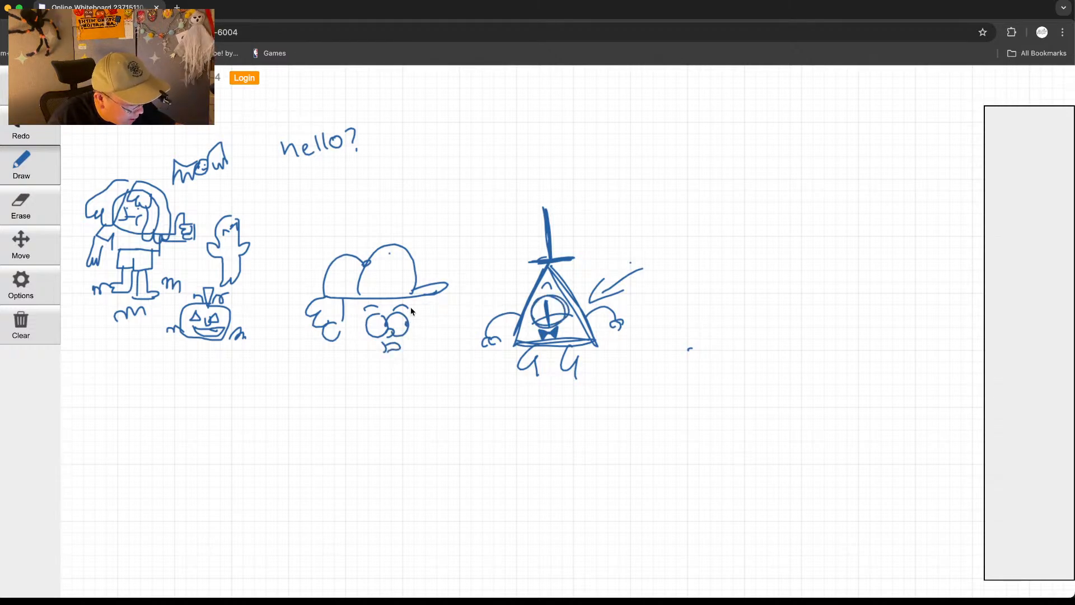
Step: Draw the capped boy's forehead, rounded cheek and jaw, redoing the jawline, and add his vest, arms and legs
drag(411, 305, 414, 334)
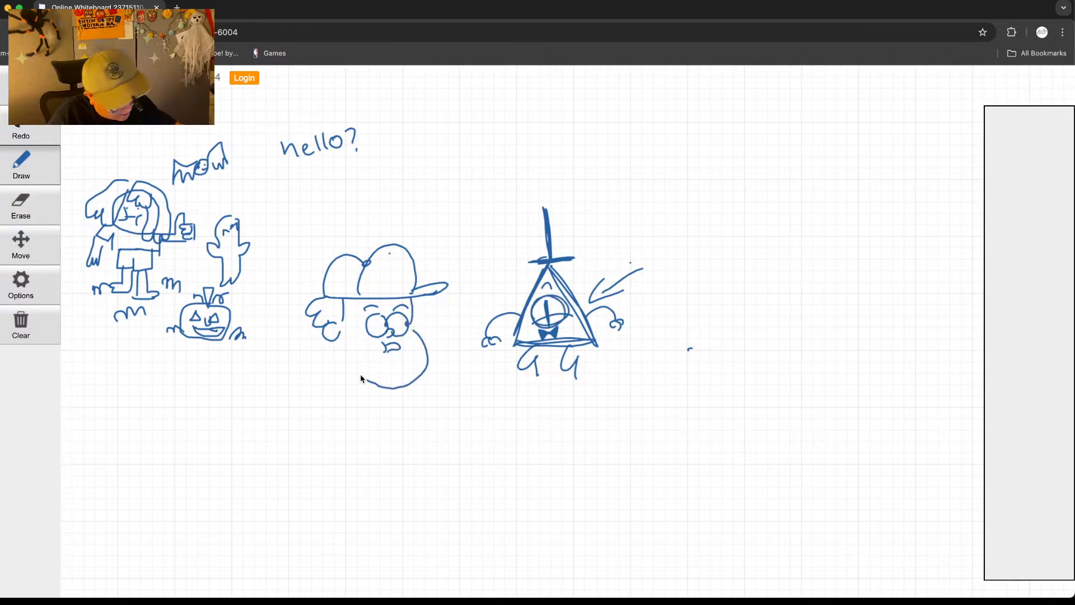
key(super+z)
mouse_move(398, 385)
mouse_down()
mouse_move(352, 383)
mouse_move(333, 357)
mouse_up()
key(super+z)
mouse_move(417, 331)
mouse_down()
mouse_move(398, 379)
mouse_move(347, 369)
mouse_move(344, 410)
mouse_move(366, 380)
mouse_move(367, 396)
mouse_move(400, 380)
mouse_up()
mouse_move(374, 391)
mouse_down()
mouse_move(411, 385)
mouse_move(403, 380)
mouse_move(424, 377)
mouse_move(434, 357)
mouse_move(452, 358)
mouse_move(434, 363)
mouse_move(401, 392)
mouse_up()
mouse_move(330, 384)
mouse_down()
mouse_move(305, 418)
mouse_move(329, 385)
mouse_move(353, 424)
mouse_move(343, 451)
mouse_move(357, 451)
mouse_move(360, 419)
mouse_move(355, 440)
mouse_move(392, 419)
mouse_move(419, 453)
mouse_up()
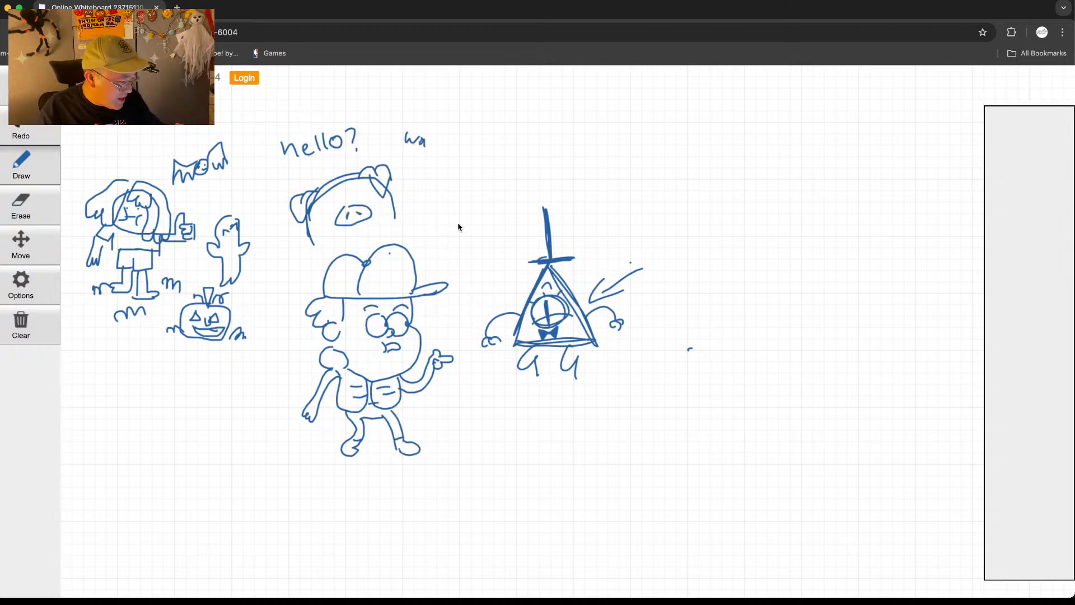
Step: Handwrite the speech "woah dude..." beside the boy's cap
mouse_move(430, 236)
mouse_down()
mouse_move(424, 249)
mouse_move(454, 218)
mouse_up()
drag(464, 215, 472, 225)
mouse_move(476, 205)
mouse_down()
mouse_move(483, 222)
mouse_move(460, 237)
mouse_move(497, 234)
mouse_up()
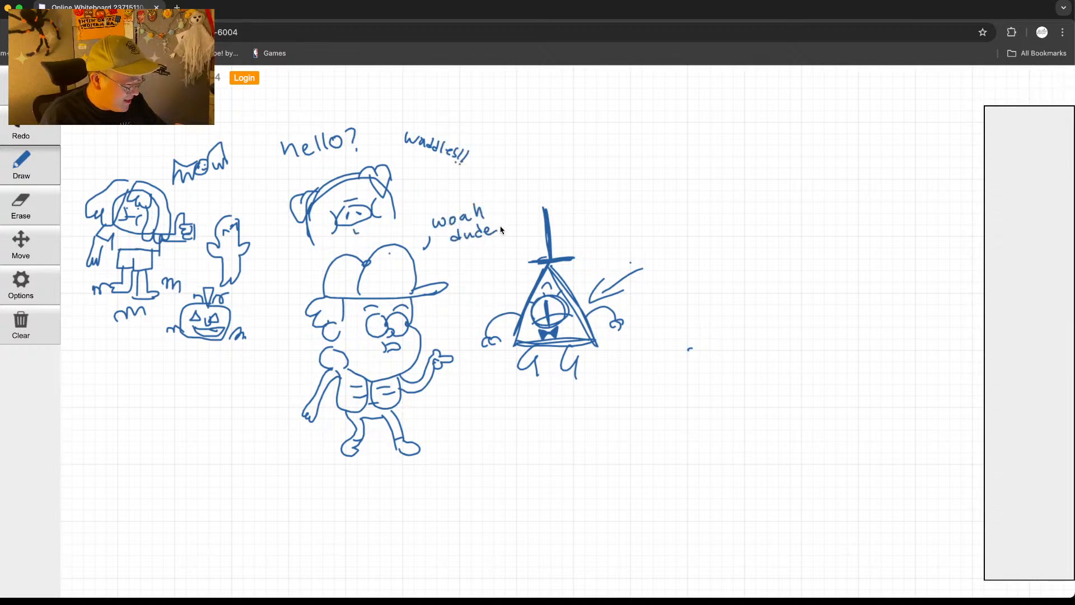
click(503, 233)
click(507, 232)
click(514, 229)
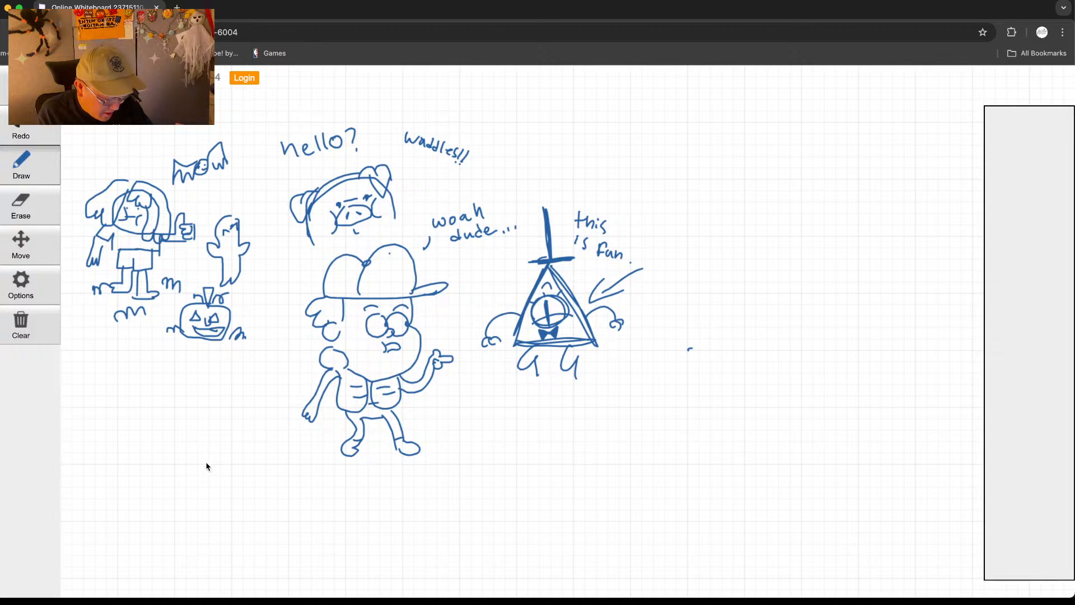
Step: Draw a beast's long toothed snout, front leg, furry back line and ringed eye below and beside the capped boy
mouse_move(172, 457)
mouse_down()
mouse_move(172, 491)
mouse_move(164, 457)
mouse_move(174, 473)
mouse_move(200, 474)
mouse_move(187, 484)
mouse_move(220, 470)
mouse_up()
mouse_move(190, 468)
mouse_down()
mouse_move(220, 461)
mouse_move(233, 482)
mouse_move(247, 463)
mouse_up()
mouse_move(255, 472)
mouse_down()
mouse_move(209, 496)
mouse_move(229, 510)
mouse_move(263, 501)
mouse_move(216, 487)
mouse_move(194, 513)
mouse_move(255, 490)
mouse_move(249, 477)
mouse_move(269, 467)
mouse_up()
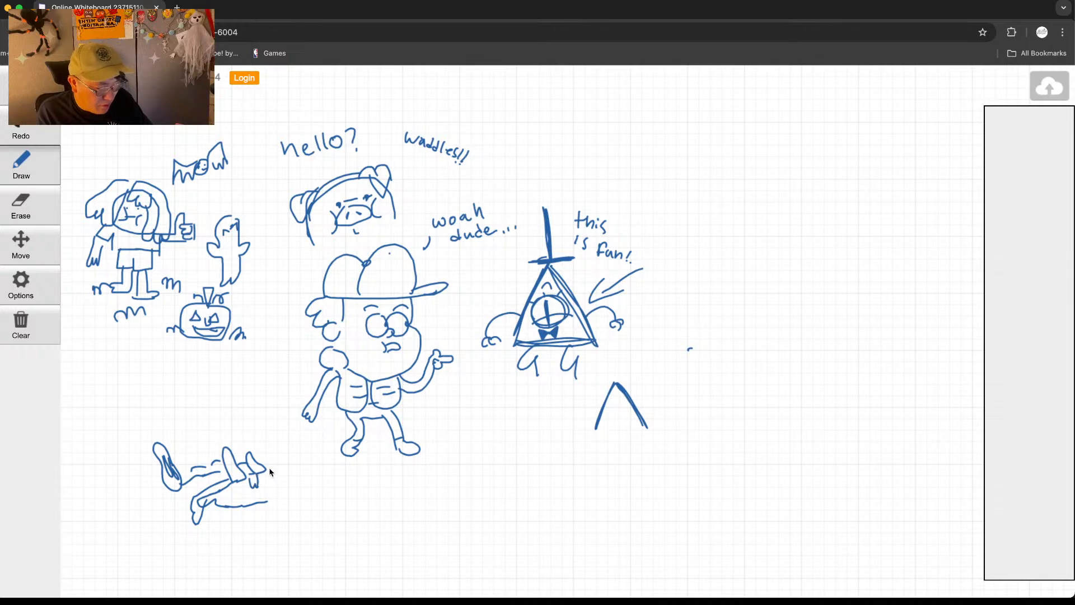
mouse_move(163, 449)
mouse_down()
mouse_move(228, 400)
mouse_move(214, 421)
mouse_move(274, 407)
mouse_move(243, 383)
mouse_move(242, 394)
mouse_move(284, 380)
mouse_up()
drag(233, 428, 250, 427)
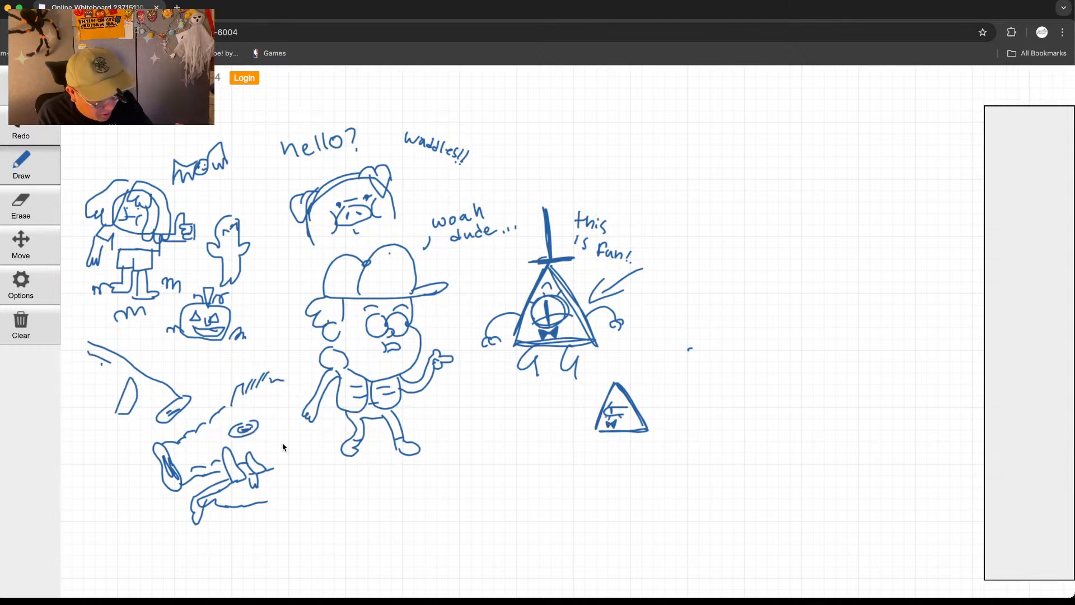
Step: Extend the beast with more teeth, a belly line, back and fur strokes, and two hanging legs beneath the boy
mouse_move(266, 465)
mouse_down()
mouse_move(268, 446)
mouse_move(274, 468)
mouse_move(271, 460)
mouse_up()
drag(281, 456, 304, 463)
drag(302, 450, 310, 456)
drag(267, 501, 302, 500)
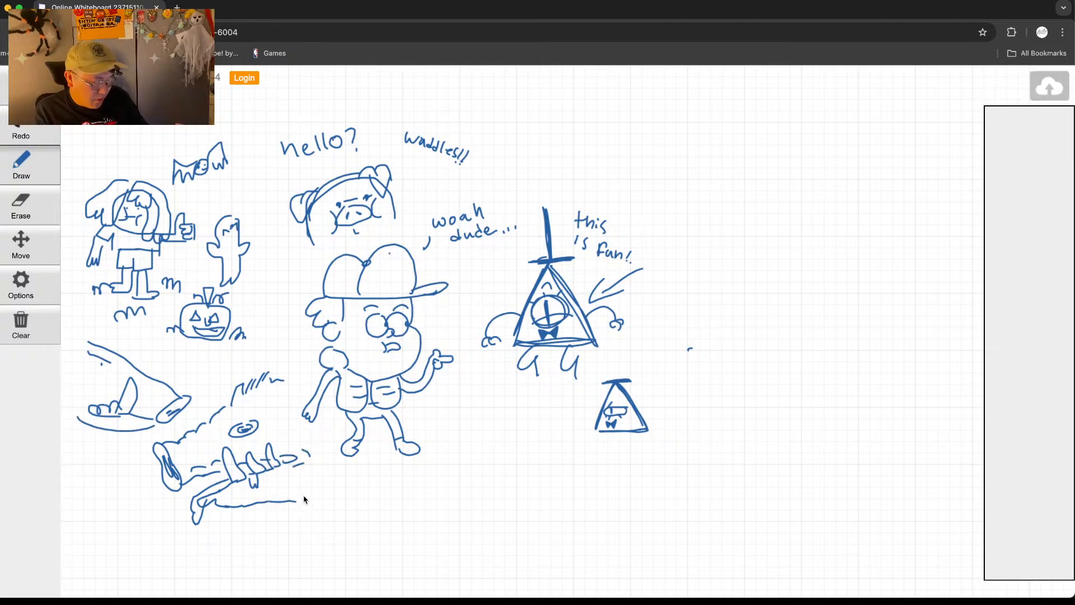
drag(292, 381, 312, 381)
drag(388, 462, 375, 449)
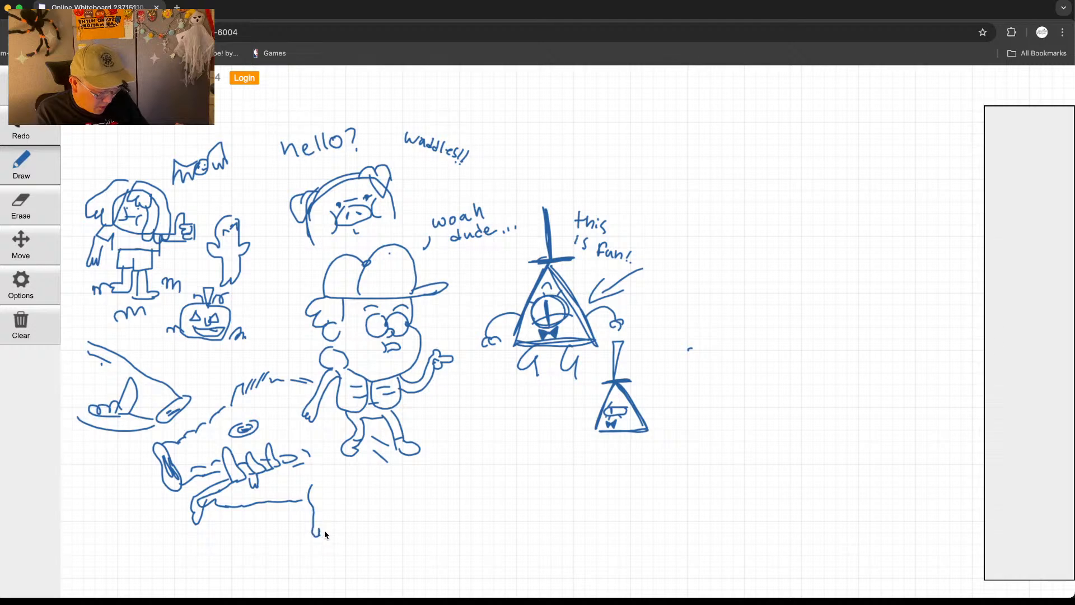
mouse_move(319, 536)
mouse_down()
mouse_move(319, 484)
mouse_move(287, 521)
mouse_move(286, 539)
mouse_move(306, 515)
mouse_up()
drag(285, 404, 288, 408)
drag(293, 419, 294, 423)
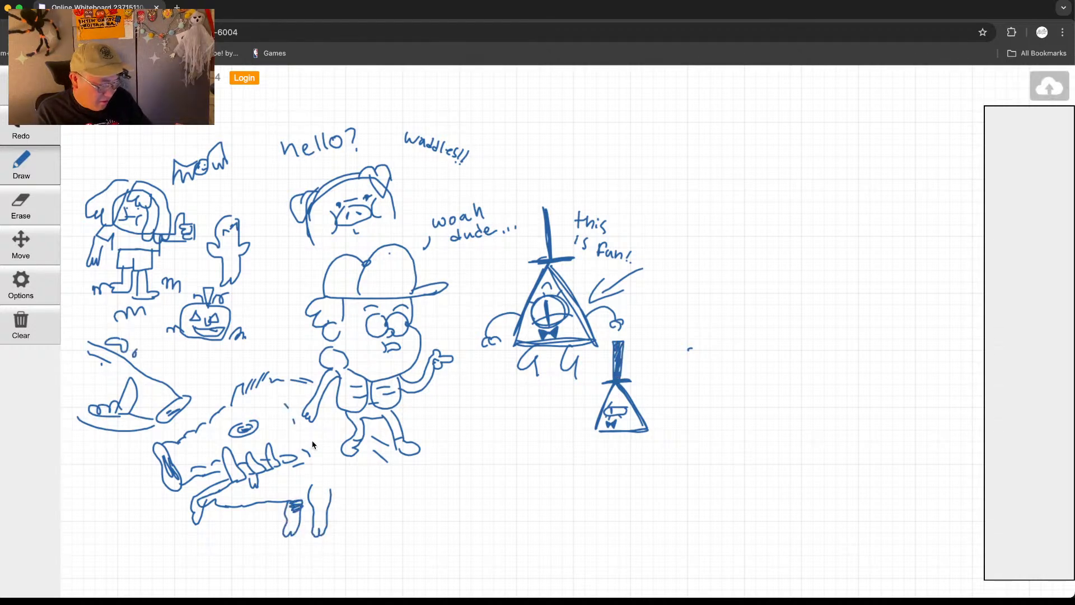
Step: Draw overlapping rows of long, dark-tipped, finger-like tail shapes fanning out from the beast's rear
mouse_move(331, 497)
mouse_down()
mouse_move(381, 498)
mouse_move(369, 481)
mouse_move(394, 514)
mouse_move(419, 507)
mouse_move(382, 507)
mouse_move(404, 533)
mouse_move(391, 506)
mouse_move(400, 525)
mouse_up()
drag(390, 513, 399, 517)
mouse_move(401, 410)
mouse_down()
mouse_move(451, 457)
mouse_move(435, 440)
mouse_up()
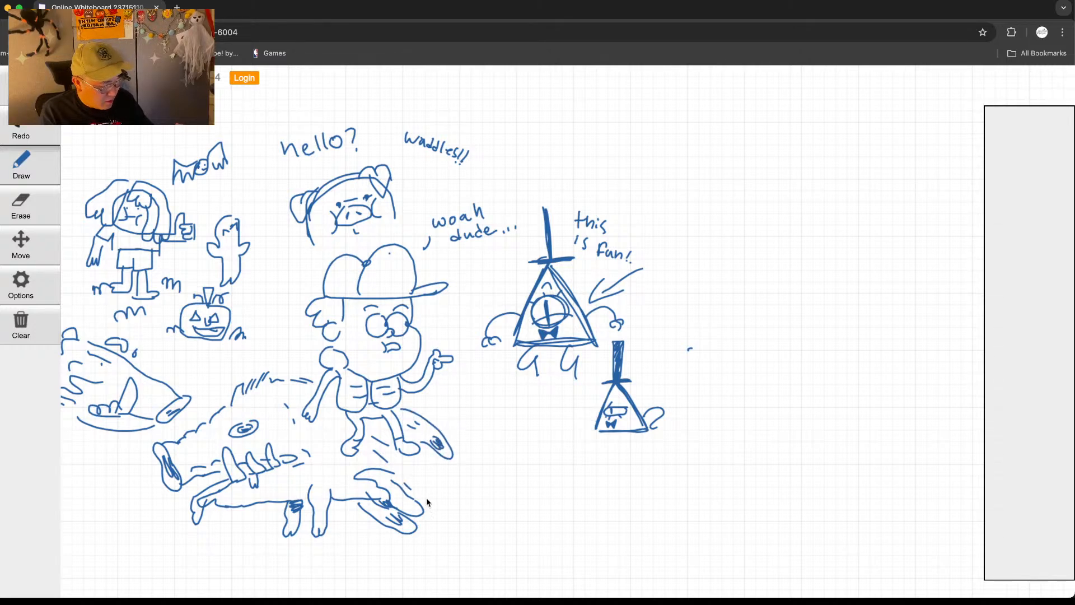
mouse_move(430, 505)
mouse_down()
mouse_move(412, 491)
mouse_move(418, 483)
mouse_move(453, 488)
mouse_move(449, 518)
mouse_move(486, 508)
mouse_up()
drag(442, 466, 491, 497)
drag(475, 486, 486, 493)
mouse_move(408, 415)
mouse_down()
mouse_move(454, 427)
mouse_move(463, 466)
mouse_move(479, 460)
mouse_move(520, 481)
mouse_move(506, 485)
mouse_move(526, 499)
mouse_up()
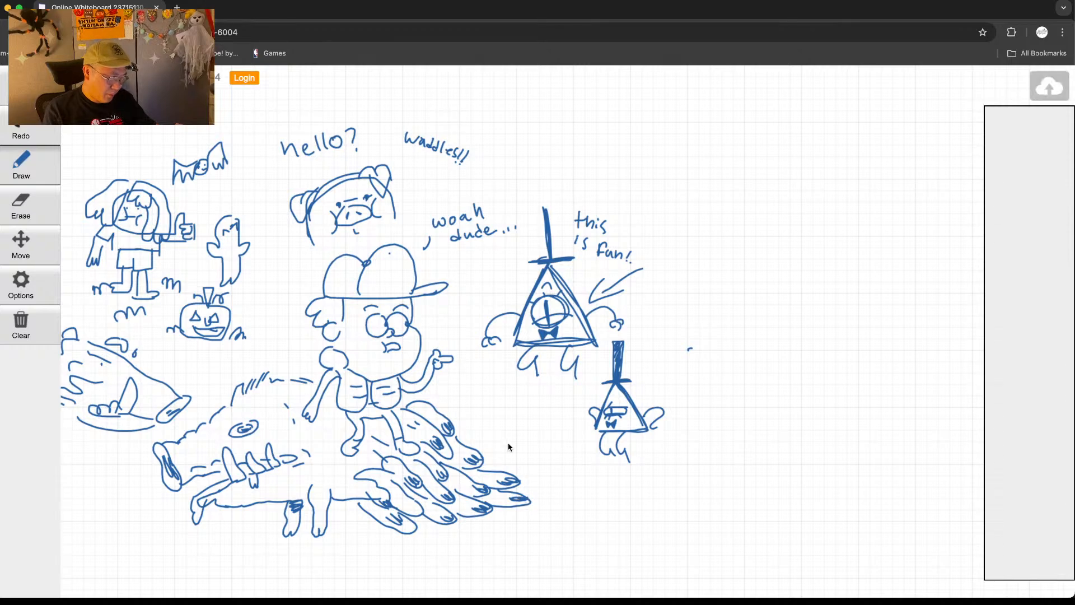
drag(483, 459, 507, 463)
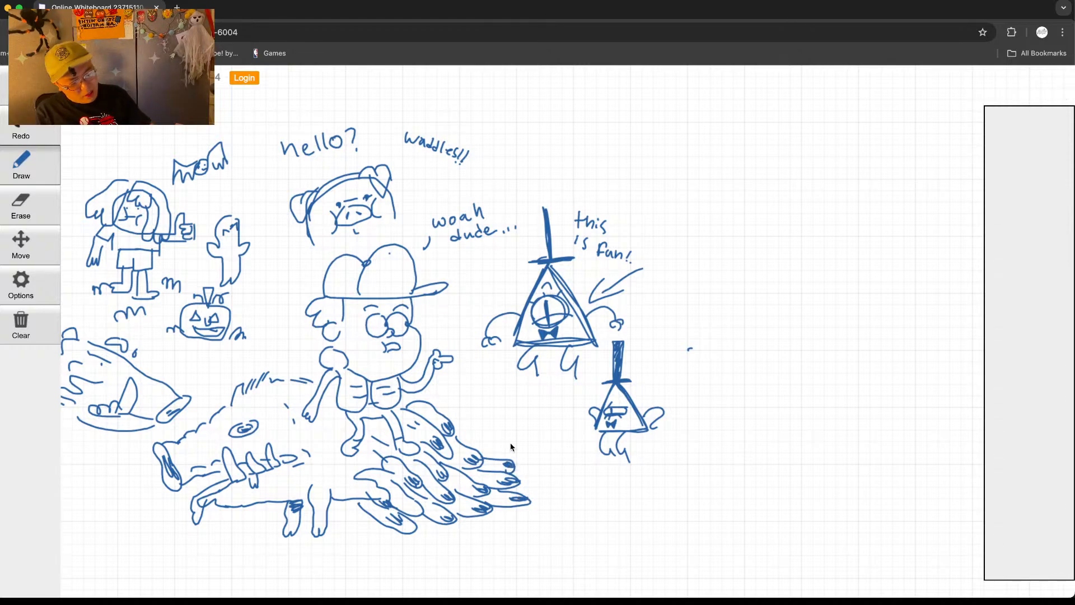
Step: Add flat wavy ground marks beneath the beast's snout and move the board to an empty drawing area
drag(185, 567, 197, 581)
mouse_move(211, 536)
mouse_down()
mouse_move(185, 528)
mouse_move(156, 538)
mouse_up()
drag(244, 534, 247, 534)
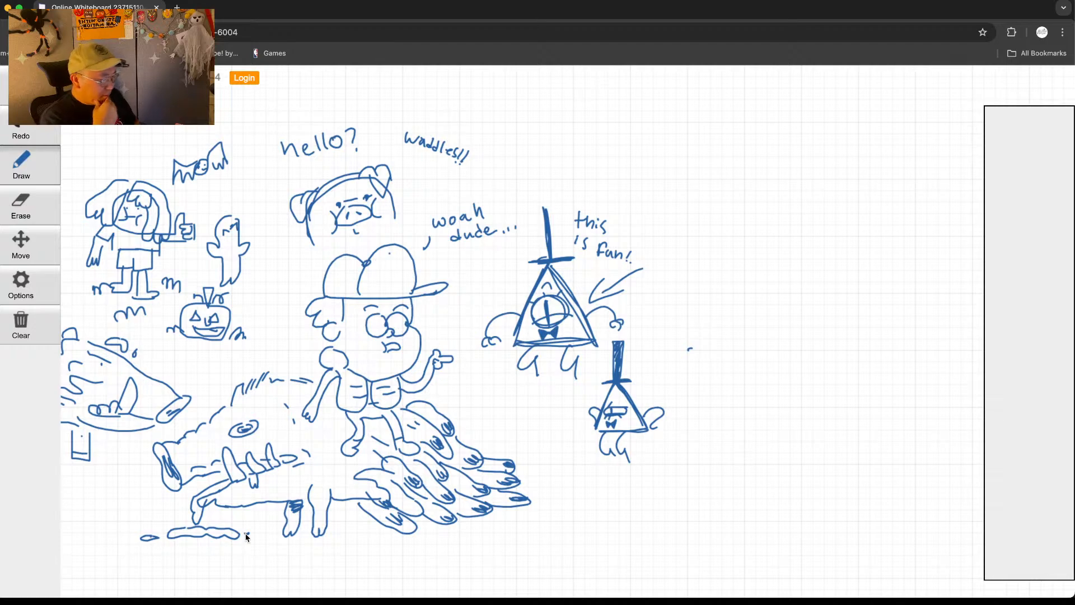
click(31, 240)
mouse_move(741, 312)
mouse_down()
mouse_move(724, 289)
mouse_move(569, 293)
mouse_move(526, 233)
mouse_move(499, 288)
mouse_move(625, 224)
mouse_move(609, 254)
mouse_move(499, 296)
mouse_move(300, 268)
mouse_move(160, 266)
mouse_up()
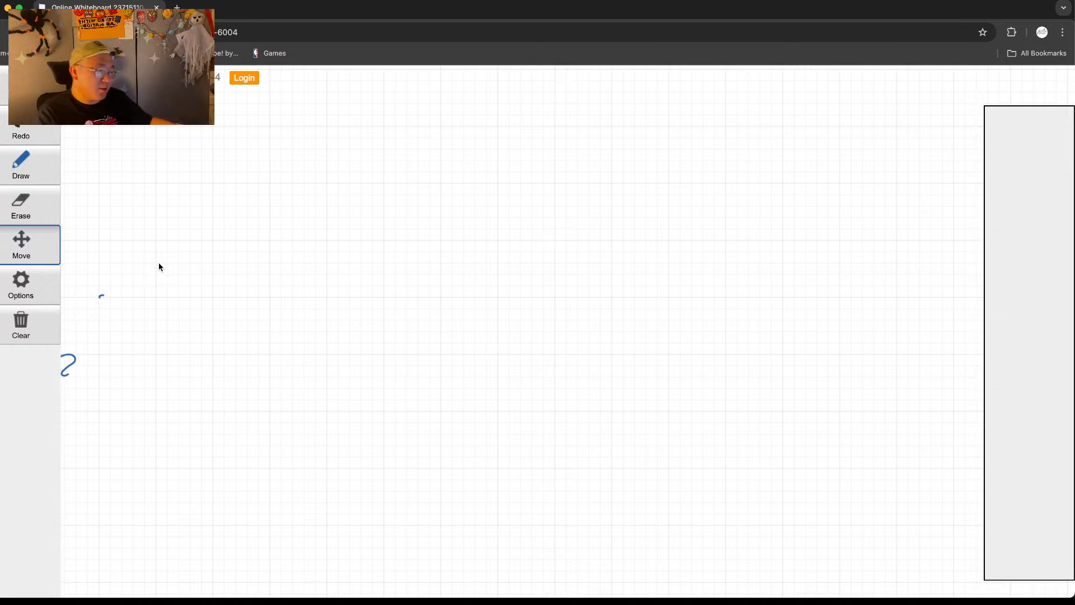
Step: Draw a cat's half-closed eyes, small nose, two lined ears and one rounded, striped cheek in the empty area
drag(268, 151, 270, 151)
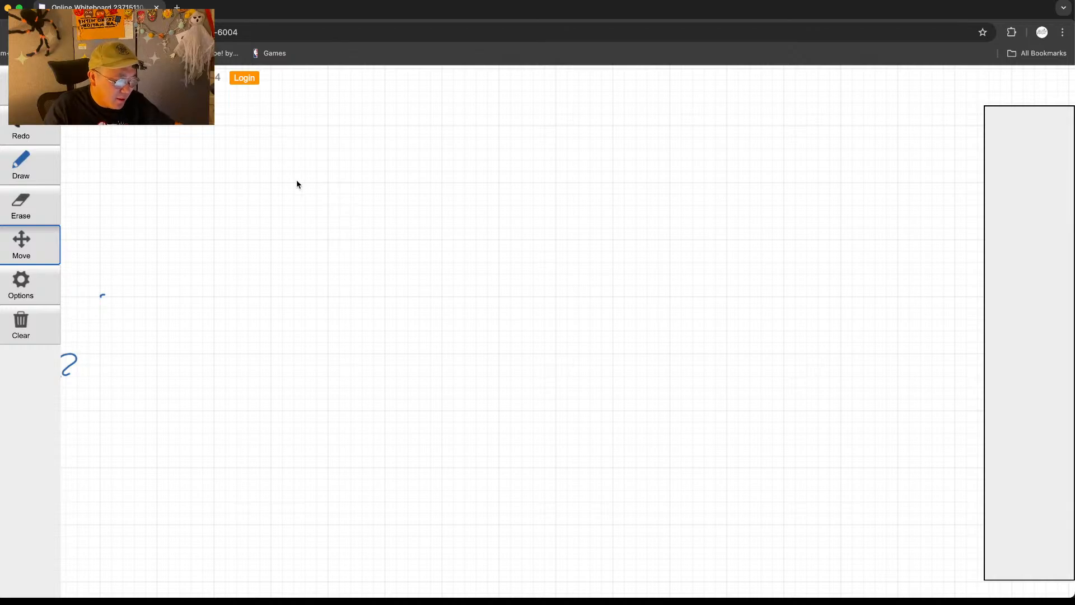
drag(259, 195, 275, 177)
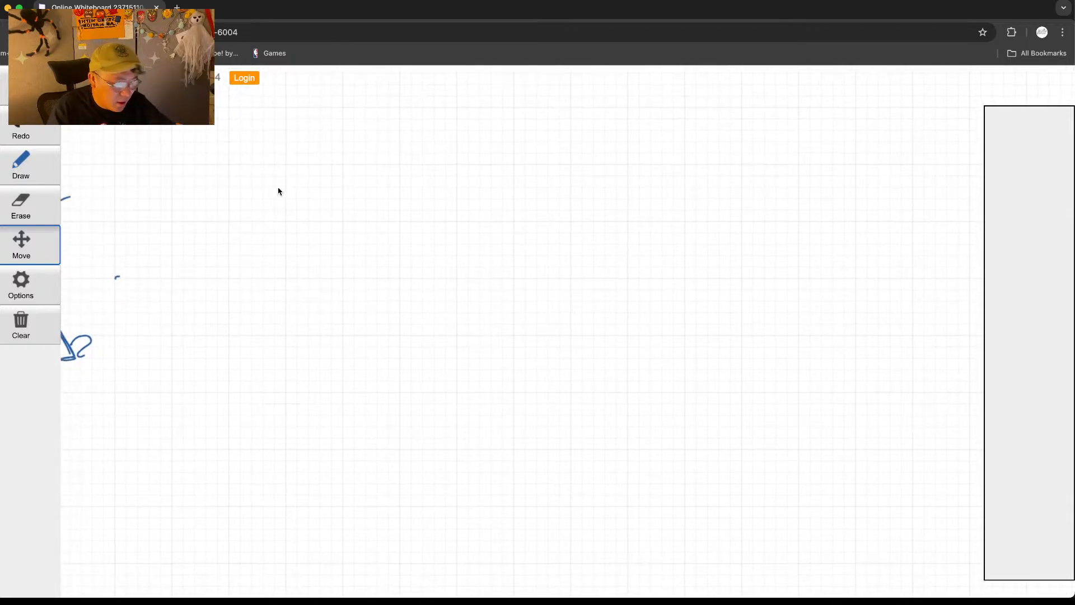
click(34, 161)
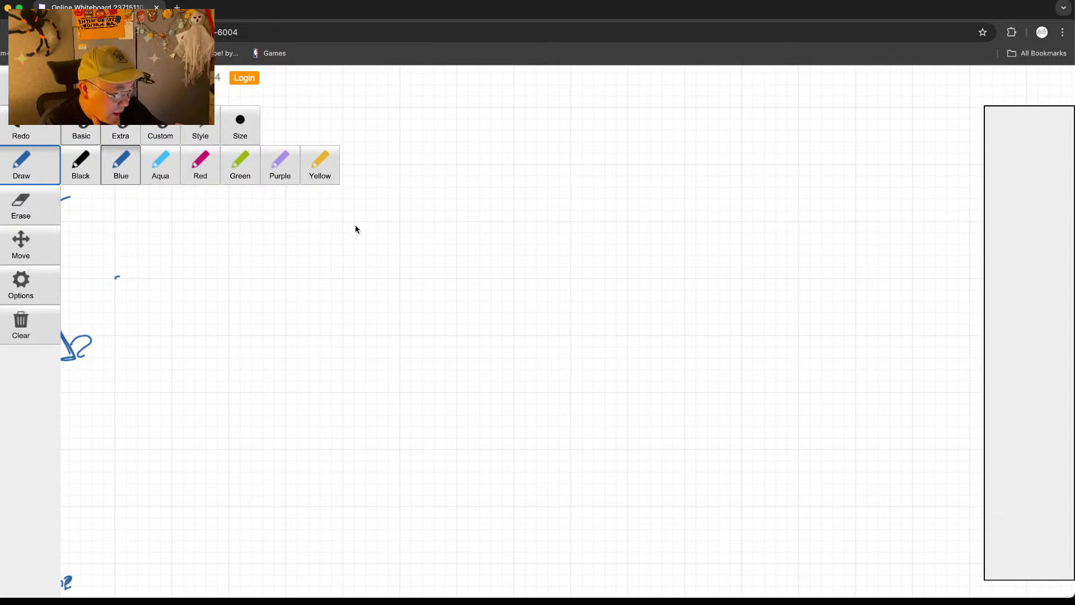
mouse_move(351, 219)
mouse_down()
mouse_move(334, 251)
mouse_move(356, 238)
mouse_move(316, 234)
mouse_move(363, 233)
mouse_move(323, 237)
mouse_move(363, 249)
mouse_move(410, 230)
mouse_move(372, 233)
mouse_move(417, 241)
mouse_up()
click(340, 233)
click(387, 234)
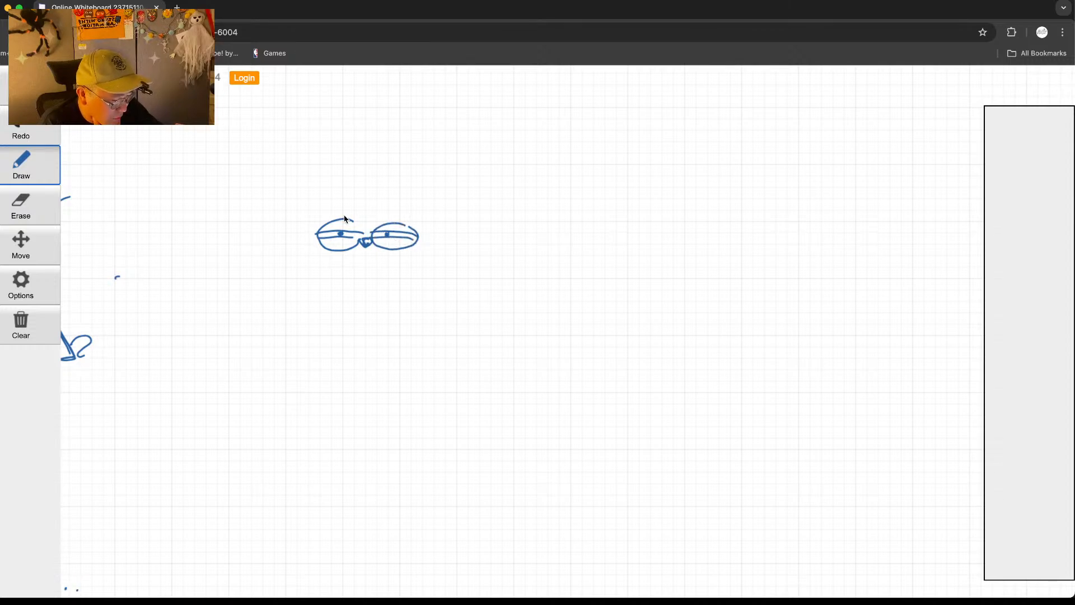
mouse_move(344, 211)
mouse_down()
mouse_move(350, 183)
mouse_move(364, 201)
mouse_move(412, 197)
mouse_move(323, 223)
mouse_up()
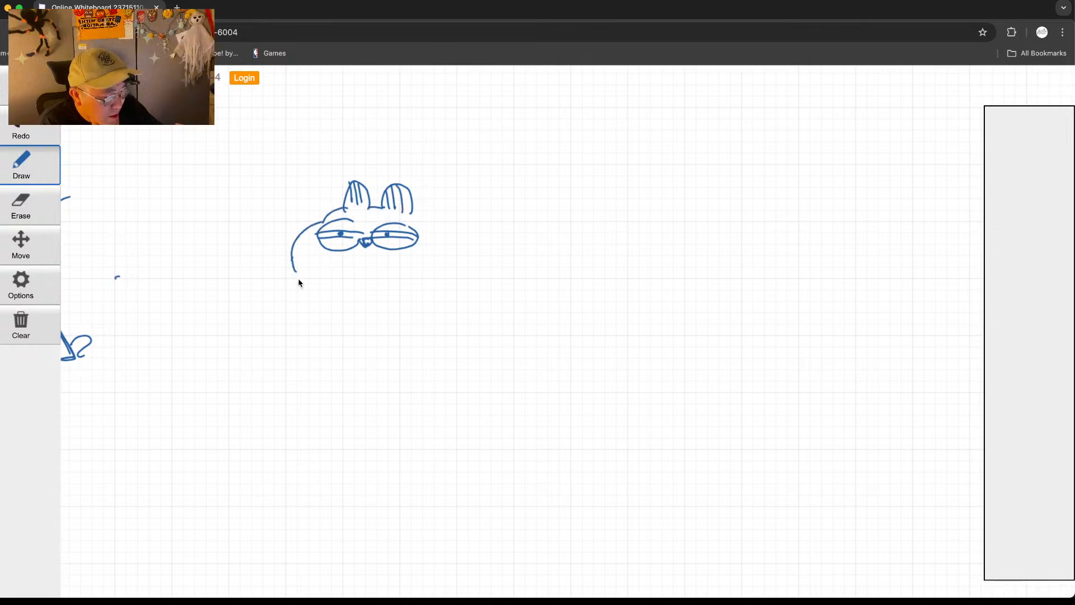
mouse_move(297, 273)
mouse_down()
mouse_move(320, 299)
mouse_move(304, 247)
mouse_move(302, 277)
mouse_move(315, 268)
mouse_move(307, 289)
mouse_up()
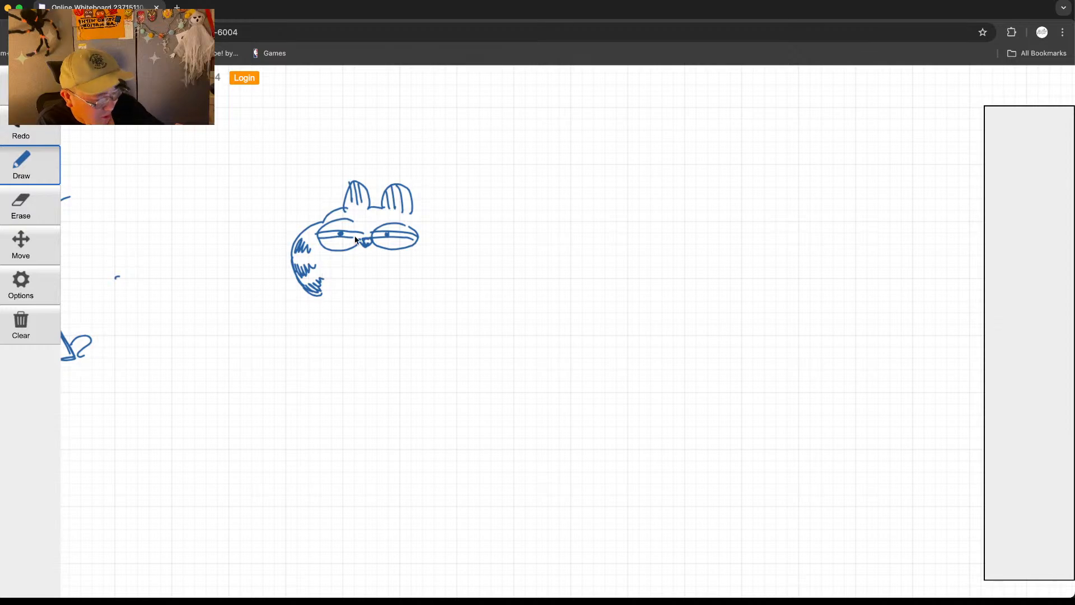
mouse_move(358, 244)
mouse_down()
mouse_move(341, 268)
mouse_move(396, 253)
mouse_up()
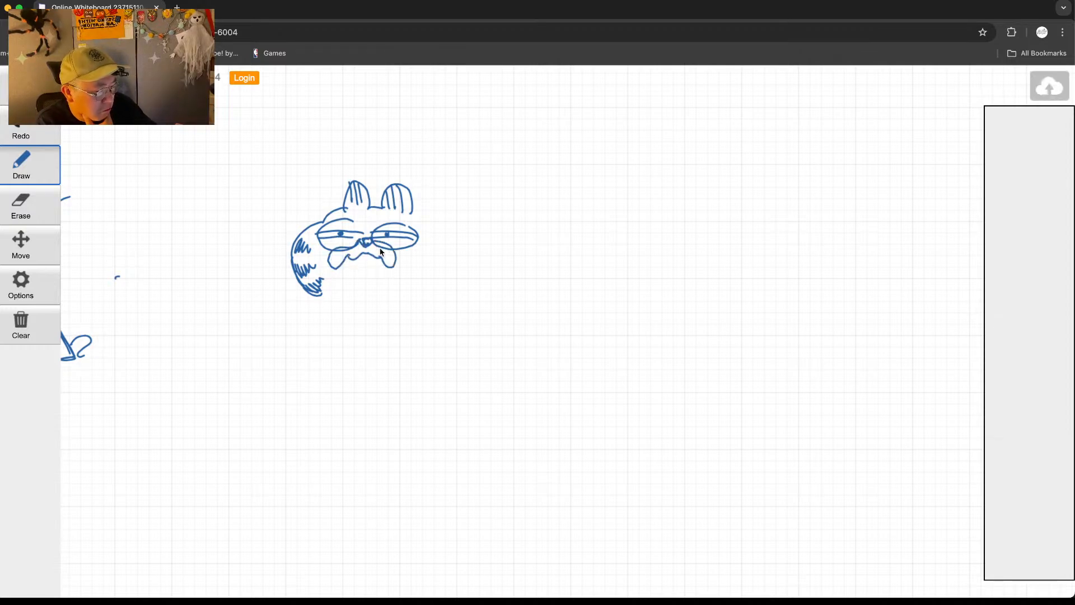
key(super+z)
key(super+z)
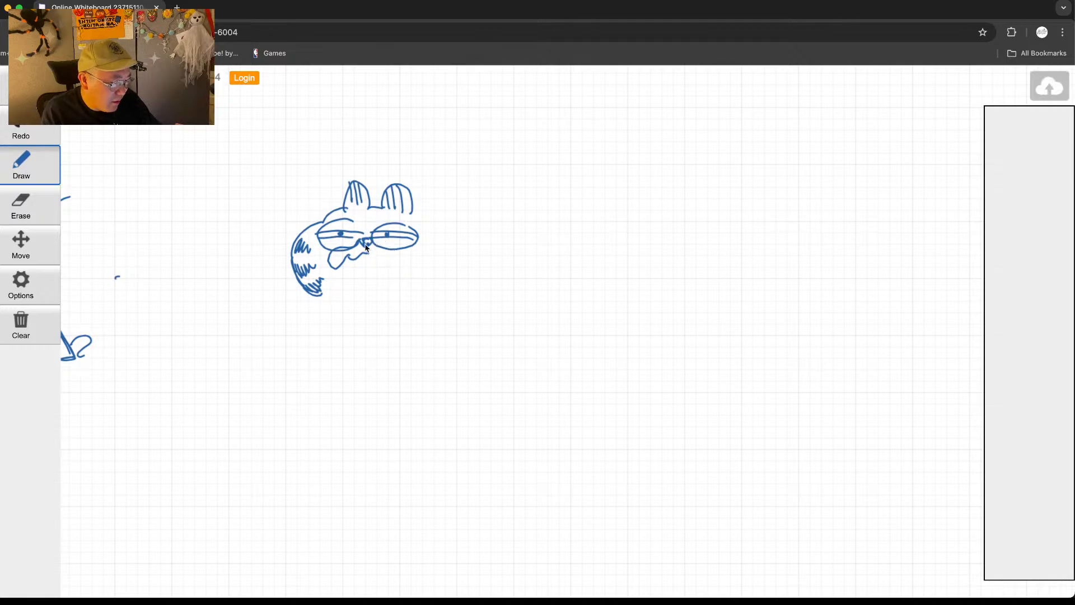
Step: Draw two long drooping muzzle lobes beneath the cat's nose and a second rounded cheek with three jagged stripes
mouse_move(359, 244)
mouse_down()
mouse_move(372, 288)
mouse_move(387, 256)
mouse_up()
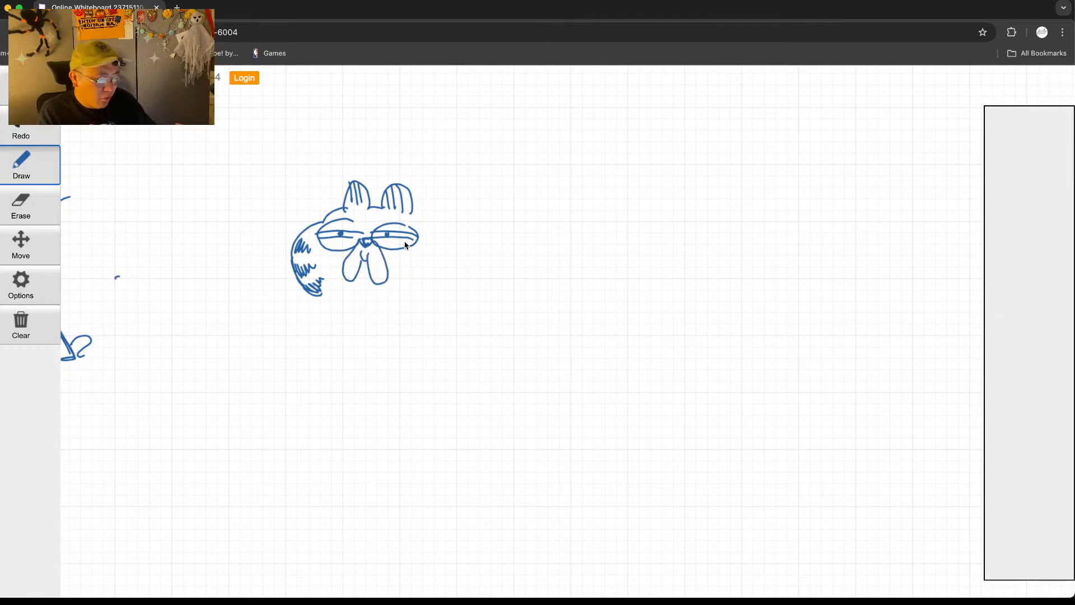
drag(415, 214, 426, 291)
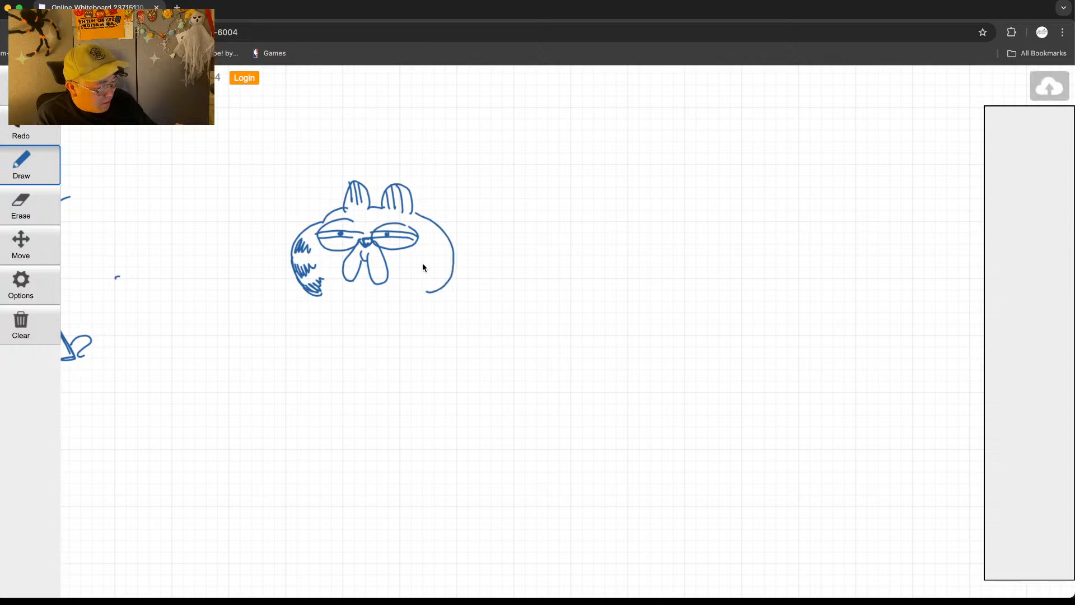
click(415, 263)
mouse_move(437, 247)
mouse_down()
mouse_move(417, 265)
mouse_move(451, 264)
mouse_up()
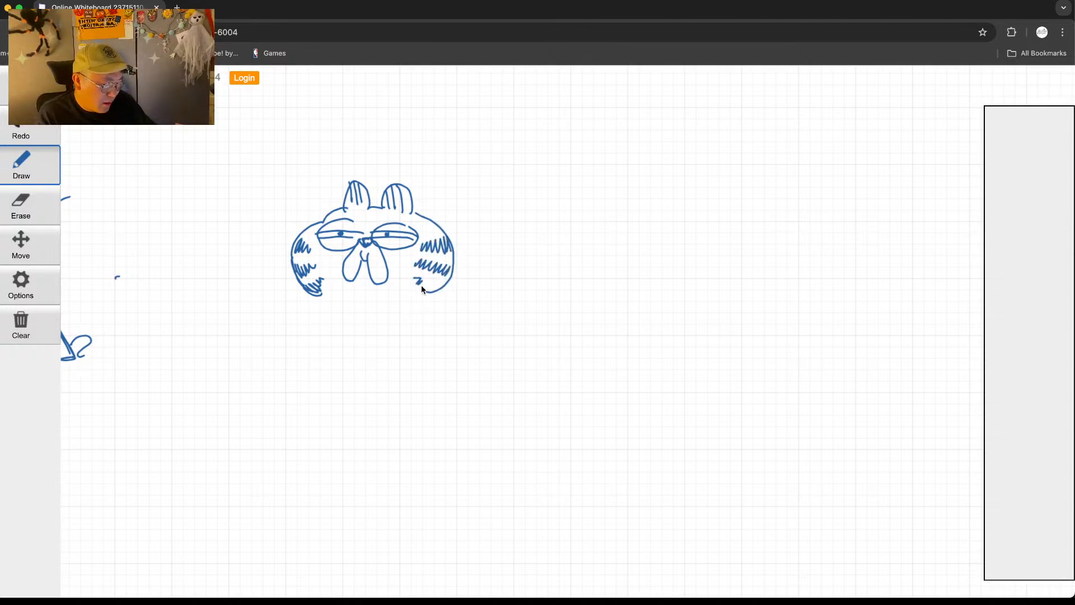
Step: Draw the cat's chin marks, folded front paws, large rounded back and hind paw
drag(325, 293, 359, 308)
drag(374, 301, 390, 302)
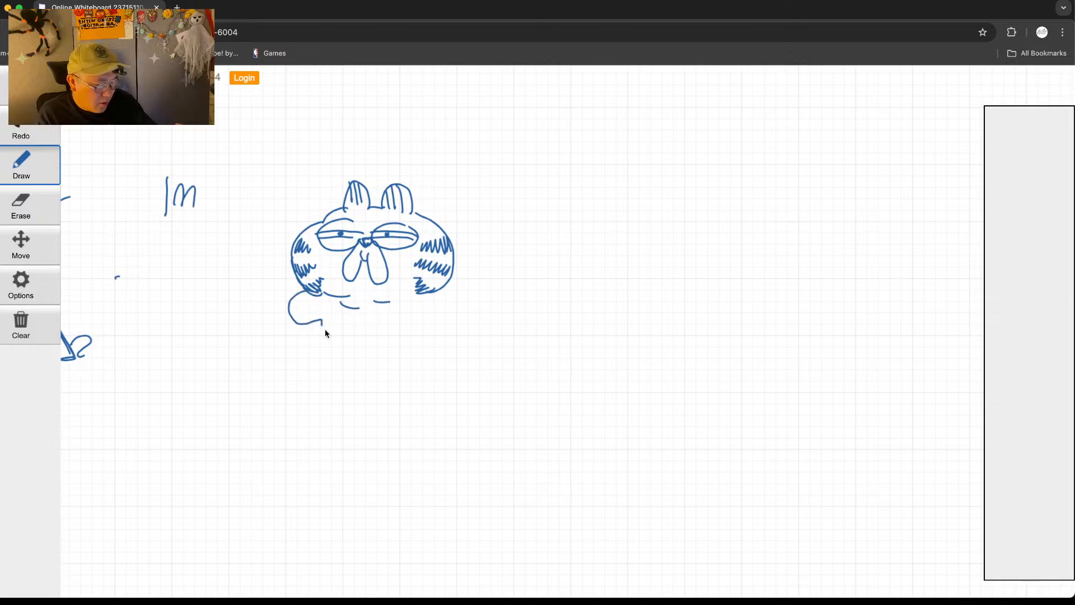
drag(323, 322, 343, 306)
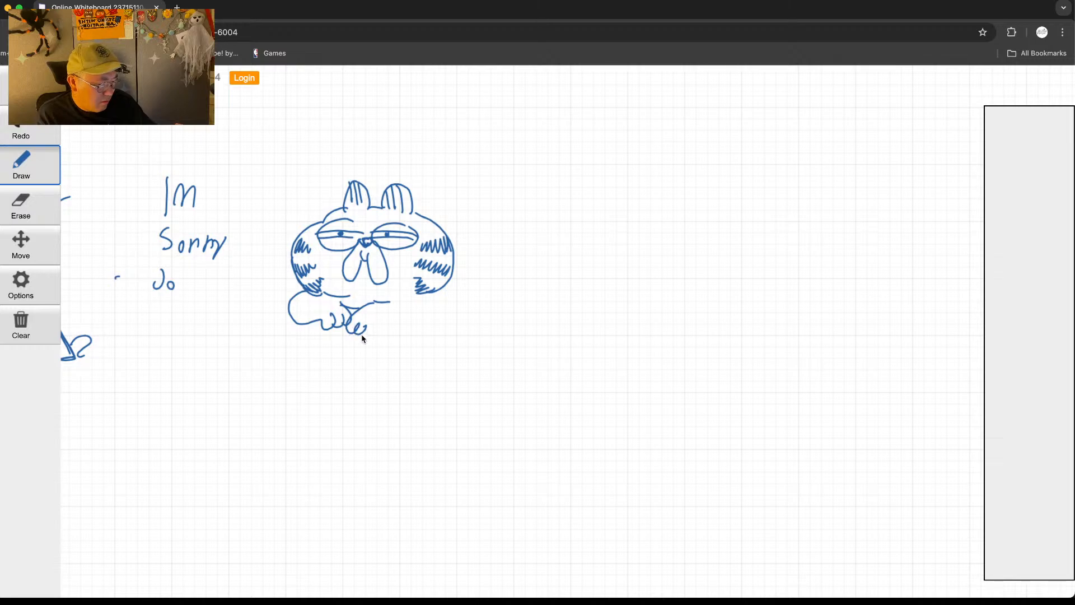
drag(443, 316, 454, 301)
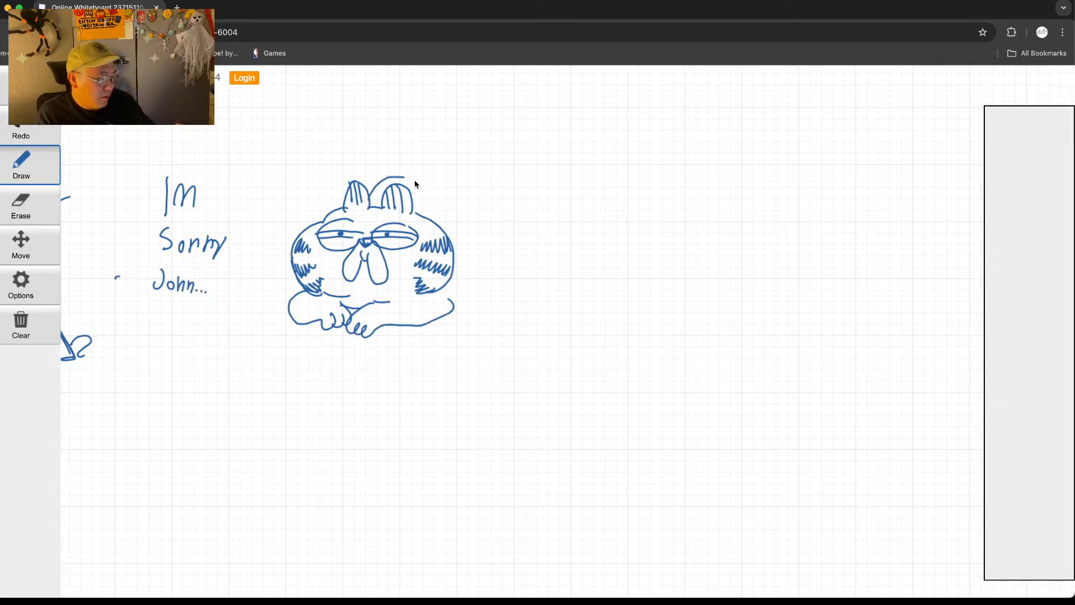
drag(414, 183, 420, 160)
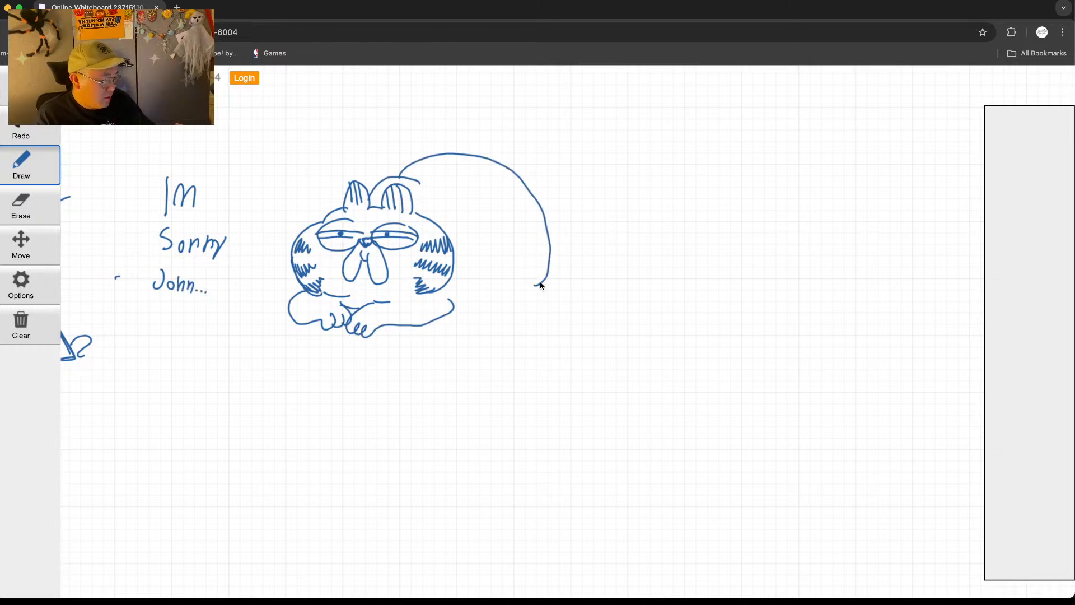
mouse_move(541, 285)
mouse_down()
mouse_move(489, 296)
mouse_move(477, 316)
mouse_move(529, 310)
mouse_up()
drag(453, 309, 472, 310)
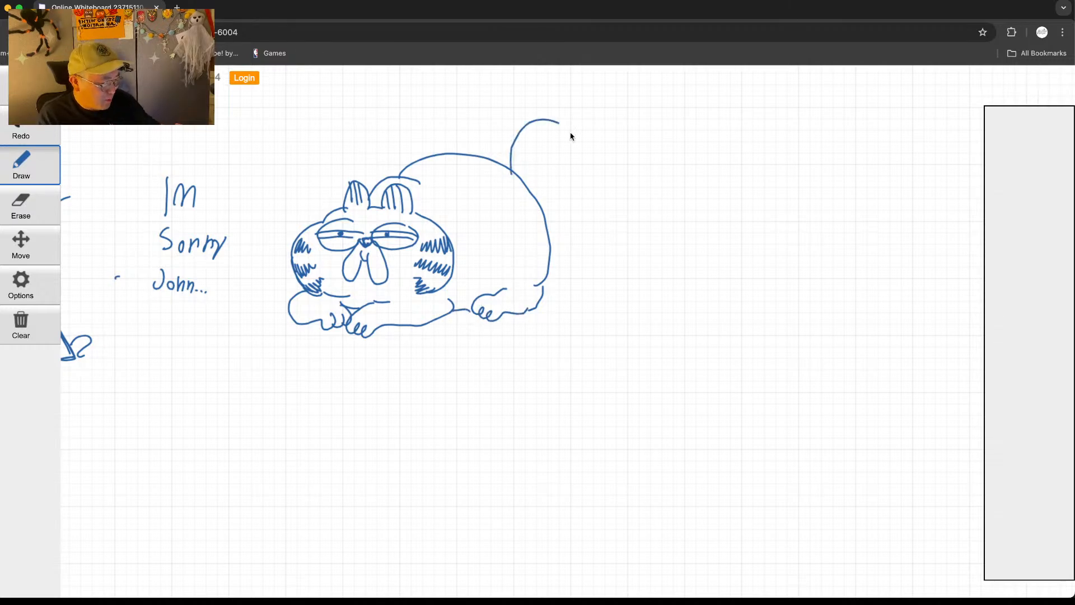
Step: Draw a curled tail with dark stripes on the cat's rump and two jagged stripes across its back
mouse_move(571, 136)
mouse_down()
mouse_move(576, 169)
mouse_move(553, 181)
mouse_move(533, 164)
mouse_move(564, 188)
mouse_up()
drag(569, 172, 572, 189)
mouse_move(557, 130)
mouse_down()
mouse_move(550, 154)
mouse_move(527, 128)
mouse_move(540, 156)
mouse_move(515, 168)
mouse_move(537, 196)
mouse_up()
mouse_move(412, 169)
mouse_down()
mouse_move(428, 164)
mouse_move(445, 176)
mouse_move(462, 208)
mouse_up()
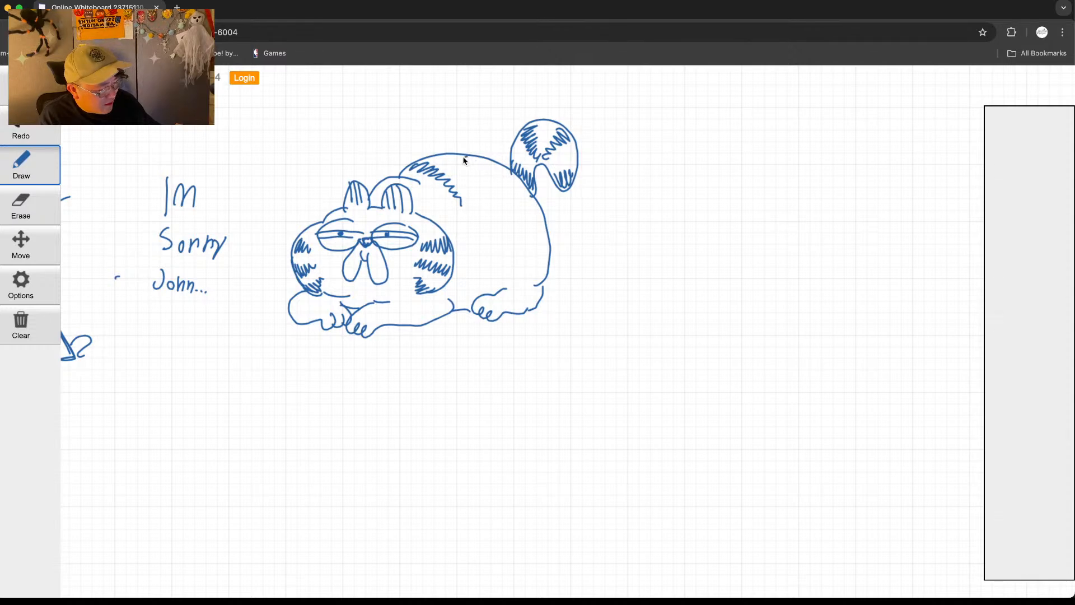
mouse_move(466, 157)
mouse_down()
mouse_move(488, 175)
mouse_move(494, 211)
mouse_up()
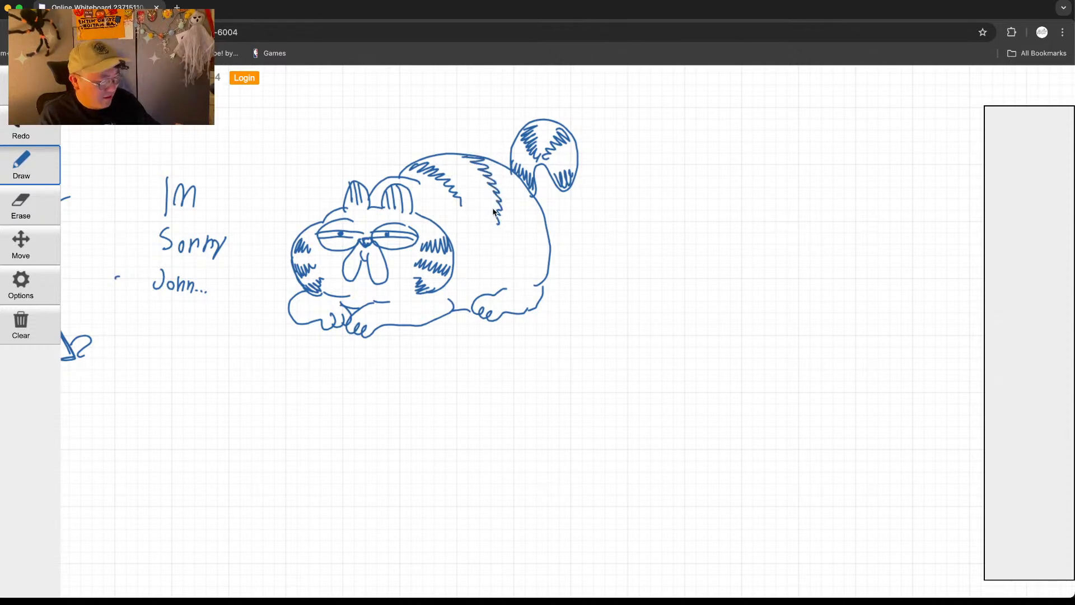
Step: Erase the cat's front paws and one muzzle lobe, and draw a topped pizza slice hanging from its mouth with a new paw
key(e)
drag(358, 265, 339, 307)
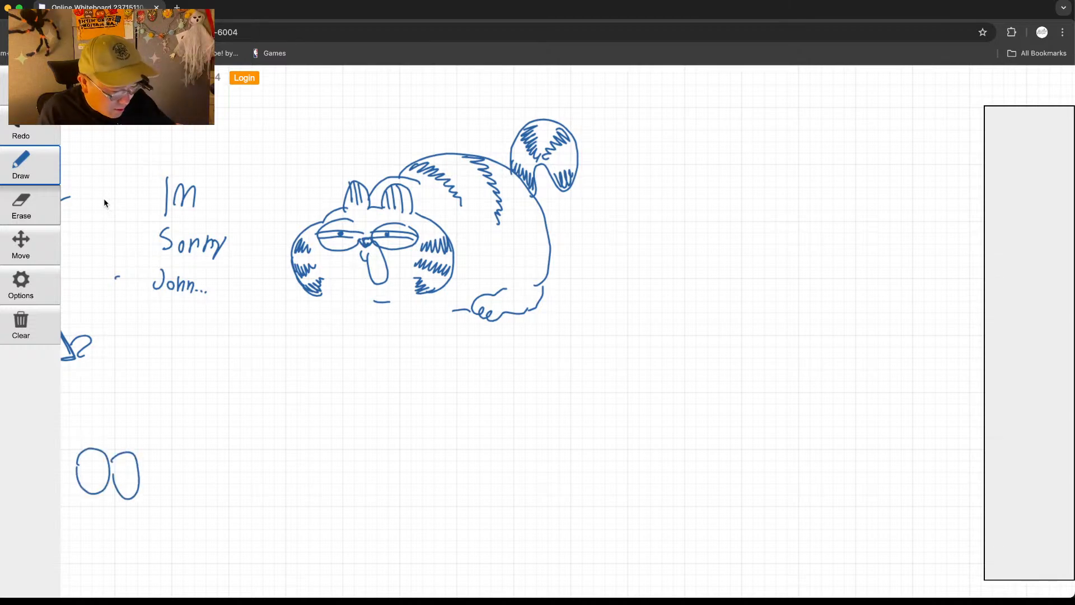
click(42, 173)
mouse_move(354, 257)
mouse_down()
mouse_move(328, 295)
mouse_move(296, 310)
mouse_move(242, 330)
mouse_up()
mouse_move(361, 266)
mouse_down()
mouse_move(370, 338)
mouse_move(360, 291)
mouse_move(365, 342)
mouse_up()
mouse_move(358, 288)
mouse_down()
mouse_move(361, 318)
mouse_move(324, 340)
mouse_up()
drag(350, 267, 339, 279)
mouse_move(345, 317)
mouse_down()
mouse_move(348, 307)
mouse_move(362, 338)
mouse_move(386, 336)
mouse_move(402, 299)
mouse_up()
drag(389, 336, 430, 321)
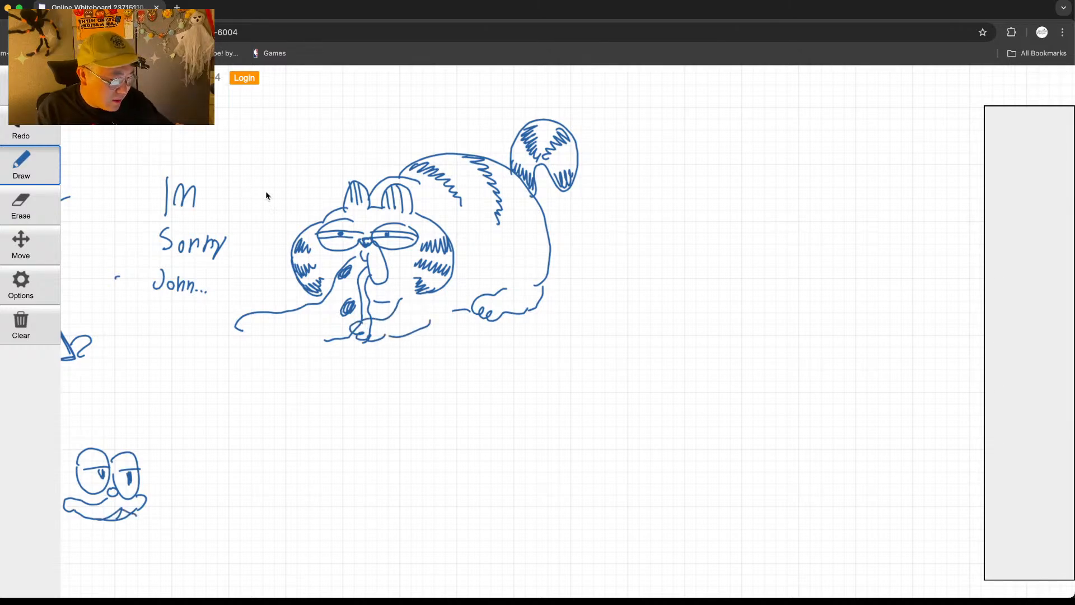
Step: Write an underlined "NOT" after "IM" in the caption and draw the cat's other paw gripping the pizza slice
mouse_move(208, 213)
mouse_down()
mouse_move(227, 189)
mouse_move(237, 206)
mouse_move(258, 187)
mouse_up()
mouse_move(249, 188)
mouse_down()
mouse_move(211, 214)
mouse_move(251, 215)
mouse_up()
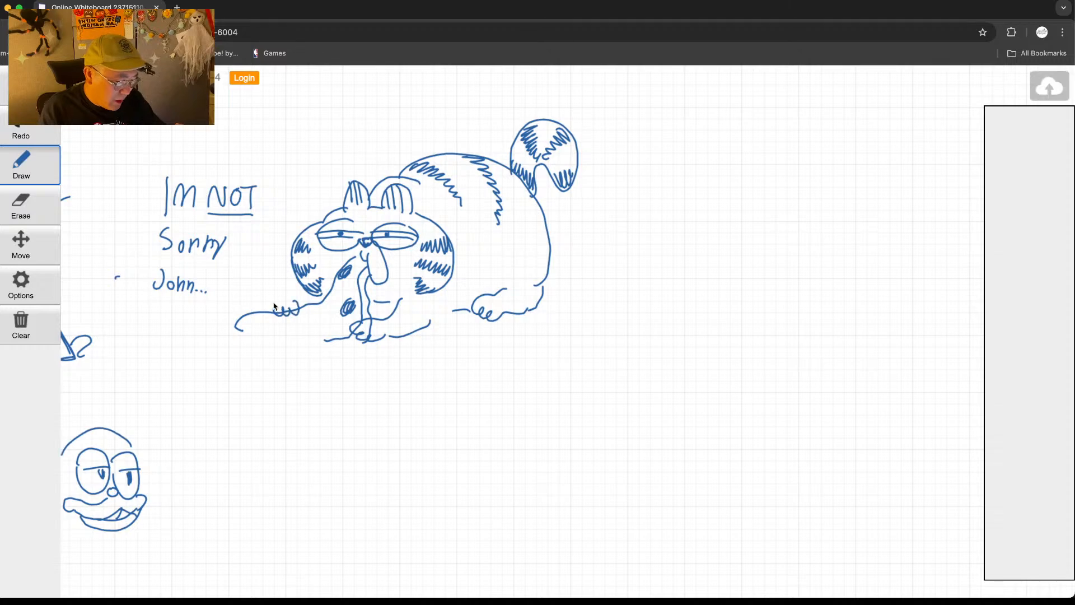
drag(265, 311, 312, 306)
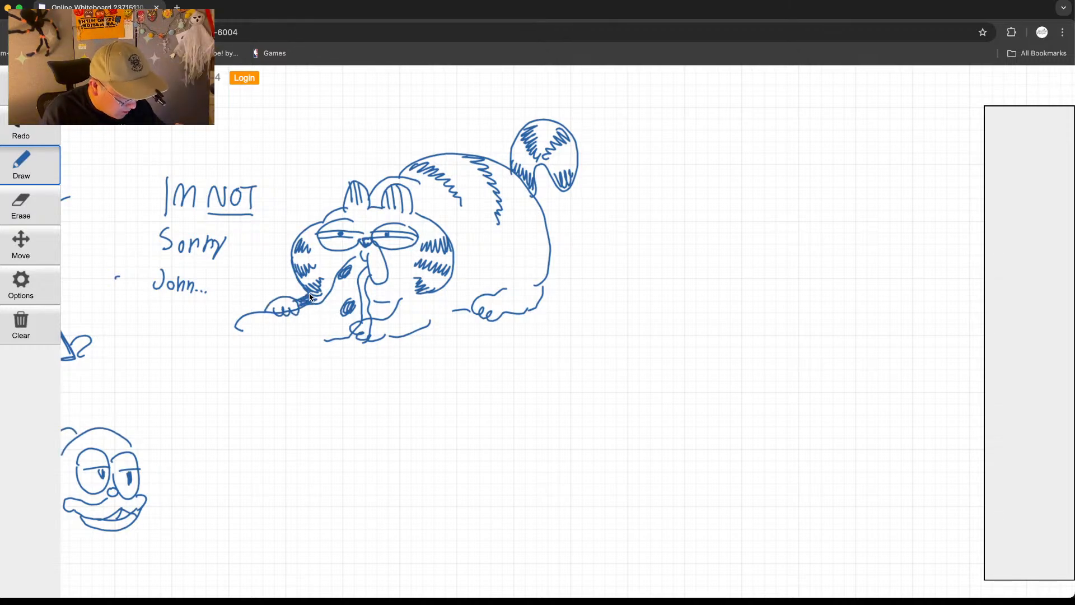
Step: Finish the pizza with two more dark toppings and a thick crust, and add belly lines and a shaded lower mouth to the cat
drag(265, 320, 317, 334)
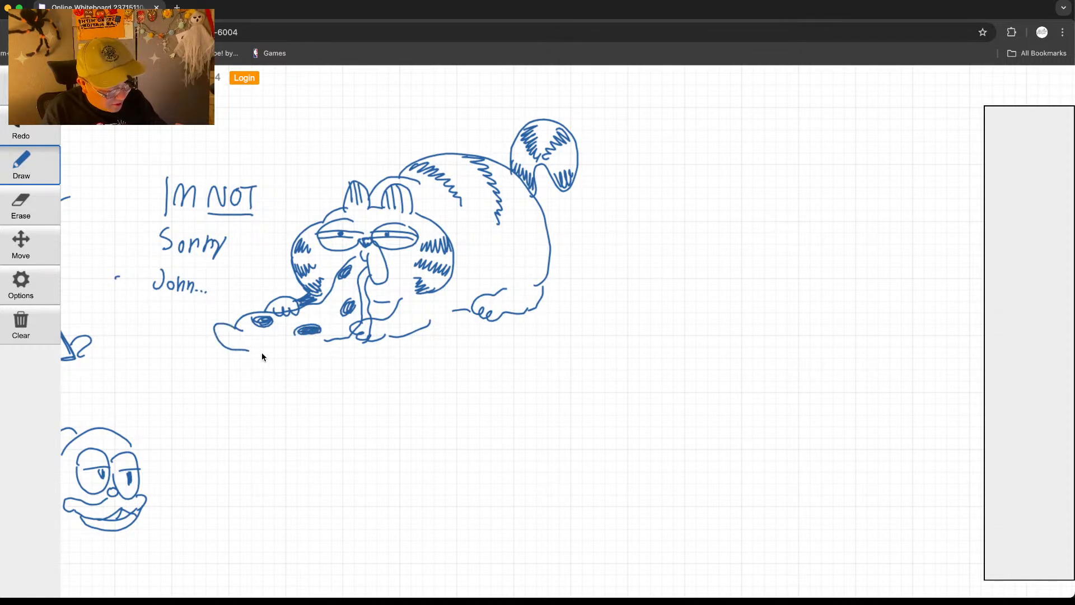
drag(229, 333, 263, 341)
drag(250, 351, 286, 356)
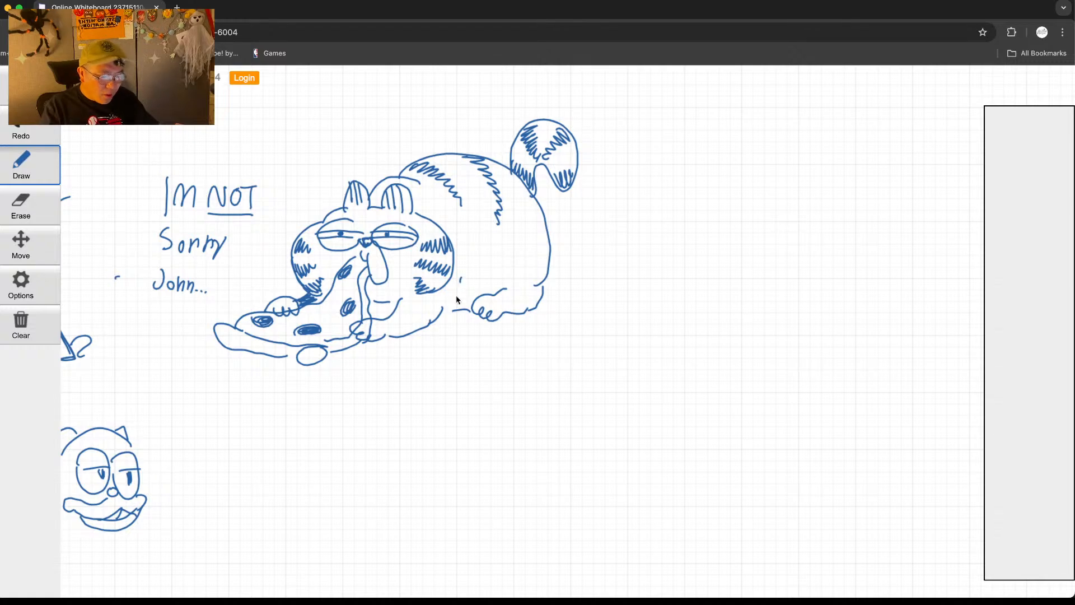
drag(462, 279, 457, 297)
mouse_move(468, 274)
mouse_down()
mouse_move(440, 311)
mouse_move(470, 310)
mouse_up()
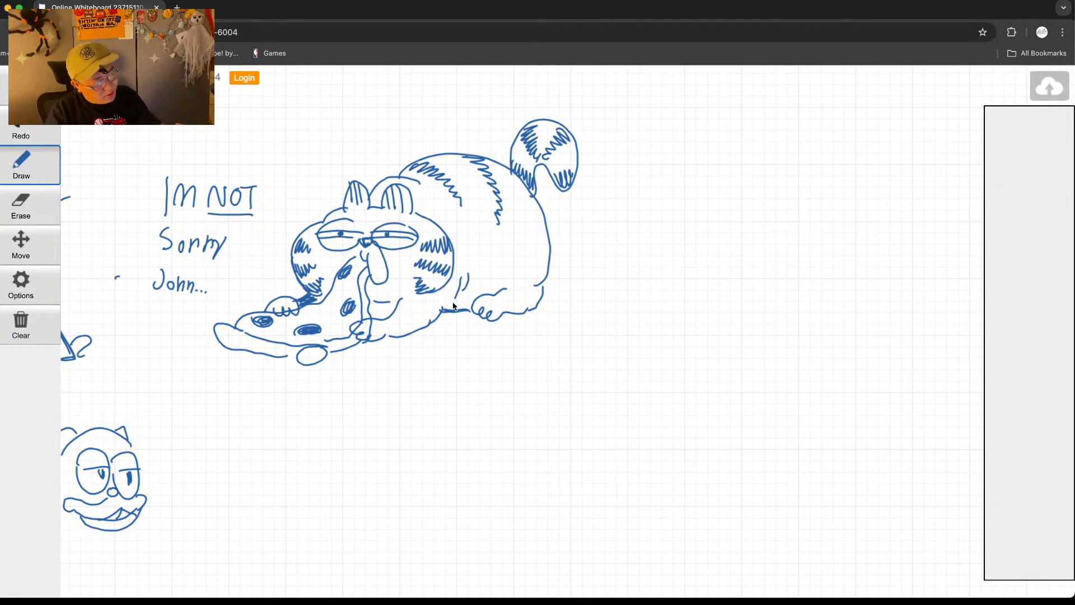
drag(374, 316, 407, 285)
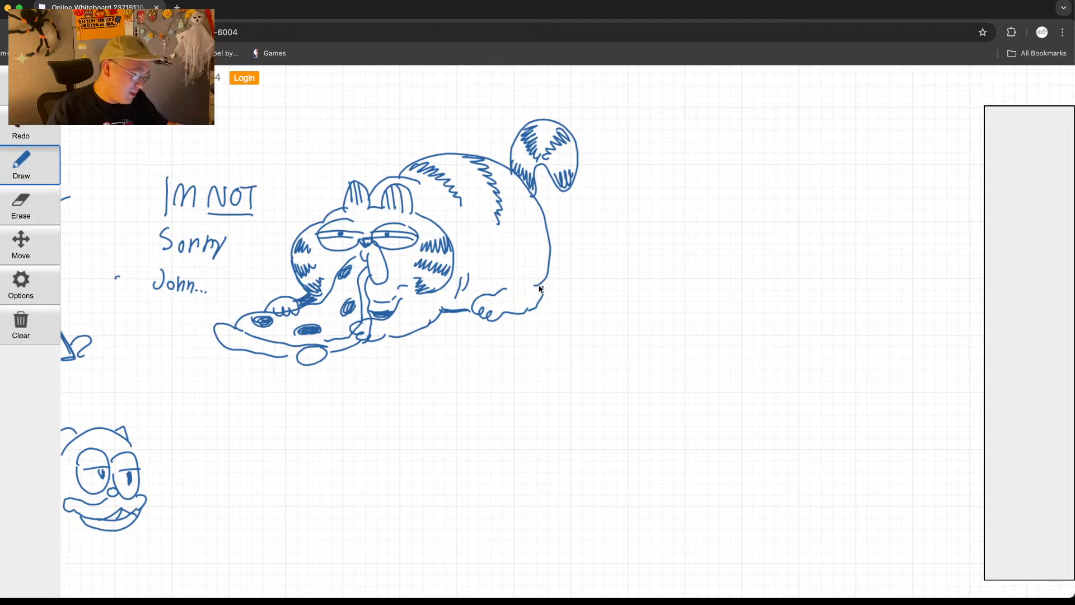
mouse_move(584, 220)
mouse_down()
mouse_move(608, 240)
mouse_move(592, 249)
mouse_up()
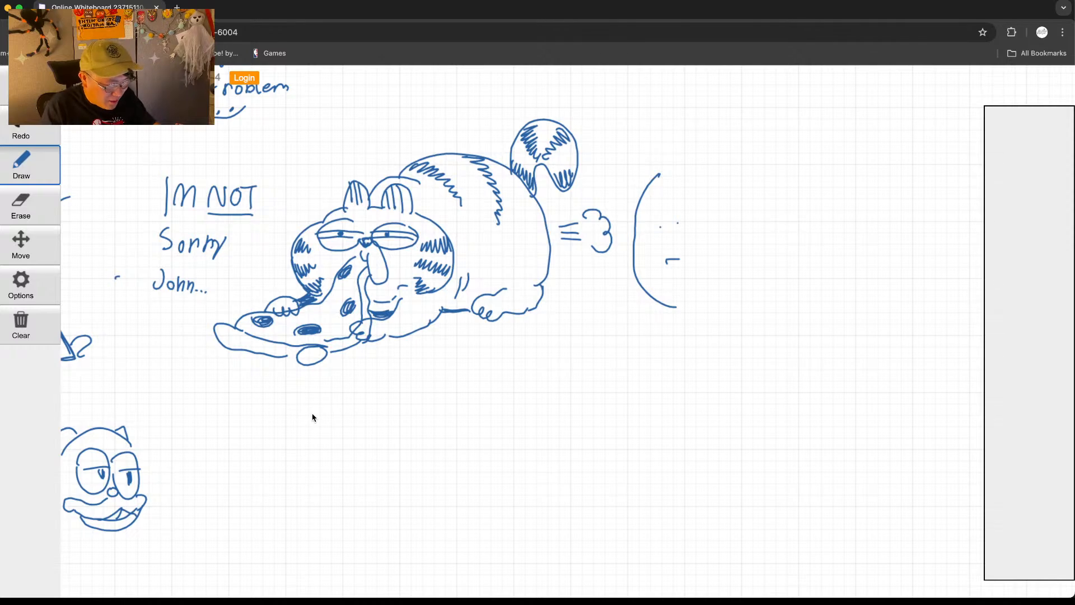
click(21, 258)
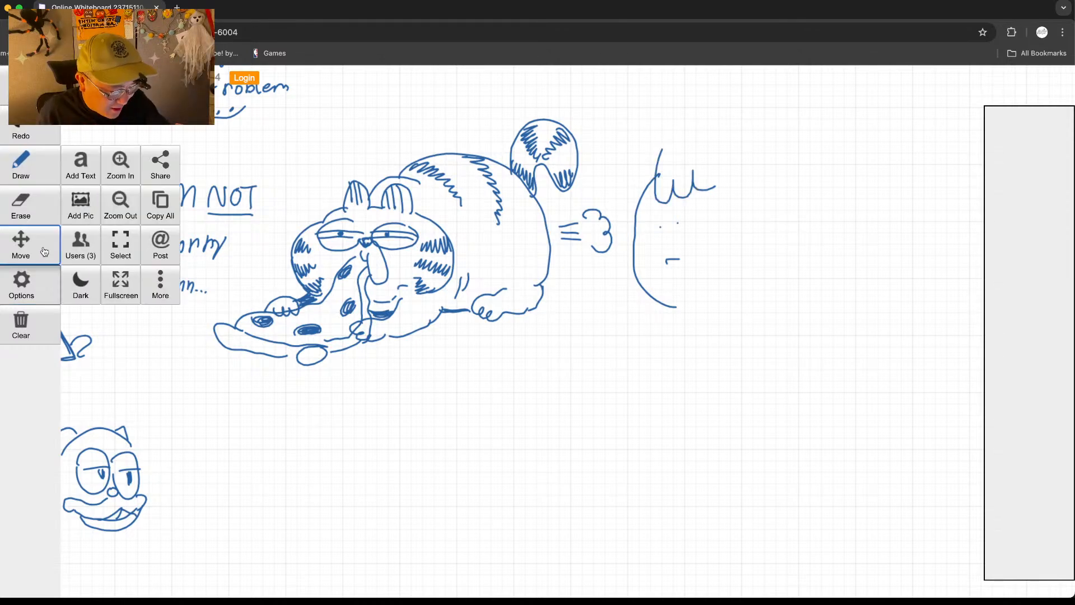
drag(283, 399, 583, 372)
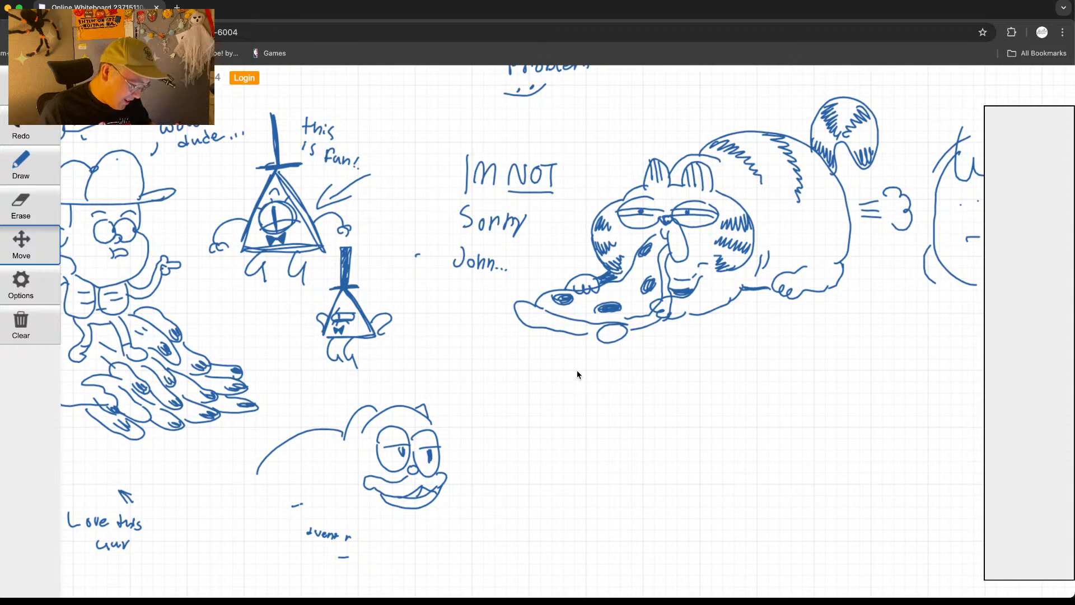
mouse_move(677, 320)
mouse_down()
mouse_move(639, 401)
mouse_move(549, 470)
mouse_move(483, 431)
mouse_move(458, 397)
mouse_up()
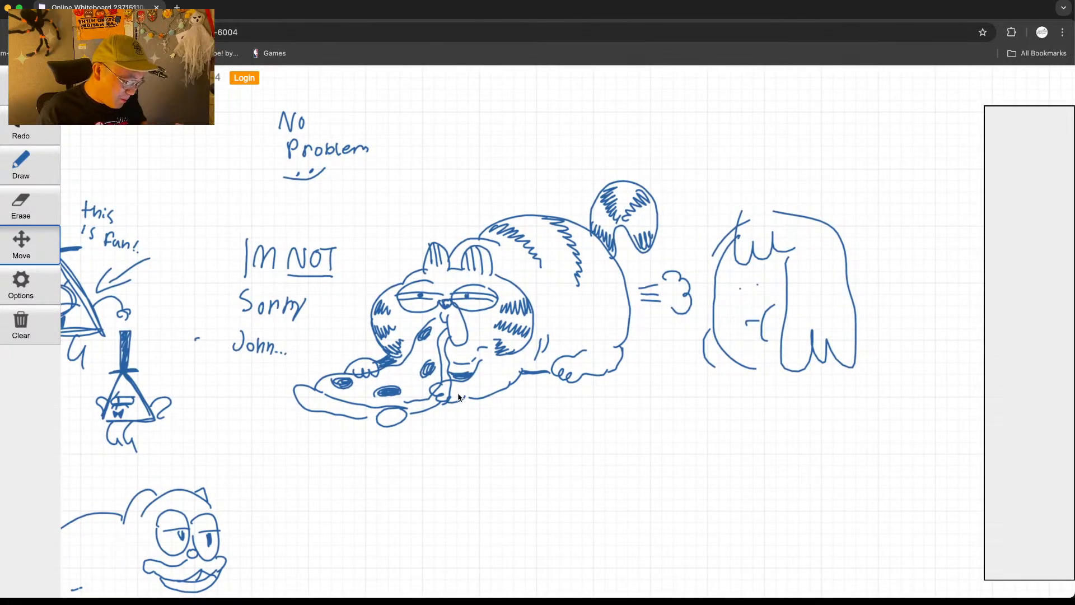
drag(724, 444, 699, 424)
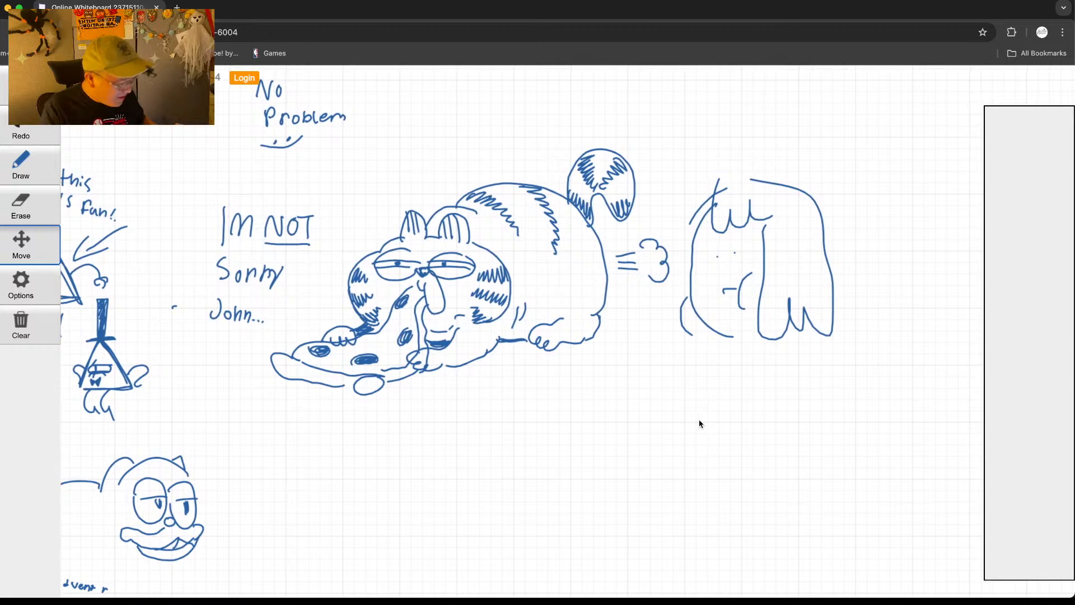
click(22, 205)
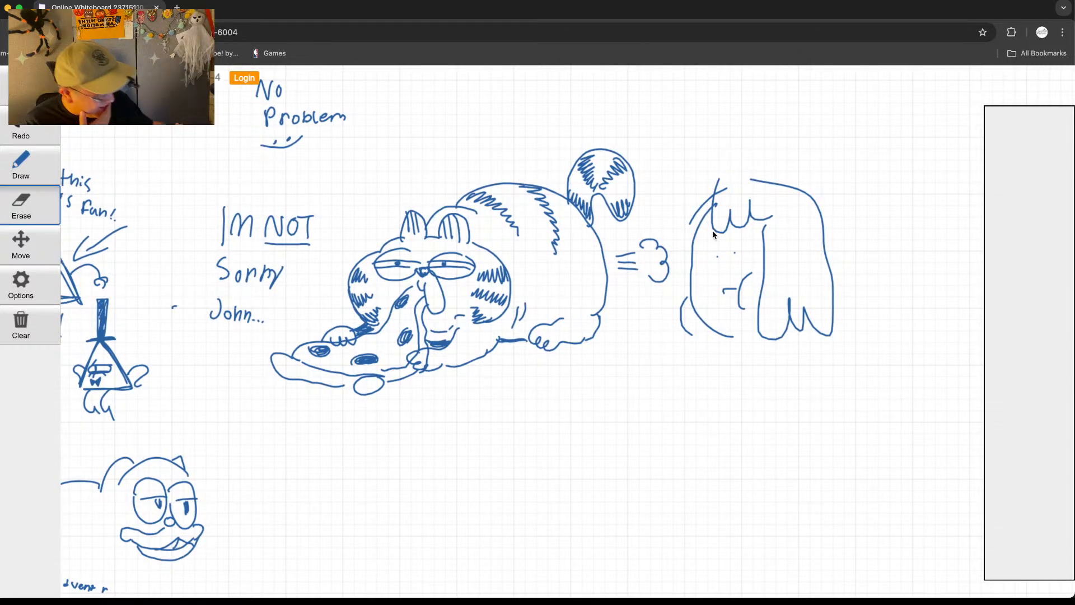
drag(667, 252, 651, 274)
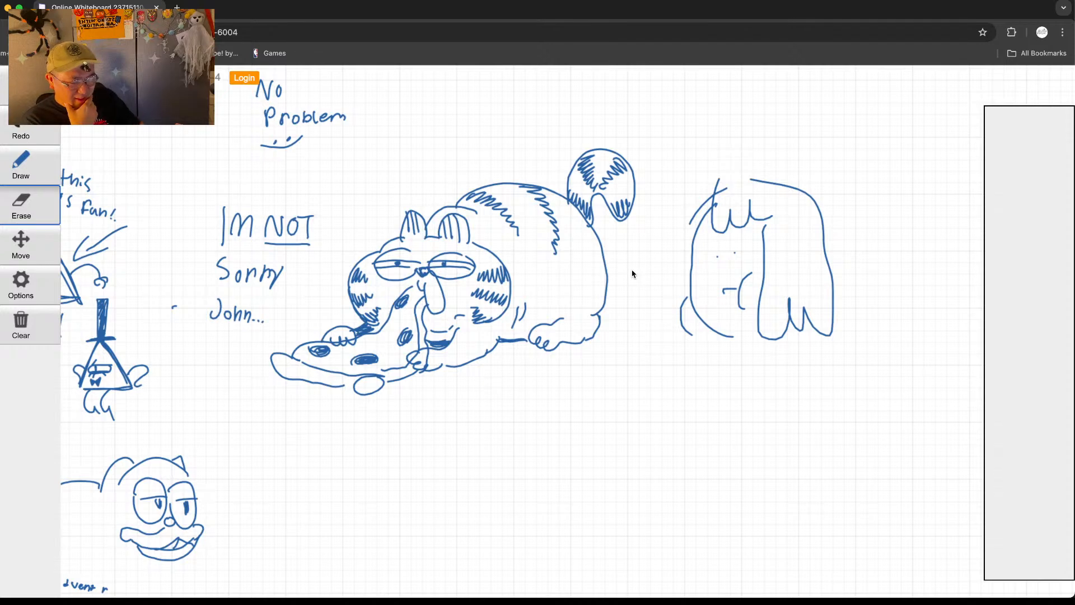
click(42, 171)
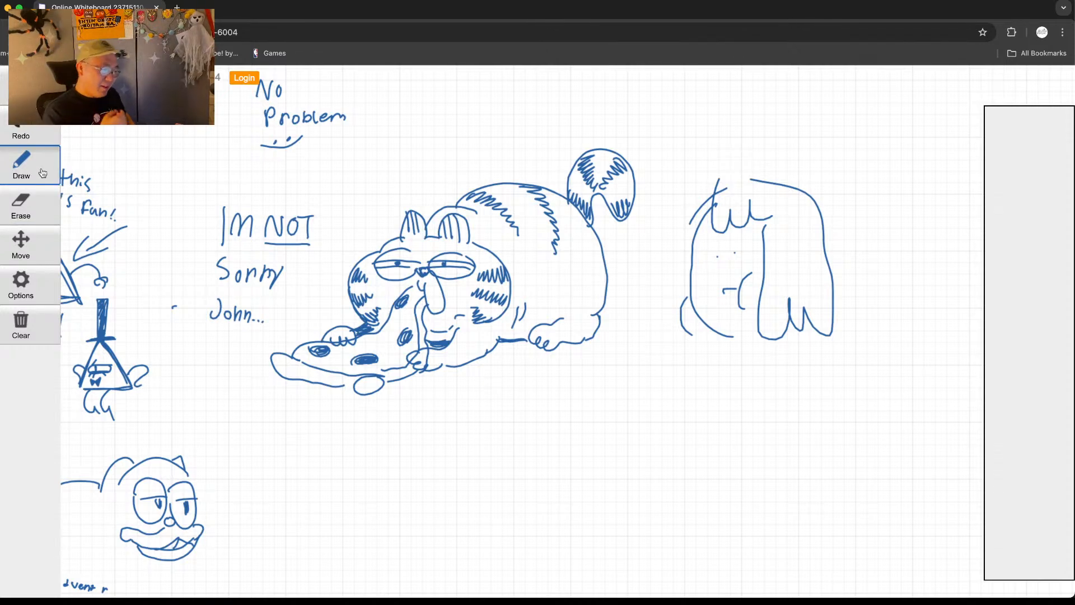
click(39, 206)
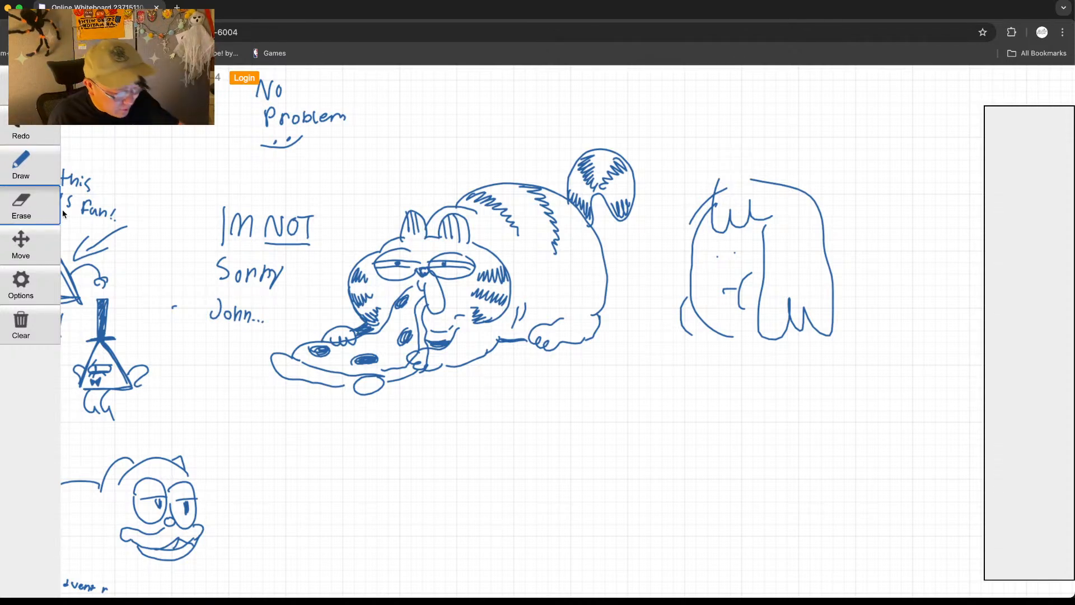
Step: Erase the cat's paw on the pizza and the slice's inner edge, and redraw the paw, the slice's edge and a crust line
click(423, 363)
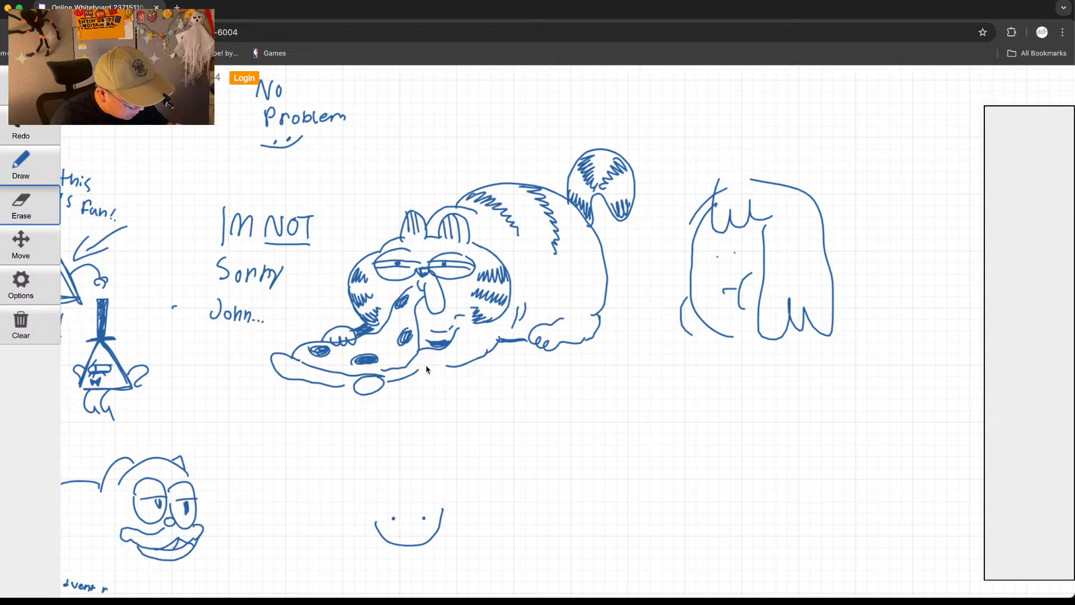
click(417, 357)
click(31, 180)
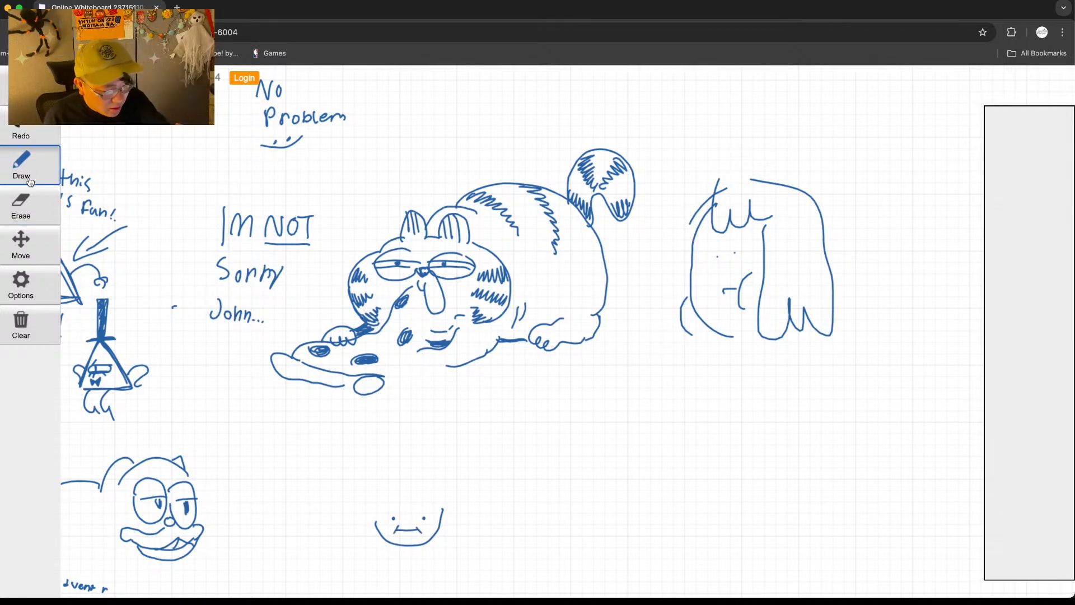
drag(412, 367, 447, 366)
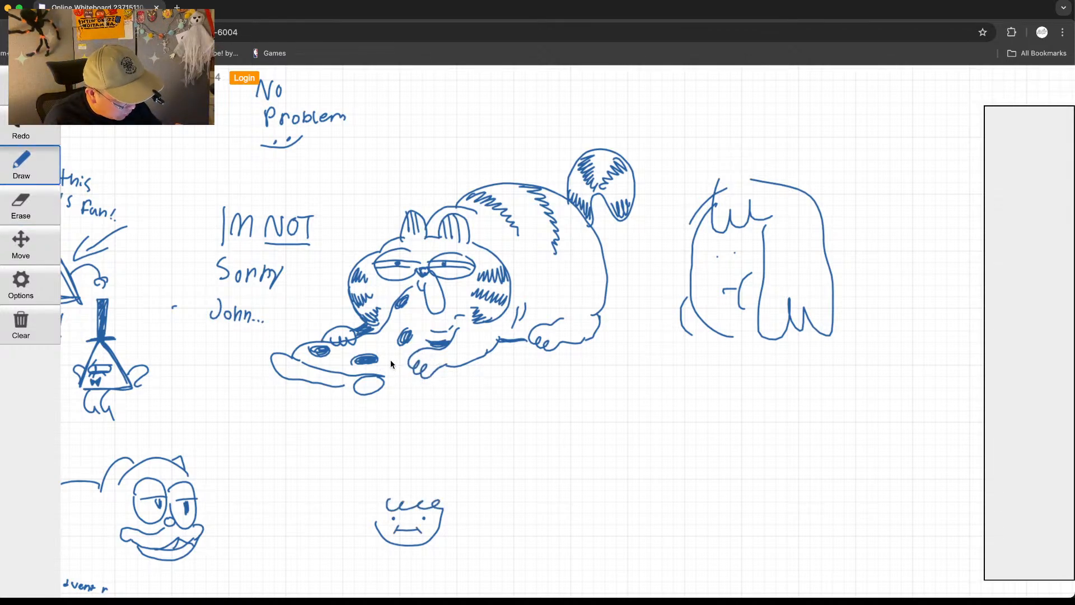
mouse_move(381, 374)
mouse_down()
mouse_move(403, 356)
mouse_move(381, 384)
mouse_move(428, 332)
mouse_move(405, 352)
mouse_move(430, 306)
mouse_up()
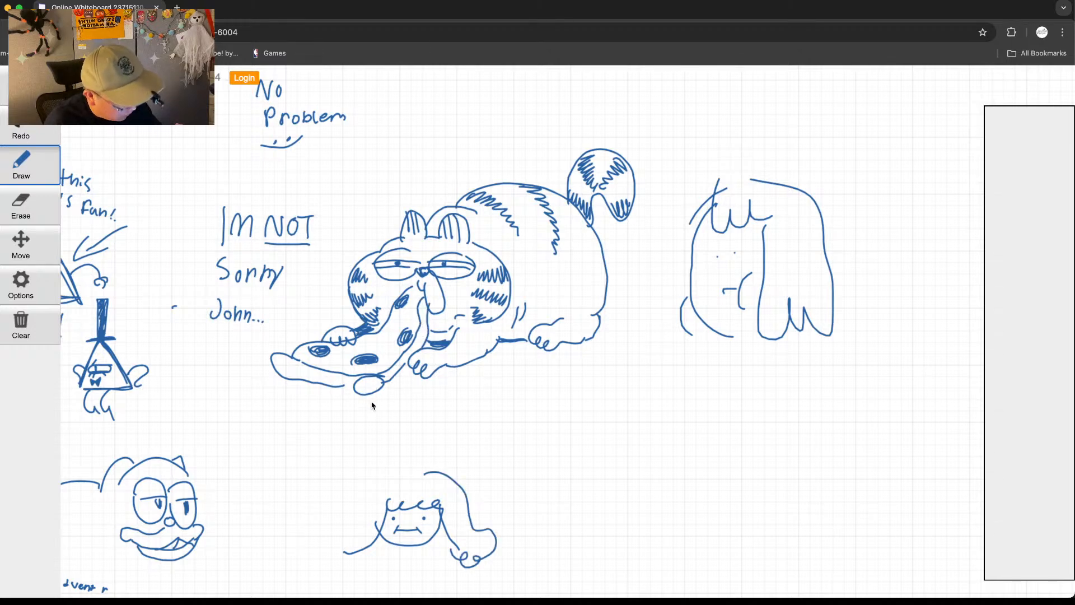
drag(351, 396, 361, 397)
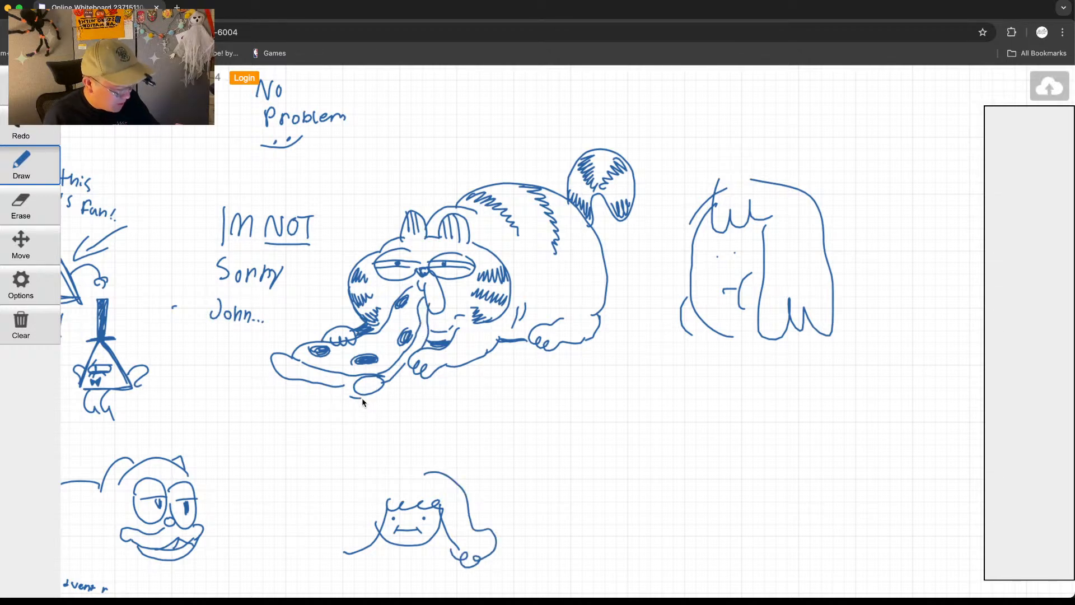
Step: Draw a tilted oval face with small eyes and a toothy mouth below the cat's tail, and start its hood with two ear nubs
mouse_move(648, 403)
mouse_down()
mouse_move(563, 438)
mouse_move(582, 421)
mouse_move(594, 435)
mouse_up()
click(642, 405)
mouse_move(596, 428)
mouse_down()
mouse_move(634, 419)
mouse_move(608, 434)
mouse_up()
drag(615, 425, 624, 429)
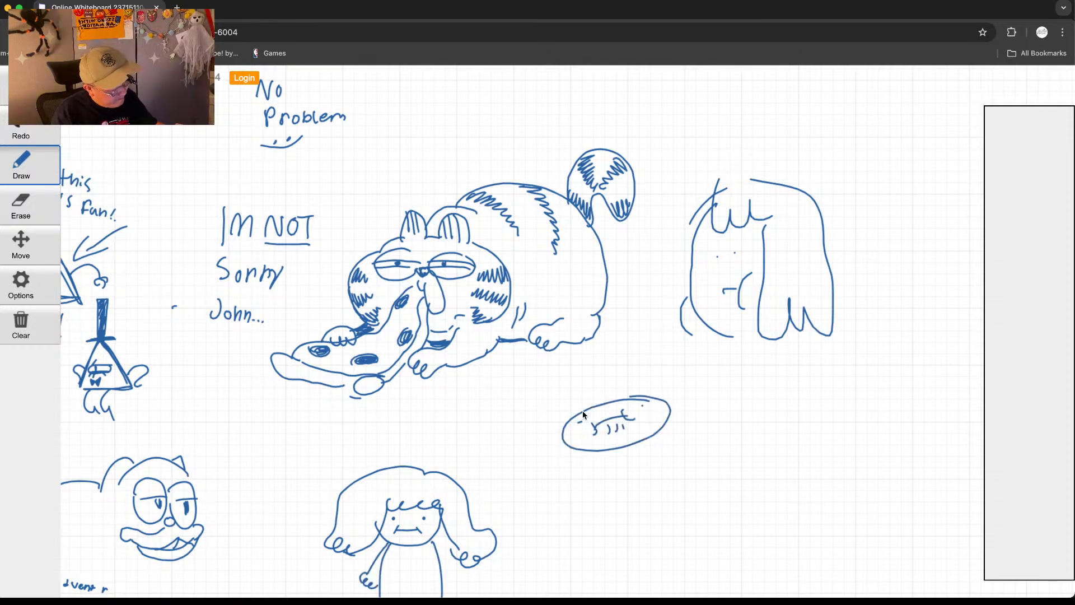
mouse_move(553, 427)
mouse_down()
mouse_move(599, 396)
mouse_move(548, 431)
mouse_up()
mouse_move(604, 392)
mouse_down()
mouse_move(611, 383)
mouse_move(612, 393)
mouse_up()
drag(615, 389, 676, 399)
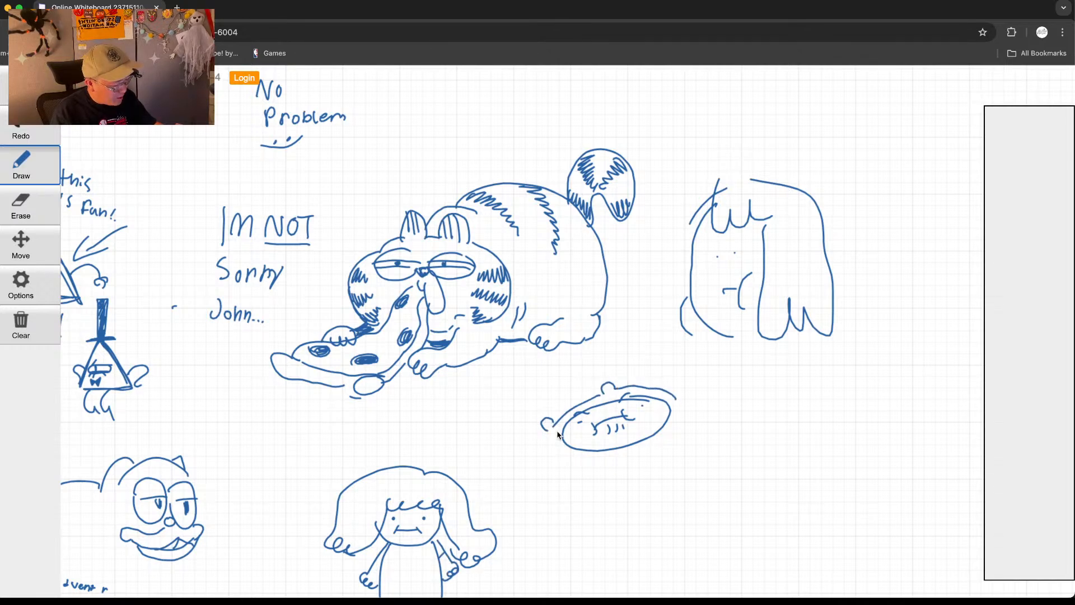
Step: Complete the hooded head's outline and draw two bent arms raising a long sword toward the cat's tail
mouse_move(549, 430)
mouse_down()
mouse_move(556, 455)
mouse_move(601, 458)
mouse_move(652, 448)
mouse_move(644, 456)
mouse_move(689, 436)
mouse_move(684, 355)
mouse_move(699, 353)
mouse_move(645, 307)
mouse_up()
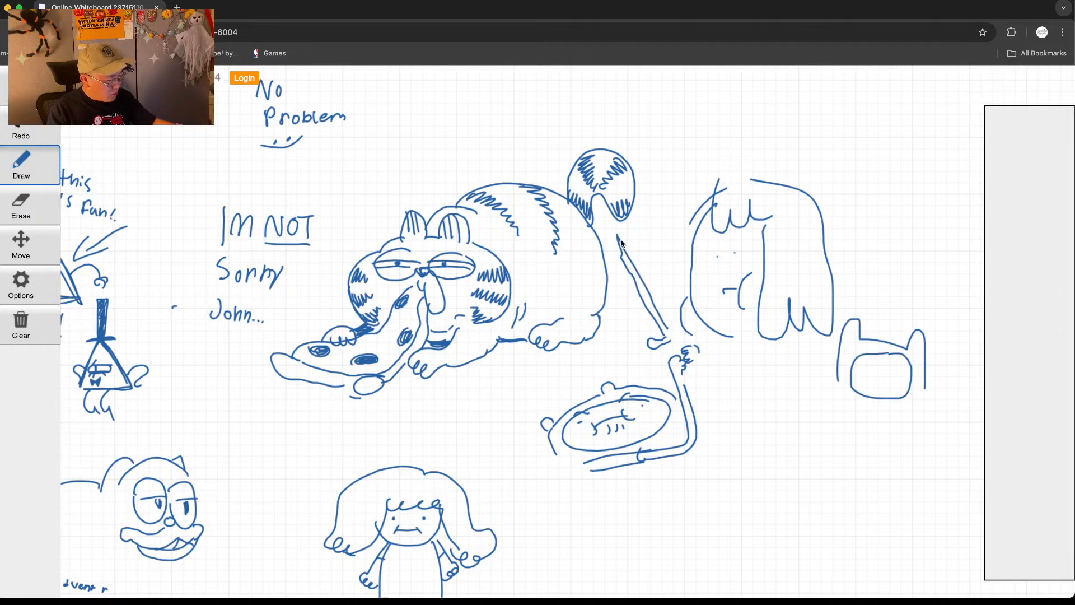
drag(622, 242, 644, 266)
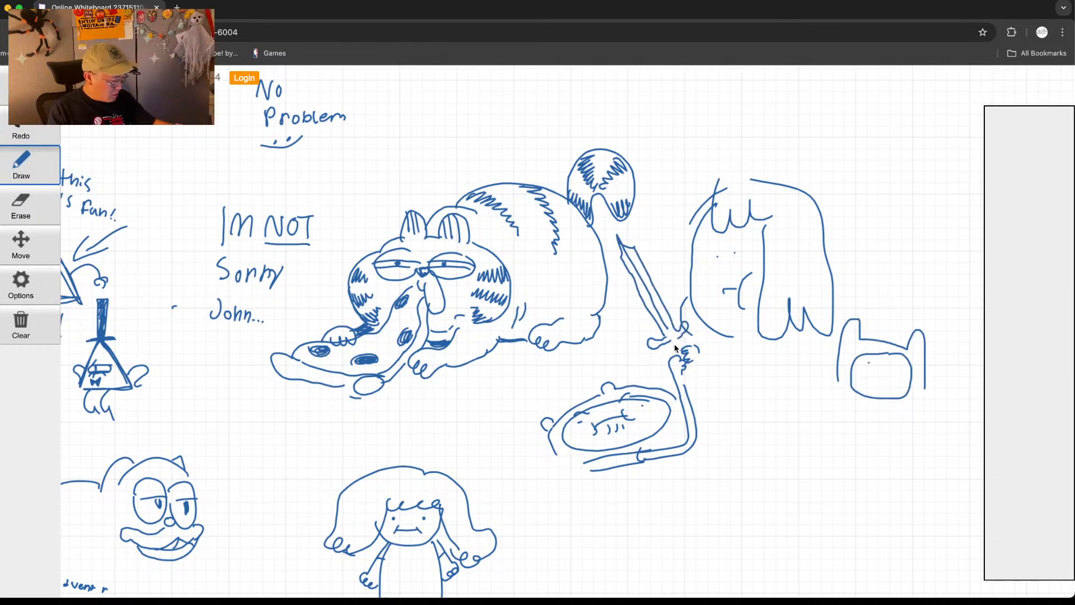
mouse_move(674, 344)
mouse_down()
mouse_move(684, 342)
mouse_move(702, 386)
mouse_move(709, 364)
mouse_move(732, 401)
mouse_move(701, 420)
mouse_up()
mouse_move(696, 361)
mouse_down()
mouse_move(723, 395)
mouse_move(697, 418)
mouse_up()
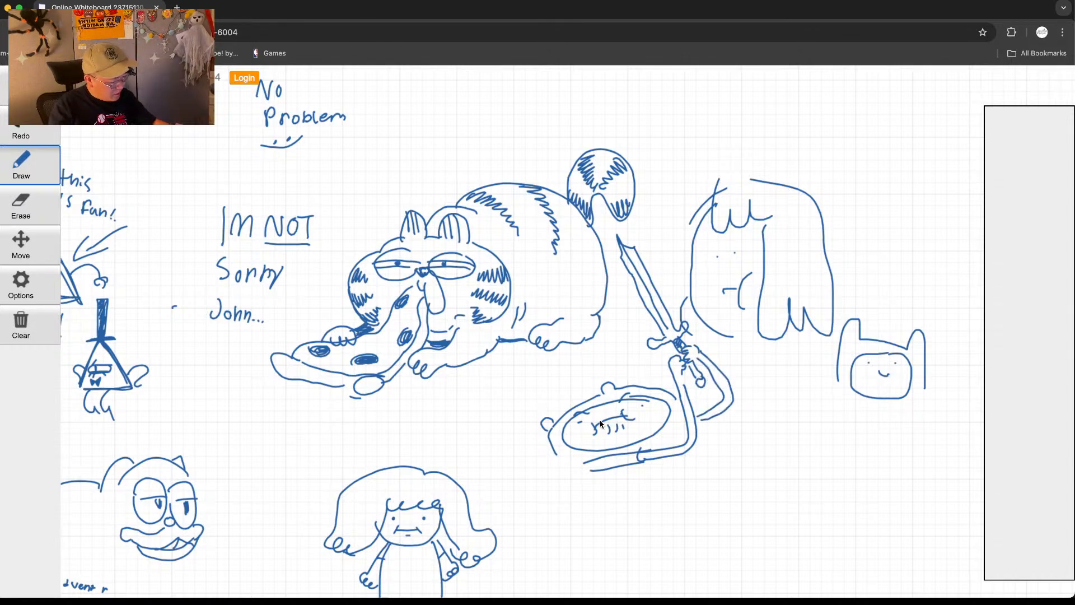
Step: Replace the hooded figure's mouth with a wide open shouting mouth, and add small detail marks beside its head and arm
drag(600, 424, 630, 427)
key(super+z)
key(e)
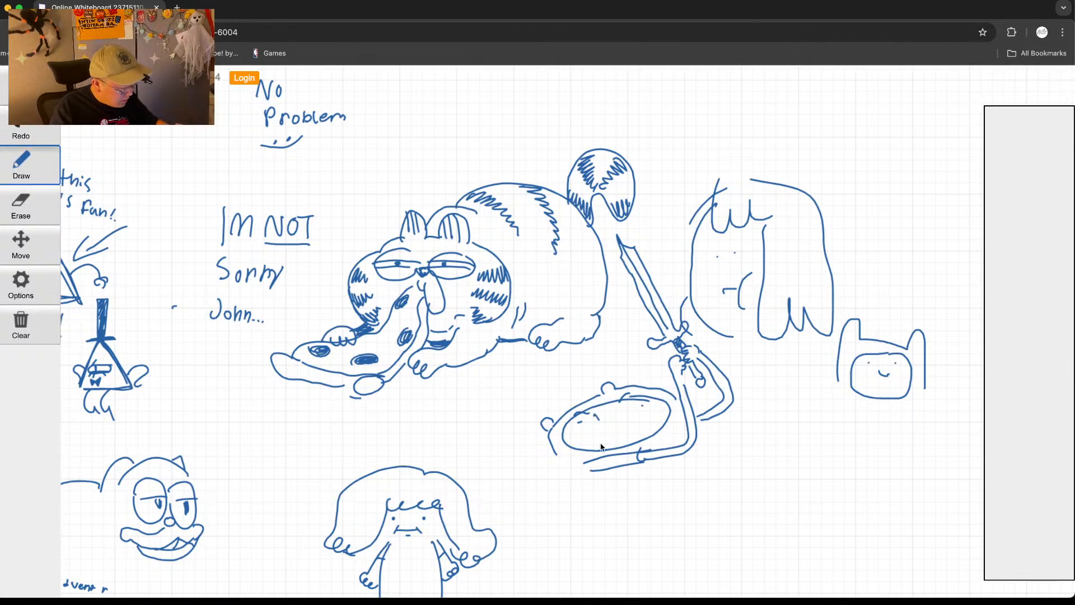
mouse_move(601, 443)
mouse_down()
mouse_move(635, 430)
mouse_move(601, 442)
mouse_move(633, 439)
mouse_move(635, 425)
mouse_up()
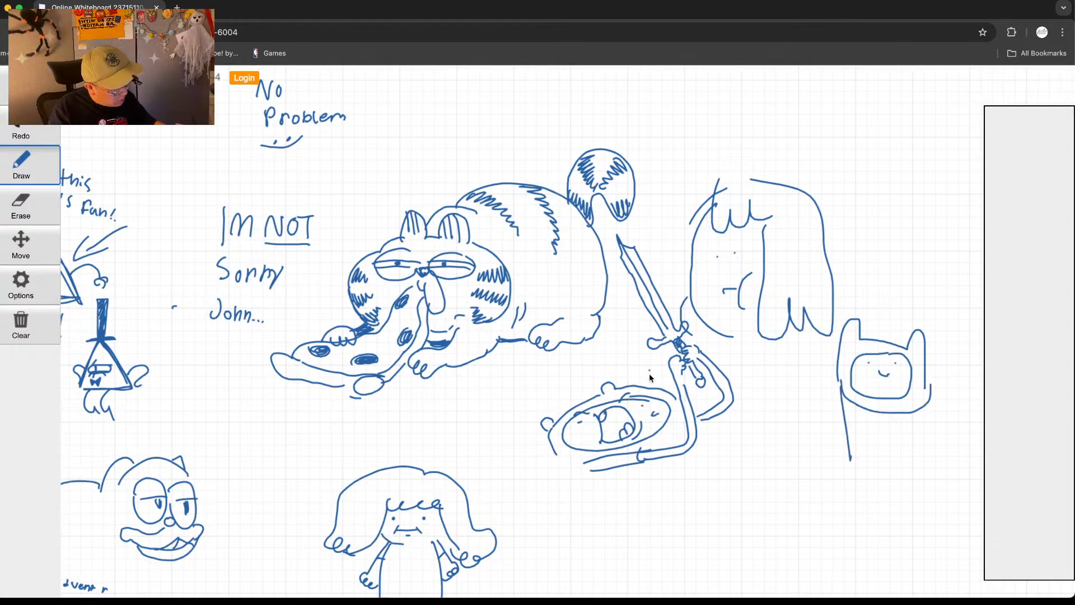
click(713, 427)
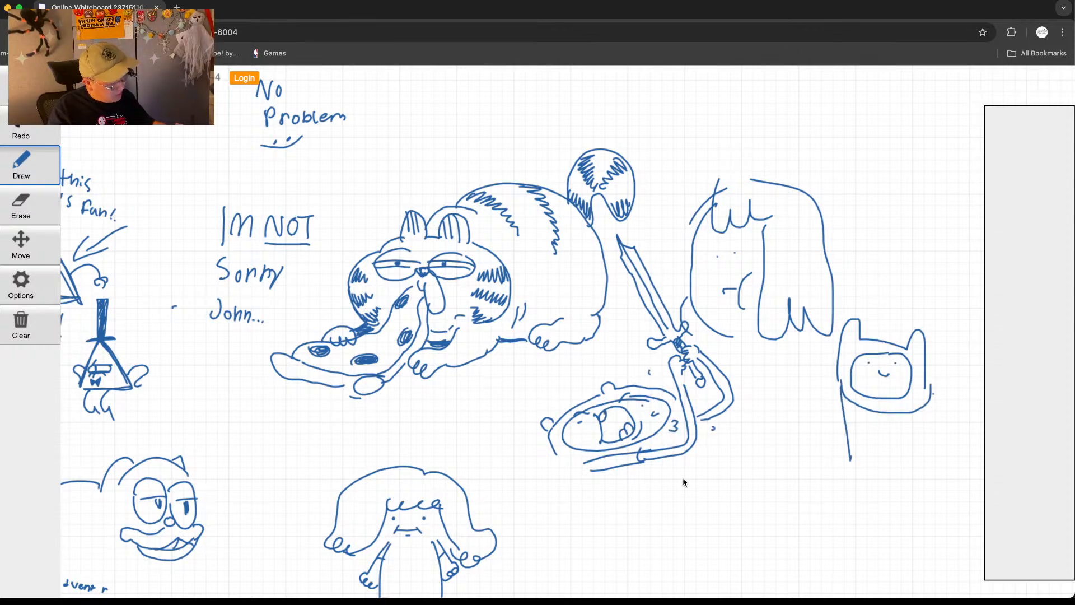
Step: Draw the sword-wielding figure's torso, shorts and running legs with shoes, and shade the inside of its open mouth
drag(690, 451, 692, 502)
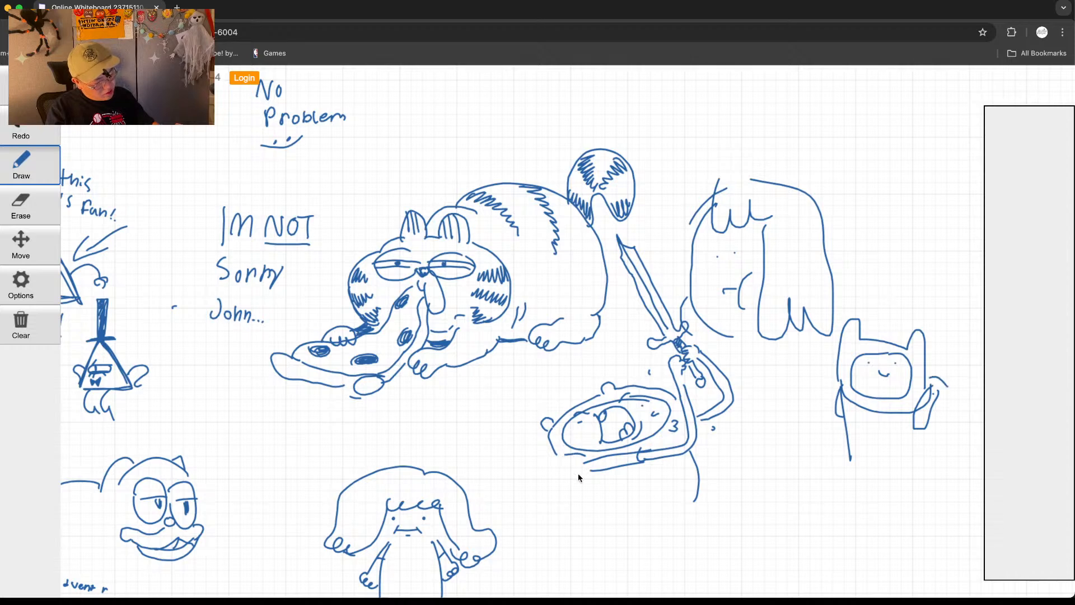
mouse_move(561, 458)
mouse_down()
mouse_move(631, 496)
mouse_move(696, 489)
mouse_up()
drag(561, 494, 563, 514)
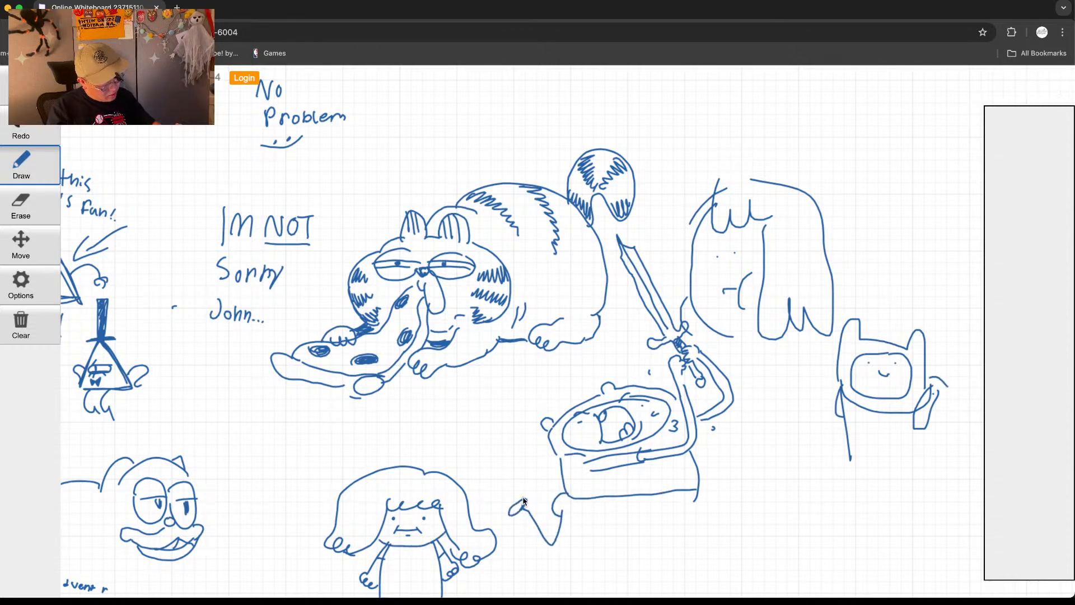
mouse_move(523, 500)
mouse_down()
mouse_move(539, 543)
mouse_move(566, 538)
mouse_move(581, 499)
mouse_move(611, 518)
mouse_move(647, 504)
mouse_move(747, 547)
mouse_up()
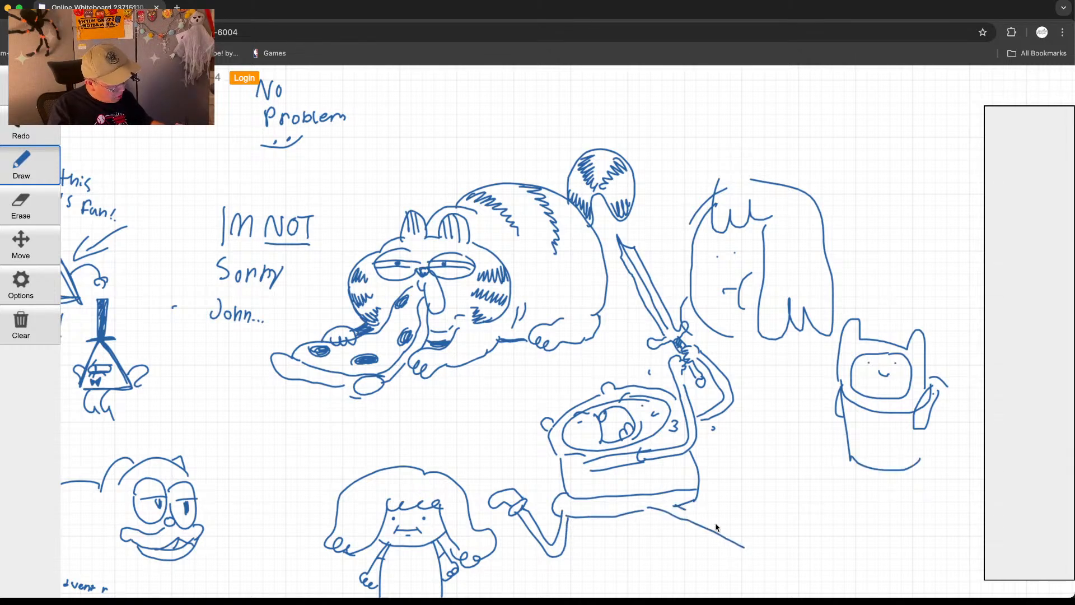
mouse_move(674, 505)
mouse_down()
mouse_move(751, 543)
mouse_move(749, 559)
mouse_move(778, 521)
mouse_move(753, 559)
mouse_up()
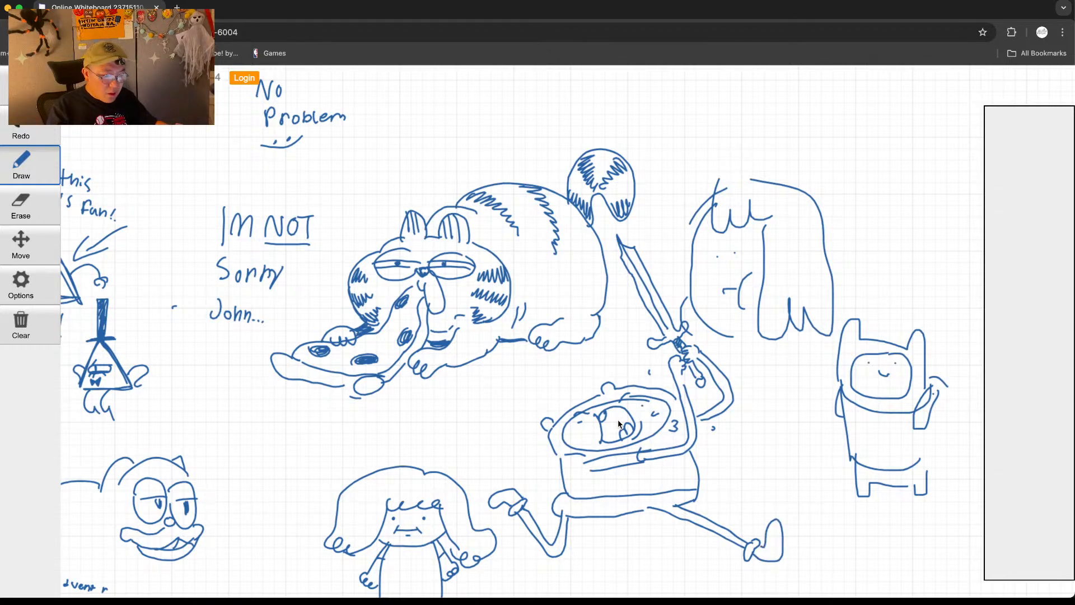
mouse_move(611, 415)
mouse_down()
mouse_move(616, 431)
mouse_move(626, 424)
mouse_up()
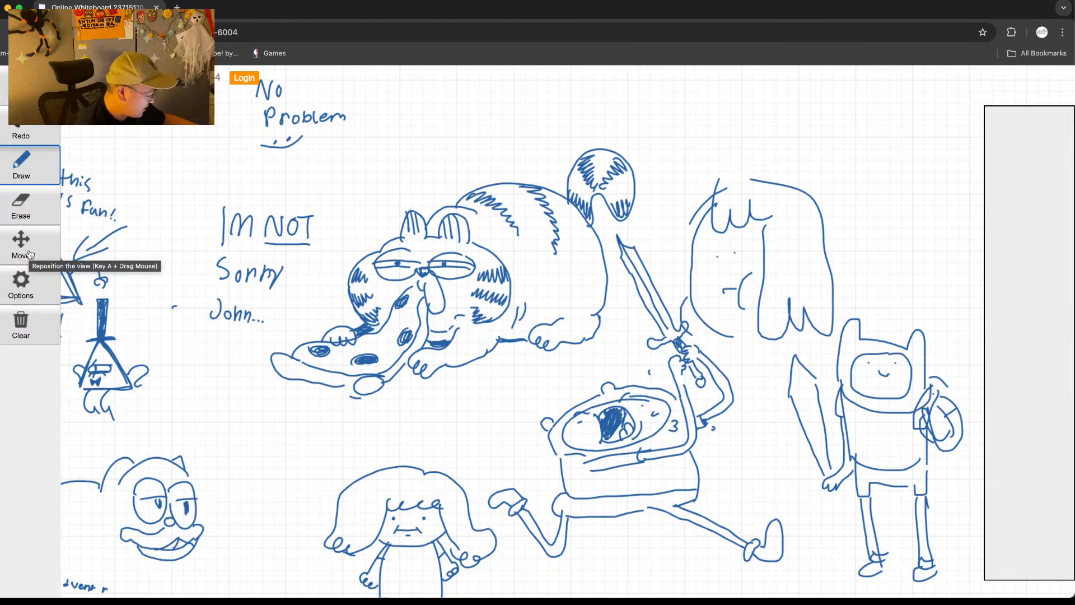
Step: Look over the doodles across the whole whiteboard, from the lasagna cat to the hooded characters
click(29, 255)
drag(341, 430, 295, 261)
drag(486, 543, 468, 469)
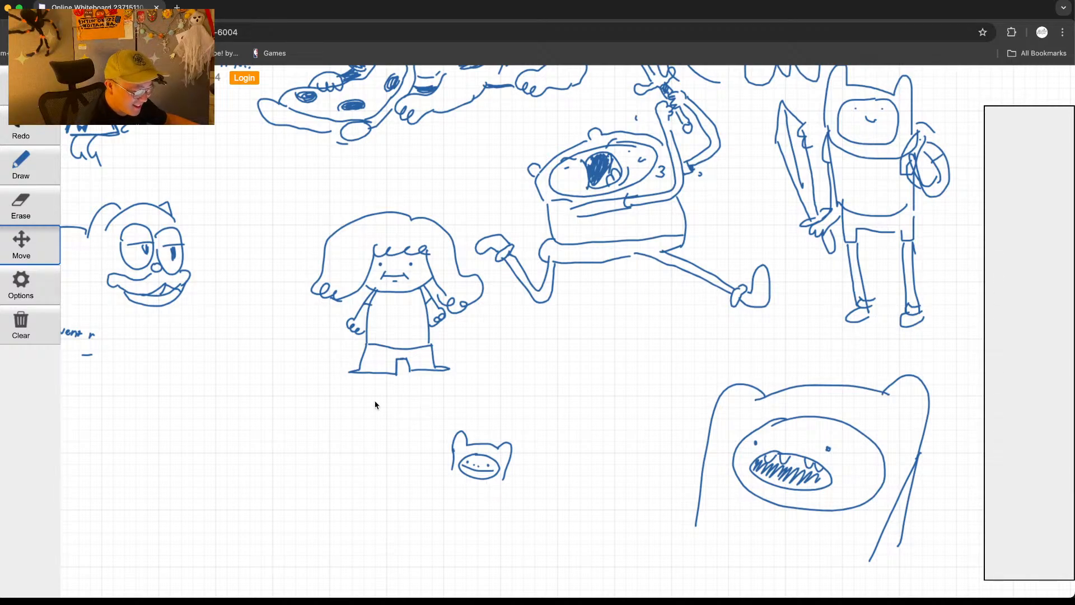
drag(375, 400, 677, 471)
drag(261, 402, 501, 514)
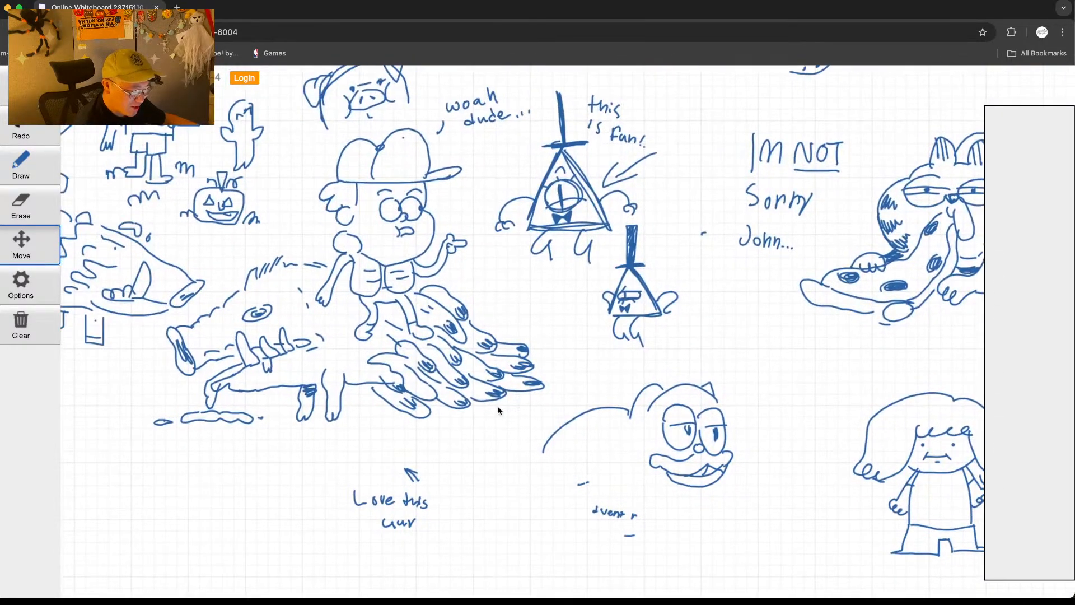
drag(499, 410, 605, 520)
drag(270, 393, 430, 462)
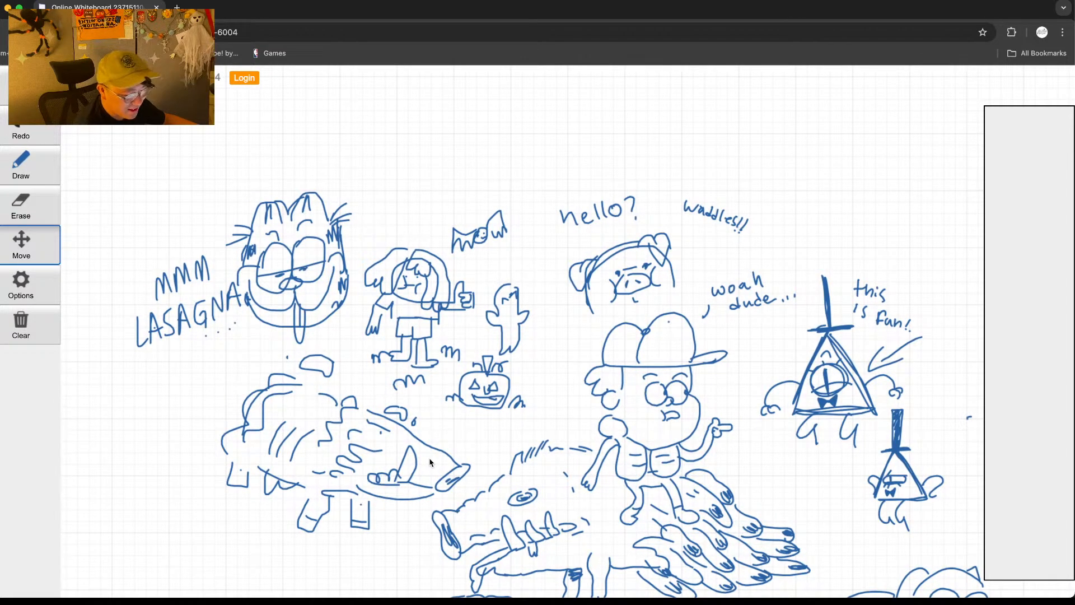
drag(430, 462, 327, 440)
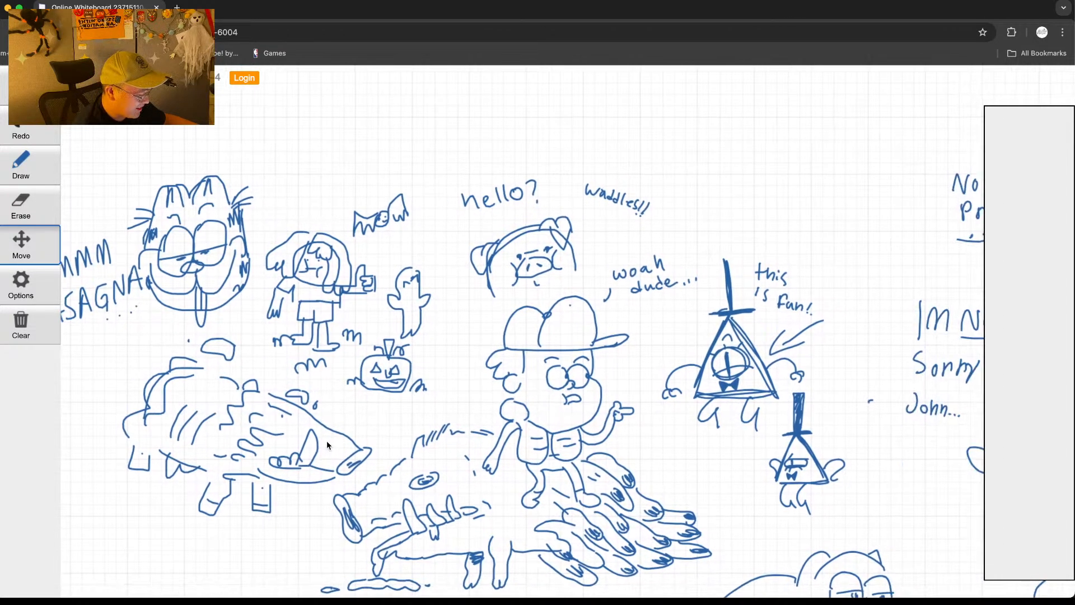
drag(577, 409, 319, 399)
drag(652, 404, 475, 379)
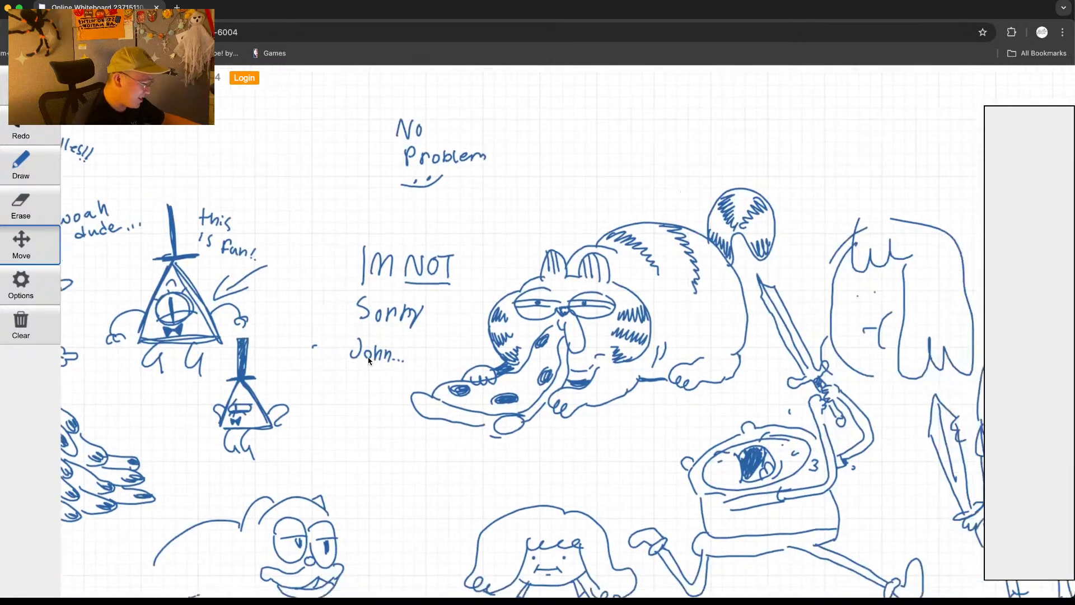
mouse_move(672, 426)
mouse_down()
mouse_move(480, 365)
mouse_move(525, 337)
mouse_up()
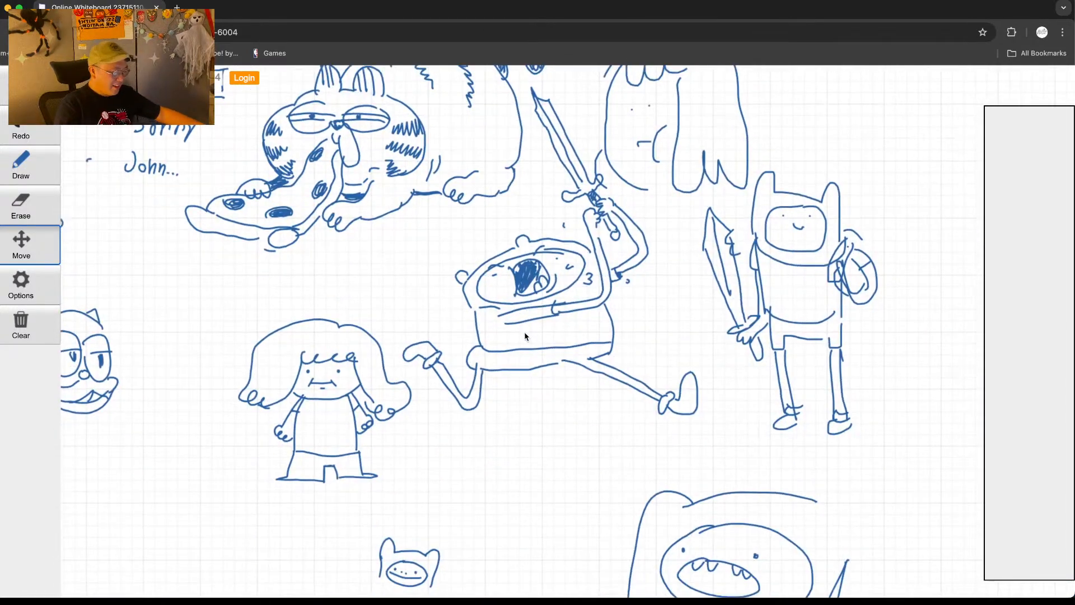
drag(501, 392, 550, 352)
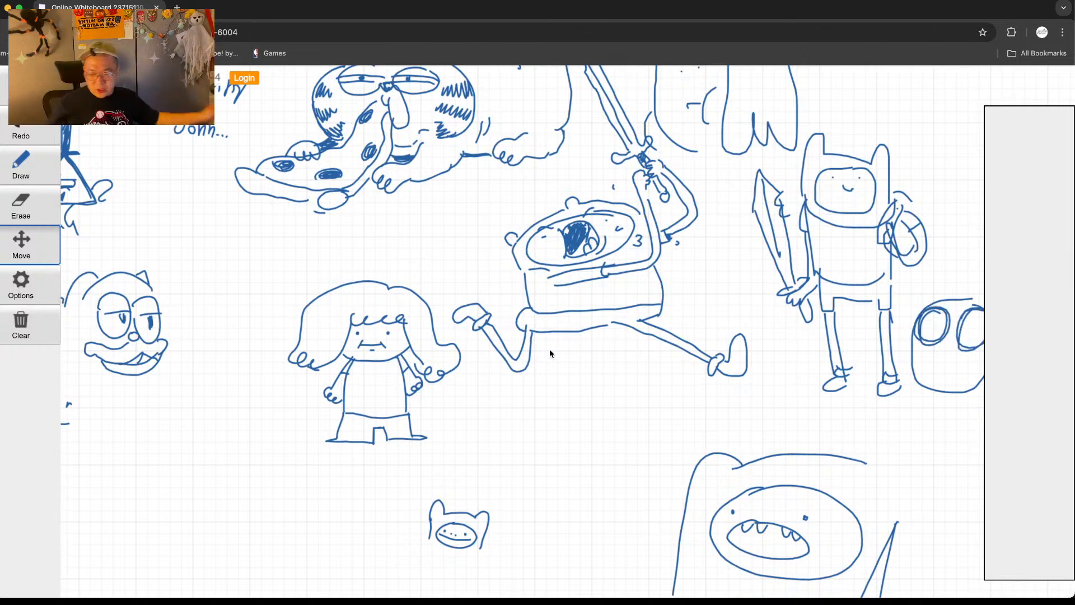
drag(549, 353, 554, 350)
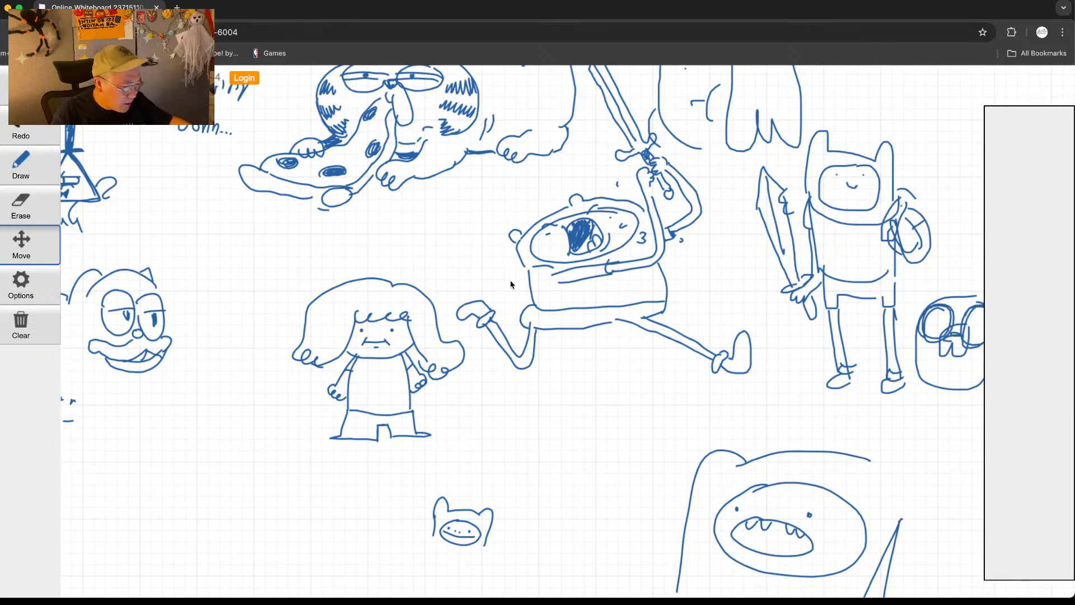
Step: Draw a stretchy creature around the running figure, with a waving arm, curved body underneath, big round eyes and an open-mouthed muzzle
click(22, 165)
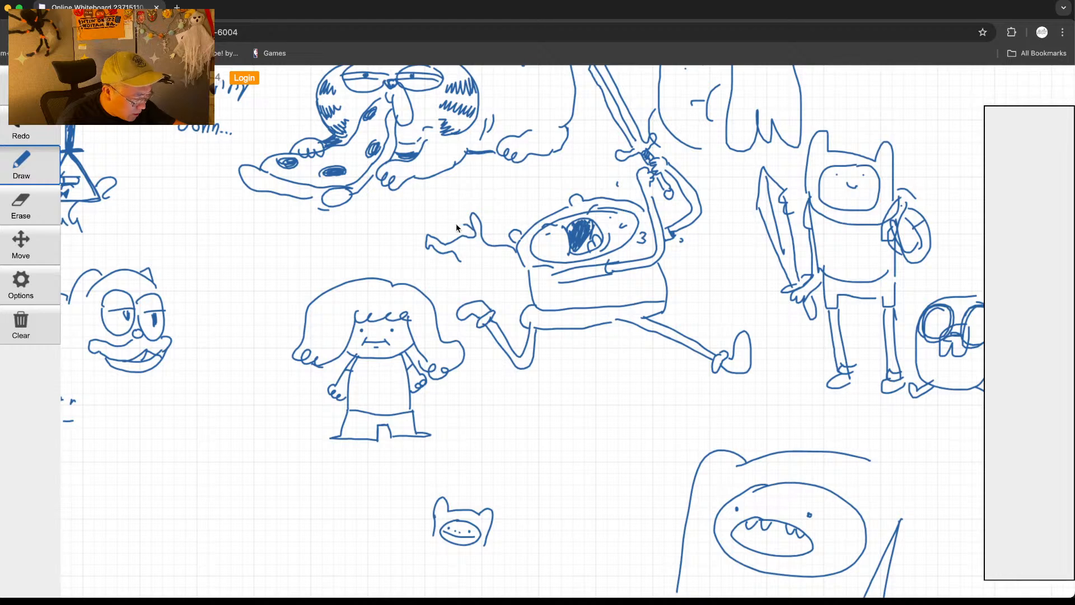
drag(460, 263, 526, 301)
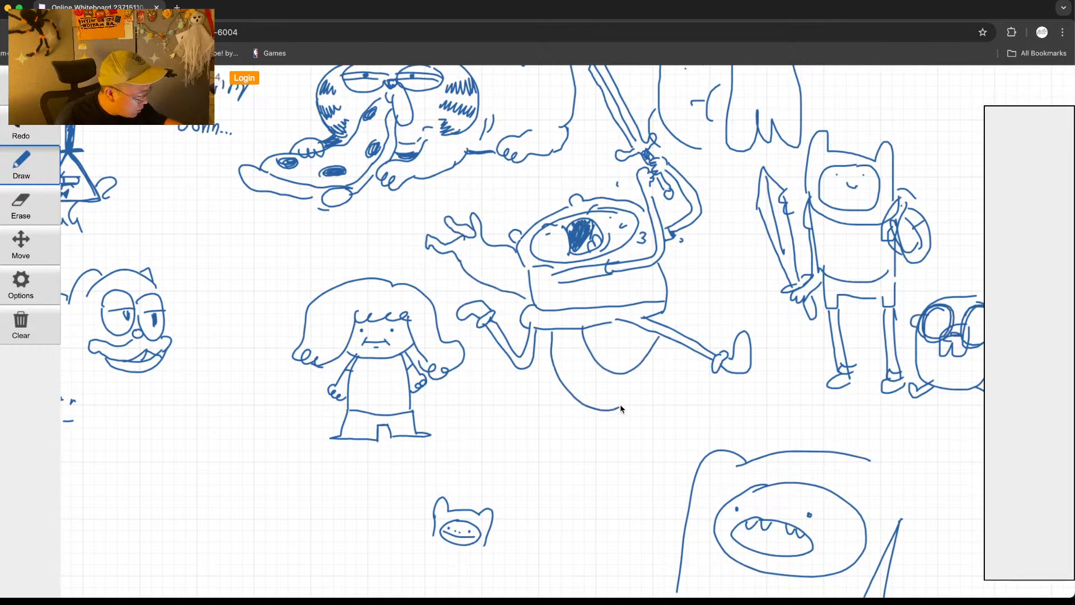
mouse_move(619, 404)
mouse_down()
mouse_move(689, 364)
mouse_move(700, 269)
mouse_move(714, 265)
mouse_move(696, 287)
mouse_move(733, 291)
mouse_move(718, 298)
mouse_move(717, 280)
mouse_up()
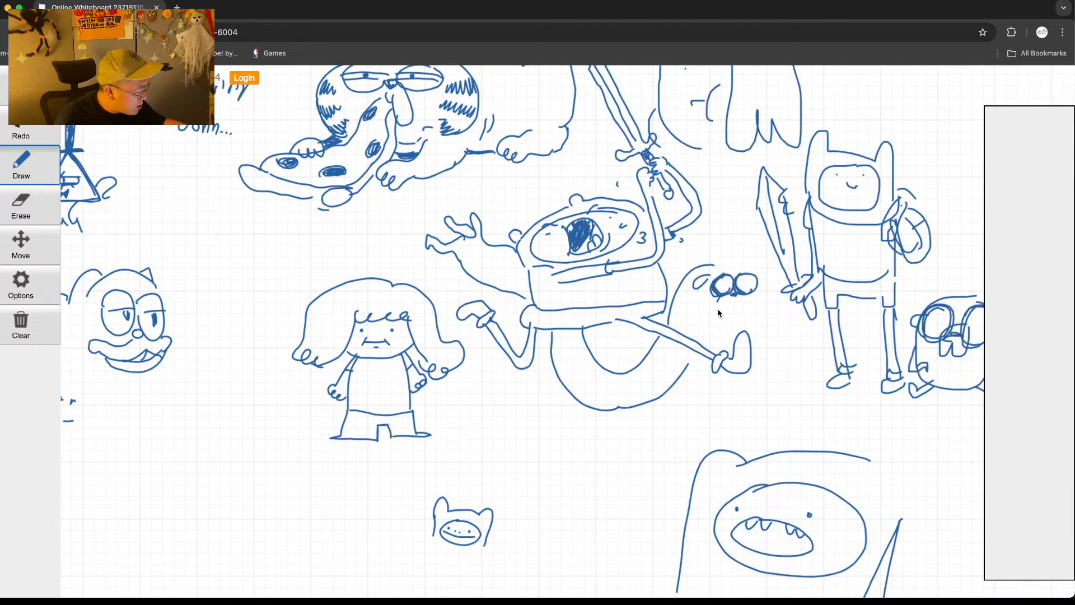
drag(738, 296, 723, 328)
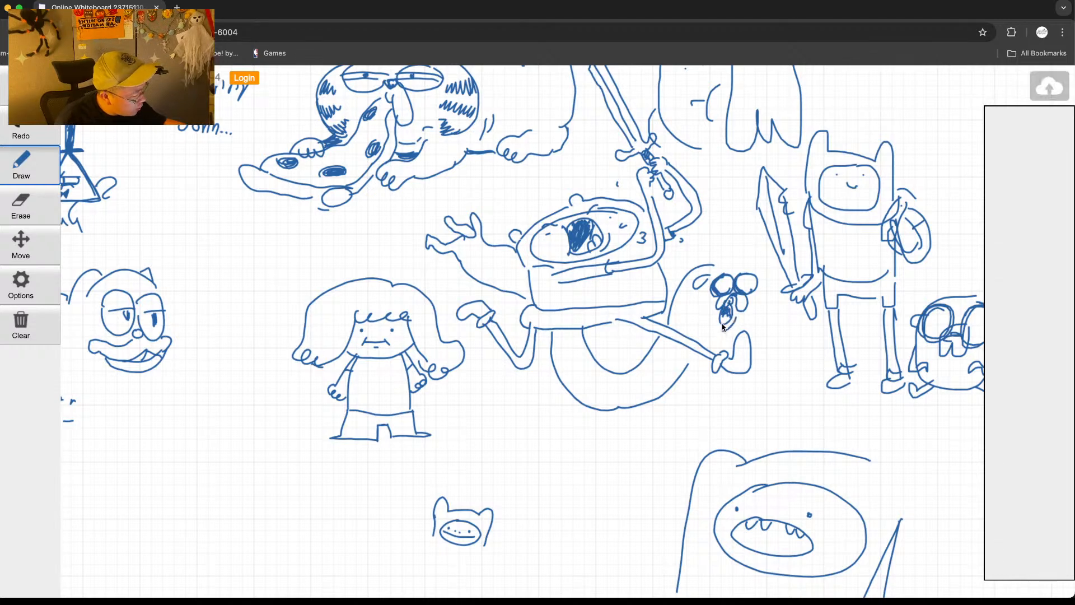
Step: Finish the stretchy creature with brows, an ear, a foot and a small hand, and add shout lines beside its mouth
drag(712, 265, 743, 261)
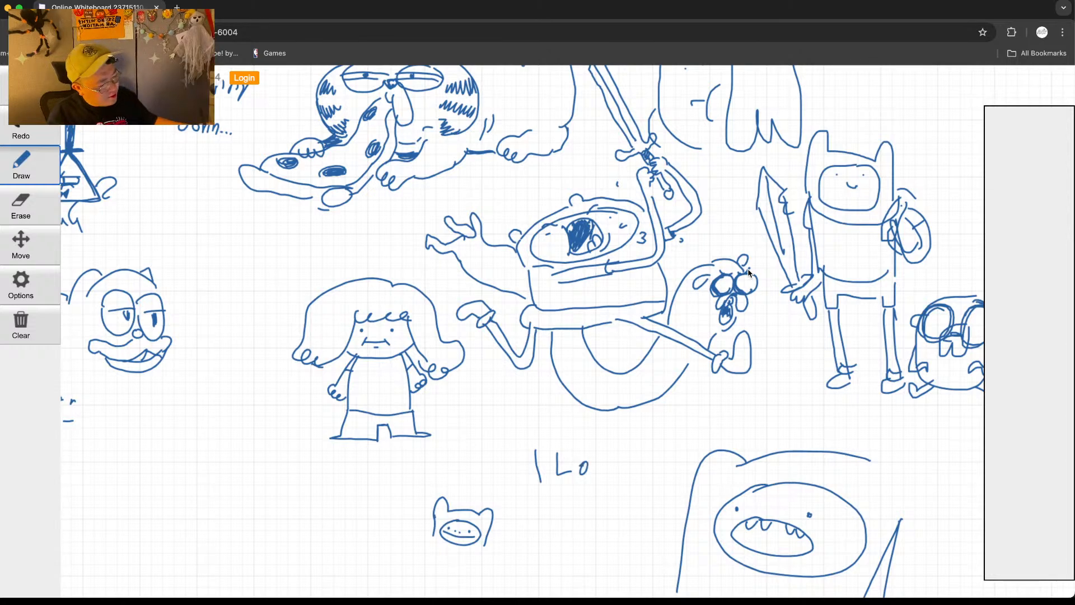
drag(696, 395, 695, 365)
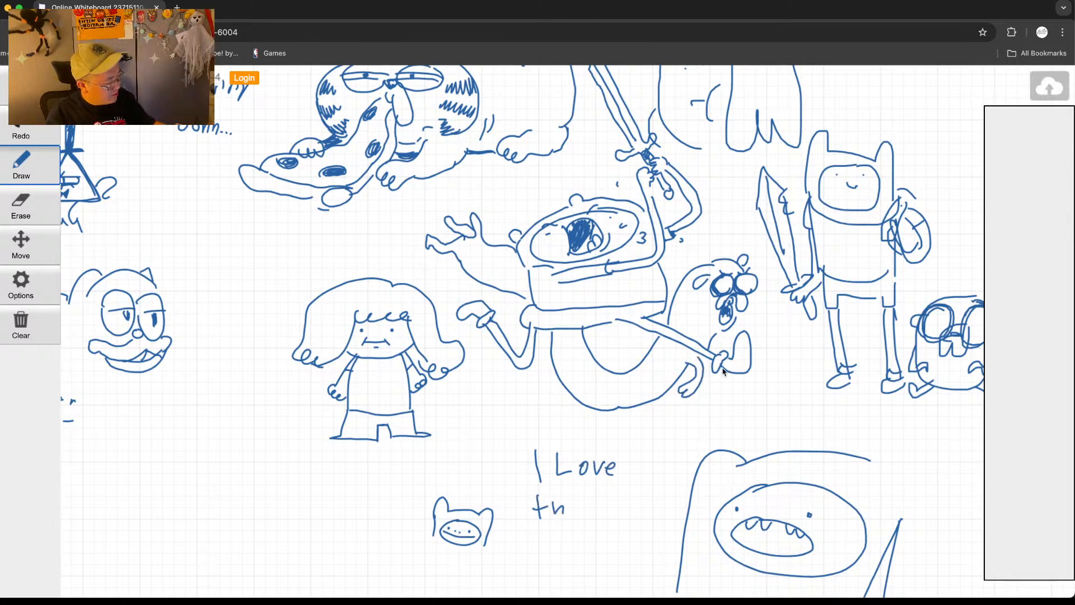
mouse_move(728, 332)
mouse_down()
mouse_move(715, 340)
mouse_move(757, 363)
mouse_up()
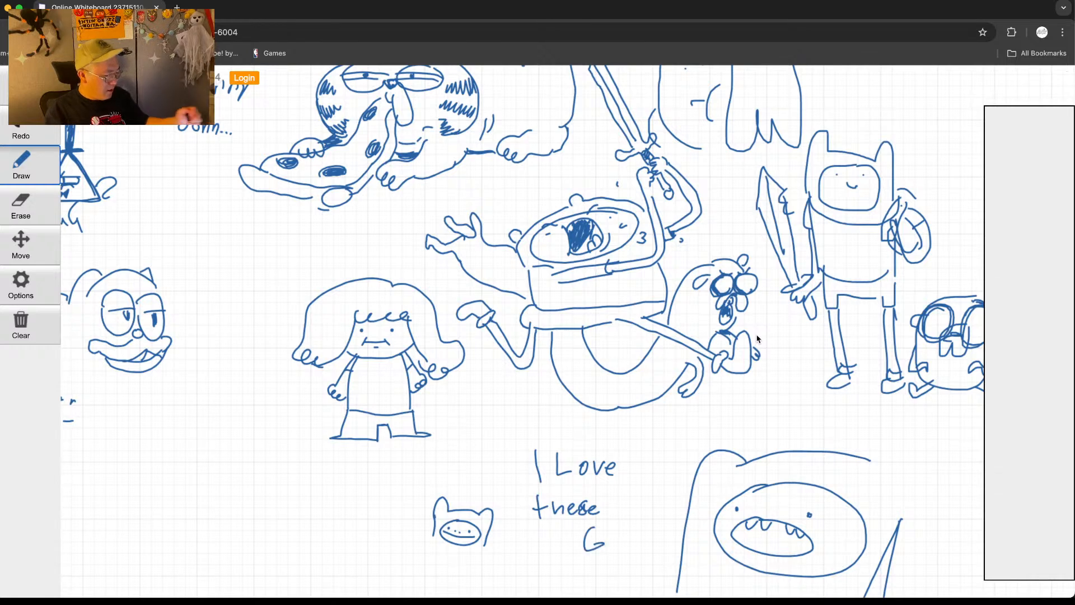
drag(769, 304, 774, 334)
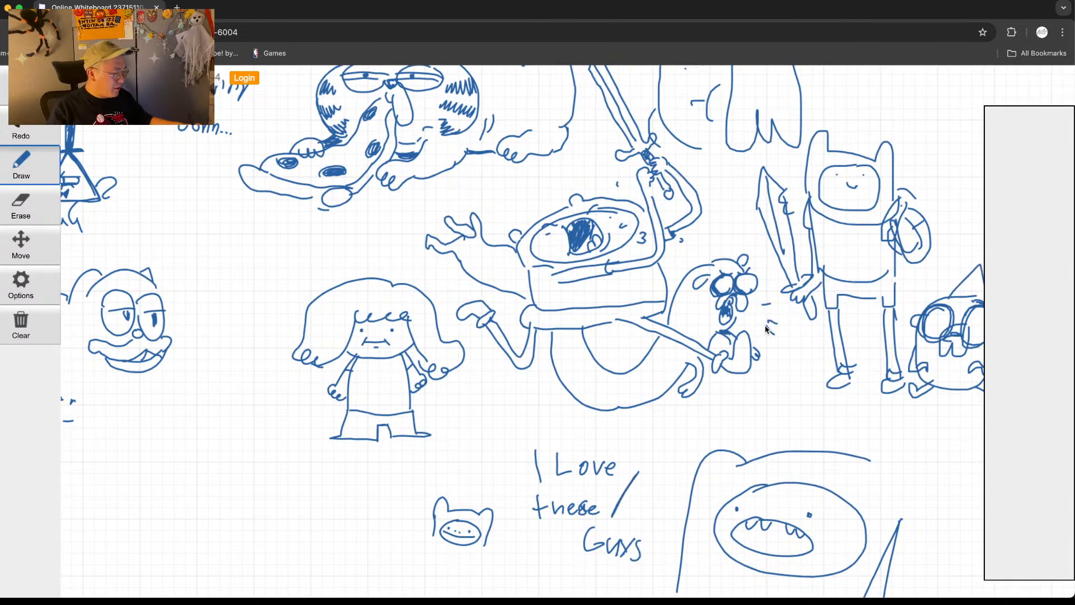
Step: Look over all the whiteboard doodles in a wider view, from the hooded figures back to the lasagna cat and hat-wearing boy
drag(890, 423, 861, 422)
mouse_move(848, 421)
mouse_down()
mouse_move(486, 419)
mouse_move(505, 411)
mouse_up()
key(d)
click(20, 245)
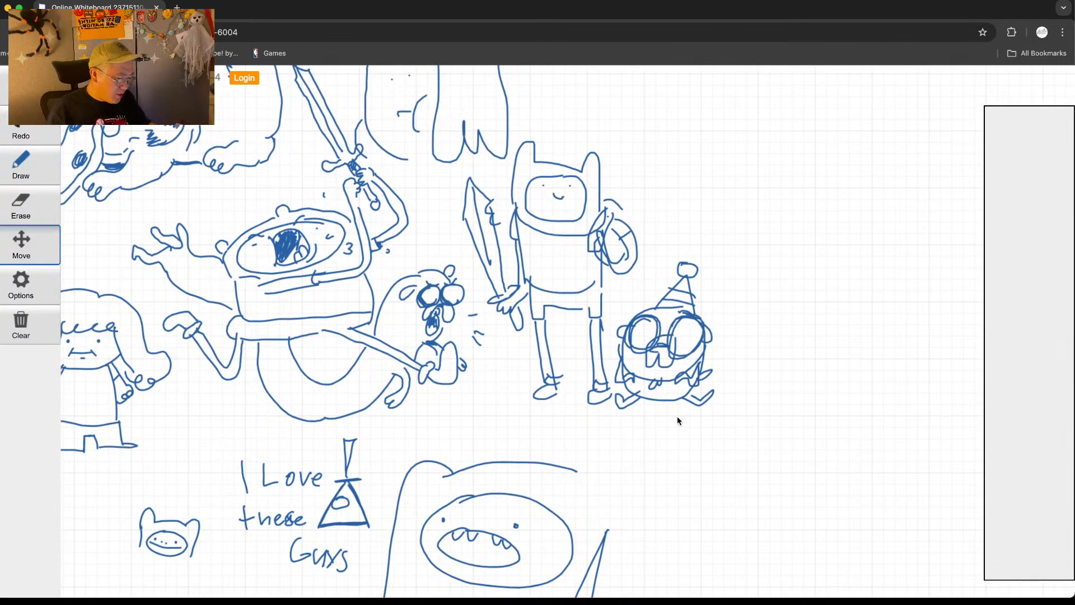
drag(579, 445, 656, 425)
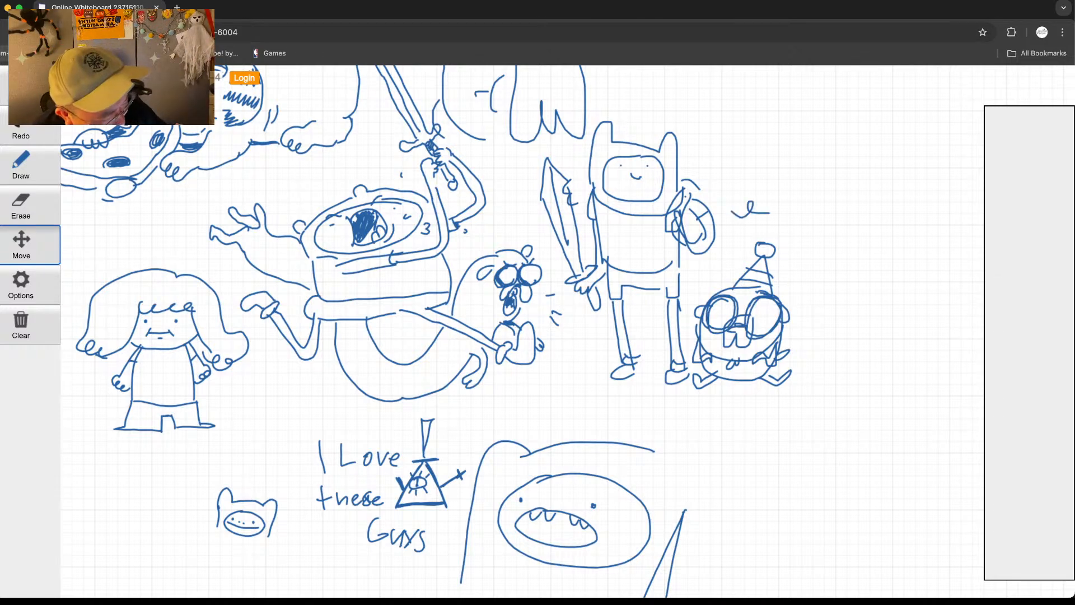
click(21, 283)
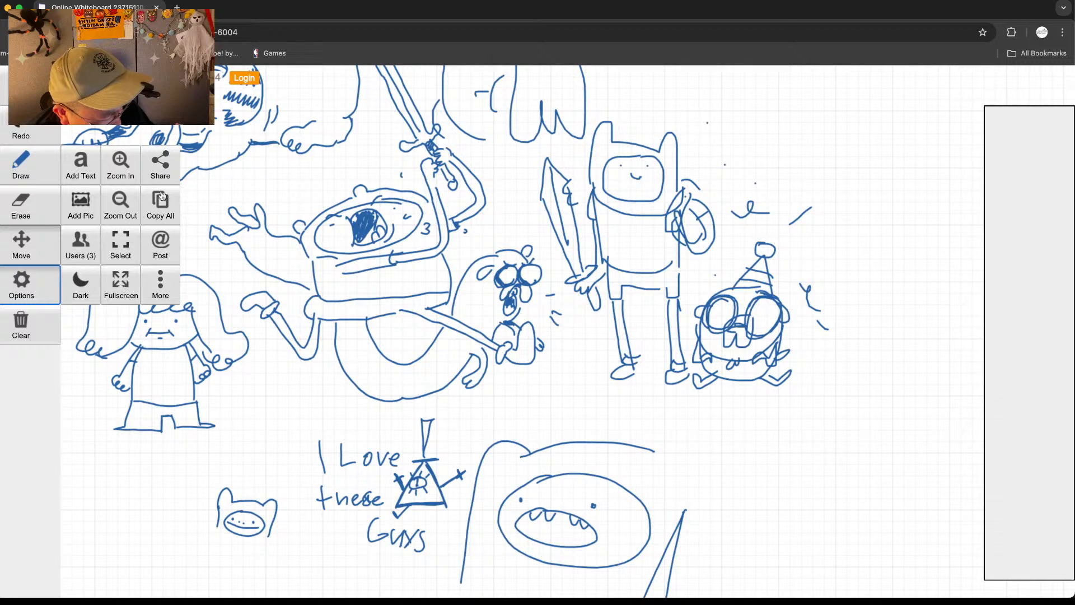
click(122, 208)
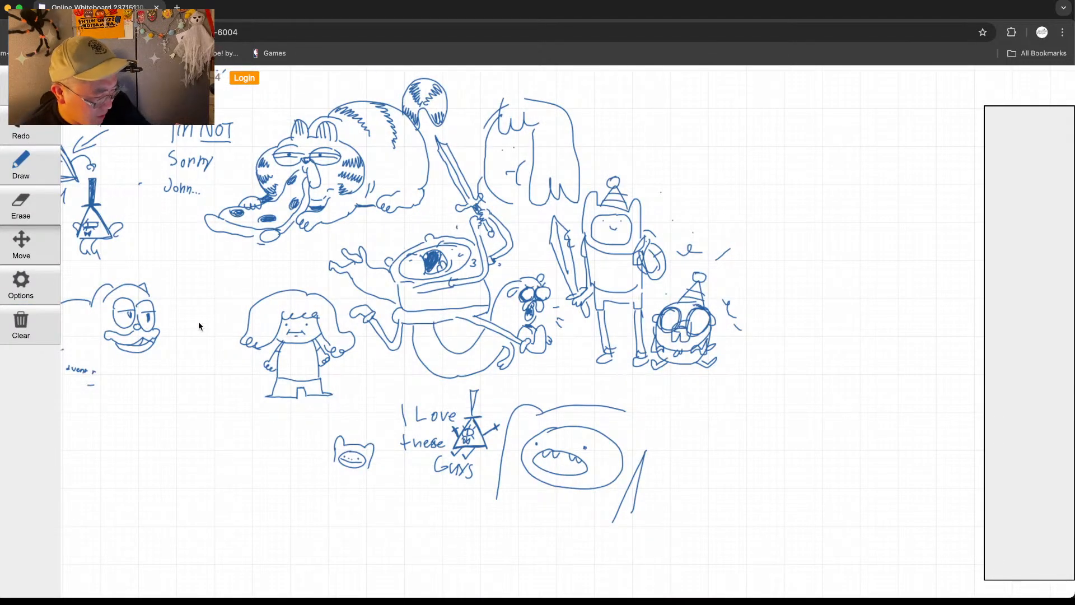
click(39, 293)
click(125, 208)
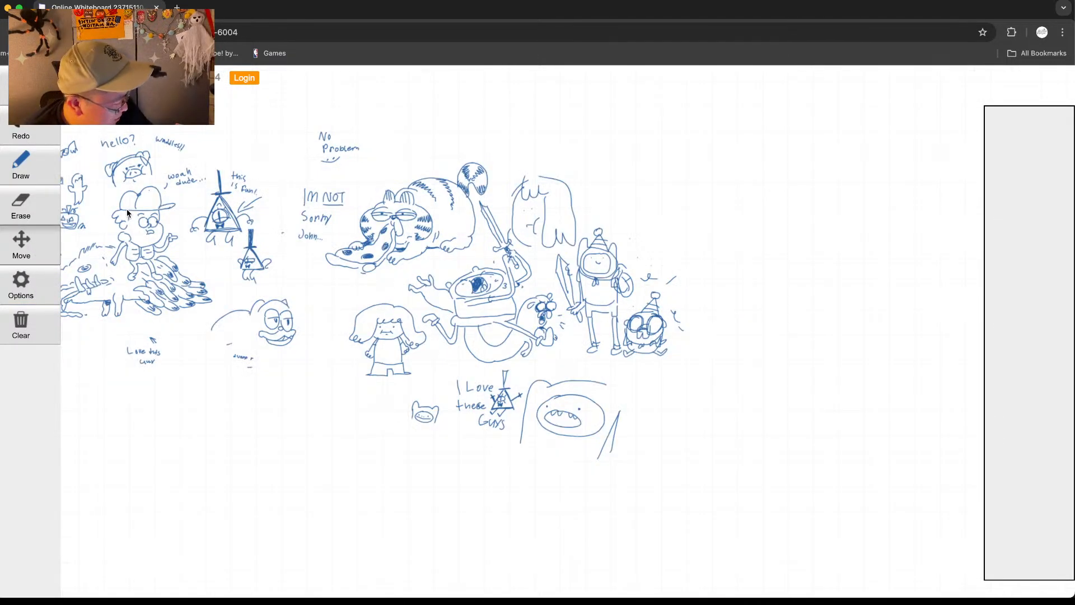
mouse_move(439, 324)
mouse_down()
mouse_move(552, 364)
mouse_move(630, 370)
mouse_up()
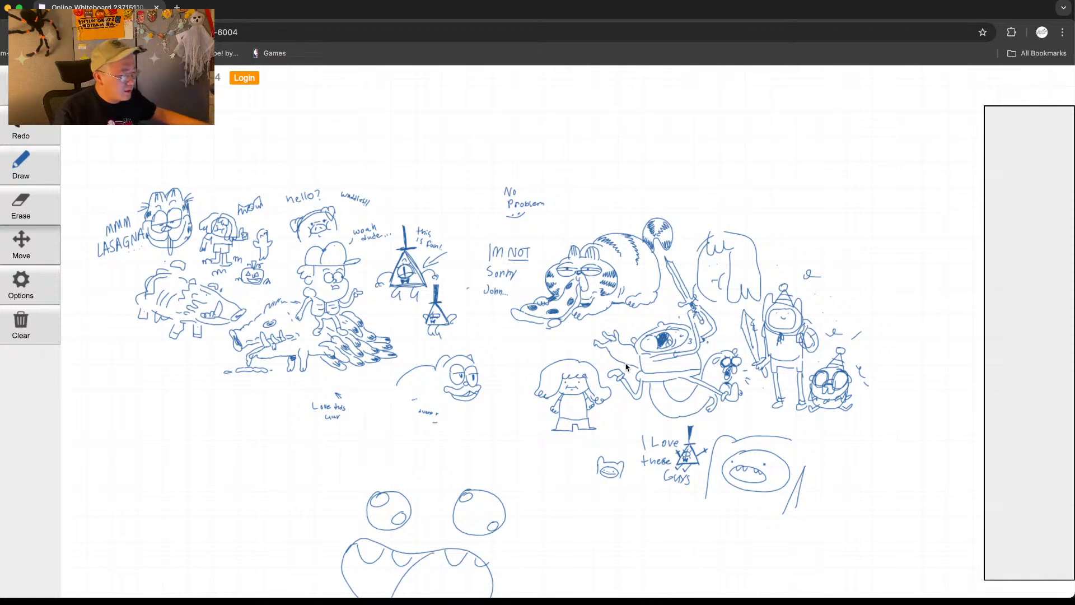
Step: Switch back to Animate and play the MMS11_fly.fla animation from the beginning
drag(563, 16, 552, 369)
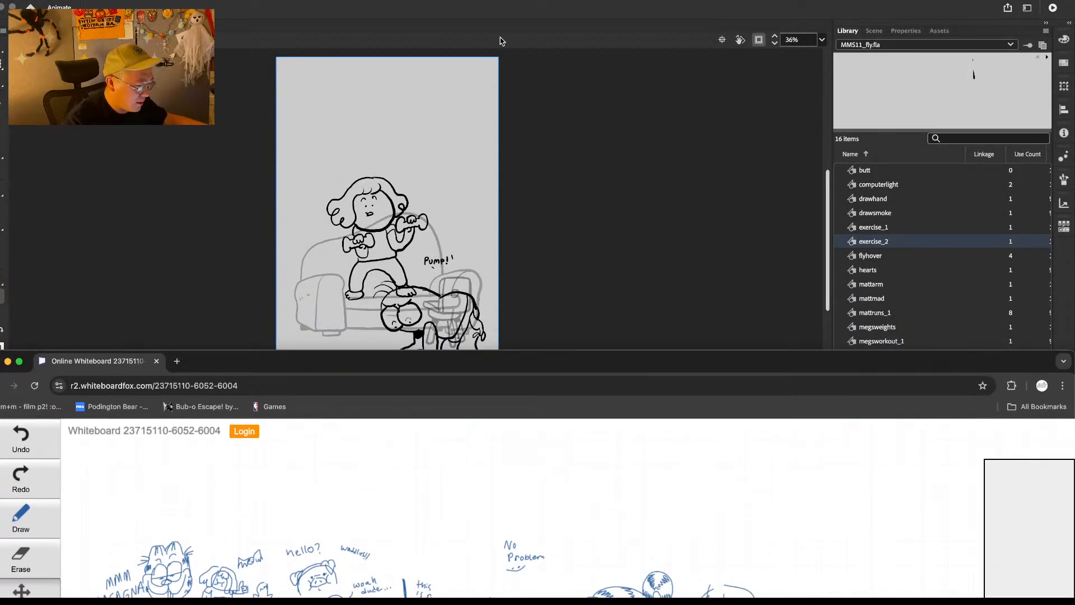
click(506, 39)
key(Return)
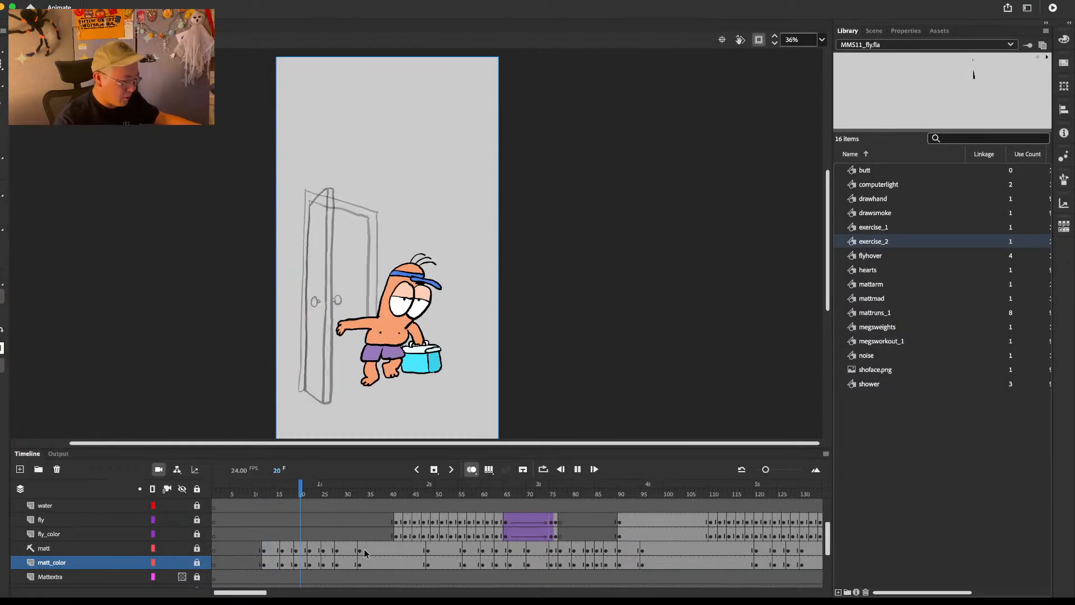